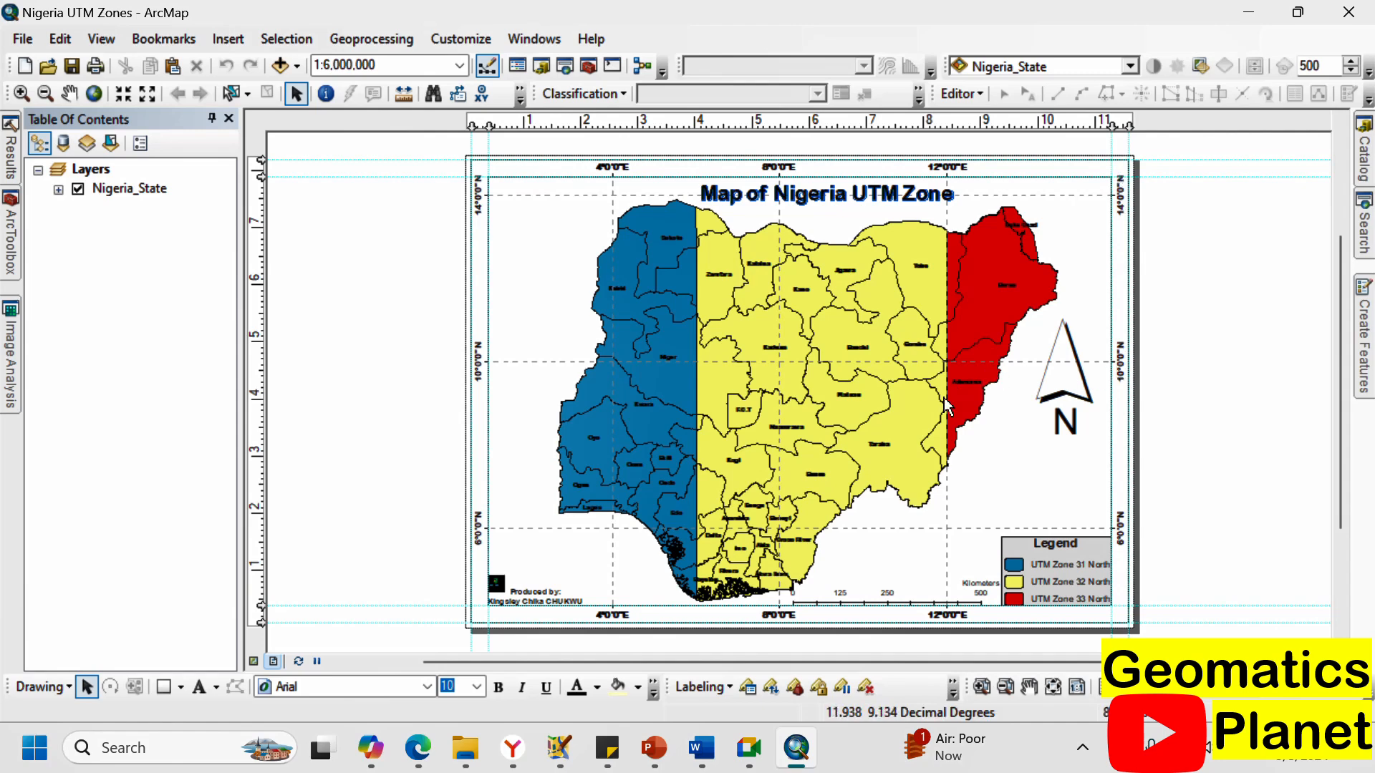
pyautogui.click(23, 38)
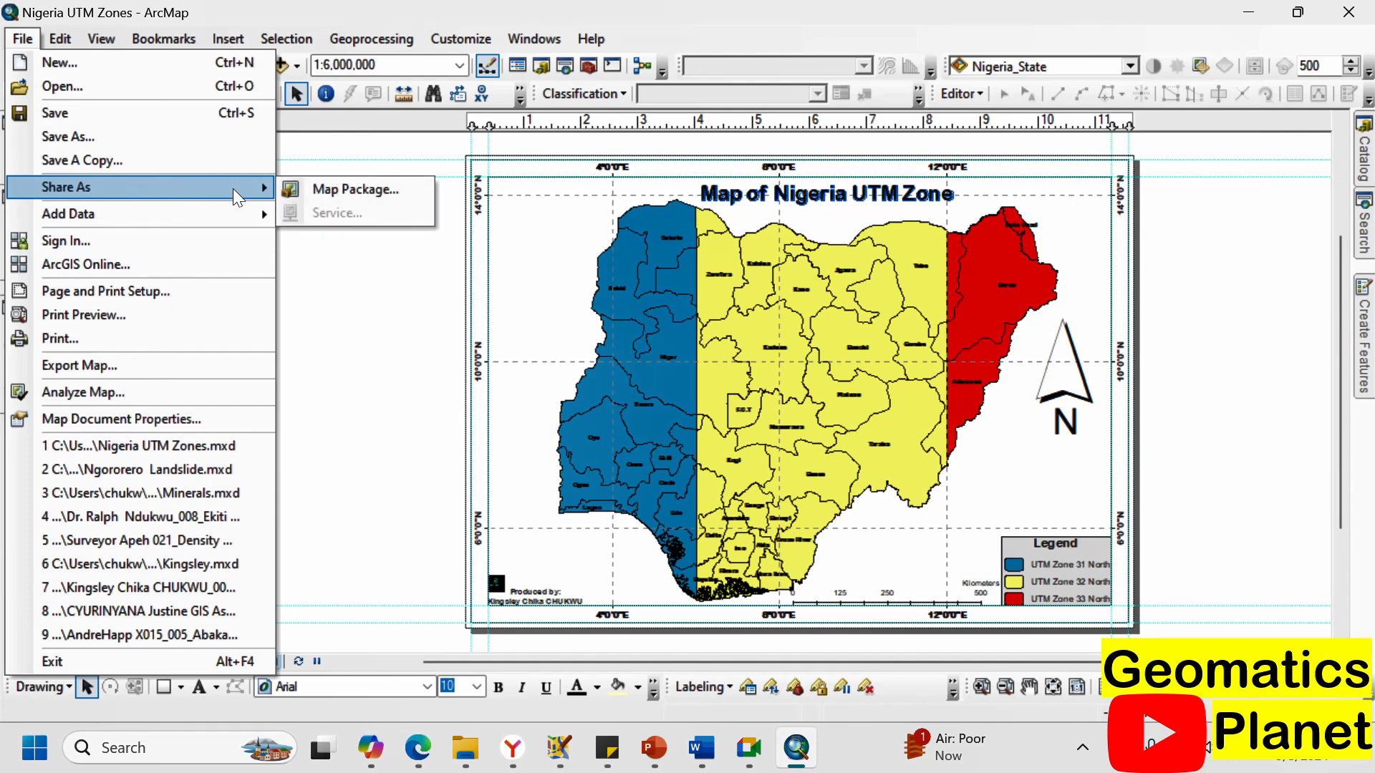
pyautogui.click(127, 157)
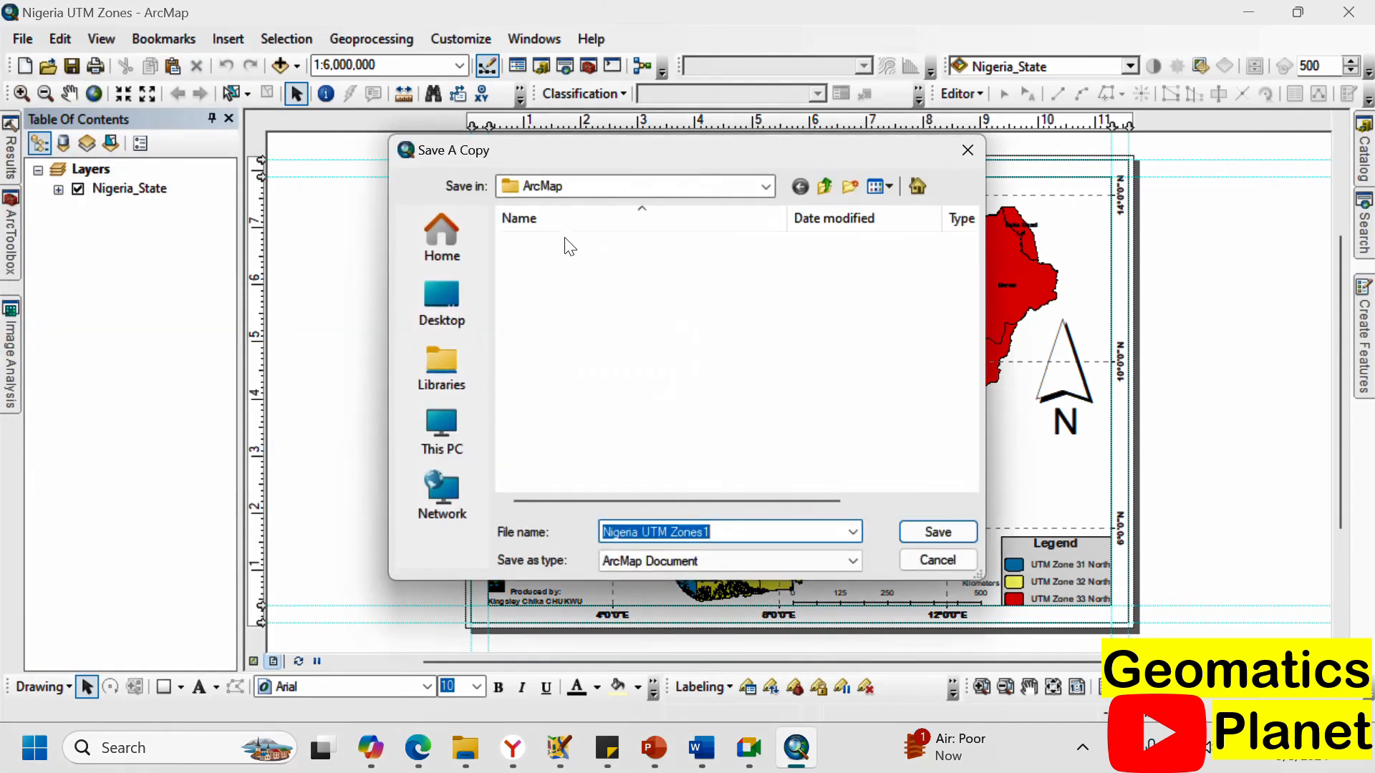
pyautogui.click(738, 563)
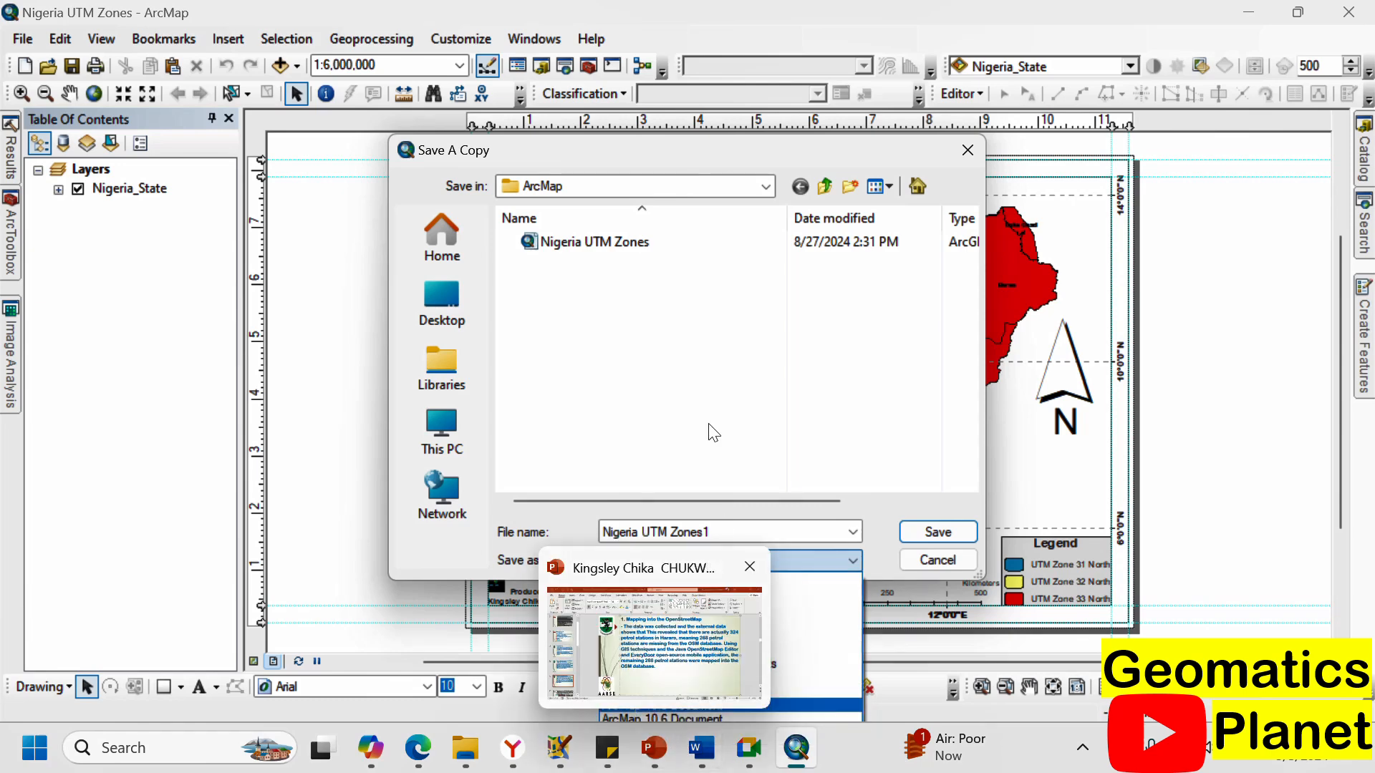
pyautogui.click(766, 539)
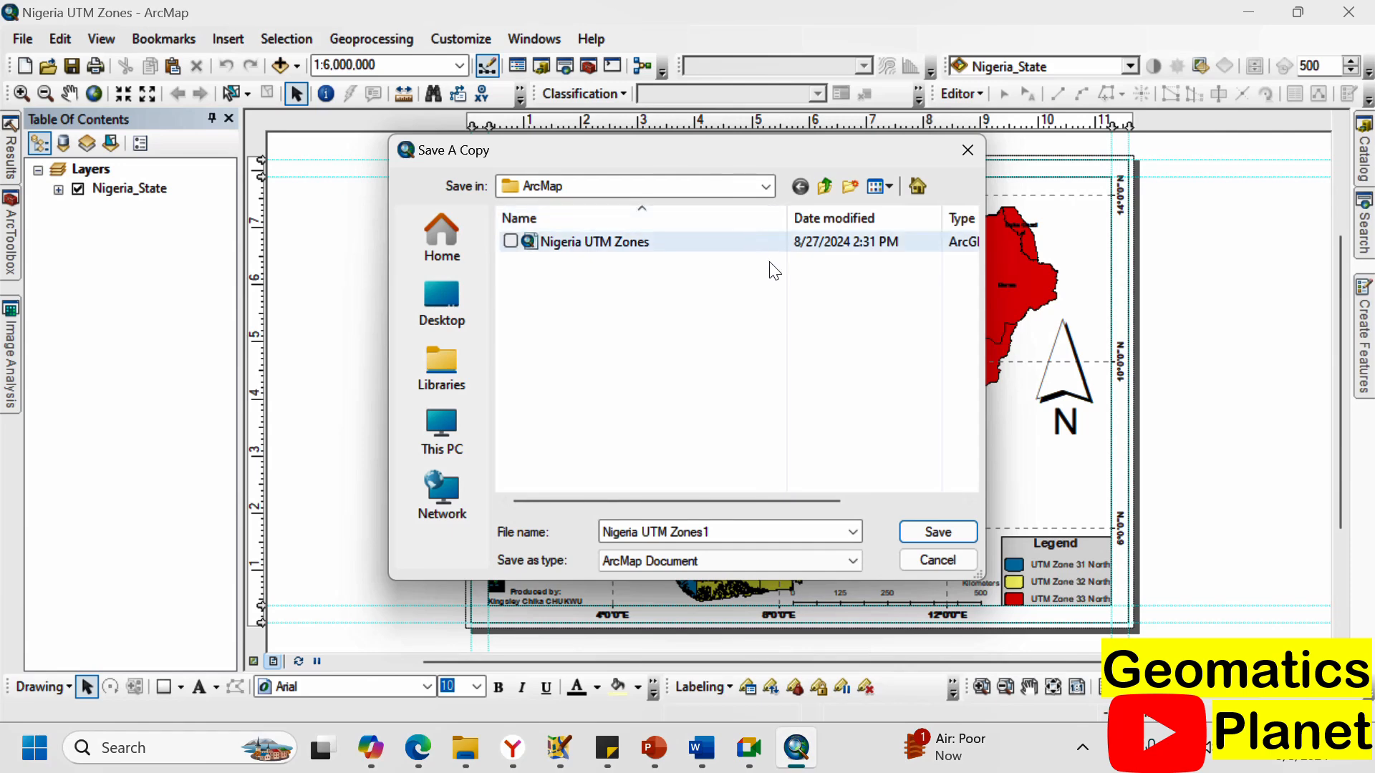
pyautogui.click(953, 154)
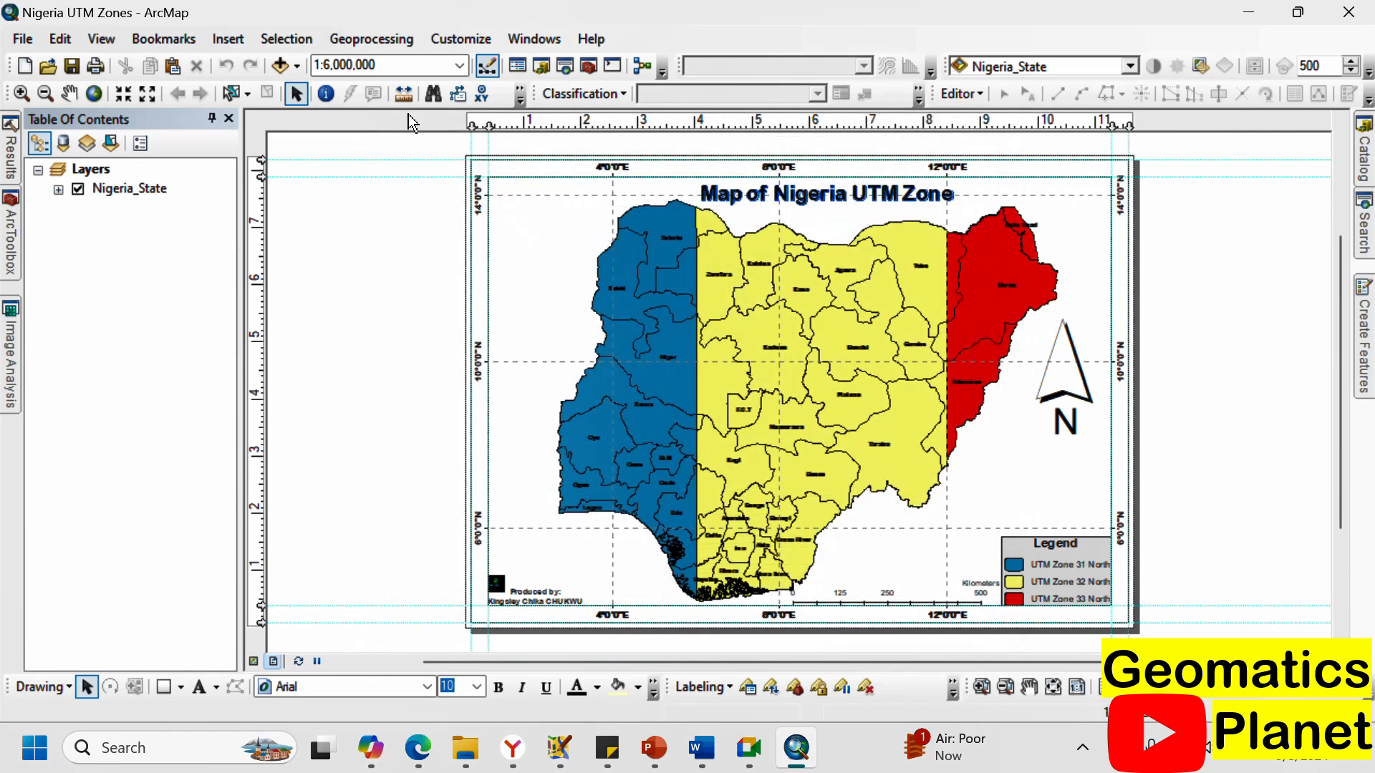
# Save the map document under the new name Nigeria Chloroplath as an ArcMap Document.
pyautogui.click(23, 39)
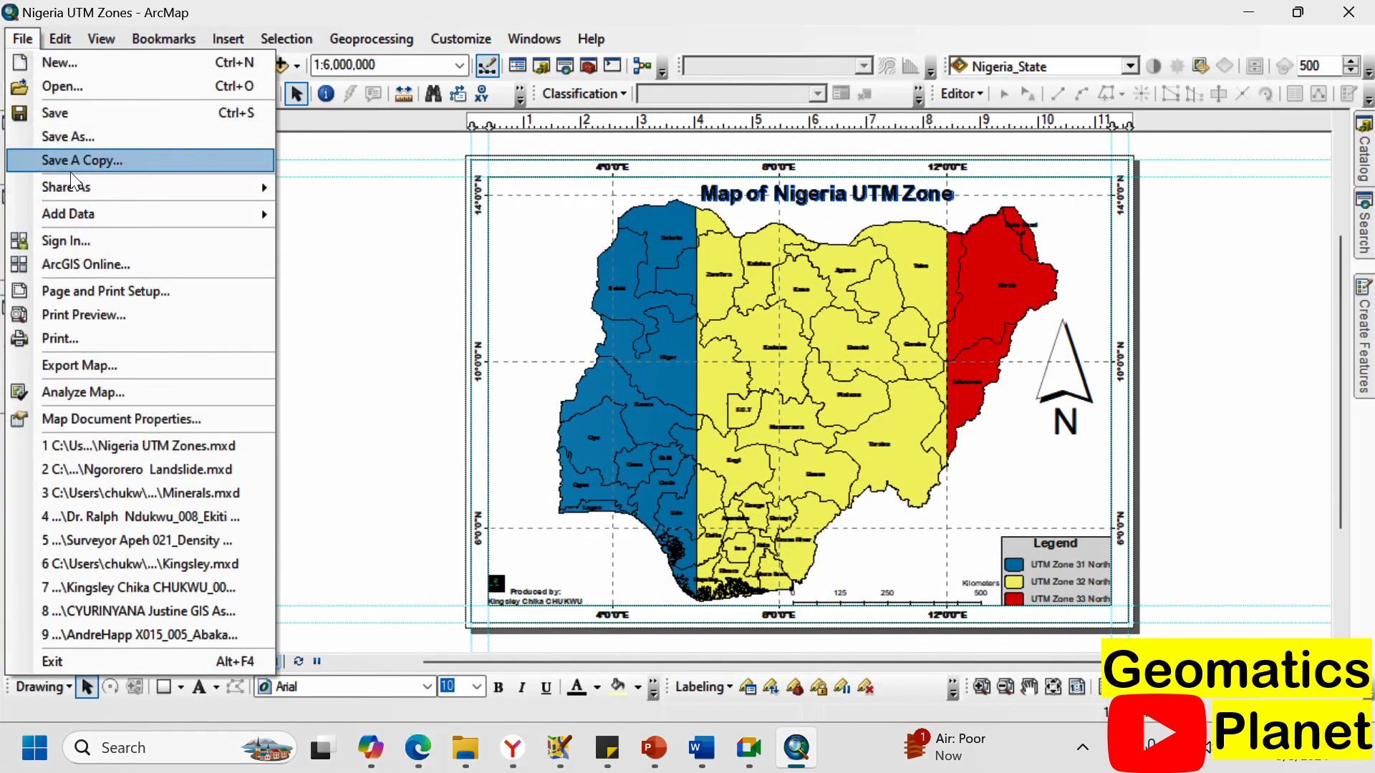
pyautogui.click(117, 143)
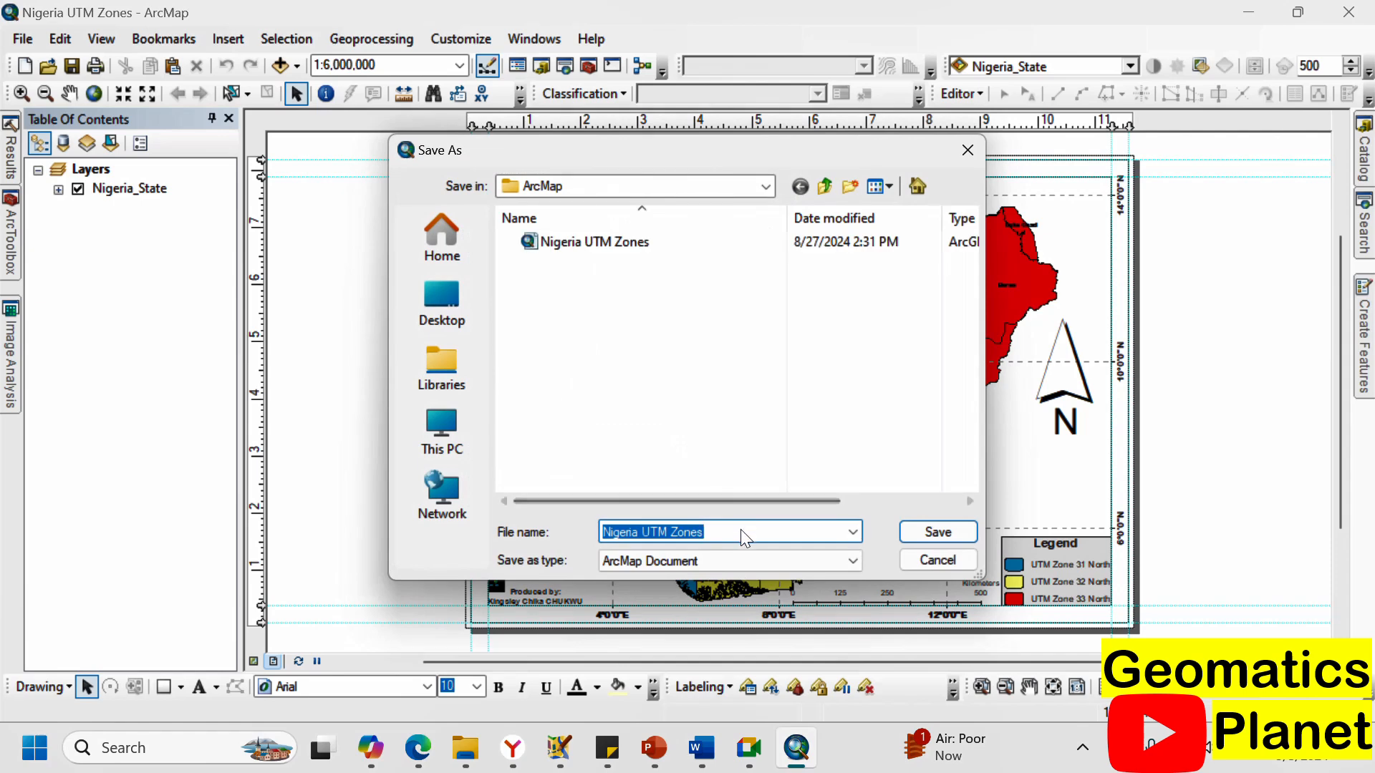
pyautogui.click(702, 564)
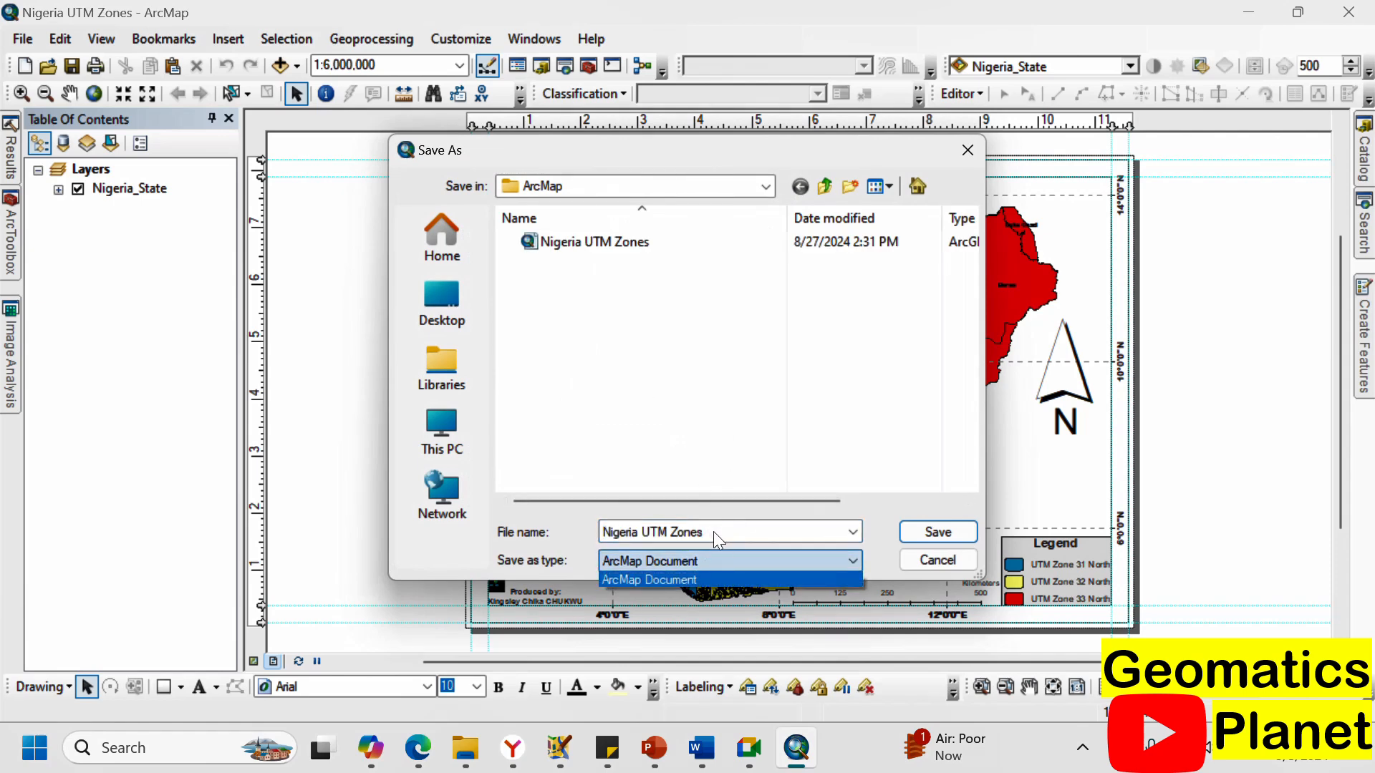
pyautogui.click(714, 532)
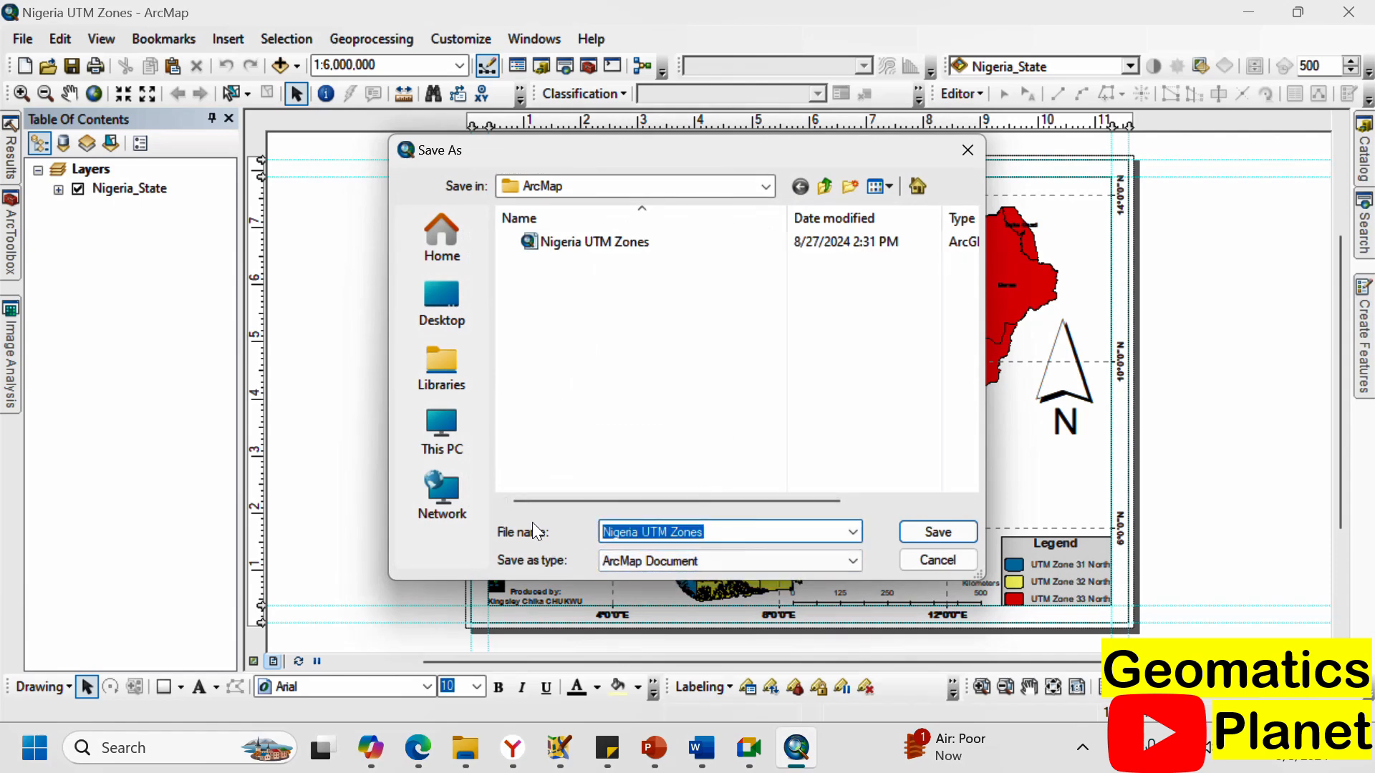
pyautogui.write('Nigeria Chloroplath')
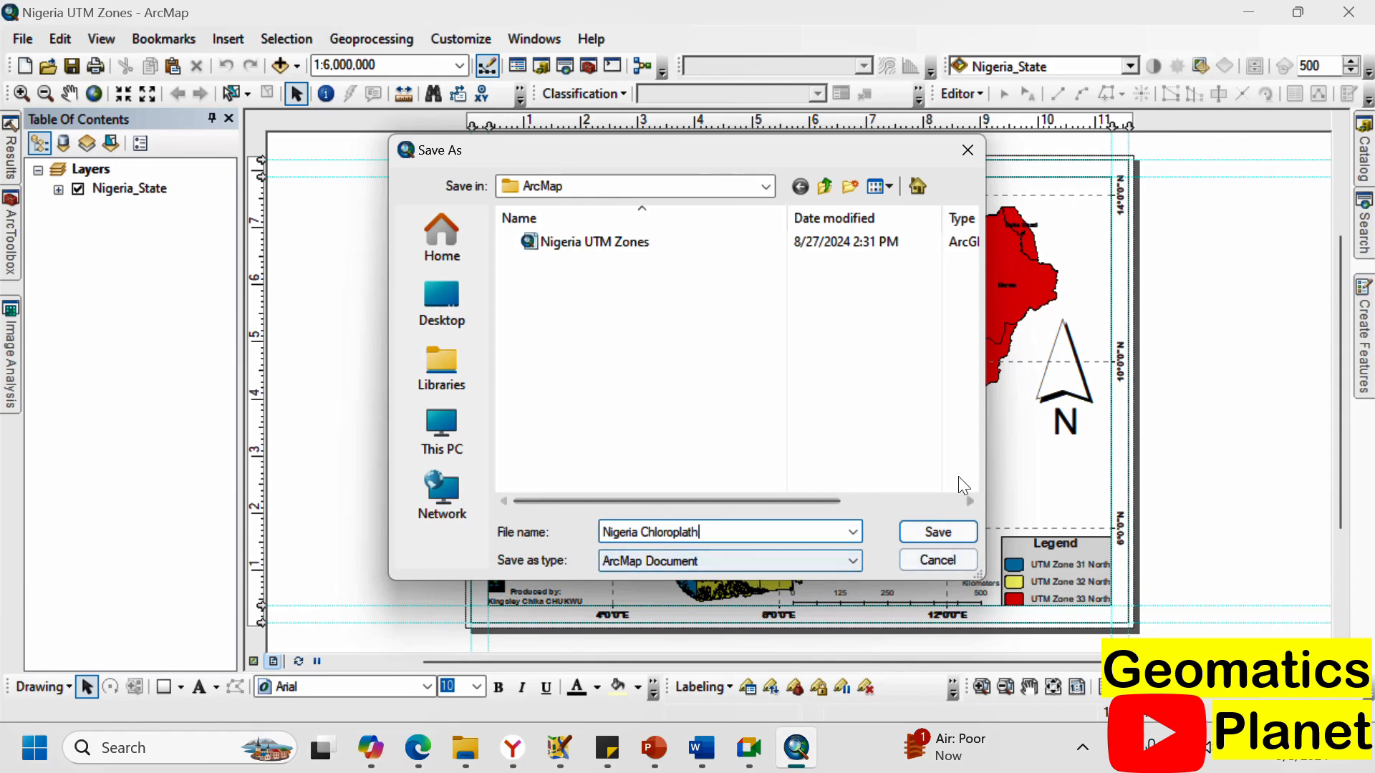
pyautogui.click(937, 534)
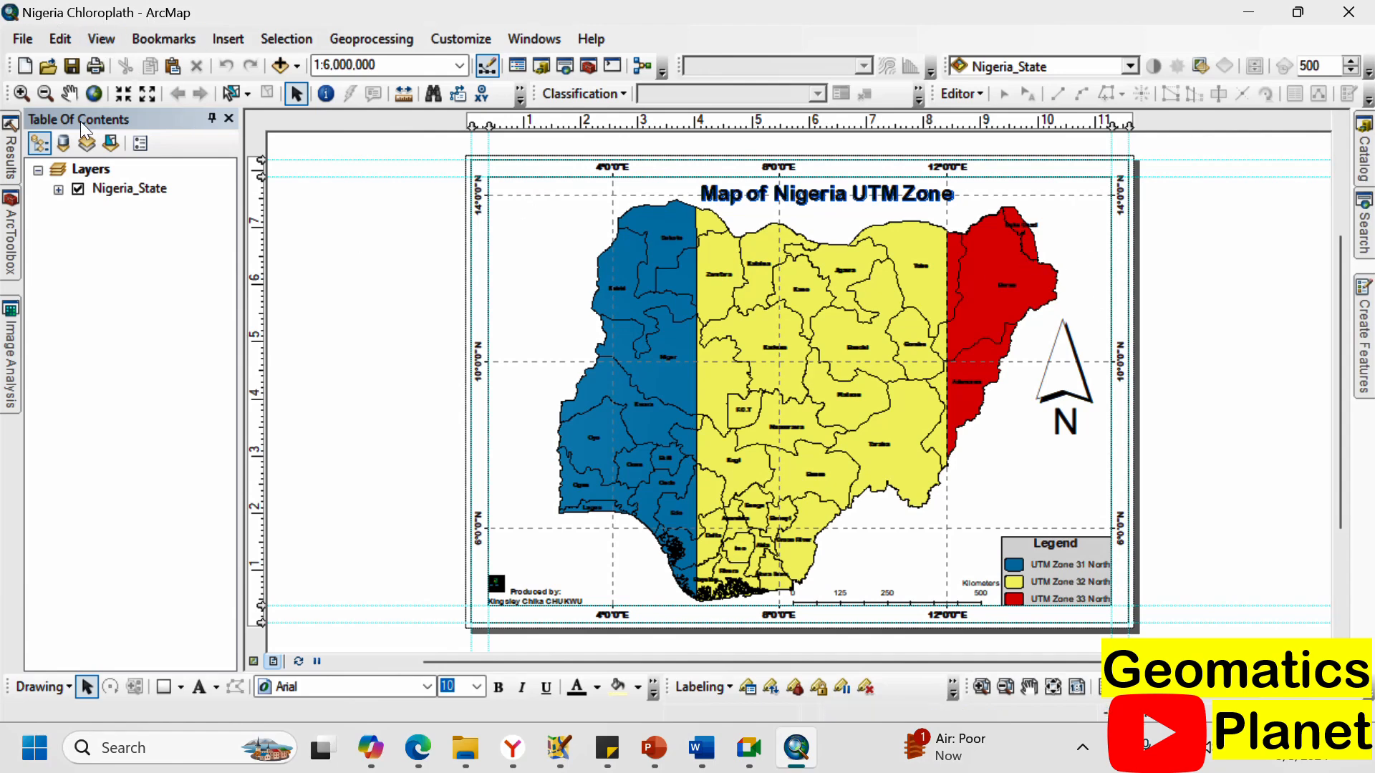
# Remove the Nigeria_State layer from the map.
pyautogui.click(107, 191)
pyautogui.rightClick(106, 189)
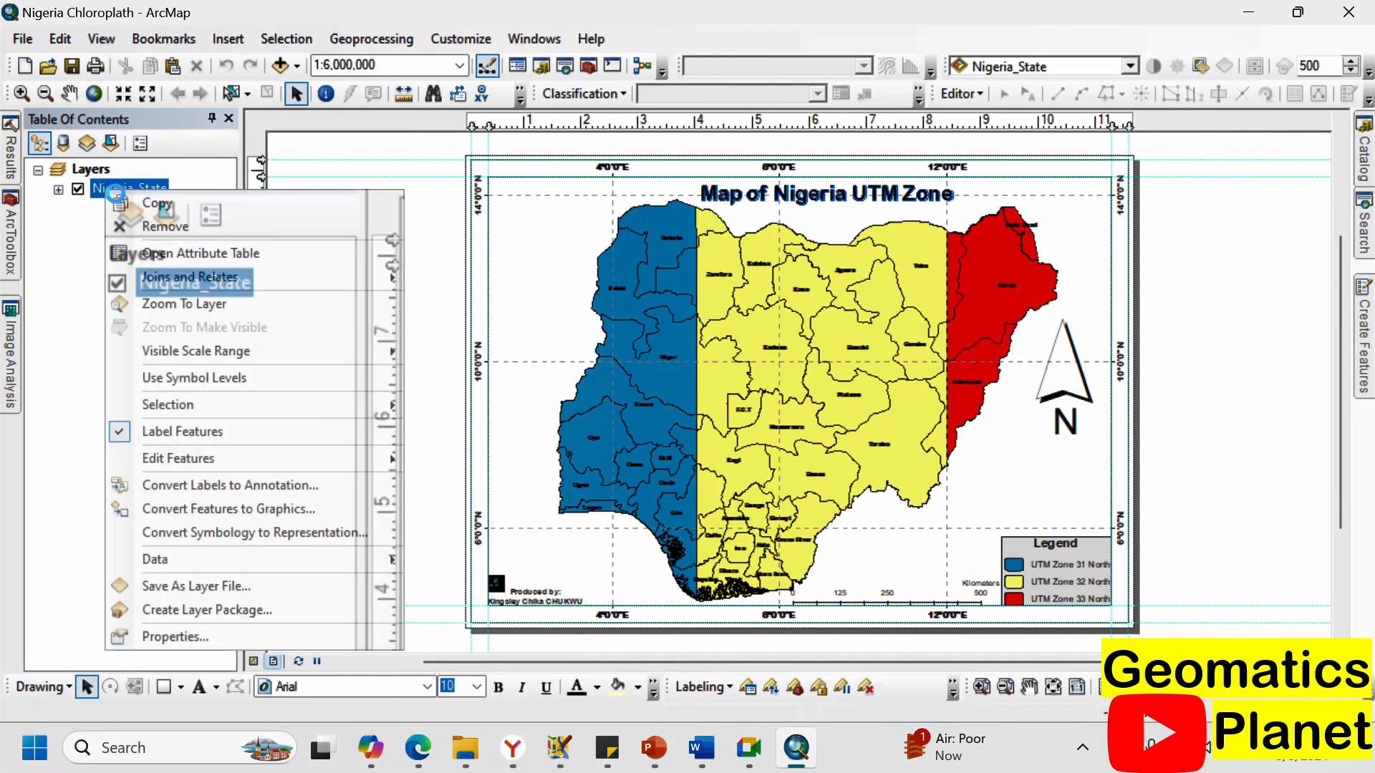
pyautogui.click(160, 222)
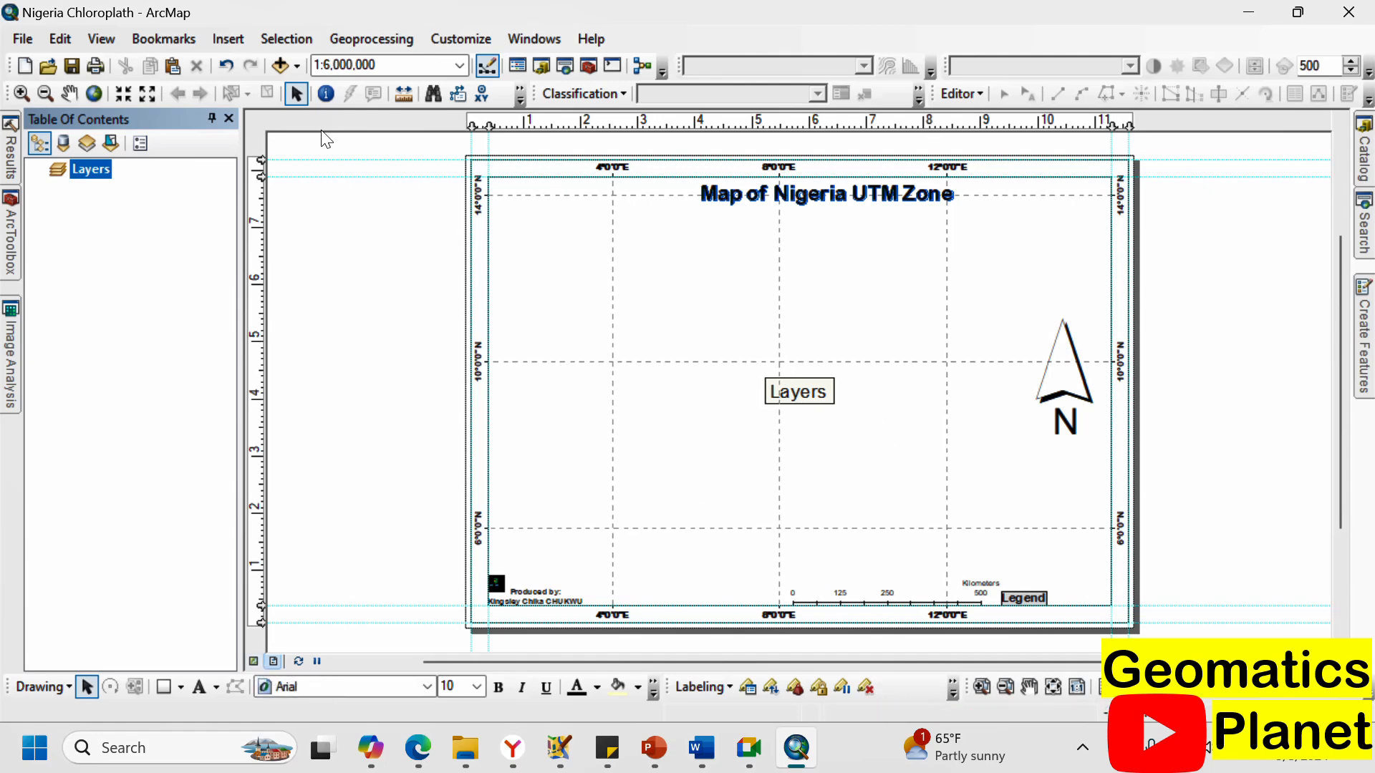
# Add the NGA_states.shp shapefile from the NGA_adm folder to the map.
pyautogui.click(282, 64)
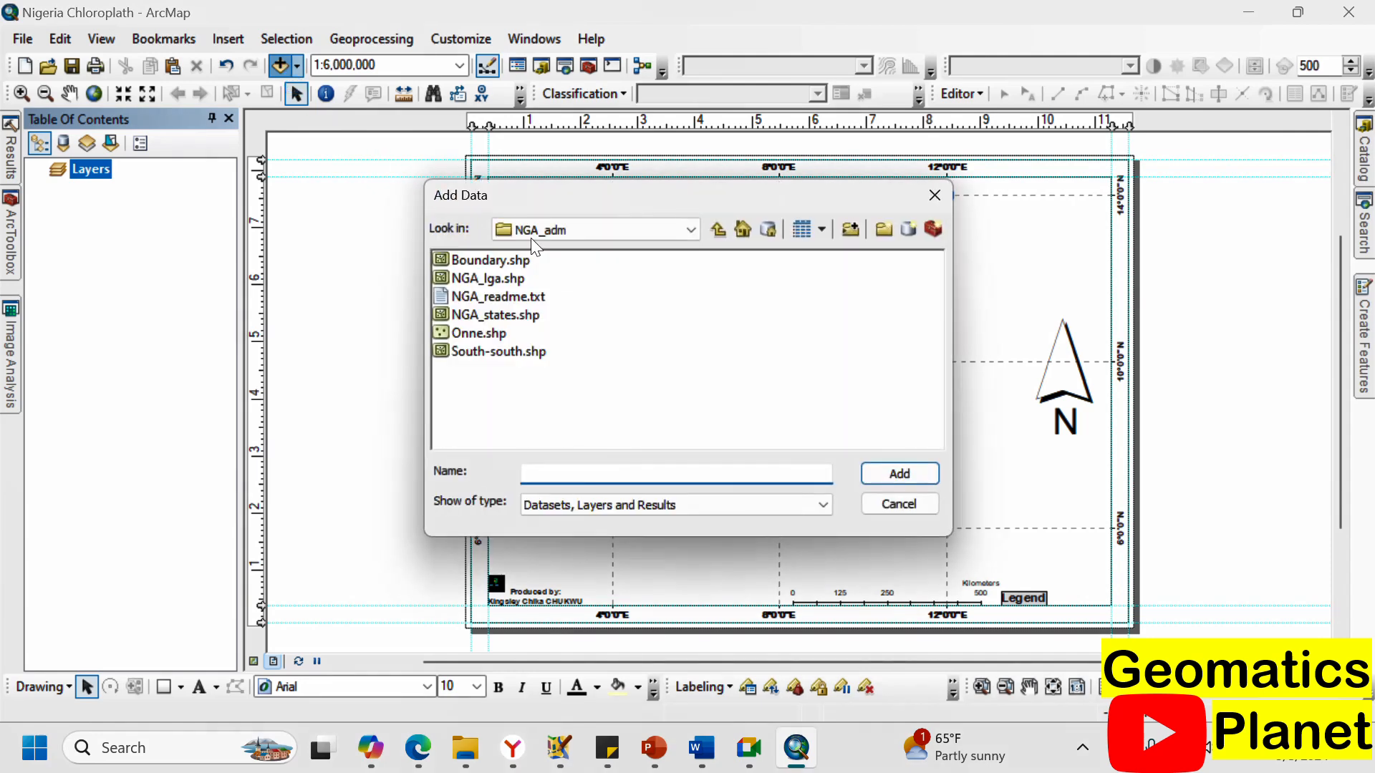
pyautogui.click(503, 315)
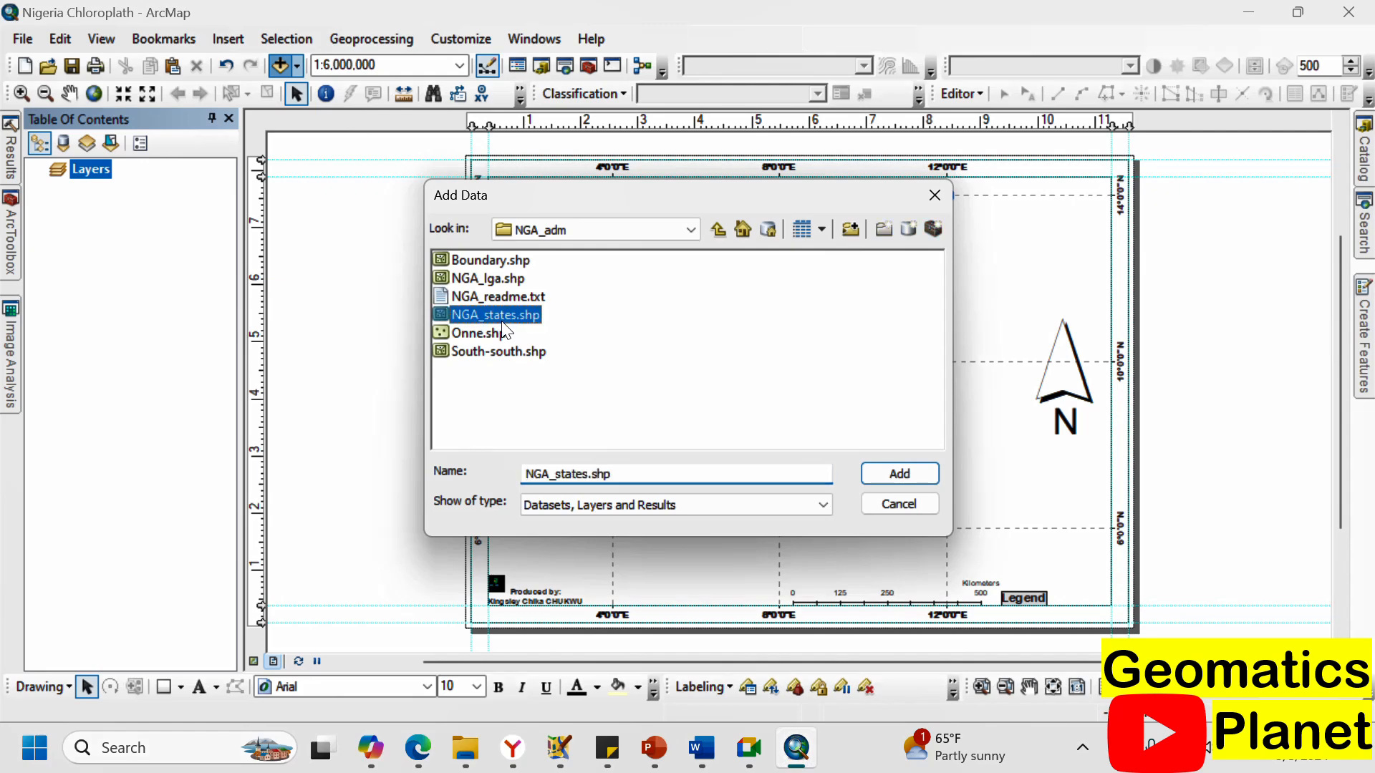
pyautogui.click(895, 472)
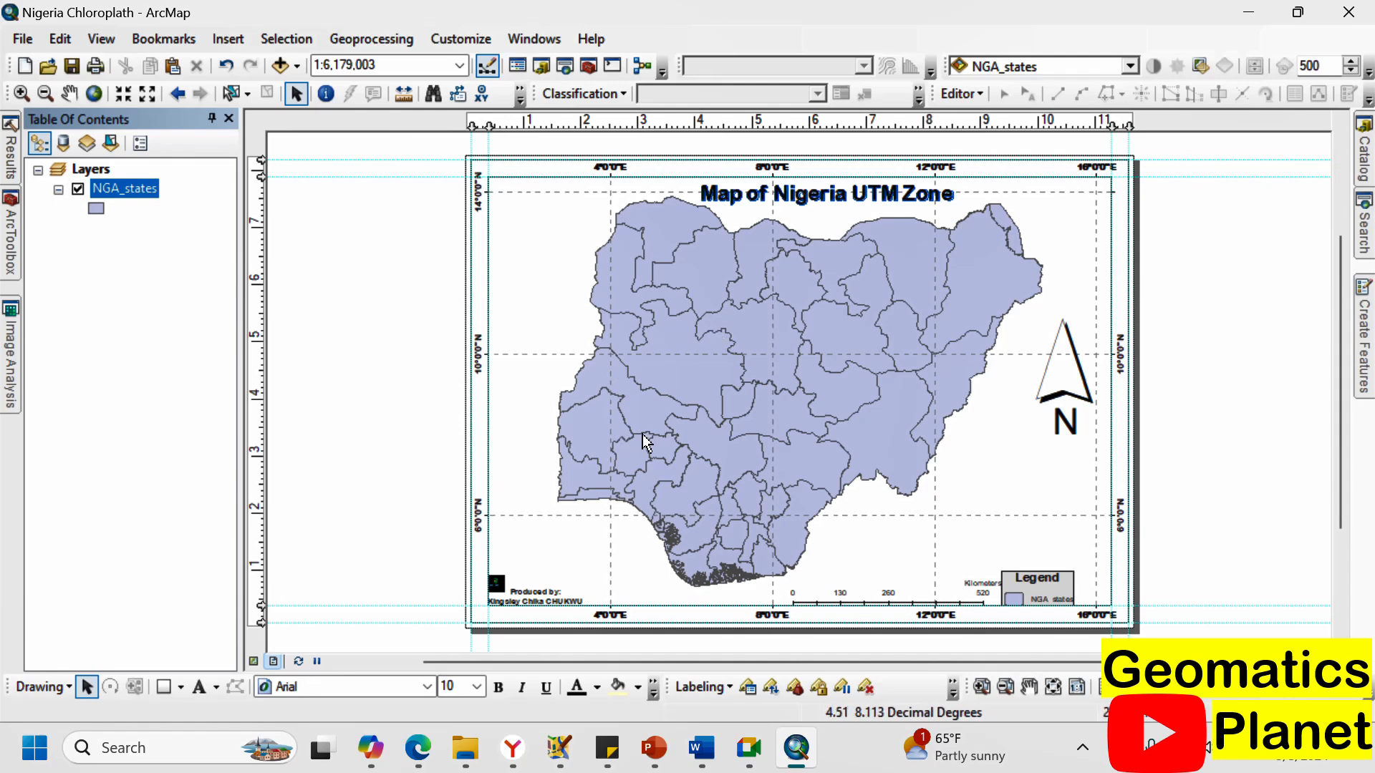
pyautogui.rightClick(126, 188)
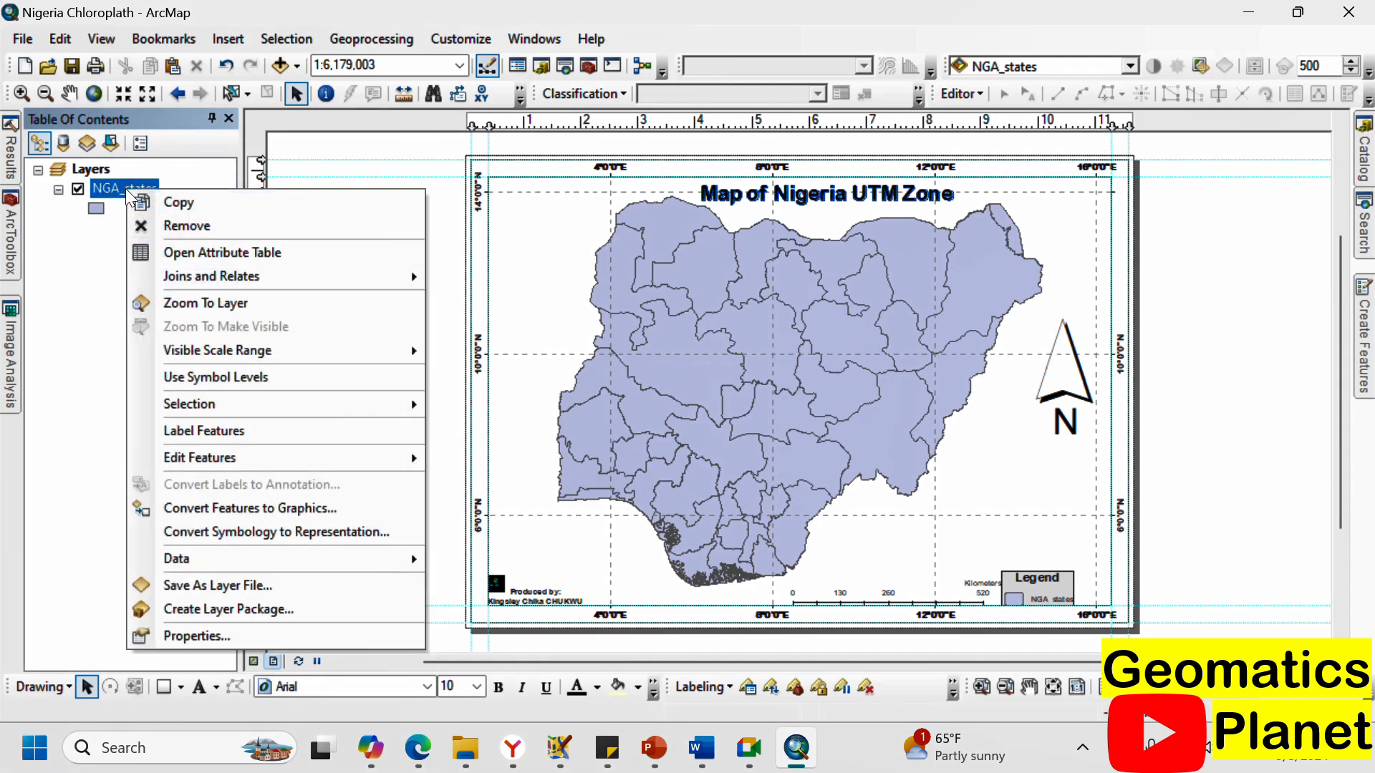
pyautogui.click(216, 638)
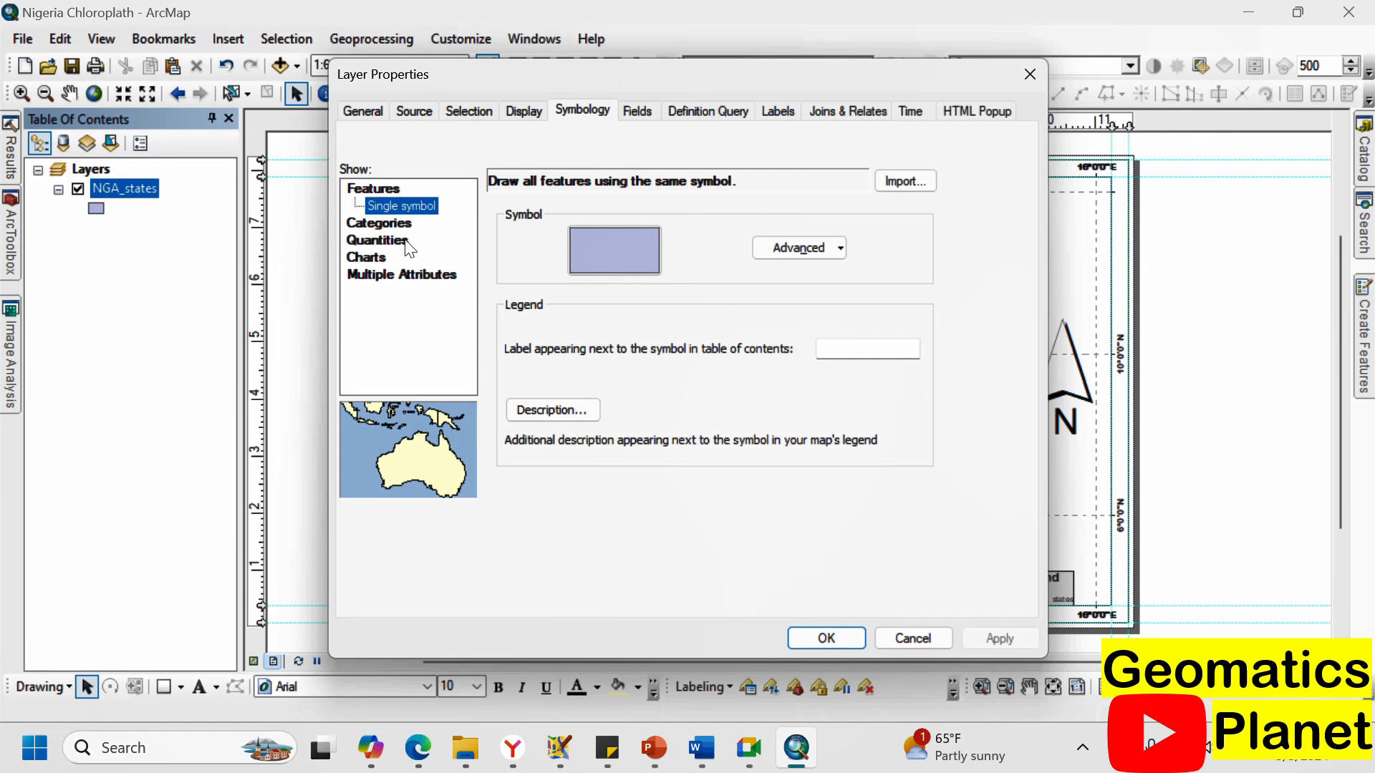
pyautogui.click(394, 223)
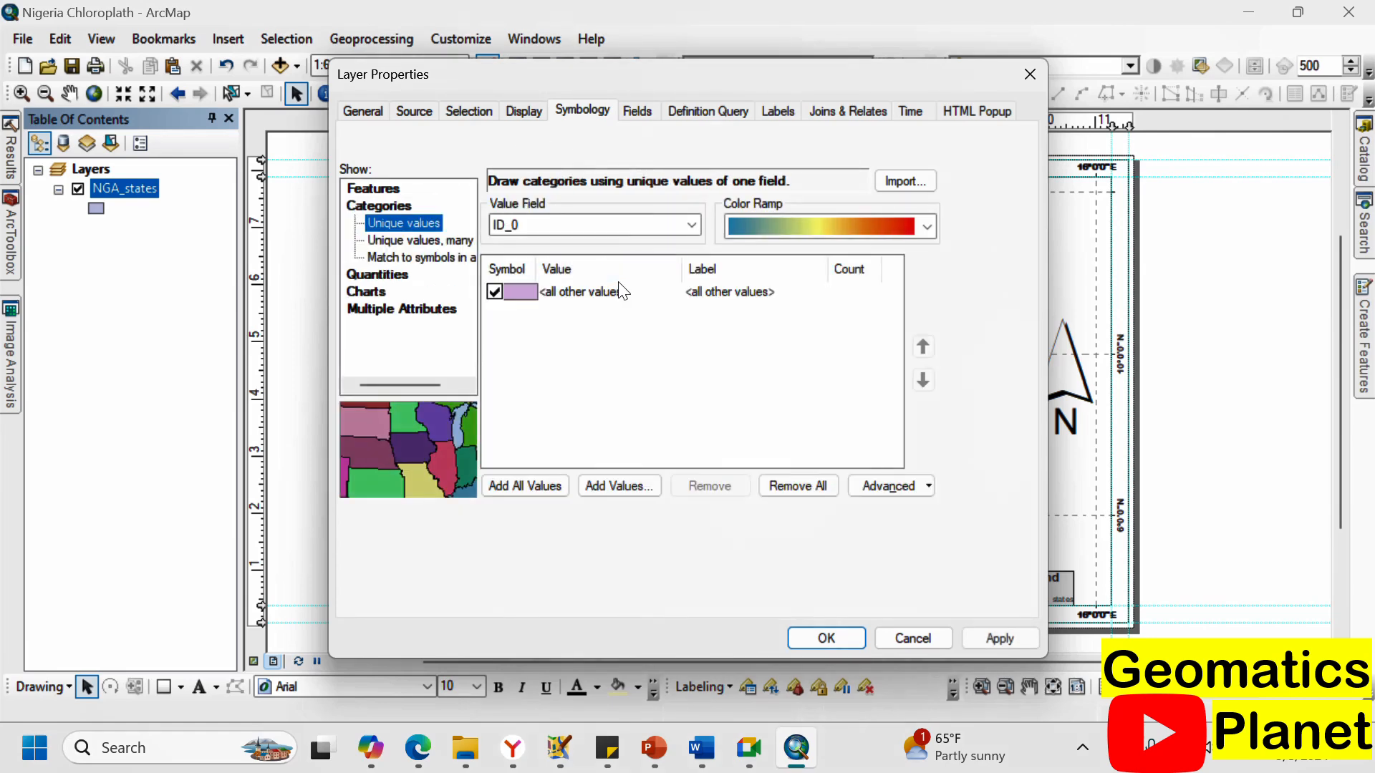
pyautogui.click(494, 293)
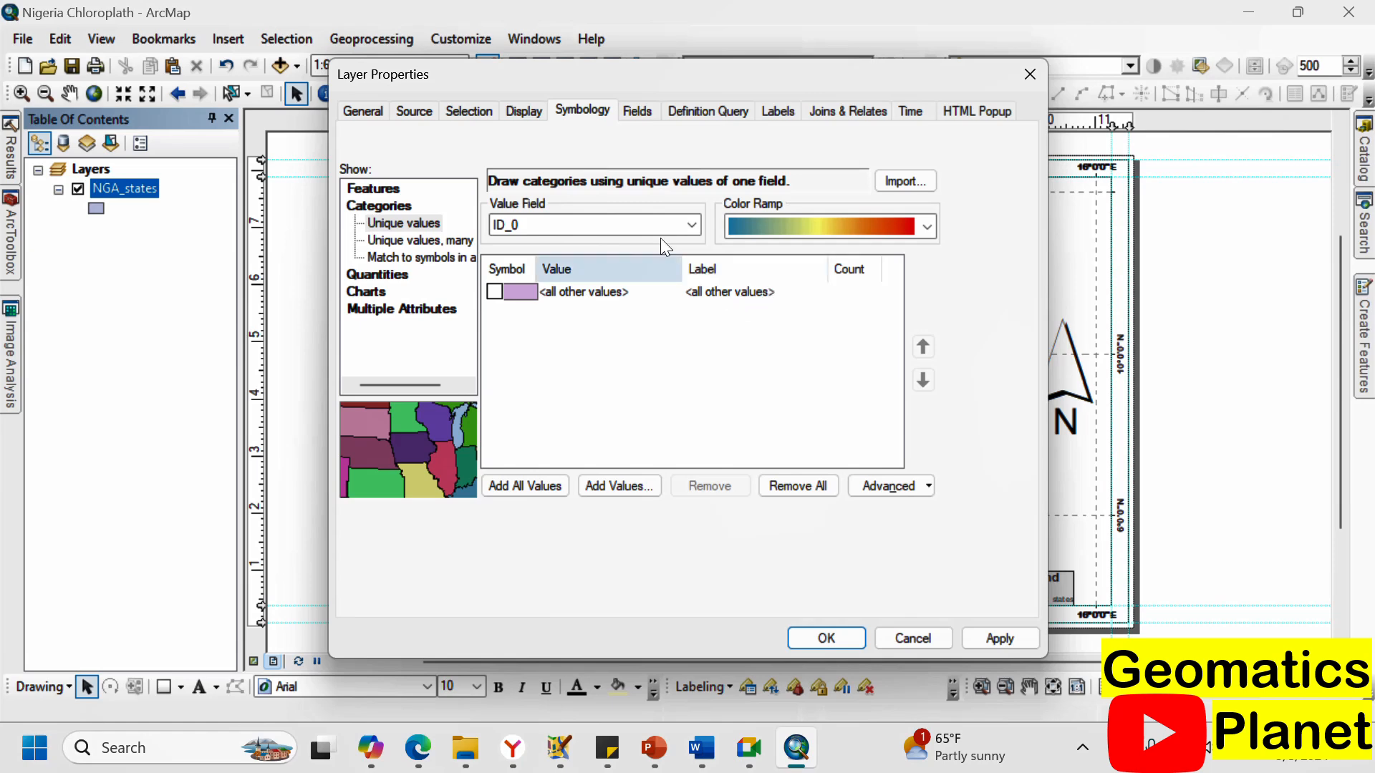
pyautogui.click(691, 225)
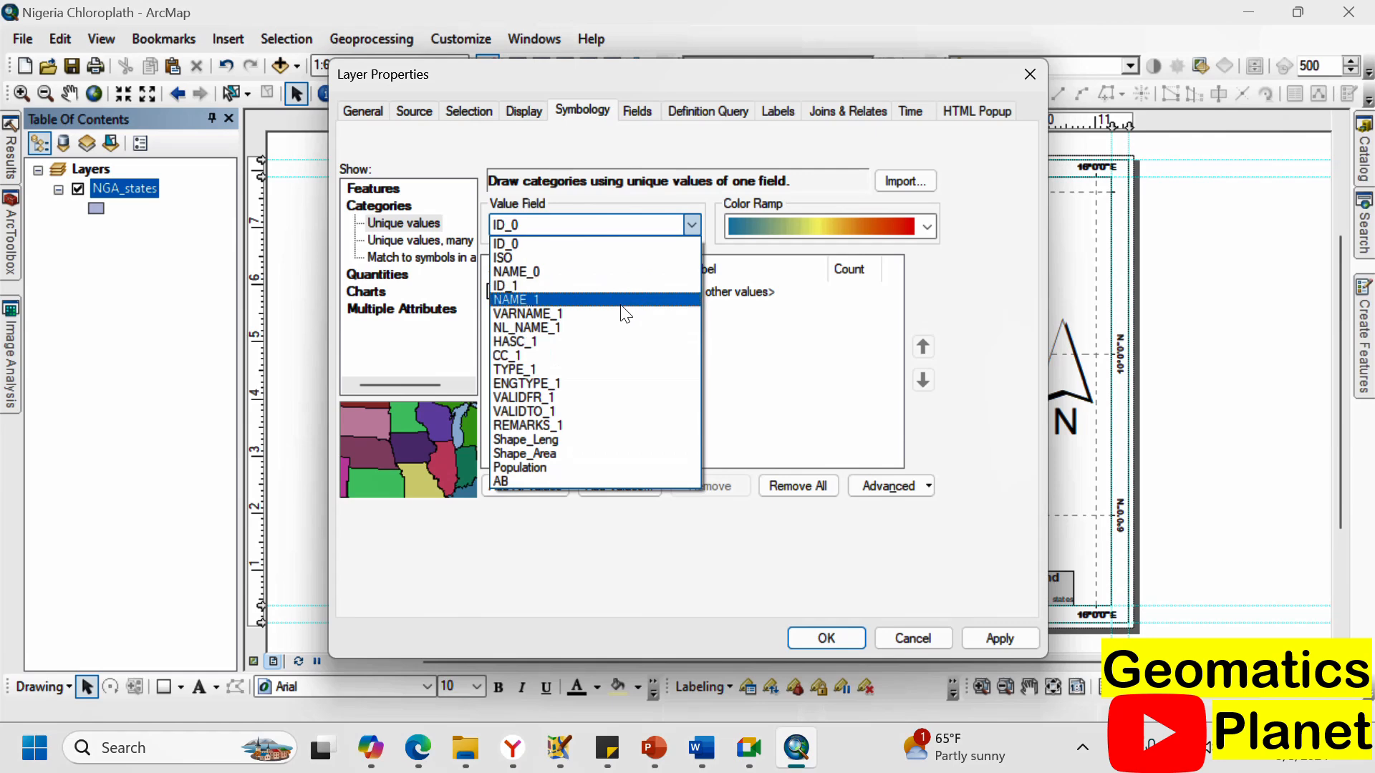
pyautogui.click(626, 301)
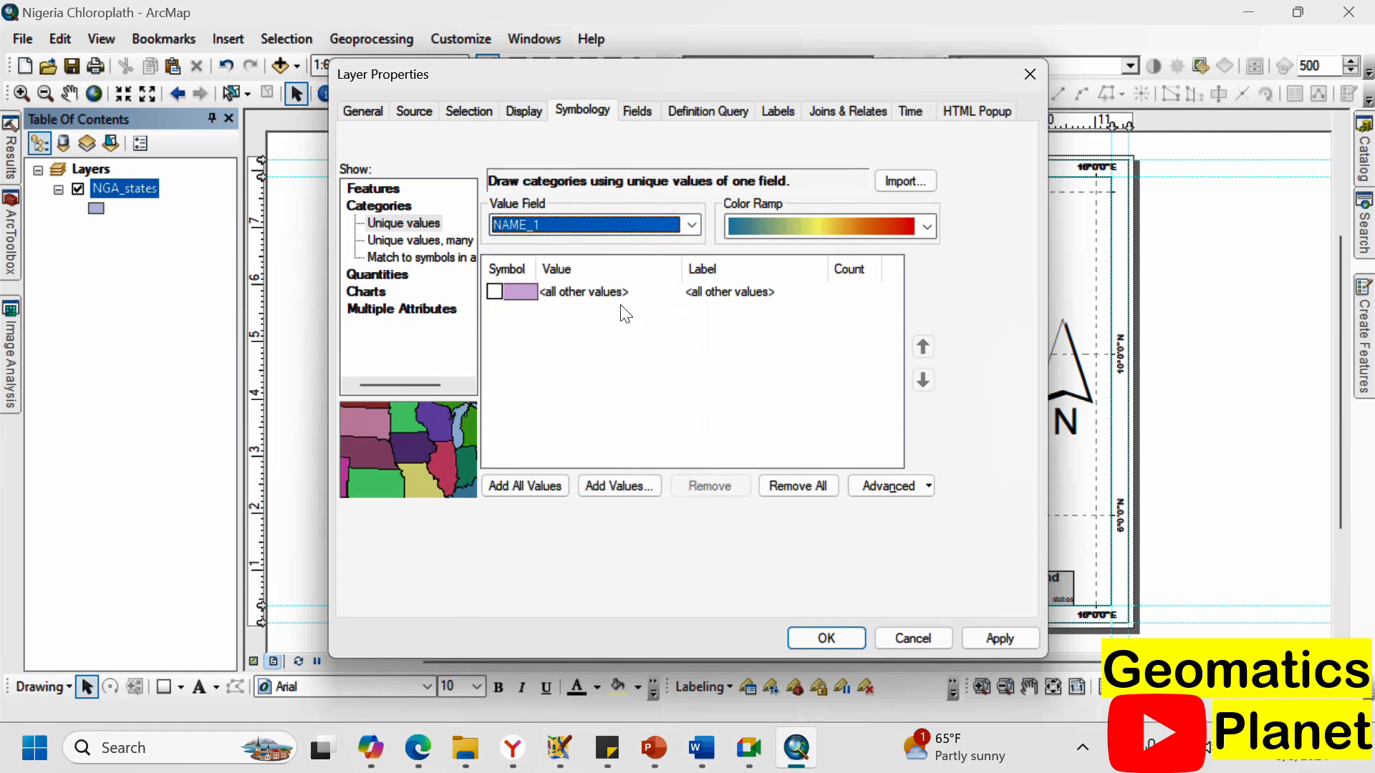
pyautogui.click(508, 485)
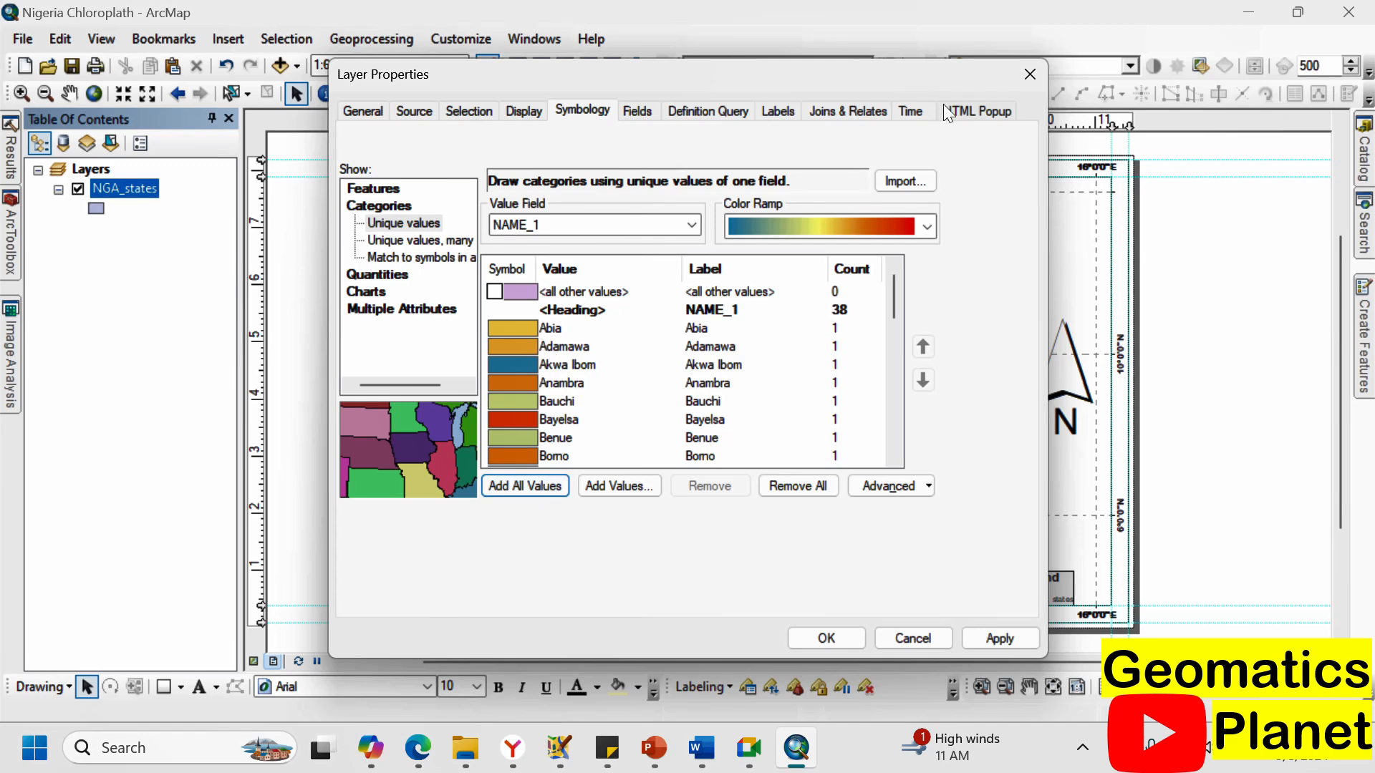
pyautogui.click(1031, 74)
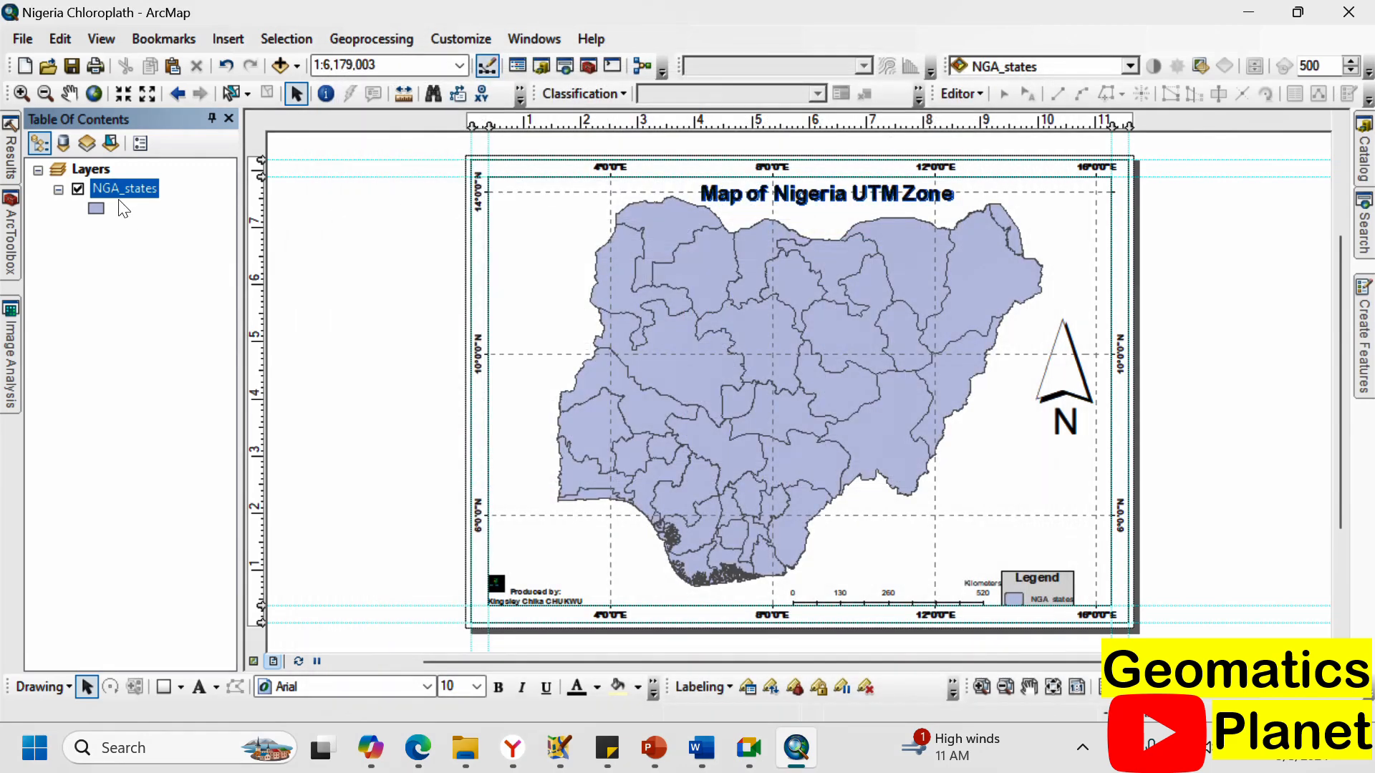
# Export all features of the NGA_states layer to a shapefile named Nigeria_State1.shp and add it to the map as a layer.
pyautogui.rightClick(121, 196)
pyautogui.moveTo(390, 569)
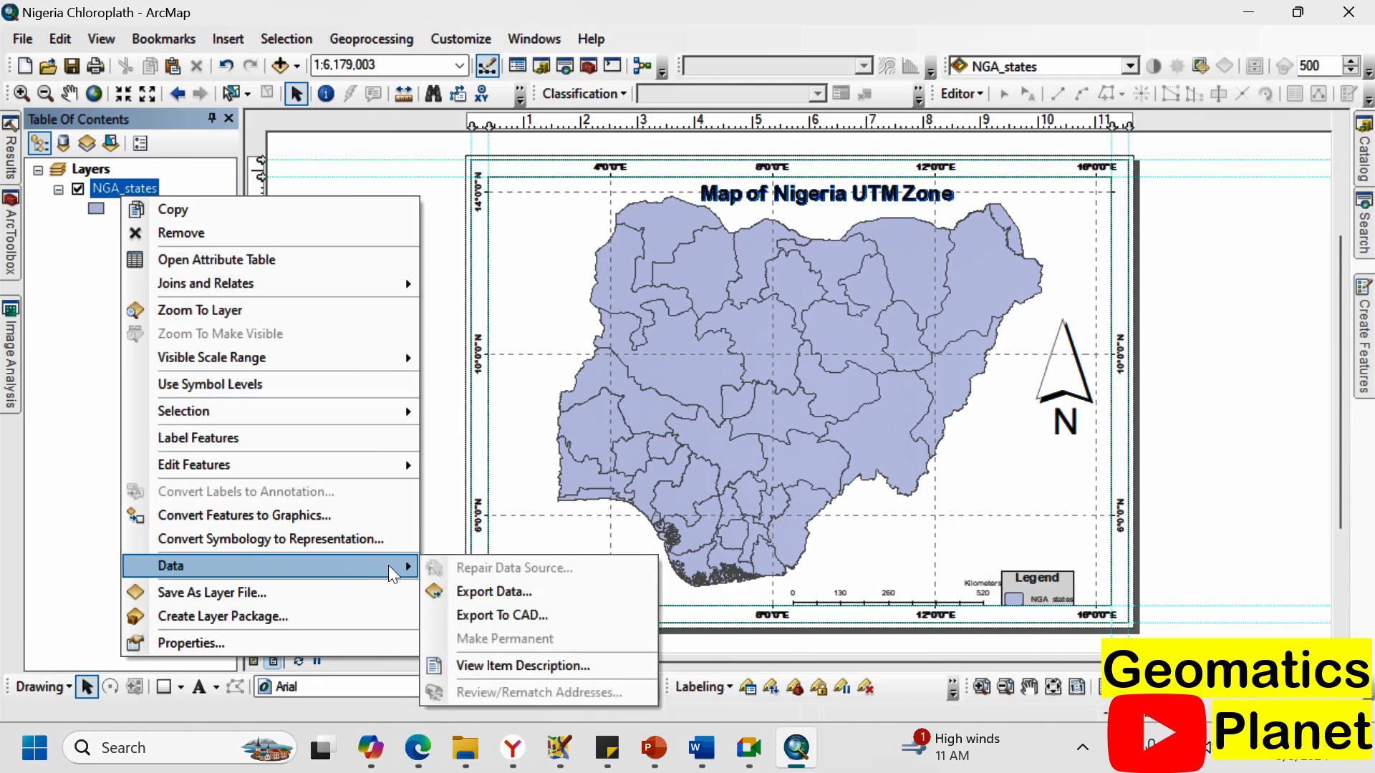
pyautogui.click(494, 592)
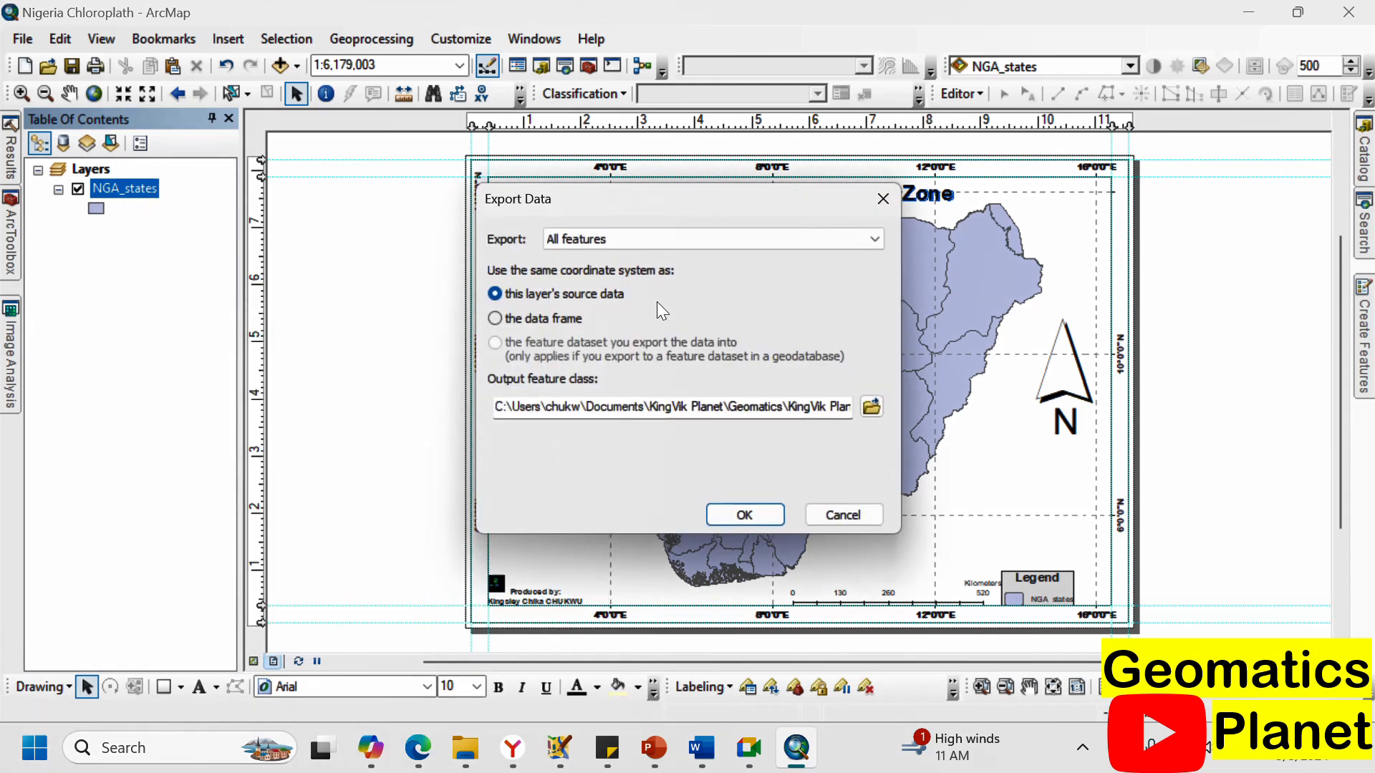
pyautogui.click(872, 406)
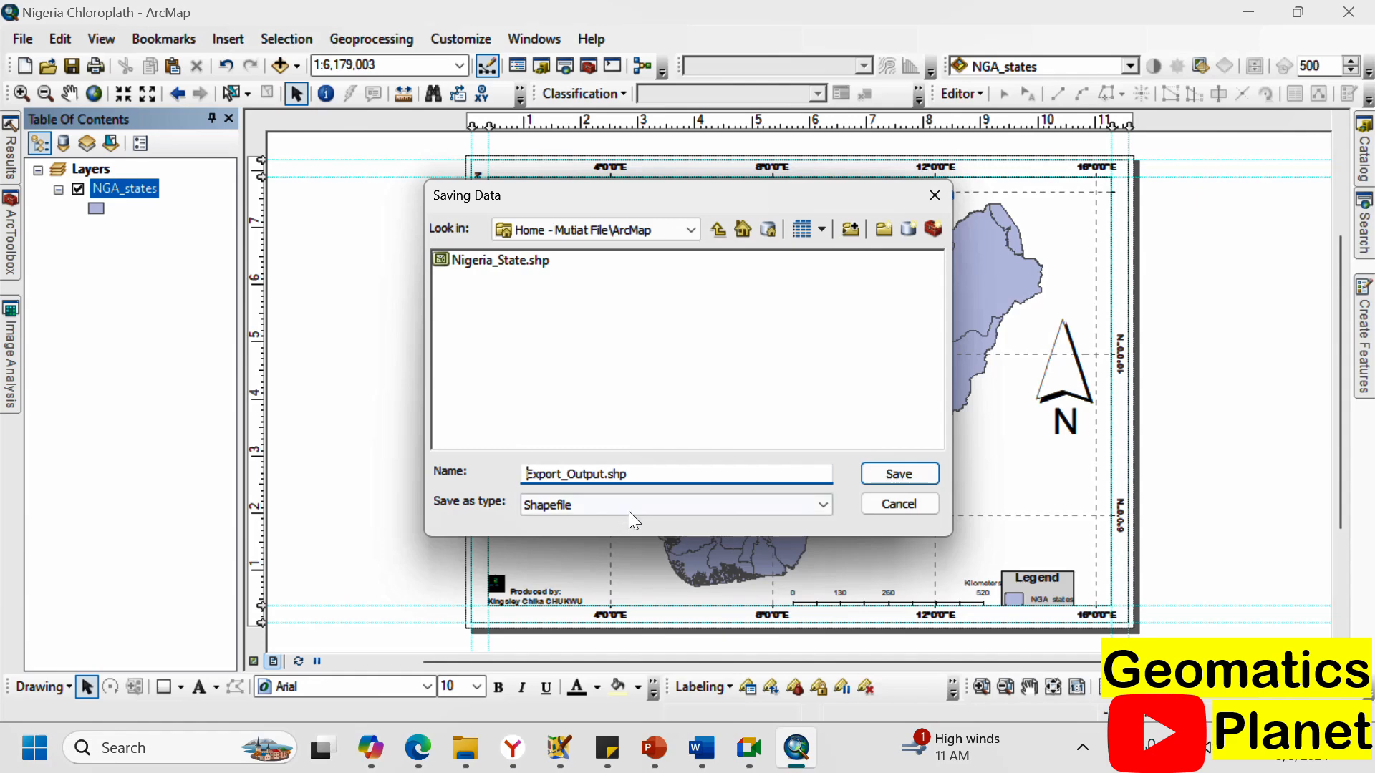
pyautogui.click(484, 263)
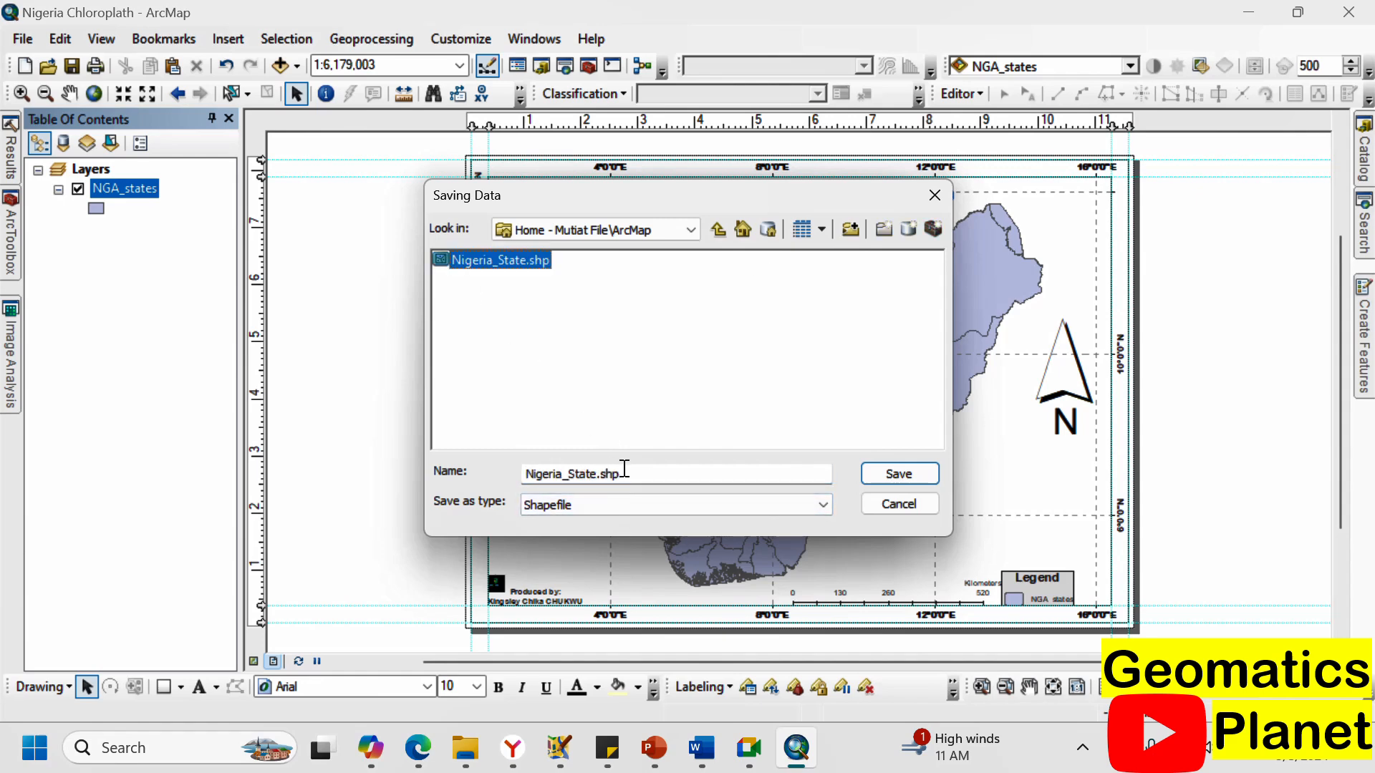
pyautogui.click(598, 475)
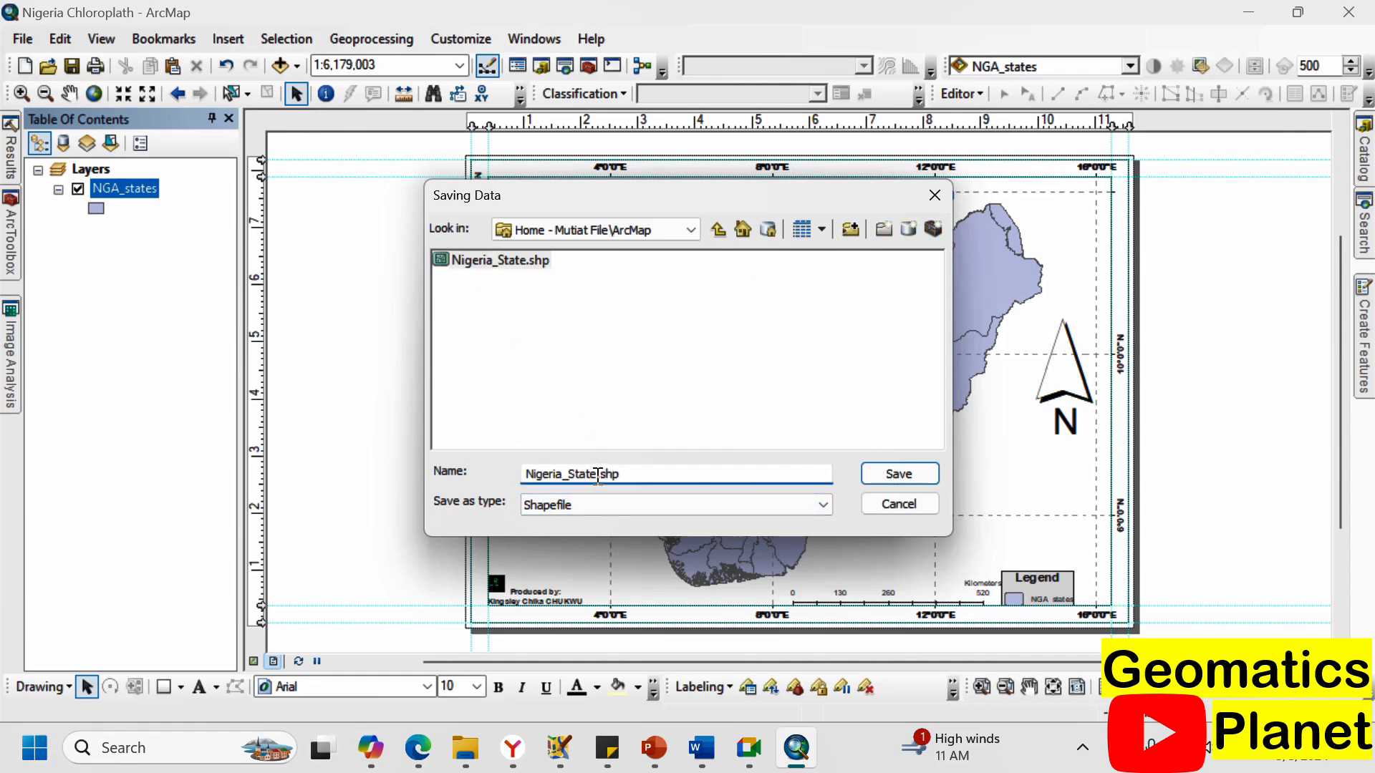
pyautogui.write('1')
pyautogui.click(901, 477)
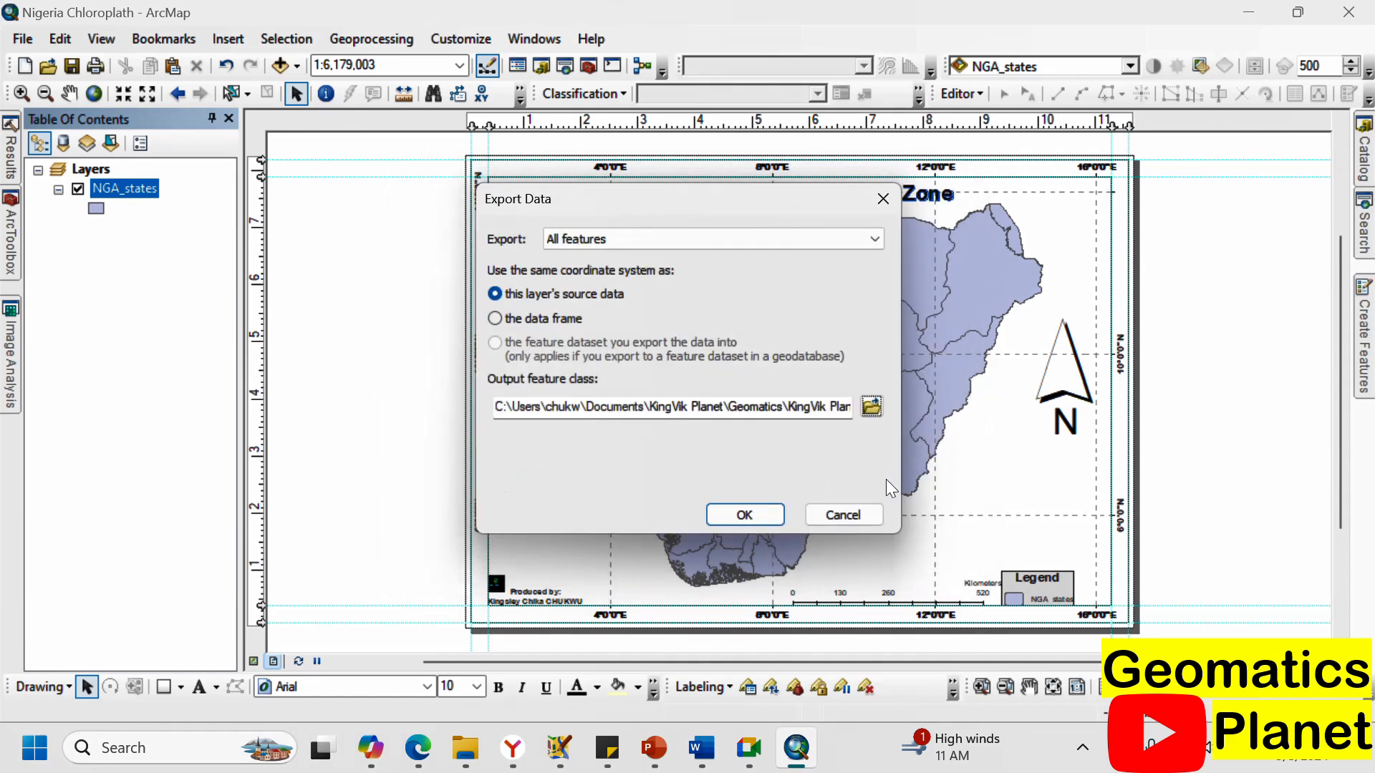
pyautogui.click(770, 513)
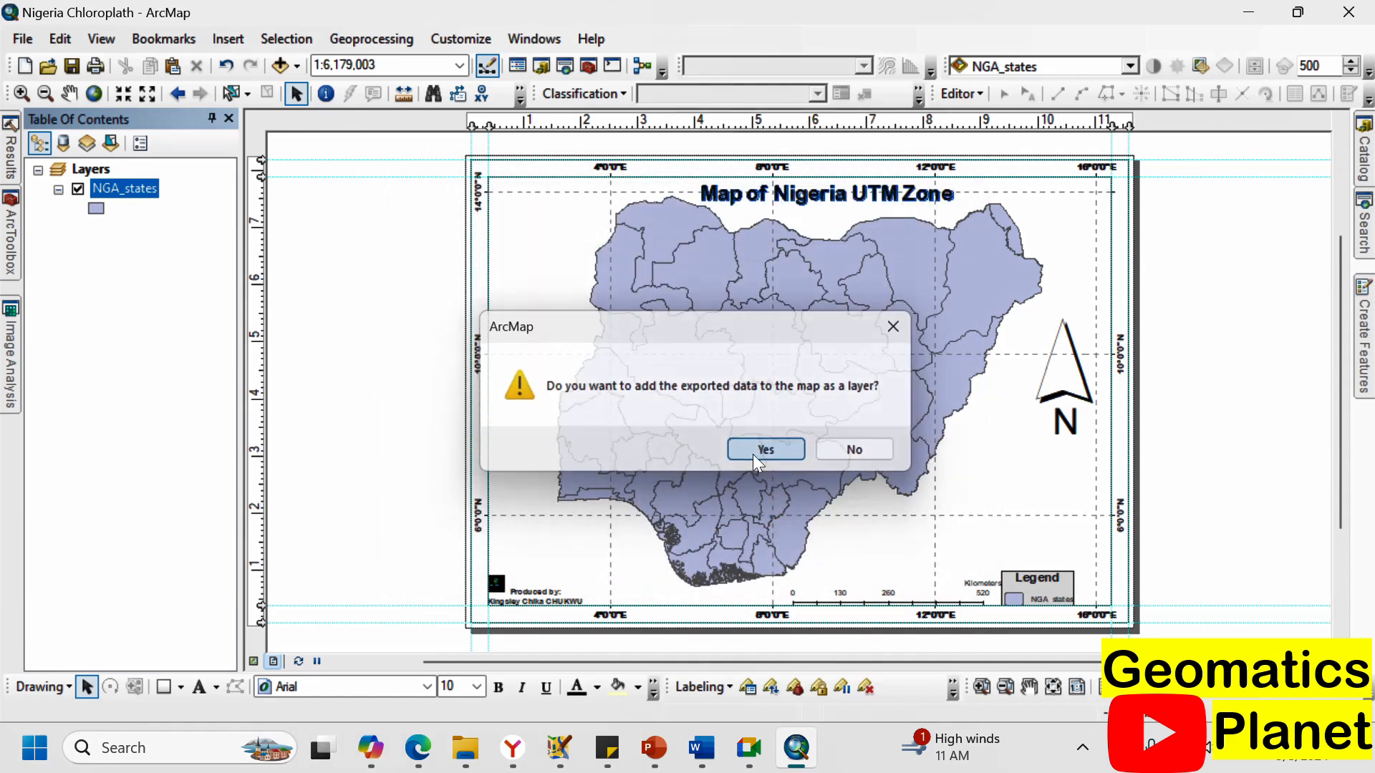
pyautogui.click(754, 454)
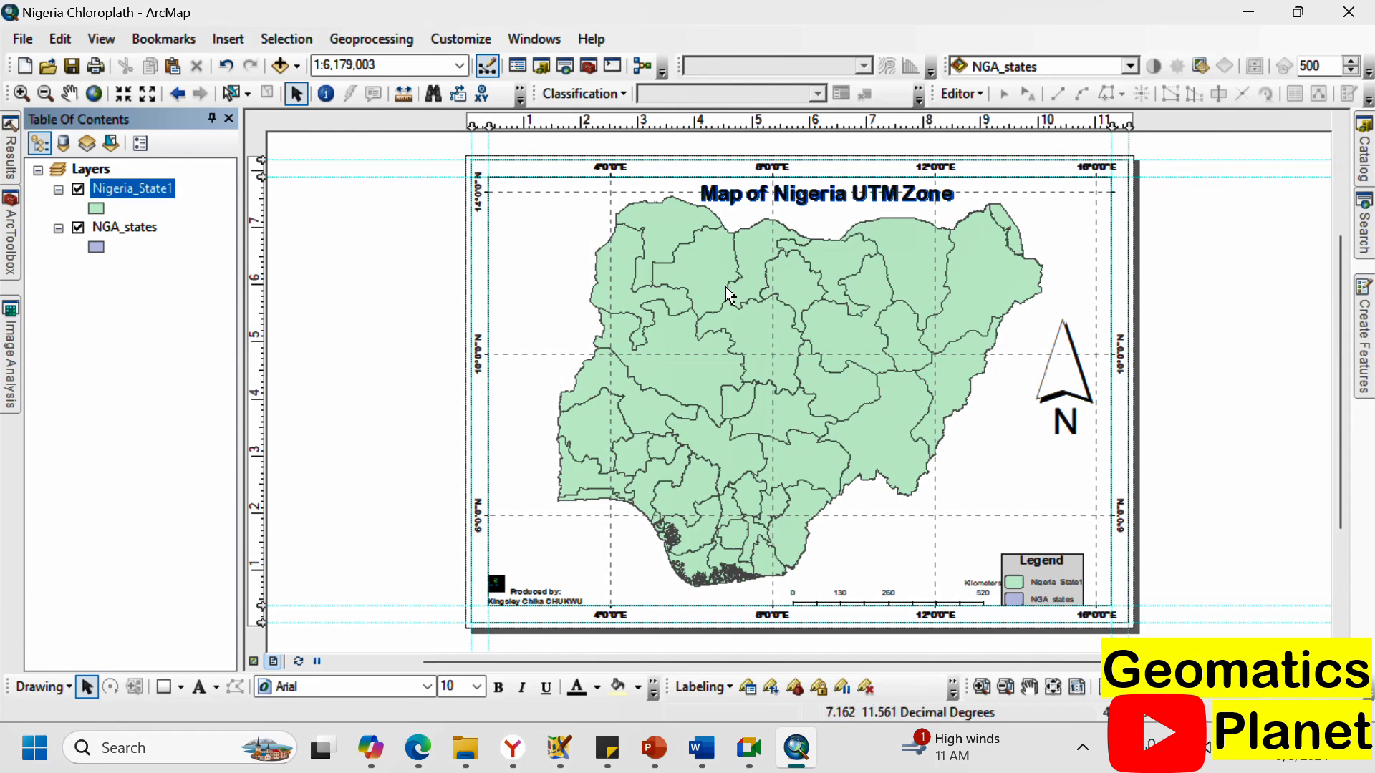
# Remove the original NGA_states layer and switch the map from layout view to data view.
pyautogui.rightClick(138, 231)
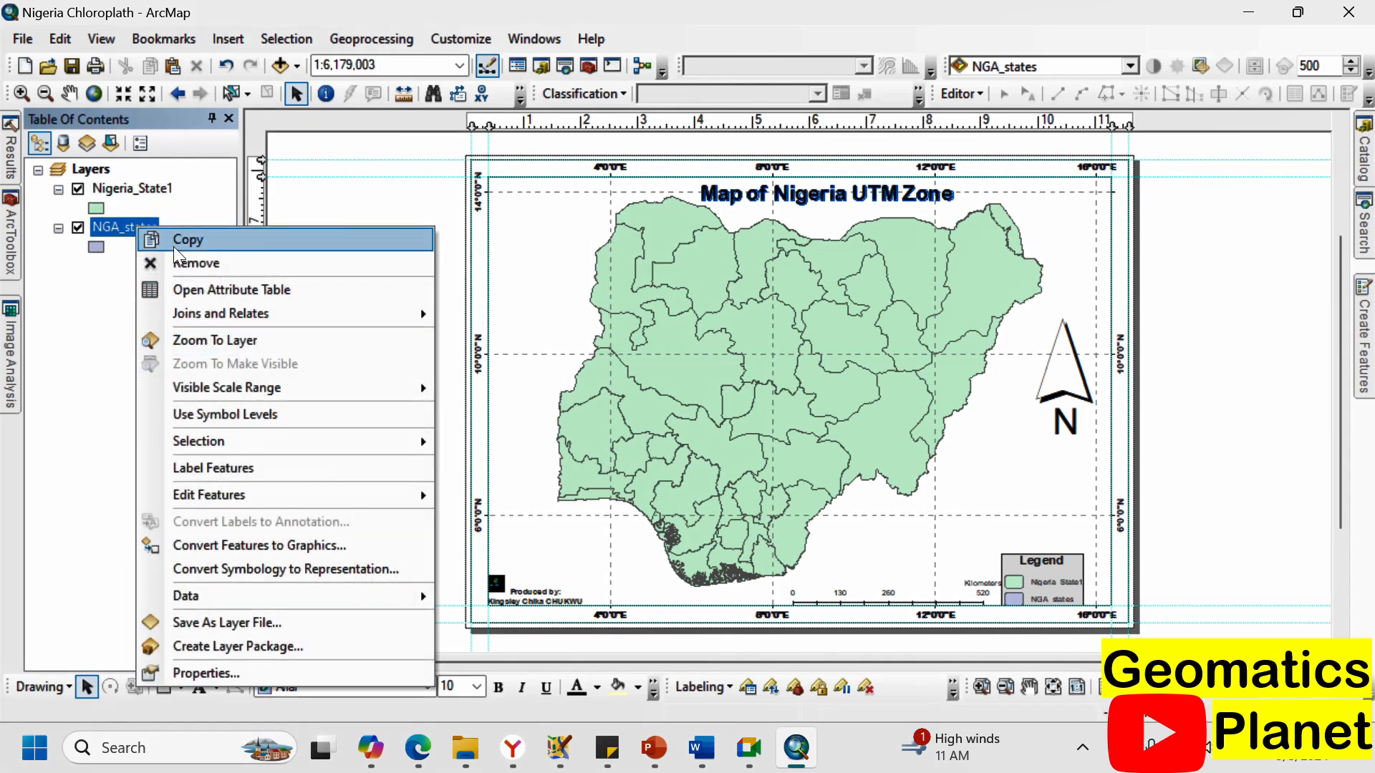
pyautogui.click(174, 263)
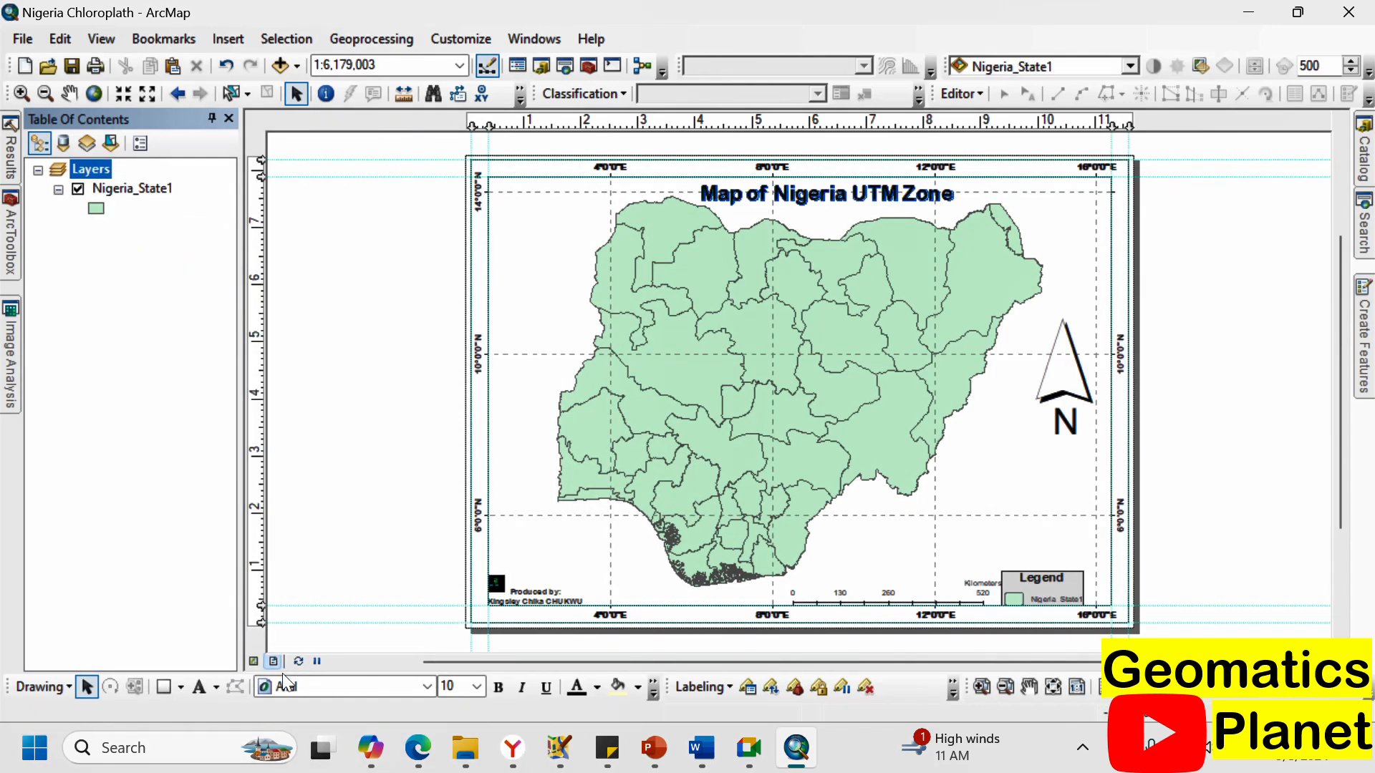
pyautogui.click(254, 661)
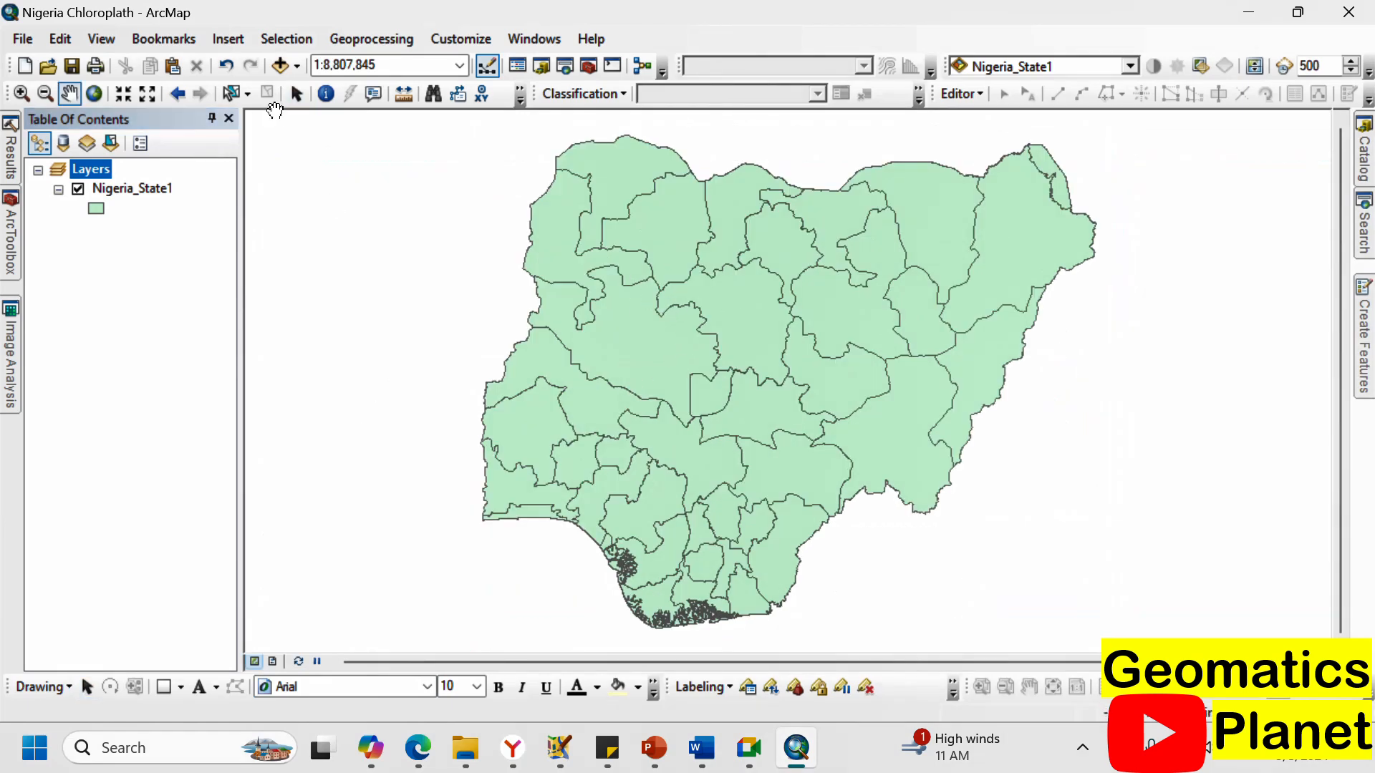
# Switch to the Edge browser and search the web for "chloroplath map" in a new tab.
pyautogui.click(295, 94)
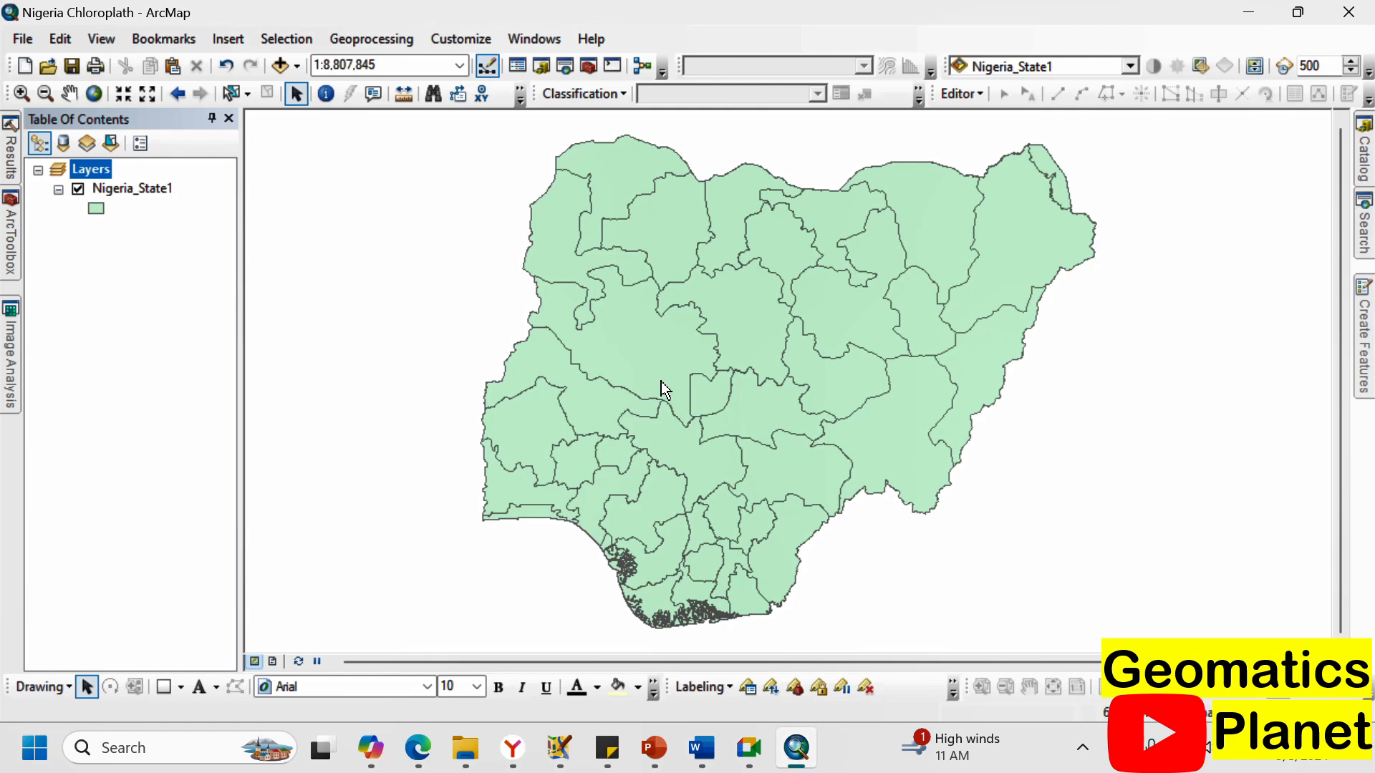
pyautogui.click(417, 748)
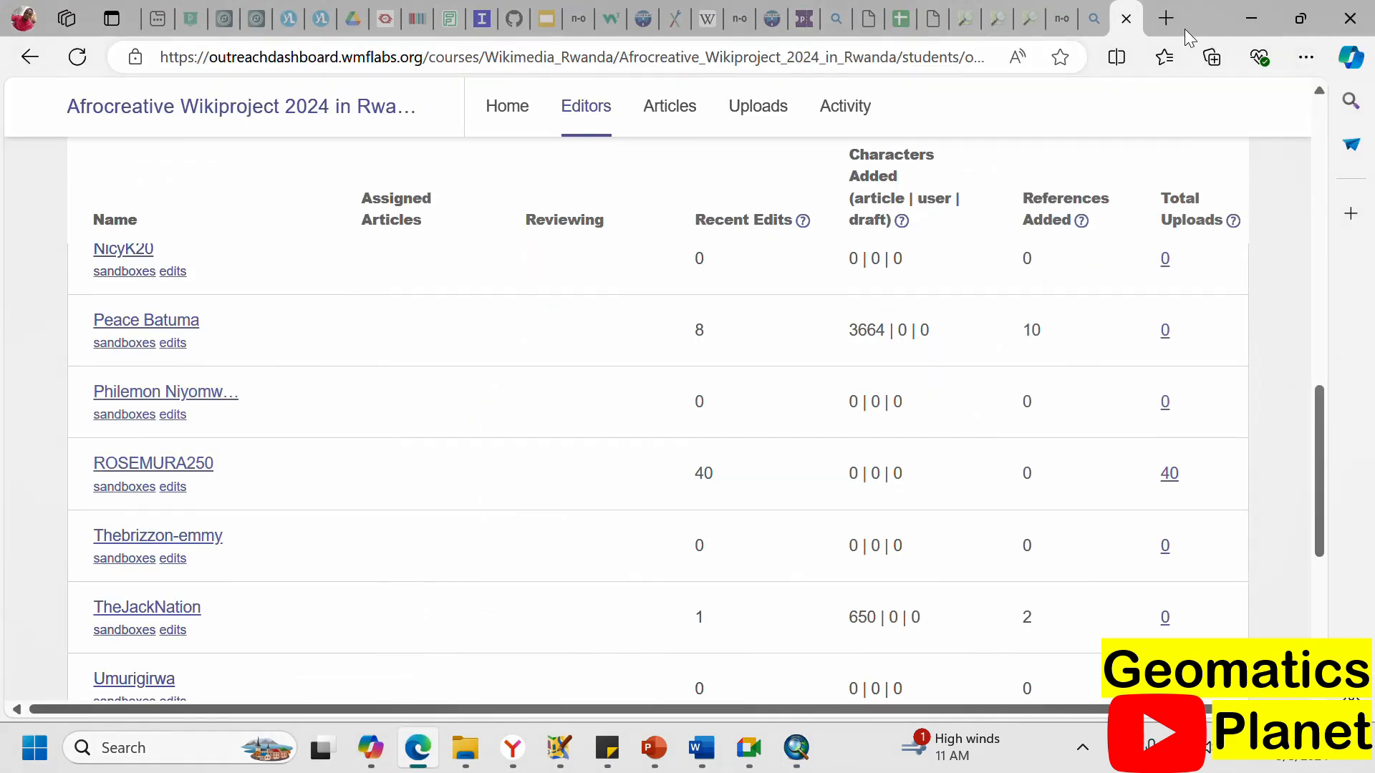
pyautogui.click(1166, 18)
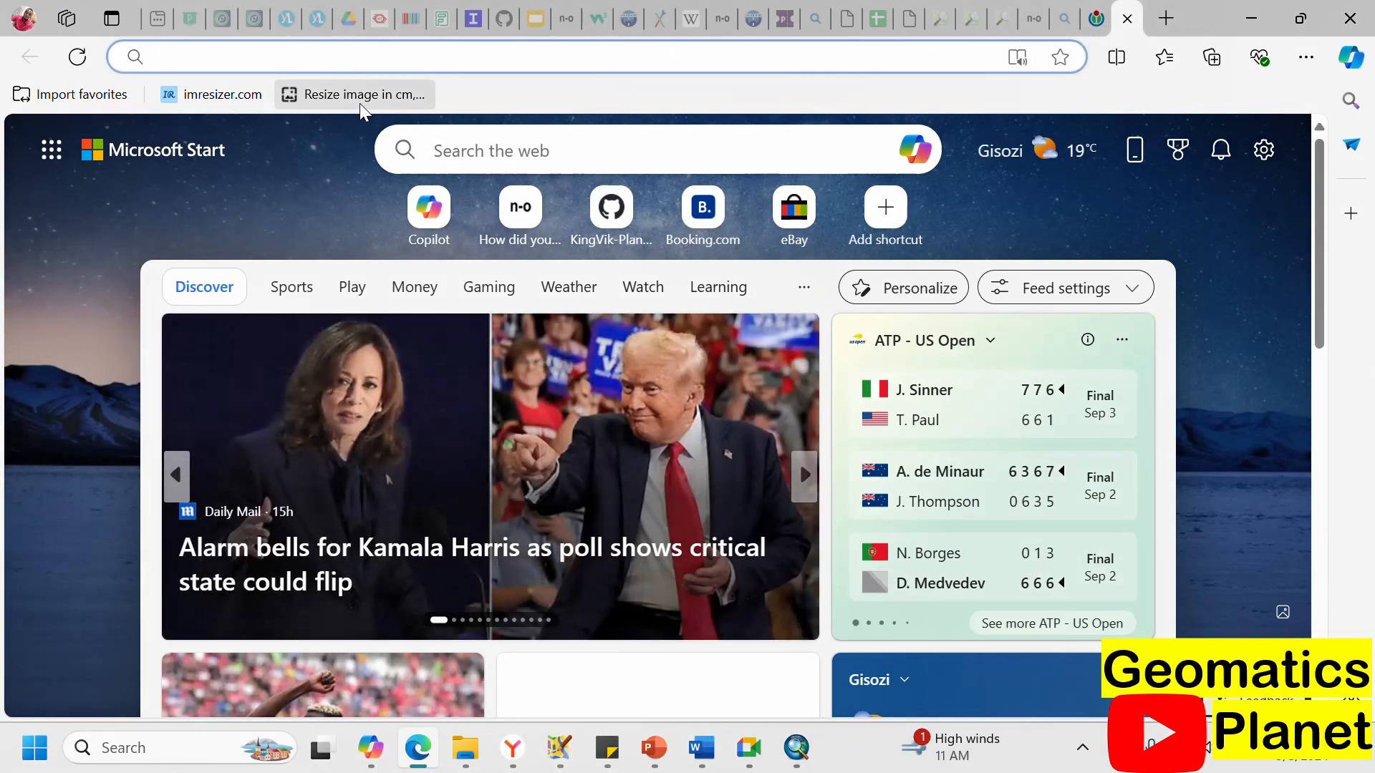
pyautogui.write('chlorop')
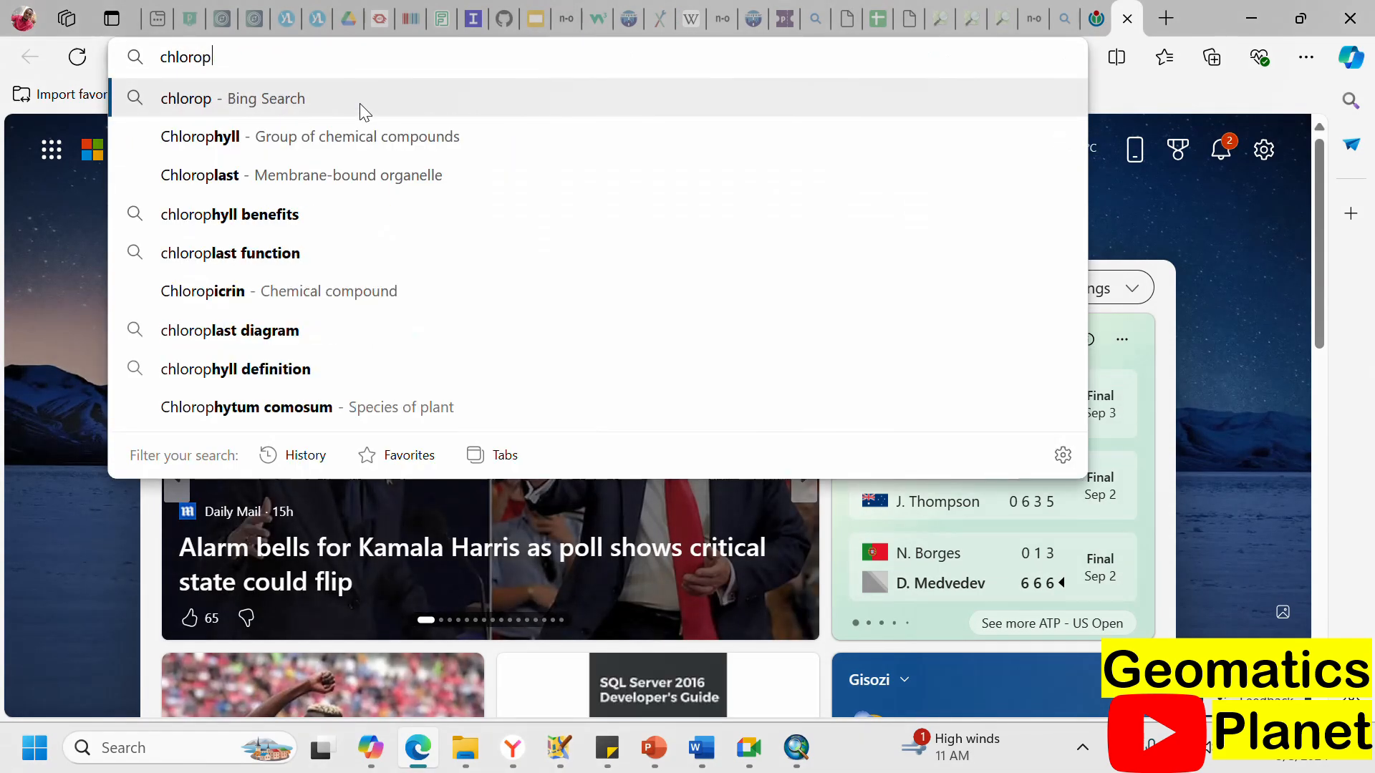
pyautogui.write('lath')
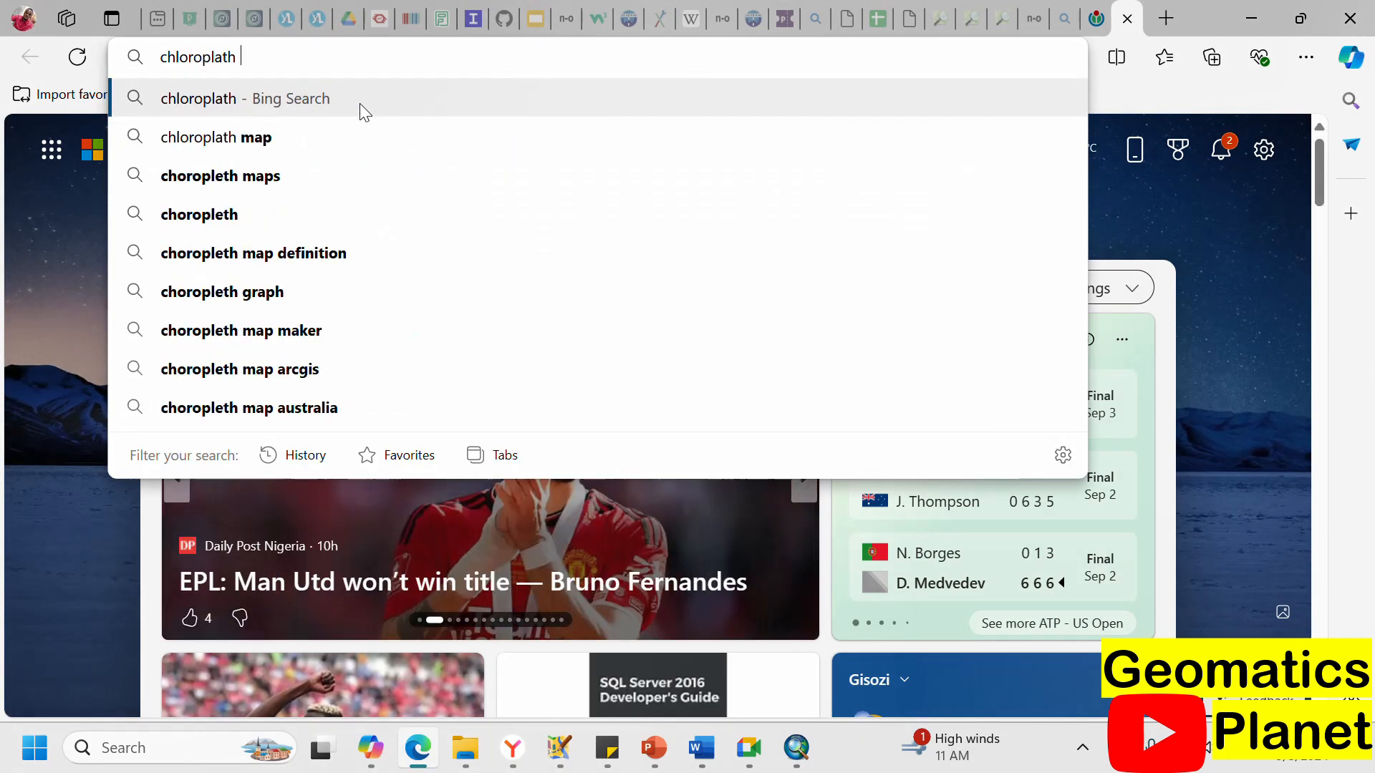
pyautogui.click(238, 140)
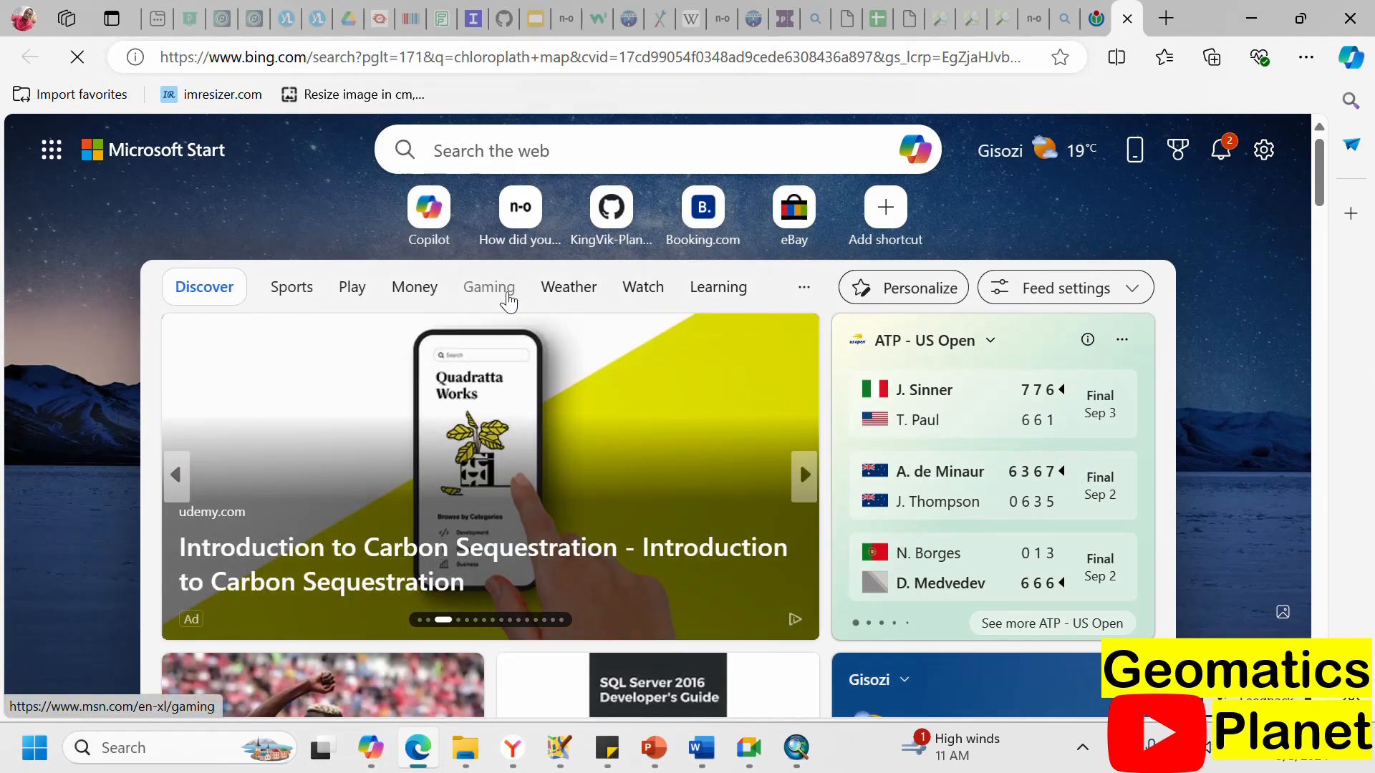
# Look through the web results for the map type and open the matching image results.
pyautogui.scroll(-10, 623, 353)
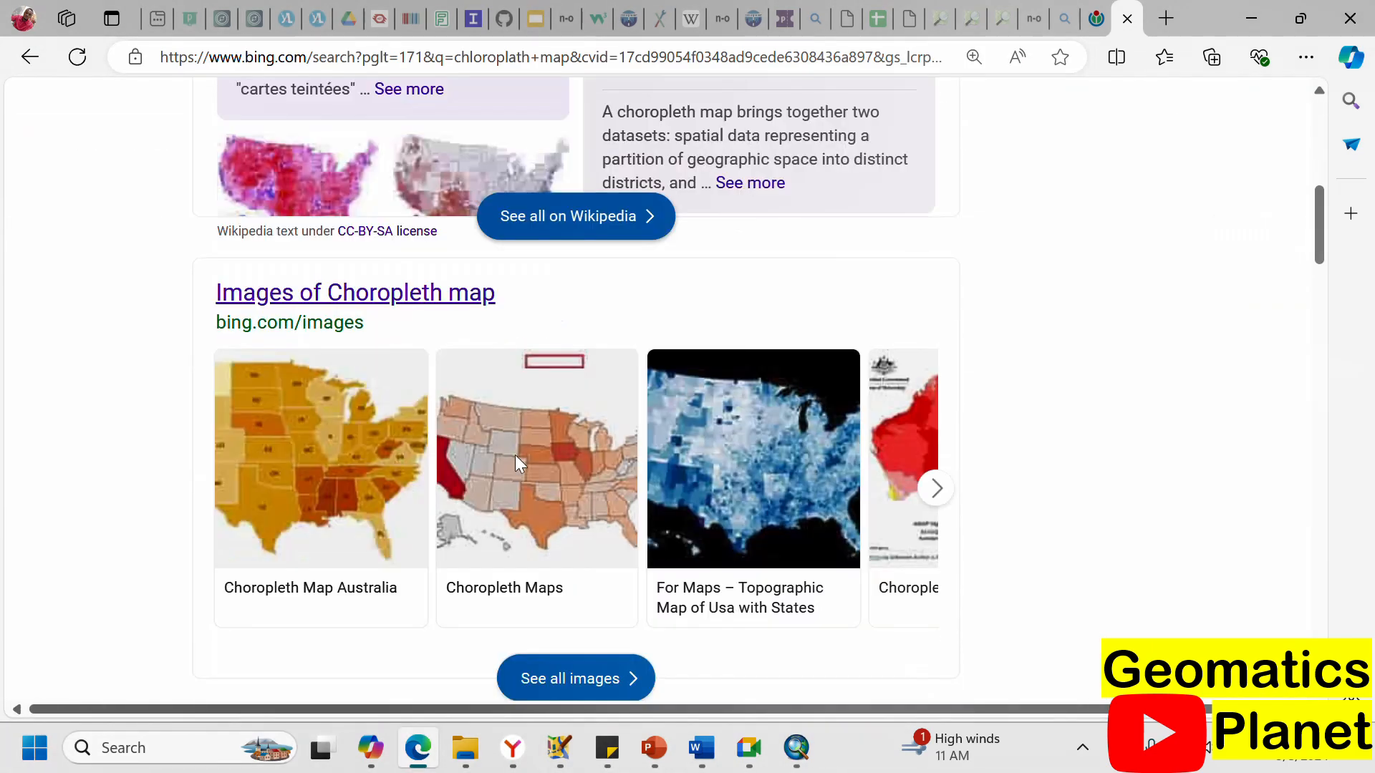
pyautogui.scroll(-4, 584, 464)
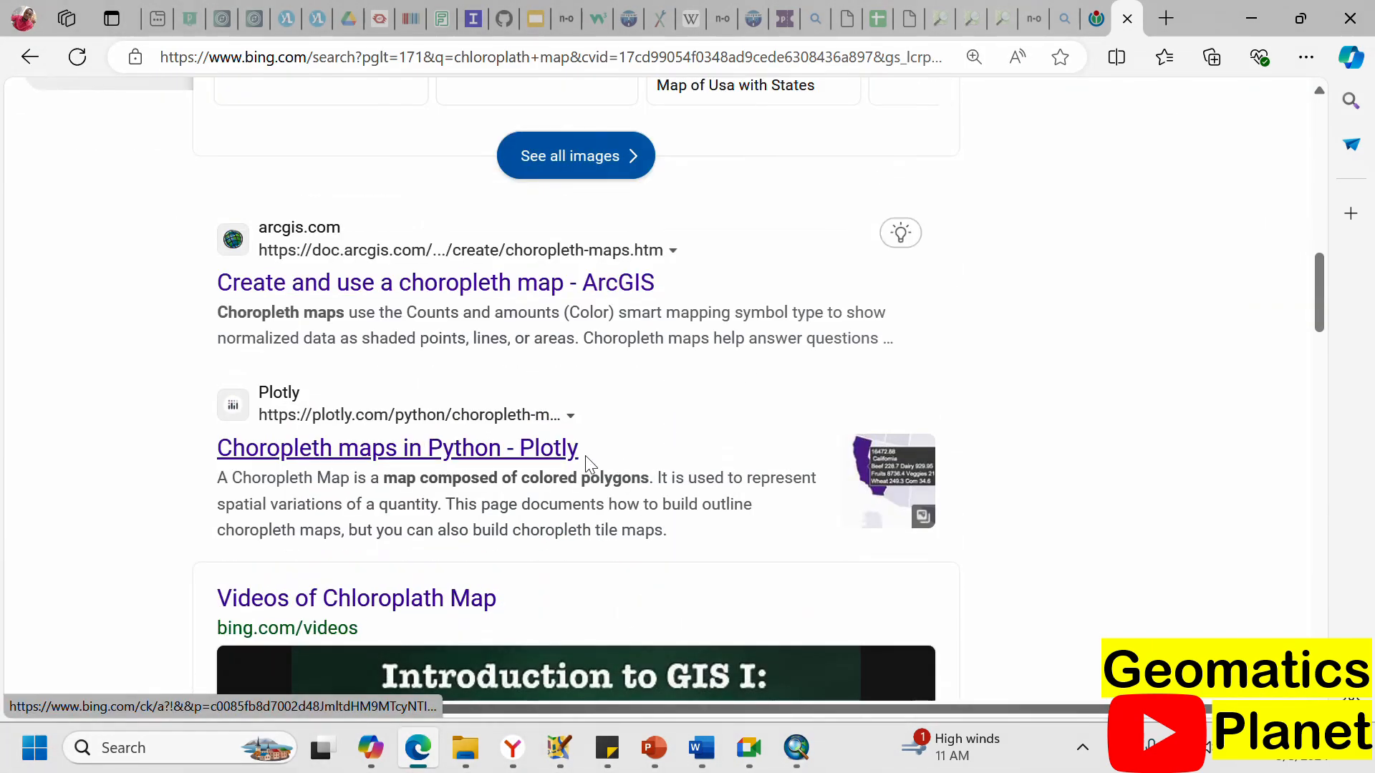
pyautogui.scroll(-4, 387, 437)
pyautogui.scroll(15, 629, 298)
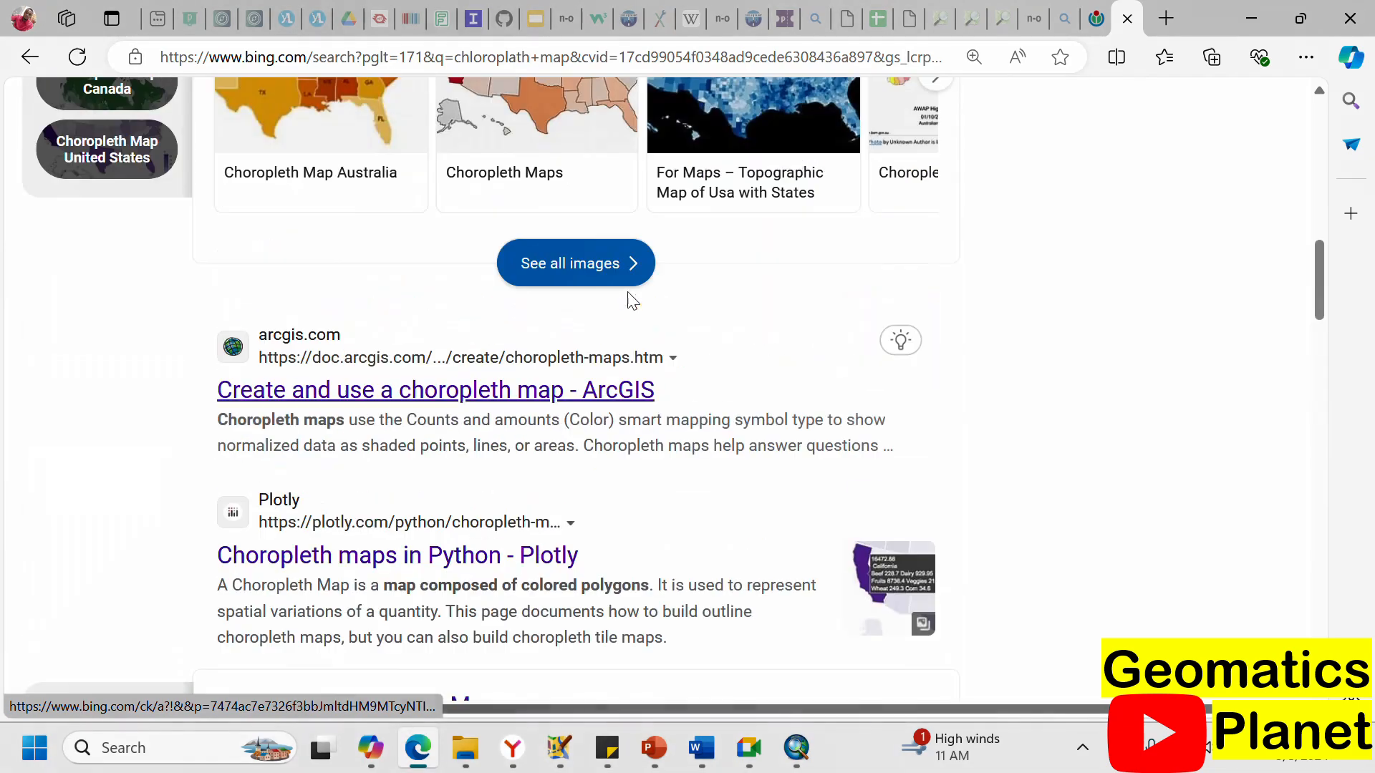
pyautogui.click(462, 194)
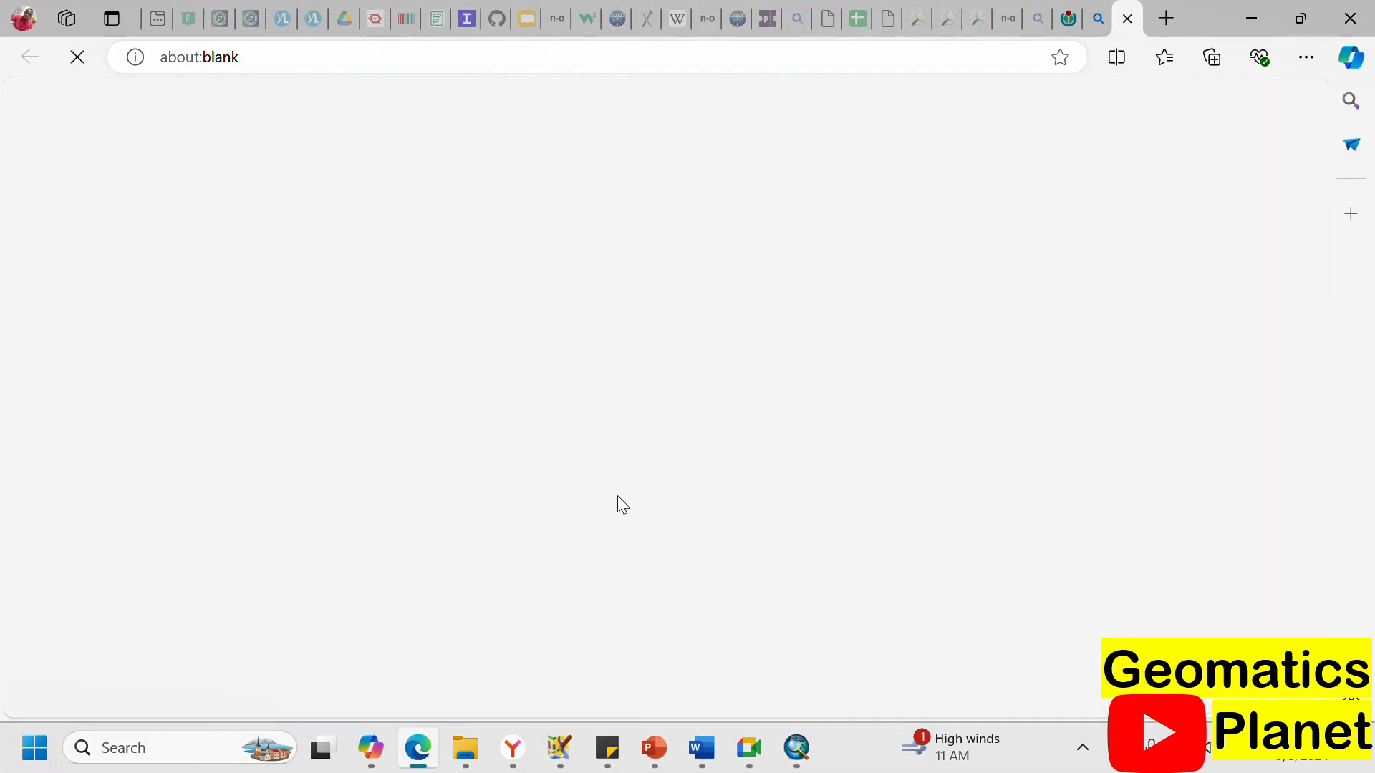
# Examine the example choropleth maps in the image results, comparing their colour shading and legends, and return to ArcMap.
pyautogui.scroll(-2, 566, 359)
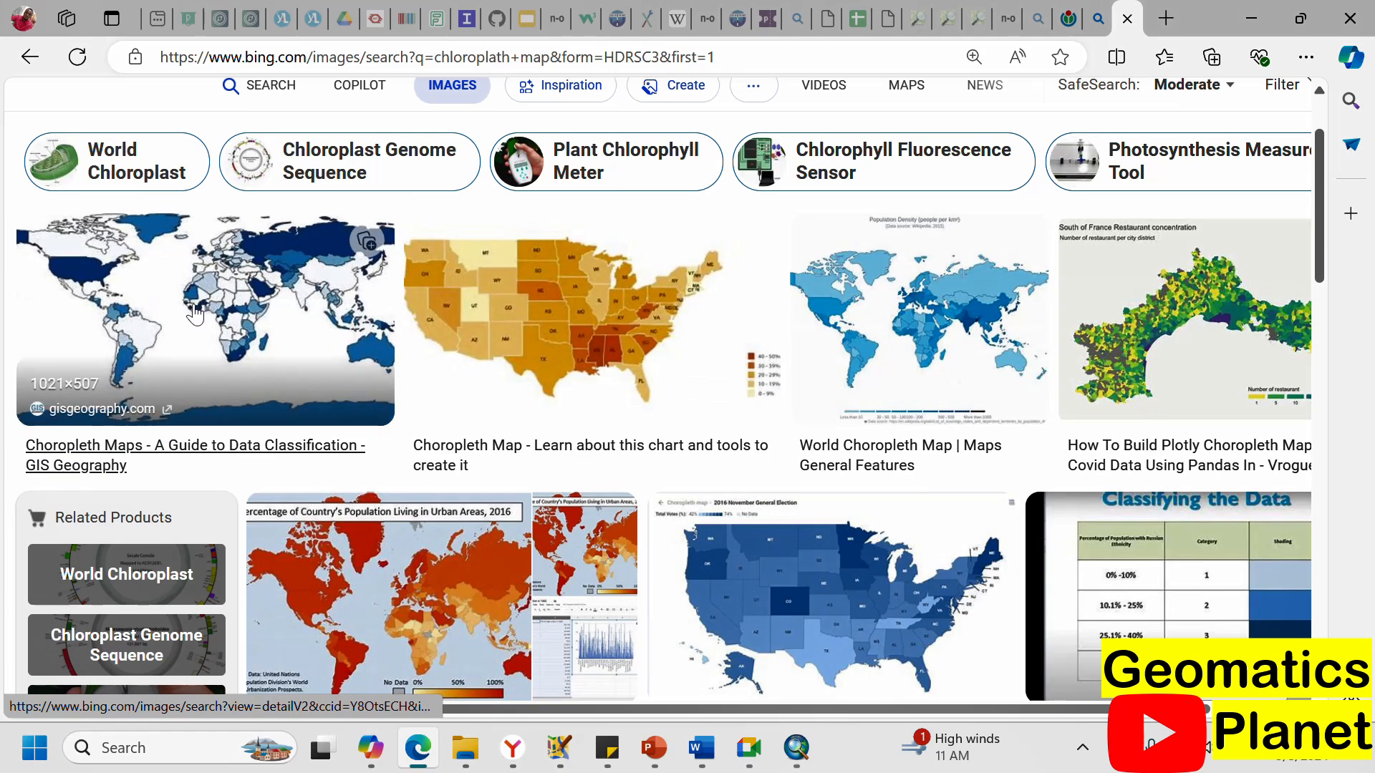
pyautogui.scroll(-5, 813, 602)
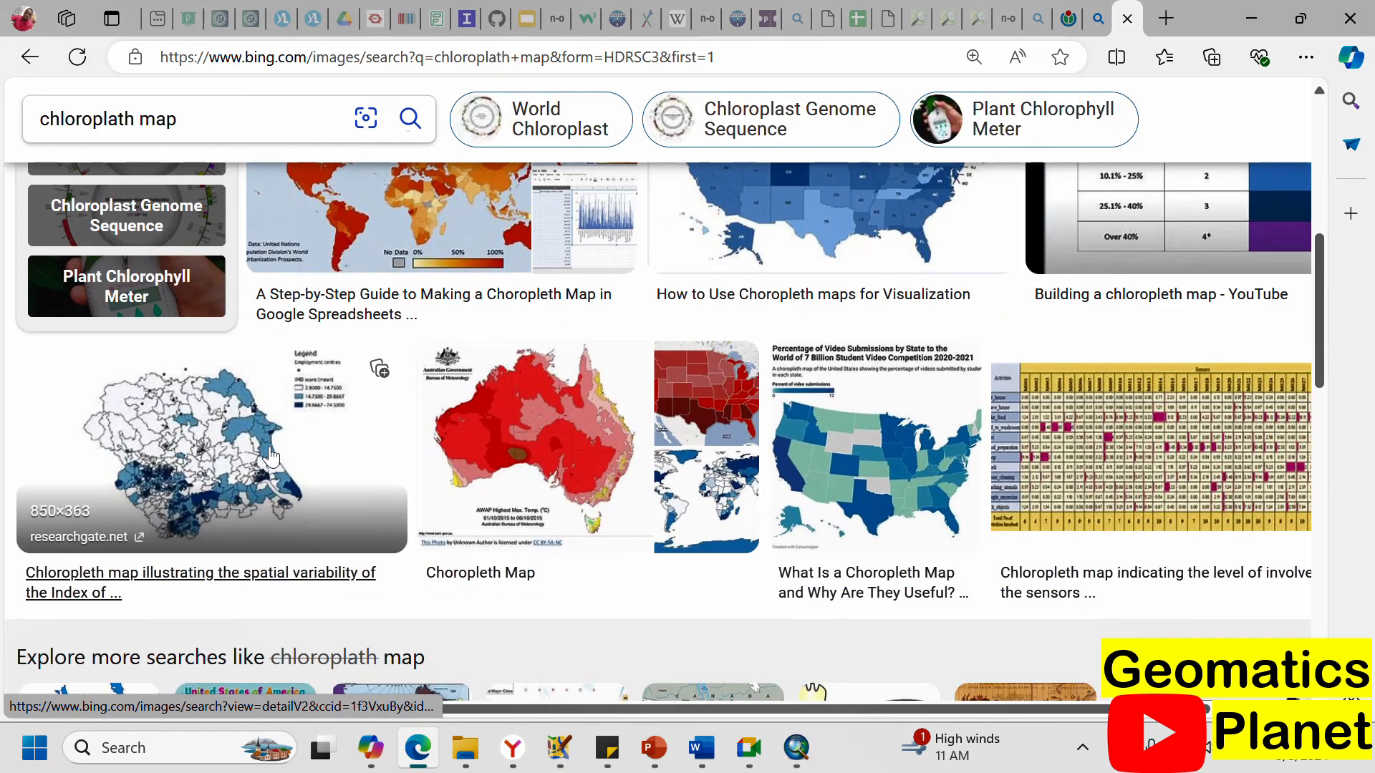
pyautogui.scroll(-6, 536, 612)
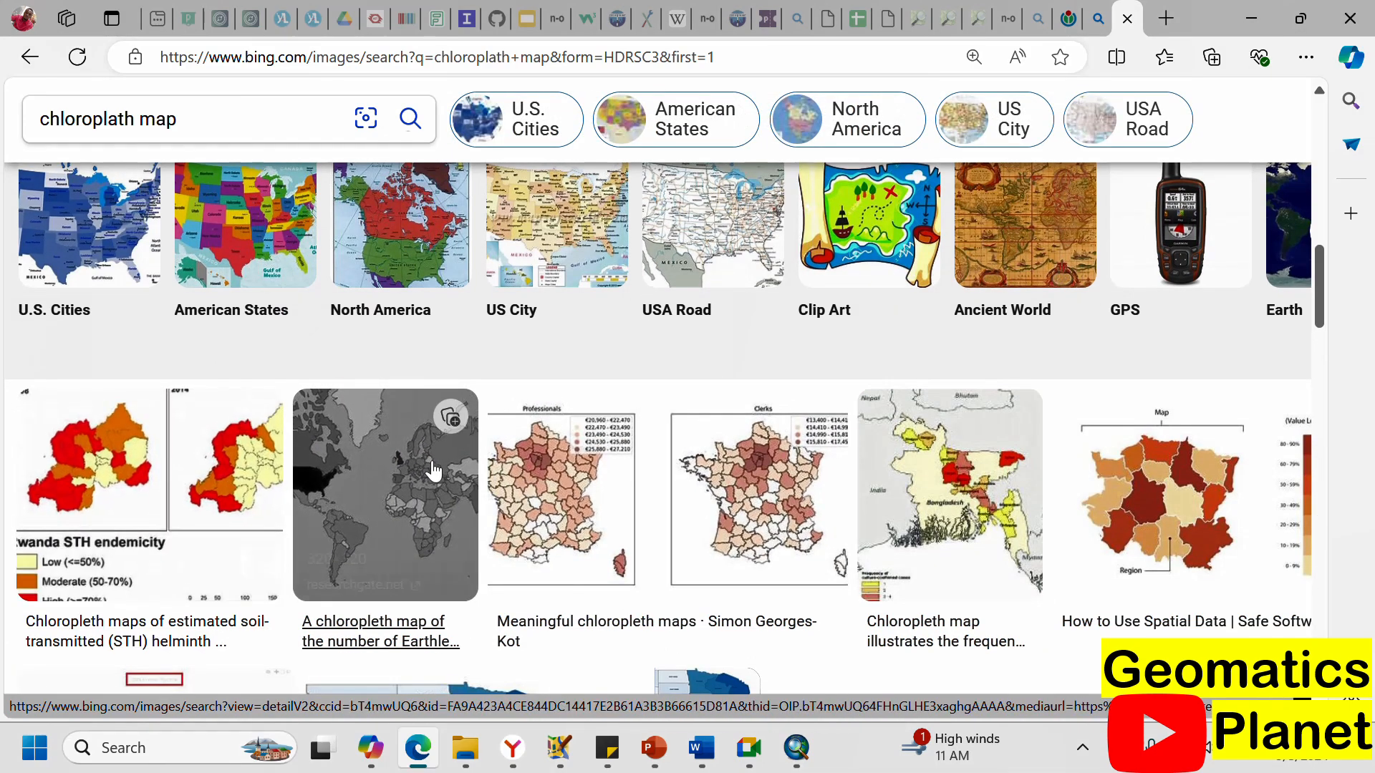
pyautogui.scroll(5, 544, 466)
pyautogui.scroll(4, 544, 466)
pyautogui.scroll(1, 417, 462)
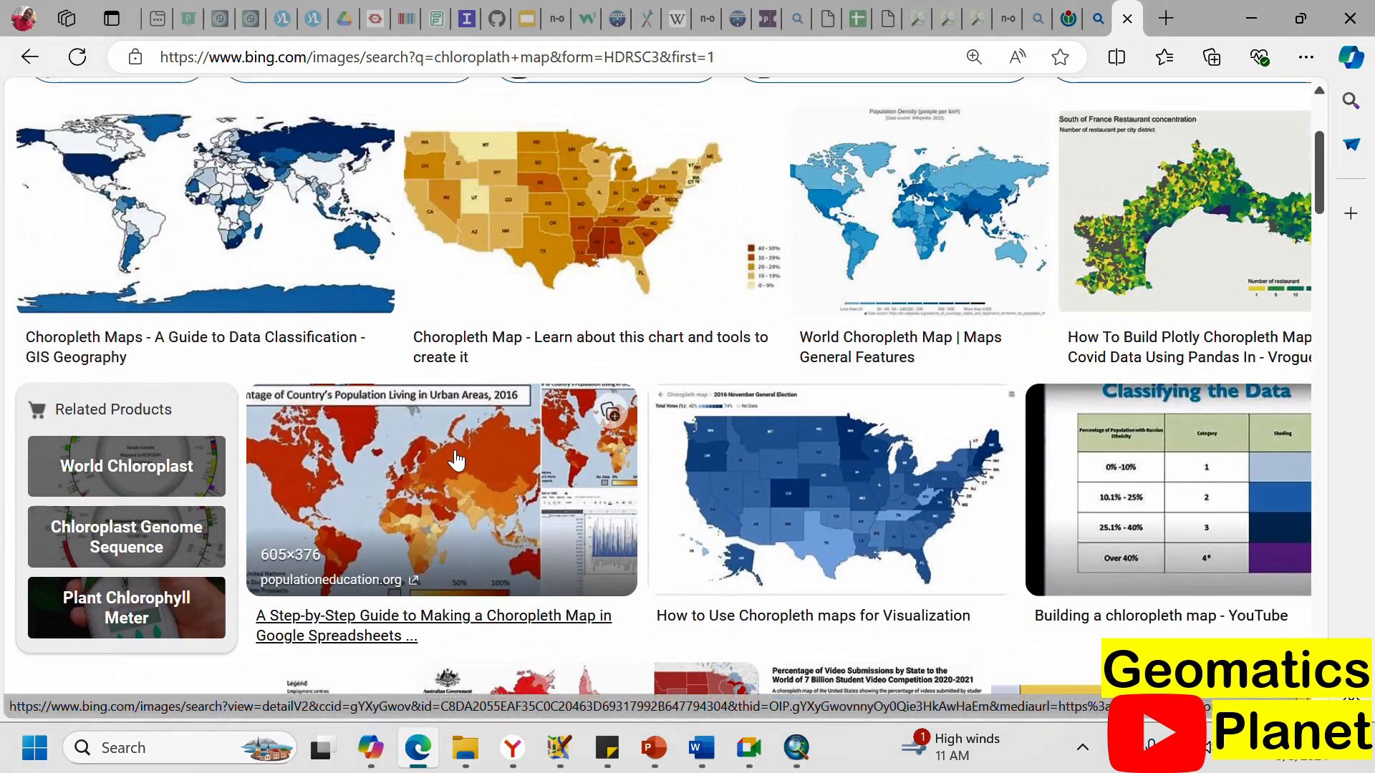
pyautogui.scroll(3, 502, 390)
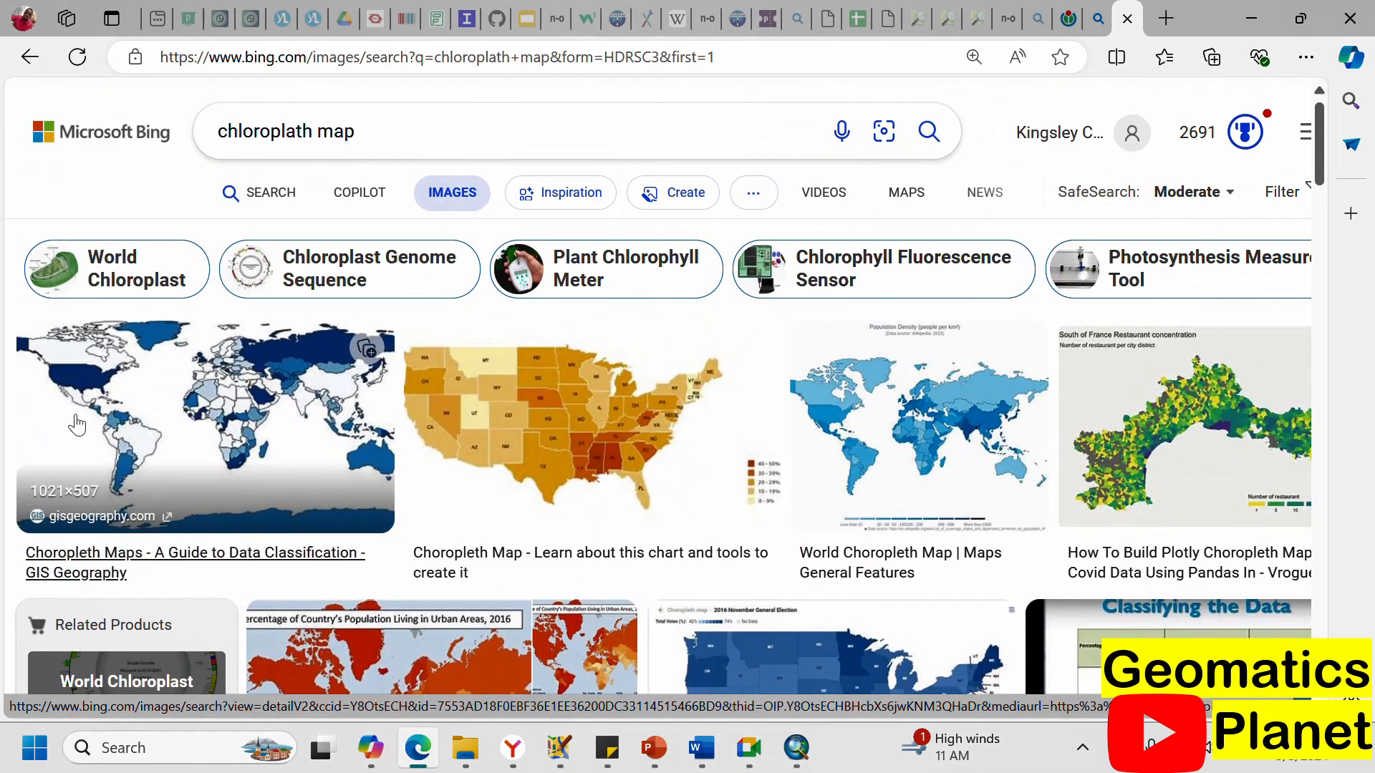
pyautogui.click(796, 747)
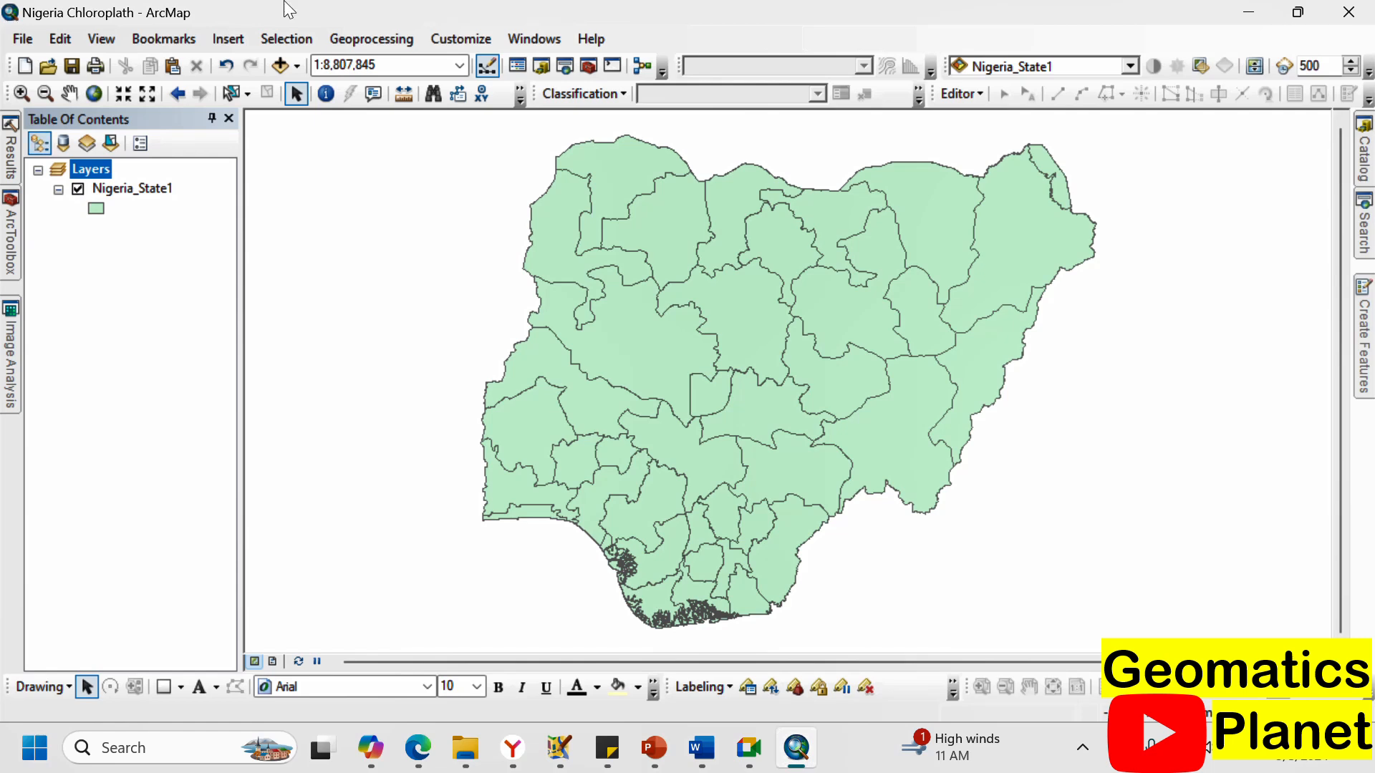
pyautogui.rightClick(145, 190)
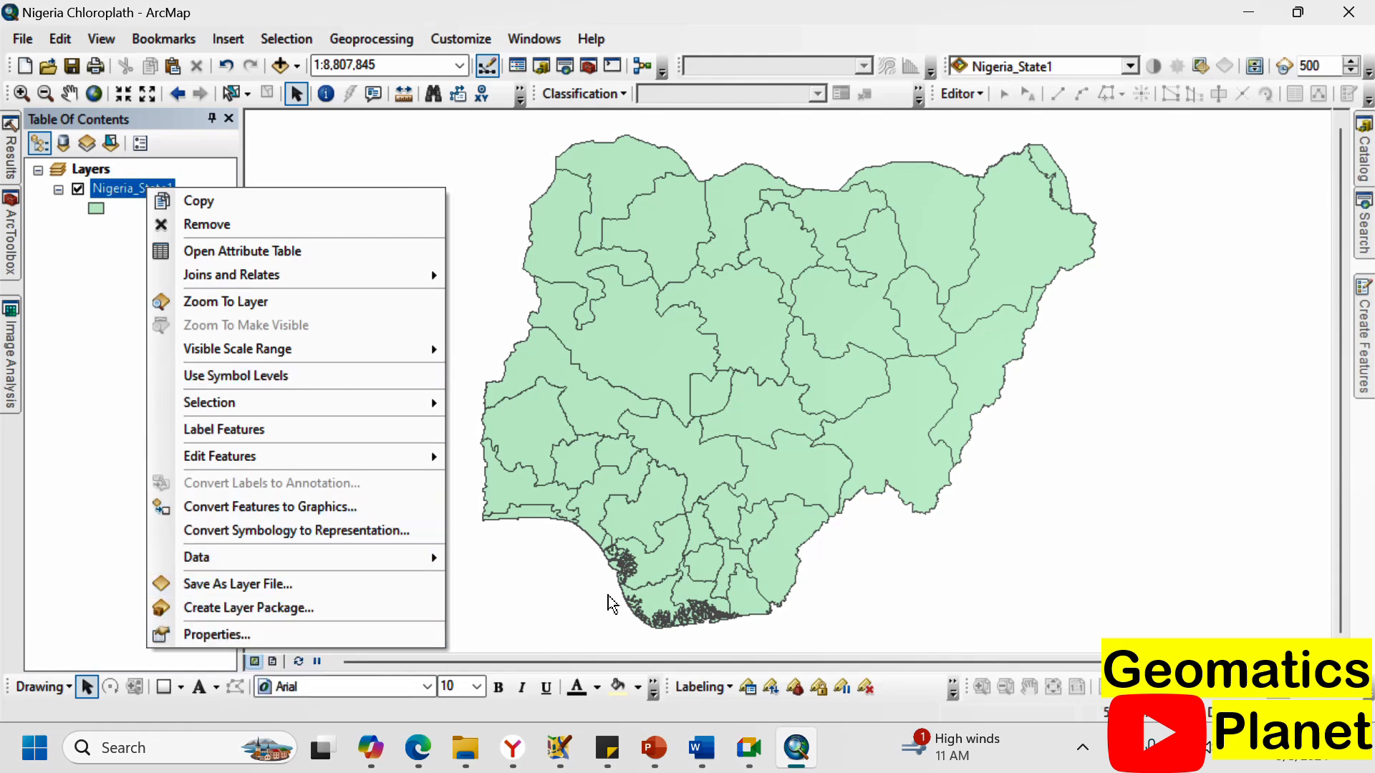
pyautogui.click(665, 608)
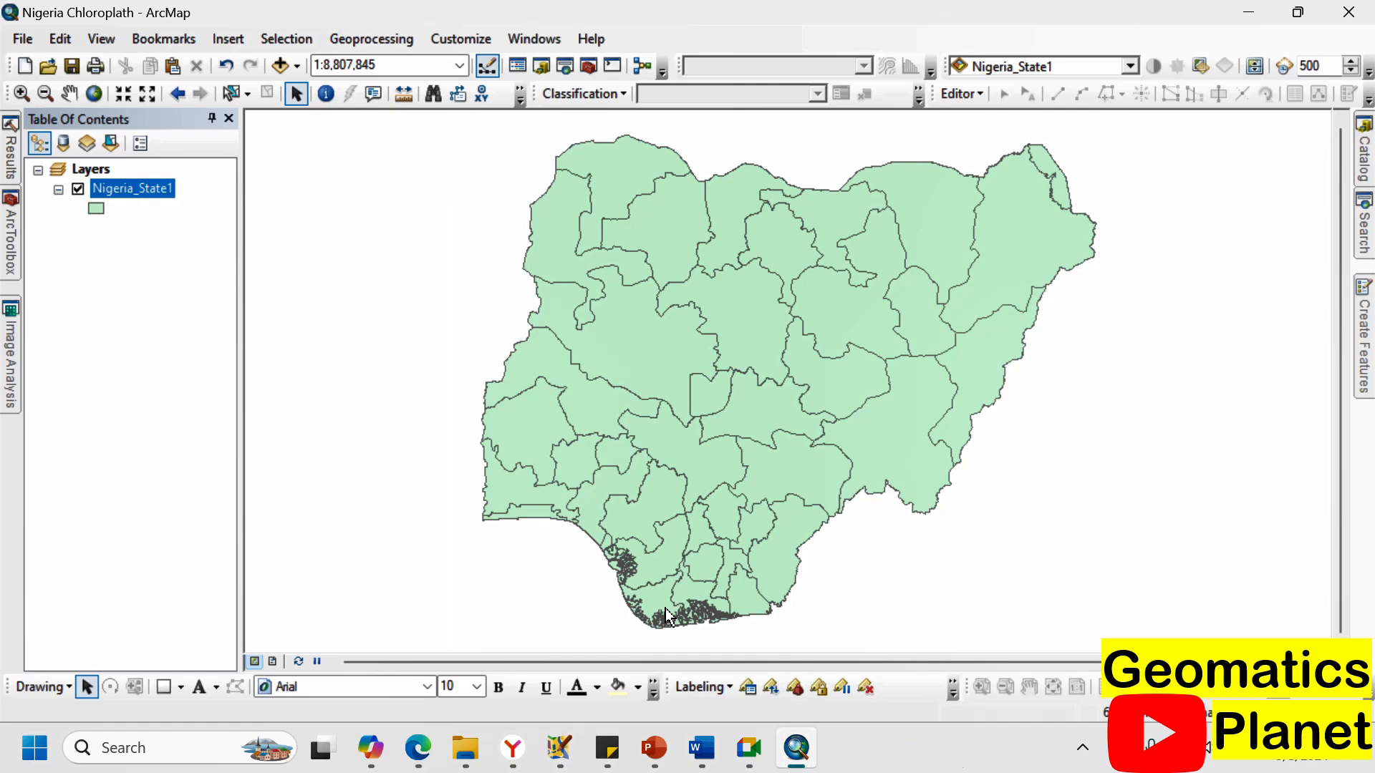
pyautogui.rightClick(112, 192)
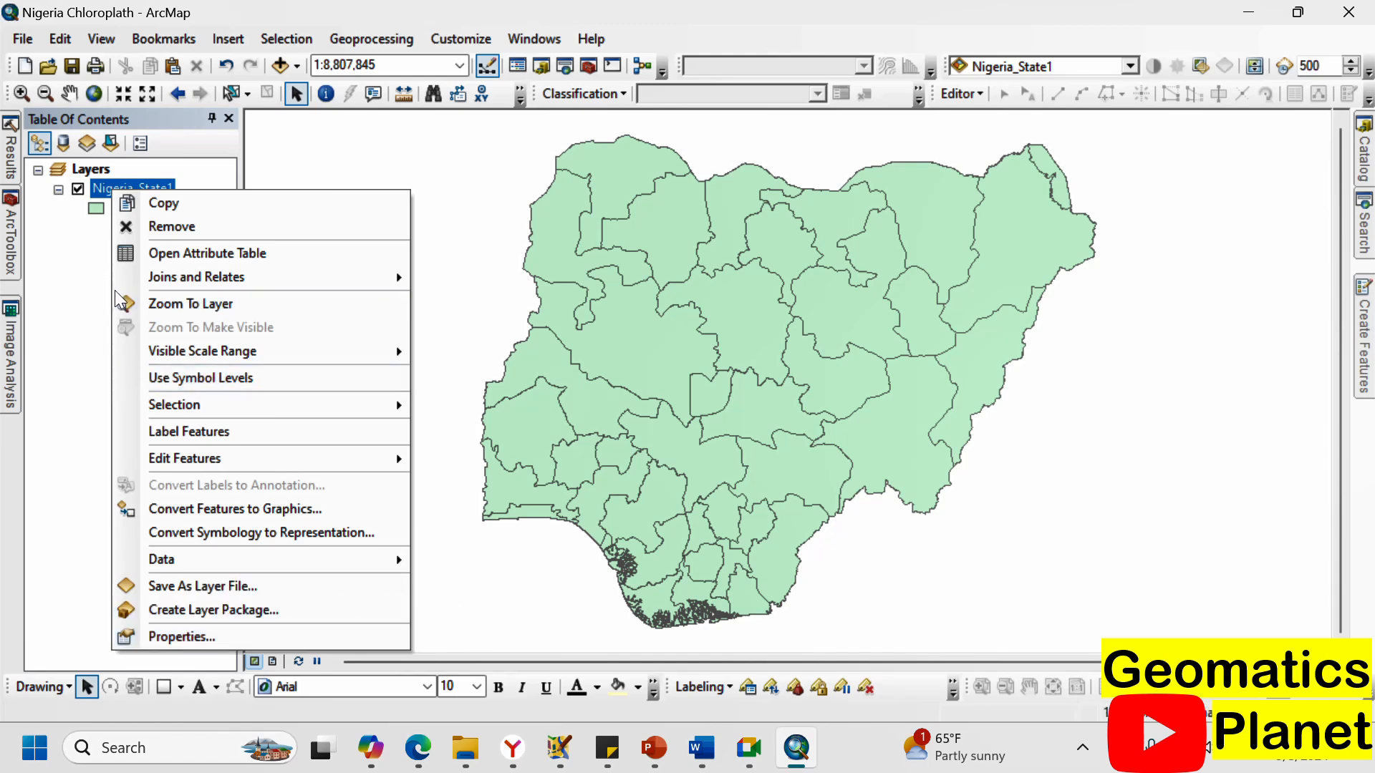
pyautogui.click(78, 323)
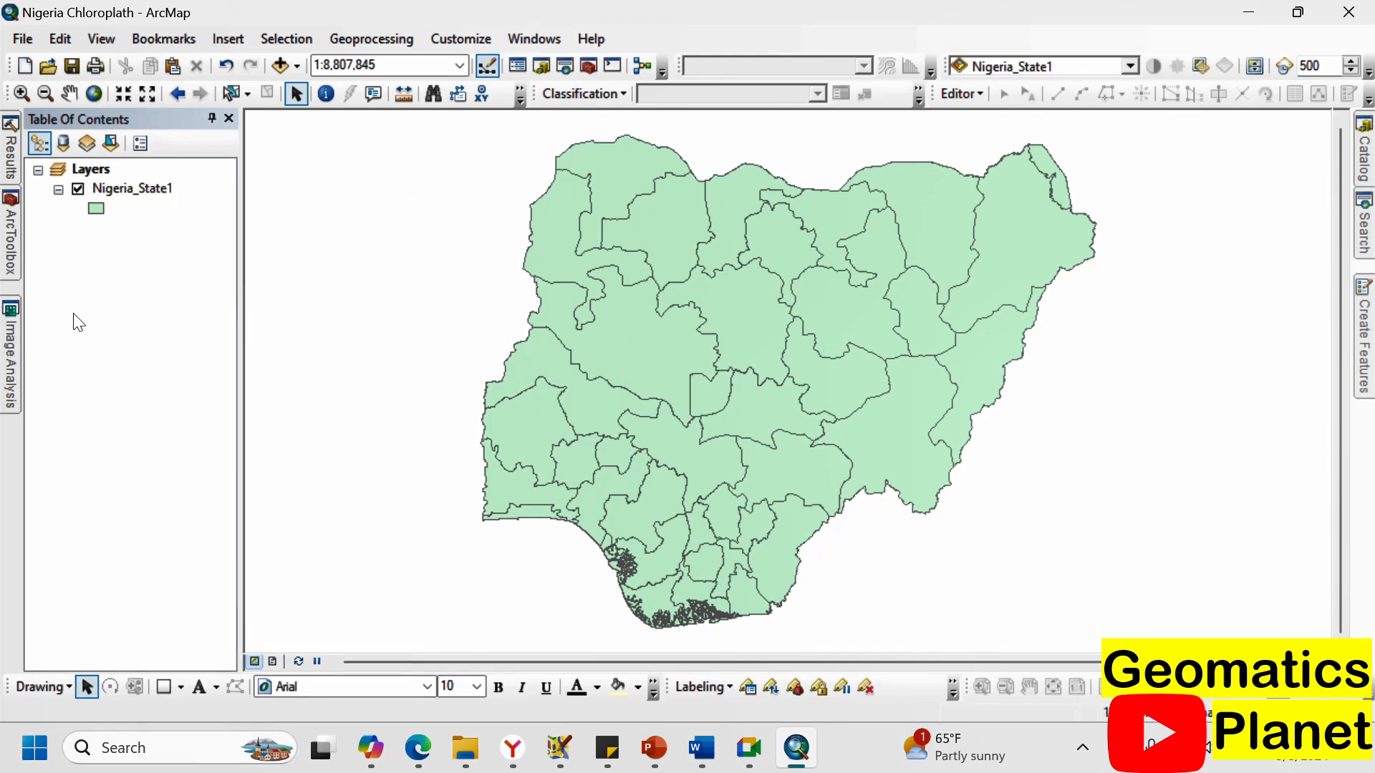
pyautogui.click(118, 188)
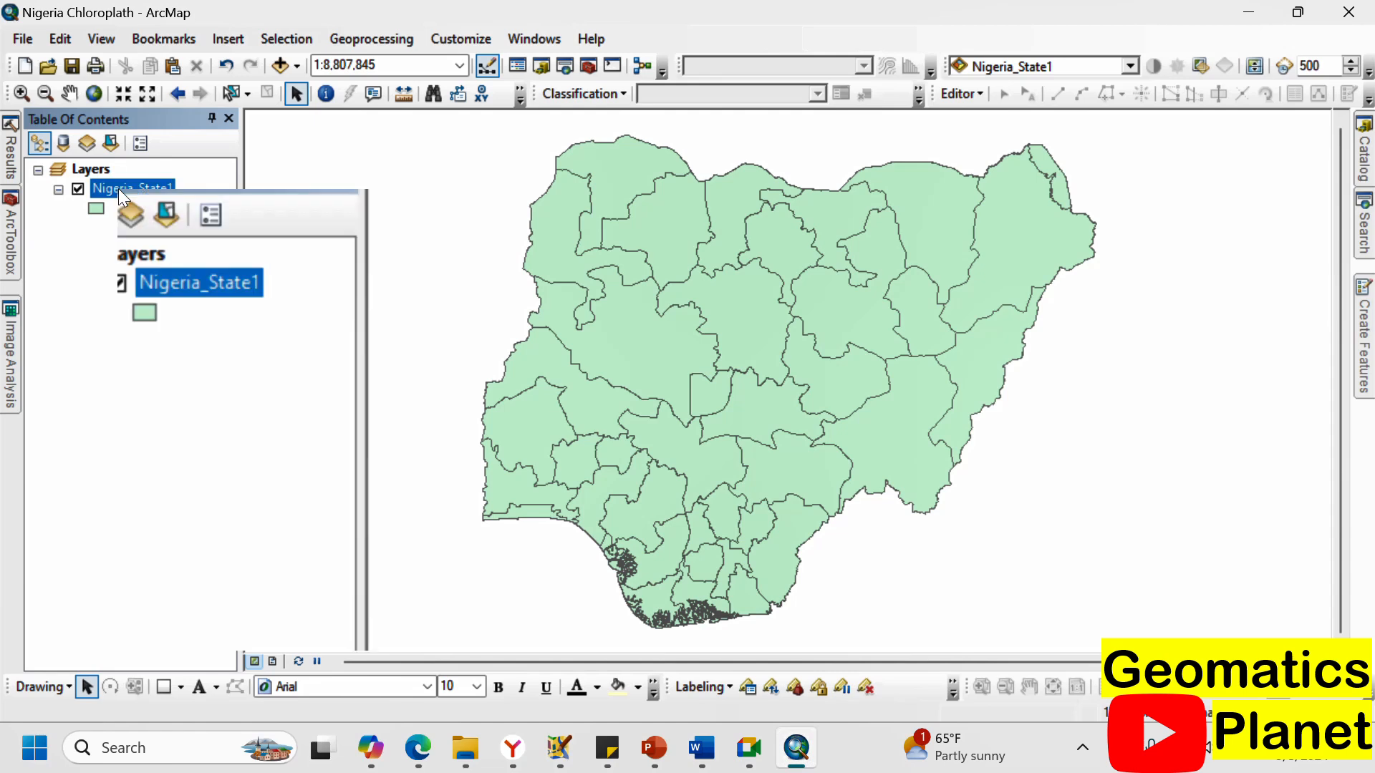
pyautogui.rightClick(118, 189)
pyautogui.click(233, 633)
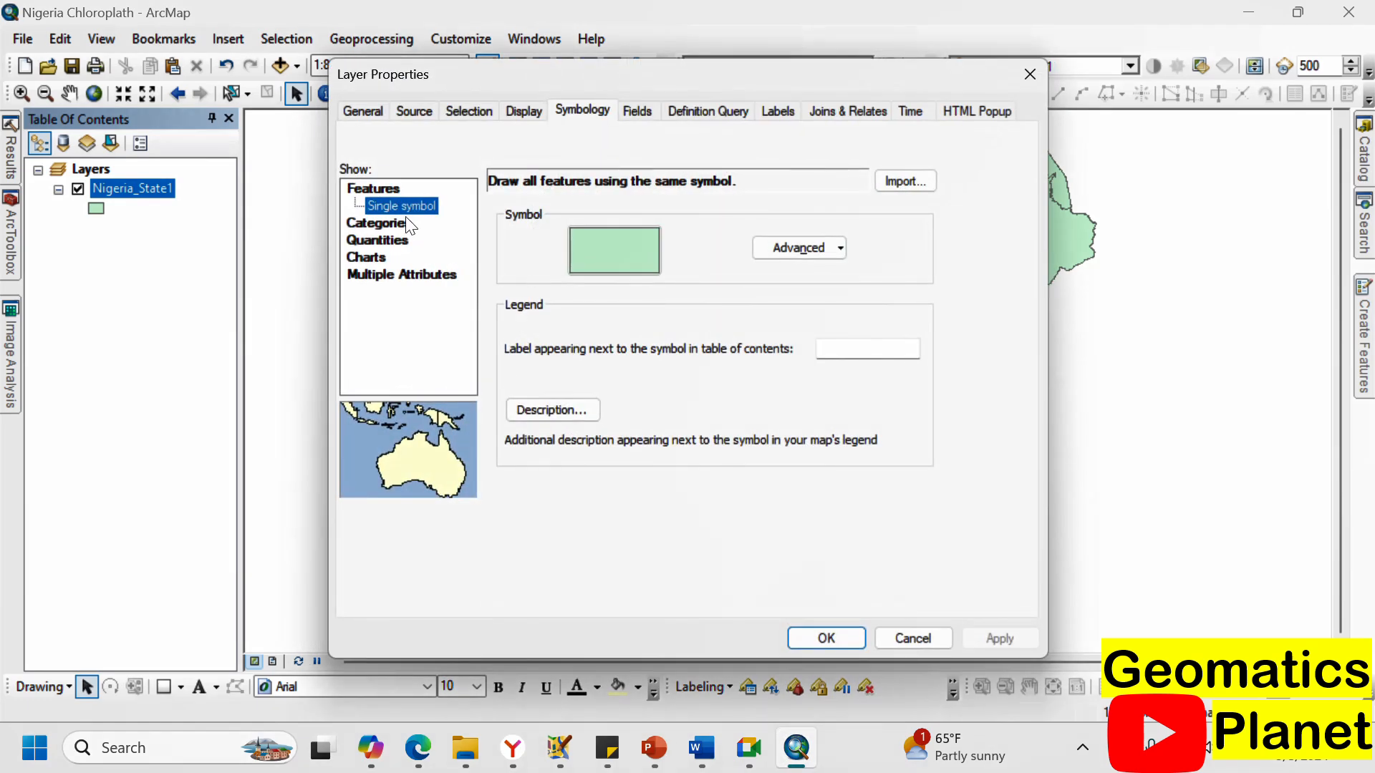
pyautogui.click(375, 223)
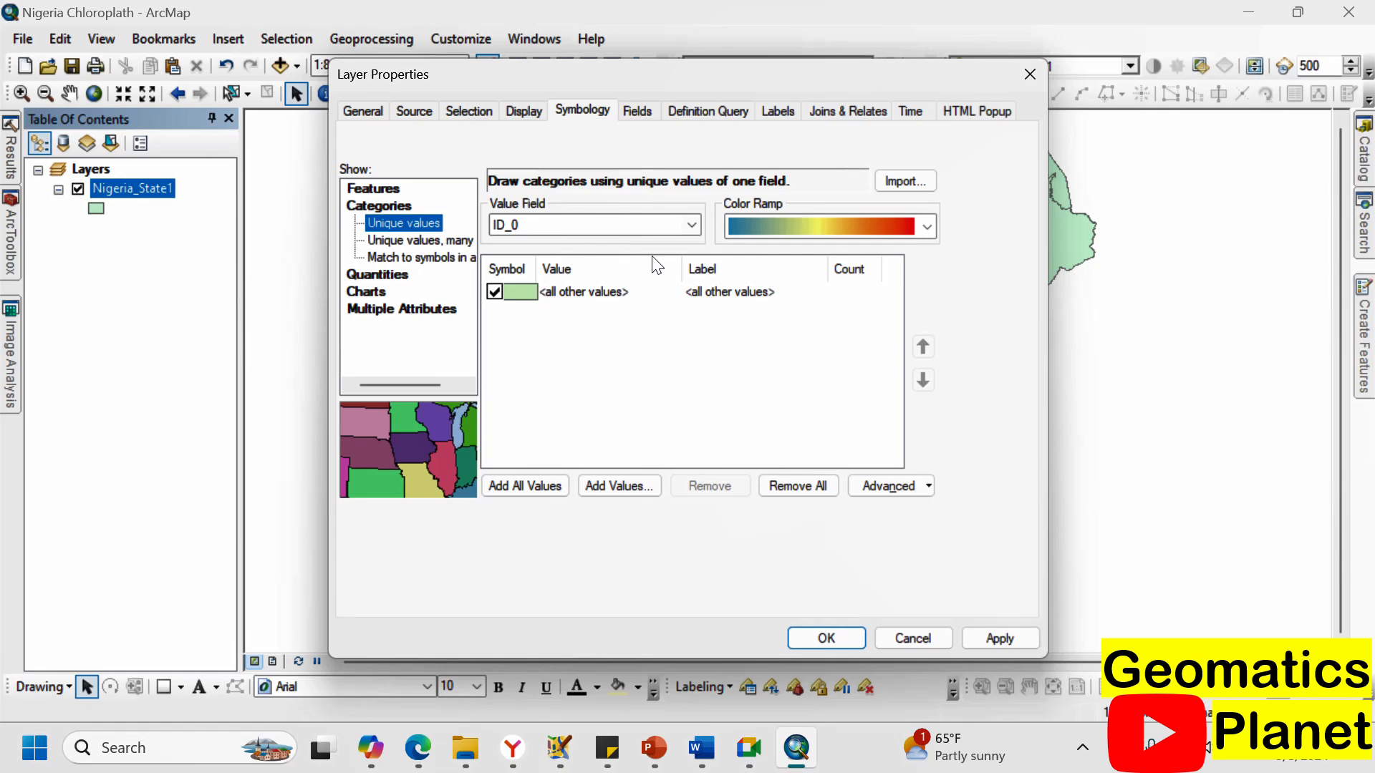
pyautogui.moveTo(778, 75); pyautogui.dragTo(501, 89)
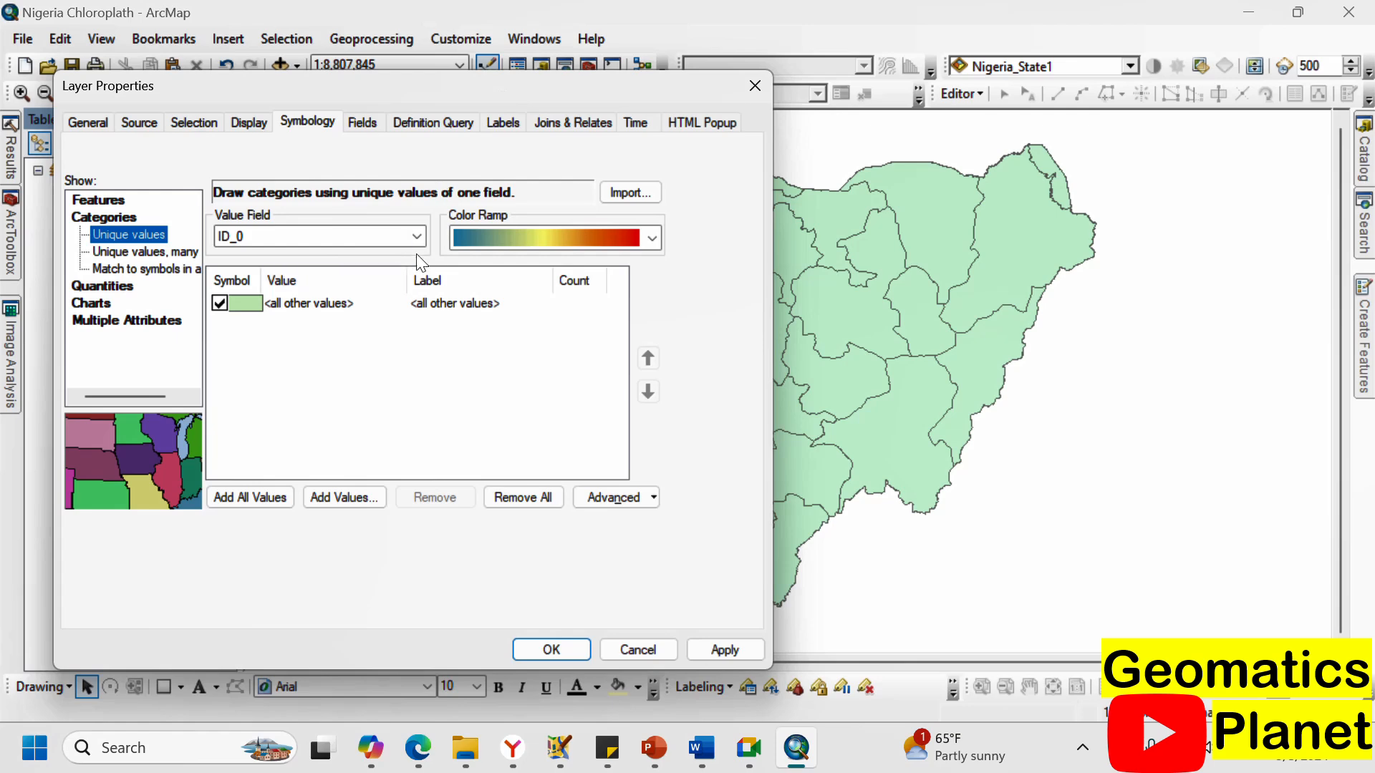
pyautogui.click(753, 90)
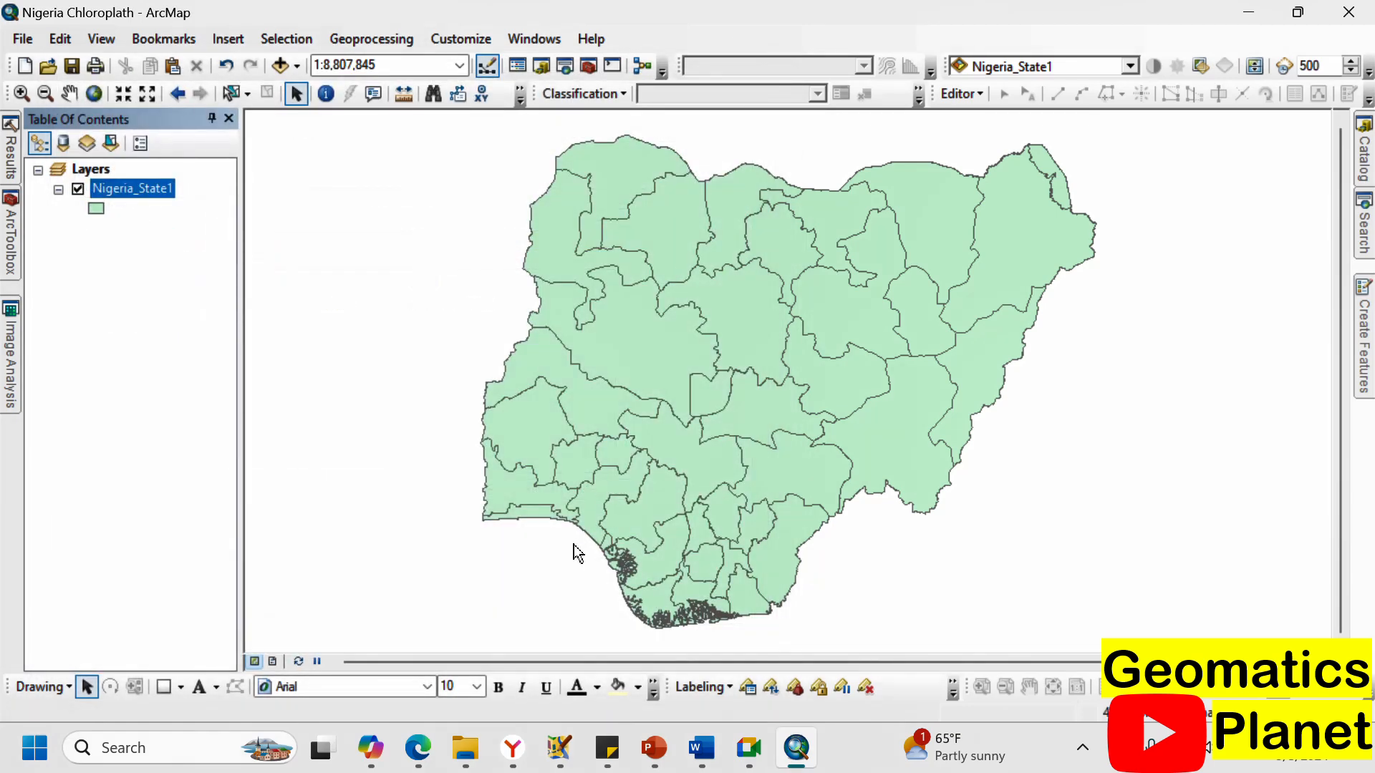
# Select the large state polygon on Nigeria's southwestern border, two states inland from the coast, as a single feature.
pyautogui.scroll(-2, 539, 496)
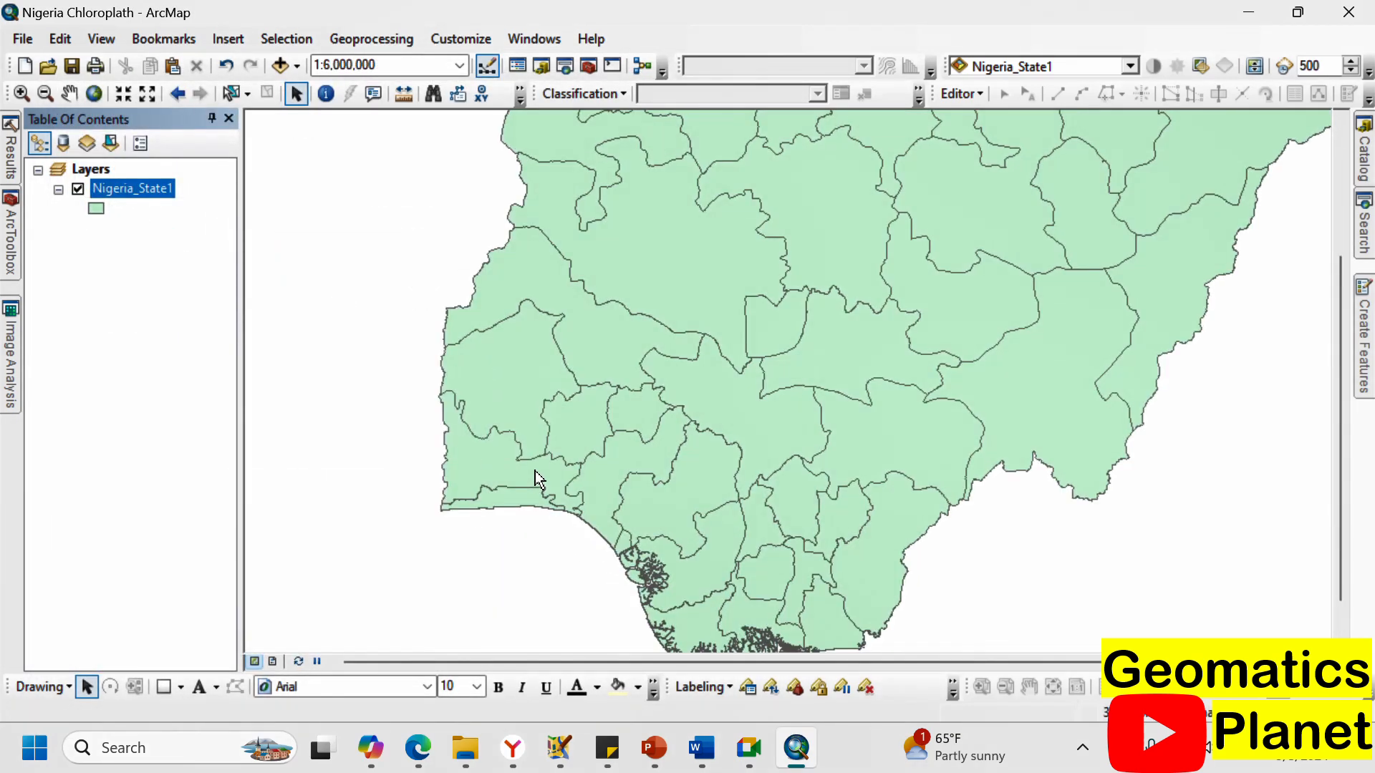
pyautogui.click(230, 93)
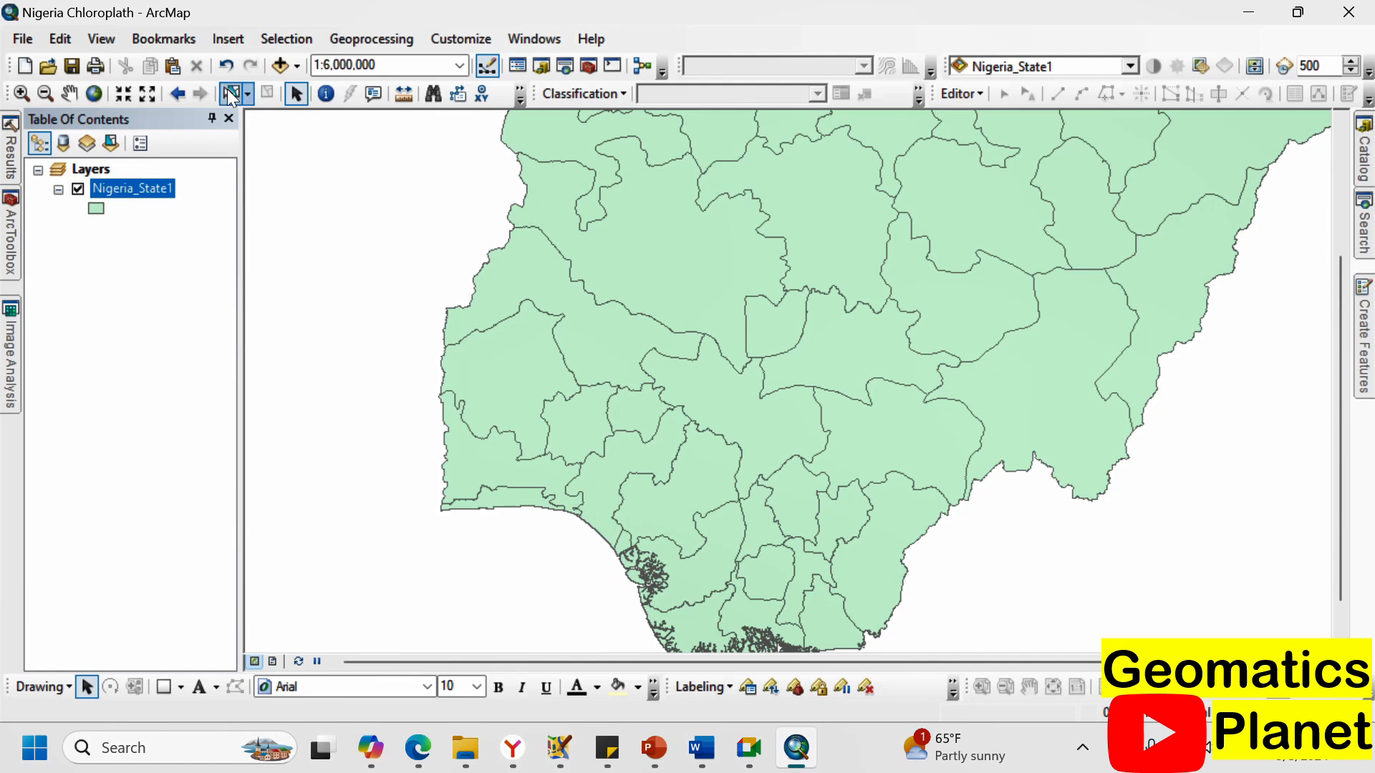
pyautogui.click(530, 412)
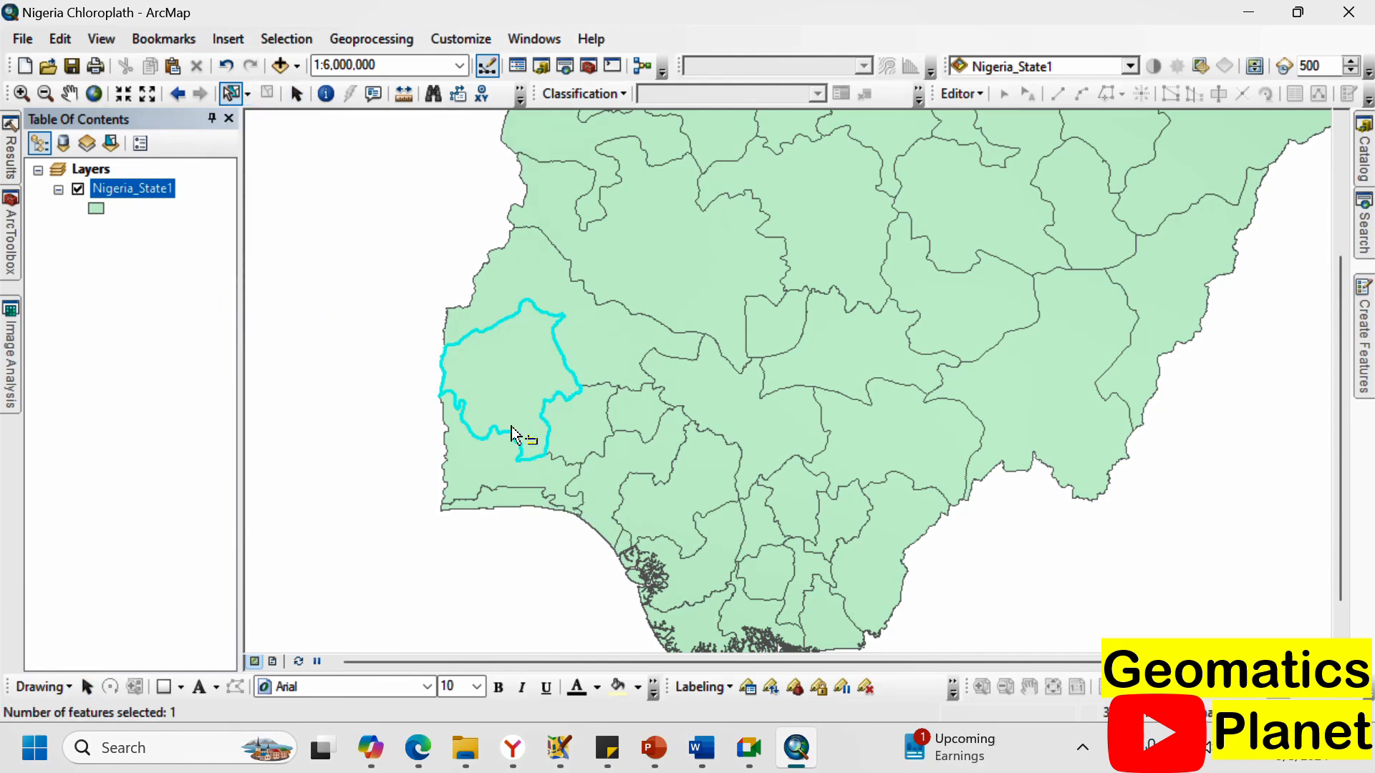
pyautogui.rightClick(514, 363)
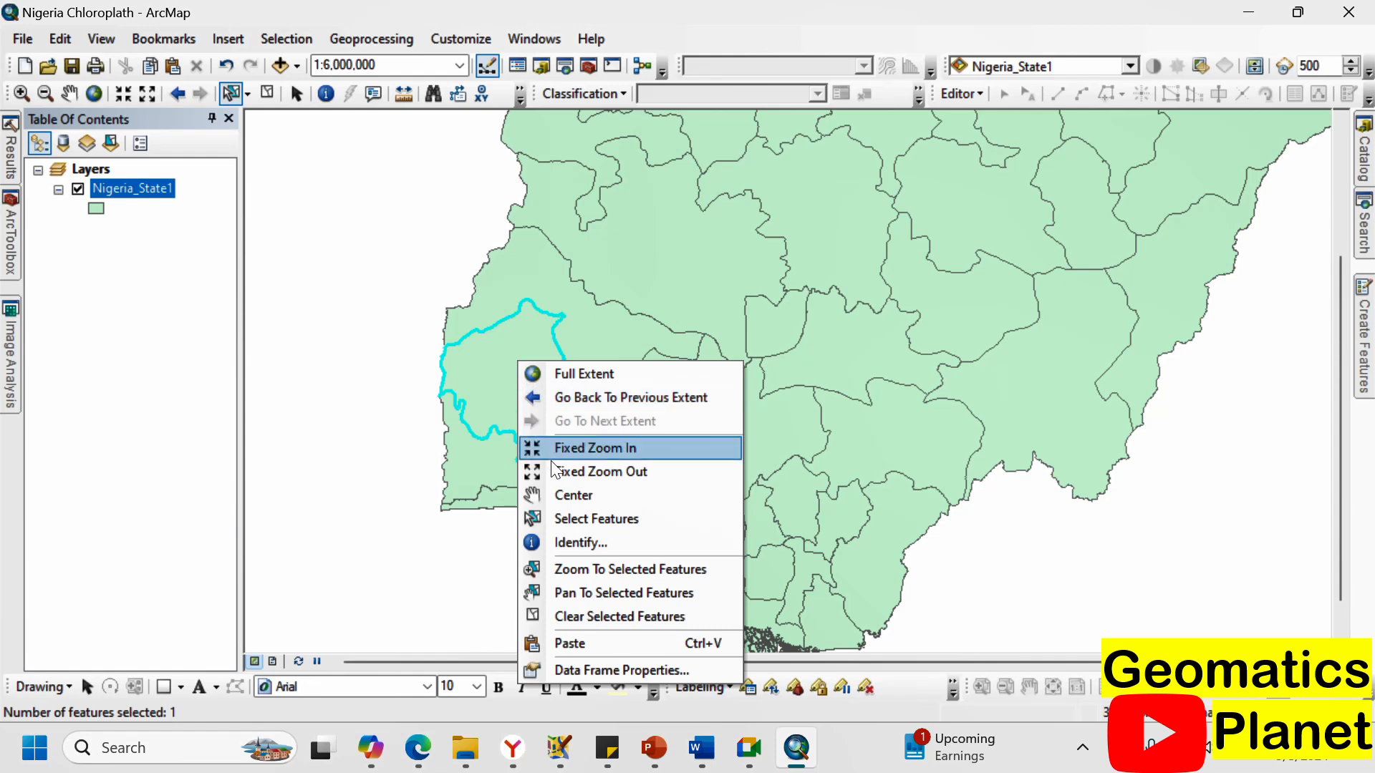
pyautogui.click(610, 523)
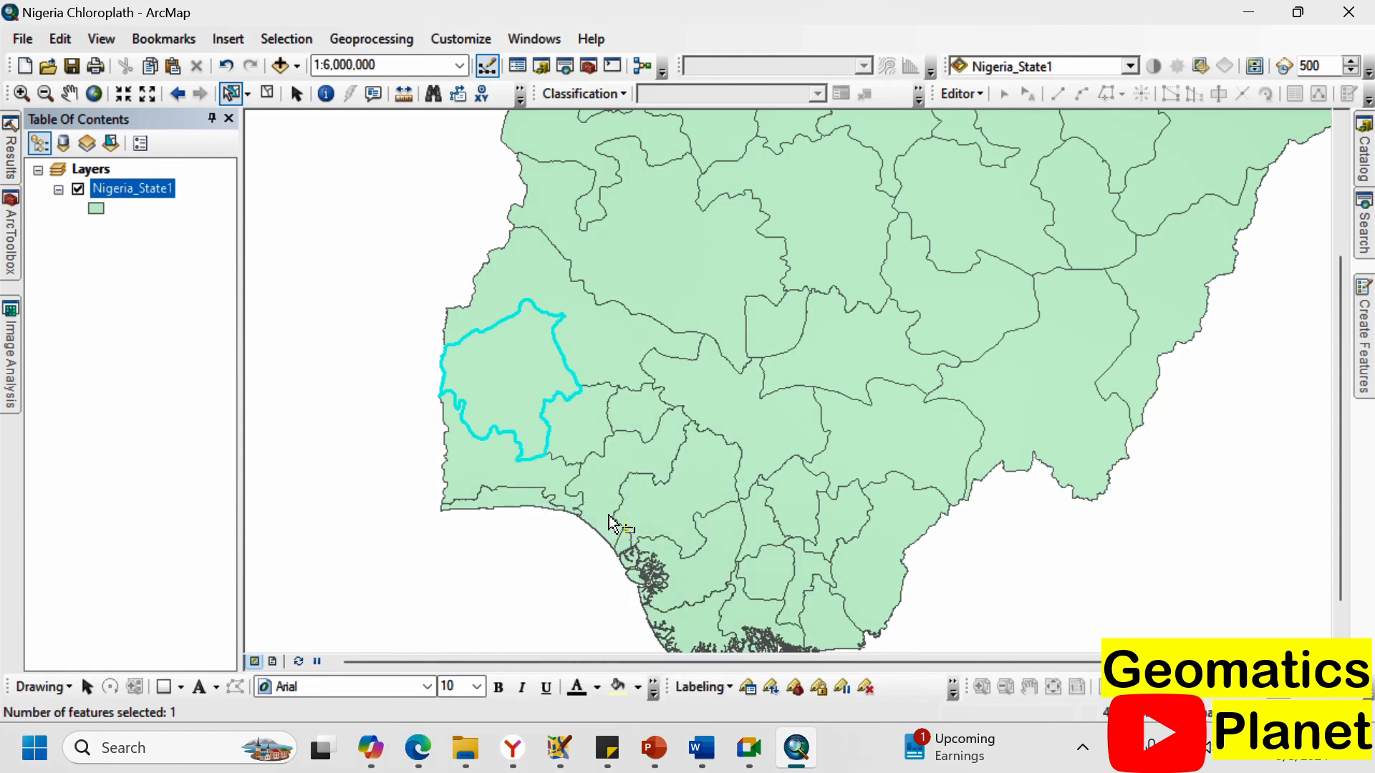
pyautogui.rightClick(132, 196)
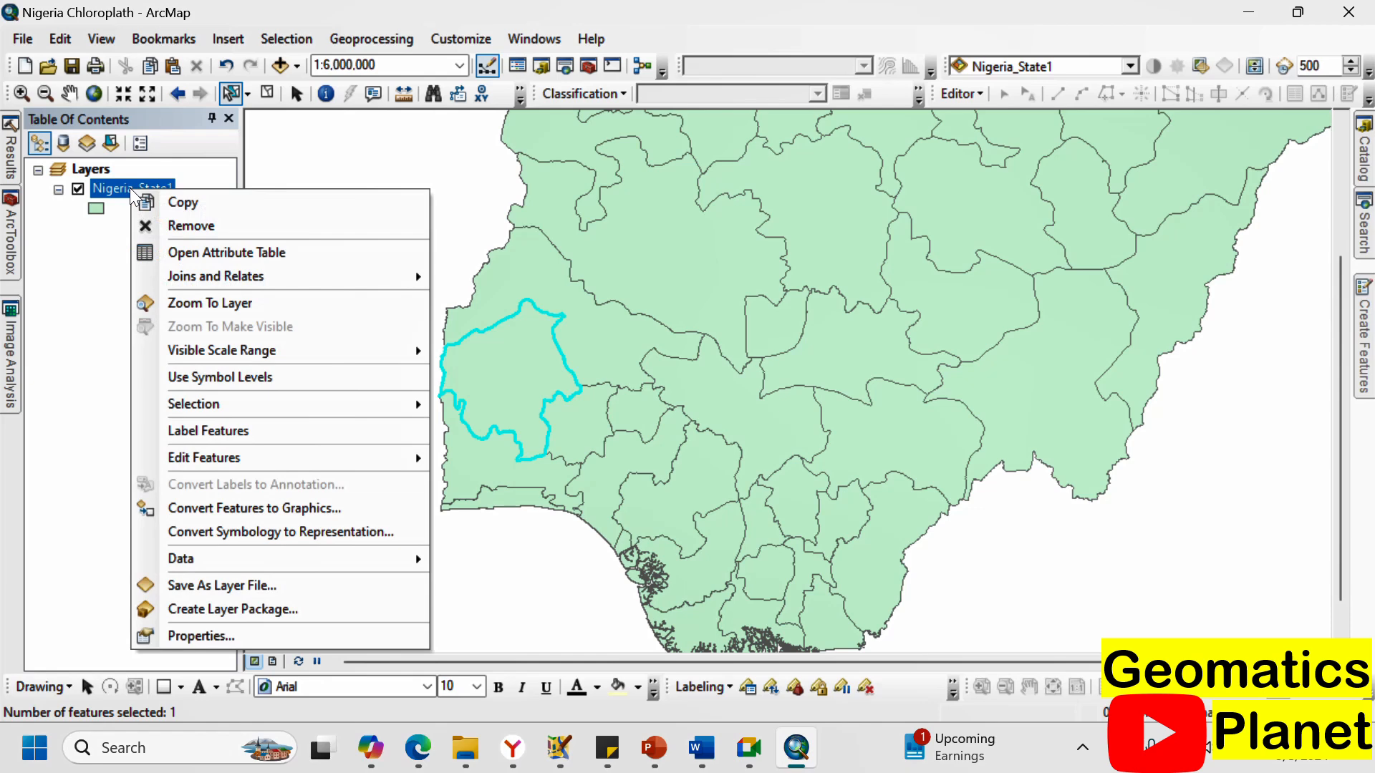
pyautogui.moveTo(276, 410)
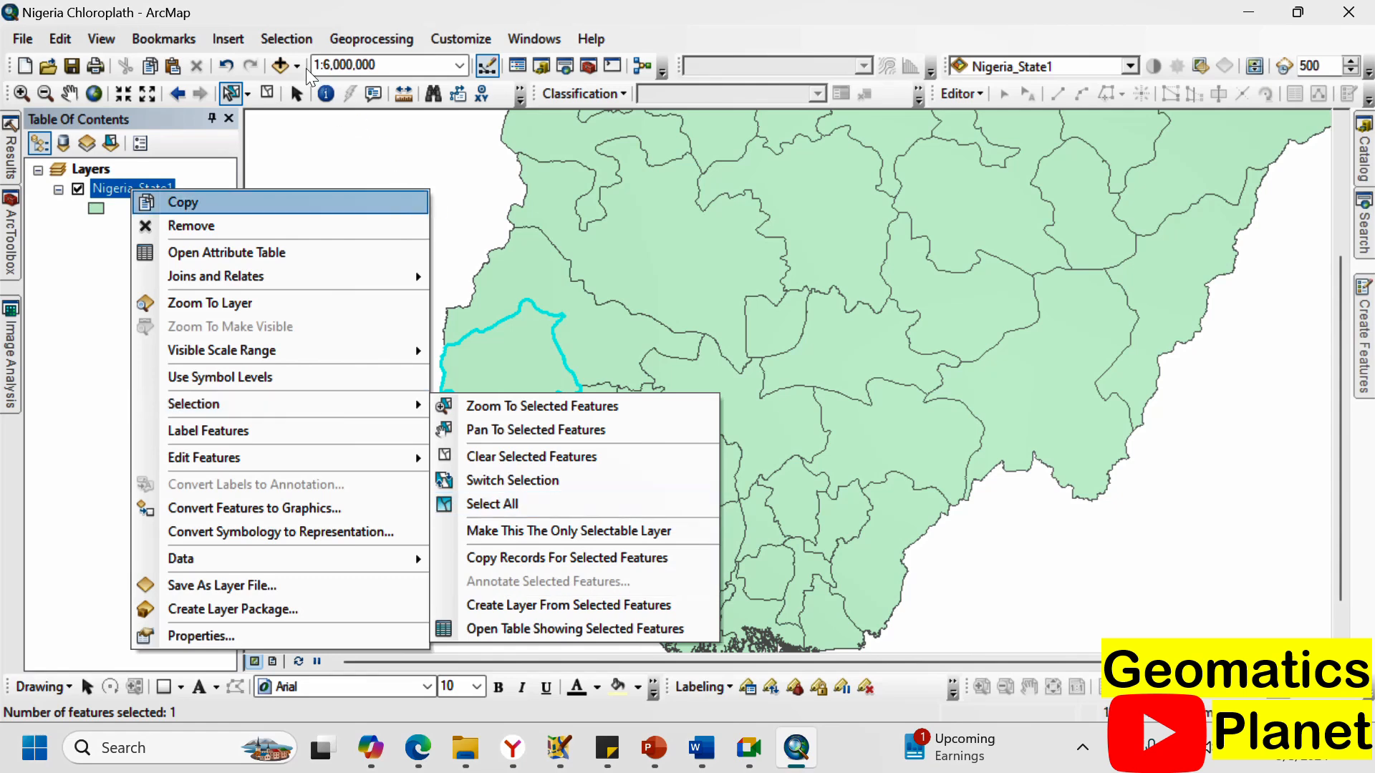
pyautogui.click(285, 40)
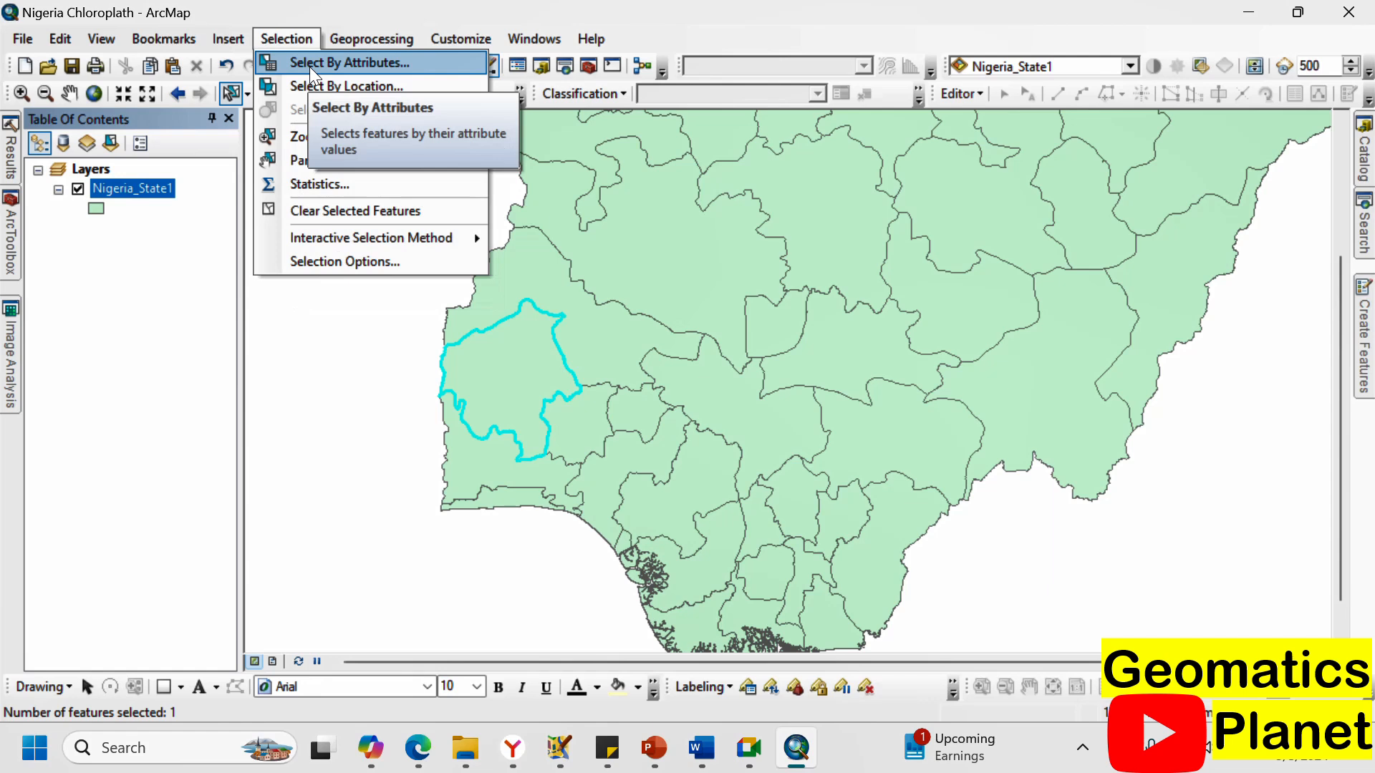
pyautogui.click(309, 67)
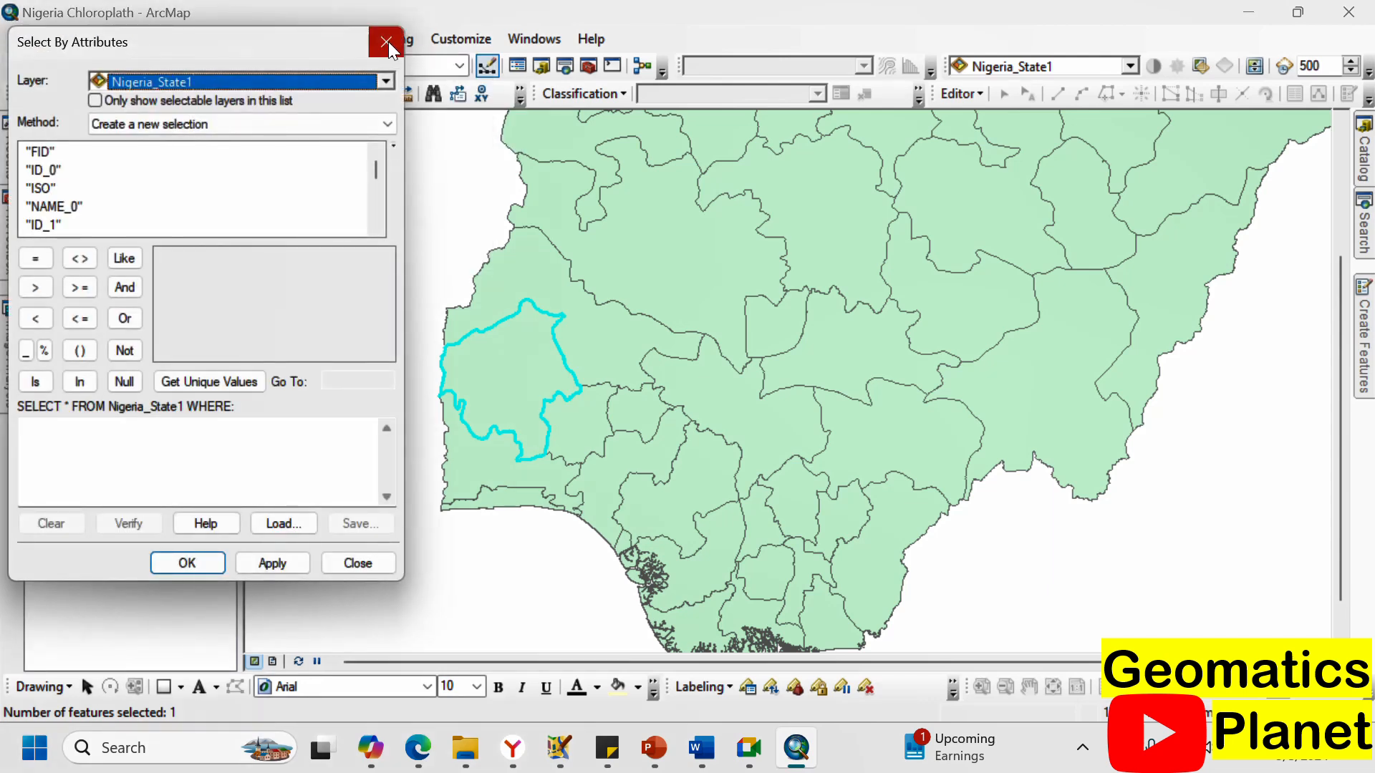
pyautogui.click(385, 42)
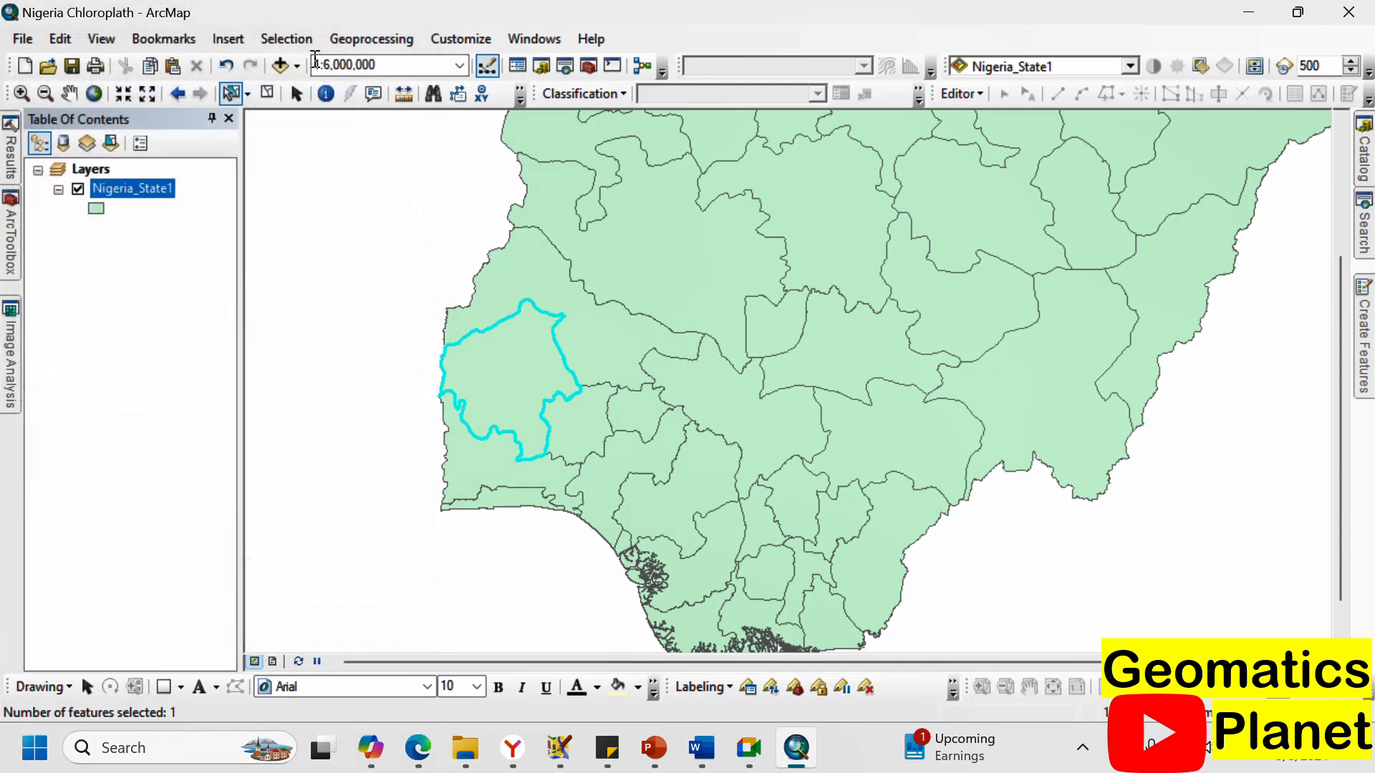
pyautogui.click(283, 40)
pyautogui.click(314, 86)
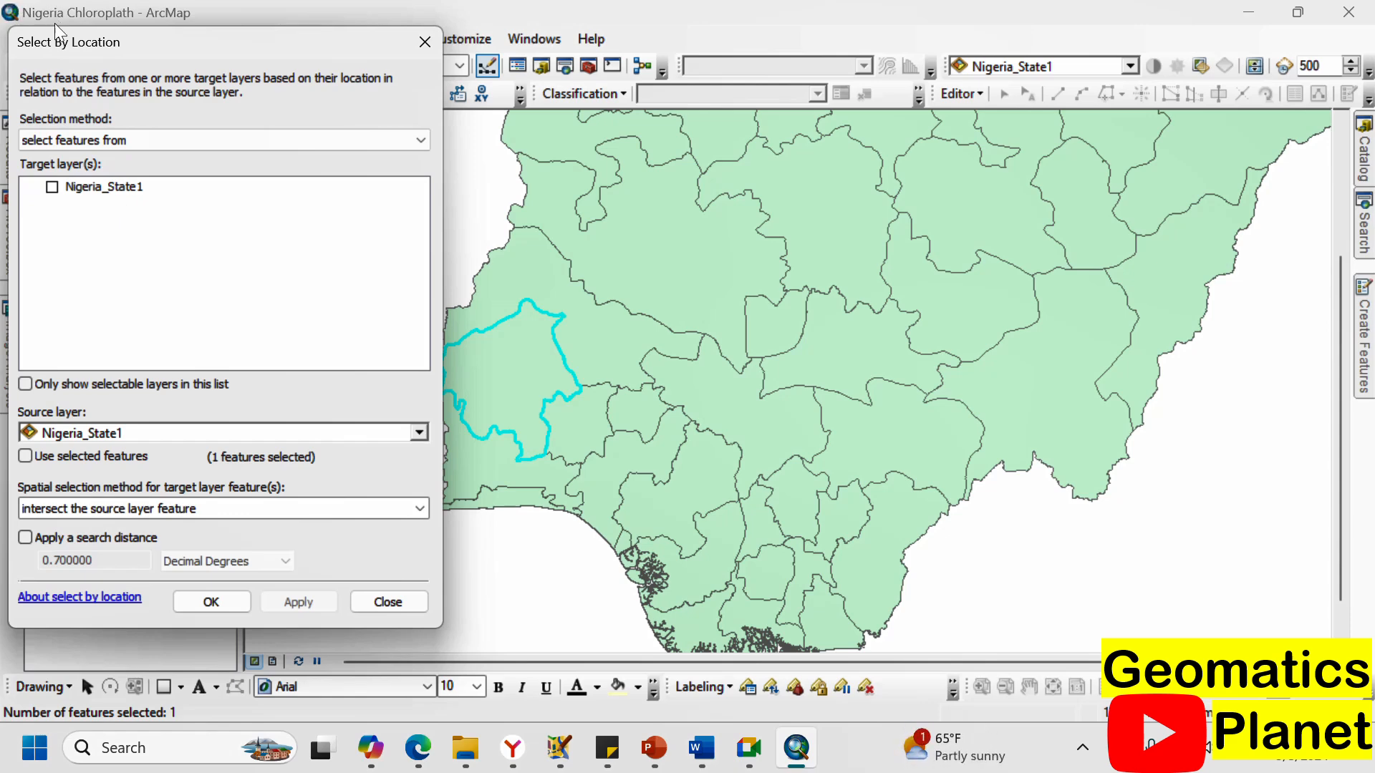
pyautogui.moveTo(755, 747)
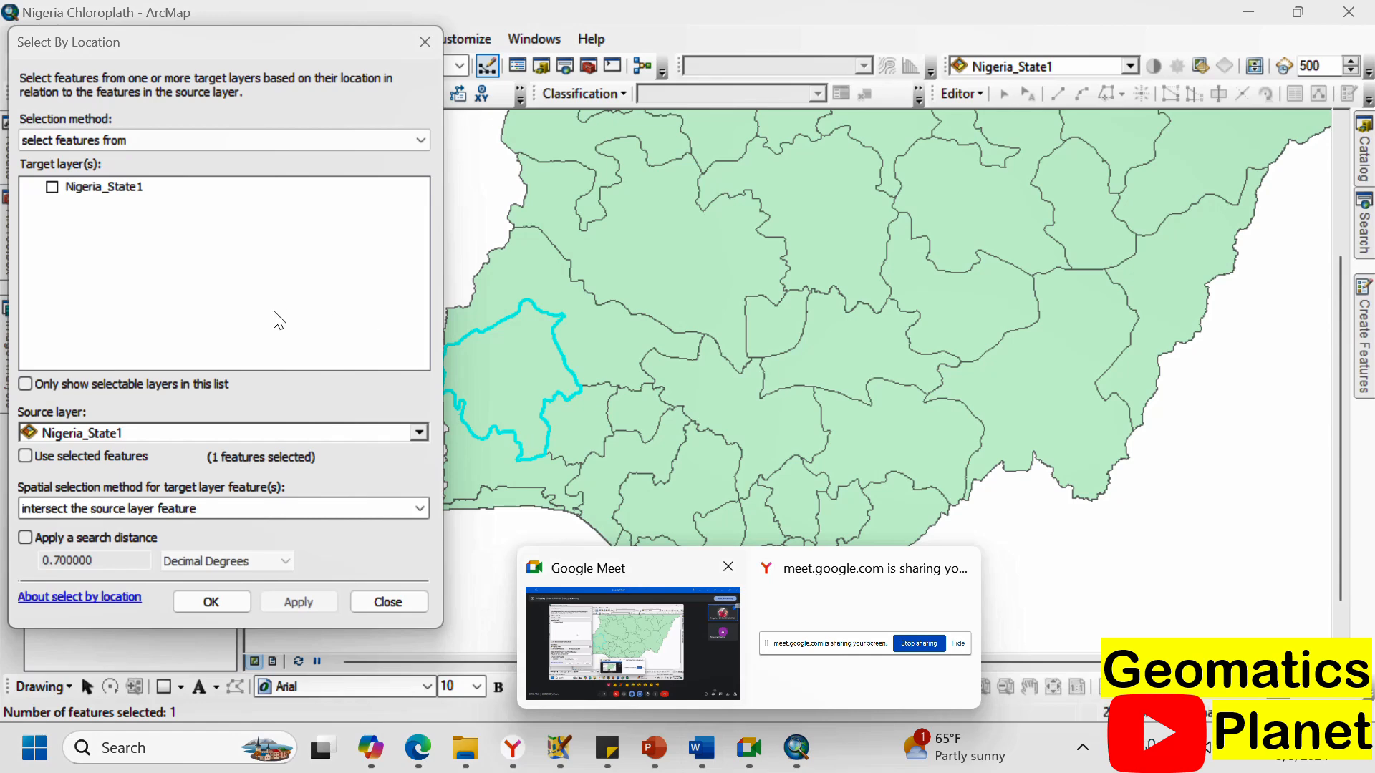
pyautogui.click(222, 44)
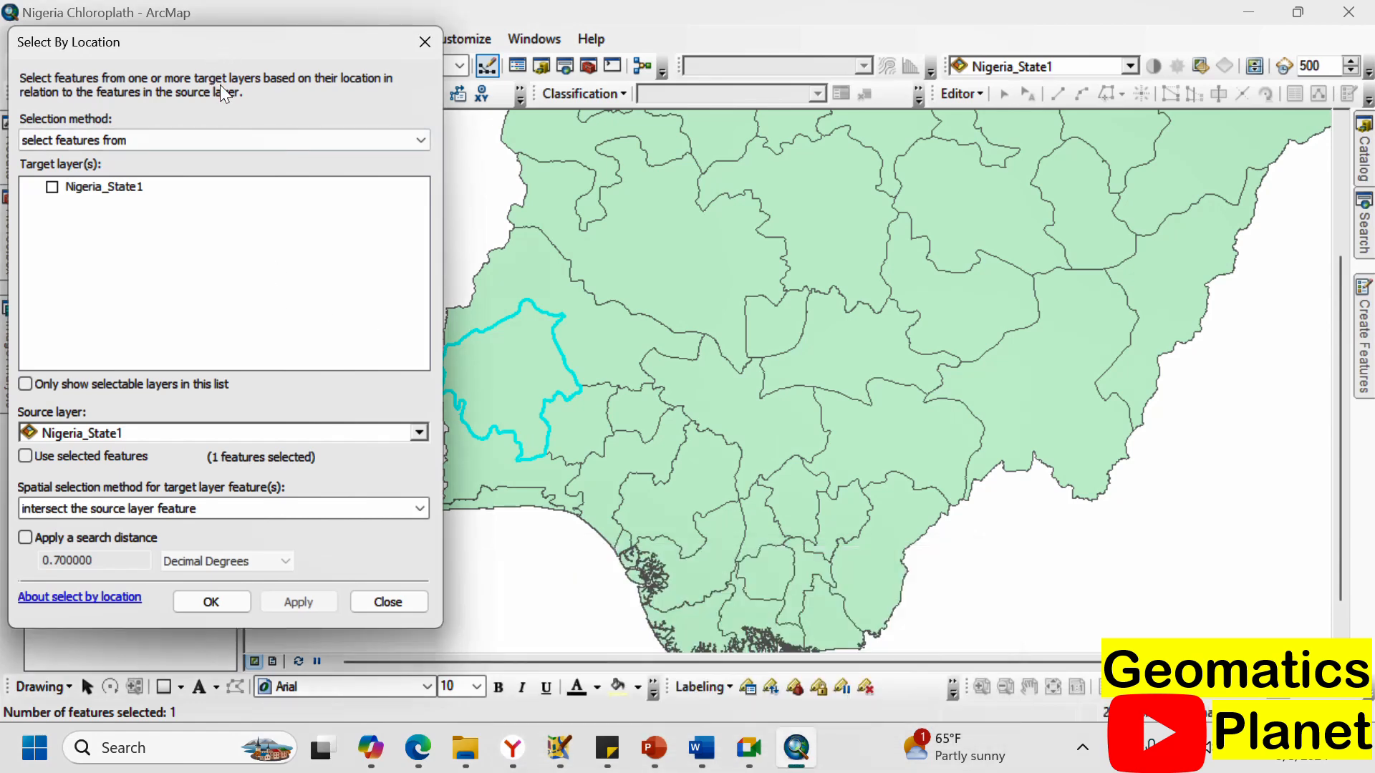
pyautogui.click(424, 43)
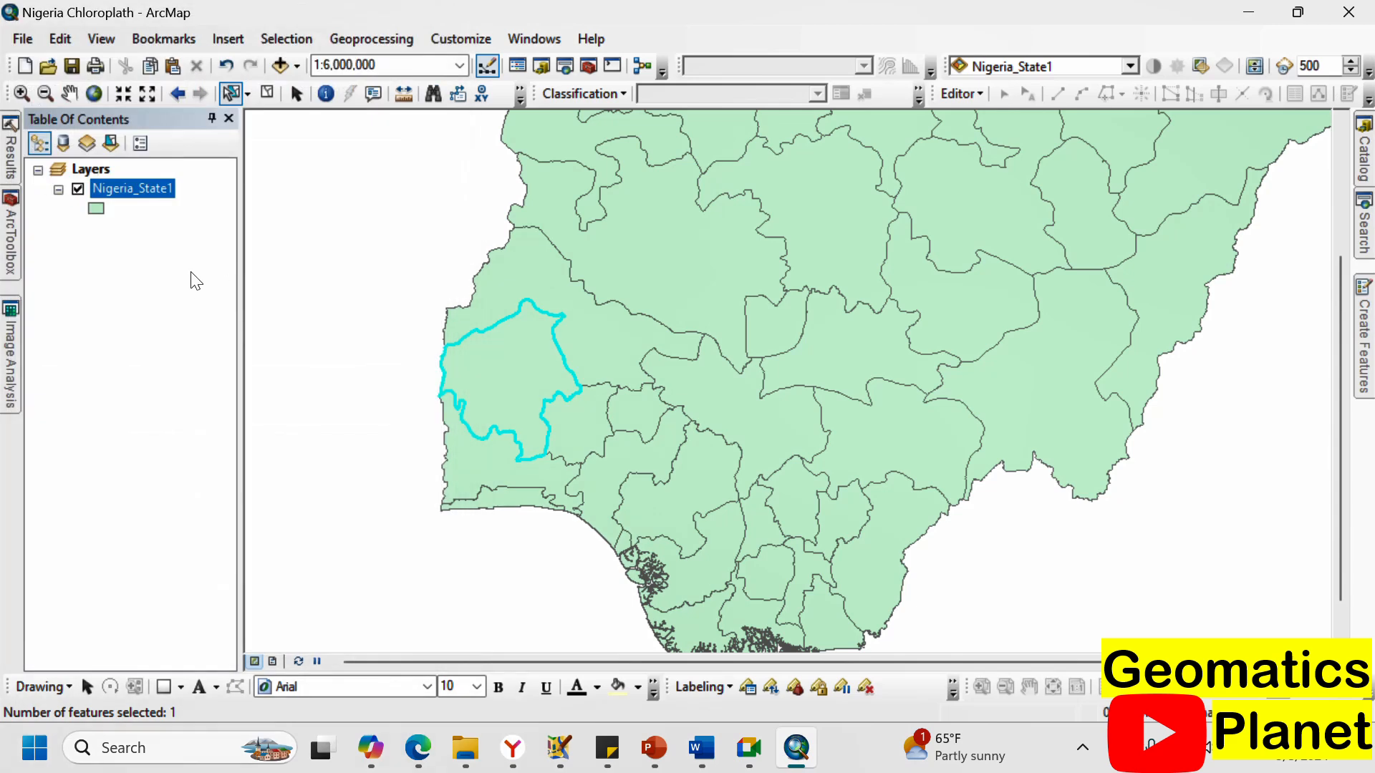
# Clear the map selection, then open the Nigeria_State1 attribute table and select the Abia record.
pyautogui.click(284, 159)
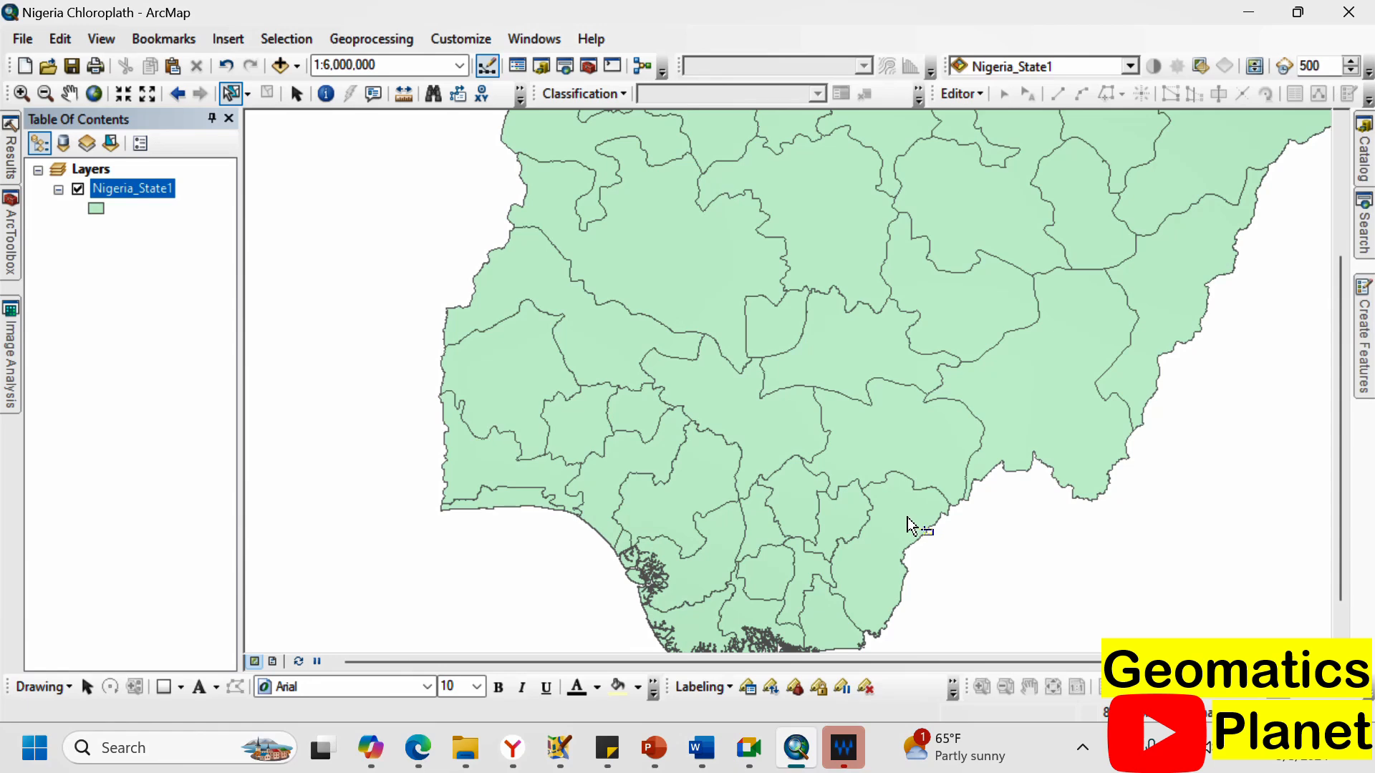
pyautogui.rightClick(138, 205)
pyautogui.click(169, 253)
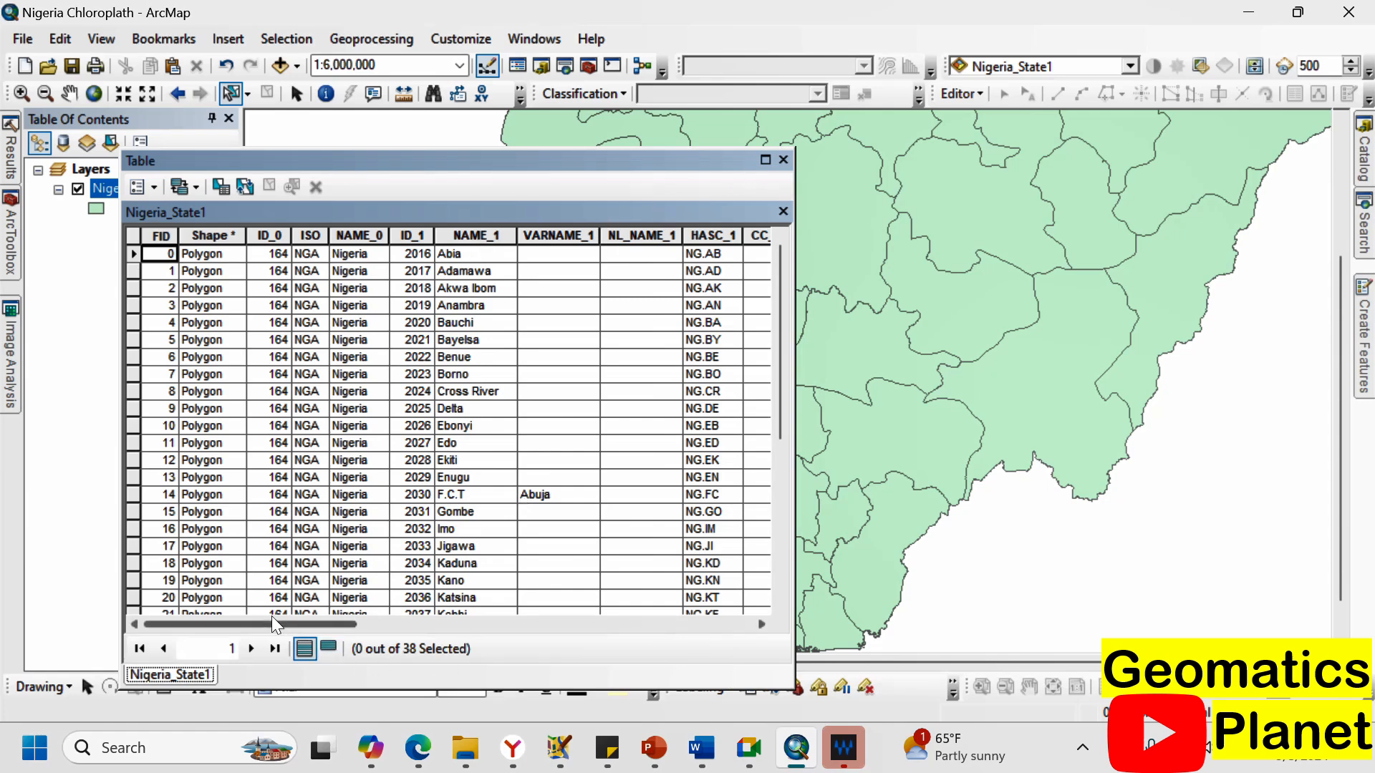
pyautogui.click(132, 255)
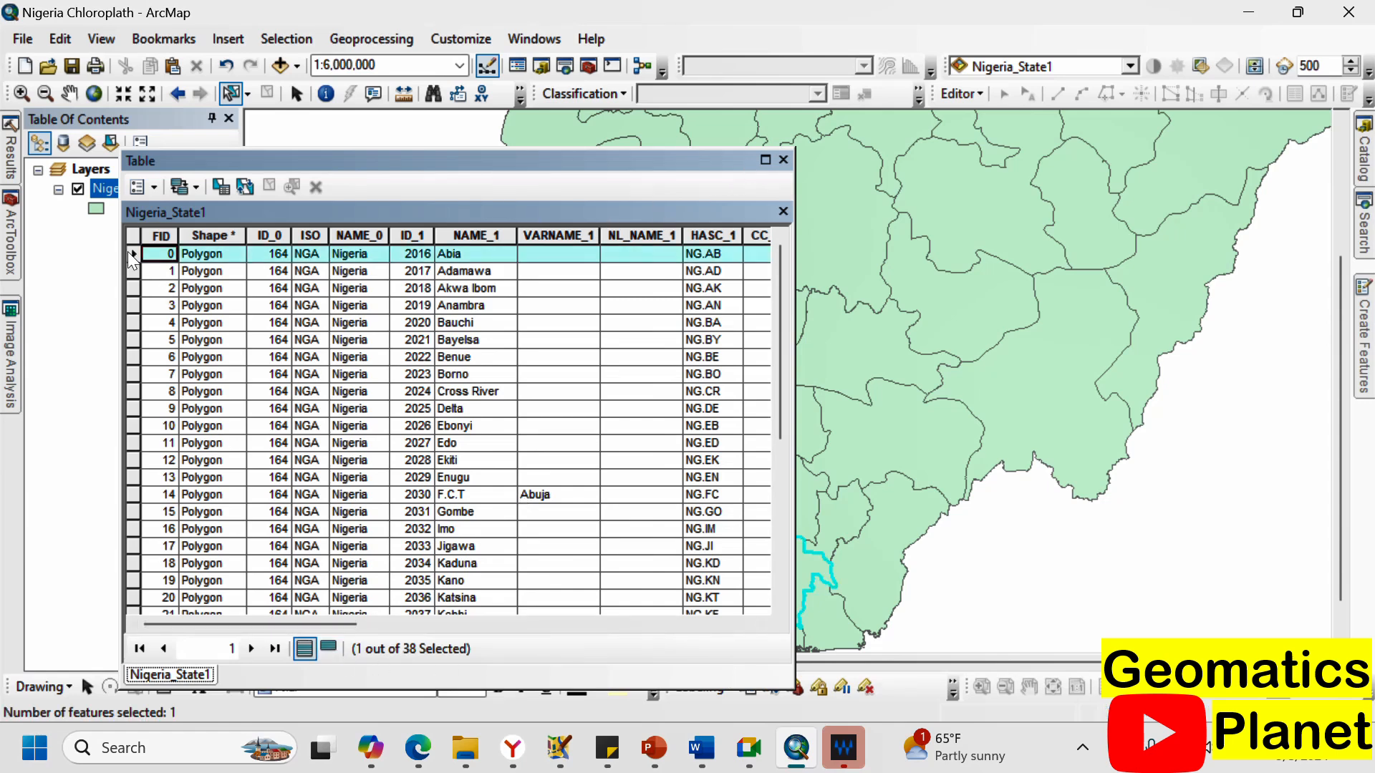
pyautogui.scroll(-6, 304, 319)
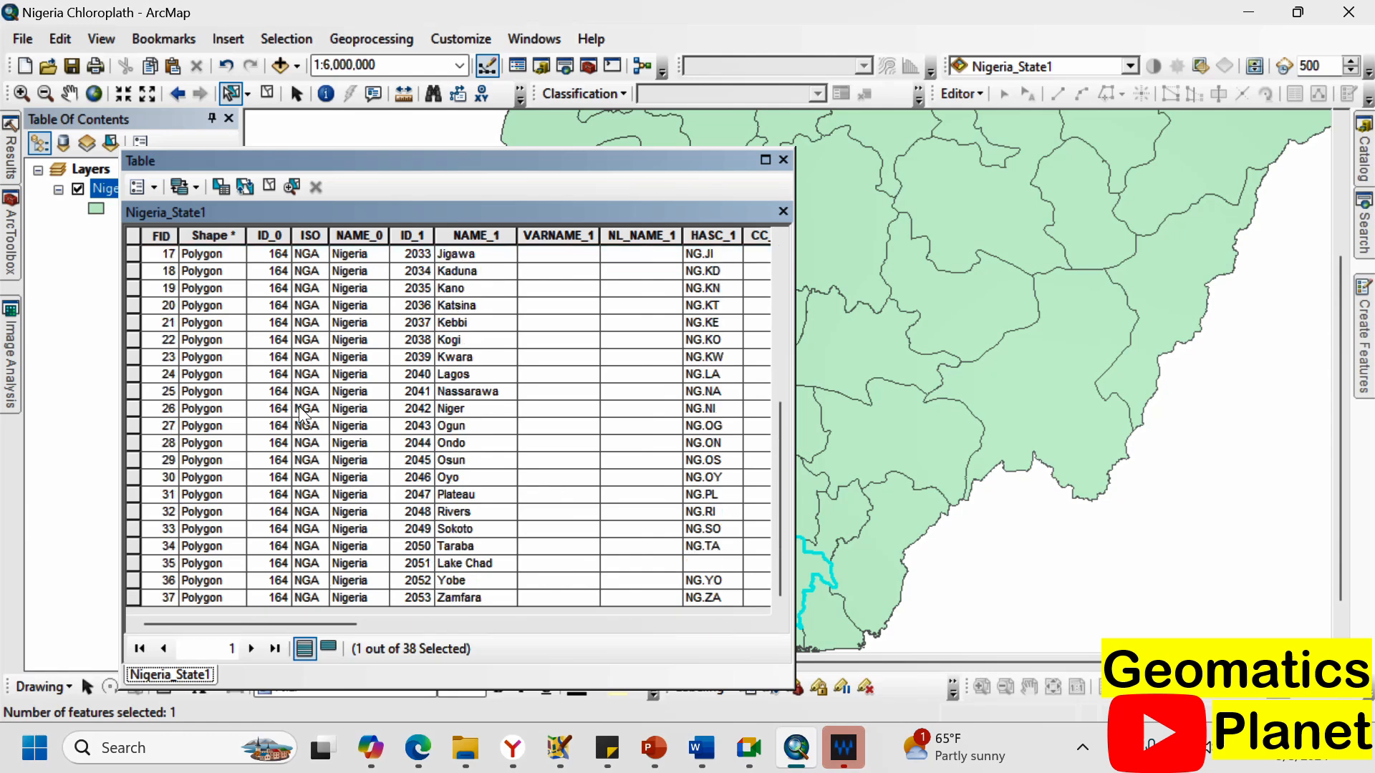
pyautogui.scroll(6, 304, 358)
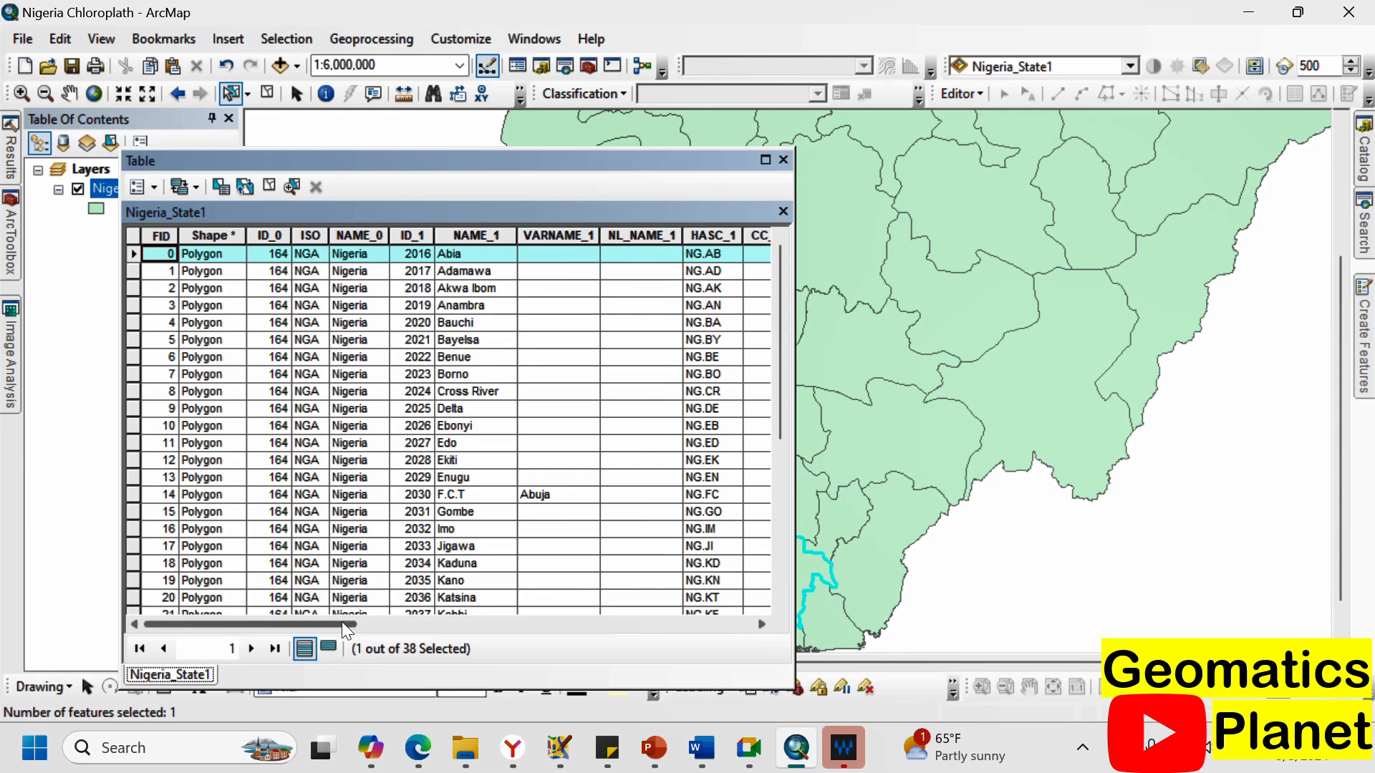
# Delete the AB field from the Nigeria_State1 attribute table and close the table.
pyautogui.moveTo(343, 620)
pyautogui.mouseDown()
pyautogui.moveTo(670, 647)
pyautogui.moveTo(771, 621)
pyautogui.moveTo(329, 622)
pyautogui.mouseUp()
pyautogui.moveTo(322, 621); pyautogui.dragTo(707, 650)
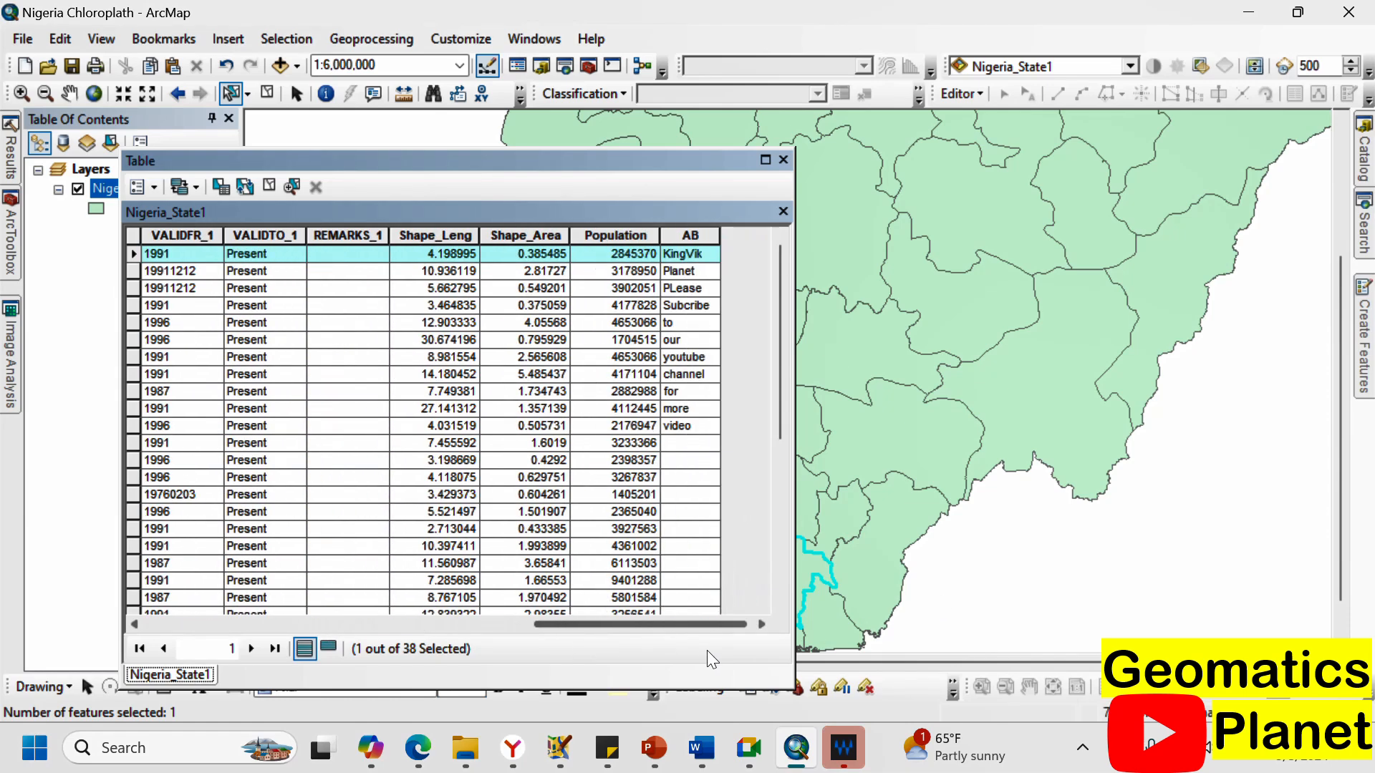
pyautogui.click(695, 234)
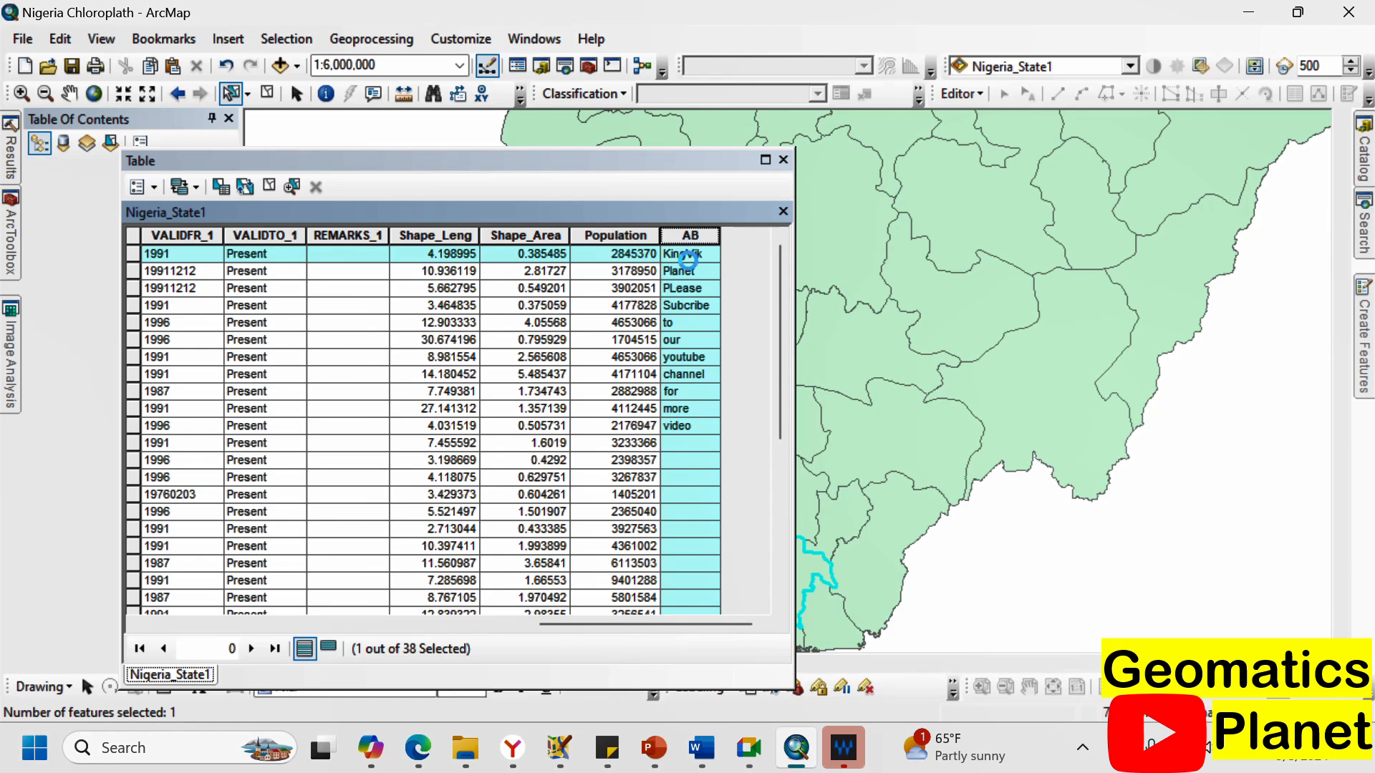
pyautogui.rightClick(730, 191)
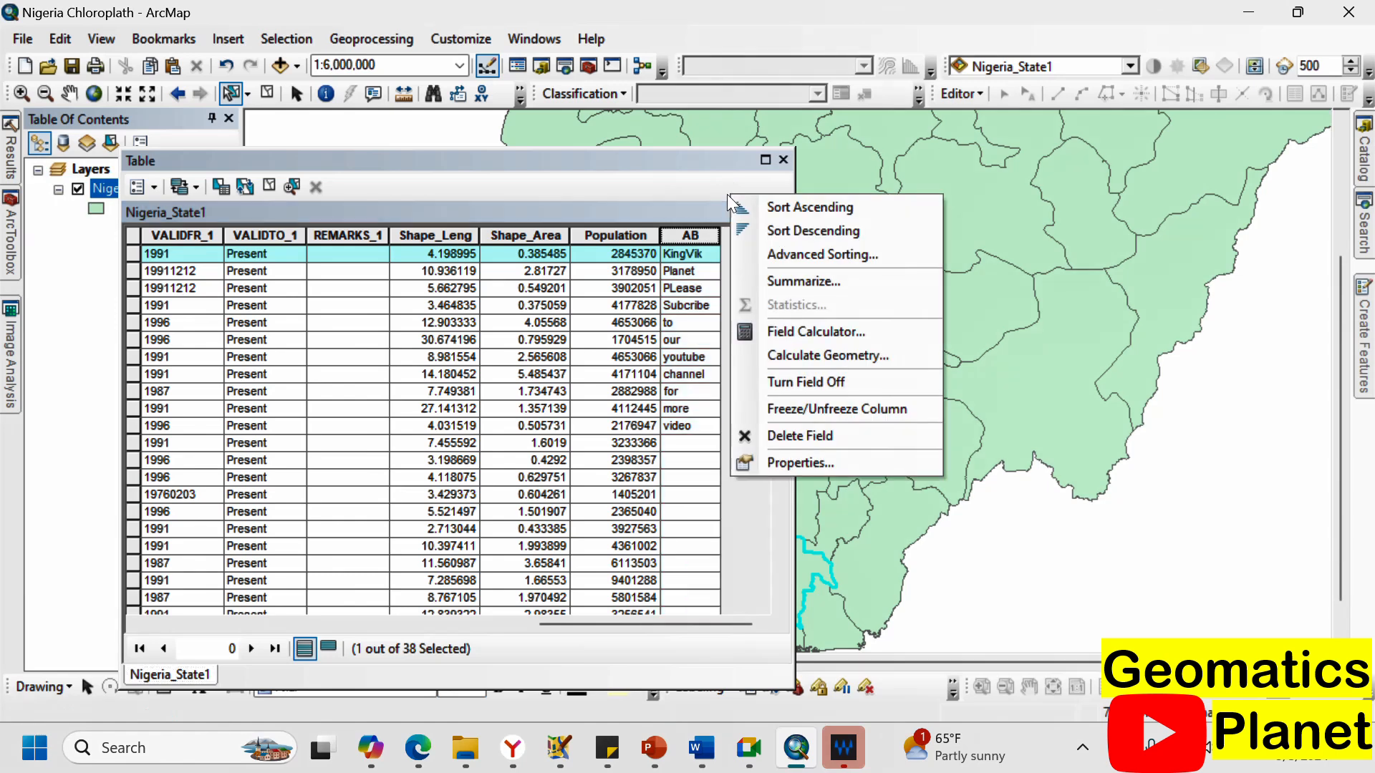
pyautogui.click(792, 436)
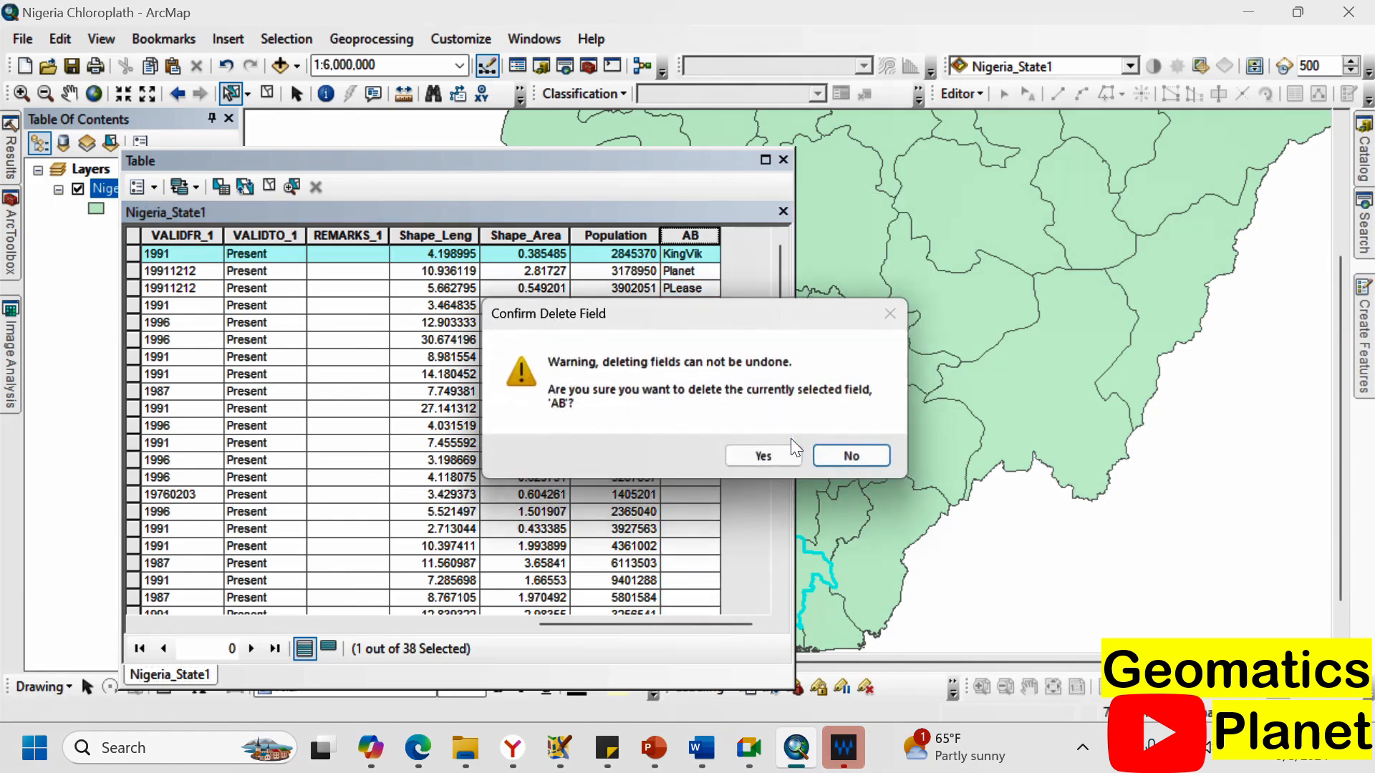
pyautogui.click(752, 451)
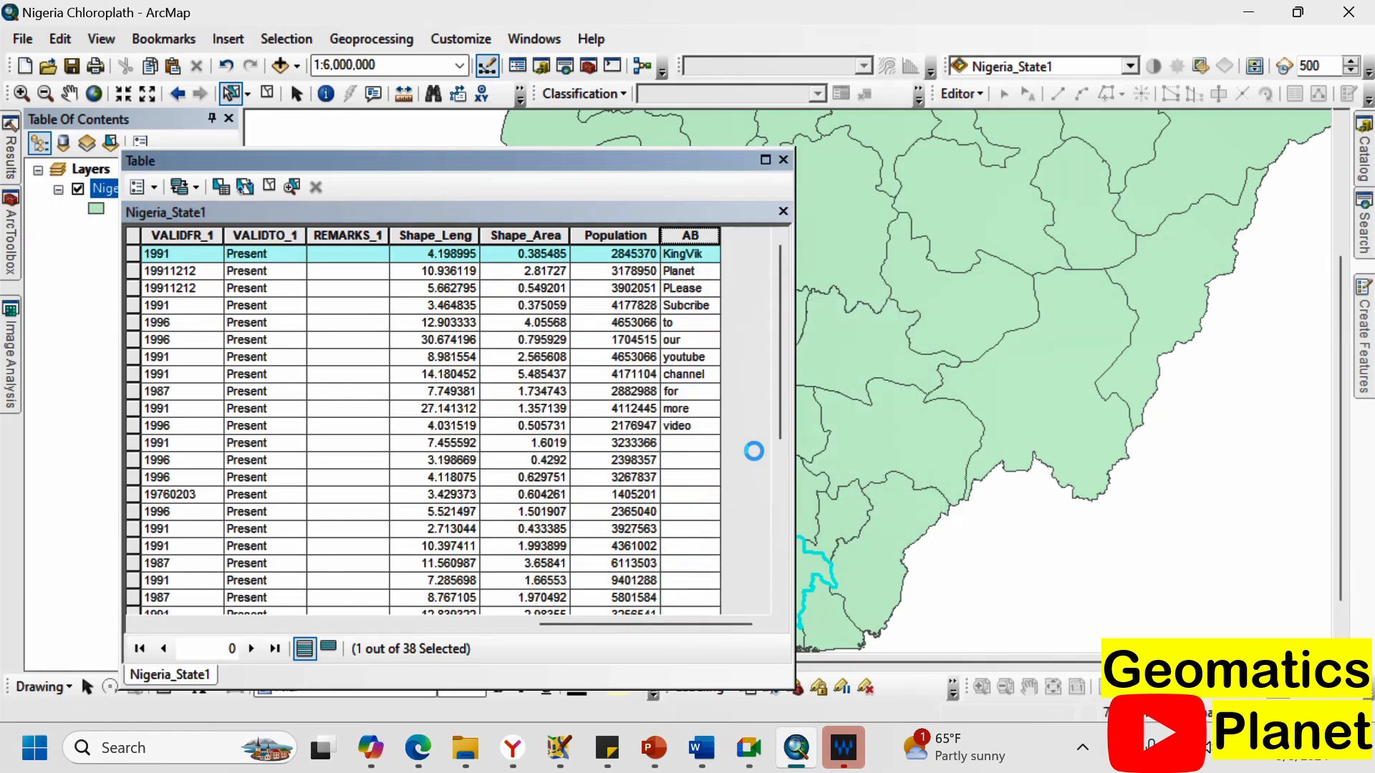
pyautogui.click(783, 160)
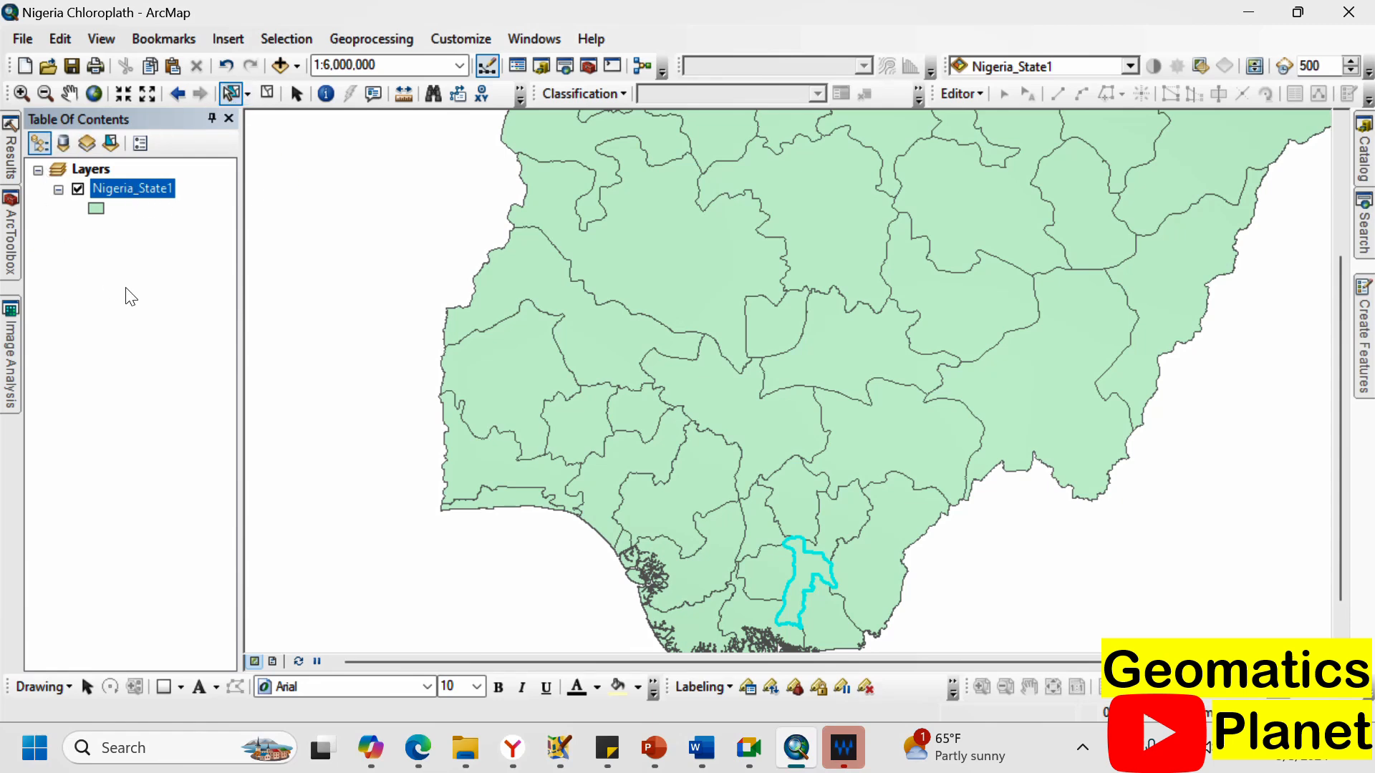
# Symbolise the Nigeria_State1 layer by unique values of the NAME_1 field and add all of its values.
pyautogui.rightClick(130, 194)
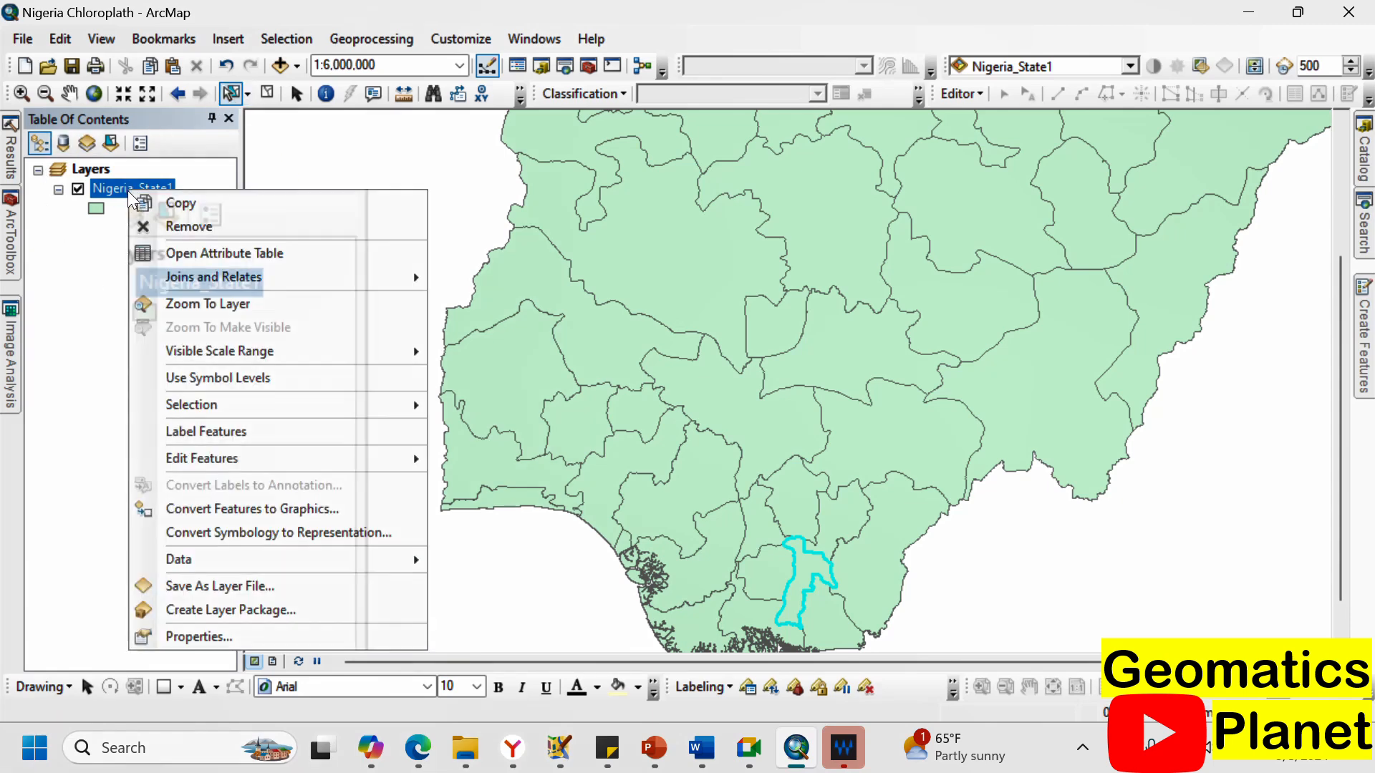
pyautogui.click(237, 635)
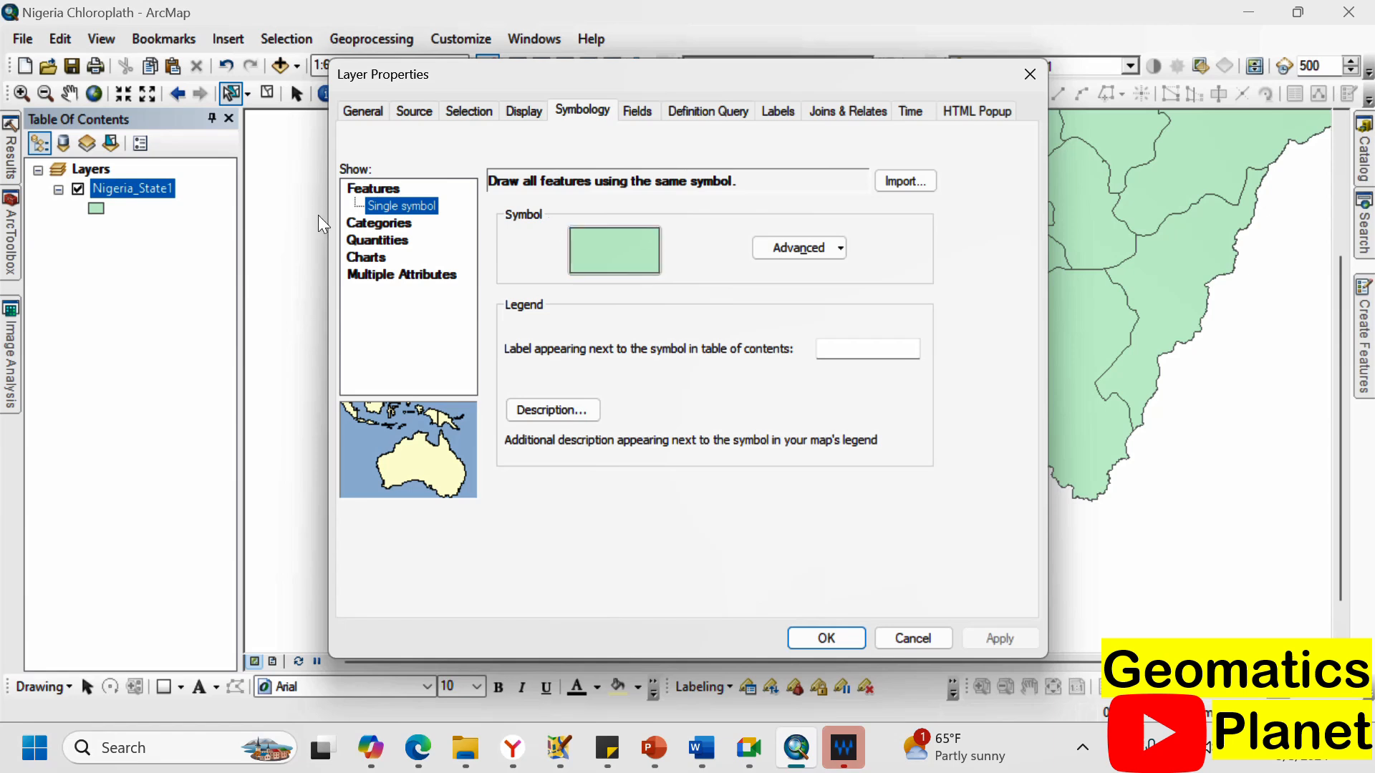
pyautogui.click(392, 224)
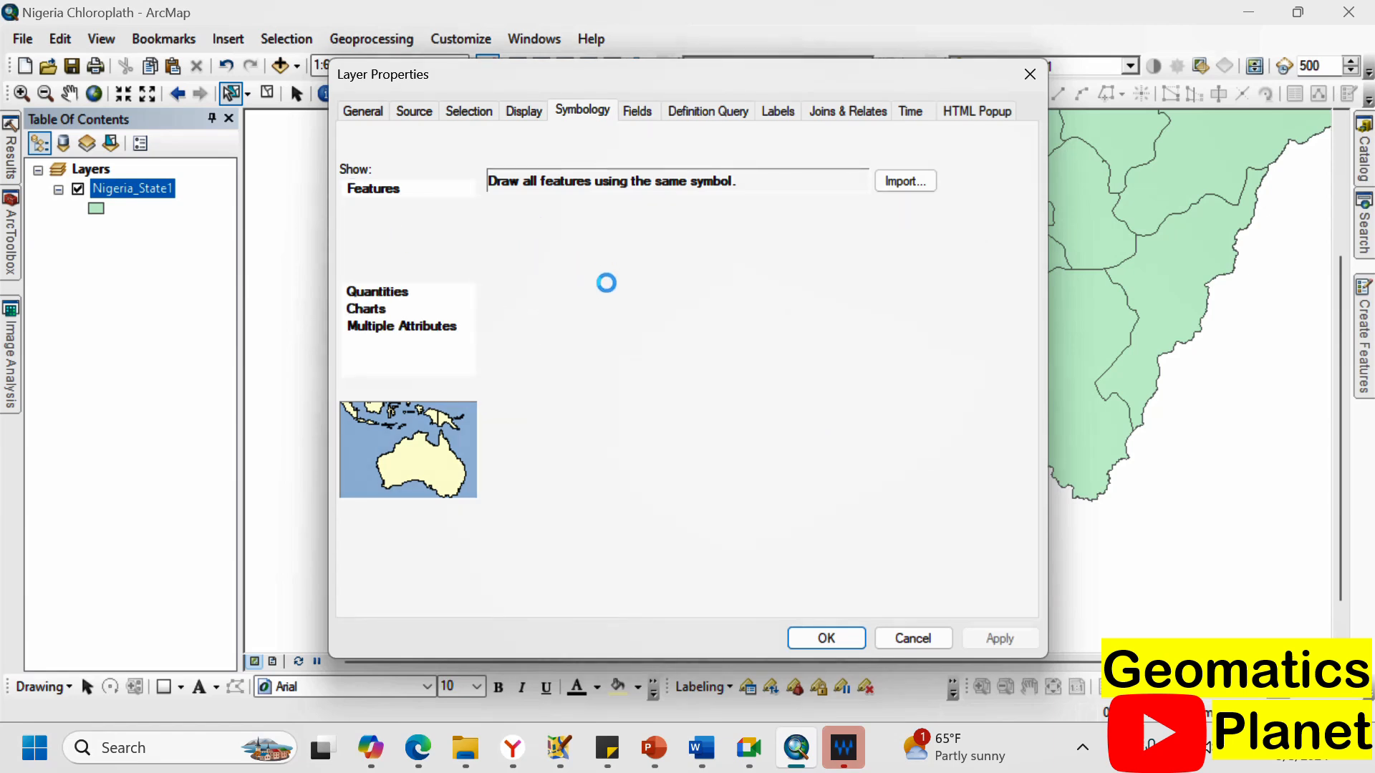
pyautogui.click(692, 226)
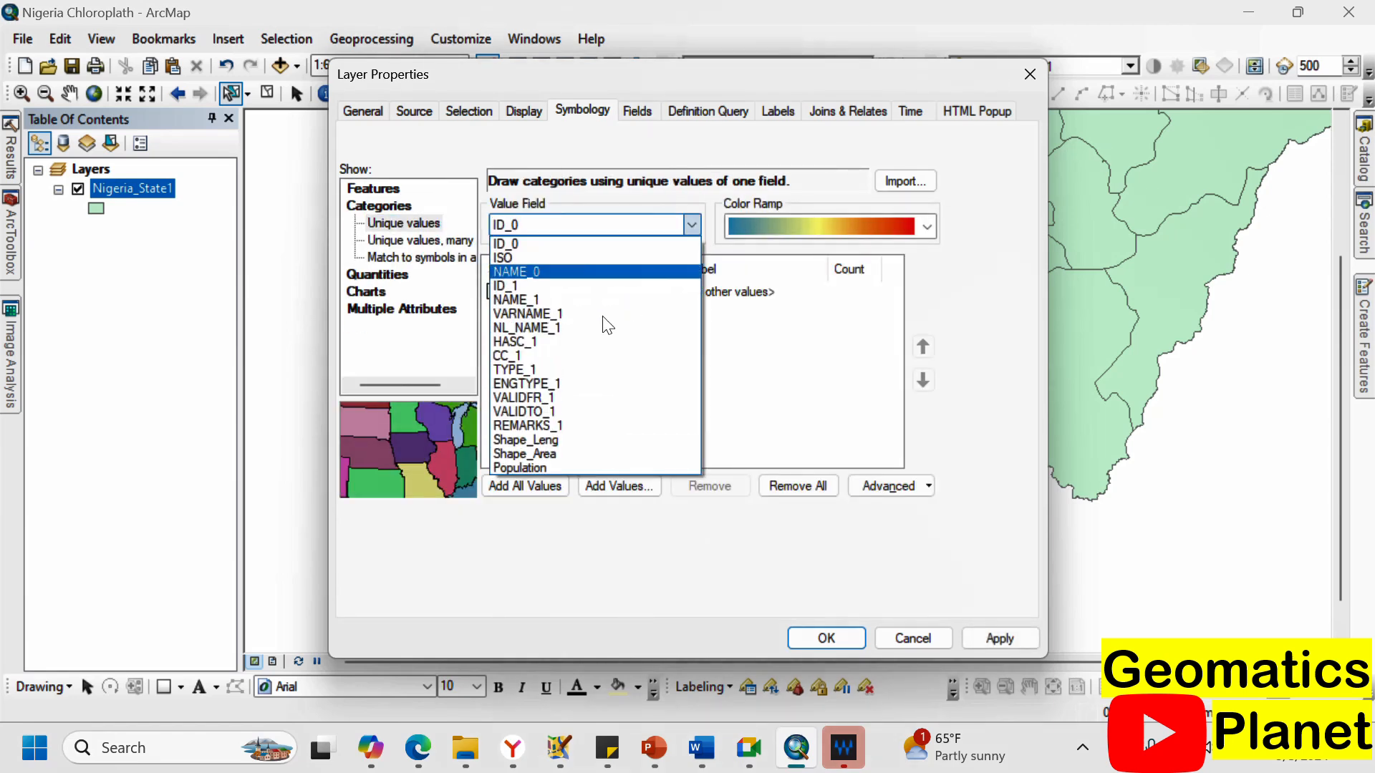
pyautogui.click(530, 299)
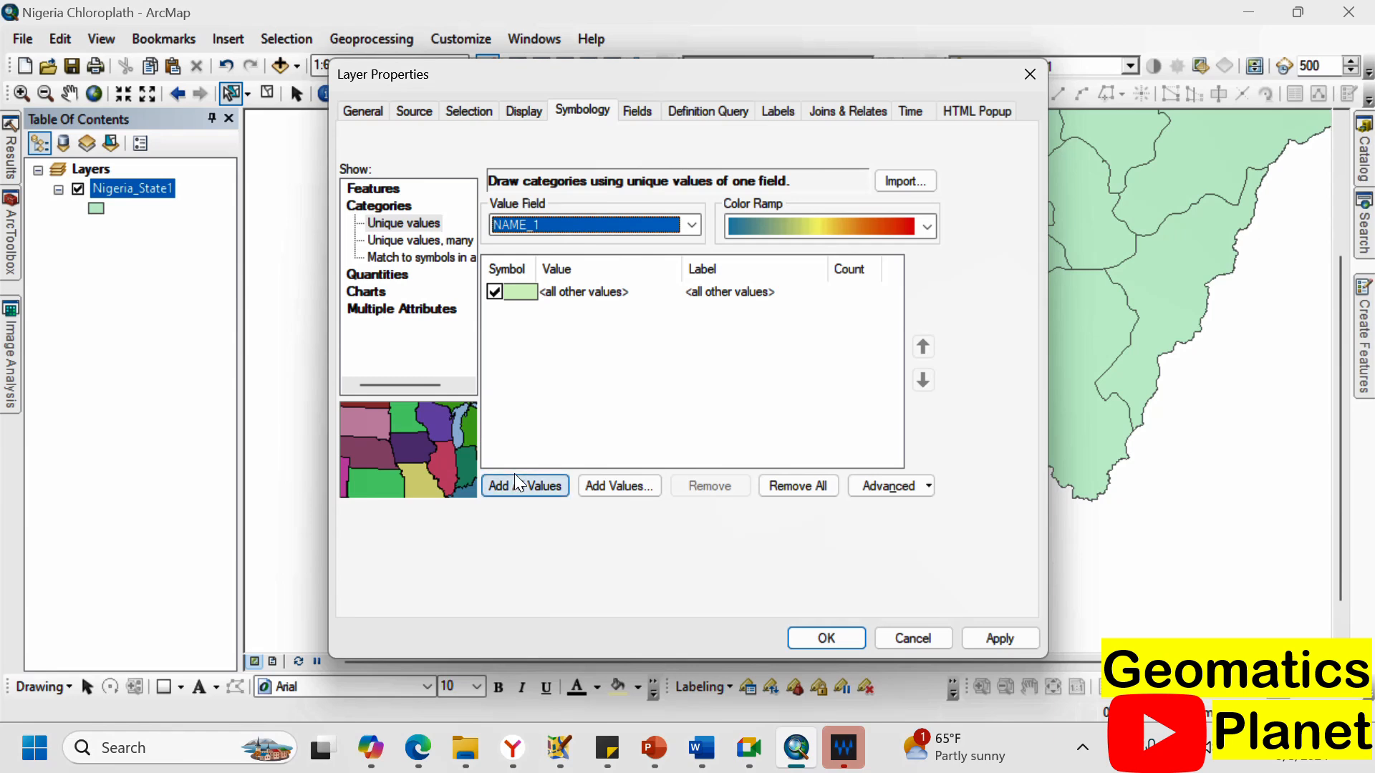
pyautogui.click(517, 482)
pyautogui.click(547, 327)
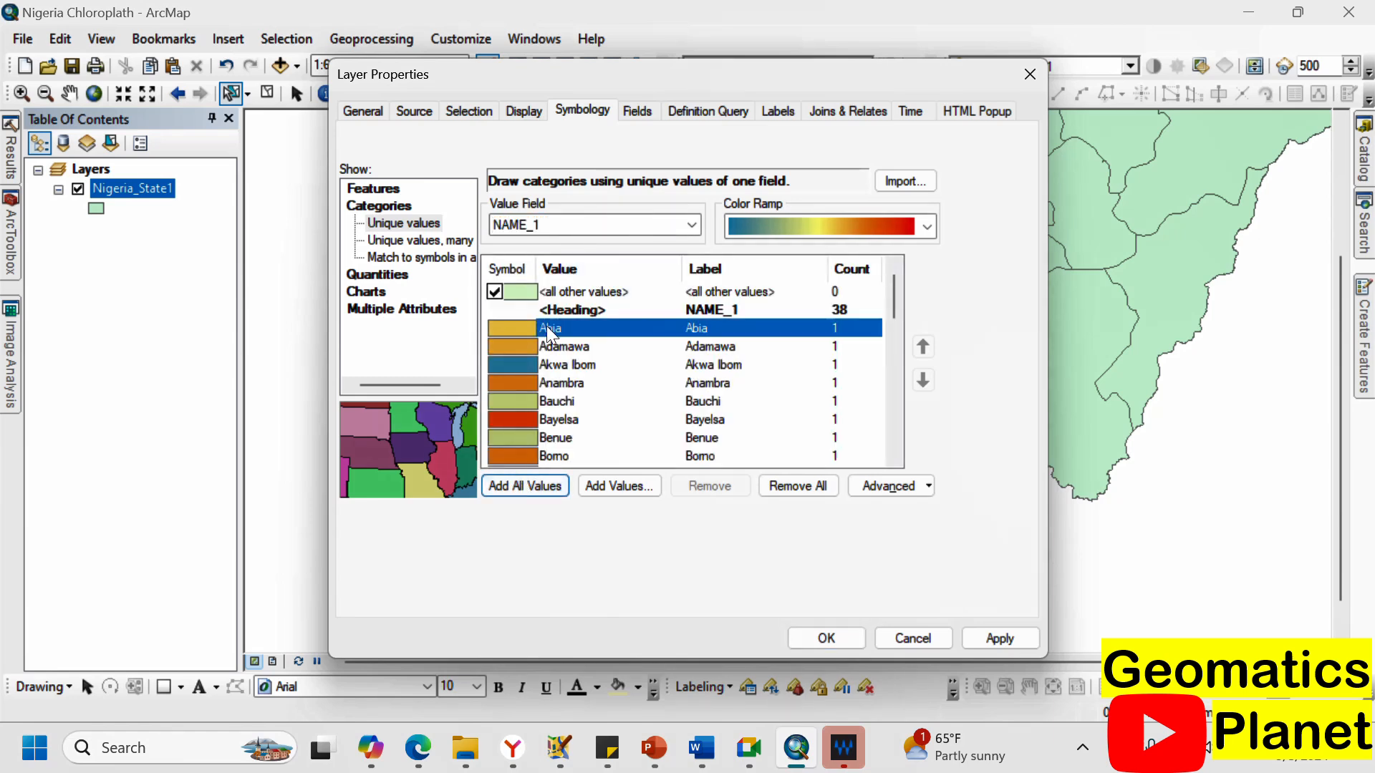
pyautogui.keyDown('ctrl'); pyautogui.click(565, 383); pyautogui.keyUp('ctrl')
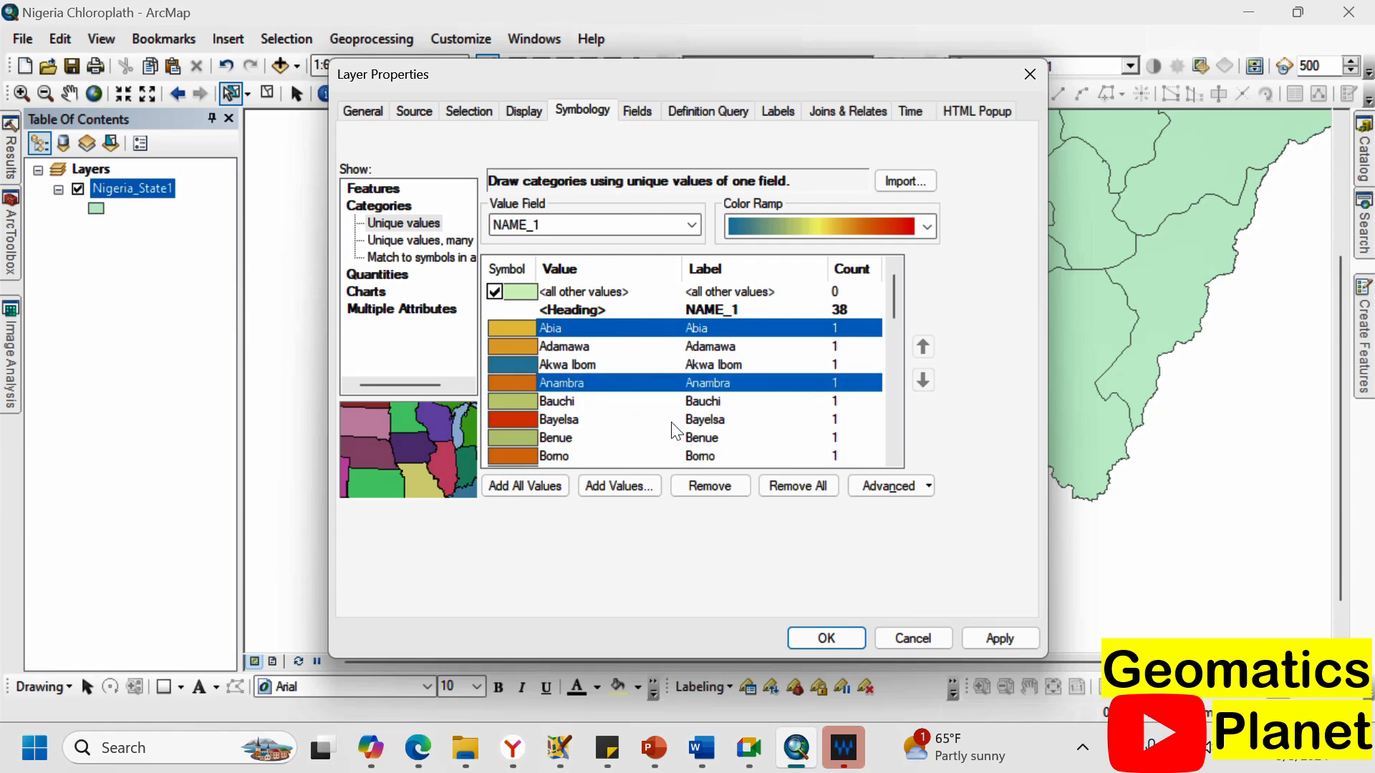
pyautogui.scroll(-1, 590, 422)
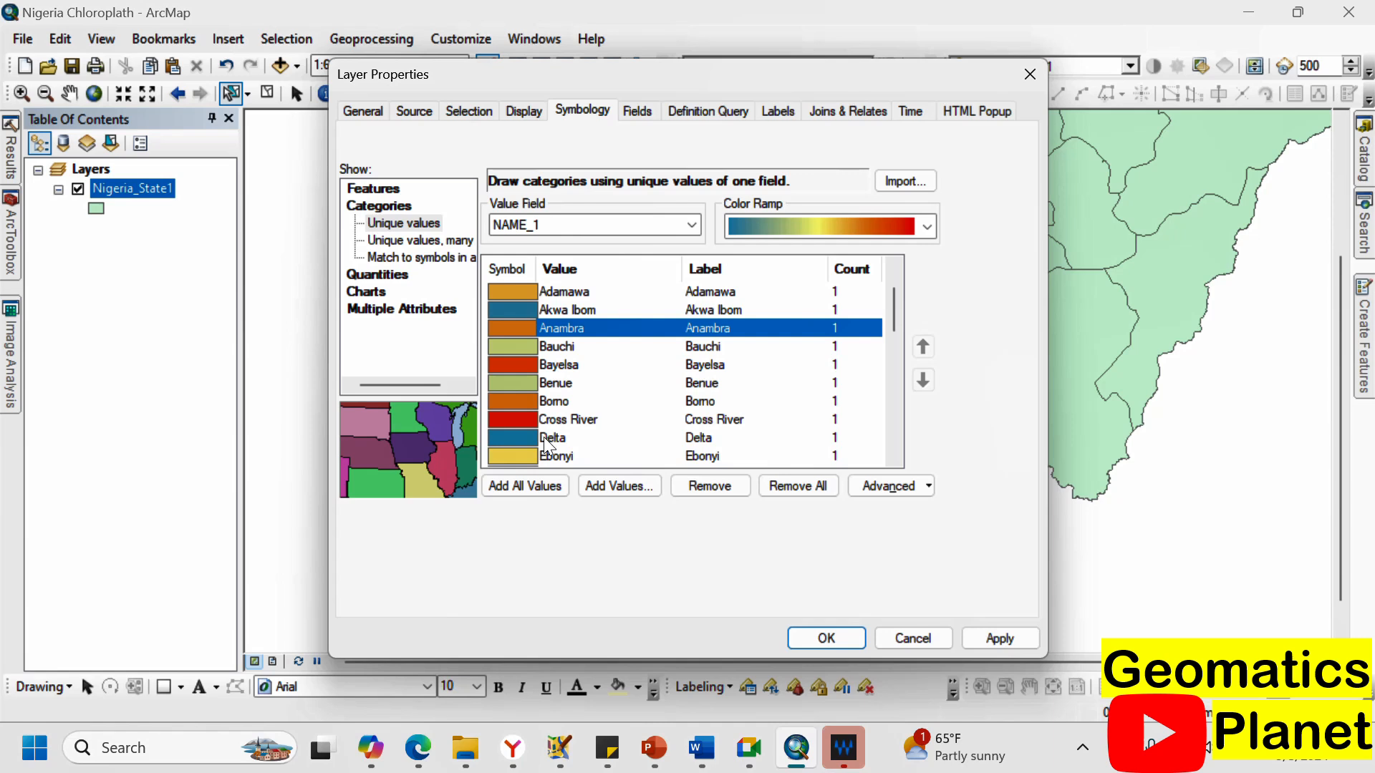
pyautogui.scroll(1, 544, 436)
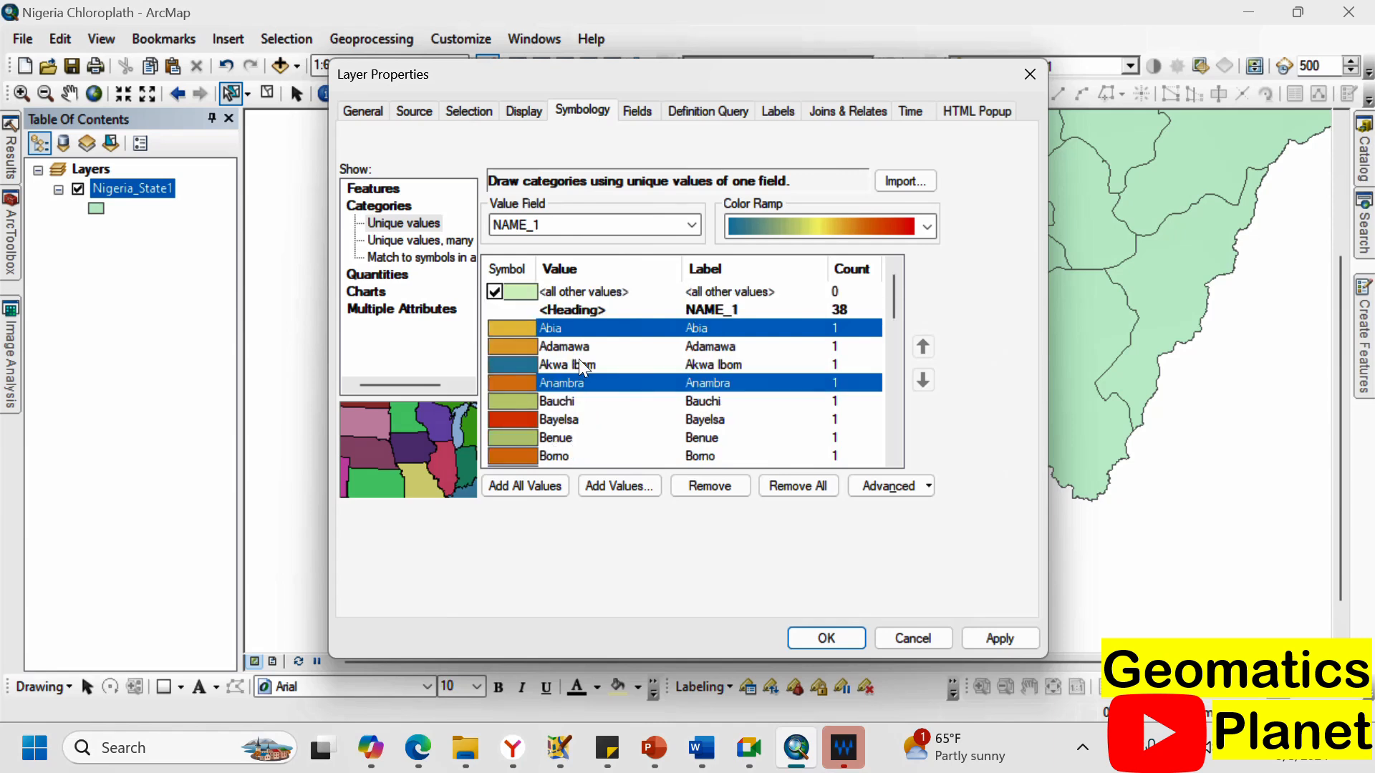
pyautogui.click(578, 330)
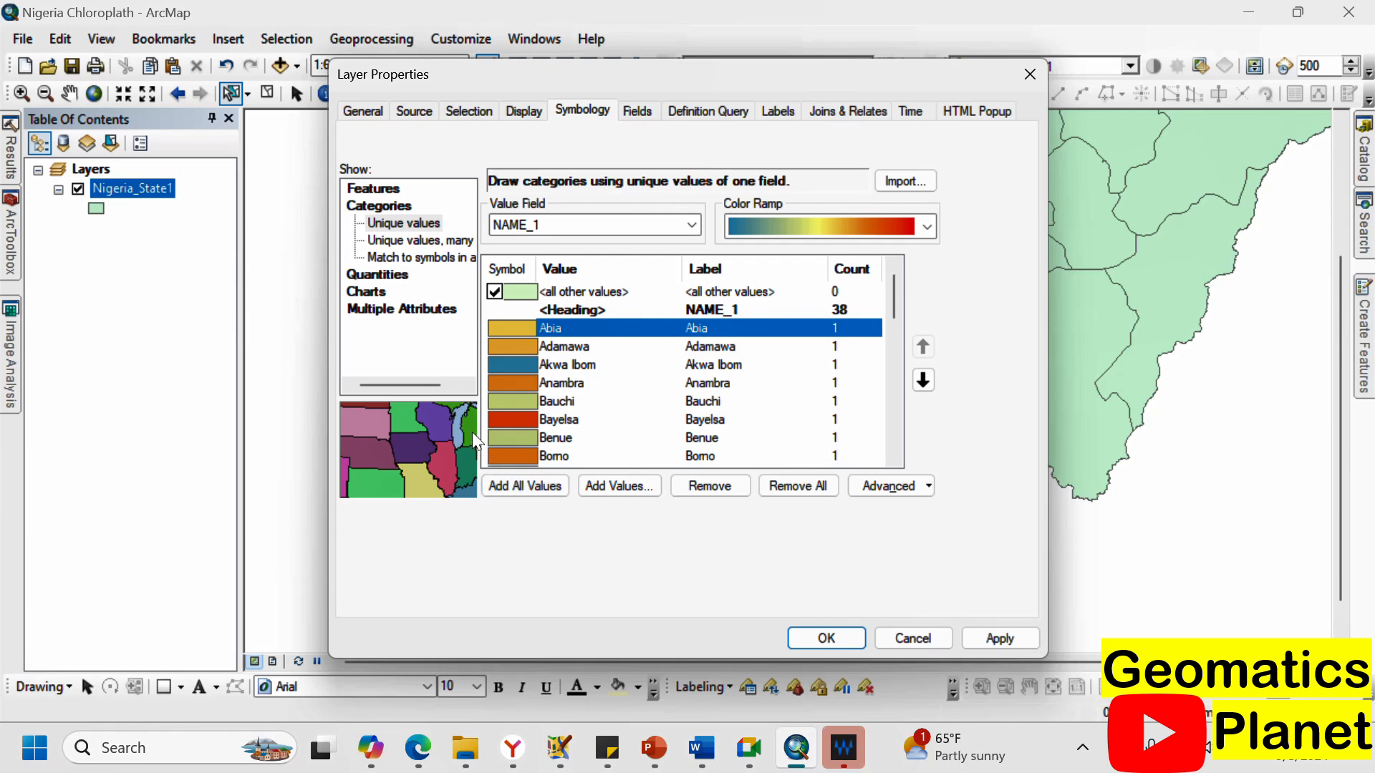
pyautogui.keyDown('shift'); pyautogui.click(576, 385); pyautogui.keyUp('shift')
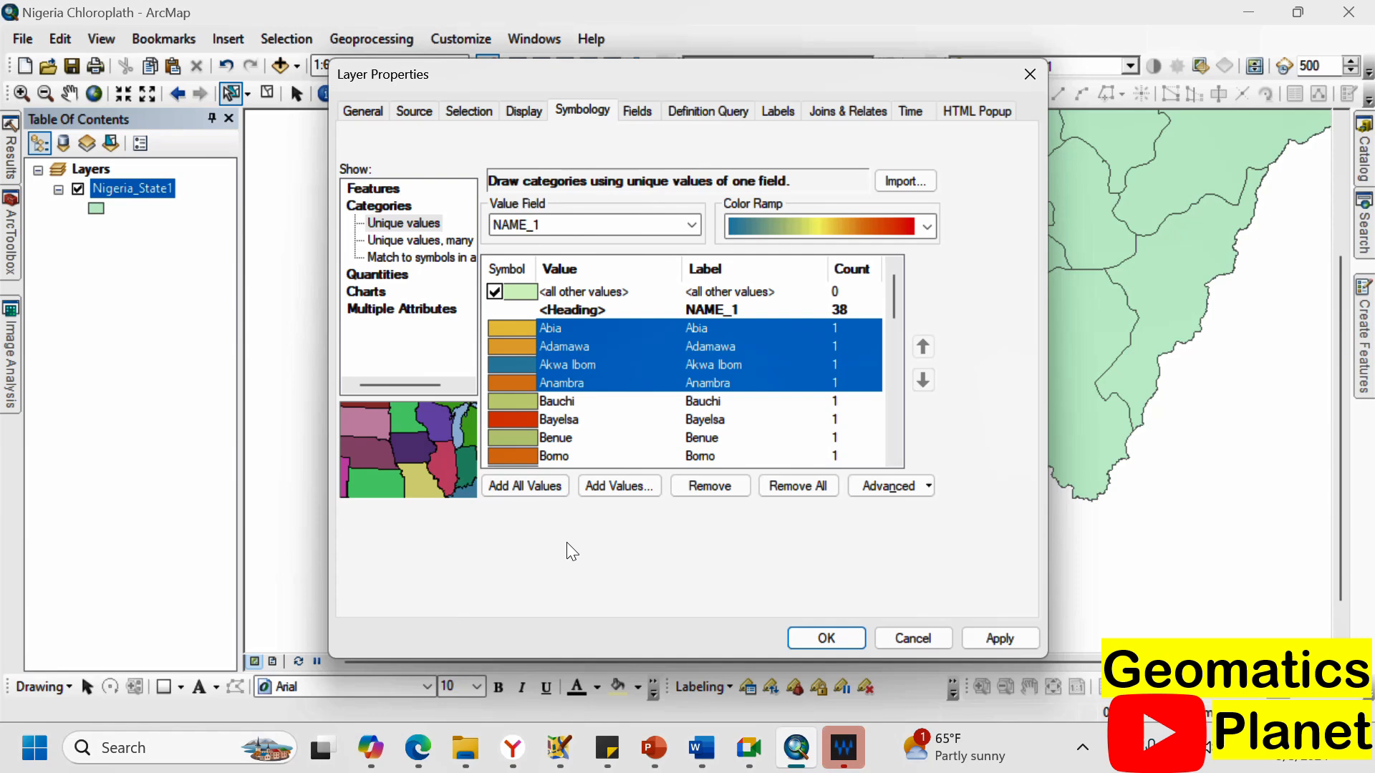
# Group the Abia, Anambra, Ebonyi, Enugu and Imo values into a single symbol class.
pyautogui.click(587, 327)
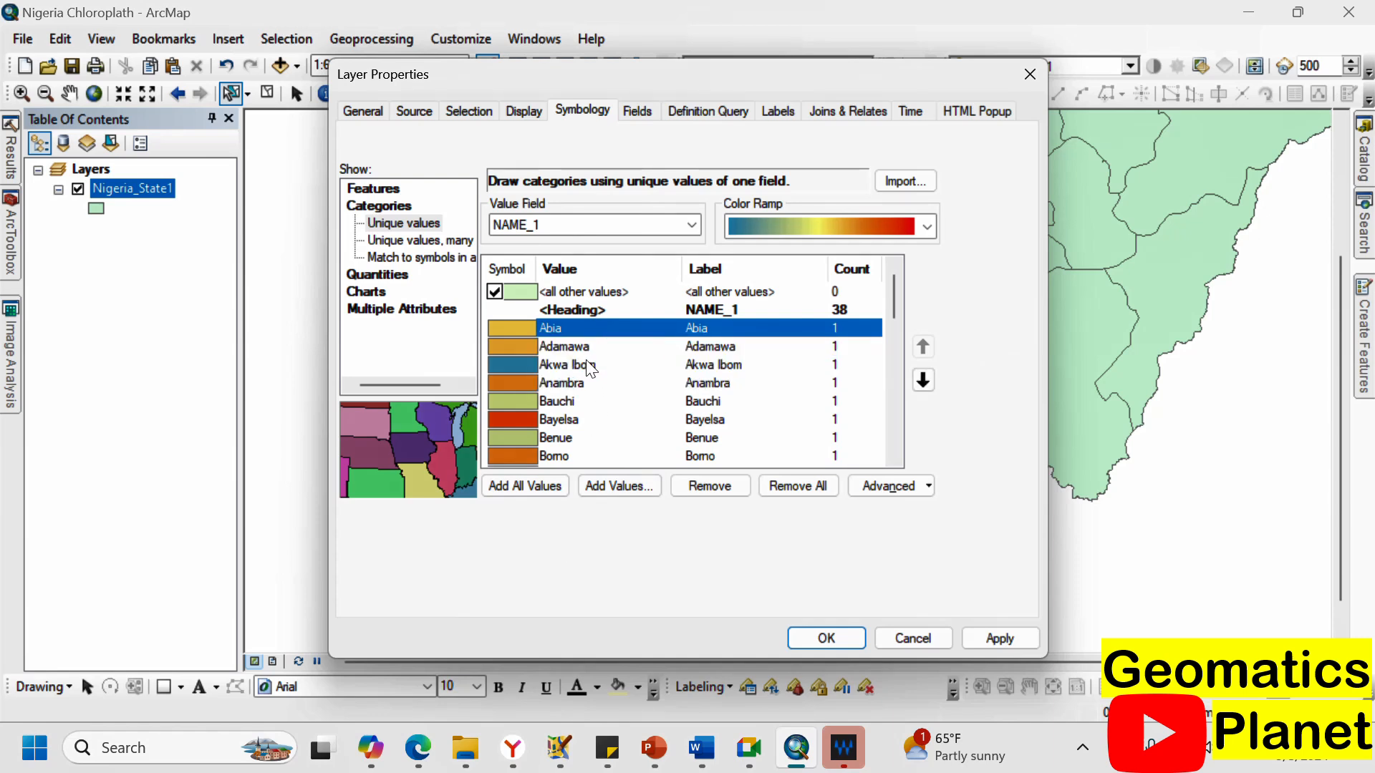
pyautogui.keyDown('ctrl'); pyautogui.click(591, 384); pyautogui.keyUp('ctrl')
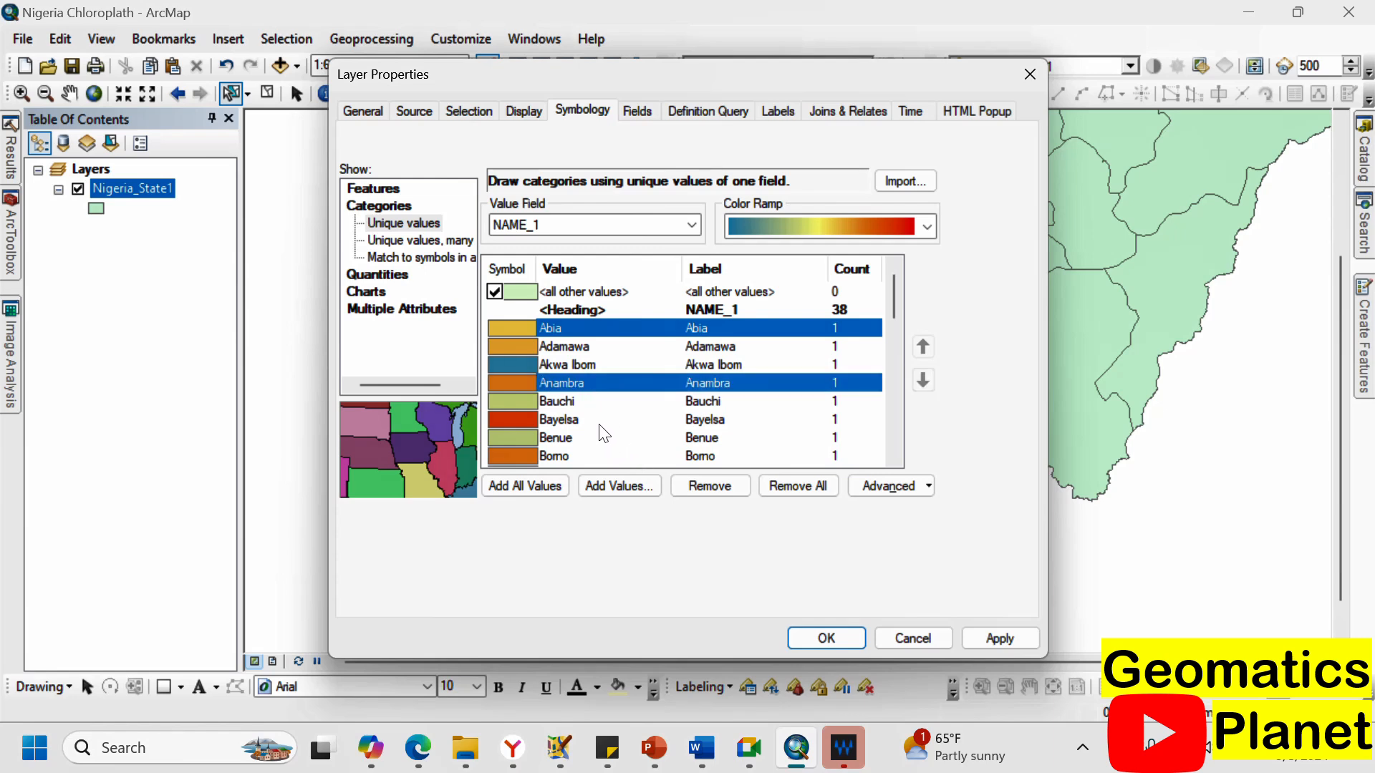
pyautogui.scroll(-1, 585, 399)
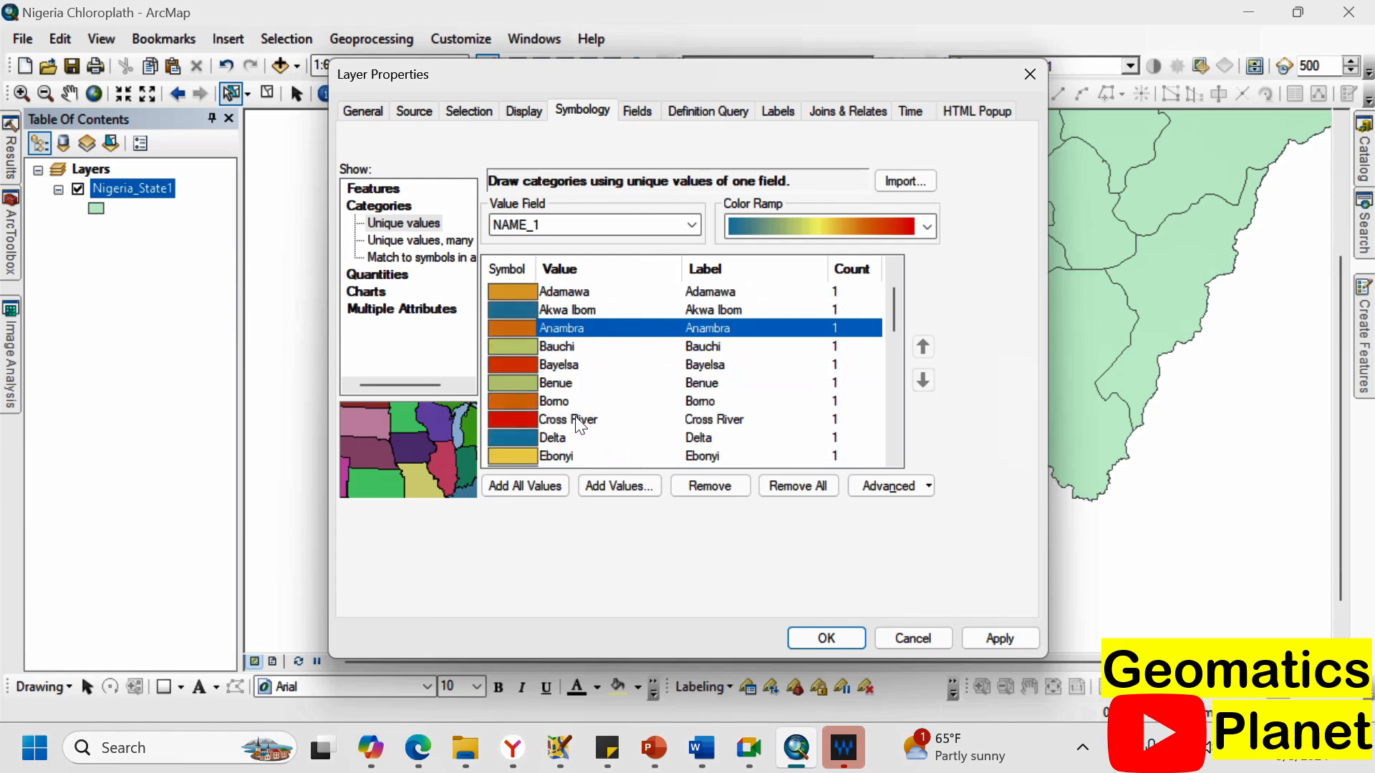
pyautogui.keyDown('ctrl'); pyautogui.click(569, 456); pyautogui.keyUp('ctrl')
pyautogui.scroll(-1, 620, 406)
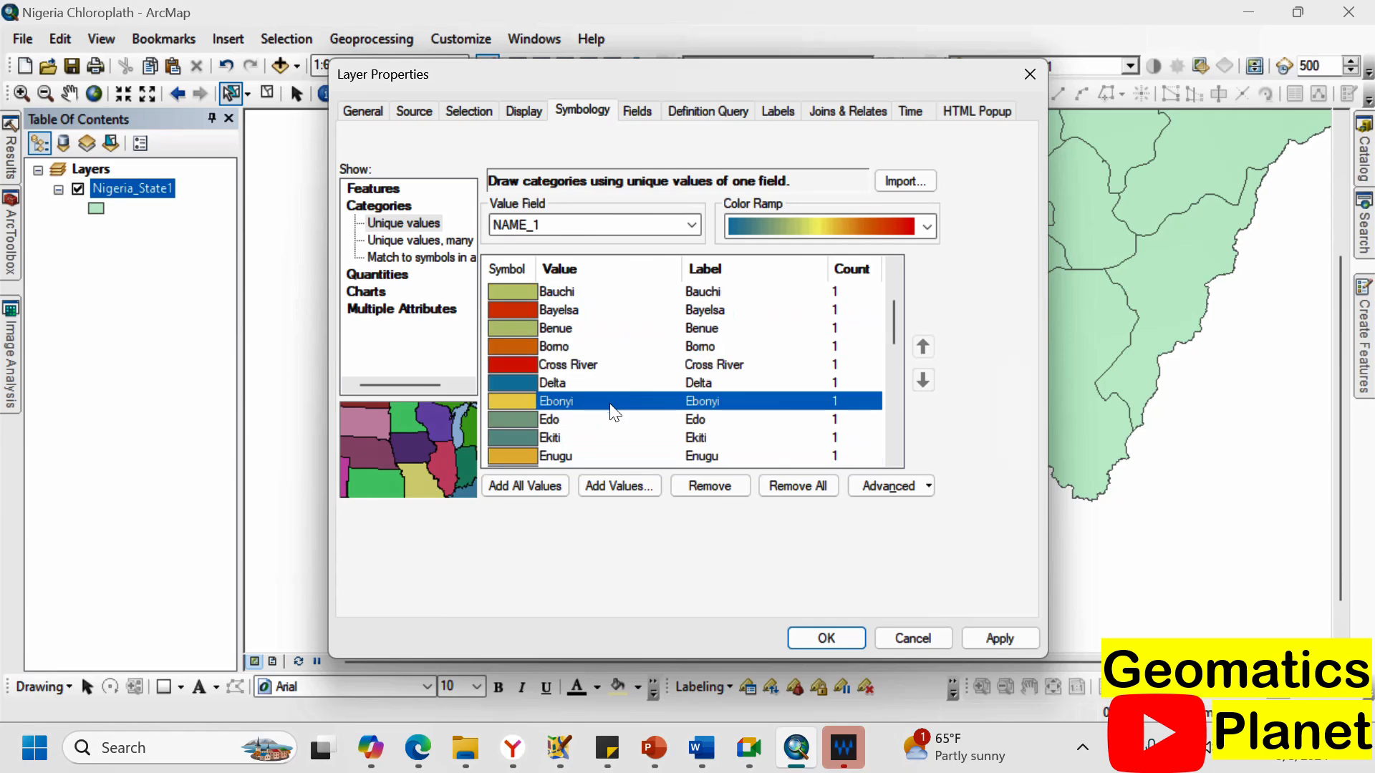
pyautogui.keyDown('ctrl'); pyautogui.click(570, 456); pyautogui.keyUp('ctrl')
pyautogui.scroll(-2, 607, 435)
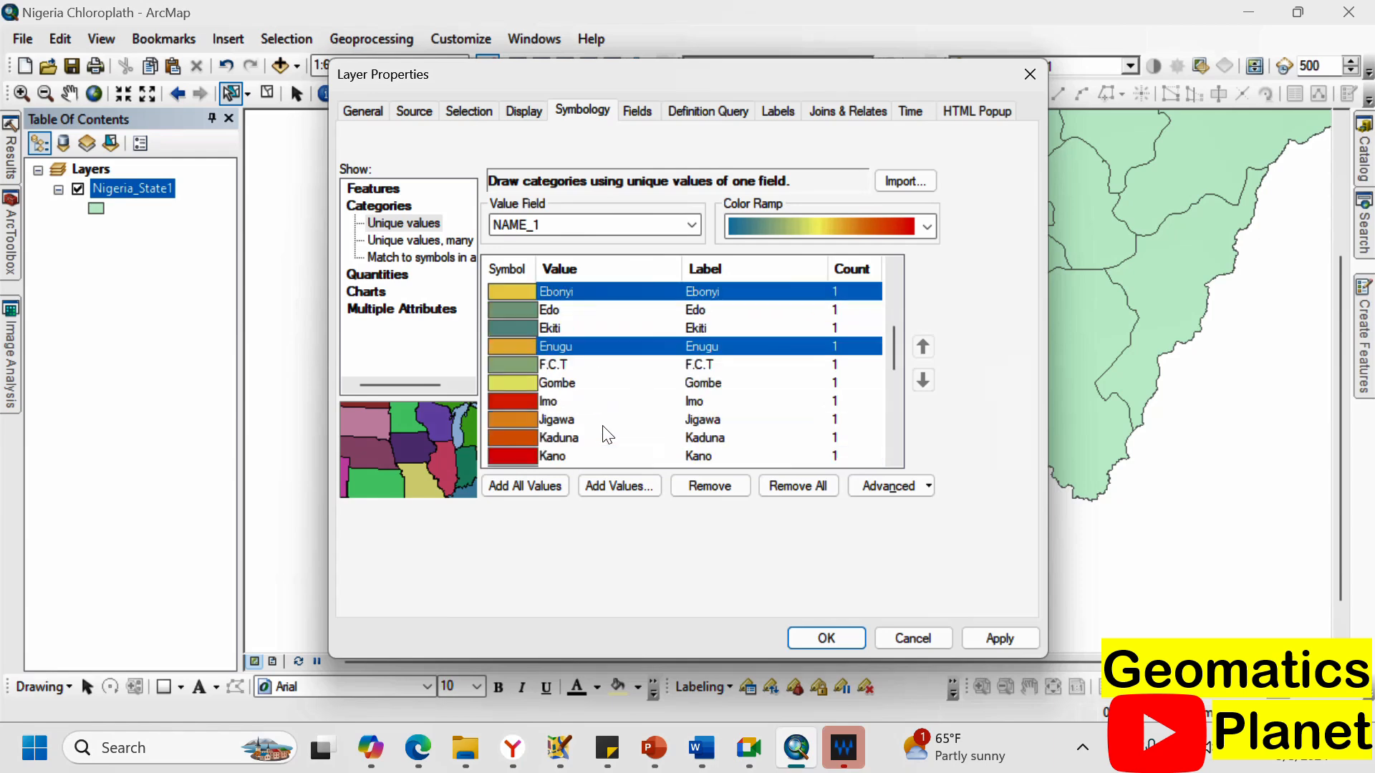
pyautogui.keyDown('ctrl'); pyautogui.click(558, 402); pyautogui.keyUp('ctrl')
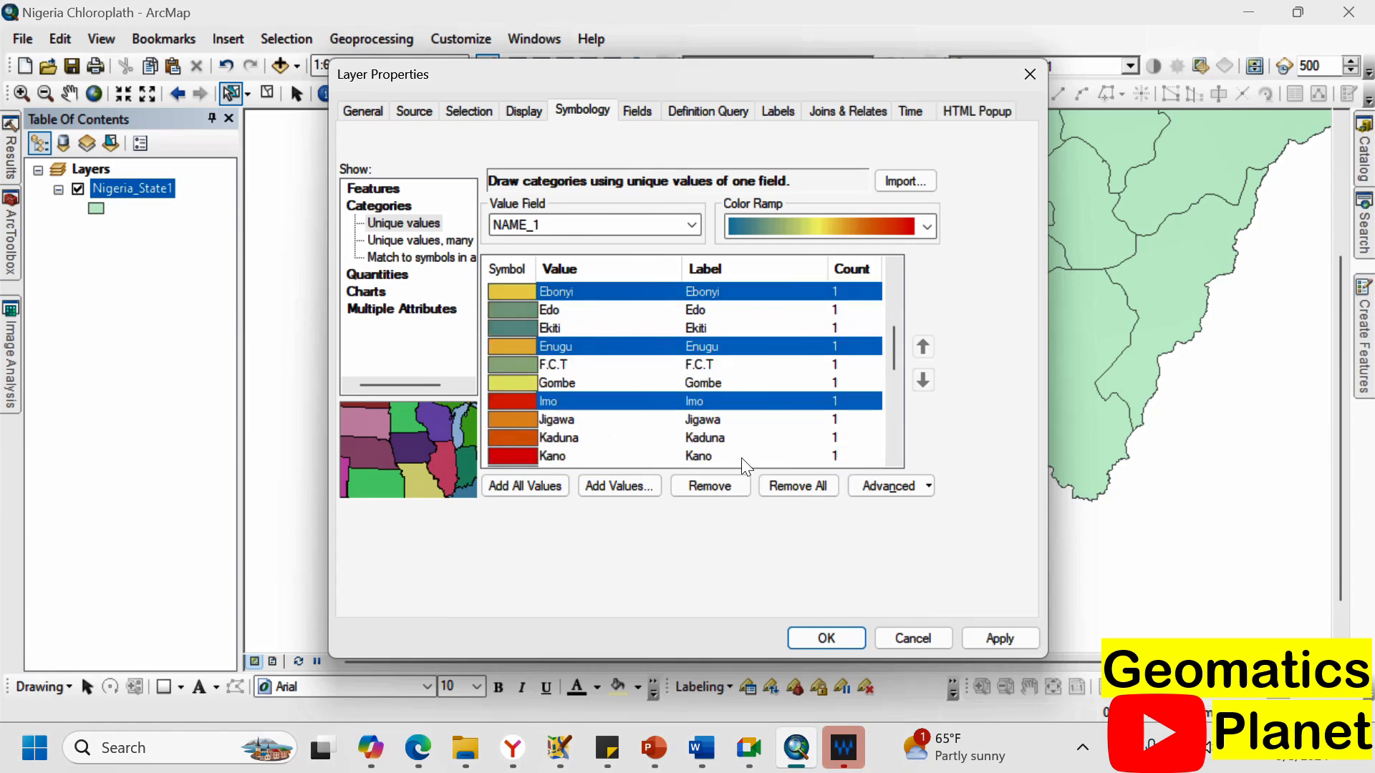
pyautogui.rightClick(574, 291)
pyautogui.click(603, 304)
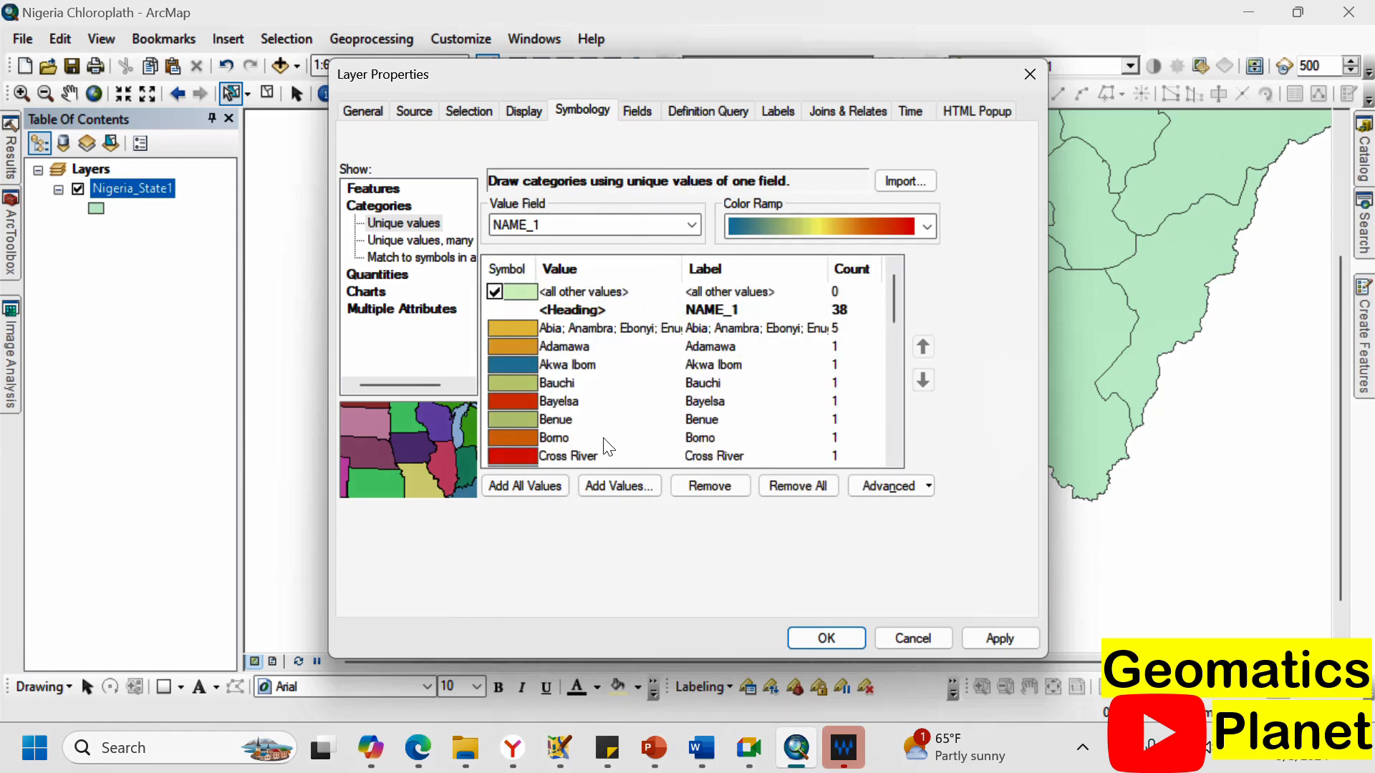
# Set the label of the grouped class containing Abia, Anambra, Ebonyi, Enugu and Imo to "South East".
pyautogui.click(723, 326)
pyautogui.write('S')
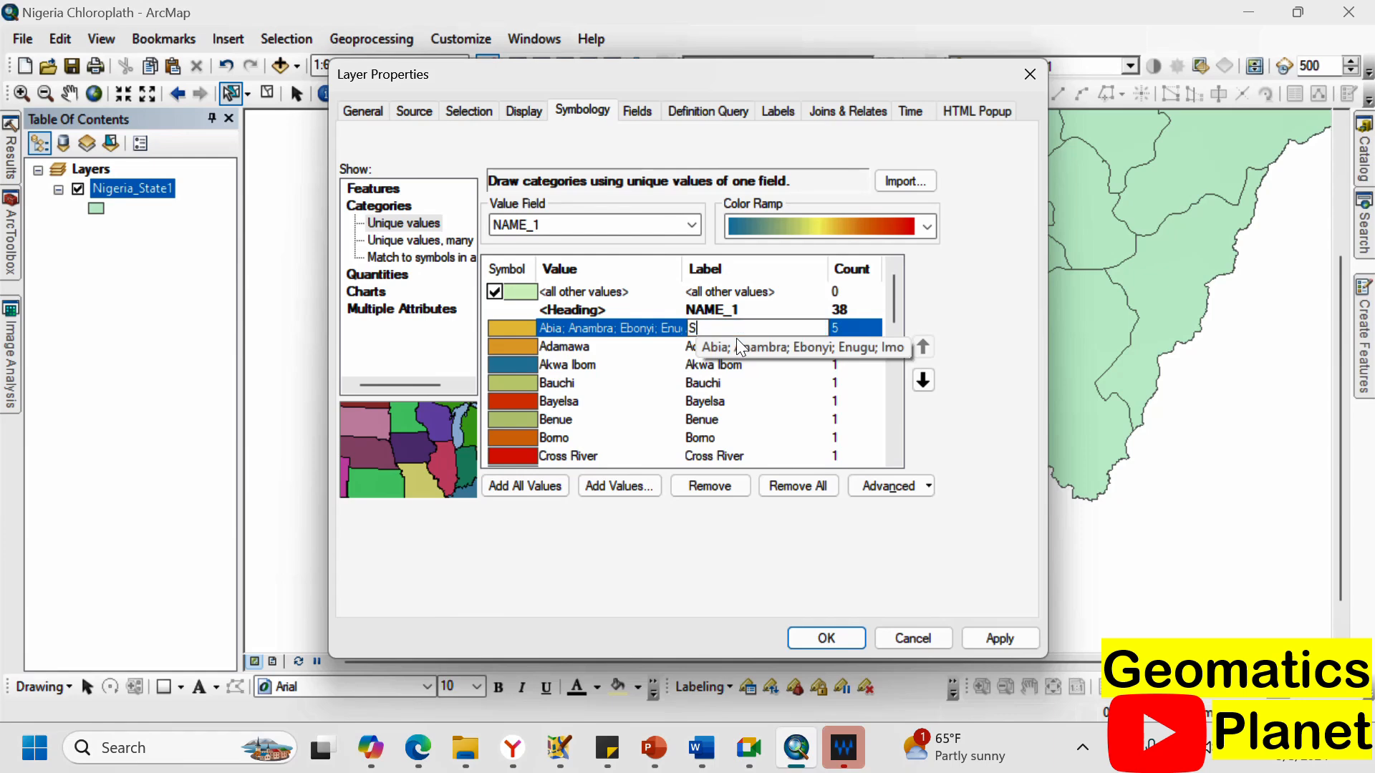
pyautogui.write('outh East')
pyautogui.press('Return')
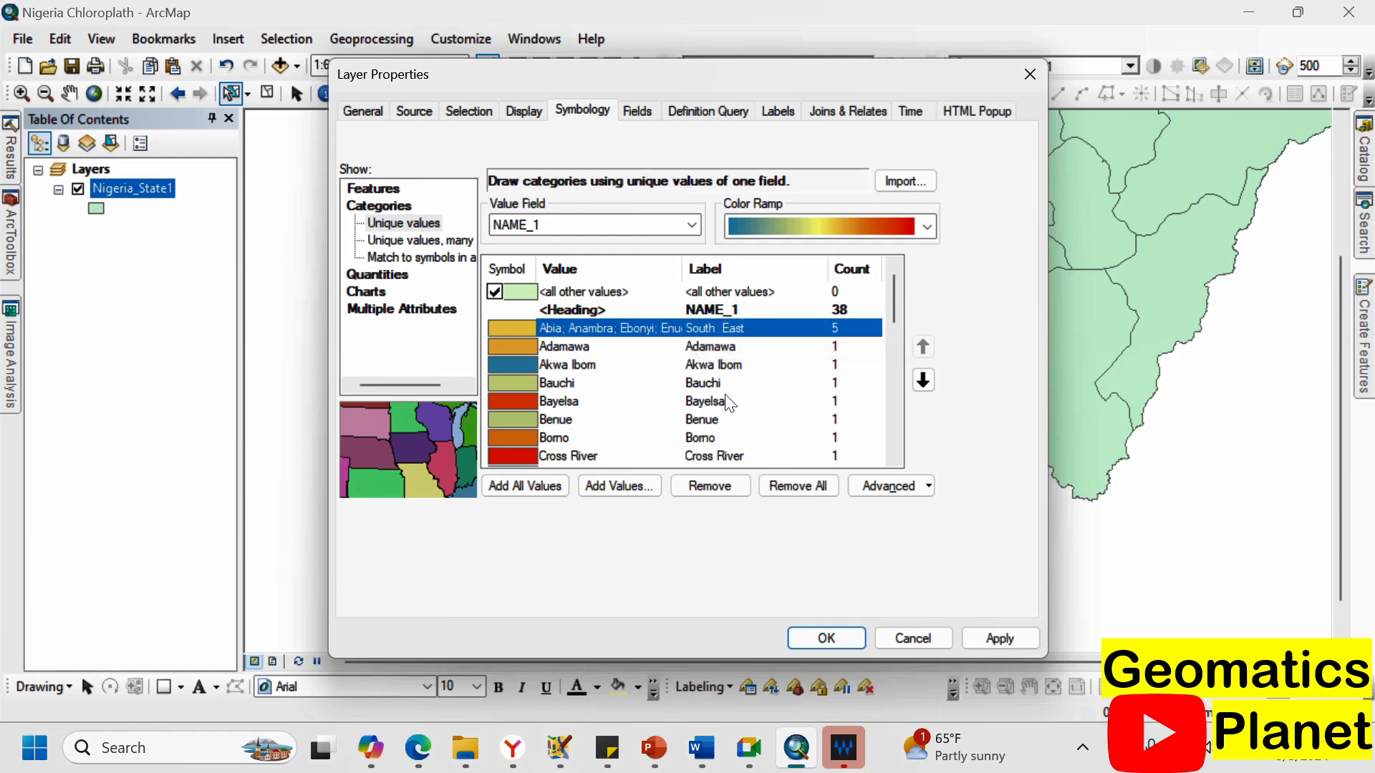
# Apply the South East class to the Nigeria_State1 layer and inspect its states on the map.
pyautogui.click(988, 643)
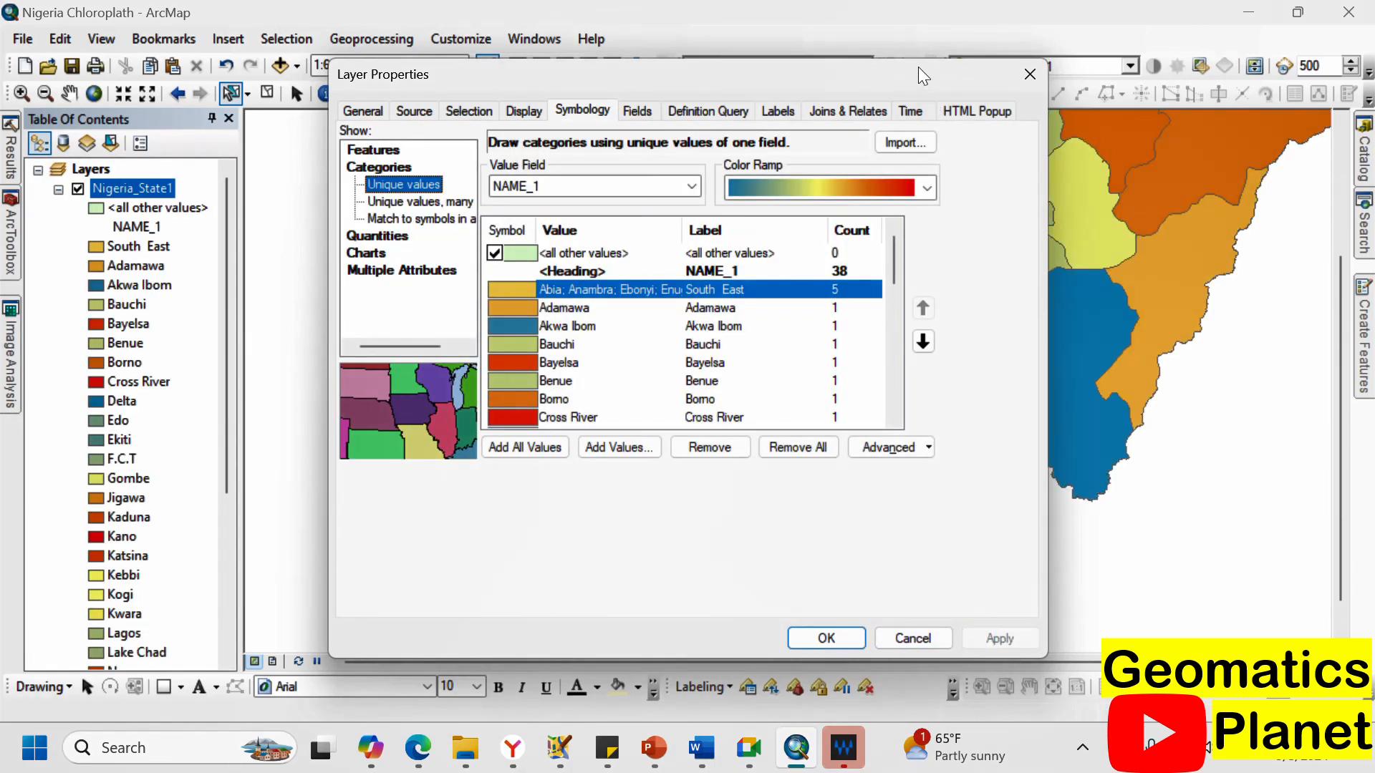
pyautogui.moveTo(918, 67); pyautogui.dragTo(504, 105)
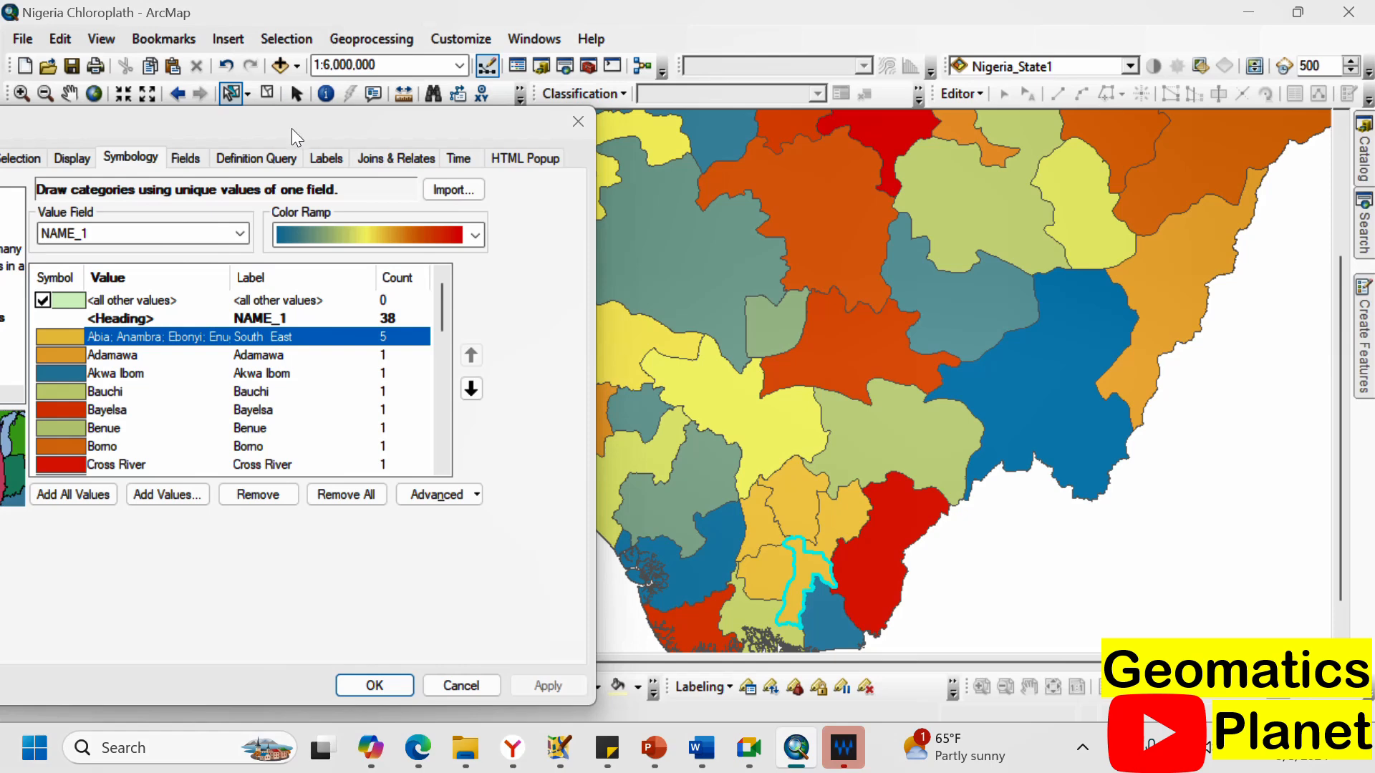
pyautogui.moveTo(290, 127); pyautogui.dragTo(368, 144)
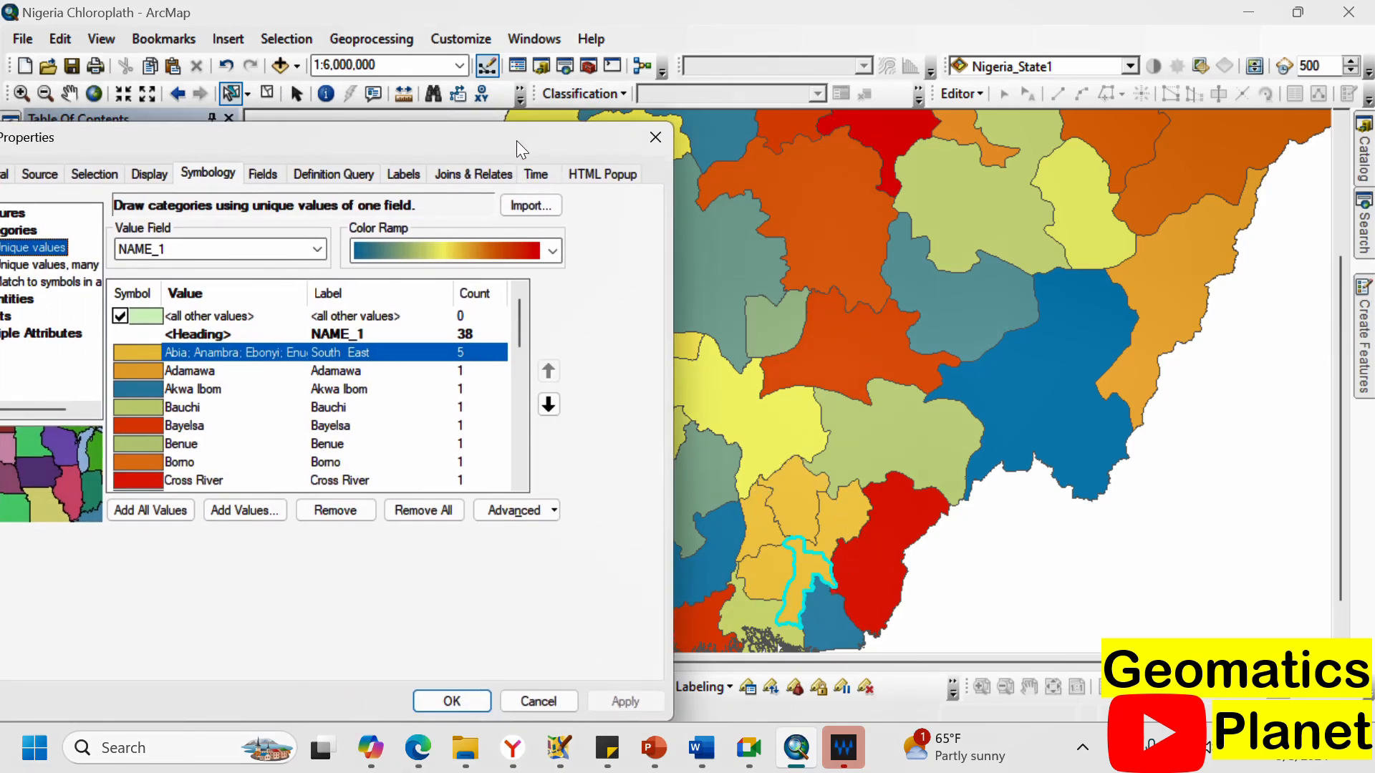
pyautogui.moveTo(517, 140); pyautogui.dragTo(776, 91)
# Group the Akwa Ibom, Bayelsa, Cross River, Delta and Edo values into one symbol class, apply it and check the map.
pyautogui.click(462, 341)
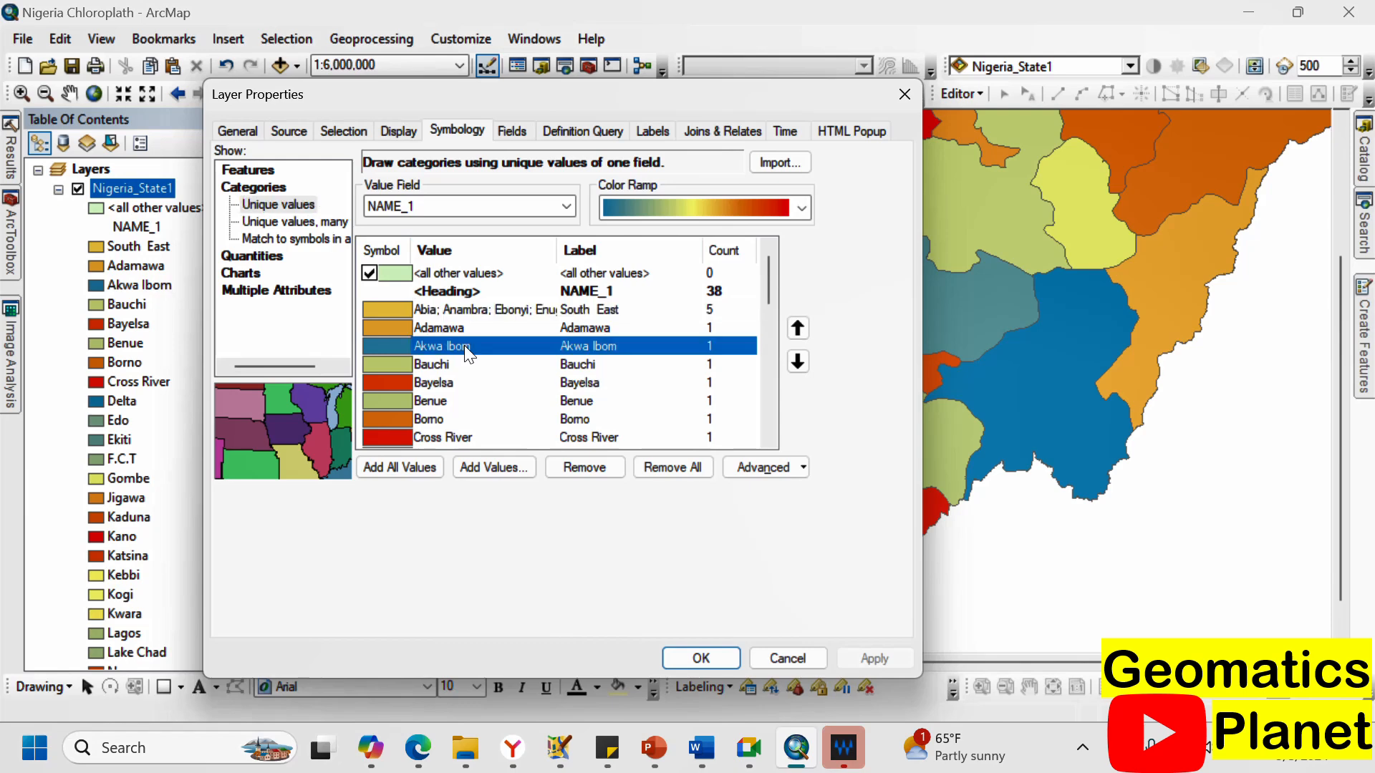
pyautogui.keyDown('ctrl'); pyautogui.click(441, 381); pyautogui.keyUp('ctrl')
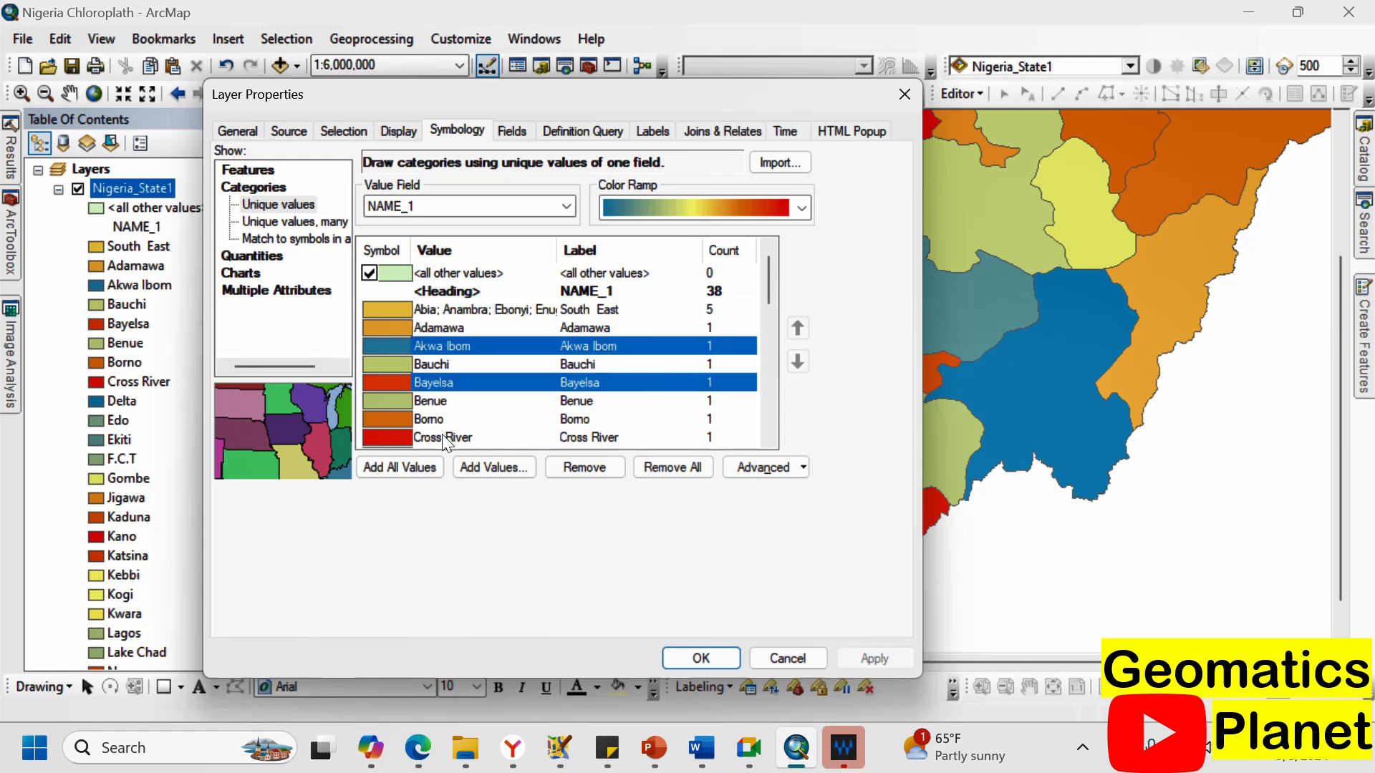
pyautogui.keyDown('ctrl'); pyautogui.click(441, 436); pyautogui.keyUp('ctrl')
pyautogui.scroll(-1, 483, 376)
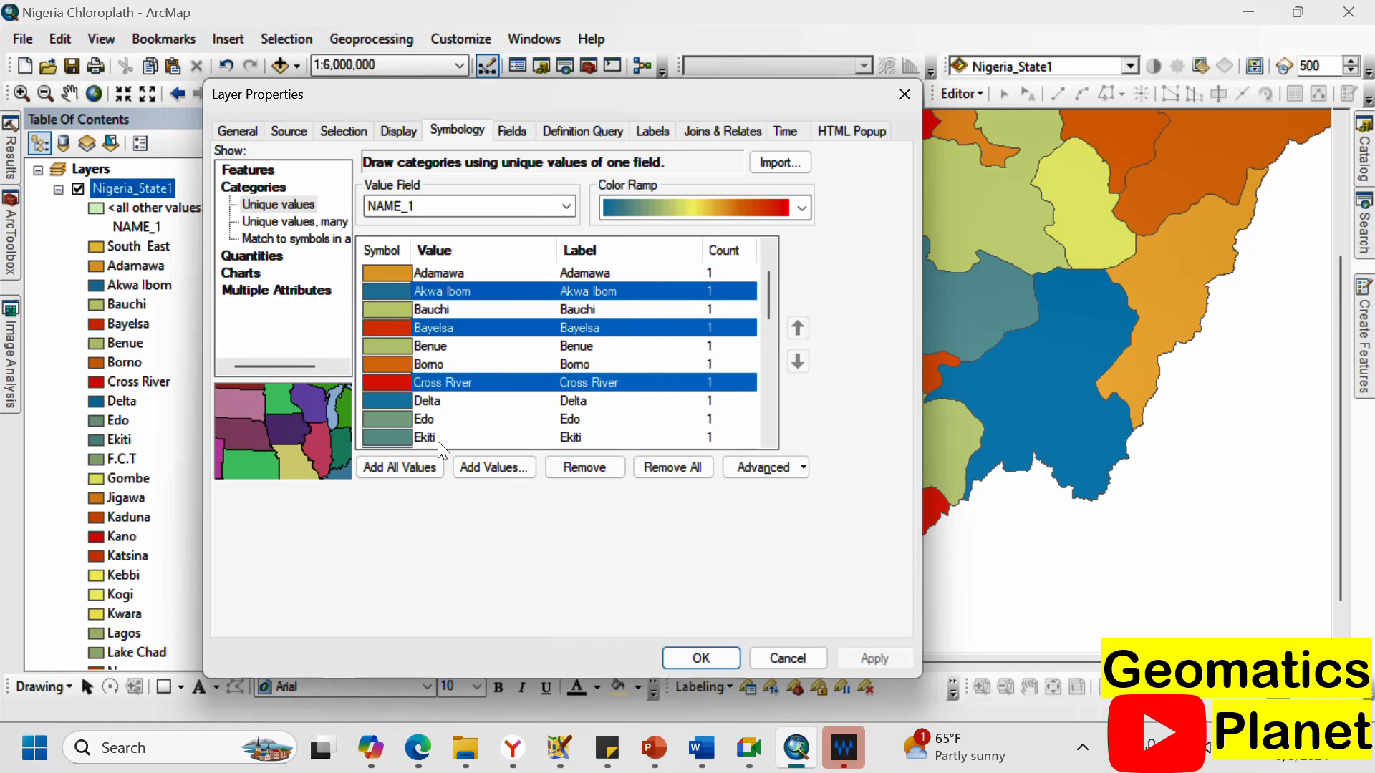
pyautogui.scroll(-1, 456, 429)
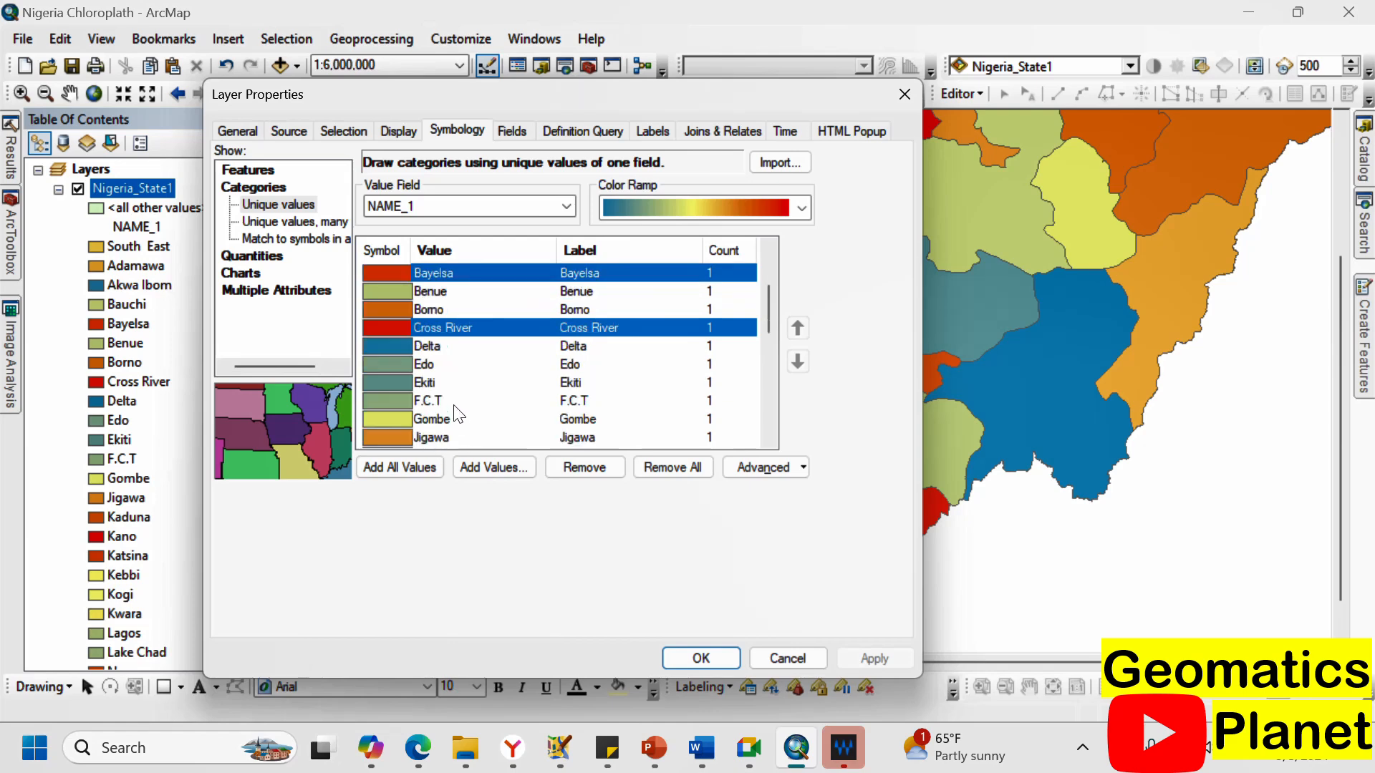
pyautogui.keyDown('ctrl'); pyautogui.click(440, 349); pyautogui.keyUp('ctrl')
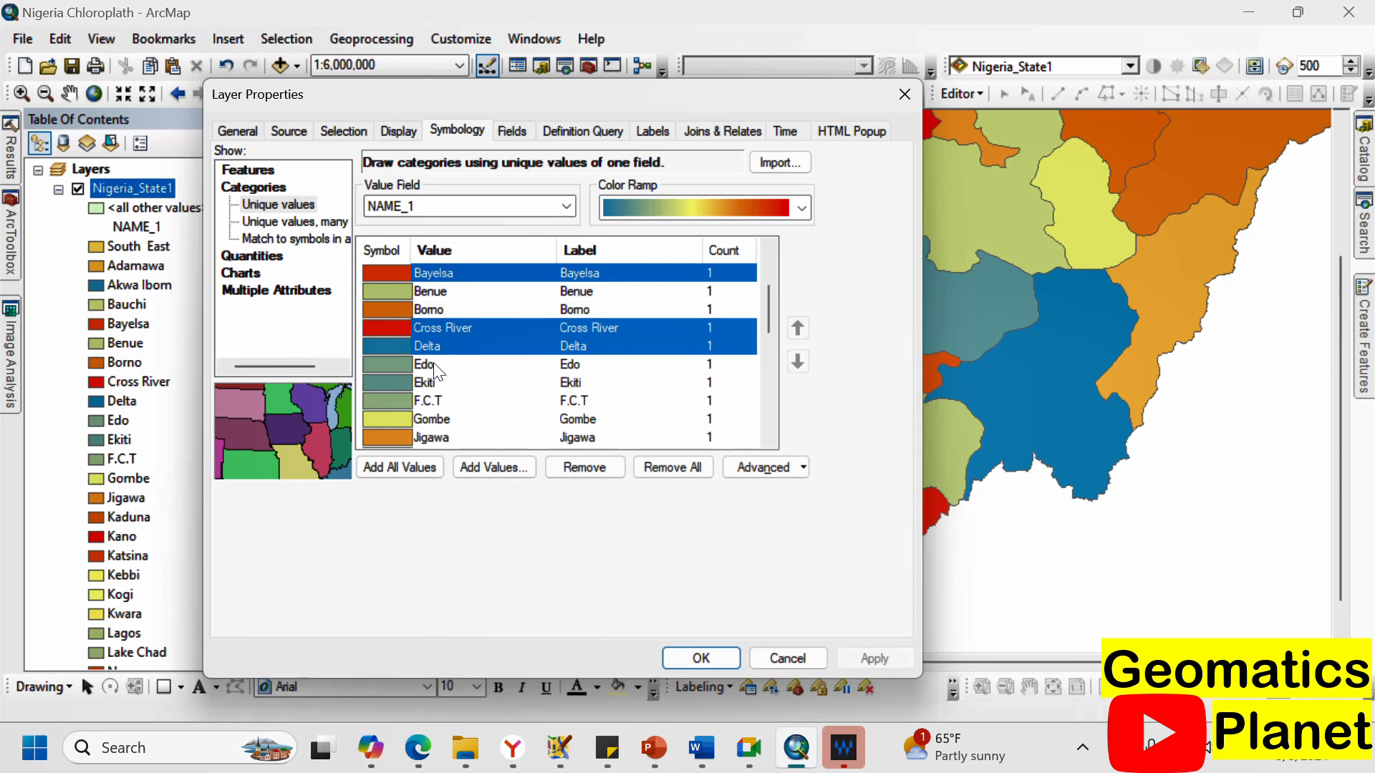
pyautogui.keyDown('ctrl'); pyautogui.click(434, 364); pyautogui.keyUp('ctrl')
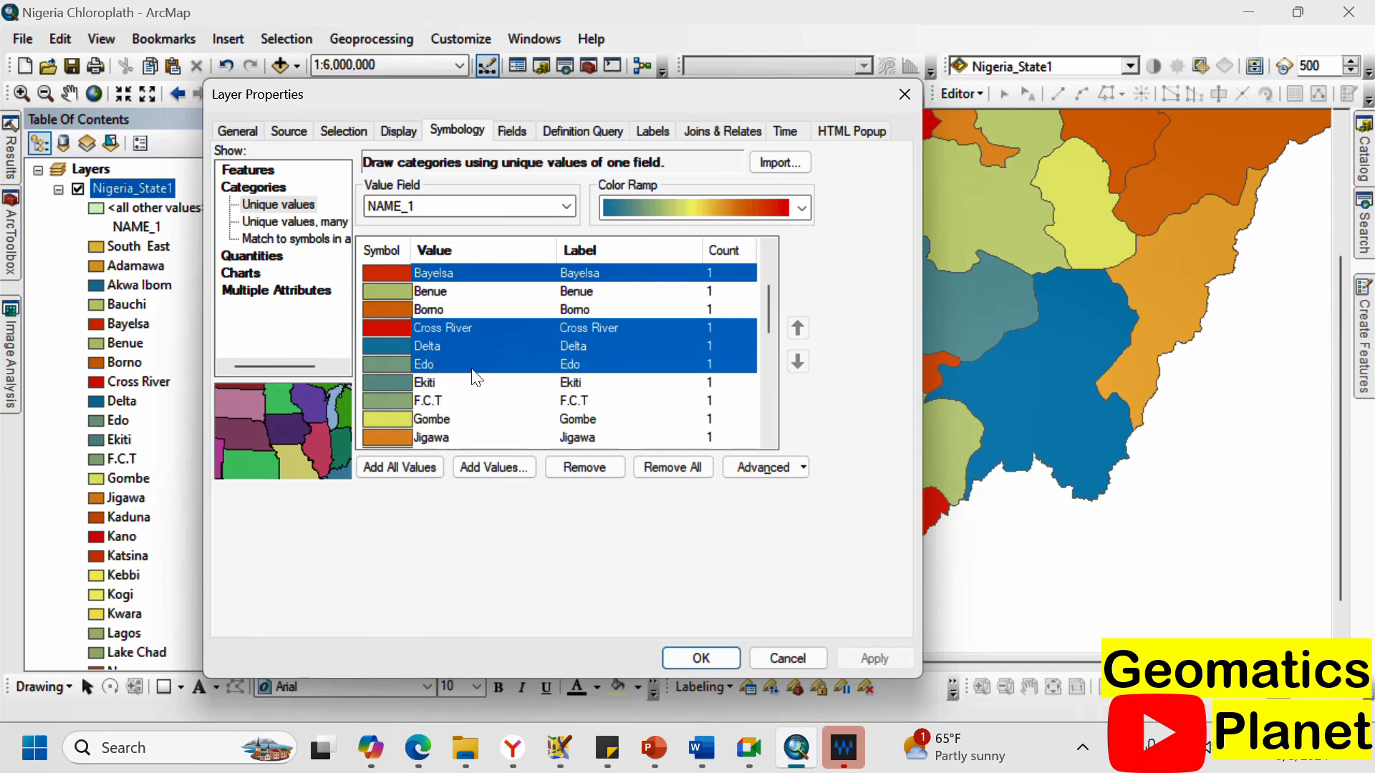
pyautogui.rightClick(480, 345)
pyautogui.click(499, 359)
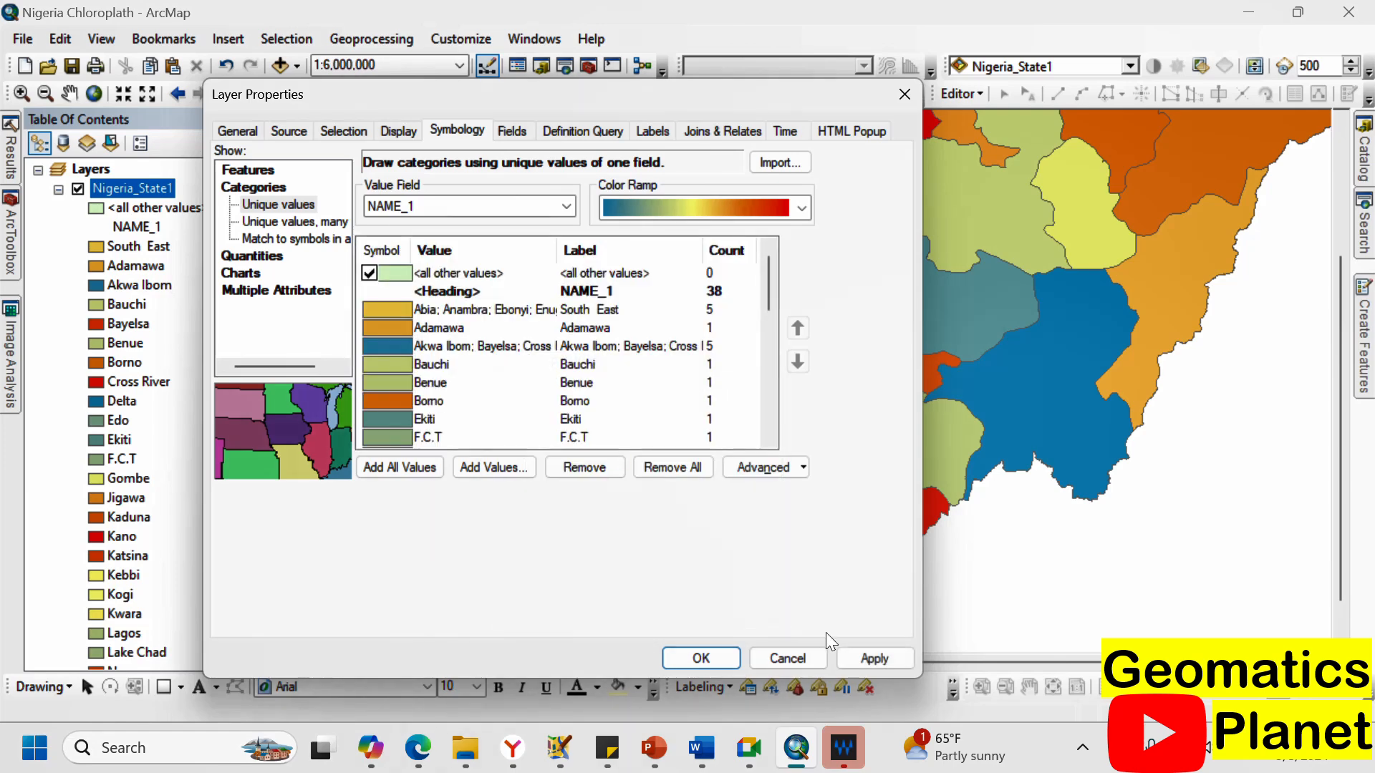
pyautogui.click(860, 656)
pyautogui.moveTo(781, 97); pyautogui.dragTo(425, 9)
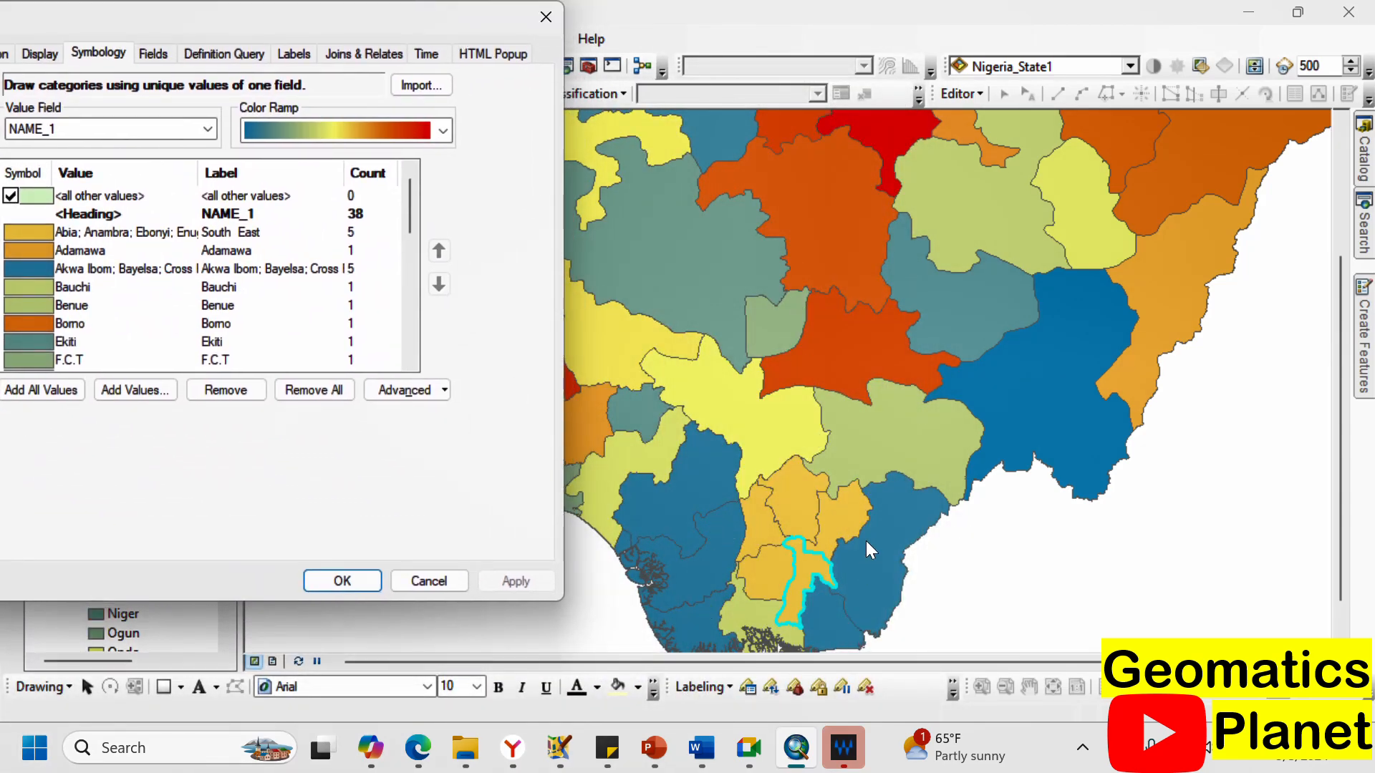
pyautogui.moveTo(415, 27); pyautogui.dragTo(817, 73)
# Add the Rivers value to the grouped class containing Akwa Ibom, Bayelsa and Cross River, apply it and check the map.
pyautogui.scroll(-5, 565, 365)
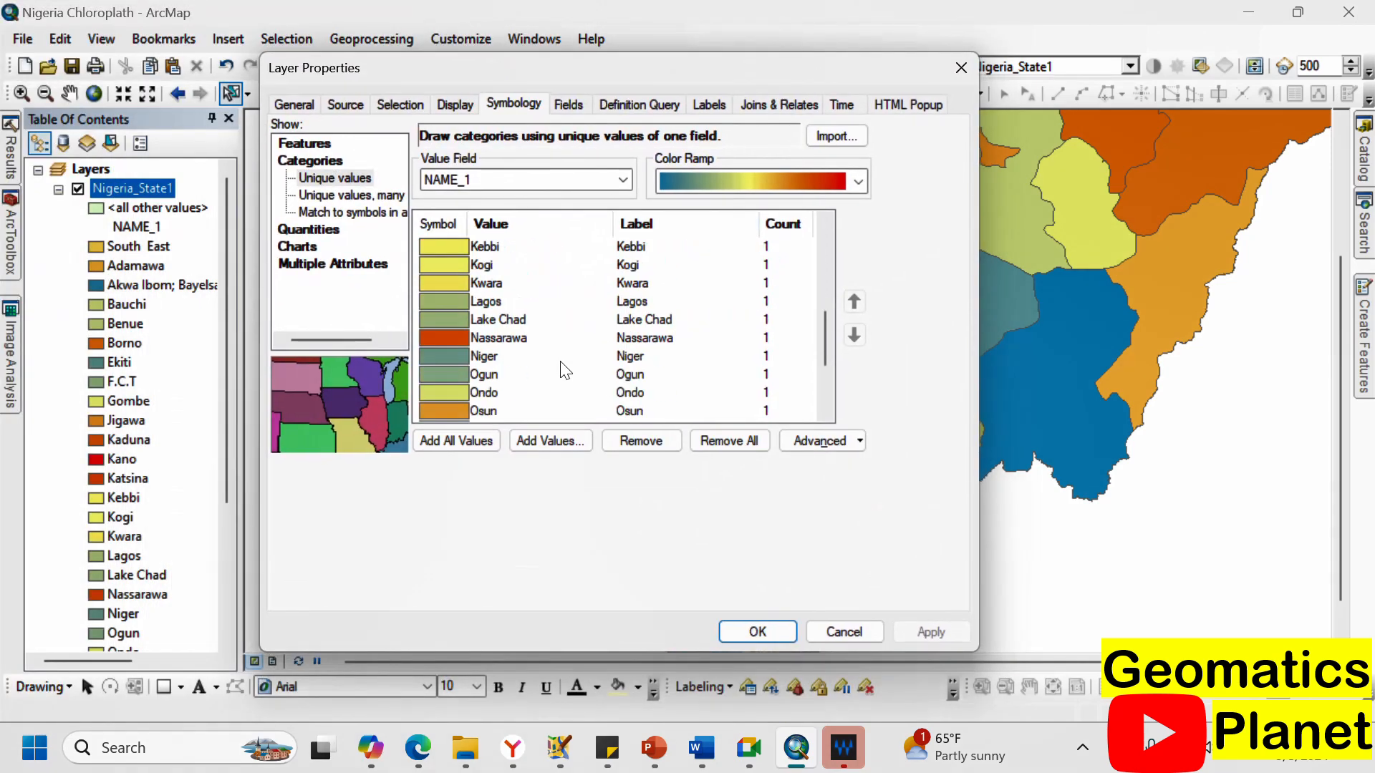
pyautogui.scroll(1, 499, 371)
pyautogui.scroll(-2, 500, 371)
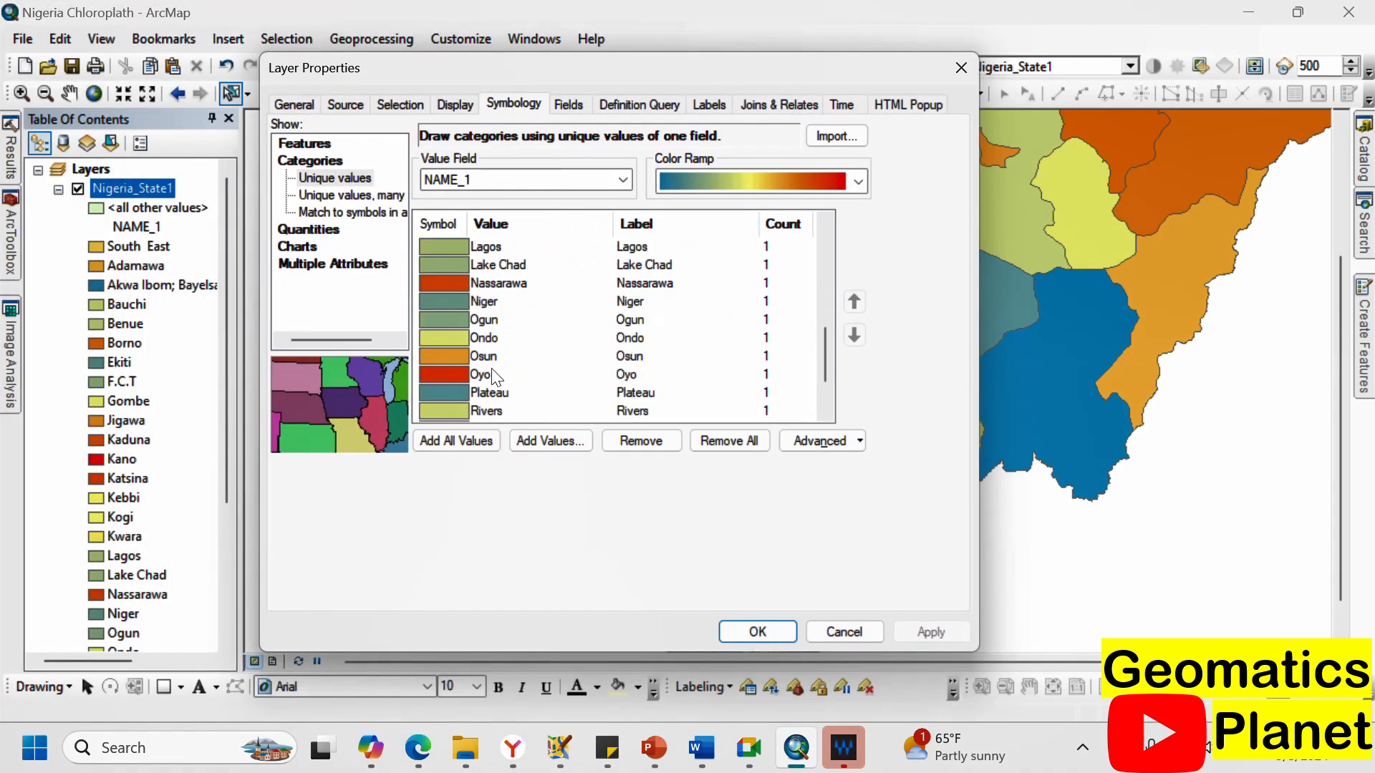
pyautogui.click(497, 411)
pyautogui.scroll(6, 539, 369)
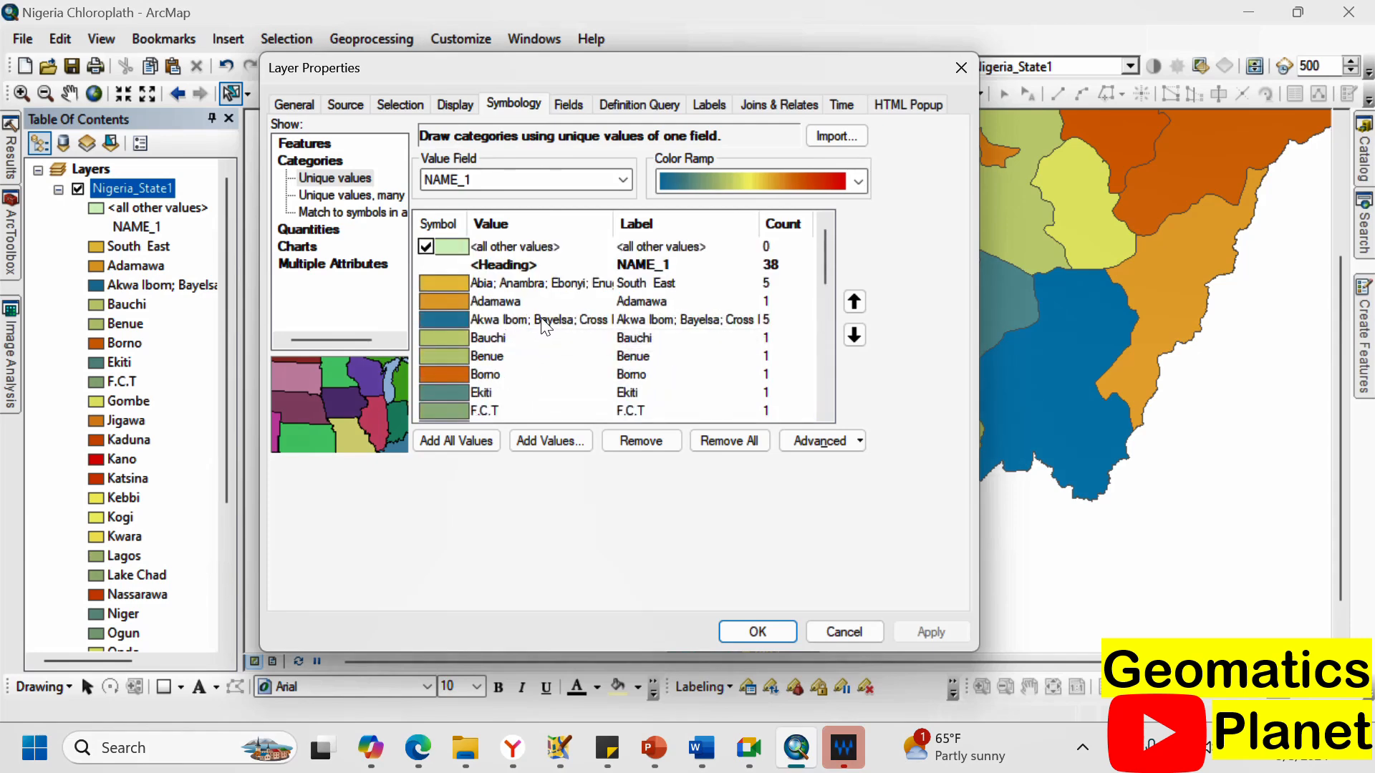
pyautogui.click(542, 322)
pyautogui.rightClick(543, 318)
pyautogui.click(597, 331)
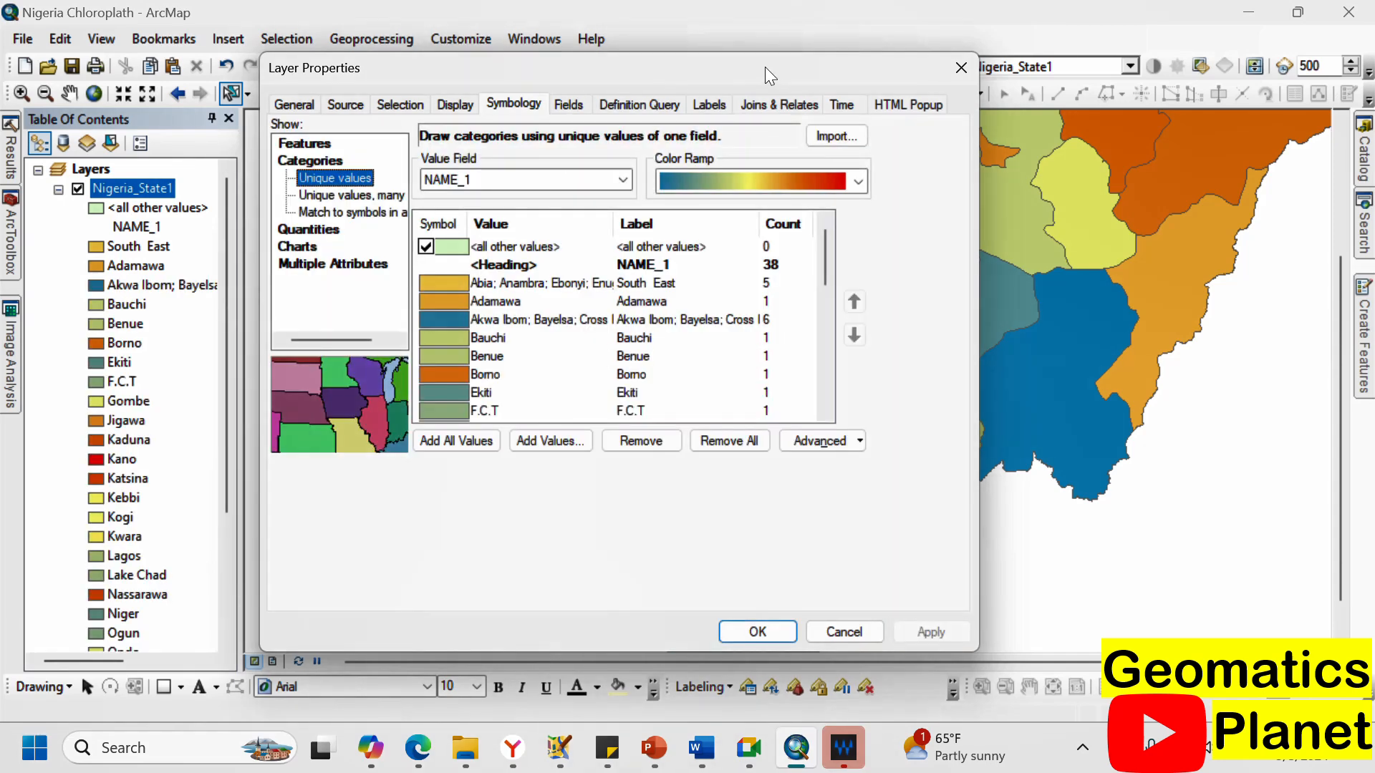
pyautogui.moveTo(765, 67); pyautogui.dragTo(369, 16)
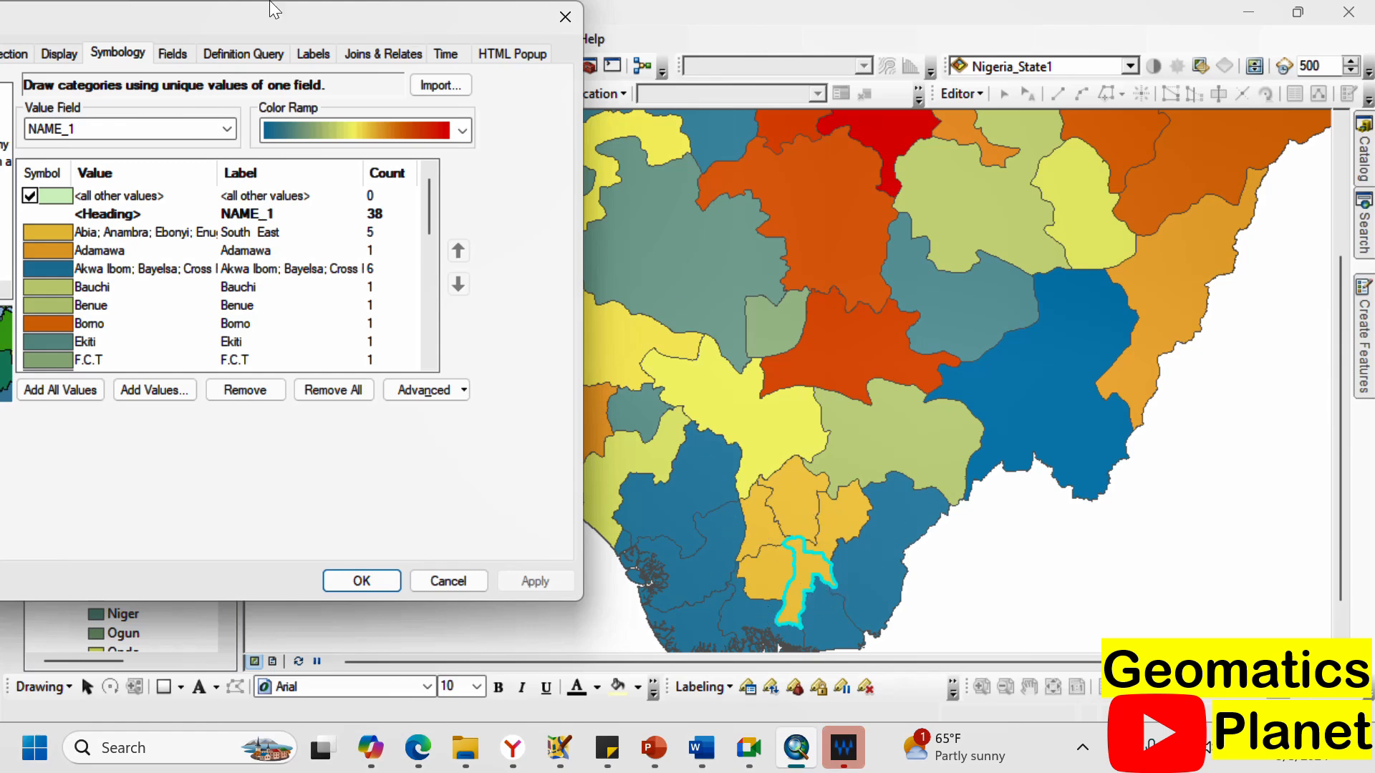
pyautogui.moveTo(272, 29); pyautogui.dragTo(568, 59)
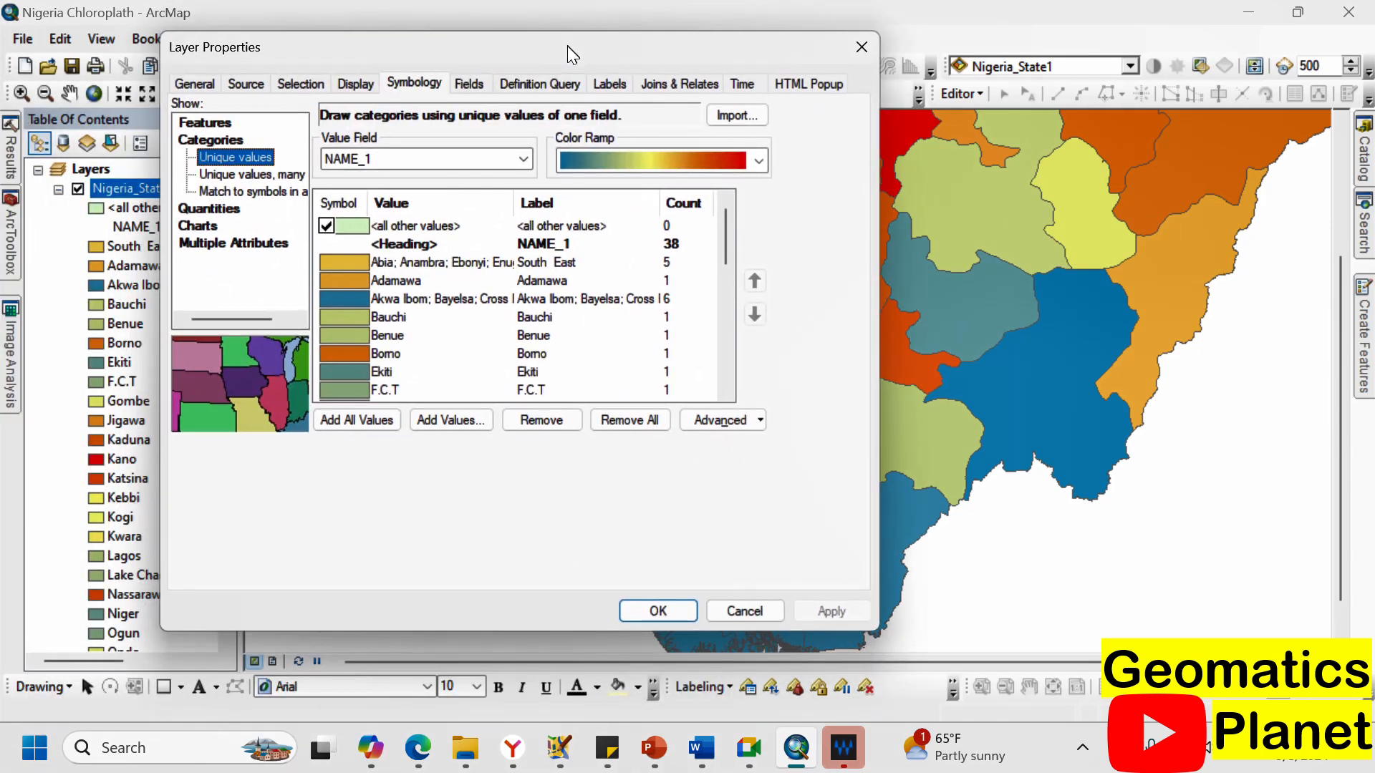
# Group the Ekiti, Lagos, Ogun, Ondo, Osun and Oyo values into one symbol class, apply it and check the map.
pyautogui.scroll(-6, 387, 379)
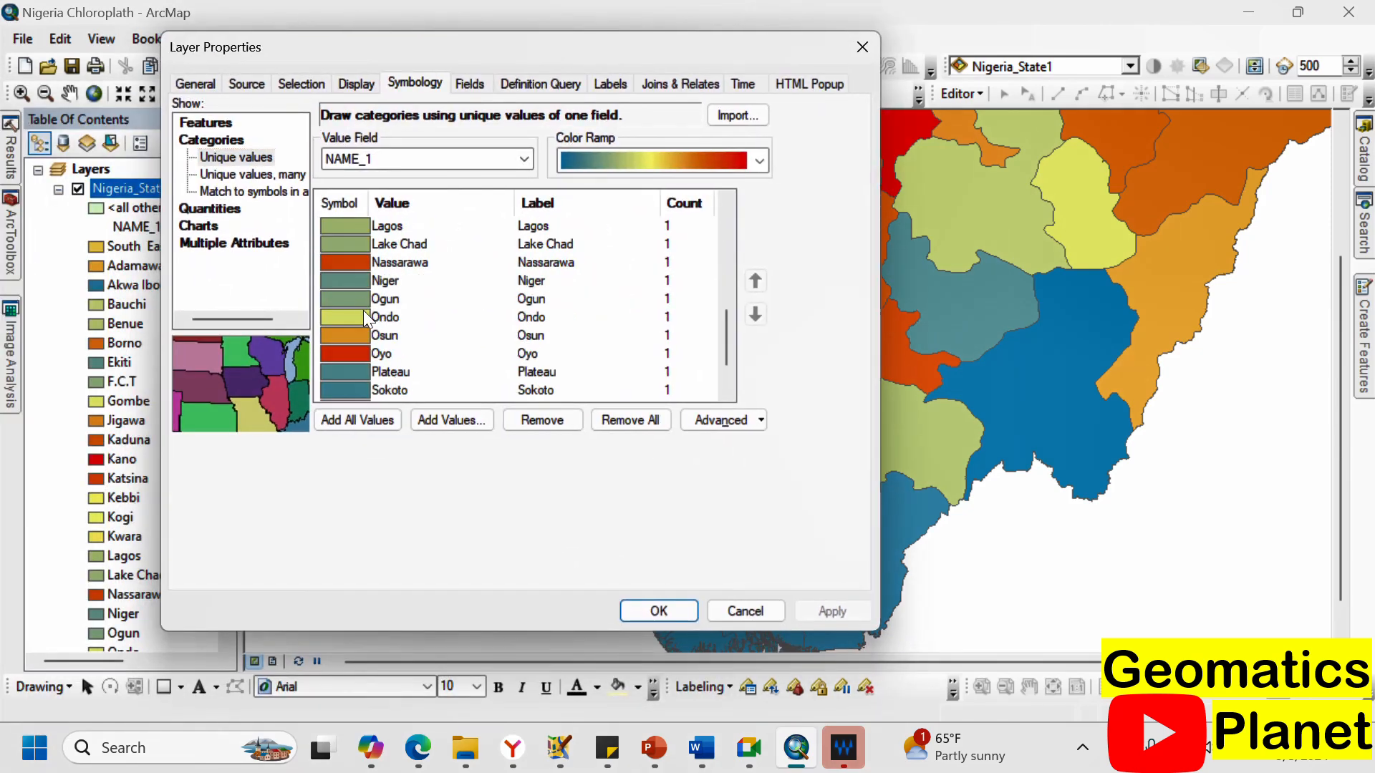
pyautogui.click(418, 319)
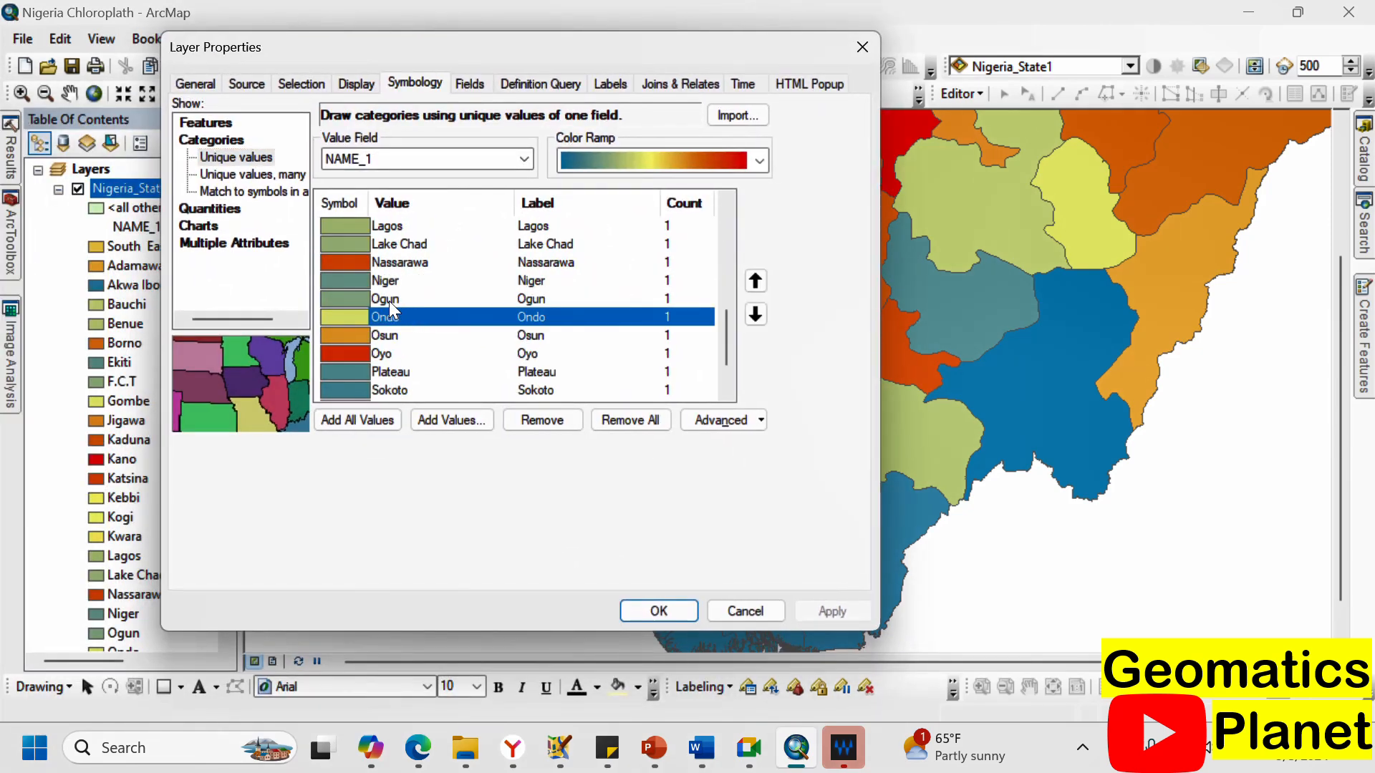
pyautogui.keyDown('ctrl'); pyautogui.click(390, 302); pyautogui.keyUp('ctrl')
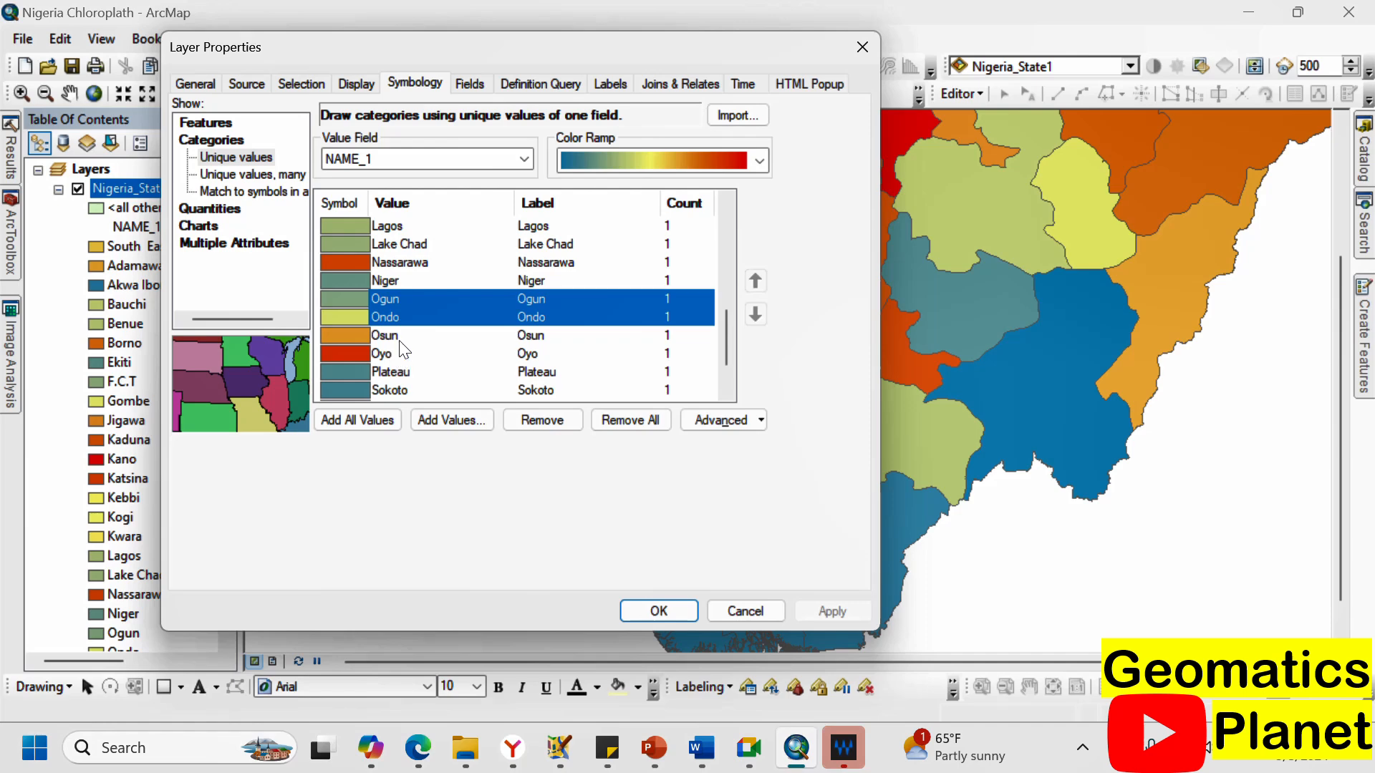
pyautogui.keyDown('ctrl'); pyautogui.click(403, 337); pyautogui.keyUp('ctrl')
pyautogui.keyDown('ctrl'); pyautogui.click(388, 355); pyautogui.keyUp('ctrl')
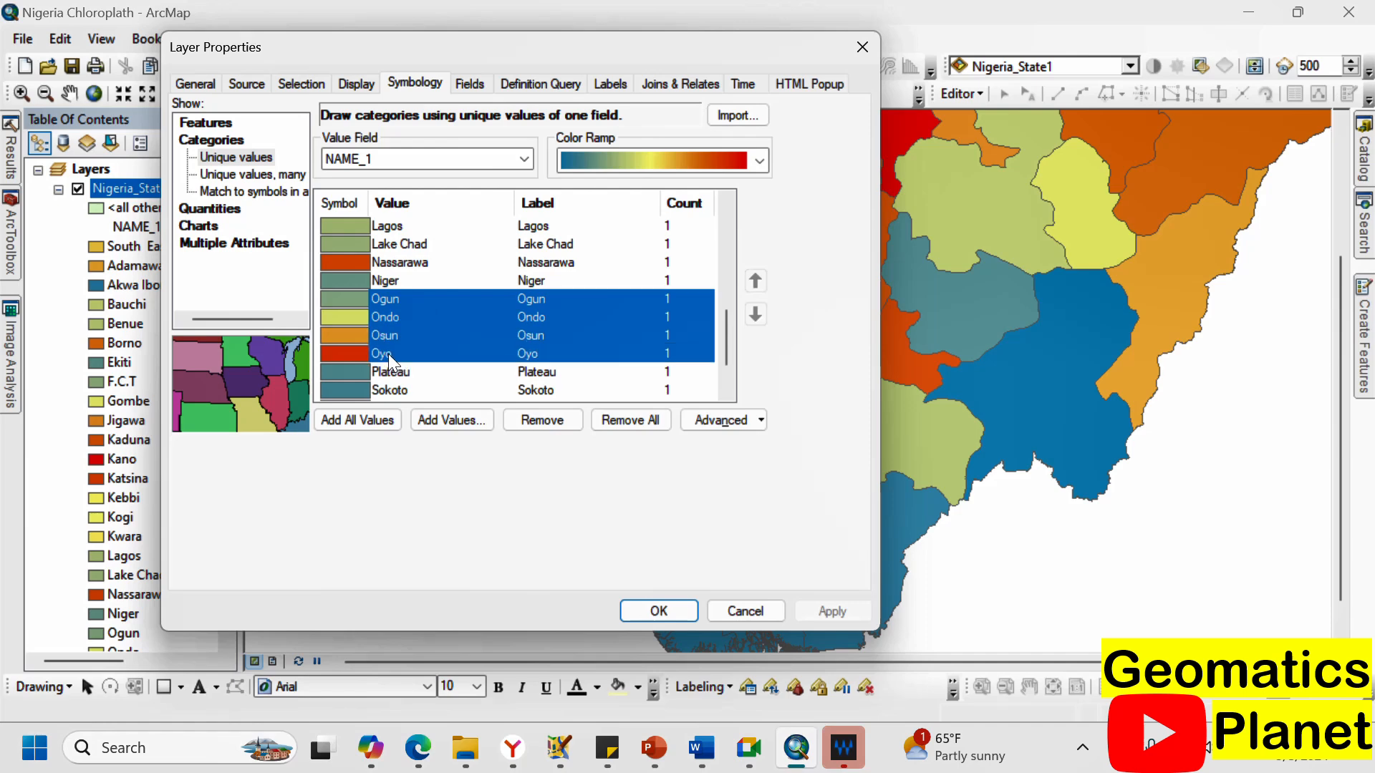
pyautogui.keyDown('ctrl'); pyautogui.click(394, 225); pyautogui.keyUp('ctrl')
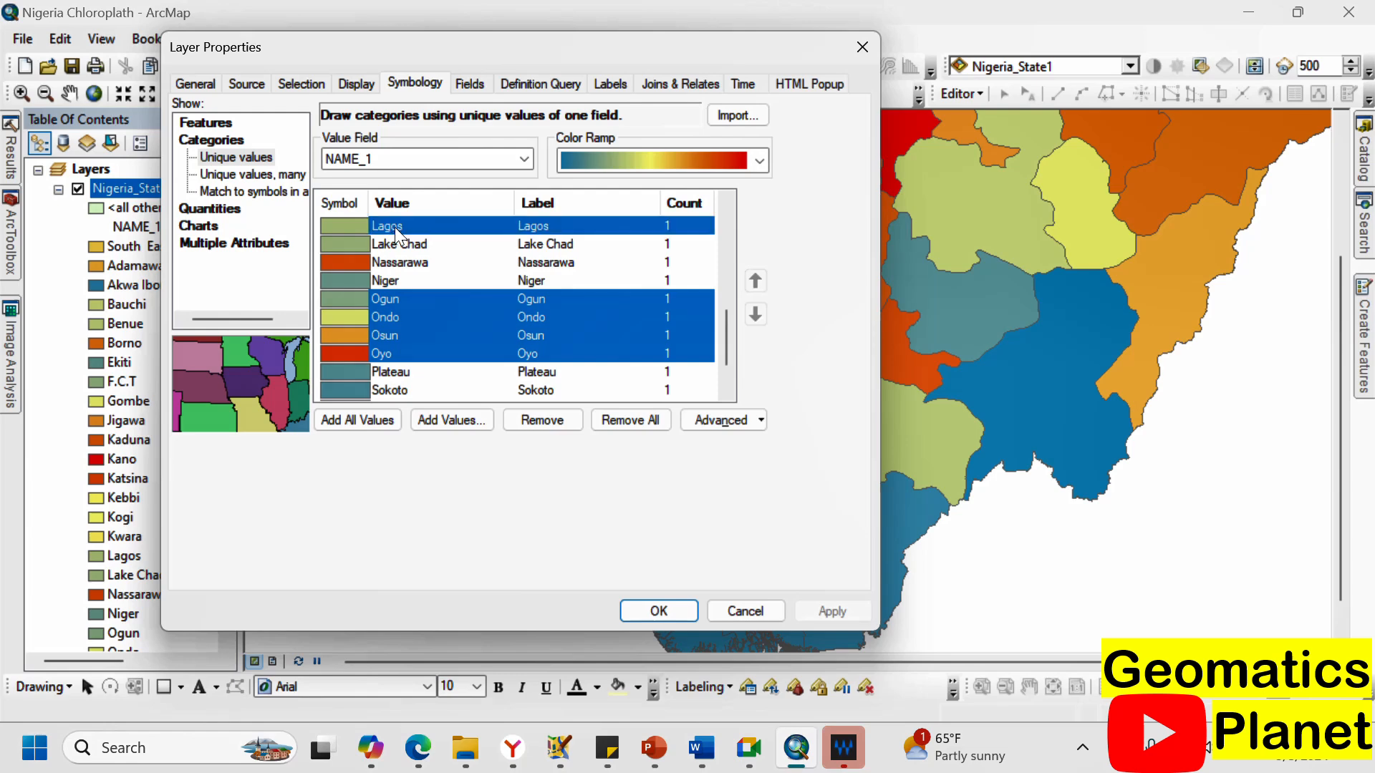
pyautogui.scroll(2, 422, 294)
pyautogui.scroll(2, 422, 290)
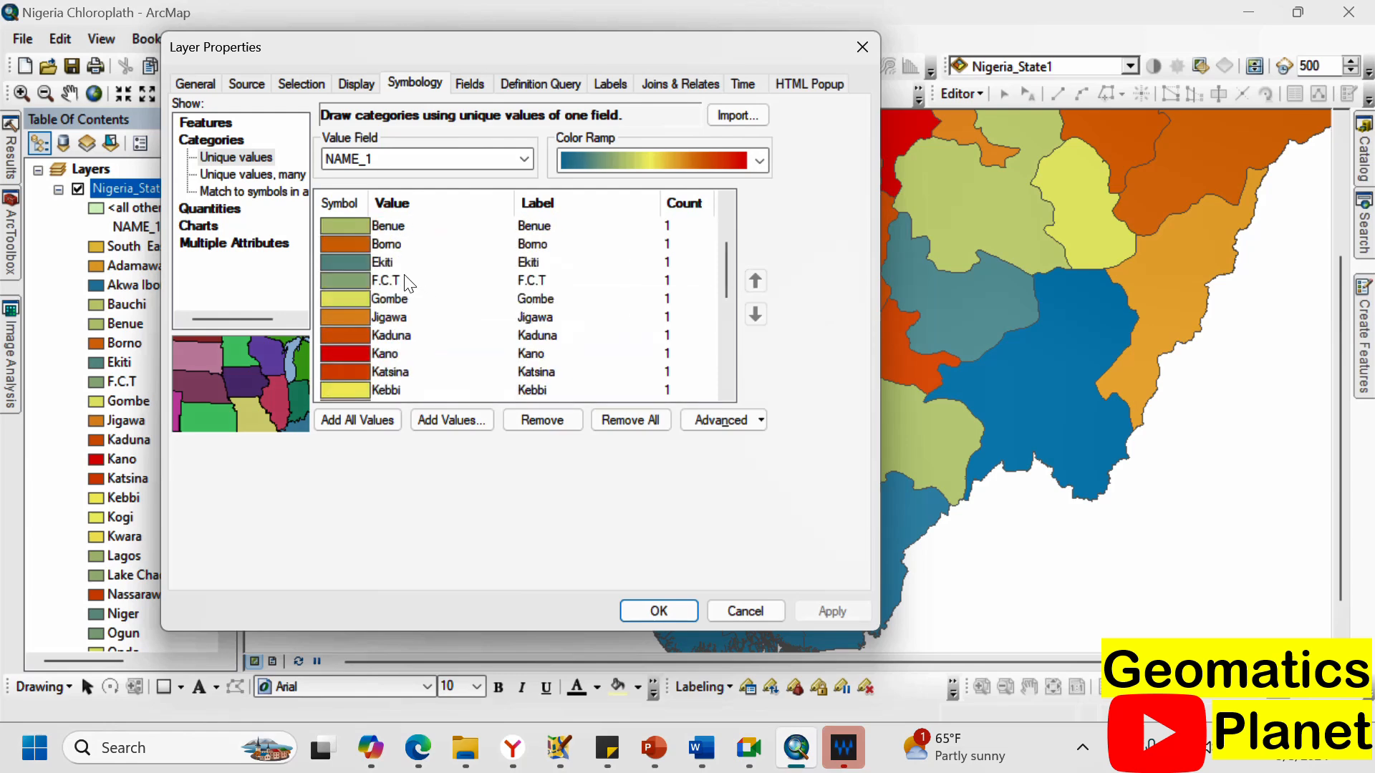
pyautogui.keyDown('ctrl'); pyautogui.click(402, 261); pyautogui.keyUp('ctrl')
pyautogui.rightClick(412, 259)
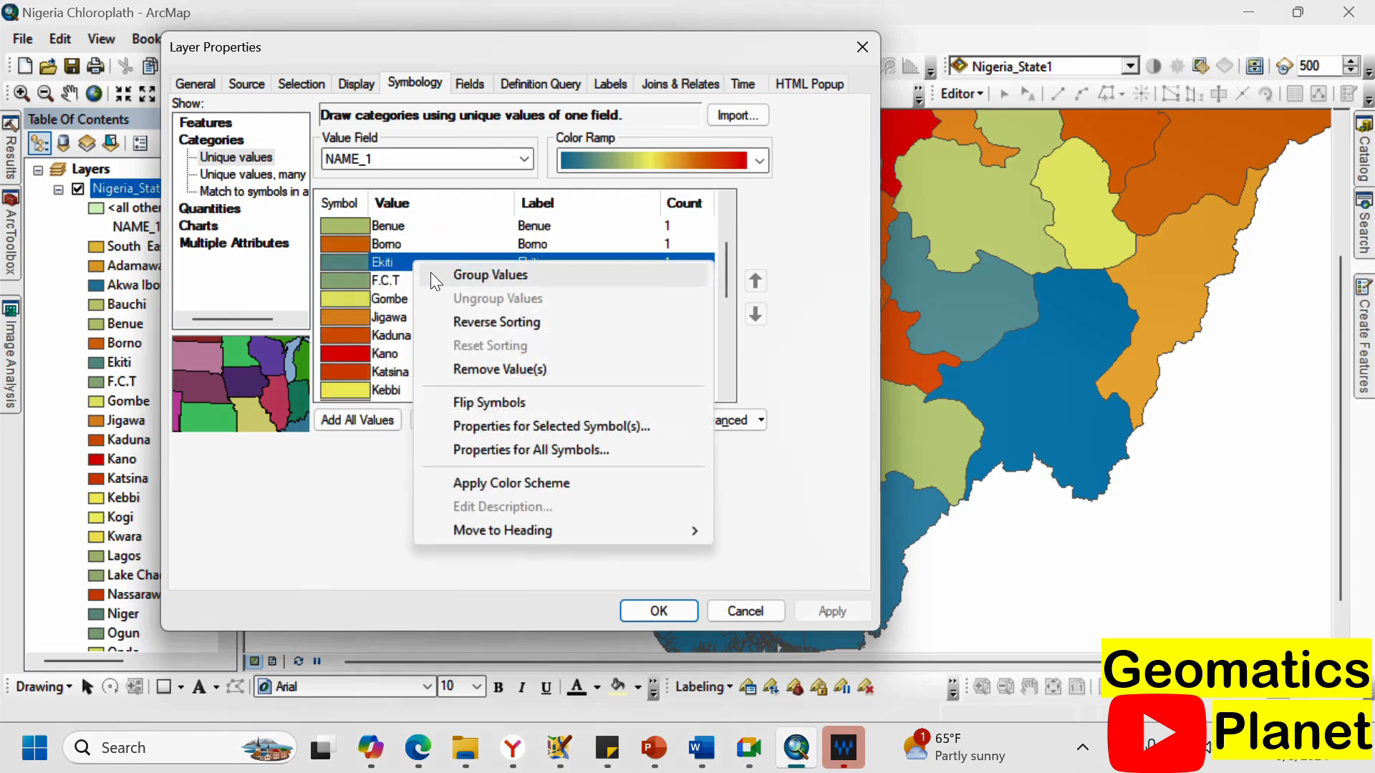
pyautogui.click(470, 277)
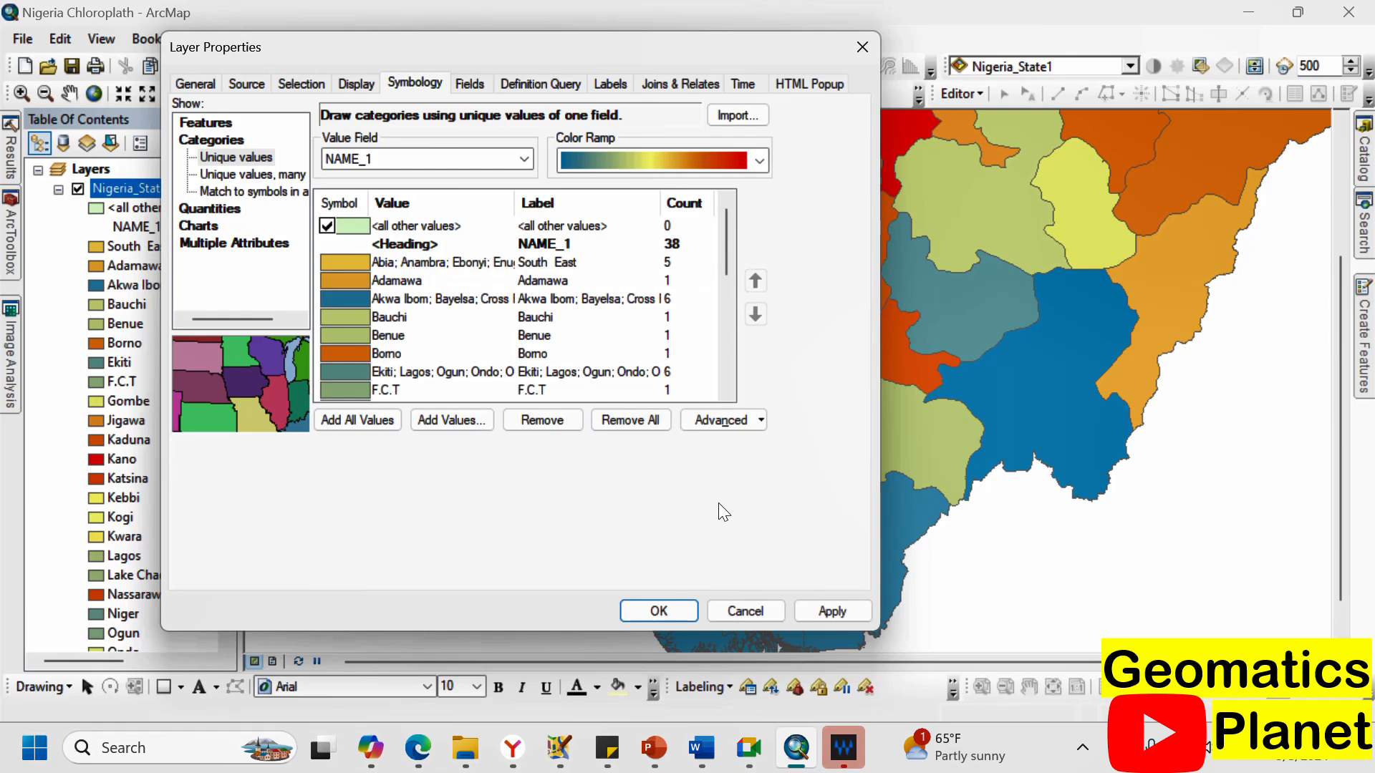
pyautogui.click(822, 609)
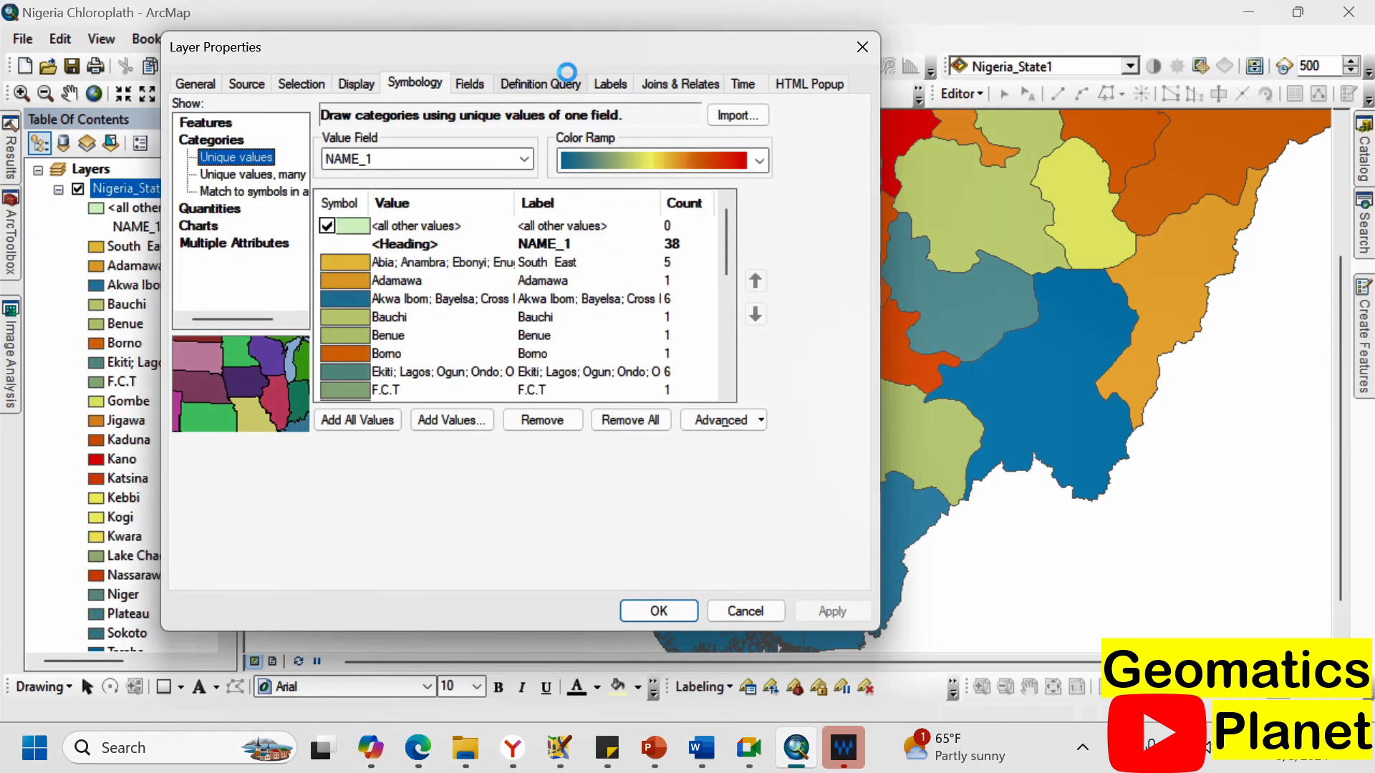
pyautogui.moveTo(561, 41); pyautogui.dragTo(1083, 44)
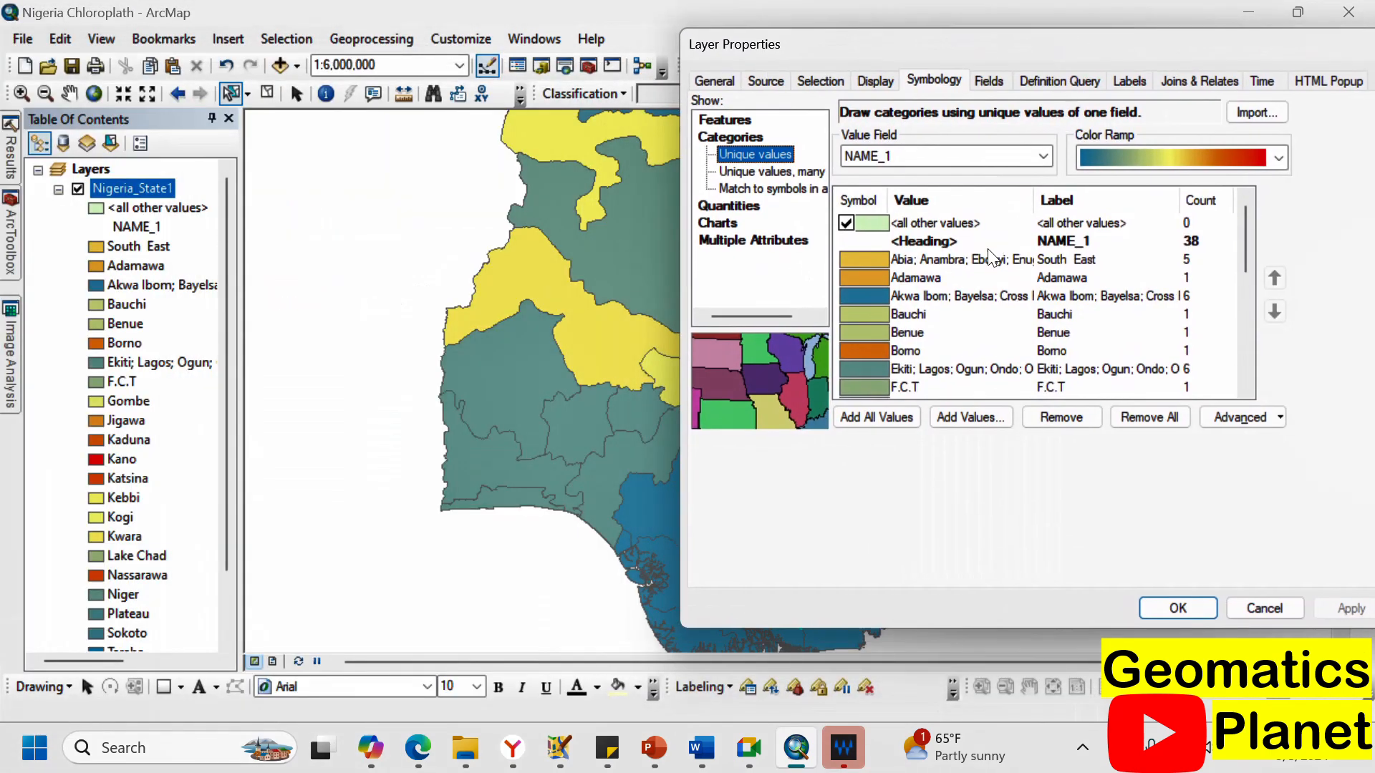
# Add the Kwara value to the grouped class containing Ekiti, Lagos, Ogun and Ondo, apply it and check the map.
pyautogui.click(938, 370)
pyautogui.scroll(-4, 927, 344)
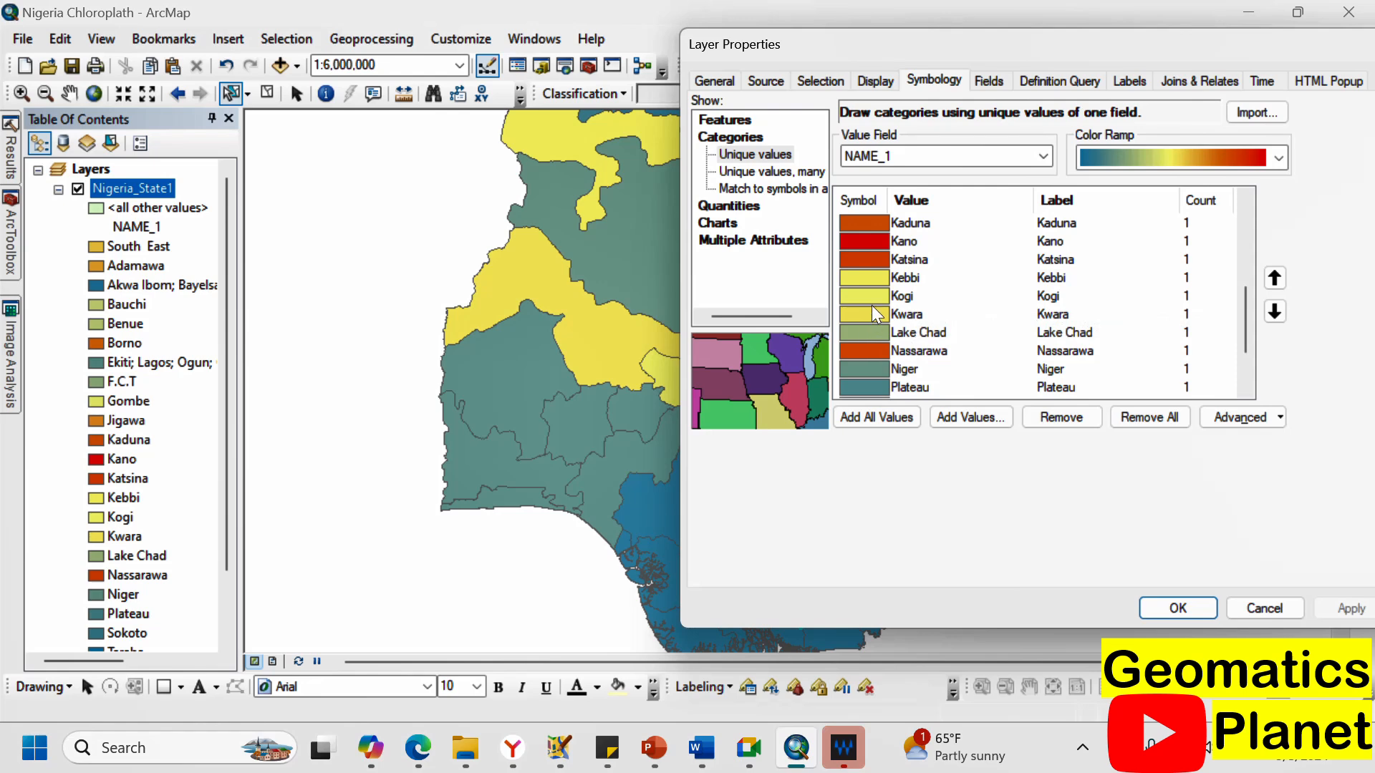
pyautogui.click(923, 314)
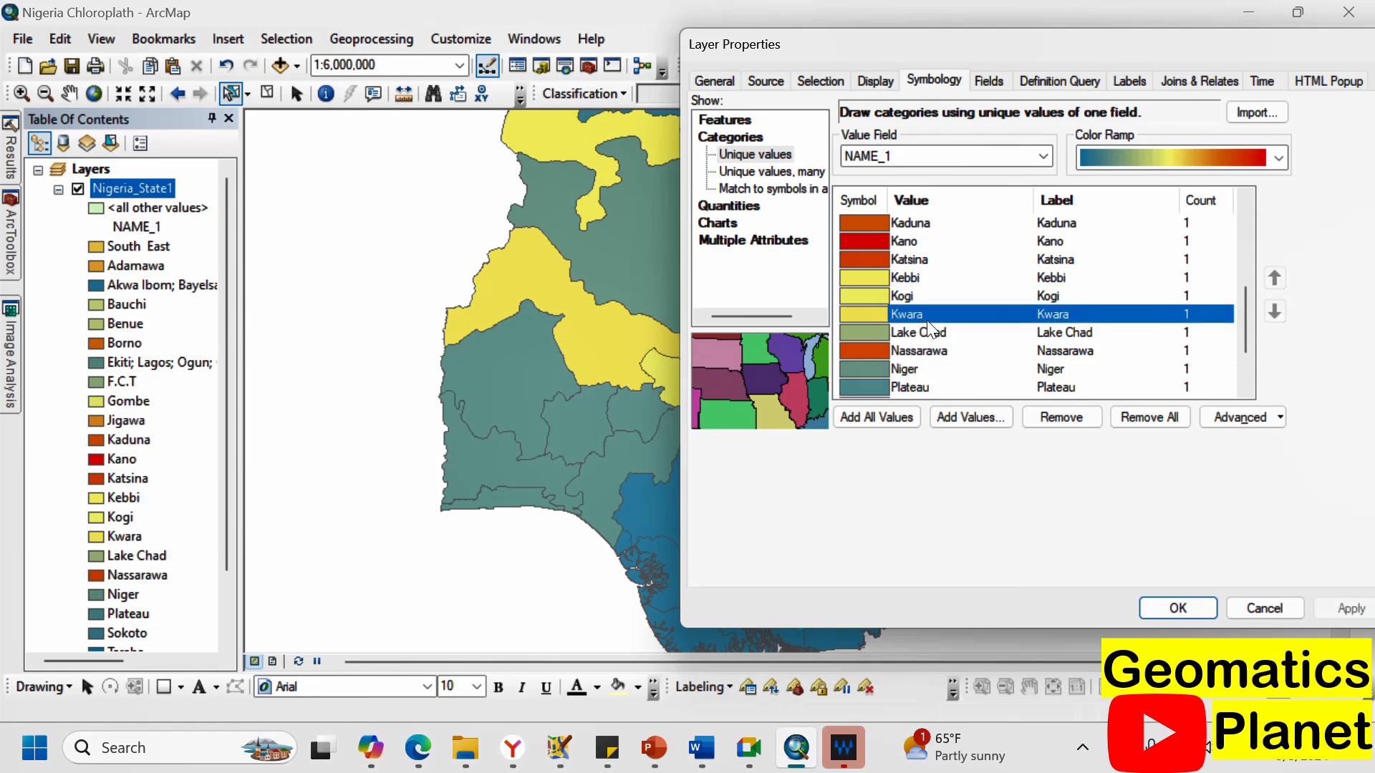
pyautogui.rightClick(940, 312)
pyautogui.click(957, 323)
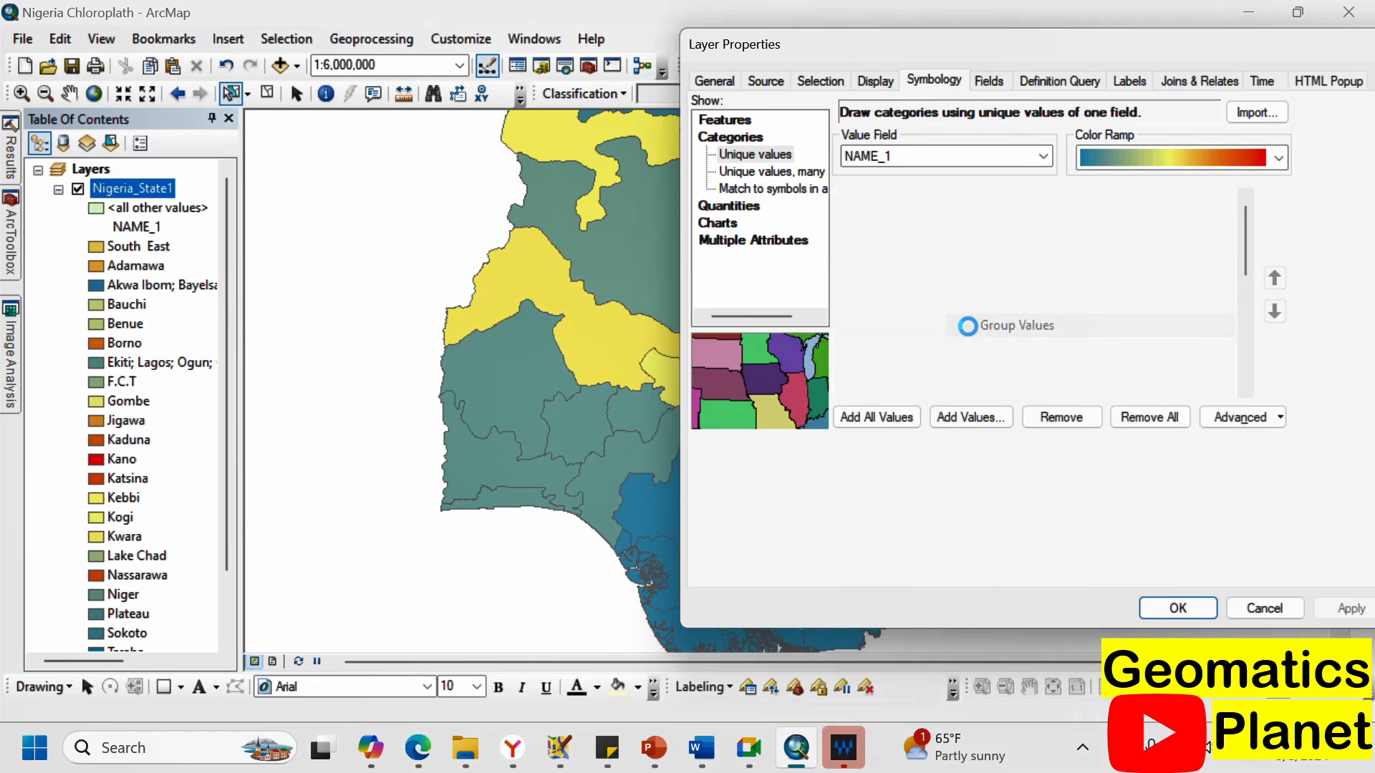
pyautogui.click(1350, 608)
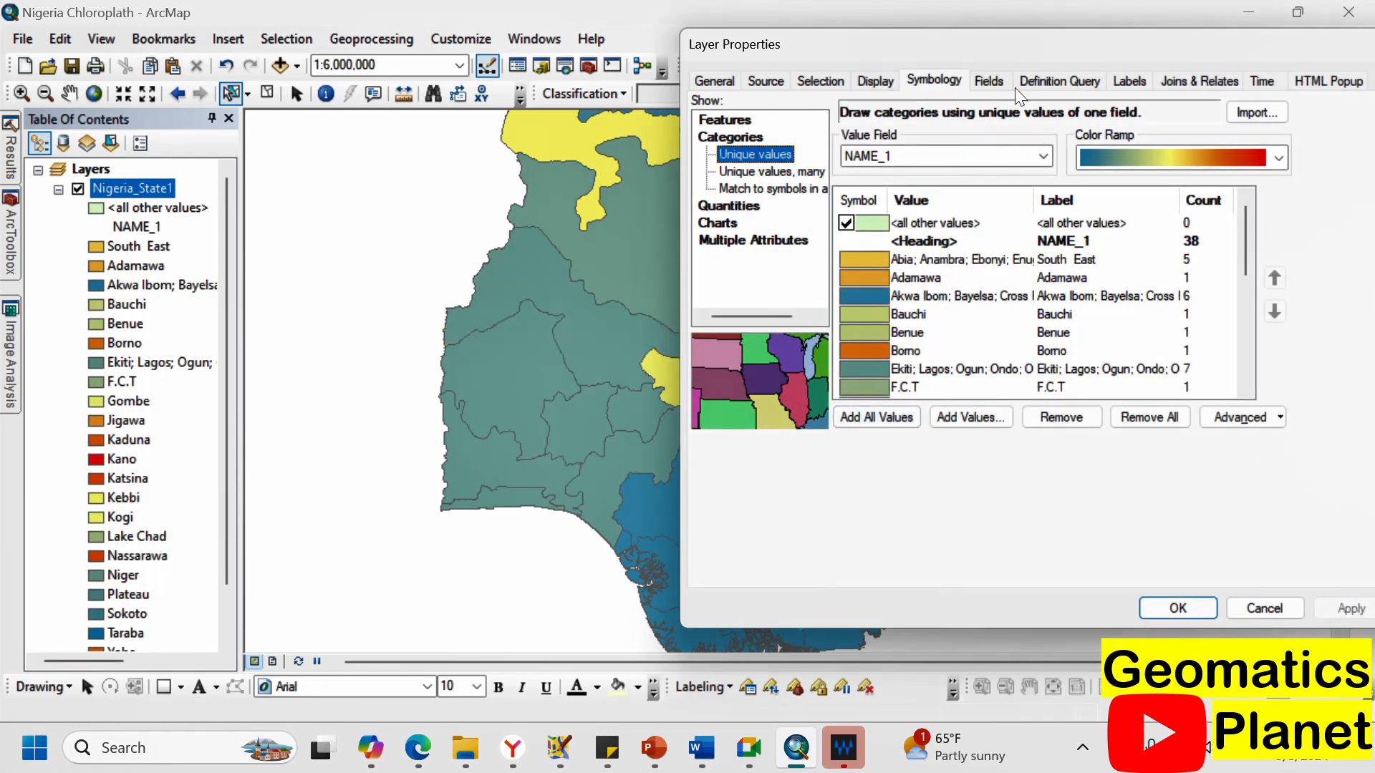
pyautogui.moveTo(1039, 33); pyautogui.dragTo(211, 72)
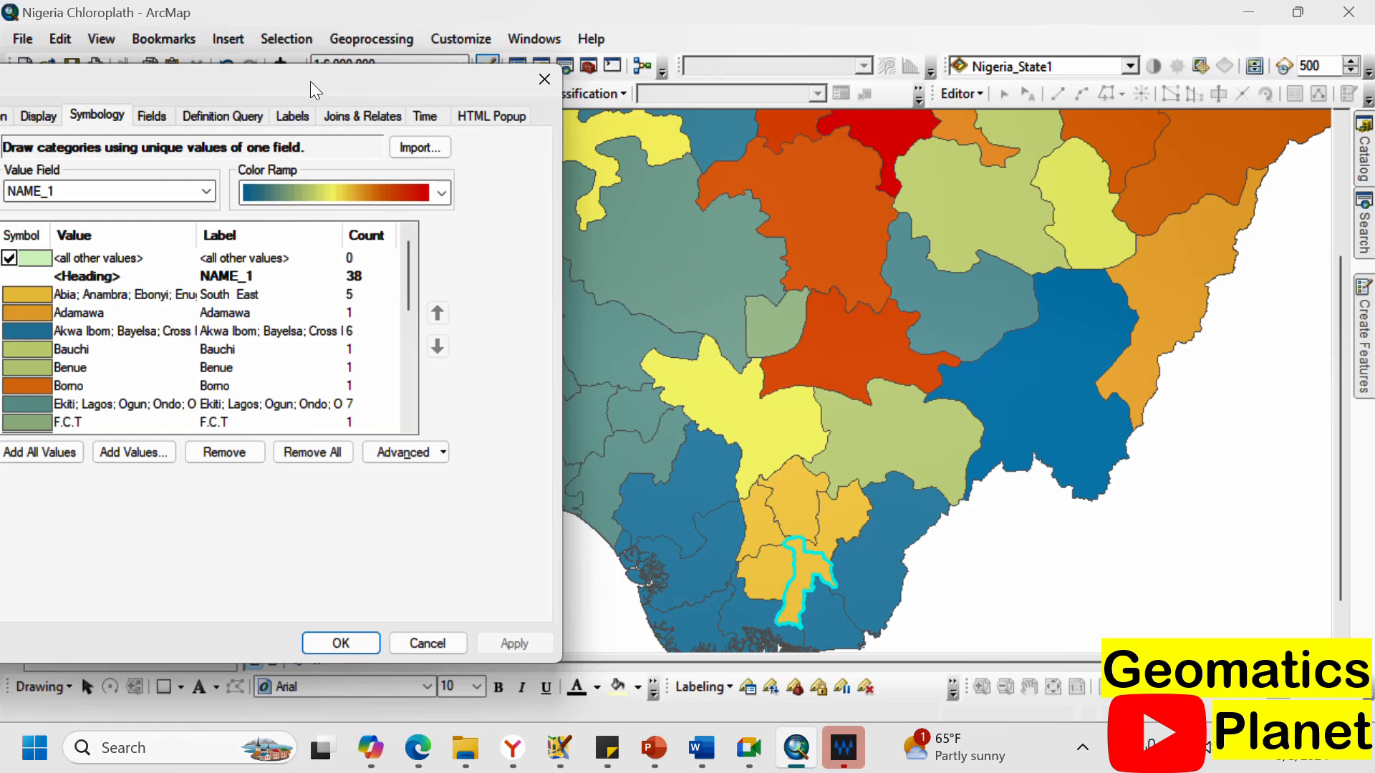
pyautogui.moveTo(311, 81); pyautogui.dragTo(974, 16)
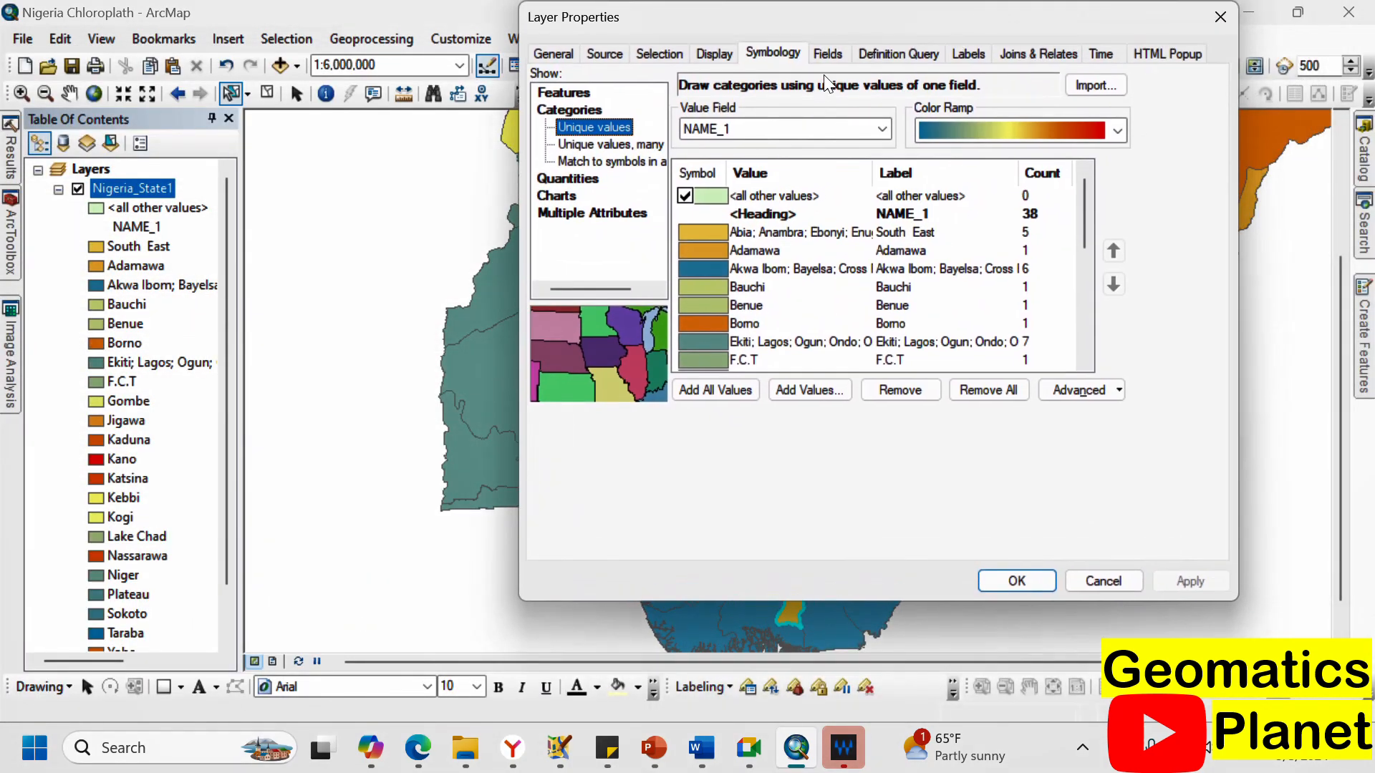
# Ungroup the symbol class containing Ekiti, Lagos, Ogun and Ondo, apply the change, review the value list and close the layer properties.
pyautogui.moveTo(828, 24); pyautogui.dragTo(664, 33)
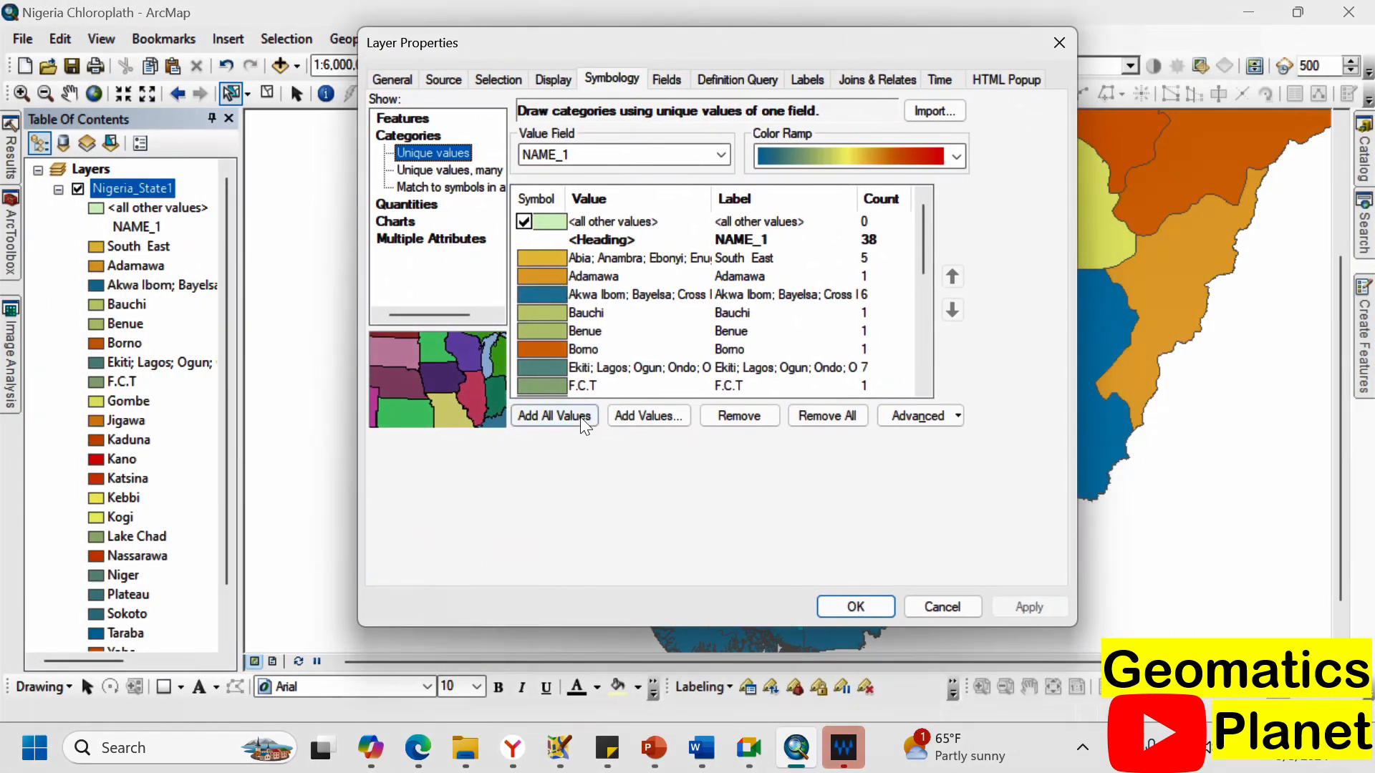
pyautogui.click(646, 371)
pyautogui.rightClick(645, 369)
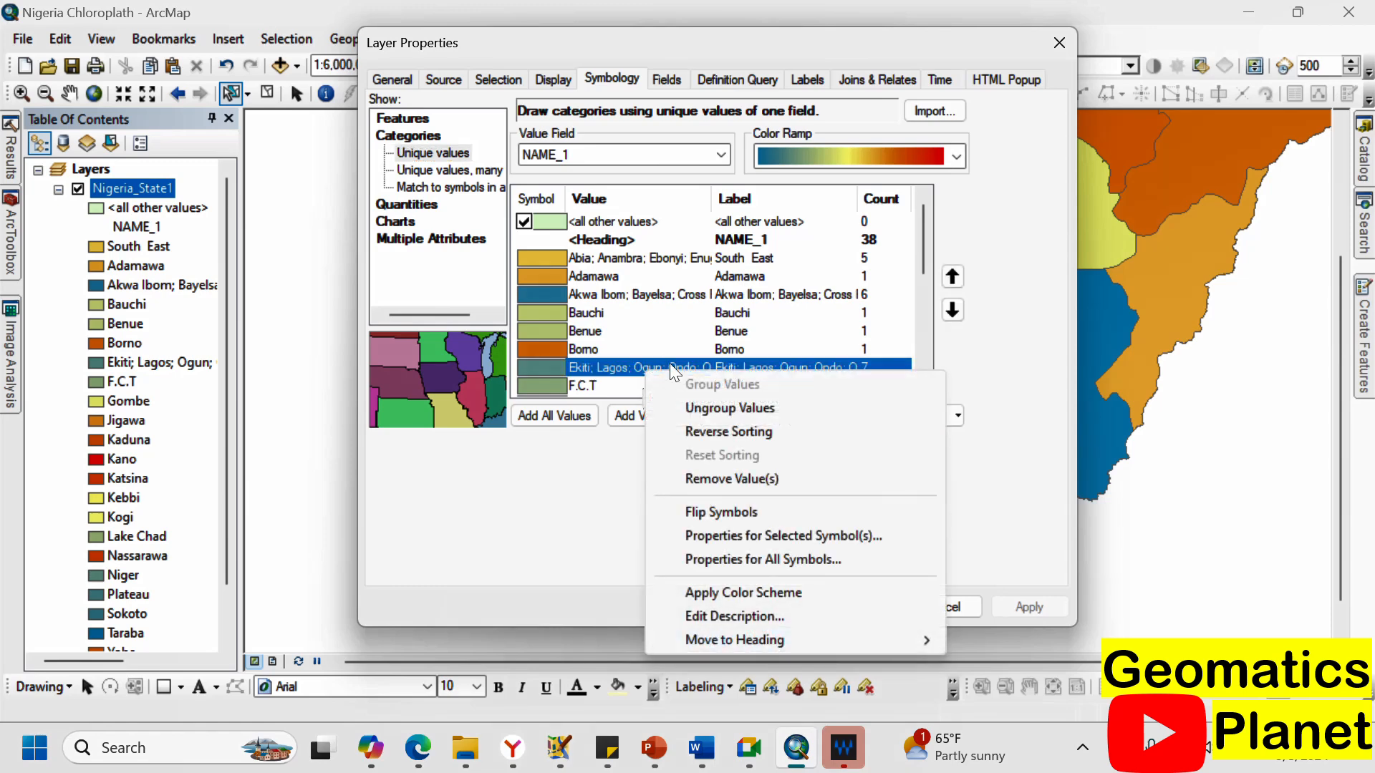
pyautogui.click(718, 412)
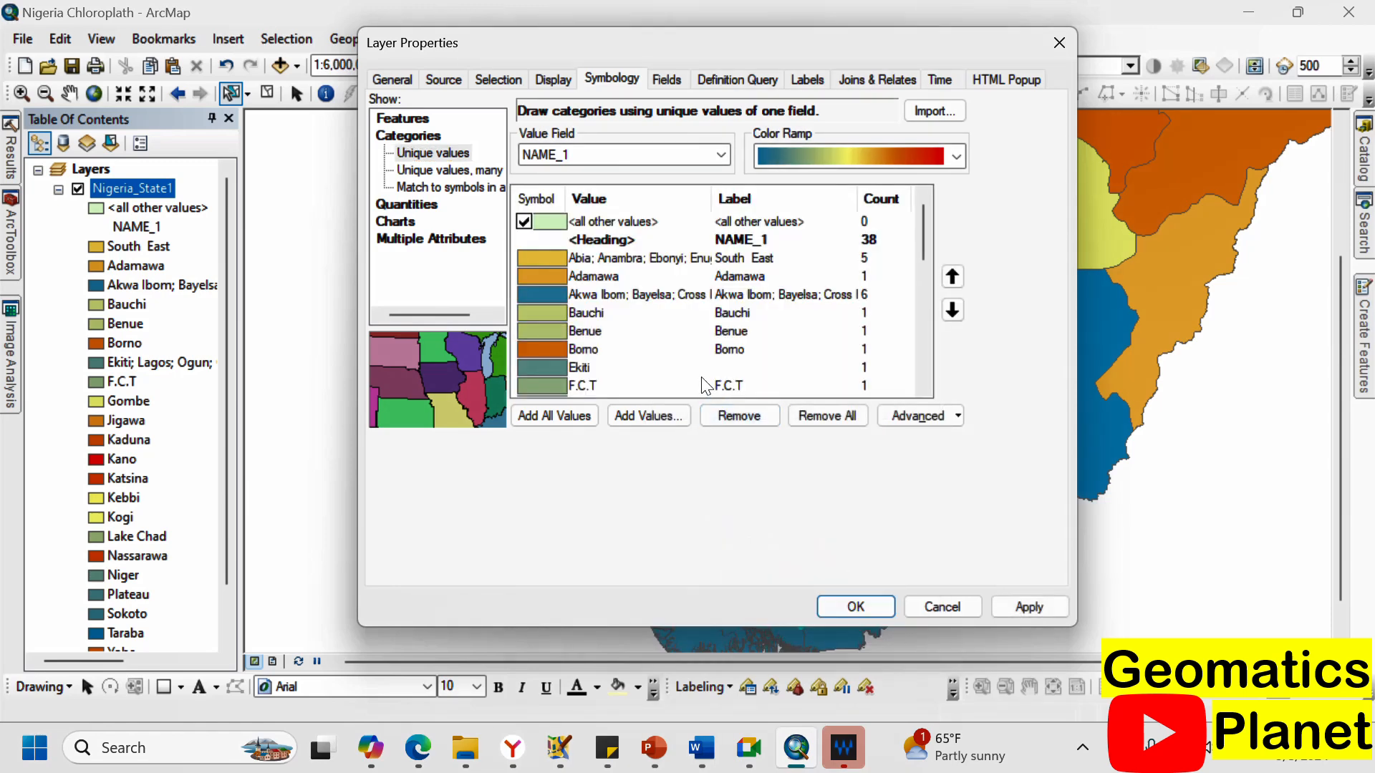
pyautogui.click(1029, 606)
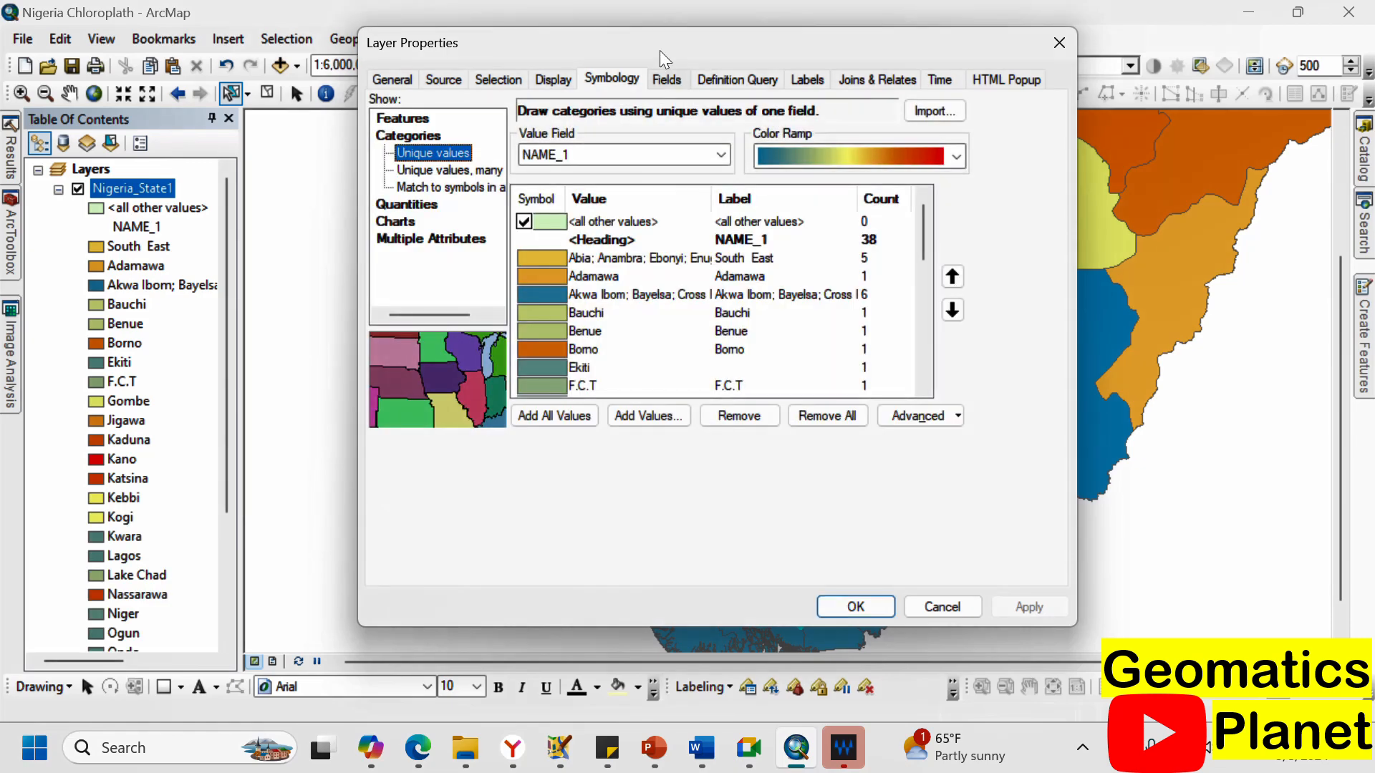
pyautogui.moveTo(659, 50); pyautogui.dragTo(586, 115)
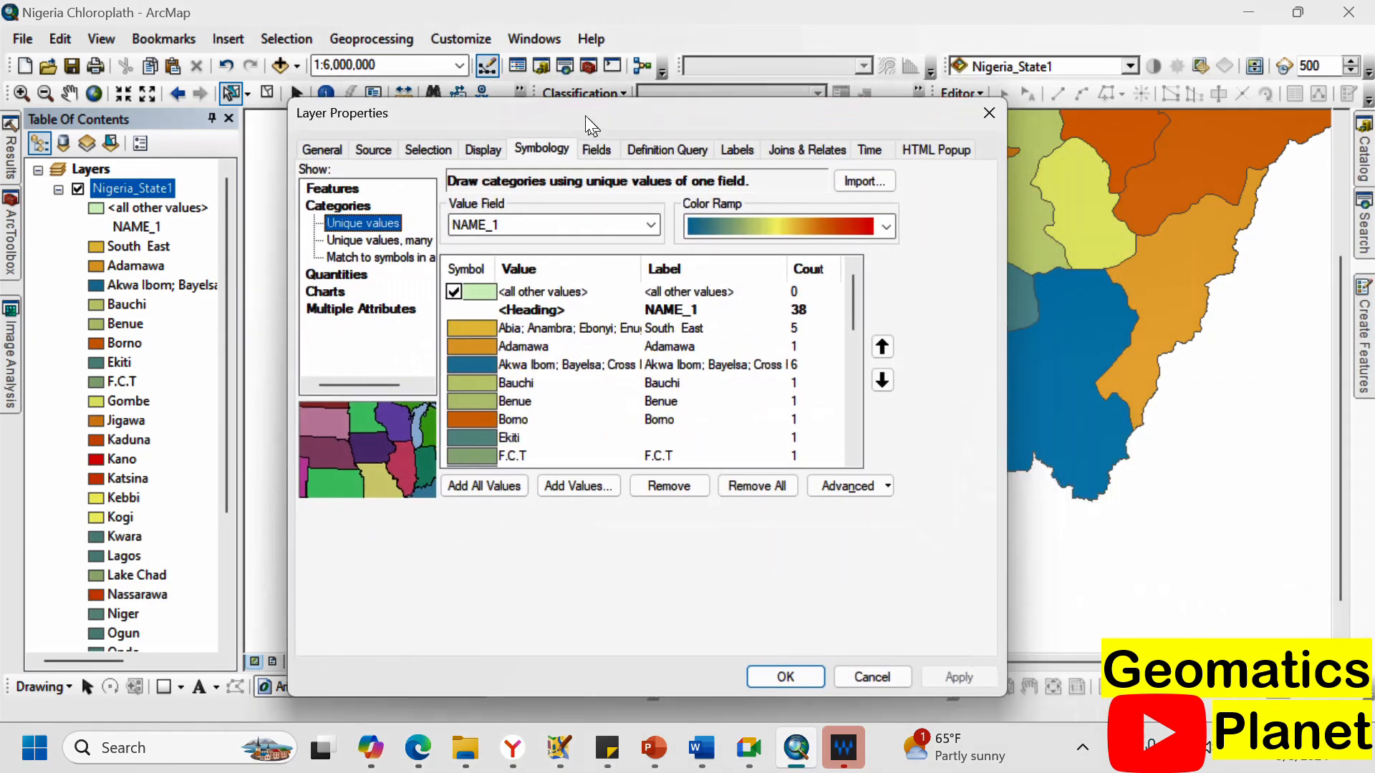
pyautogui.scroll(-4, 580, 349)
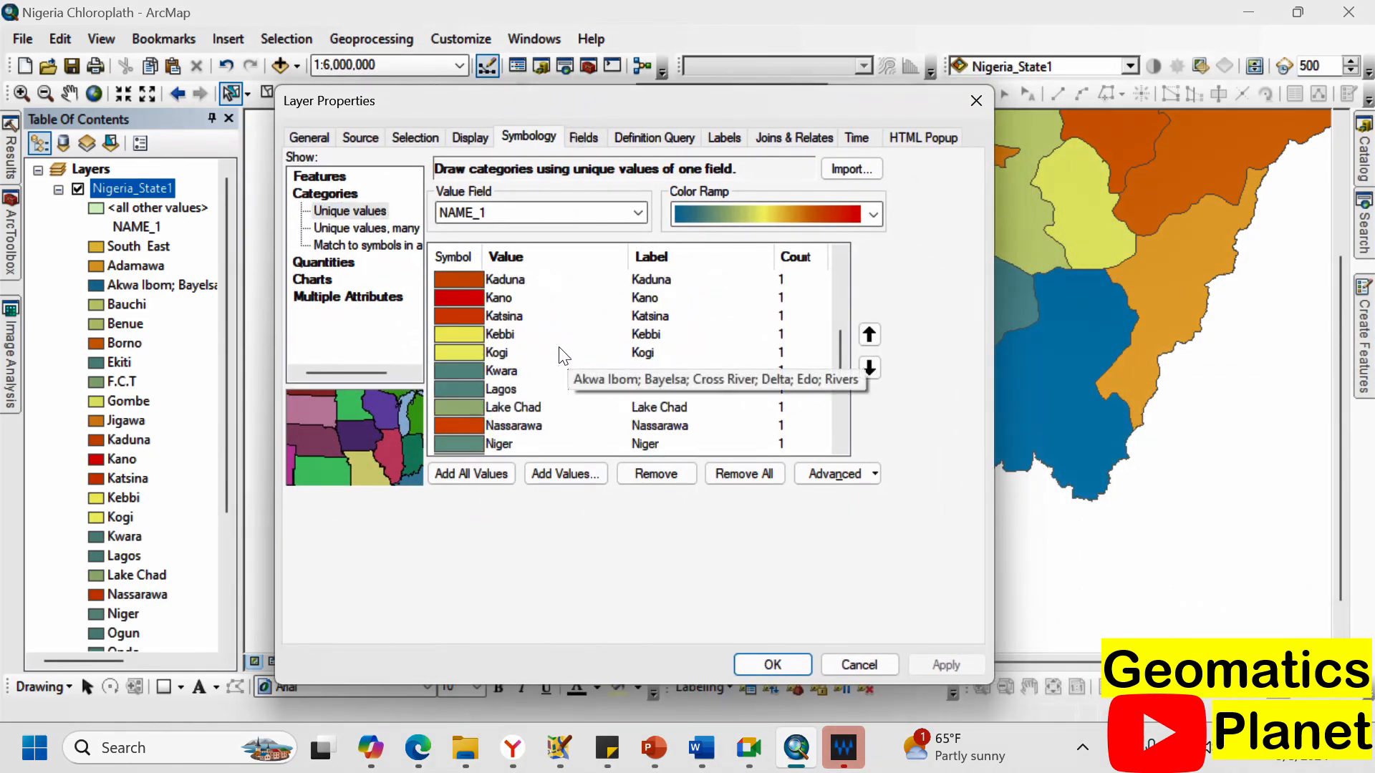
pyautogui.scroll(5, 567, 344)
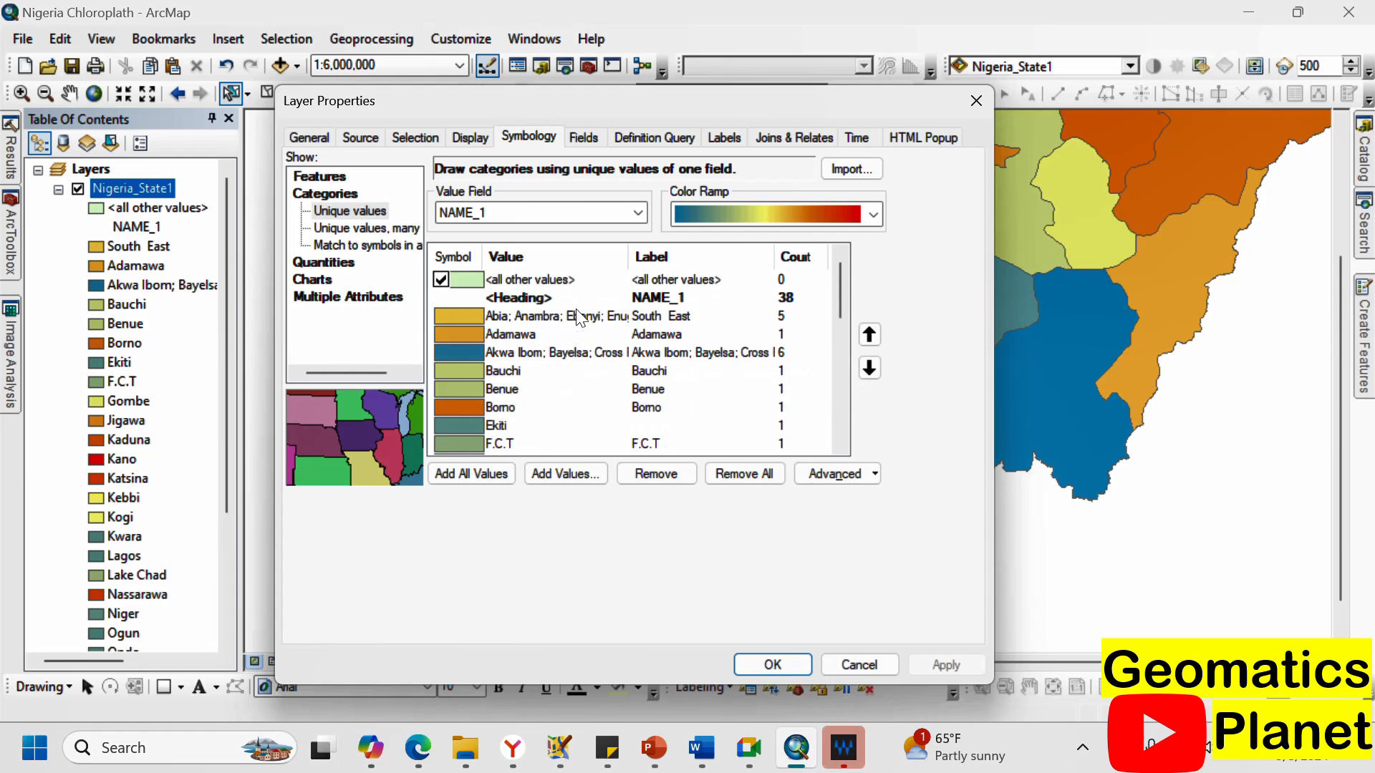
pyautogui.rightClick(575, 315)
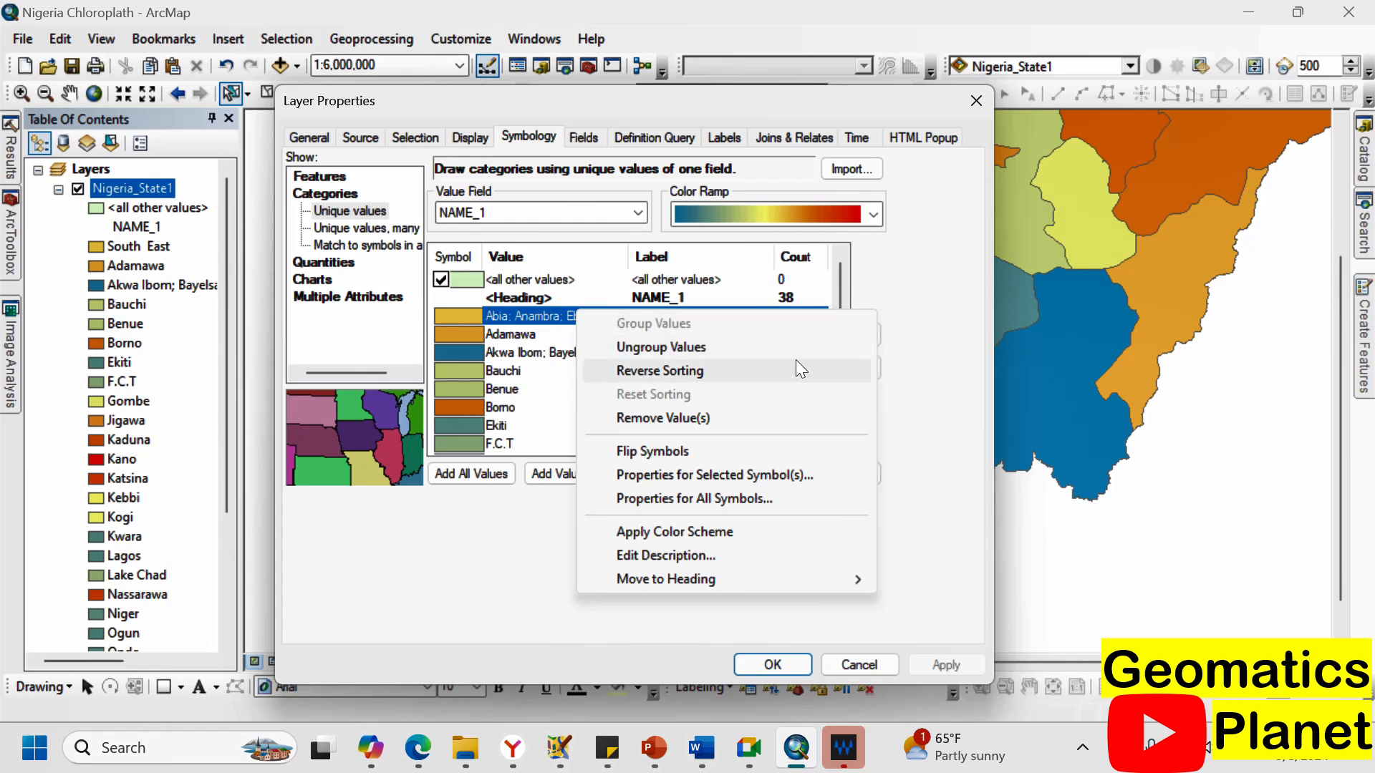
pyautogui.click(752, 666)
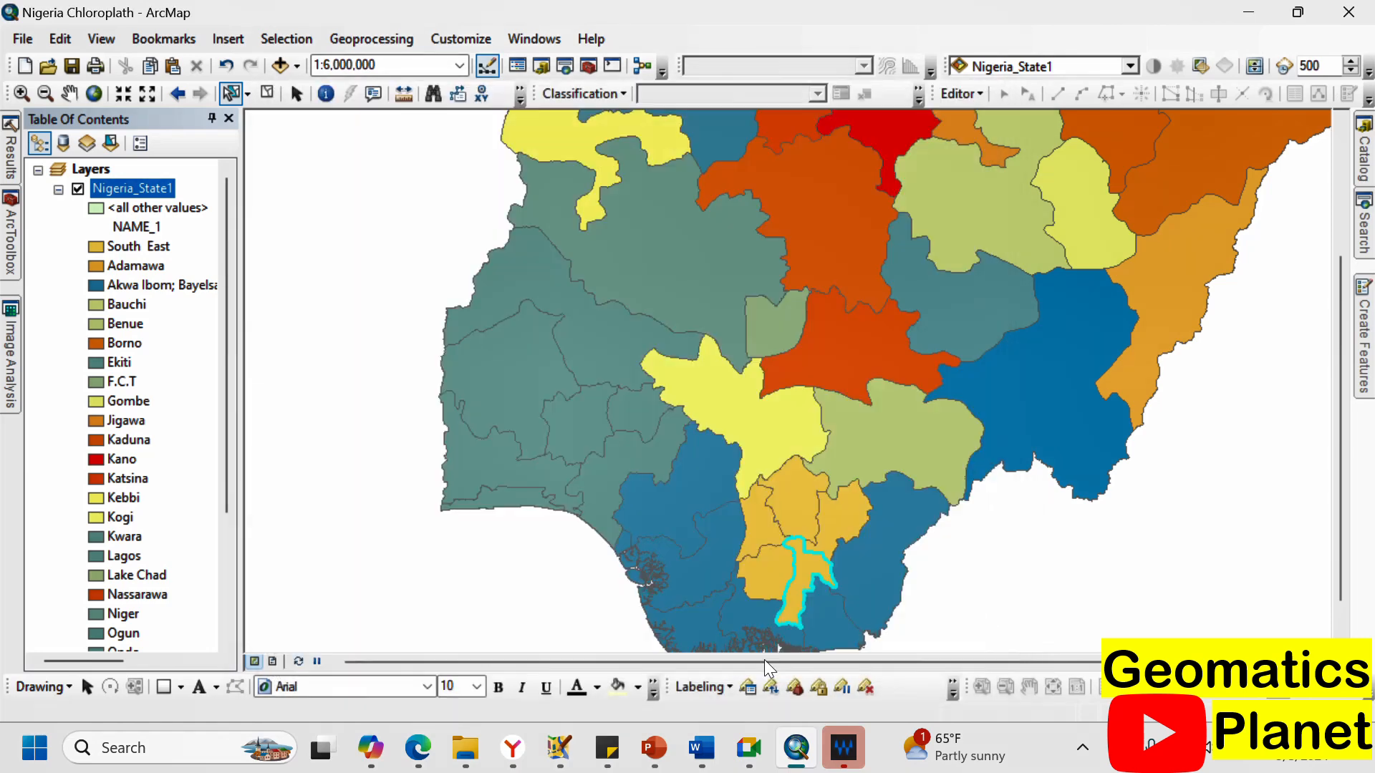
# Switch to layout view and examine the map legend's class entries, including South East and the grouped Akwa Ibom class.
pyautogui.click(275, 660)
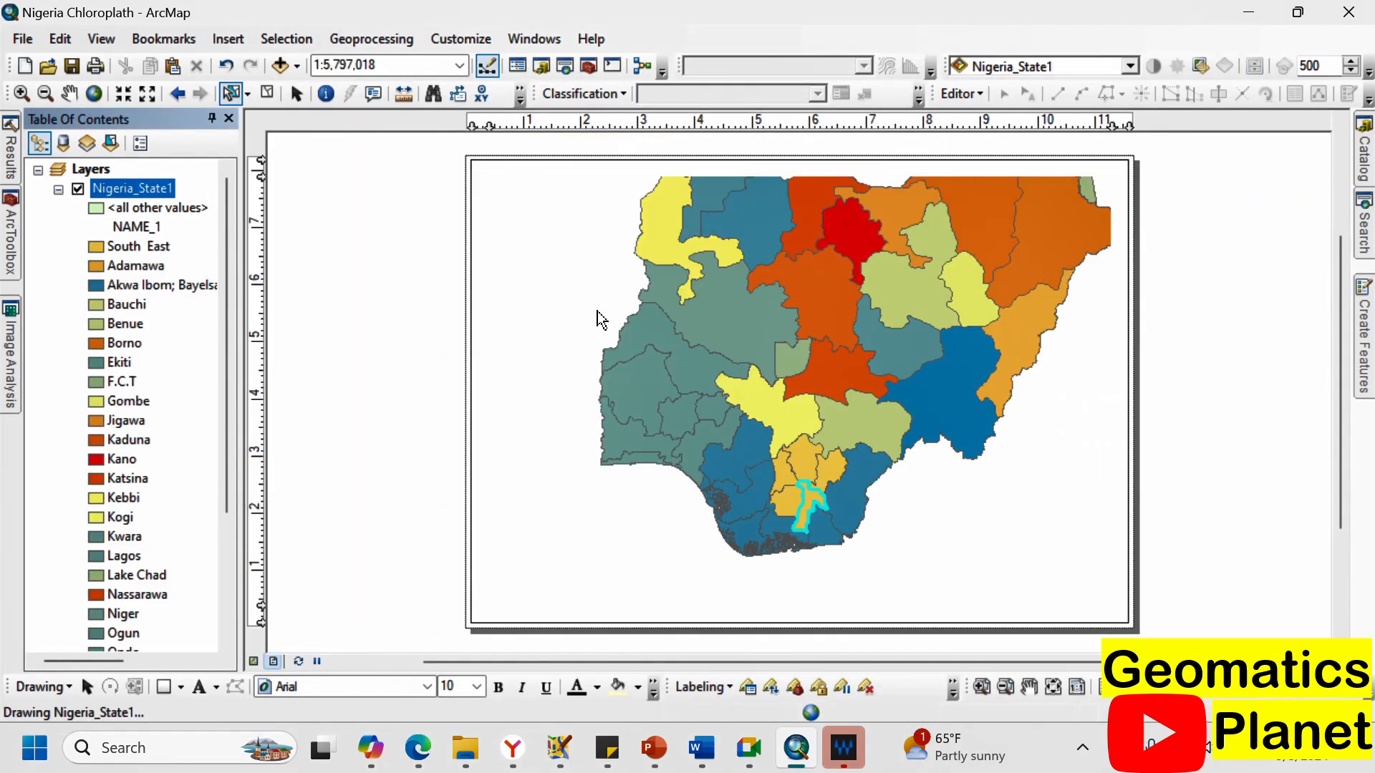
pyautogui.click(1082, 160)
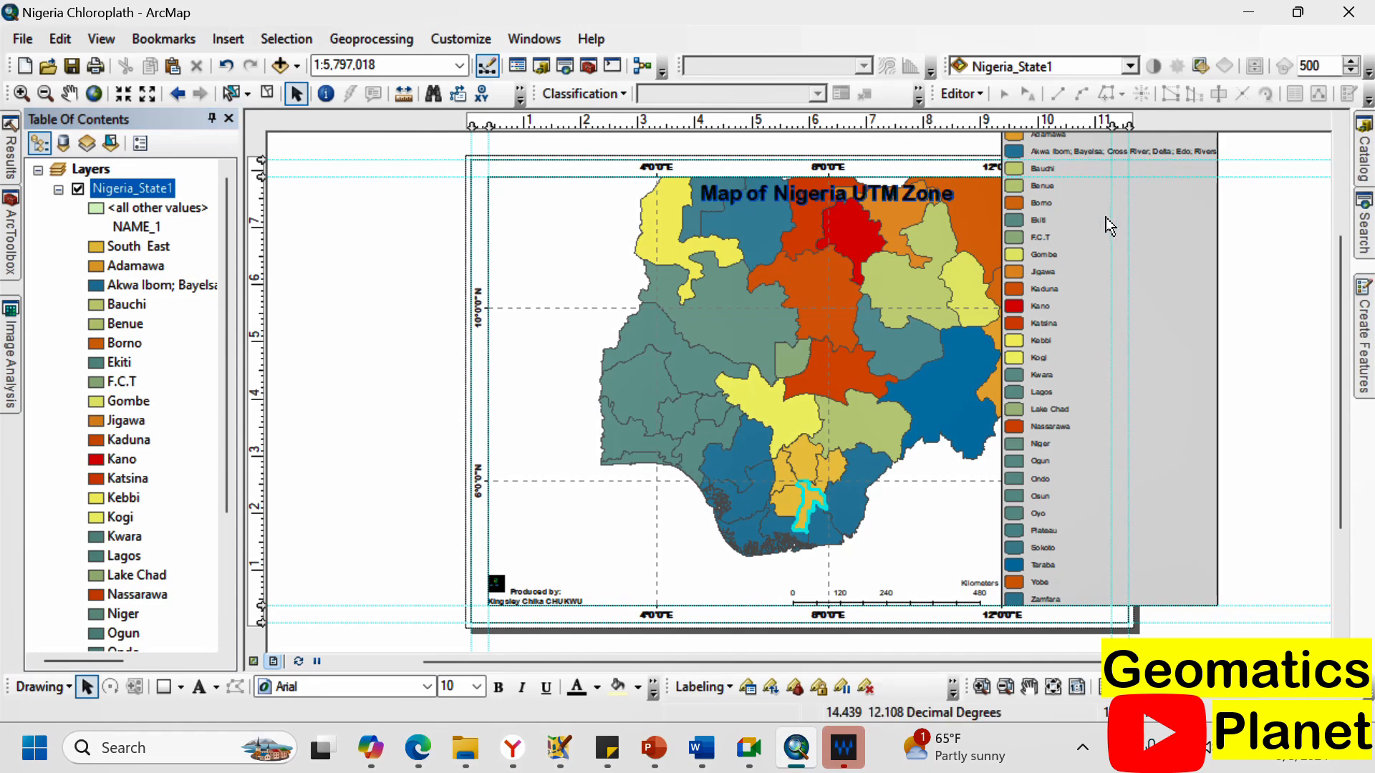
pyautogui.scroll(-3, 1015, 410)
pyautogui.scroll(5, 1078, 287)
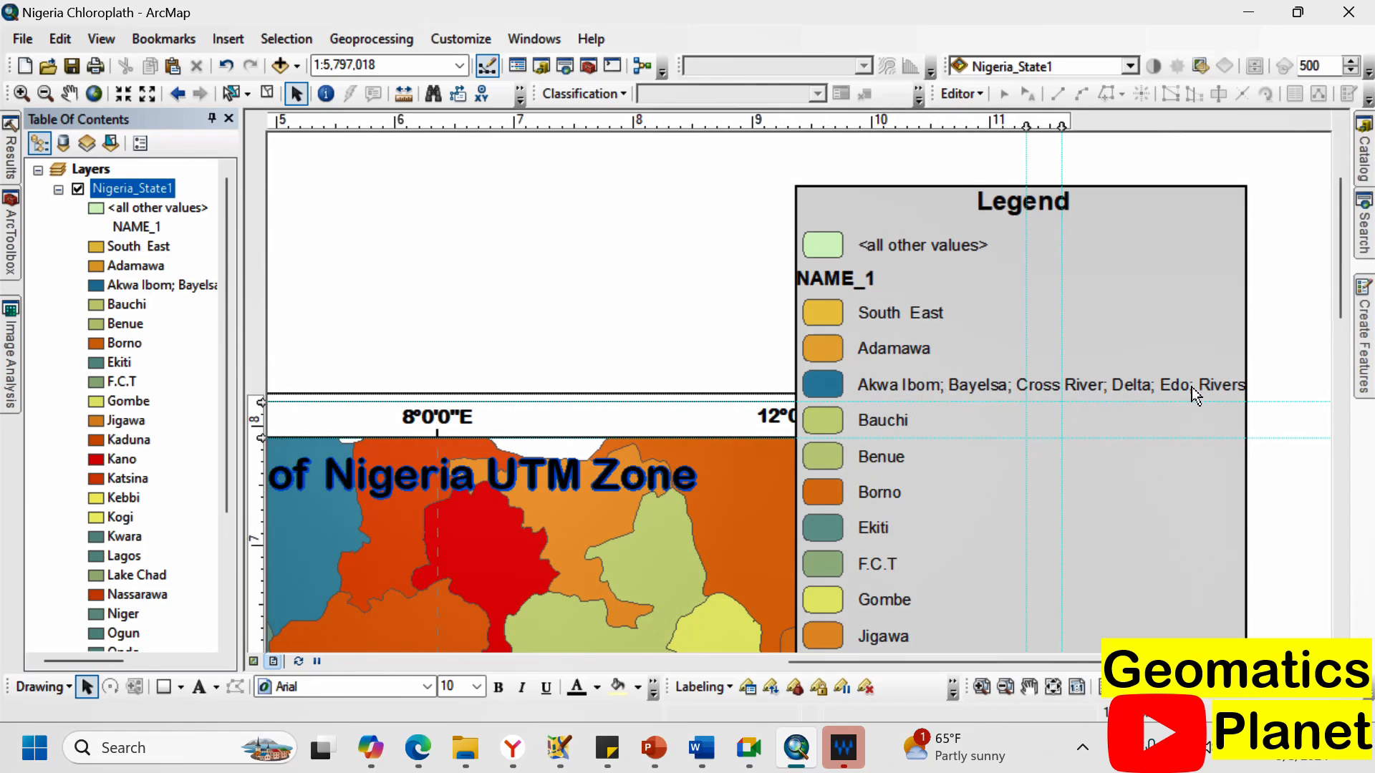
pyautogui.scroll(-3, 1016, 270)
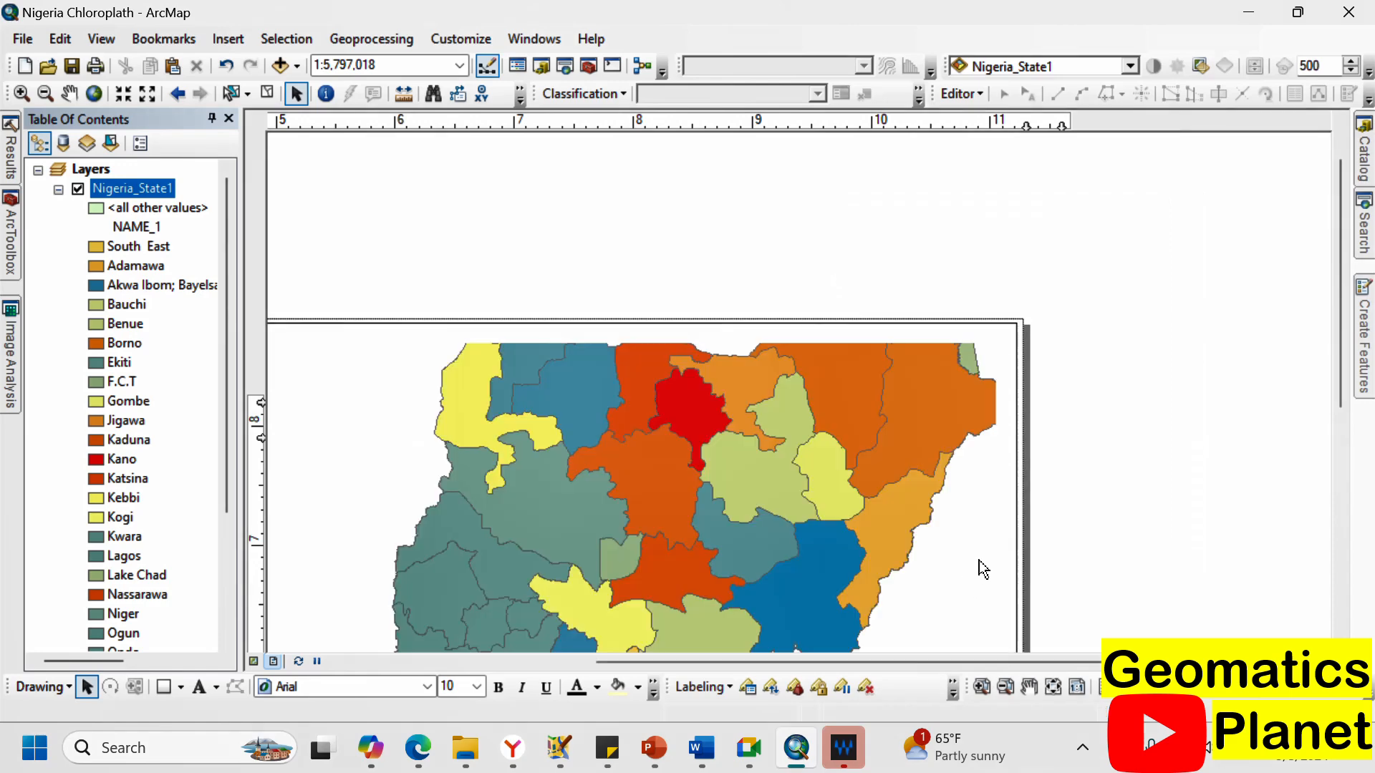
pyautogui.scroll(-1, 944, 256)
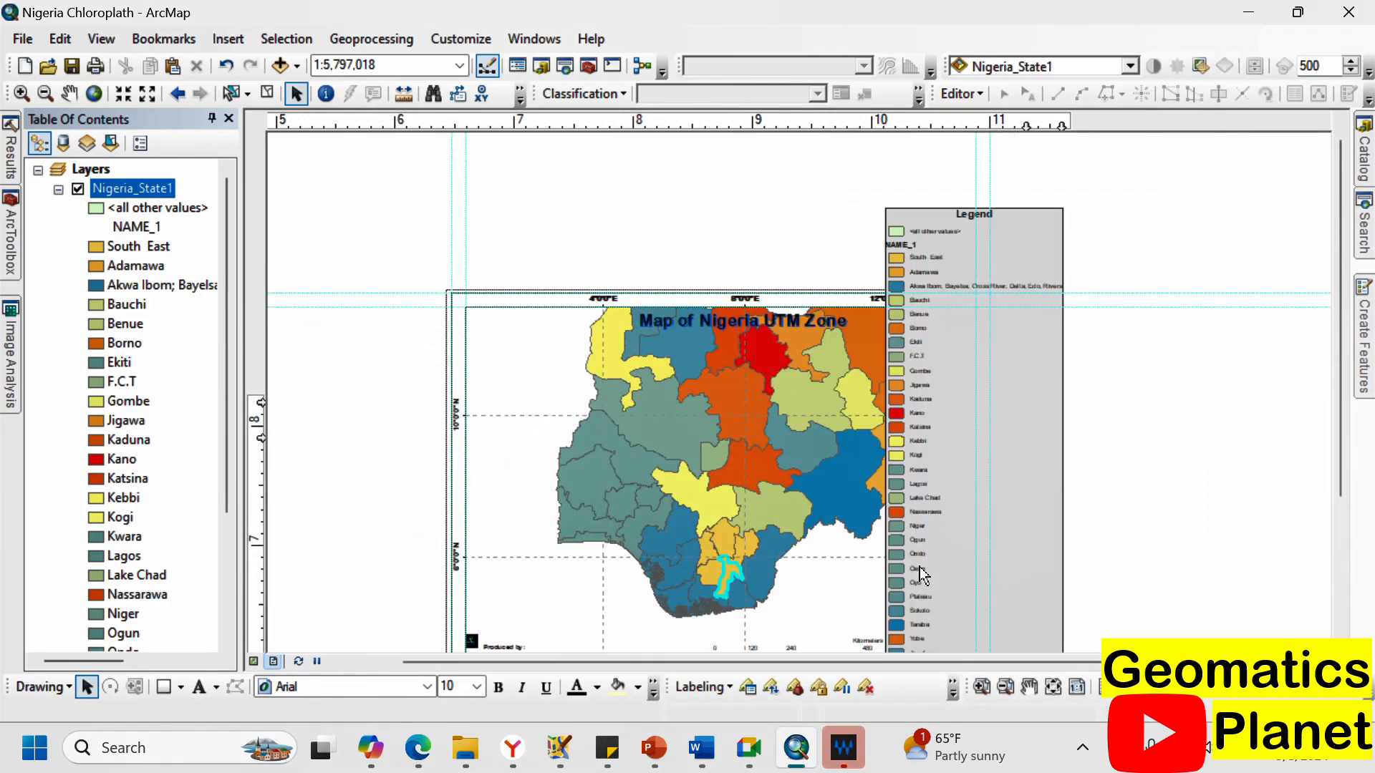
pyautogui.scroll(-1, 914, 487)
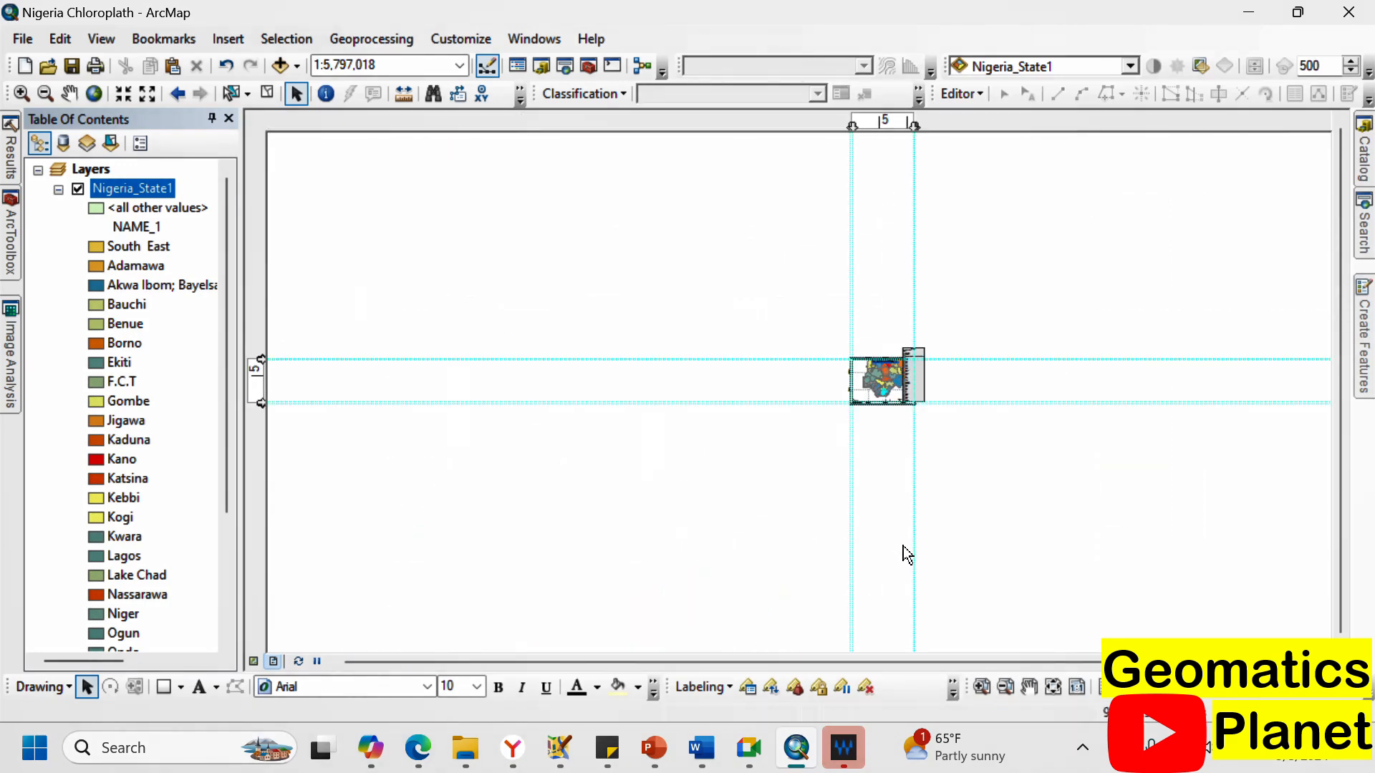
pyautogui.scroll(2, 923, 409)
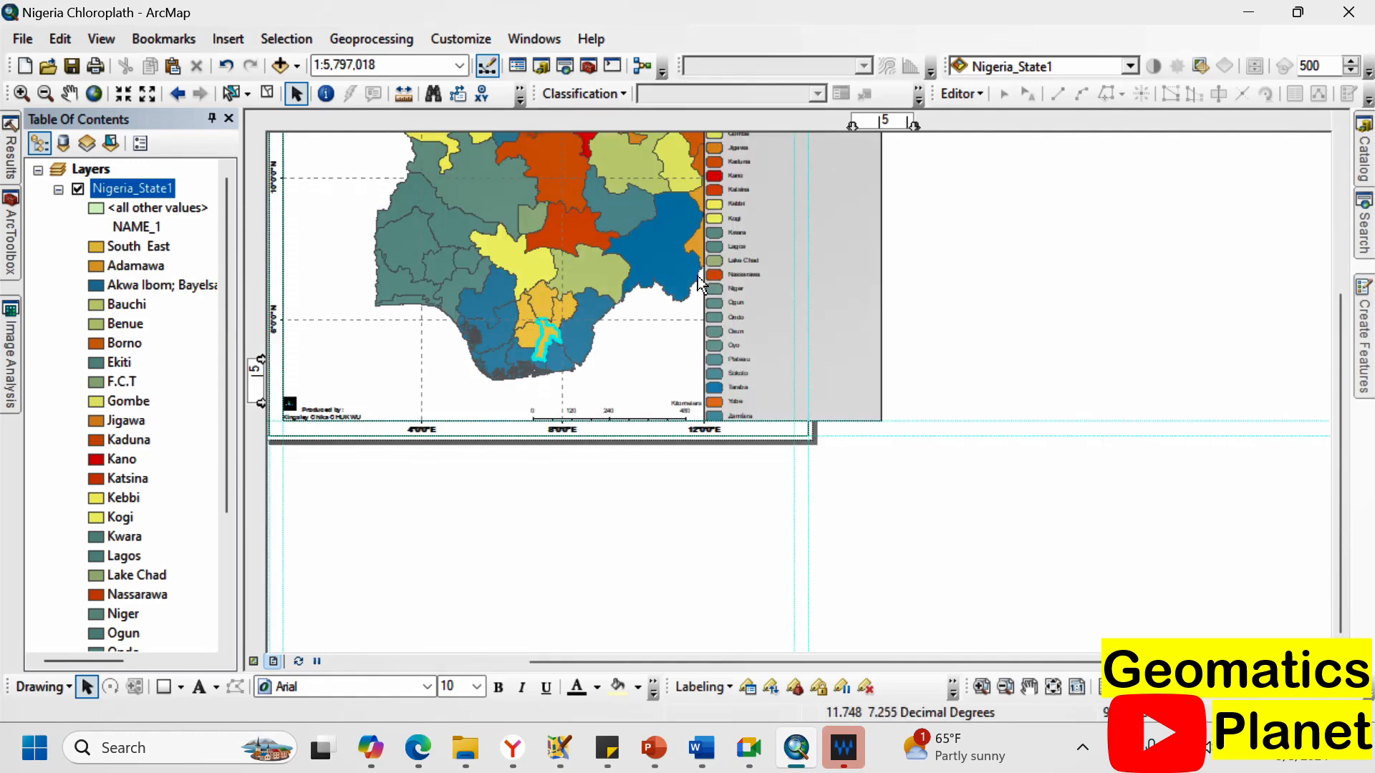
pyautogui.scroll(1, 685, 253)
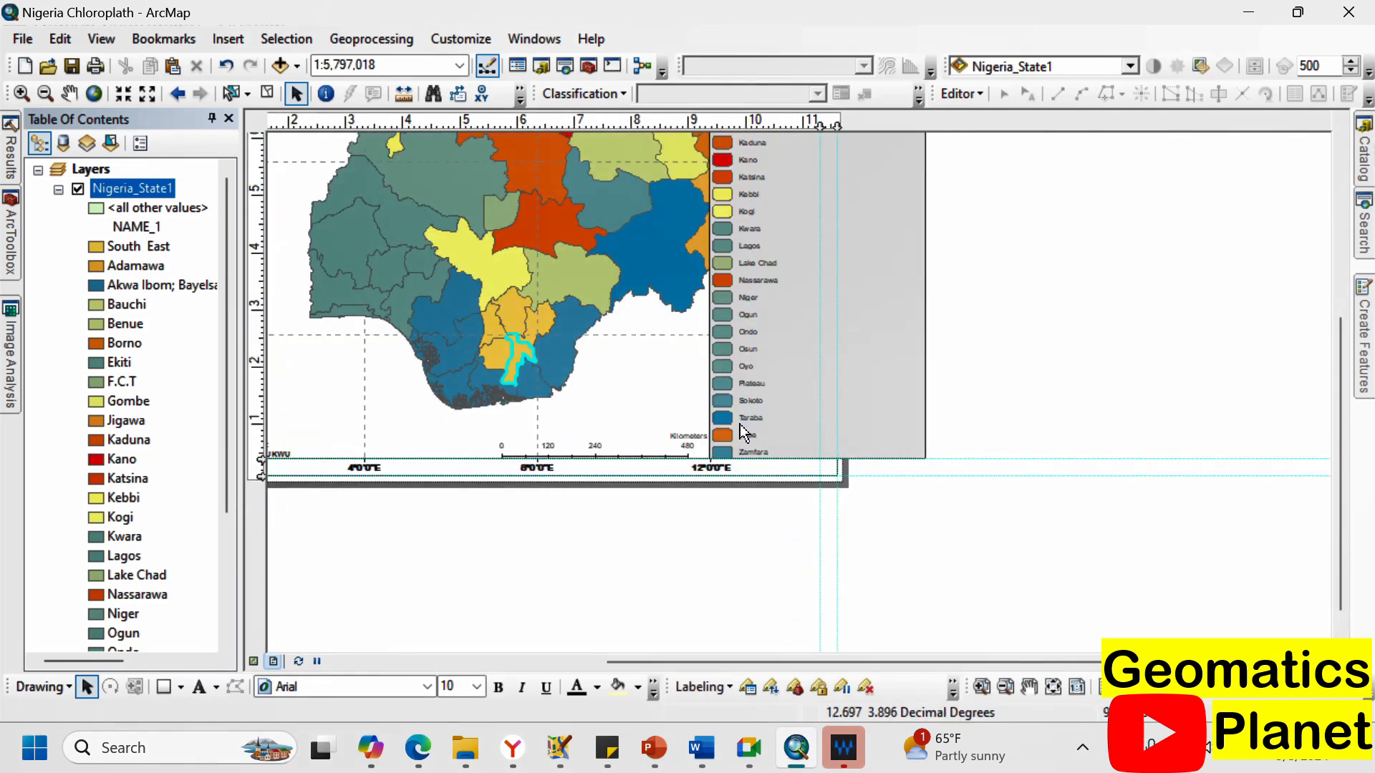
pyautogui.scroll(-2, 749, 439)
pyautogui.scroll(3, 738, 207)
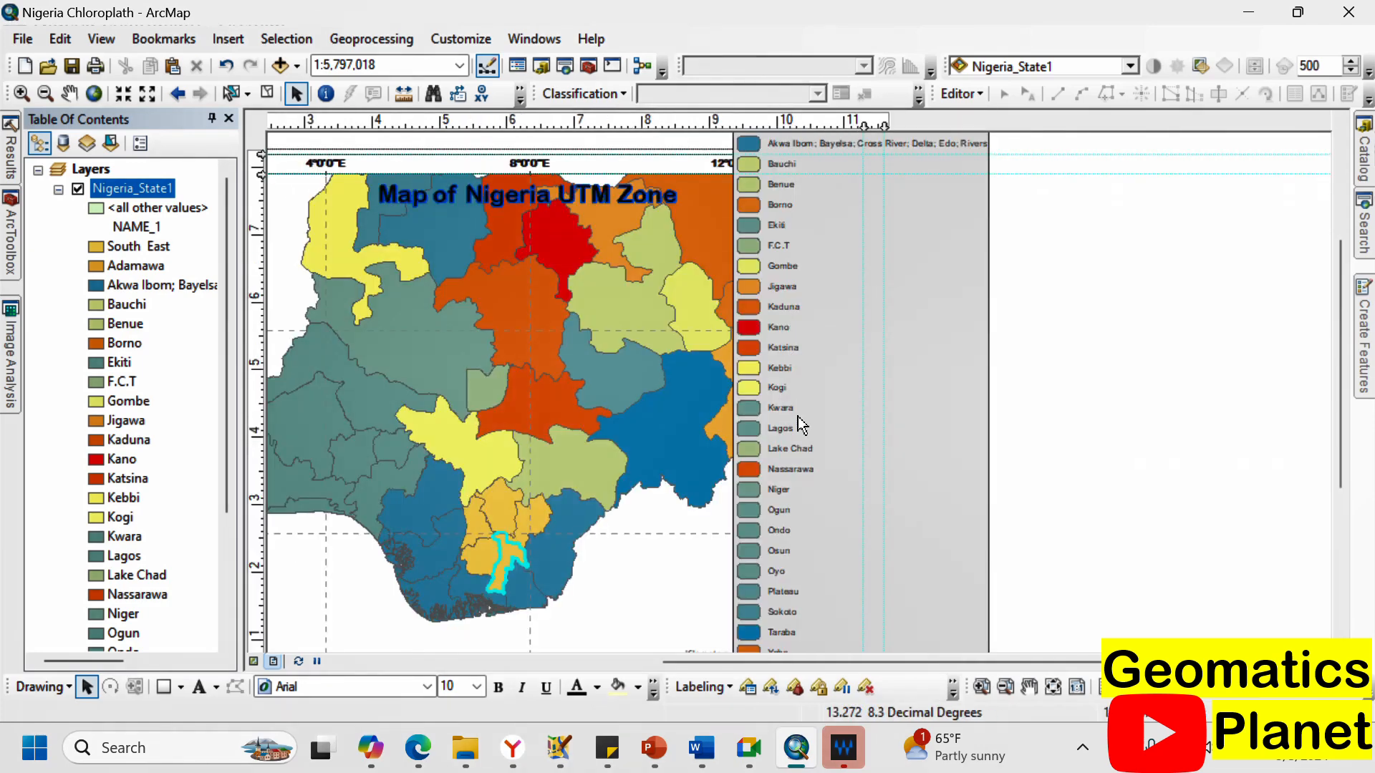
pyautogui.scroll(-1, 822, 218)
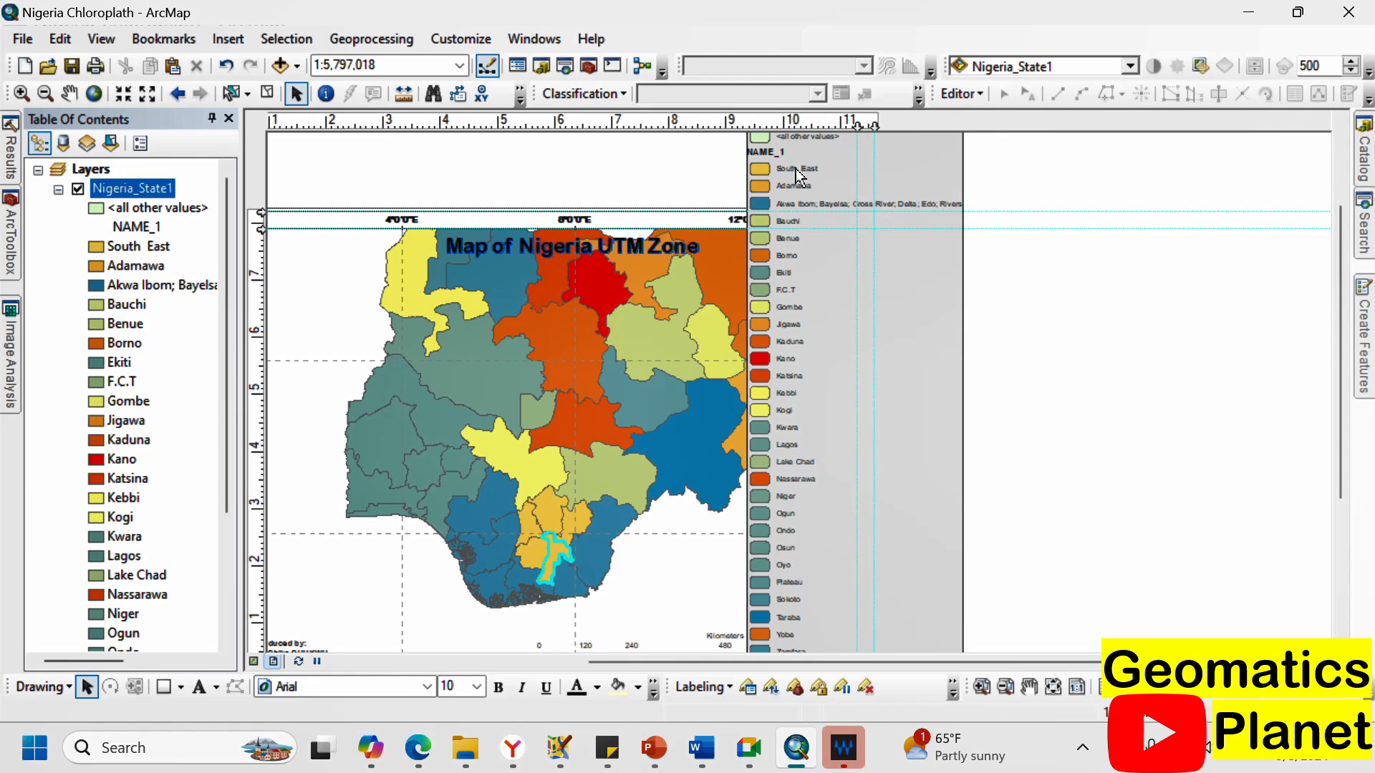
pyautogui.scroll(3, 796, 169)
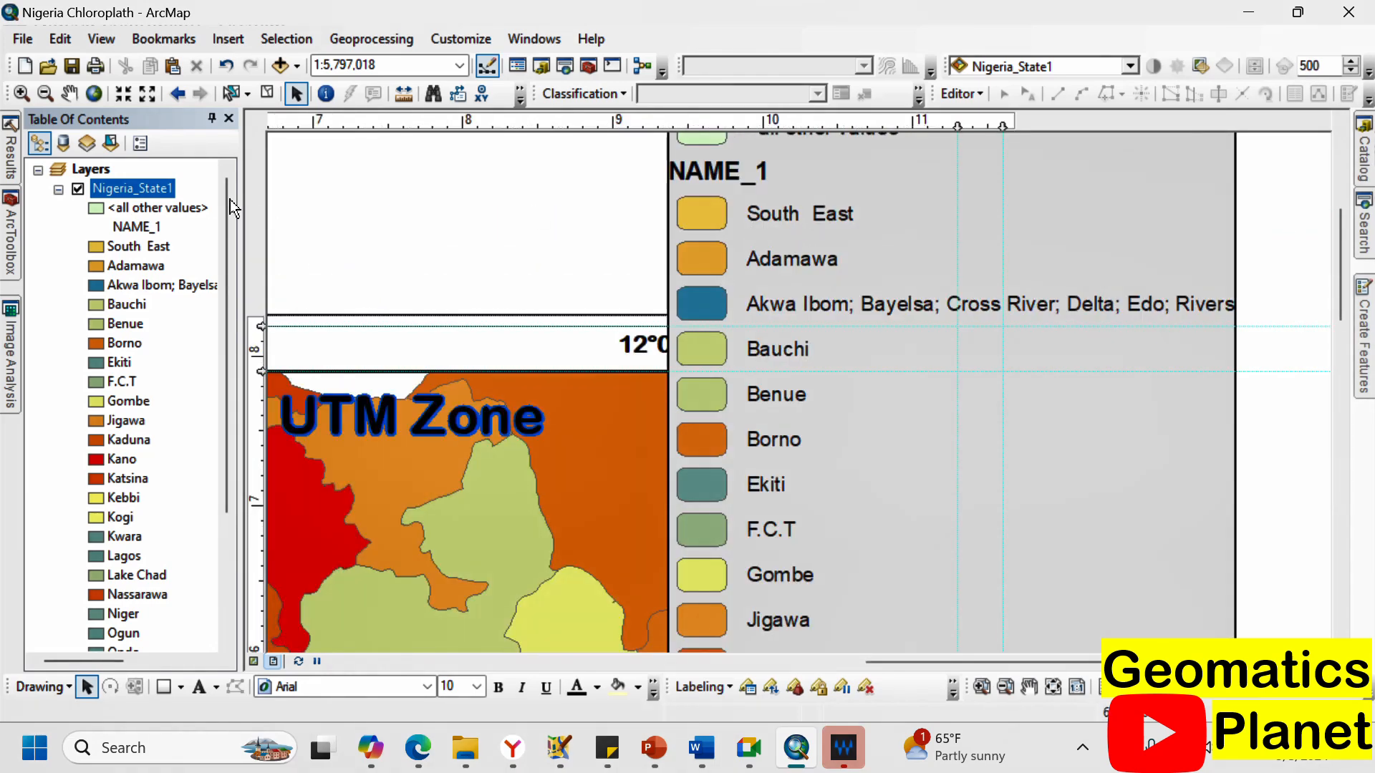
# Label the grouped class containing Akwa Ibom, Bayelsa and Cross River as South South, apply it and check the legend.
pyautogui.rightClick(161, 189)
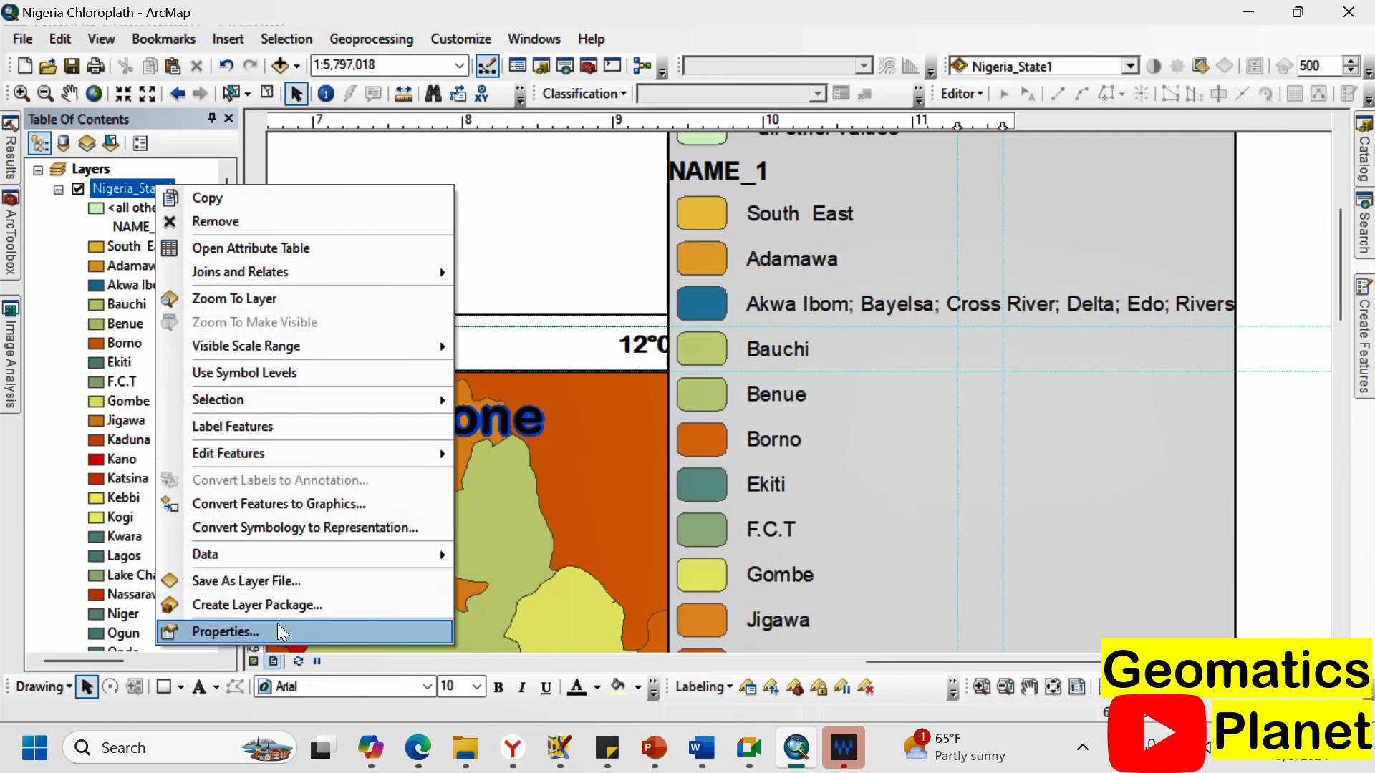
pyautogui.click(283, 631)
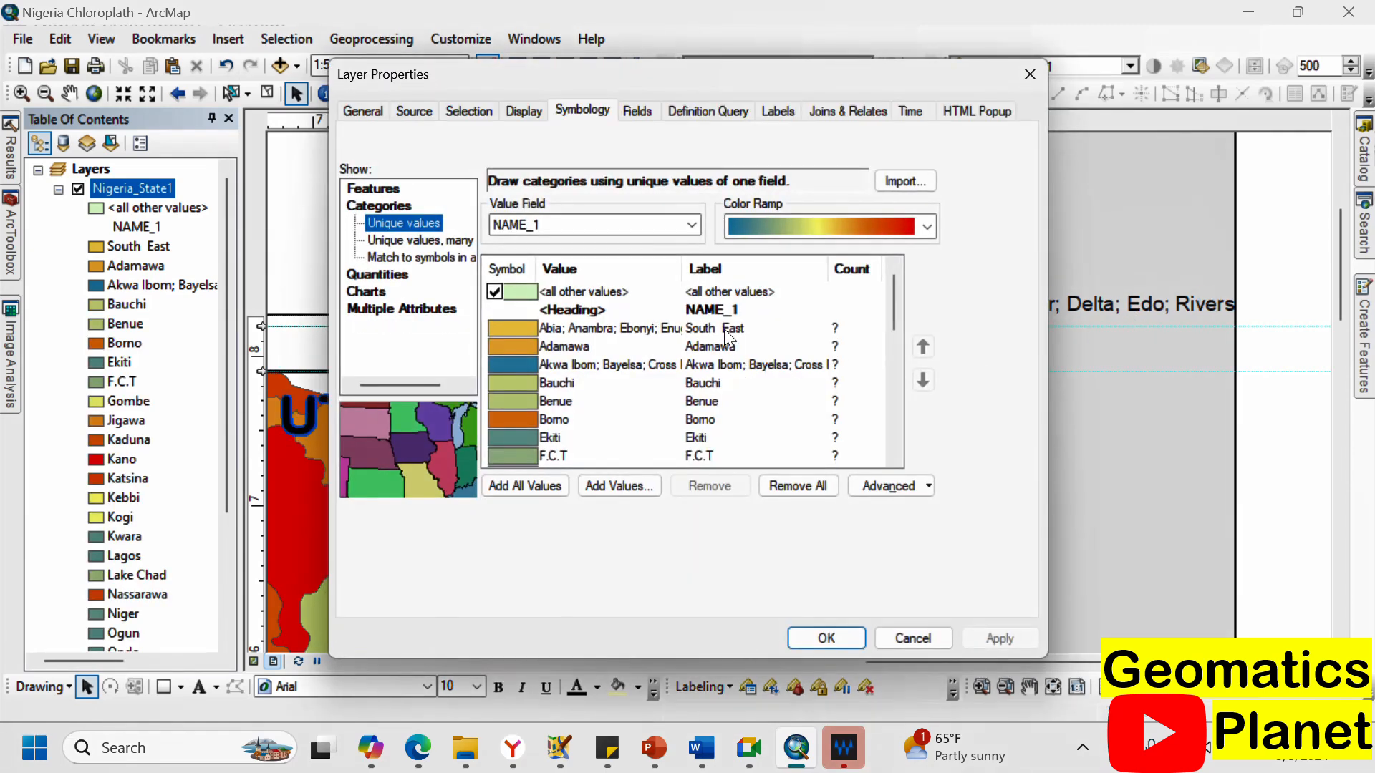
pyautogui.click(748, 367)
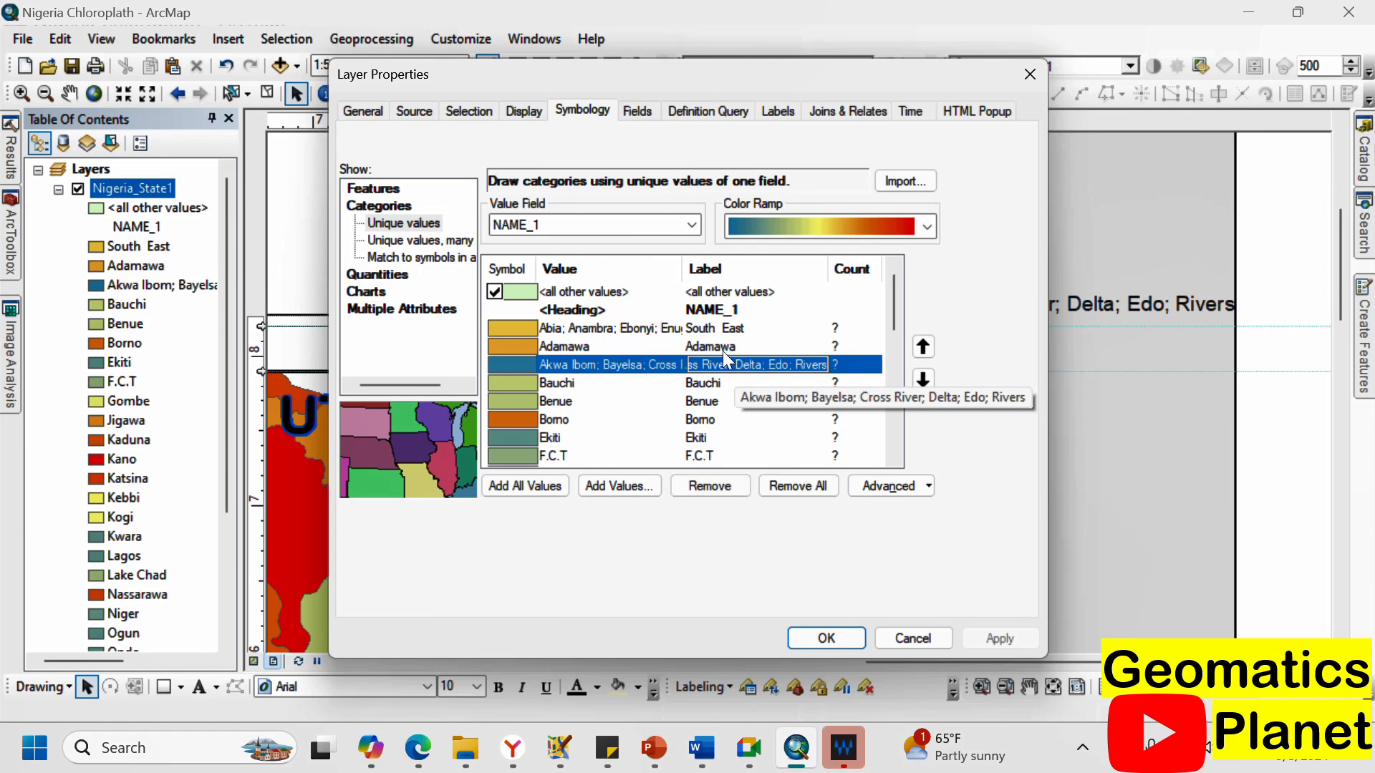
pyautogui.write('South South')
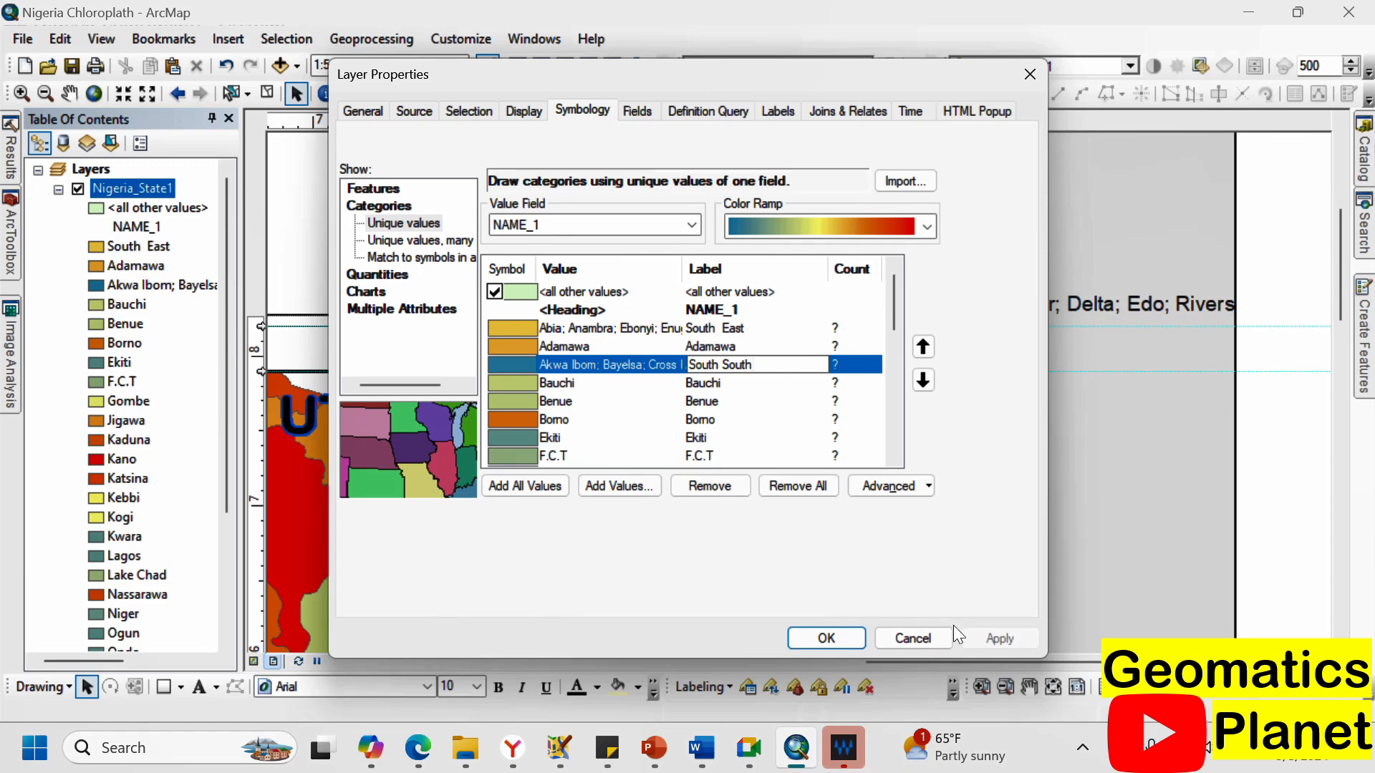
pyautogui.press('Return')
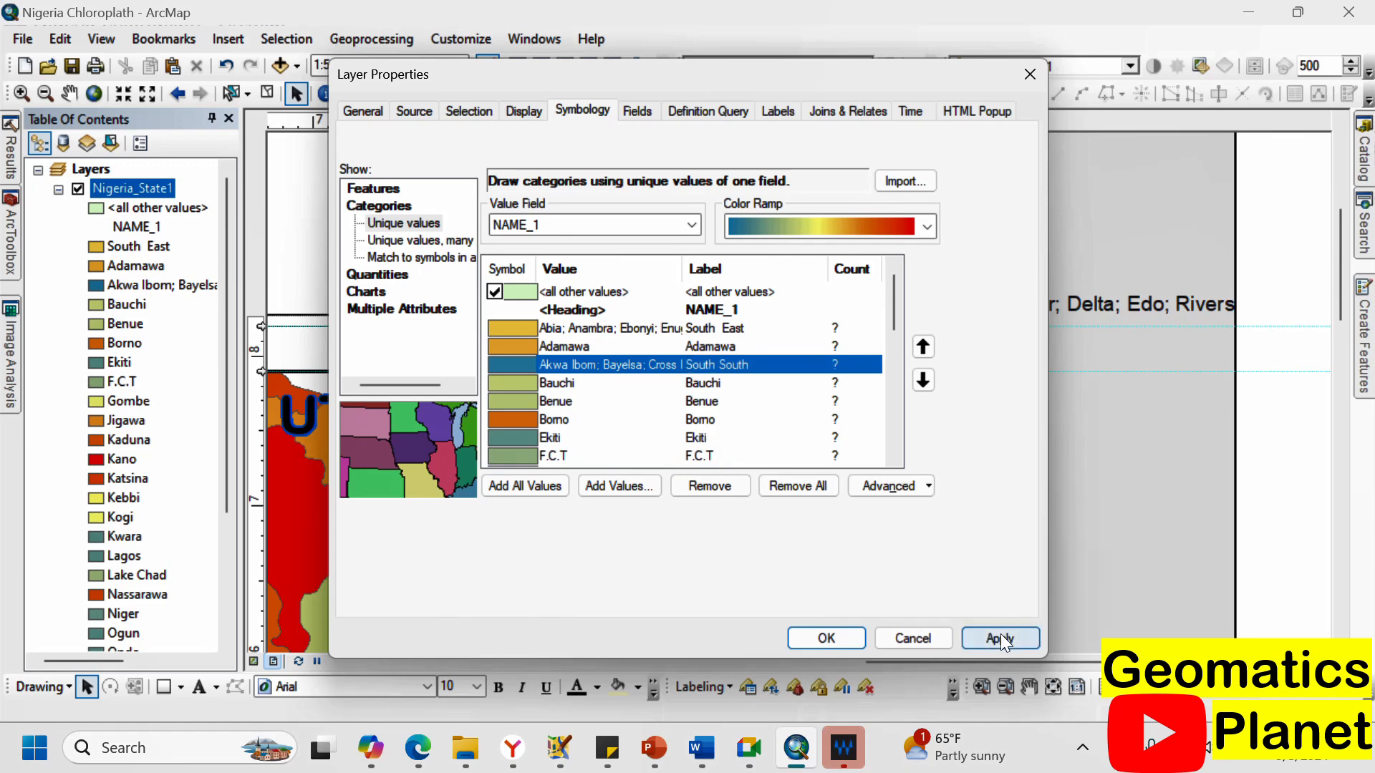
pyautogui.click(999, 635)
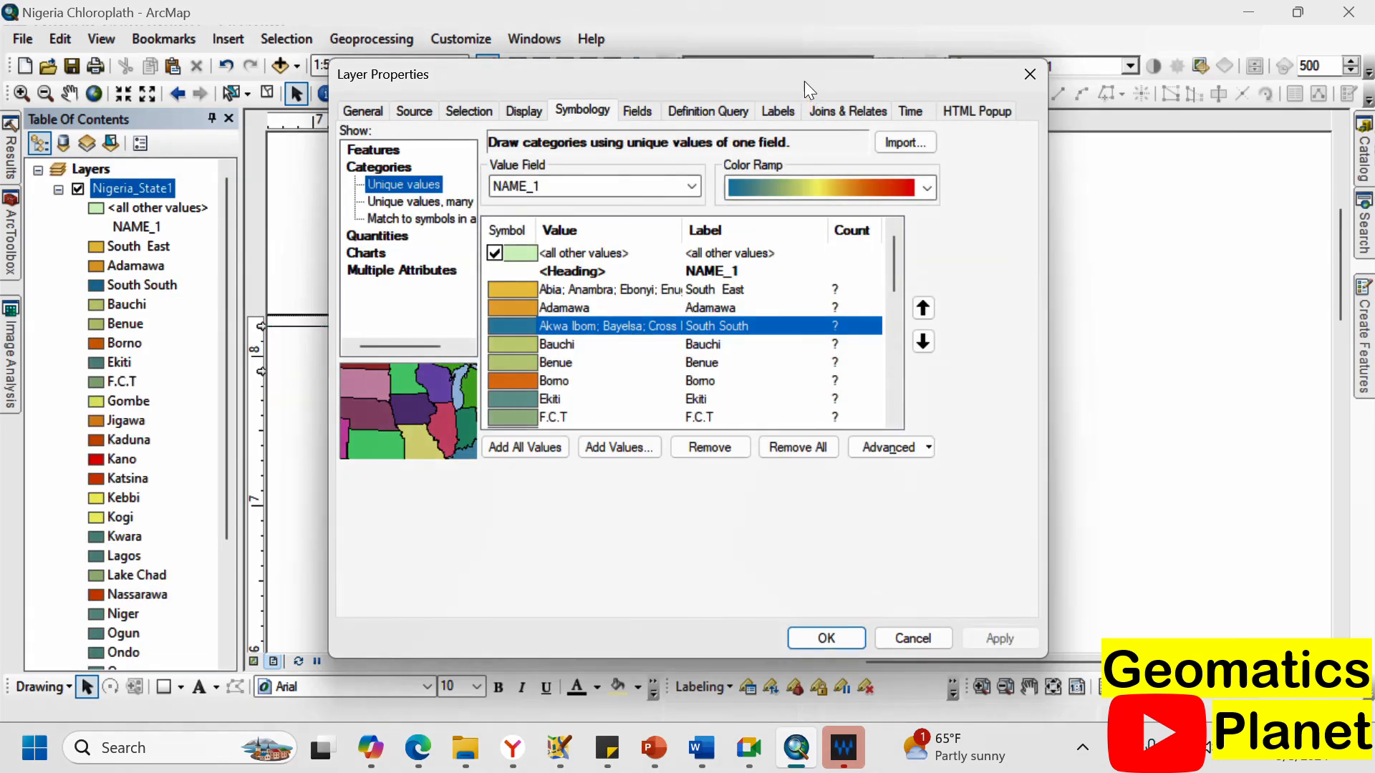
pyautogui.moveTo(805, 80); pyautogui.dragTo(808, 305)
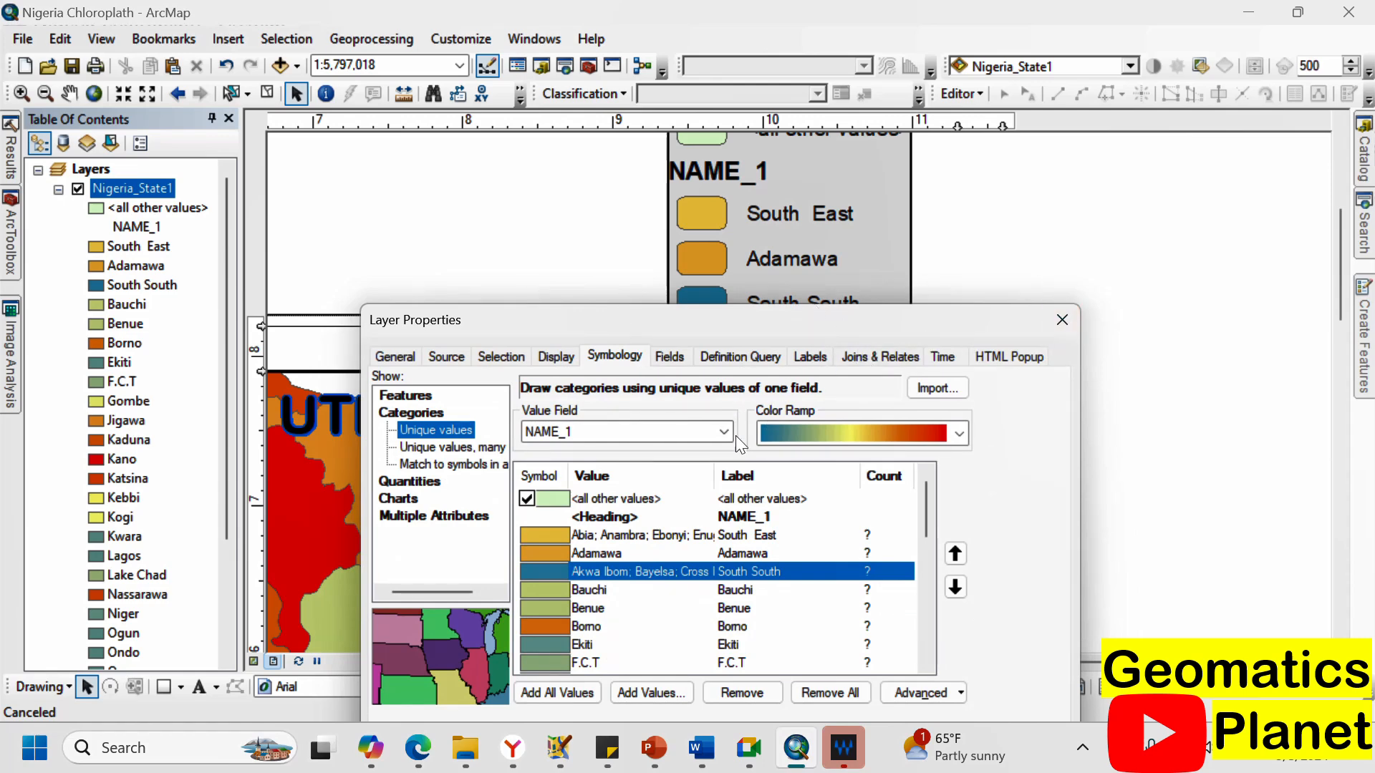
pyautogui.scroll(-7, 717, 523)
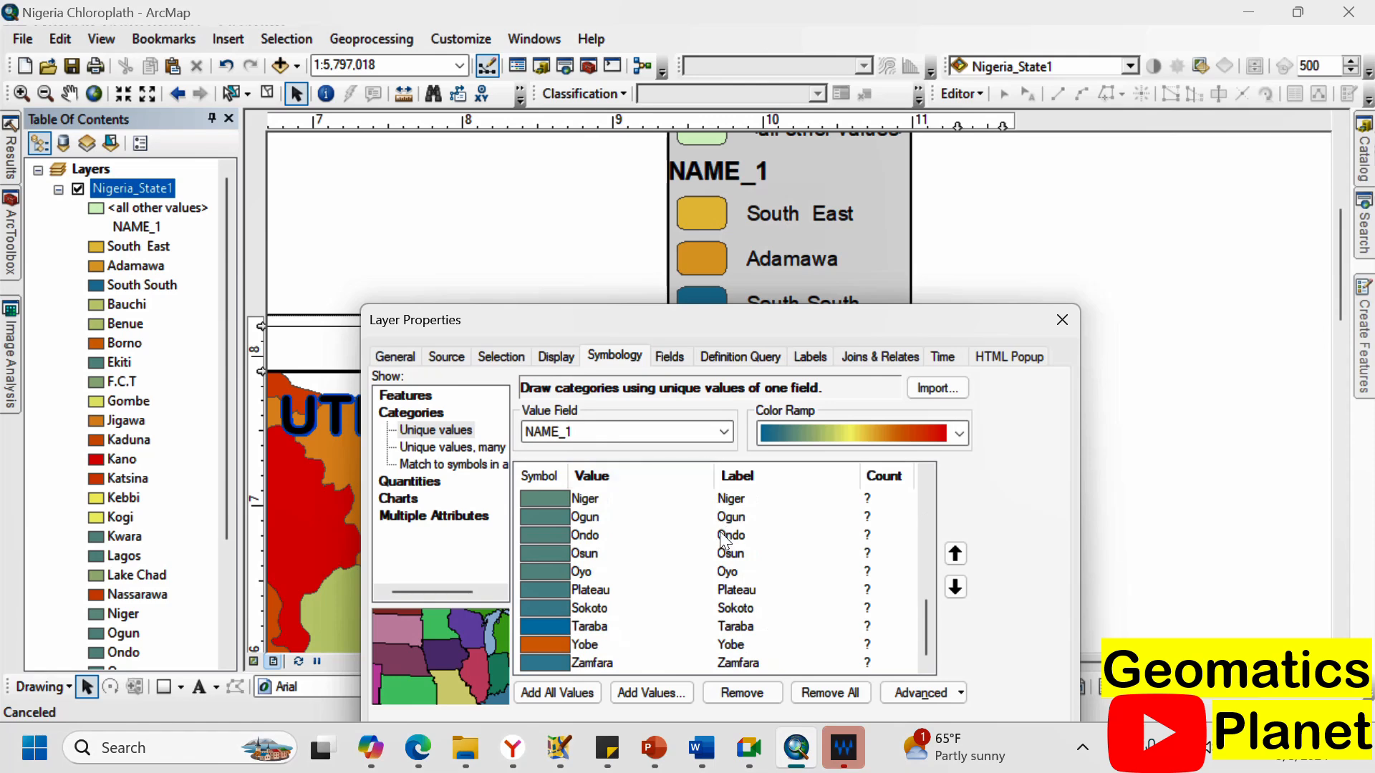
pyautogui.scroll(1, 689, 587)
pyautogui.scroll(6, 681, 515)
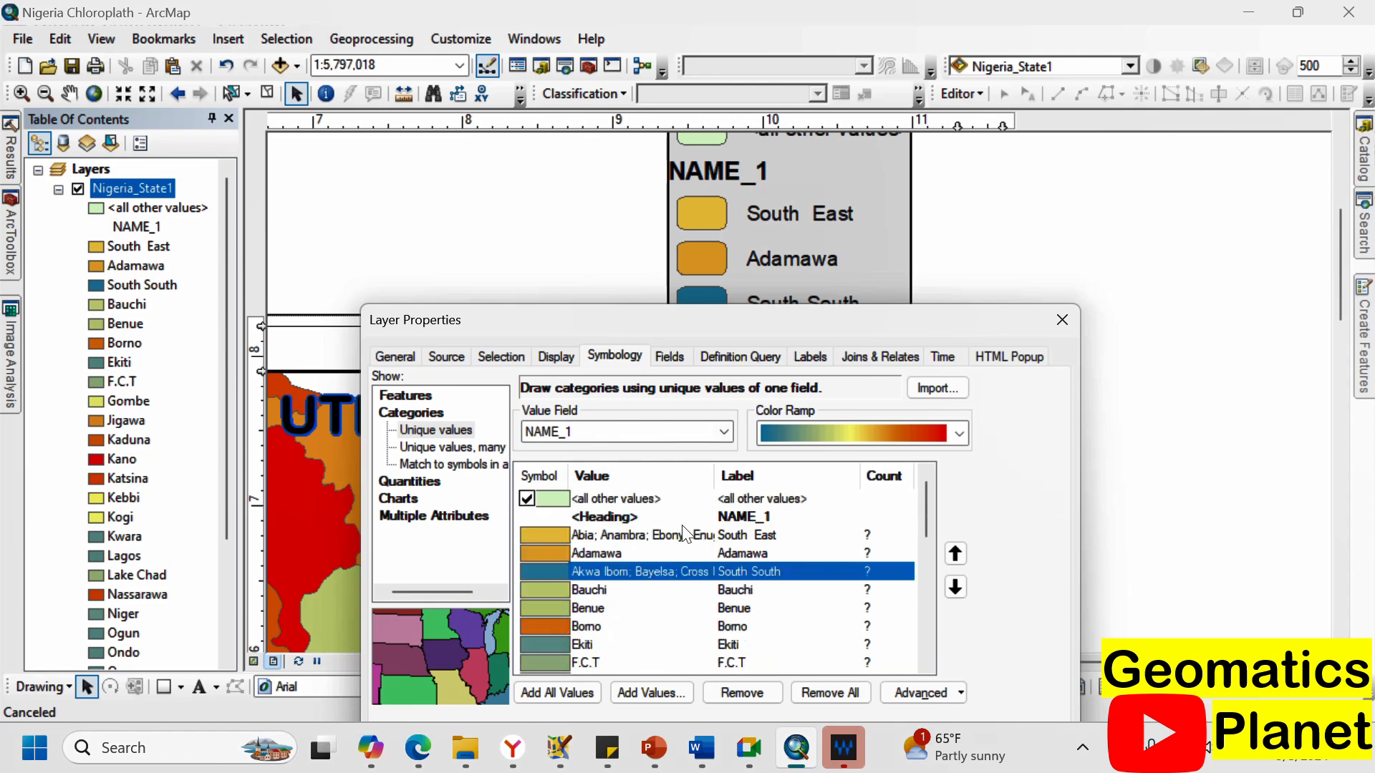
pyautogui.click(1065, 330)
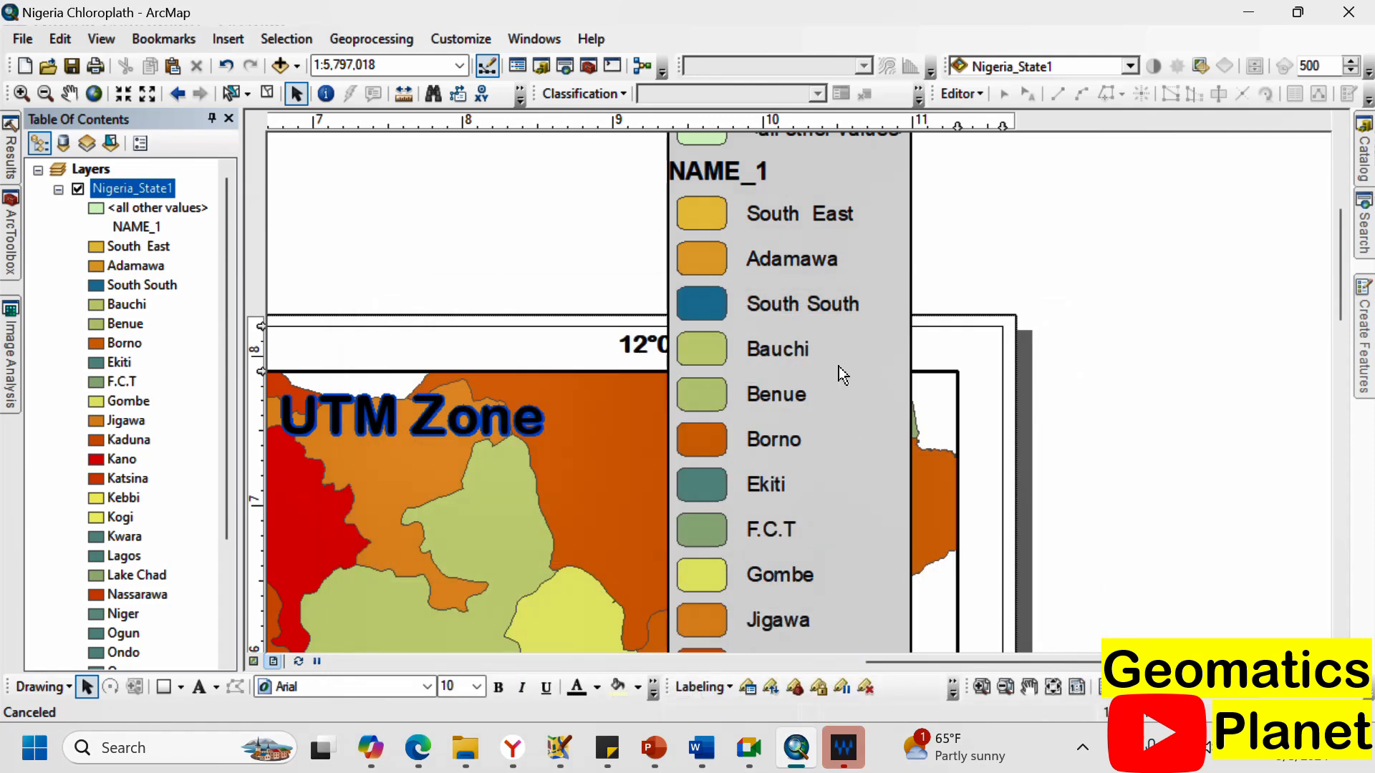
# Return to data view, add a Text field named Geo_Zone to the Nigeria_State1 attribute table, check the new column and close the table.
pyautogui.scroll(3, 913, 290)
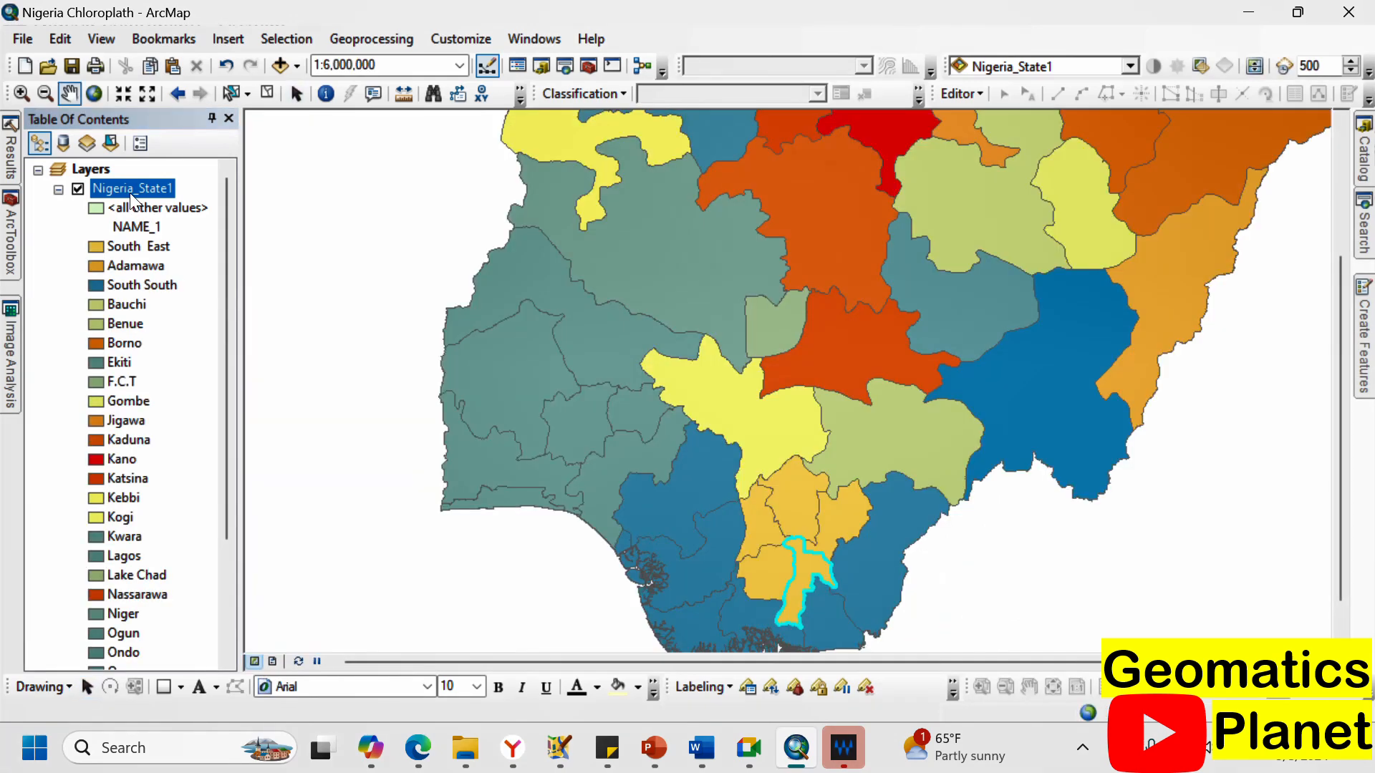
pyautogui.rightClick(131, 190)
pyautogui.click(182, 256)
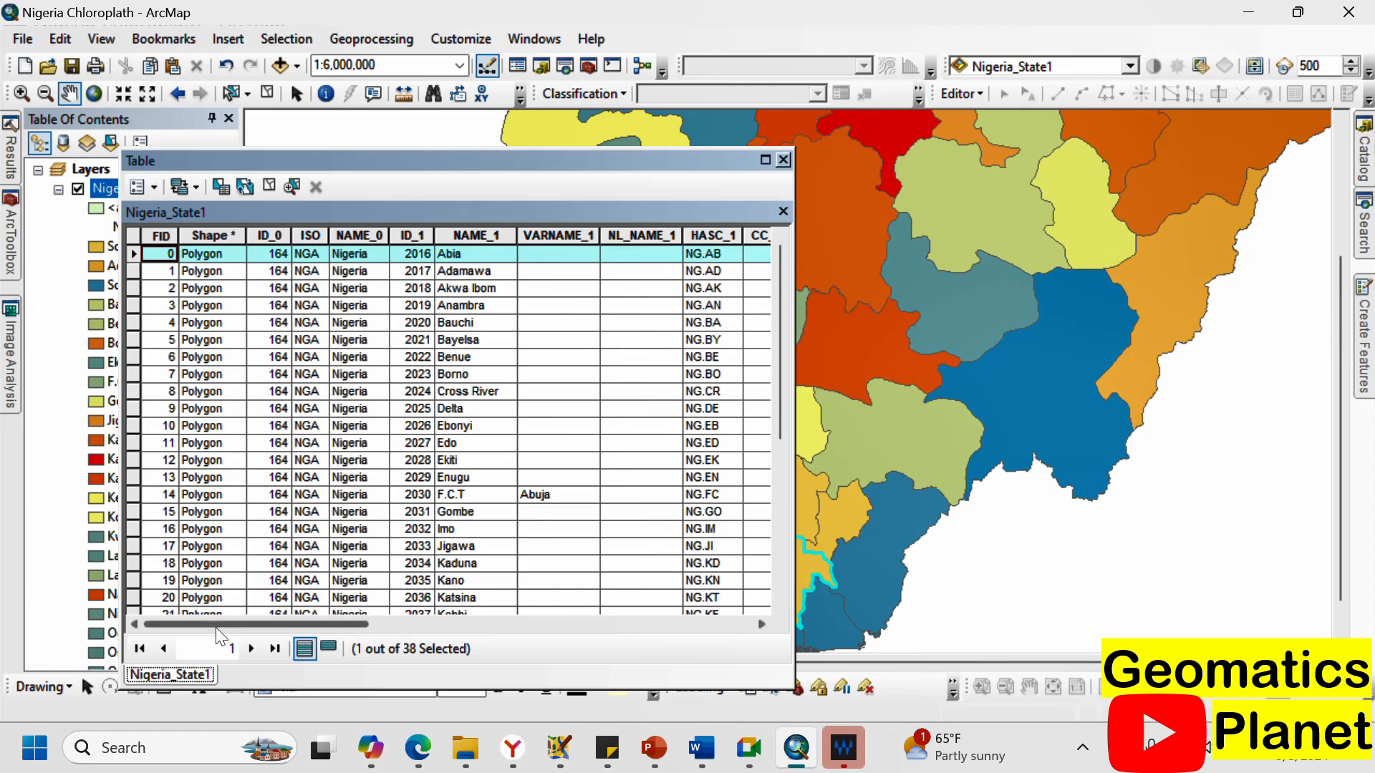
pyautogui.moveTo(251, 623); pyautogui.dragTo(783, 643)
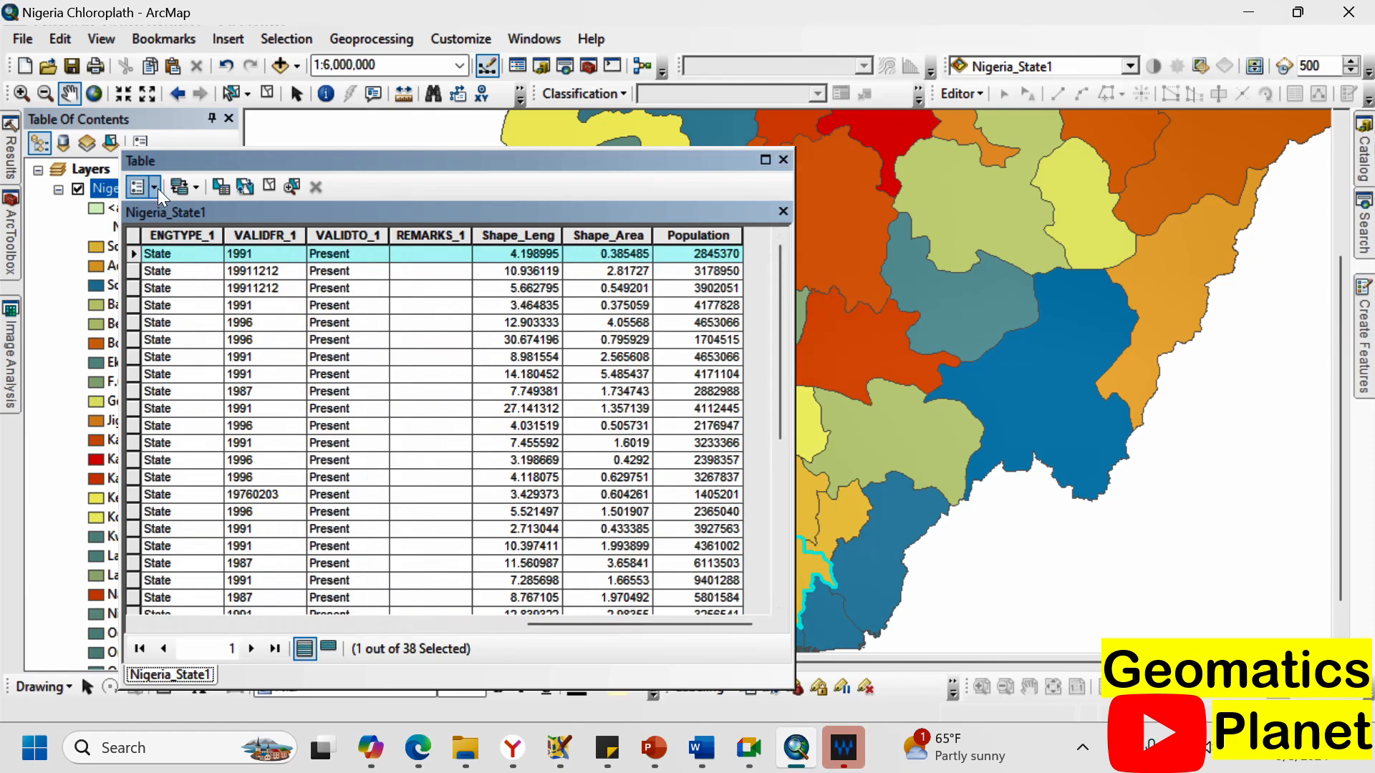
pyautogui.click(145, 187)
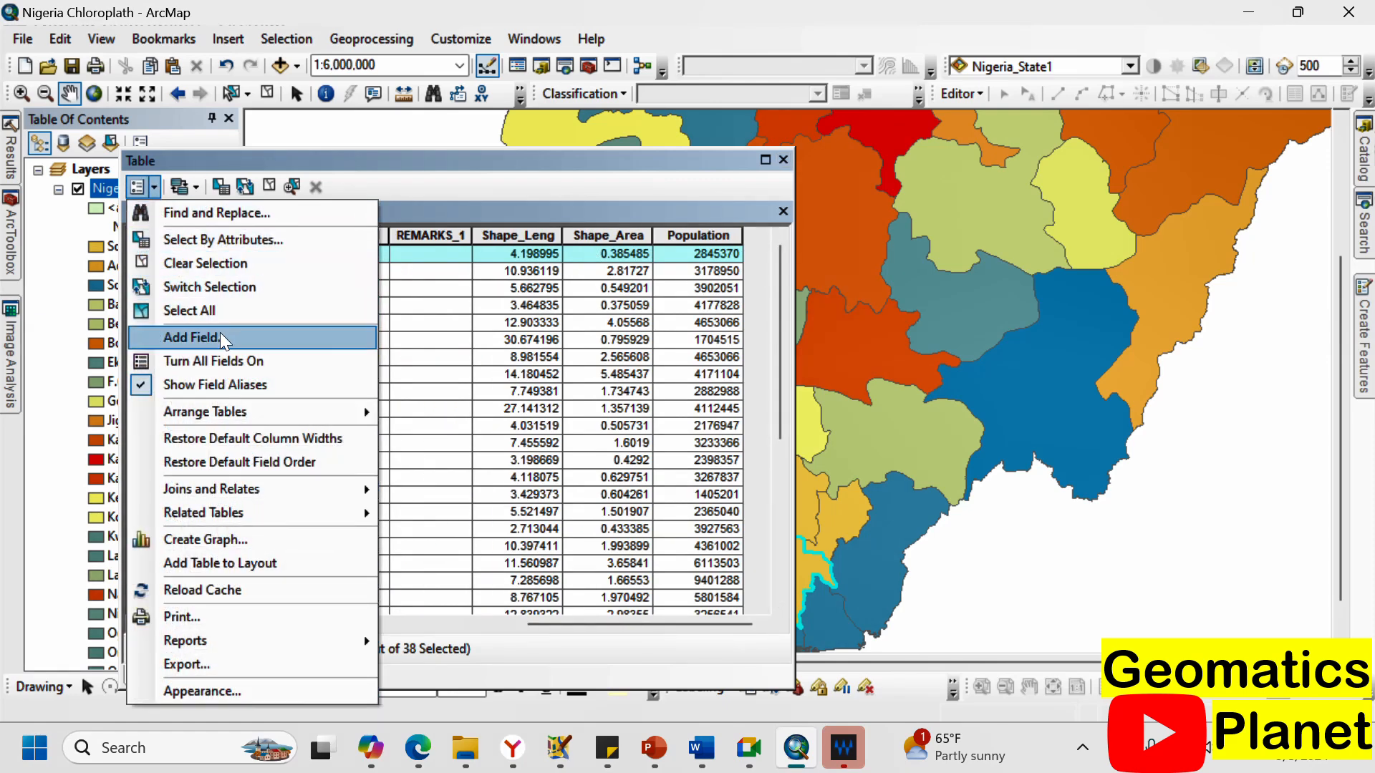
pyautogui.click(211, 338)
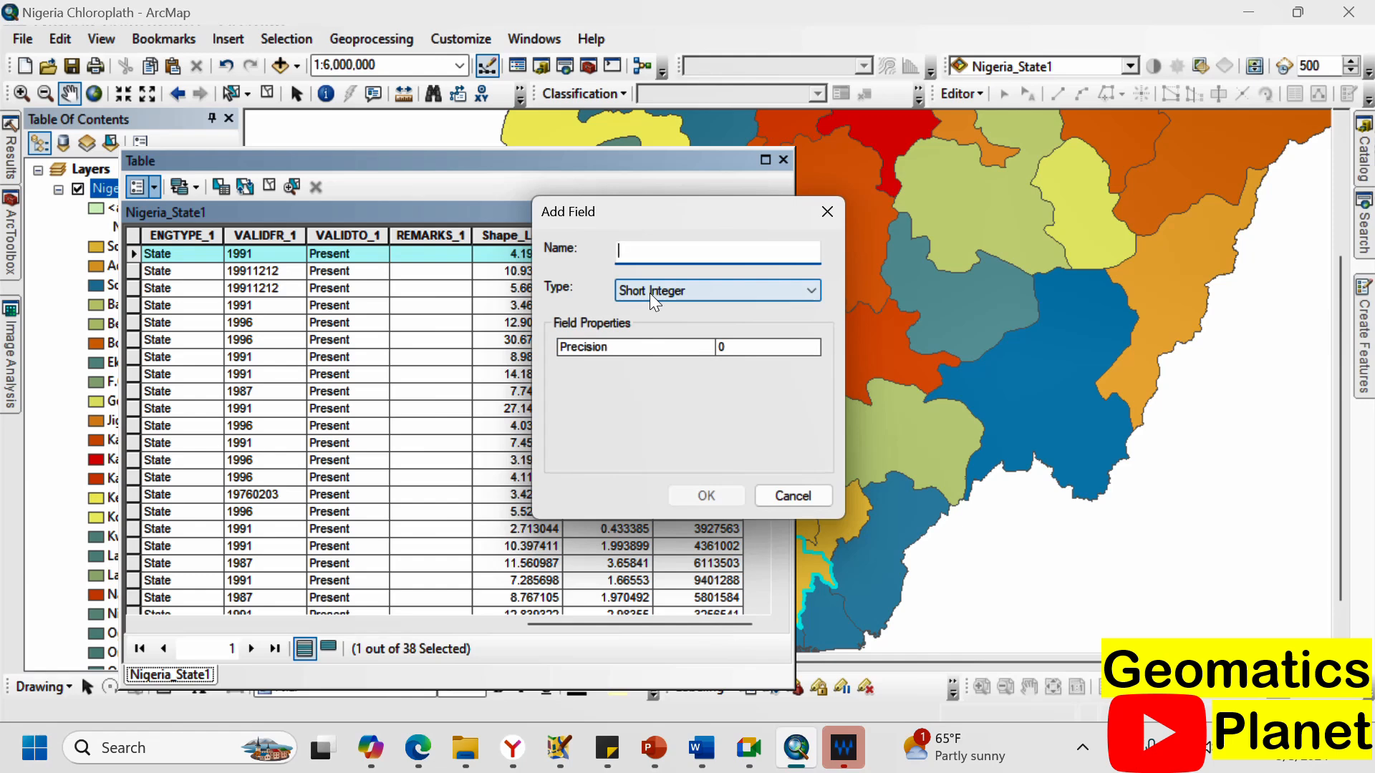
pyautogui.write('Geo_Zone')
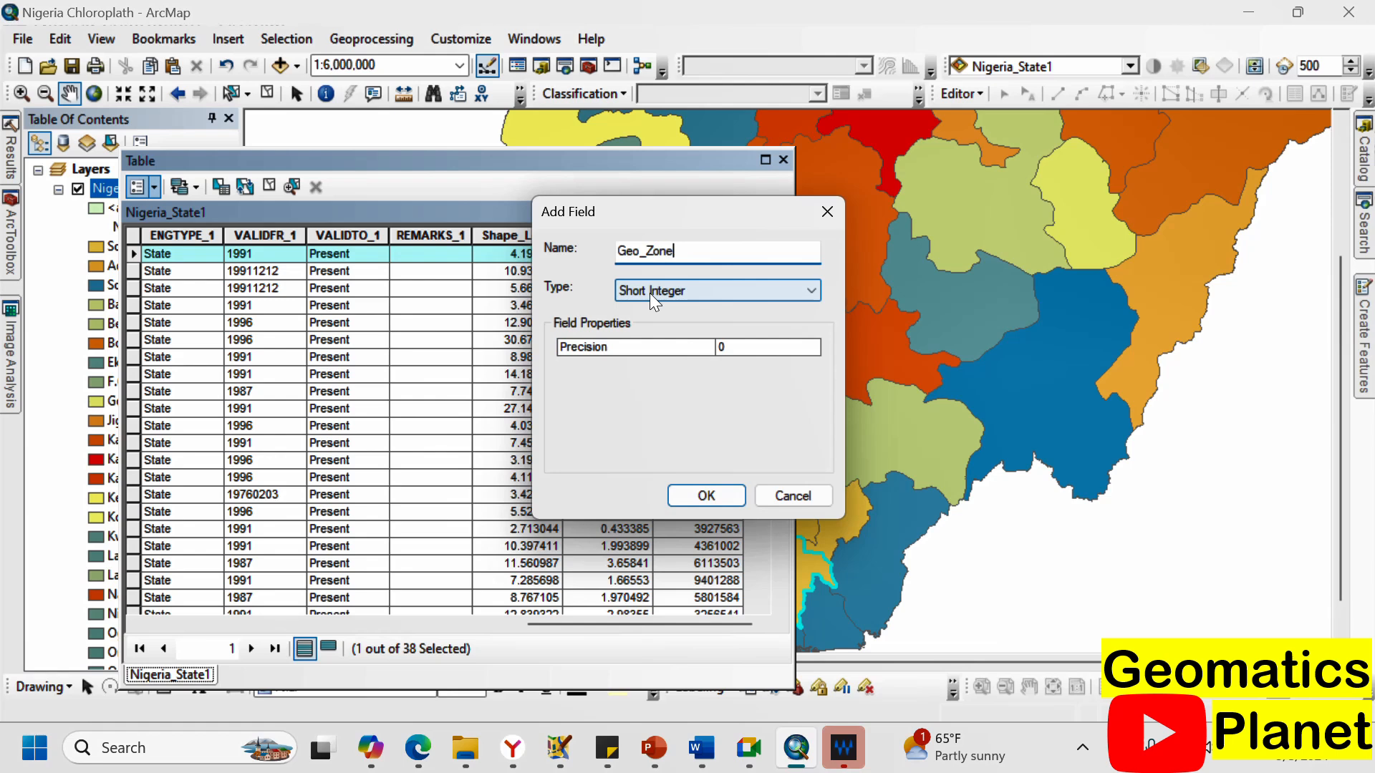
pyautogui.click(677, 291)
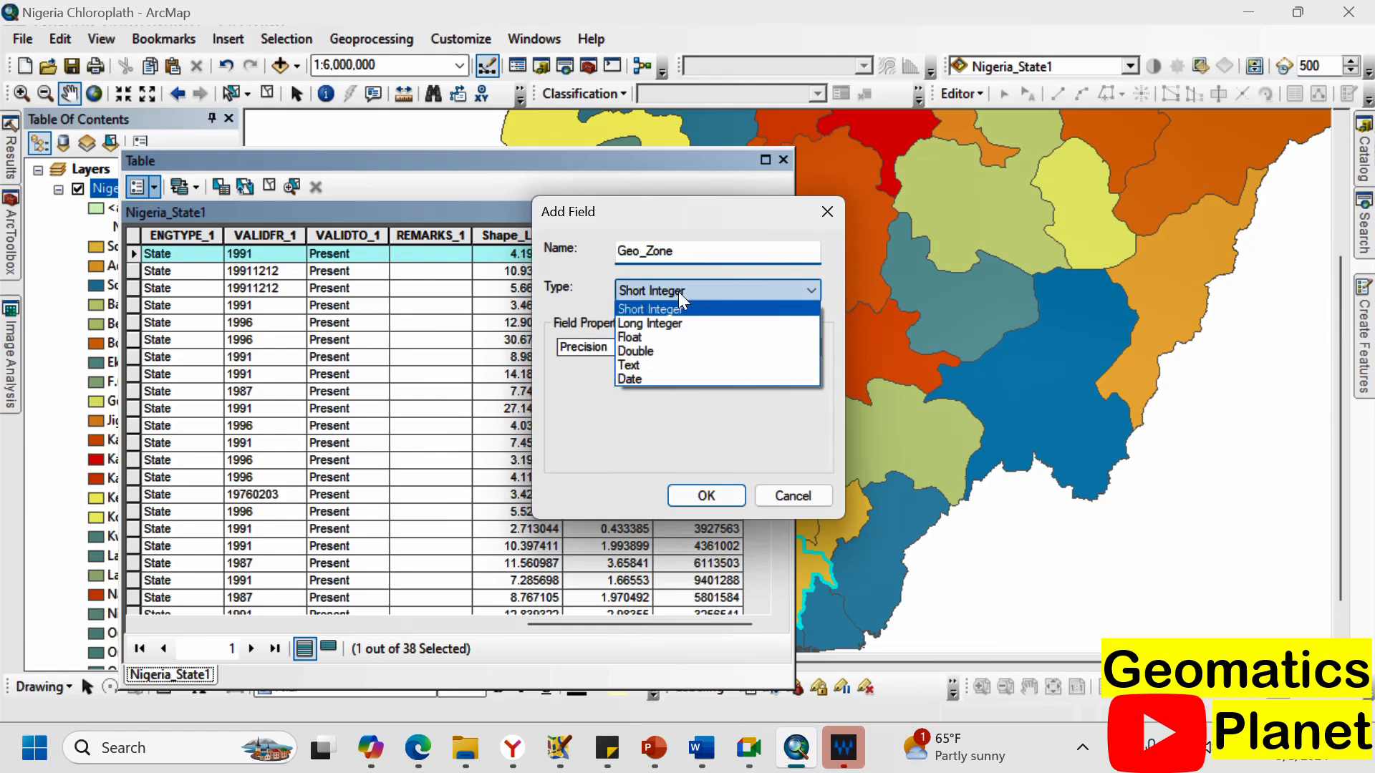
pyautogui.click(669, 366)
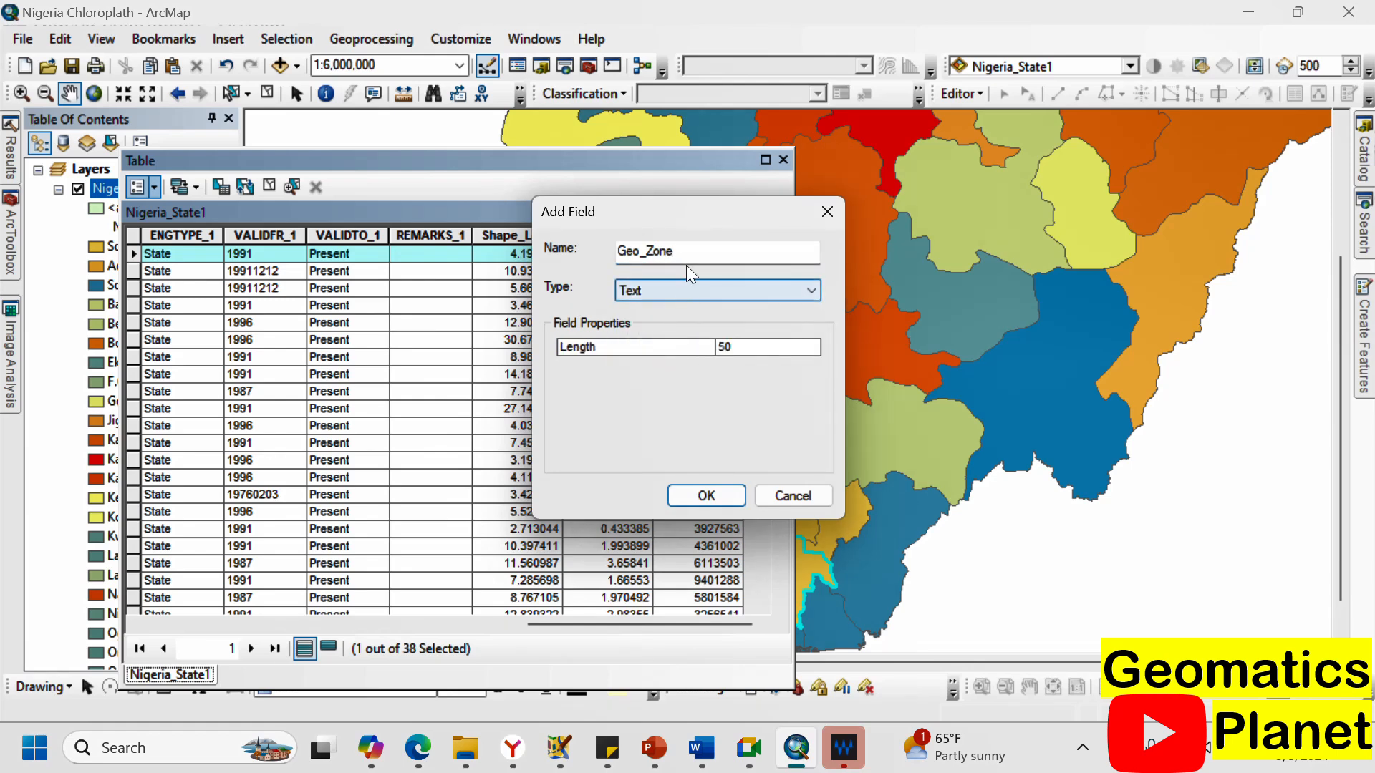
pyautogui.click(707, 496)
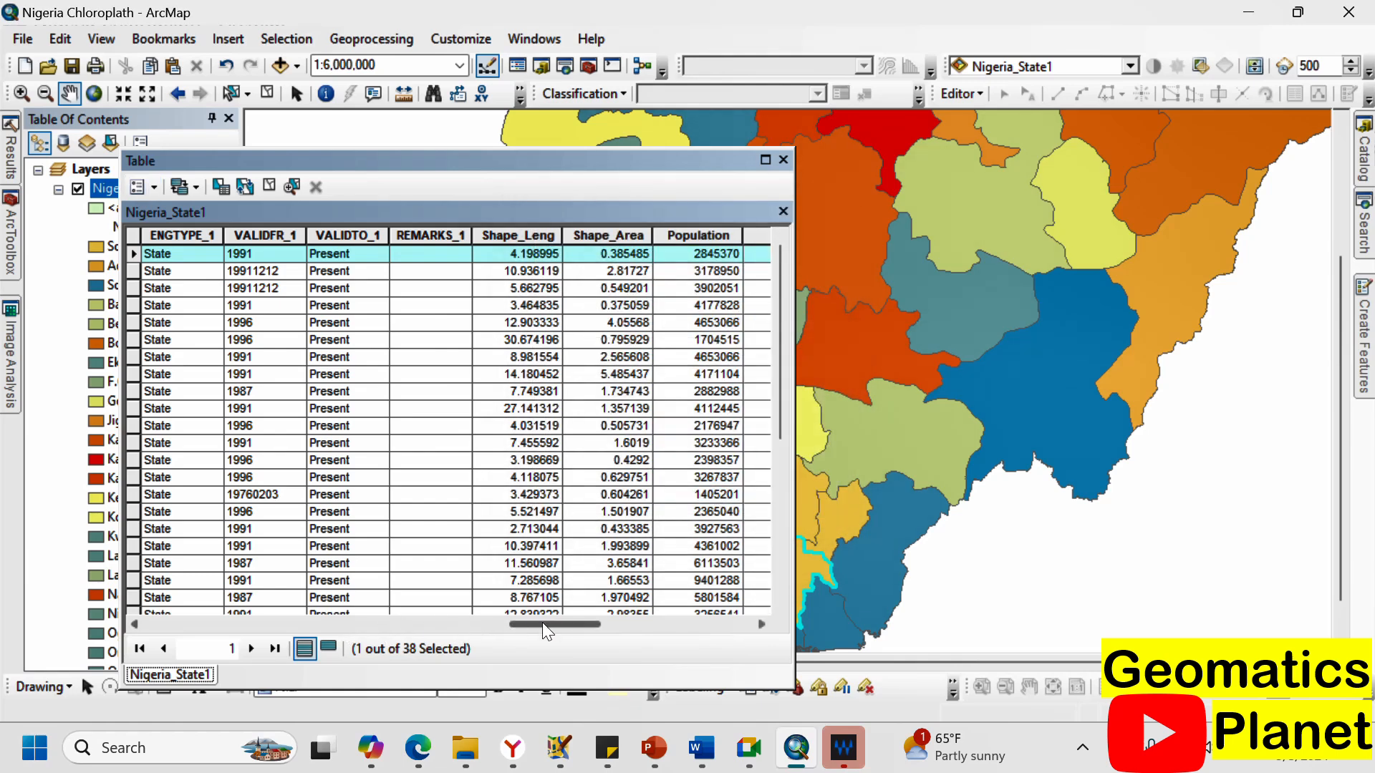
pyautogui.moveTo(543, 622); pyautogui.dragTo(770, 603)
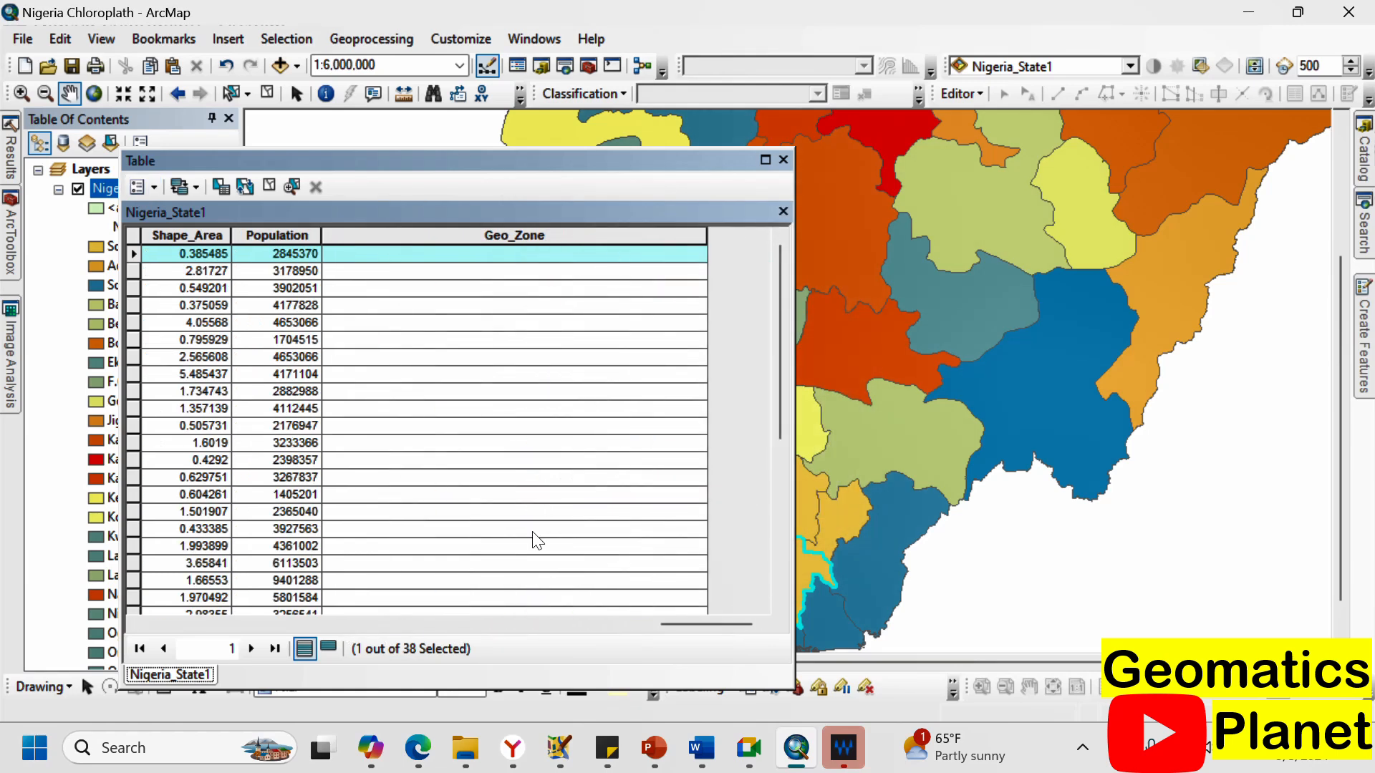
pyautogui.click(785, 160)
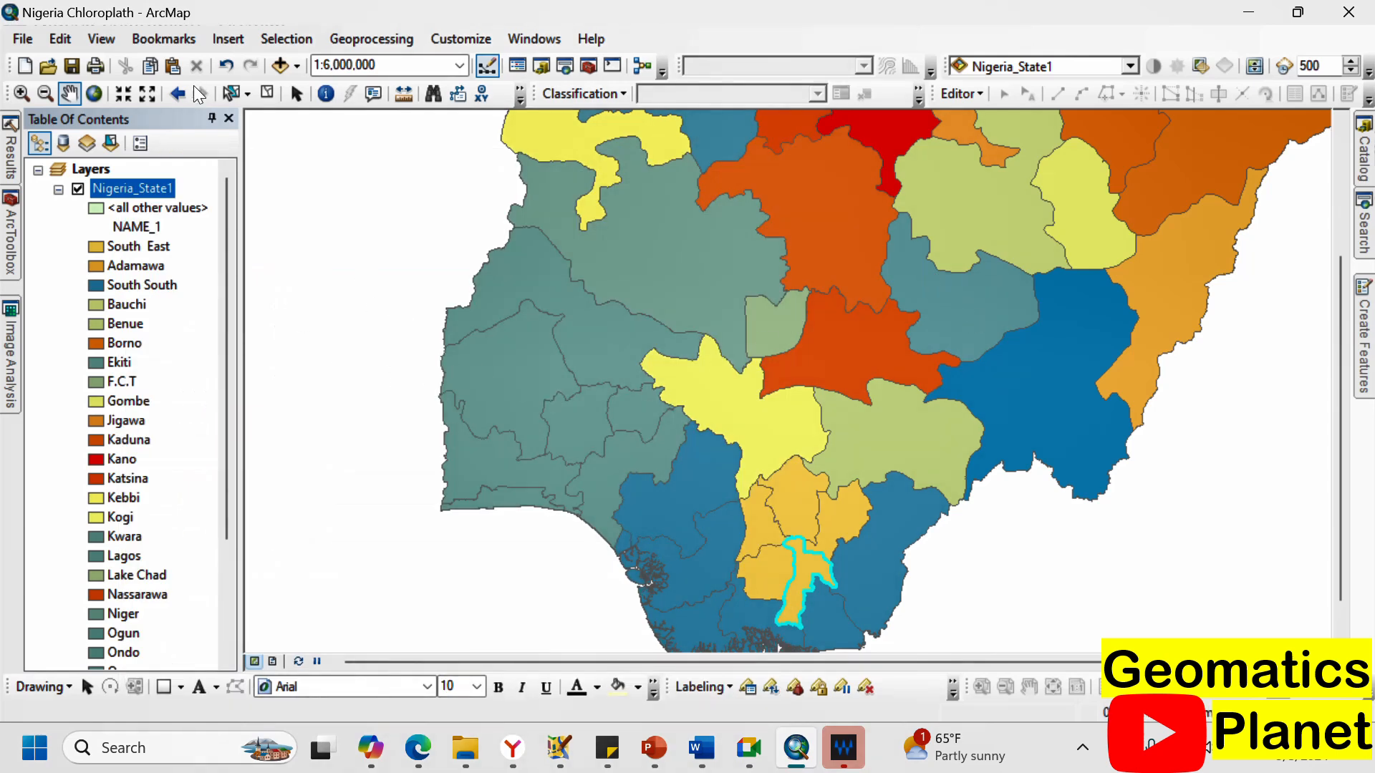
# Clear the current feature selection and activate the Select Features tool for picking the southern states.
pyautogui.click(266, 94)
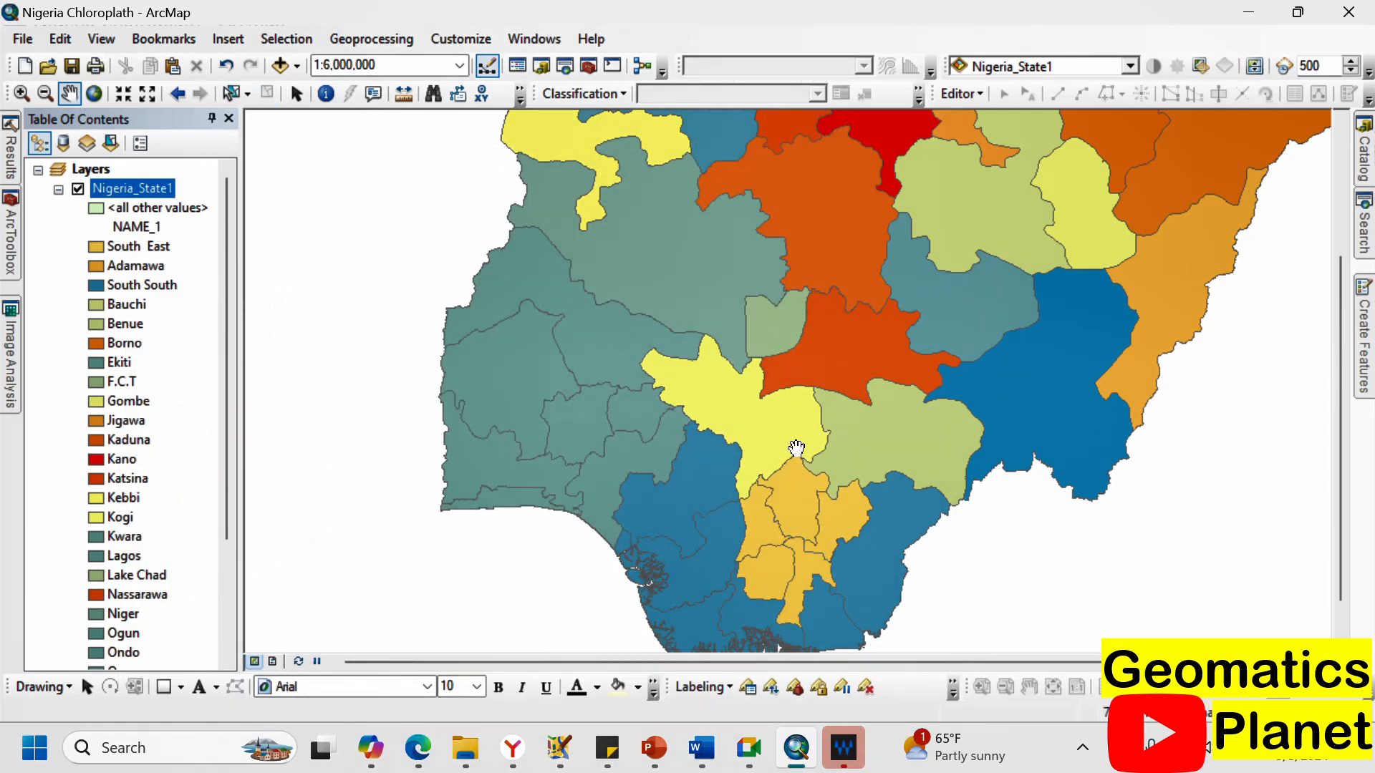
pyautogui.scroll(1, 805, 304)
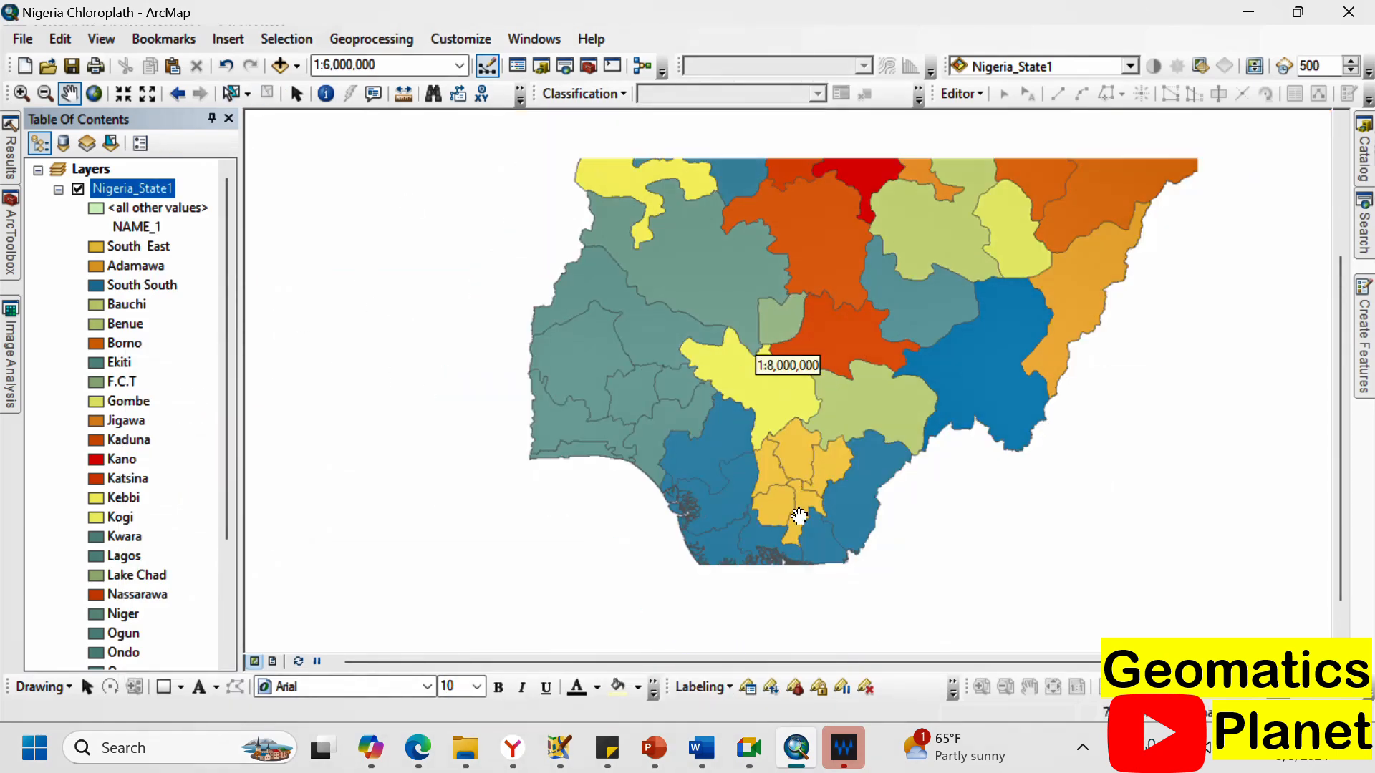
pyautogui.click(230, 93)
pyautogui.scroll(-1, 776, 517)
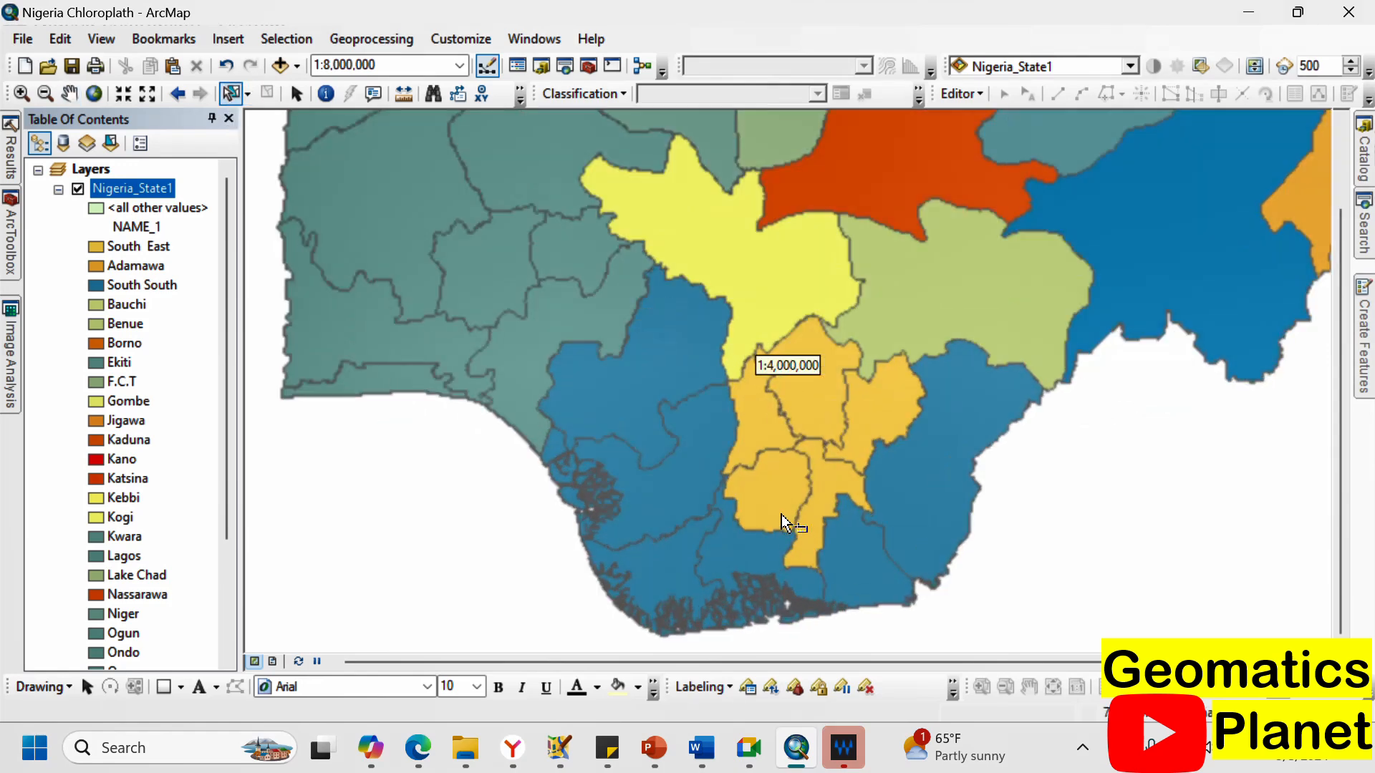
# Turn on feature labels for the Nigeria_State1 layer and set the label field to NAME_1.
pyautogui.rightClick(166, 188)
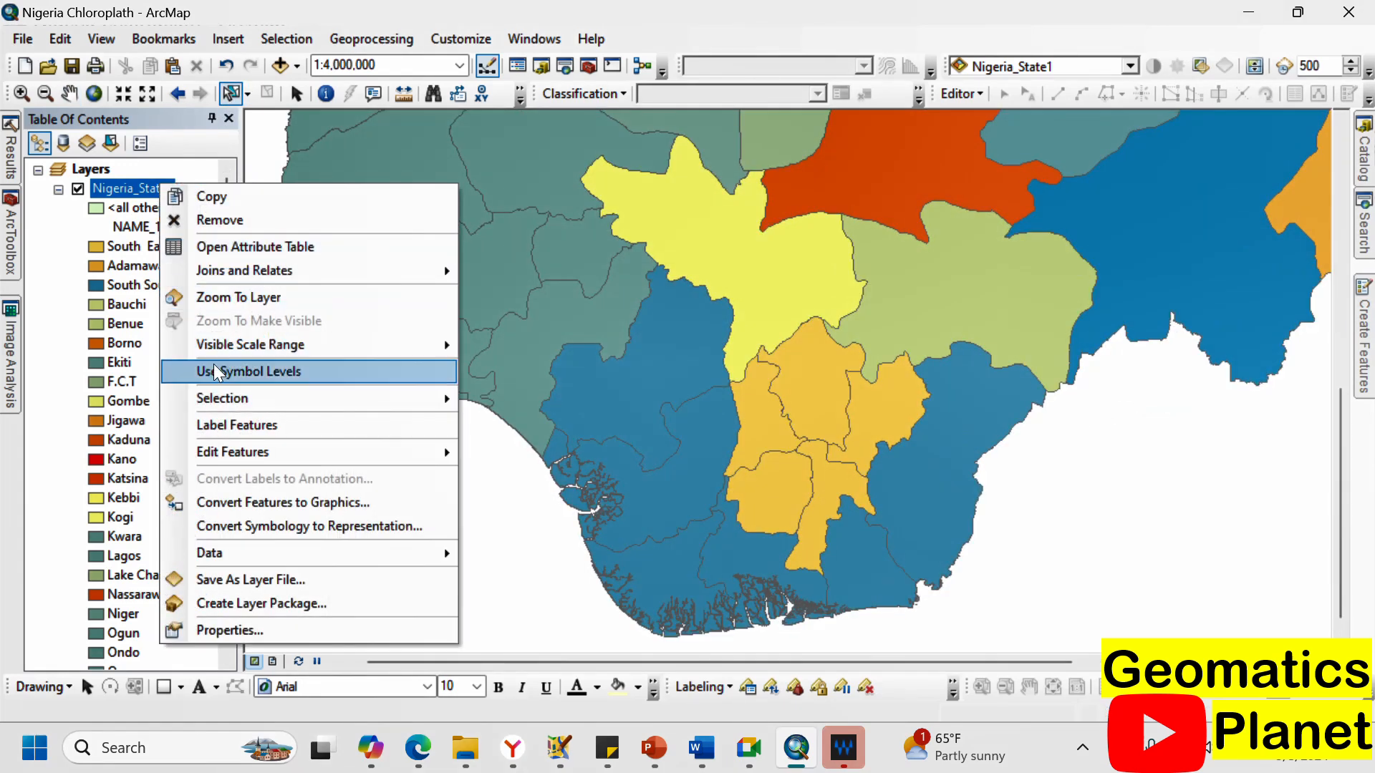
pyautogui.click(206, 424)
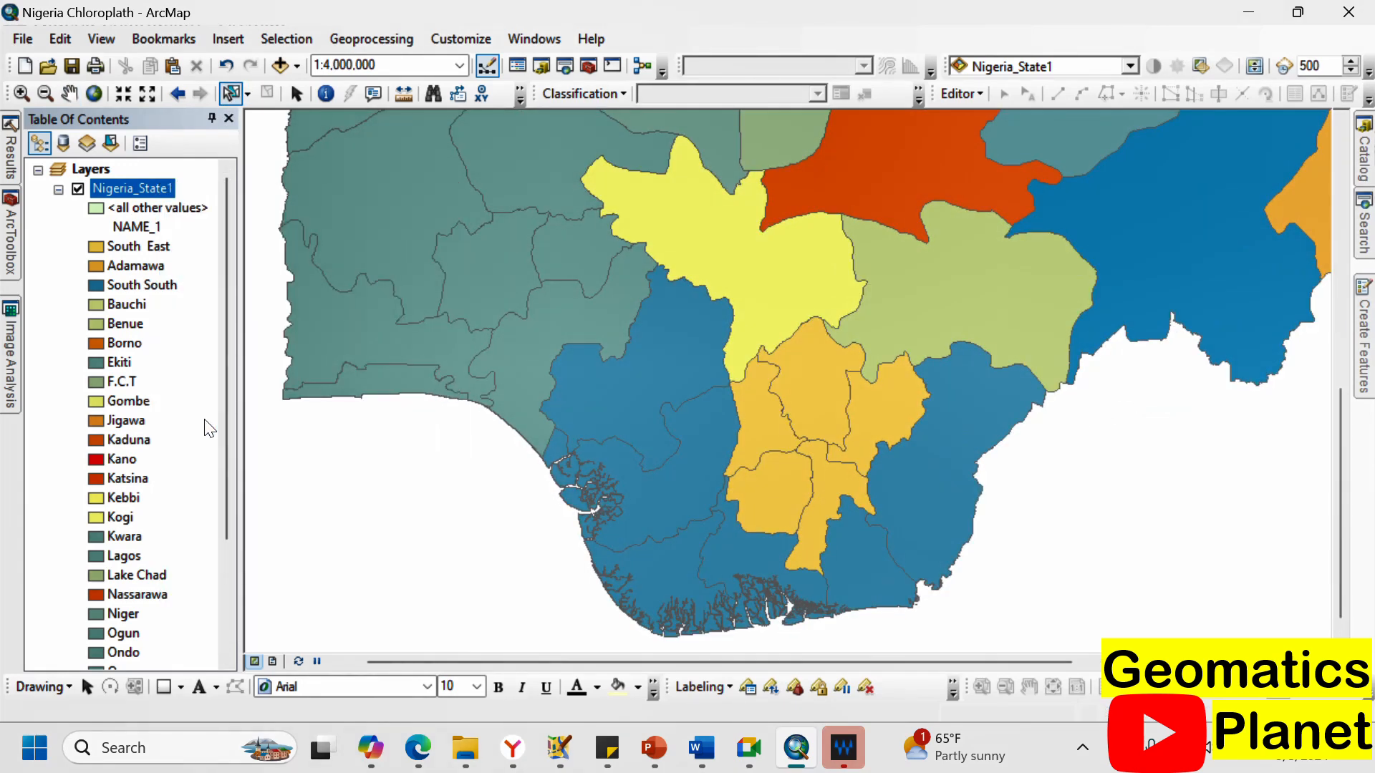
pyautogui.rightClick(137, 185)
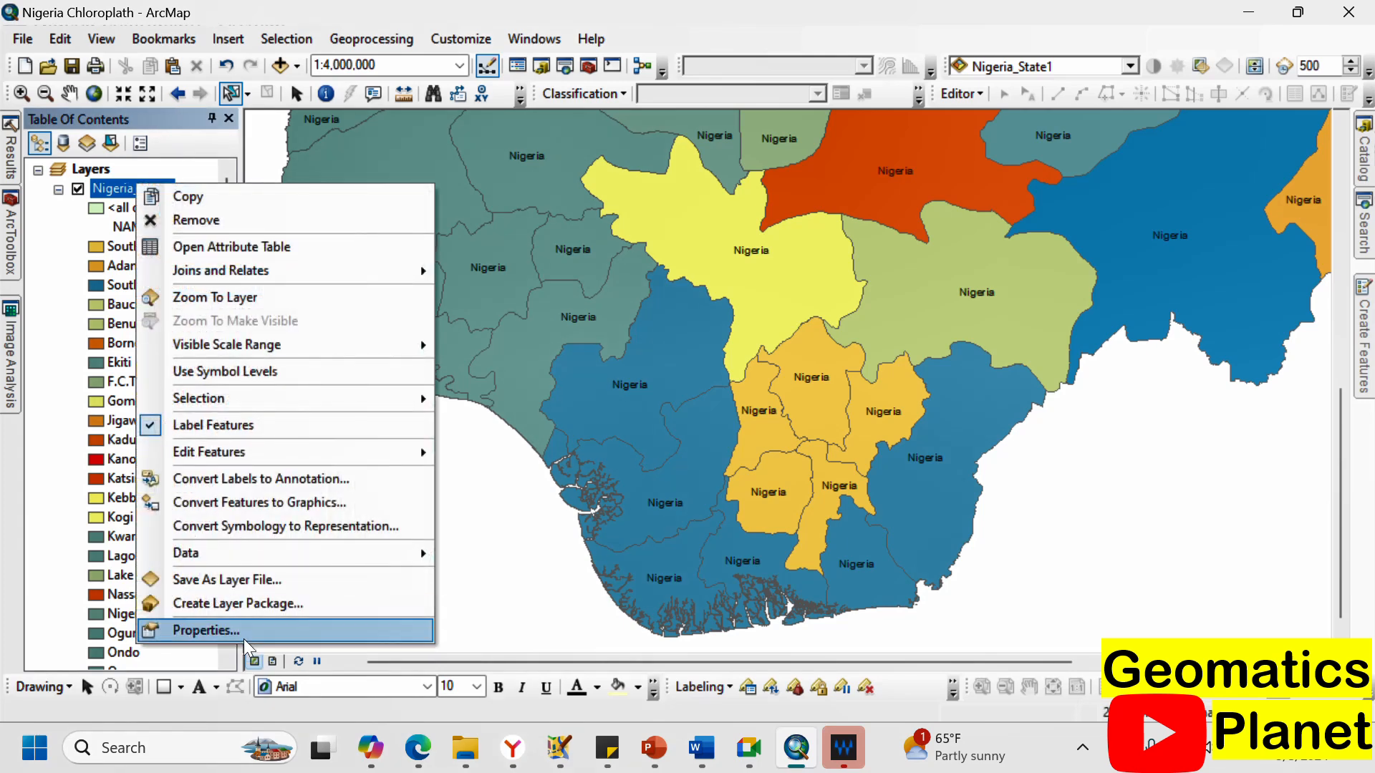
pyautogui.click(242, 637)
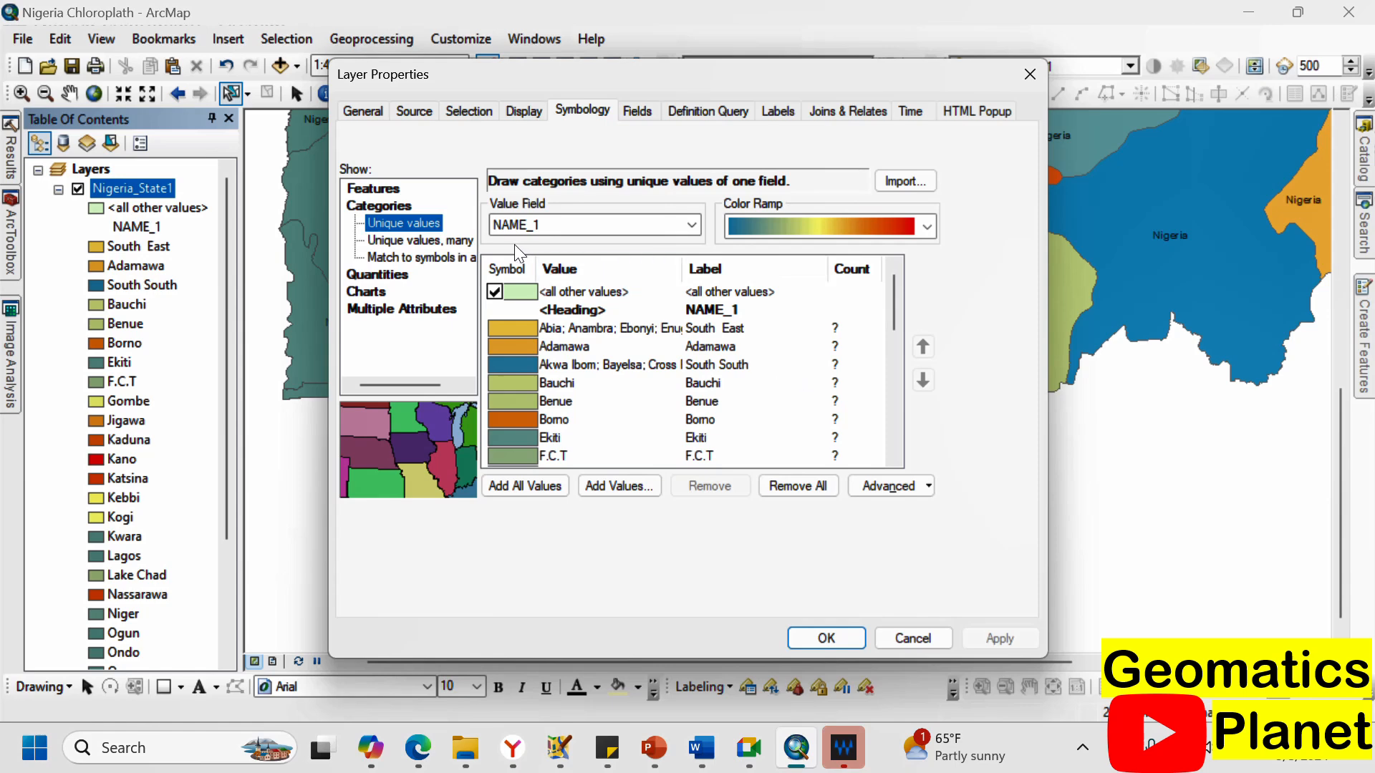
pyautogui.click(777, 112)
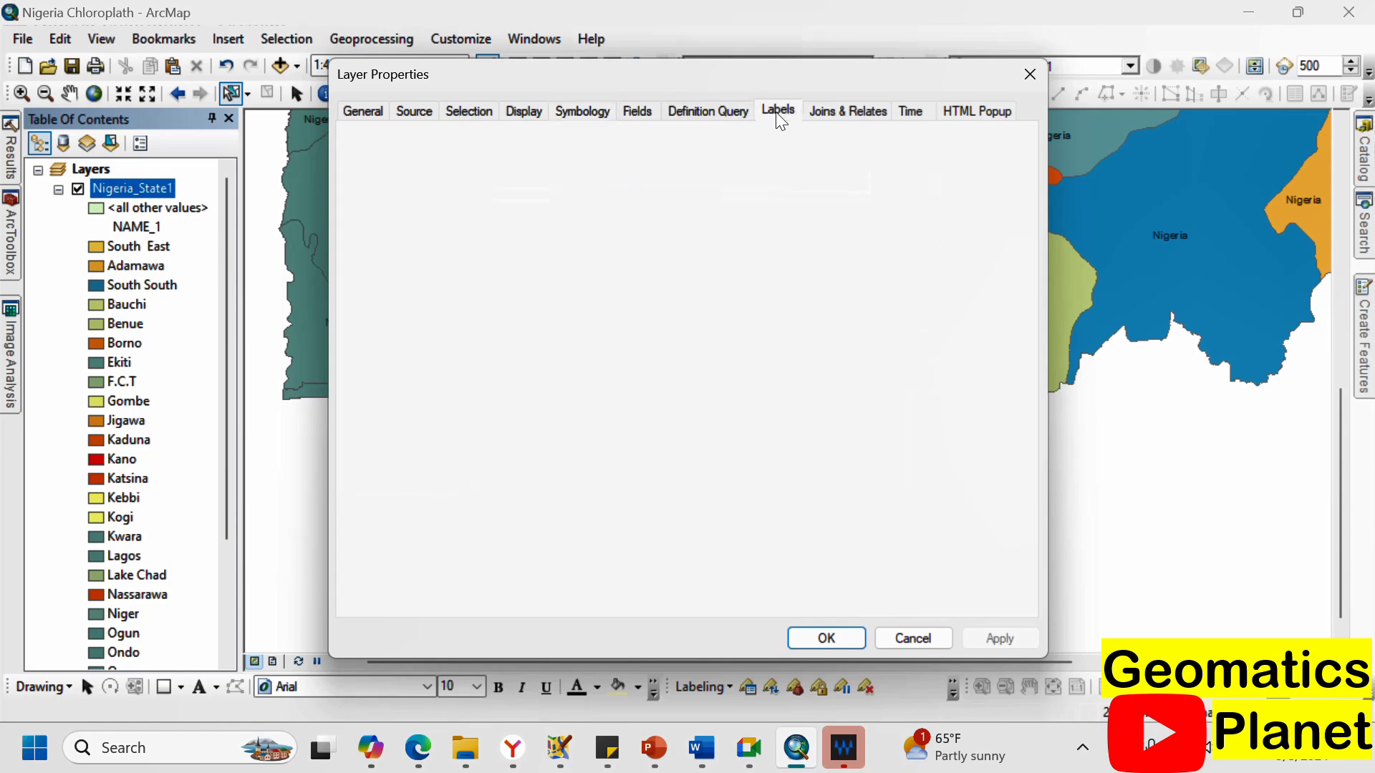
pyautogui.click(735, 280)
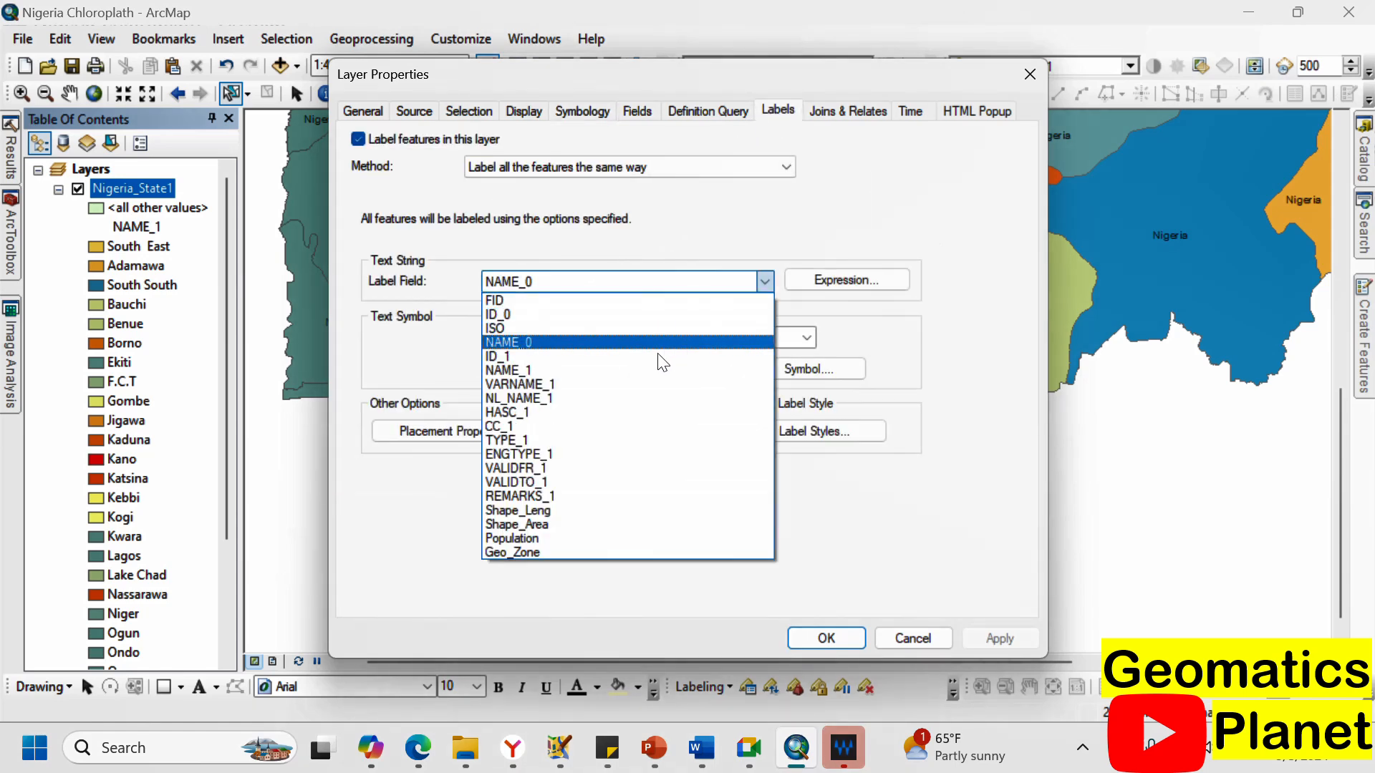
pyautogui.click(605, 371)
pyautogui.click(826, 638)
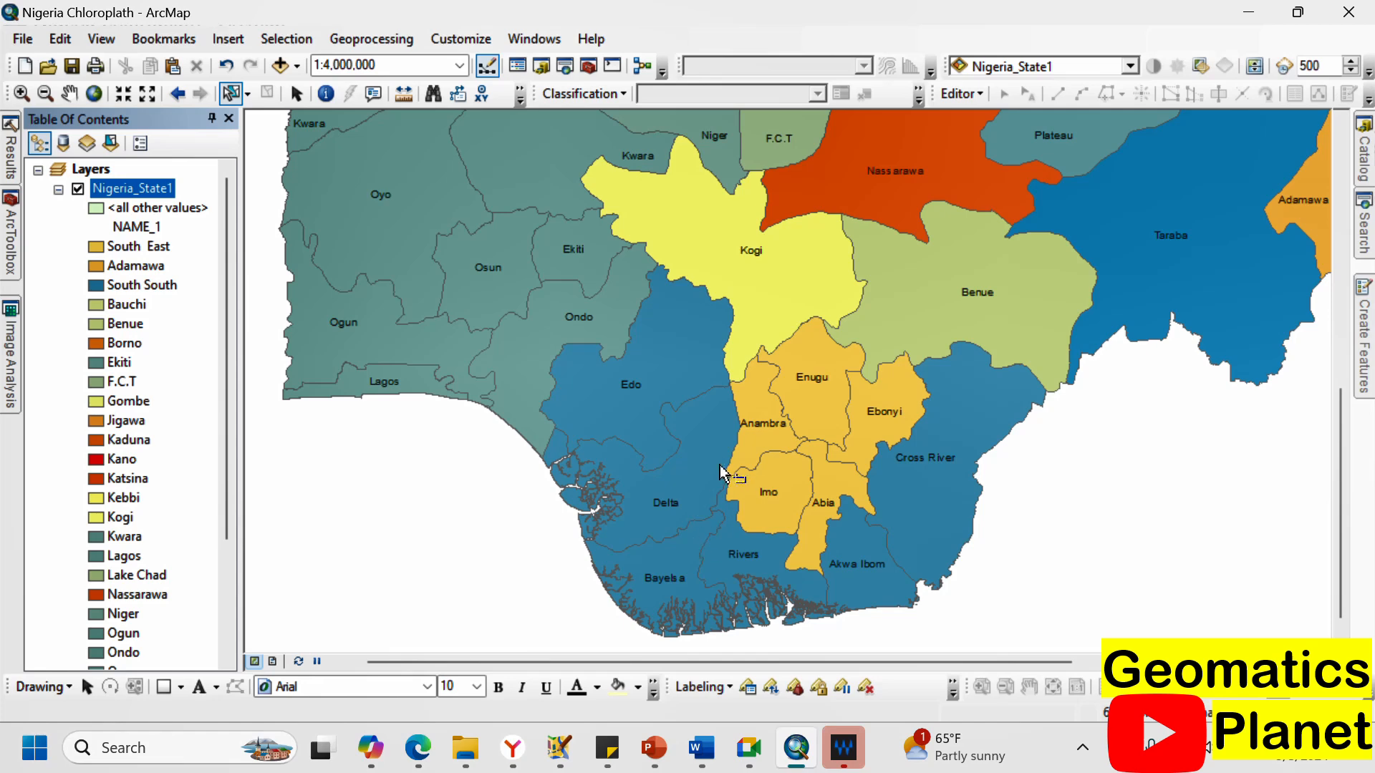
# Select the states Edo, Delta, Bayelsa, Rivers, Akwa Ibom and Cross River together on the map.
pyautogui.click(635, 388)
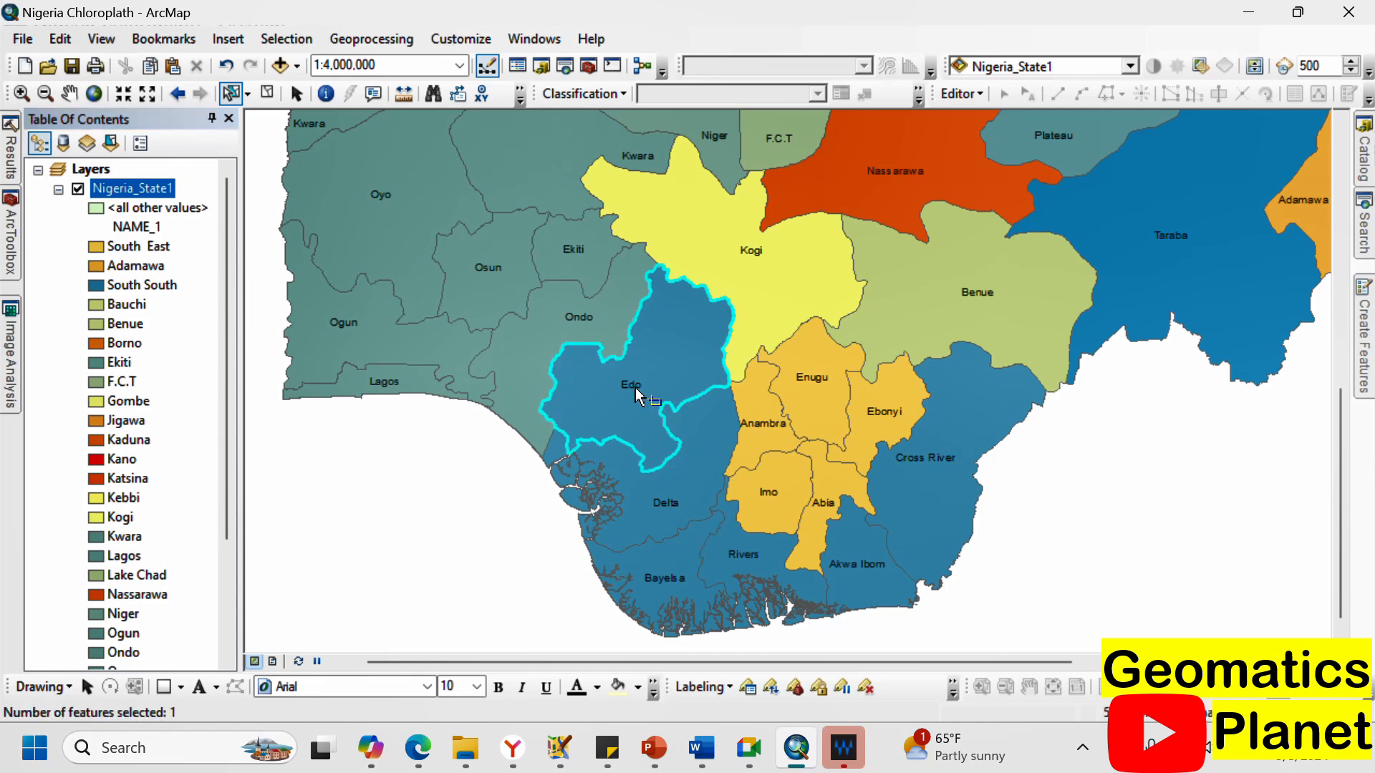
pyautogui.keyDown('shift'); pyautogui.click(655, 497); pyautogui.keyUp('shift')
pyautogui.keyDown('shift'); pyautogui.click(676, 573); pyautogui.keyUp('shift')
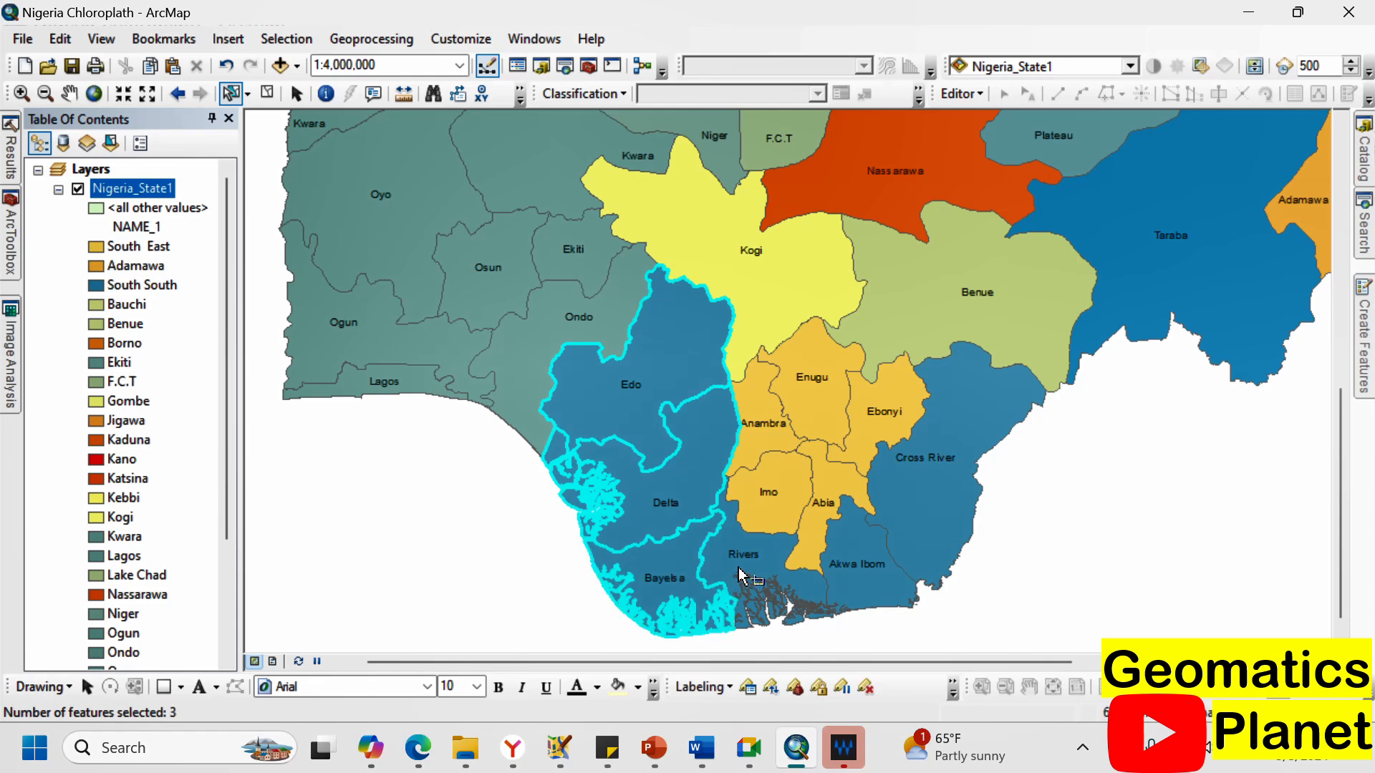
pyautogui.keyDown('shift'); pyautogui.click(870, 602); pyautogui.keyUp('shift')
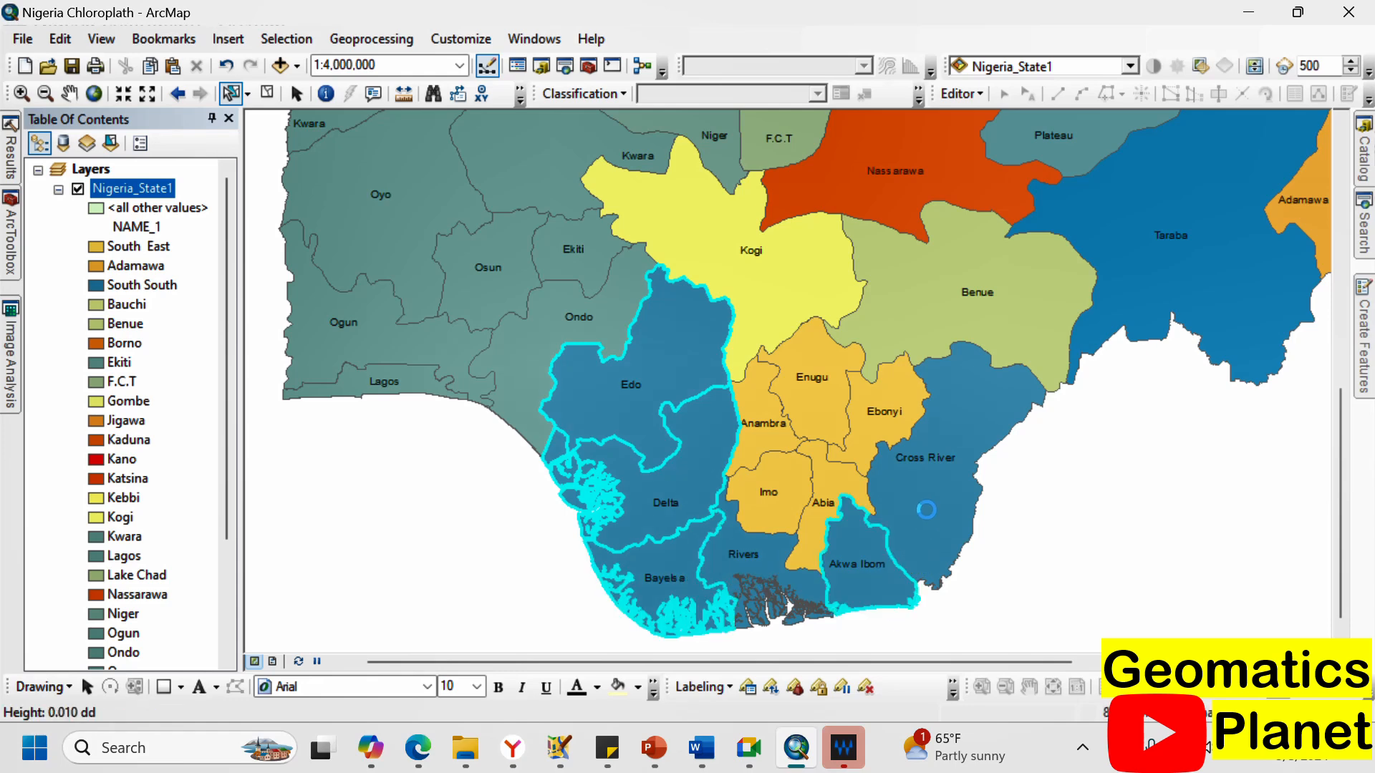
pyautogui.keyDown('shift'); pyautogui.click(792, 555); pyautogui.keyUp('shift')
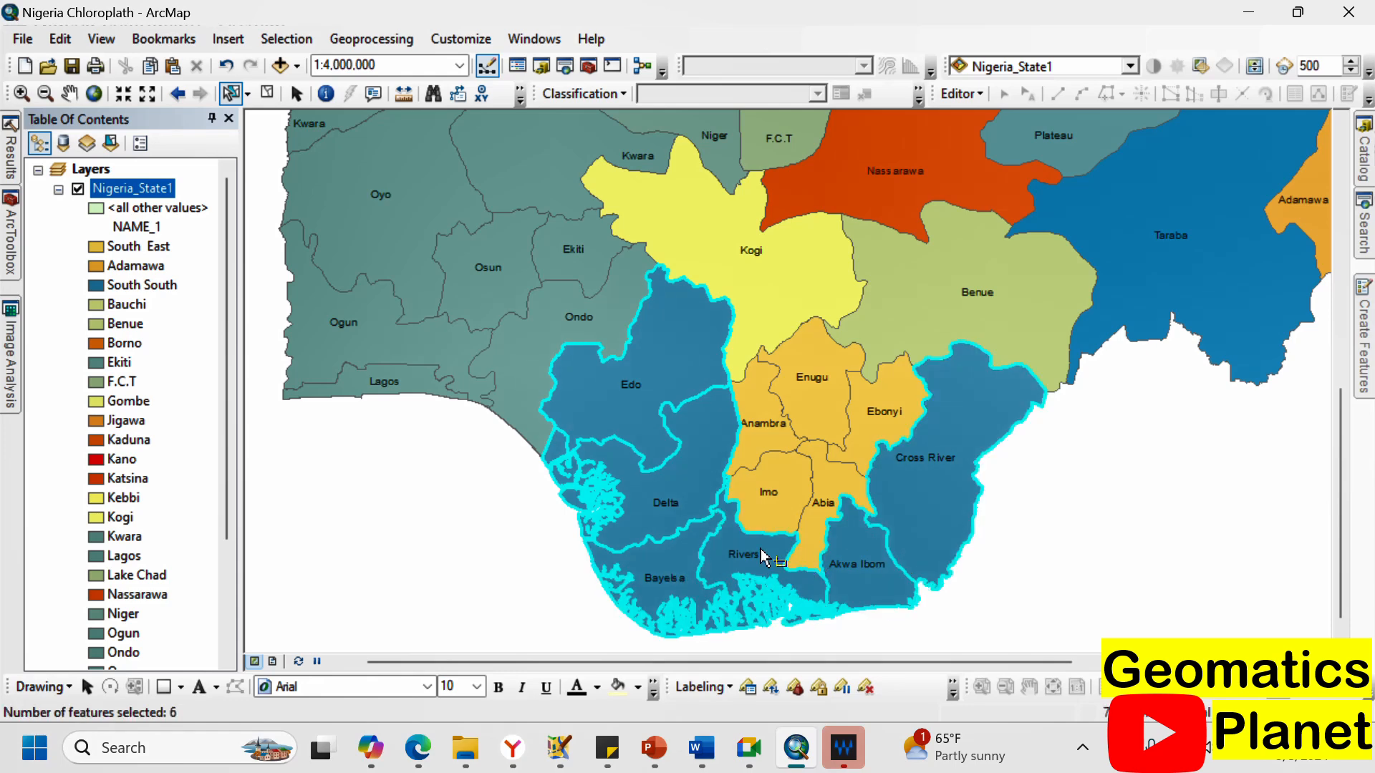
# Open the attribute table of Nigeria_State1 and bring the Geo_Zone column into view.
pyautogui.rightClick(120, 188)
pyautogui.click(236, 250)
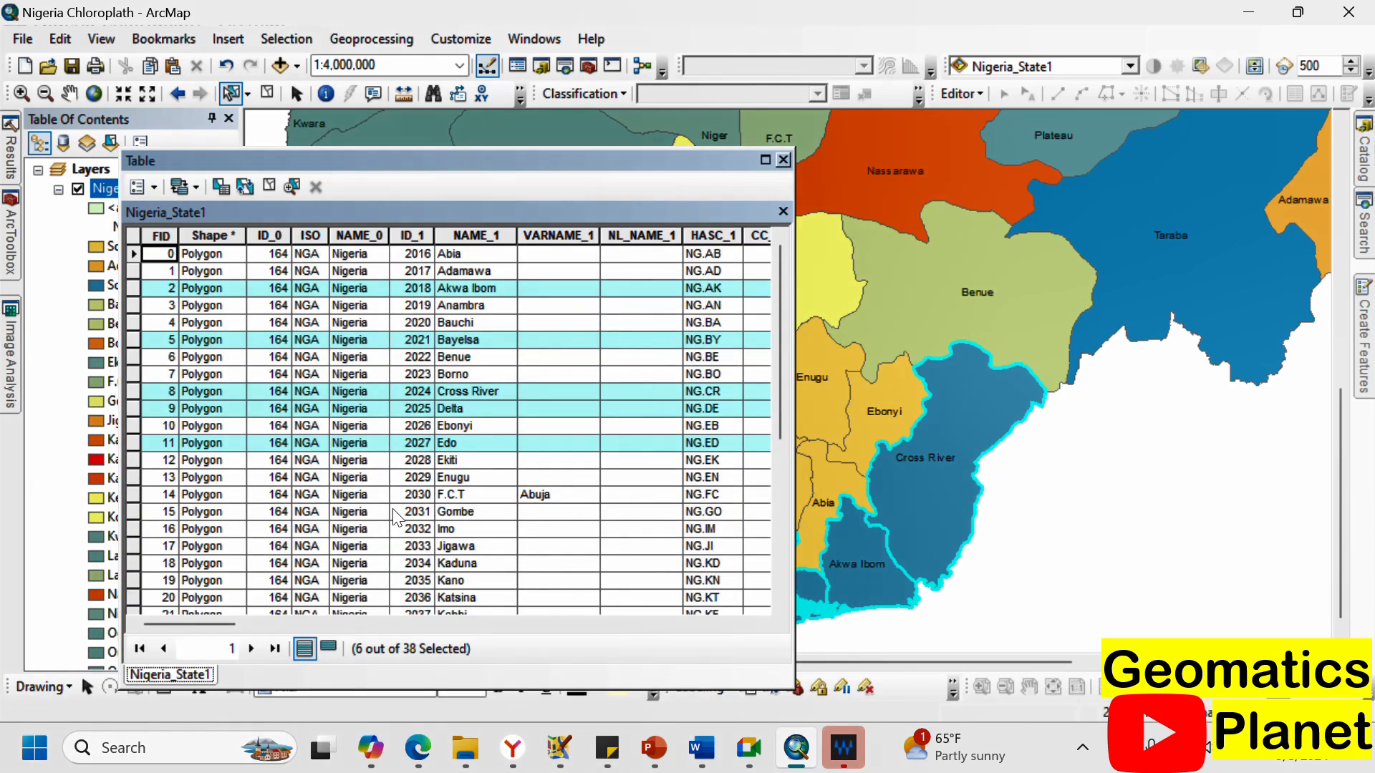
pyautogui.moveTo(207, 624); pyautogui.dragTo(784, 665)
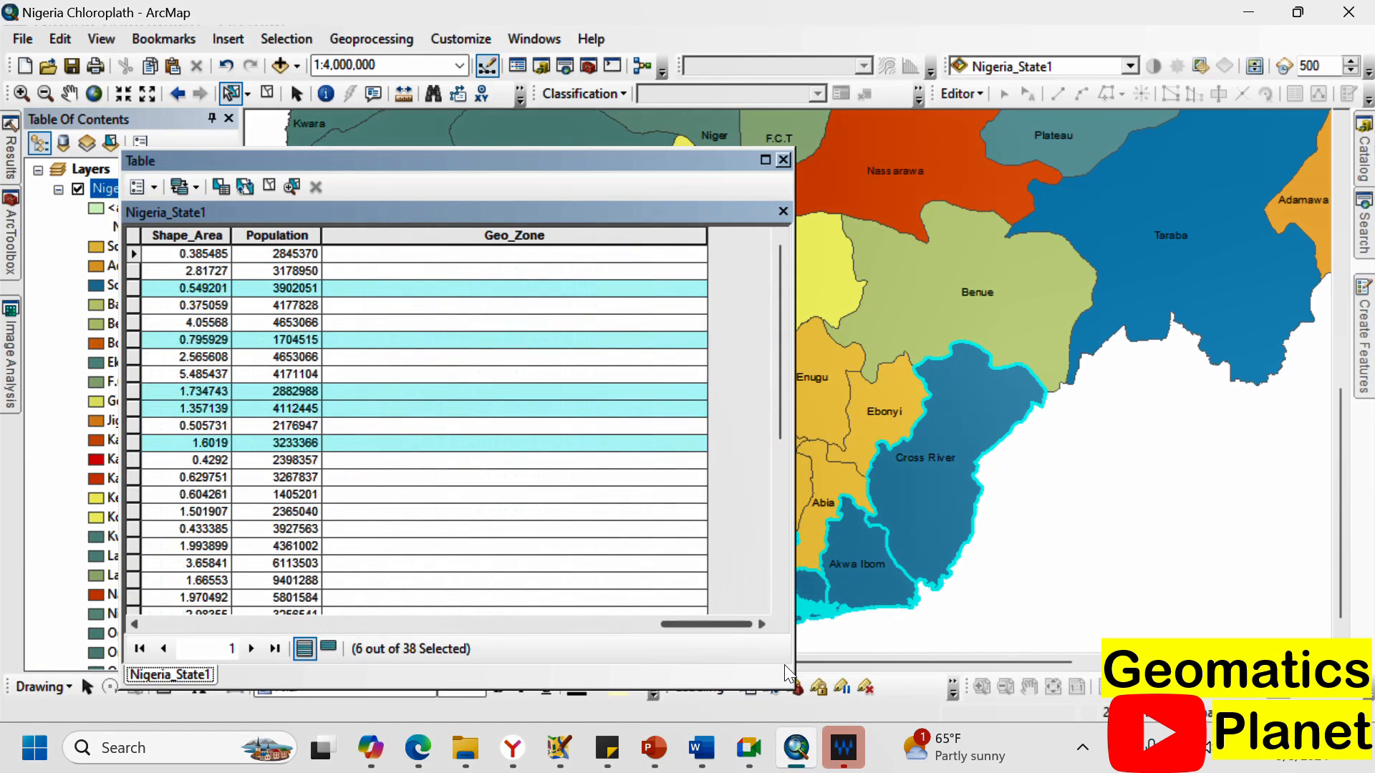
# Try to fill the Geo_Zone field of the selected states with the unquoted expression South South using the Field Calculator.
pyautogui.click(596, 228)
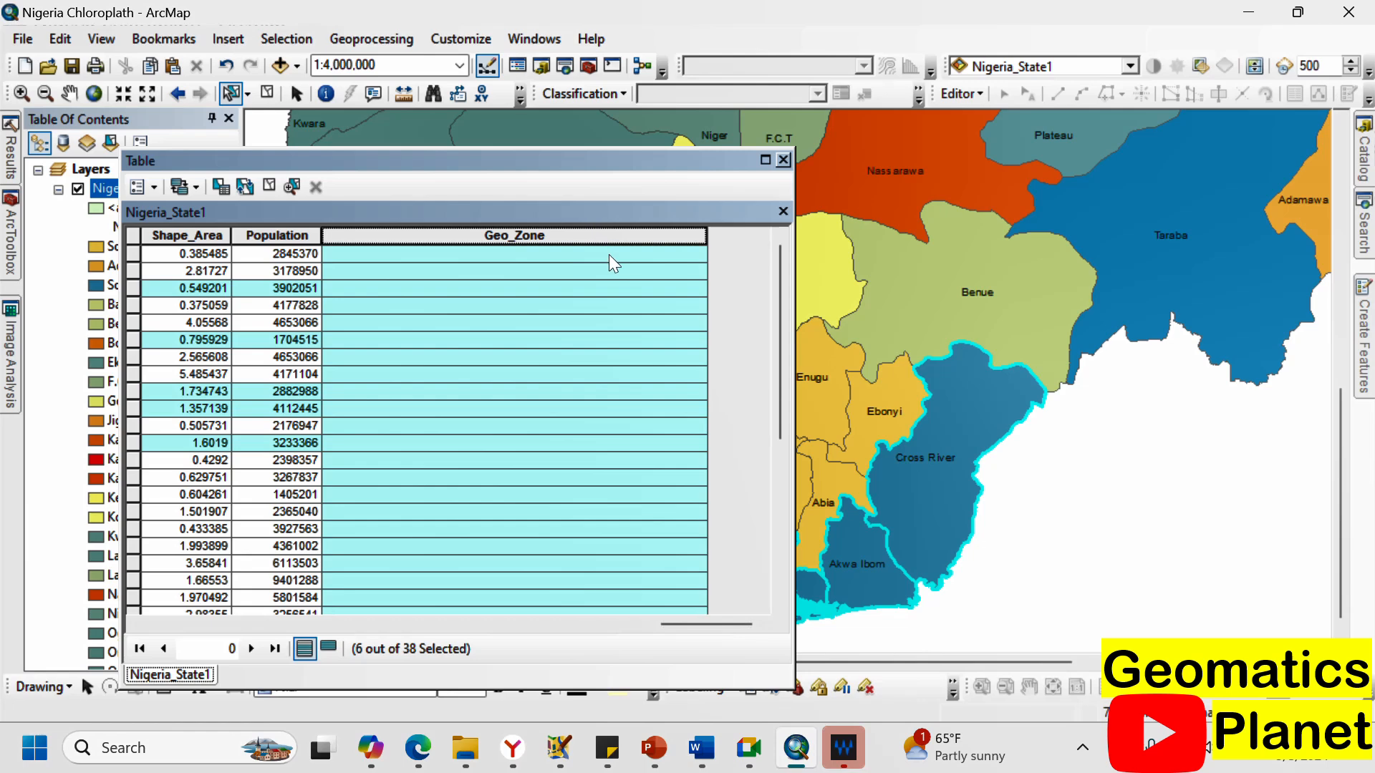
pyautogui.rightClick(591, 234)
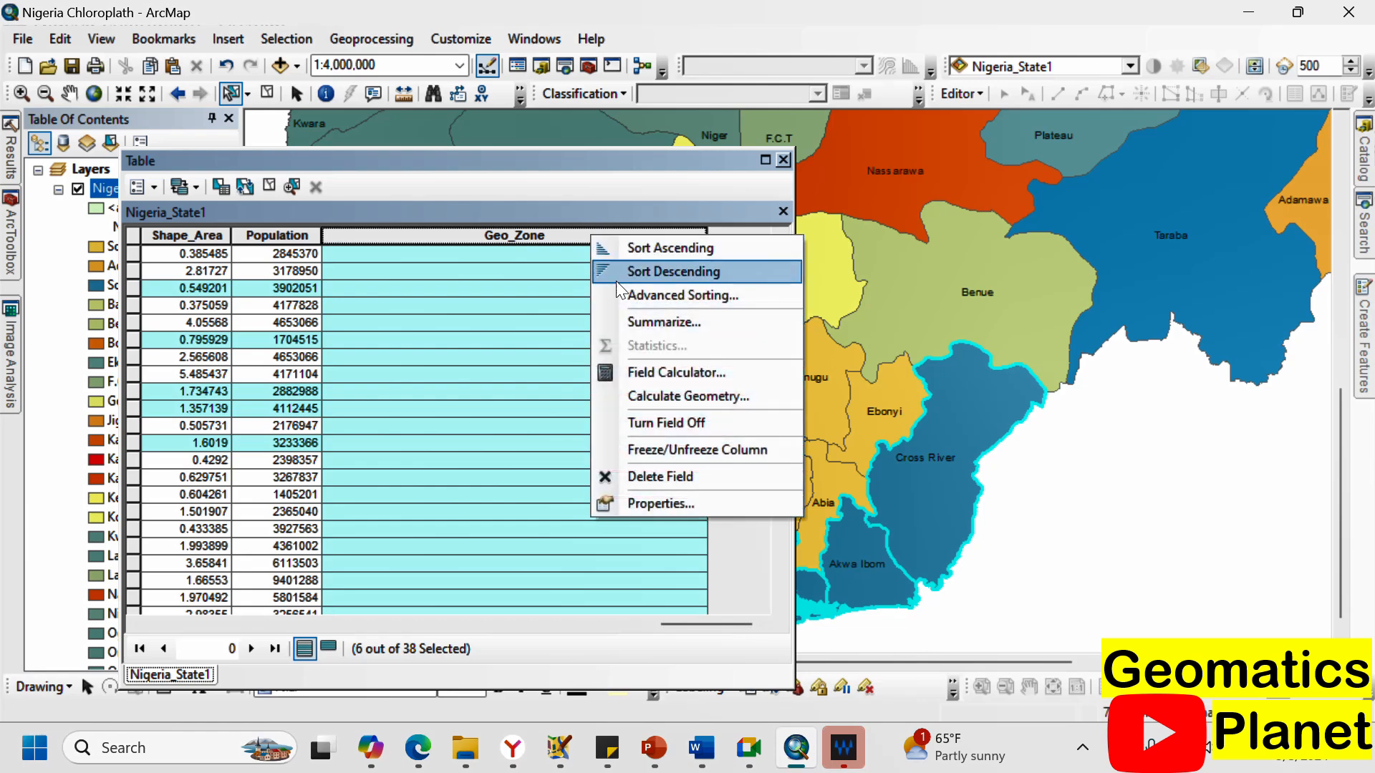
pyautogui.click(661, 369)
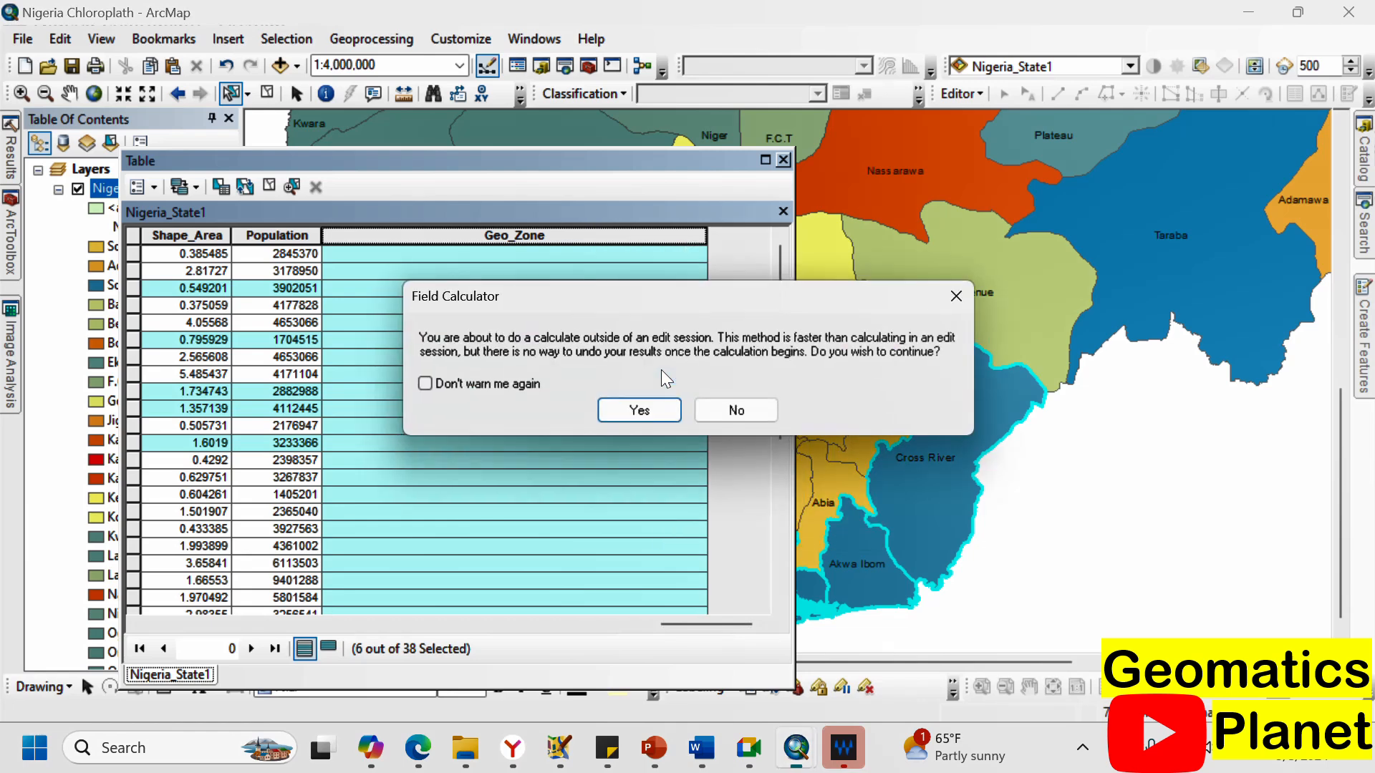
pyautogui.click(639, 406)
pyautogui.click(531, 446)
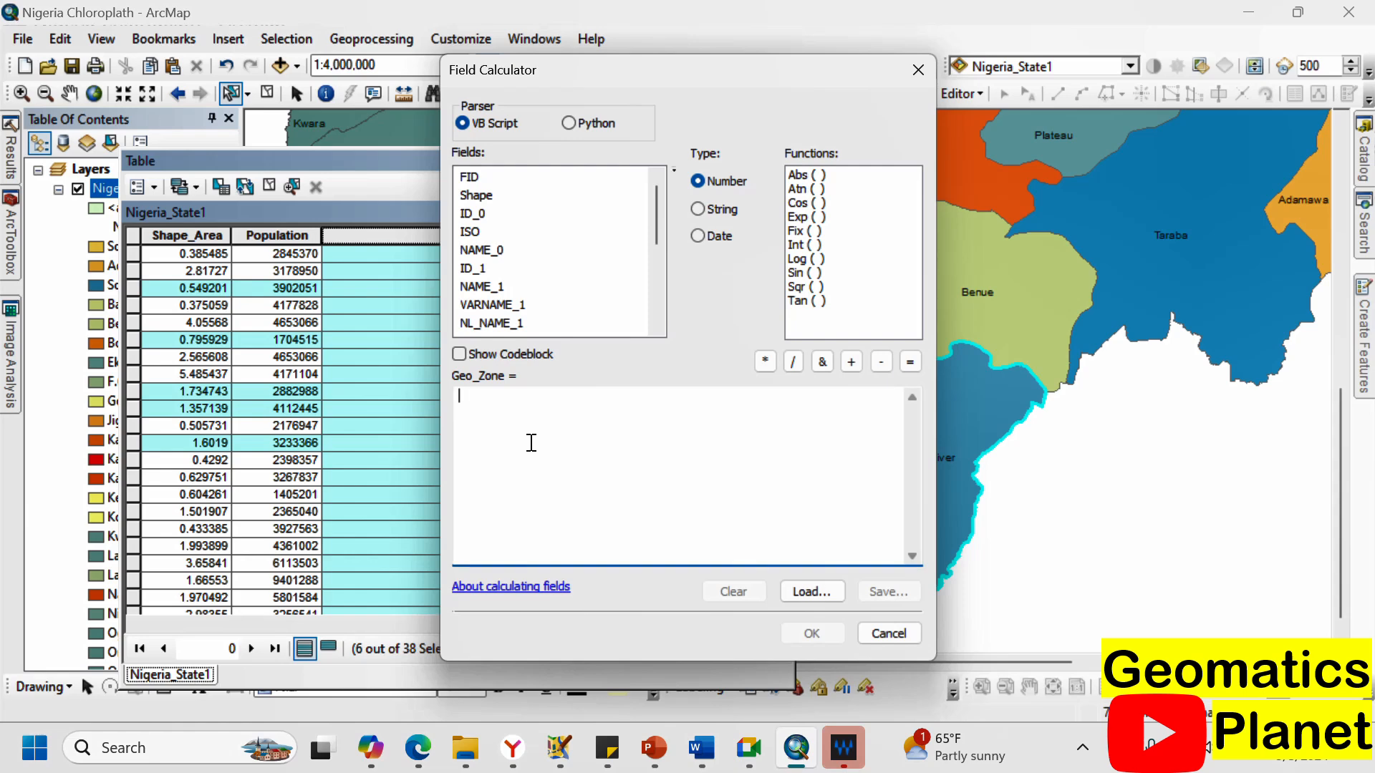
pyautogui.write('South South')
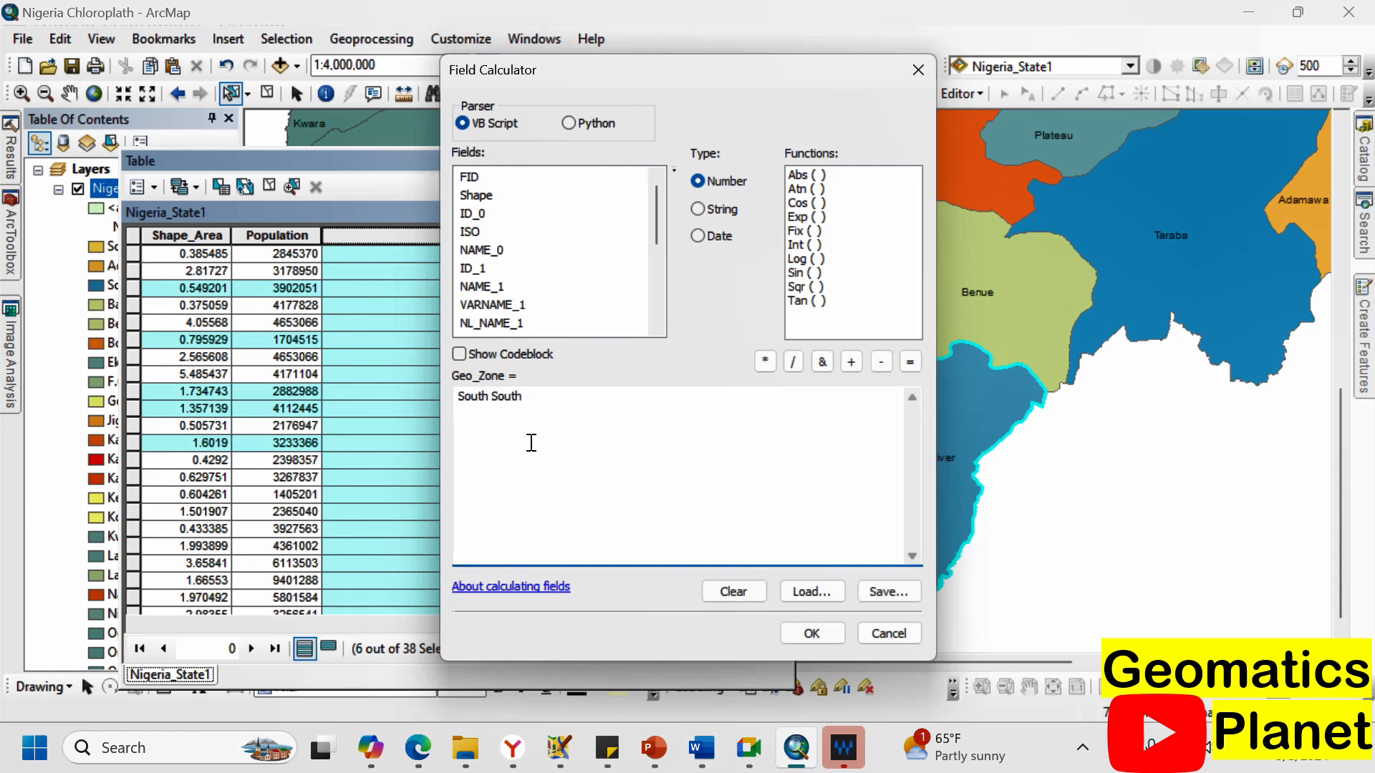
pyautogui.click(812, 628)
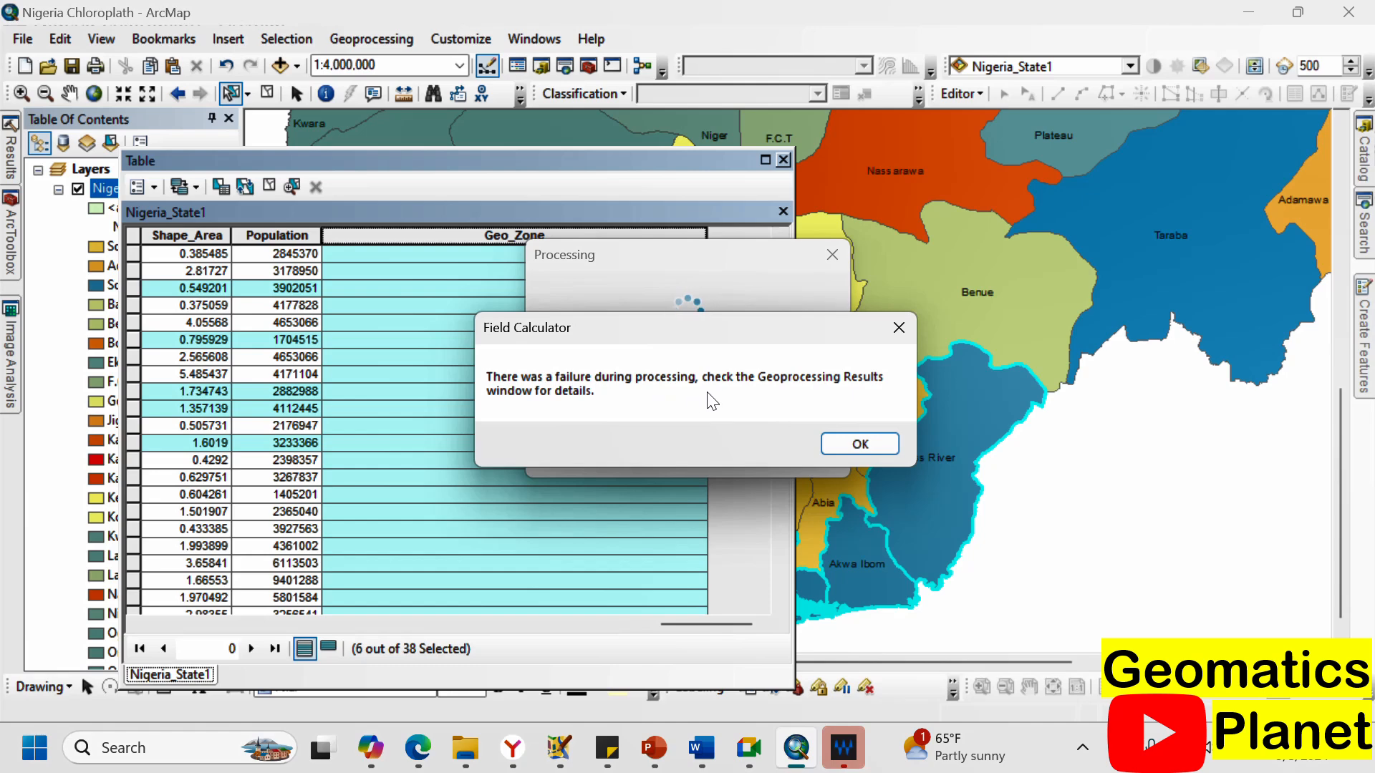
pyautogui.click(863, 444)
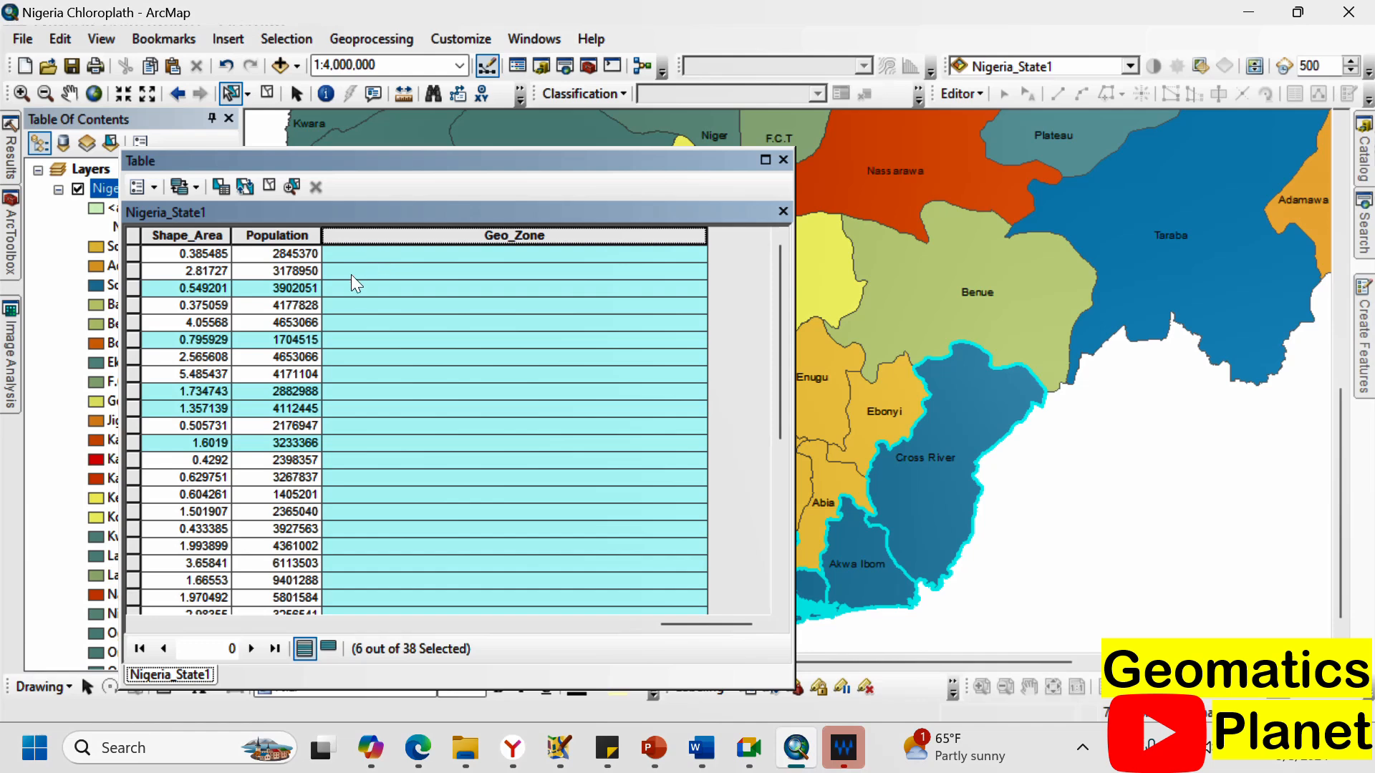
# Start an edit session and enter South South in the Geo_Zone field of the first selected record, copying the text.
pyautogui.click(962, 94)
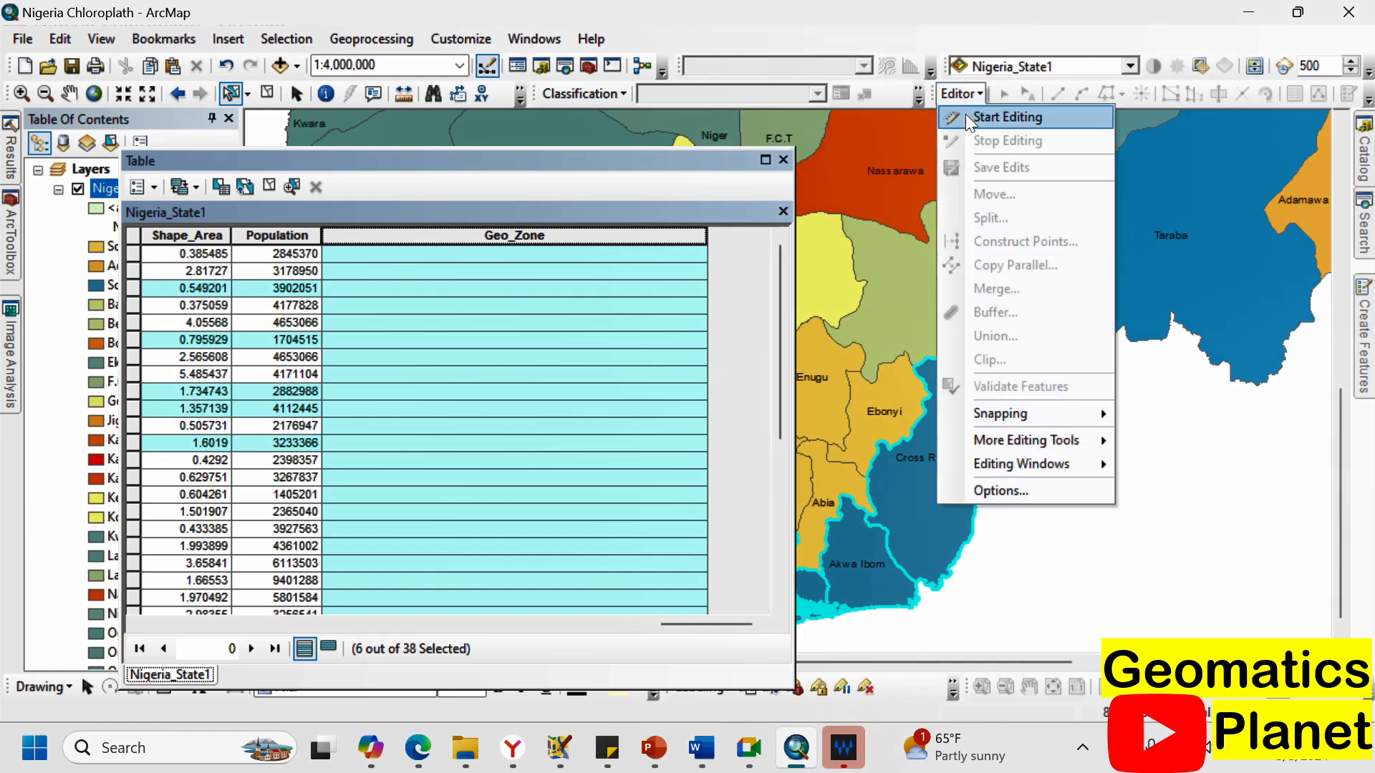
pyautogui.click(963, 117)
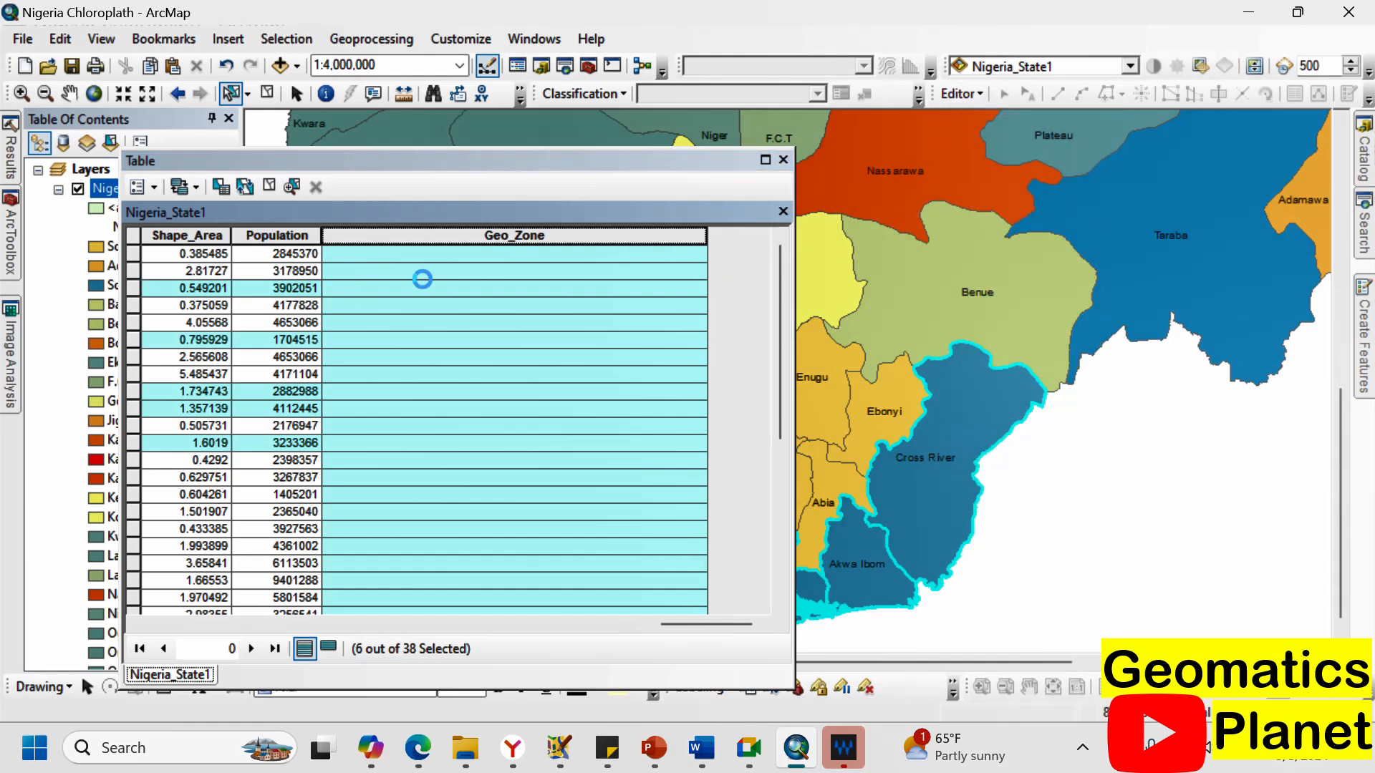
pyautogui.click(376, 286)
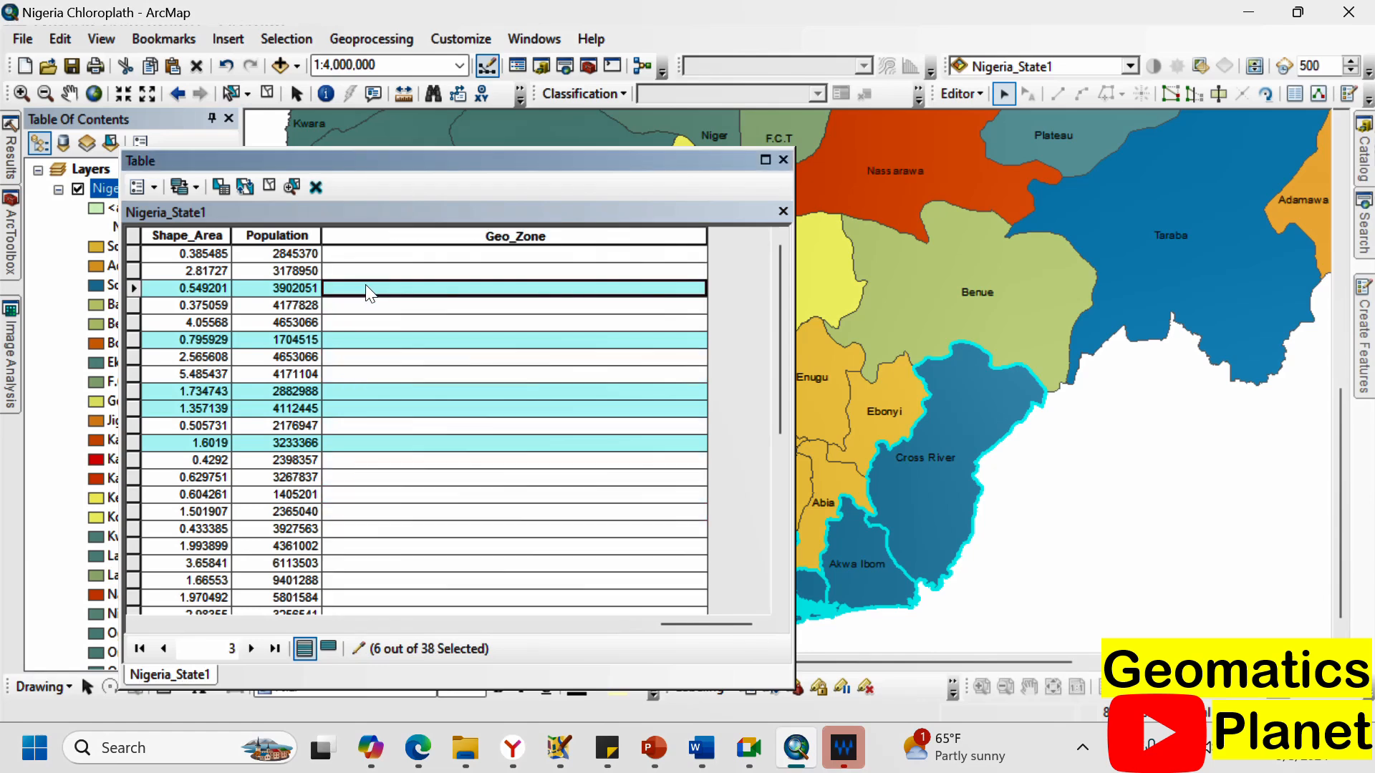
pyautogui.write('S')
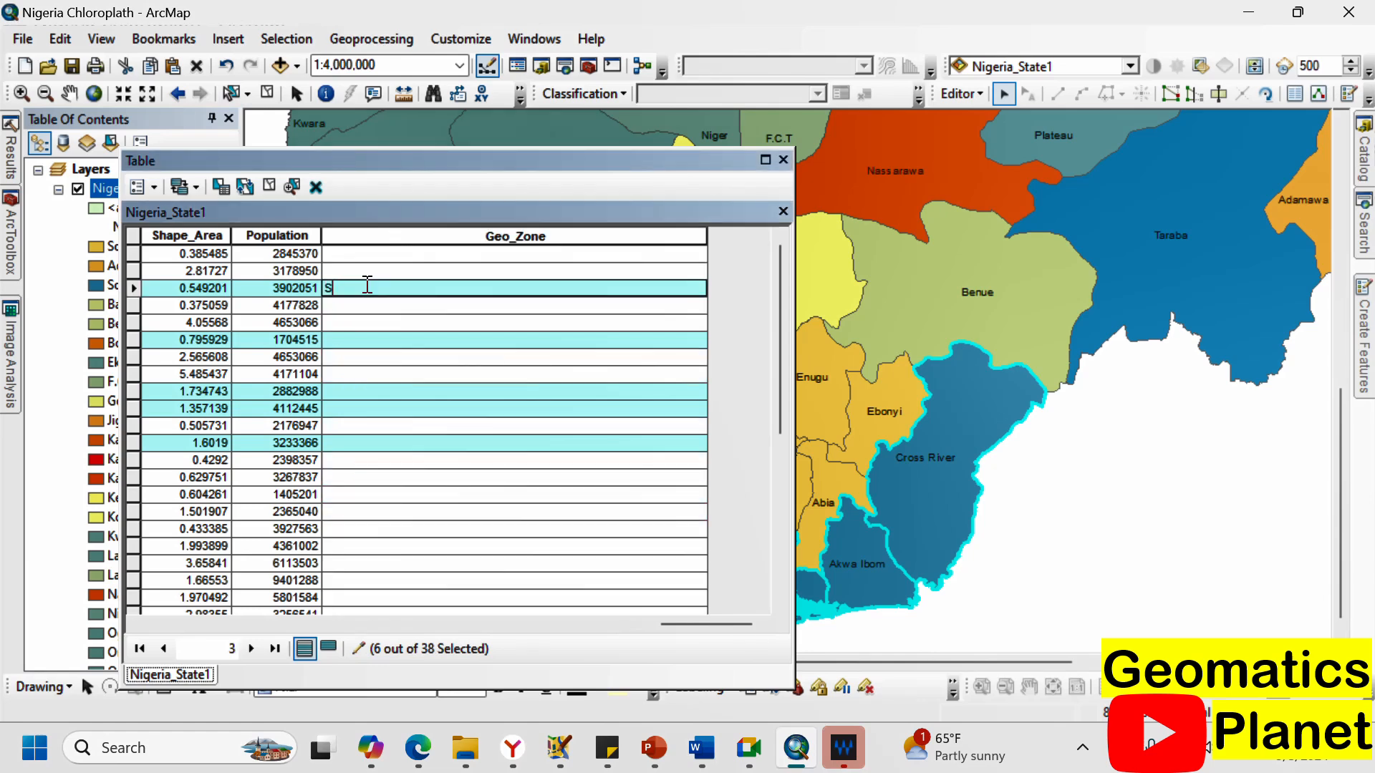
pyautogui.write('outh South')
pyautogui.press('Return')
pyautogui.hotkey('ctrl', 'c')
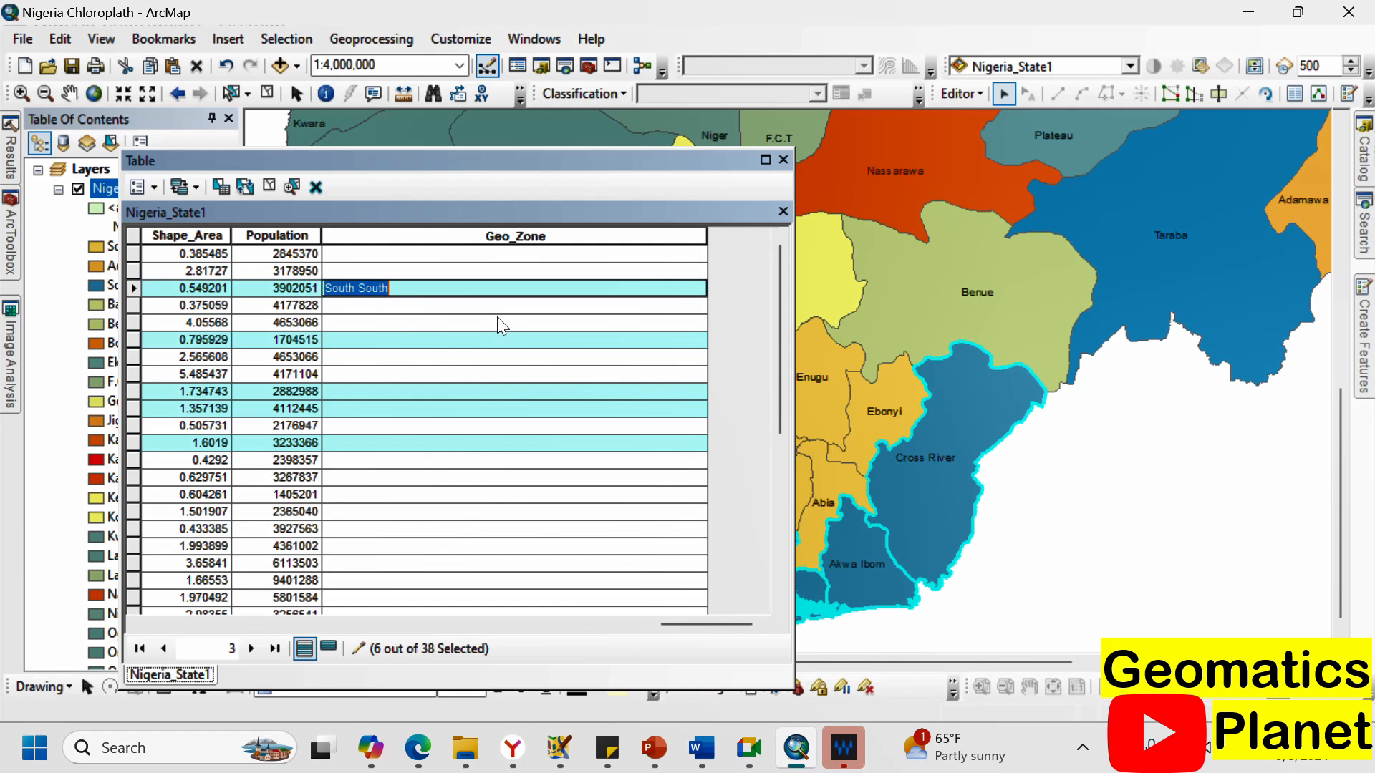
# Paste South South into the Geo_Zone cells of the next two selected records, Bayelsa and Cross River.
pyautogui.click(492, 340)
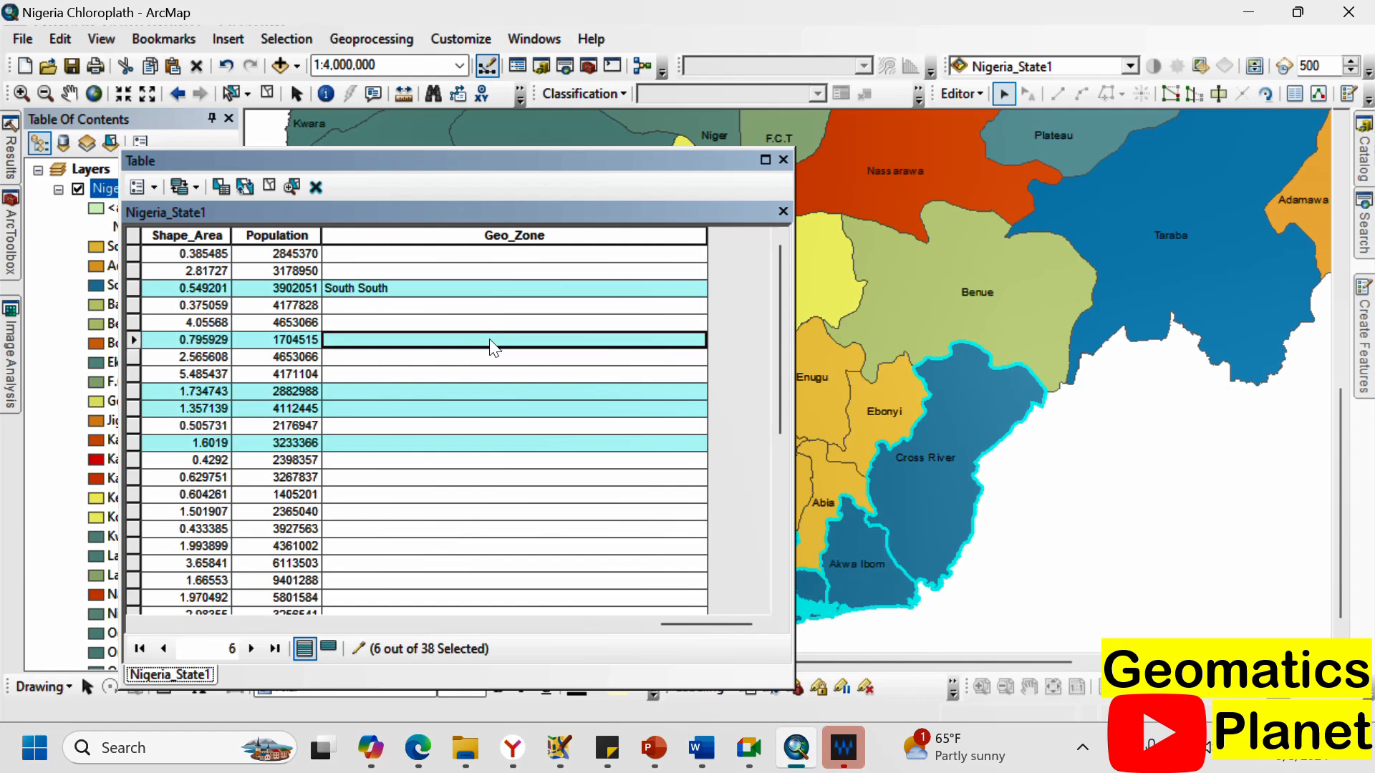
pyautogui.hotkey('ctrl', 'v')
pyautogui.click(454, 390)
pyautogui.hotkey('ctrl', 'v')
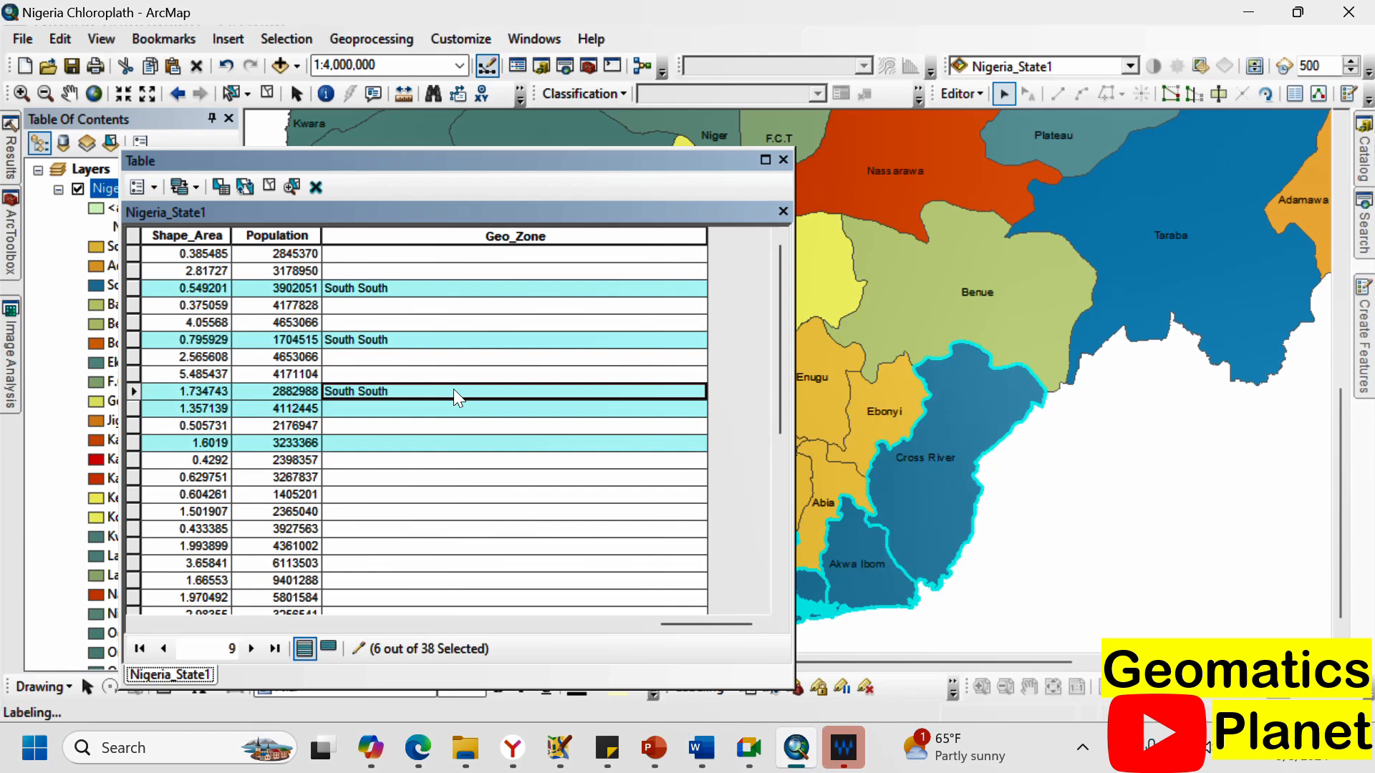
# Show only the selected records and paste South South into the empty Geo_Zone cells of Delta, Rivers and Edo.
pyautogui.click(327, 650)
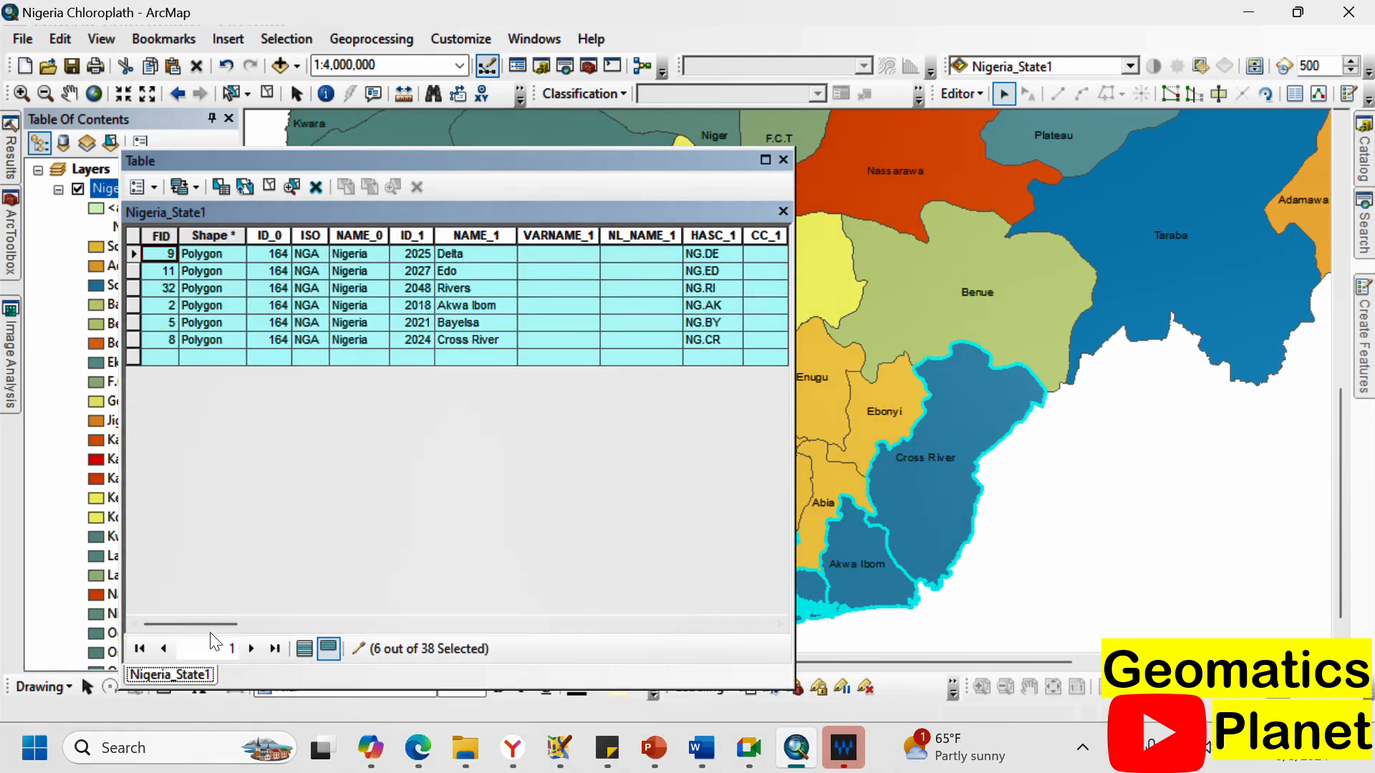
pyautogui.moveTo(201, 623); pyautogui.dragTo(724, 639)
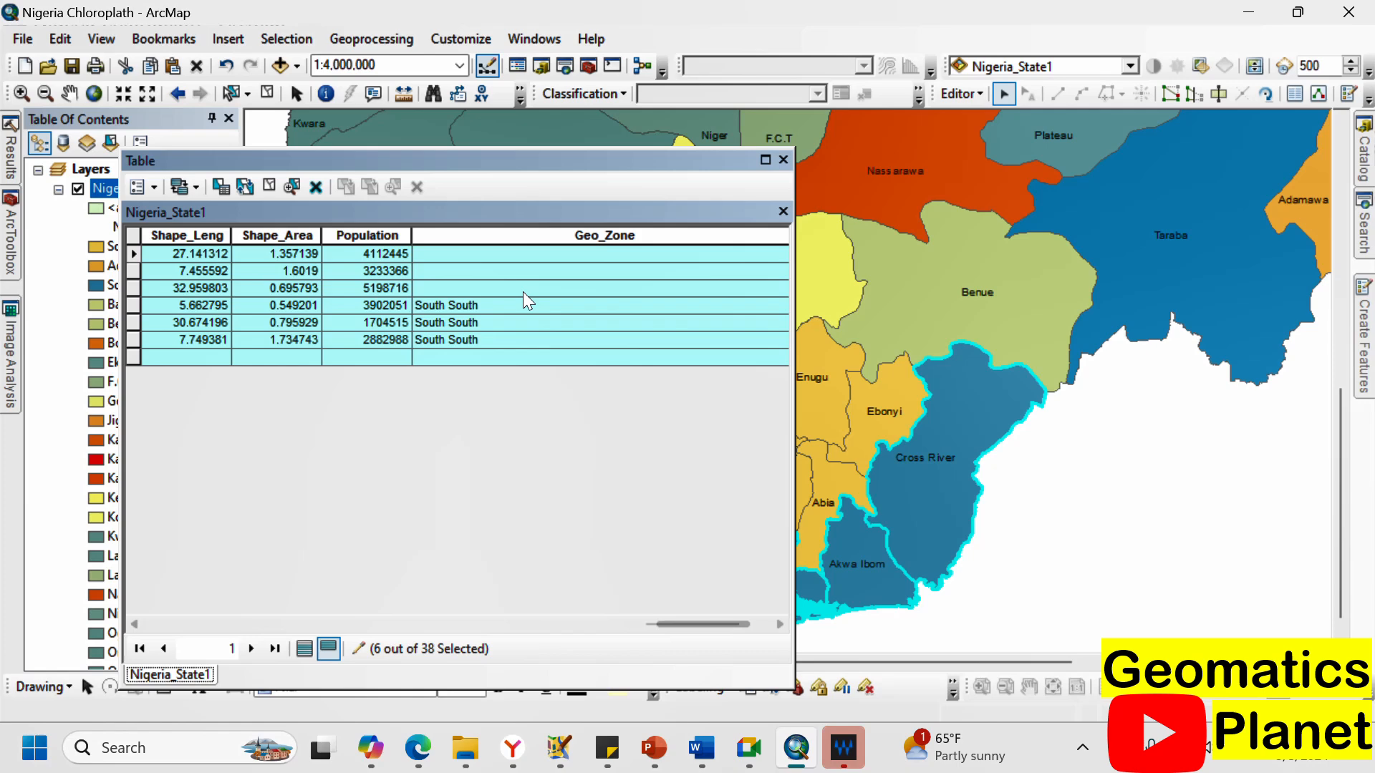
pyautogui.click(522, 251)
pyautogui.hotkey('ctrl', 'v')
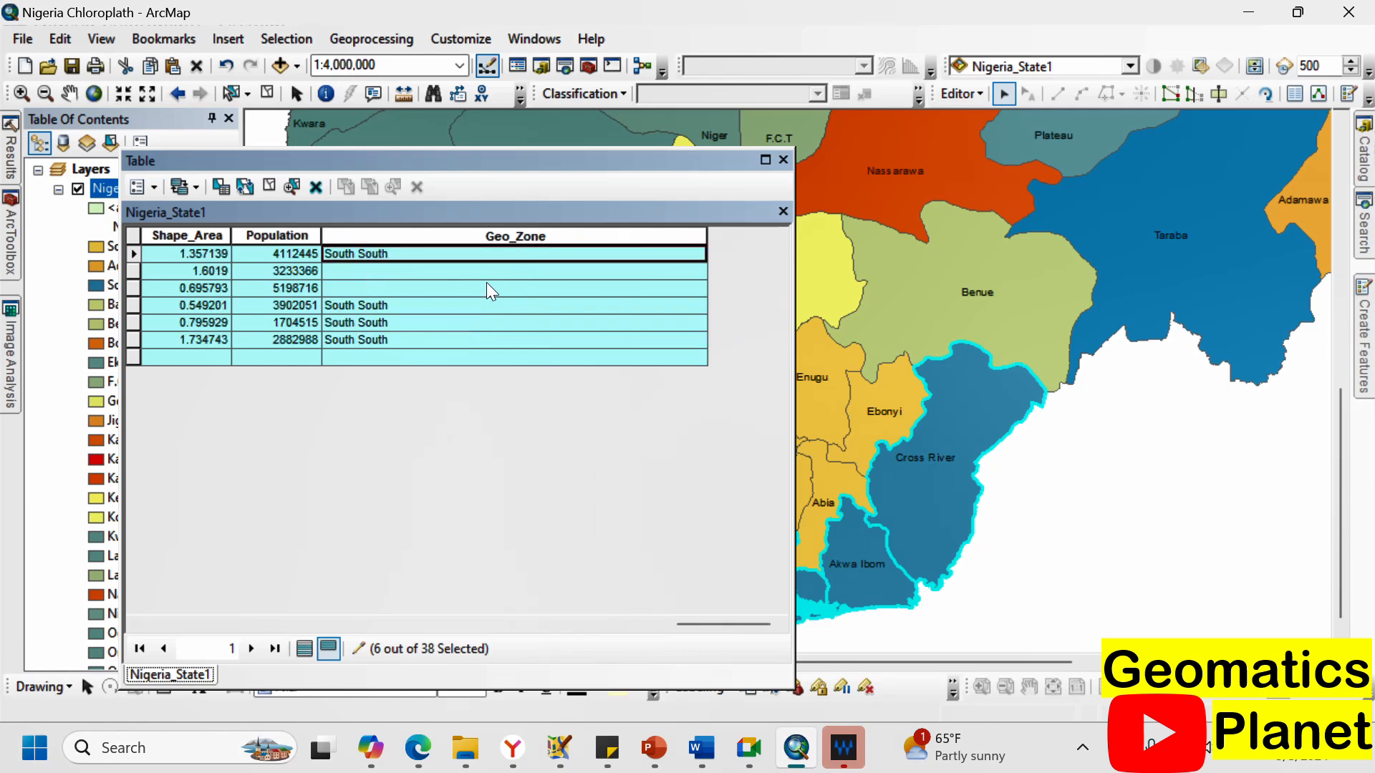
pyautogui.click(488, 287)
pyautogui.hotkey('ctrl', 'v')
pyautogui.click(484, 276)
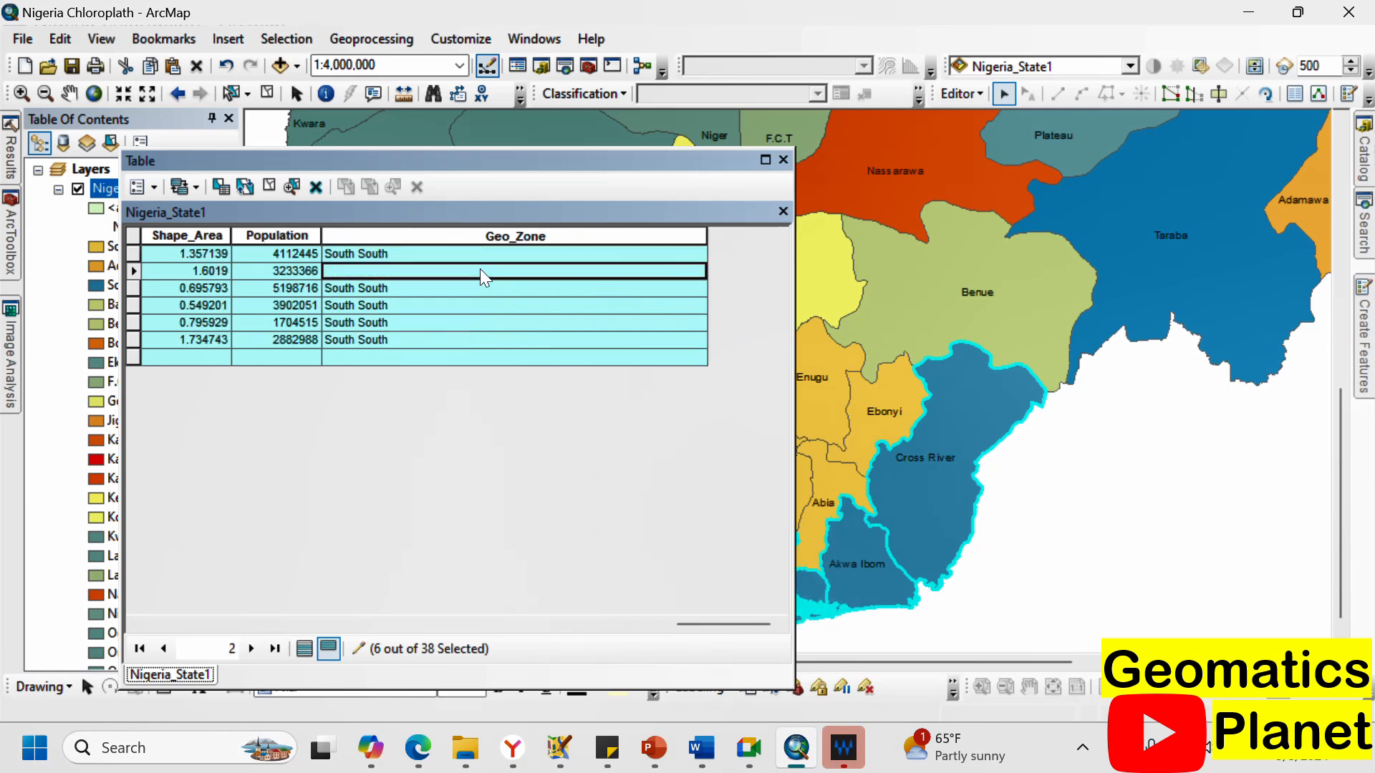
pyautogui.hotkey('ctrl', 'v')
# Narrow the Geo_Zone column to fit its text and save the edits.
pyautogui.moveTo(700, 234); pyautogui.dragTo(407, 231)
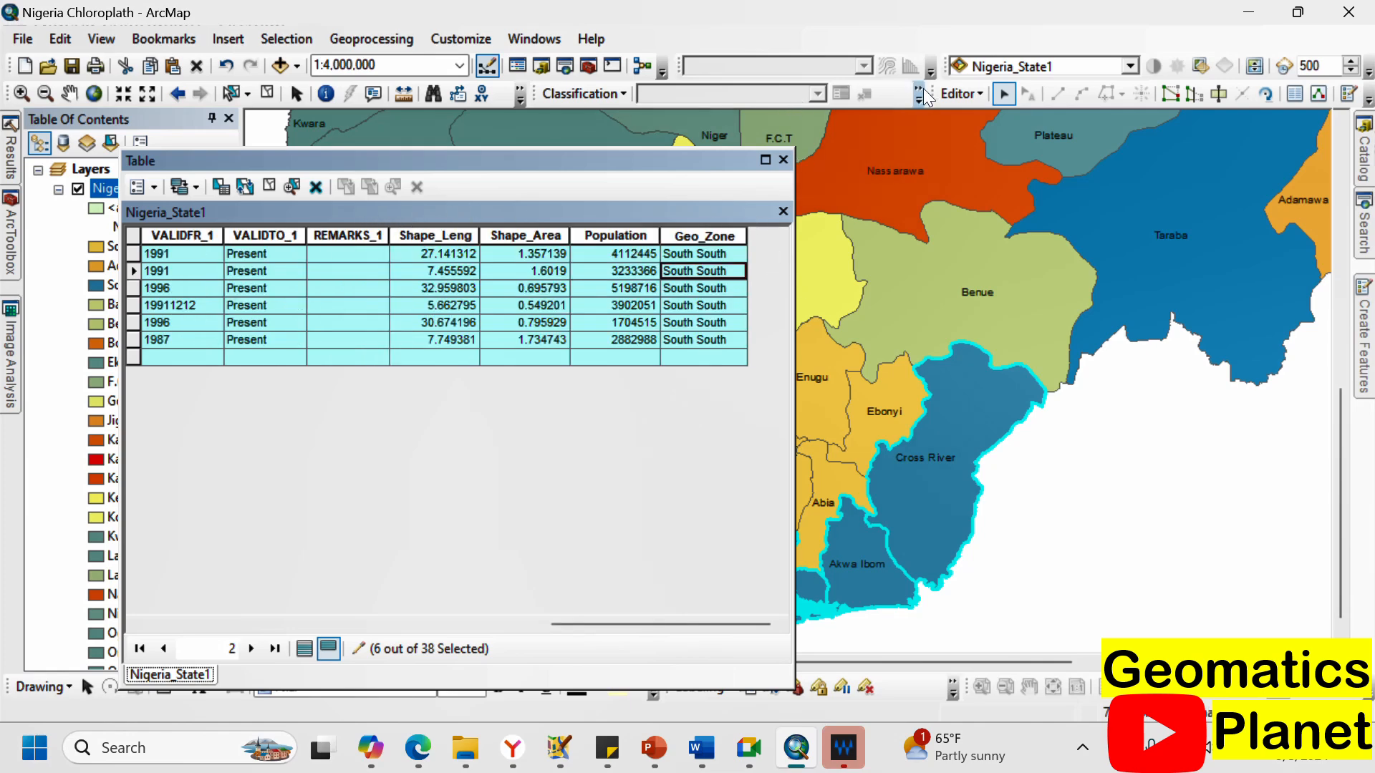
pyautogui.click(951, 93)
pyautogui.click(972, 168)
# Move the attribute table clear of the southeast and select Ebonyi, Enugu, Anambra, Imo and Abia together on the map.
pyautogui.moveTo(578, 165); pyautogui.dragTo(1124, 393)
pyautogui.scroll(4, 631, 331)
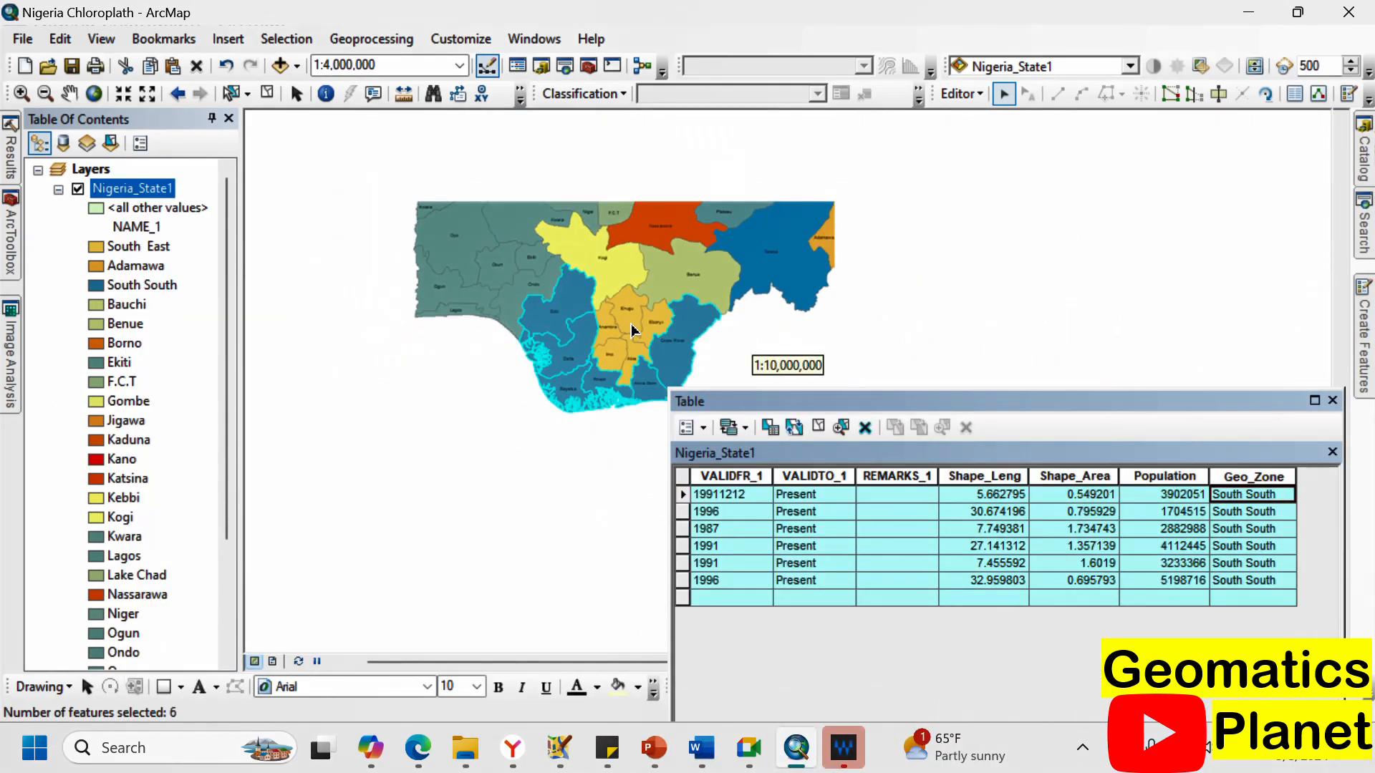
pyautogui.scroll(-4, 632, 330)
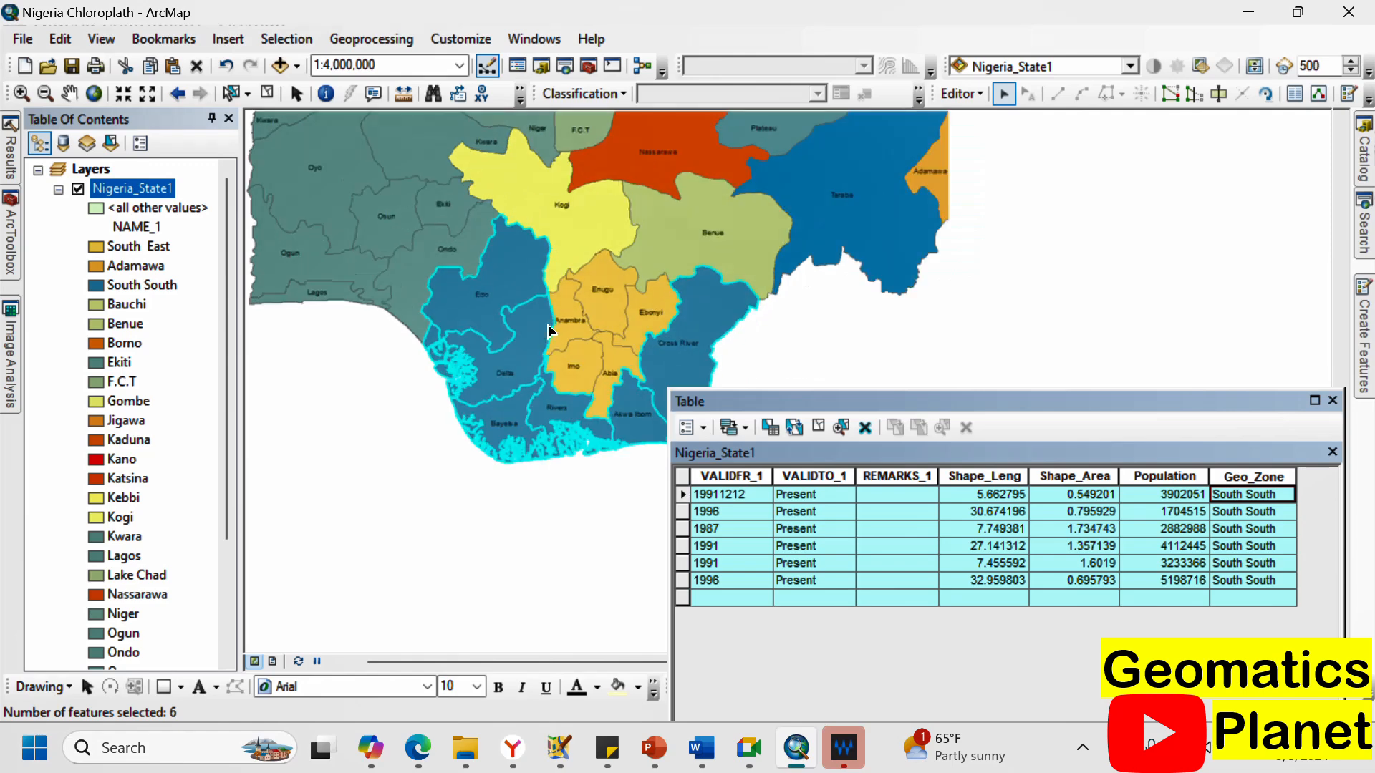
pyautogui.scroll(-2, 691, 331)
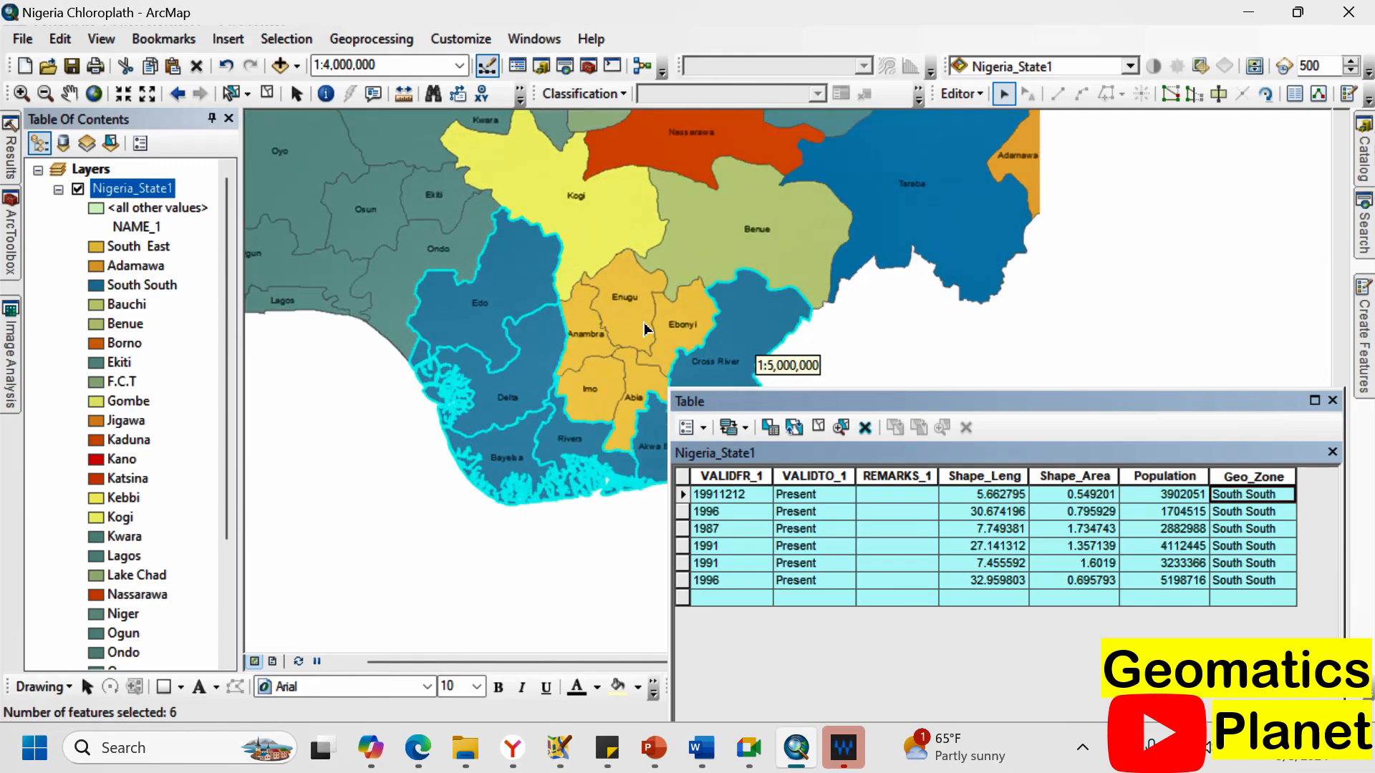
pyautogui.click(691, 331)
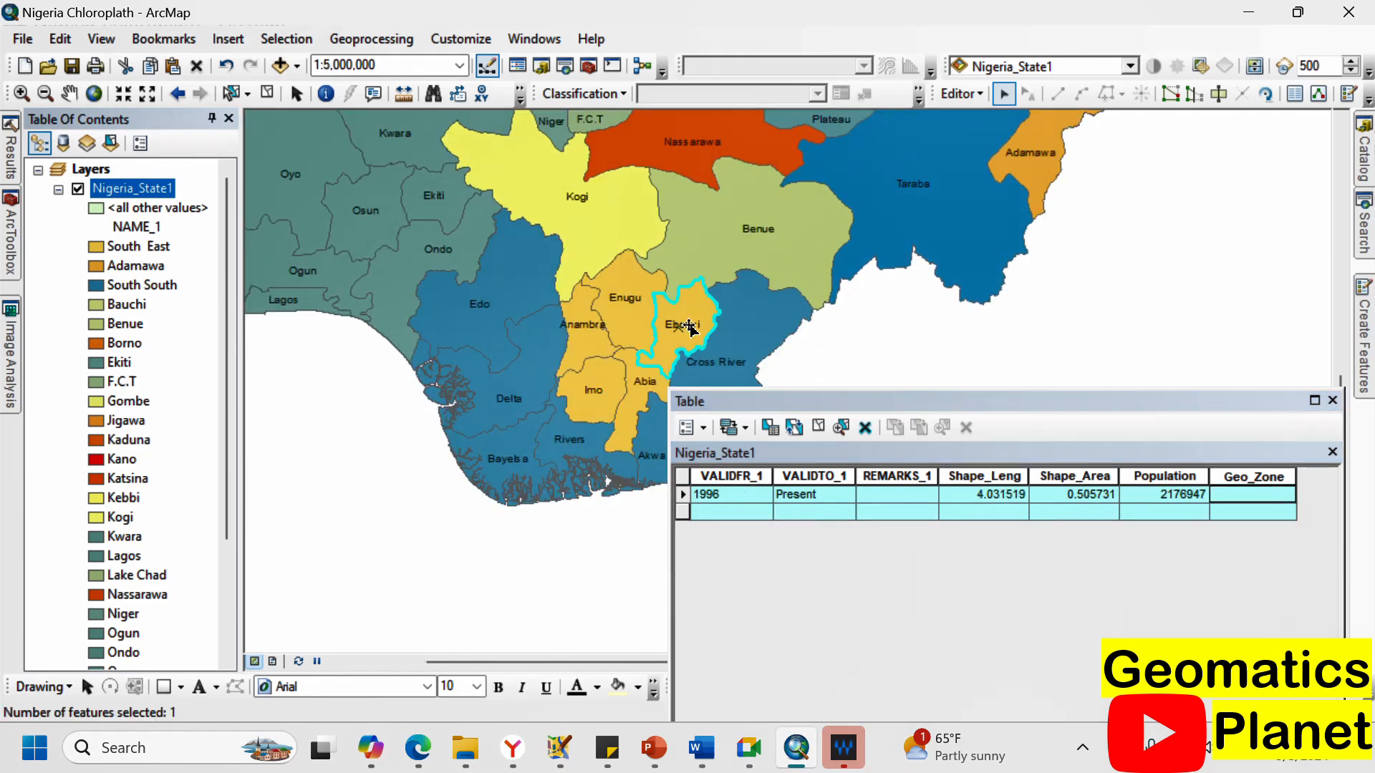
pyautogui.keyDown('shift'); pyautogui.click(620, 317); pyautogui.keyUp('shift')
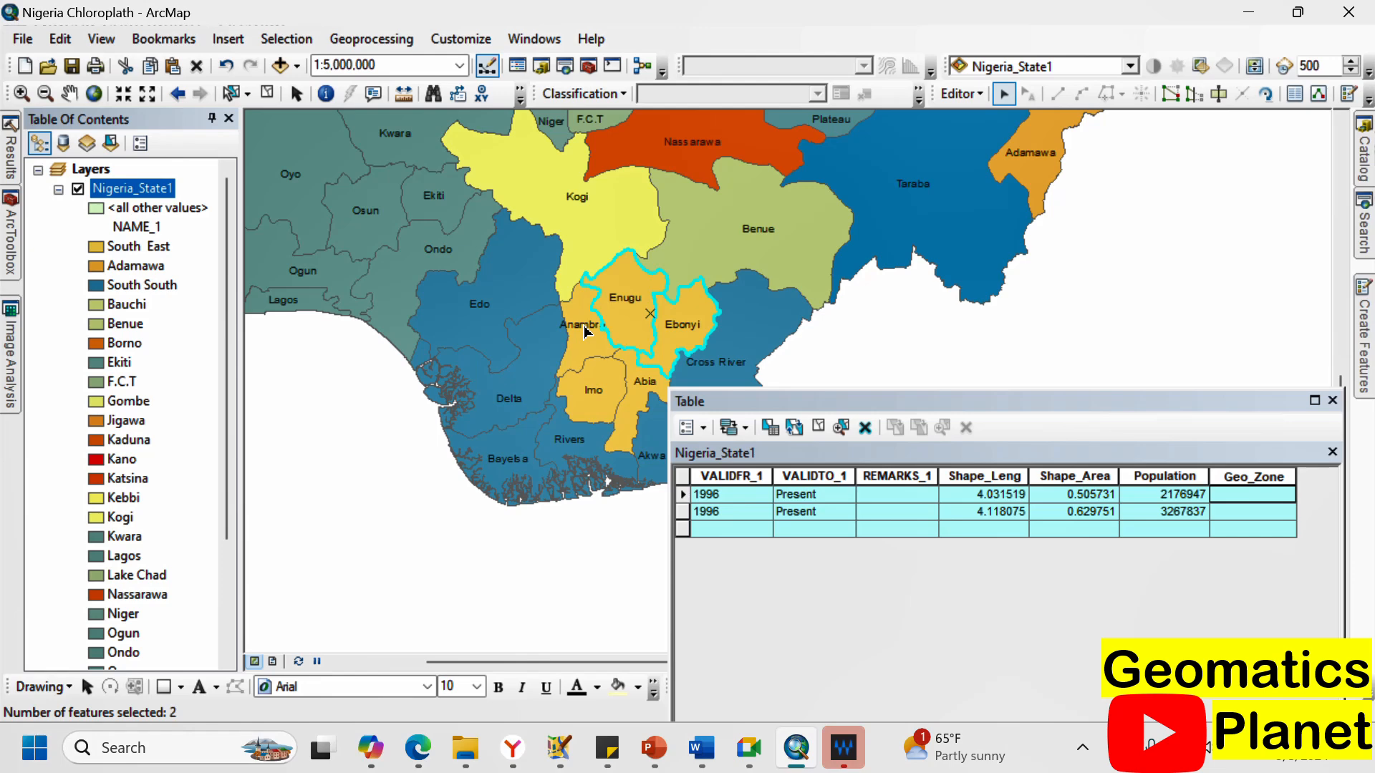
pyautogui.keyDown('shift'); pyautogui.click(582, 325); pyautogui.keyUp('shift')
pyautogui.keyDown('shift'); pyautogui.click(596, 398); pyautogui.keyUp('shift')
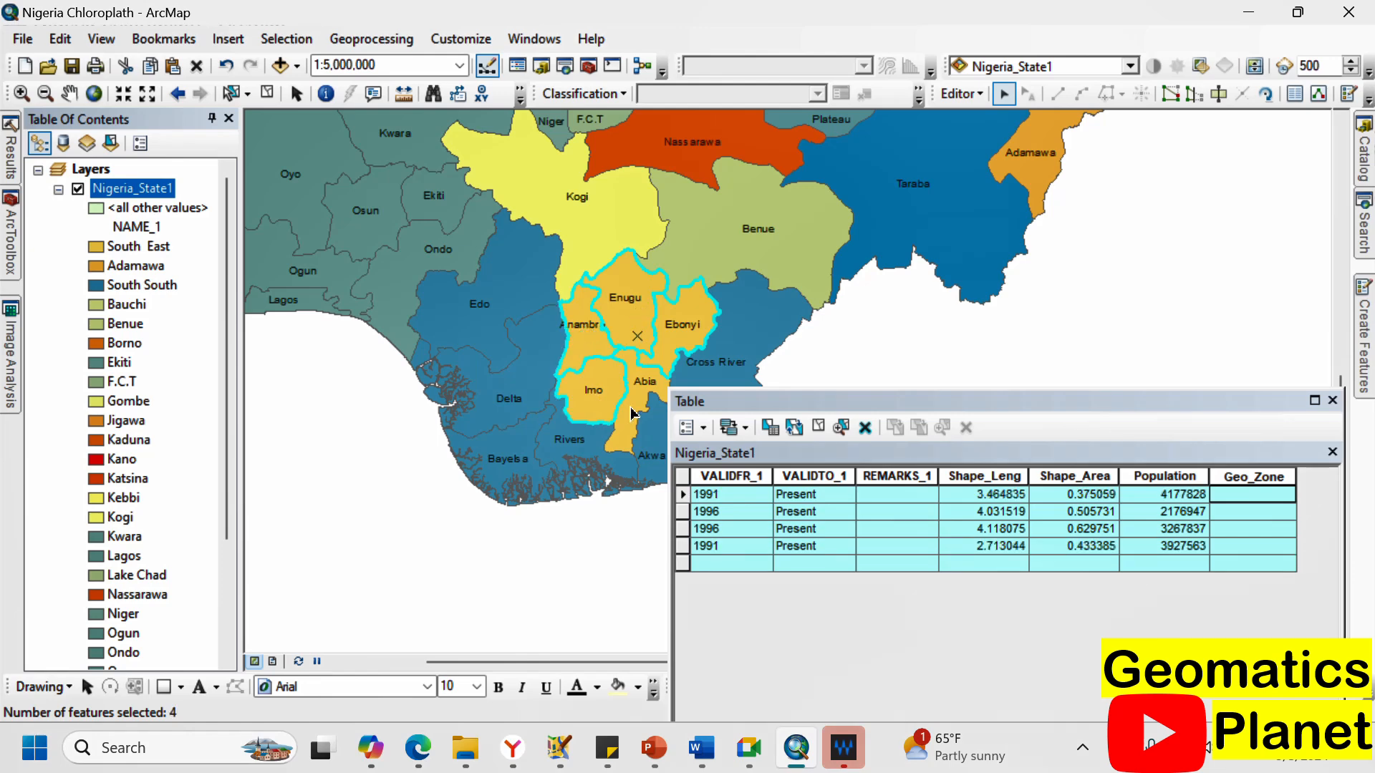
pyautogui.keyDown('shift'); pyautogui.click(646, 393); pyautogui.keyUp('shift')
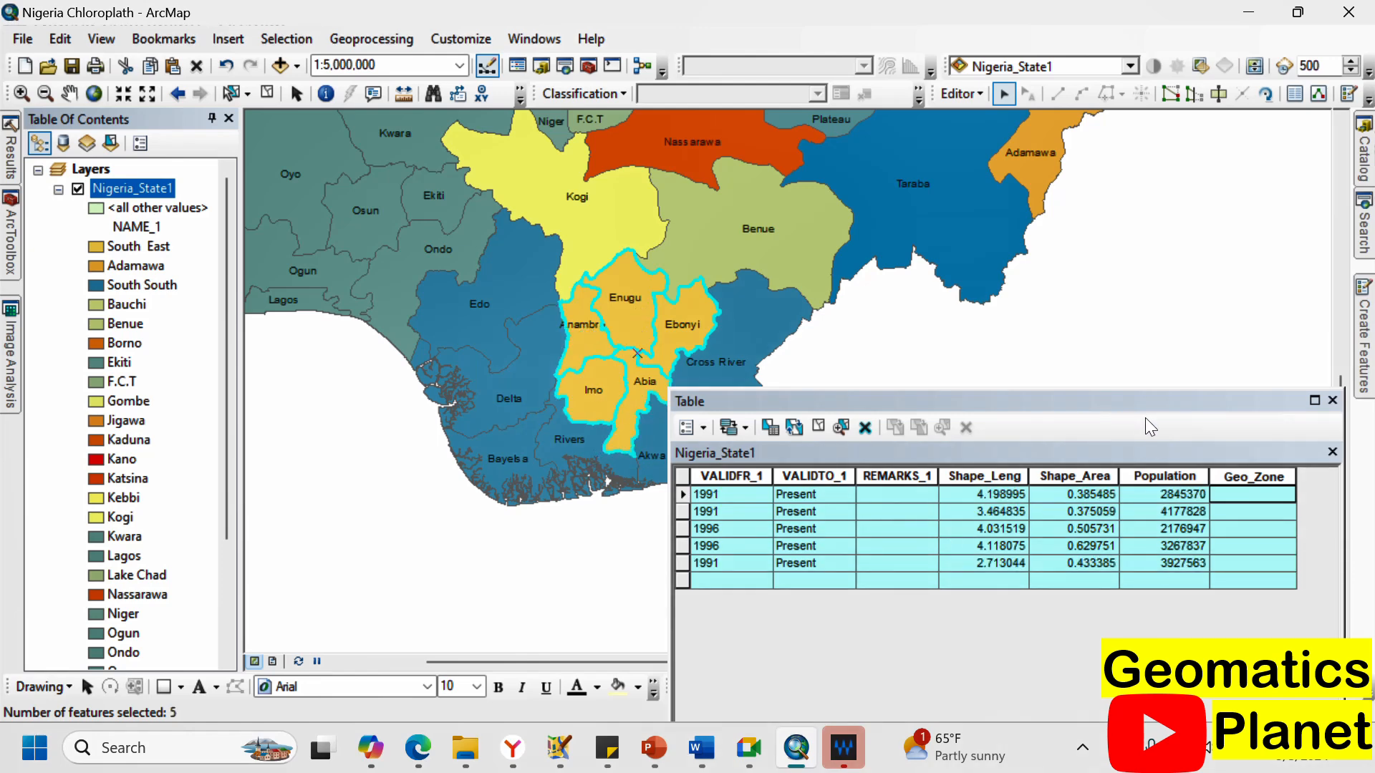
# Enter South East in the Geo_Zone field of the first selected record and copy the text.
pyautogui.moveTo(1143, 403); pyautogui.dragTo(950, 193)
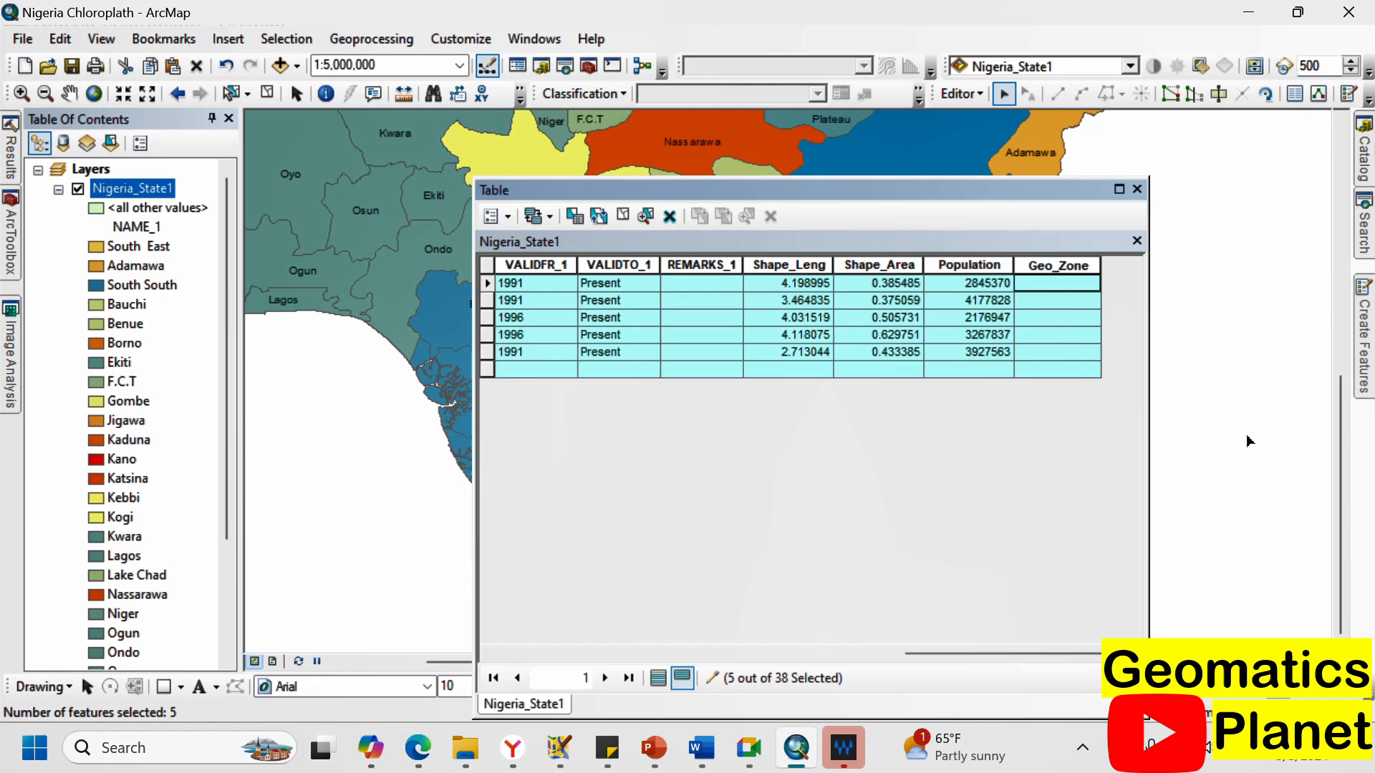
pyautogui.click(1057, 286)
pyautogui.hotkey('ctrl', 'v')
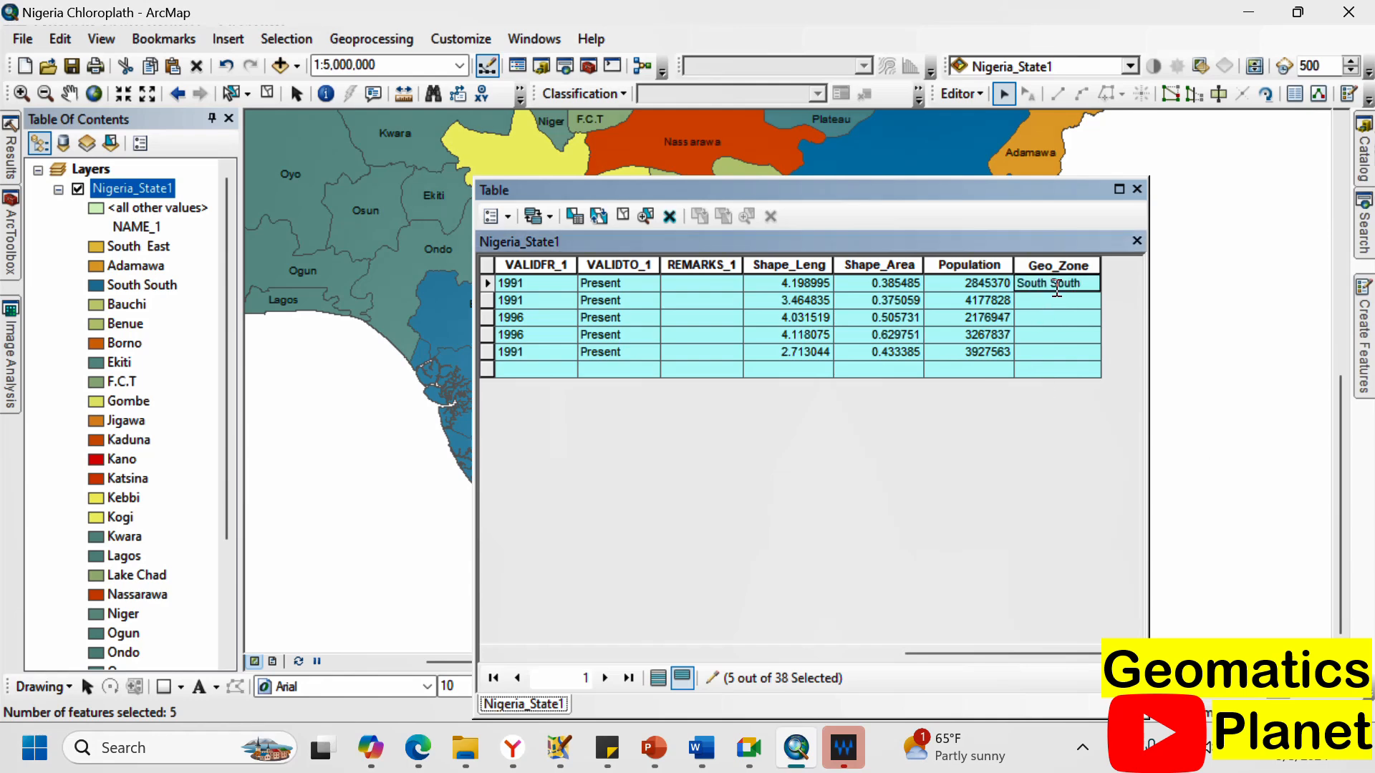
pyautogui.press('BackSpace')
pyautogui.press('BackSpace')
pyautogui.press('BackSpace')
pyautogui.press('BackSpace')
pyautogui.press('BackSpace')
pyautogui.press('BackSpace')
pyautogui.write('East')
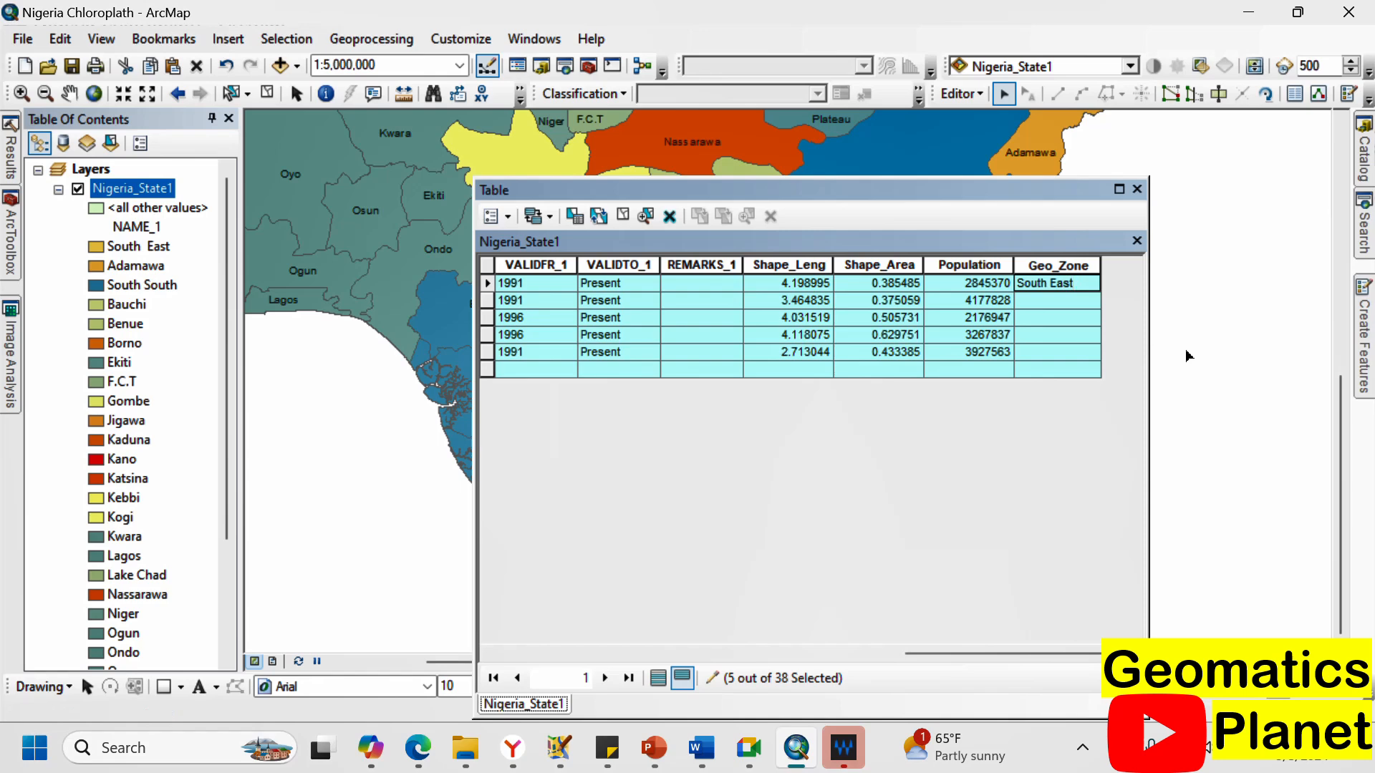
pyautogui.hotkey('ctrl', 'a')
pyautogui.hotkey('ctrl', 'c')
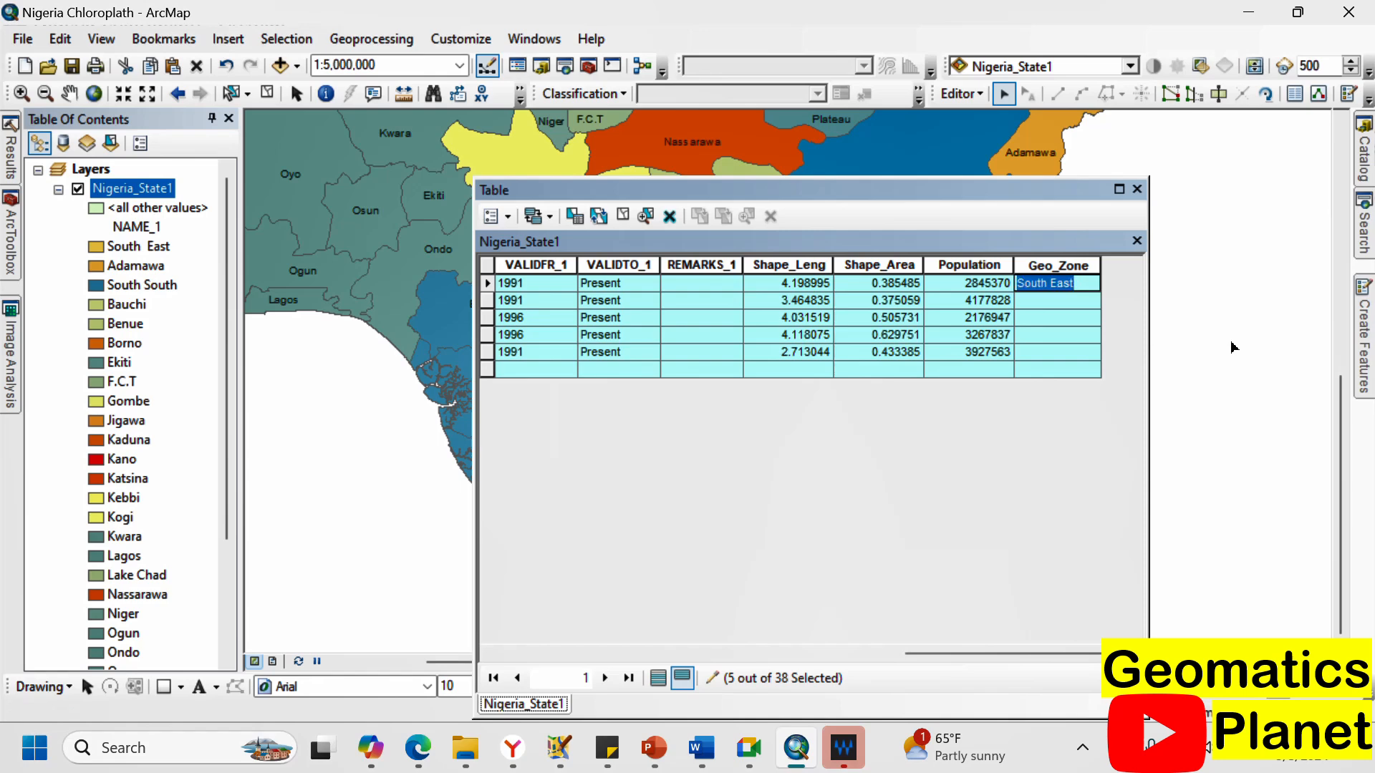
# Paste South East into the Geo_Zone cells of the other four selected records and save the edits.
pyautogui.click(1067, 300)
pyautogui.hotkey('ctrl', 'v')
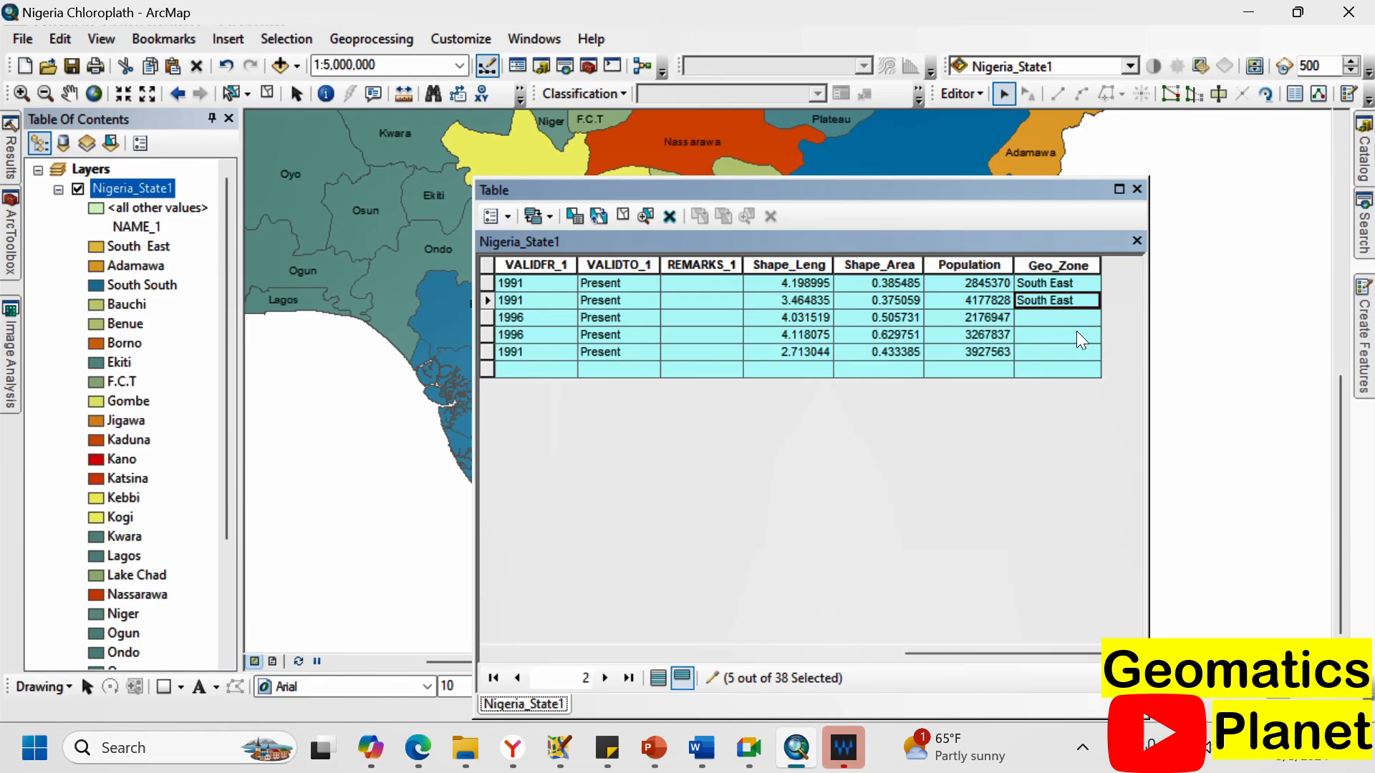
pyautogui.press('Down')
pyautogui.hotkey('ctrl', 'v')
pyautogui.press('Down')
pyautogui.hotkey('ctrl', 'v')
pyautogui.press('Down')
pyautogui.hotkey('ctrl', 'v')
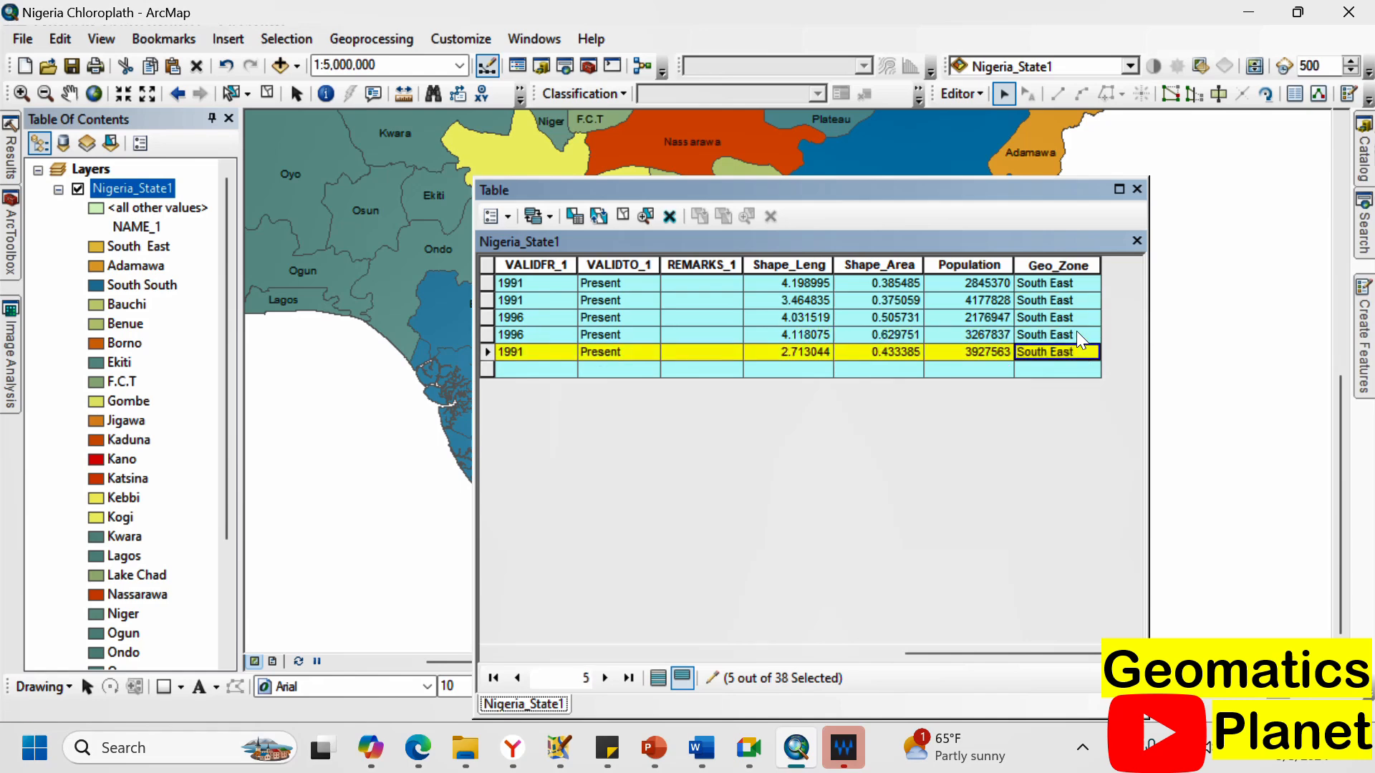
pyautogui.click(955, 100)
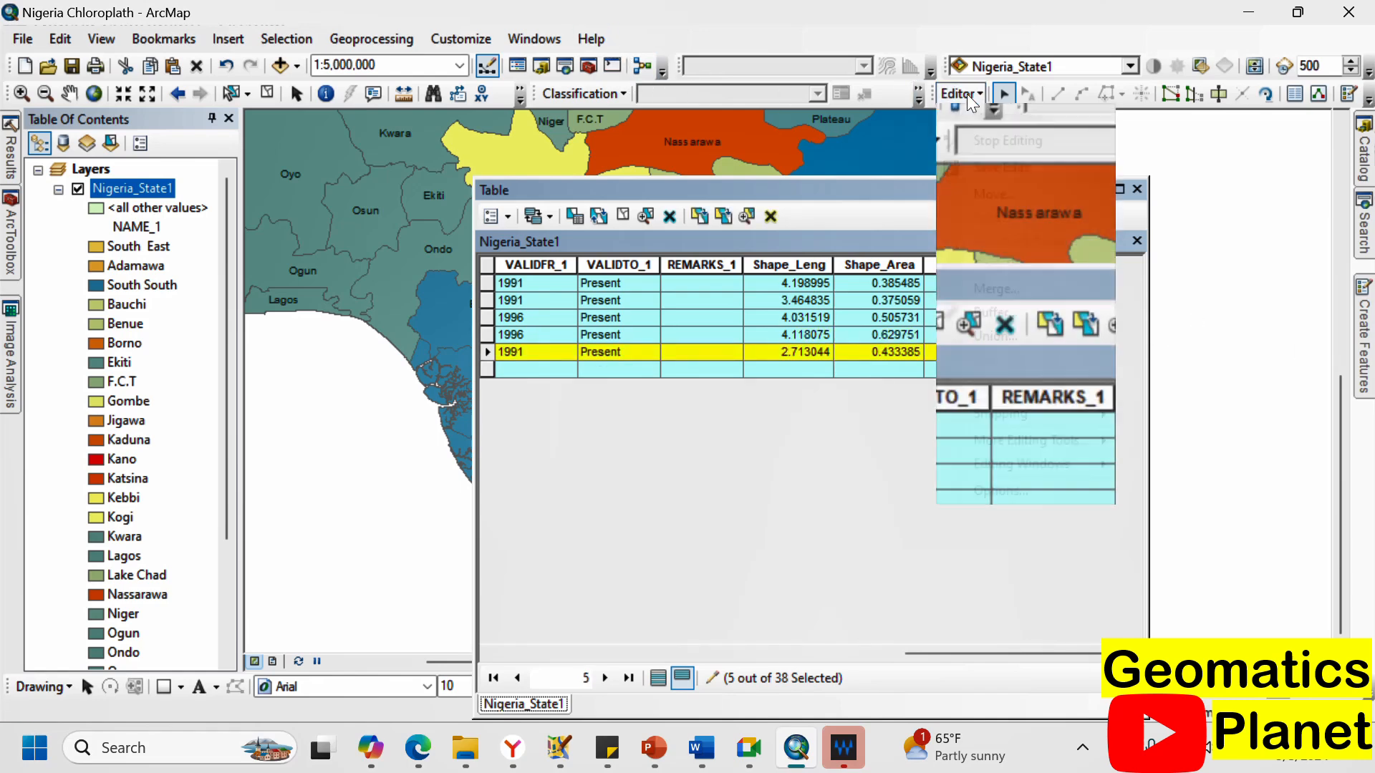
pyautogui.click(959, 164)
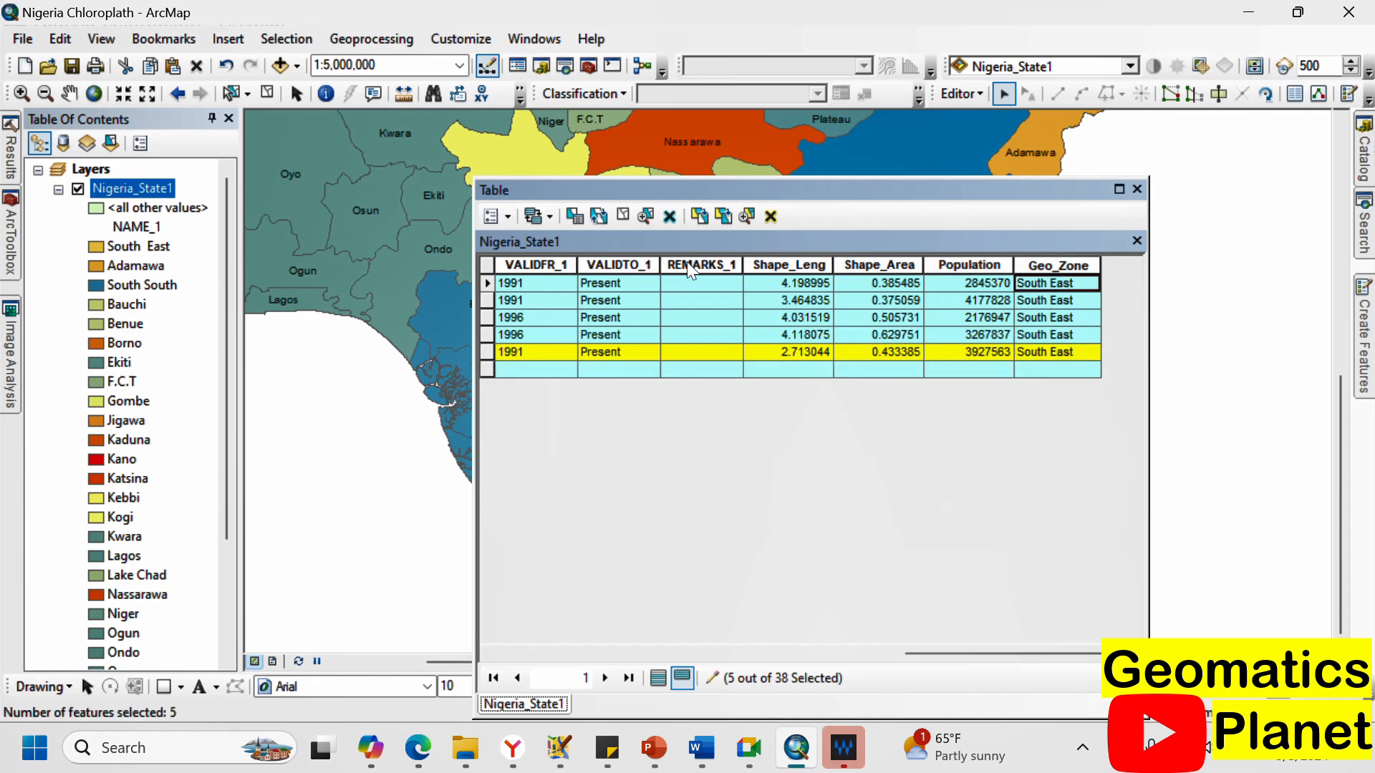
# Move the attribute table off the southwest and select Lagos, Ogun, Ondo, Osun, Ekiti and Oyo together on the map.
pyautogui.moveTo(664, 185); pyautogui.dragTo(804, 398)
pyautogui.scroll(1, 820, 357)
pyautogui.scroll(-2, 712, 301)
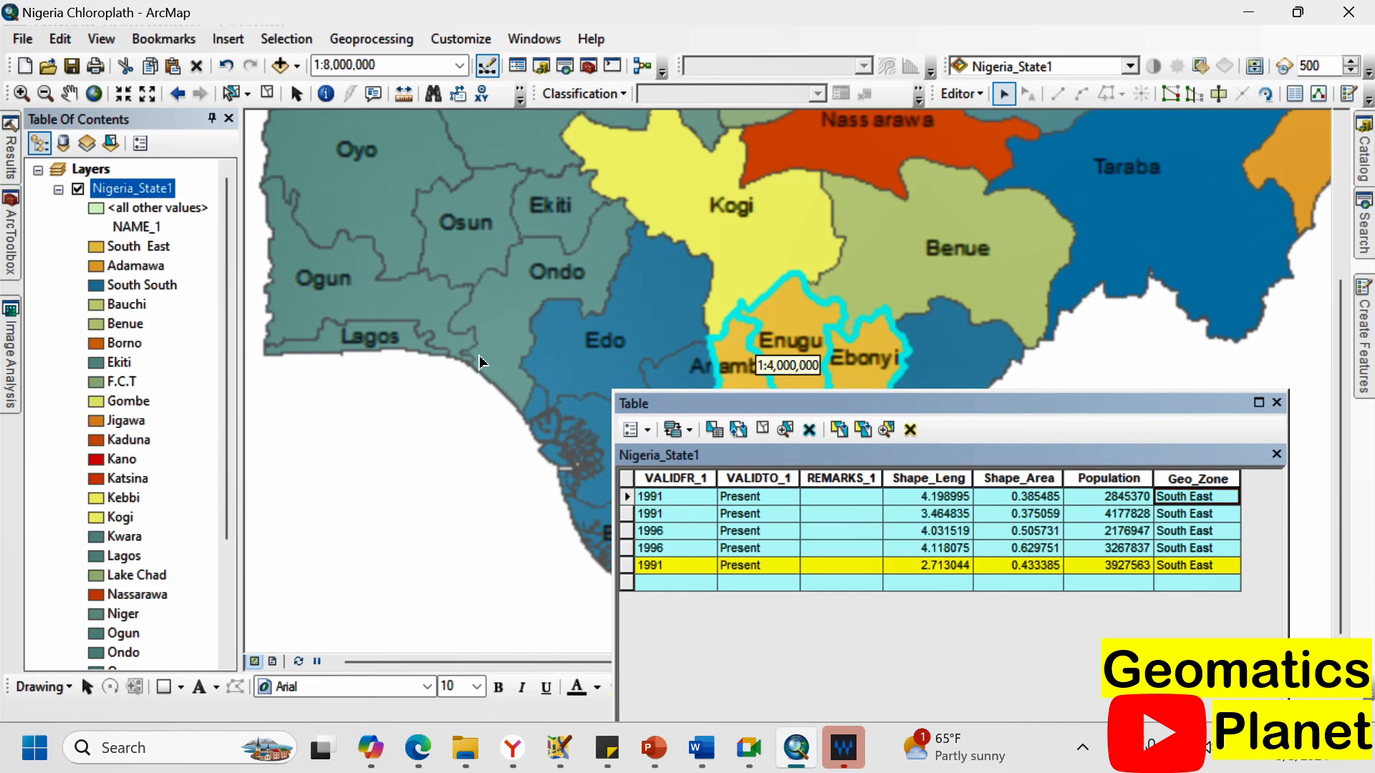
pyautogui.click(387, 345)
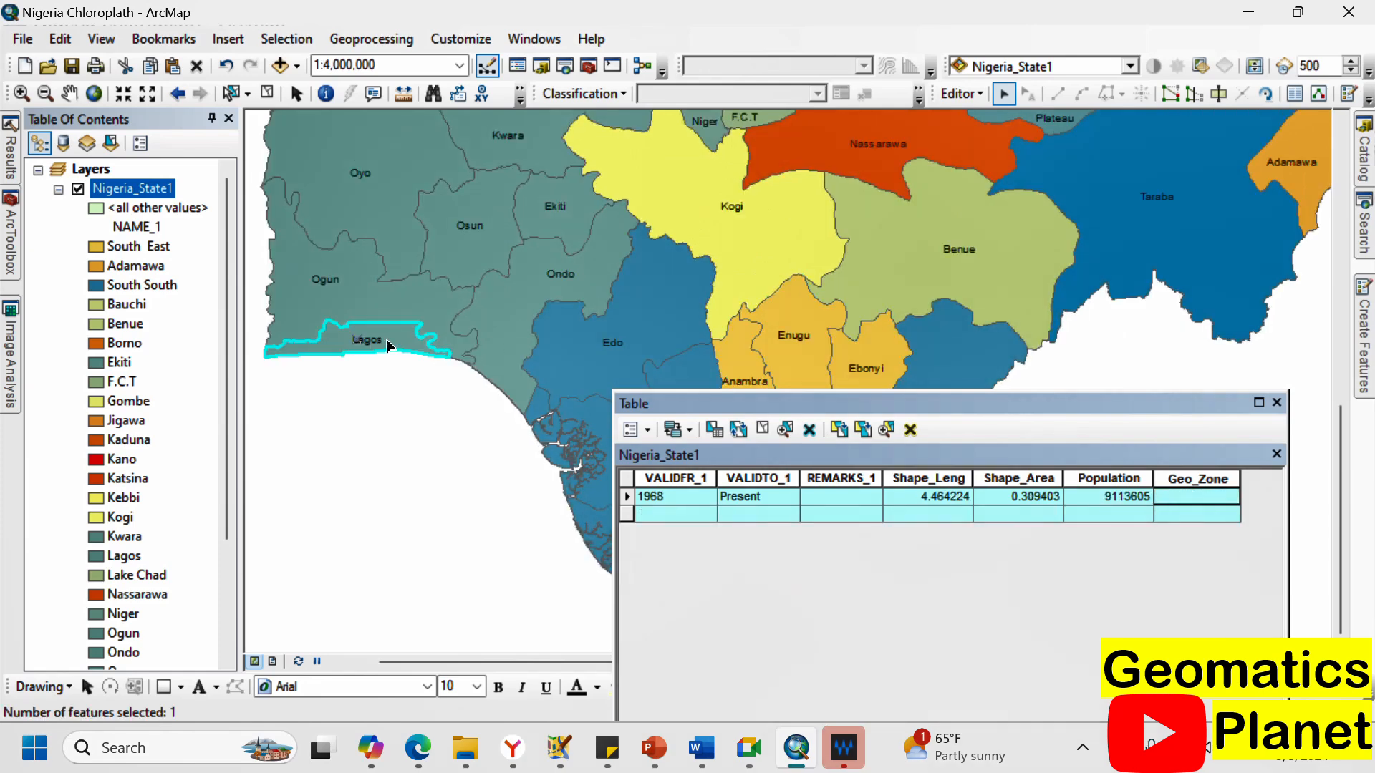
pyautogui.keyDown('shift'); pyautogui.click(336, 285); pyautogui.keyUp('shift')
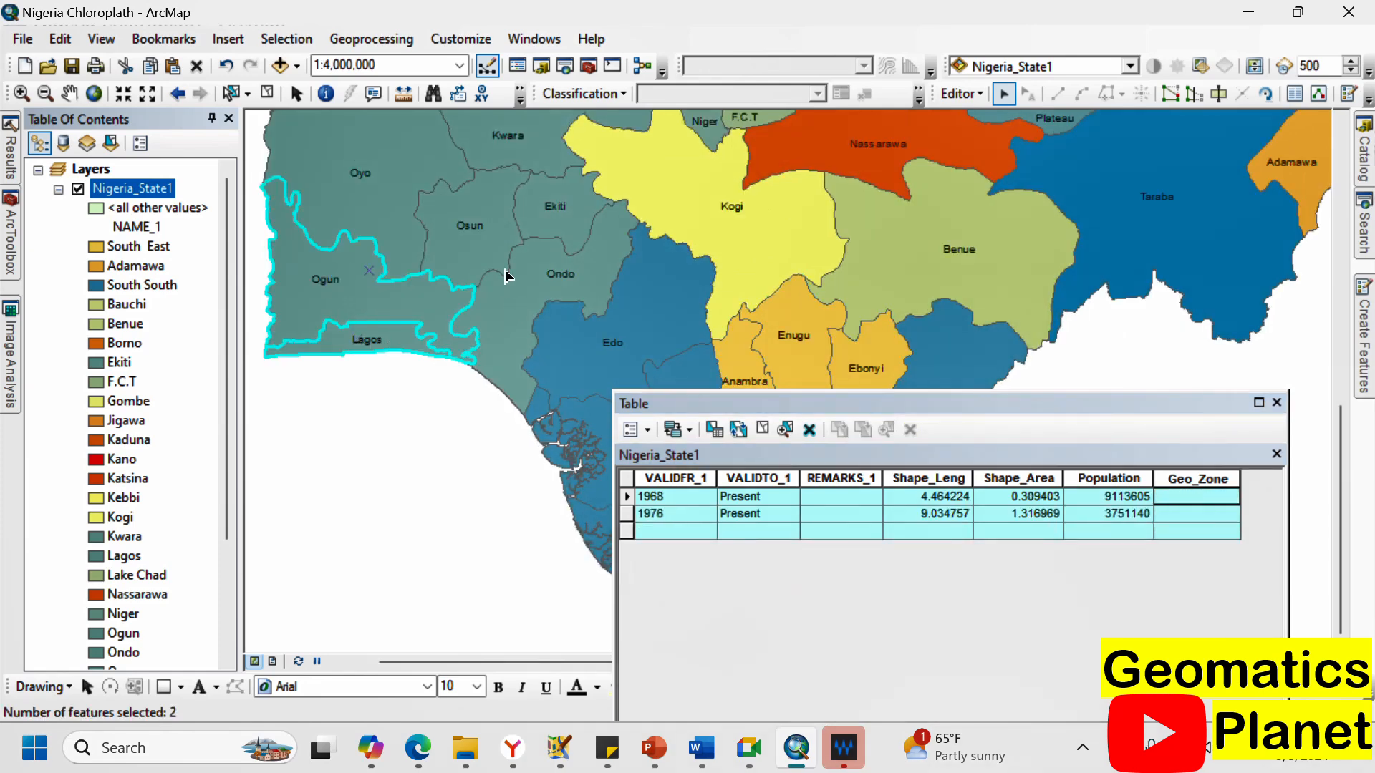
pyautogui.keyDown('shift'); pyautogui.click(505, 275); pyautogui.keyUp('shift')
pyautogui.keyDown('shift'); pyautogui.click(481, 227); pyautogui.keyUp('shift')
pyautogui.keyDown('shift'); pyautogui.click(559, 199); pyautogui.keyUp('shift')
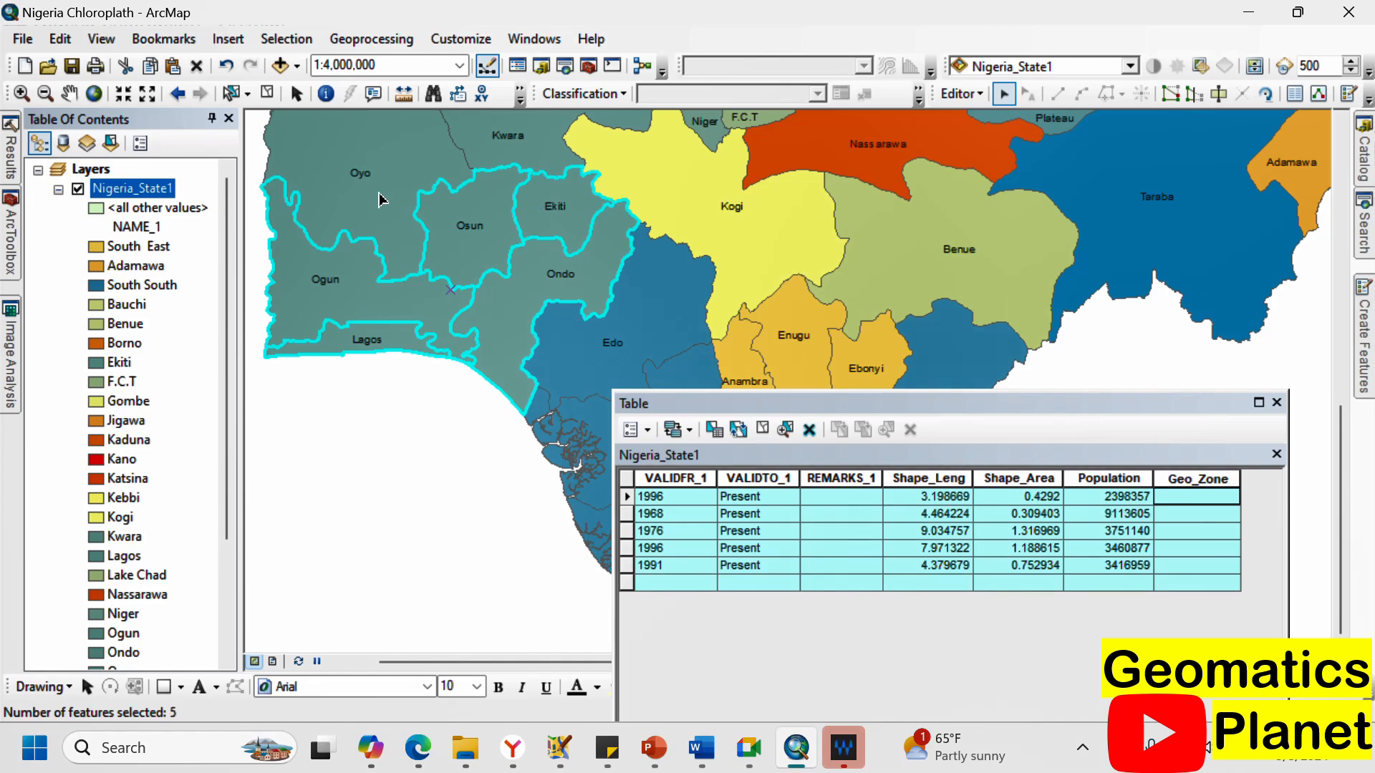
pyautogui.keyDown('shift'); pyautogui.click(382, 199); pyautogui.keyUp('shift')
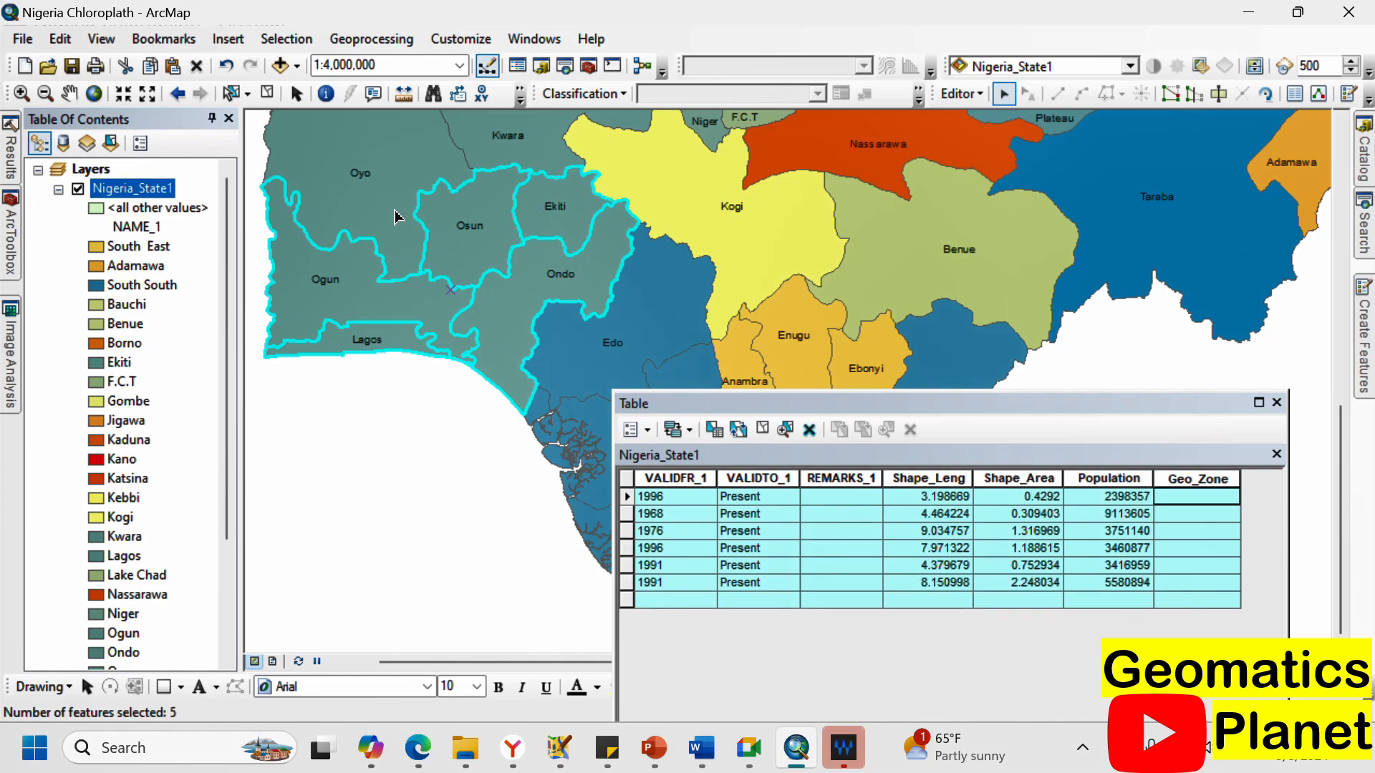
# Enter South West in the Geo_Zone field of the first selected record.
pyautogui.click(1167, 498)
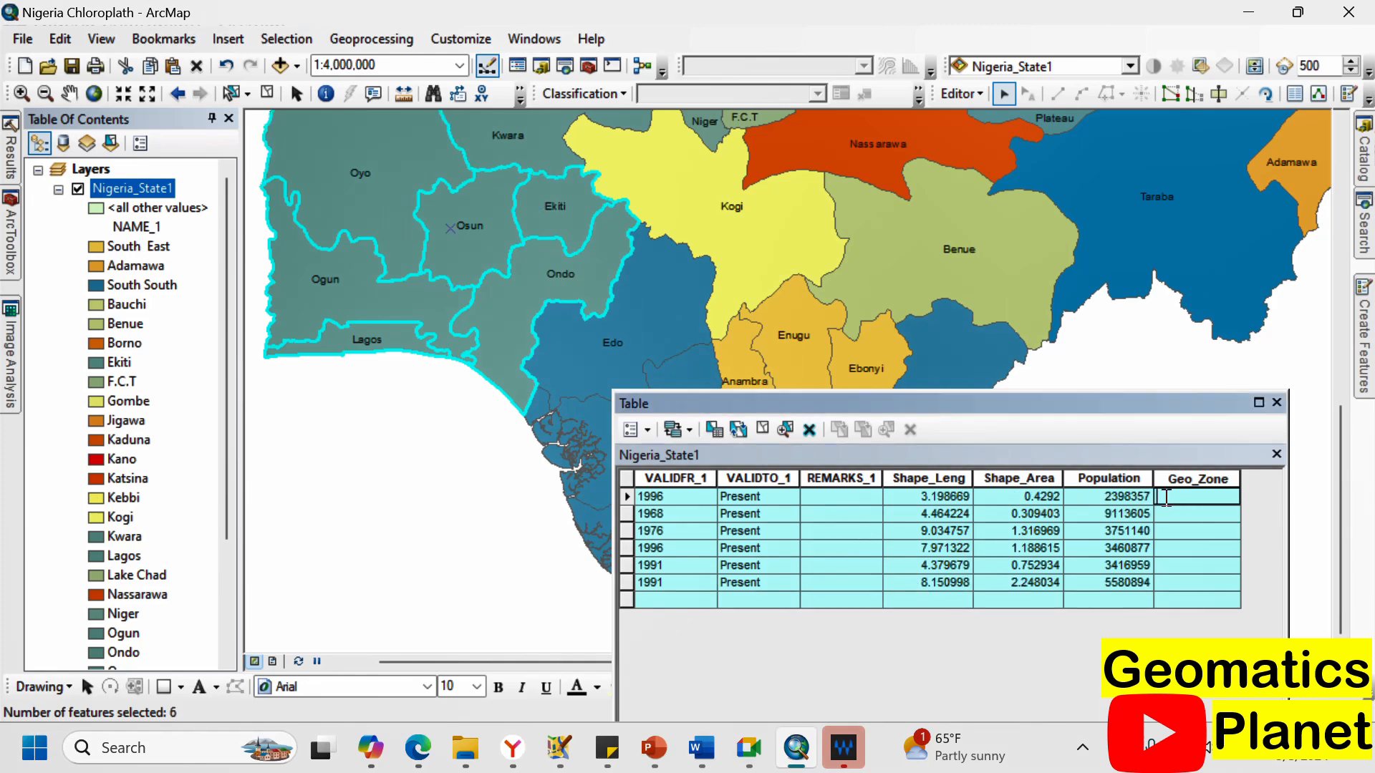
pyautogui.write('South East')
pyautogui.press('BackSpace')
pyautogui.press('BackSpace')
pyautogui.press('BackSpace')
pyautogui.press('BackSpace')
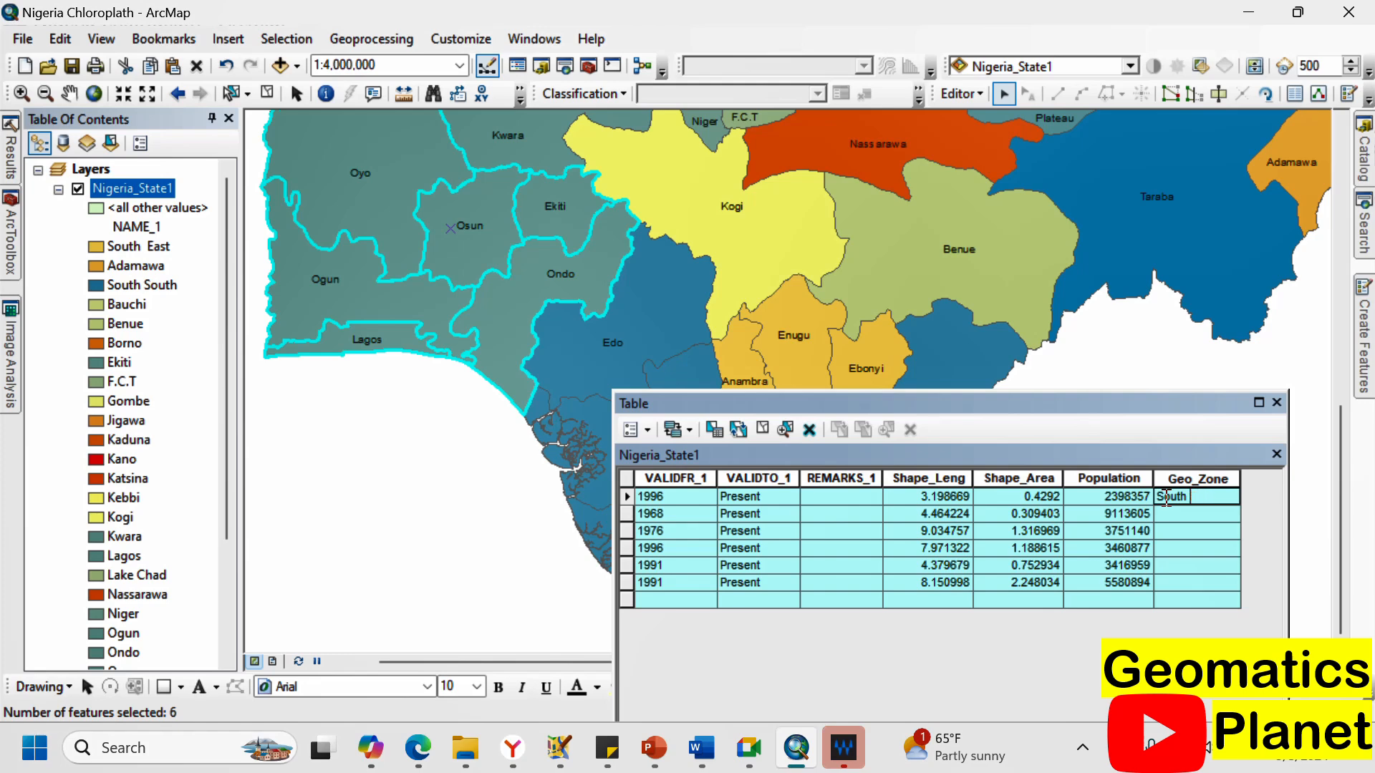
pyautogui.write('West')
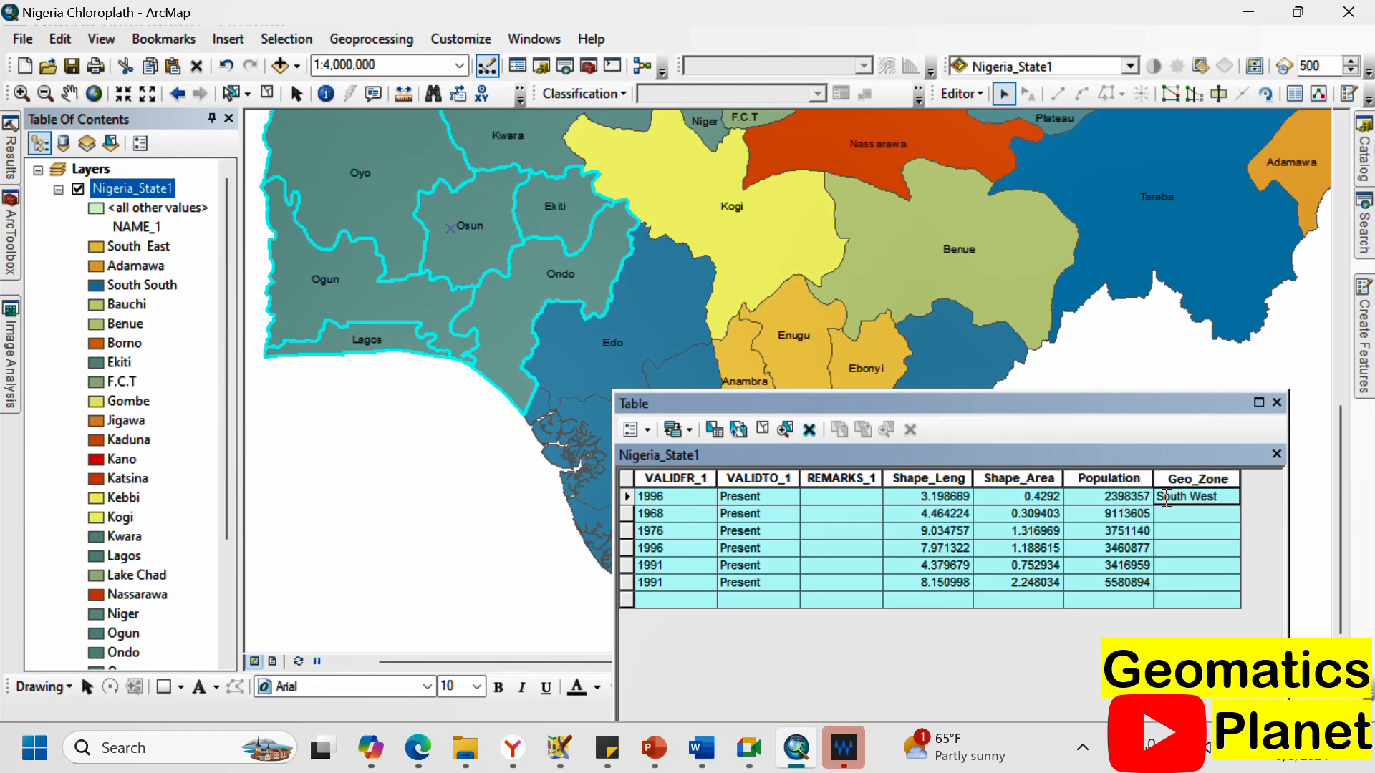
# Copy South West from the first selected record into the Geo_Zone cells of the other five selected records and save the edits.
pyautogui.hotkey('ctrl', 'a')
pyautogui.hotkey('ctrl', 'c')
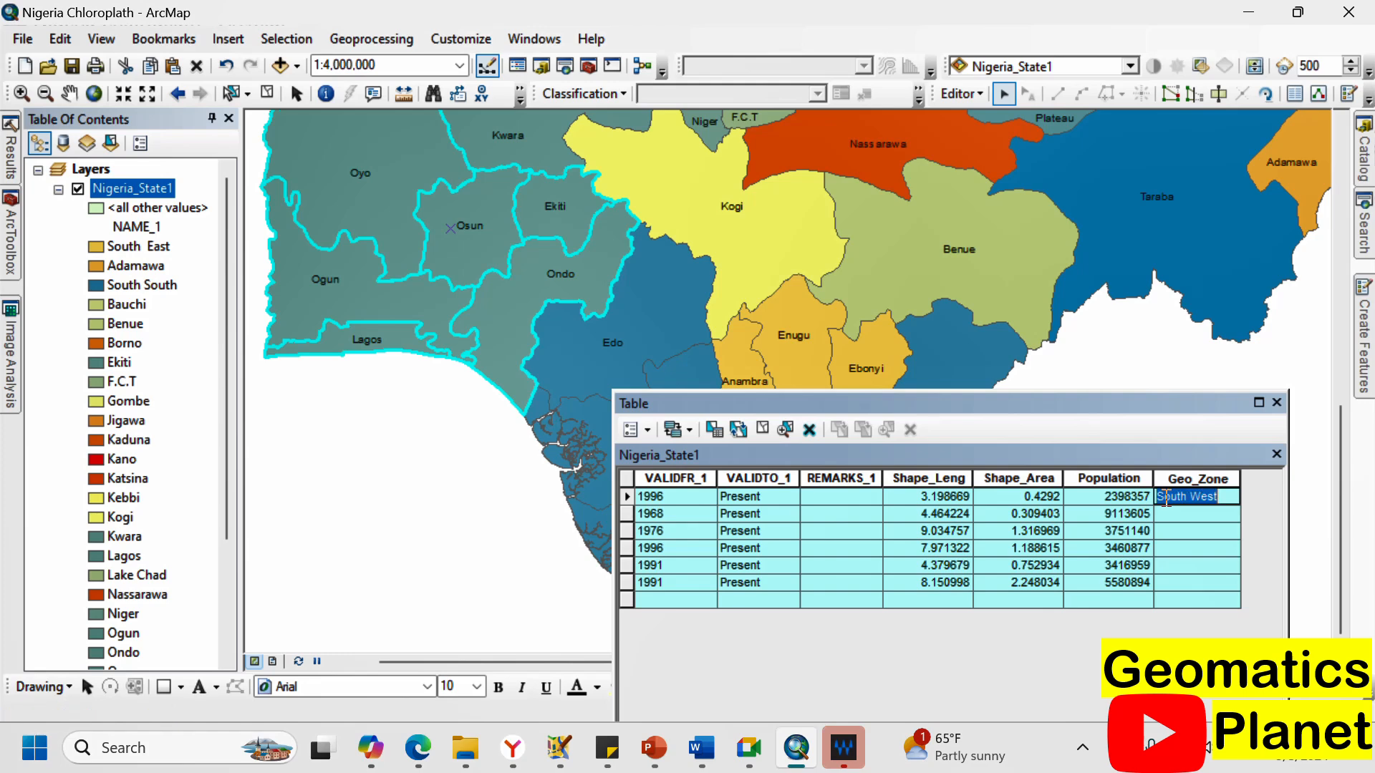
pyautogui.click(1215, 513)
pyautogui.hotkey('ctrl', 'v')
pyautogui.click(1197, 531)
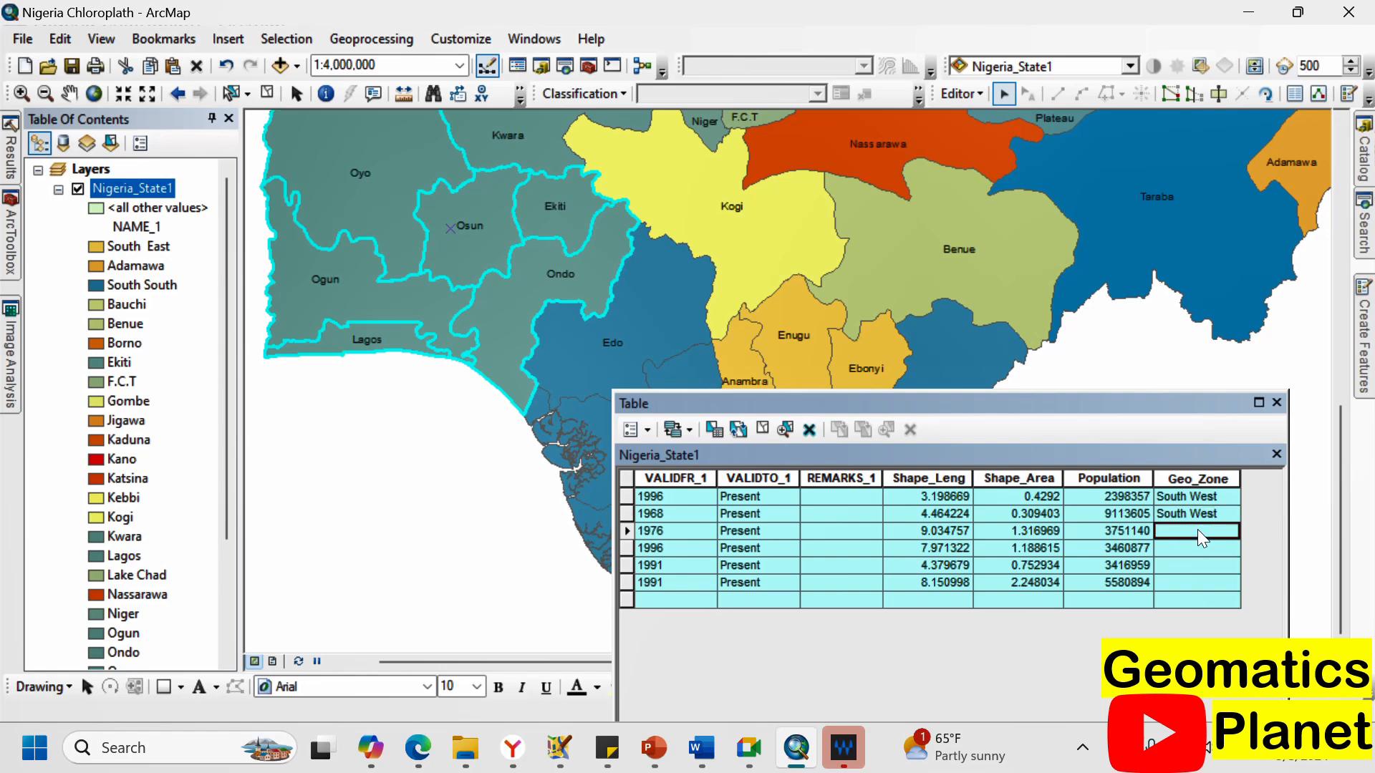
pyautogui.hotkey('ctrl', 'v')
pyautogui.click(1184, 548)
pyautogui.hotkey('ctrl', 'v')
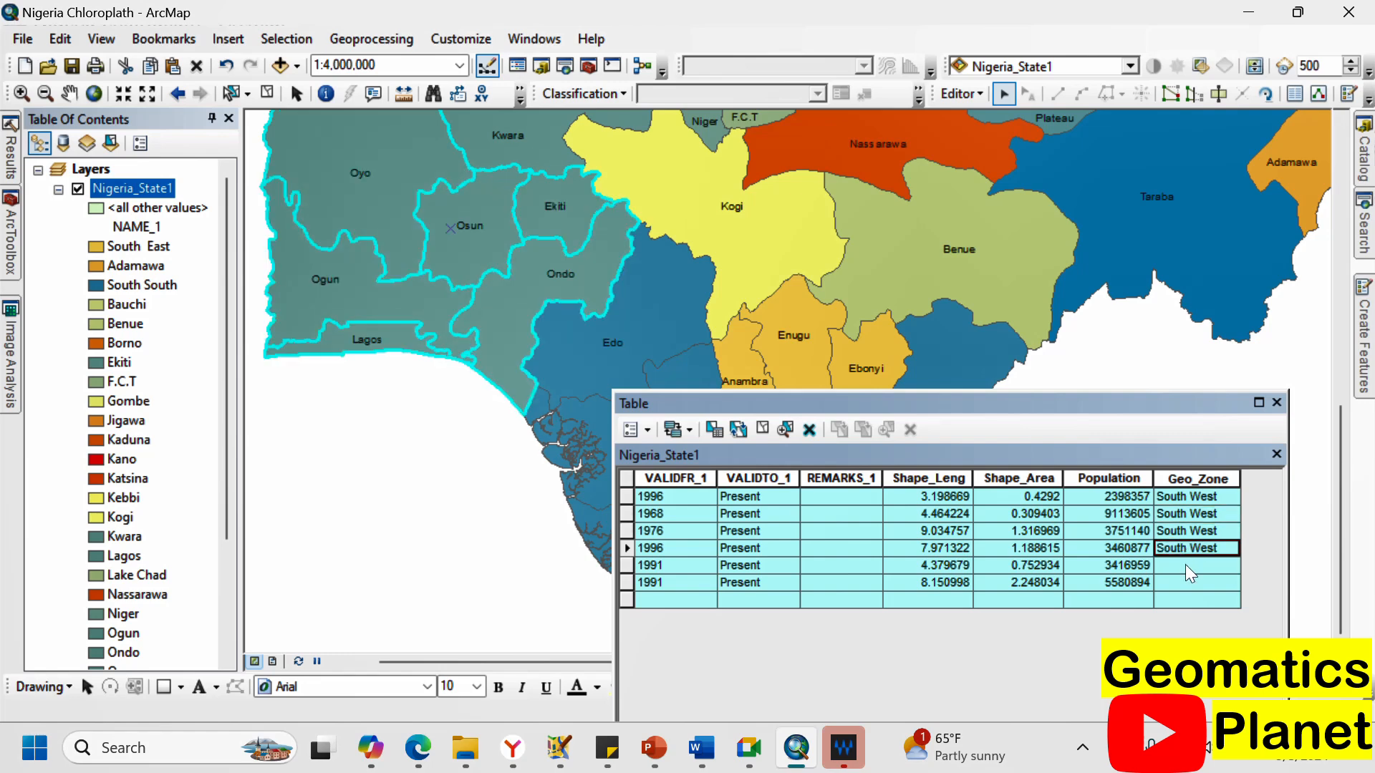
pyautogui.click(1184, 565)
pyautogui.click(1184, 581)
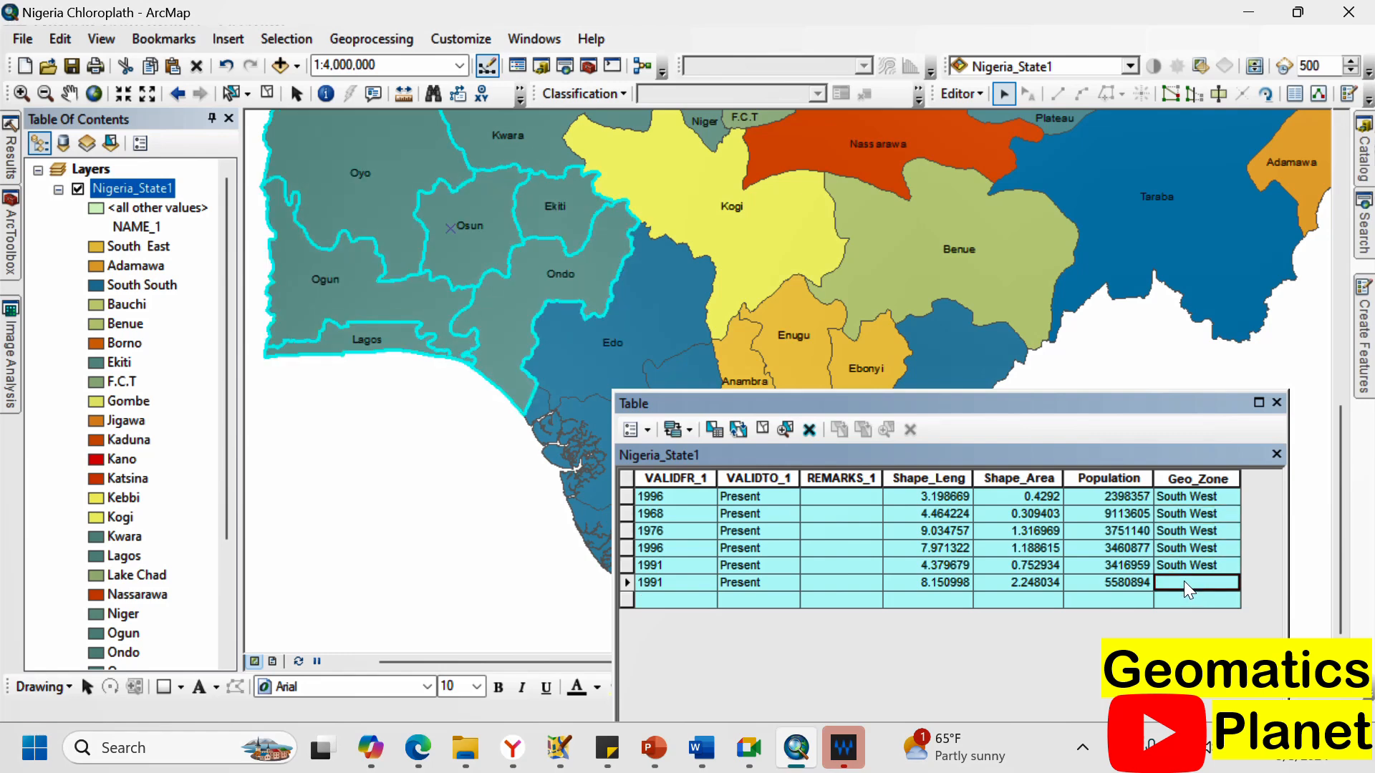
pyautogui.hotkey('ctrl', 'v')
pyautogui.click(966, 93)
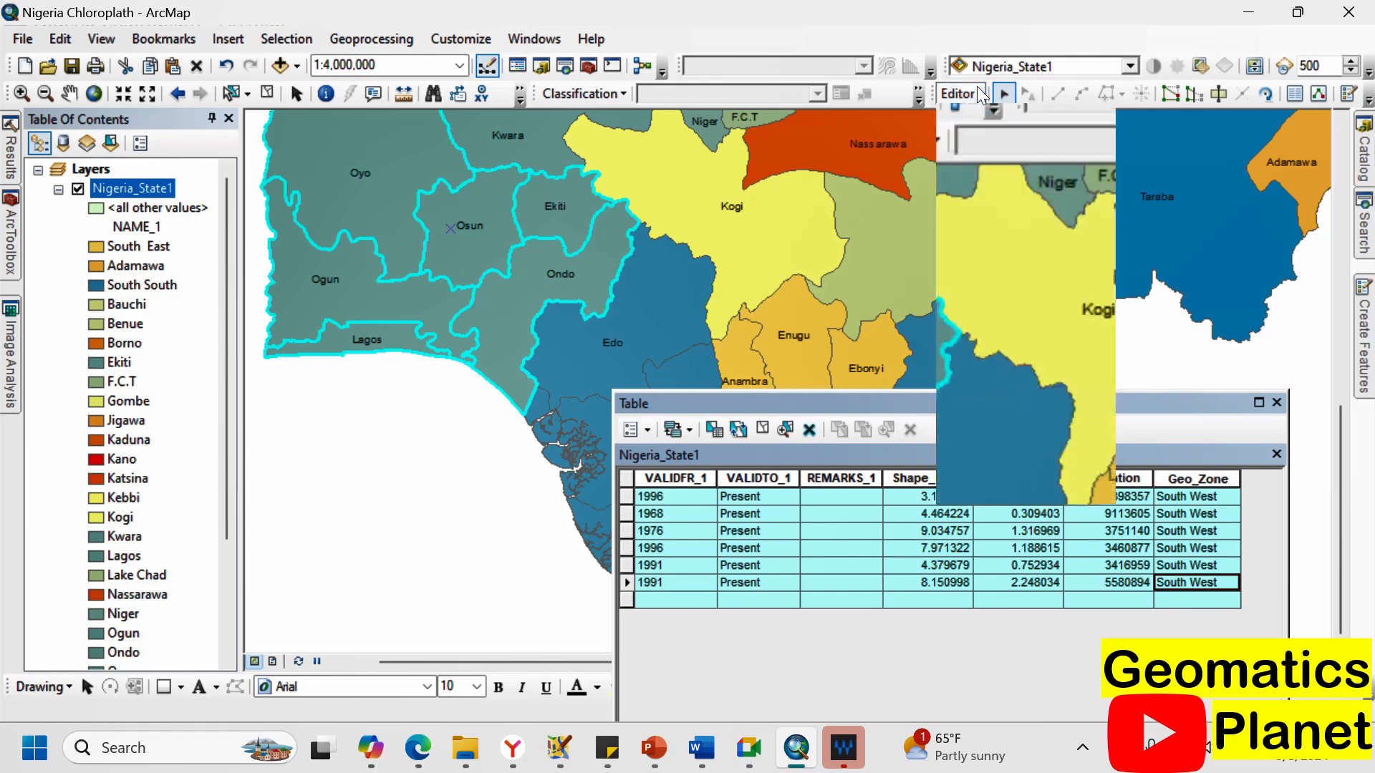
pyautogui.click(961, 163)
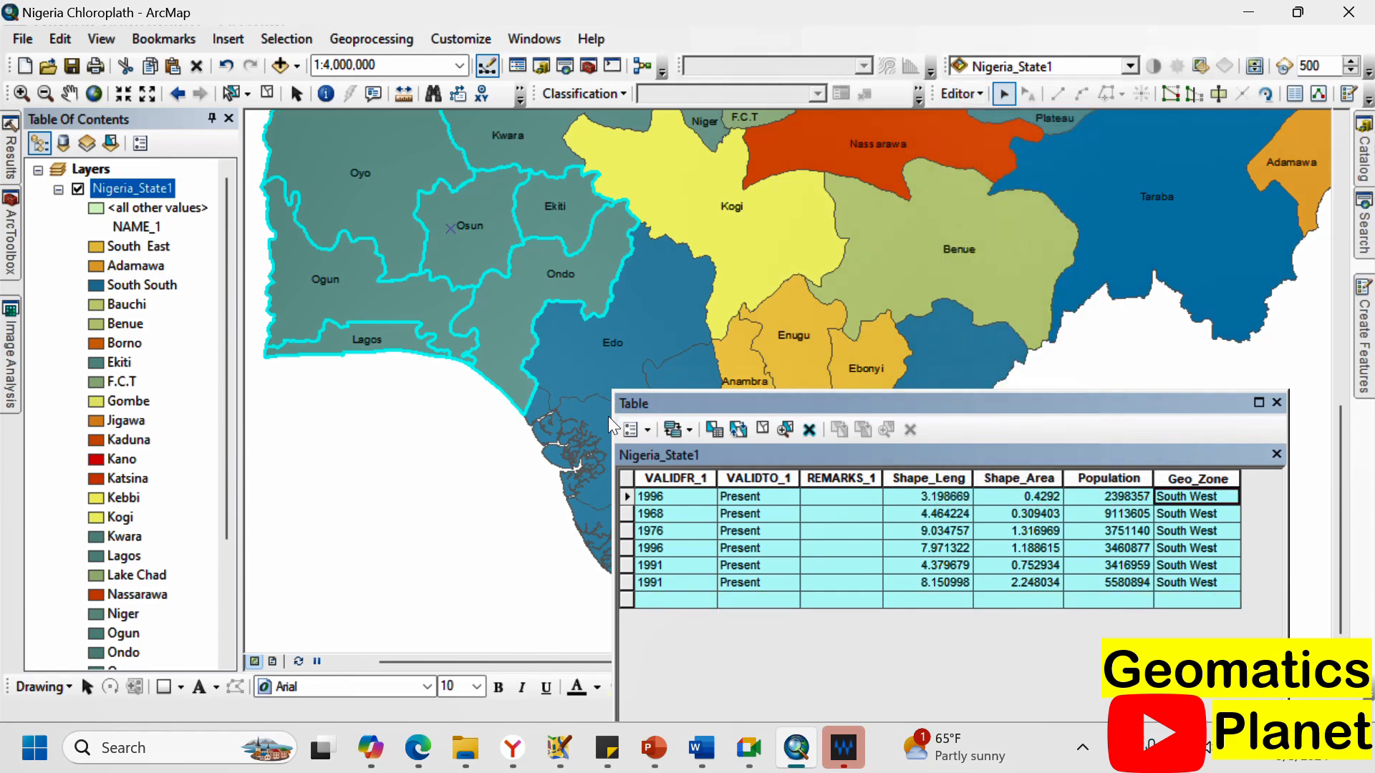
# Select Yobe, Borno, Adamawa and Gombe together on the map.
pyautogui.scroll(2, 709, 310)
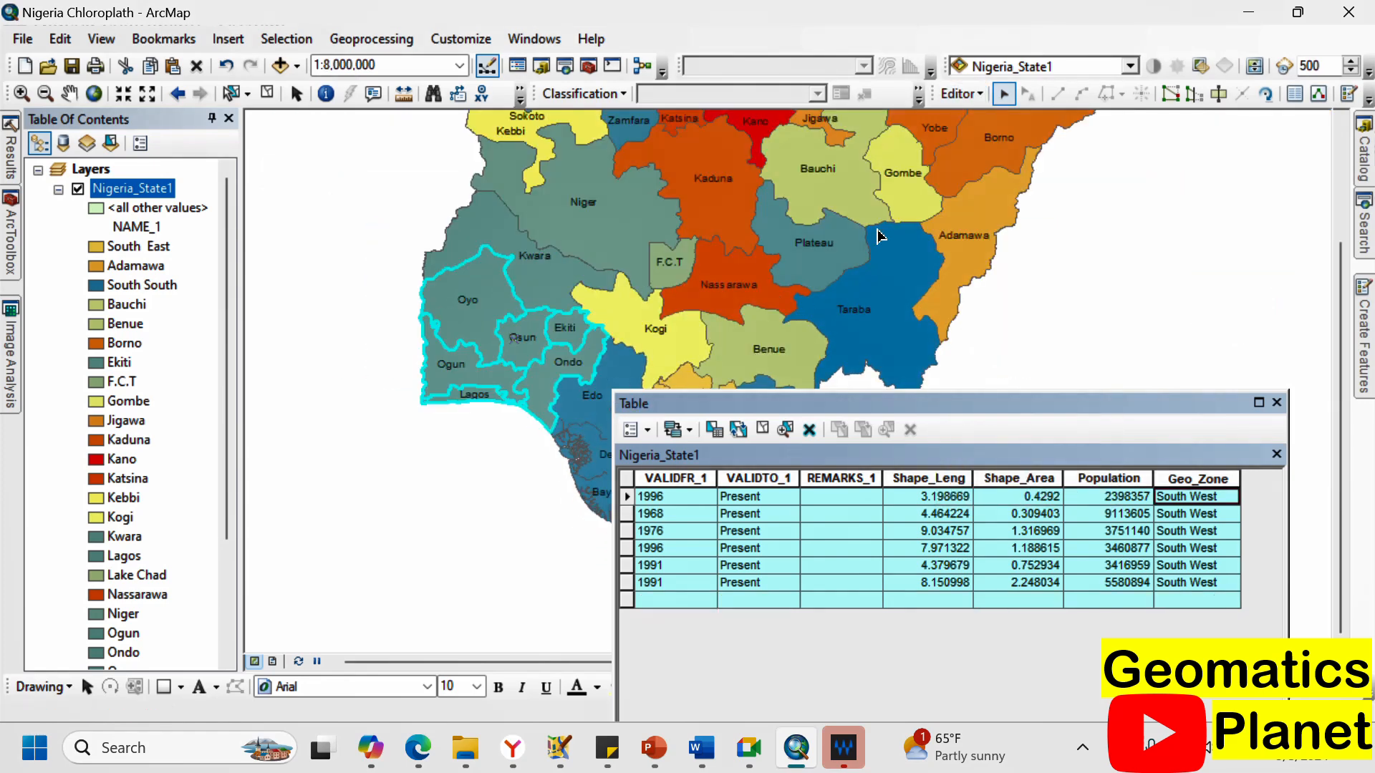
pyautogui.scroll(1, 728, 324)
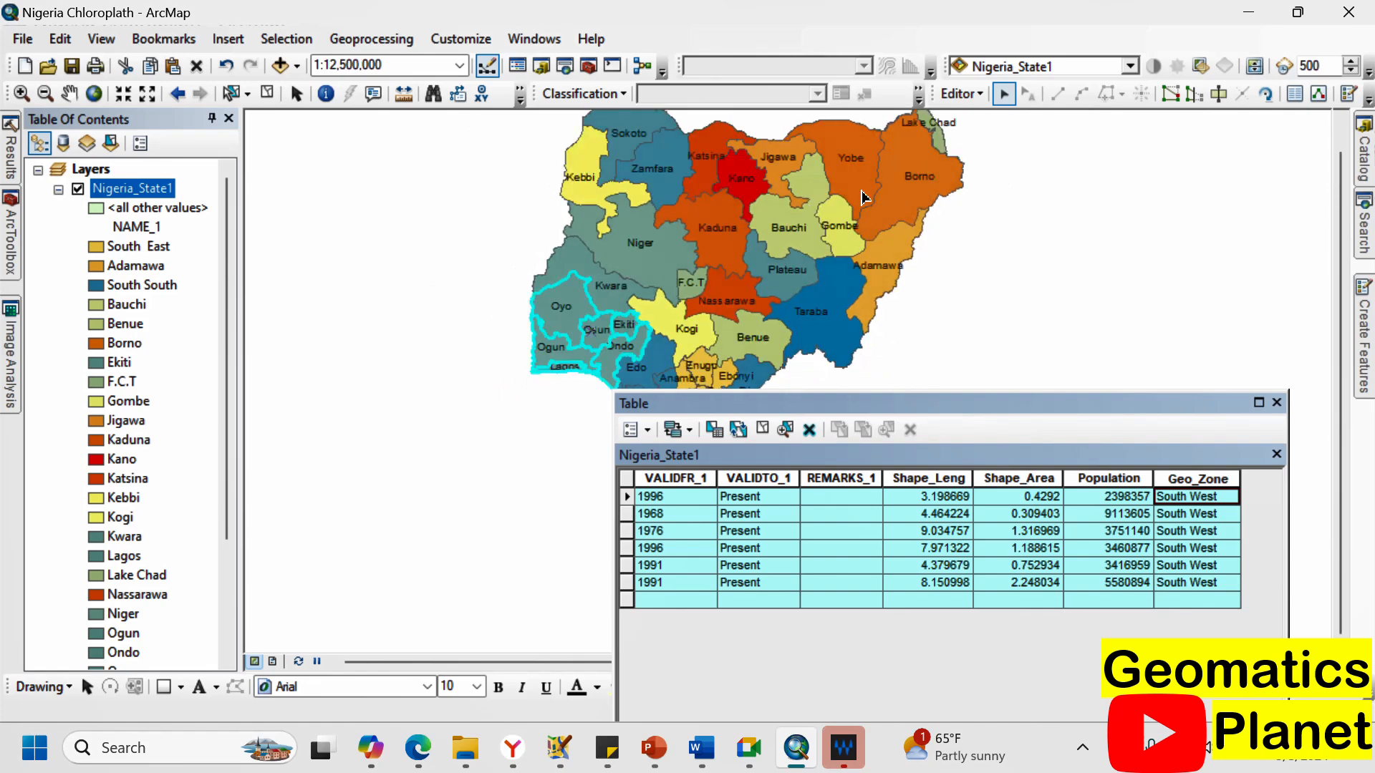
pyautogui.scroll(-1, 949, 137)
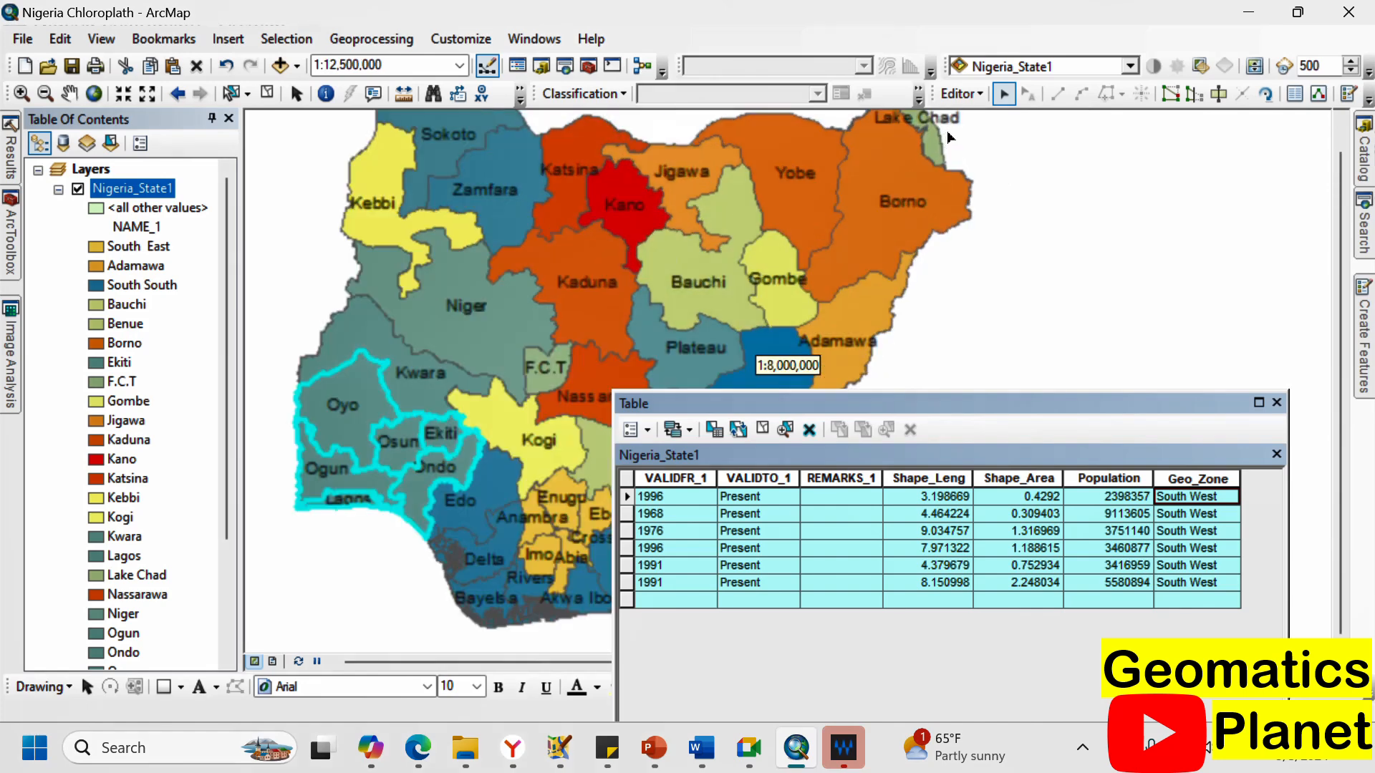
pyautogui.click(800, 170)
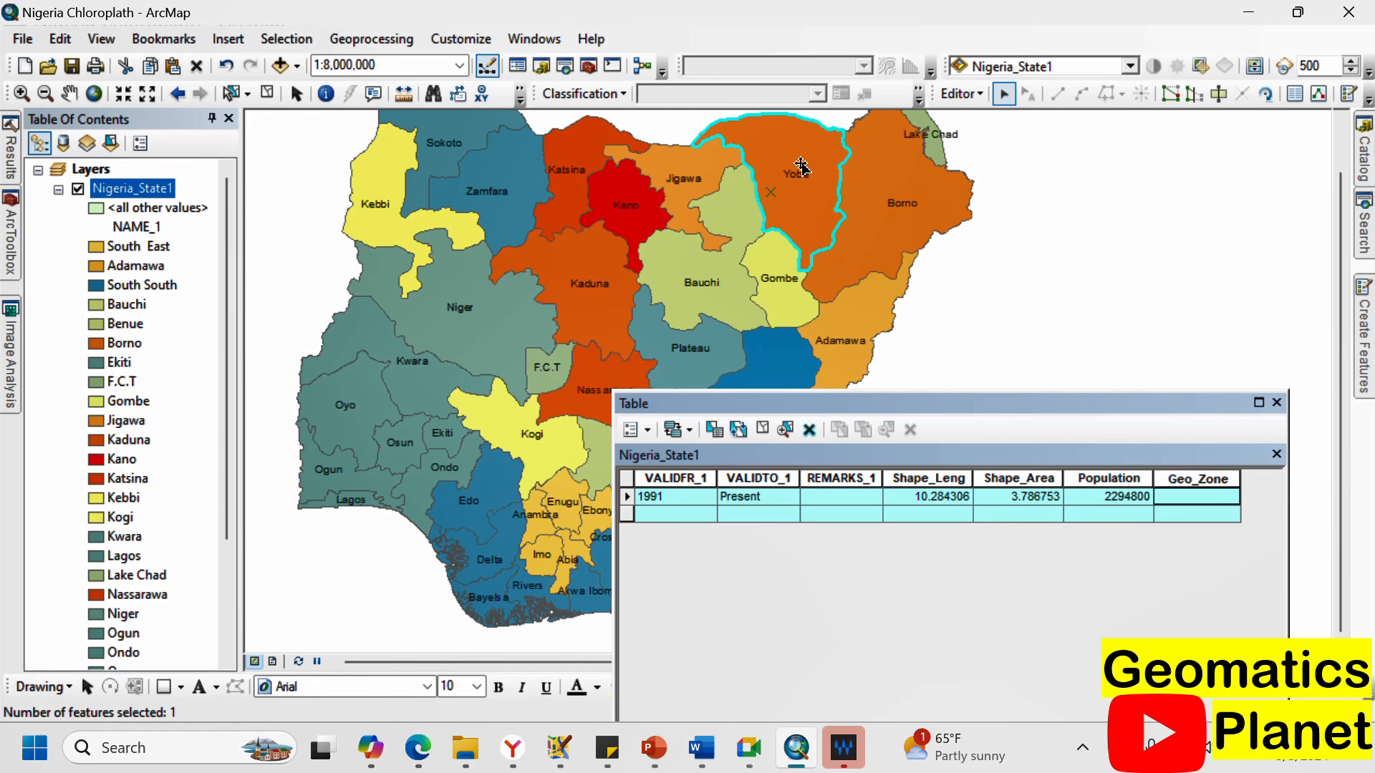
pyautogui.keyDown('shift'); pyautogui.click(919, 207); pyautogui.keyUp('shift')
pyautogui.keyDown('shift'); pyautogui.click(852, 313); pyautogui.keyUp('shift')
pyautogui.keyDown('shift'); pyautogui.click(765, 280); pyautogui.keyUp('shift')
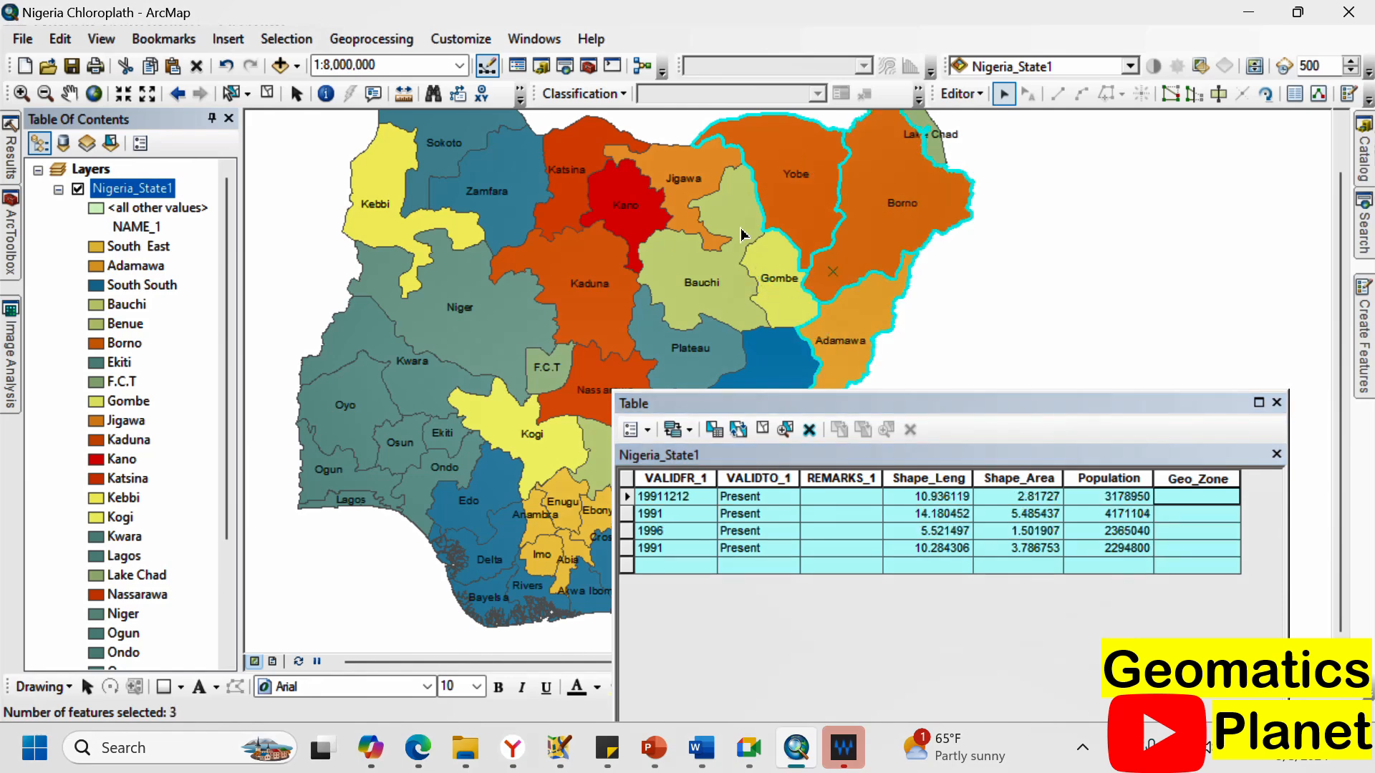
pyautogui.keyDown('shift'); pyautogui.click(727, 264); pyautogui.keyUp('shift')
pyautogui.keyDown('shift'); pyautogui.click(734, 248); pyautogui.keyUp('shift')
pyautogui.scroll(-3, 764, 315)
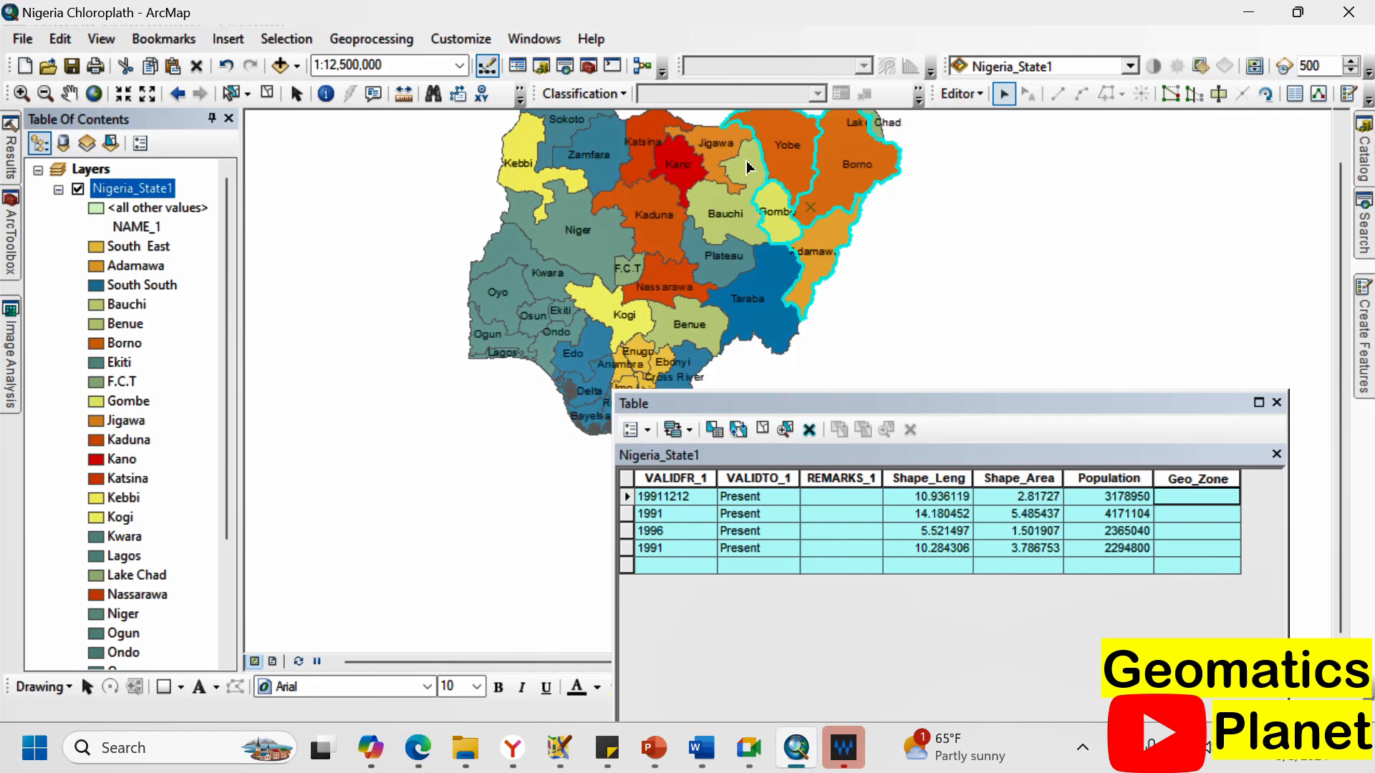
pyautogui.scroll(2, 747, 169)
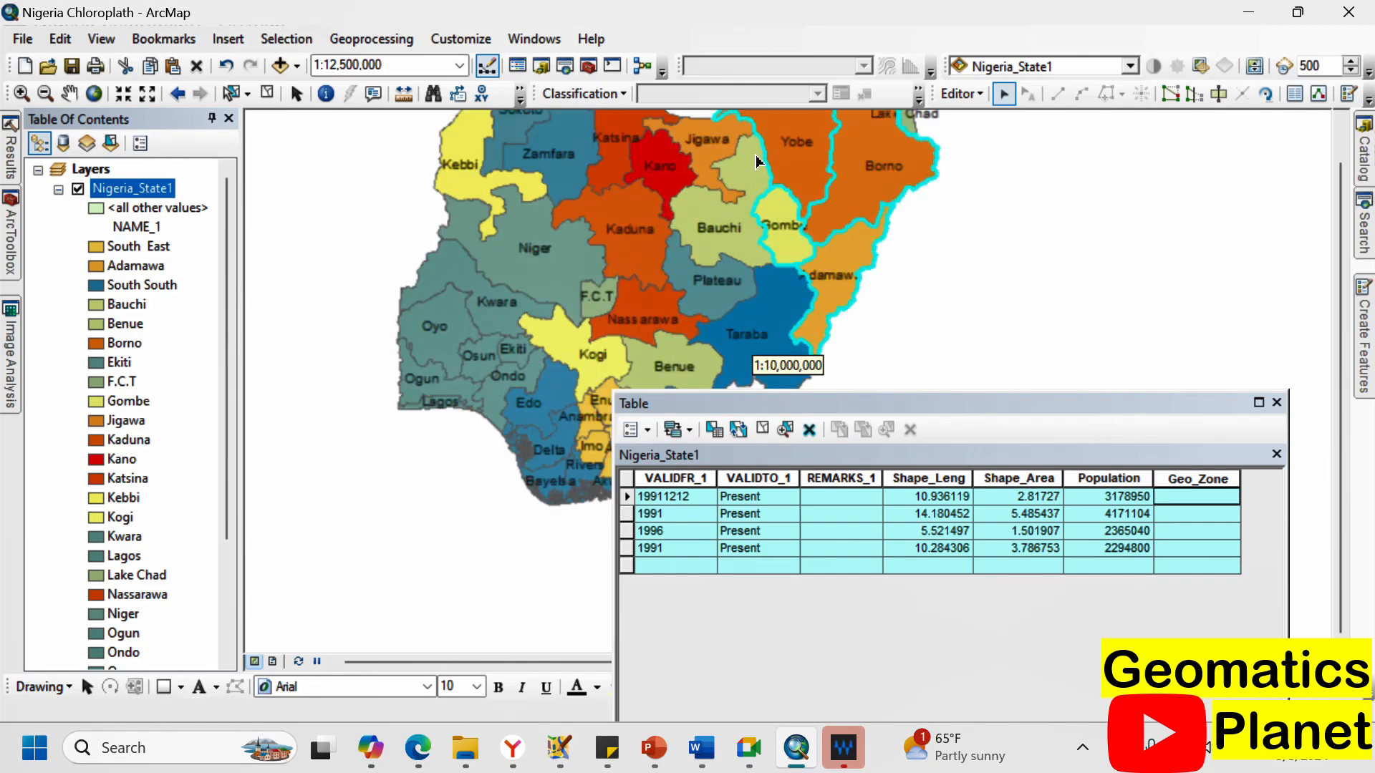
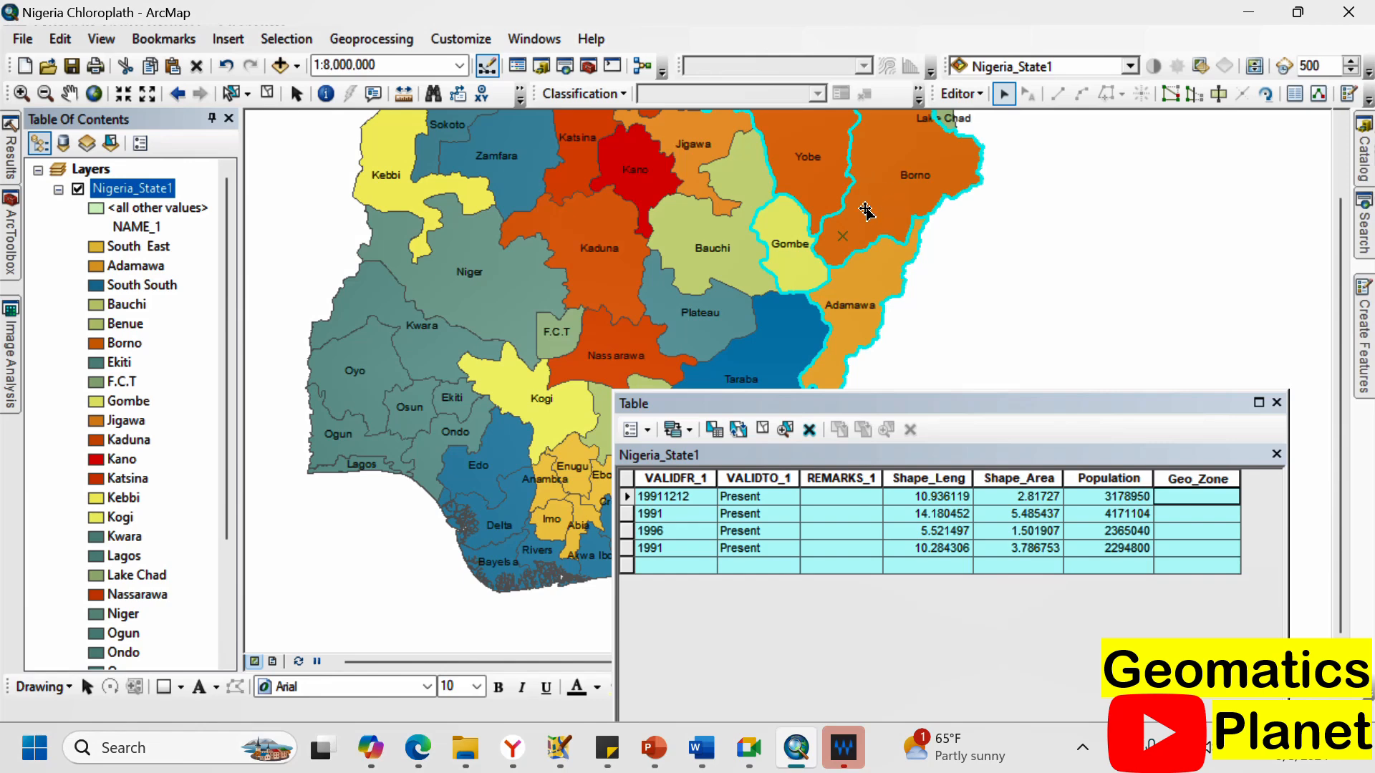
# Add Taraba and Bauchi to the selected northeastern states on the map.
pyautogui.scroll(-2, 789, 229)
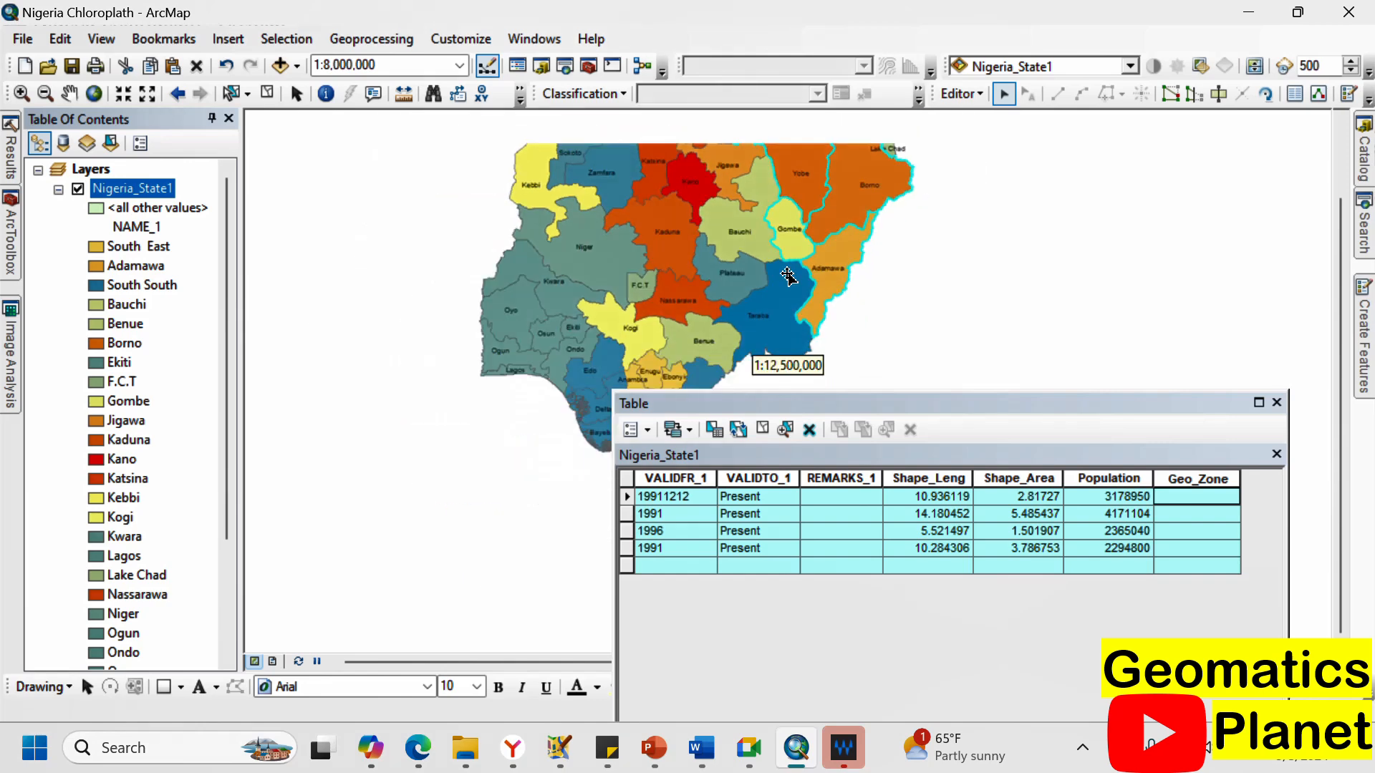
pyautogui.keyDown('shift'); pyautogui.click(793, 316); pyautogui.keyUp('shift')
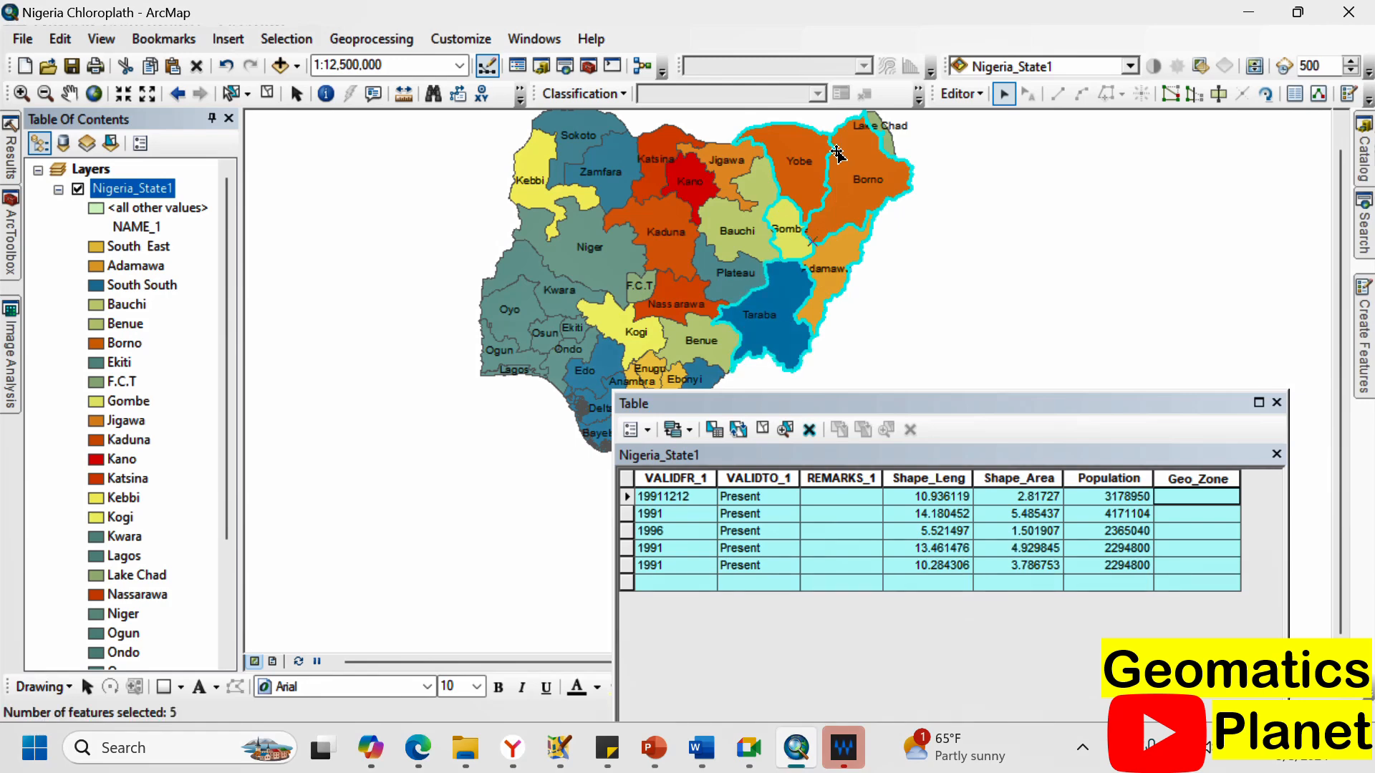
pyautogui.scroll(2, 814, 146)
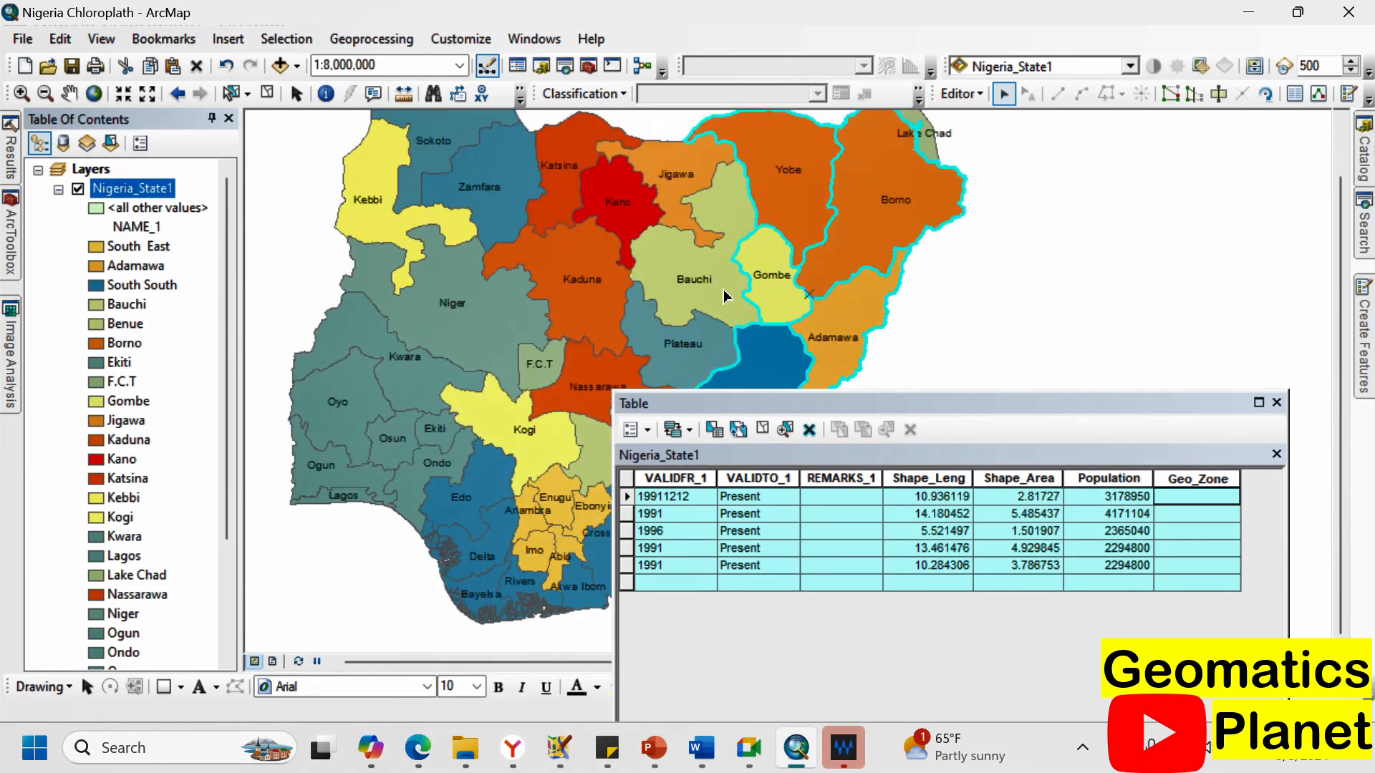
pyautogui.keyDown('shift'); pyautogui.click(727, 296); pyautogui.keyUp('shift')
pyautogui.scroll(-2, 774, 301)
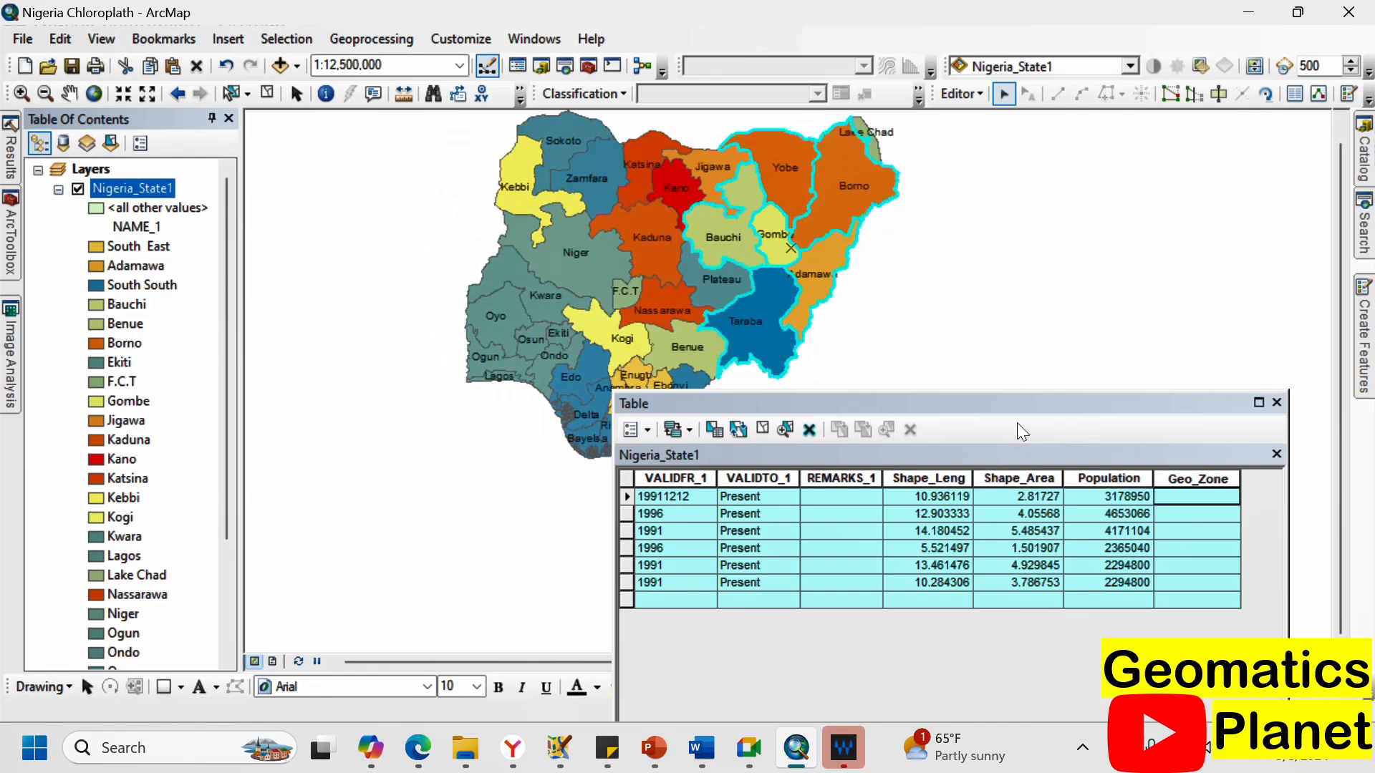
# Enter North East in the Geo_Zone field of the first selected record.
pyautogui.click(1181, 507)
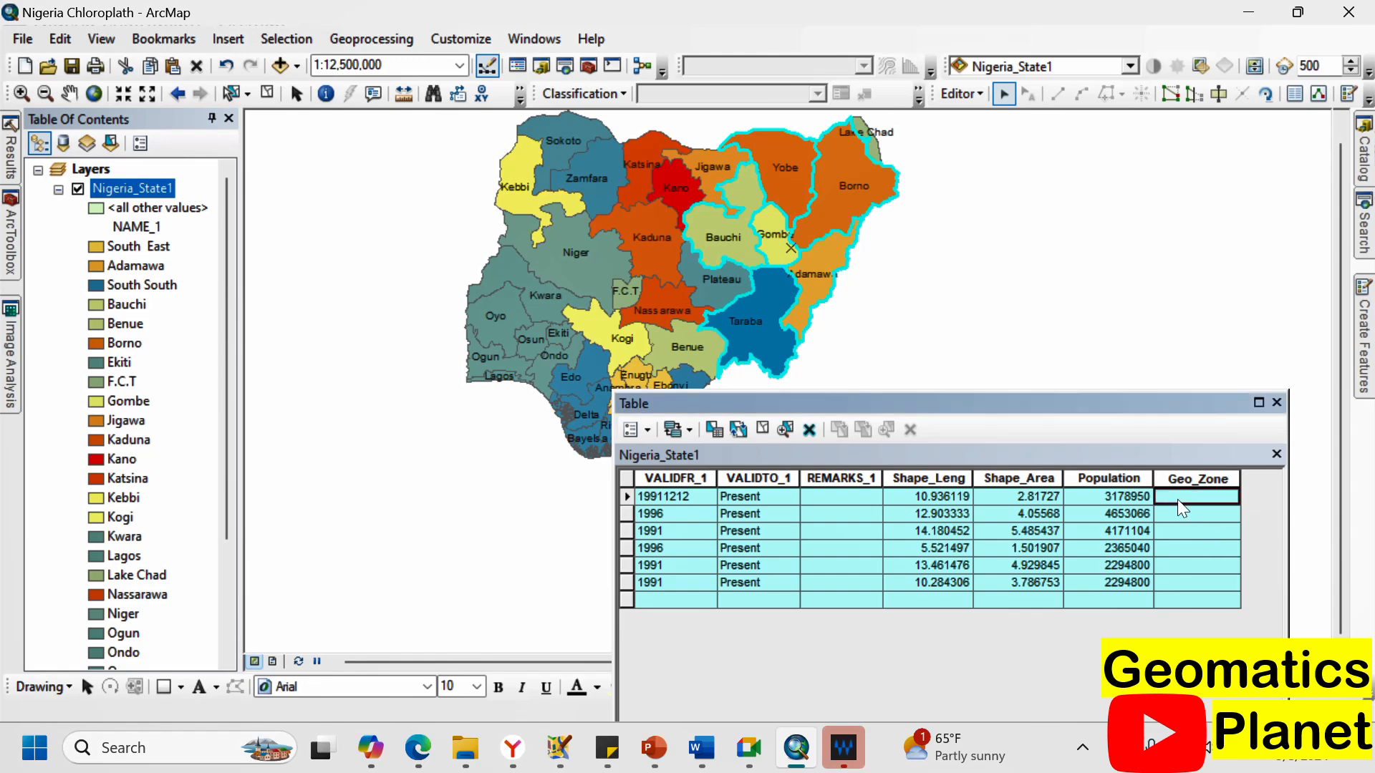
pyautogui.write('South West')
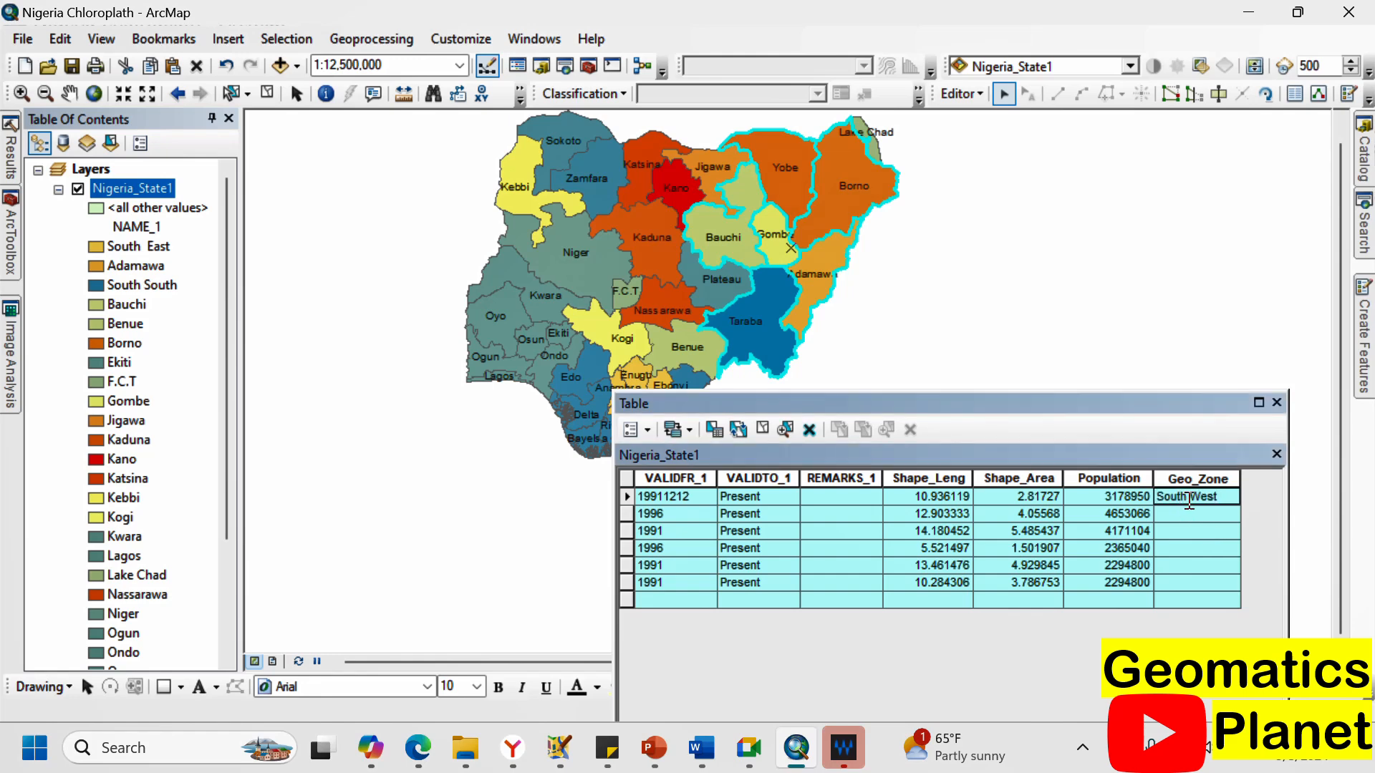
pyautogui.hotkey('ctrl', 'a')
pyautogui.hotkey('ctrl', 'c')
pyautogui.press('BackSpace')
pyautogui.write('North East')
pyautogui.hotkey('ctrl', 'a')
# Paste the copied South West text into the Geo_Zone cells of the other five selected records and save the edits.
pyautogui.click(1210, 514)
pyautogui.hotkey('ctrl', 'v')
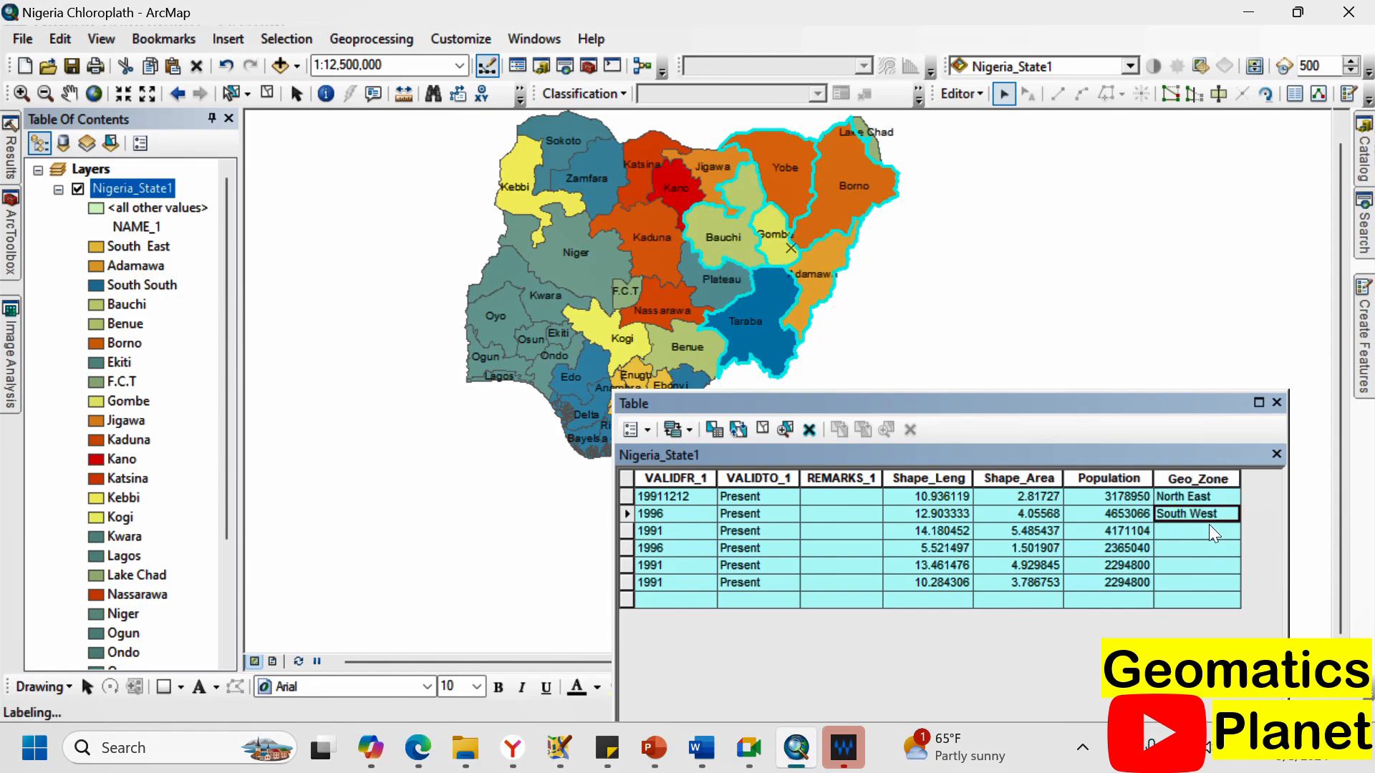
pyautogui.click(1208, 525)
pyautogui.hotkey('ctrl', 'v')
pyautogui.click(1209, 549)
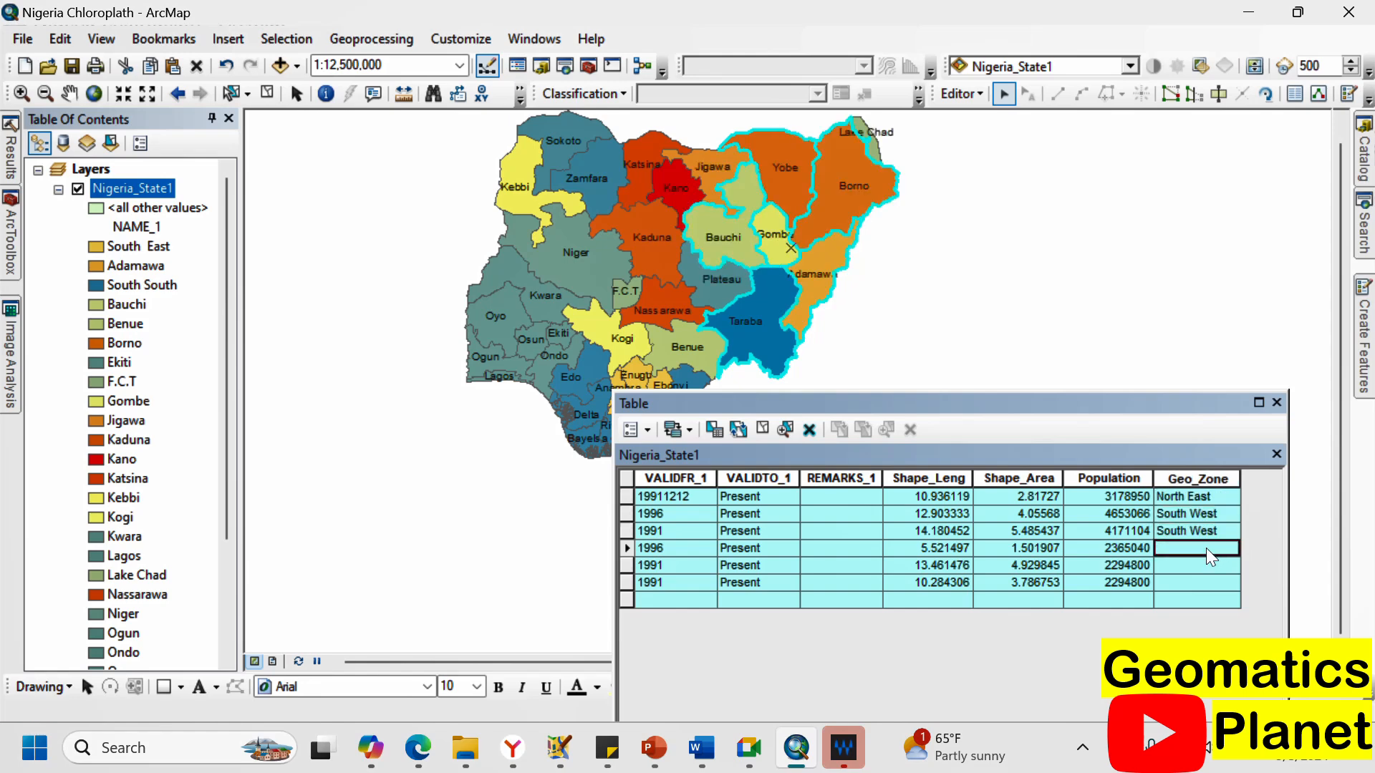
pyautogui.hotkey('ctrl', 'v')
pyautogui.click(1204, 564)
pyautogui.hotkey('ctrl', 'v')
pyautogui.click(1202, 579)
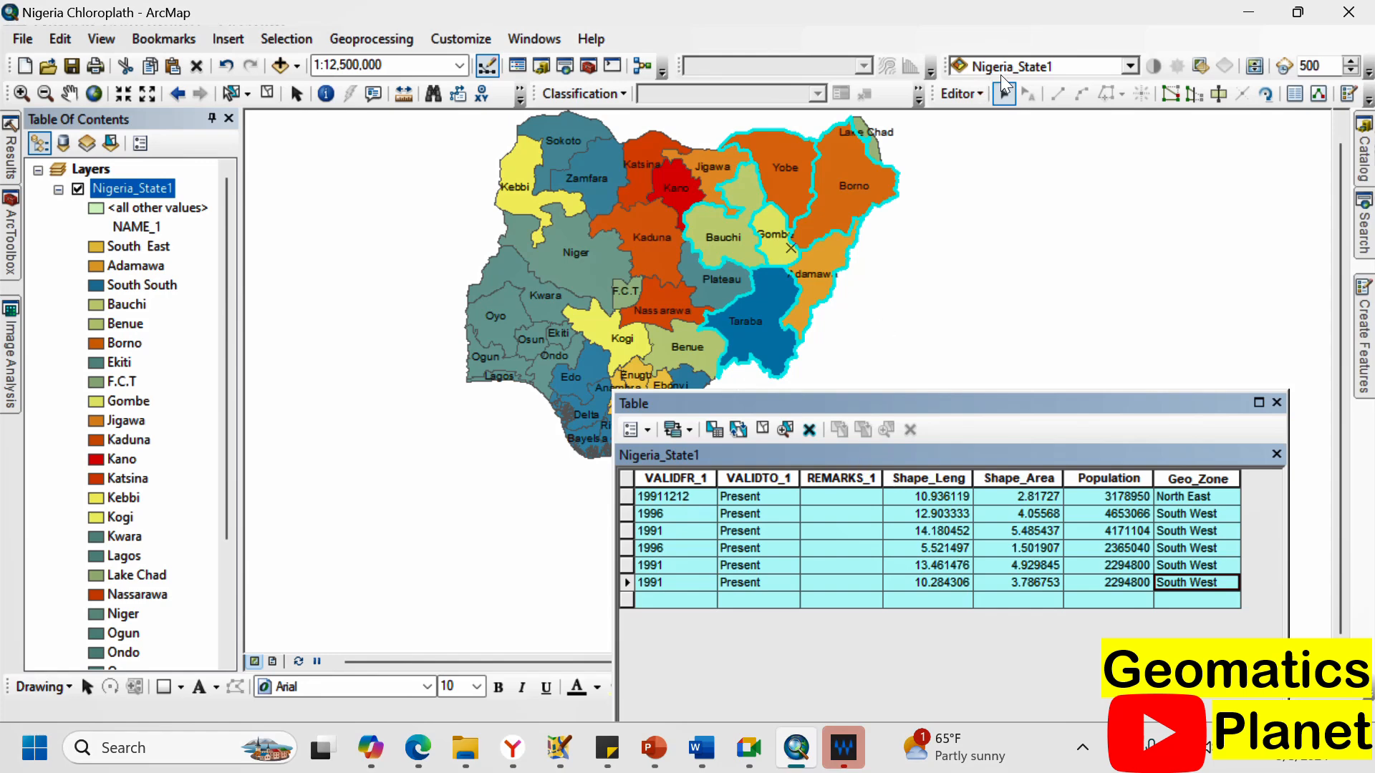
pyautogui.click(960, 98)
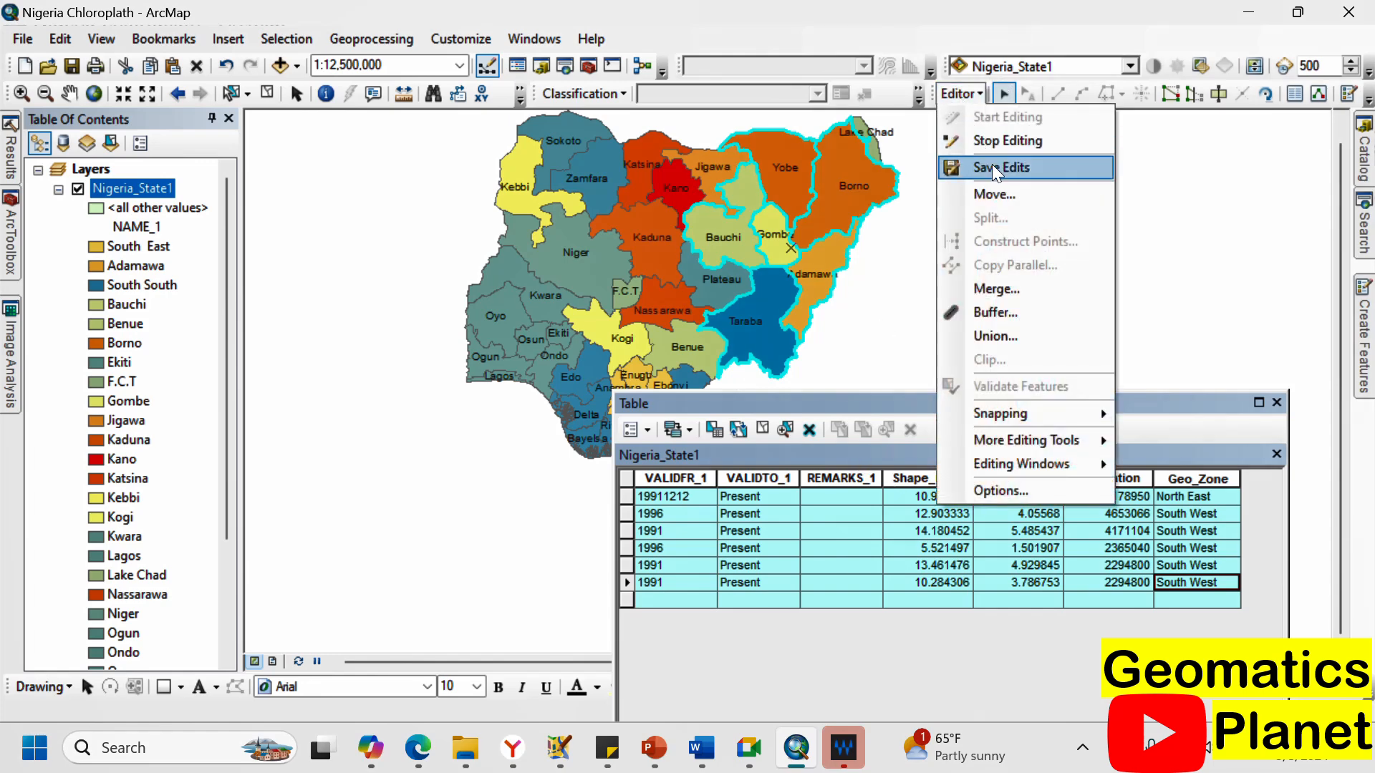
pyautogui.click(991, 165)
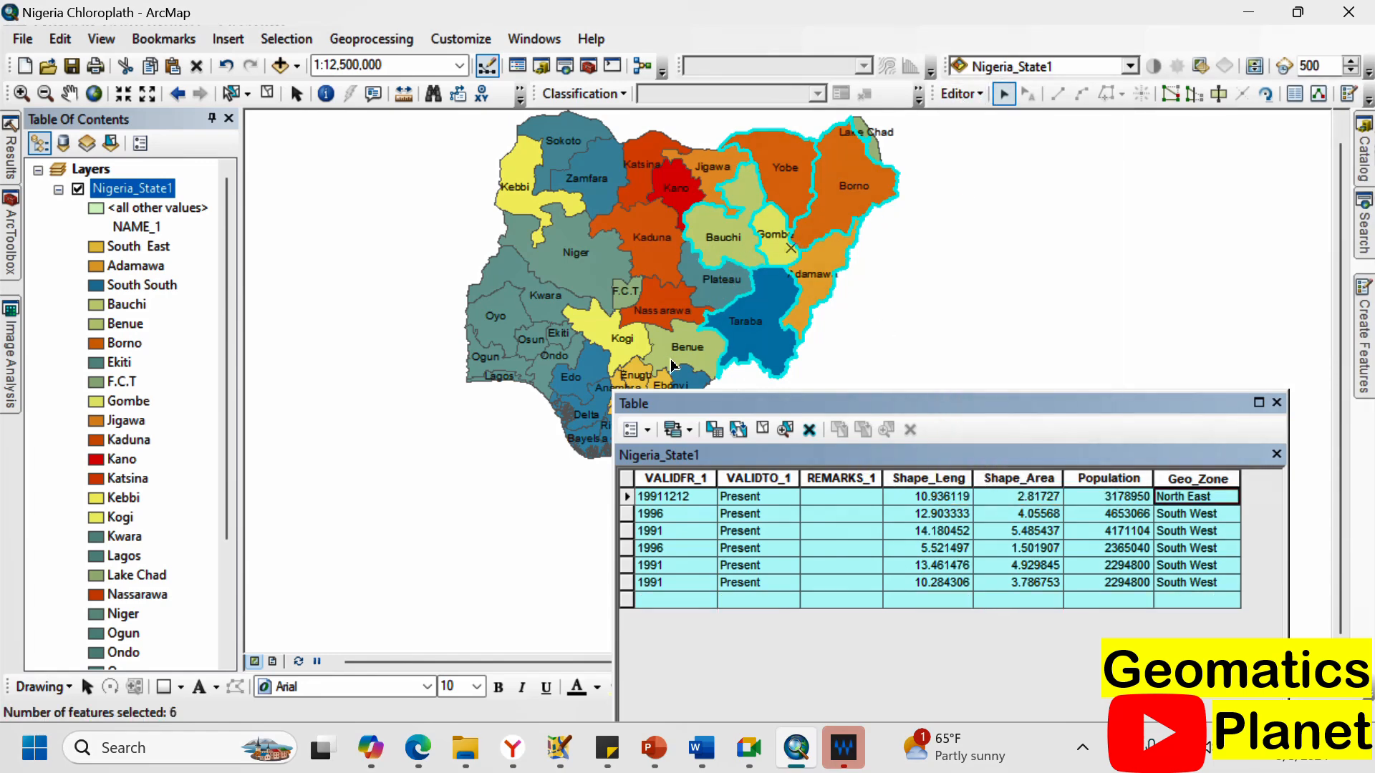
# Select F.C.T, Nassarawa, Plateau, Benue, Kogi, Niger and Kwara together on the map.
pyautogui.click(633, 302)
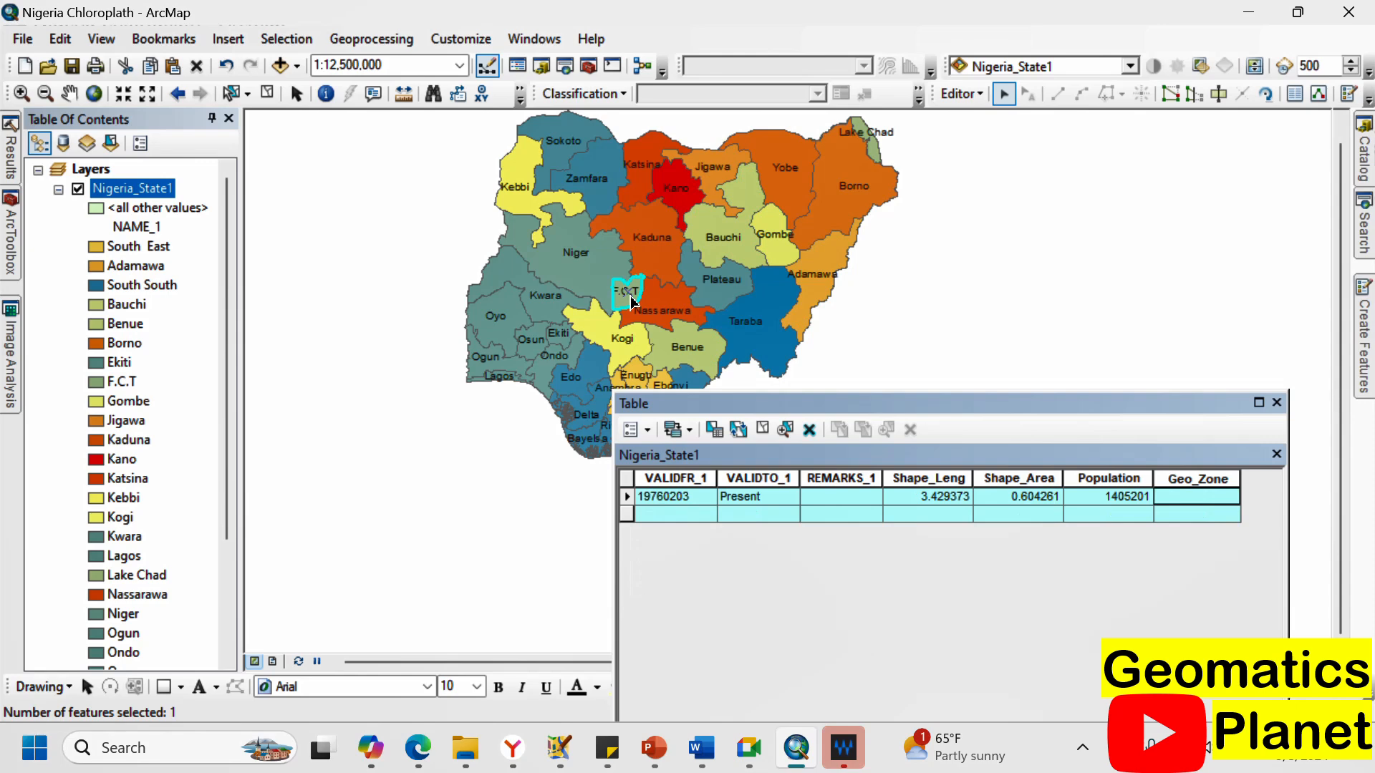
pyautogui.keyDown('shift'); pyautogui.click(701, 292); pyautogui.keyUp('shift')
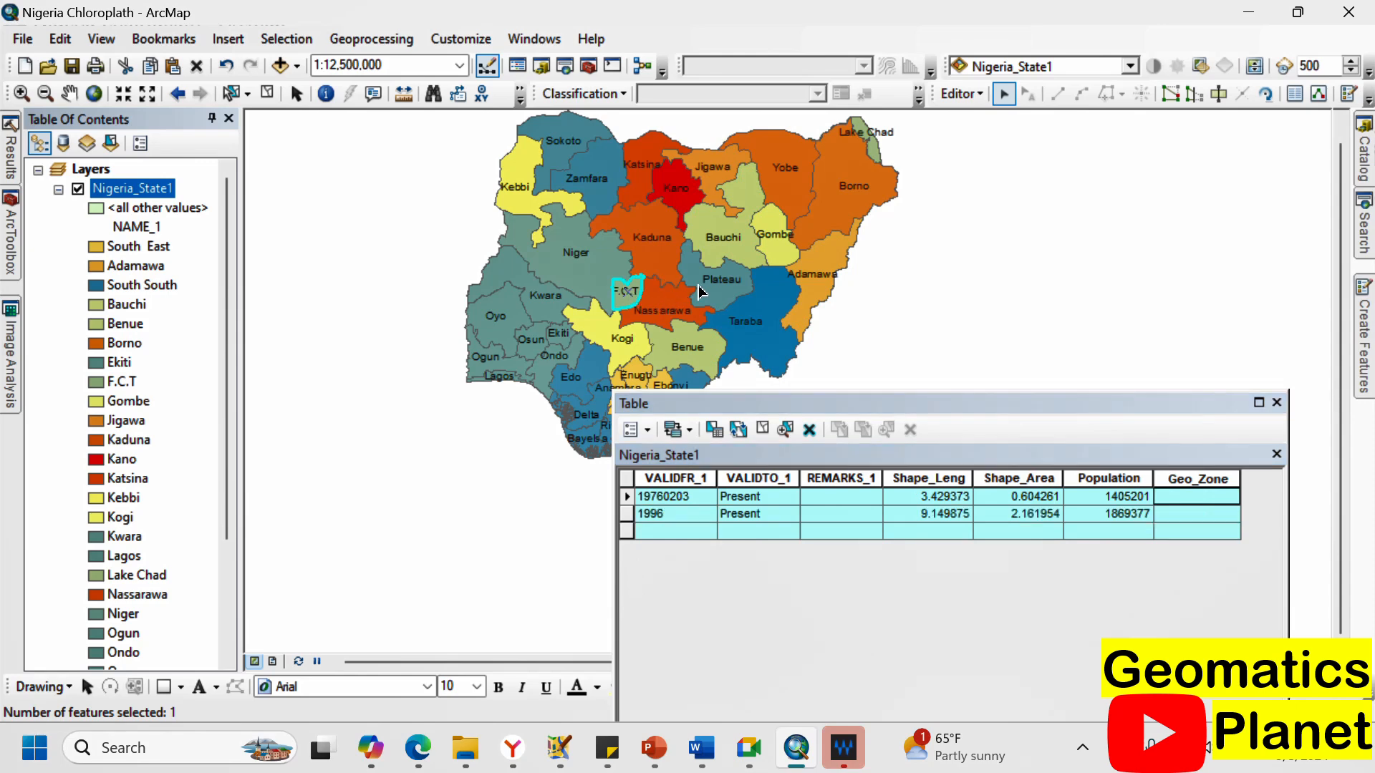
pyautogui.keyDown('shift'); pyautogui.click(716, 282); pyautogui.keyUp('shift')
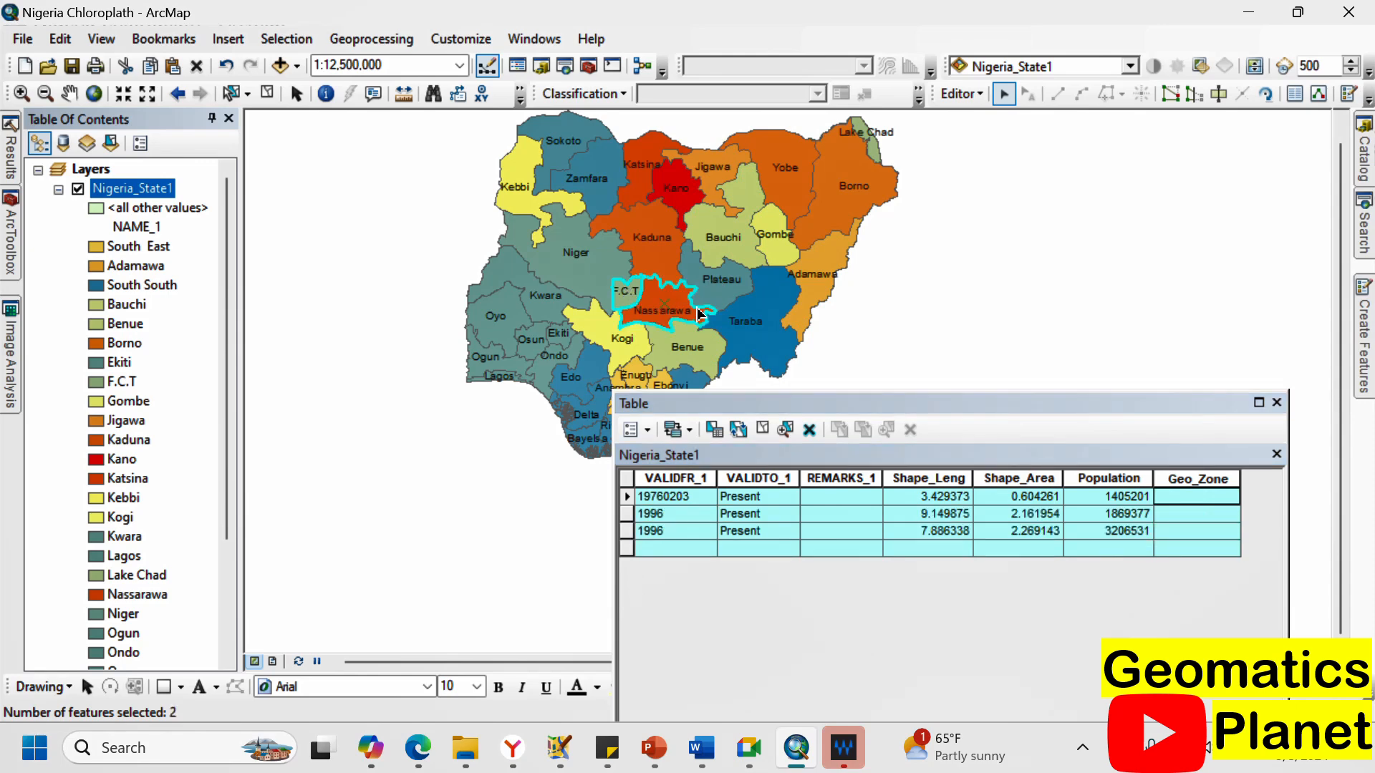
pyautogui.keyDown('shift'); pyautogui.click(686, 350); pyautogui.keyUp('shift')
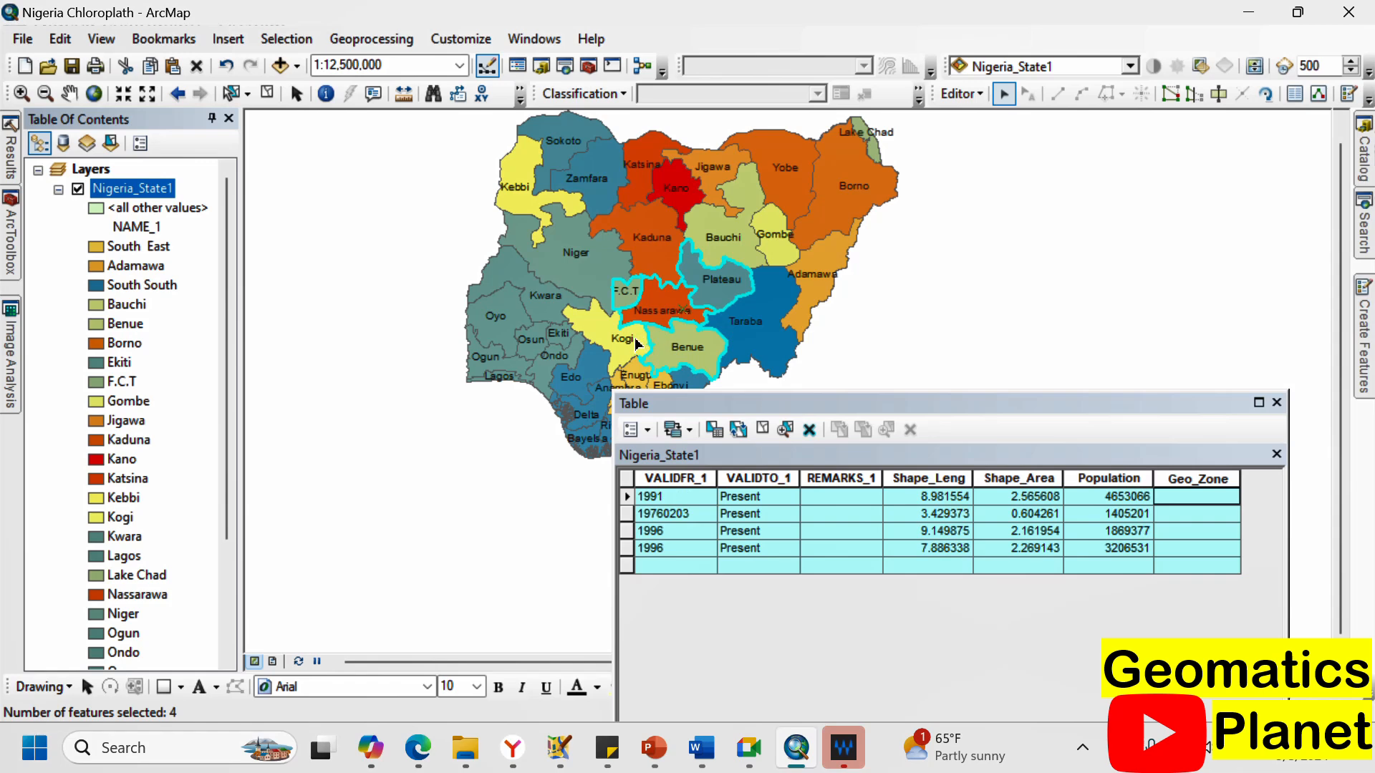
pyautogui.keyDown('shift'); pyautogui.click(609, 334); pyautogui.keyUp('shift')
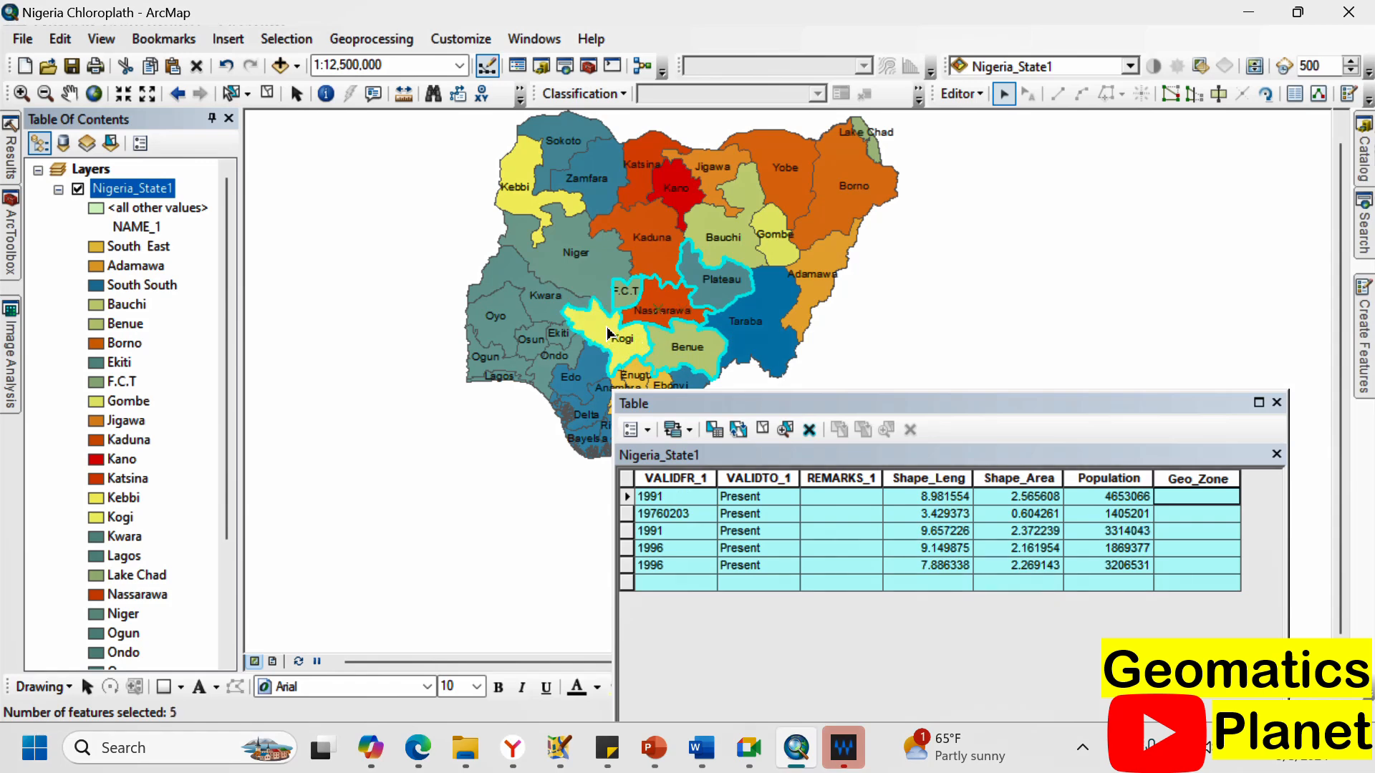
pyautogui.keyDown('shift'); pyautogui.click(565, 286); pyautogui.keyUp('shift')
pyautogui.keyDown('shift'); pyautogui.click(555, 299); pyautogui.keyUp('shift')
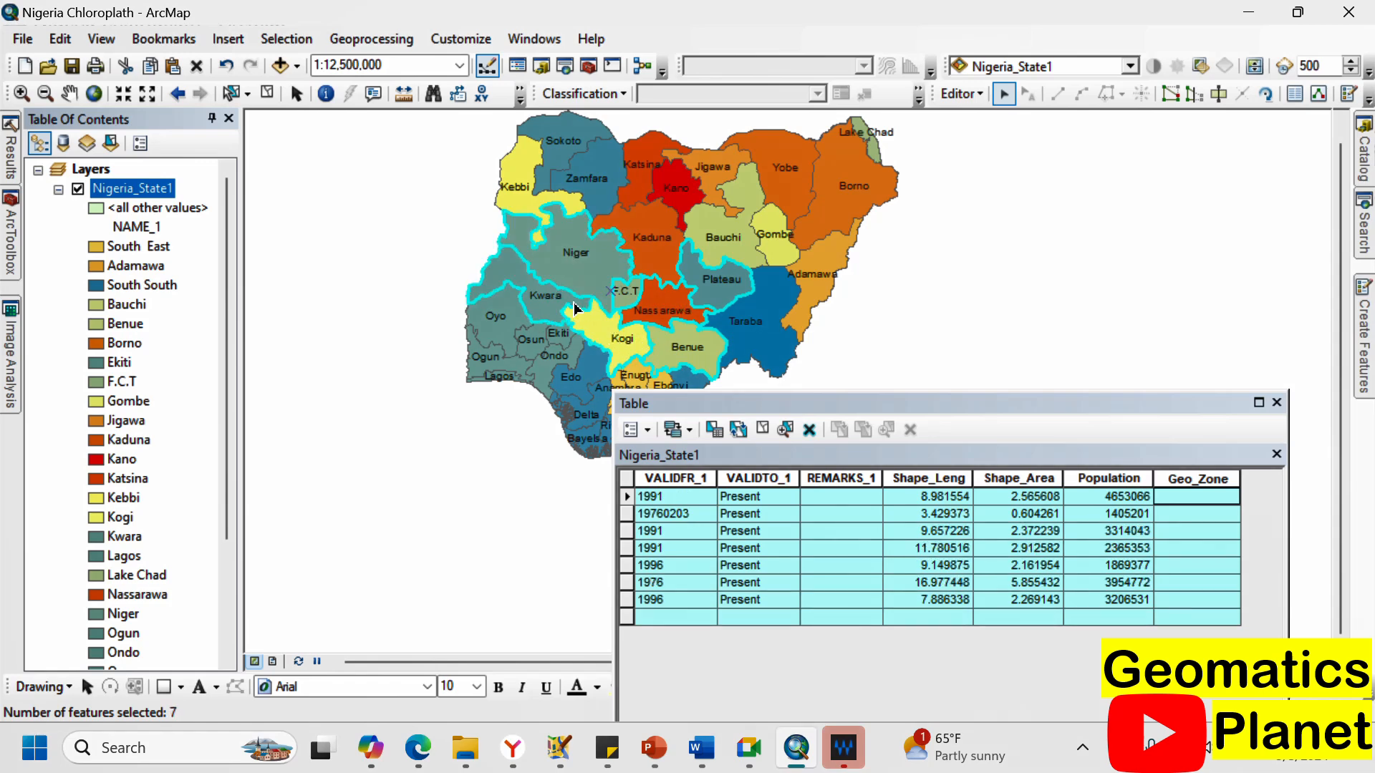
# Enter North Central in the Geo_Zone field of the first selected record and copy the text.
pyautogui.click(1173, 497)
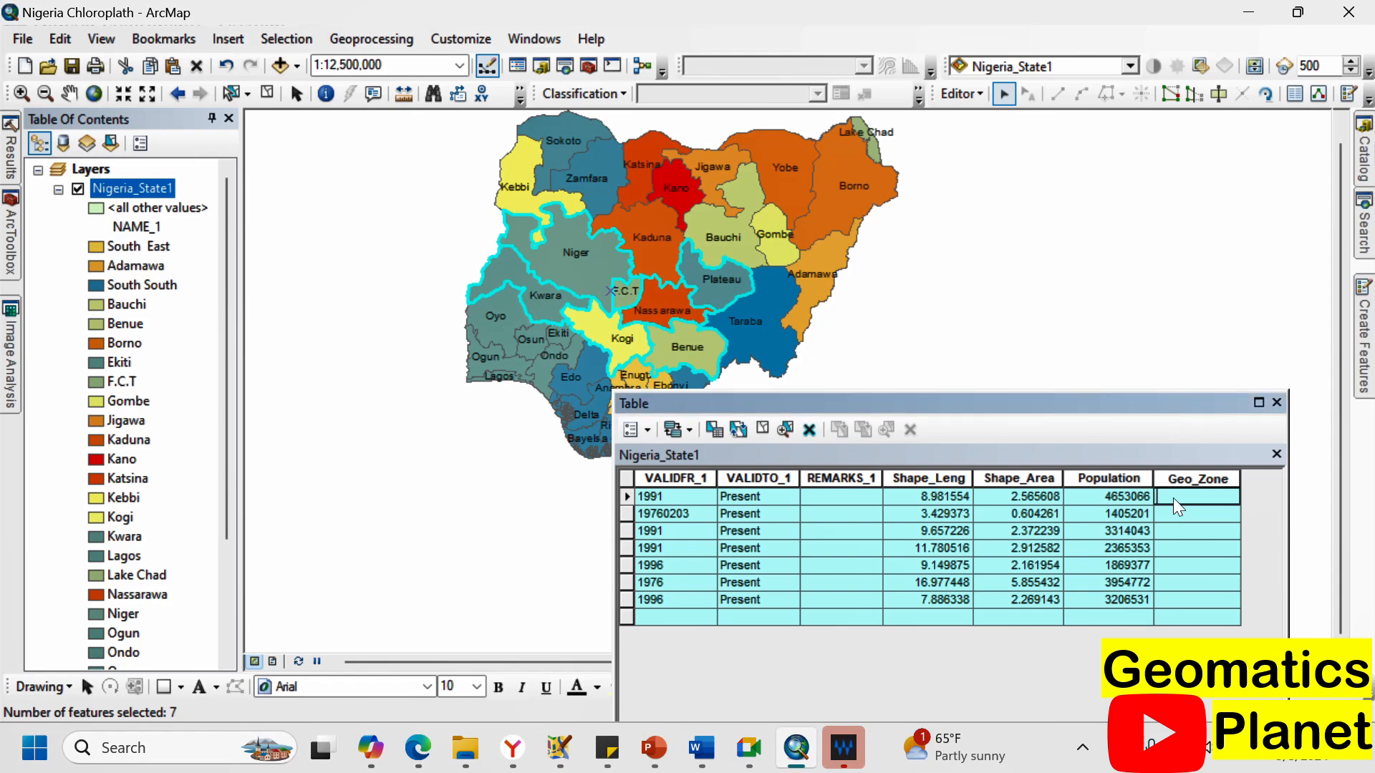
pyautogui.write('North')
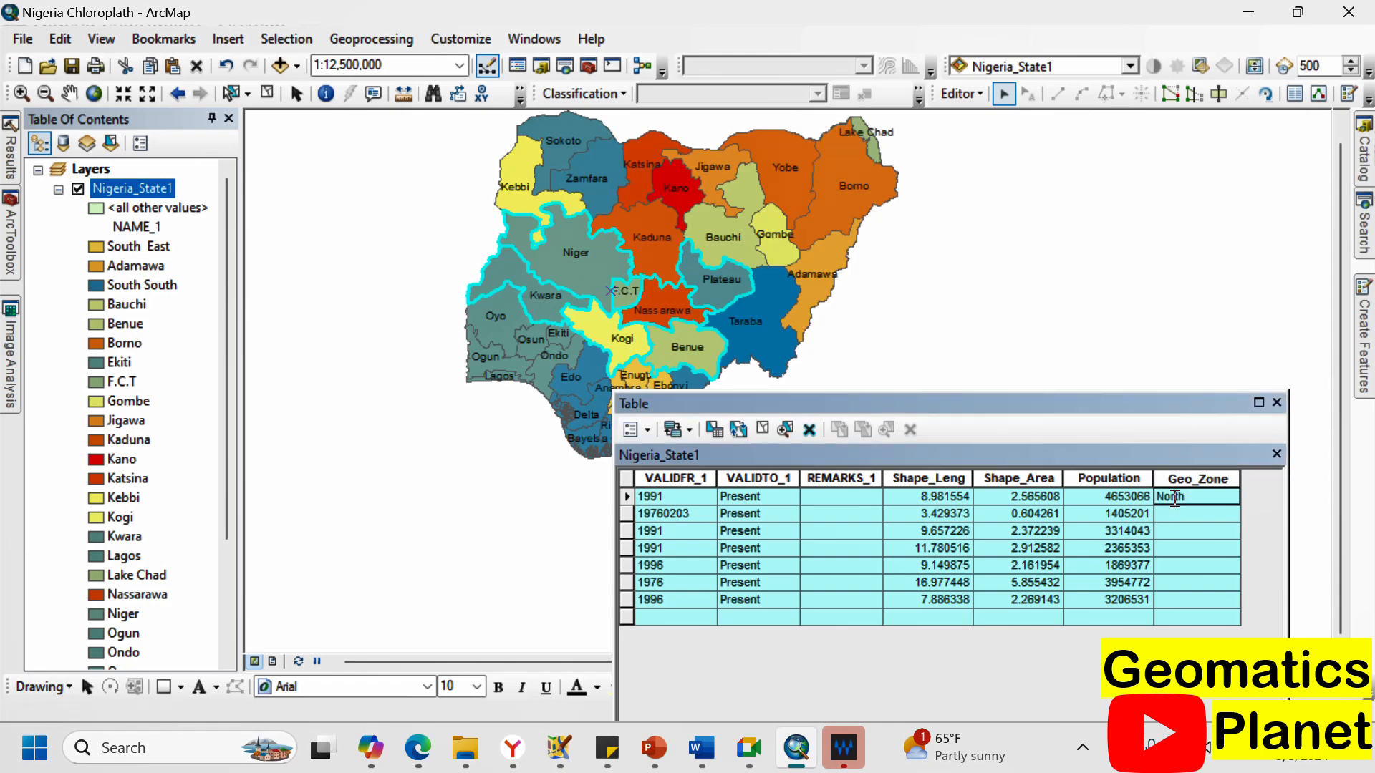
pyautogui.write(' Central')
pyautogui.hotkey('ctrl', 'a')
pyautogui.hotkey('ctrl', 'c')
# Paste the copied North Central text into the Geo_Zone cells of the other six selected records and save the edits.
pyautogui.click(1163, 512)
pyautogui.hotkey('ctrl', 'v')
pyautogui.click(1175, 527)
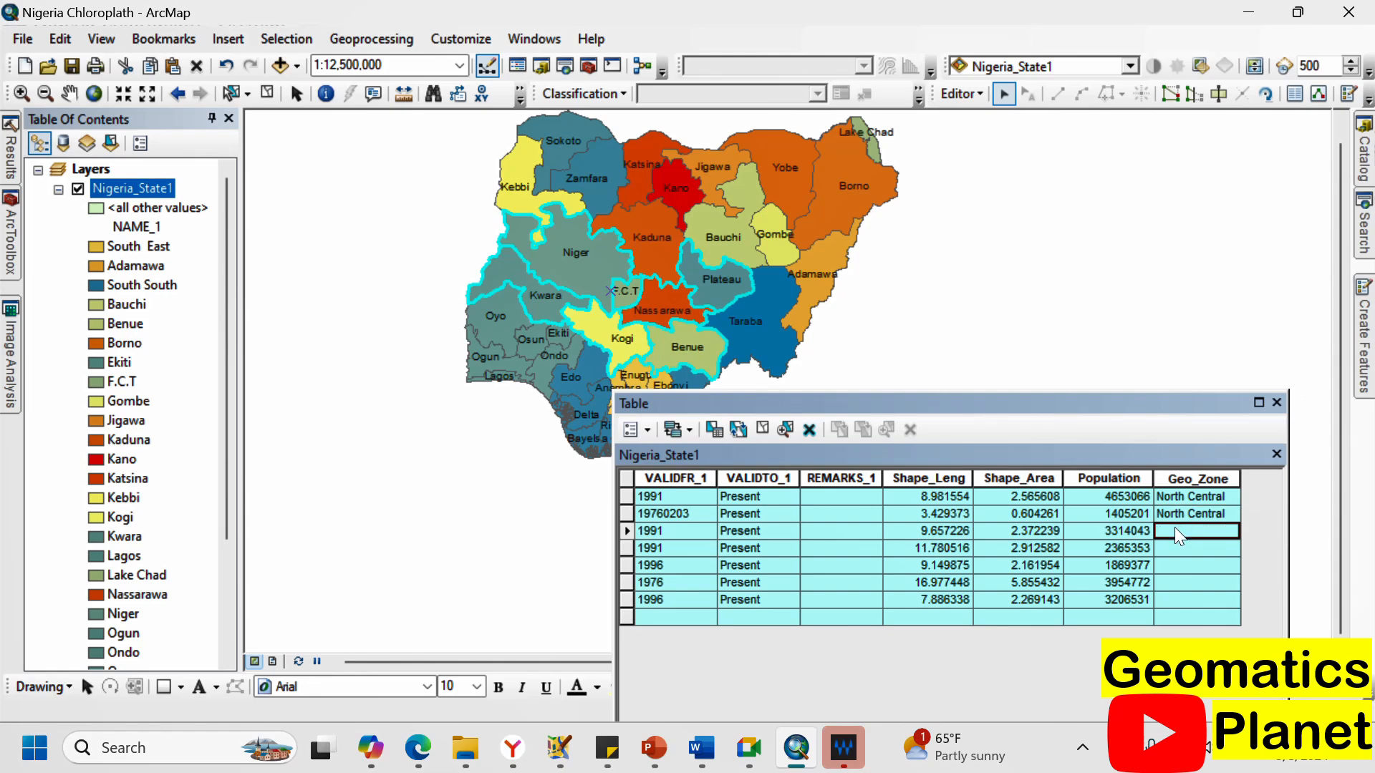
pyautogui.hotkey('ctrl', 'v')
pyautogui.click(1171, 547)
pyautogui.hotkey('ctrl', 'v')
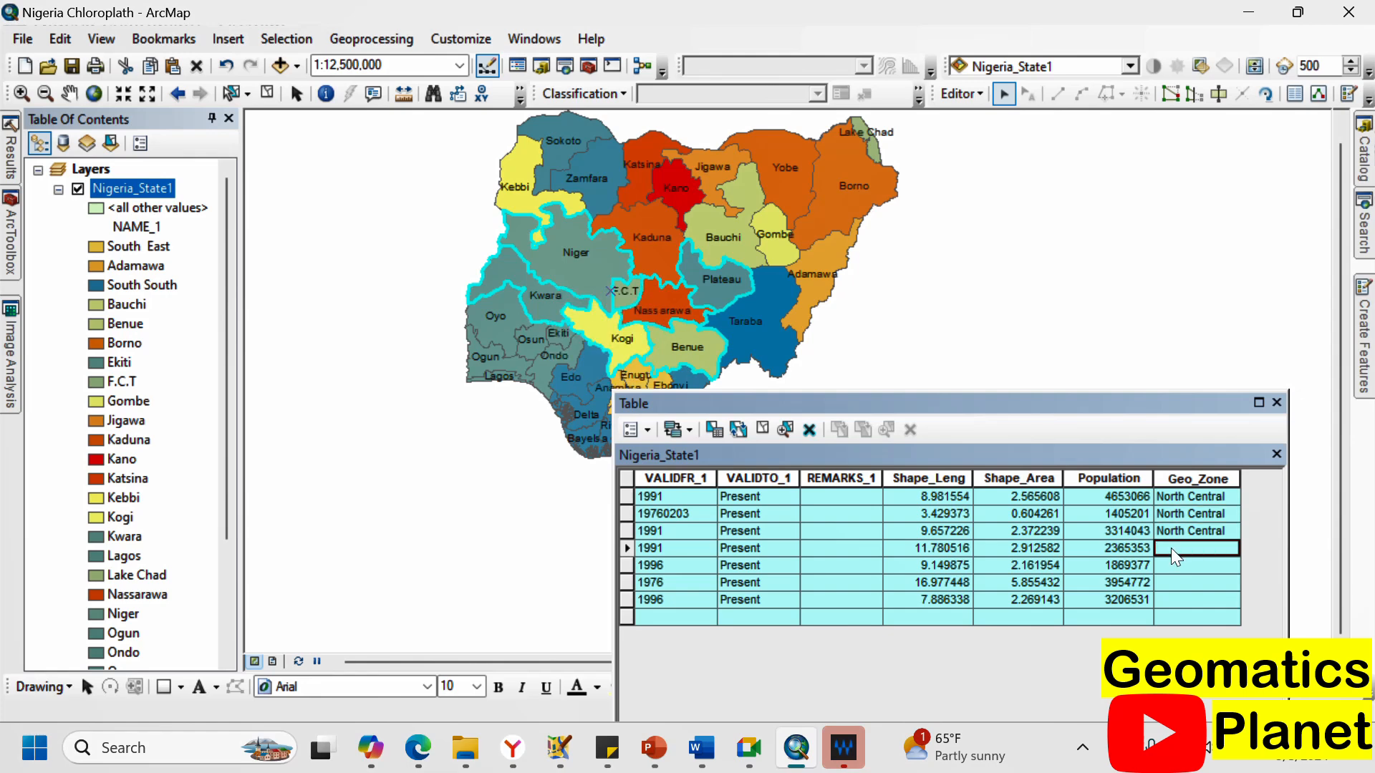
pyautogui.click(1171, 556)
pyautogui.hotkey('ctrl', 'v')
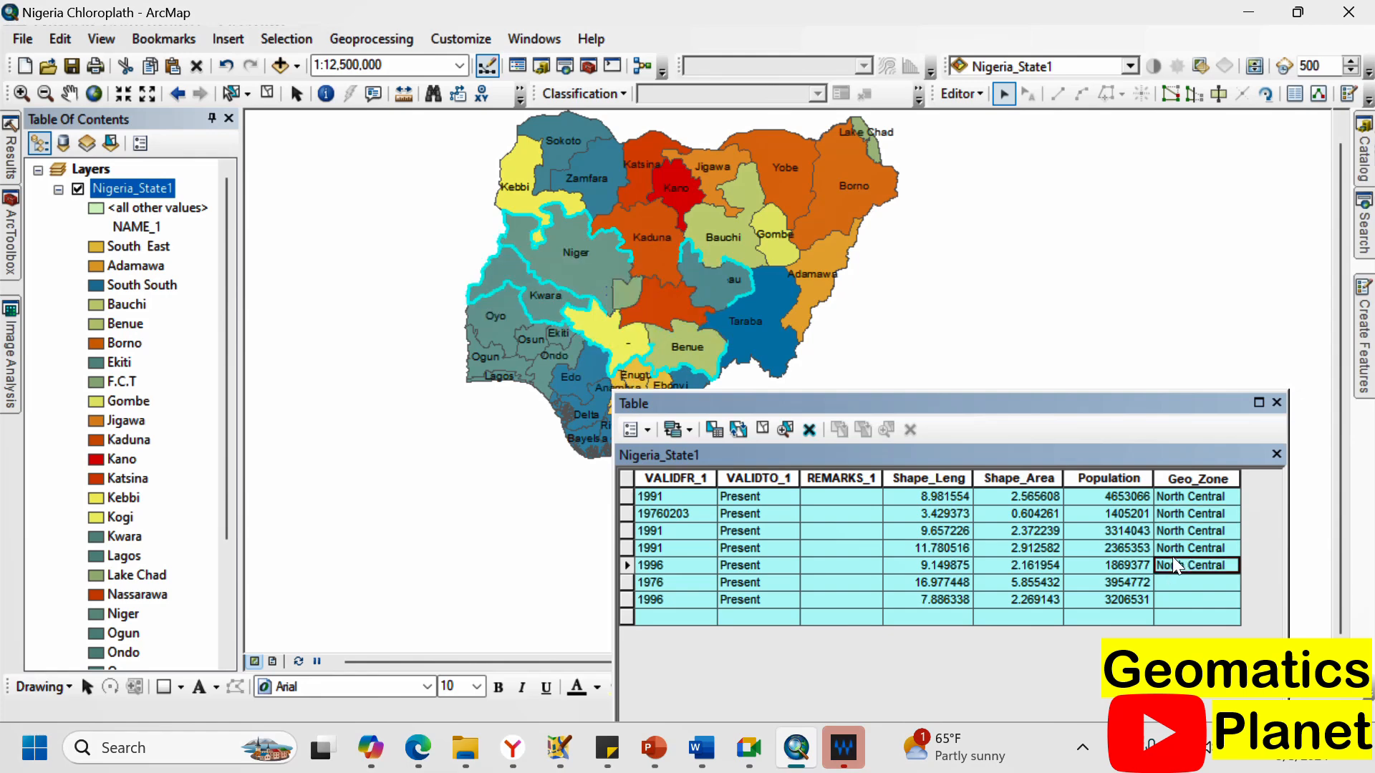
pyautogui.click(1183, 579)
pyautogui.click(1182, 593)
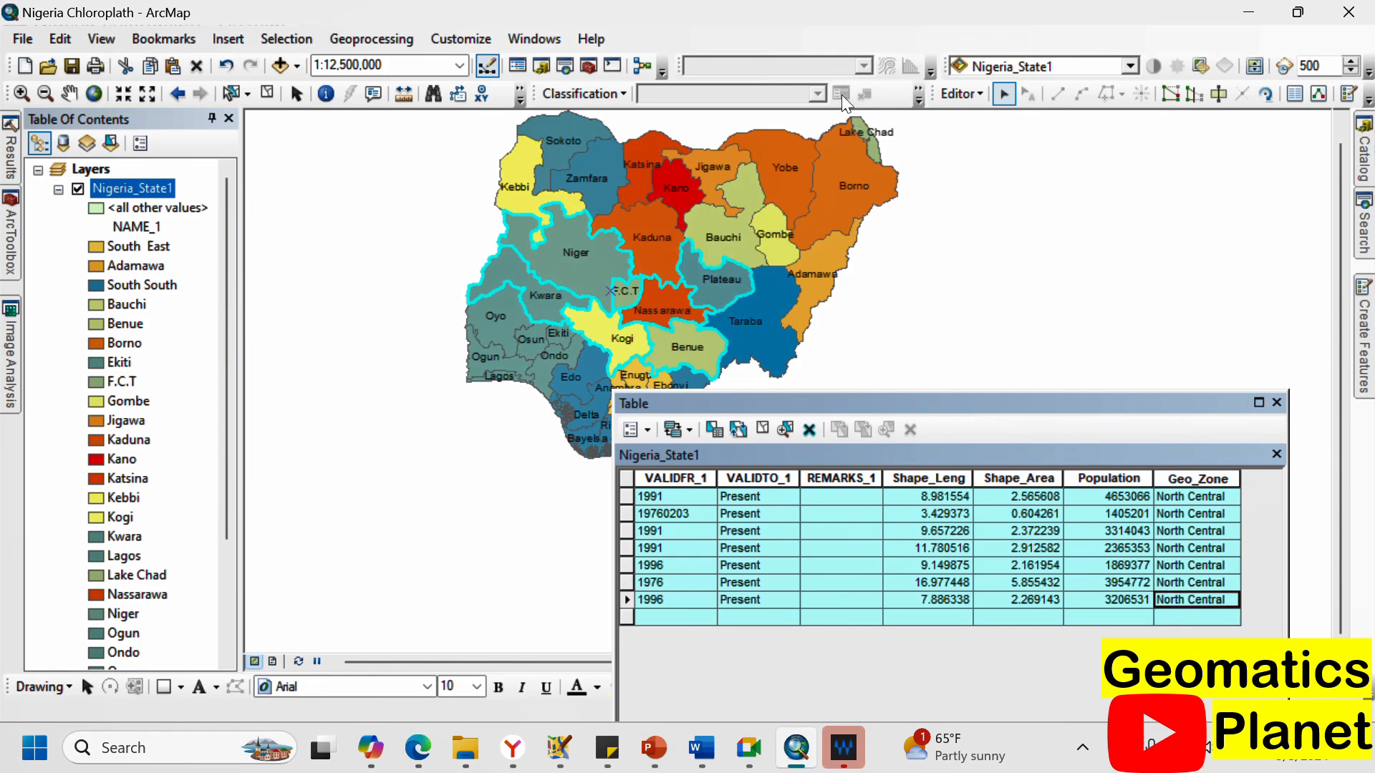
pyautogui.click(947, 97)
pyautogui.click(978, 170)
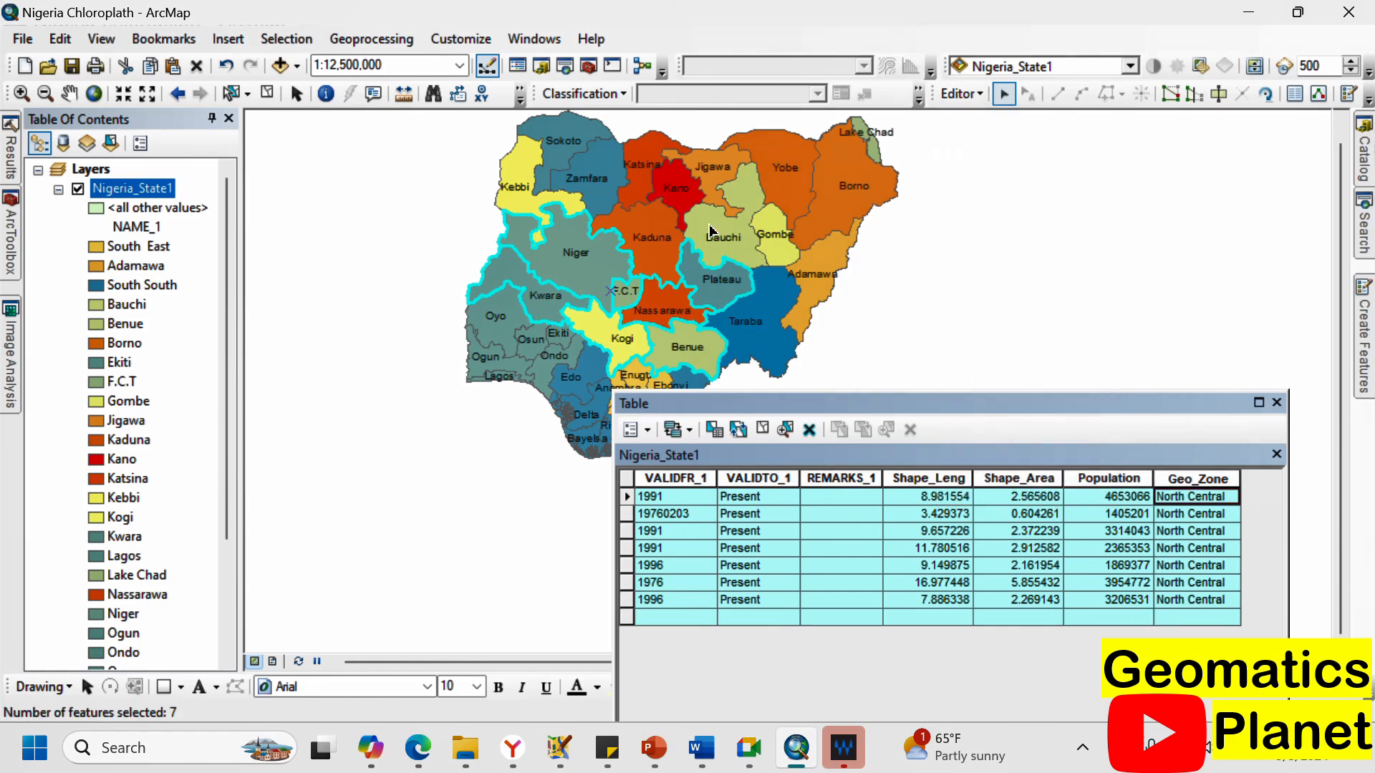
# Select Sokoto, Kebbi, Zamfara, Katsina, Kaduna, Kano and Jigawa together on the map.
pyautogui.click(542, 140)
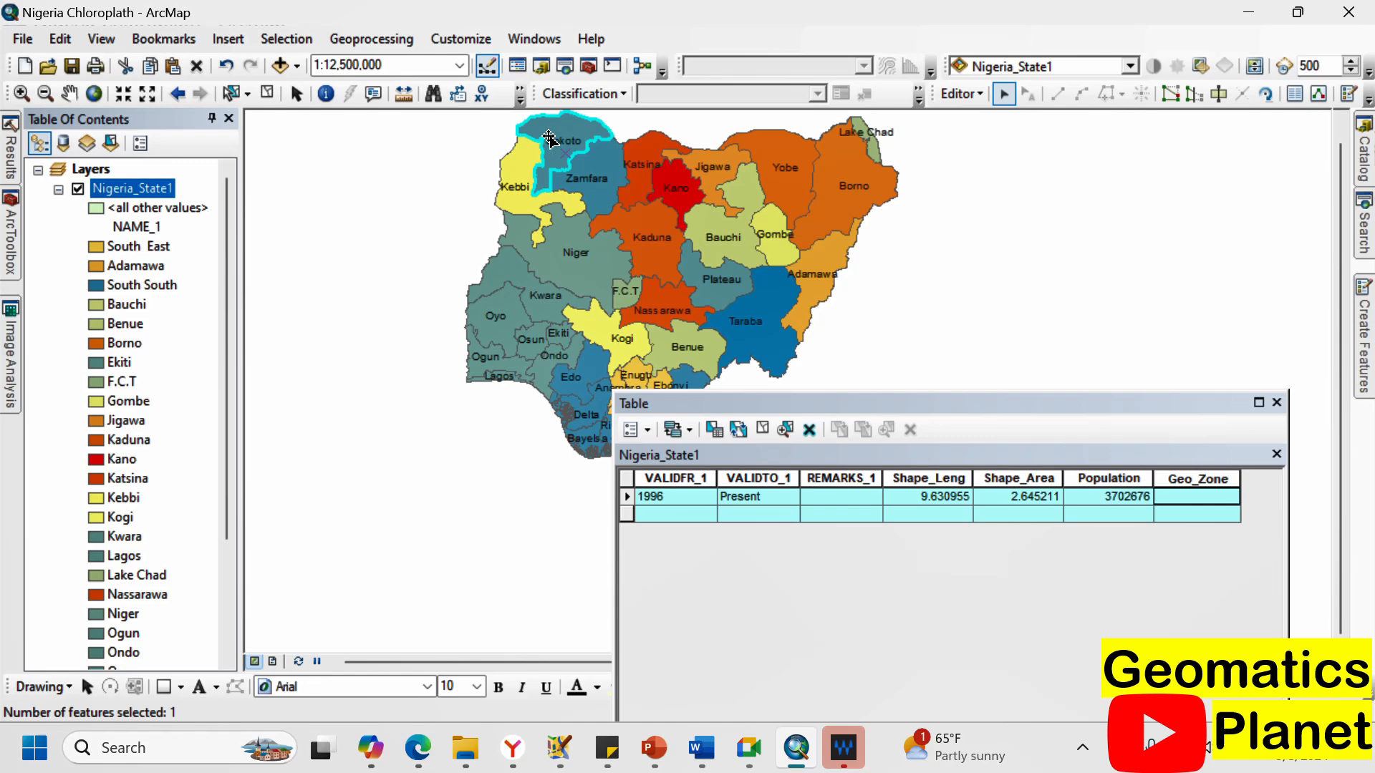
pyautogui.keyDown('shift'); pyautogui.click(521, 179); pyautogui.keyUp('shift')
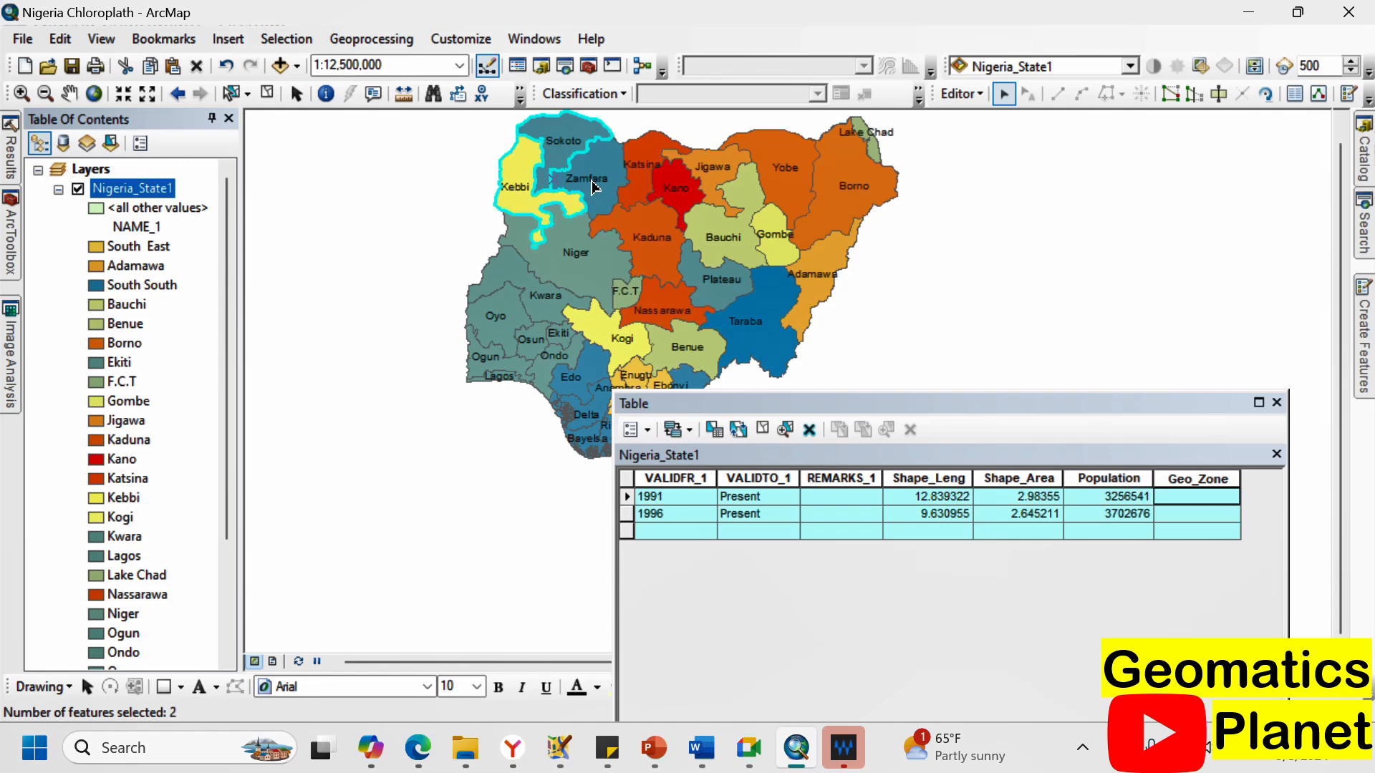
pyautogui.keyDown('shift'); pyautogui.click(589, 179); pyautogui.keyUp('shift')
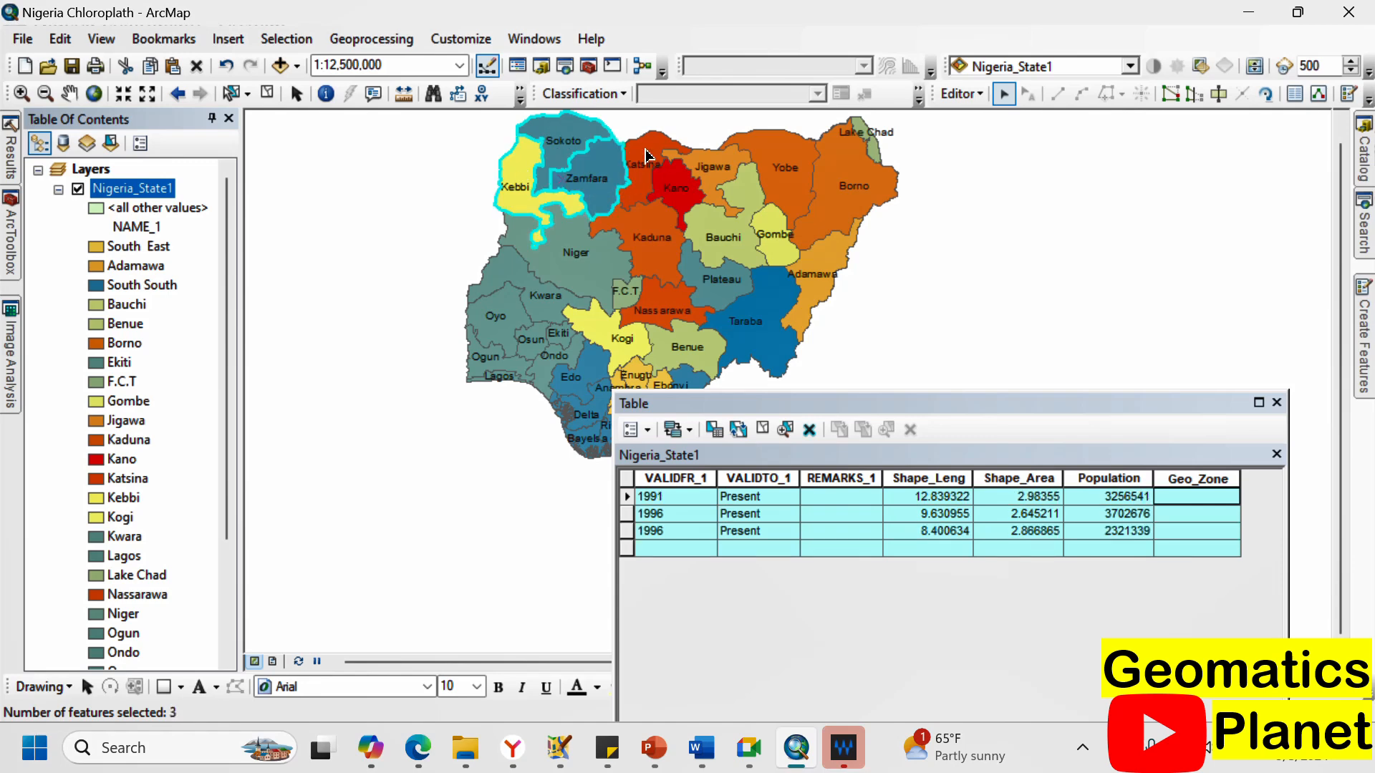
pyautogui.keyDown('shift'); pyautogui.click(647, 155); pyautogui.keyUp('shift')
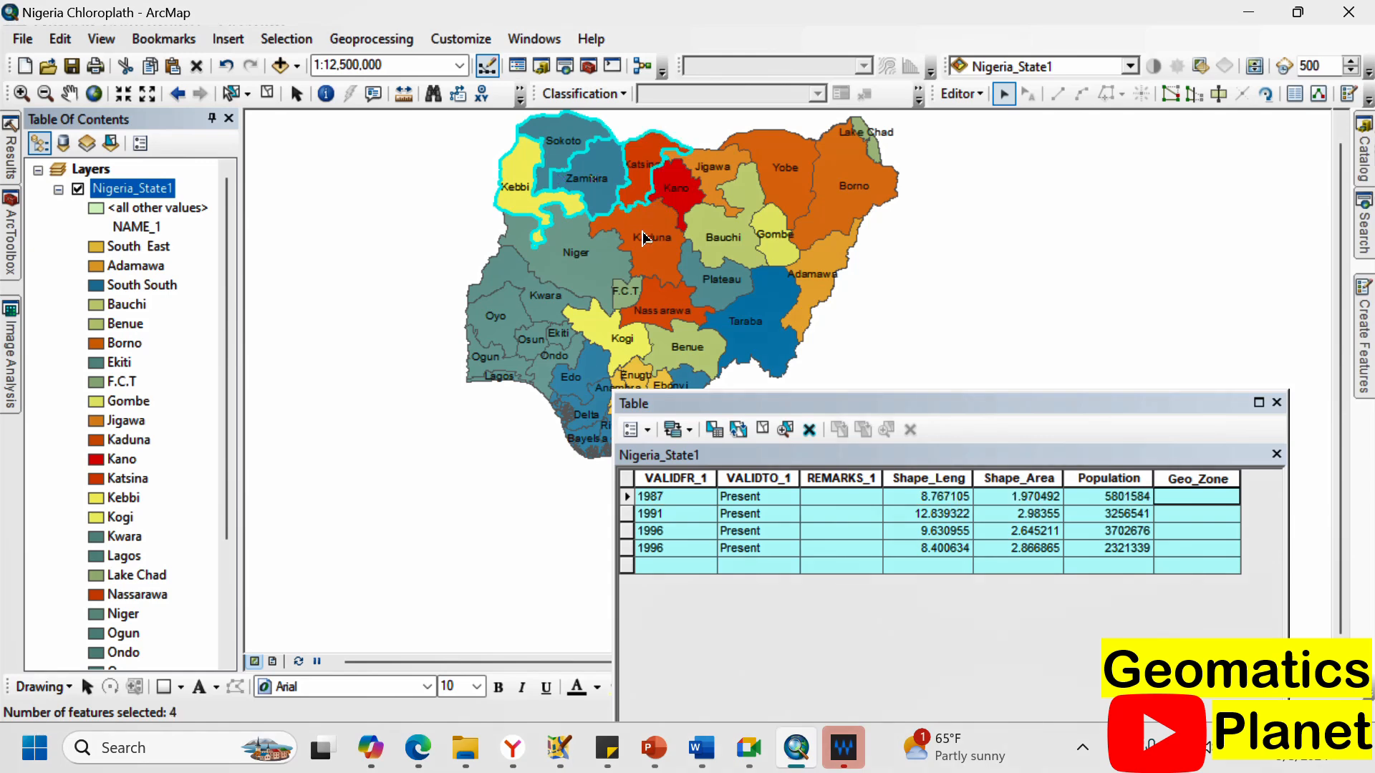
pyautogui.keyDown('shift'); pyautogui.click(648, 239); pyautogui.keyUp('shift')
pyautogui.keyDown('shift'); pyautogui.click(689, 199); pyautogui.keyUp('shift')
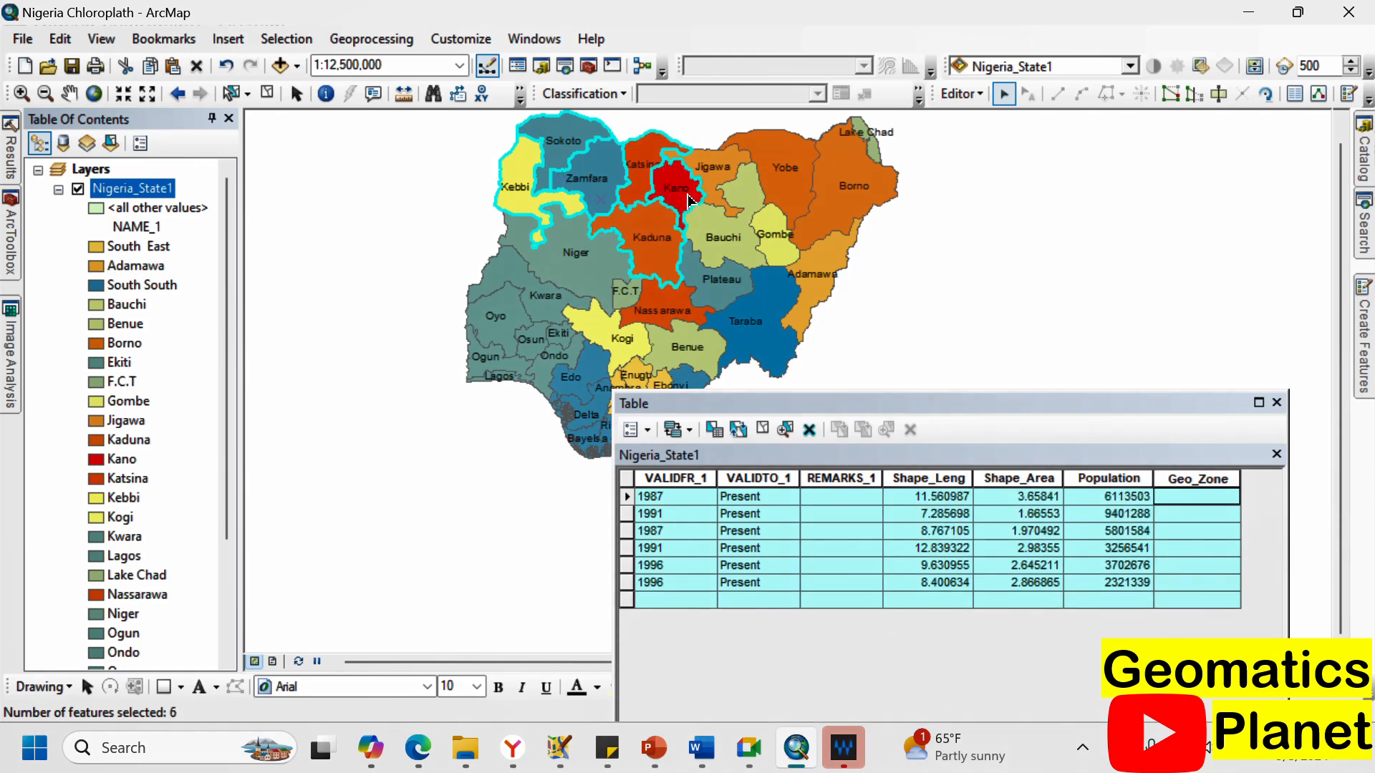
pyautogui.keyDown('shift'); pyautogui.click(718, 170); pyautogui.keyUp('shift')
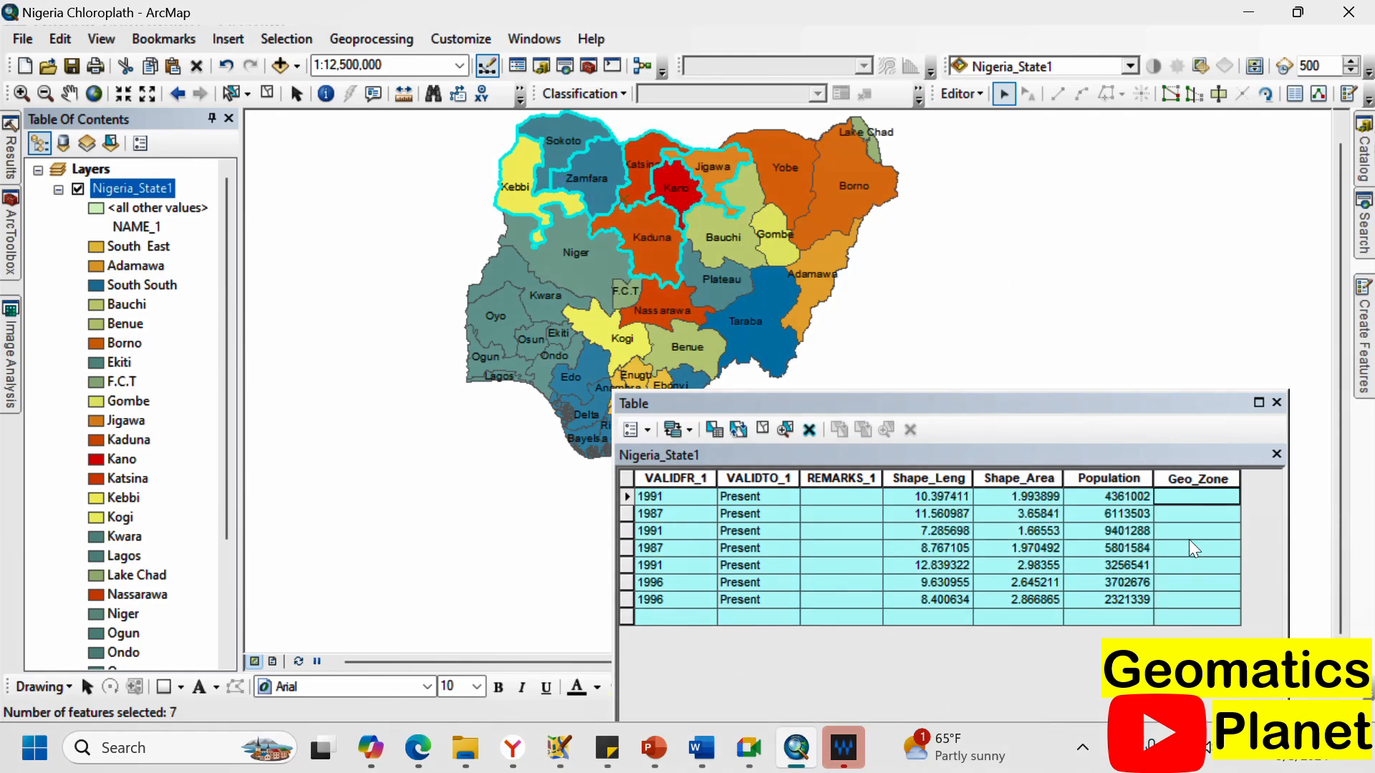
# Enter North West in the Geo_Zone field of the first selected record and copy the text.
pyautogui.click(1174, 494)
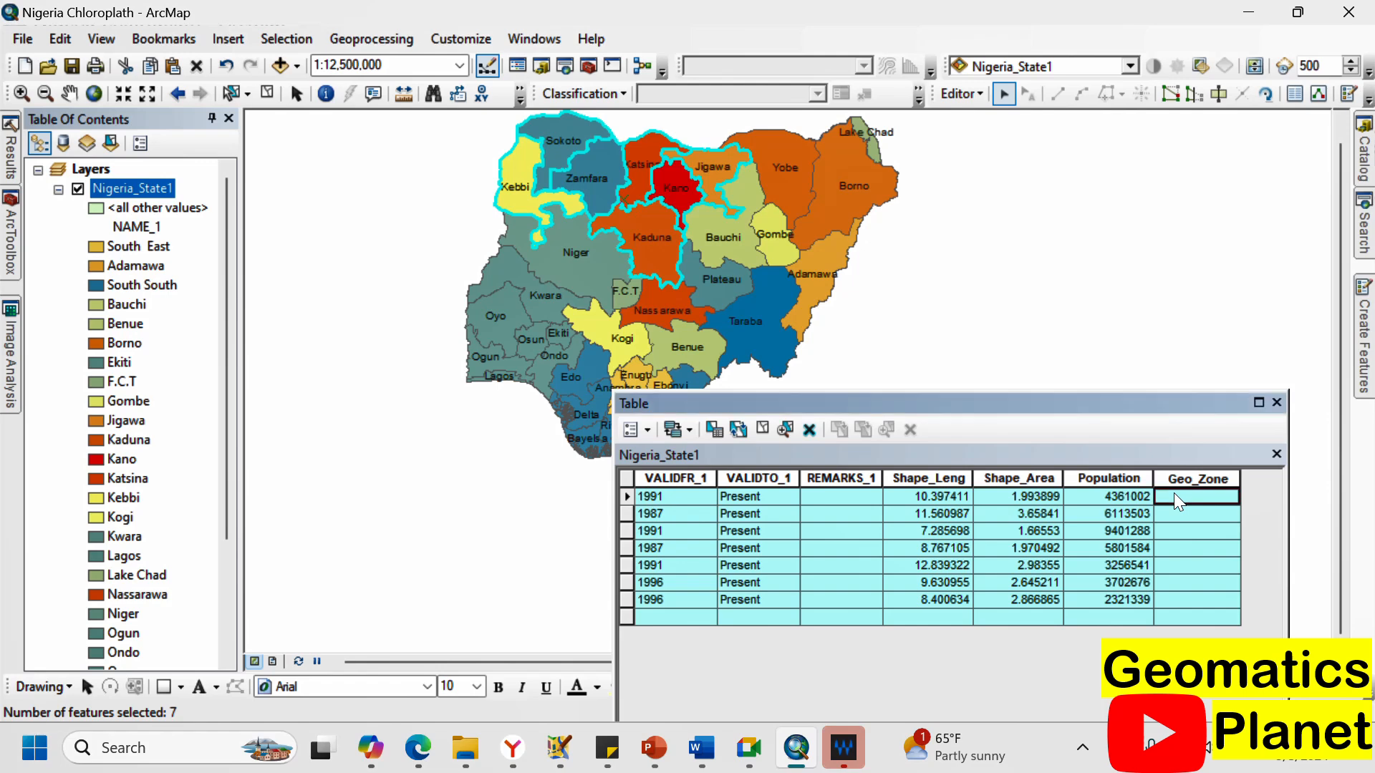
pyautogui.click(1175, 494)
pyautogui.hotkey('ctrl', 'v')
pyautogui.moveTo(1189, 496); pyautogui.dragTo(1231, 497)
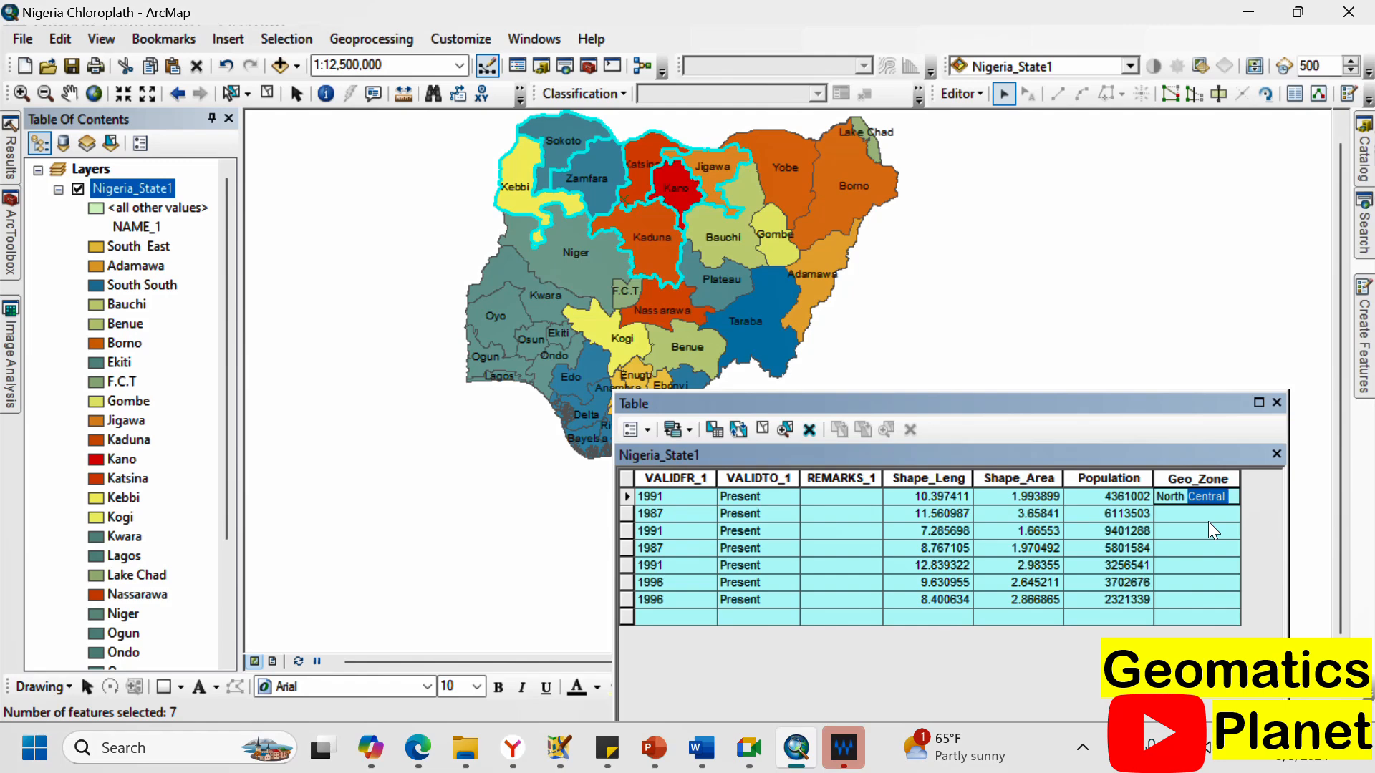
pyautogui.write('Wes')
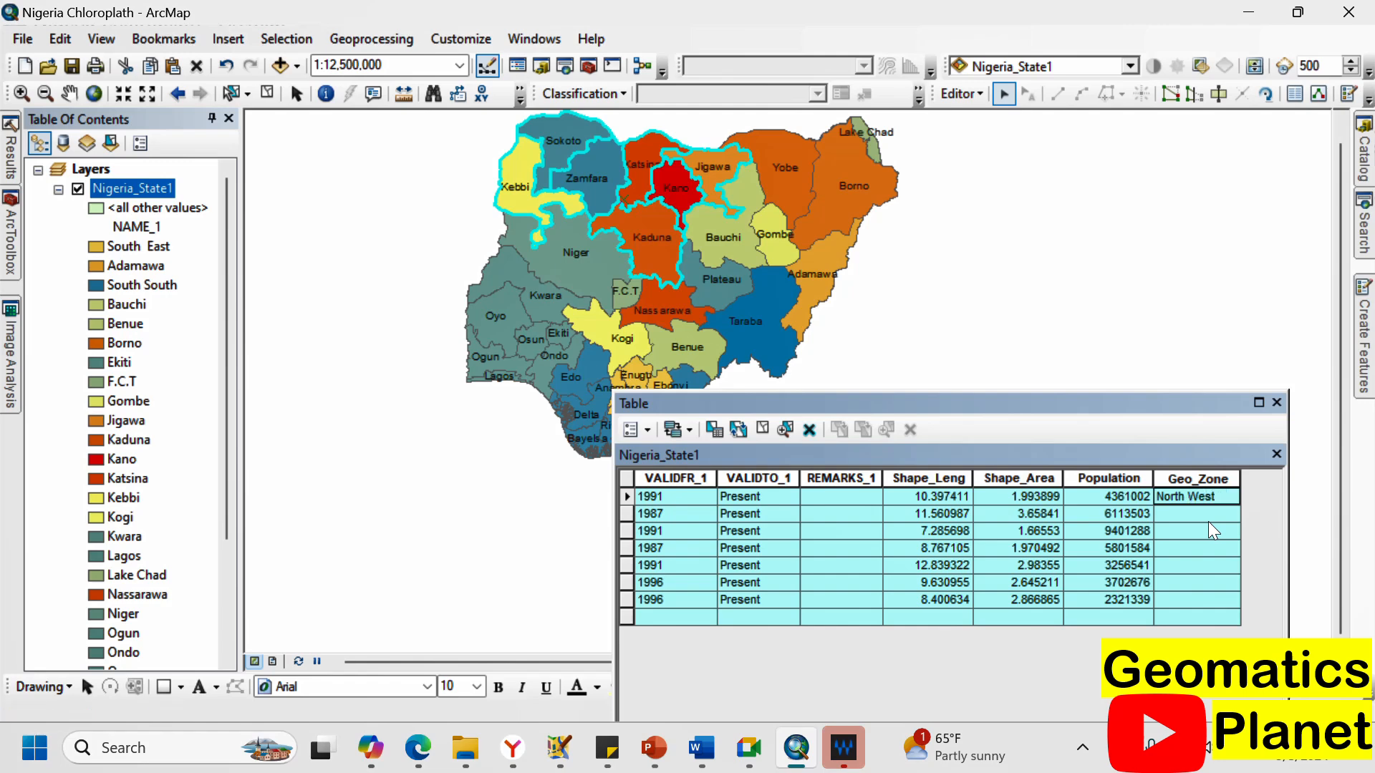
pyautogui.hotkey('shift', 'Home')
pyautogui.hotkey('ctrl', 'c')
# Paste the copied North West text into the Geo_Zone cells of the other six selected records.
pyautogui.click(1214, 513)
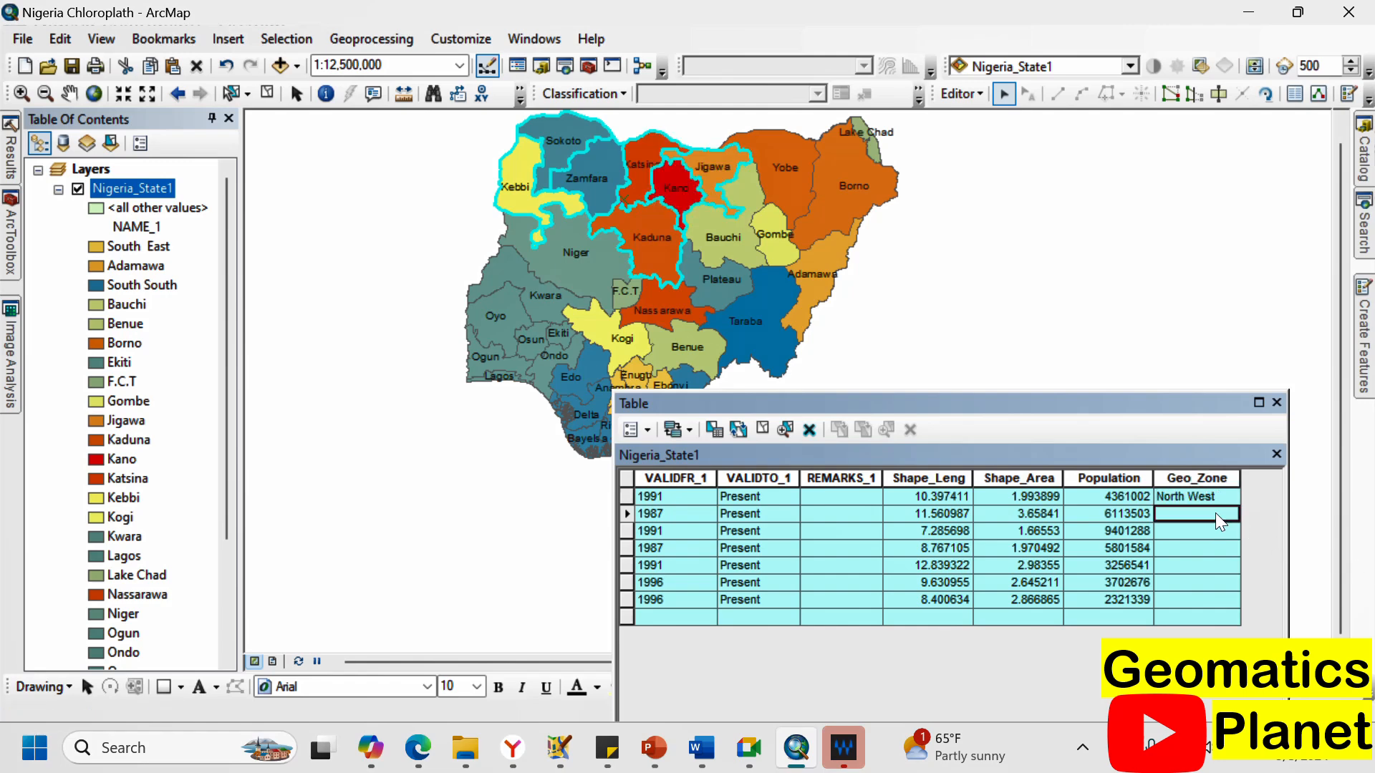
pyautogui.hotkey('ctrl', 'v')
pyautogui.click(1211, 530)
pyautogui.hotkey('ctrl', 'v')
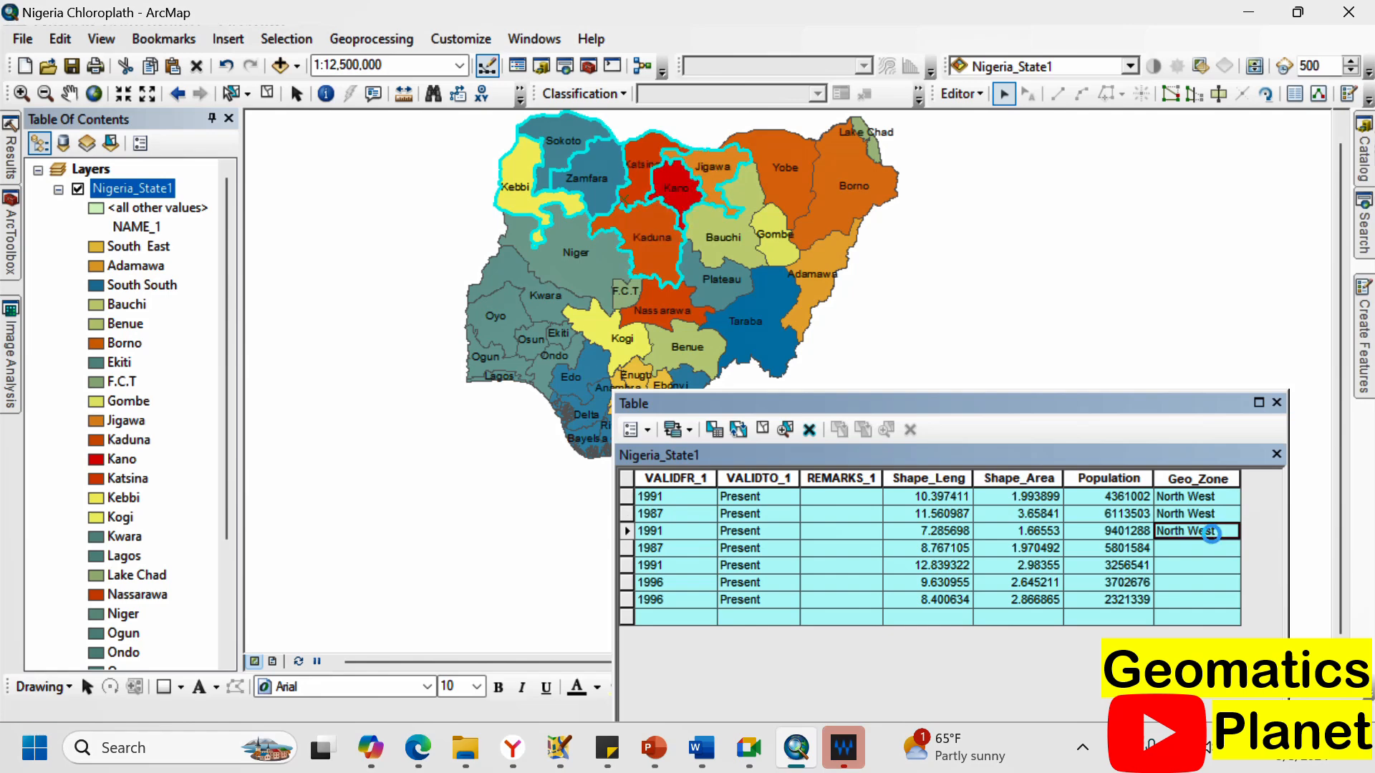
pyautogui.click(1210, 547)
pyautogui.hotkey('ctrl', 'v')
pyautogui.click(1206, 570)
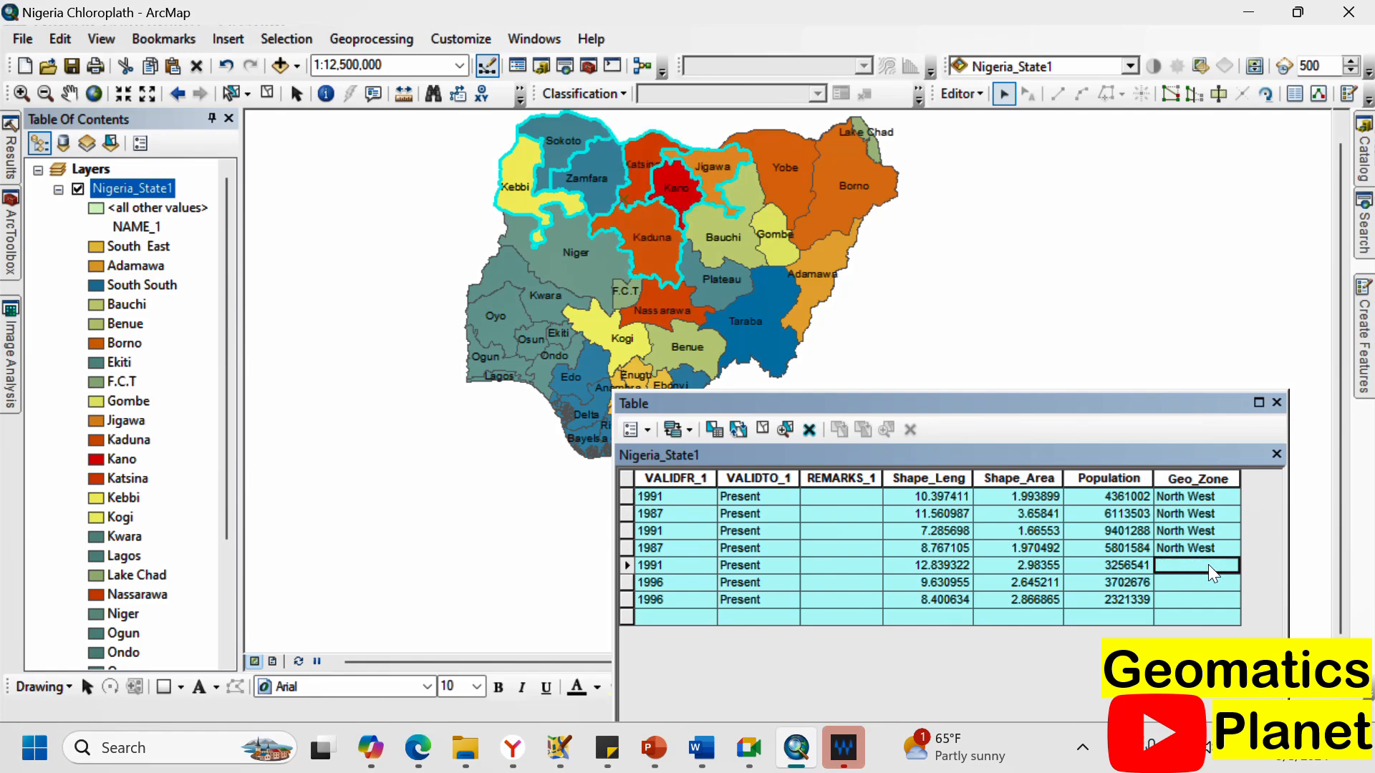
pyautogui.hotkey('ctrl', 'v')
pyautogui.click(1219, 582)
pyautogui.hotkey('ctrl', 'v')
pyautogui.click(1214, 596)
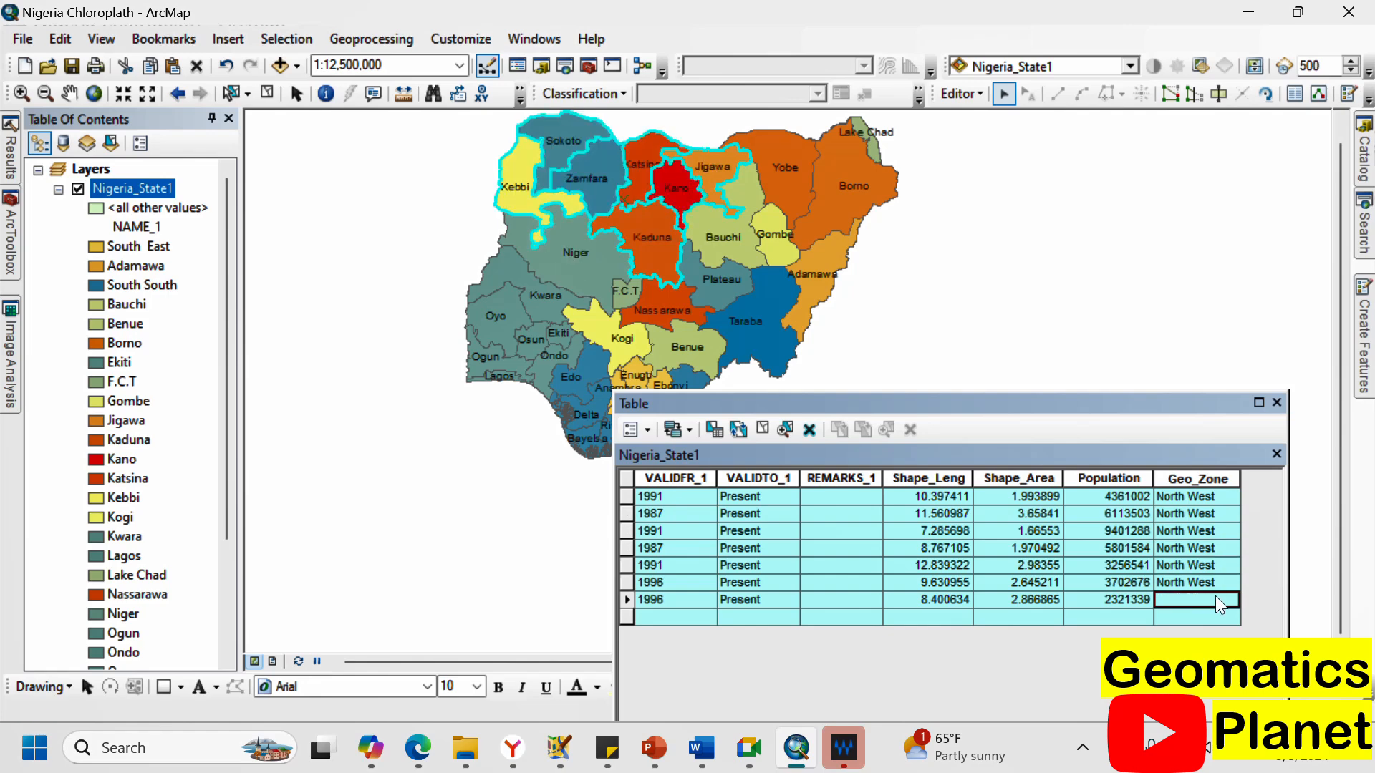
pyautogui.hotkey('ctrl', 'v')
# Stop the edit session and save the edits.
pyautogui.click(960, 94)
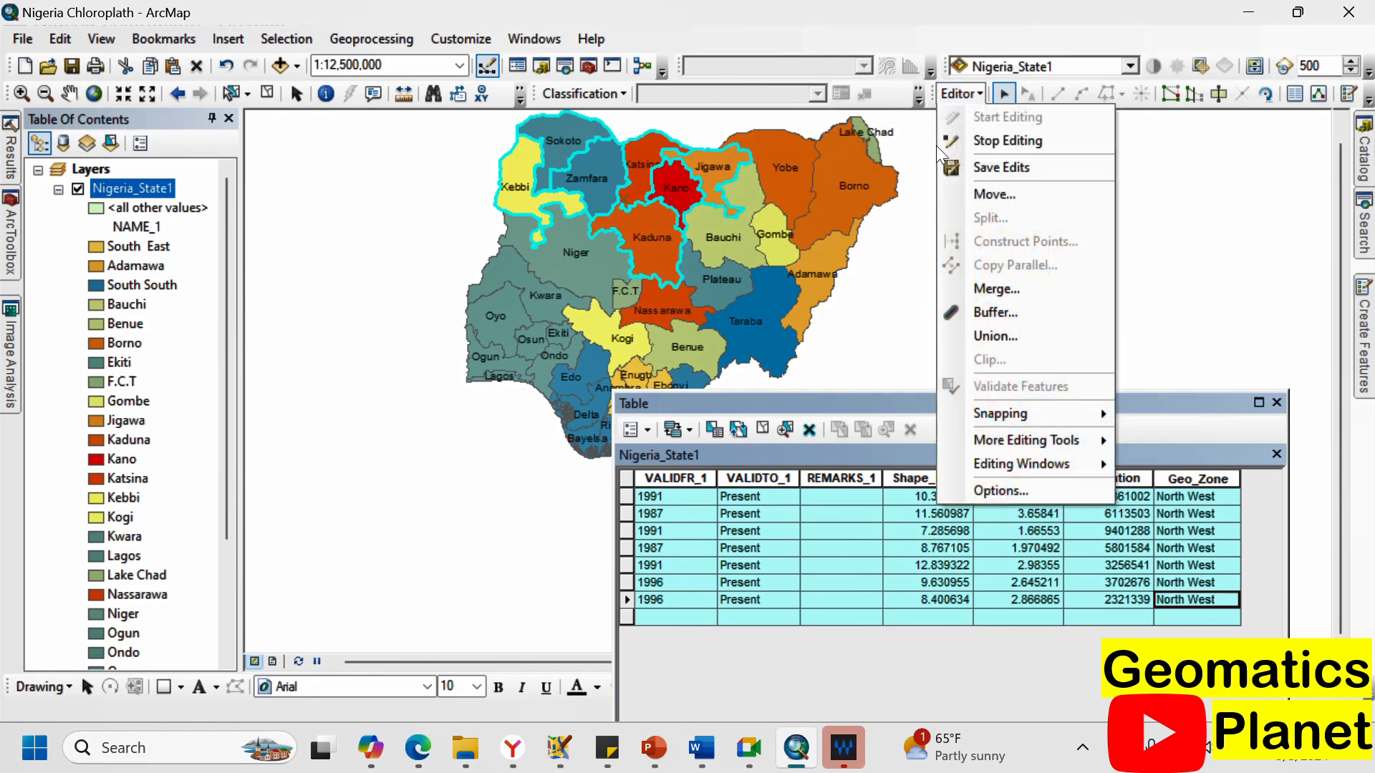
pyautogui.click(1006, 140)
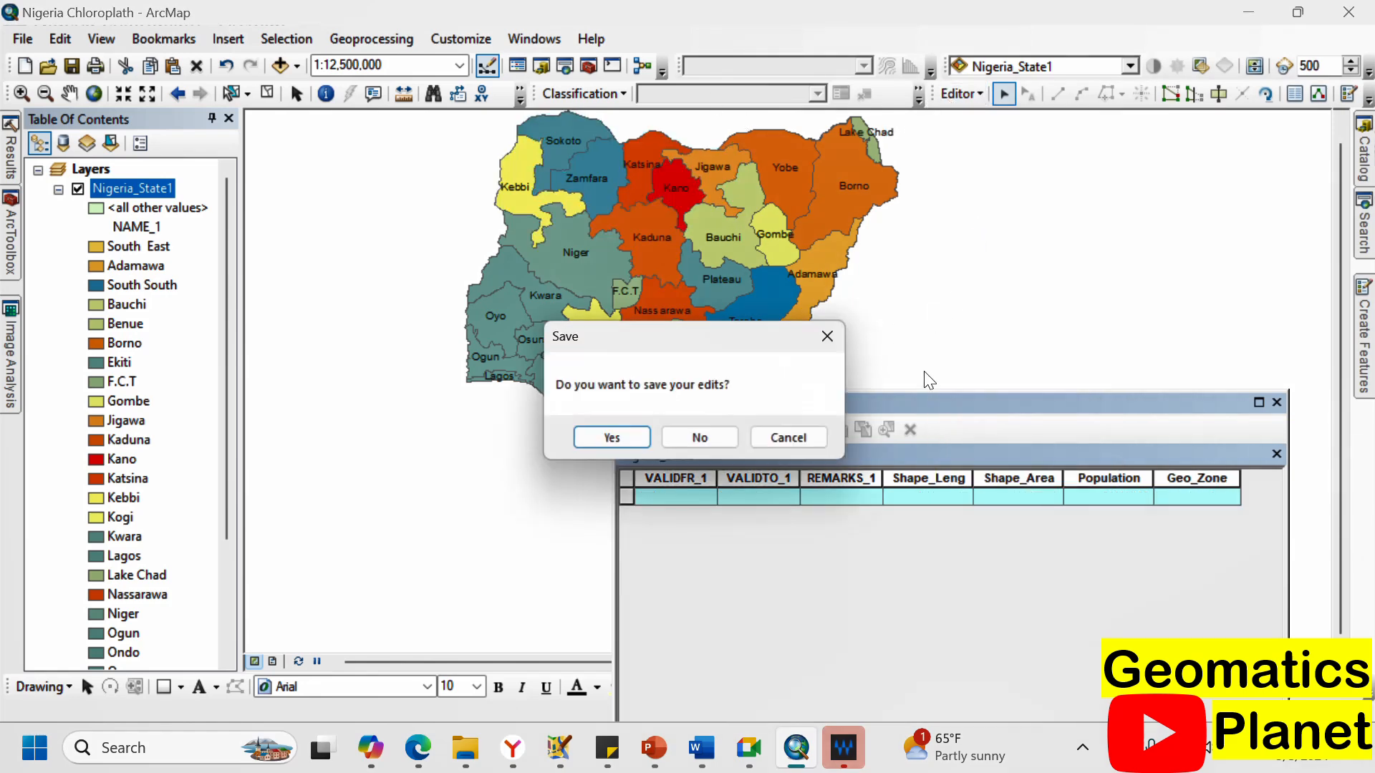
pyautogui.click(612, 438)
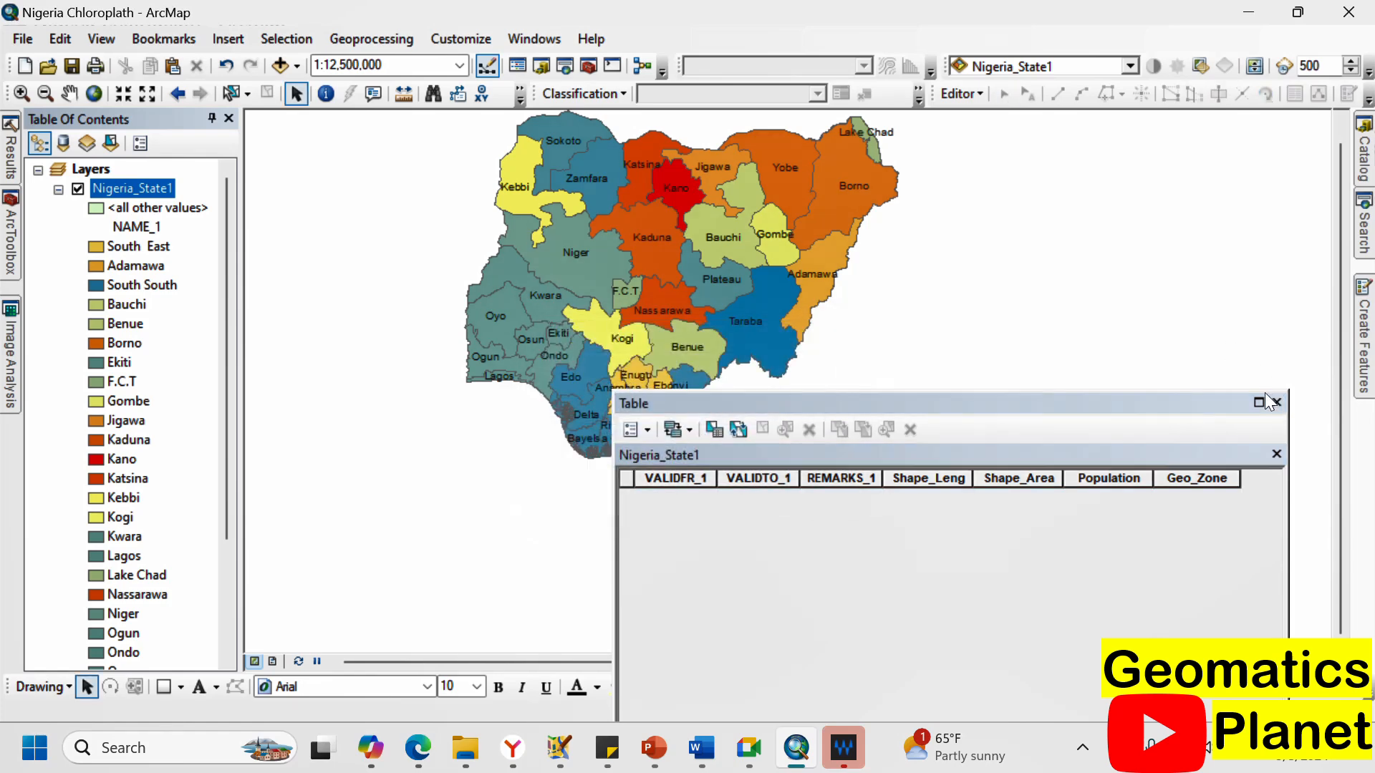
# Symbolize Nigeria_State1 by unique Geo_Zone values, adding all values and excluding all other values, and close the attribute table.
pyautogui.rightClick(110, 198)
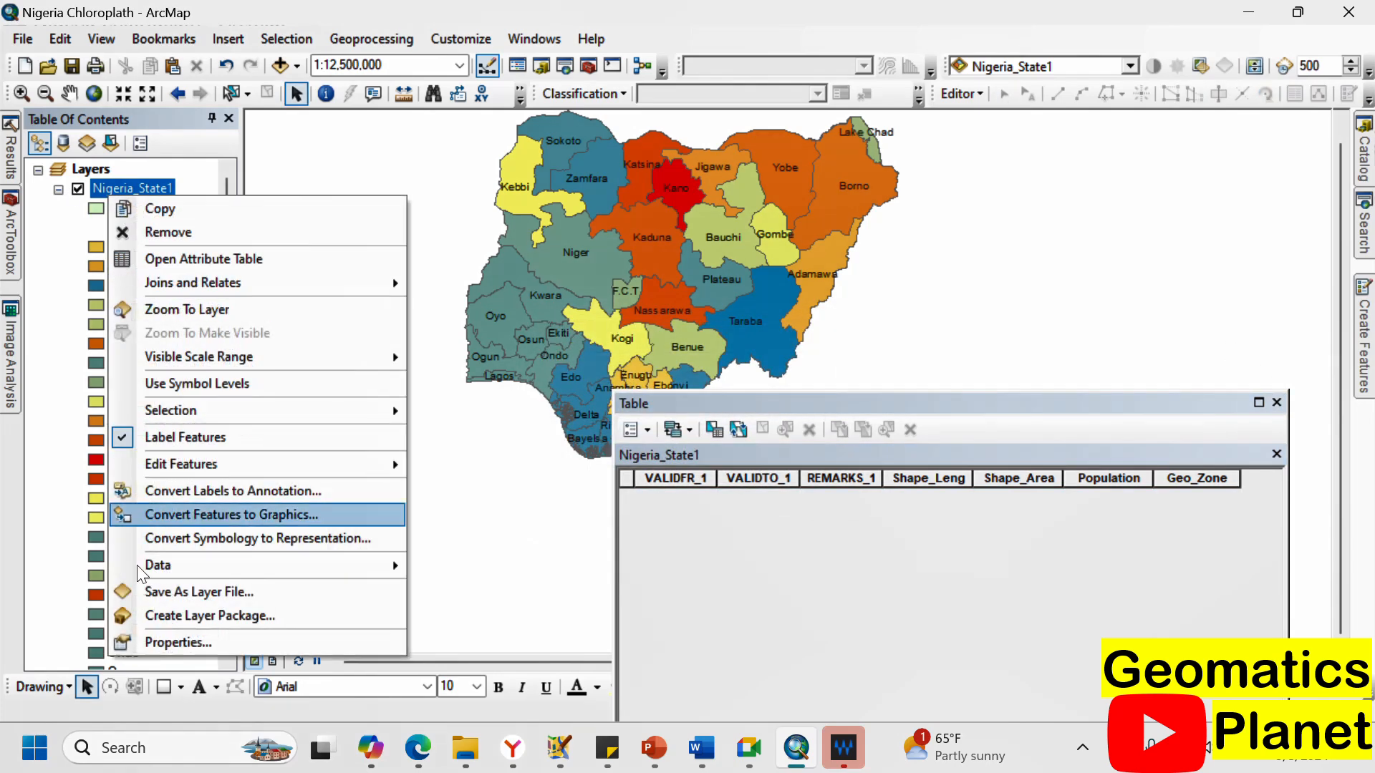
pyautogui.click(137, 637)
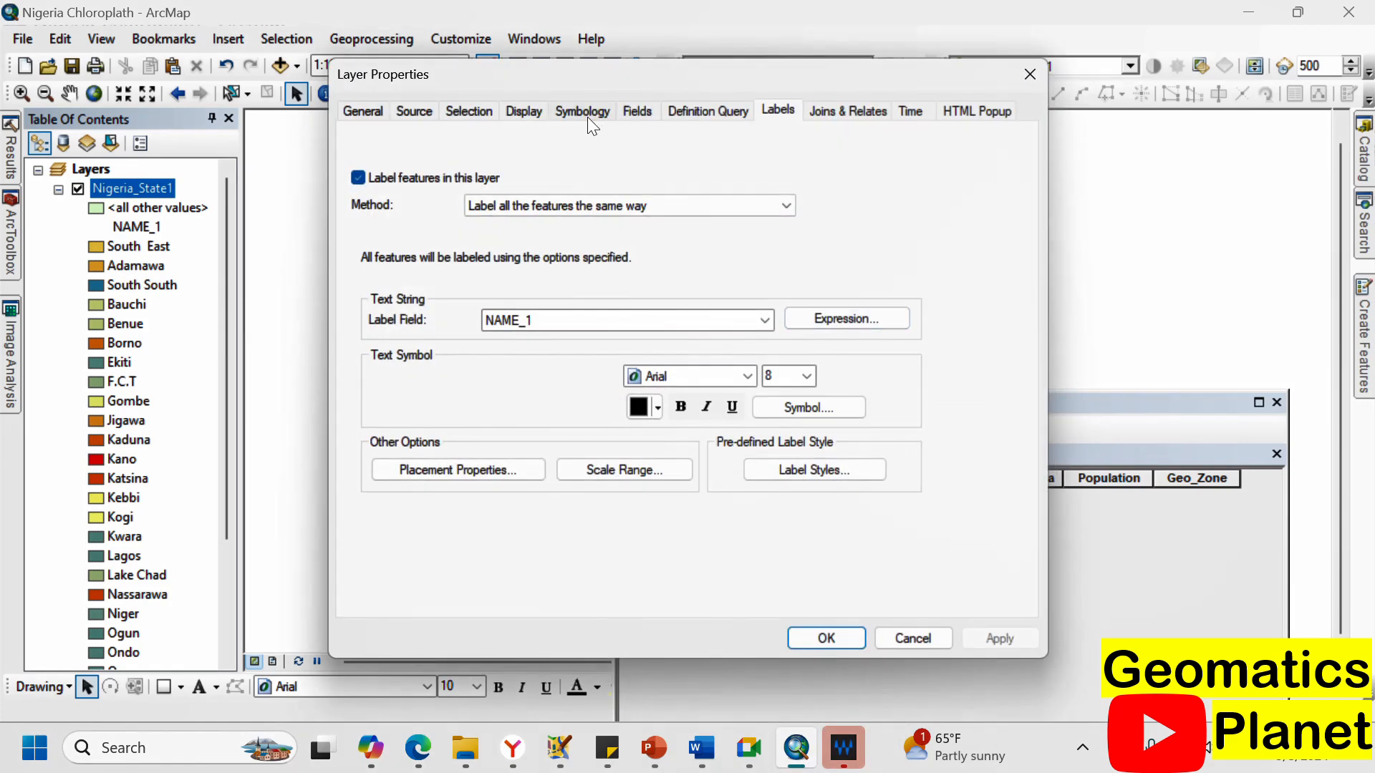
pyautogui.click(588, 112)
pyautogui.click(659, 185)
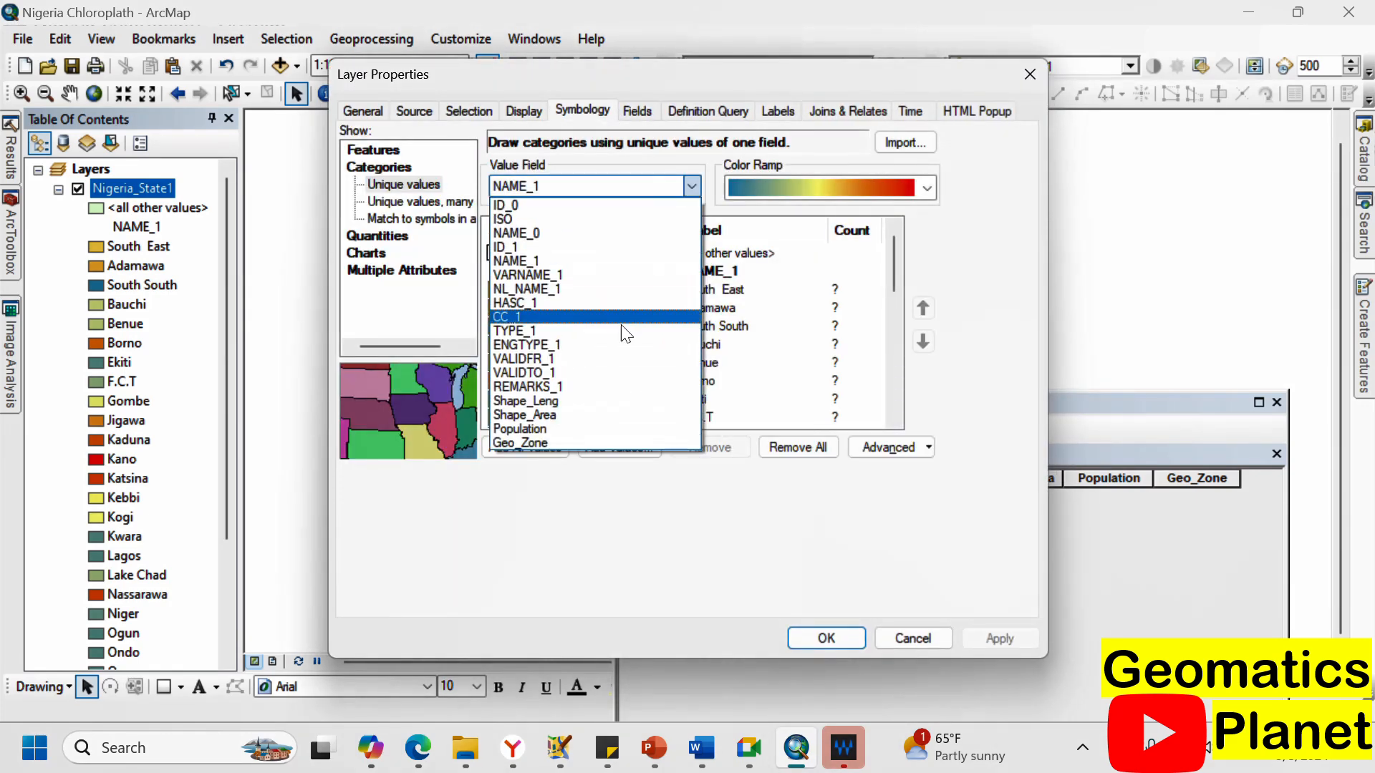
pyautogui.click(568, 438)
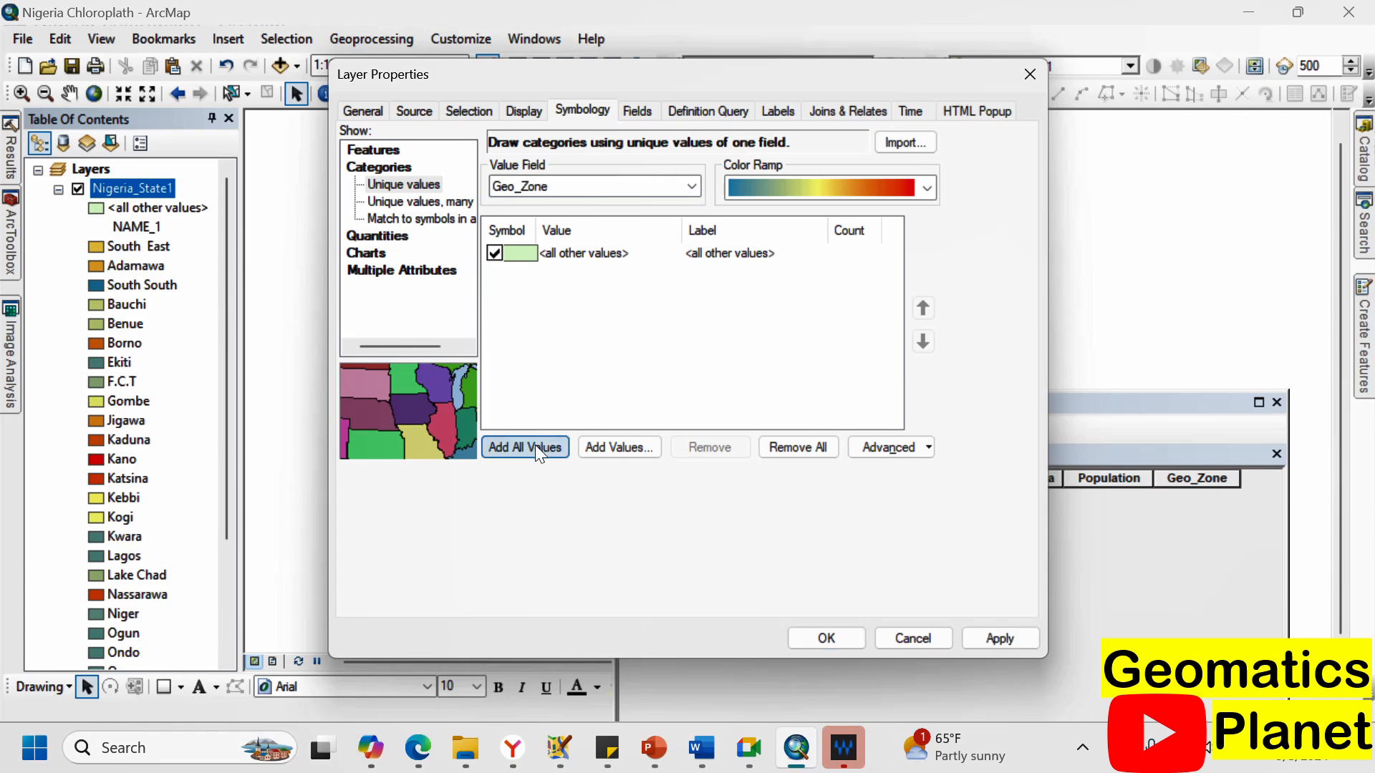
pyautogui.click(535, 447)
pyautogui.click(494, 252)
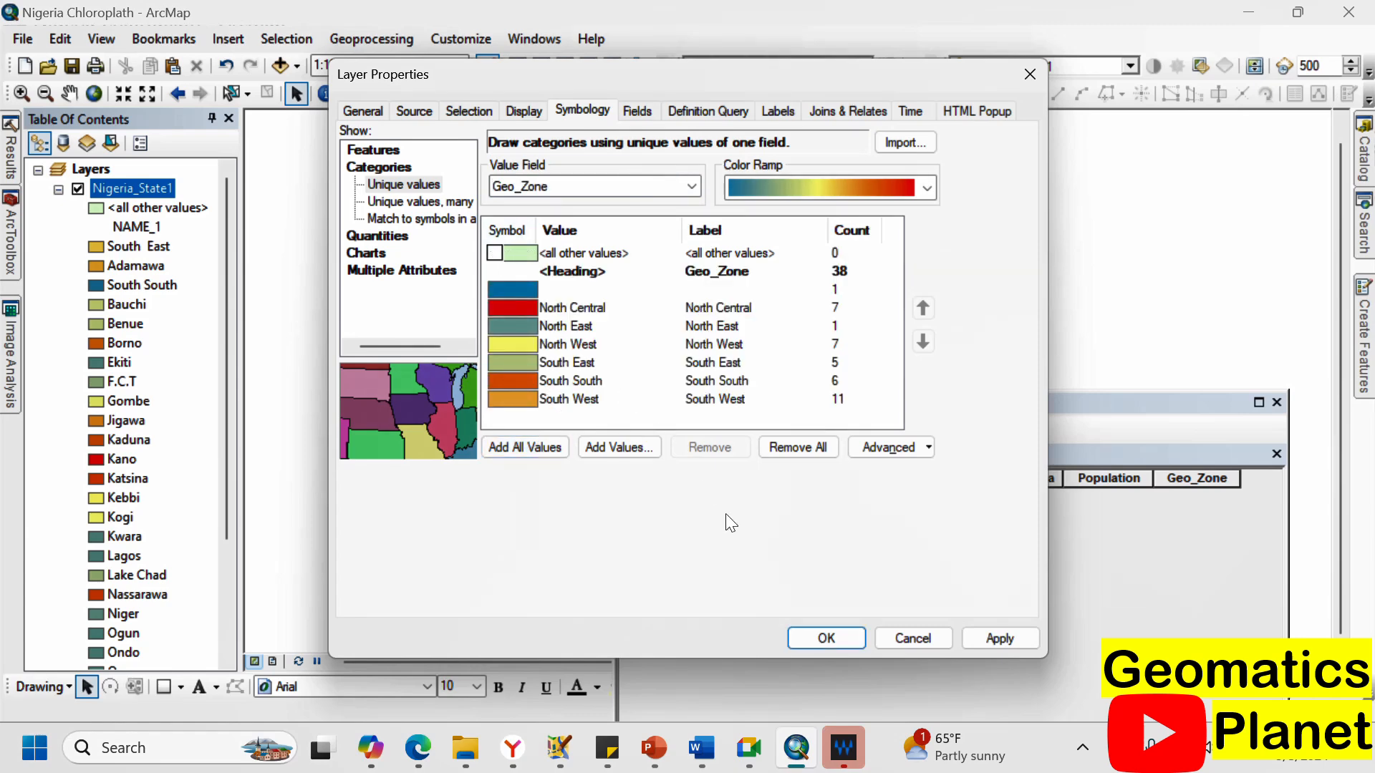
pyautogui.click(822, 638)
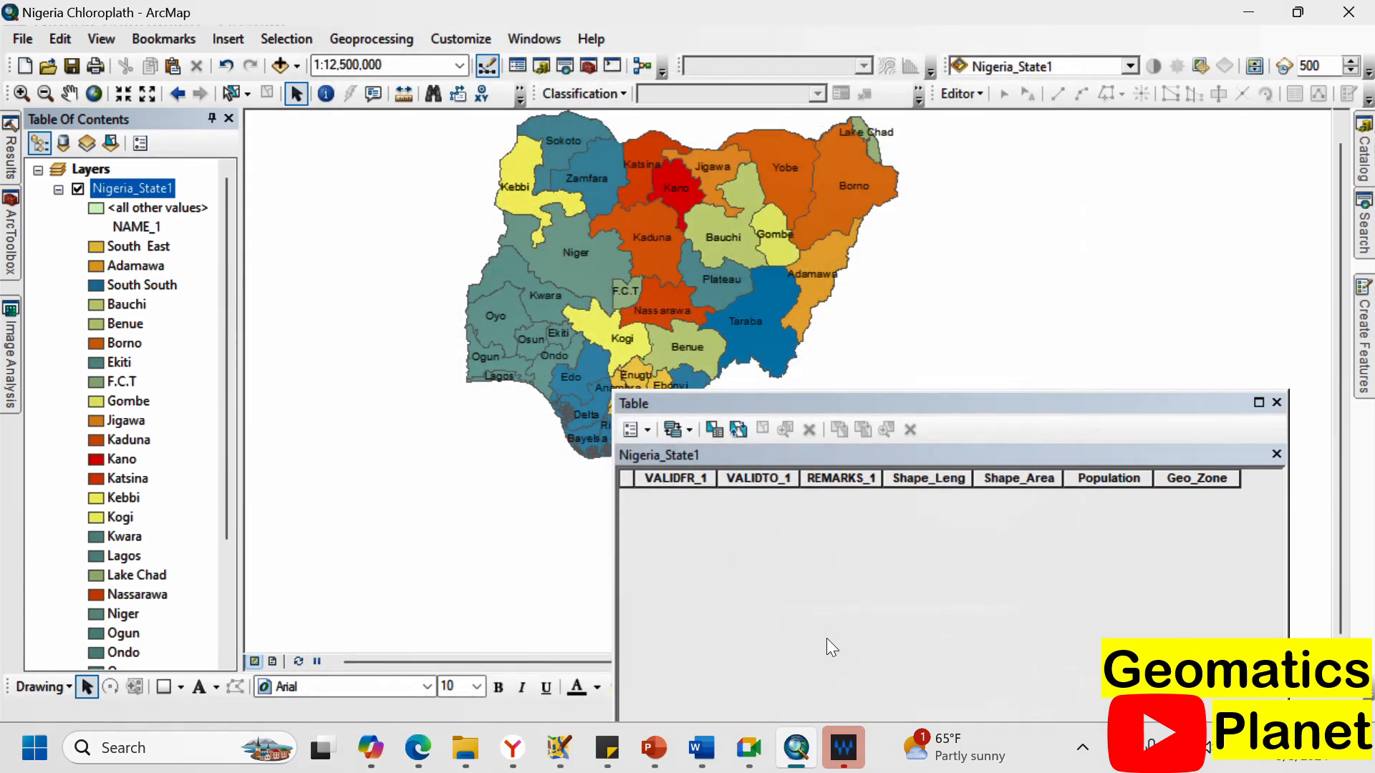
pyautogui.click(1276, 402)
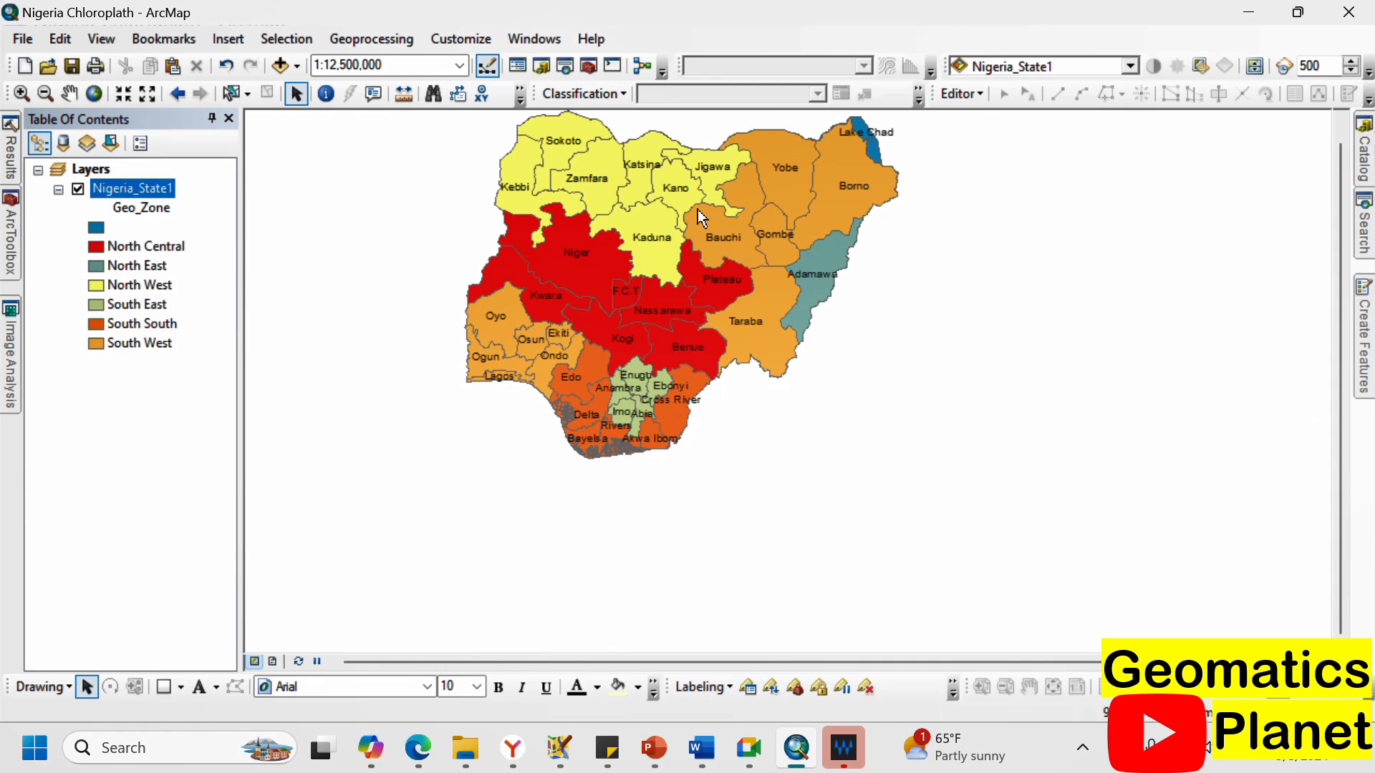
pyautogui.scroll(-2, 462, 173)
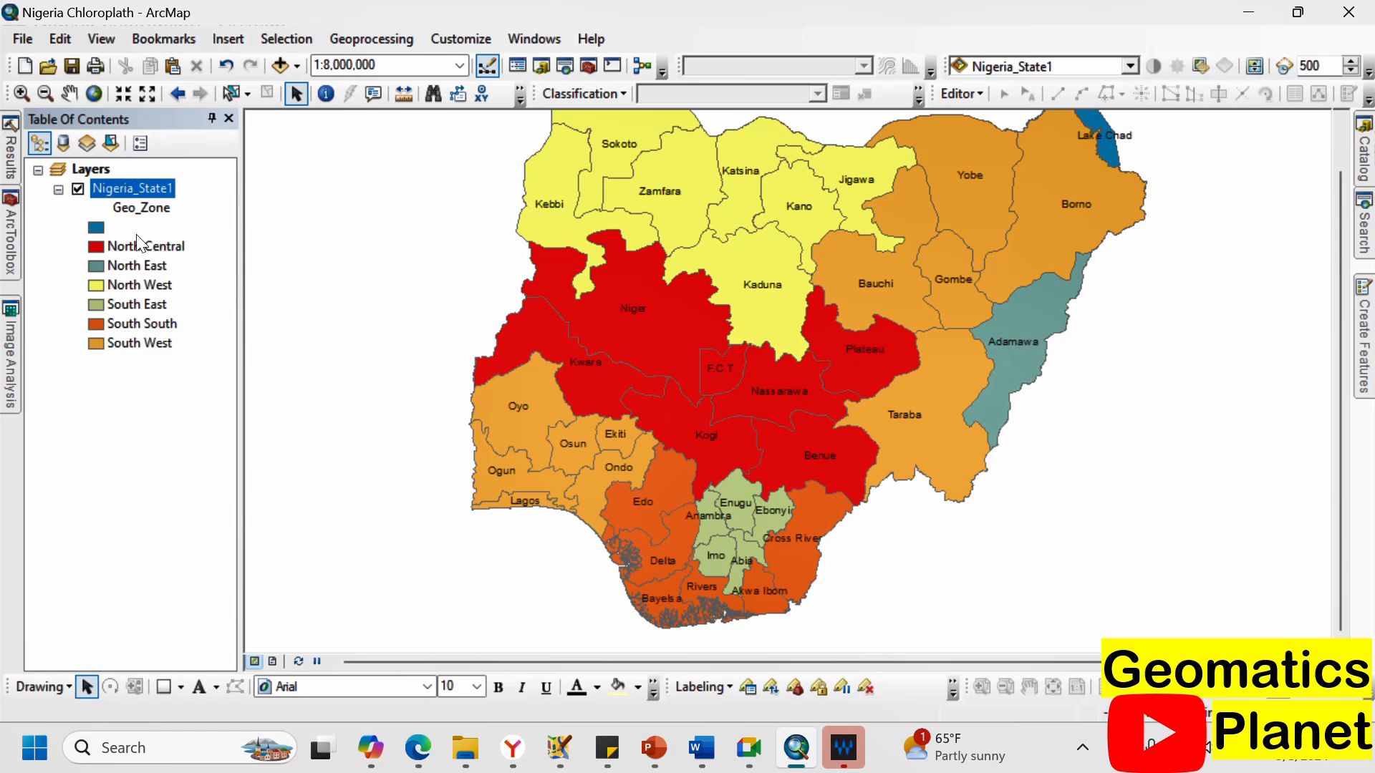
pyautogui.rightClick(152, 187)
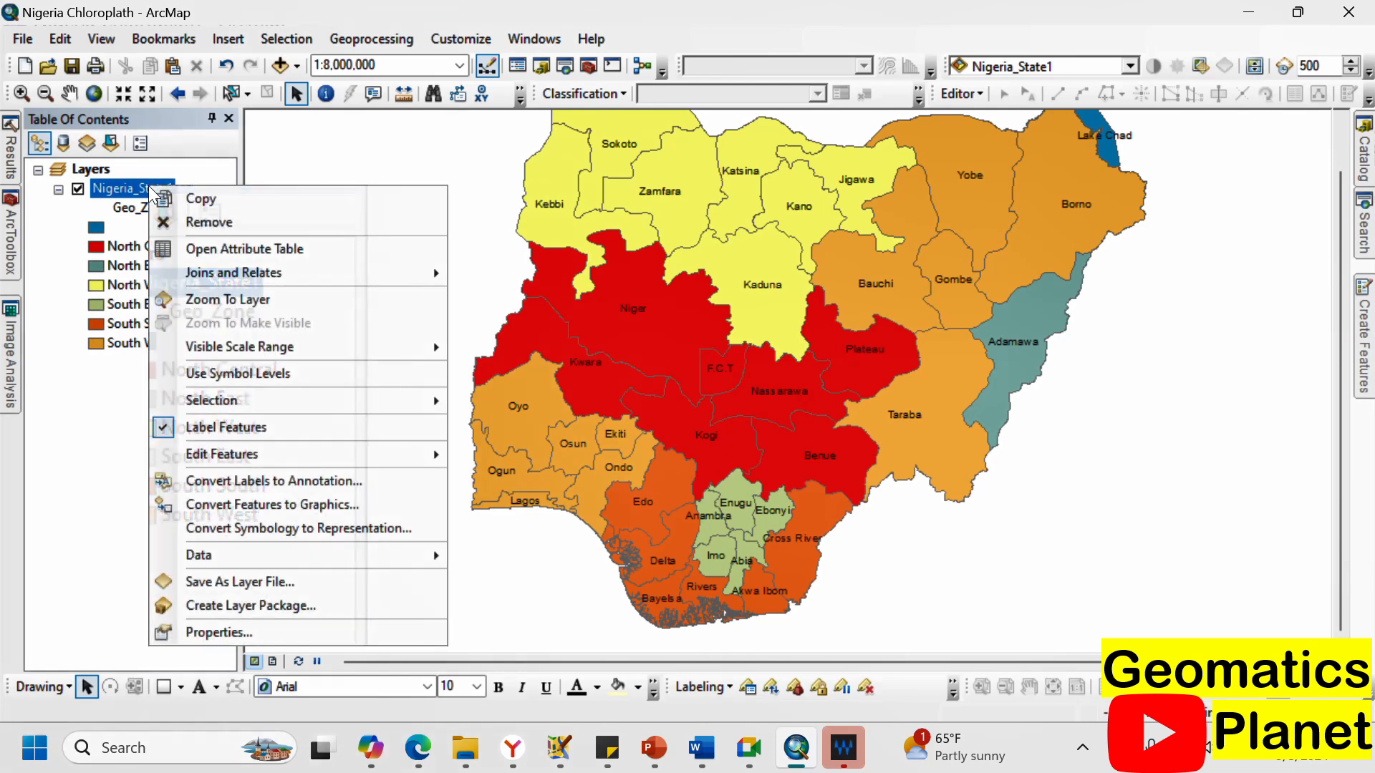
pyautogui.click(222, 630)
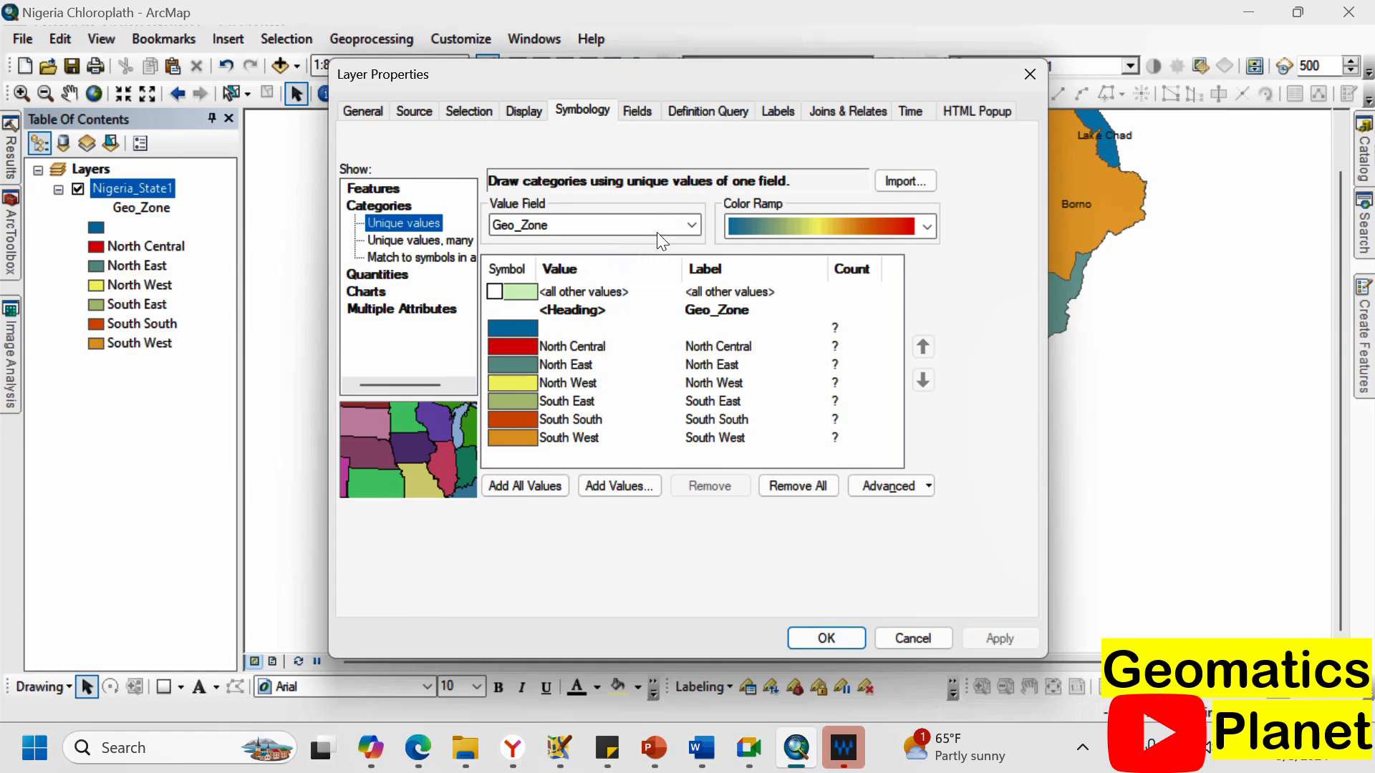
pyautogui.click(569, 327)
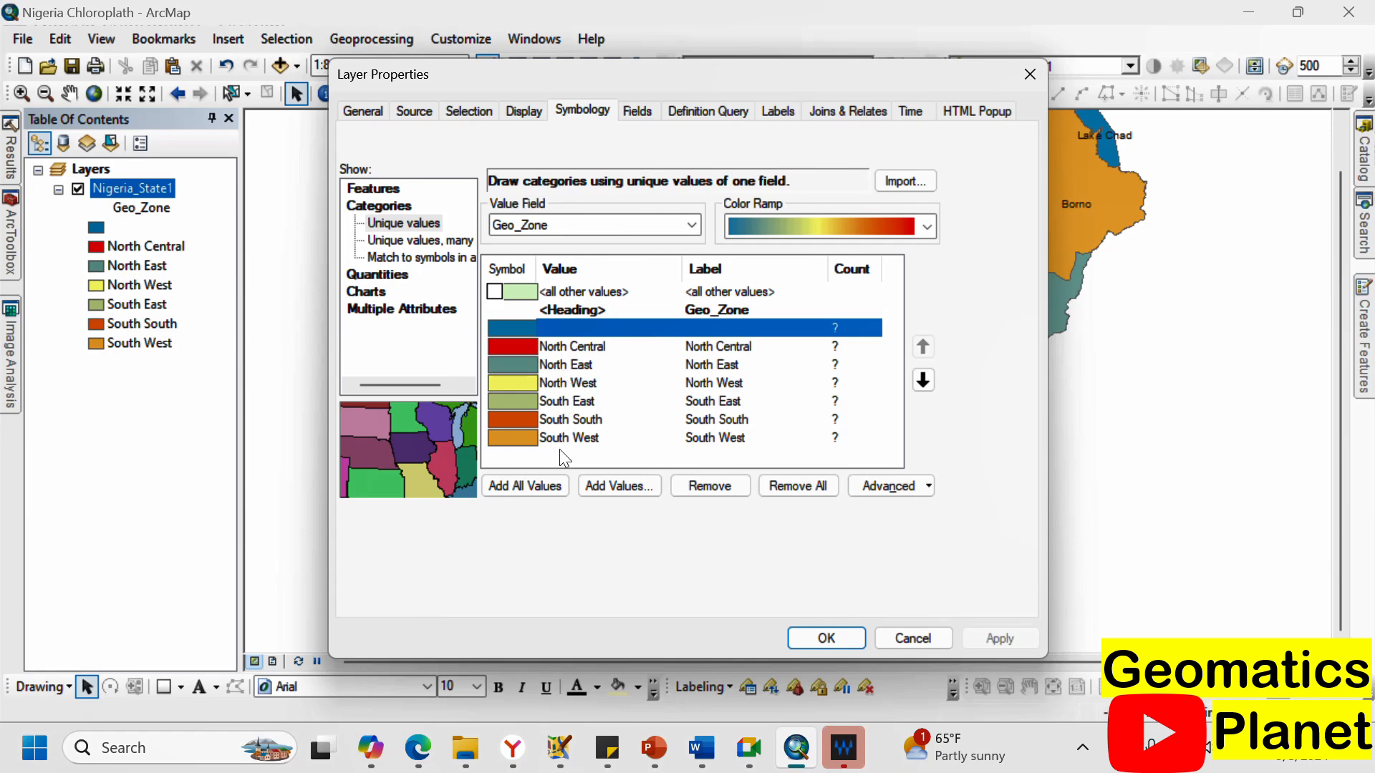
pyautogui.click(1029, 75)
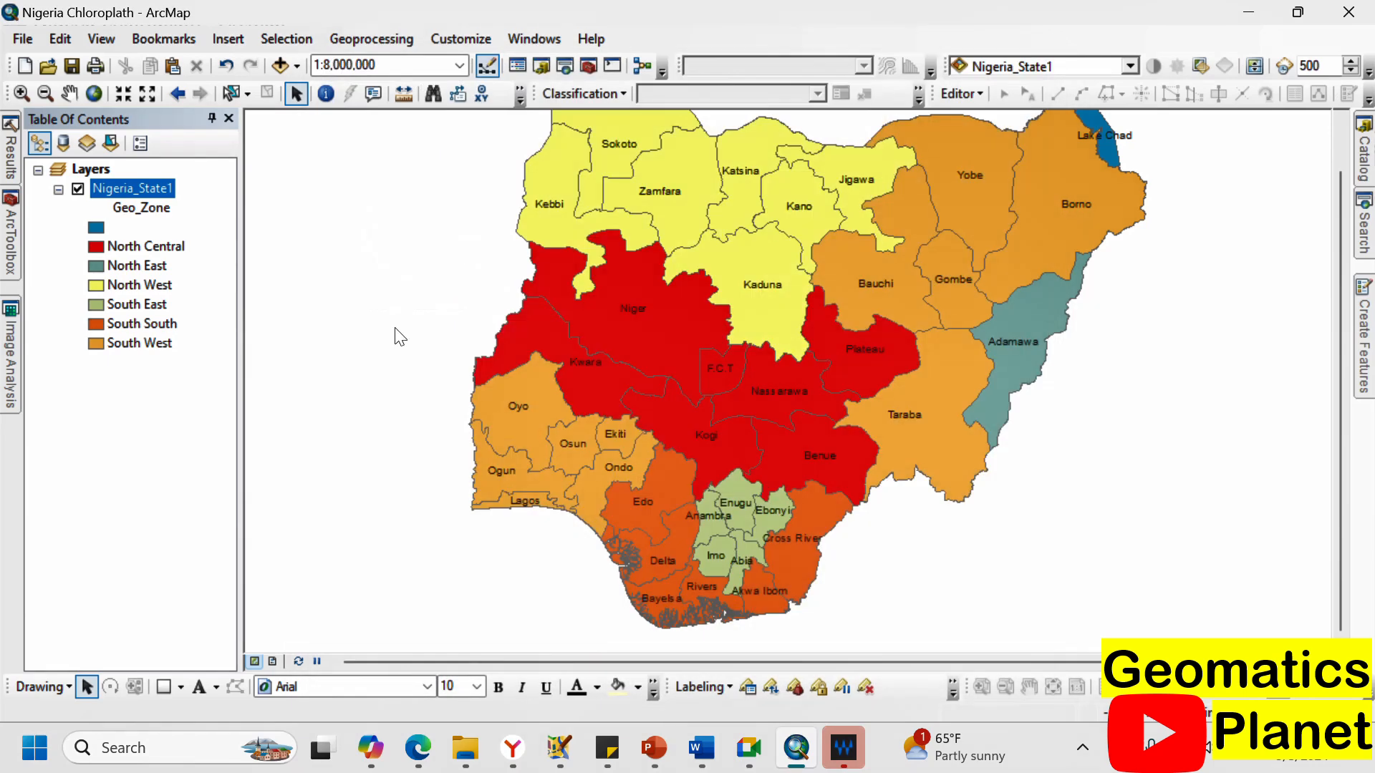
# Open the Nigeria_State1 attribute table and select the record whose Geo_Zone cell is empty.
pyautogui.rightClick(146, 191)
pyautogui.click(301, 248)
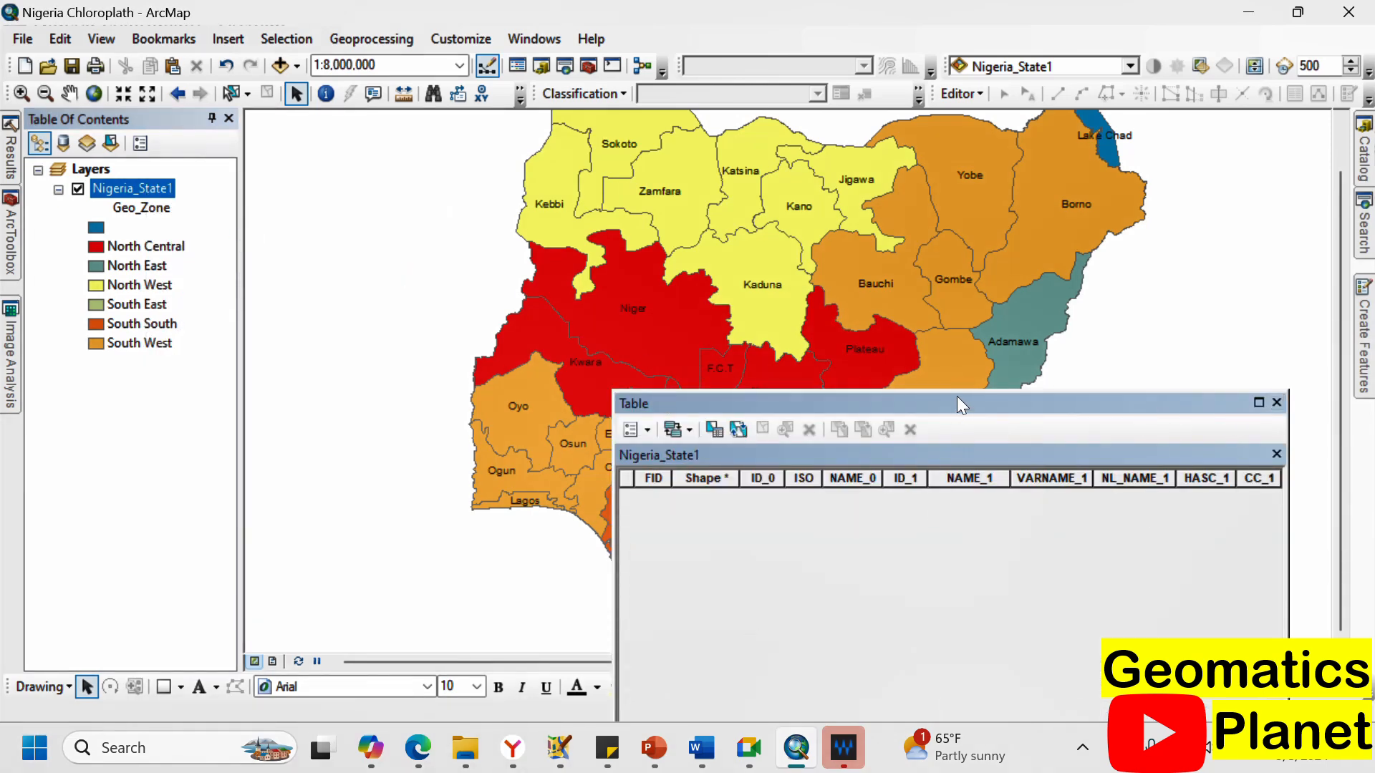
pyautogui.moveTo(956, 397); pyautogui.dragTo(452, 156)
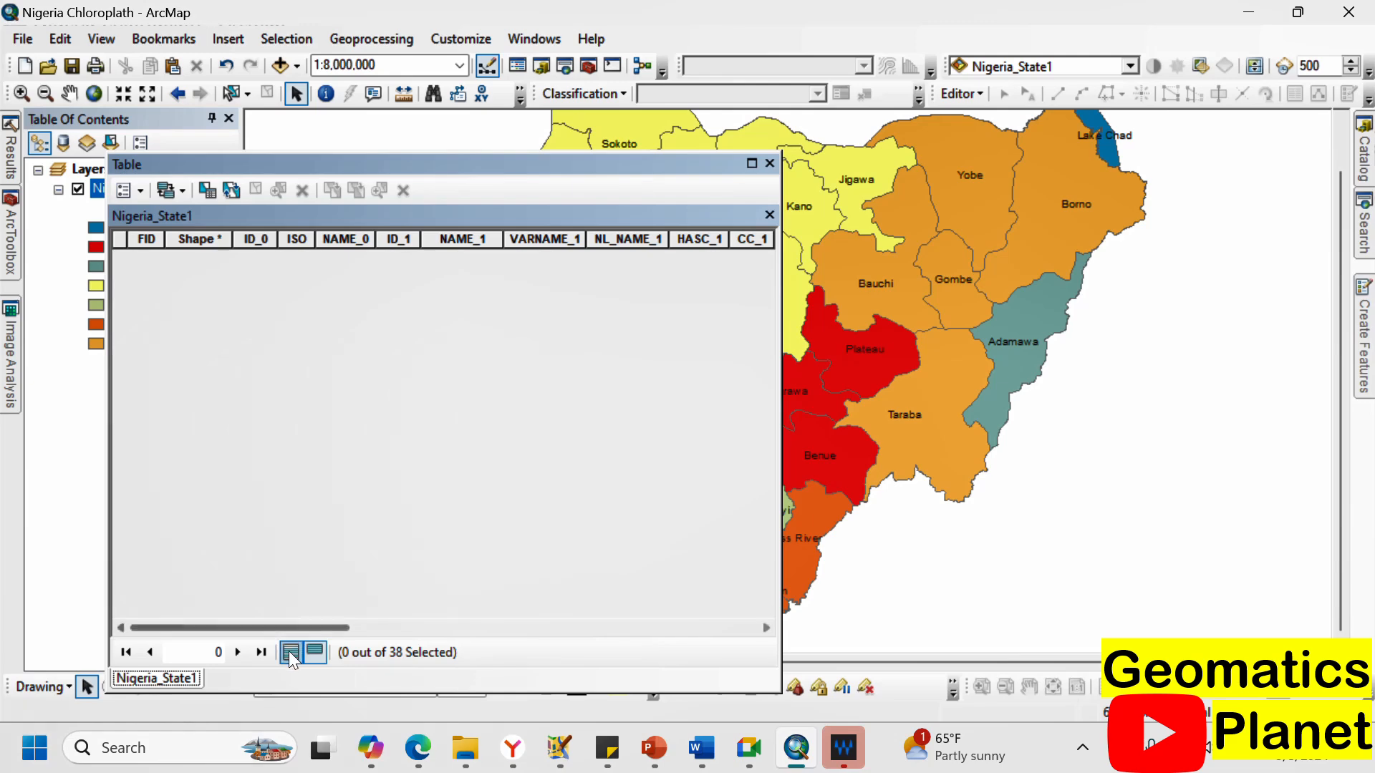
pyautogui.moveTo(323, 627); pyautogui.dragTo(686, 613)
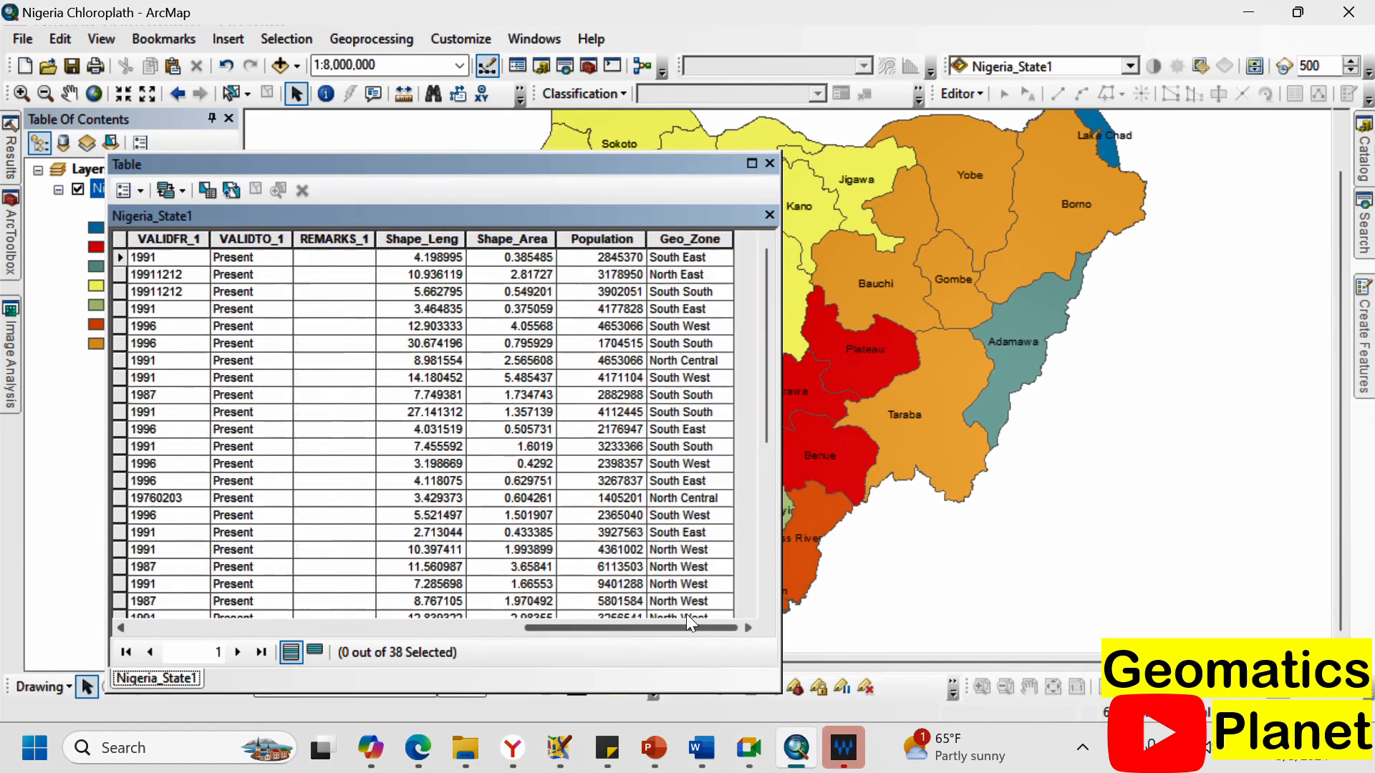
pyautogui.scroll(-6, 713, 325)
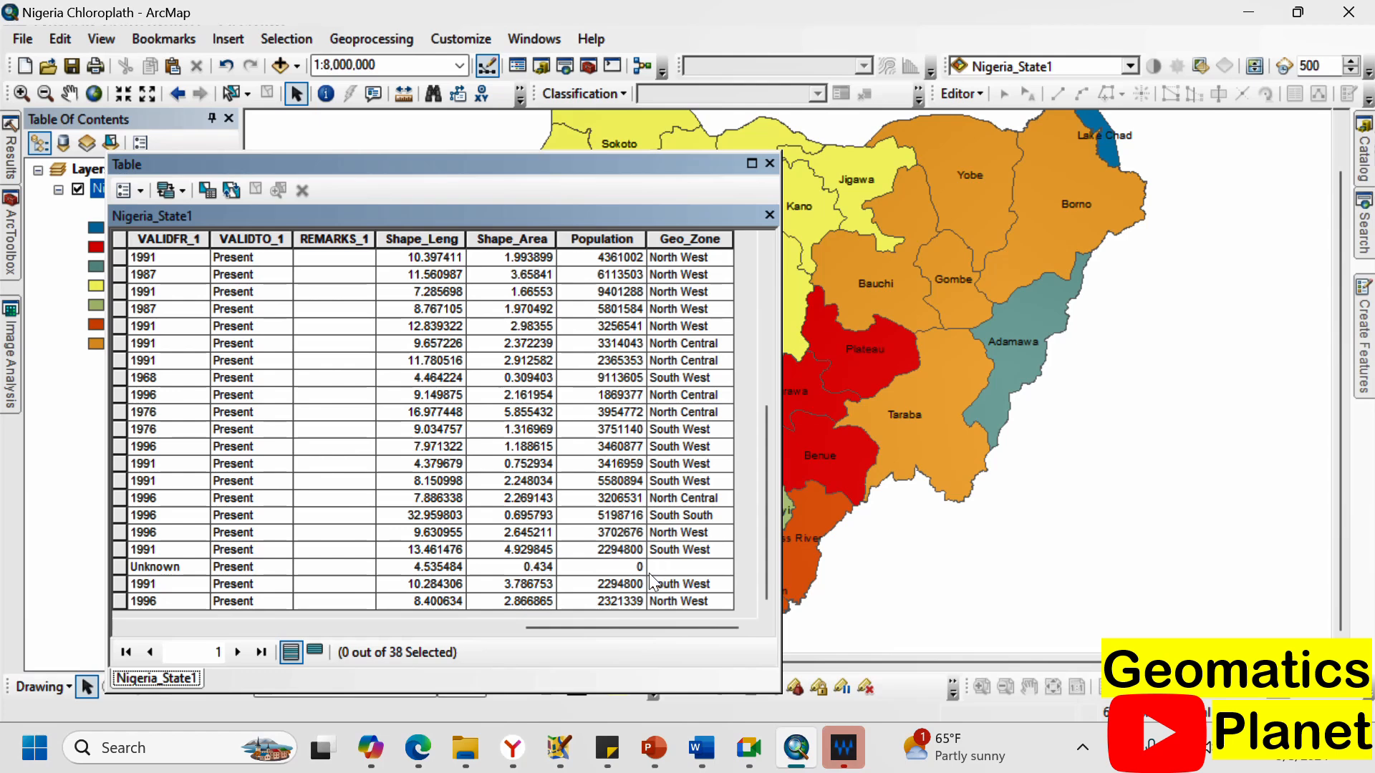
pyautogui.click(117, 568)
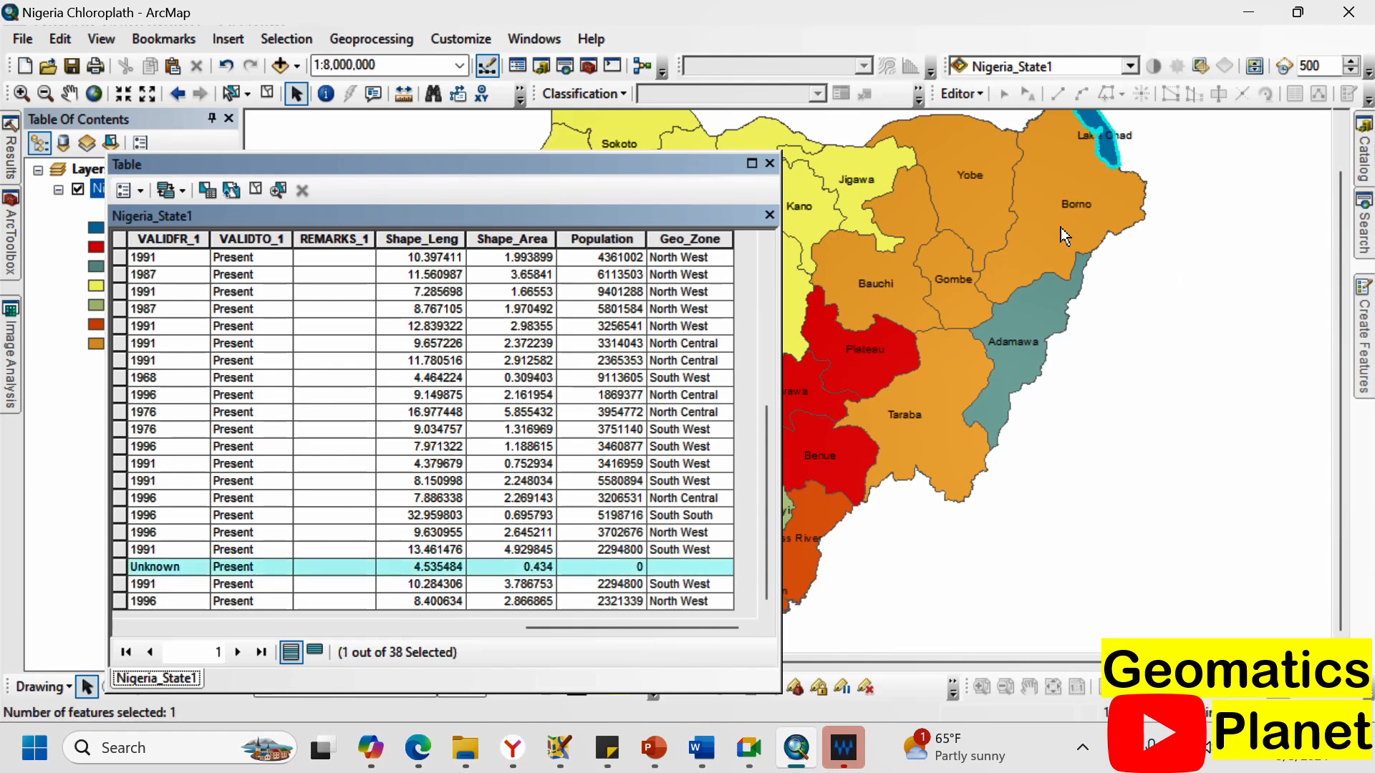
# Select the Adamawa record and check its value in the Geo_Zone column.
pyautogui.scroll(6, 684, 378)
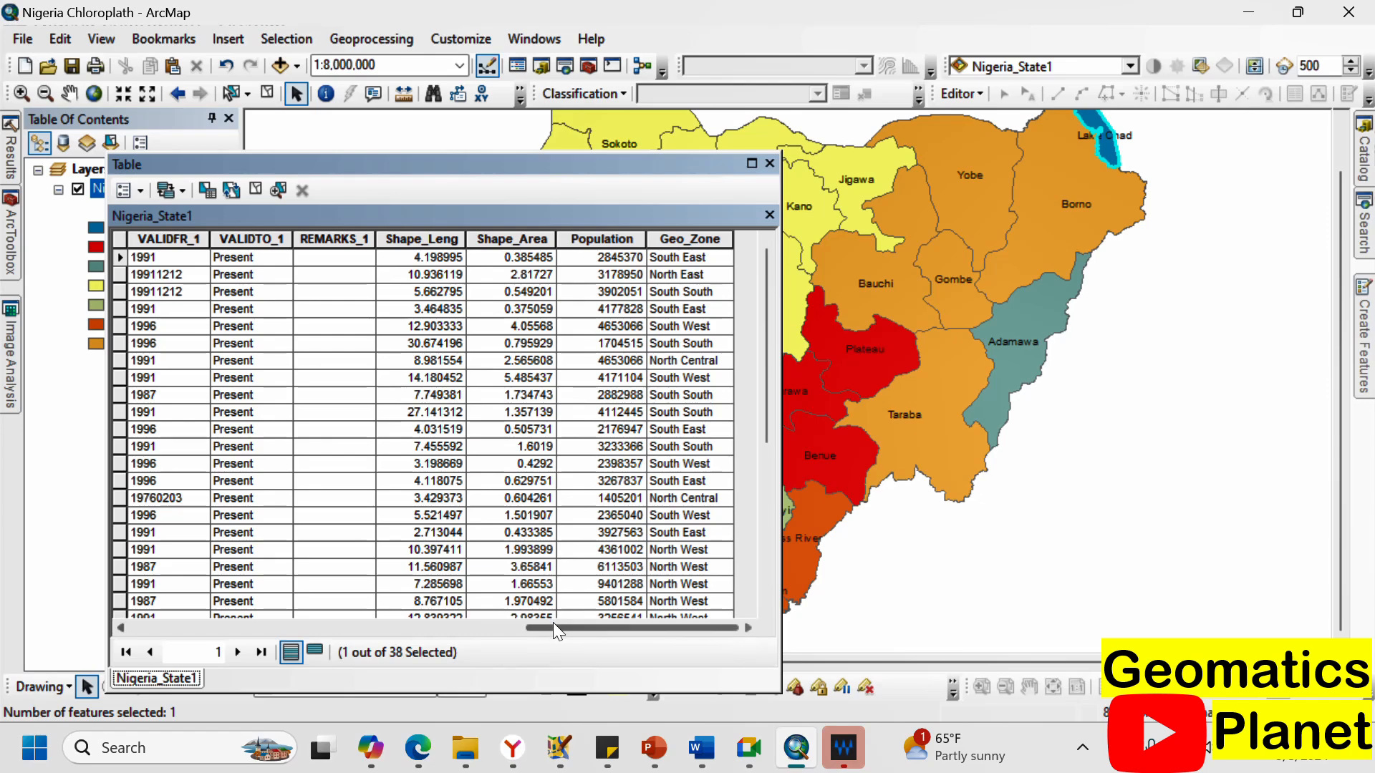
pyautogui.moveTo(553, 621); pyautogui.dragTo(188, 623)
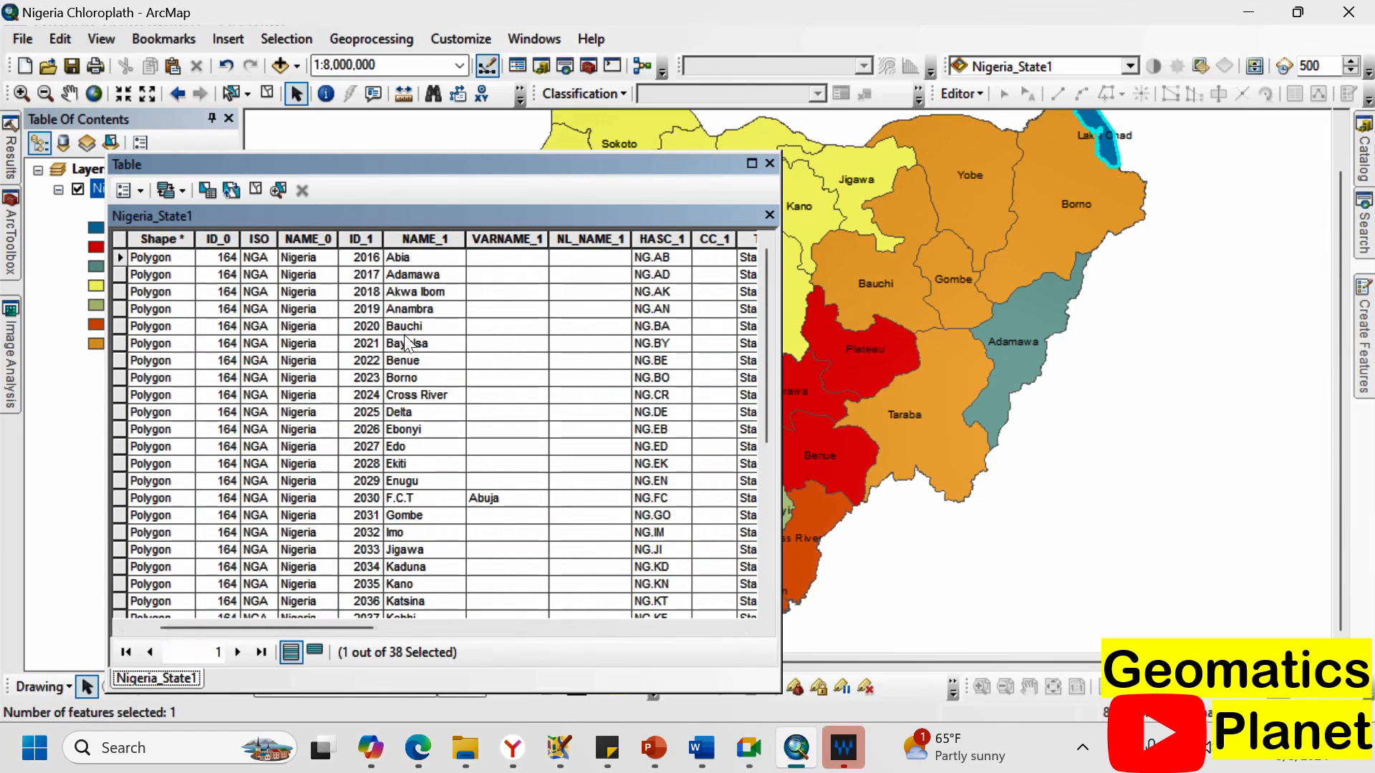
pyautogui.click(122, 276)
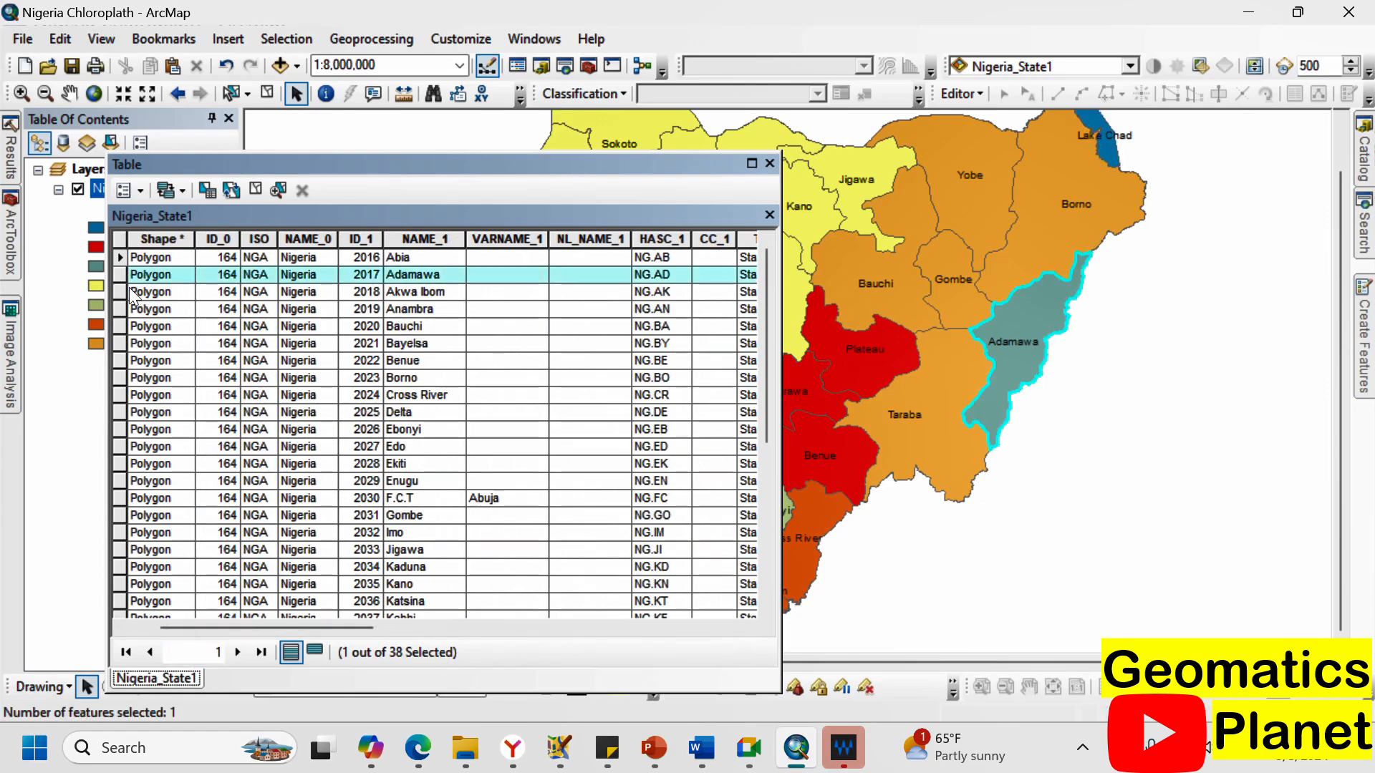
pyautogui.moveTo(352, 626); pyautogui.dragTo(752, 629)
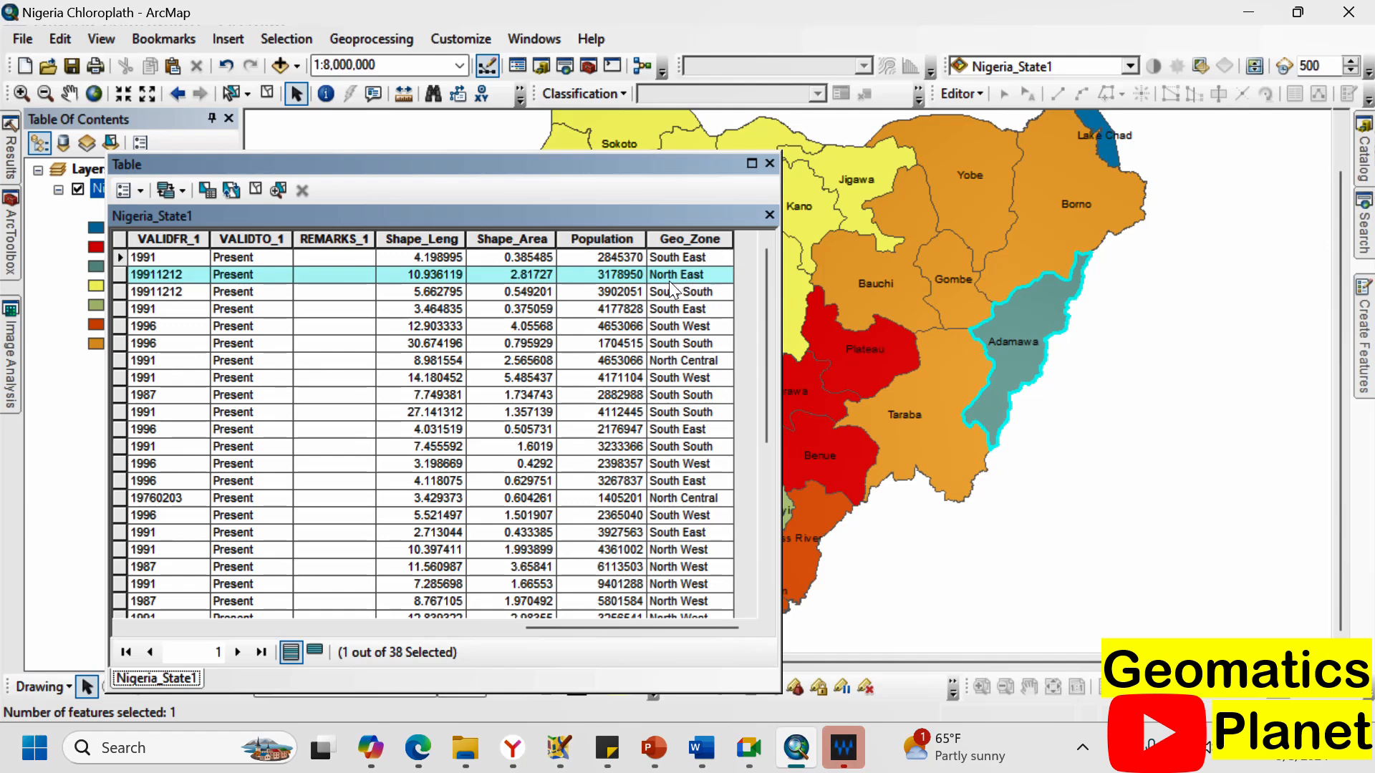
pyautogui.click(686, 239)
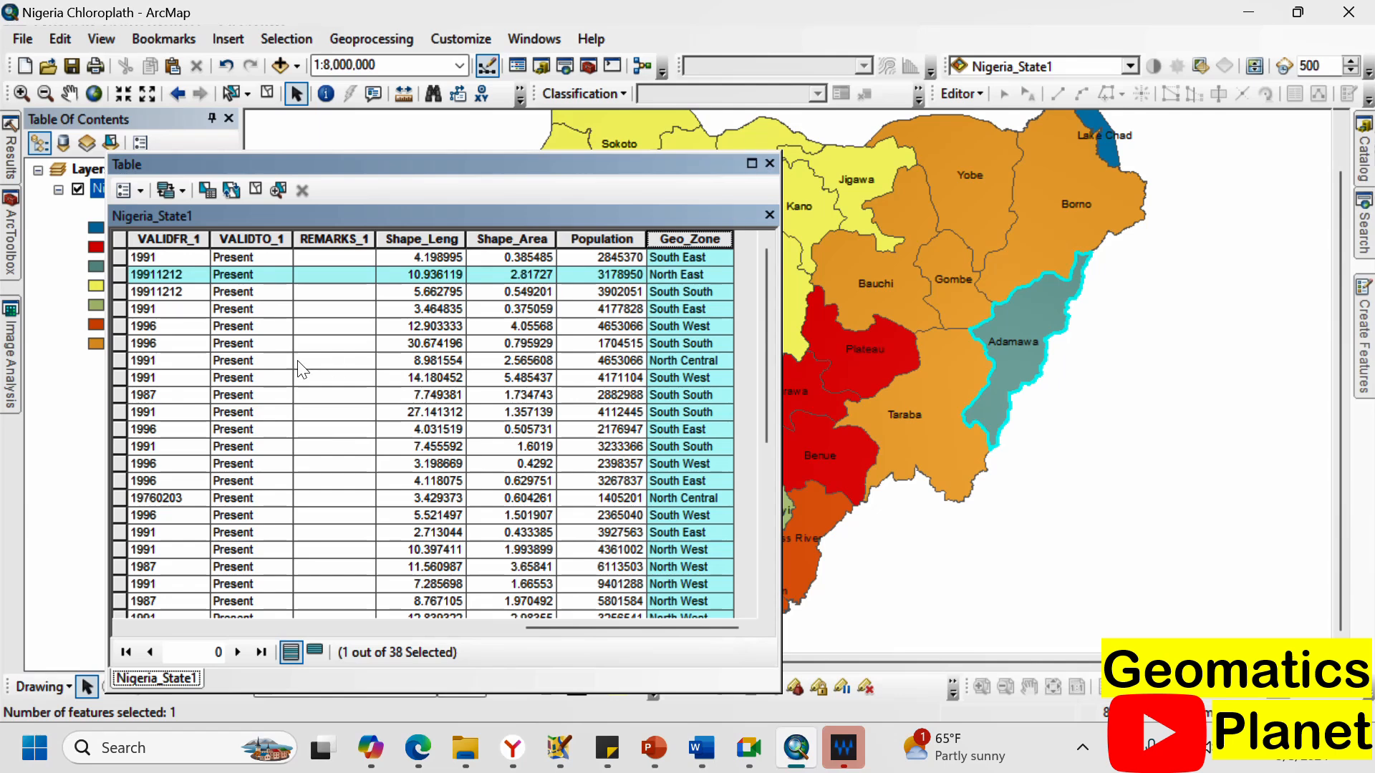
# Start an edit session and enter Lake Chad in the empty Geo_Zone cell of the record with Unknown in VALIDFR_1.
pyautogui.scroll(-6, 622, 452)
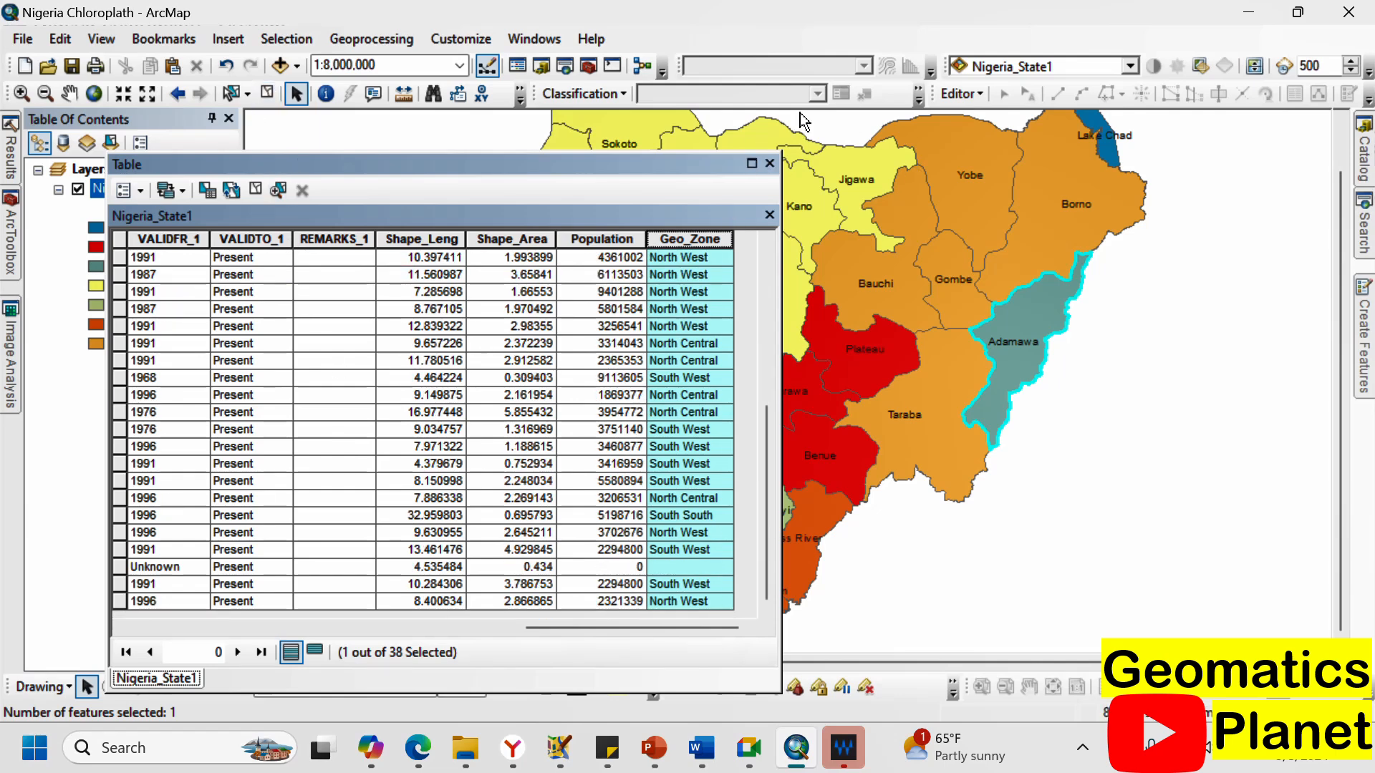
pyautogui.click(978, 94)
pyautogui.click(983, 113)
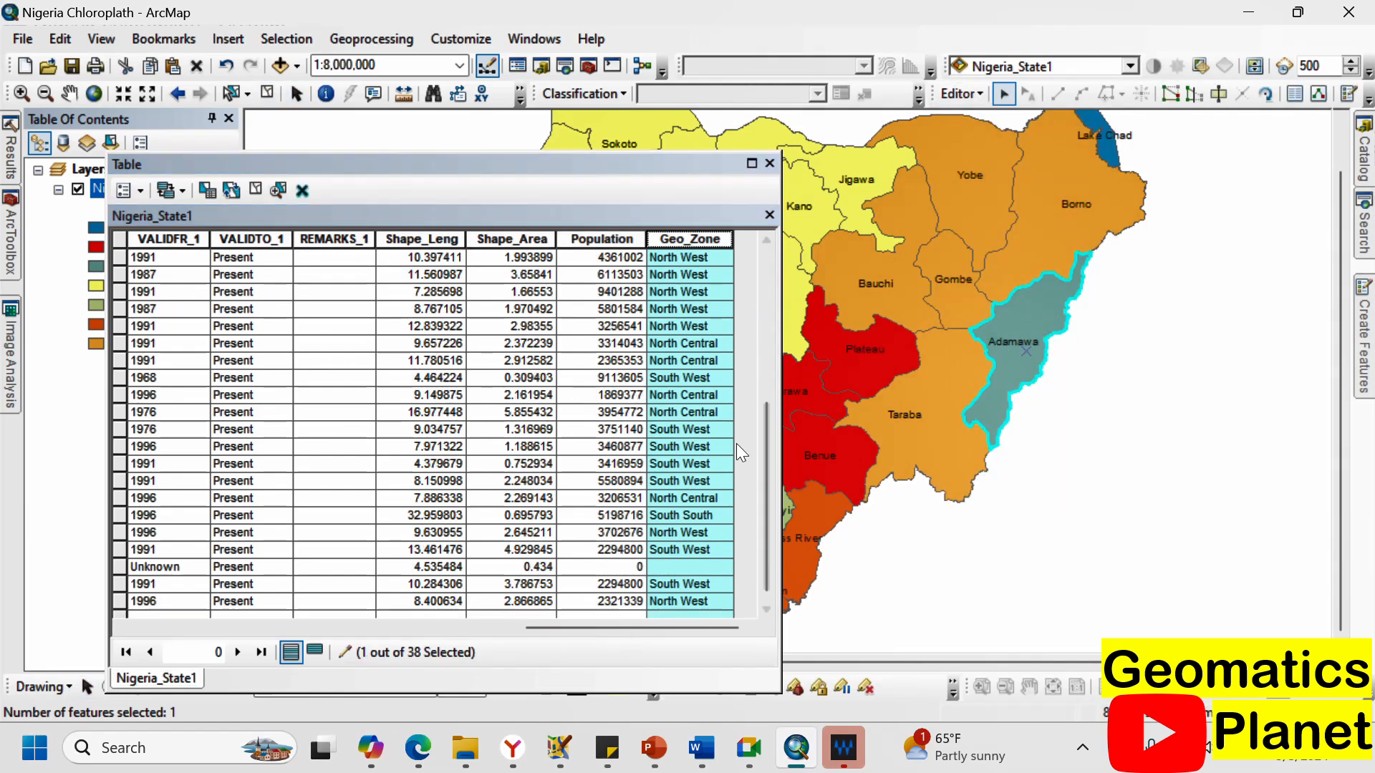
pyautogui.click(691, 567)
pyautogui.write('L')
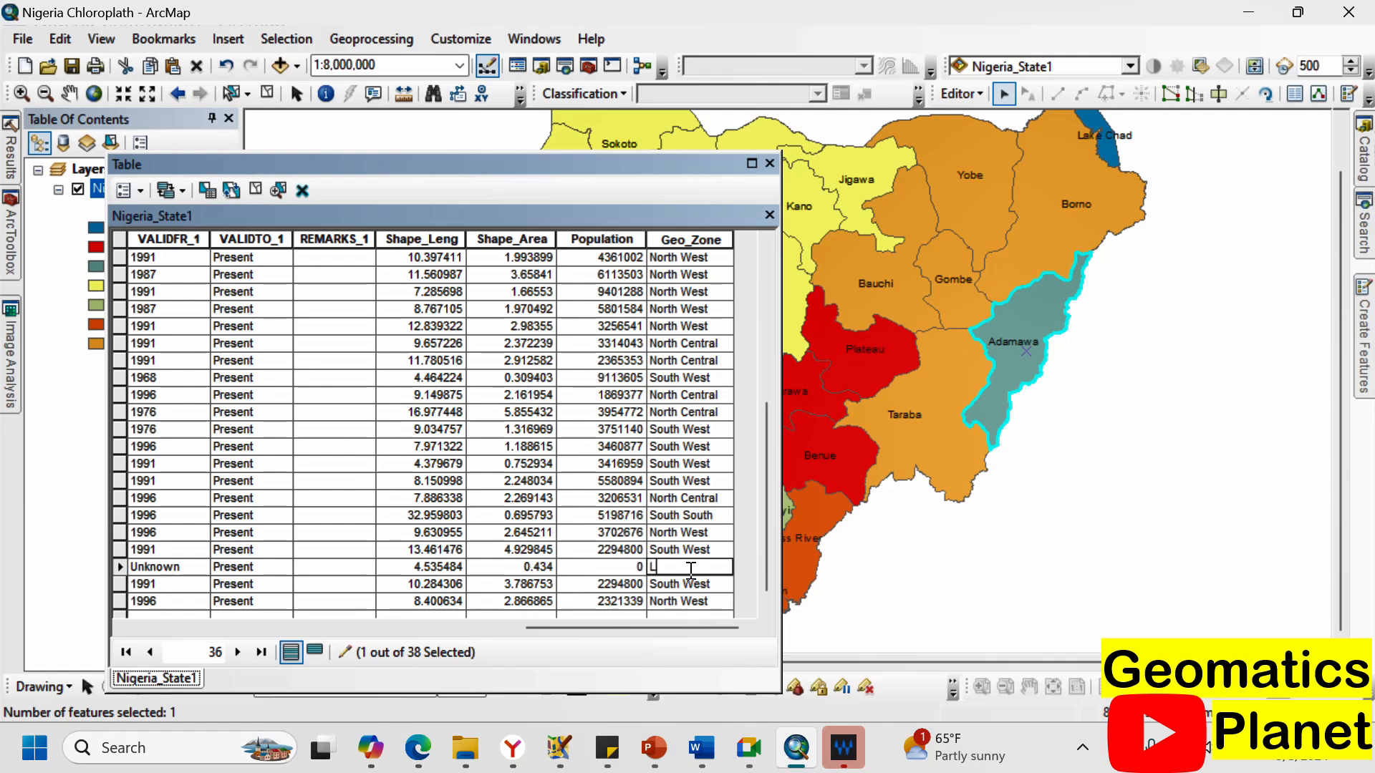
pyautogui.write('ak C')
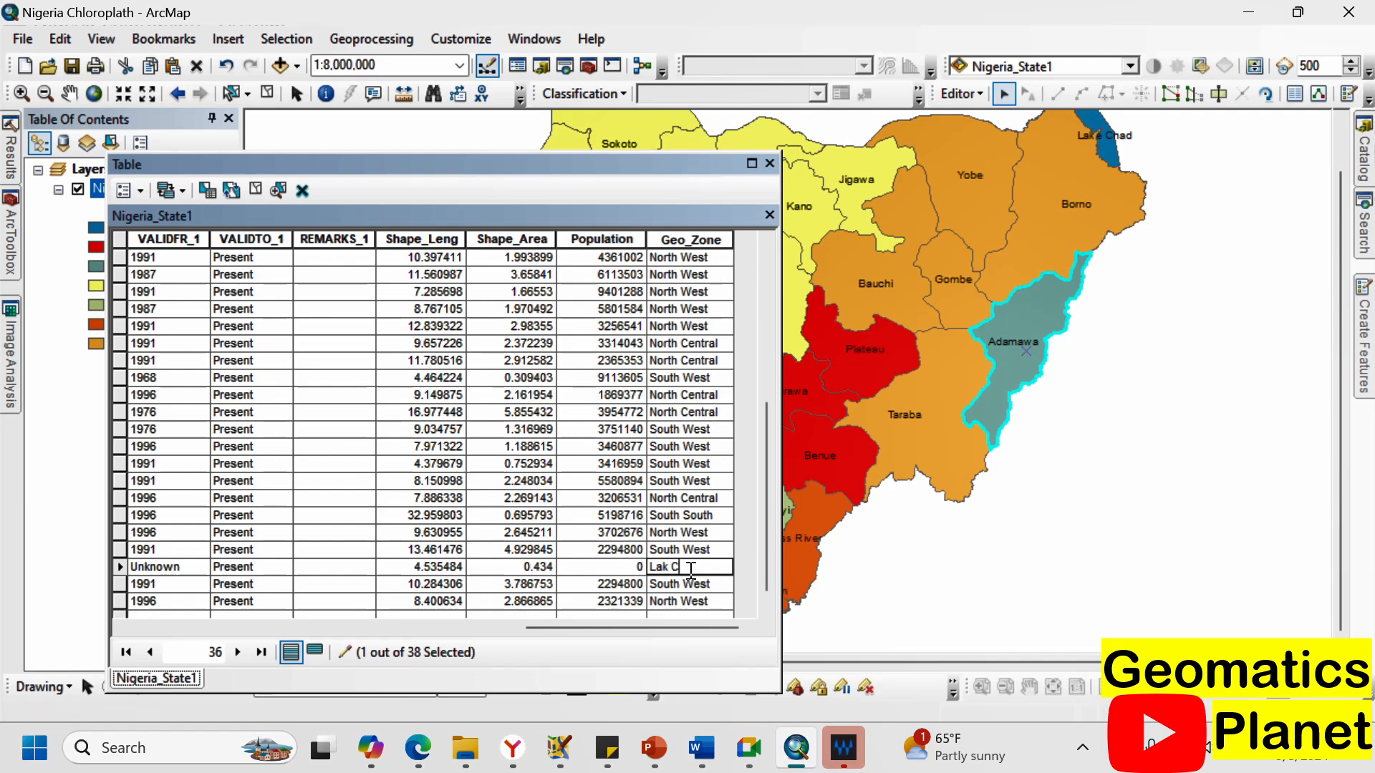
pyautogui.press('BackSpace')
pyautogui.press('BackSpace')
pyautogui.write('e Chad')
# Sort the attribute table by Geo_Zone in ascending order.
pyautogui.scroll(5, 687, 315)
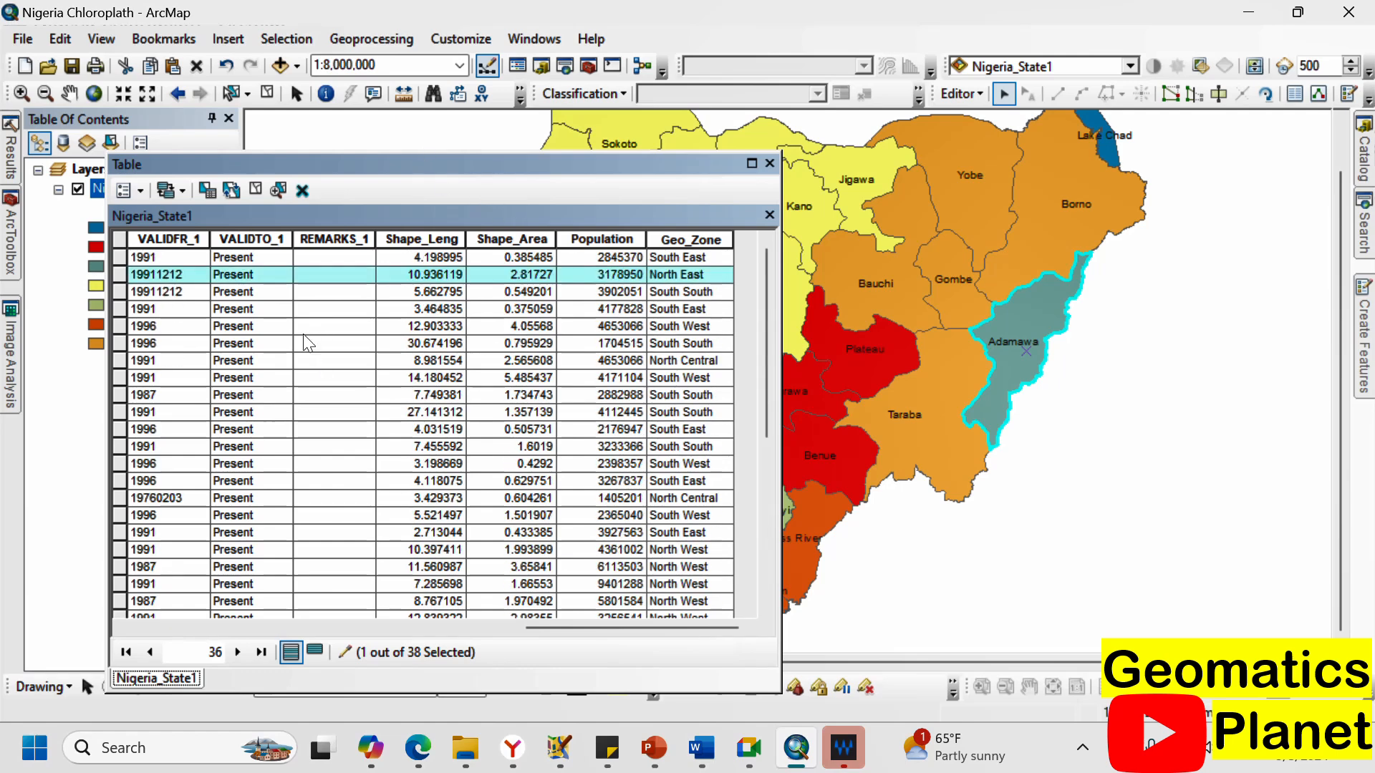
pyautogui.click(703, 275)
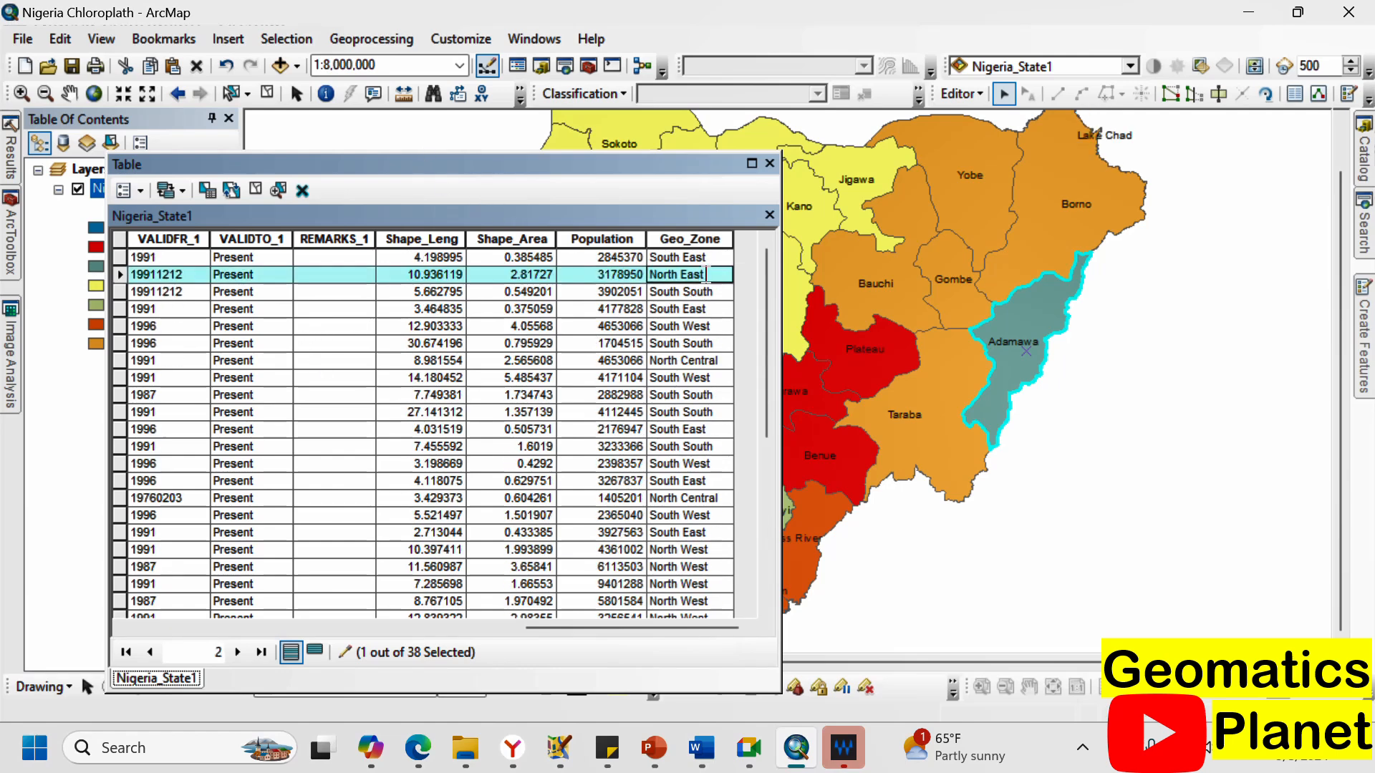
pyautogui.scroll(-6, 694, 401)
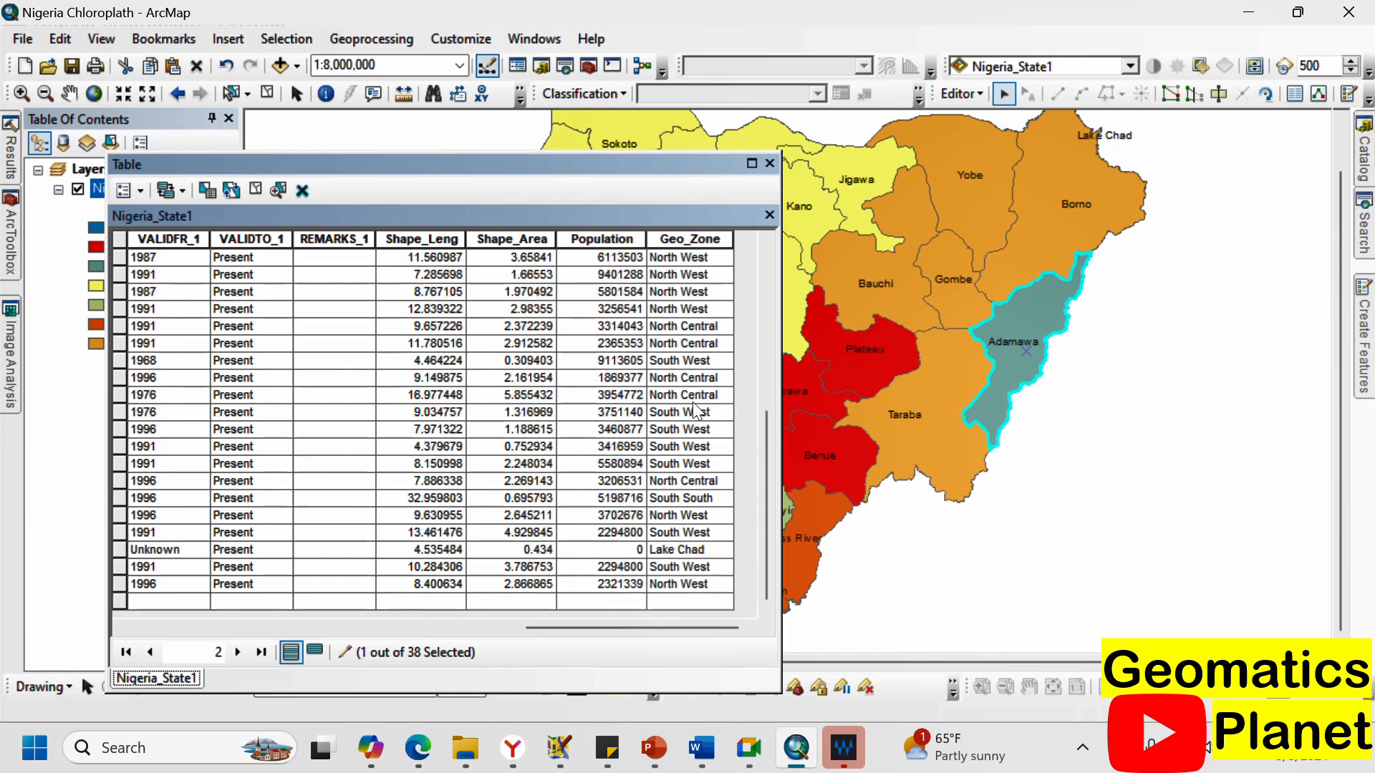
pyautogui.scroll(6, 700, 470)
pyautogui.click(701, 240)
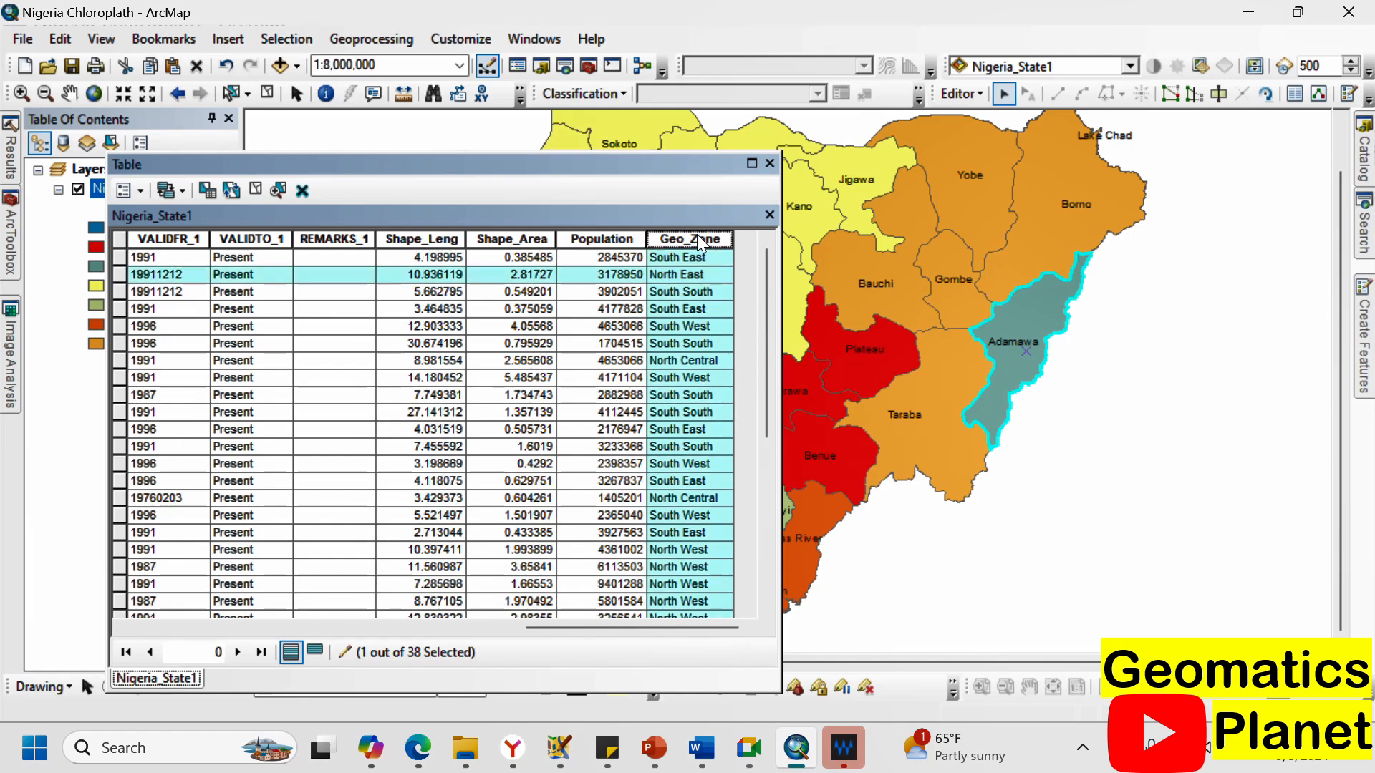
pyautogui.rightClick(700, 243)
pyautogui.click(731, 247)
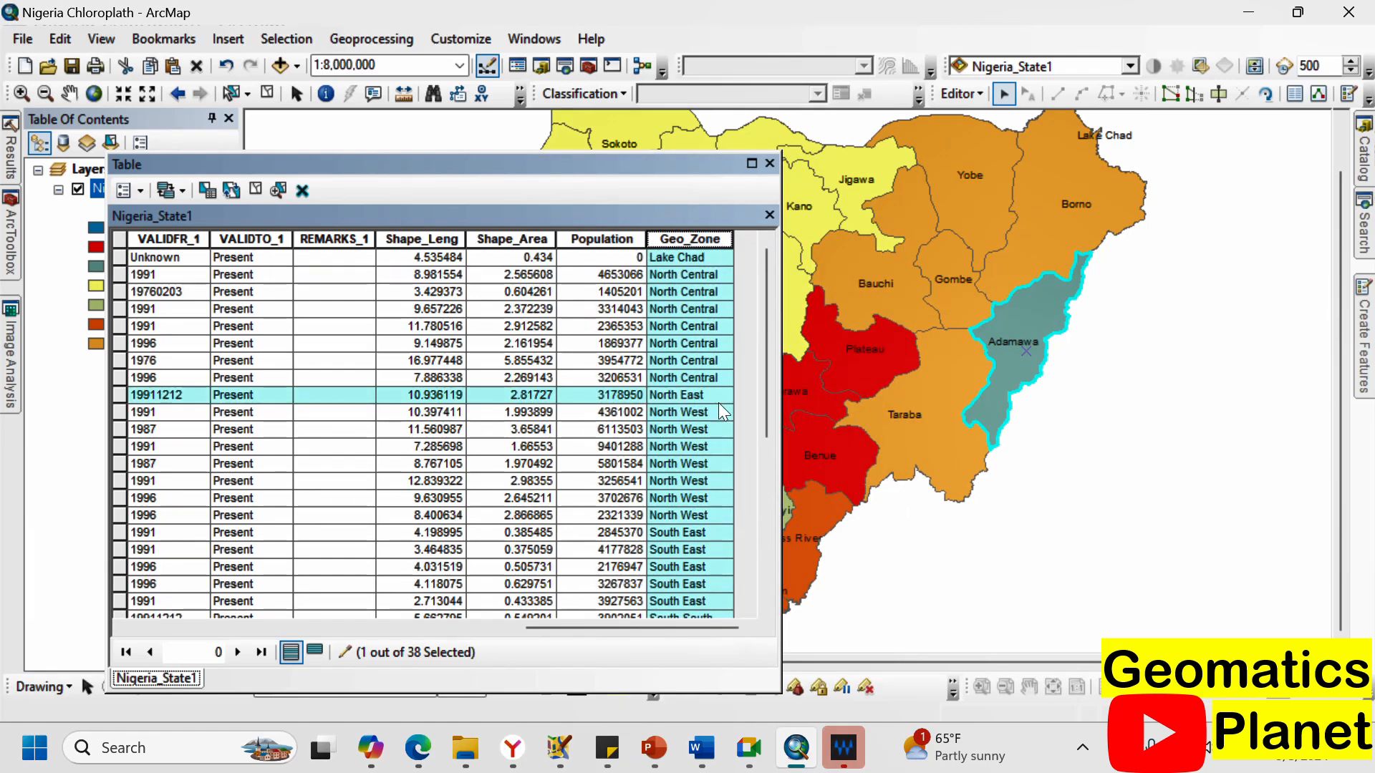
# Examine the sorted Geo_Zone column from the Adamawa record onward for states assigned to the wrong zone.
pyautogui.click(688, 396)
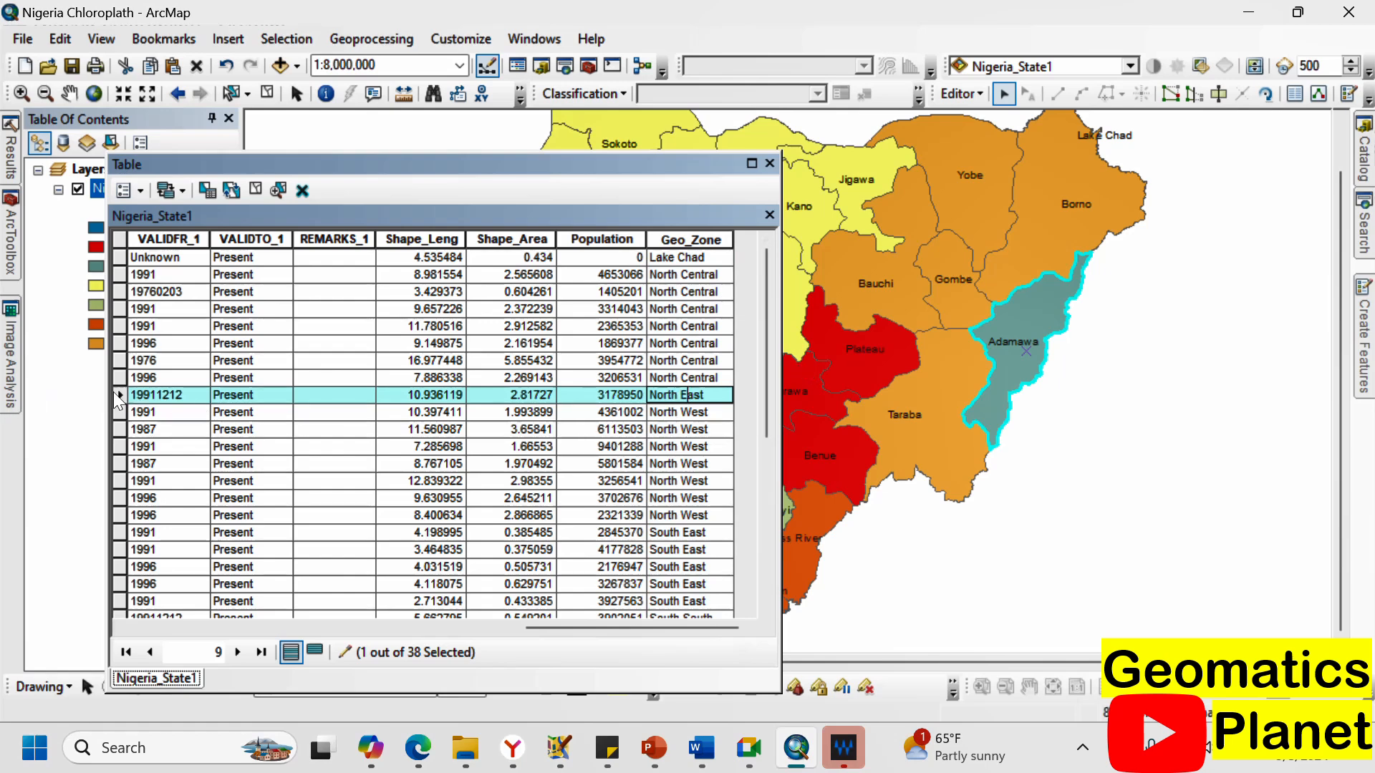
pyautogui.click(122, 398)
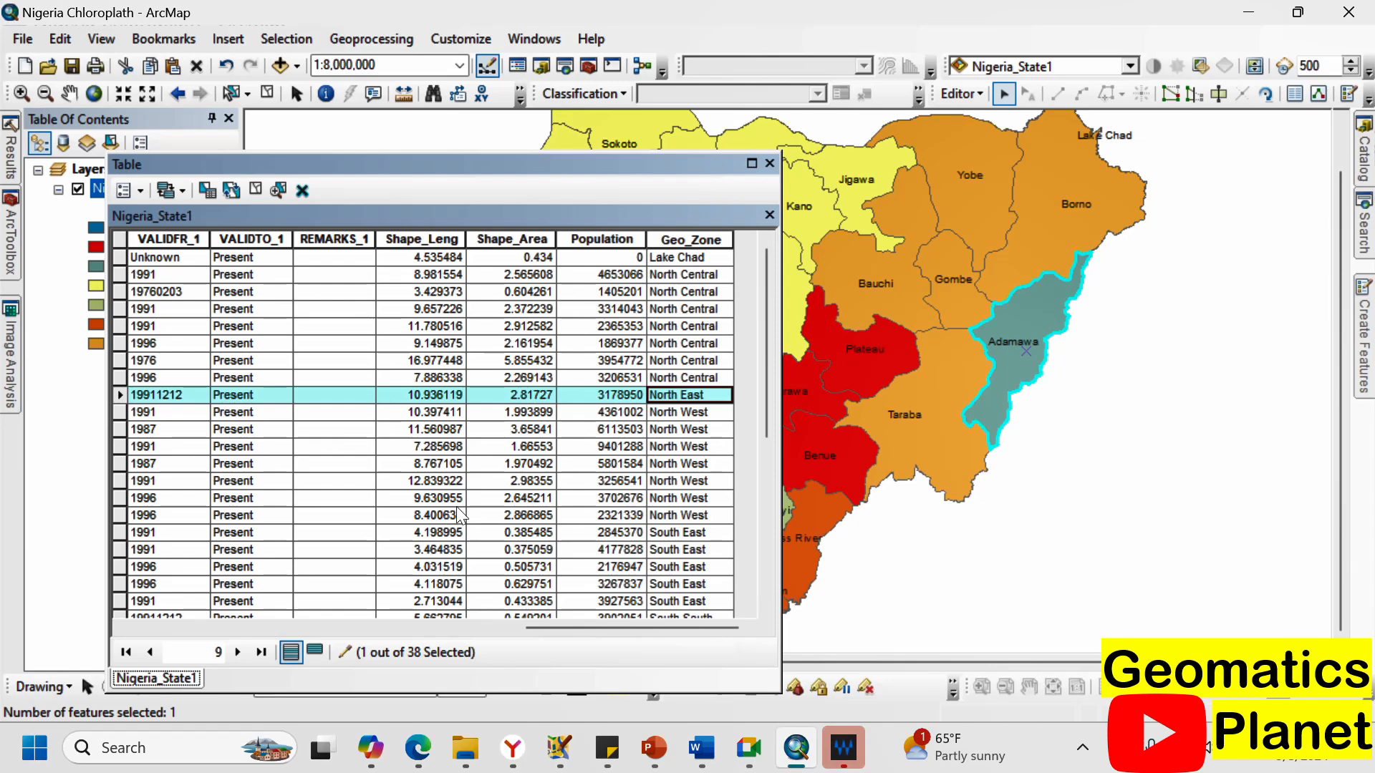
pyautogui.scroll(-5, 673, 452)
pyautogui.scroll(3, 673, 453)
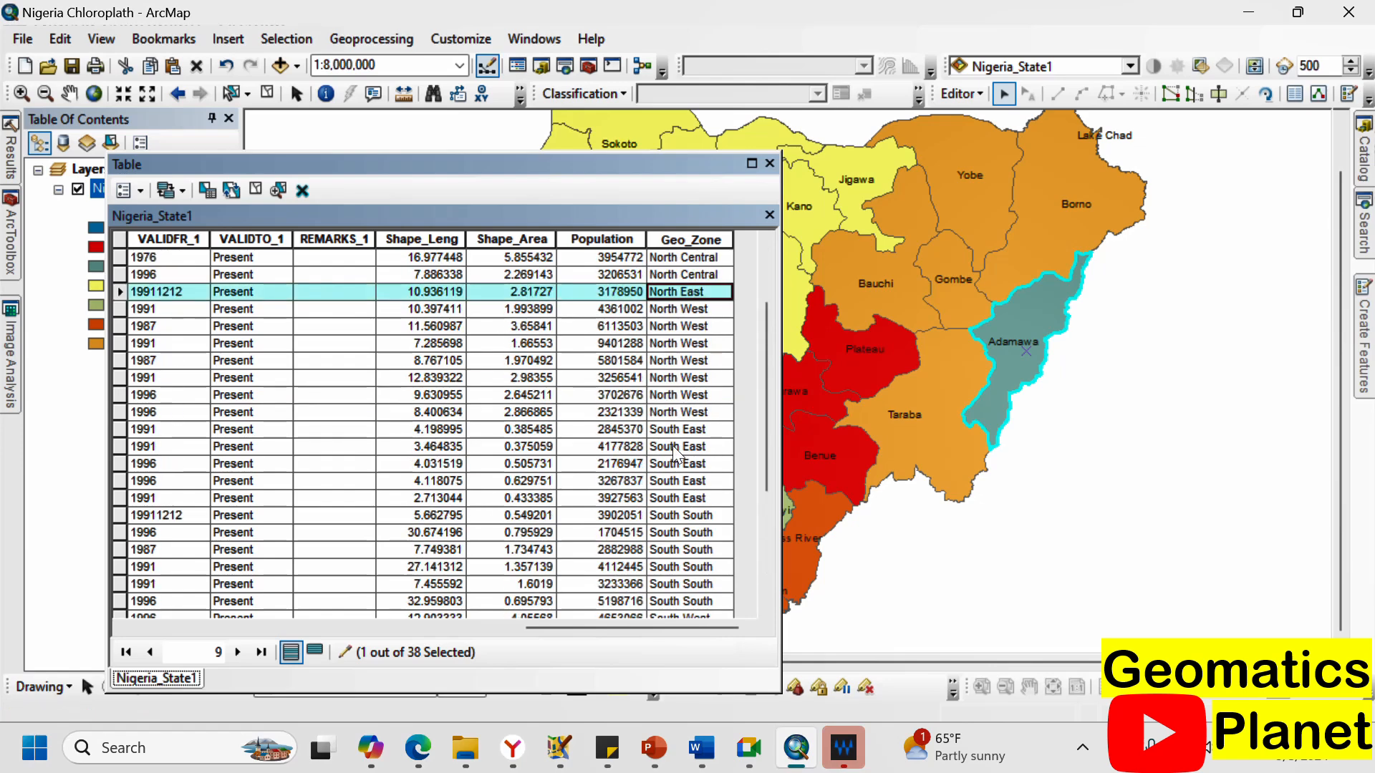
pyautogui.scroll(-4, 688, 448)
pyautogui.scroll(5, 698, 458)
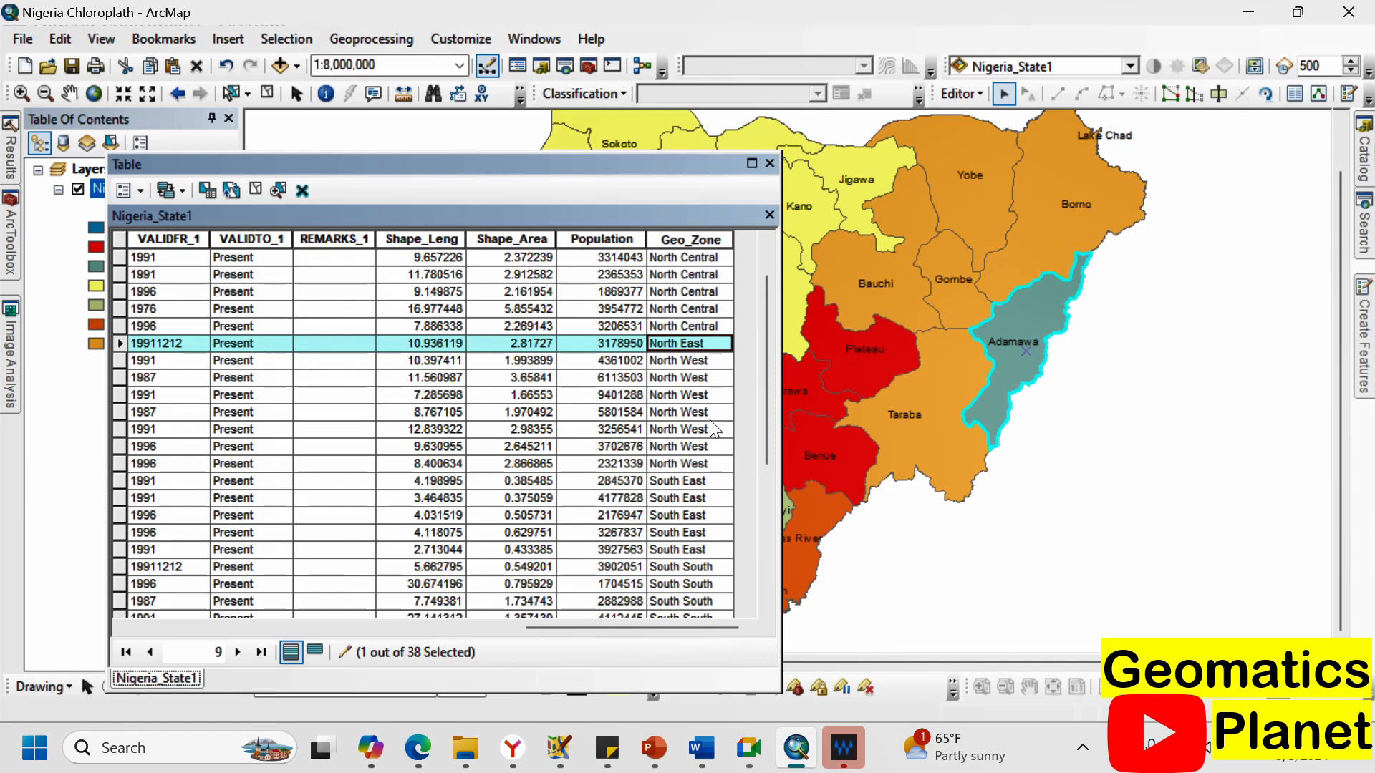
pyautogui.scroll(1, 714, 464)
pyautogui.scroll(-6, 719, 440)
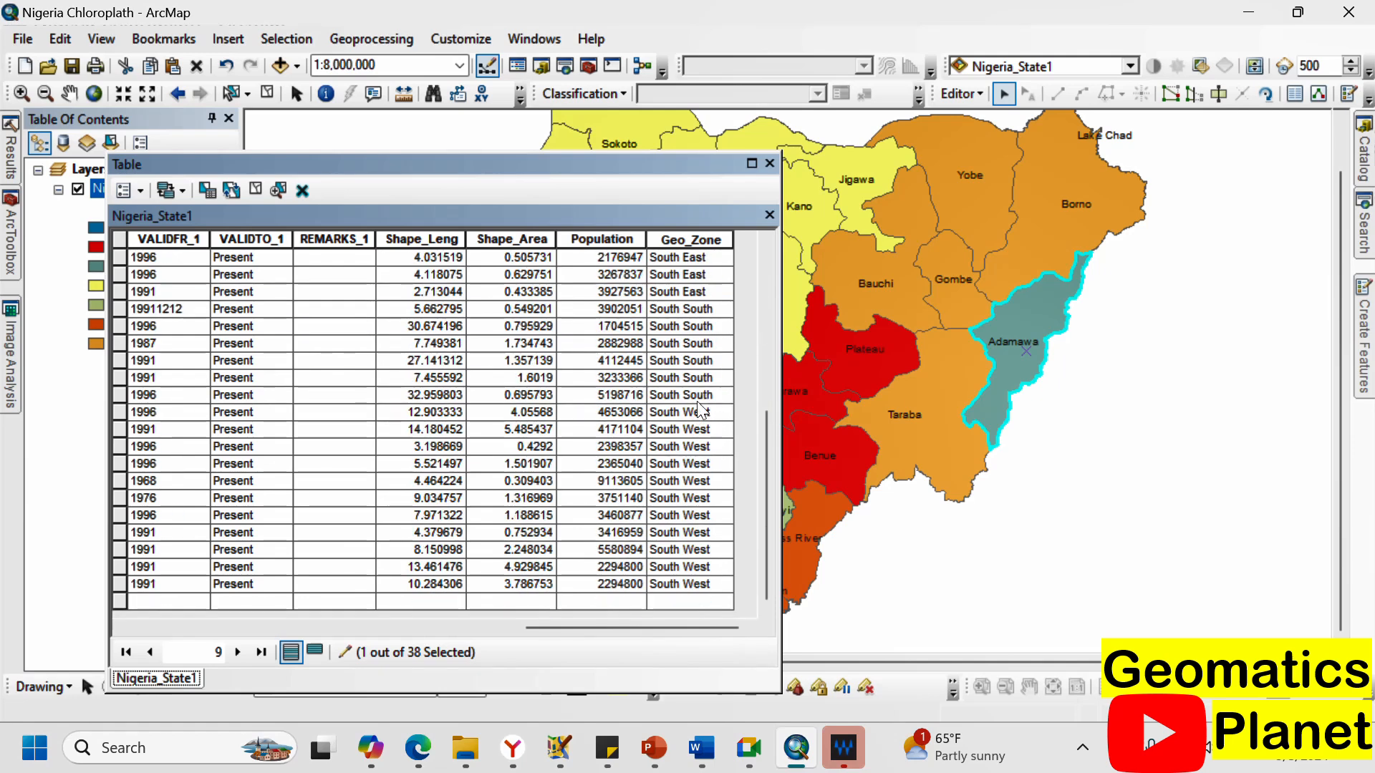
pyautogui.scroll(6, 693, 372)
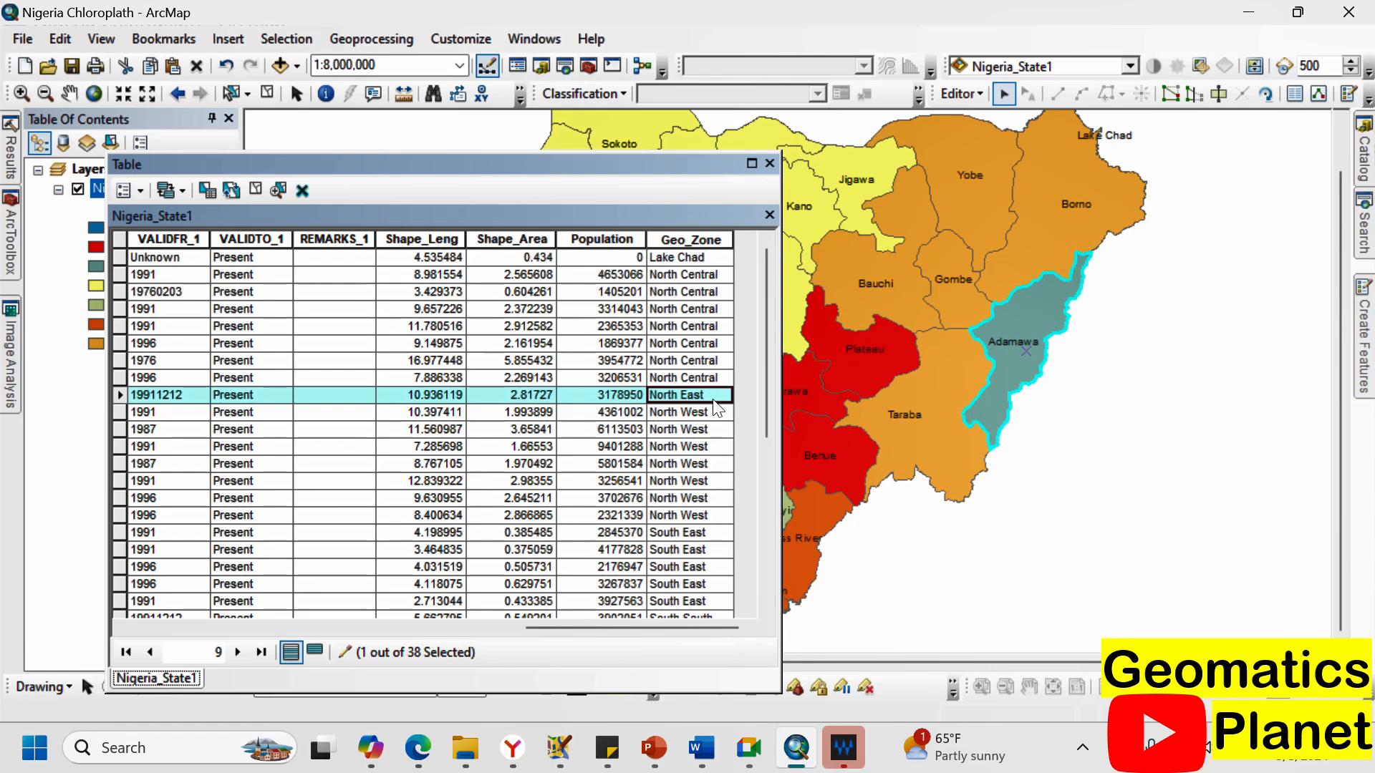
pyautogui.scroll(-5, 708, 458)
pyautogui.scroll(5, 707, 456)
pyautogui.click(696, 413)
pyautogui.scroll(-4, 702, 458)
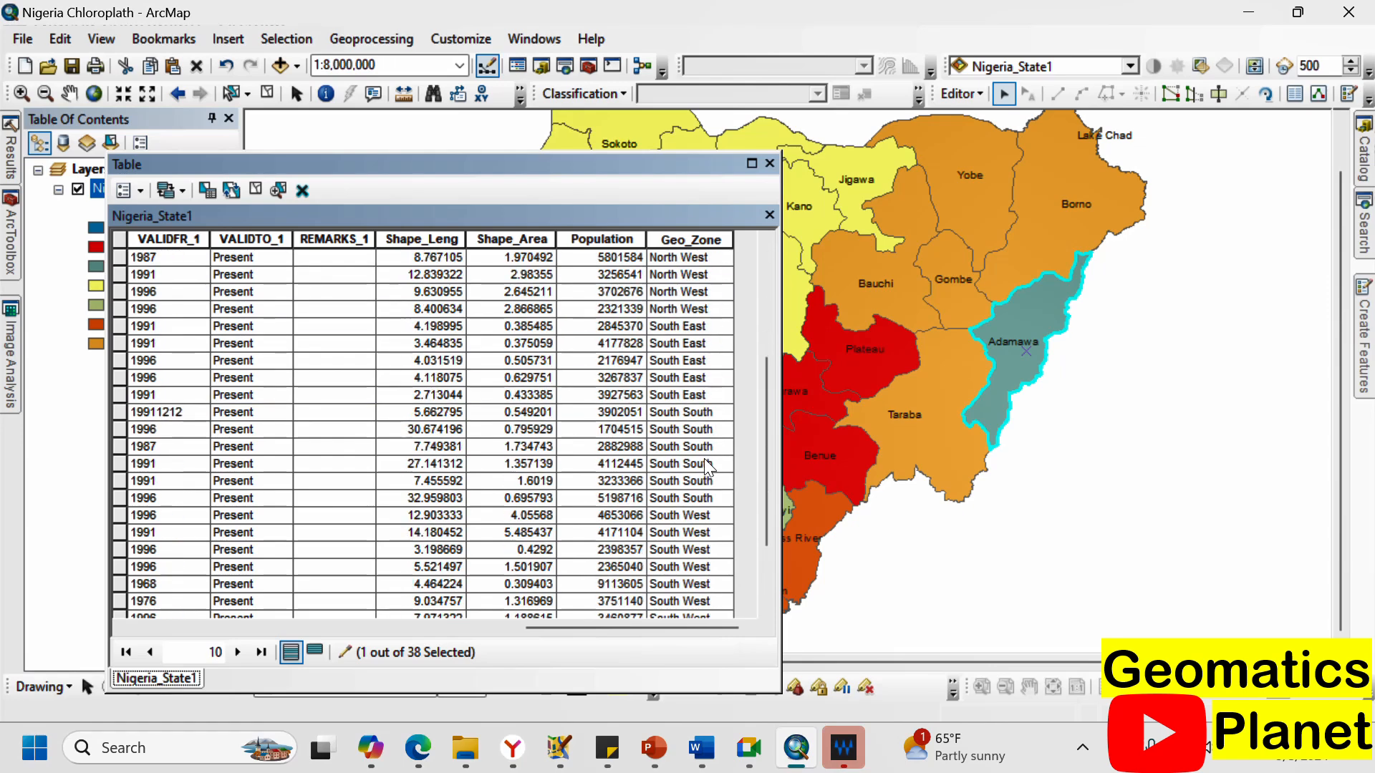
pyautogui.scroll(-3, 701, 459)
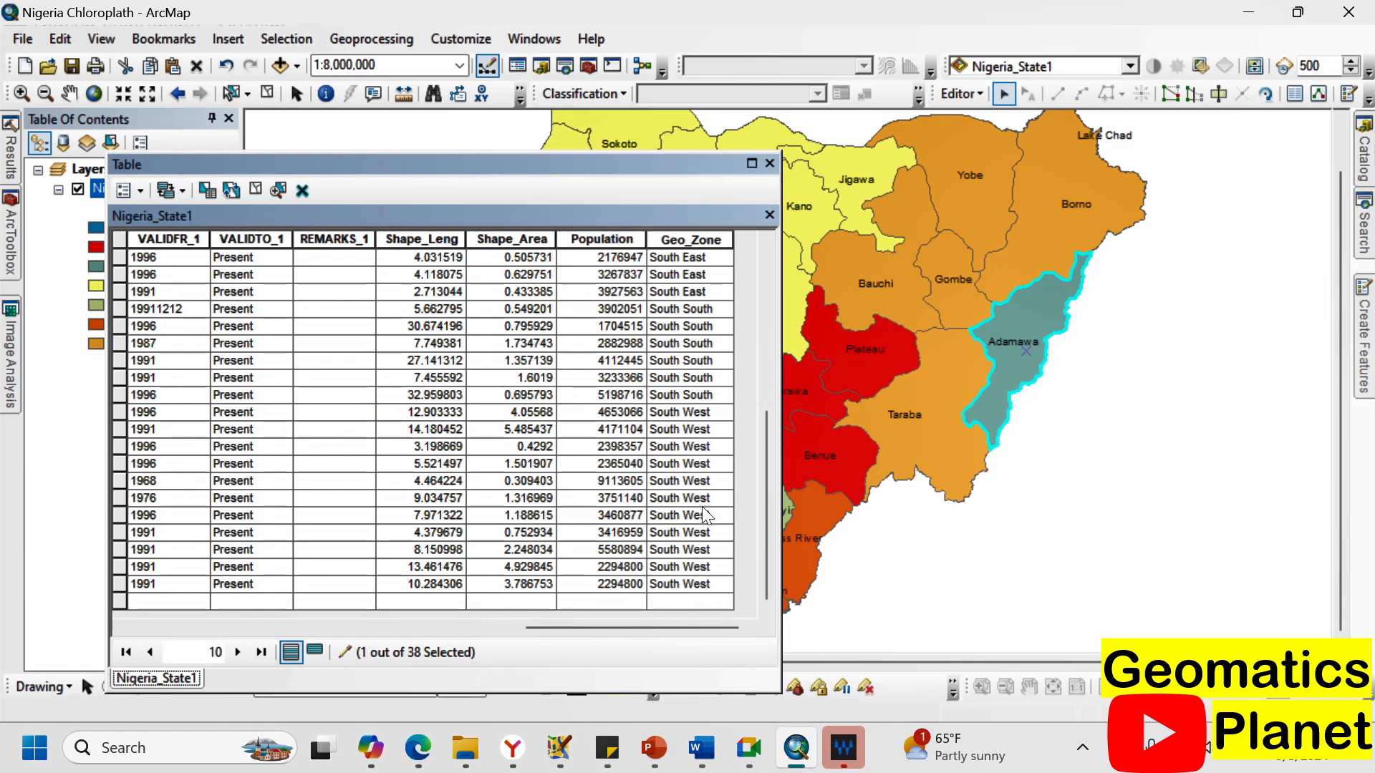
# Move the attribute table aside and copy the North East text from the Adamawa record's Geo_Zone cell.
pyautogui.moveTo(557, 183); pyautogui.dragTo(1074, 348)
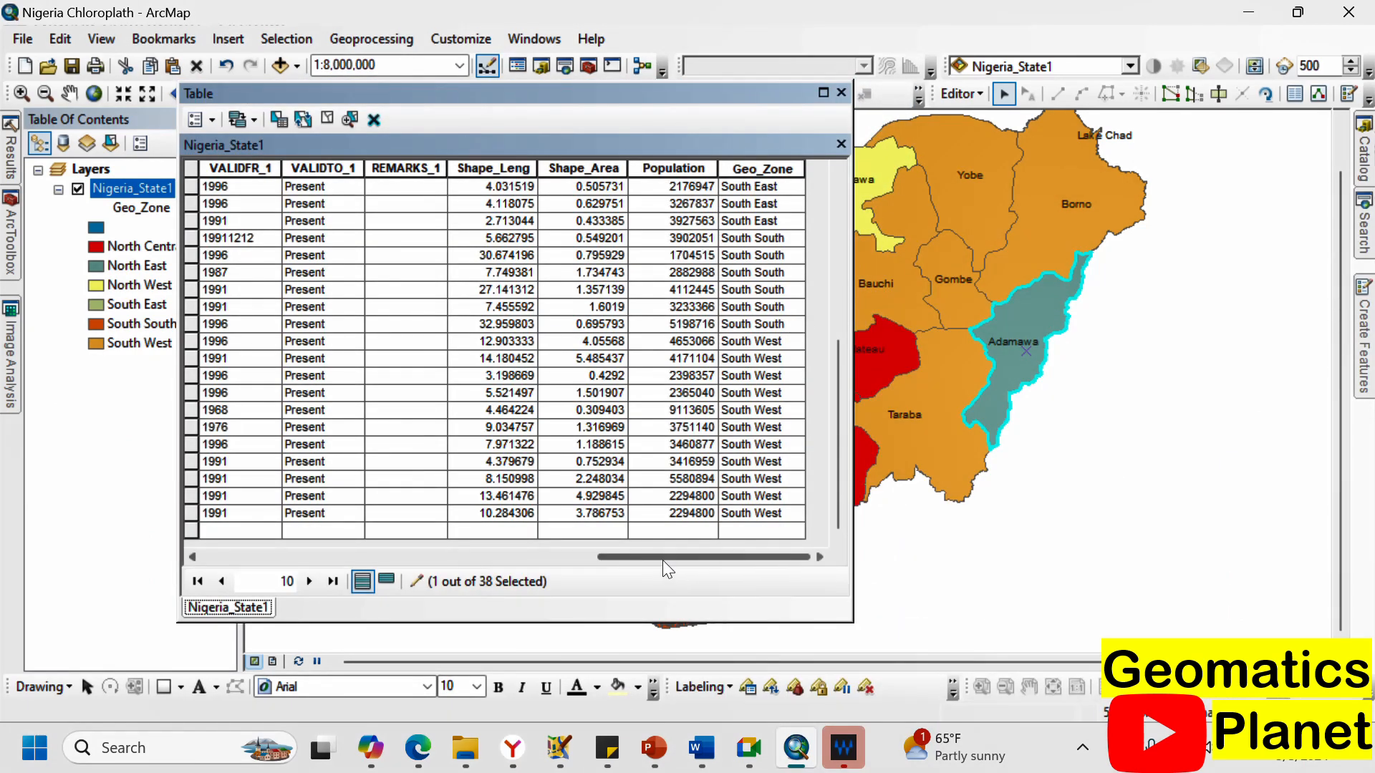
pyautogui.moveTo(663, 560); pyautogui.dragTo(656, 518)
pyautogui.scroll(2, 694, 554)
pyautogui.scroll(4, 717, 358)
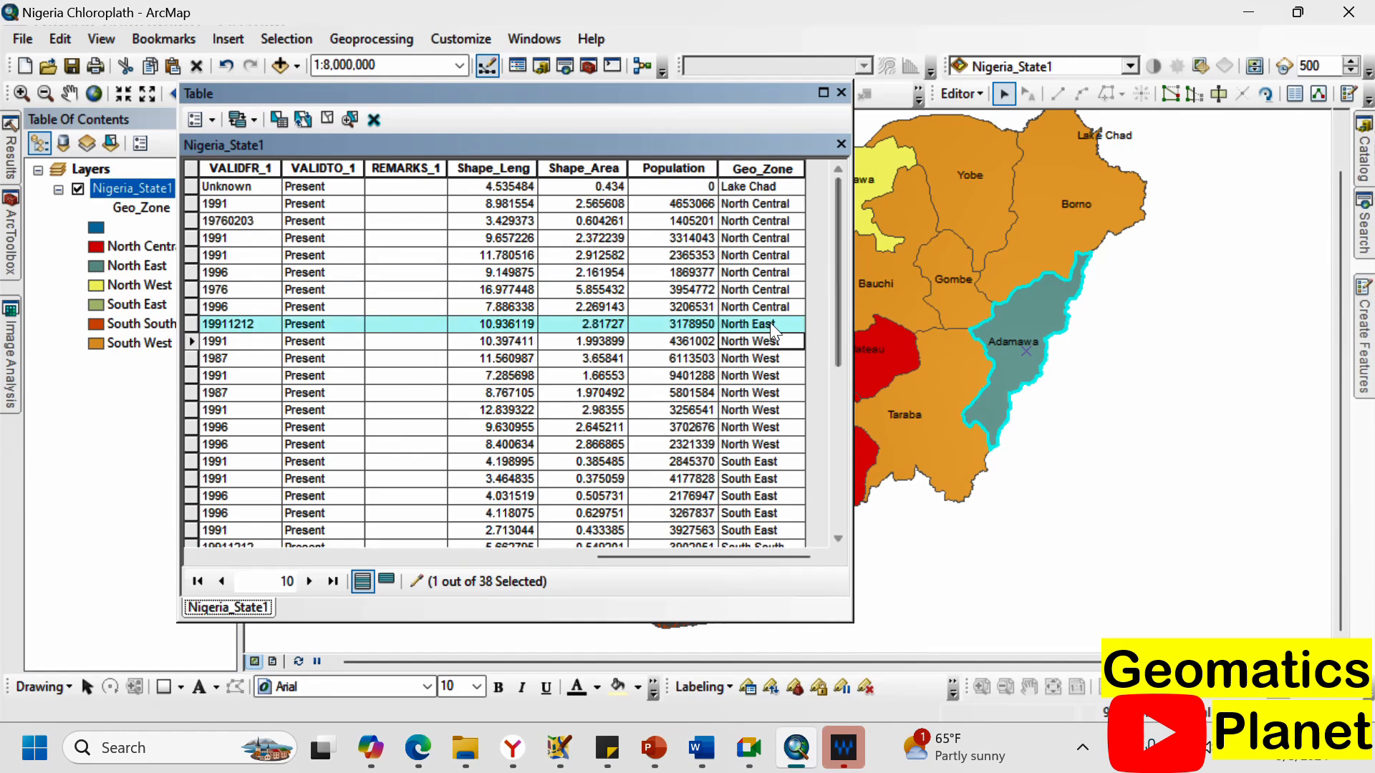
pyautogui.click(775, 324)
pyautogui.click(776, 324)
pyautogui.hotkey('ctrl', 'c')
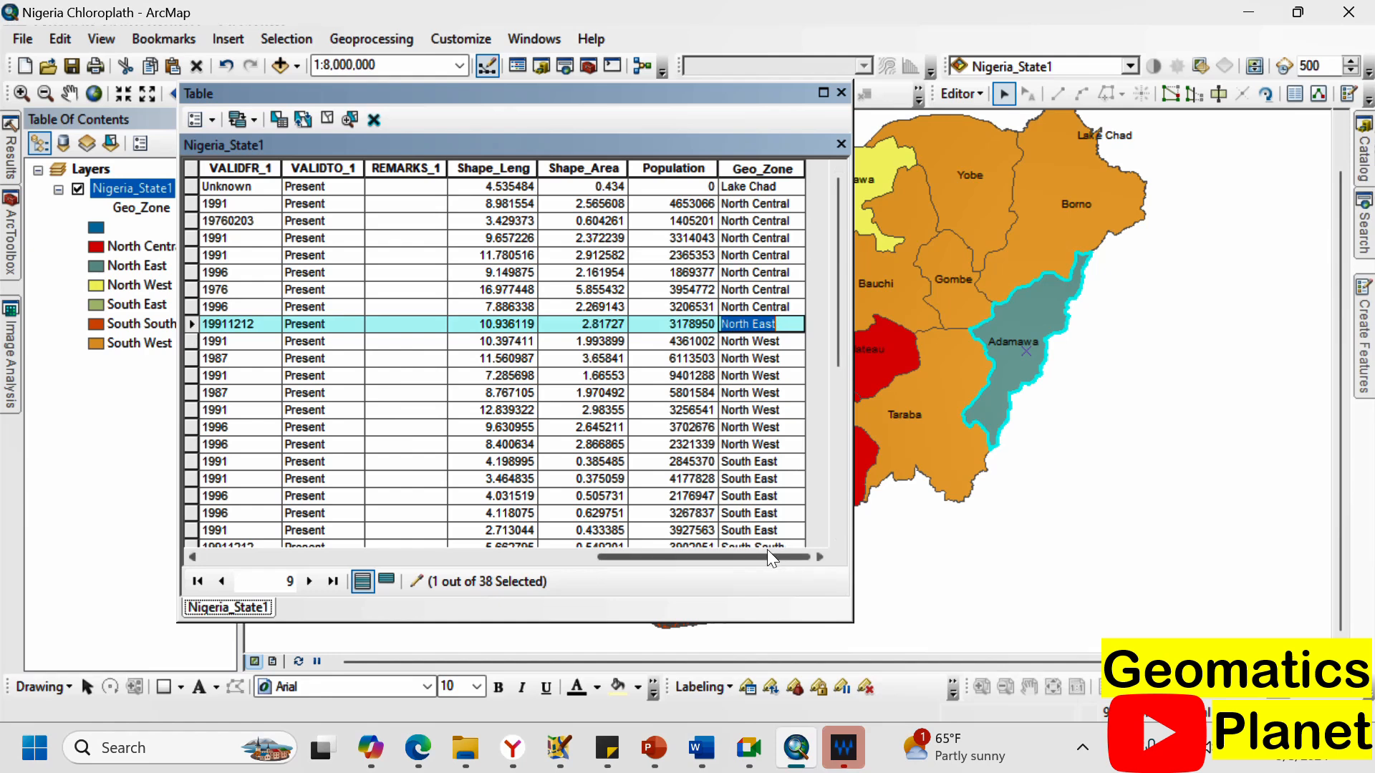
# Select the Borno, Yobe, Gombe, Bauchi and Taraba polygons together on the map.
pyautogui.scroll(1, 1218, 264)
pyautogui.scroll(-3, 1216, 262)
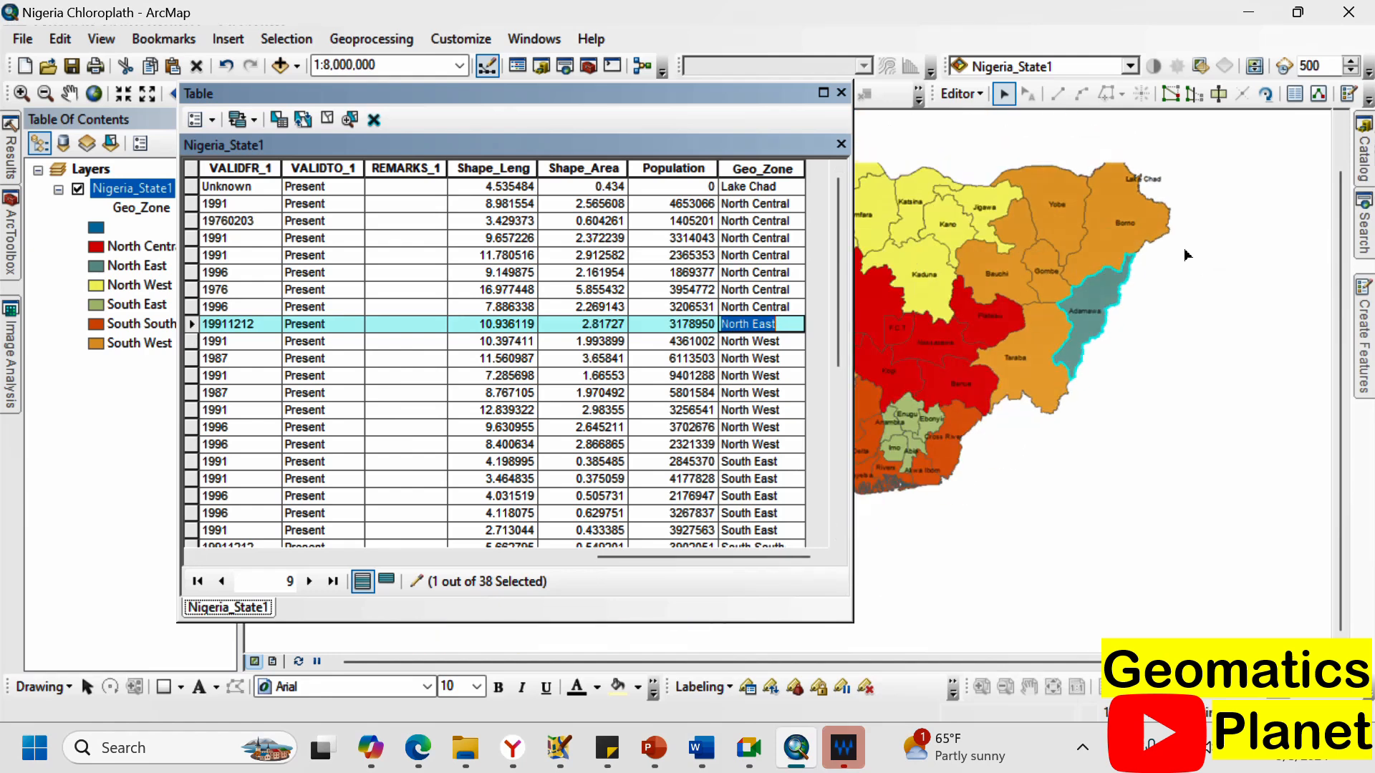
pyautogui.scroll(1, 1098, 224)
pyautogui.scroll(-1, 1101, 225)
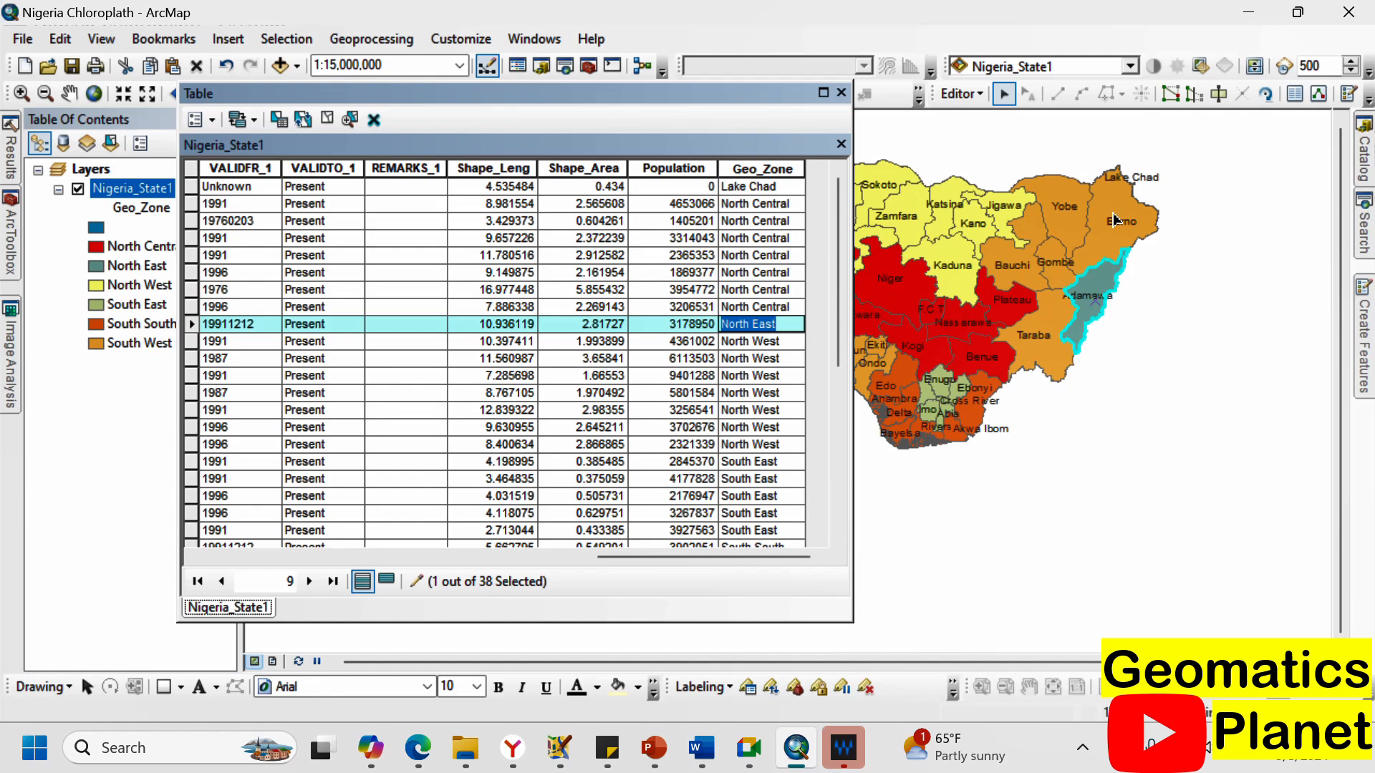
pyautogui.click(1115, 220)
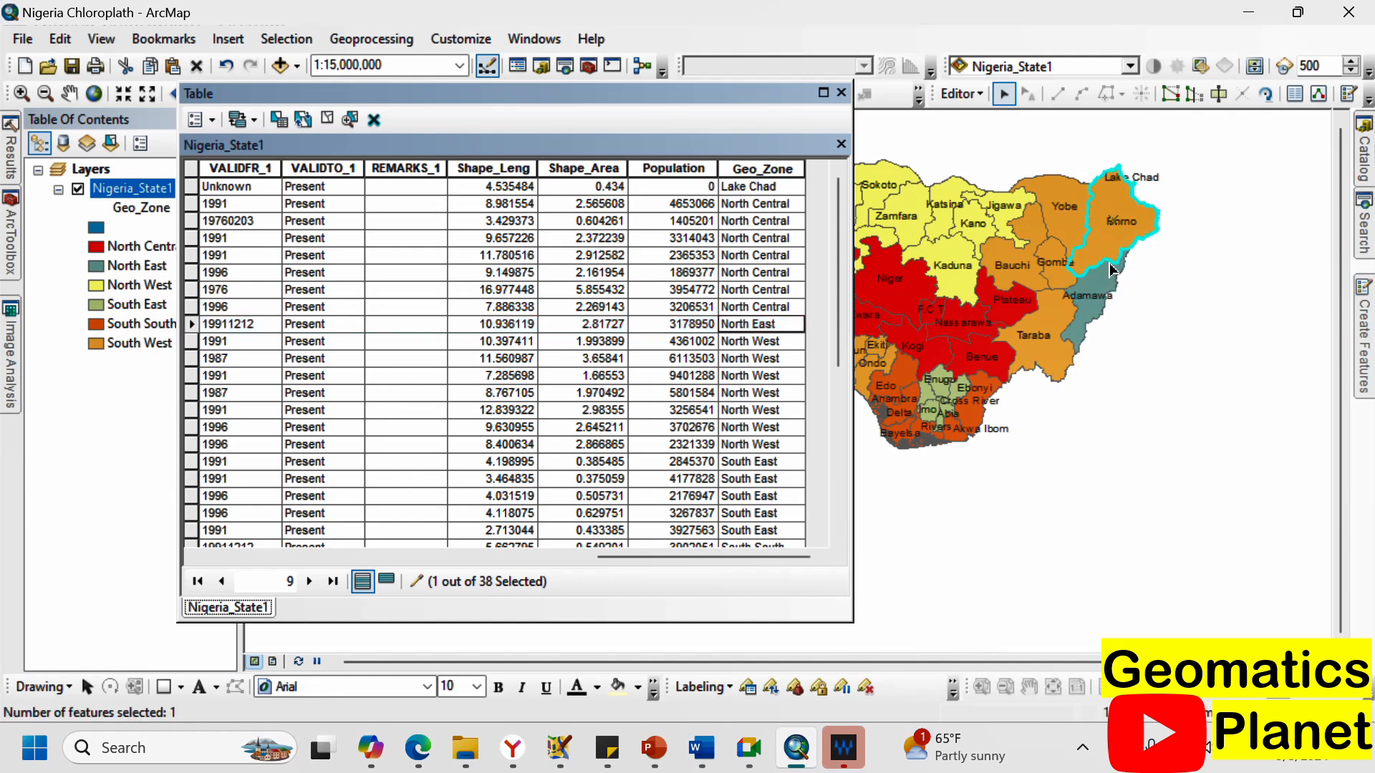
pyautogui.keyDown('shift'); pyautogui.click(1064, 210); pyautogui.keyUp('shift')
pyautogui.keyDown('shift'); pyautogui.click(1055, 261); pyautogui.keyUp('shift')
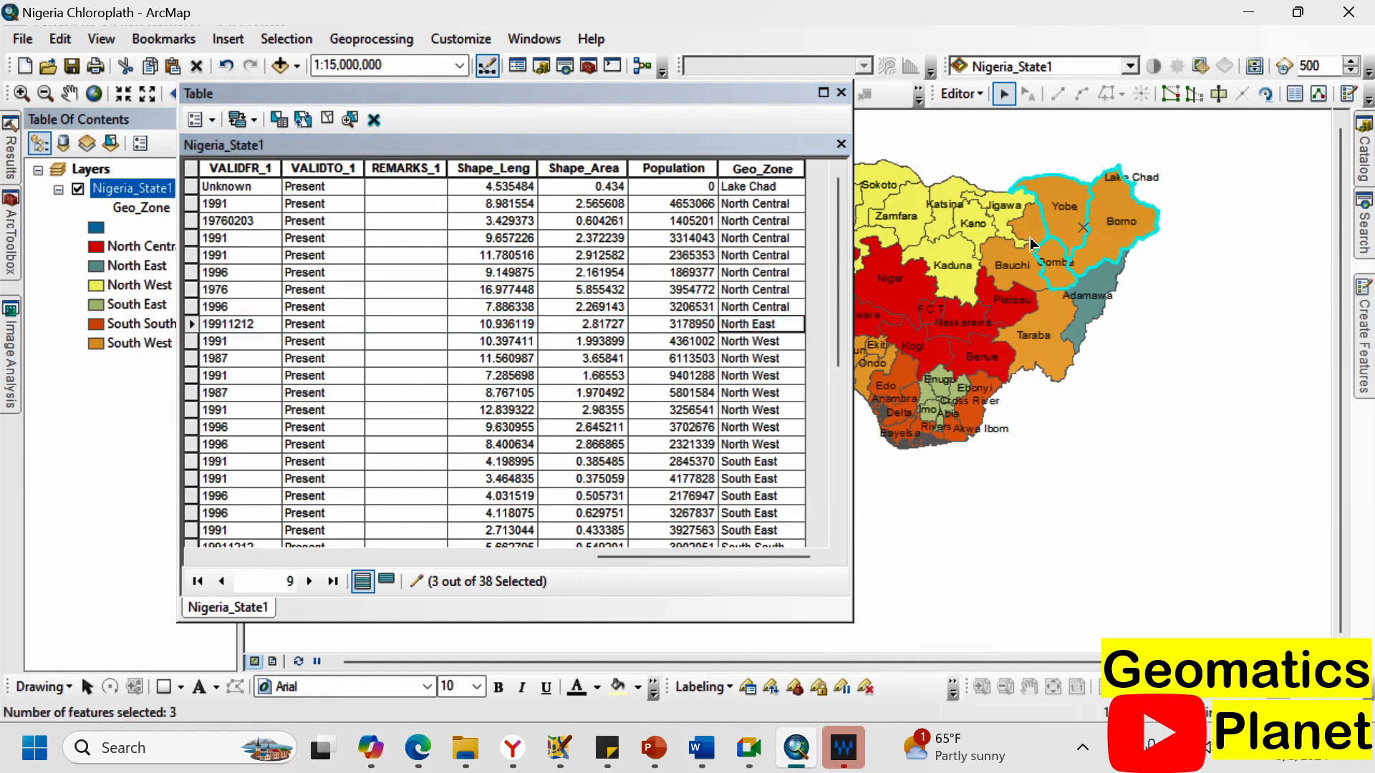
pyautogui.keyDown('shift'); pyautogui.click(1031, 237); pyautogui.keyUp('shift')
pyautogui.keyDown('shift'); pyautogui.click(1058, 329); pyautogui.keyUp('shift')
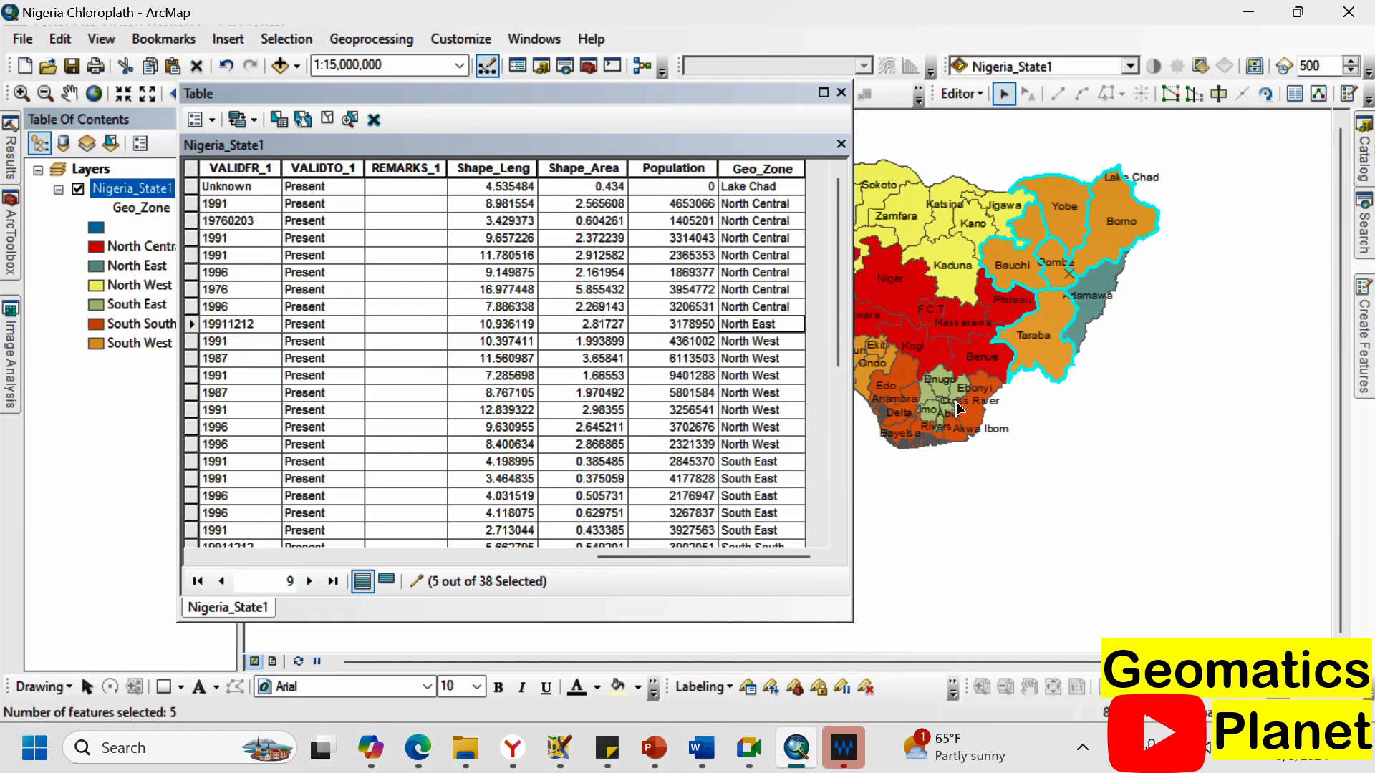
# List only the selected records in the attribute table and set Geo_Zone to North East for Bauchi and Borno.
pyautogui.click(386, 581)
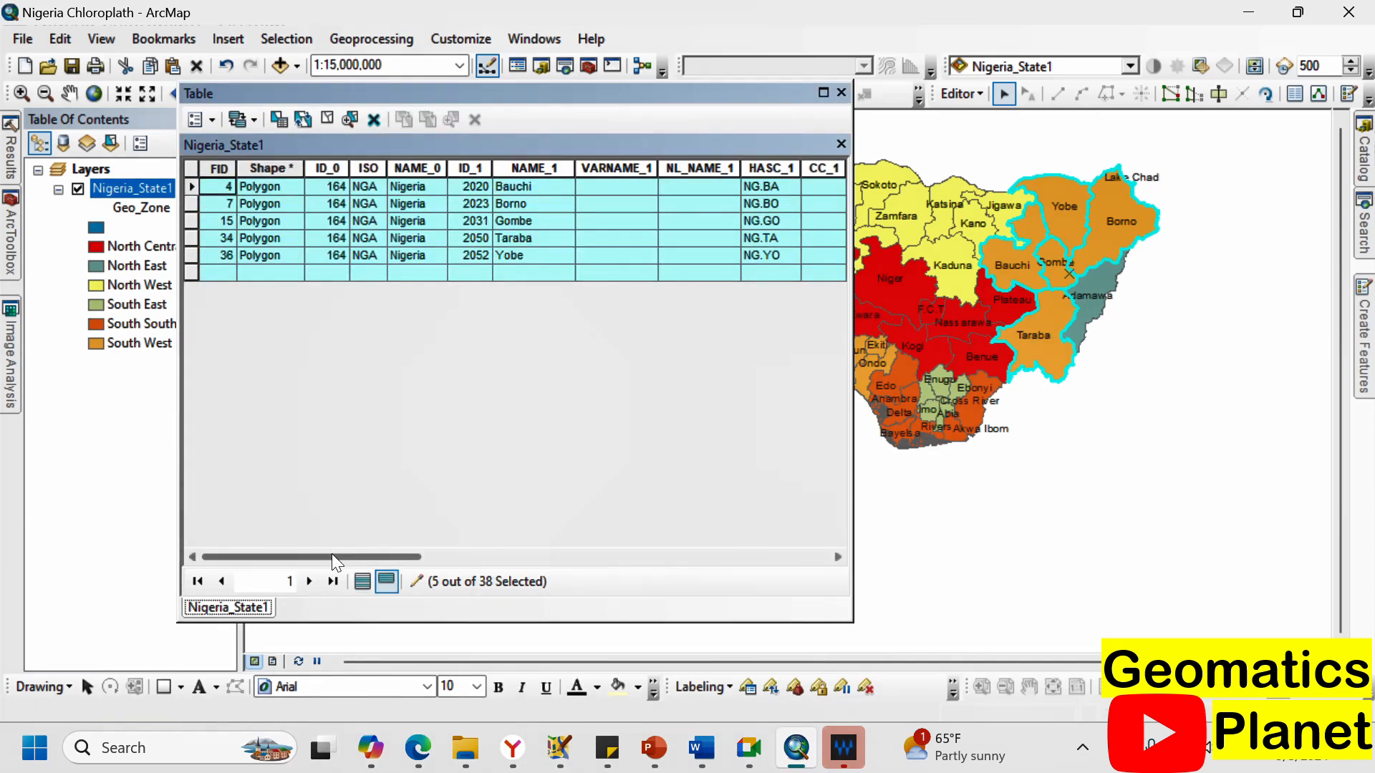
pyautogui.moveTo(332, 554); pyautogui.dragTo(820, 556)
pyautogui.click(779, 188)
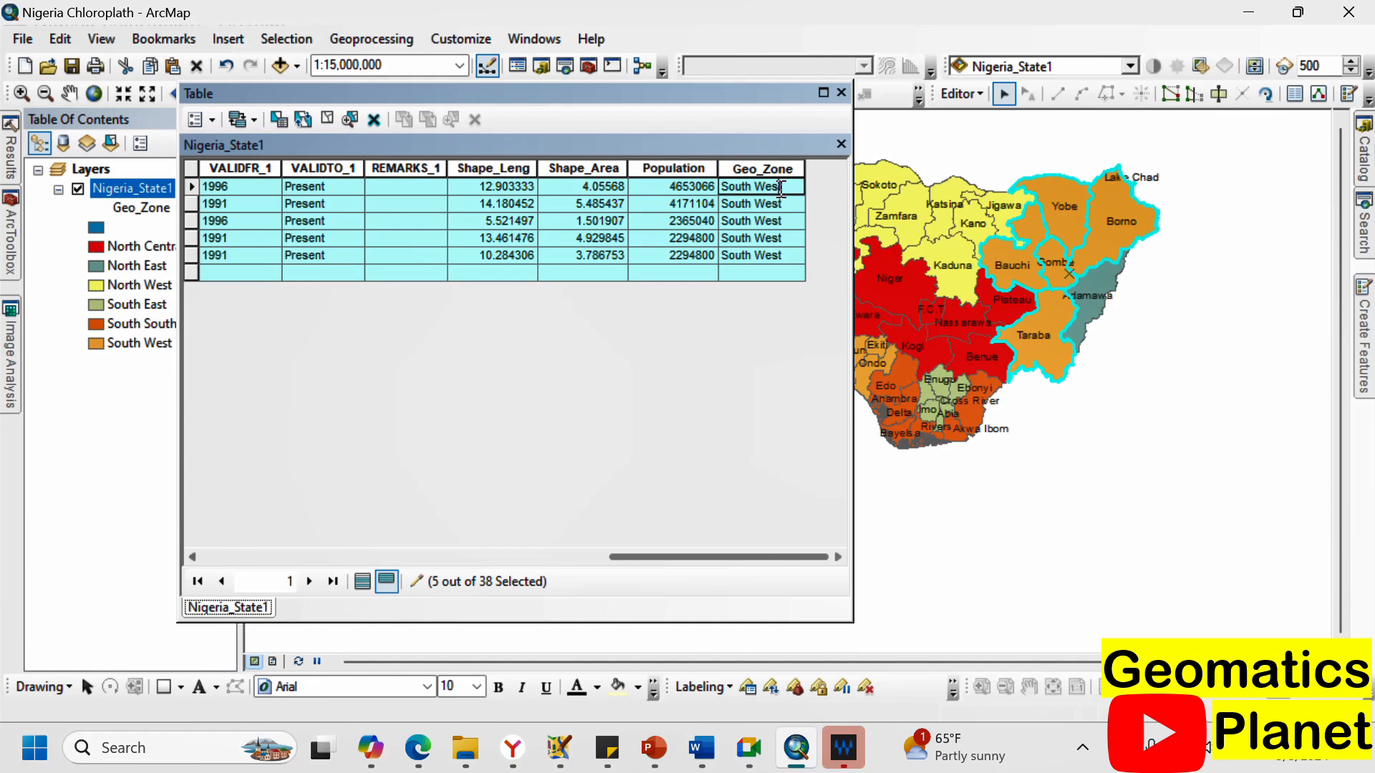
pyautogui.moveTo(780, 187); pyautogui.dragTo(719, 183)
pyautogui.write('North East')
pyautogui.click(785, 206)
pyautogui.click(782, 207)
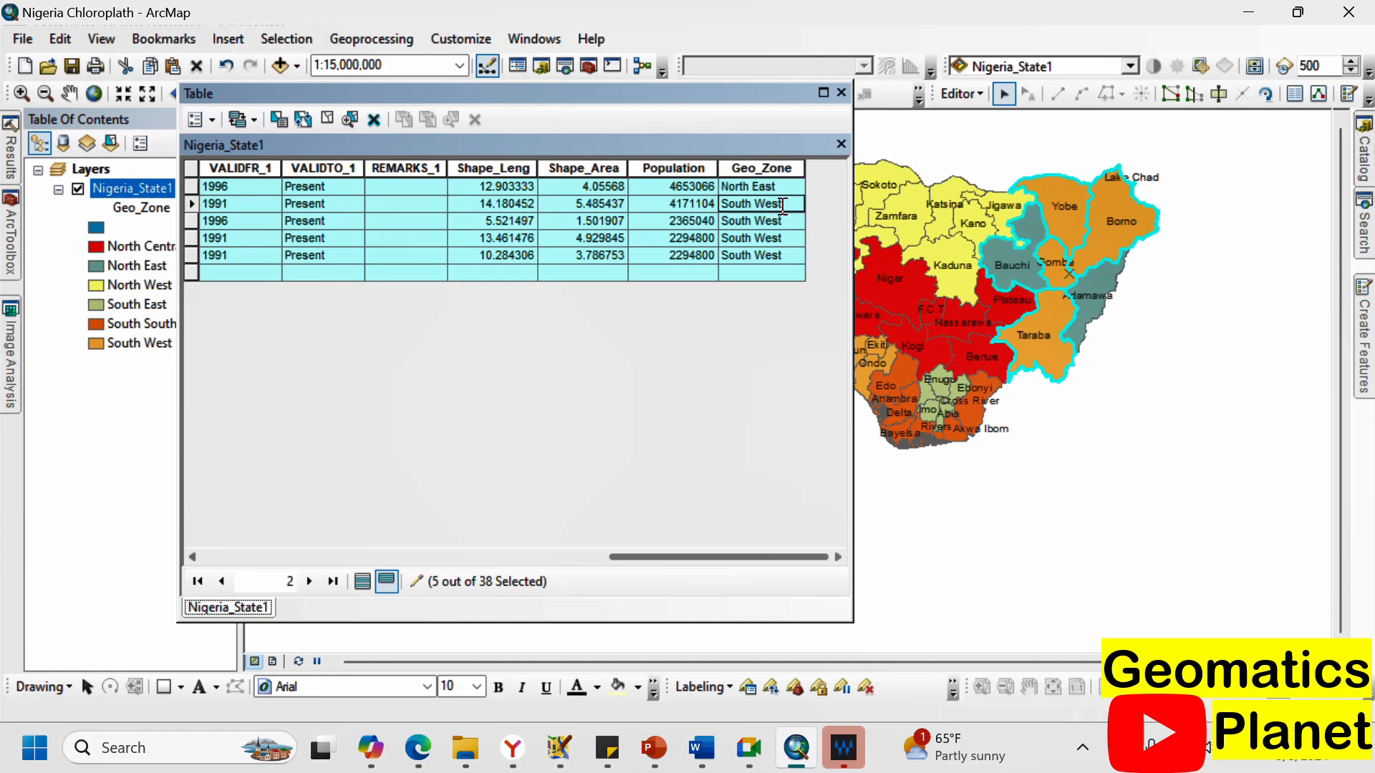
pyautogui.doubleClick(781, 208)
pyautogui.write('North East')
# Set Geo_Zone to North East for the Gombe, Taraba and Yobe records.
pyautogui.click(777, 219)
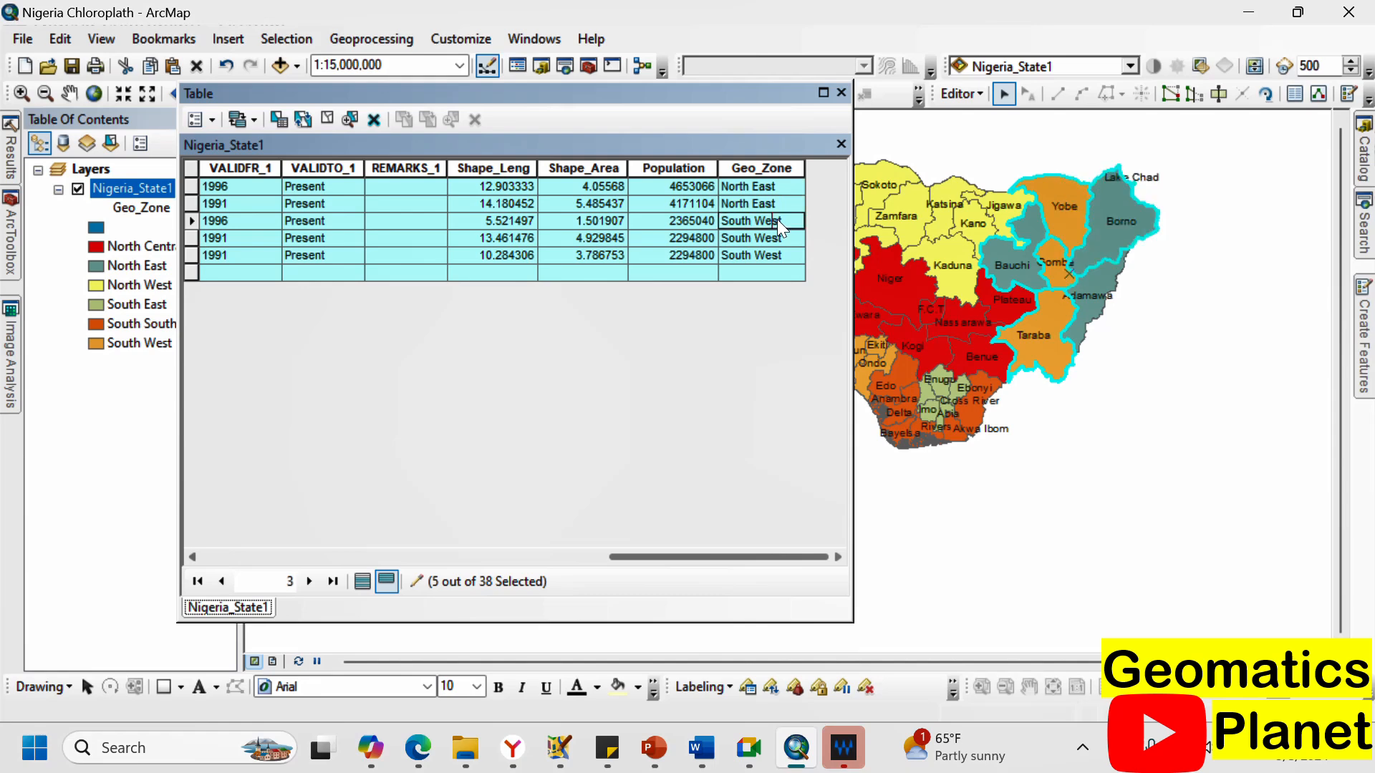
pyautogui.doubleClick(777, 220)
pyautogui.write('North East')
pyautogui.click(785, 238)
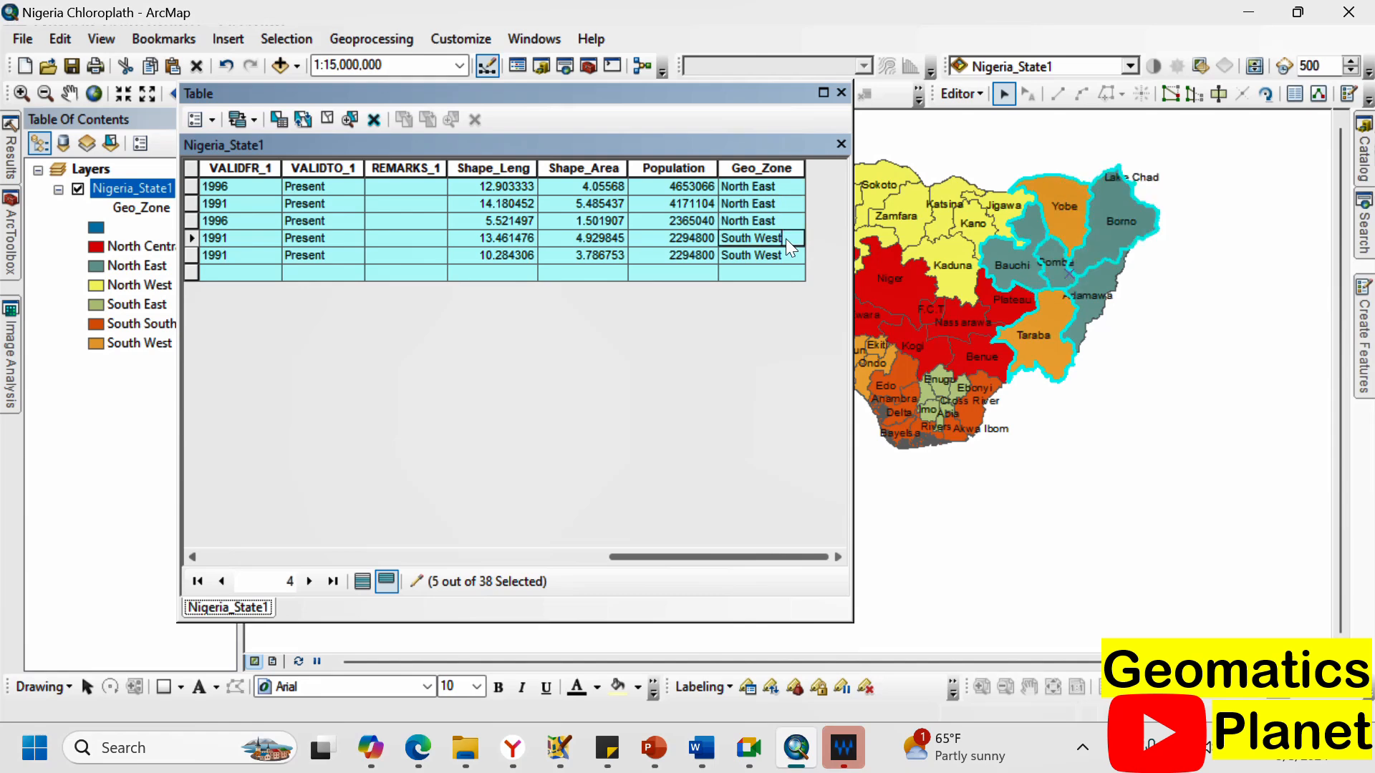
pyautogui.click(785, 239)
pyautogui.hotkey('ctrl', 'v')
pyautogui.hotkey('ctrl', 'a')
pyautogui.hotkey('ctrl', 'v')
pyautogui.click(777, 252)
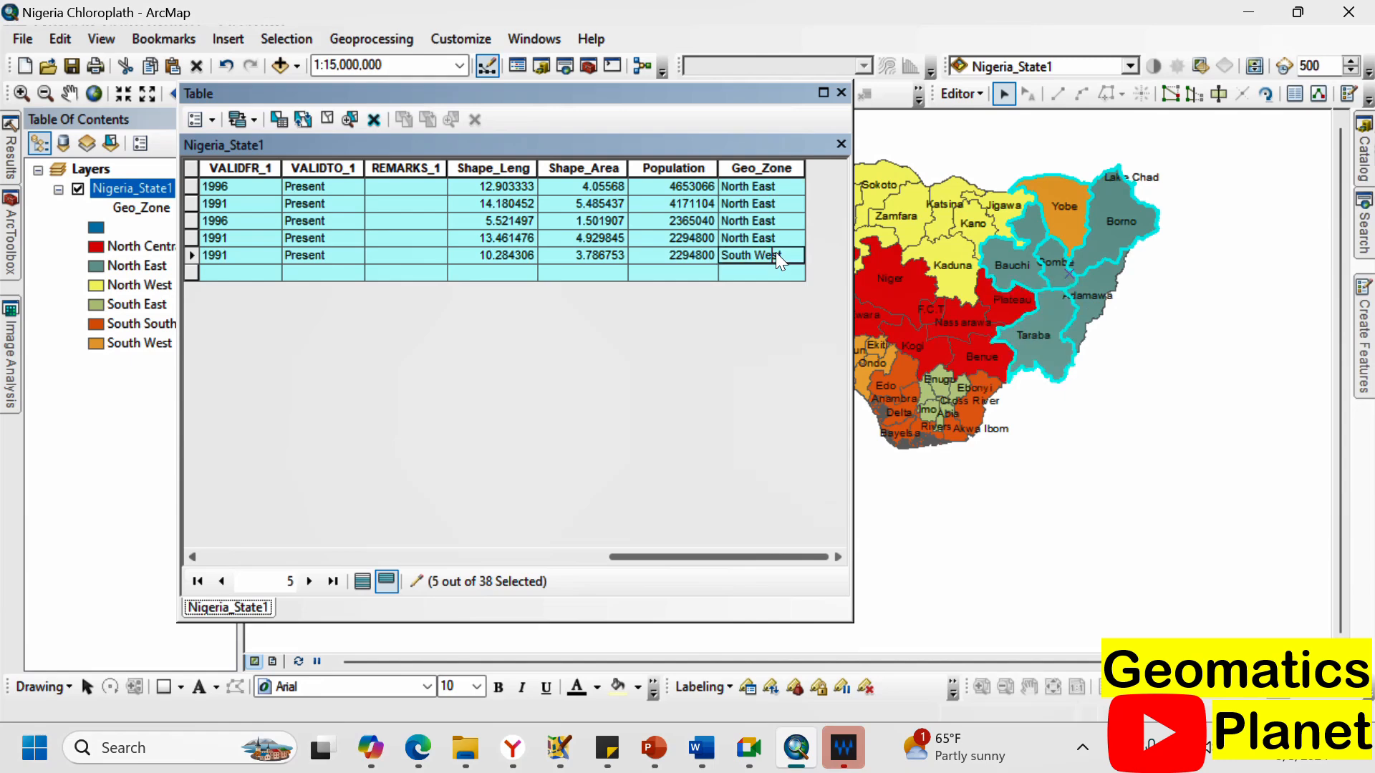
pyautogui.hotkey('ctrl', 'a')
pyautogui.hotkey('ctrl', 'v')
# Stop the edit session, saving the edits, and close the attribute table.
pyautogui.click(960, 94)
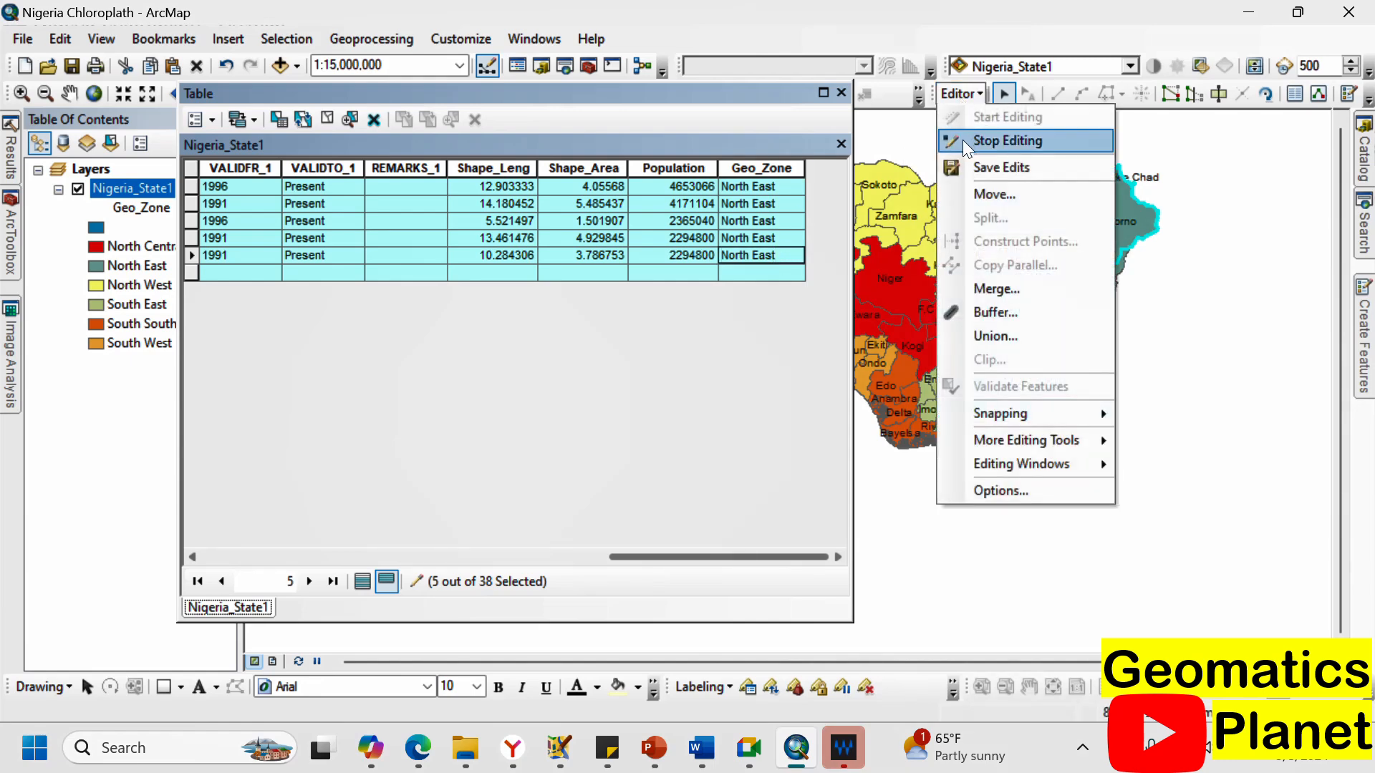
pyautogui.click(962, 139)
pyautogui.click(603, 433)
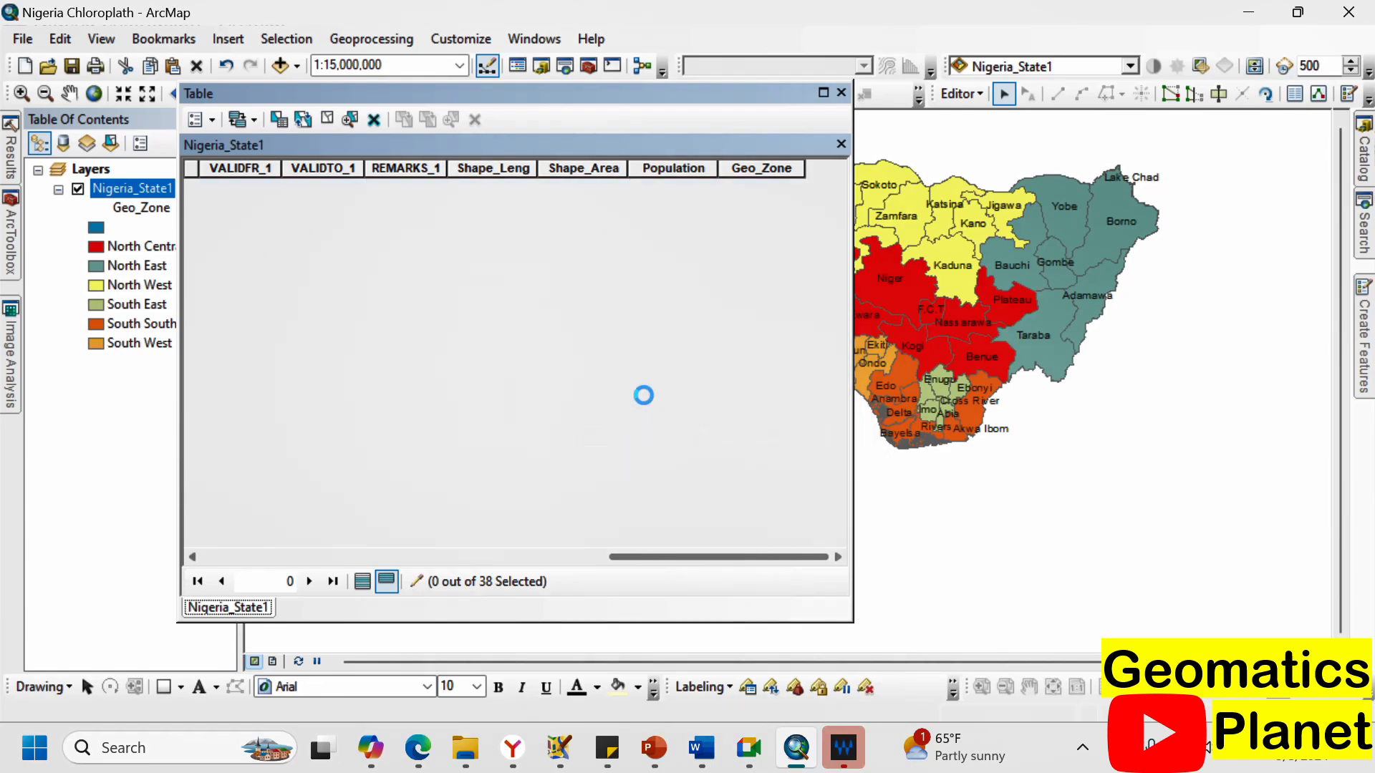
pyautogui.click(841, 92)
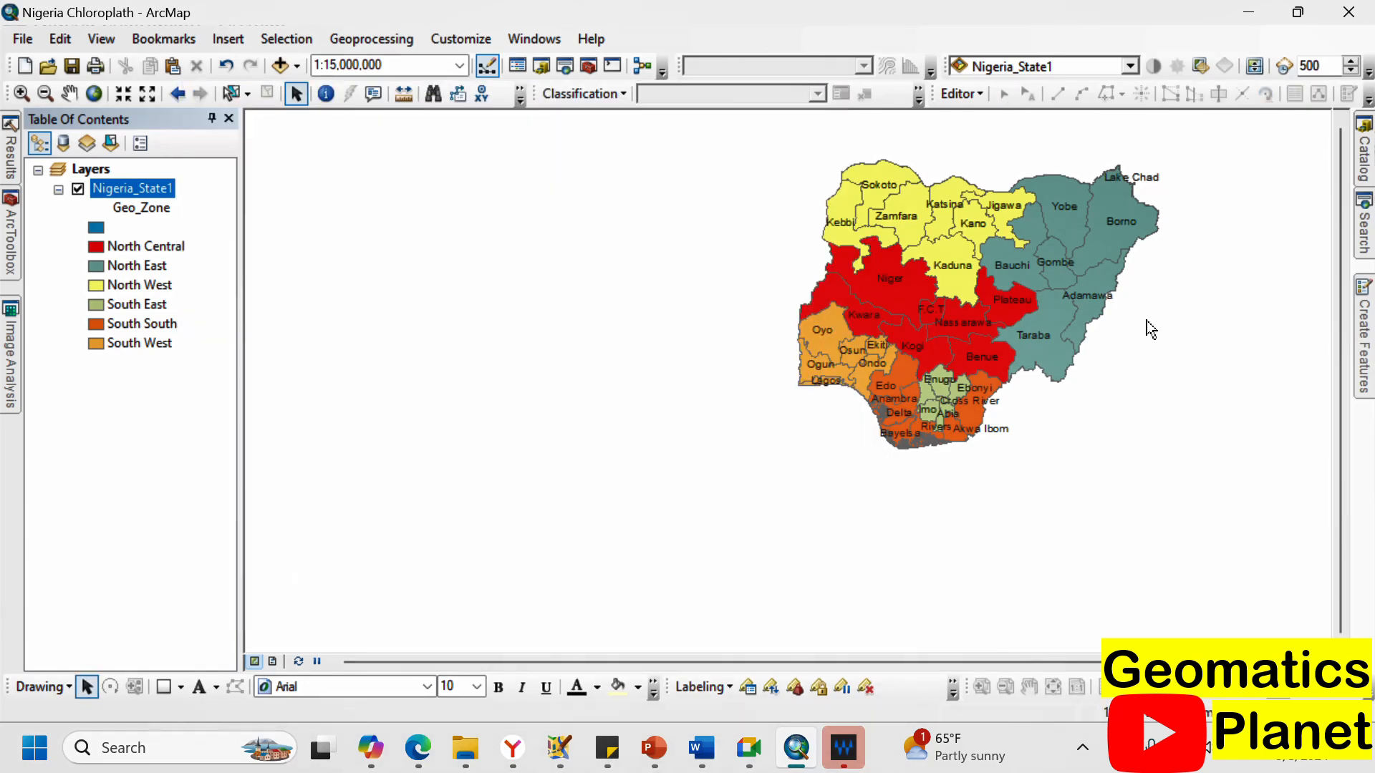
# Open the symbology properties of the Nigeria_State1 layer.
pyautogui.rightClick(153, 187)
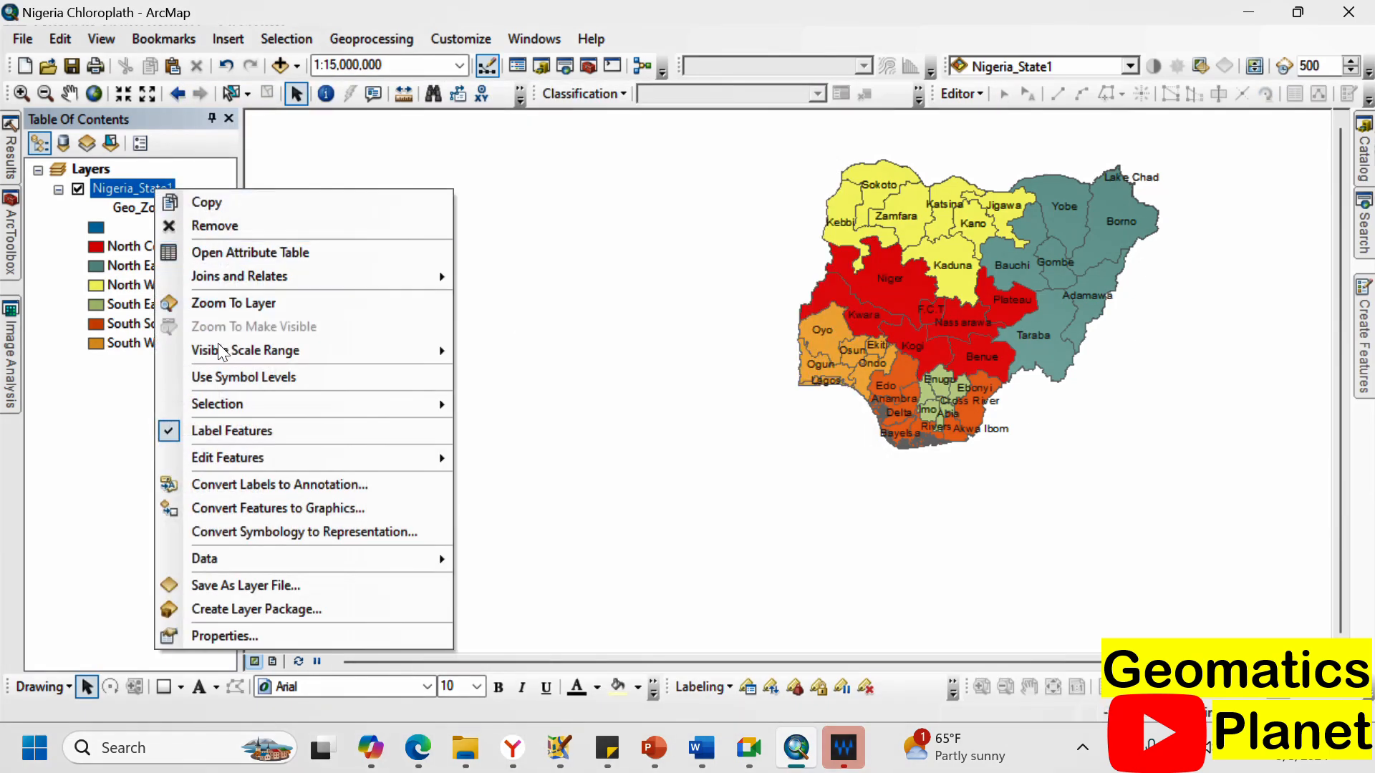
pyautogui.click(295, 634)
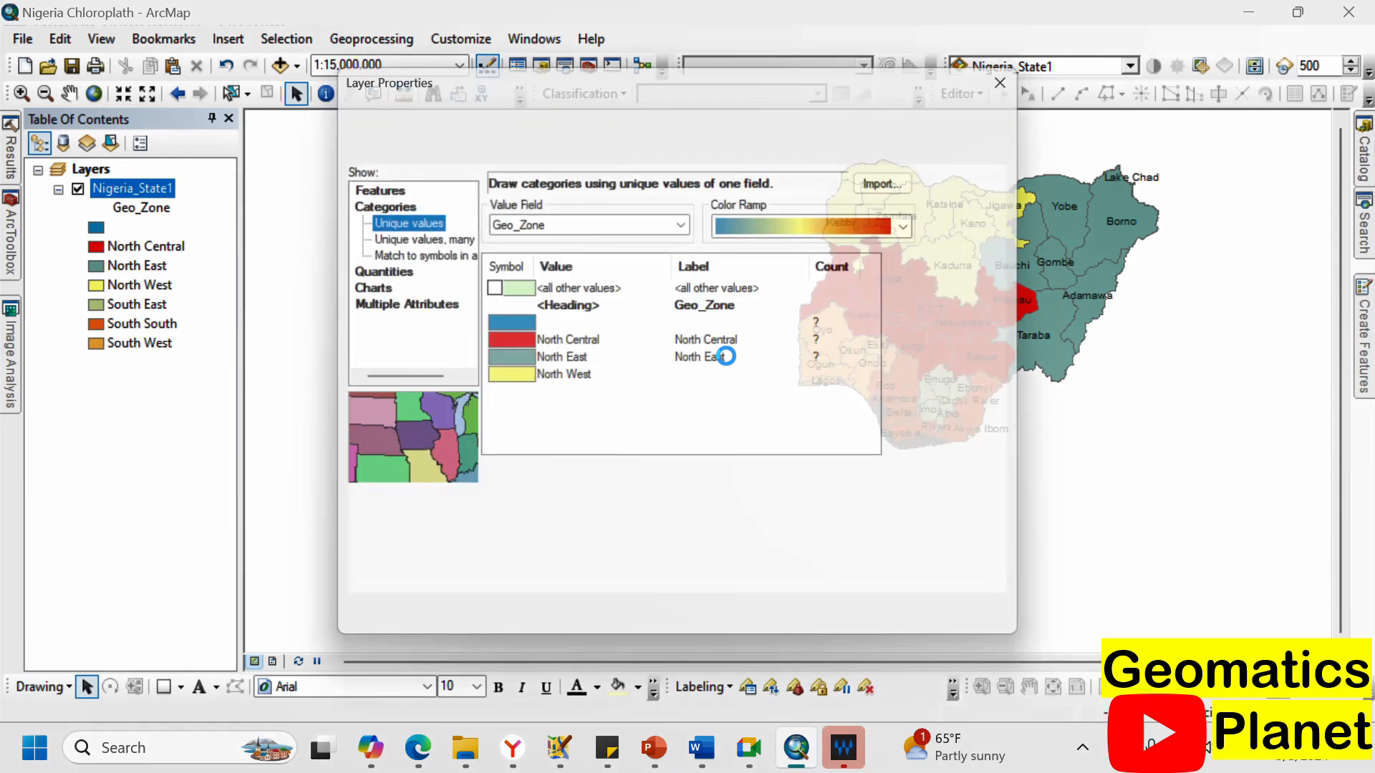
pyautogui.click(633, 226)
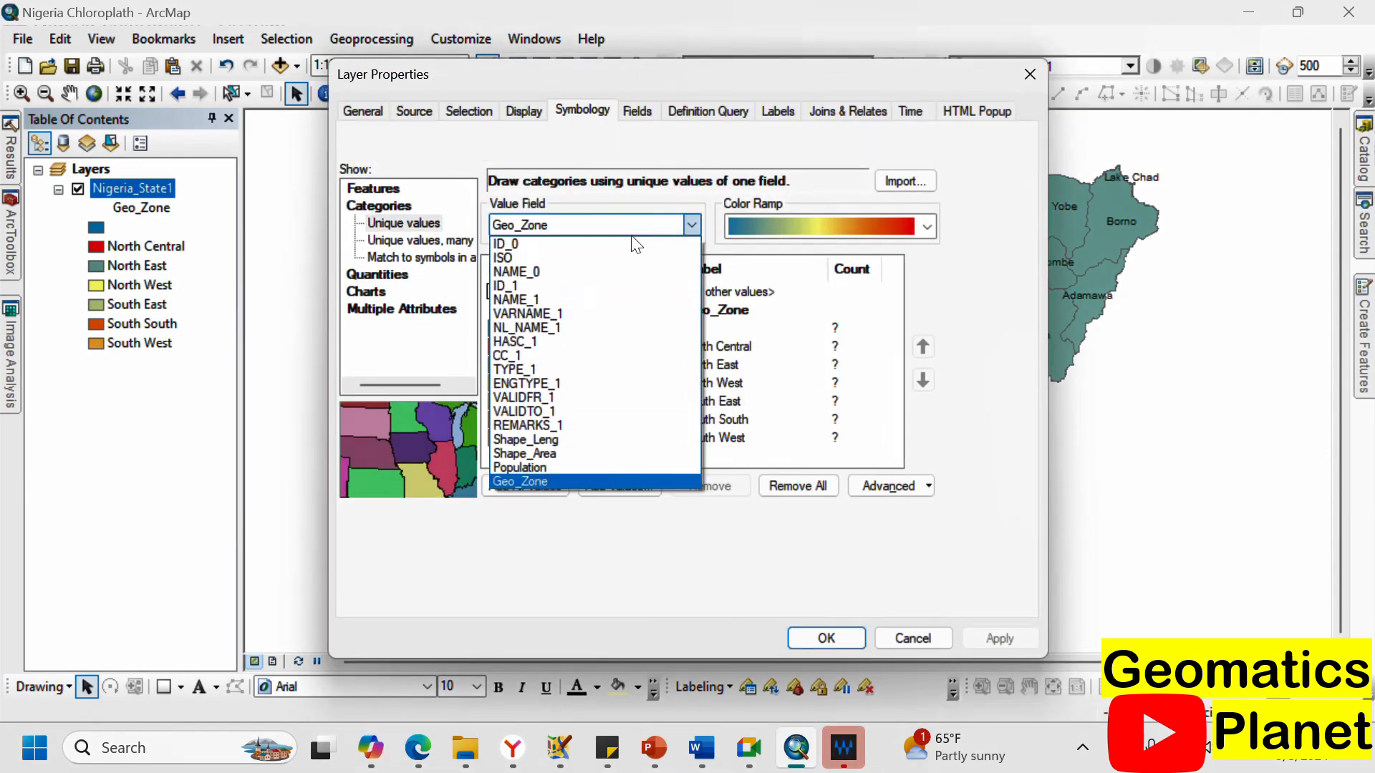
pyautogui.click(547, 465)
pyautogui.click(498, 481)
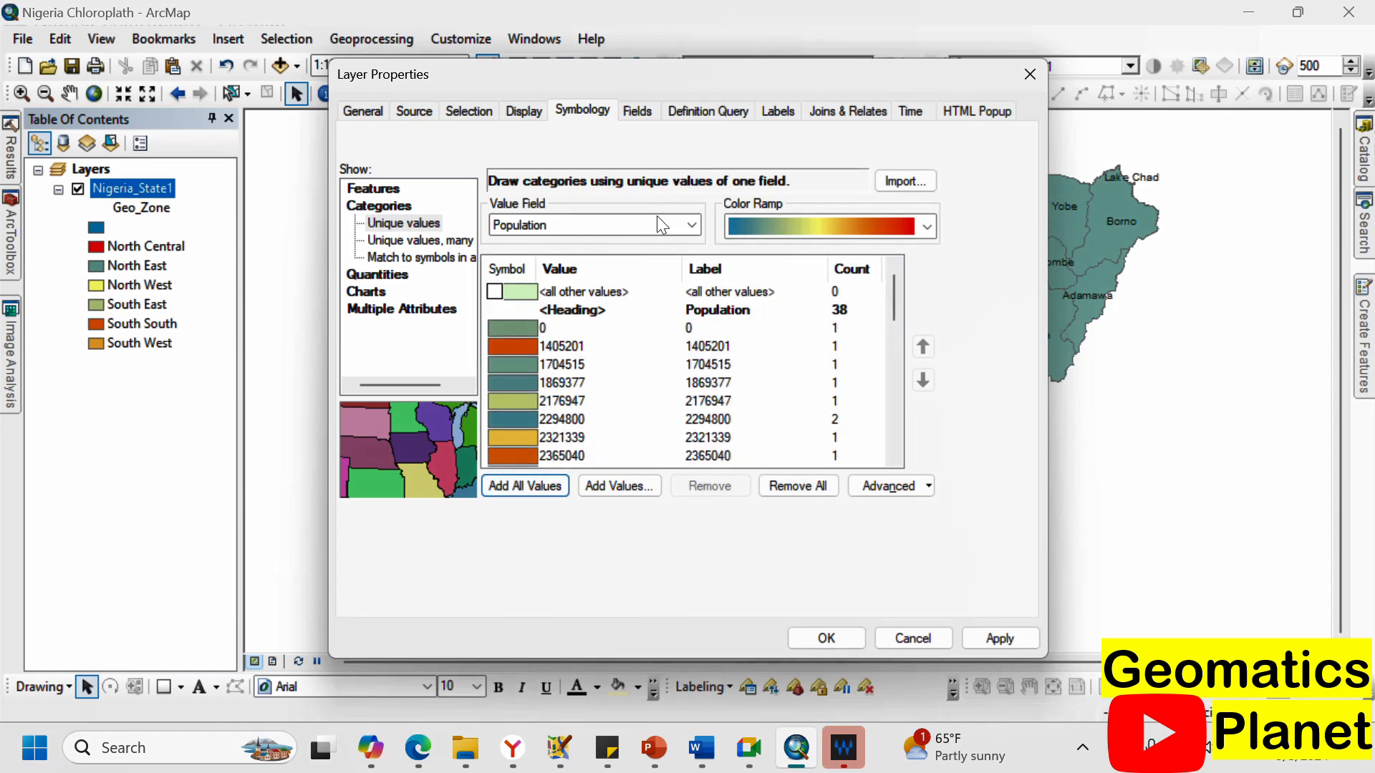
# Symbolize the layer by all unique values of Geo_Zone, apply it, and move the dialog clear of the map.
pyautogui.click(603, 230)
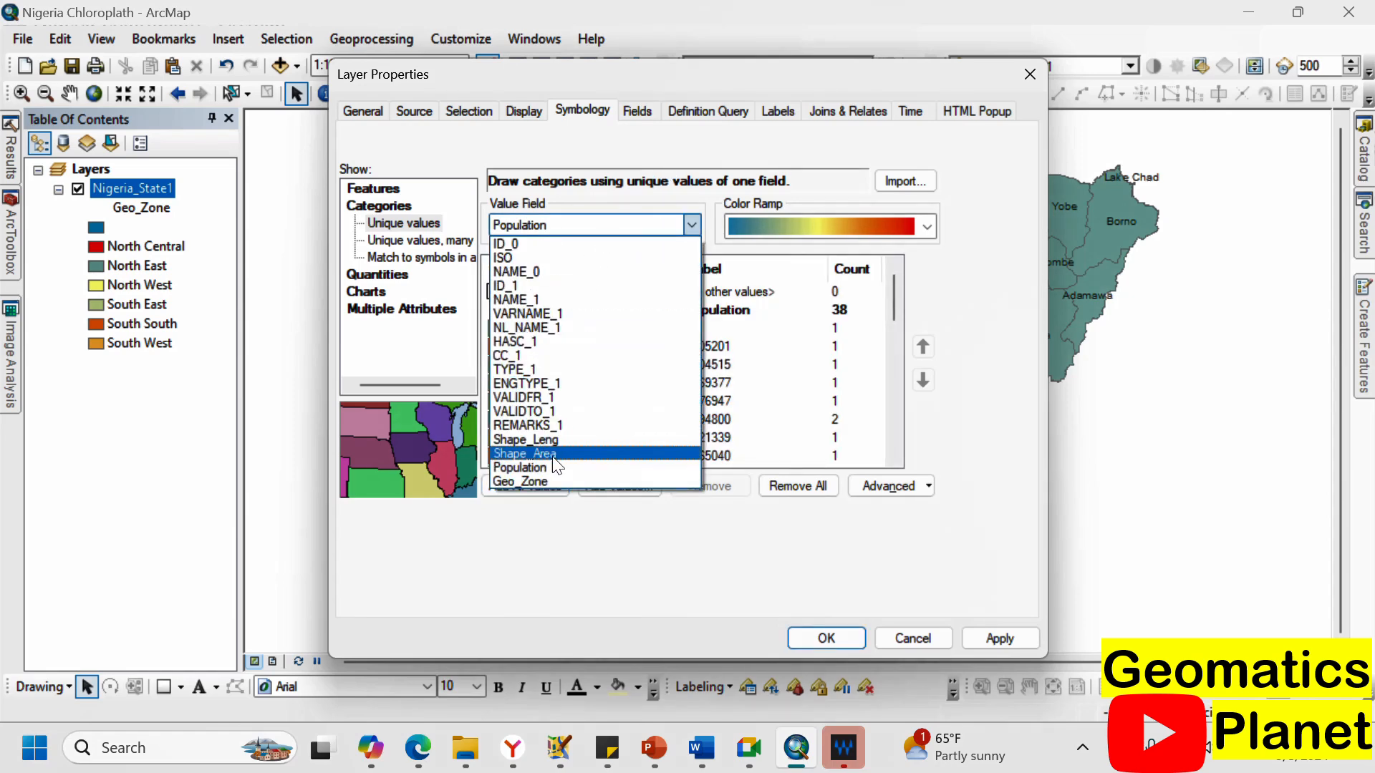
pyautogui.click(535, 478)
pyautogui.click(528, 483)
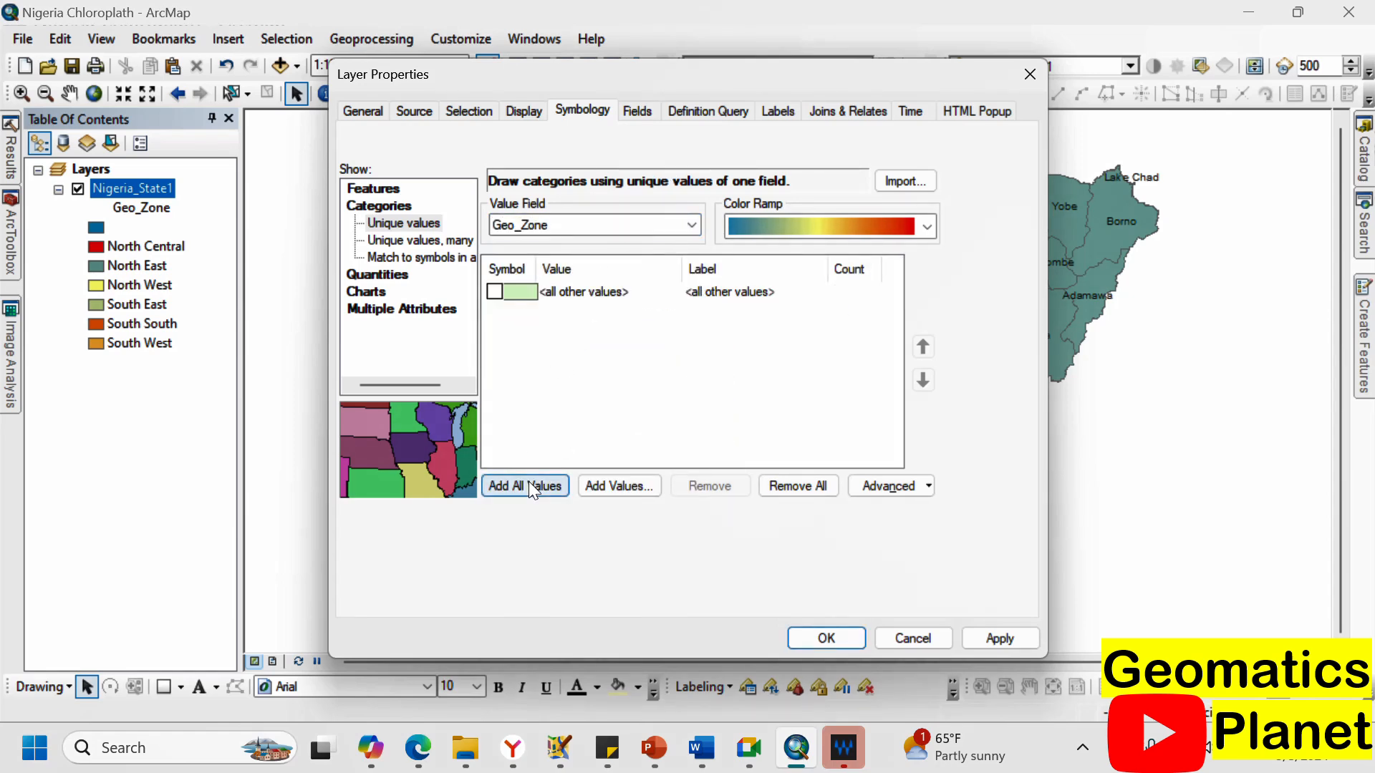
pyautogui.click(993, 638)
pyautogui.moveTo(976, 75); pyautogui.dragTo(687, 37)
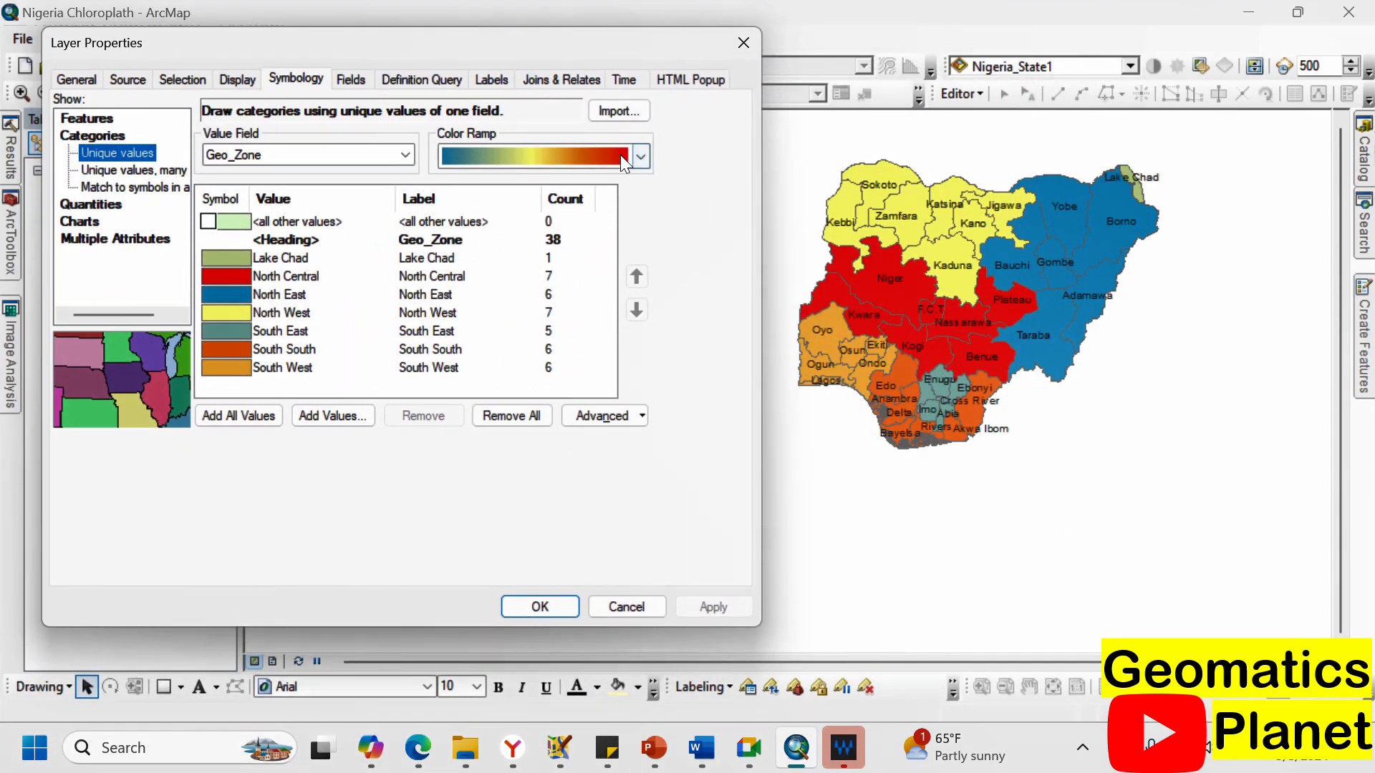
# Recolour the Geo_Zone classes with the blue-yellow-red color ramp and apply the change to the map.
pyautogui.click(559, 153)
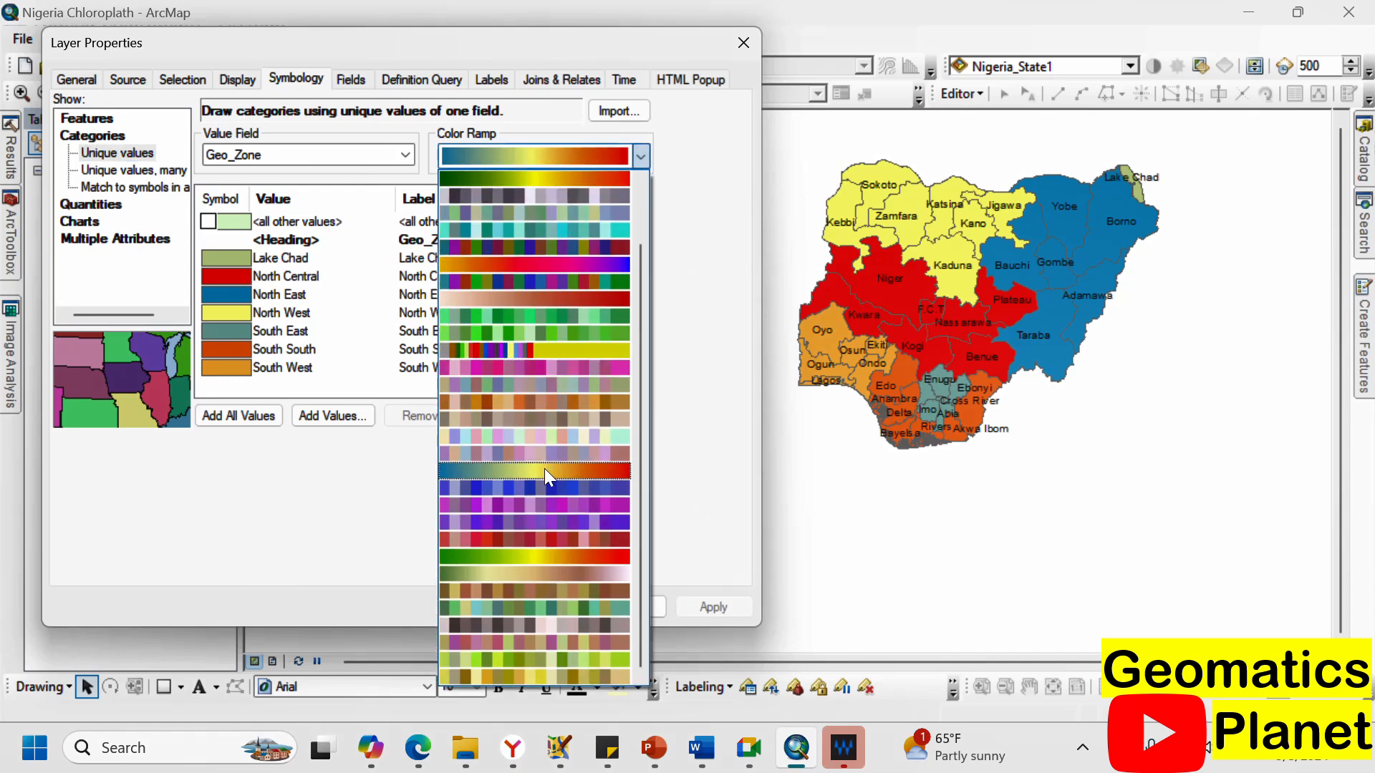
pyautogui.click(546, 469)
pyautogui.click(716, 607)
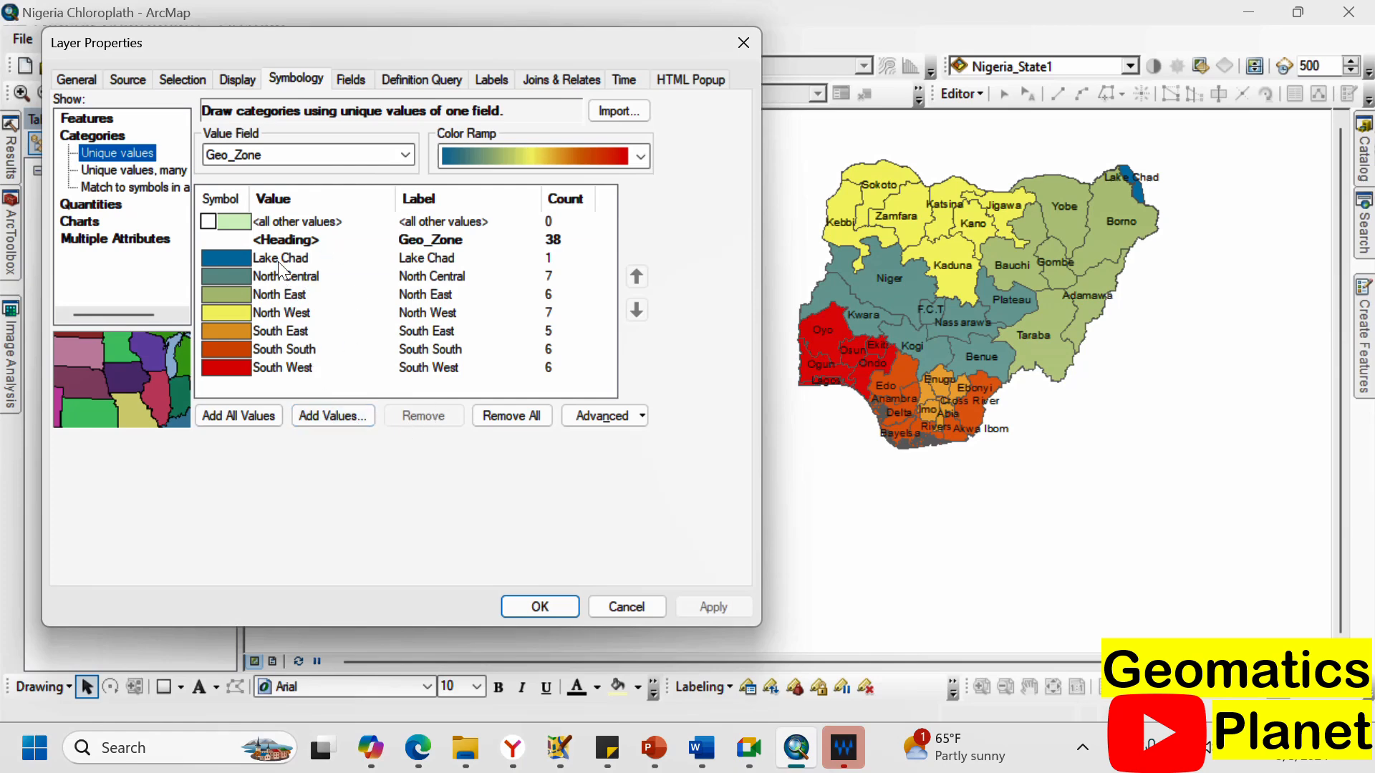
# Remove the South West and North Central classes from the Geo_Zone symbology, applying each removal to the map.
pyautogui.click(301, 258)
pyautogui.click(331, 367)
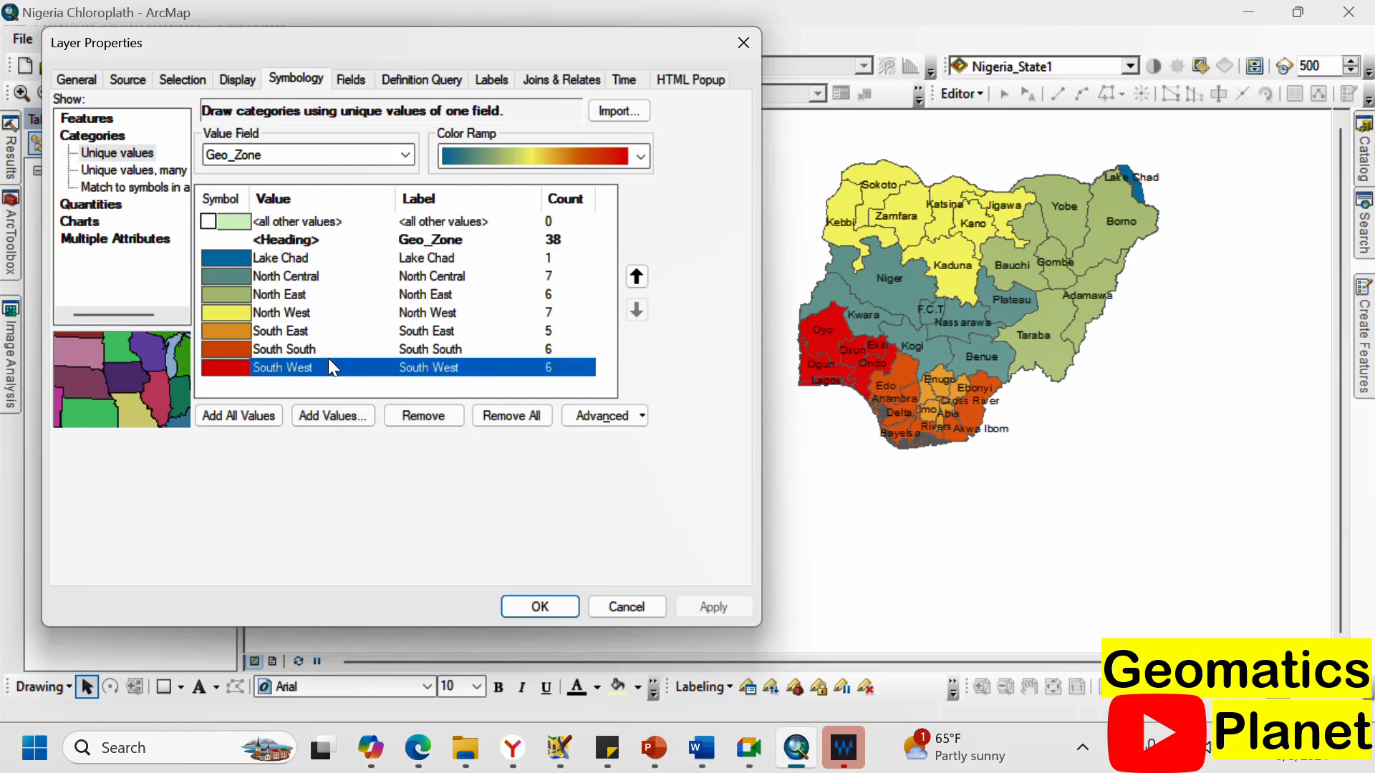
pyautogui.click(332, 416)
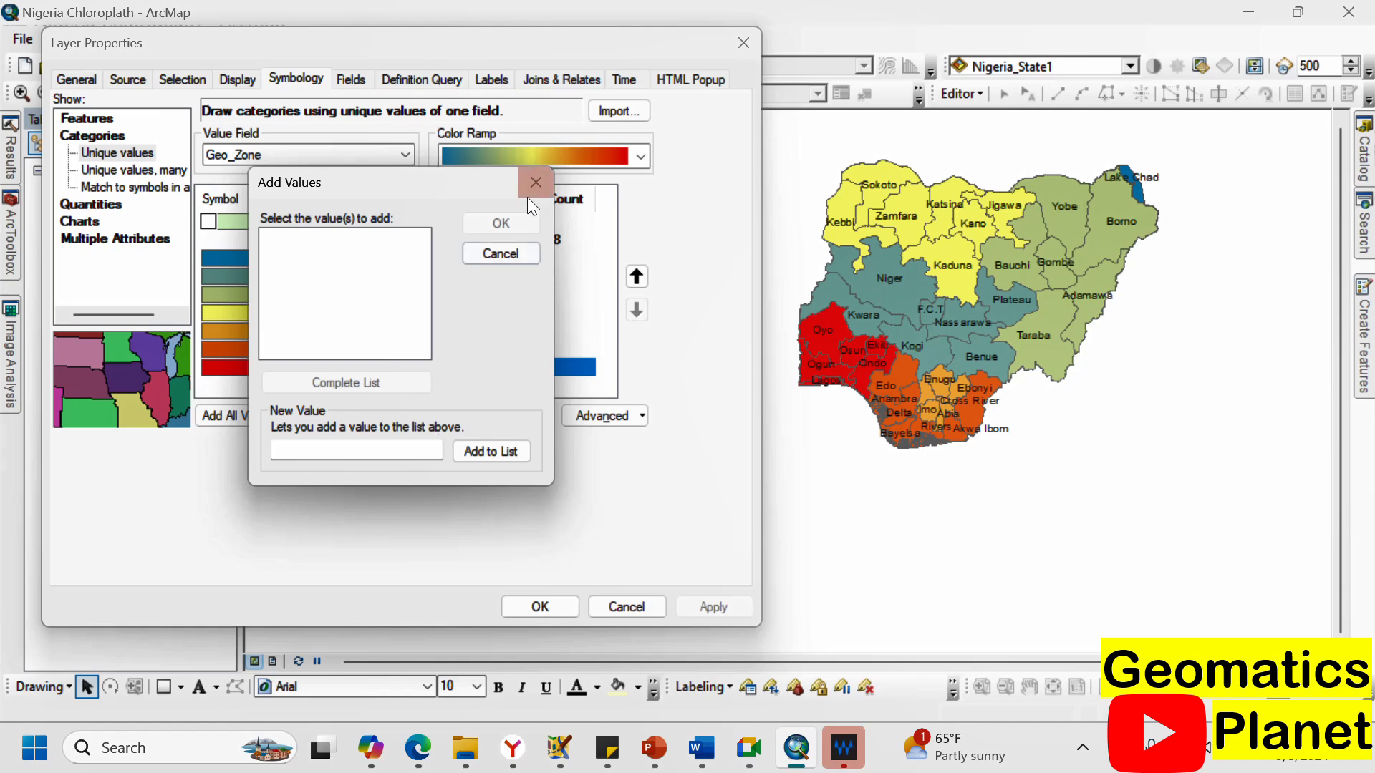
pyautogui.click(530, 191)
pyautogui.click(430, 416)
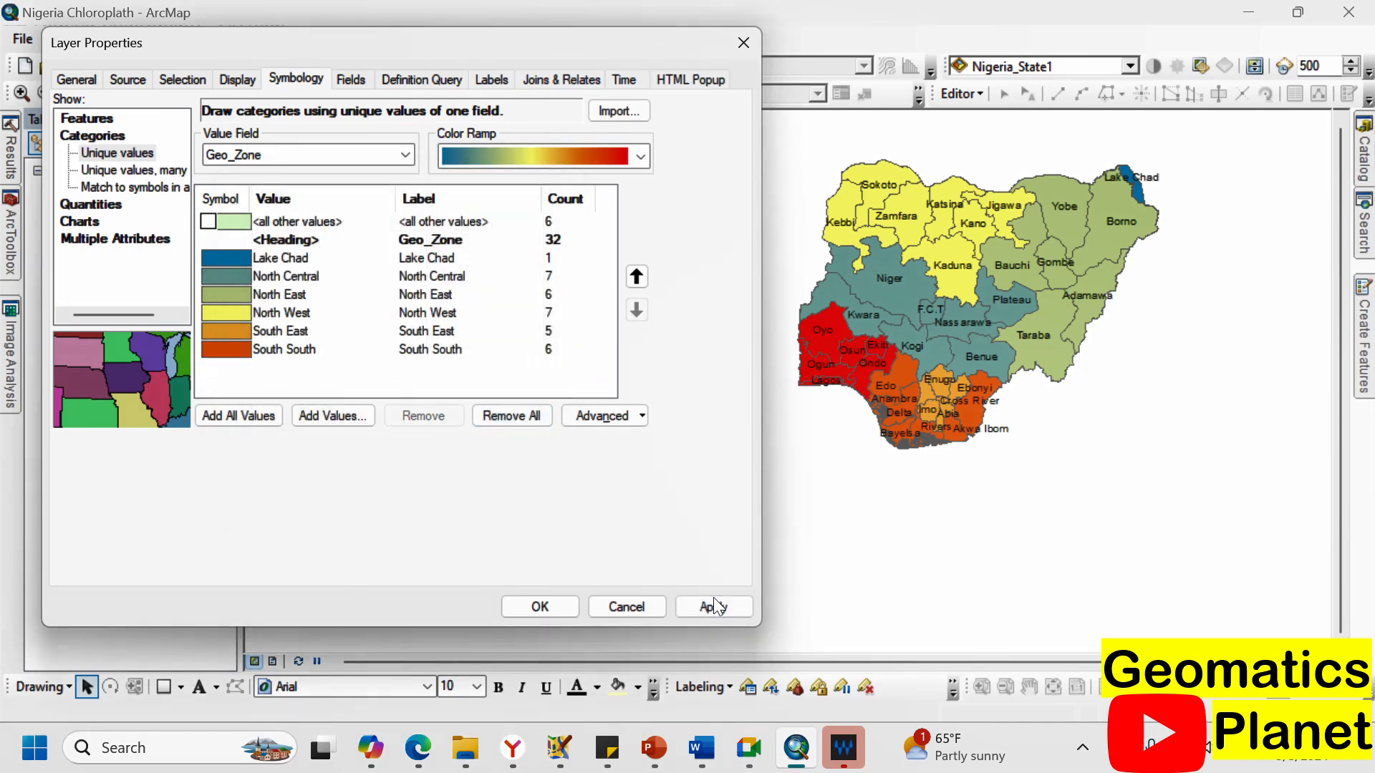
pyautogui.click(713, 607)
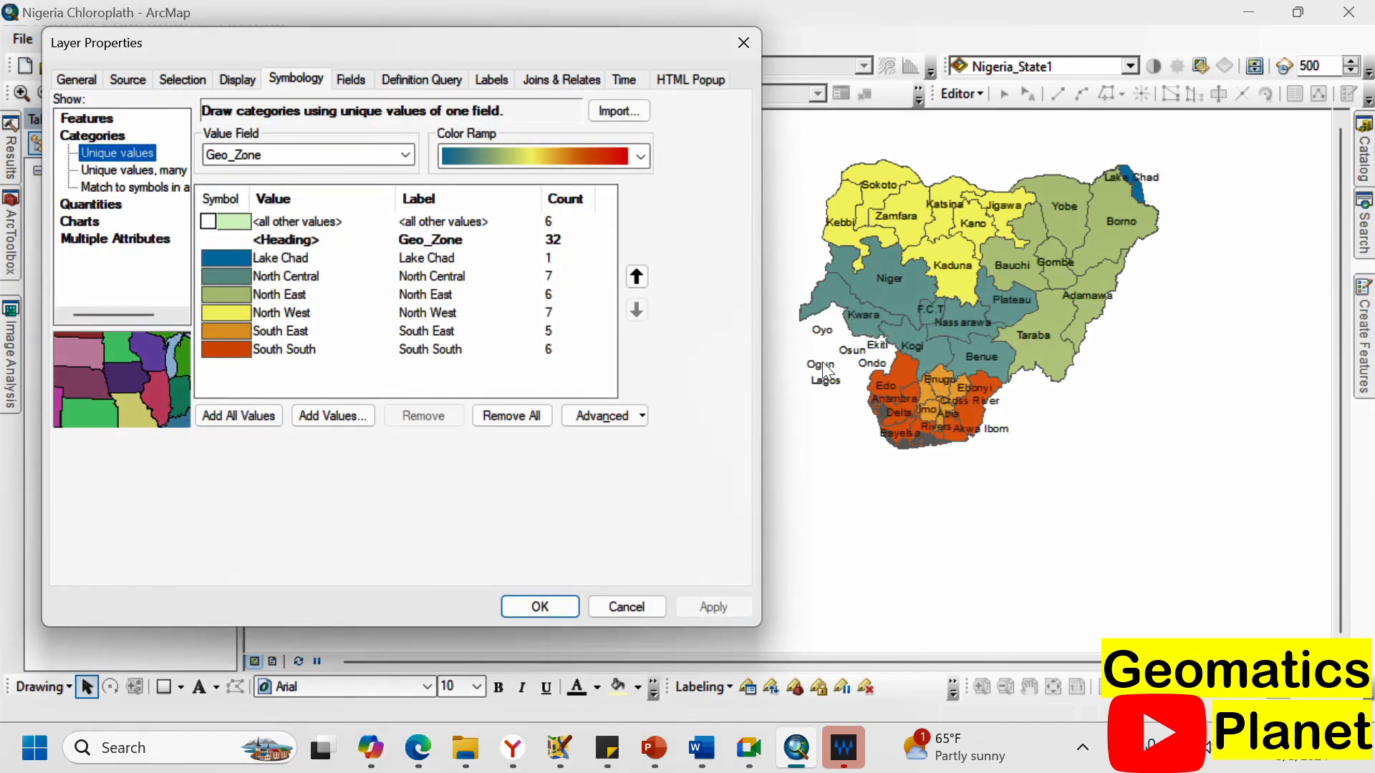
pyautogui.click(295, 277)
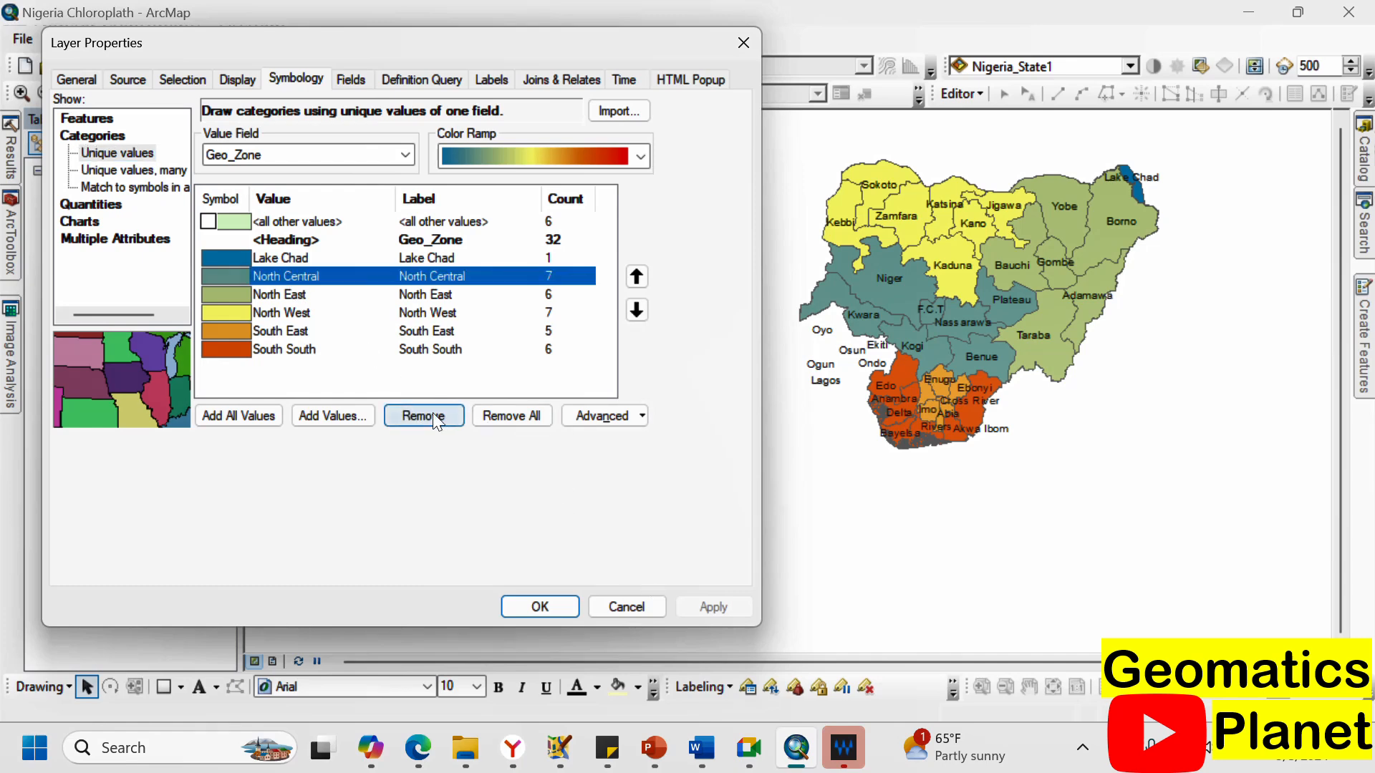
pyautogui.click(432, 415)
pyautogui.click(699, 610)
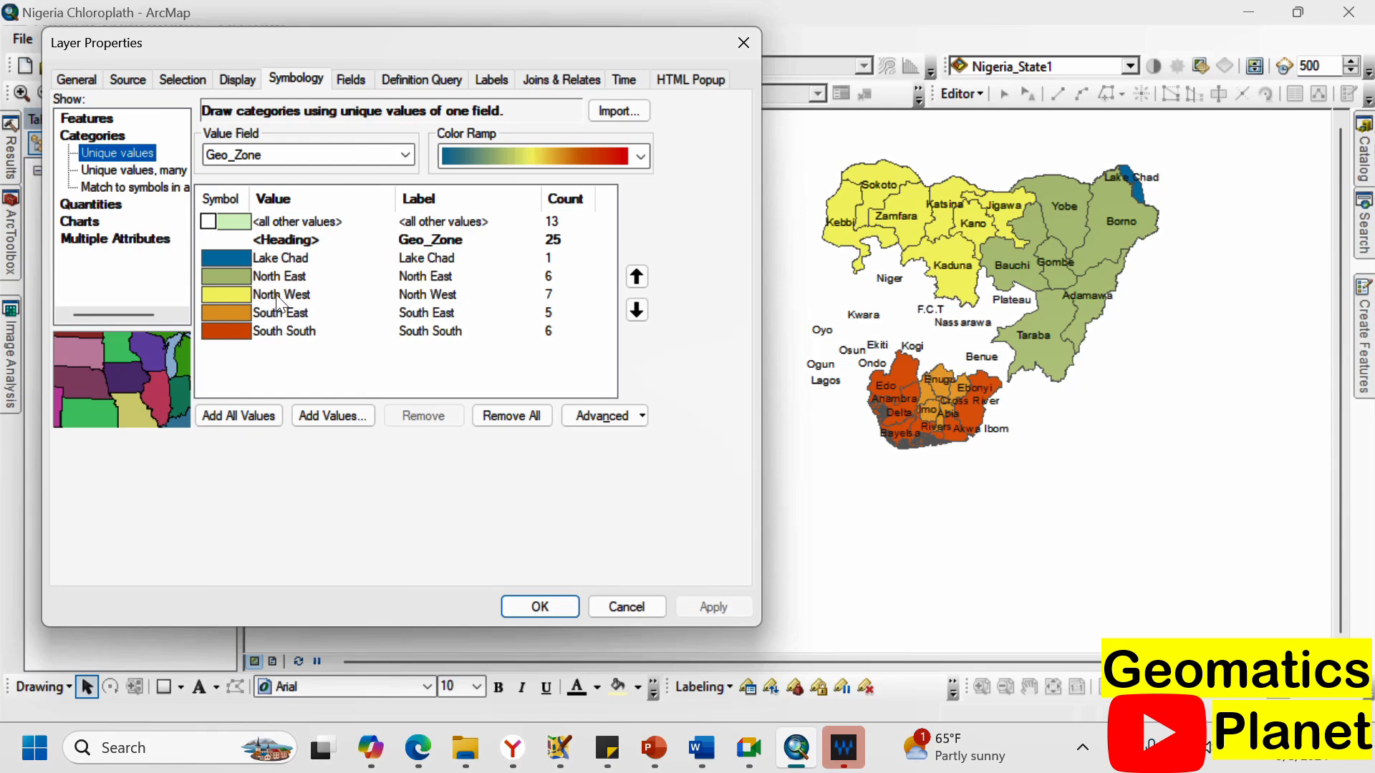
# Add all Geo_Zone values back to the symbology, apply them and close the layer properties.
pyautogui.click(264, 421)
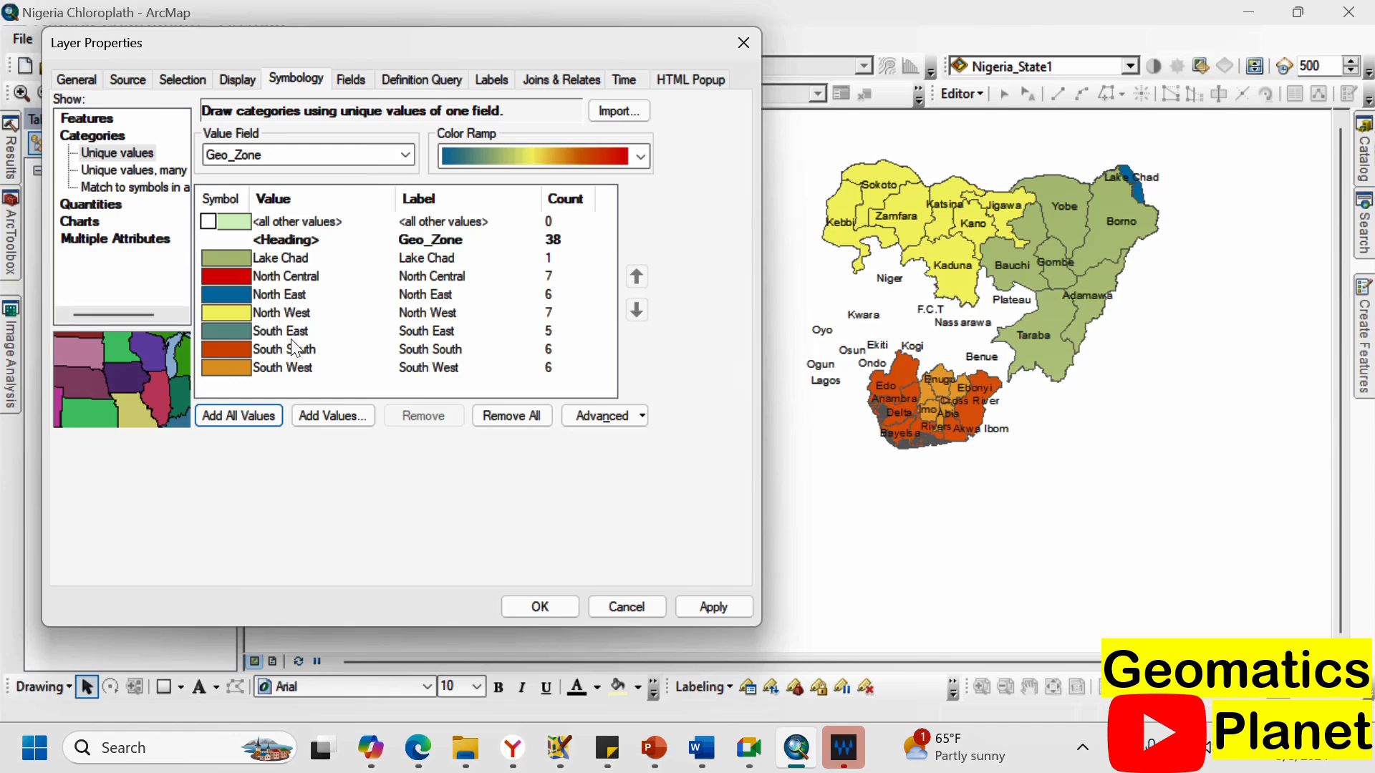
pyautogui.click(726, 606)
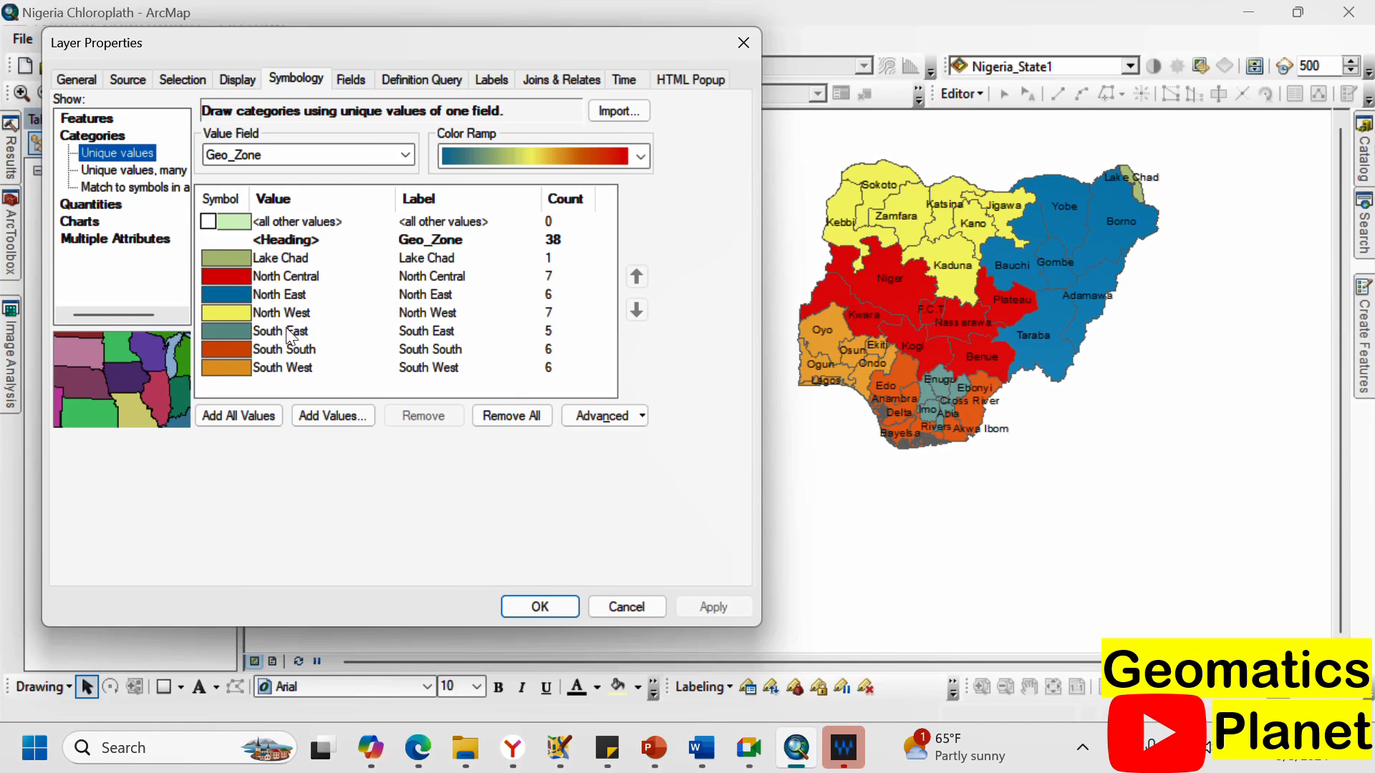
pyautogui.click(539, 606)
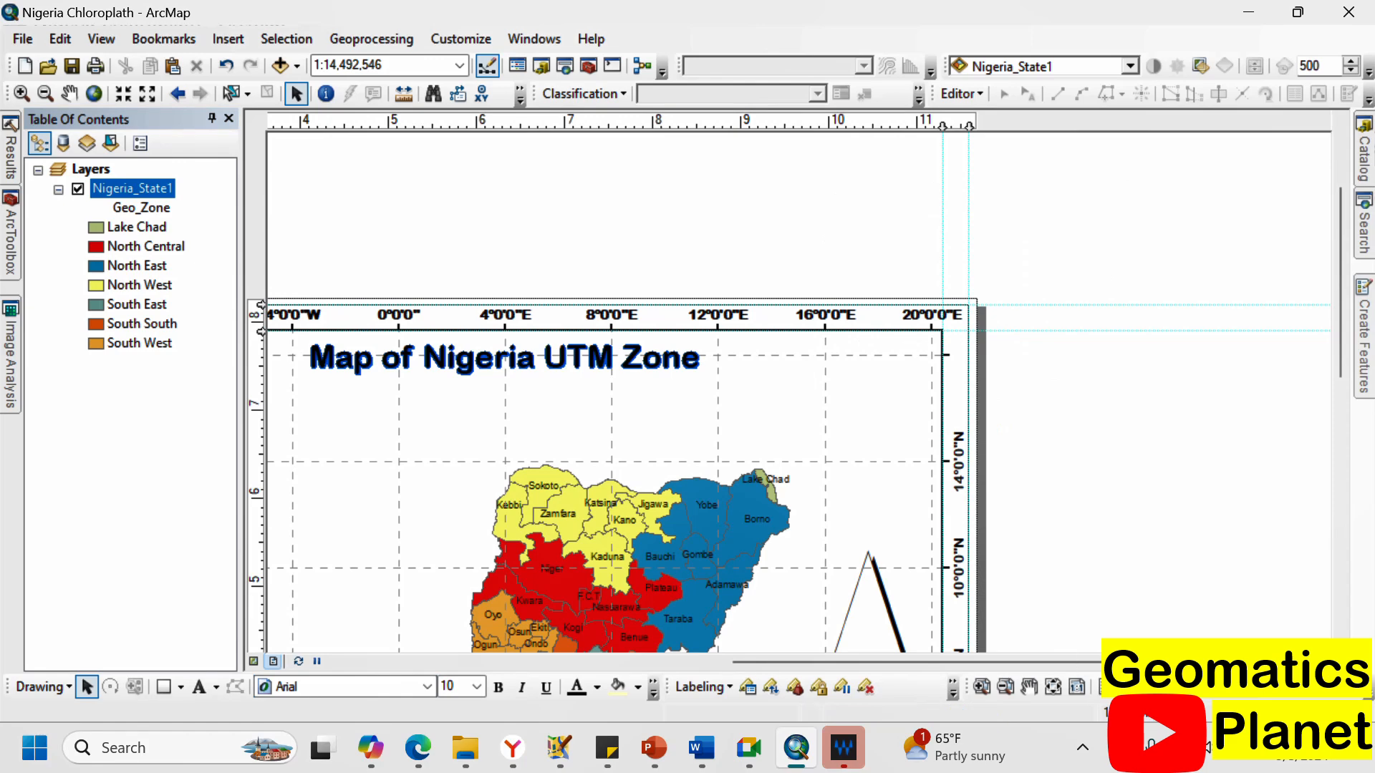
# Review the legend in the layout view and move the Lake Chad class to the end of the layer's Geo_Zone symbol list.
pyautogui.click(1053, 686)
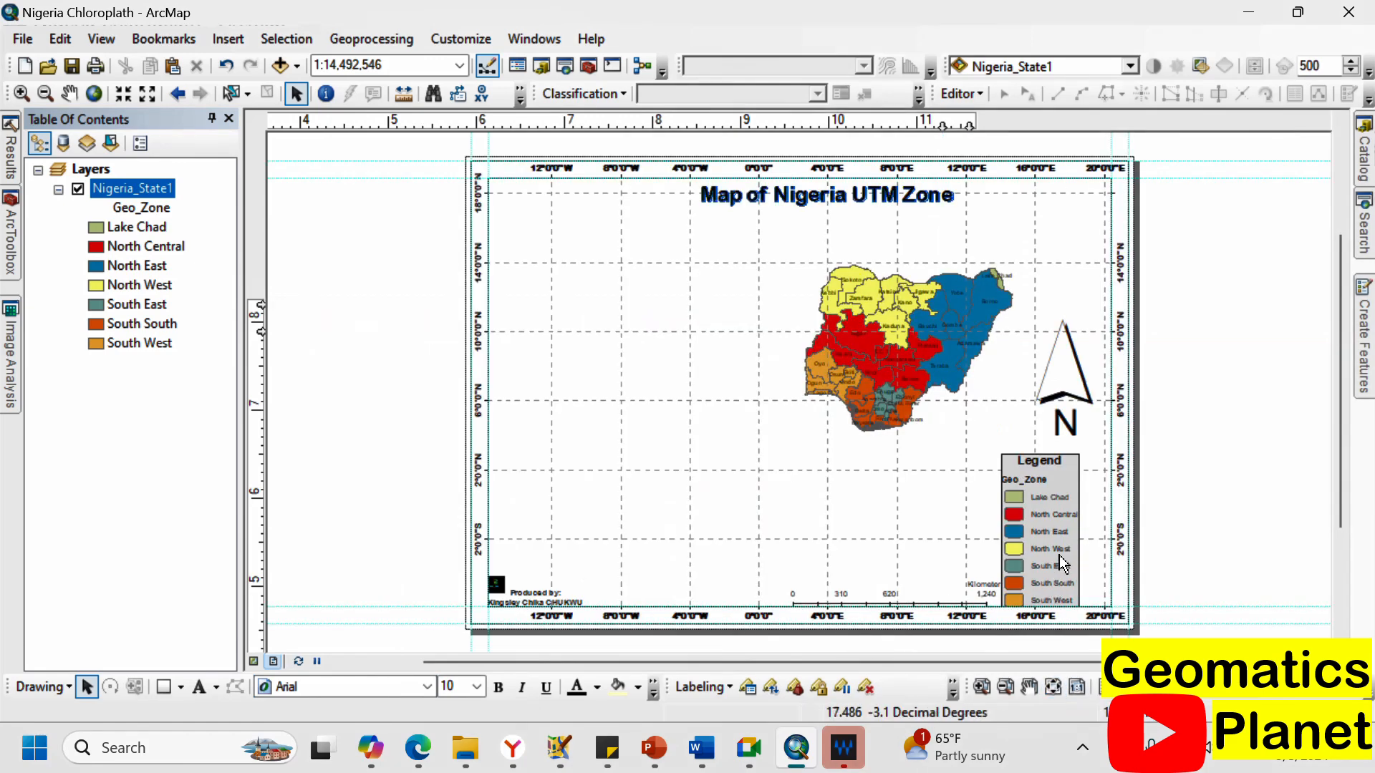
pyautogui.scroll(-3, 1049, 552)
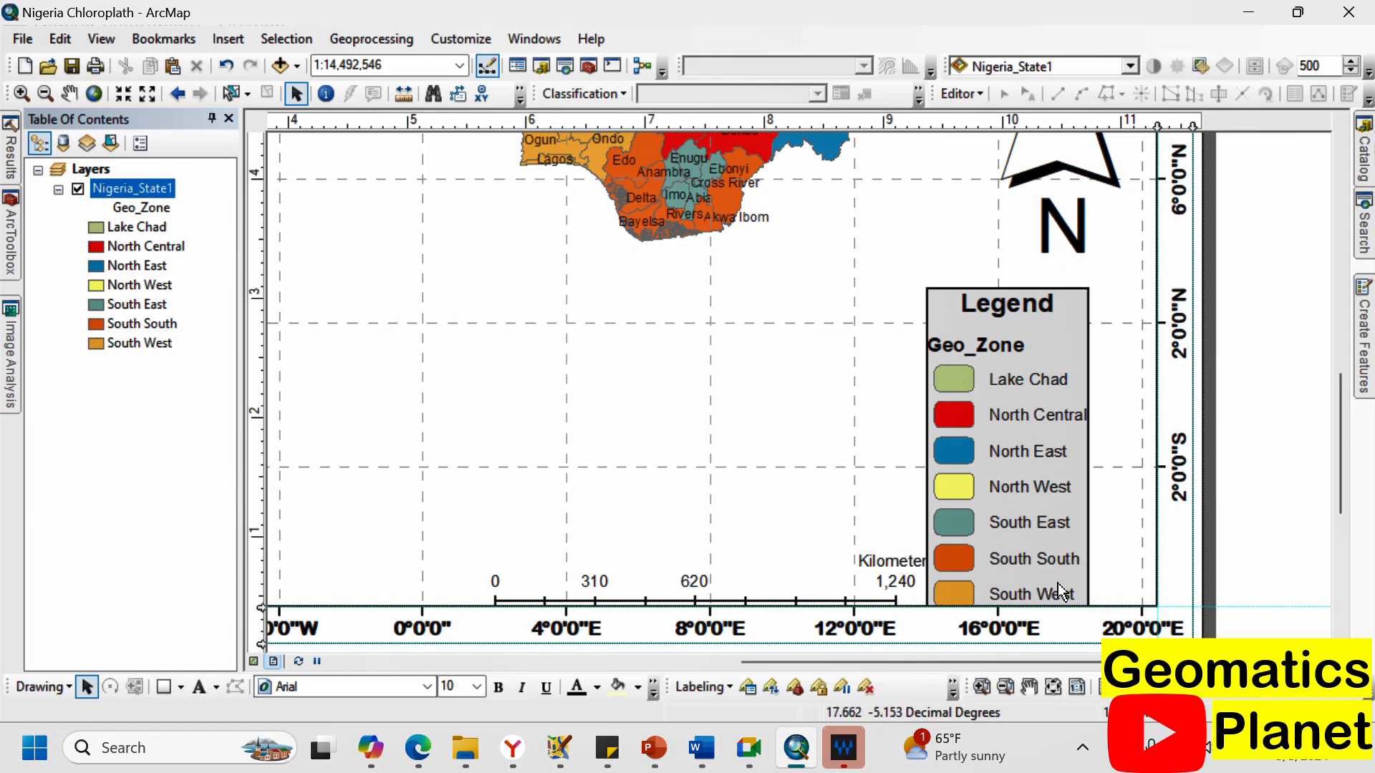
pyautogui.rightClick(130, 188)
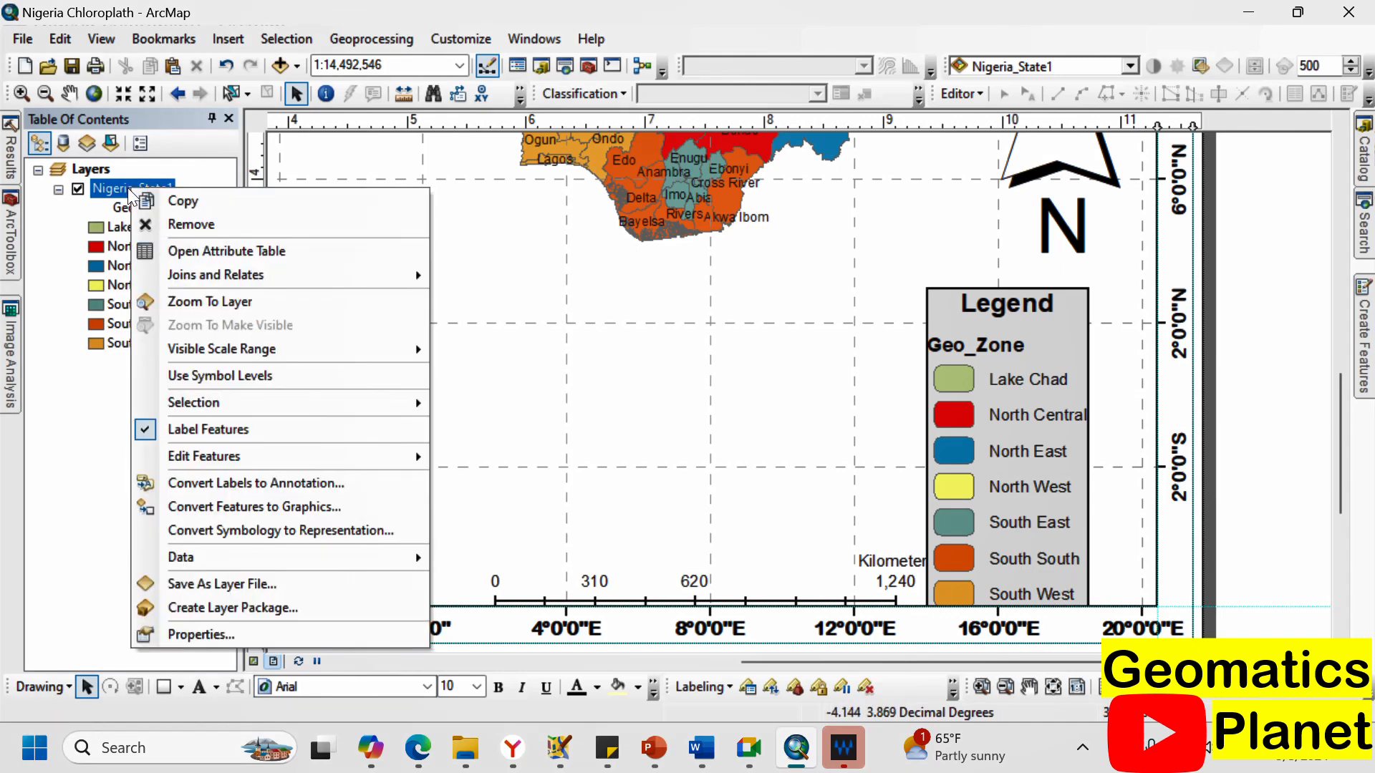
pyautogui.click(231, 632)
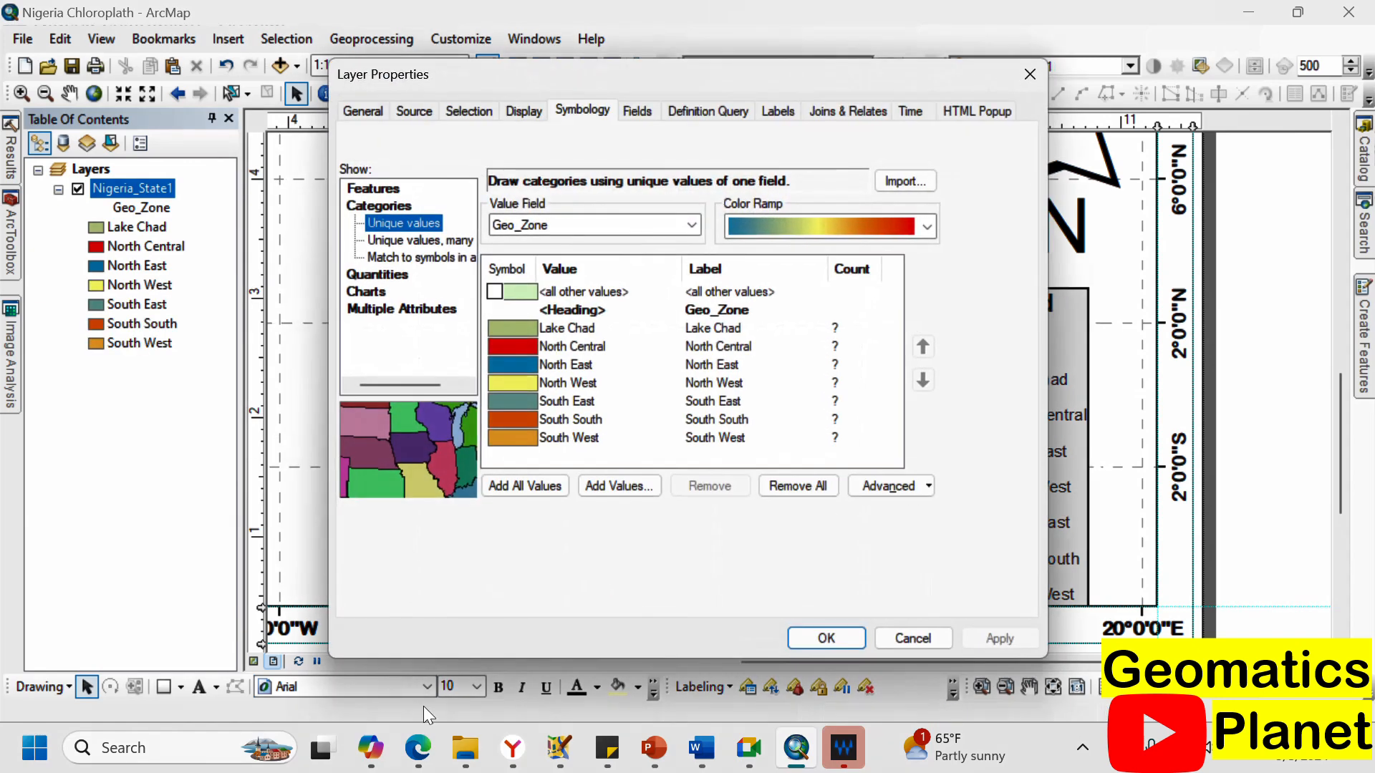
pyautogui.moveTo(858, 71); pyautogui.dragTo(646, 65)
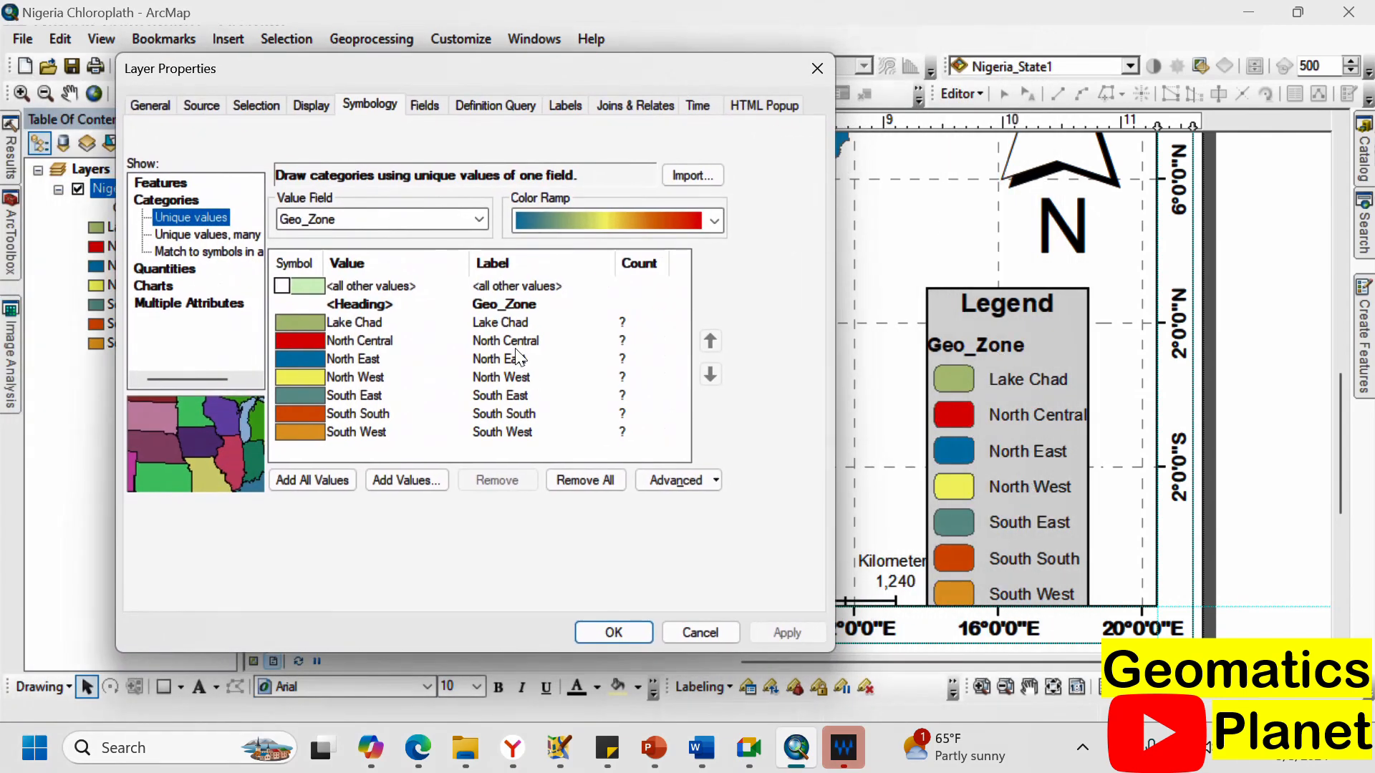
pyautogui.click(509, 321)
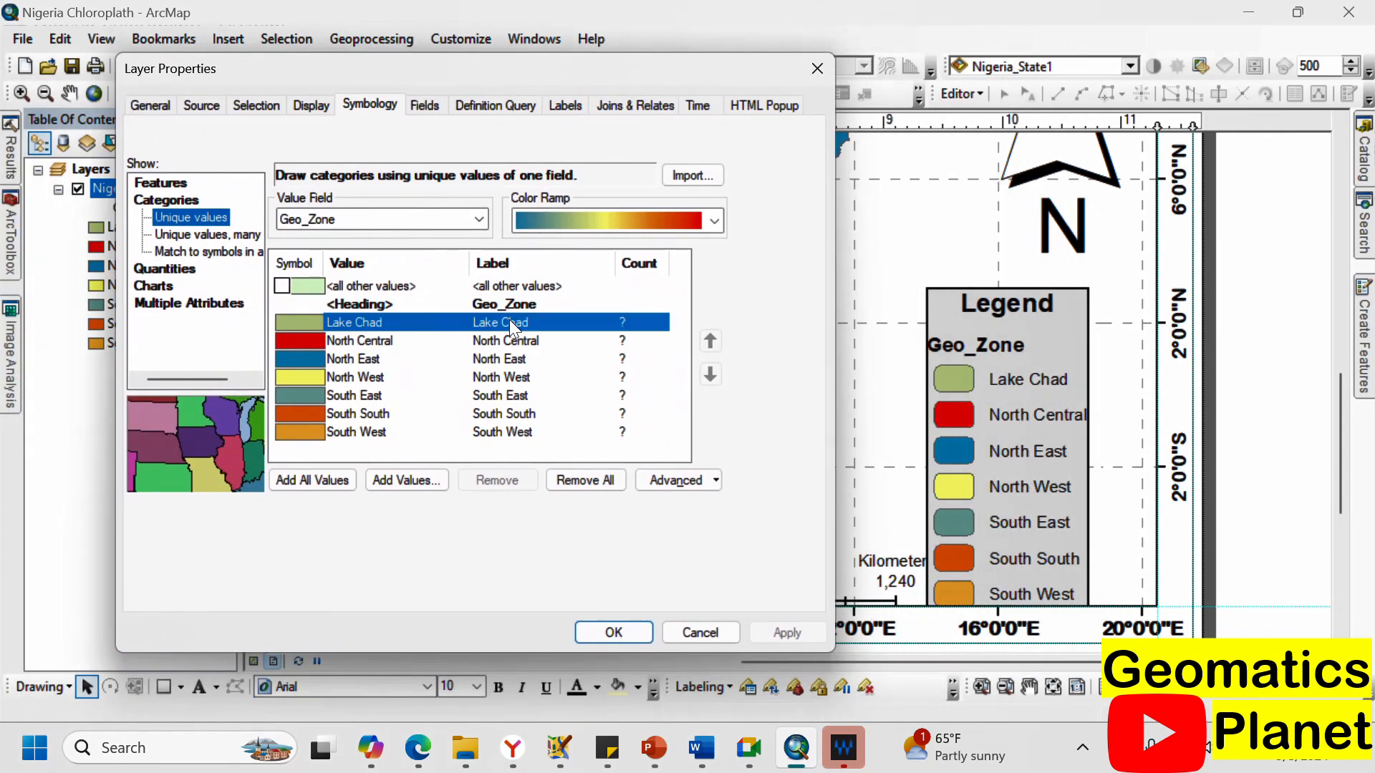
pyautogui.click(711, 374)
pyautogui.click(710, 373)
pyautogui.click(711, 374)
pyautogui.click(710, 374)
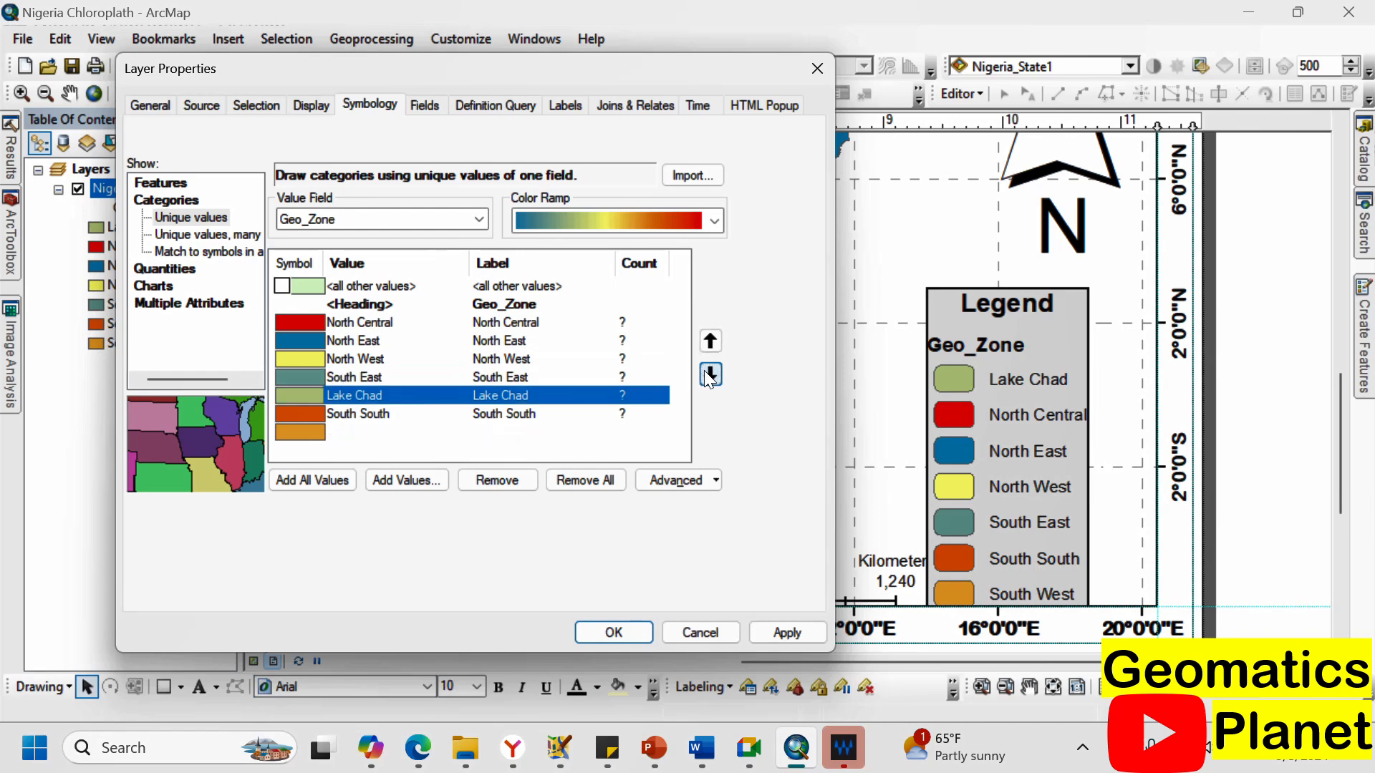
pyautogui.click(710, 374)
pyautogui.click(711, 374)
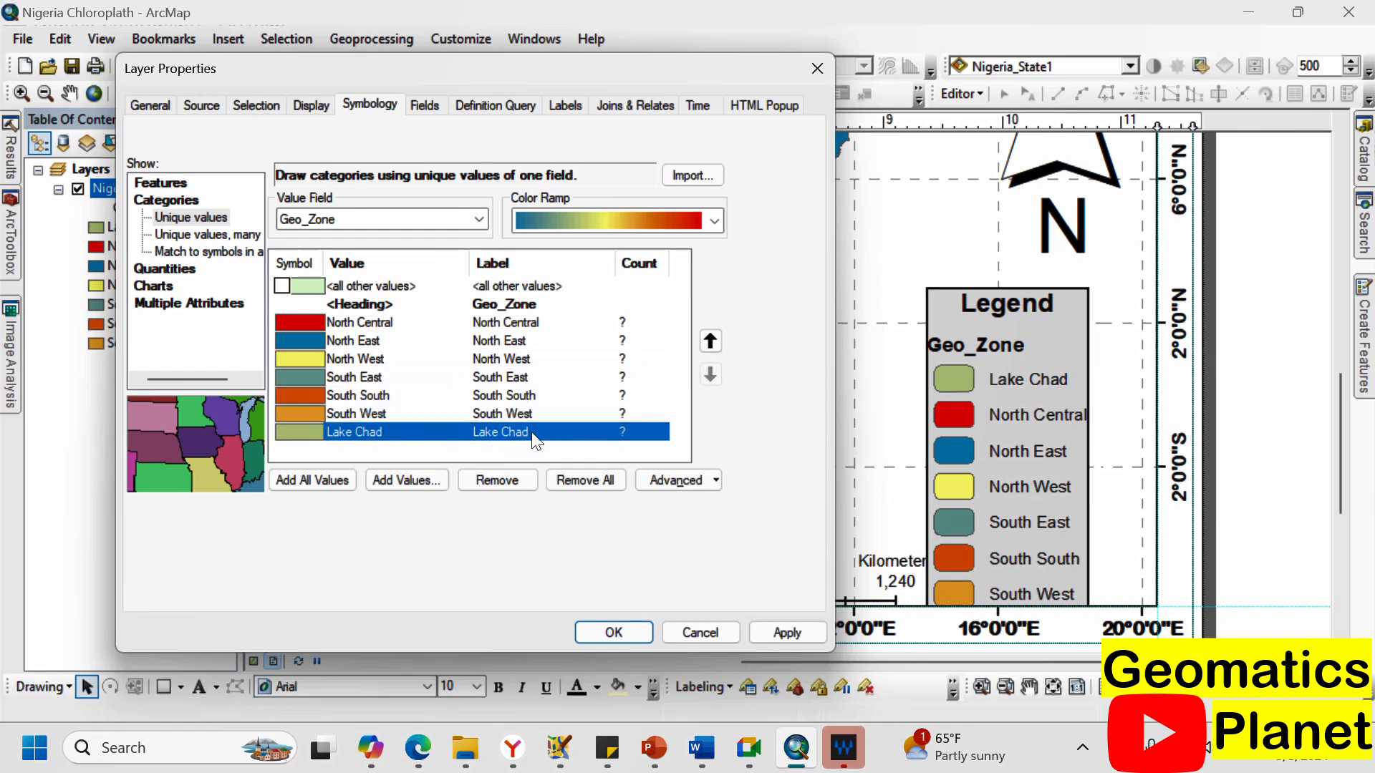
# Apply the Geo_Zone class order with Lake Chad last to the map and reselect Geo_Zone as the value field.
pyautogui.click(788, 630)
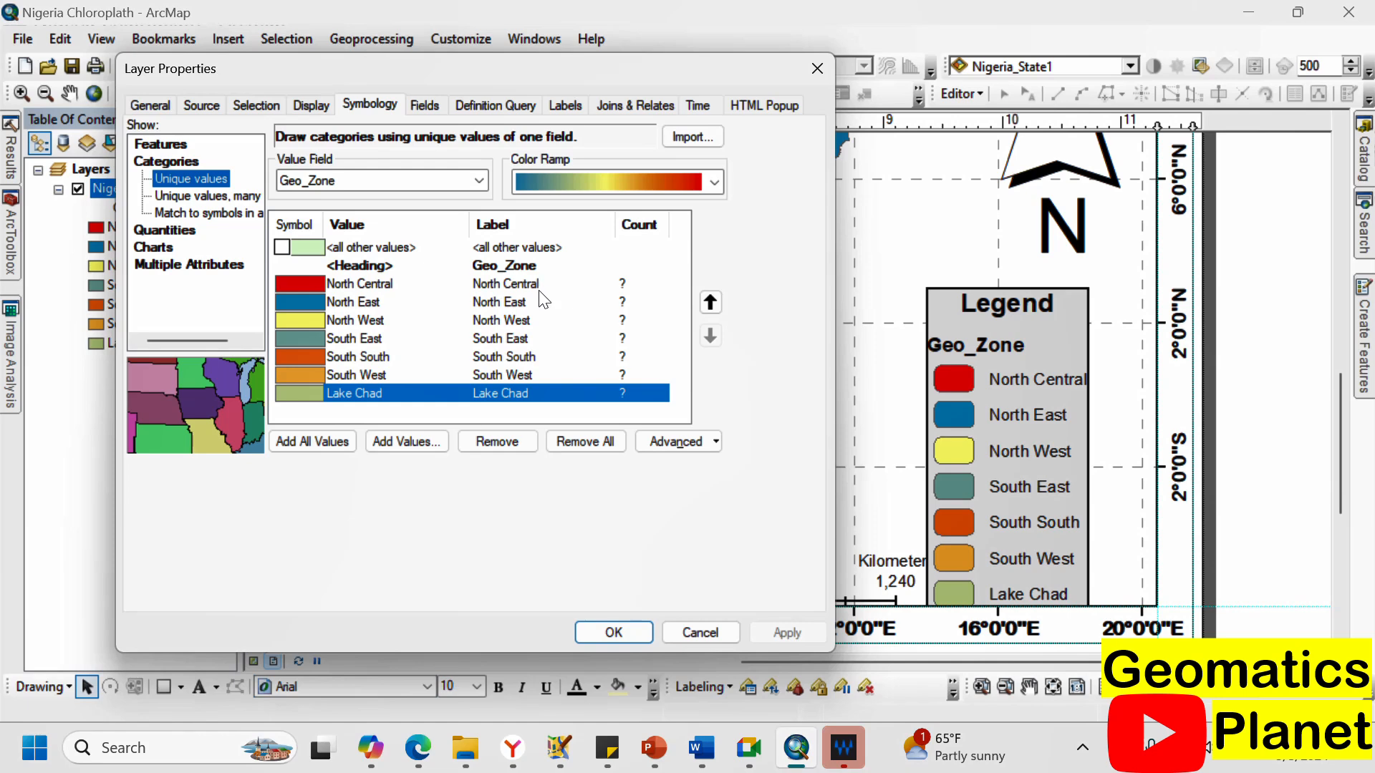
pyautogui.click(693, 441)
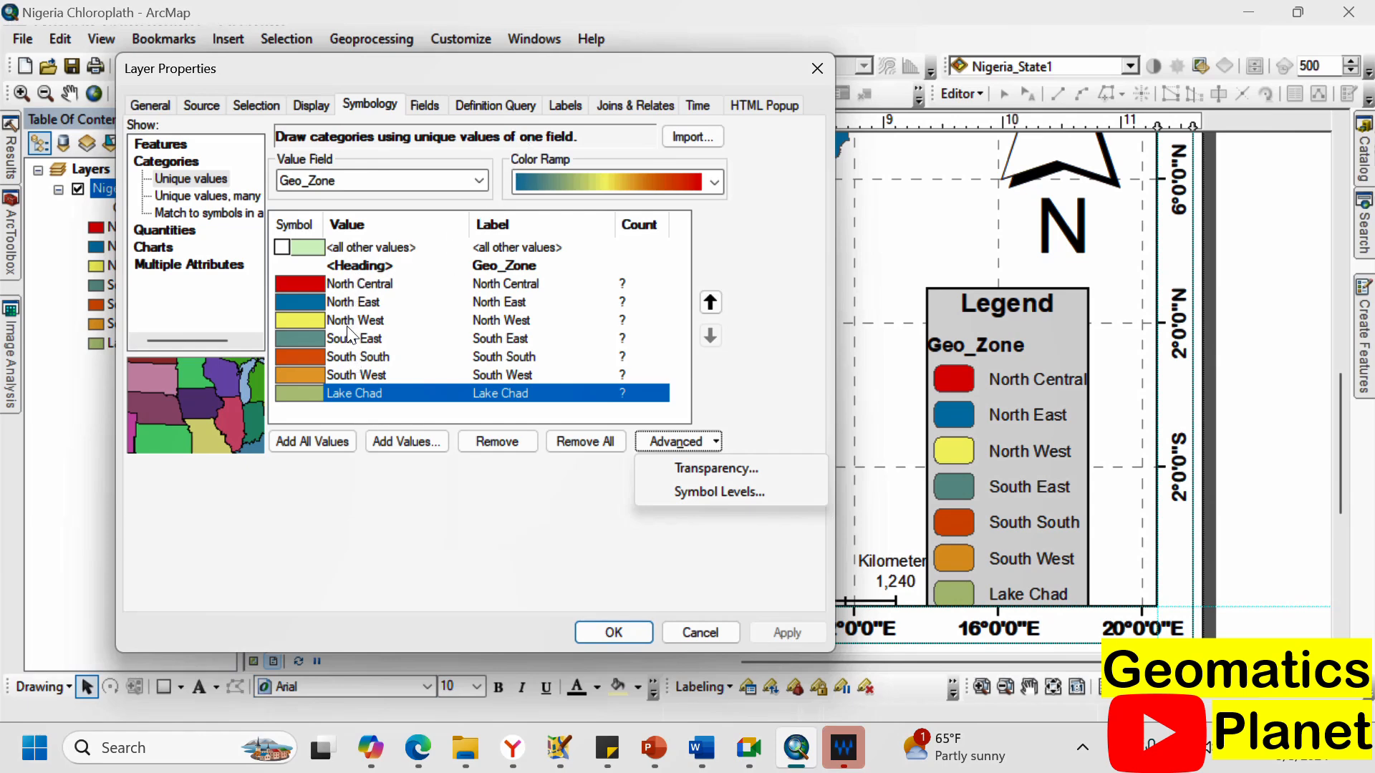
pyautogui.click(456, 187)
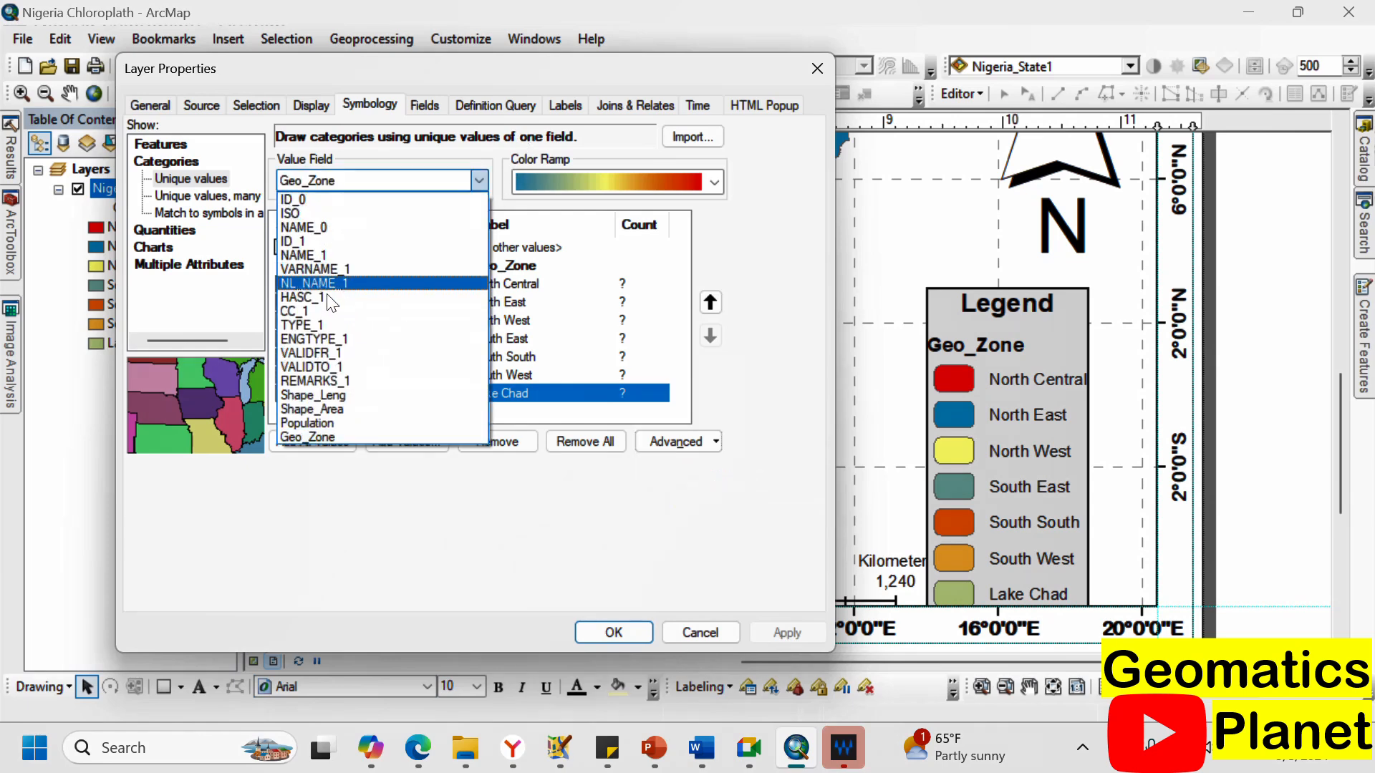
pyautogui.click(301, 436)
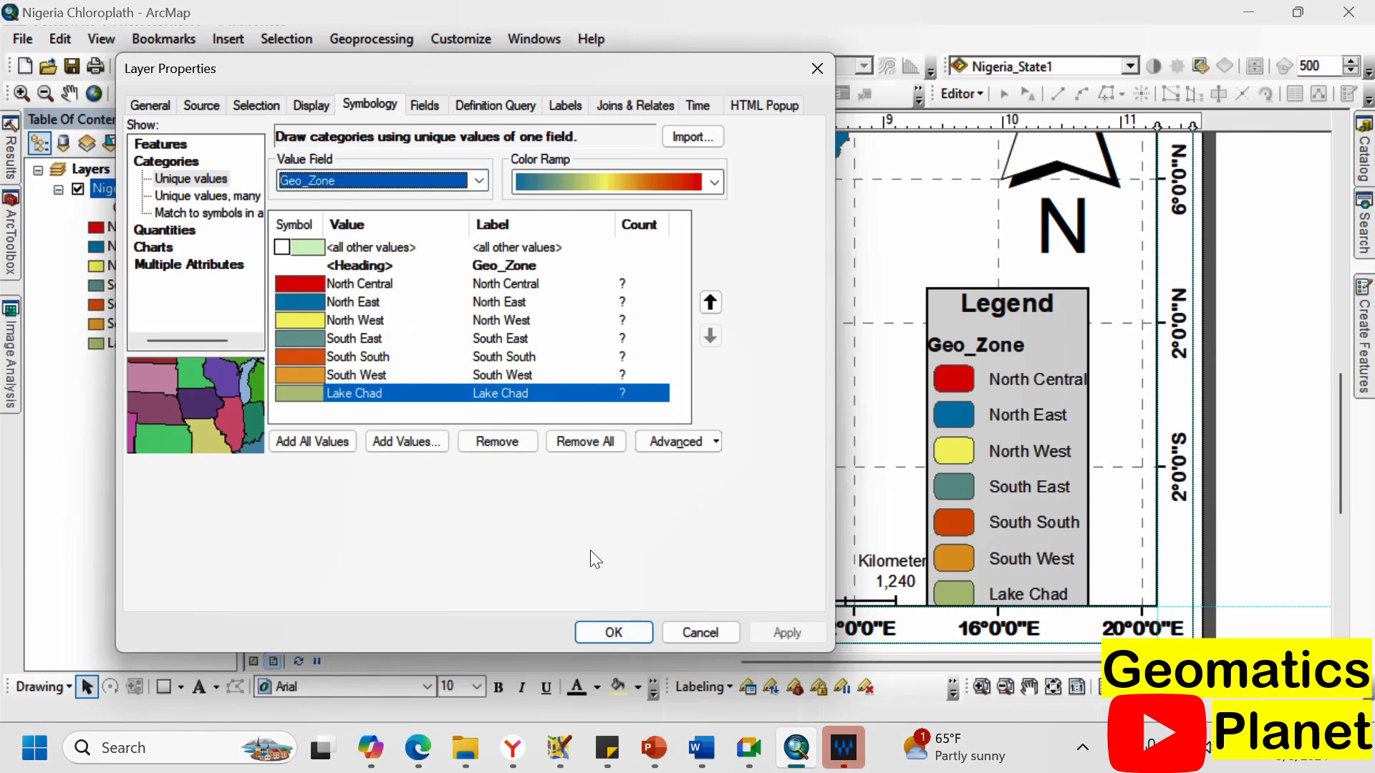
# Move the Lake Chad class up to the start of the Geo_Zone symbol list and accept the layer properties.
pyautogui.click(719, 293)
pyautogui.click(719, 293)
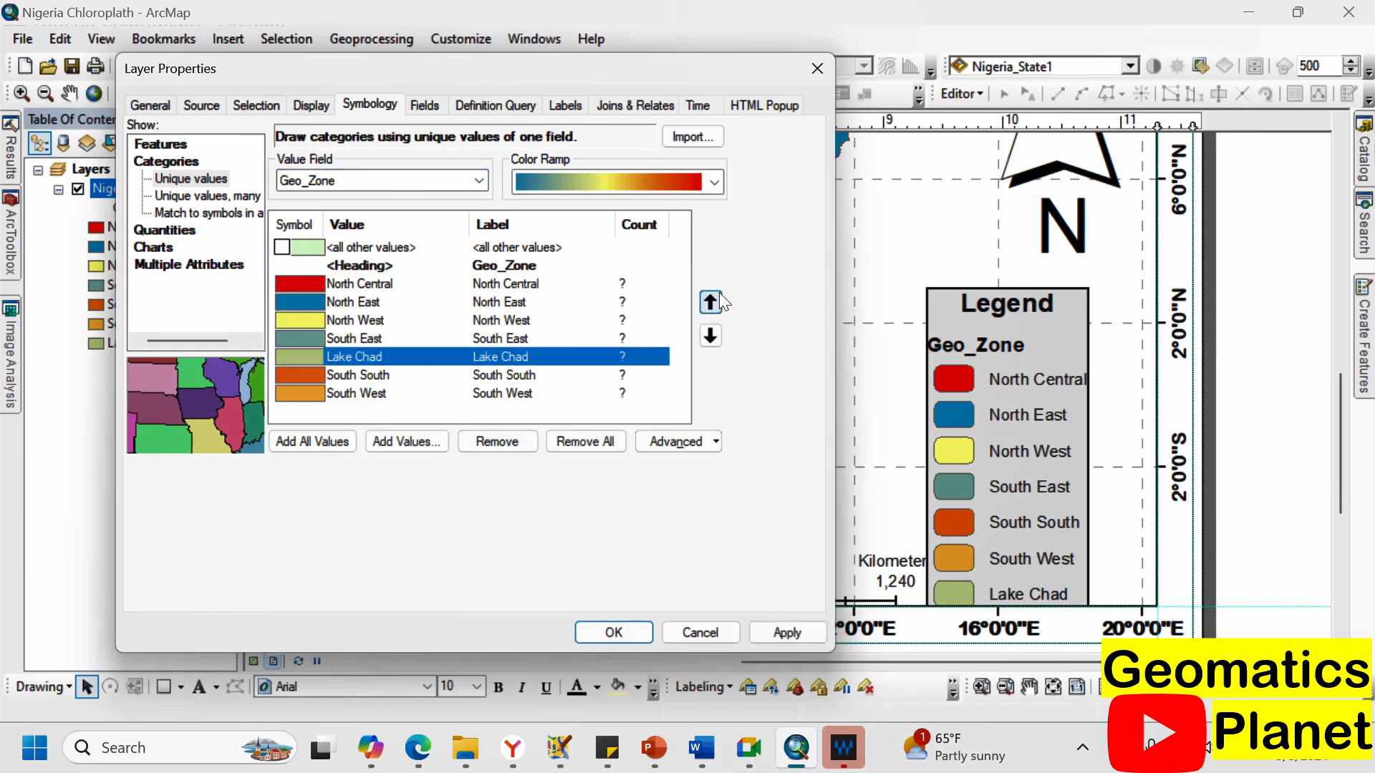
pyautogui.click(719, 294)
pyautogui.click(718, 293)
pyautogui.click(717, 293)
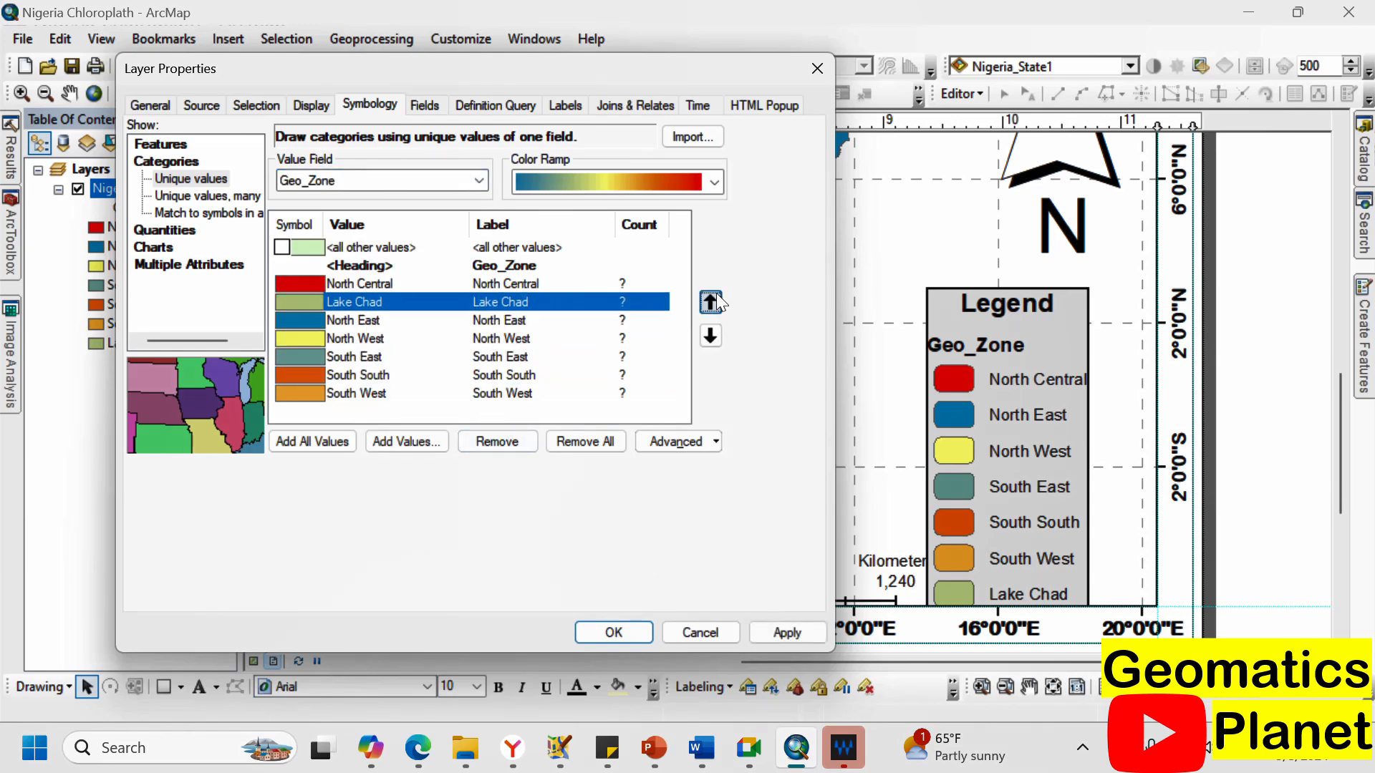
pyautogui.click(716, 294)
pyautogui.click(614, 632)
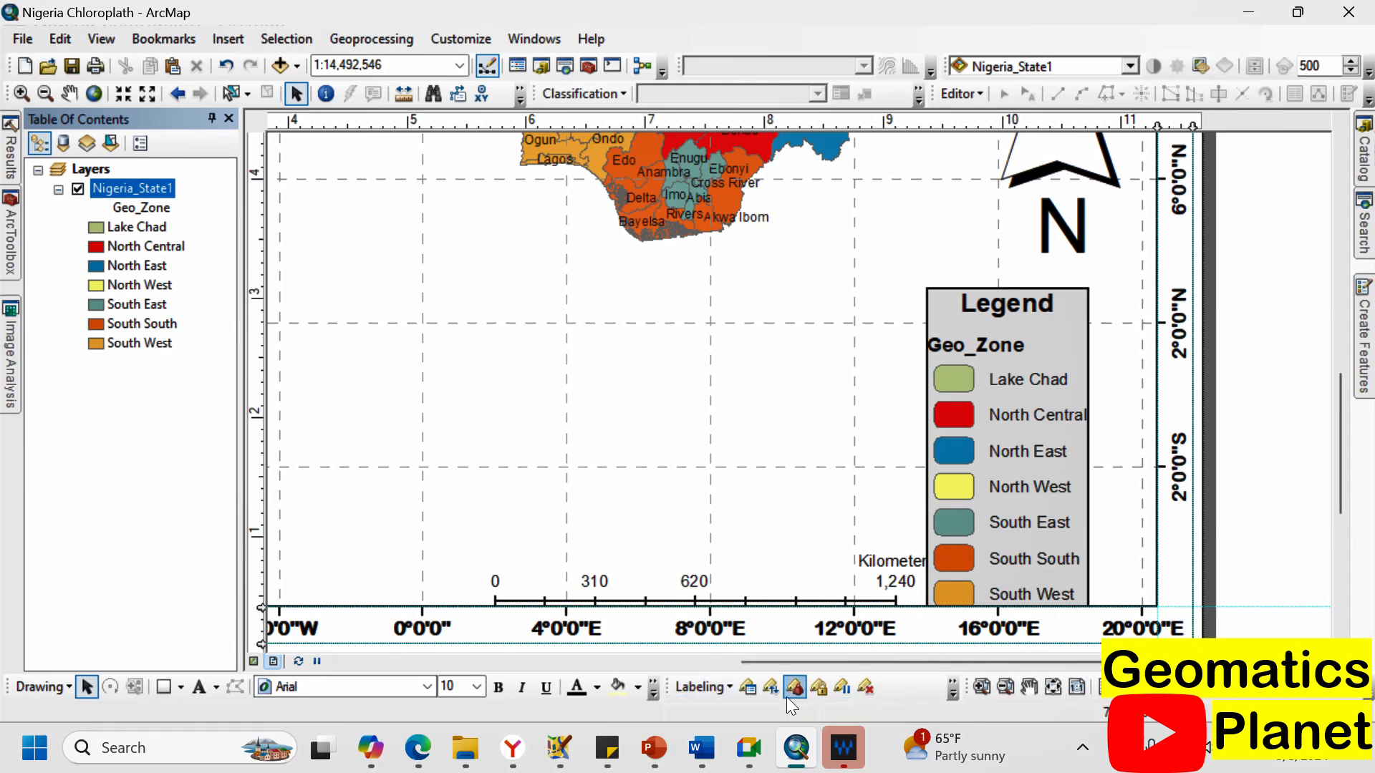
# Show the whole layout page and step back through the previous map extents until Nigeria fills the data frame at 1:6,179,003.
pyautogui.click(1053, 687)
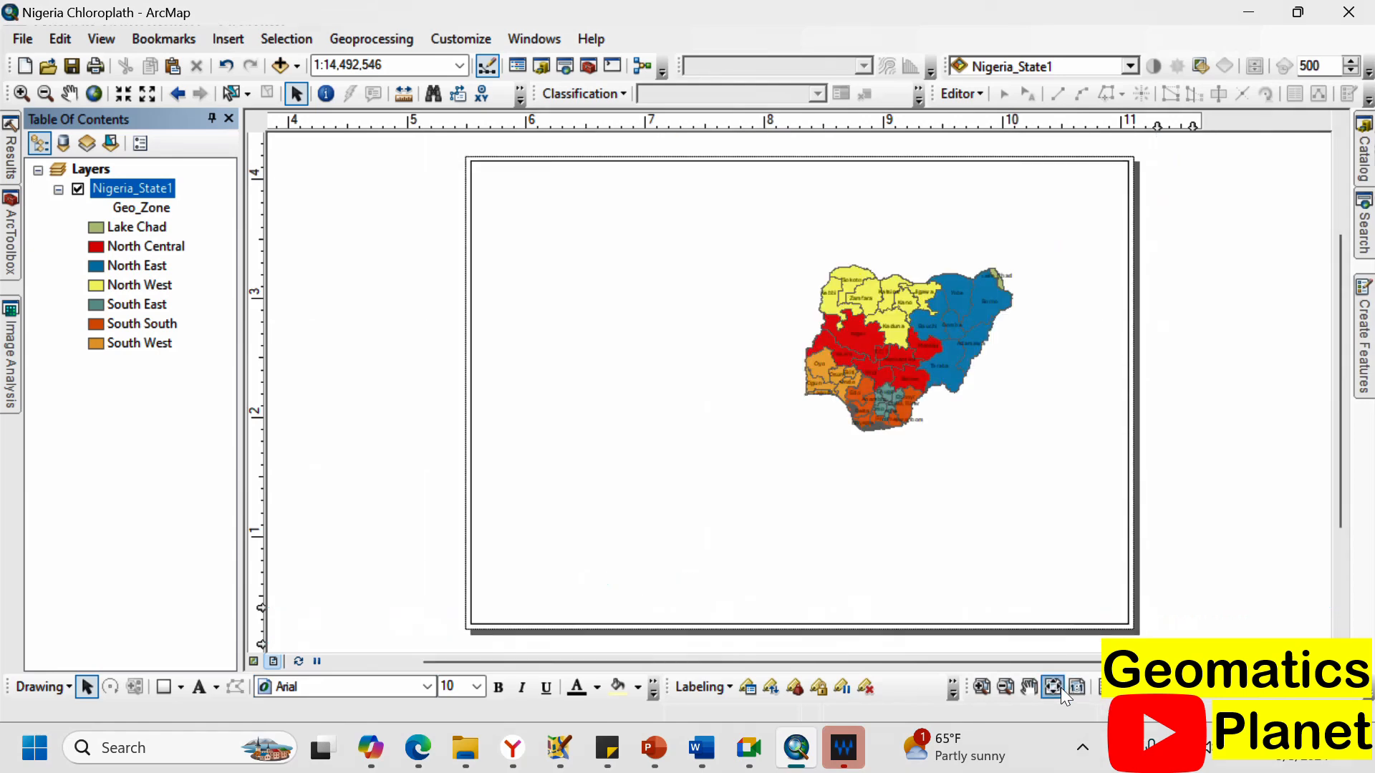
pyautogui.click(164, 40)
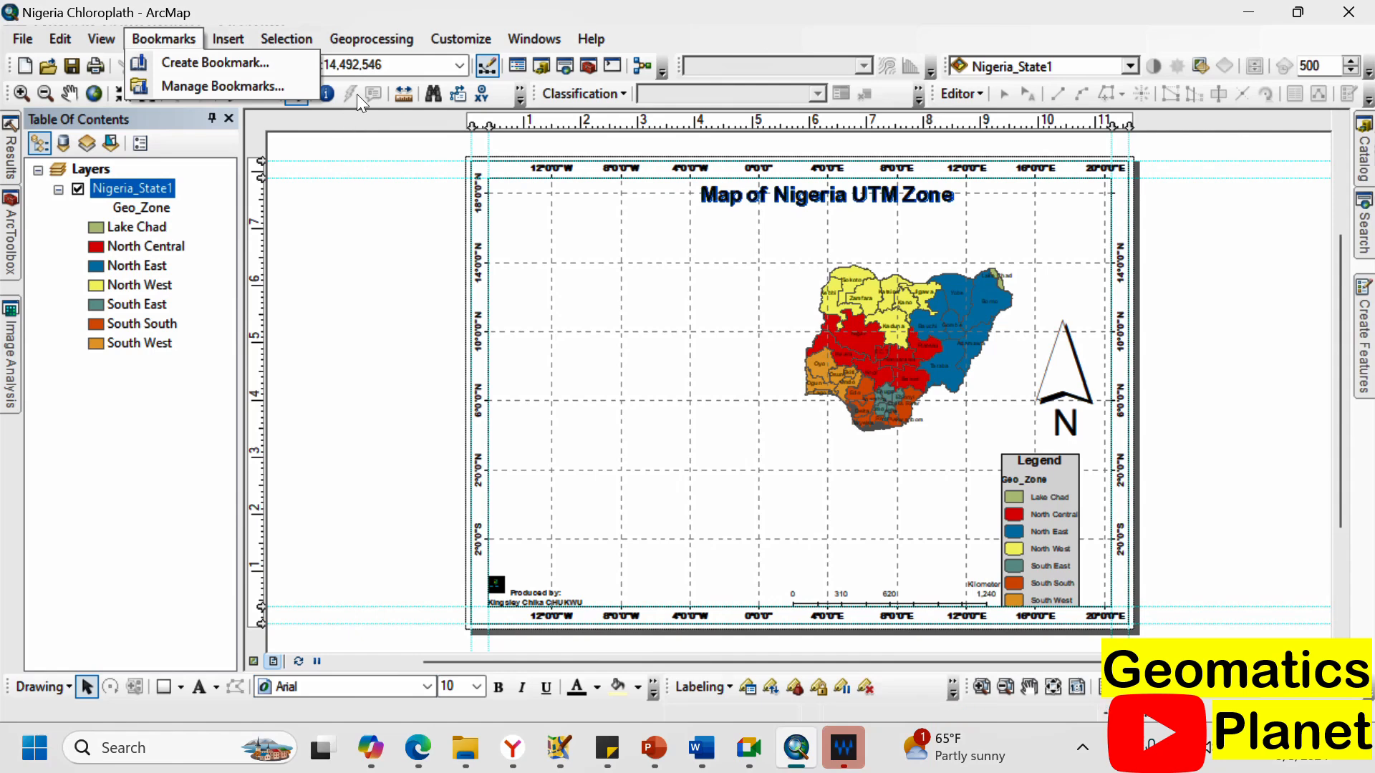
pyautogui.click(409, 42)
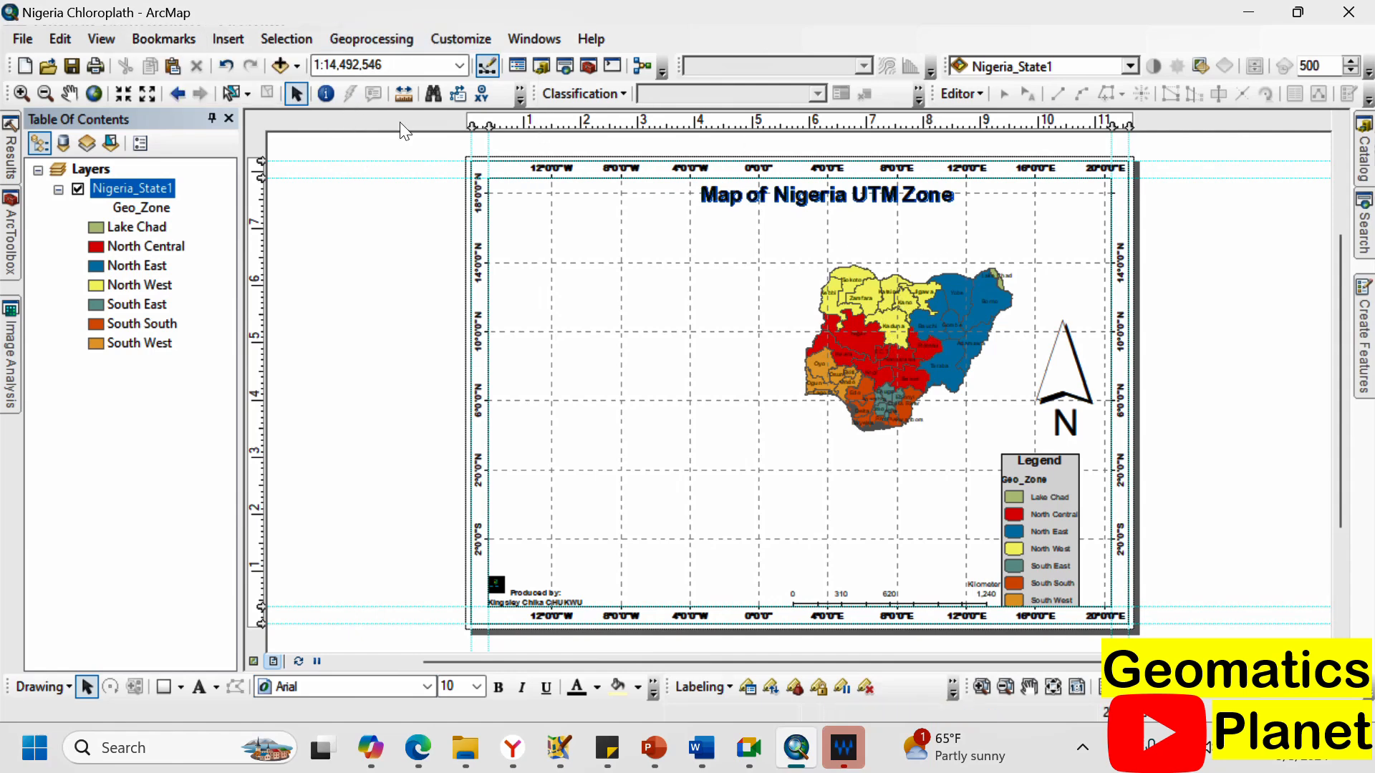
pyautogui.click(185, 96)
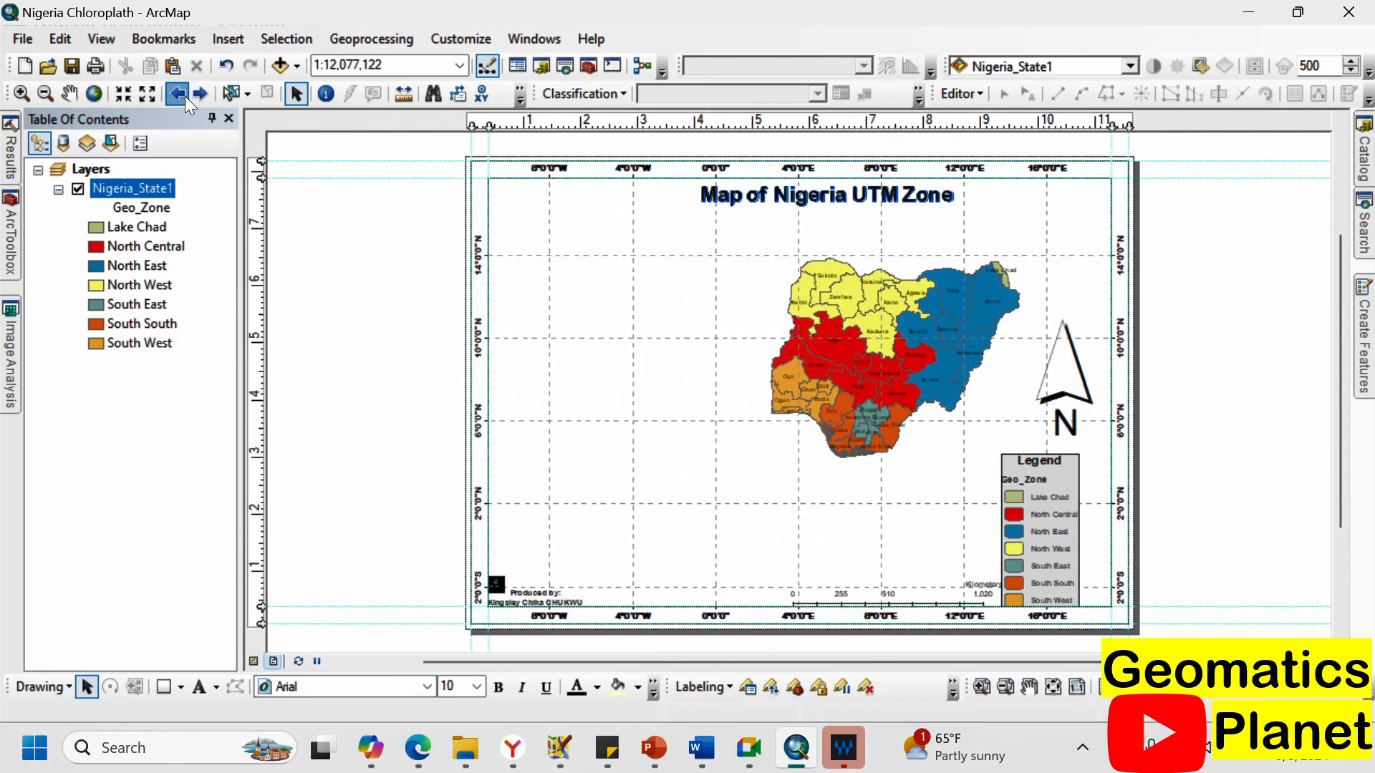
pyautogui.click(185, 96)
pyautogui.click(185, 96)
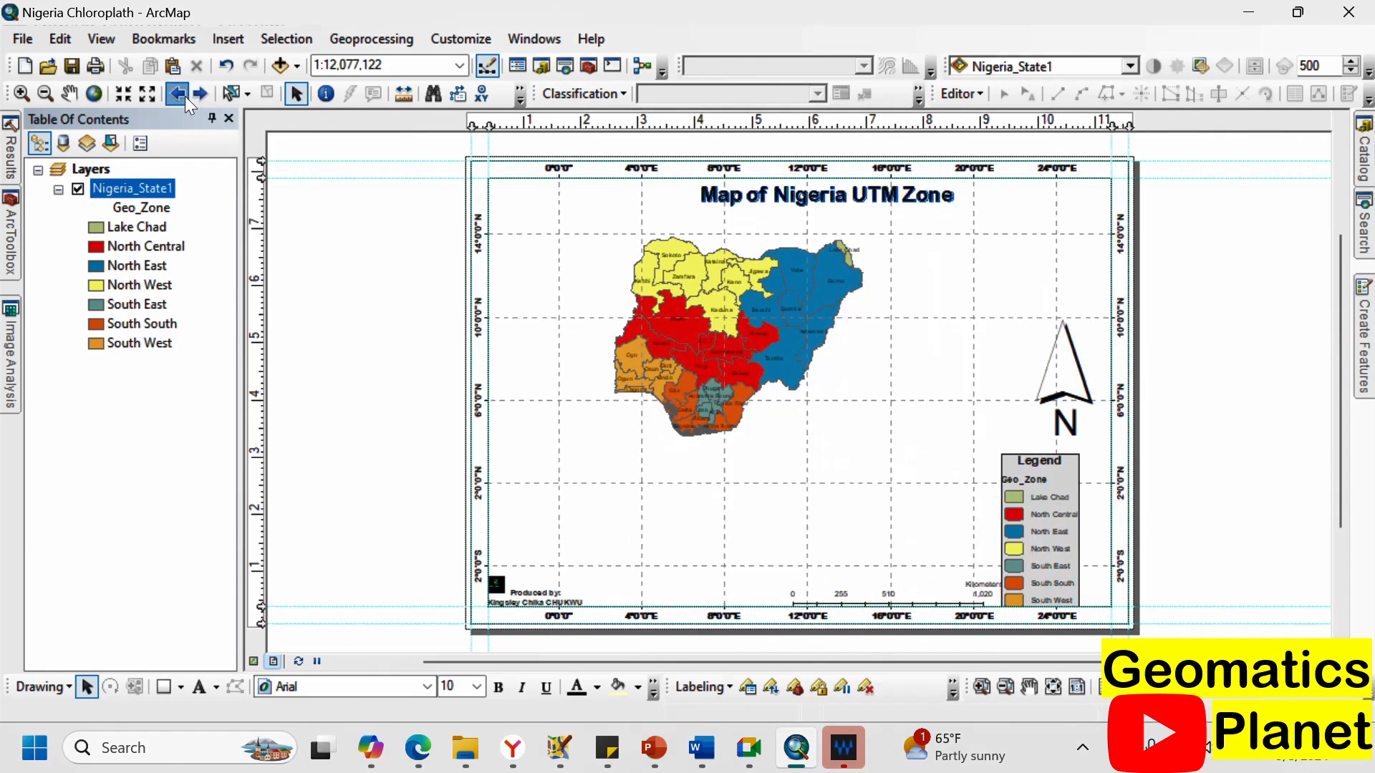
pyautogui.click(185, 95)
pyautogui.click(185, 96)
pyautogui.click(184, 96)
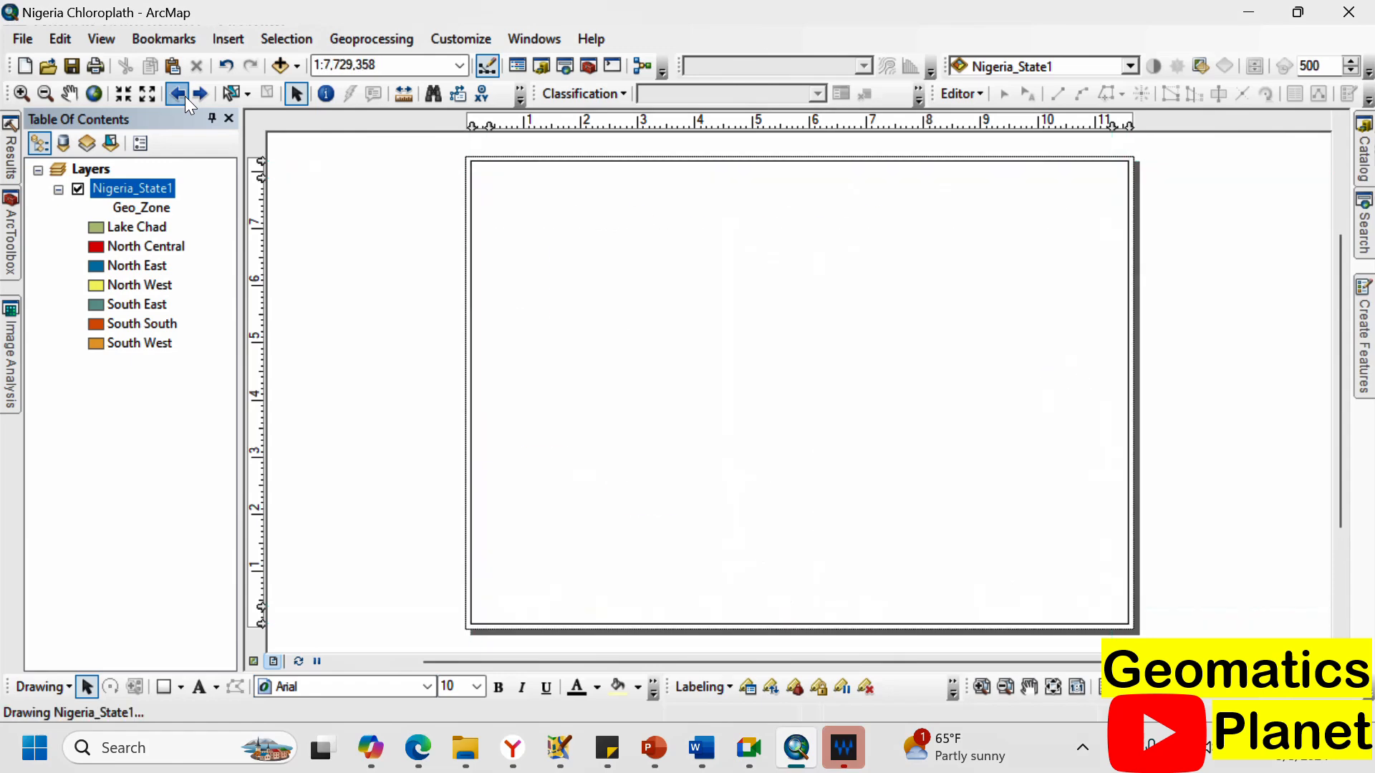
pyautogui.click(185, 96)
pyautogui.click(185, 96)
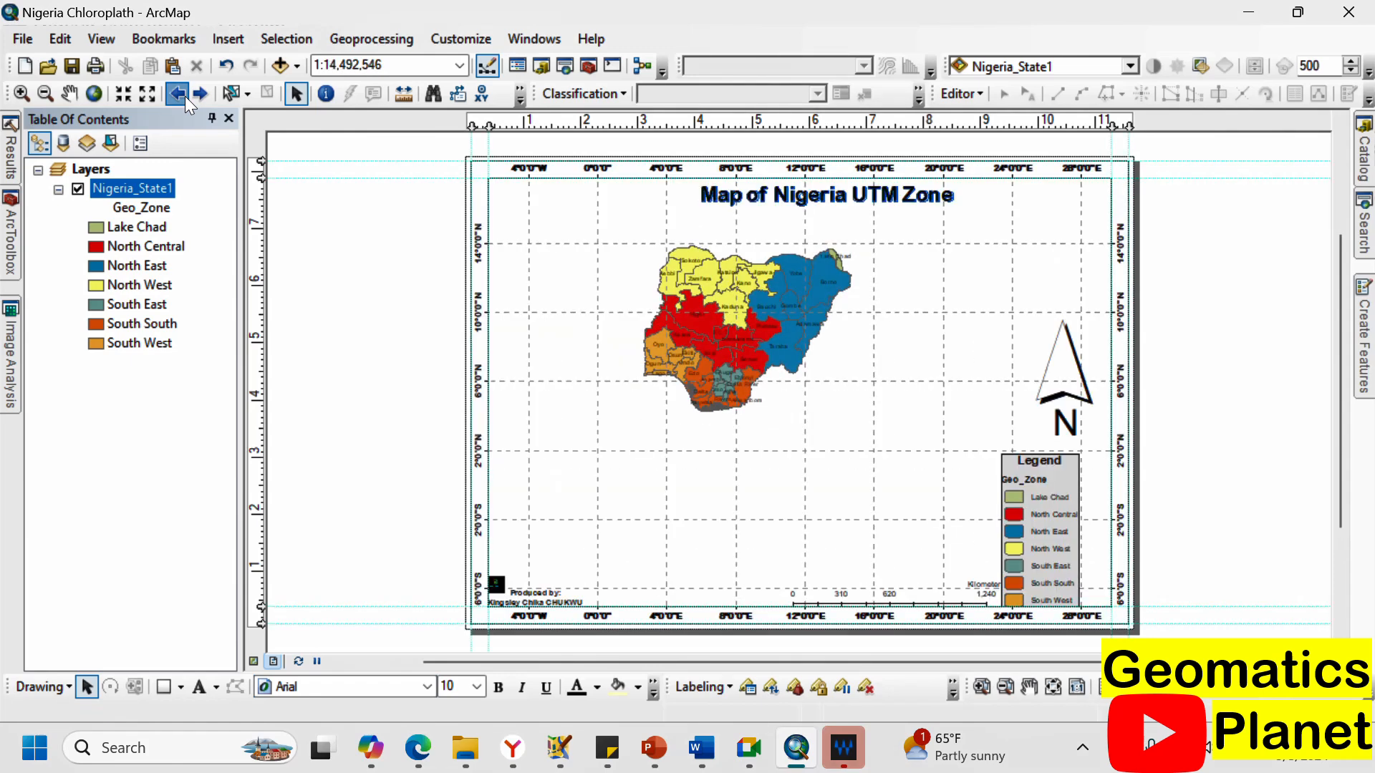
pyautogui.click(184, 96)
pyautogui.click(185, 96)
pyautogui.click(184, 96)
pyautogui.click(184, 96)
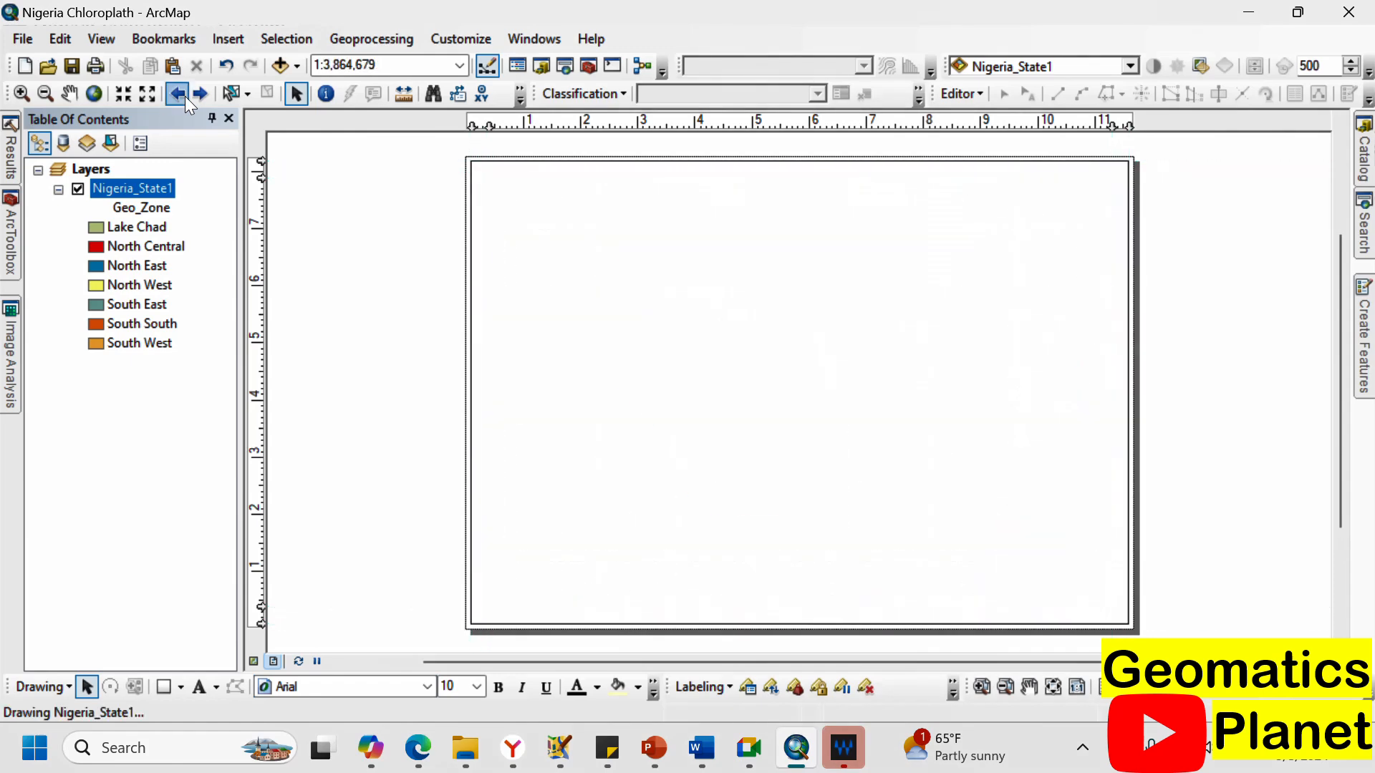
pyautogui.click(184, 96)
pyautogui.click(185, 96)
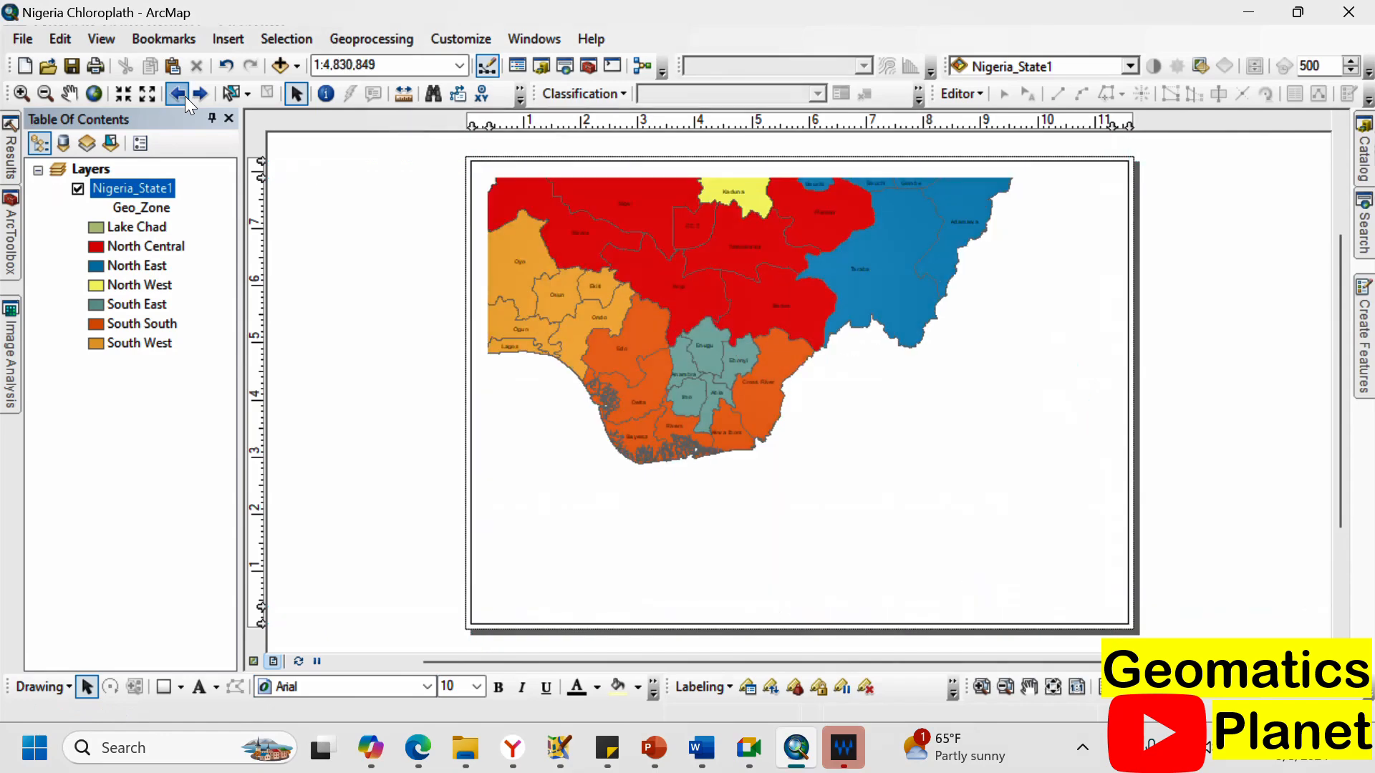
pyautogui.click(184, 96)
pyautogui.click(185, 96)
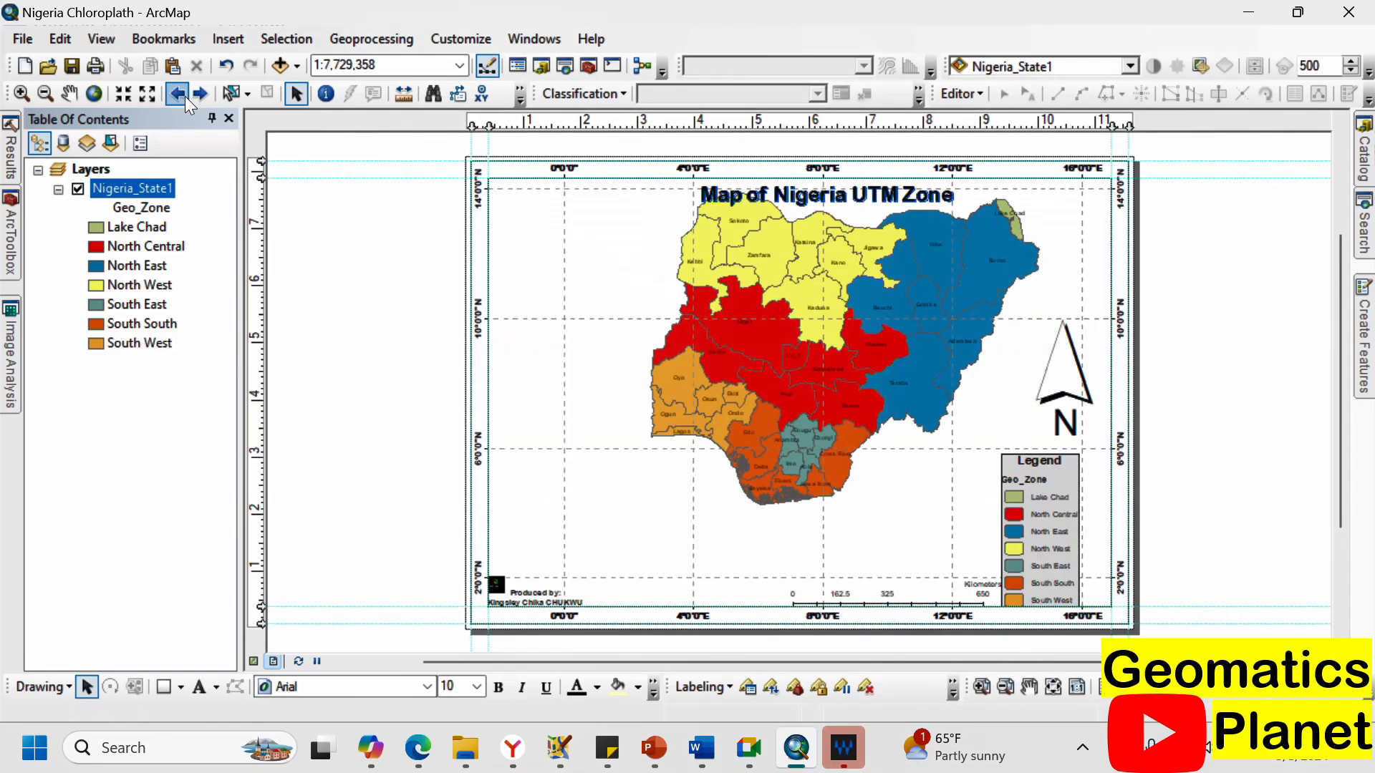
pyautogui.click(185, 96)
pyautogui.click(185, 96)
pyautogui.click(184, 96)
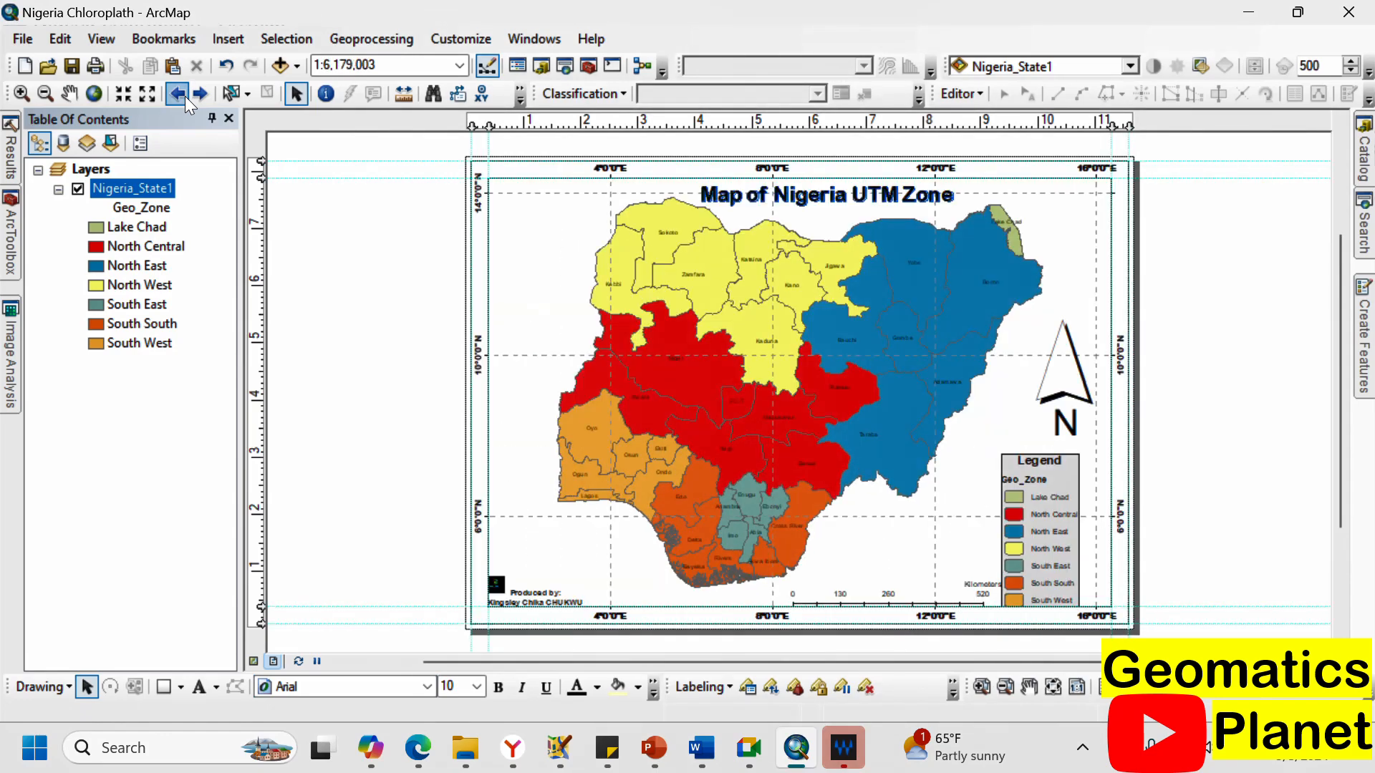
# Advance to the 1:6,000,000 map extent and save it as a spatial bookmark named Nigeria.
pyautogui.click(185, 96)
pyautogui.click(185, 96)
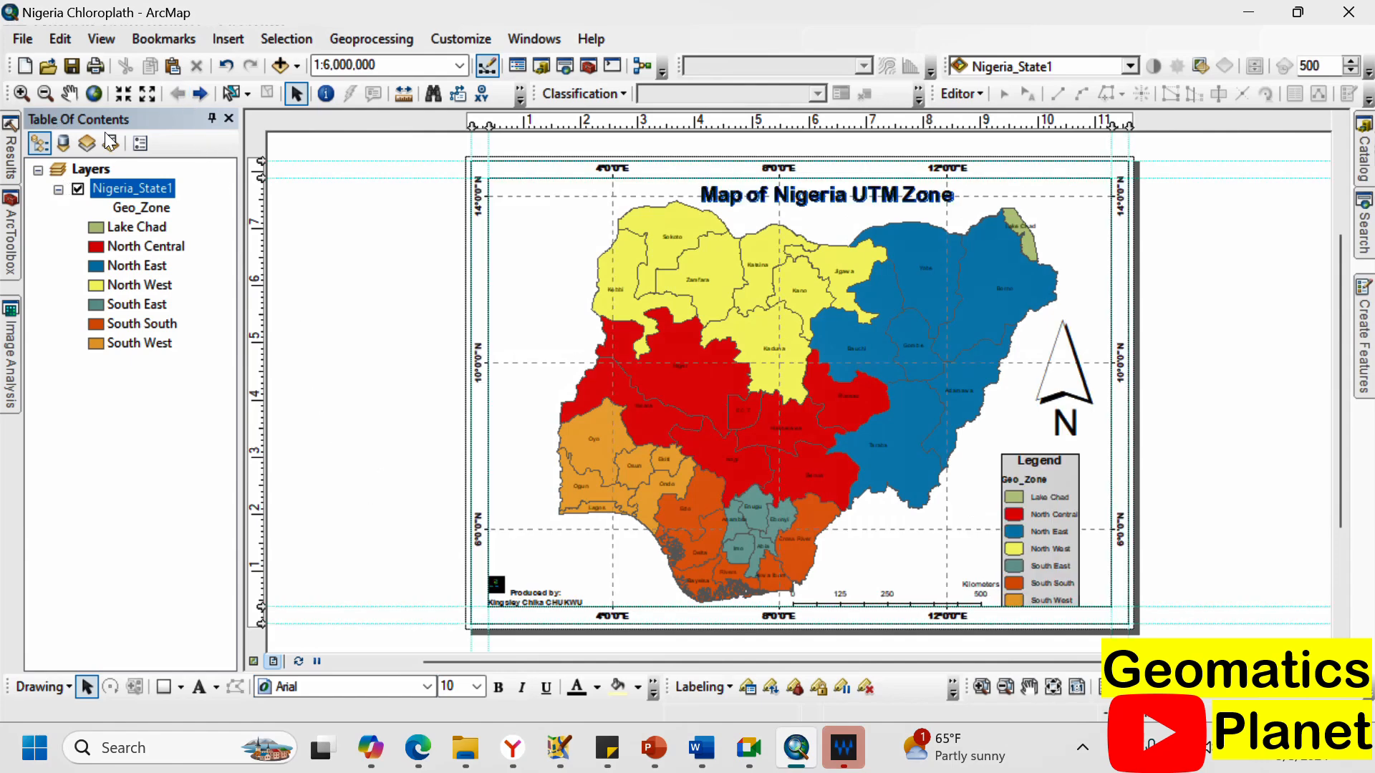
pyautogui.click(159, 44)
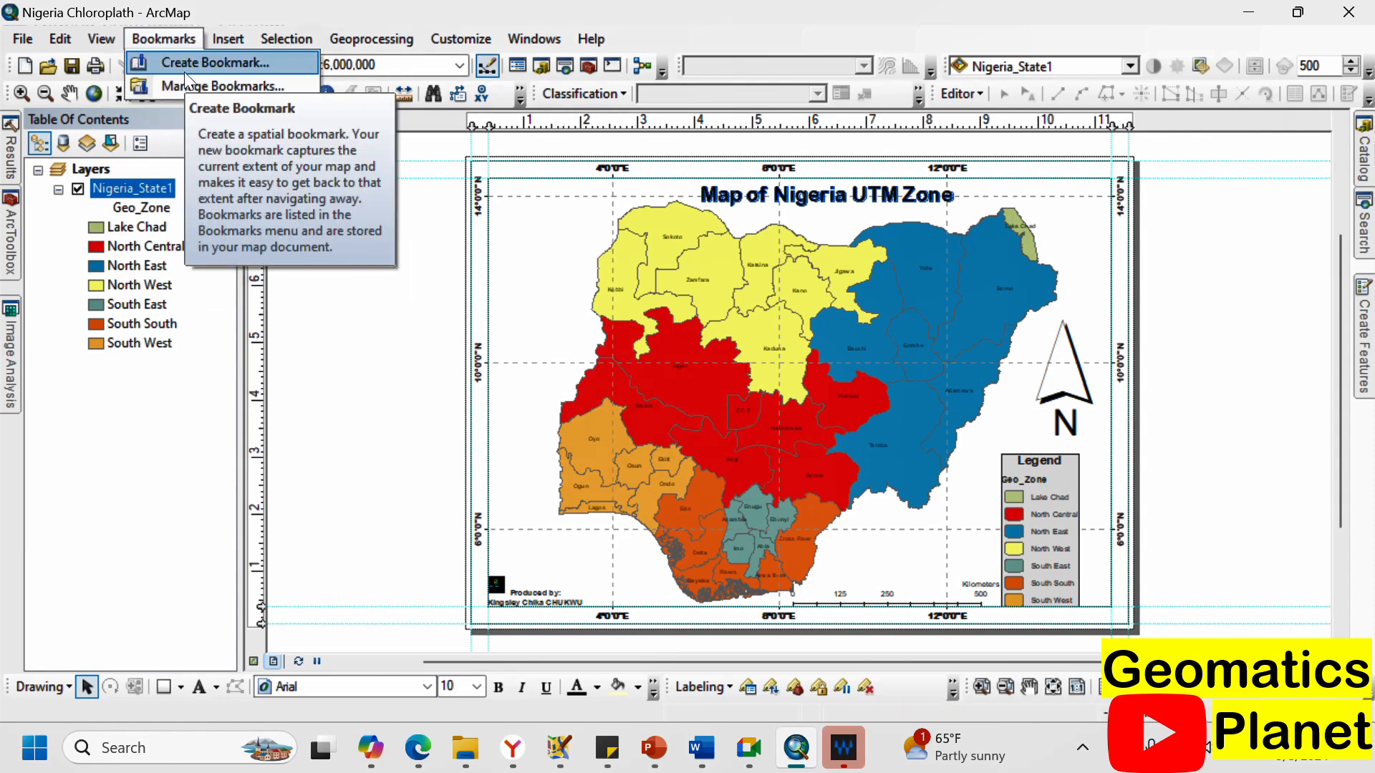
pyautogui.click(184, 74)
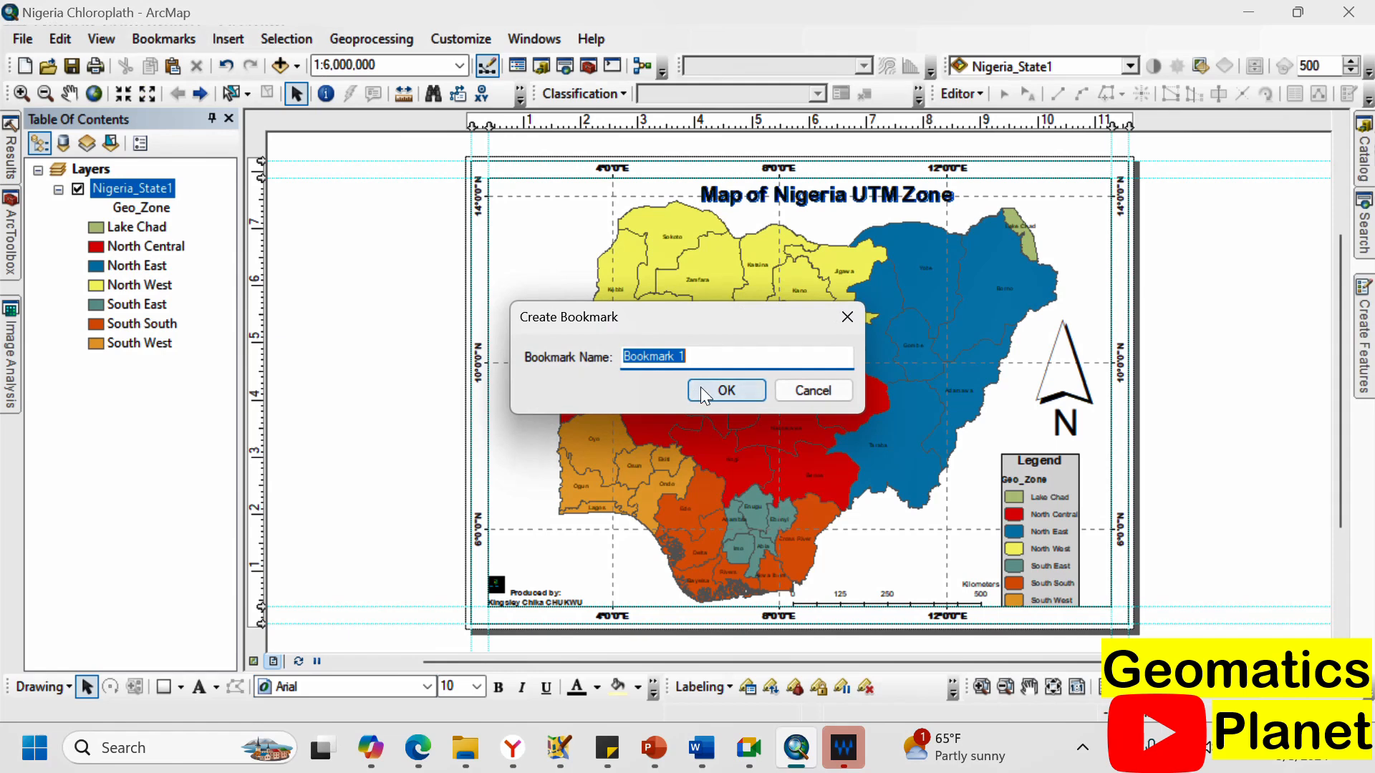
pyautogui.write('Nigeria')
pyautogui.click(747, 386)
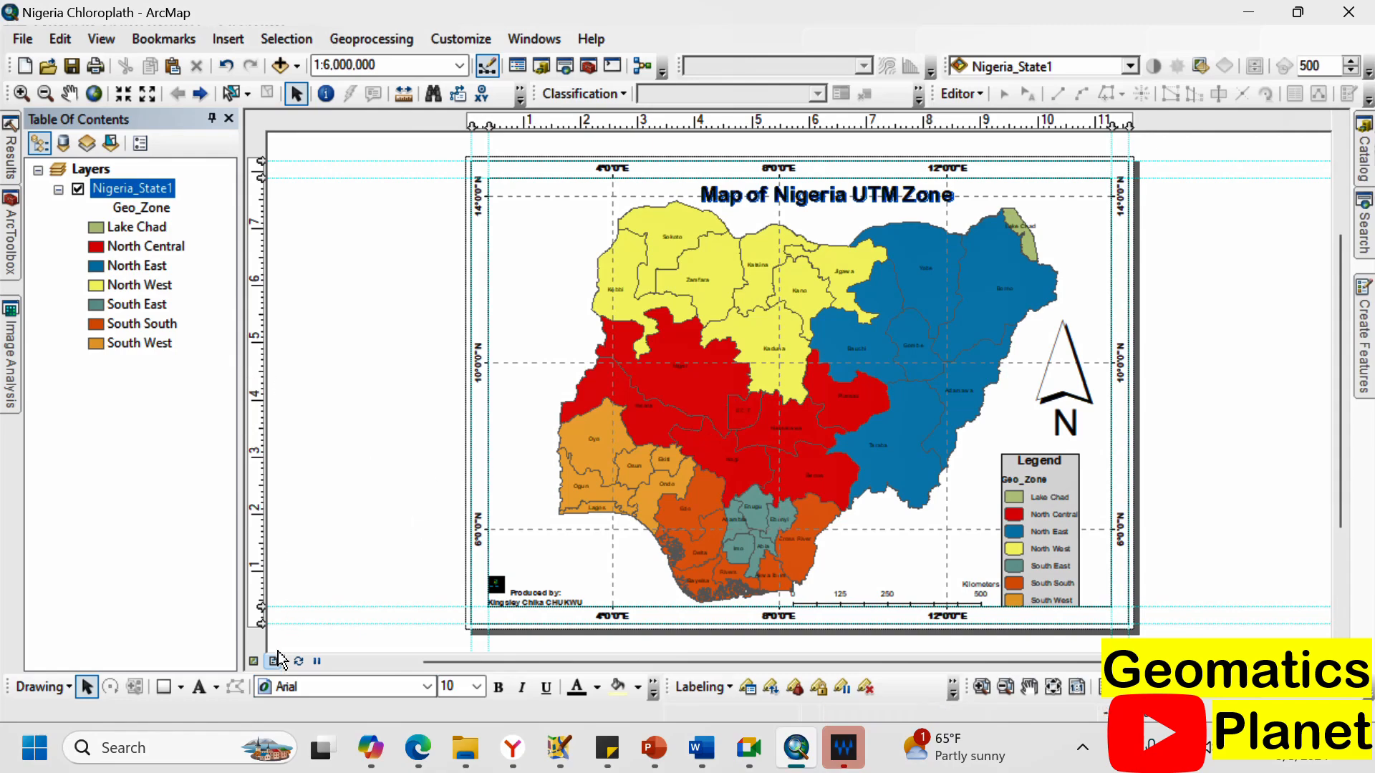
# Change the data view's extent to the Ondo and Lagos area, then restore the Nigeria bookmark in layout view.
pyautogui.click(255, 661)
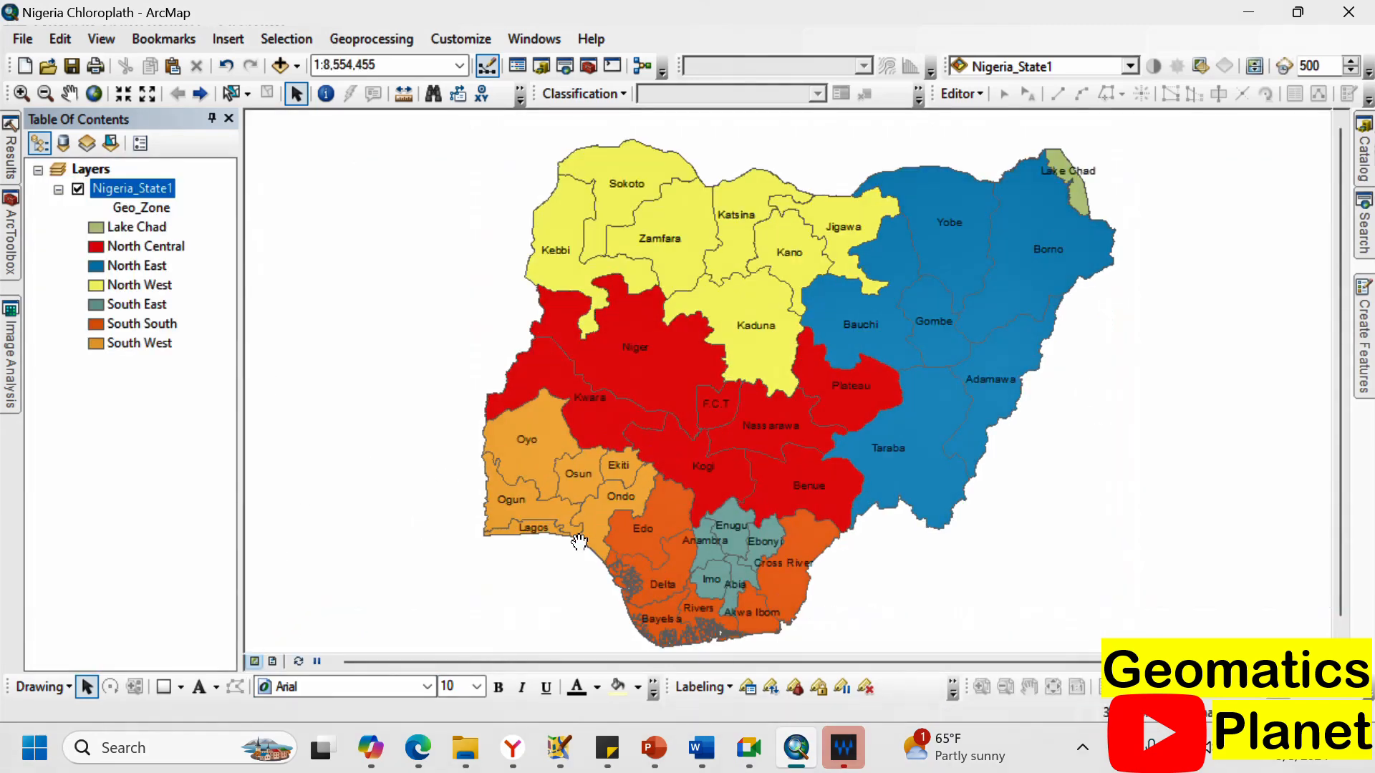
pyautogui.scroll(-8, 580, 542)
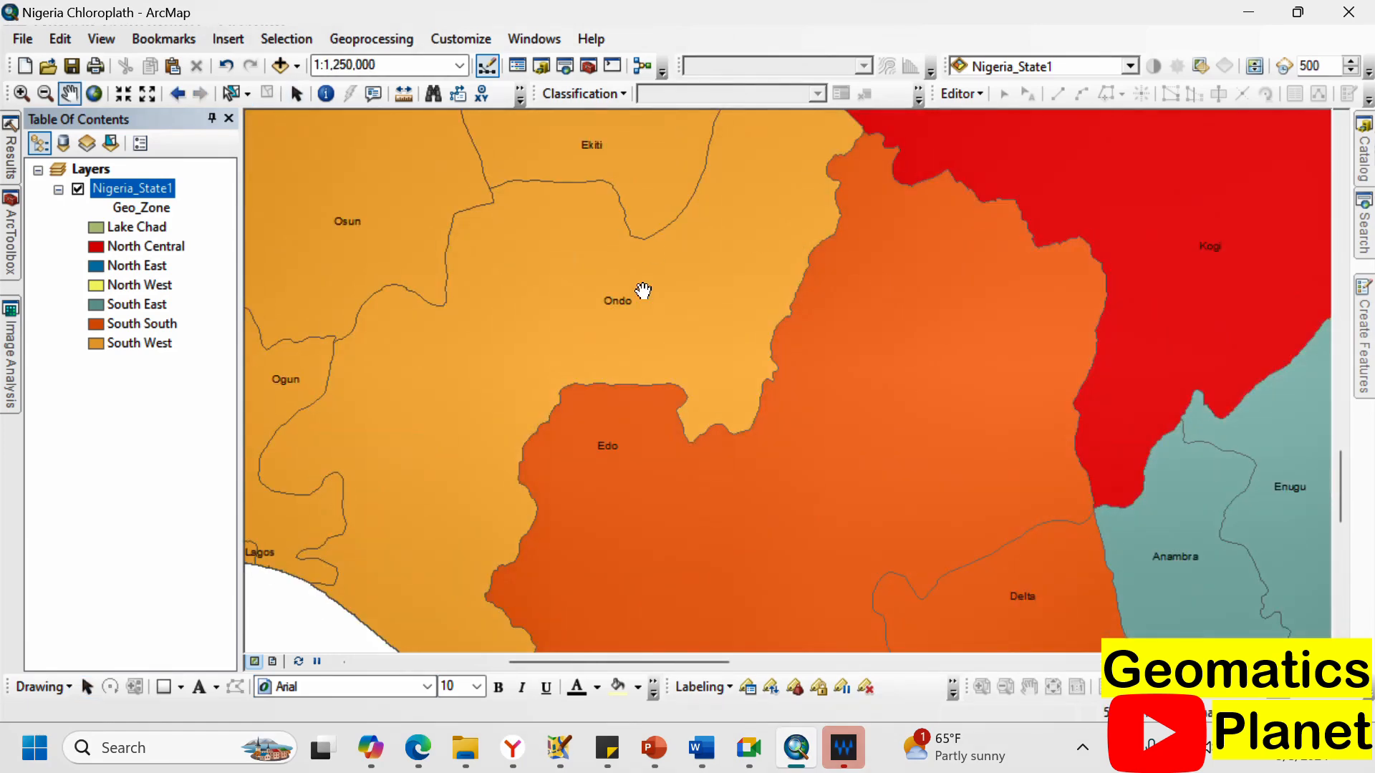
pyautogui.scroll(2, 562, 454)
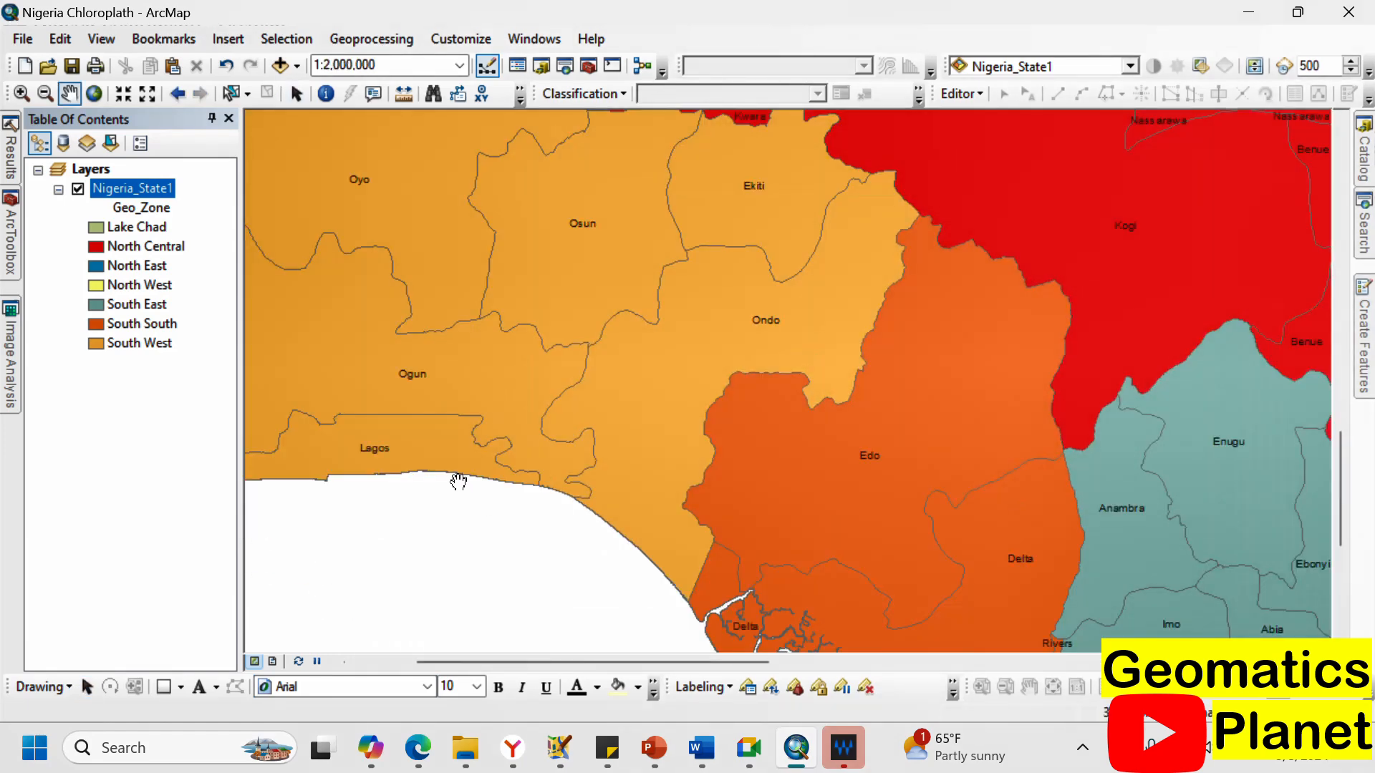
pyautogui.scroll(-2, 458, 481)
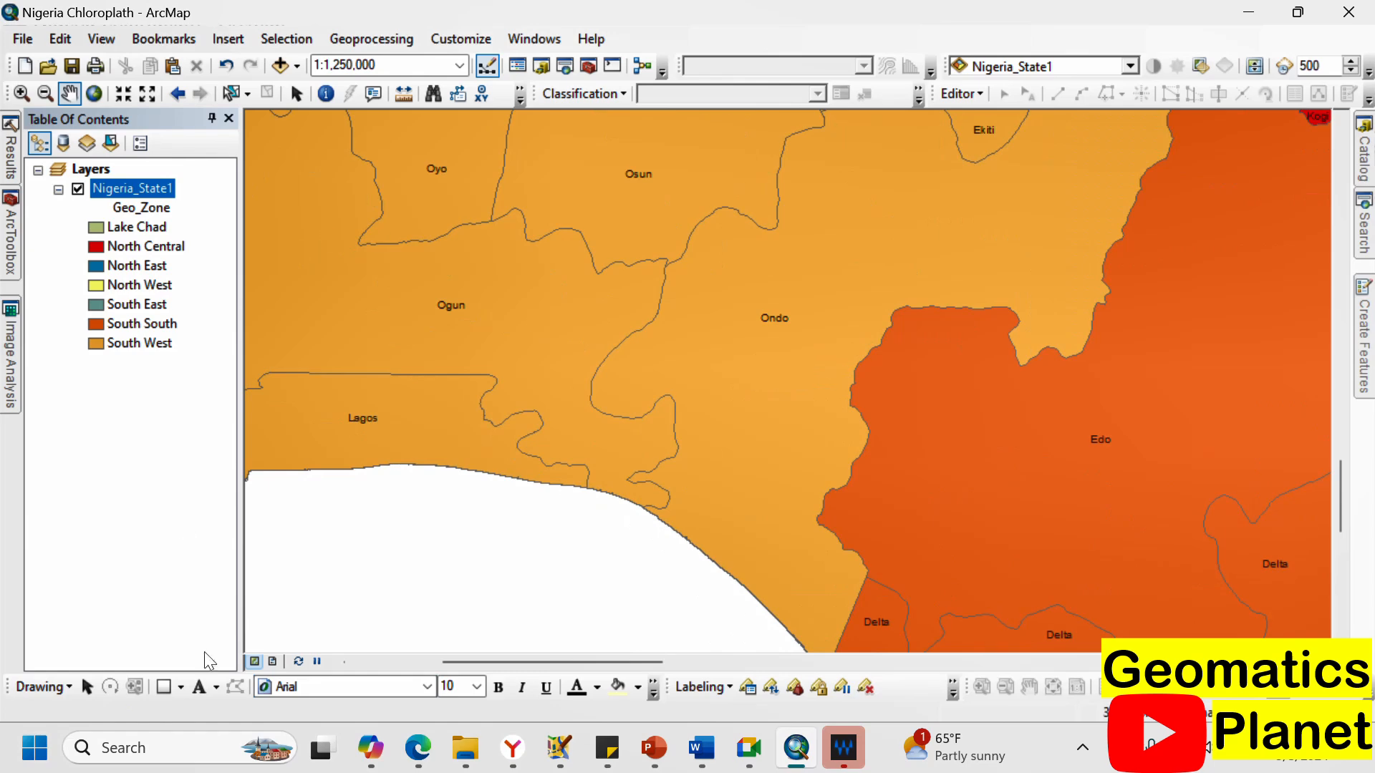
pyautogui.click(275, 663)
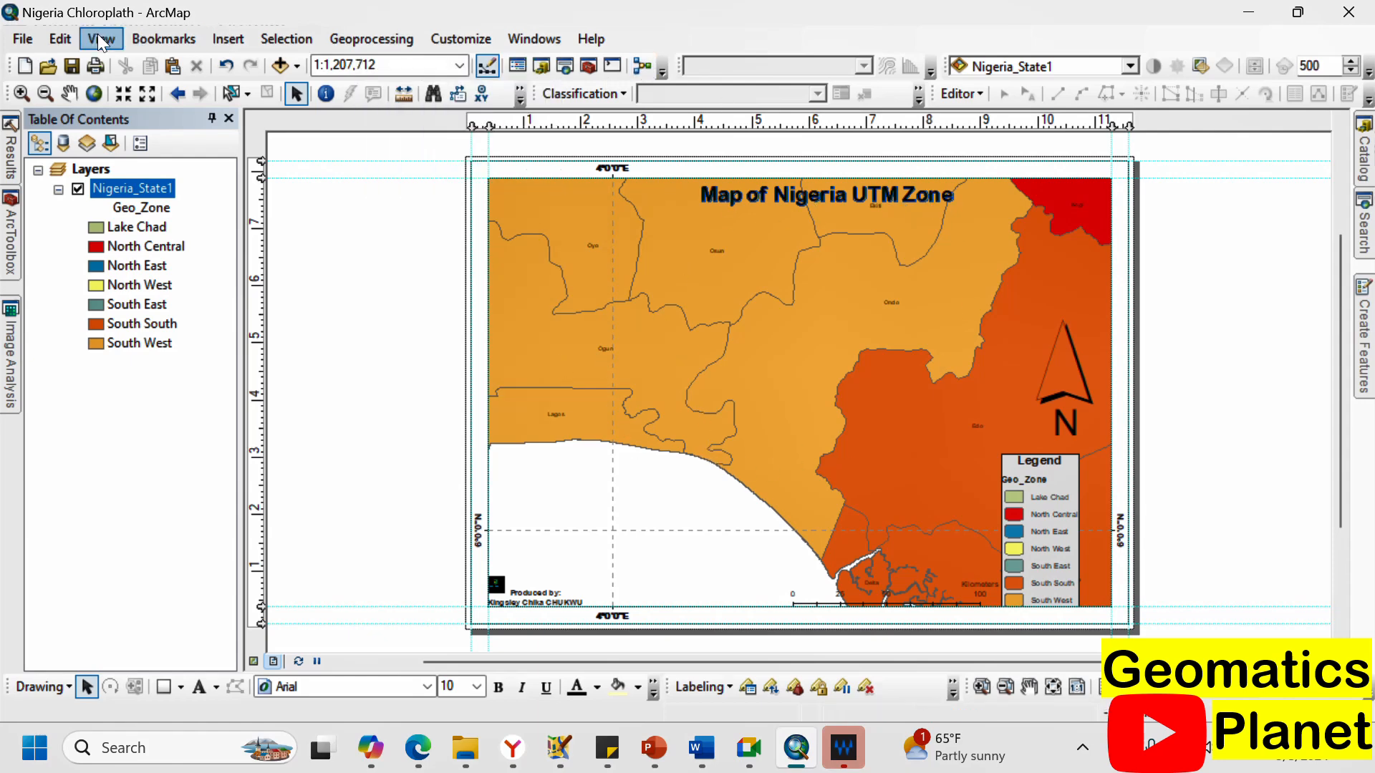
pyautogui.click(147, 37)
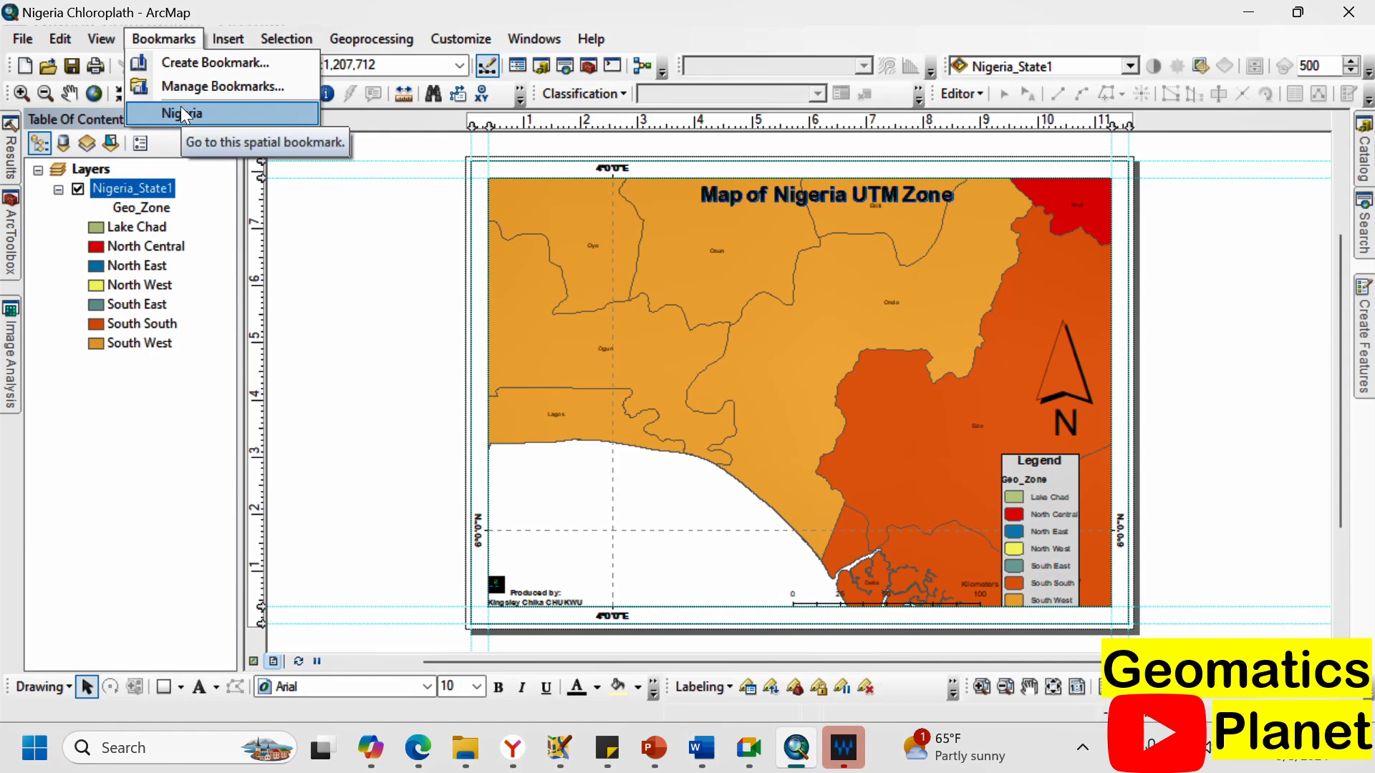
pyautogui.click(184, 112)
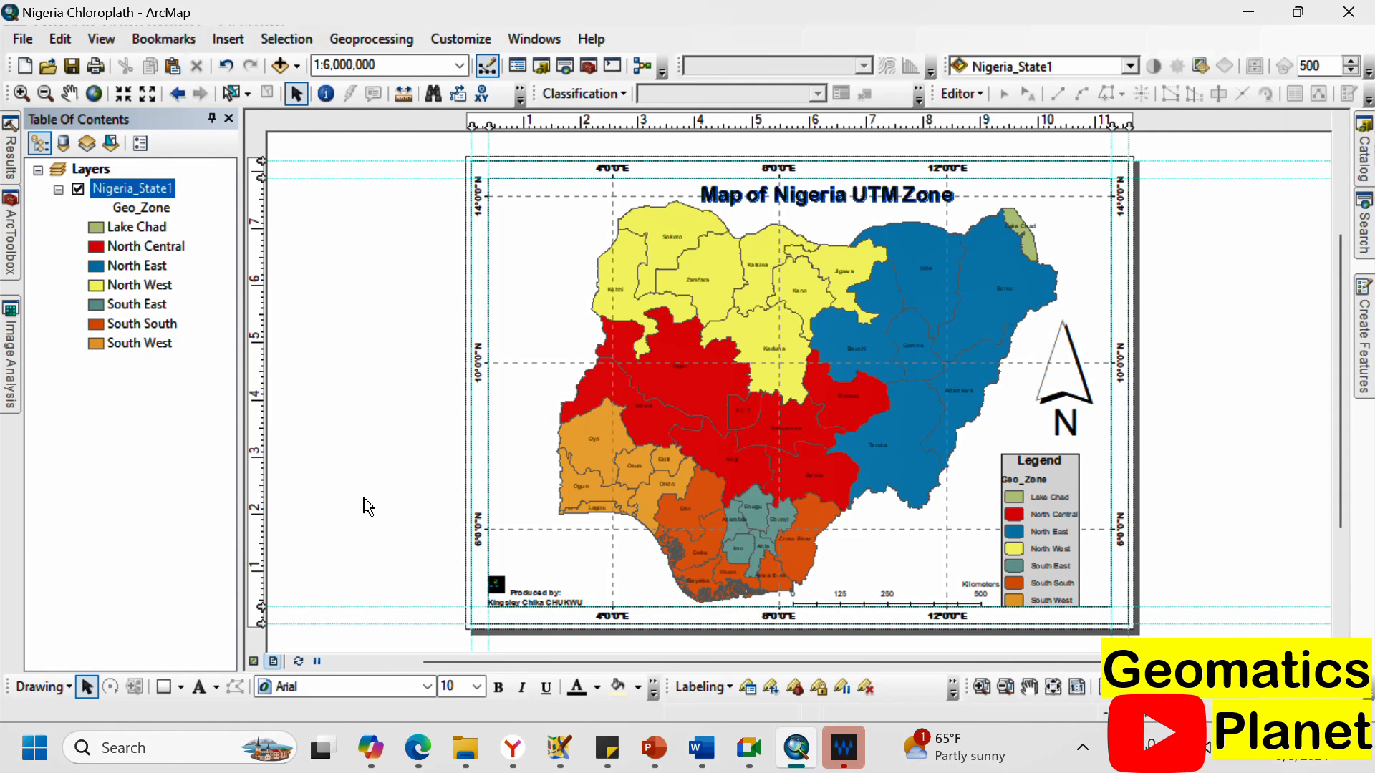
# Test the Nigeria bookmark again from a 1:750,000 data view extent around Lagos and Ogun, recalling it in layout view.
pyautogui.click(179, 42)
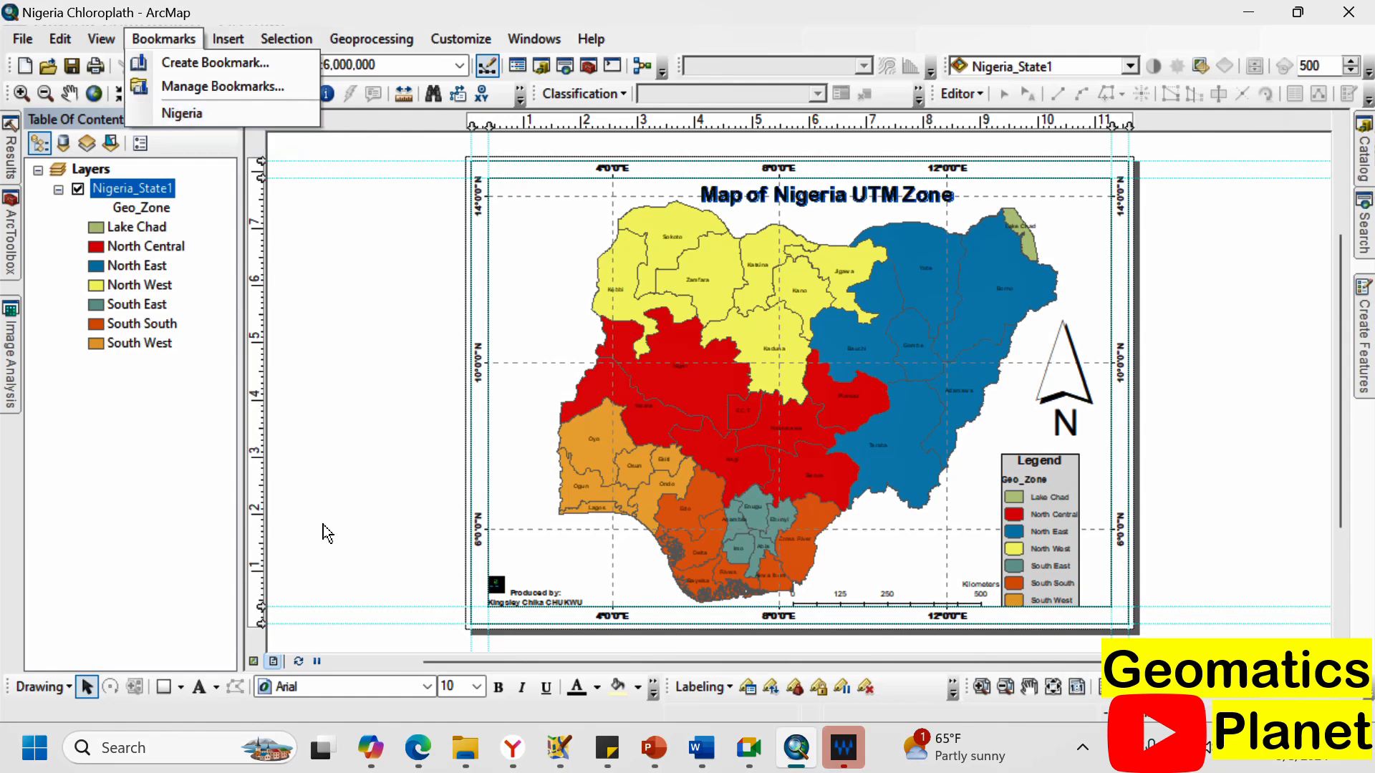
pyautogui.click(254, 661)
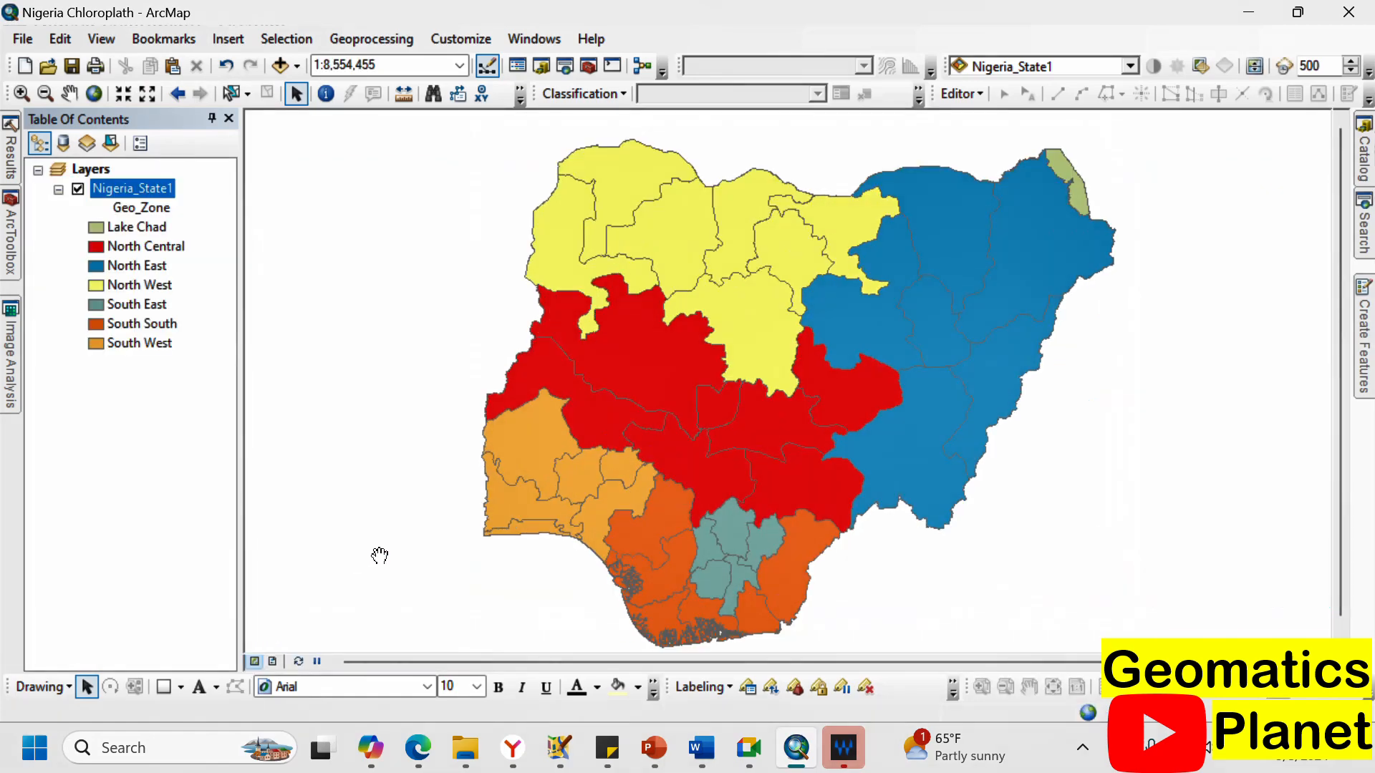
pyautogui.scroll(-2, 487, 576)
pyautogui.scroll(-6, 511, 573)
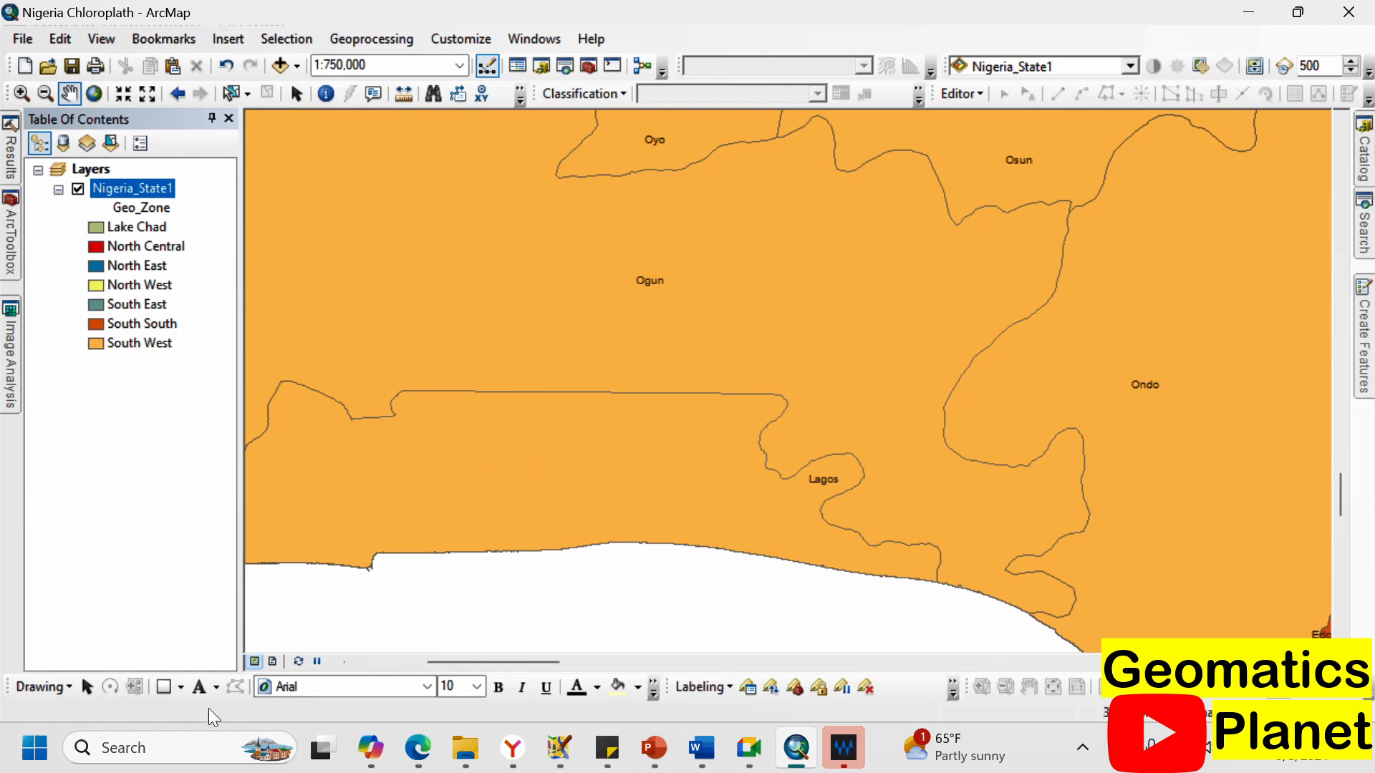
pyautogui.click(272, 661)
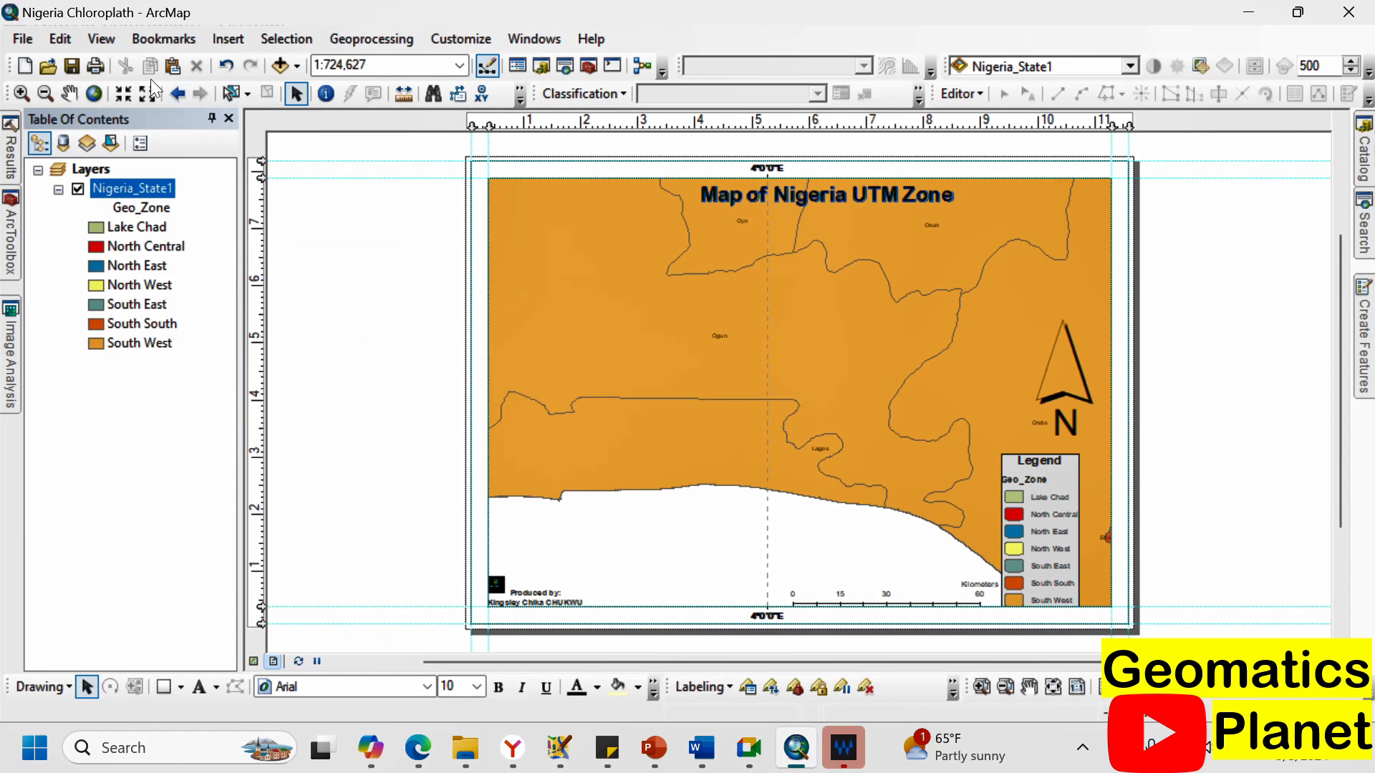
pyautogui.click(164, 39)
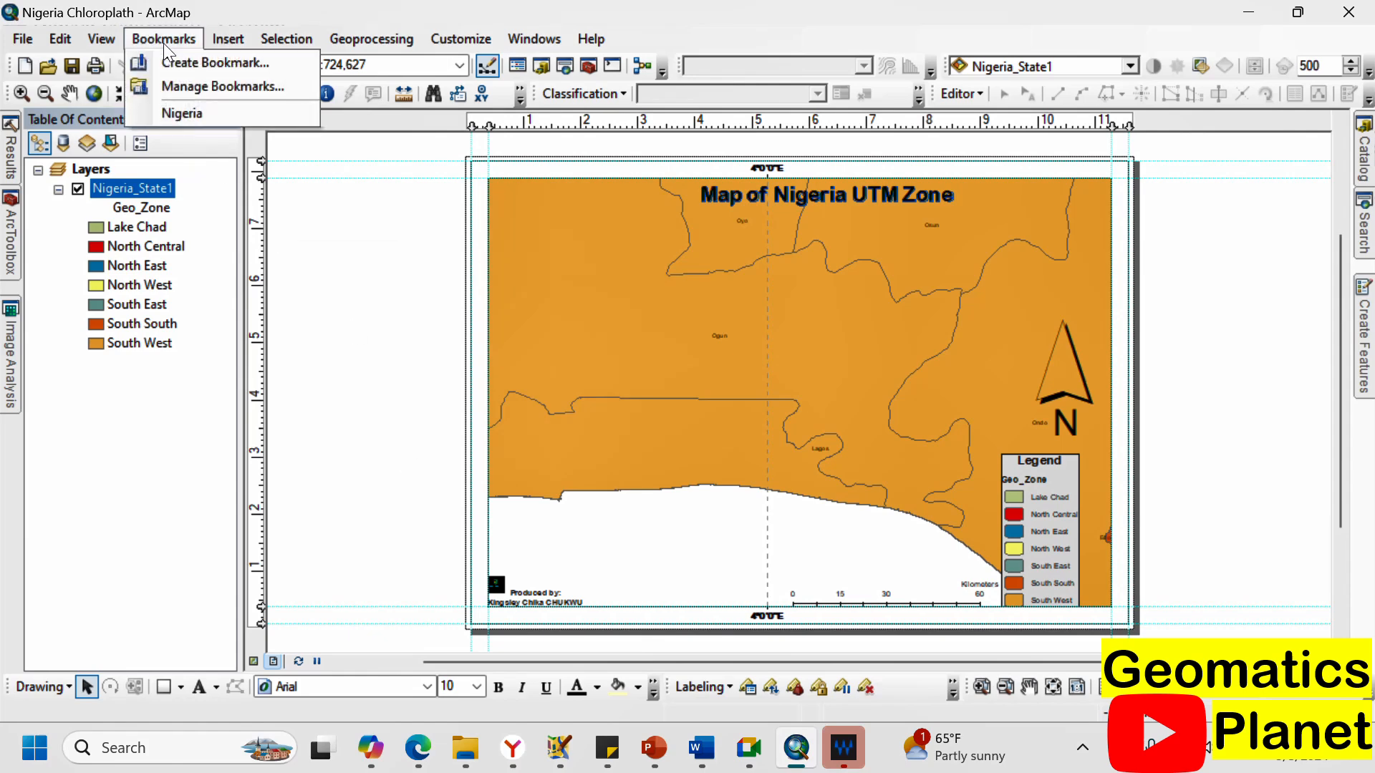
pyautogui.click(166, 111)
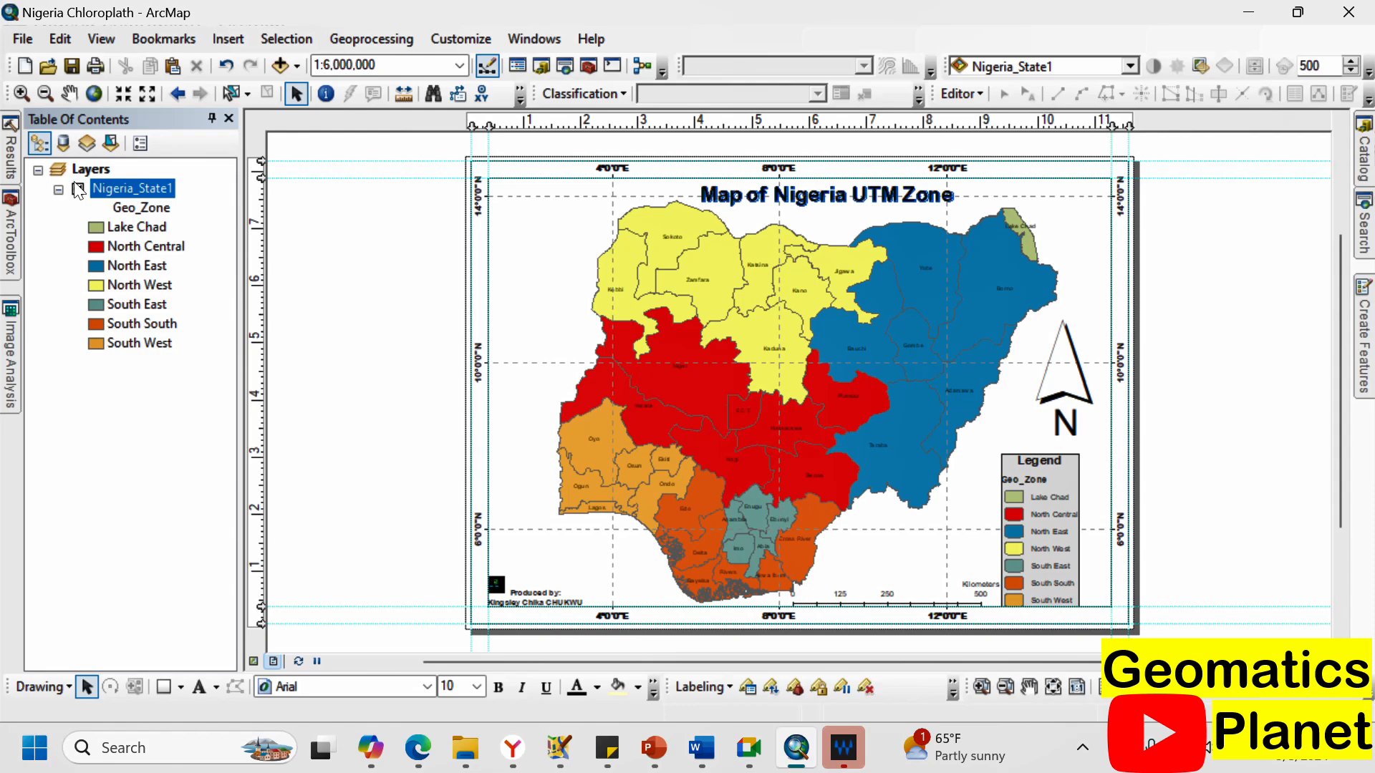
# Frame the South East states at 1:1,500,000 in data view and save the extent as a bookmark named South East.
pyautogui.click(253, 661)
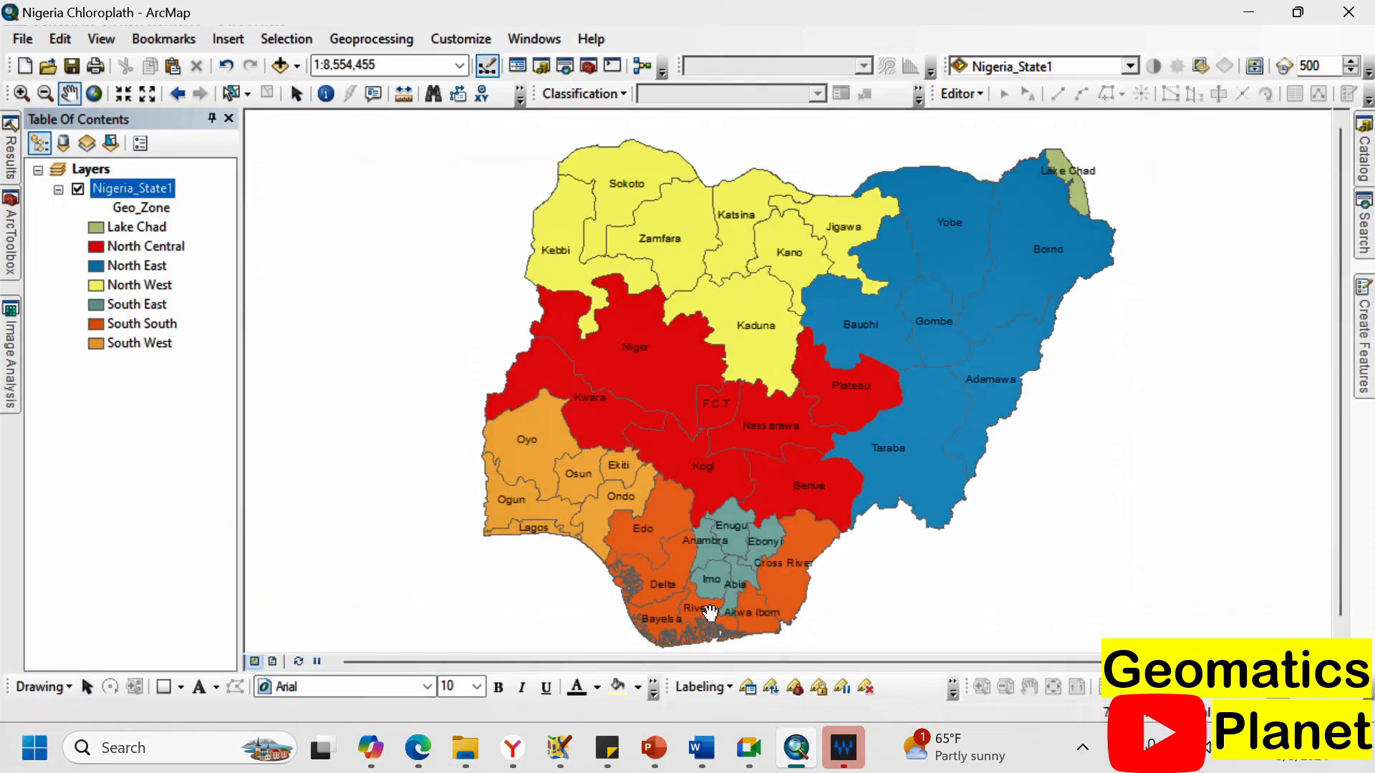
pyautogui.scroll(2, 711, 614)
pyautogui.scroll(3, 744, 529)
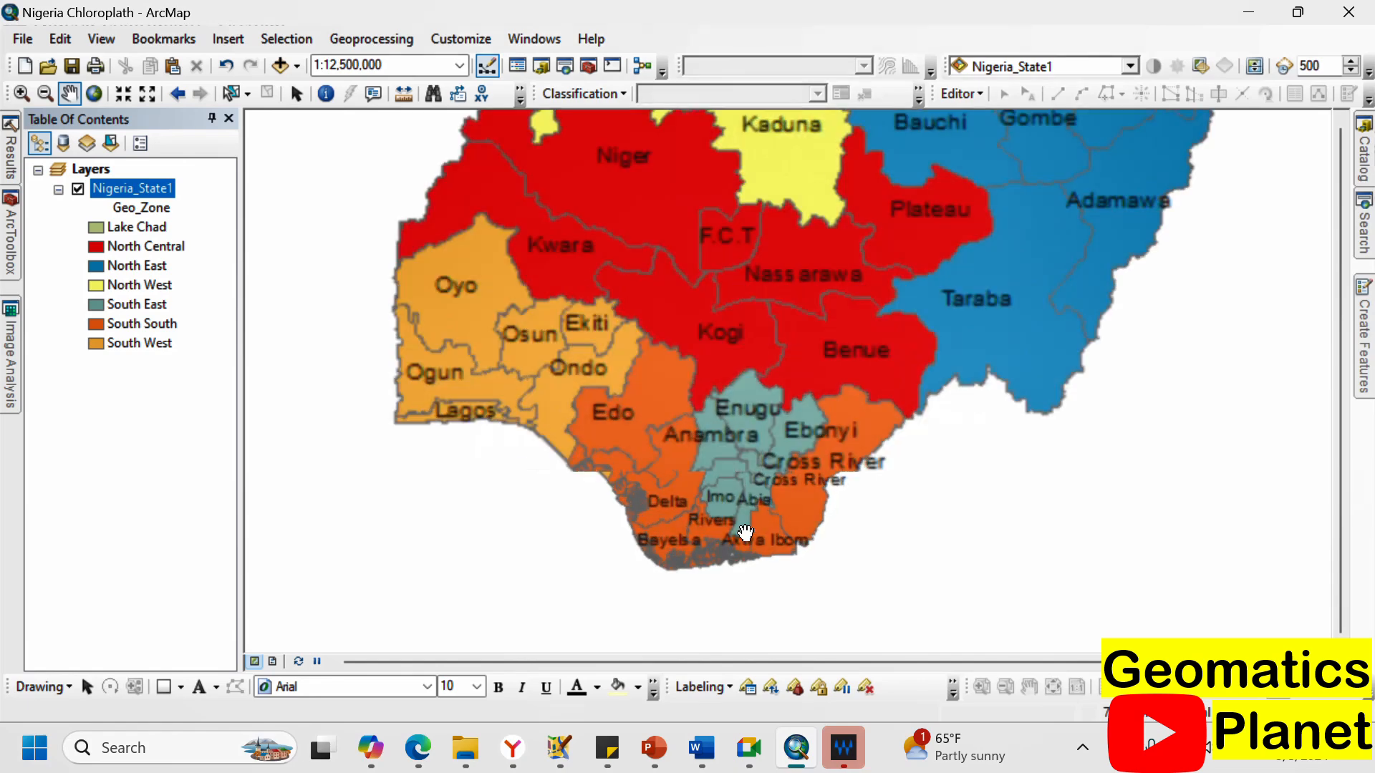
pyautogui.scroll(2, 737, 285)
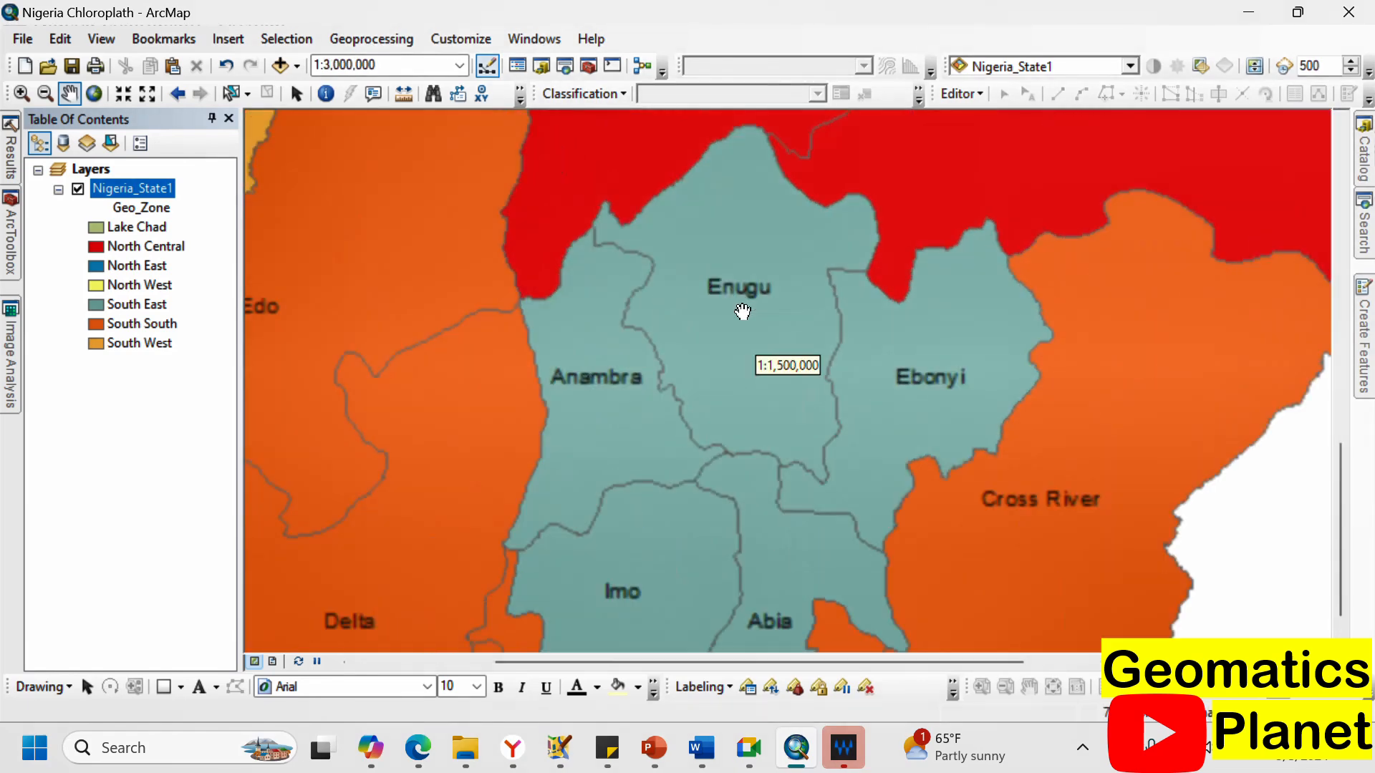
pyautogui.scroll(1, 782, 360)
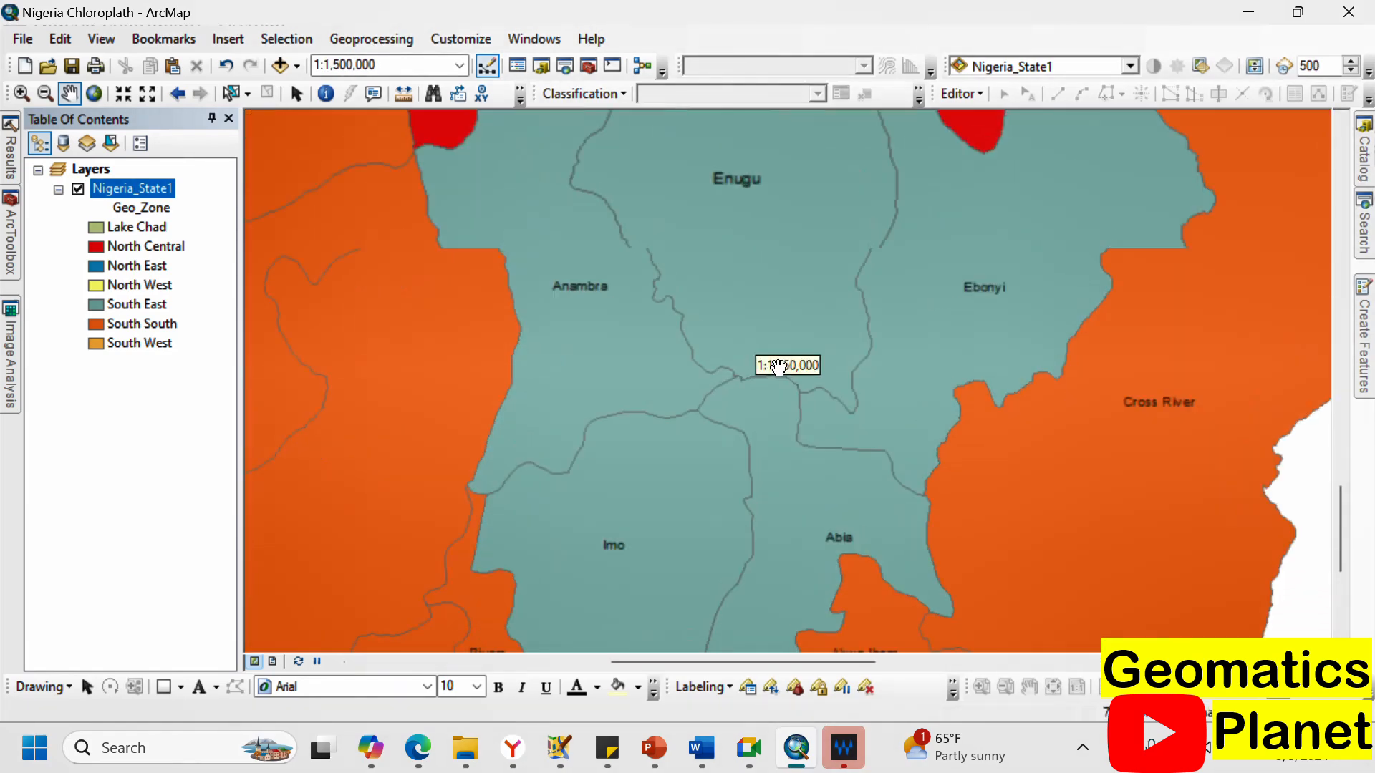
pyautogui.scroll(-1, 784, 365)
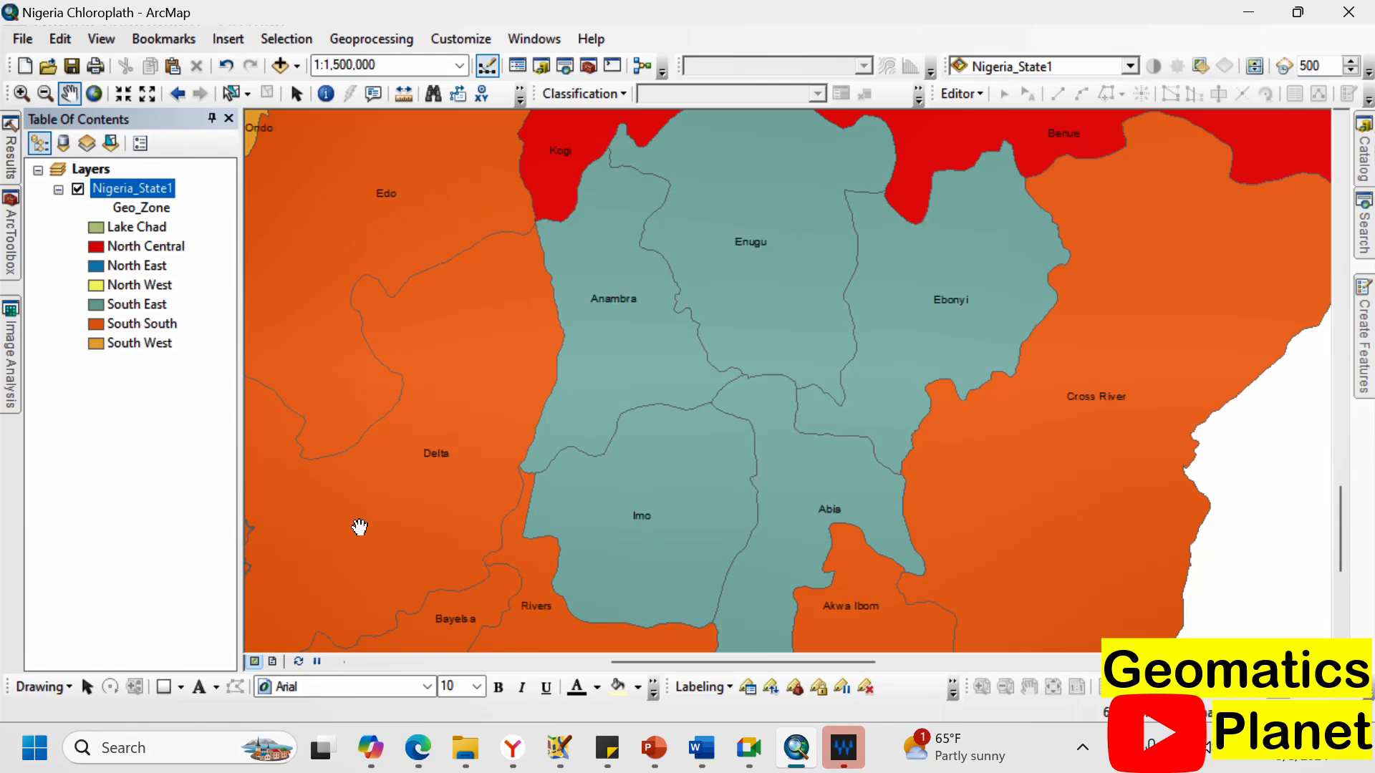
pyautogui.click(139, 37)
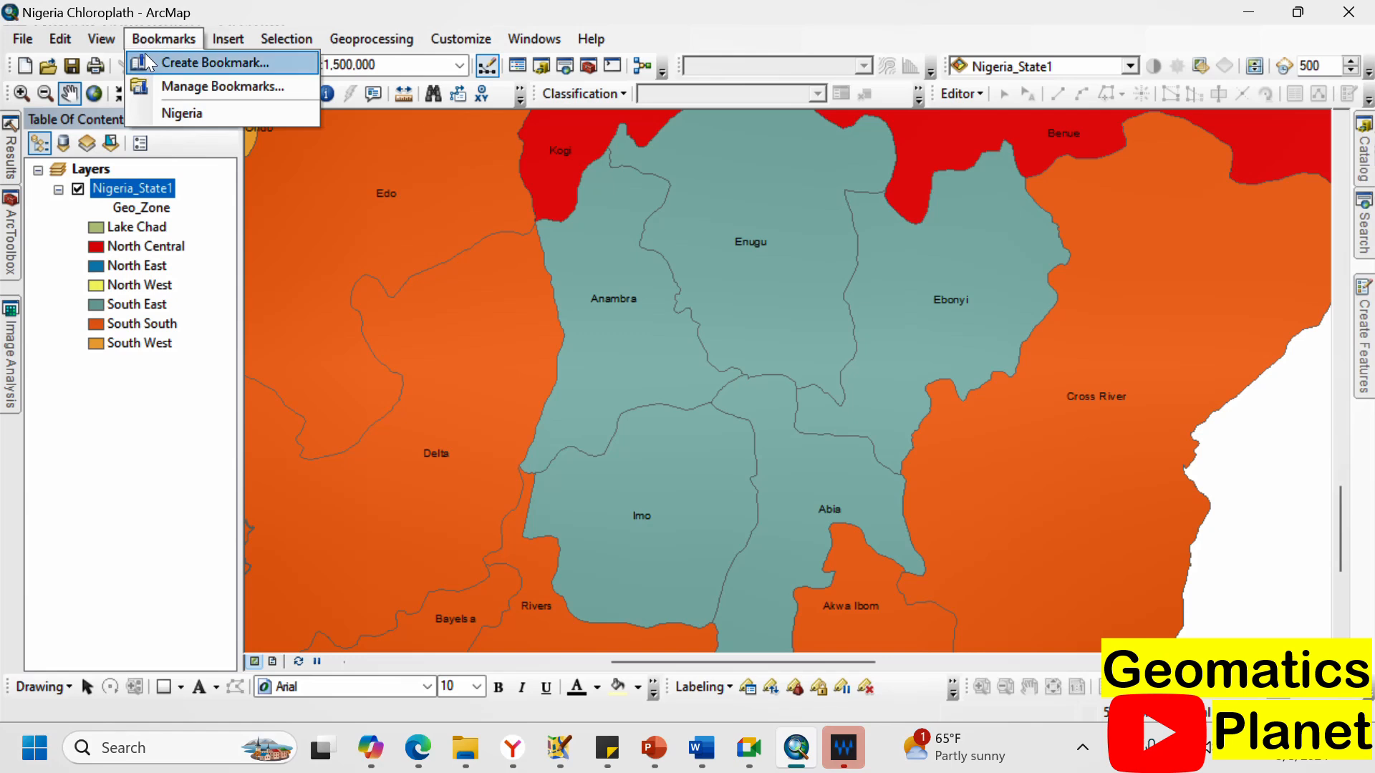
pyautogui.click(144, 59)
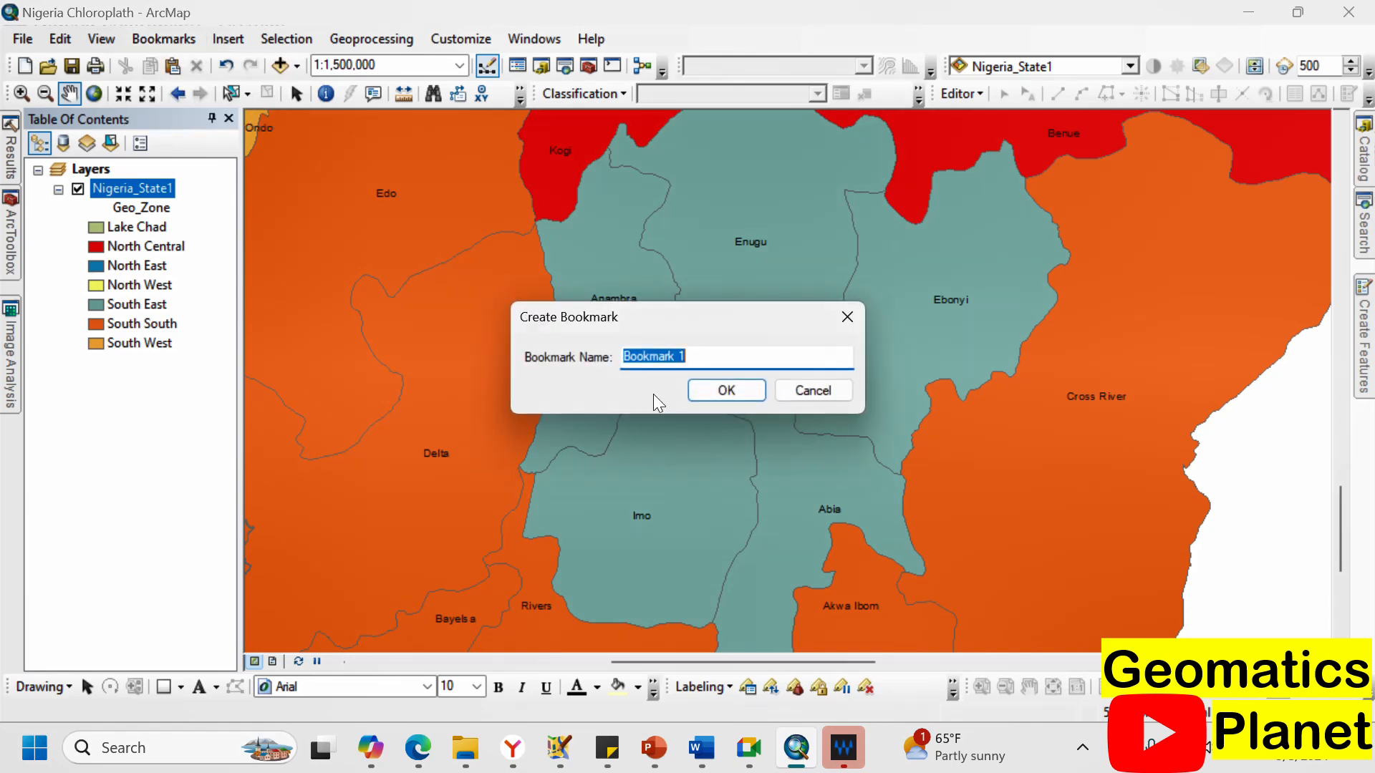
pyautogui.write('South East')
pyautogui.click(725, 390)
# Frame the South West states at 1:3,000,000 and save the extent as a bookmark named South West.
pyautogui.moveTo(656, 317); pyautogui.dragTo(1172, 430)
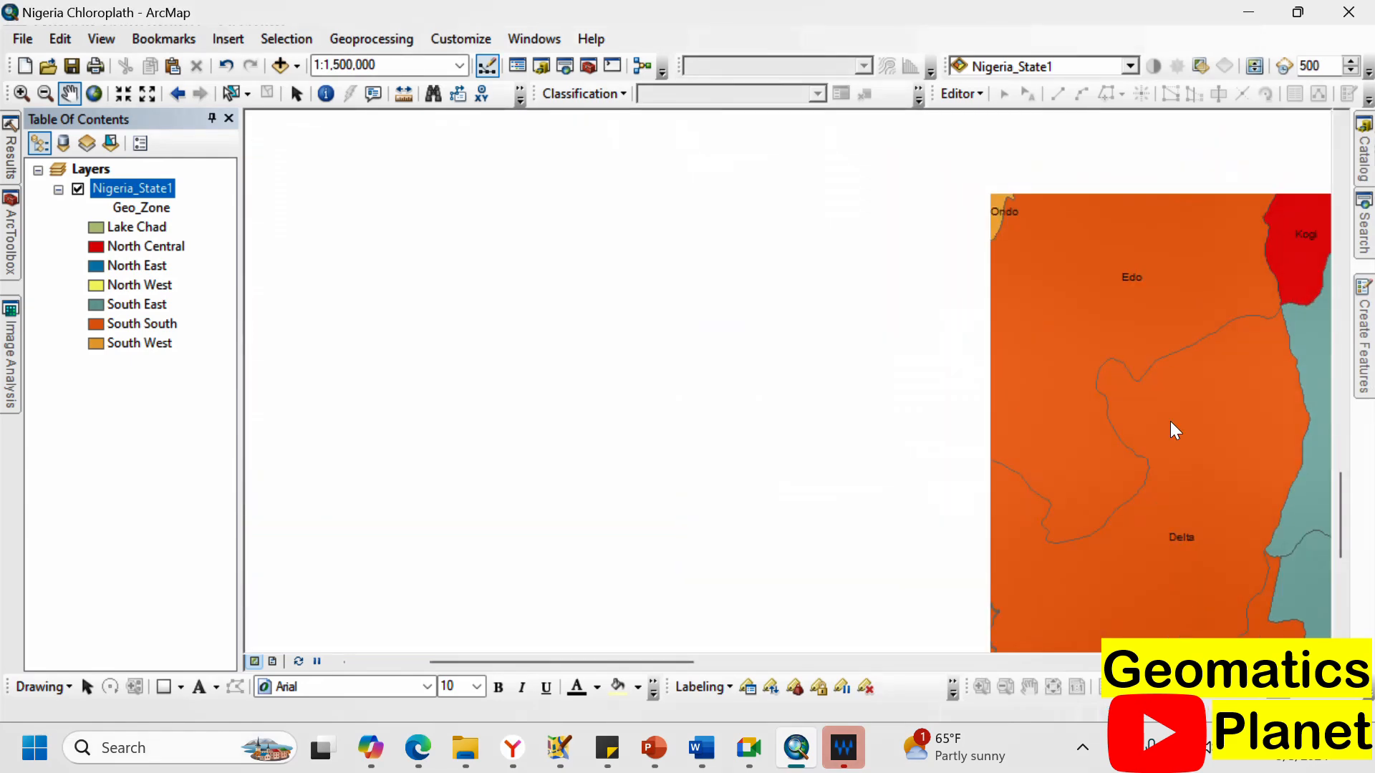
pyautogui.scroll(2, 841, 589)
pyautogui.scroll(-2, 833, 557)
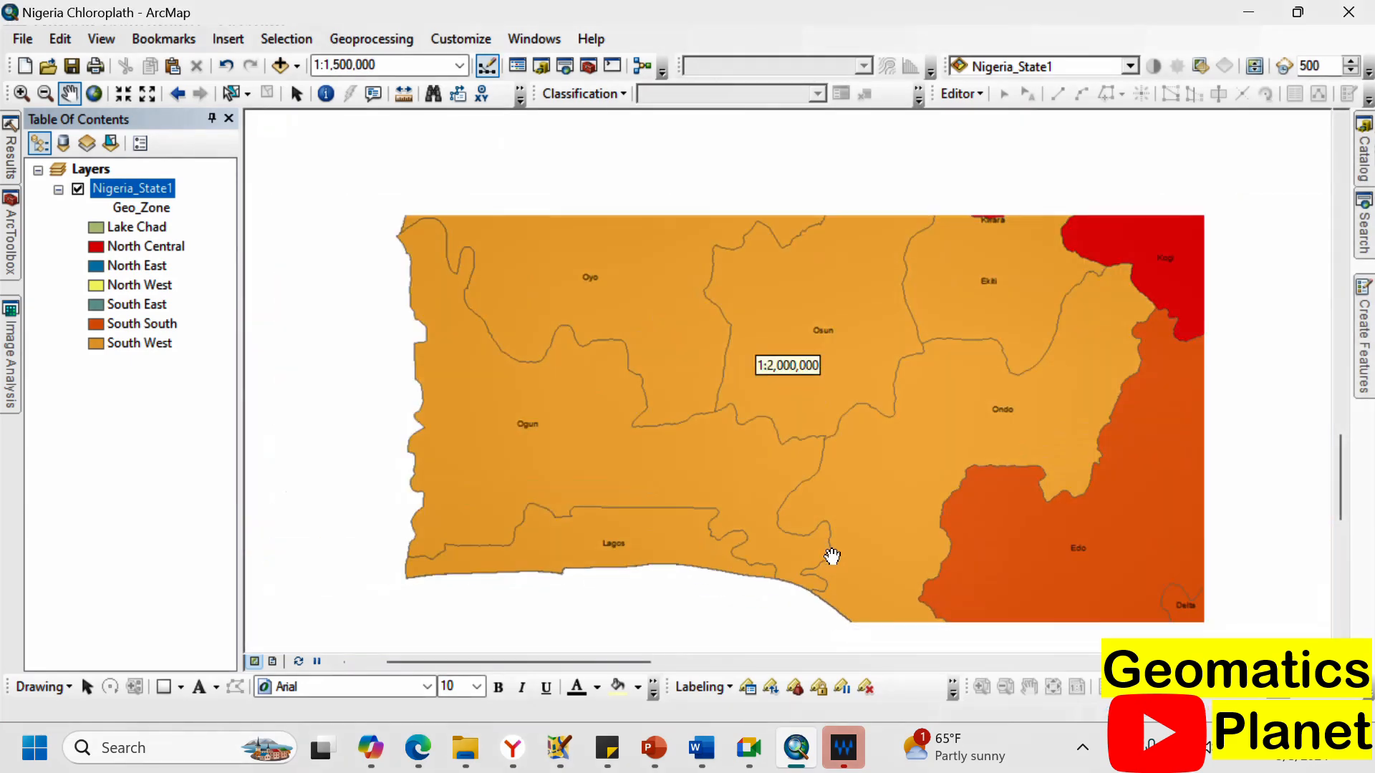
pyautogui.scroll(-2, 753, 493)
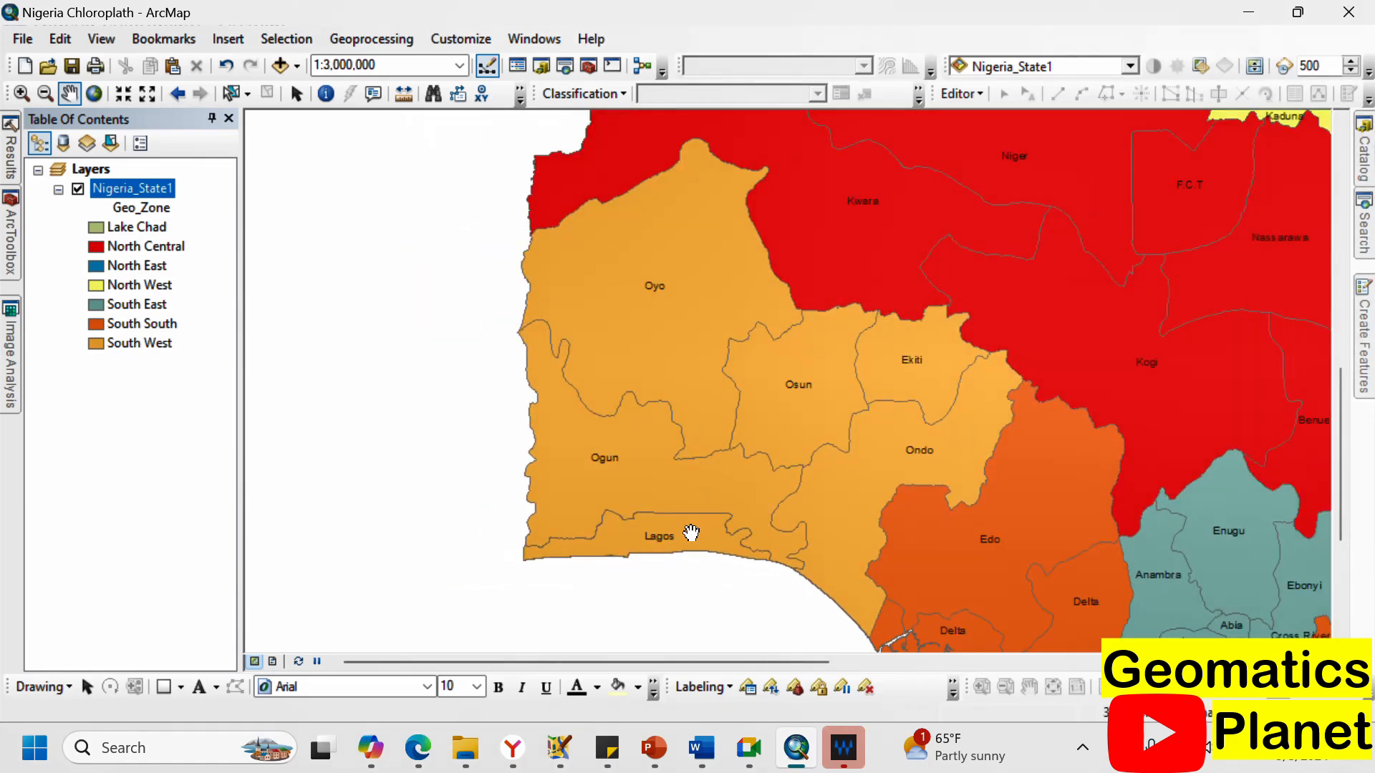
pyautogui.click(192, 40)
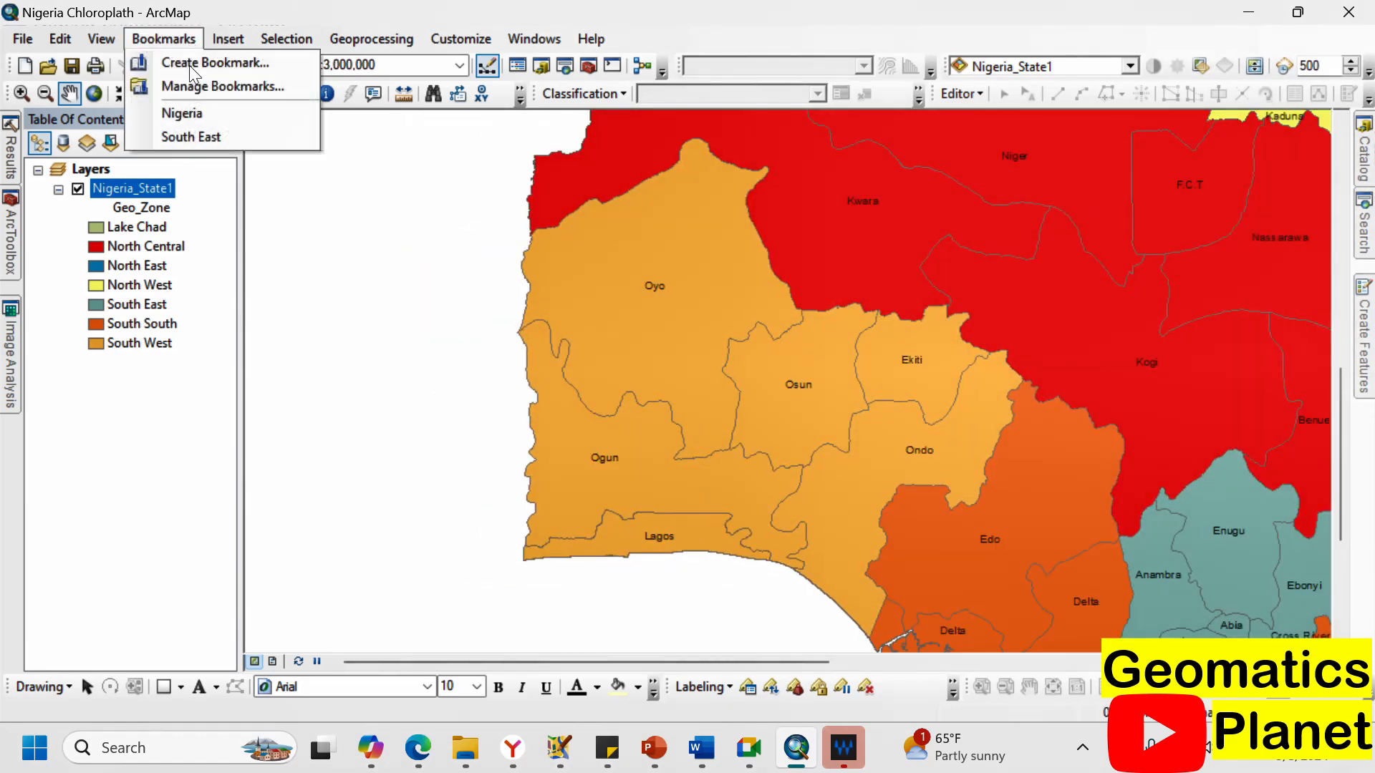
pyautogui.click(189, 63)
pyautogui.write('S')
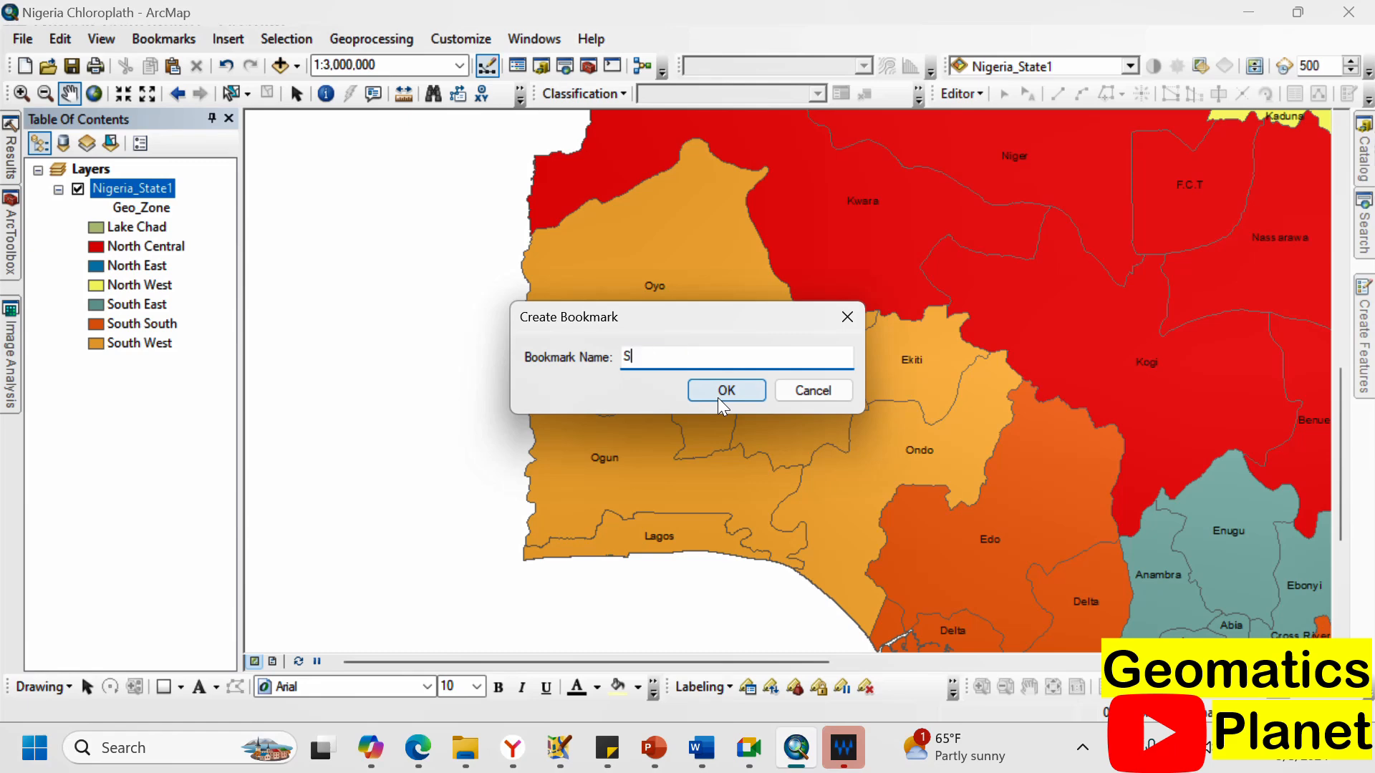
pyautogui.write('outh West')
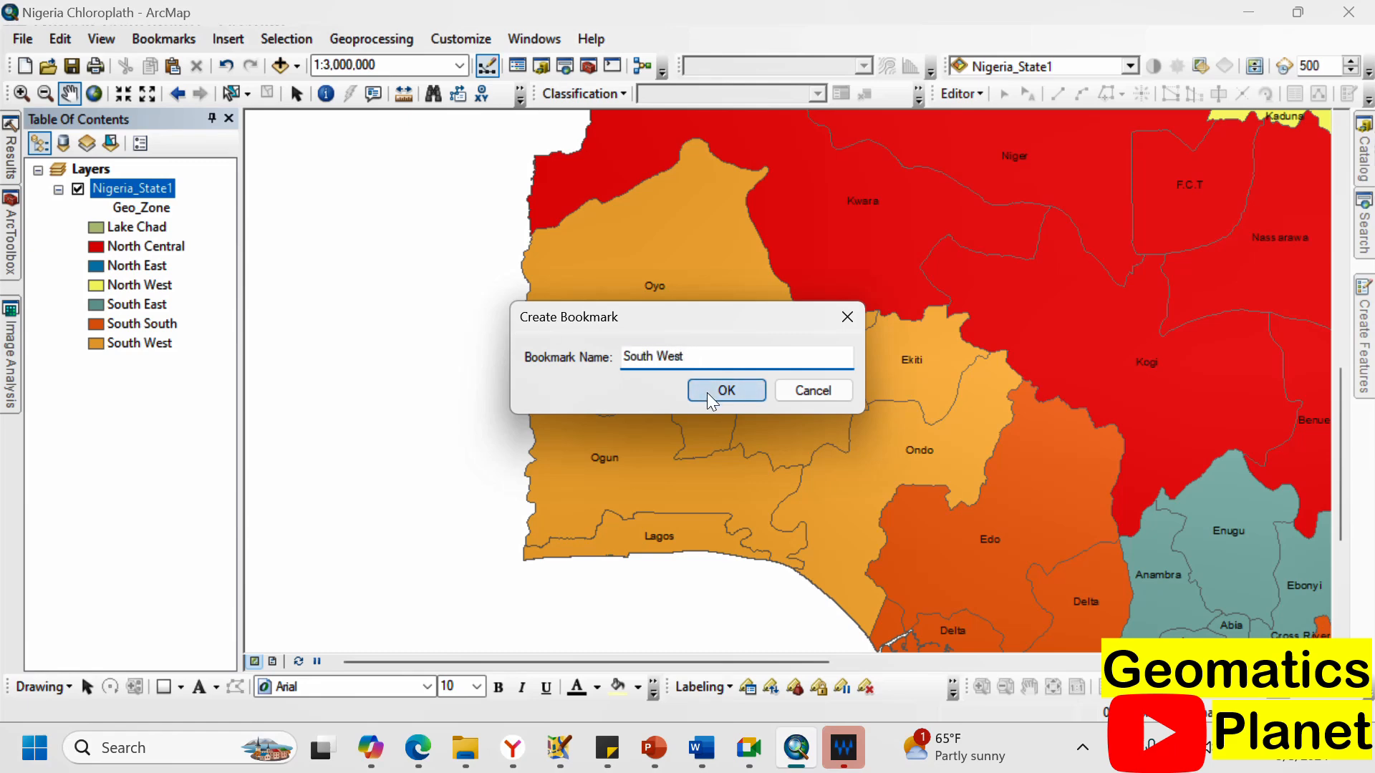
pyautogui.click(725, 390)
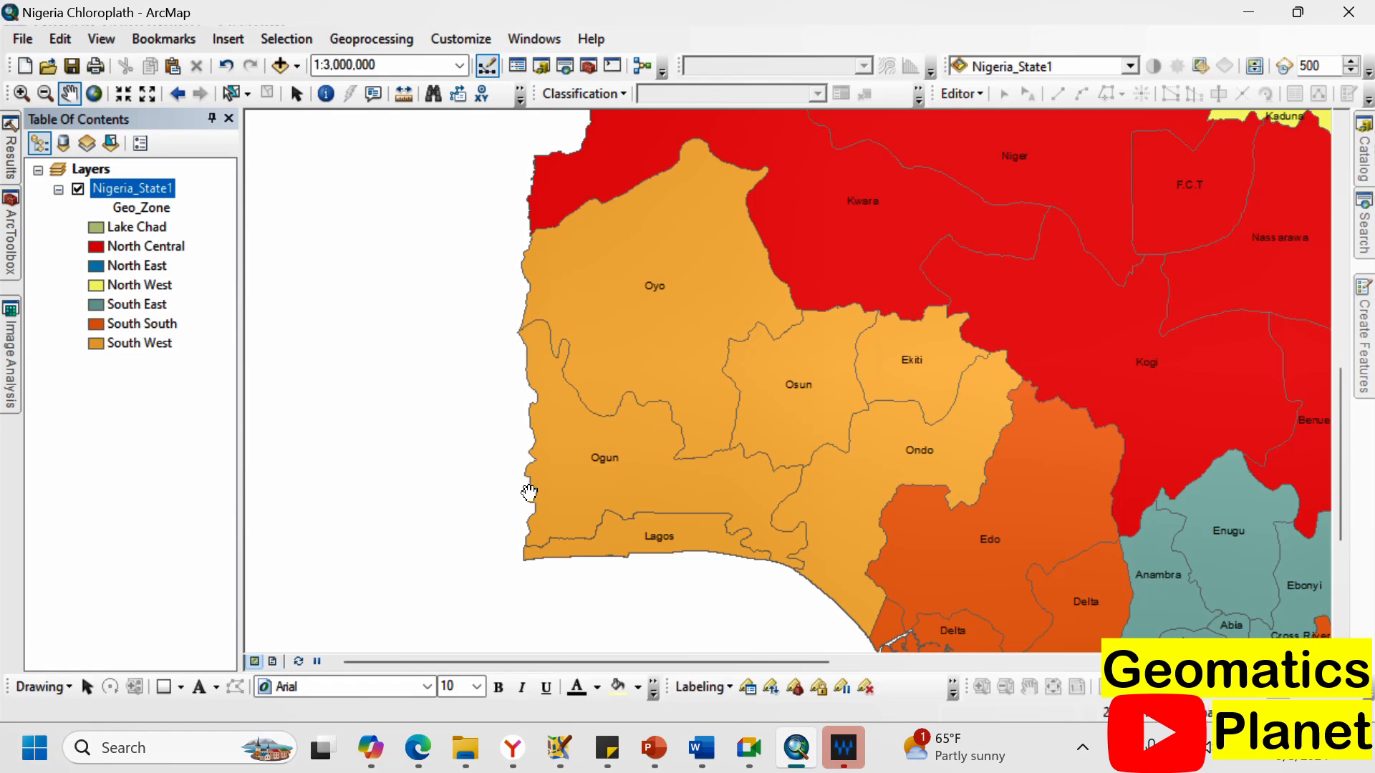
# Move the map extent to the North East states, then recall the South West bookmark.
pyautogui.scroll(-5, 530, 492)
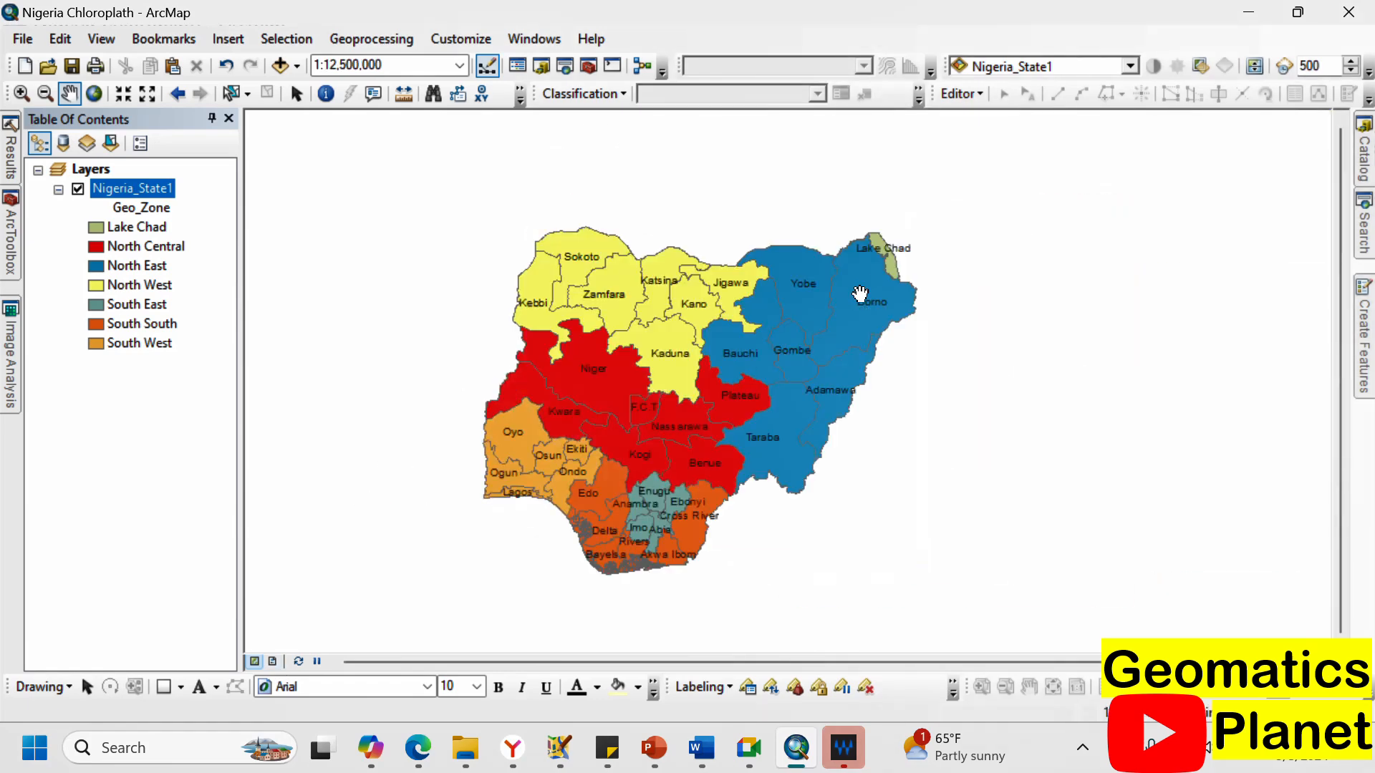
pyautogui.scroll(5, 859, 294)
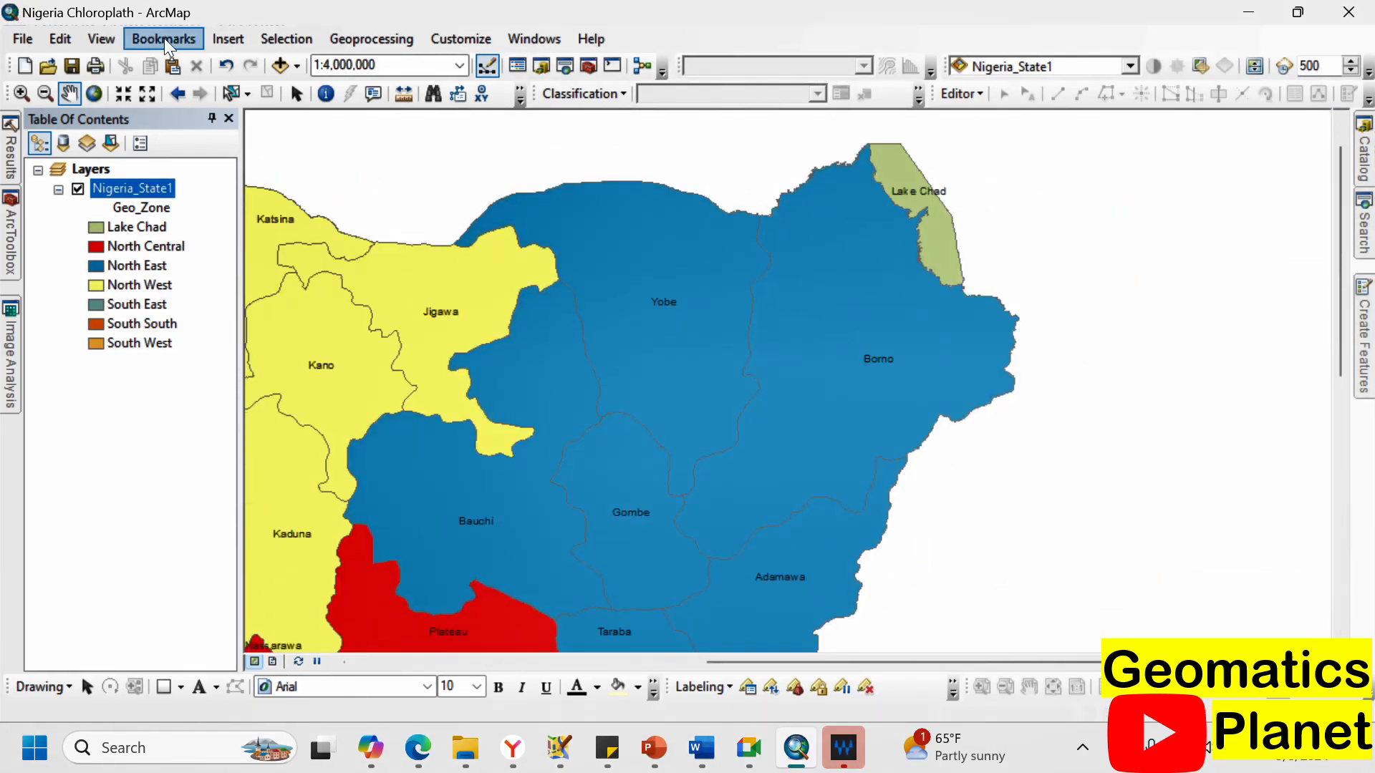
pyautogui.click(165, 37)
pyautogui.click(210, 161)
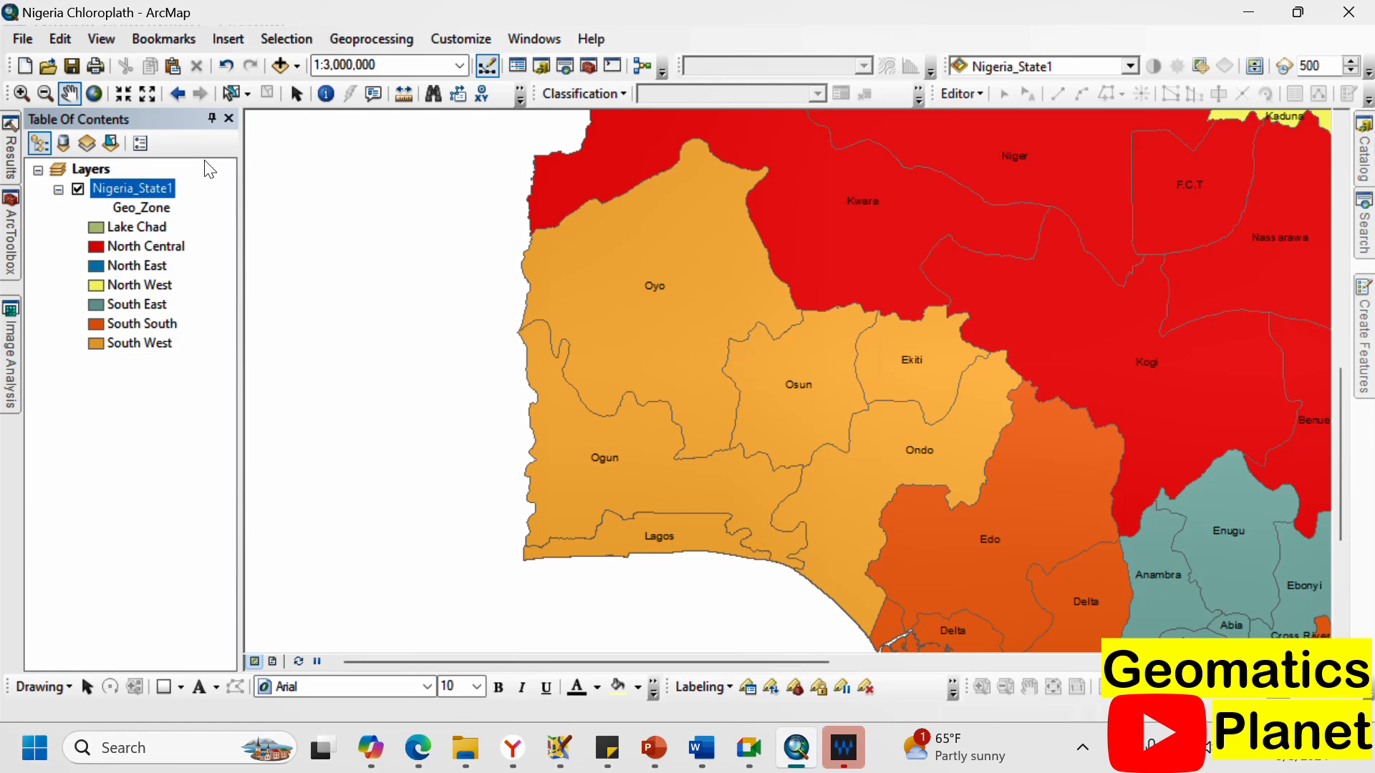
# Test the saved bookmarks by recalling South East, followed by Nigeria.
pyautogui.click(153, 45)
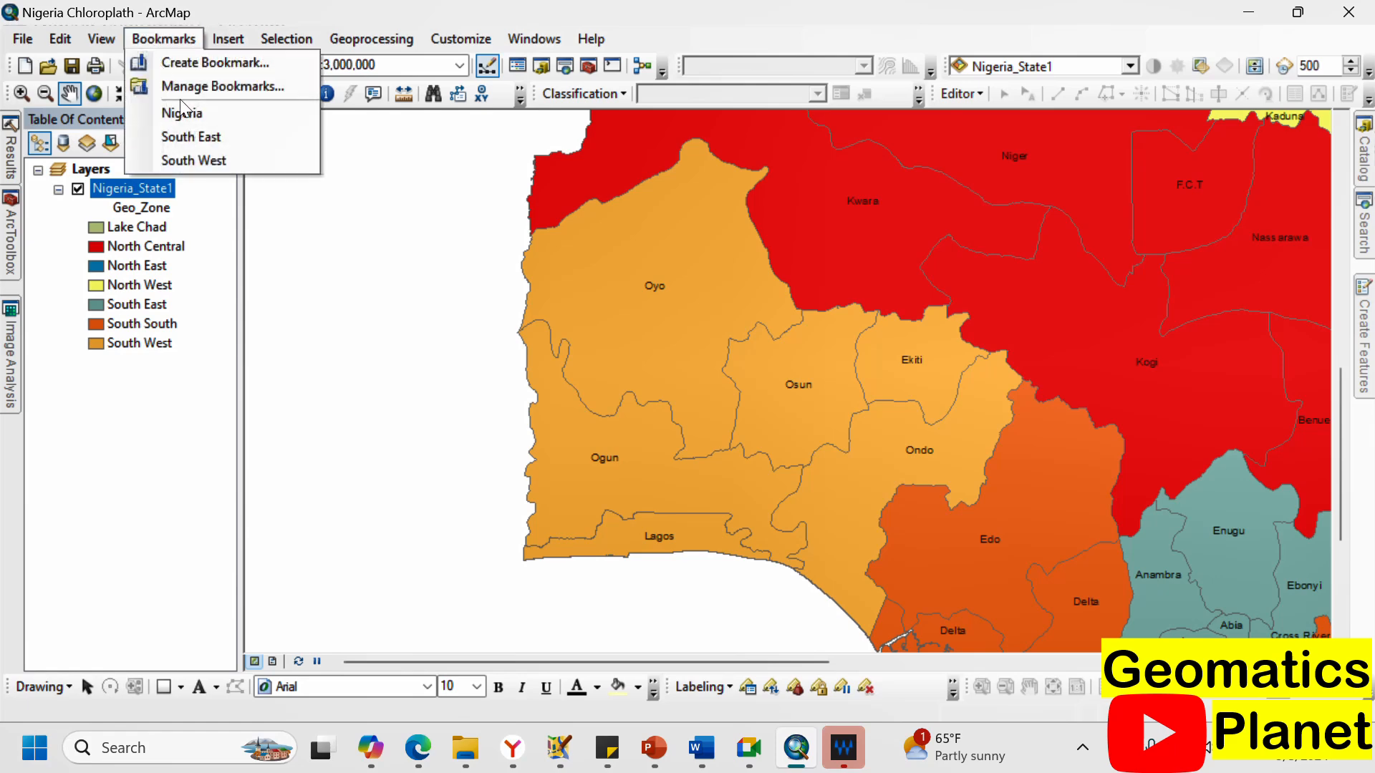
pyautogui.click(195, 136)
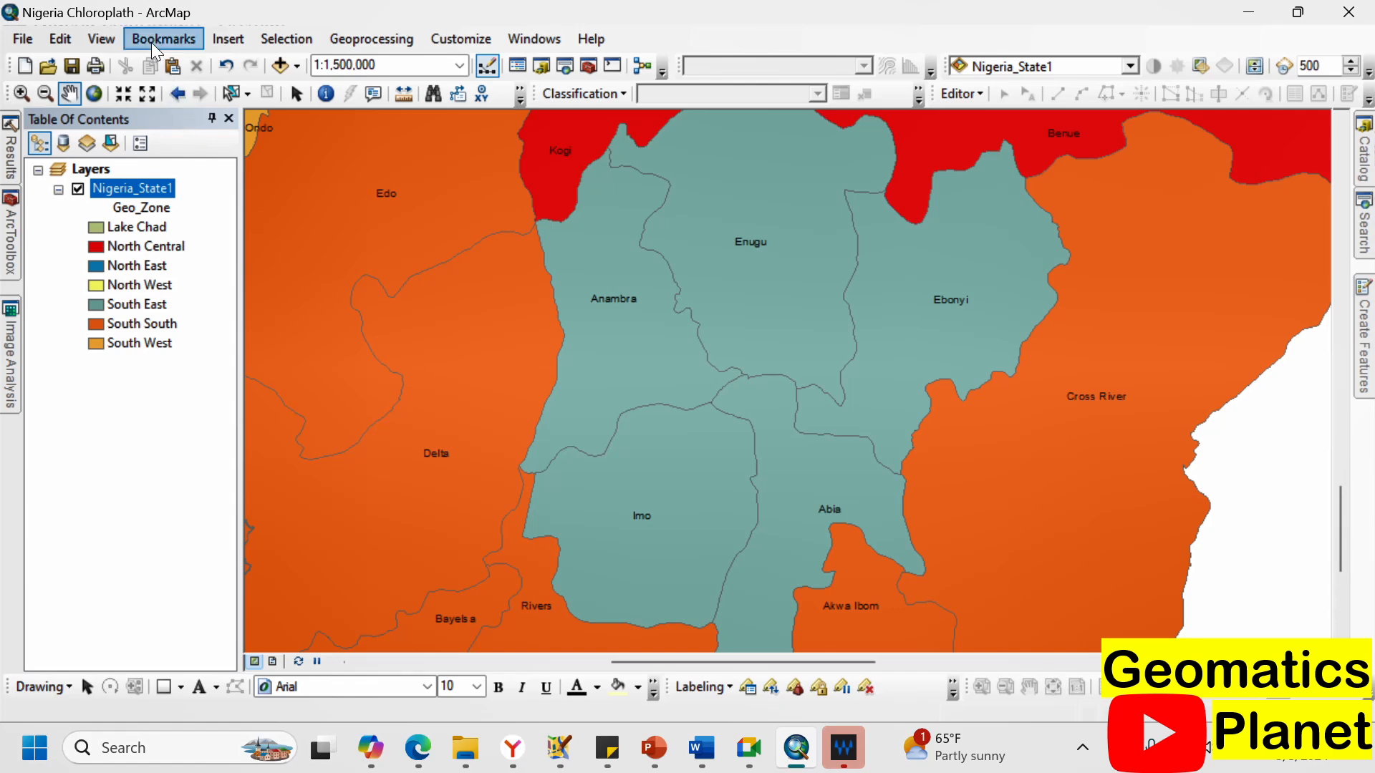
pyautogui.click(152, 41)
pyautogui.click(177, 118)
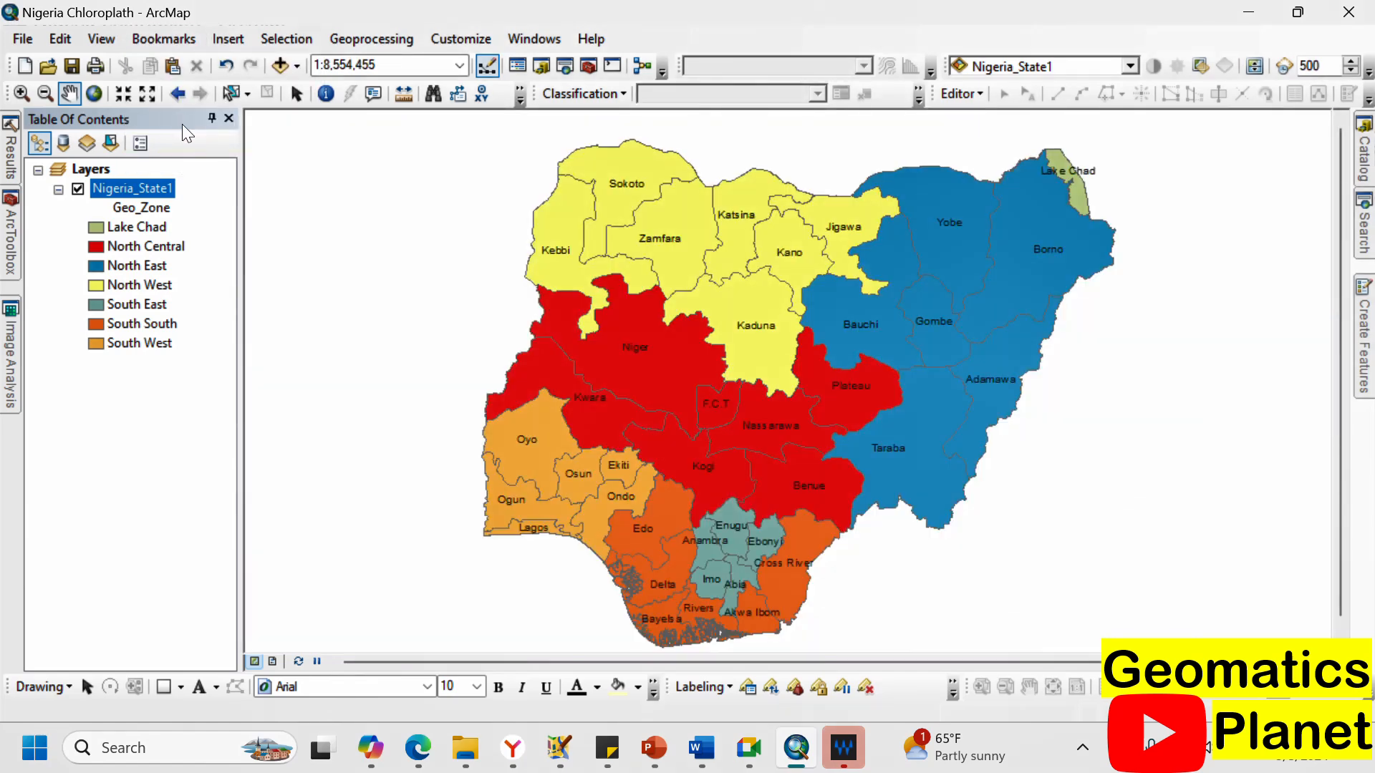
# Test the South West bookmark by recalling it from a 1:400,000 close-up of the Oyo, Osun and Ogun boundaries.
pyautogui.scroll(-3, 659, 450)
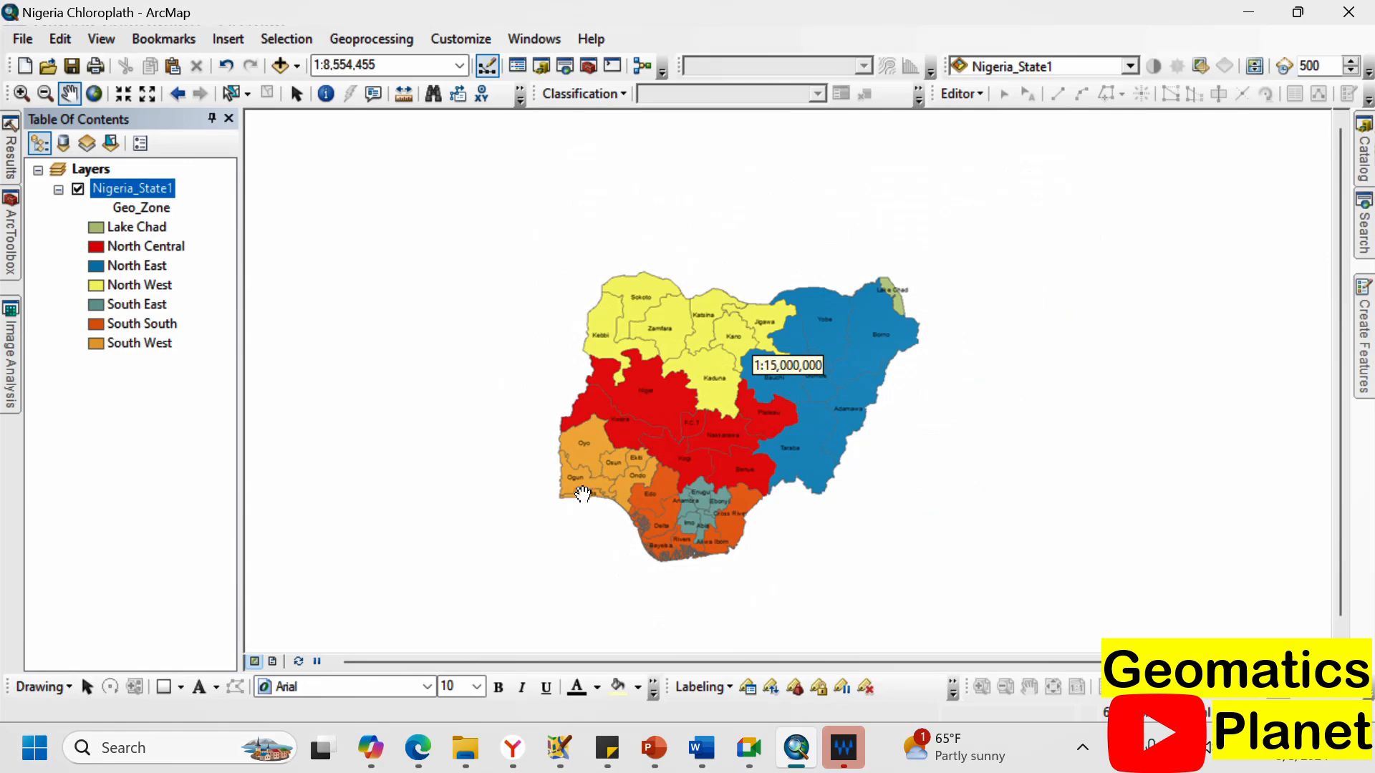
pyautogui.scroll(10, 587, 494)
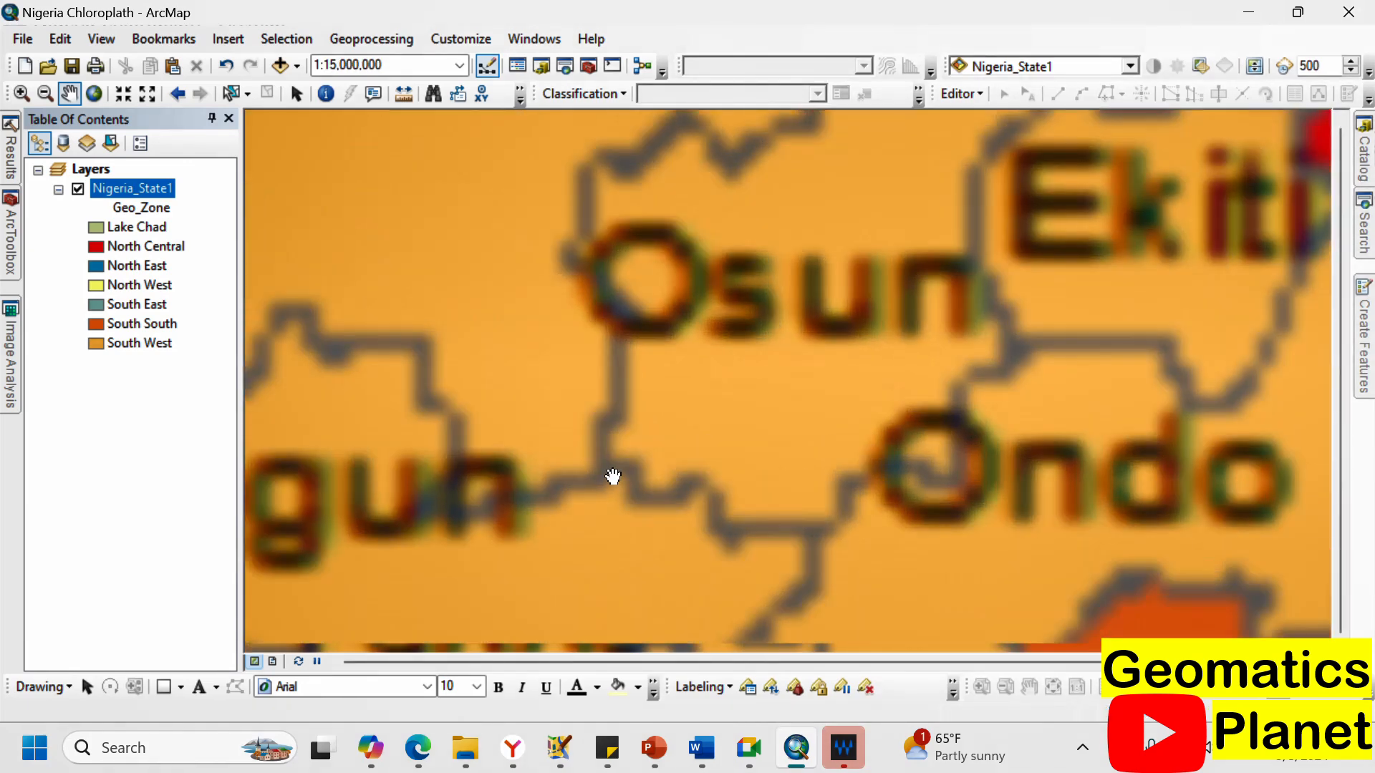
pyautogui.scroll(2, 614, 476)
pyautogui.scroll(-1, 694, 365)
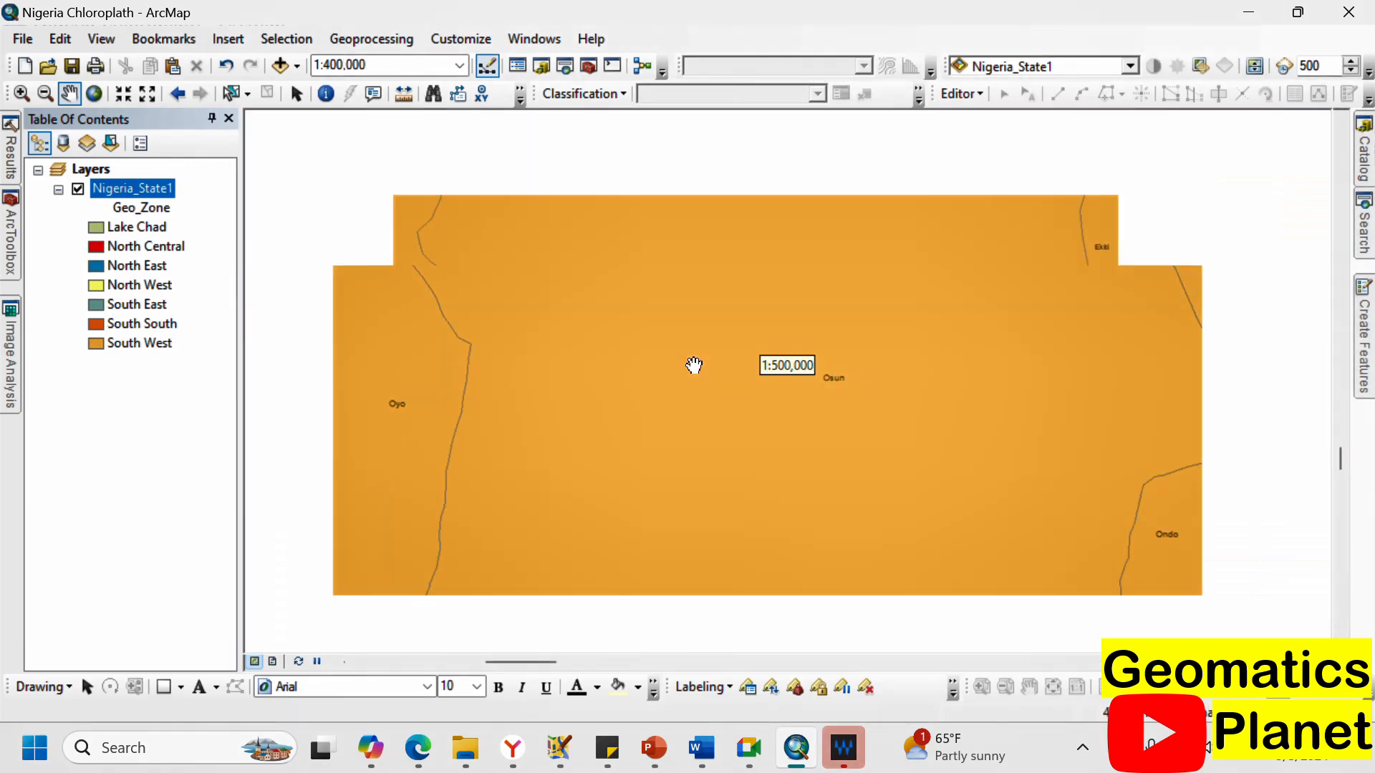
pyautogui.scroll(-2, 693, 365)
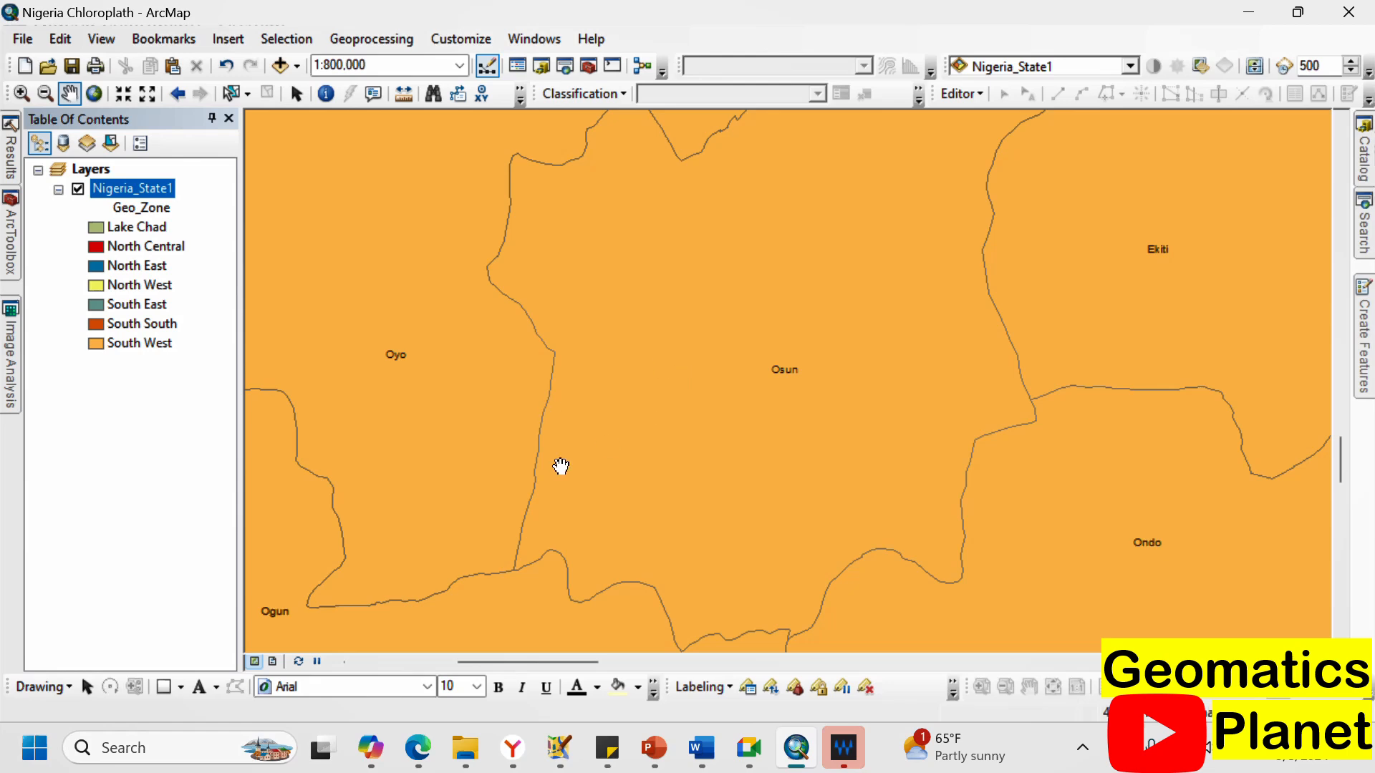
pyautogui.scroll(3, 522, 623)
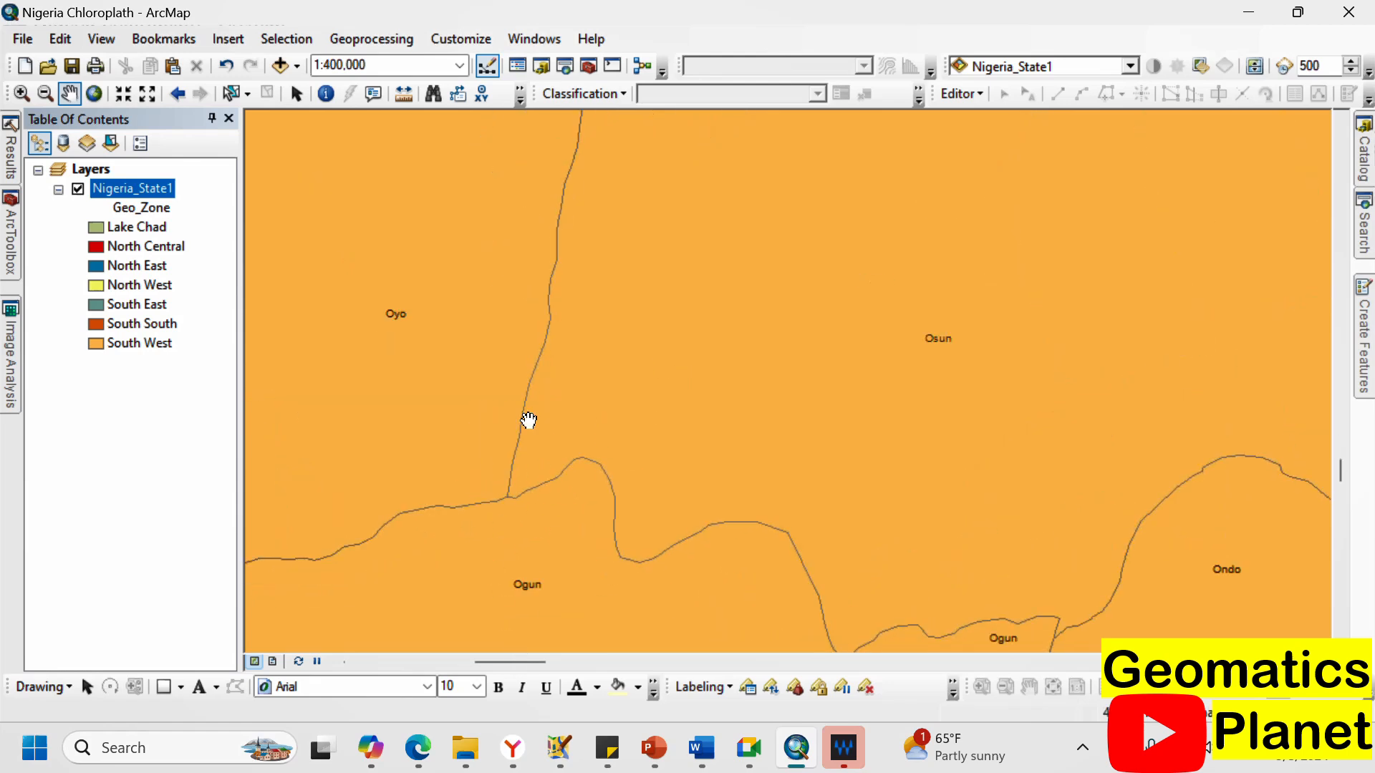
pyautogui.click(170, 38)
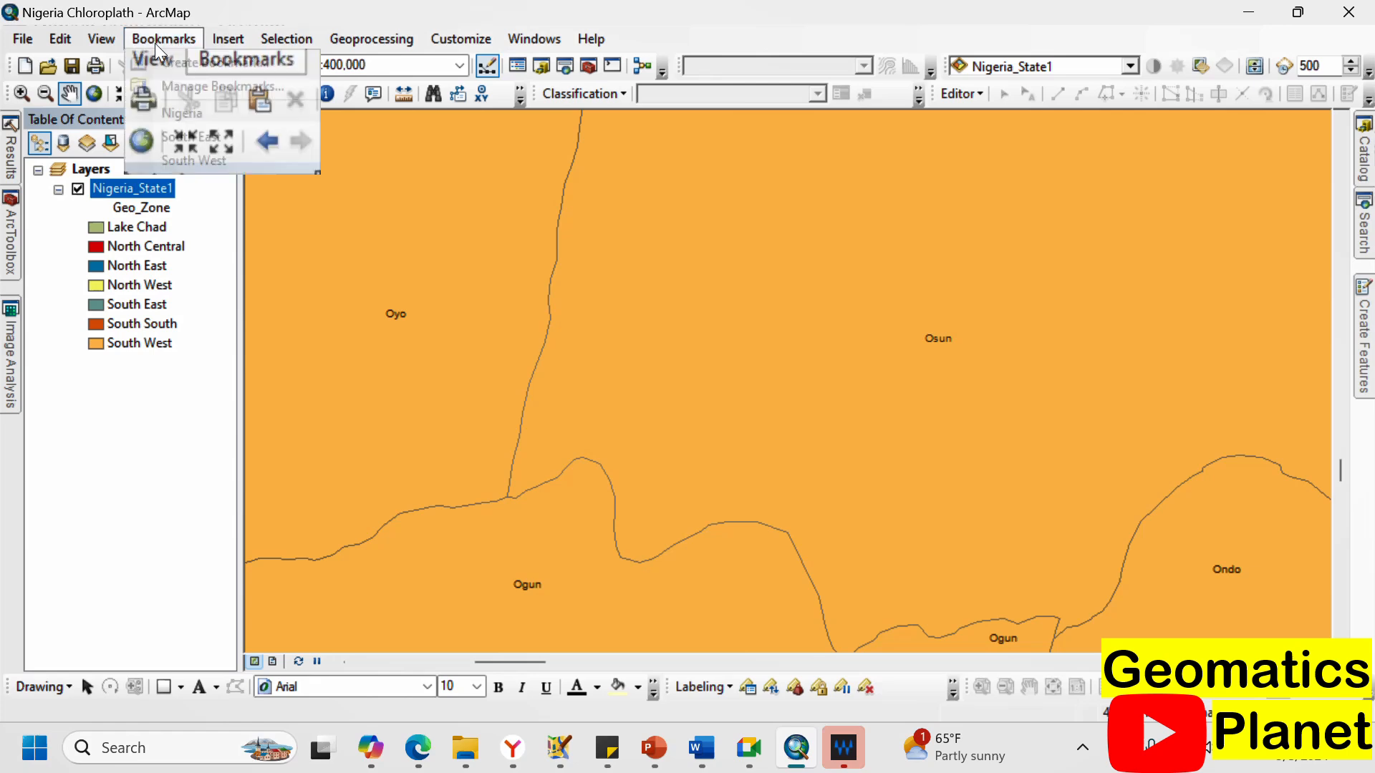
pyautogui.click(197, 157)
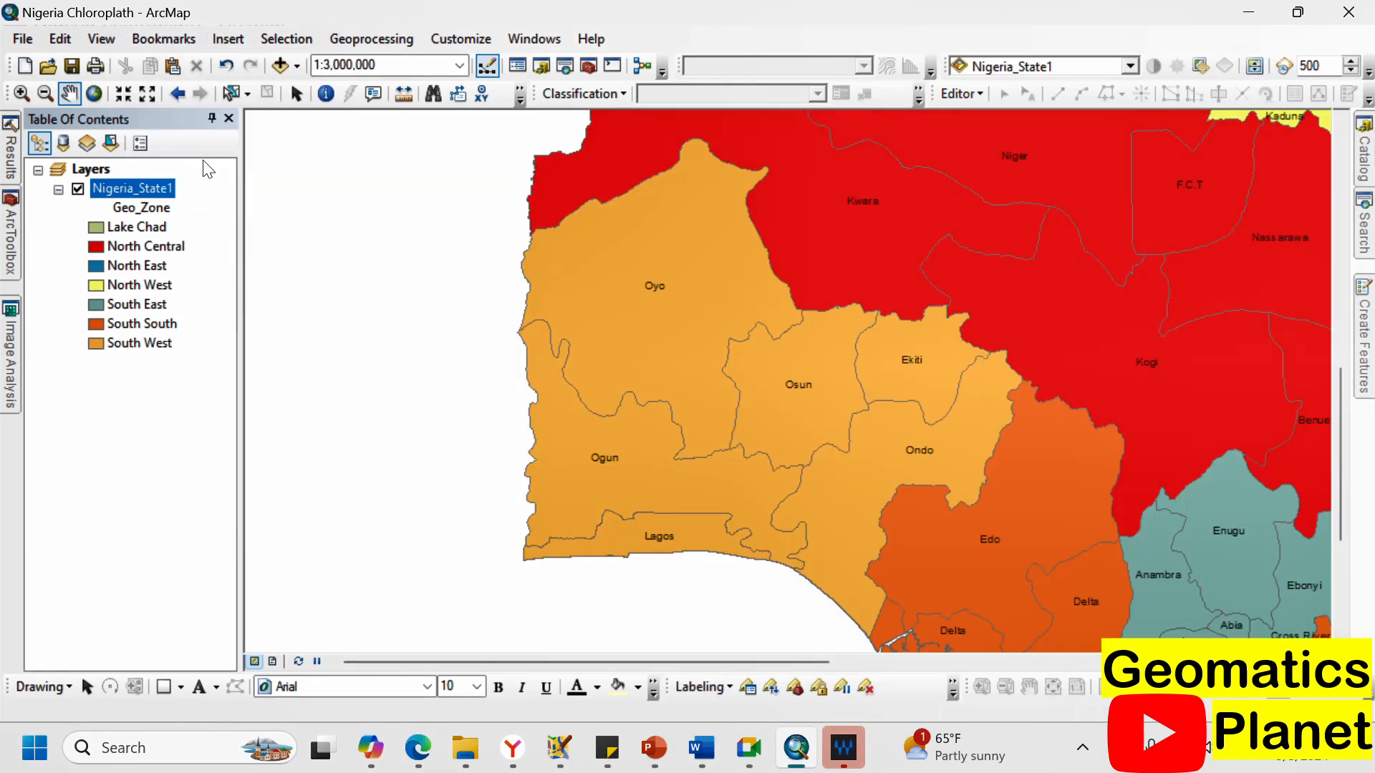
# Recall the South East bookmark from a zoomed-out extent showing nearly the whole country.
pyautogui.scroll(-3, 423, 258)
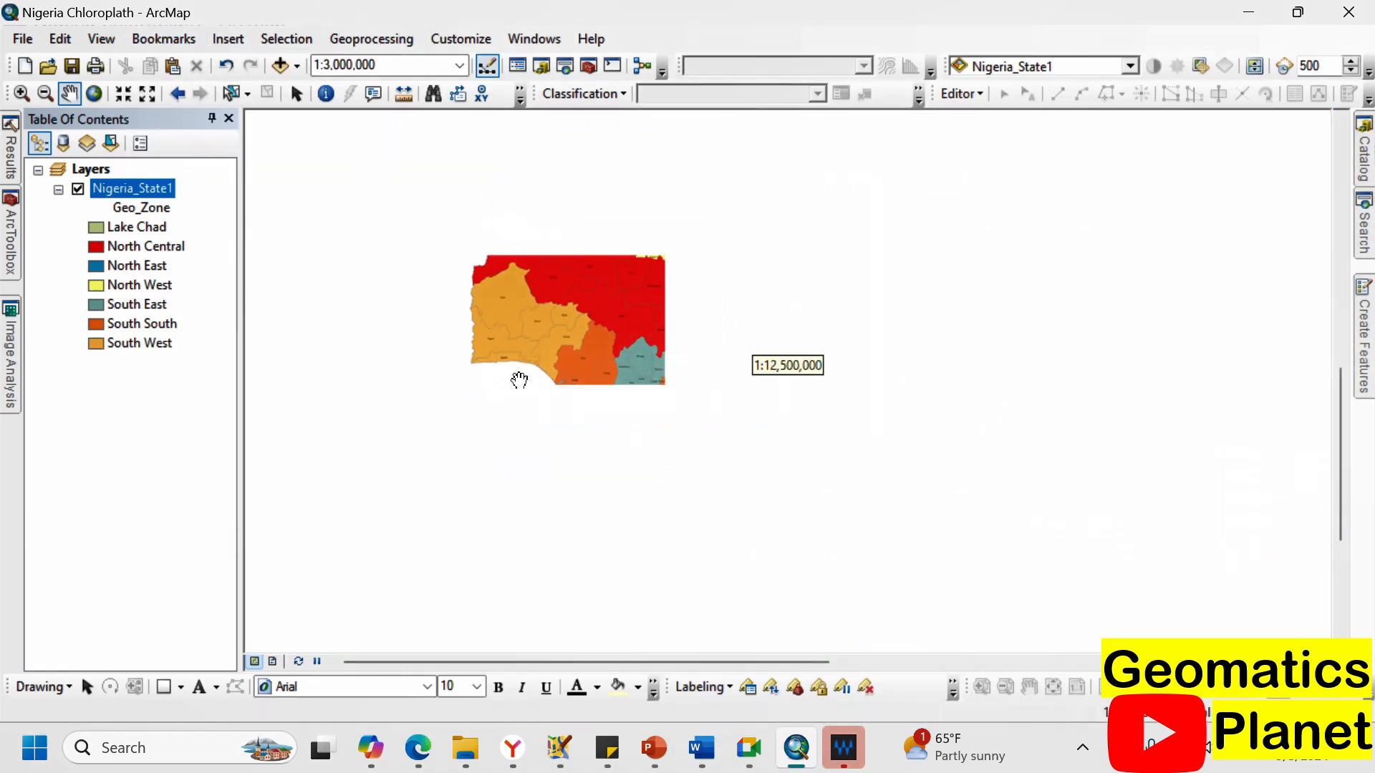
pyautogui.scroll(-2, 644, 469)
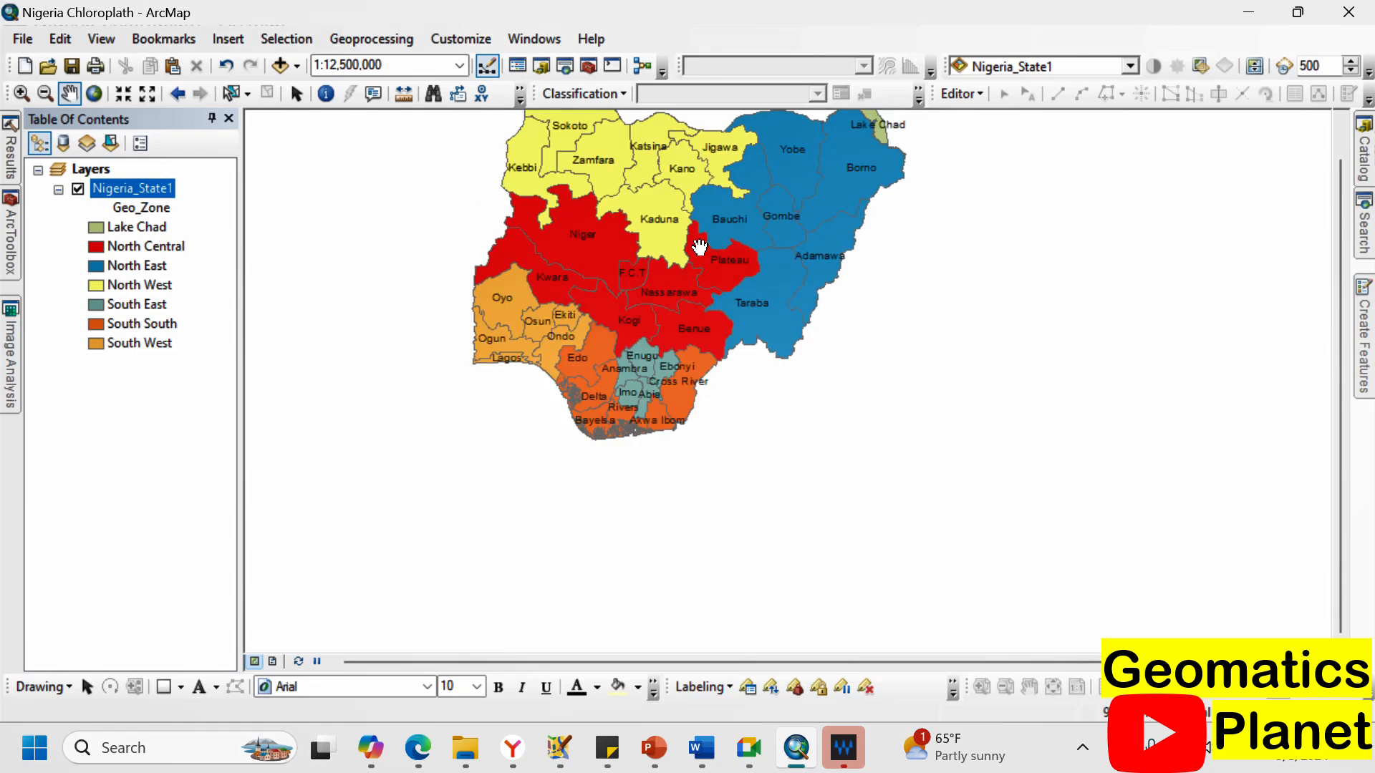
pyautogui.click(164, 39)
pyautogui.click(199, 138)
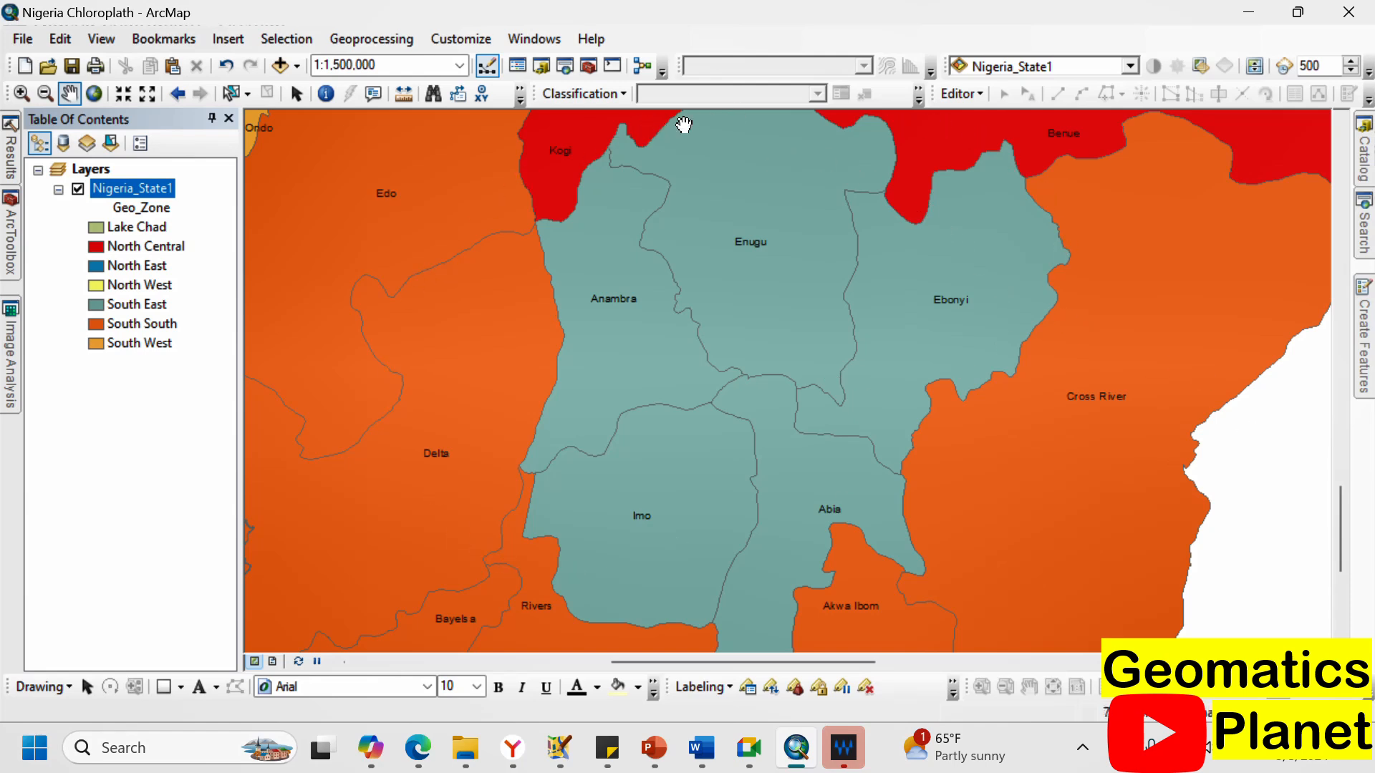
# Switch the map to the South West bookmark and back to the South East bookmark.
pyautogui.click(178, 43)
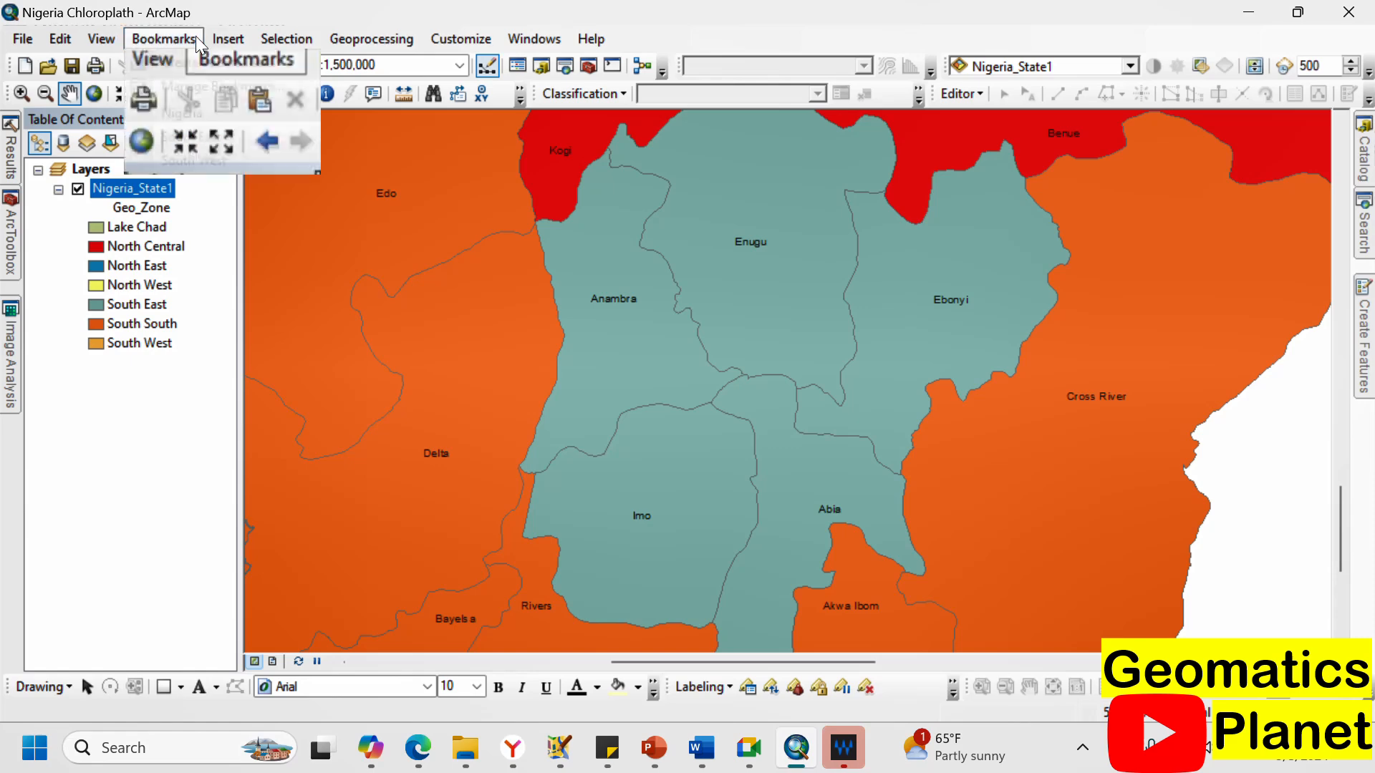
pyautogui.click(181, 152)
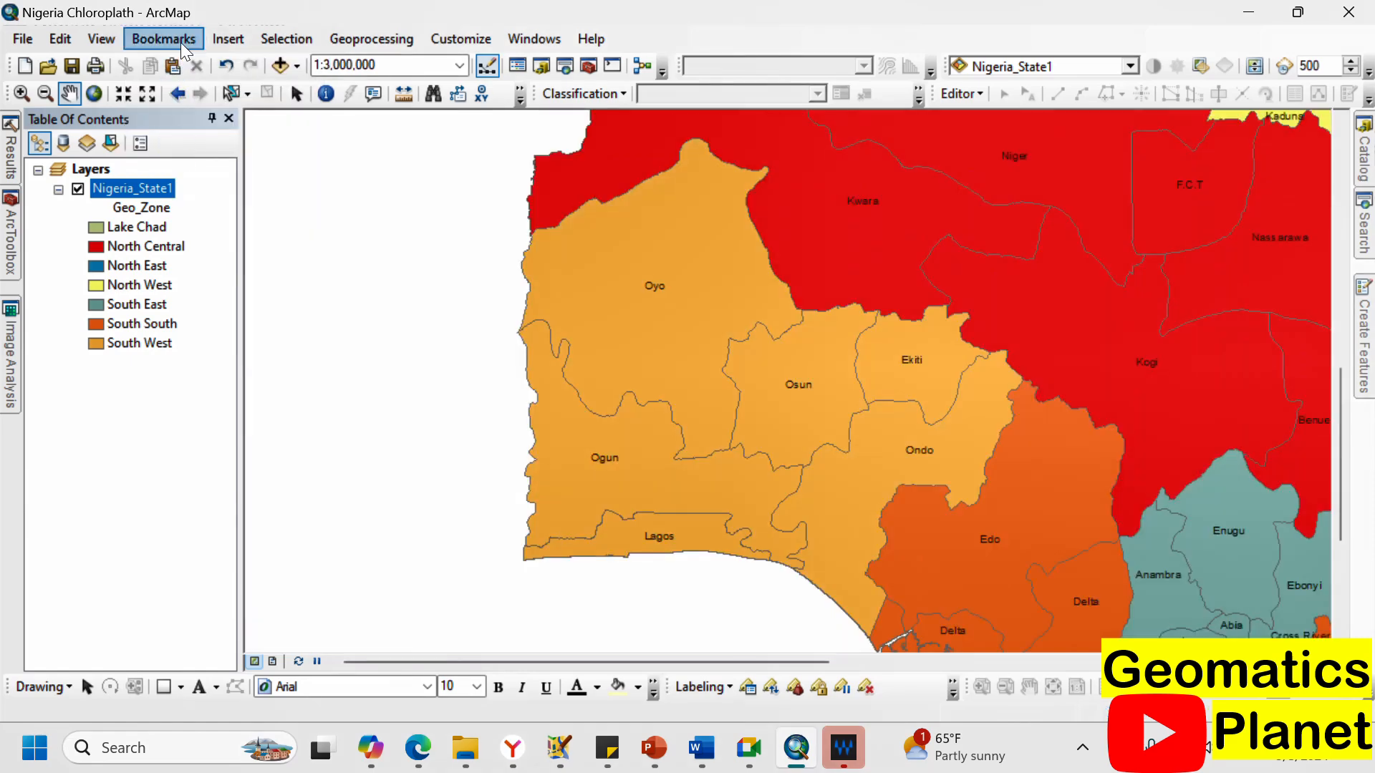
pyautogui.click(181, 42)
pyautogui.click(204, 137)
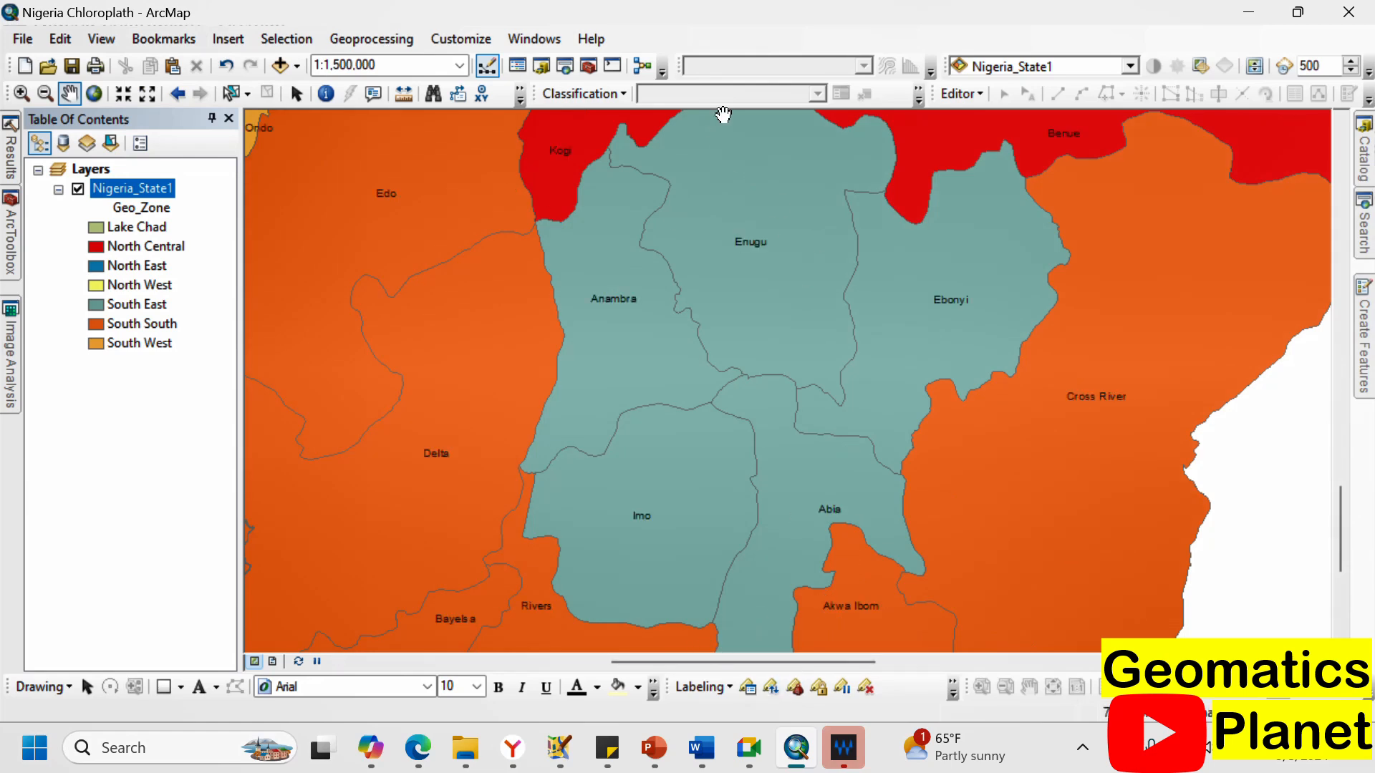
# Reframe the South East states at 1:2,000,000 and update the South East bookmark to this extent in the Bookmarks Manager.
pyautogui.scroll(2, 704, 384)
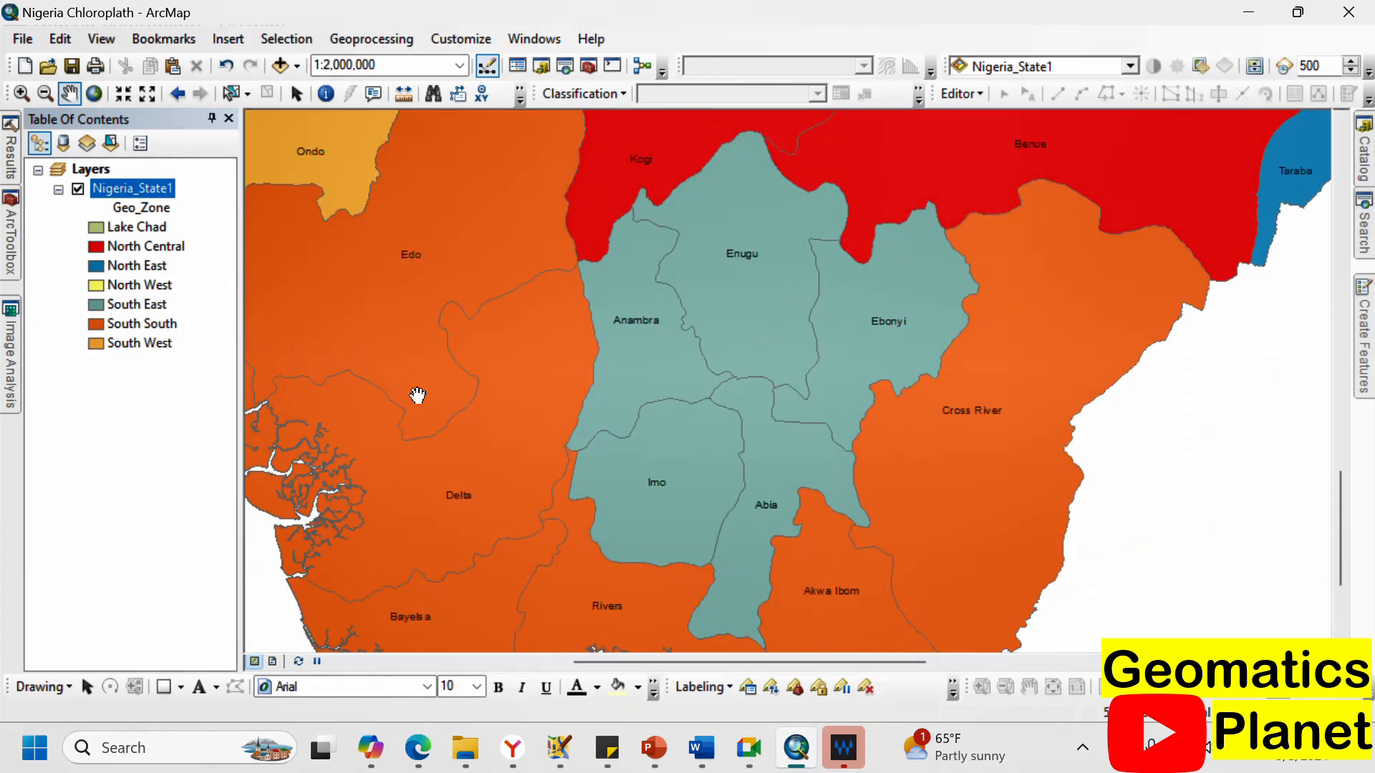
pyautogui.click(167, 46)
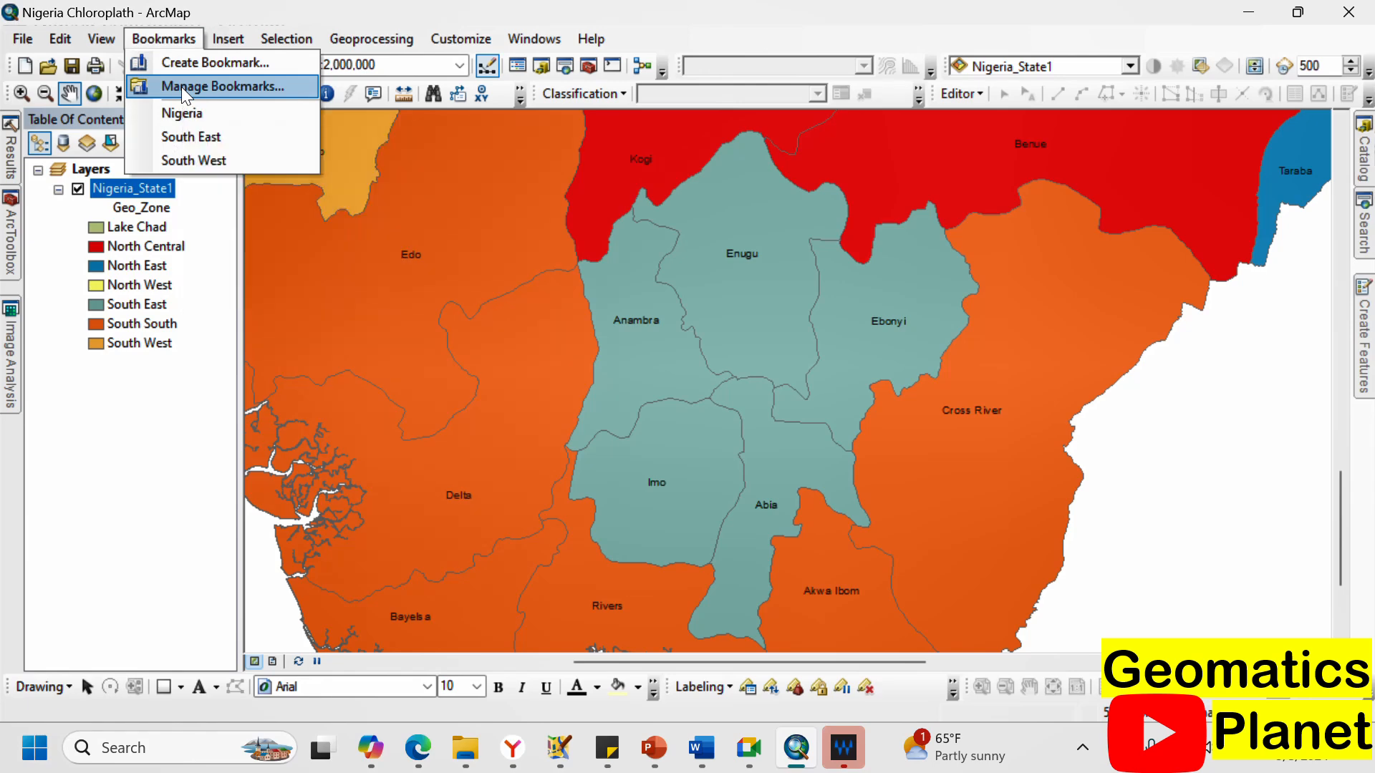
pyautogui.click(182, 88)
pyautogui.click(77, 125)
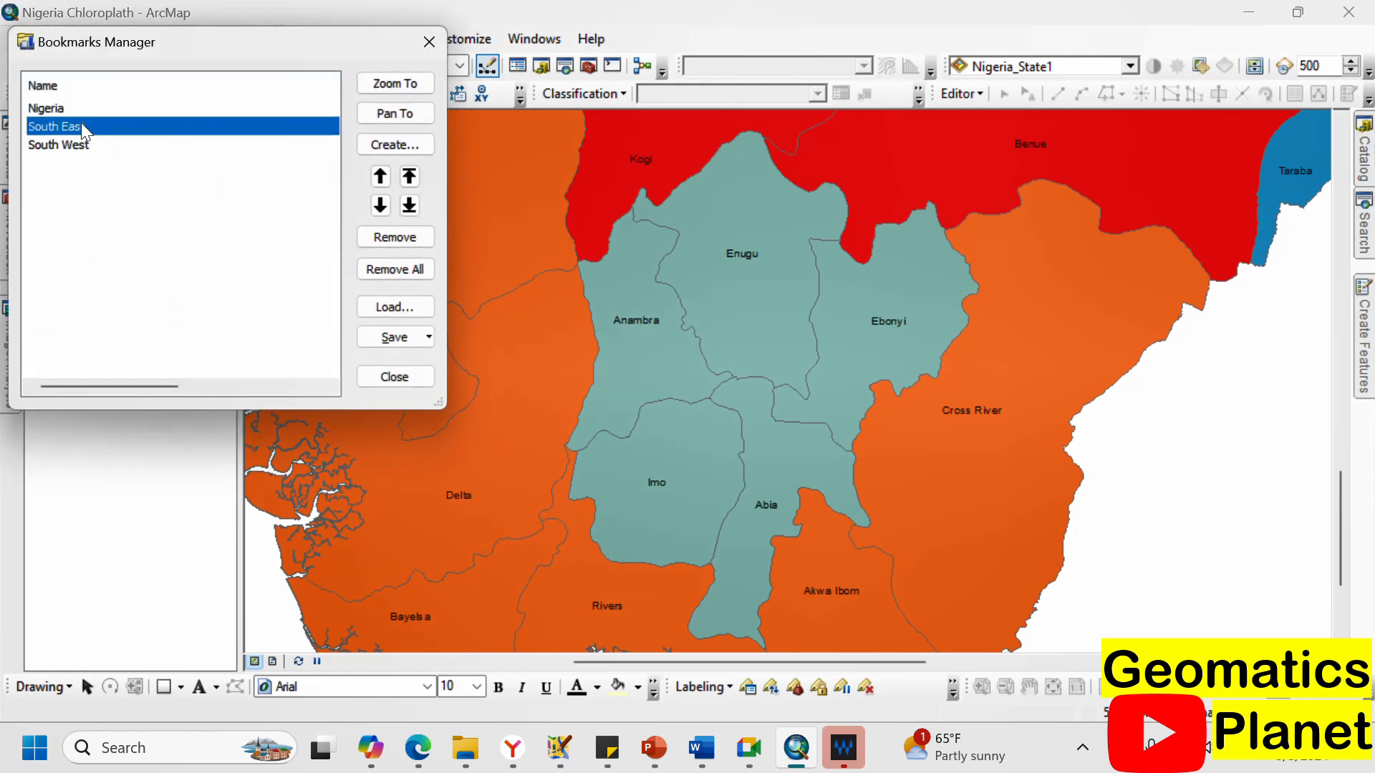
pyautogui.rightClick(79, 124)
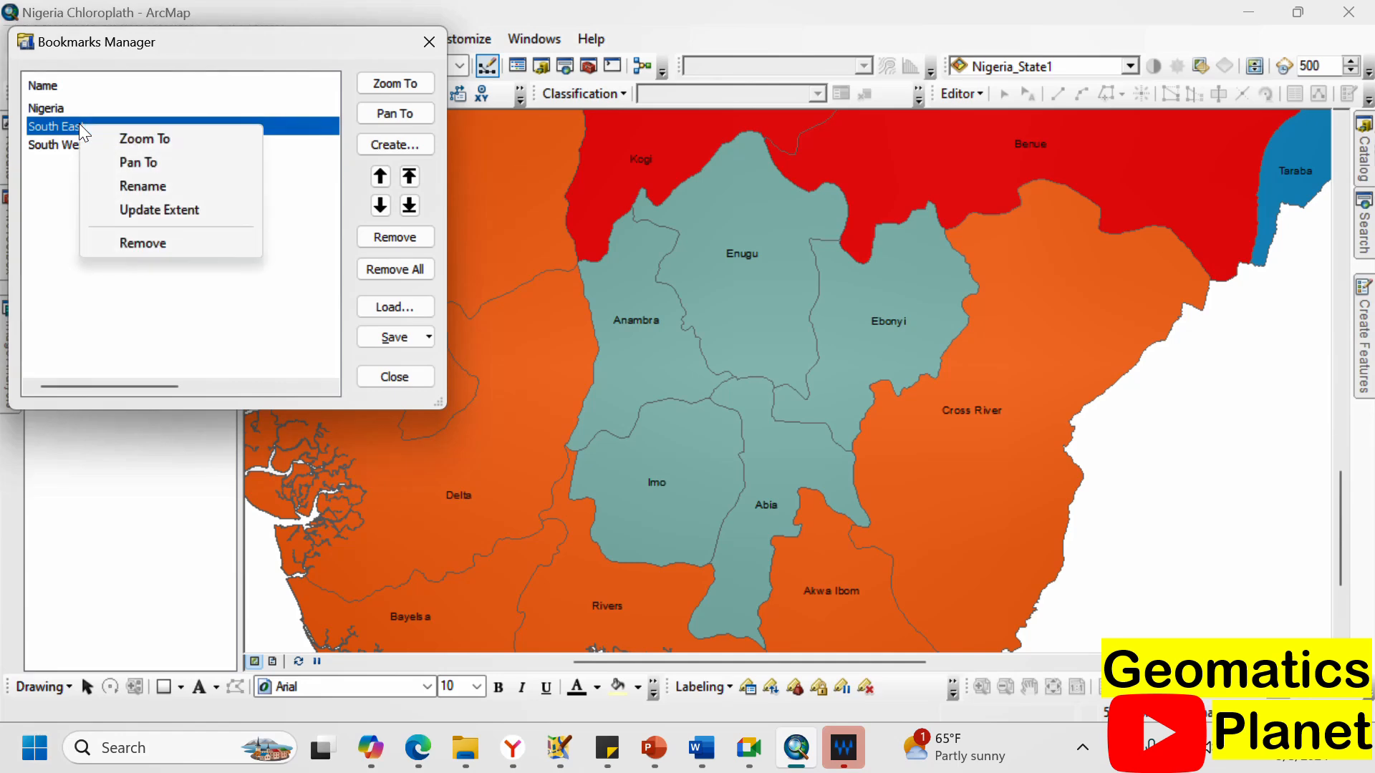
pyautogui.click(140, 209)
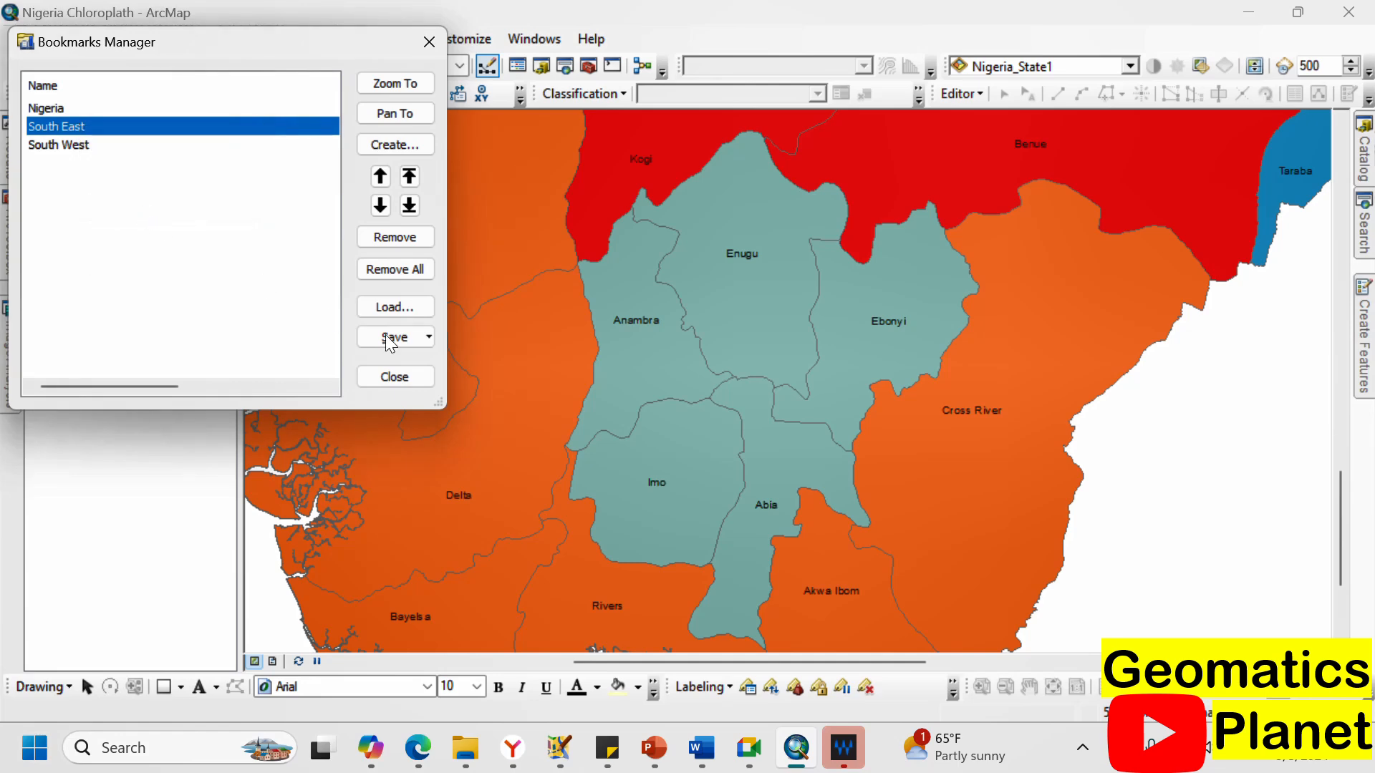
pyautogui.click(396, 381)
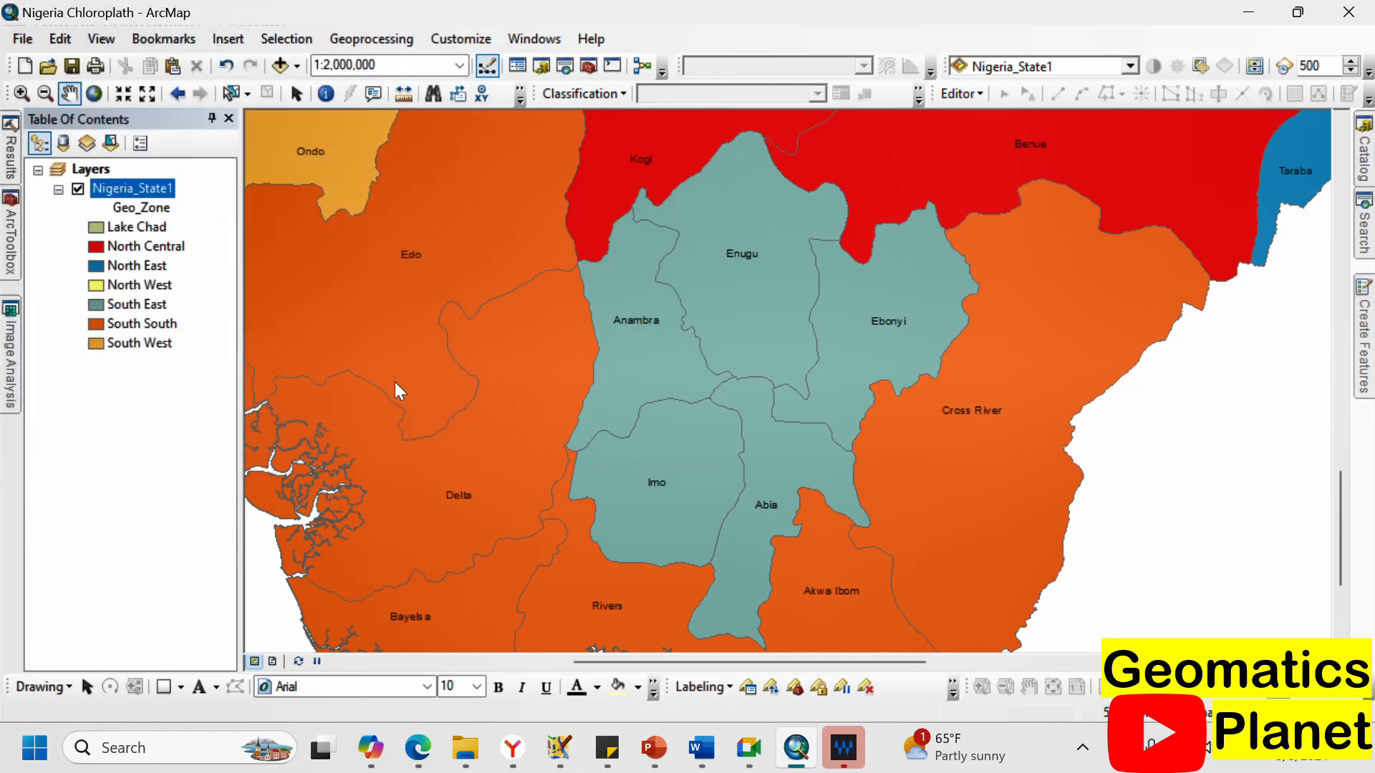
# Test the updated South East bookmark by recalling it after switching to the South West bookmark.
pyautogui.click(169, 41)
pyautogui.click(177, 166)
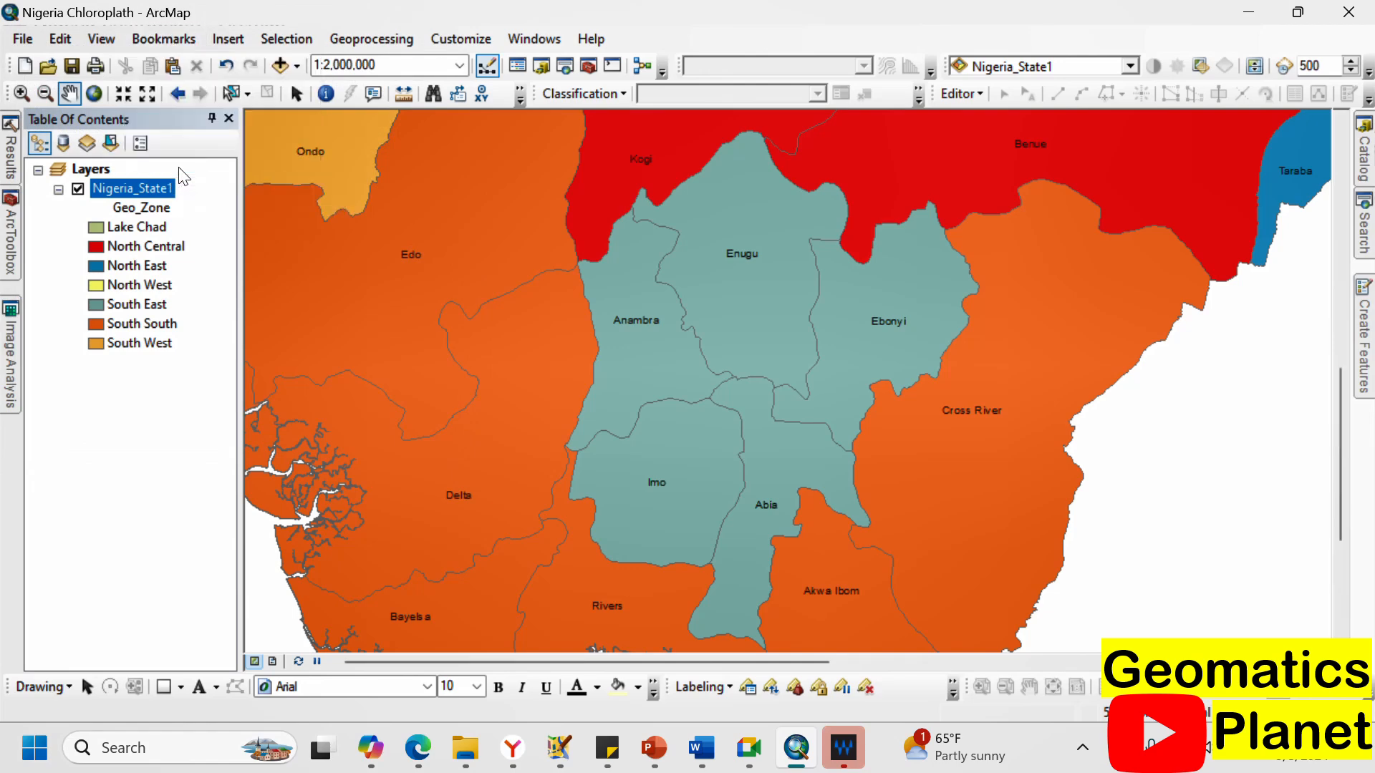
pyautogui.click(187, 41)
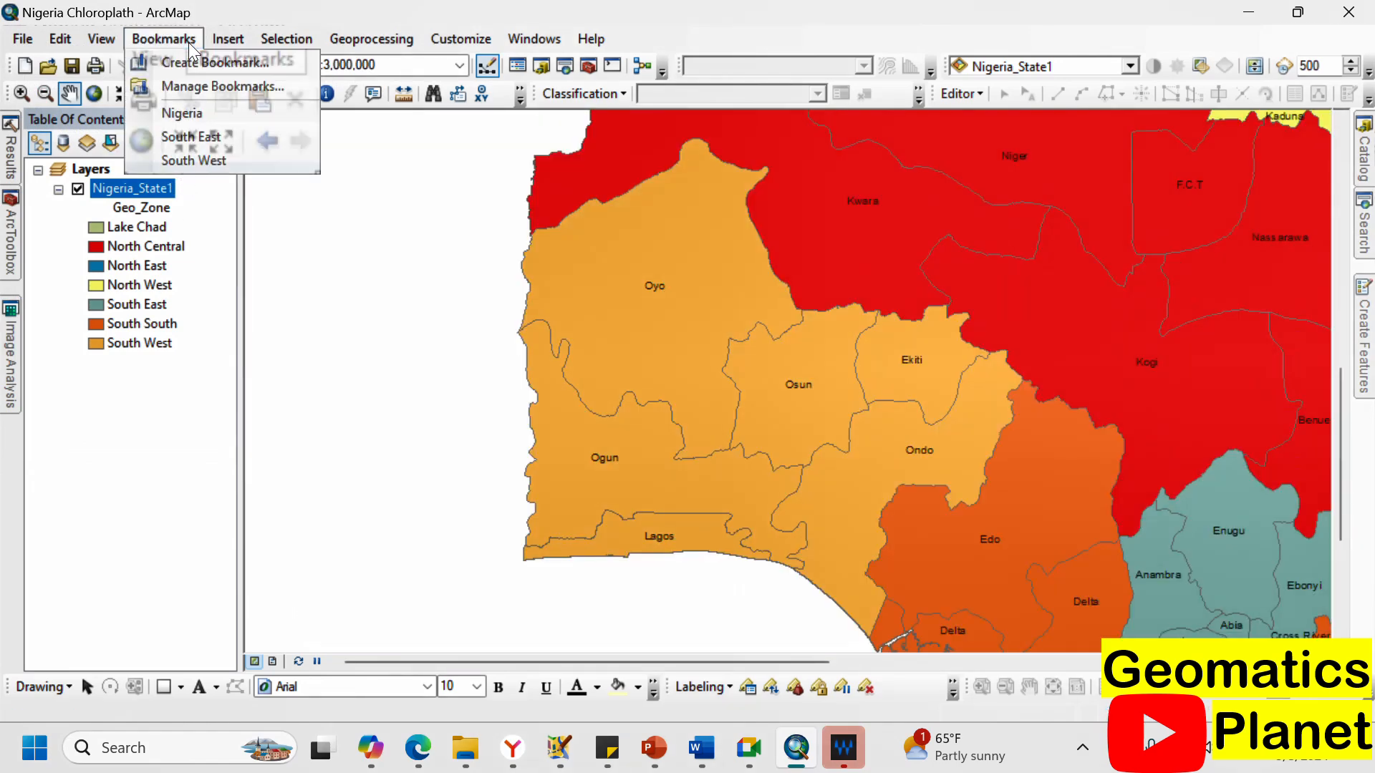
pyautogui.click(207, 134)
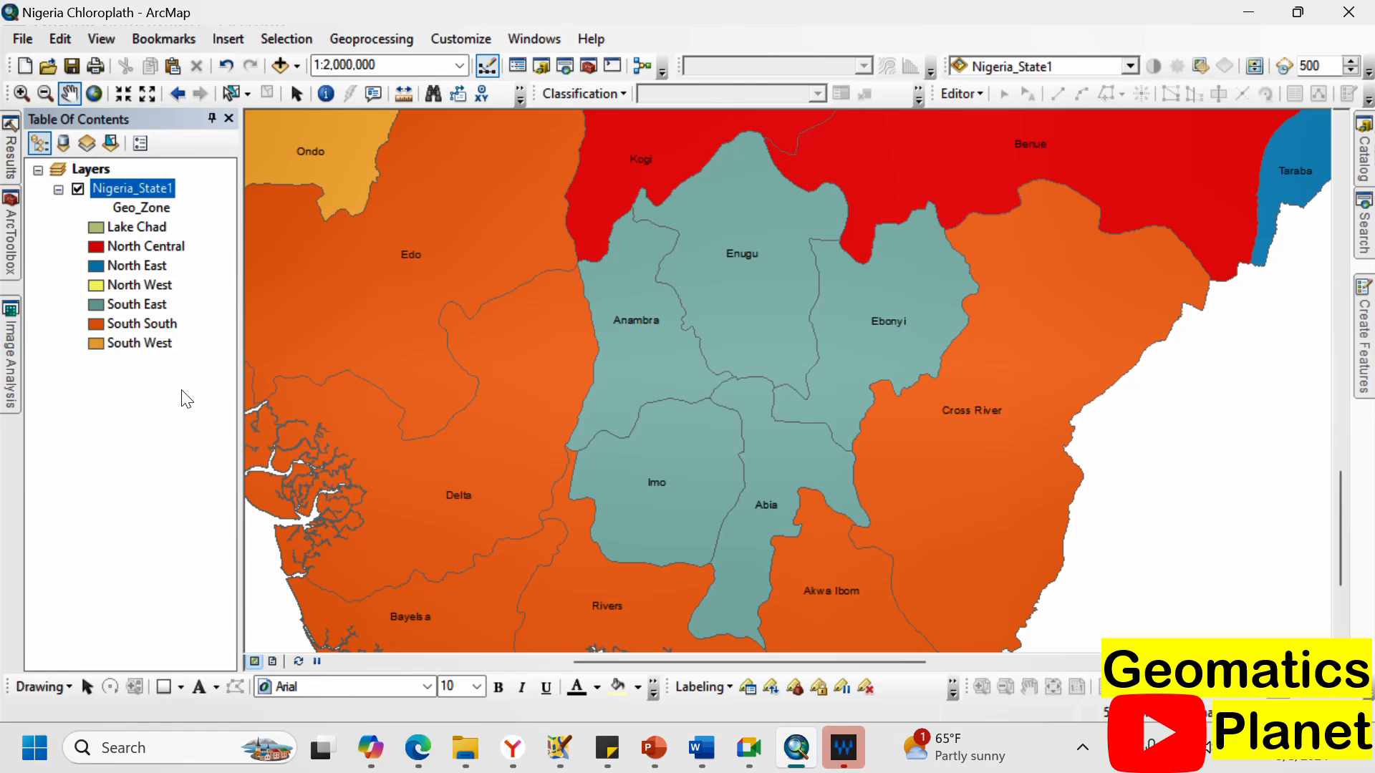
# Open the Bookmarks Manager and review the options available for the Nigeria bookmark.
pyautogui.click(152, 40)
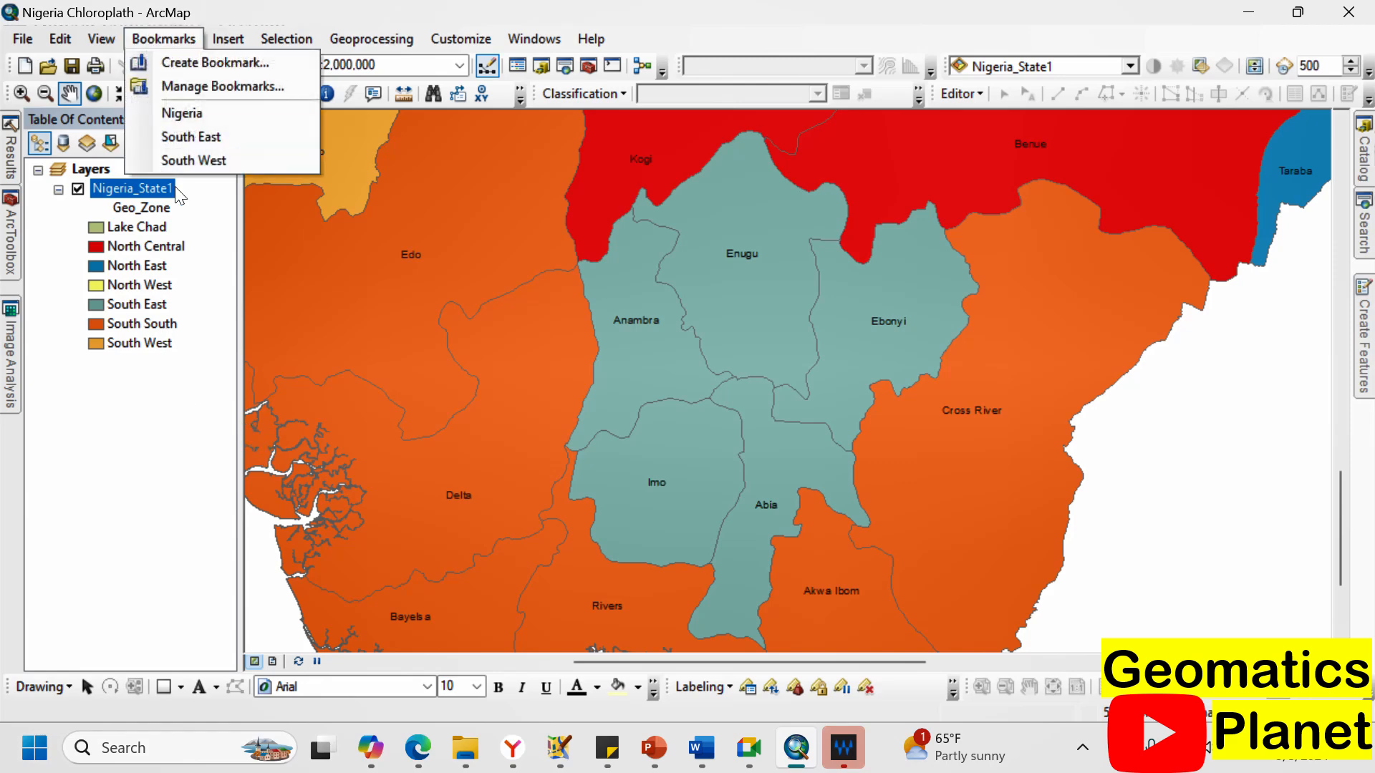
pyautogui.click(198, 87)
pyautogui.rightClick(98, 107)
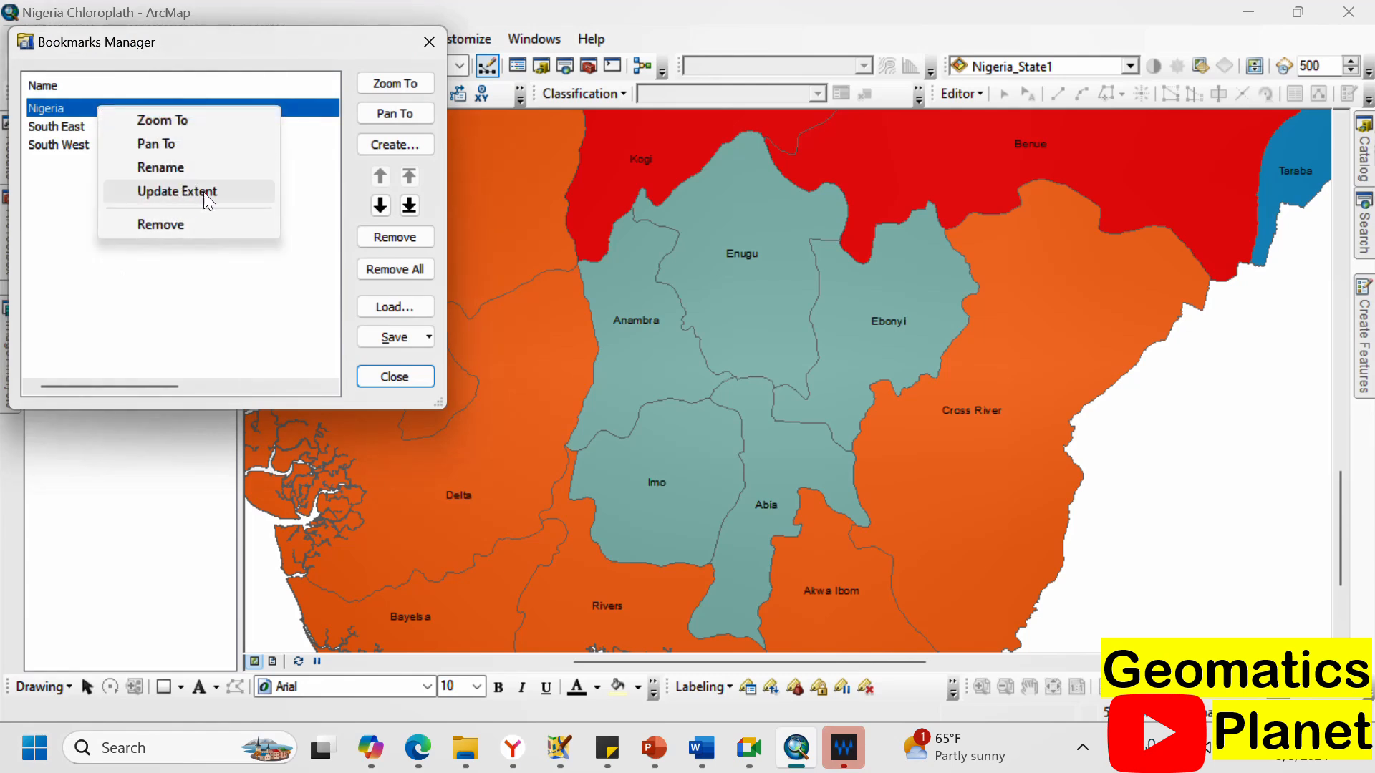
pyautogui.click(201, 258)
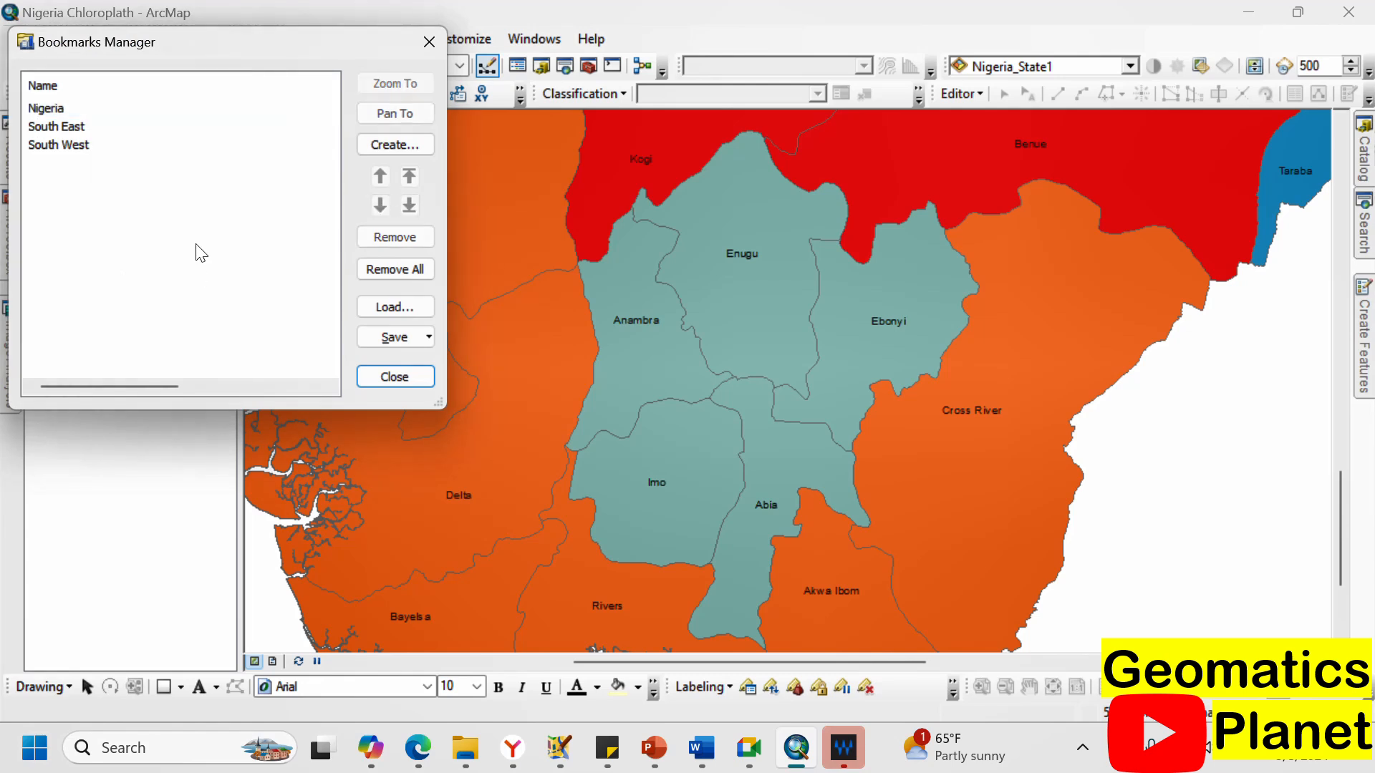
# Move the Nigeria bookmark down two places to the end of the list, then return it to first place.
pyautogui.click(81, 113)
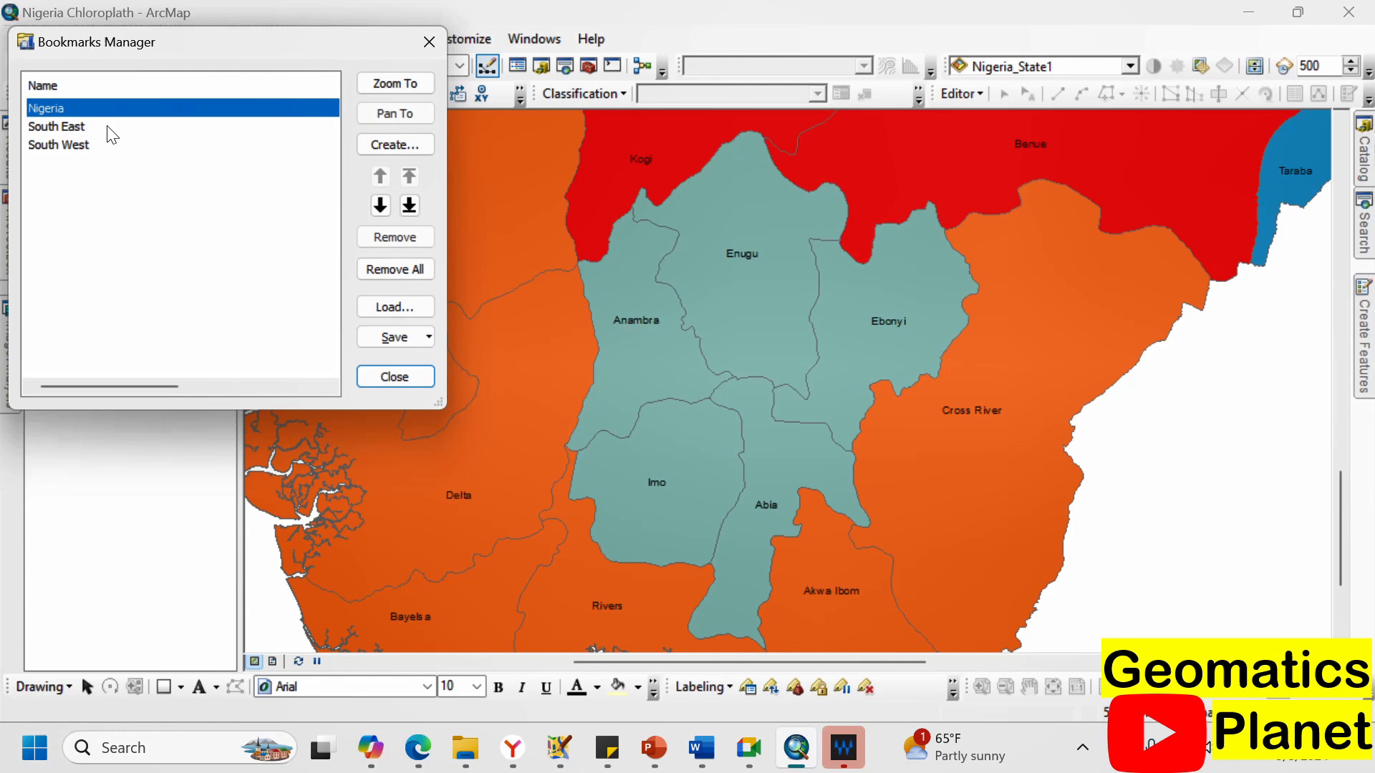
pyautogui.click(380, 207)
pyautogui.click(380, 207)
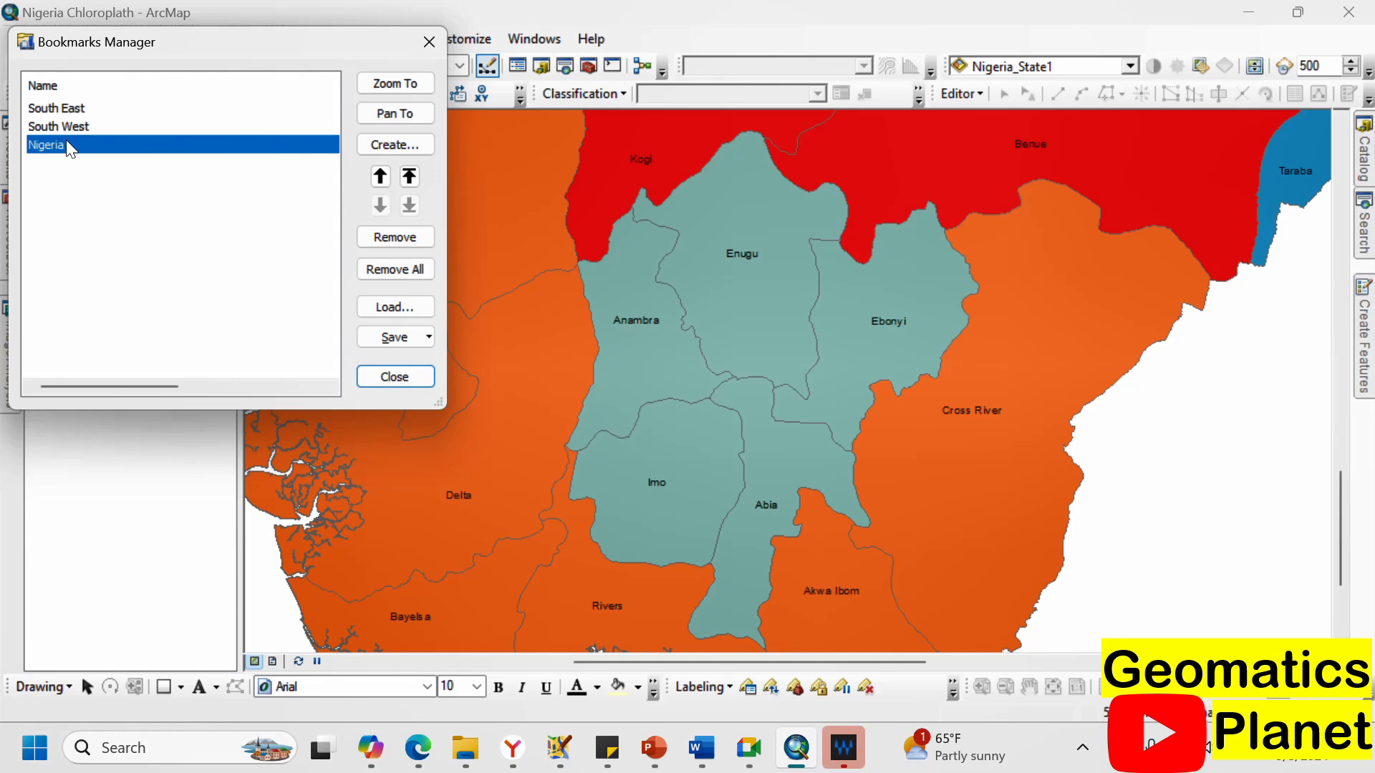
pyautogui.click(409, 177)
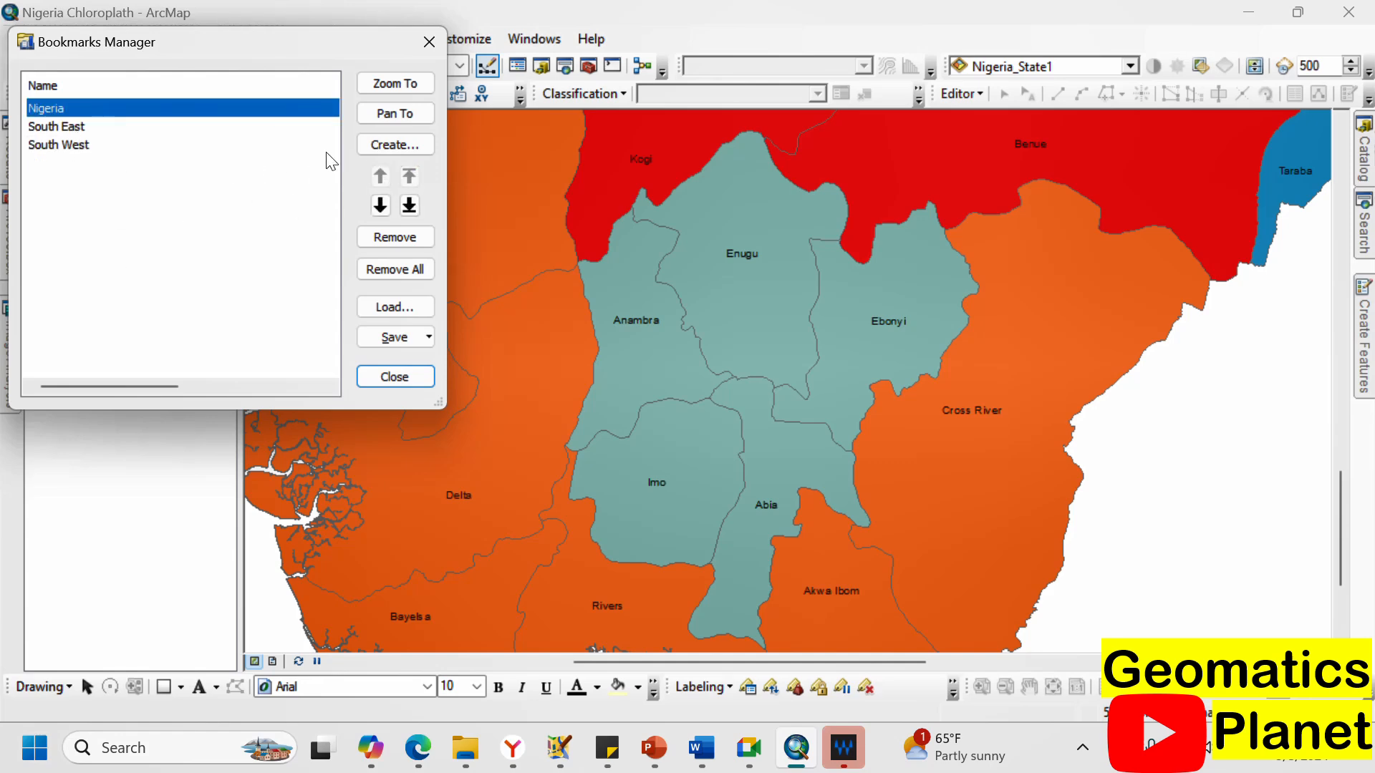
# From the Bookmarks Manager, zoom to the Nigeria bookmark, then pan and zoom to the South West bookmark.
pyautogui.click(403, 84)
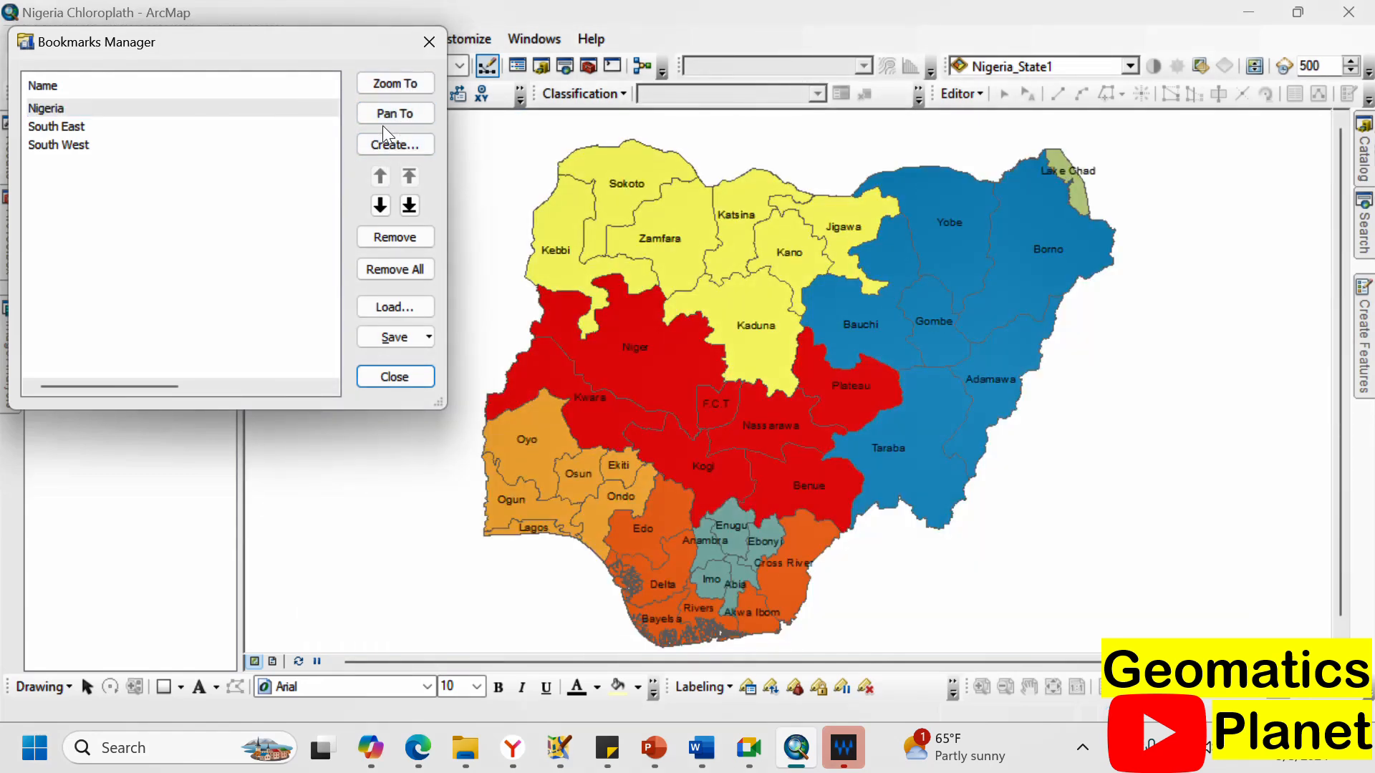
pyautogui.click(87, 143)
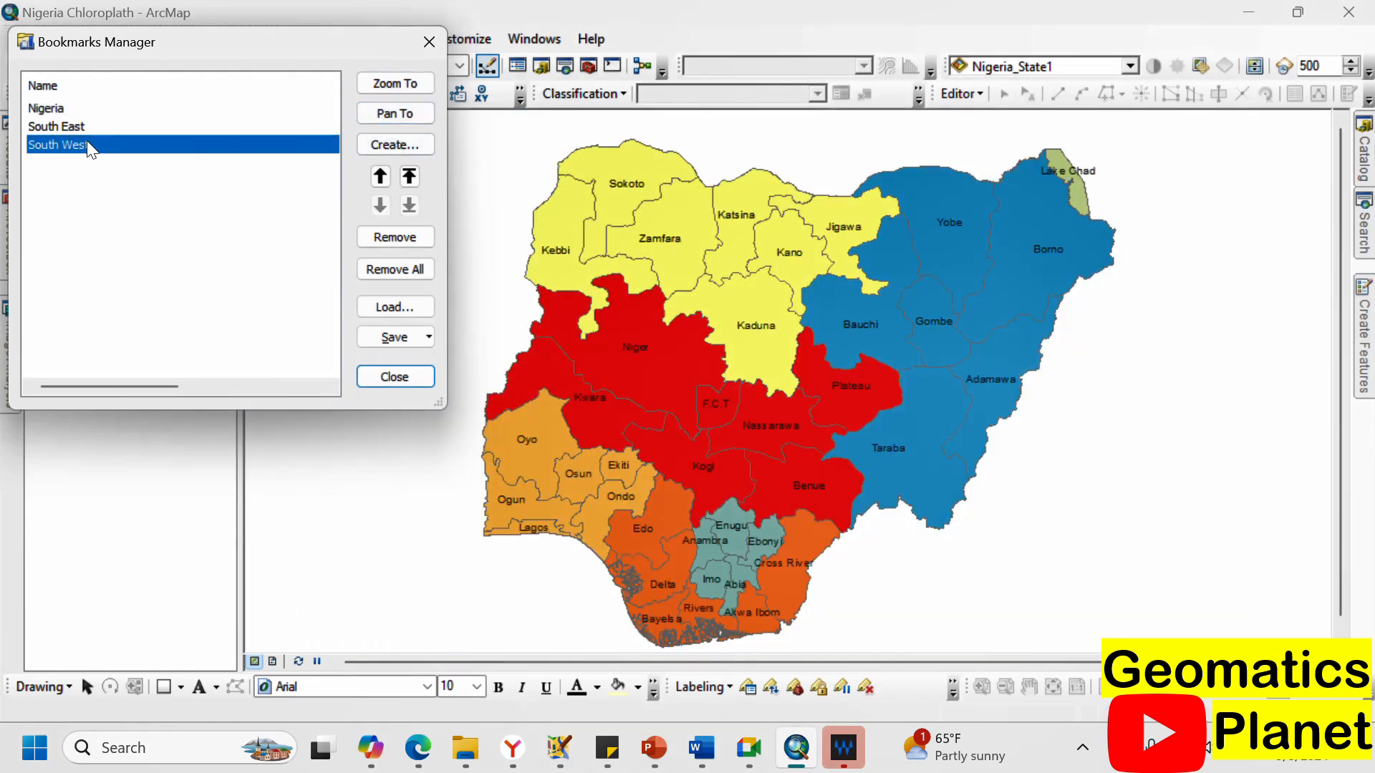
pyautogui.click(393, 115)
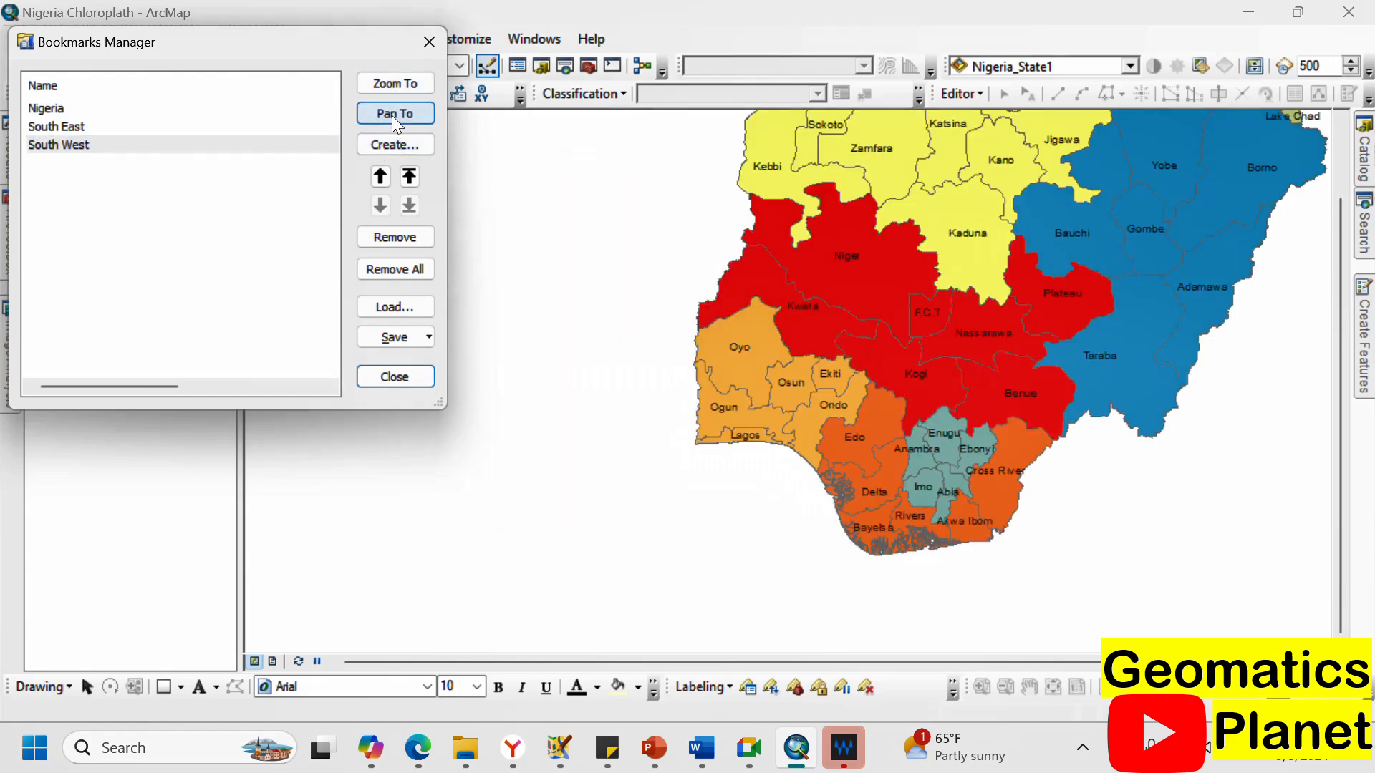
pyautogui.click(389, 85)
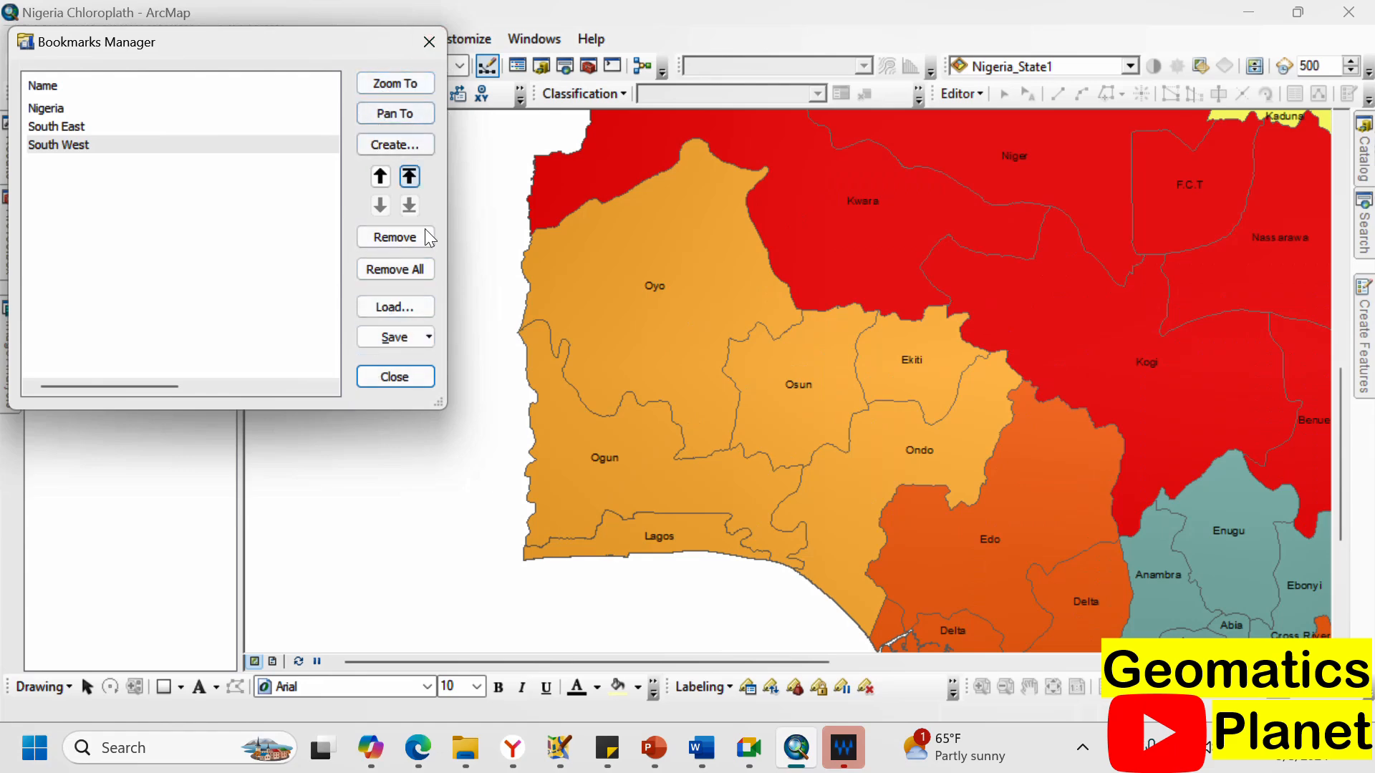
# Close the Bookmarks Manager and zoom the map out to 1:15,000,000 to show the whole of Nigeria.
pyautogui.click(395, 376)
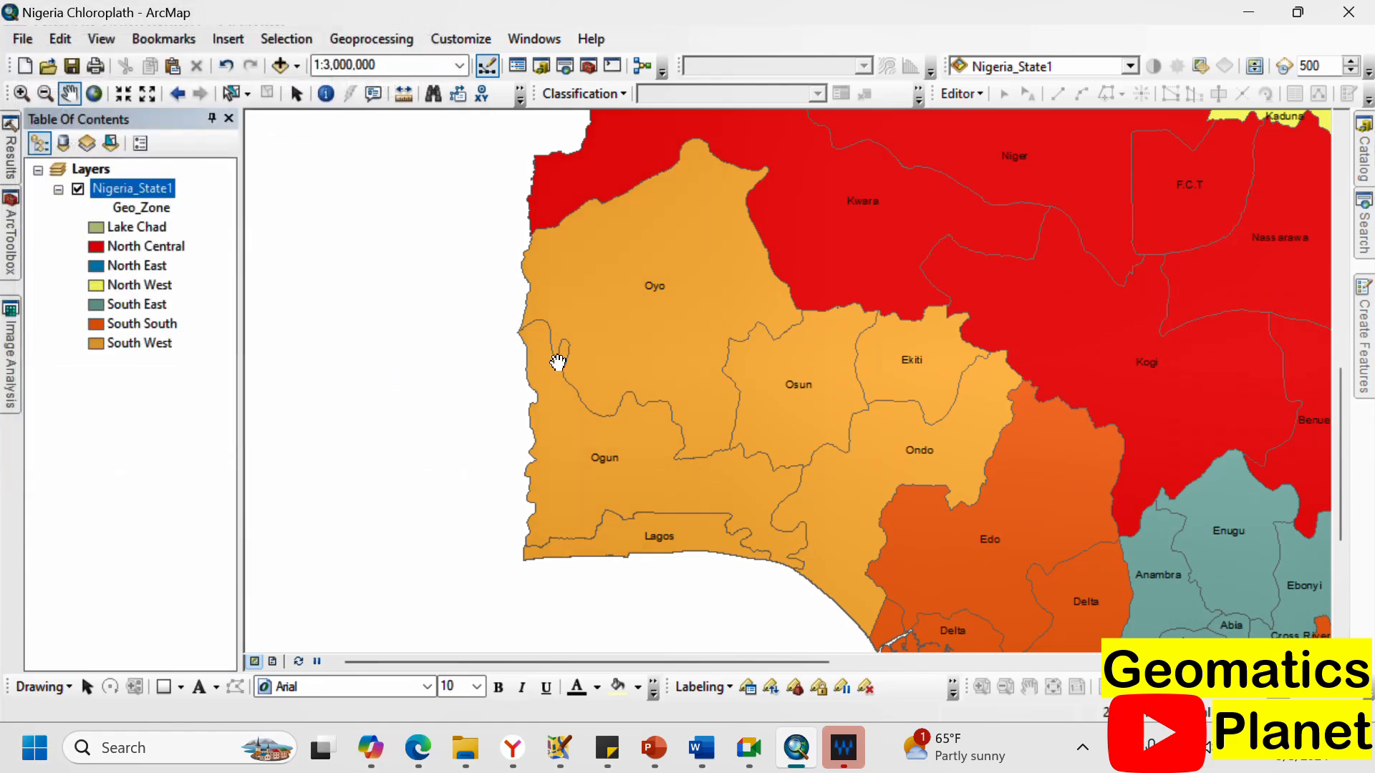
pyautogui.scroll(3, 594, 286)
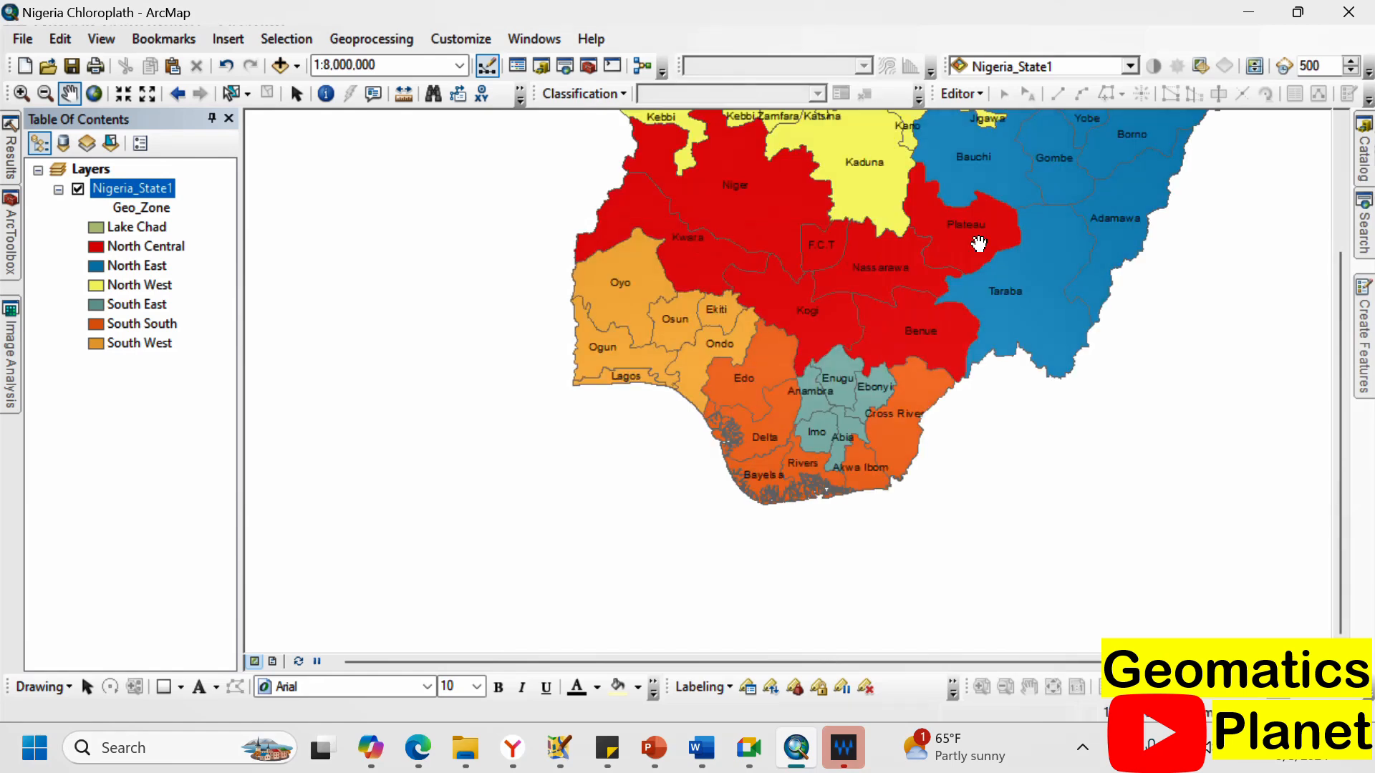
pyautogui.scroll(2, 661, 541)
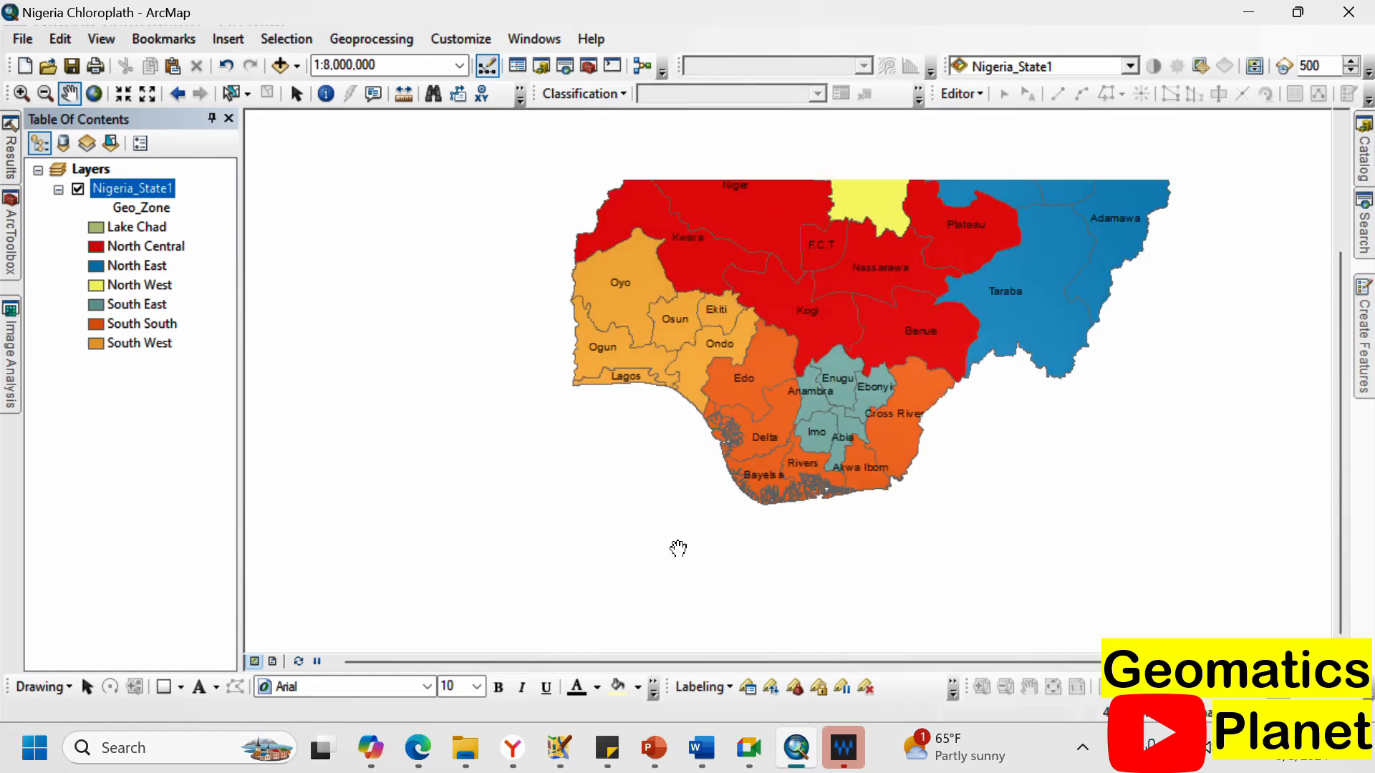
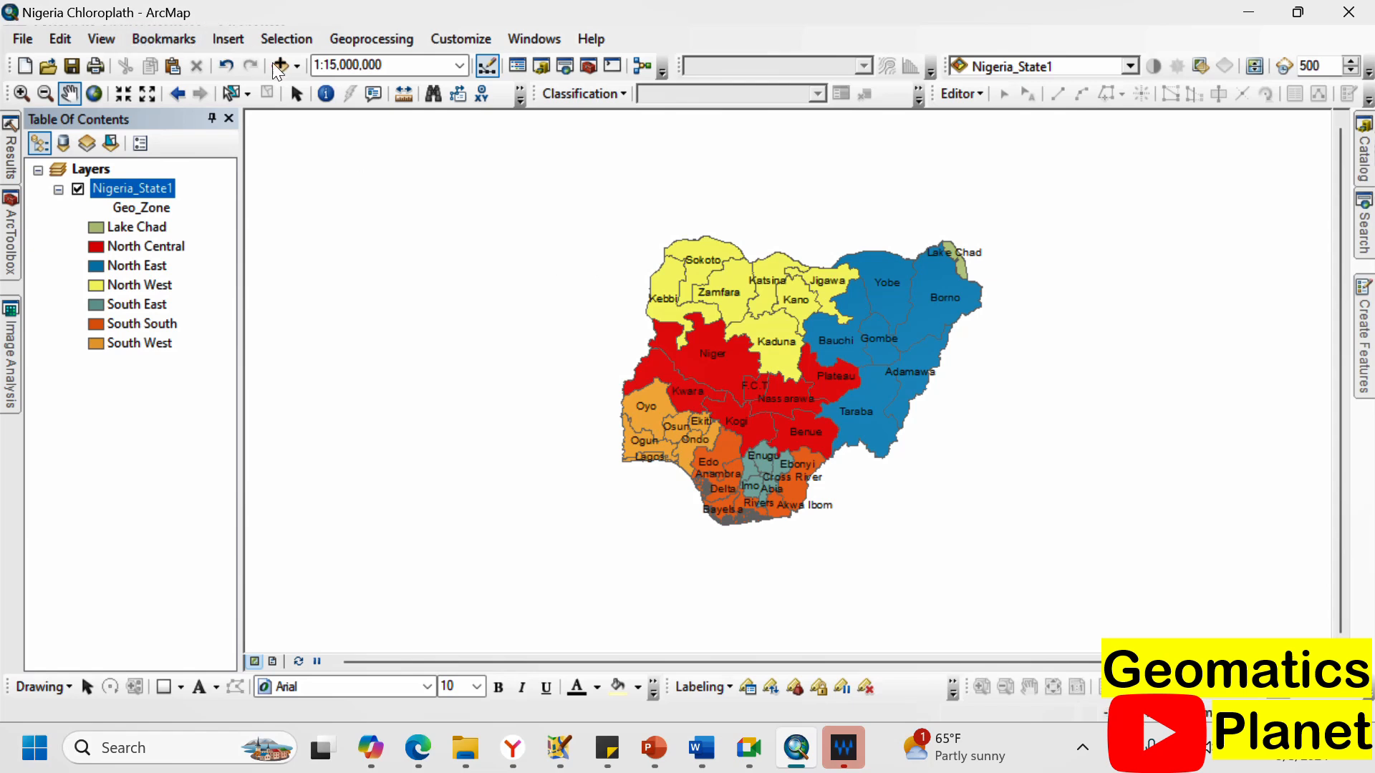
# Add Airport.shp from the NGA_Airport folder of Nigeria Dataset to the map and check the airport points.
pyautogui.click(274, 64)
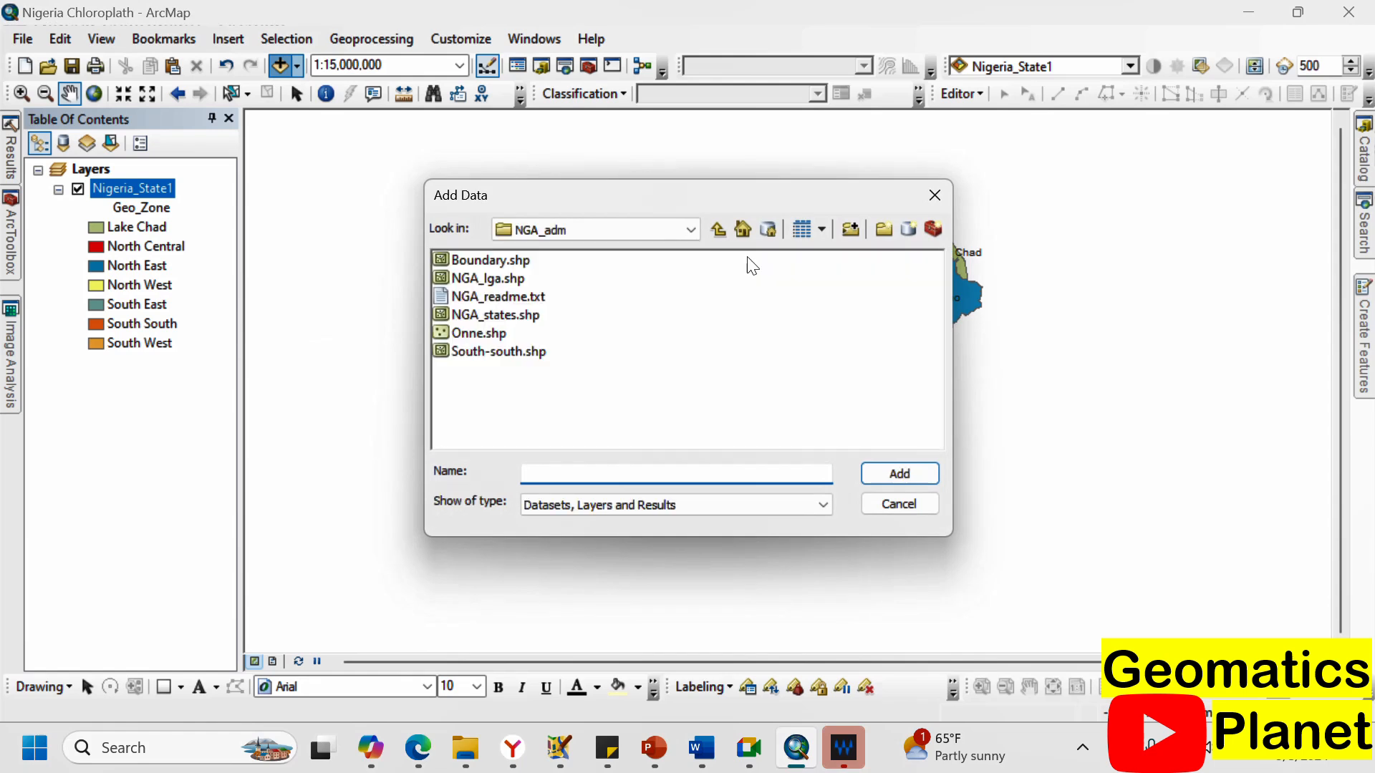
pyautogui.click(718, 230)
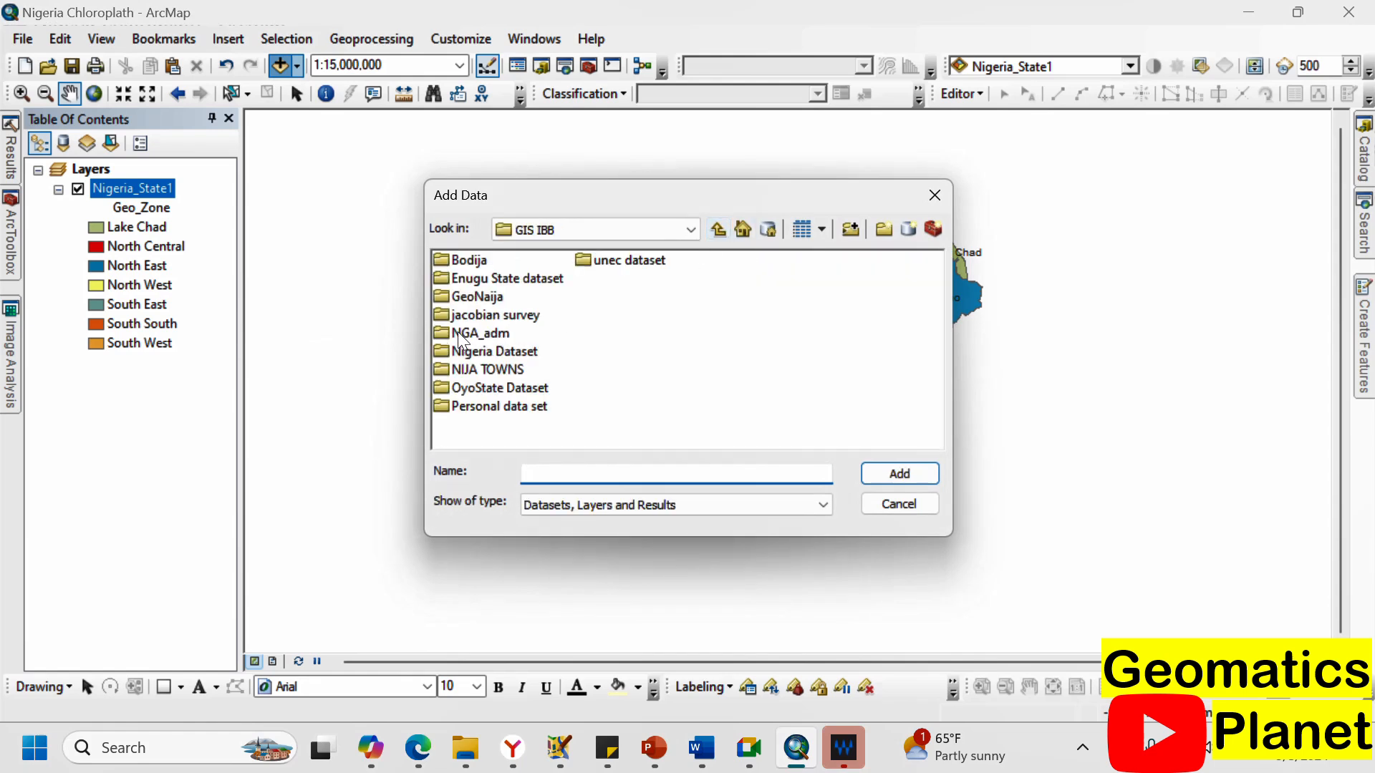
pyautogui.doubleClick(493, 352)
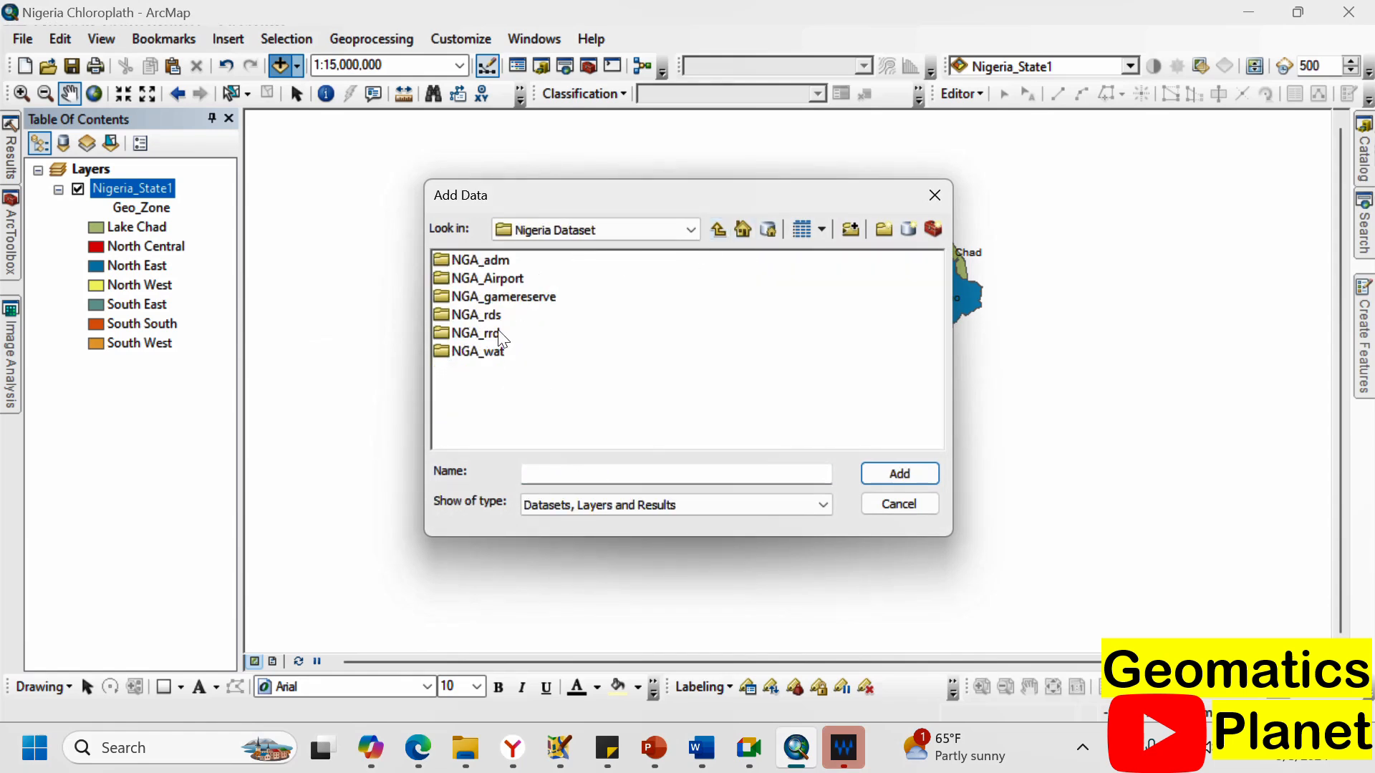
pyautogui.doubleClick(502, 278)
pyautogui.click(501, 263)
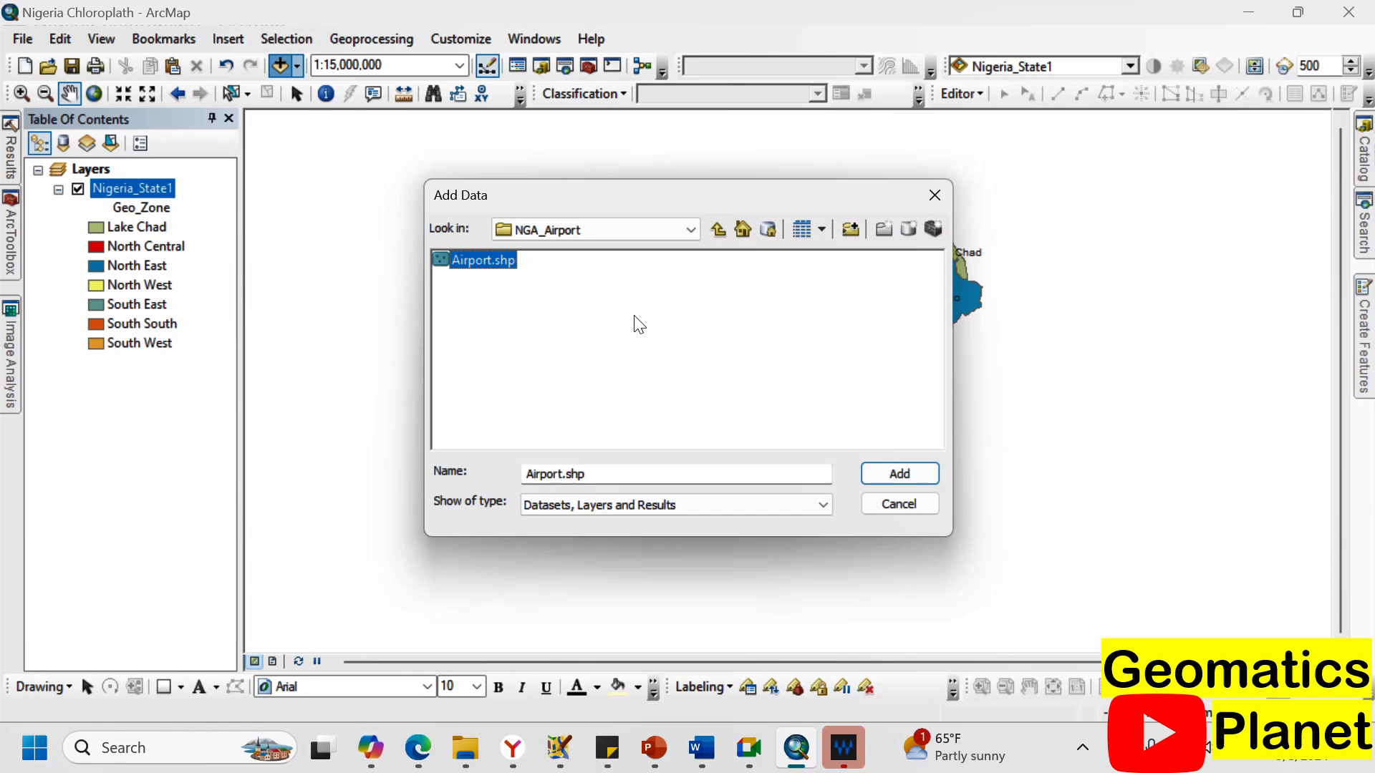
pyautogui.click(895, 471)
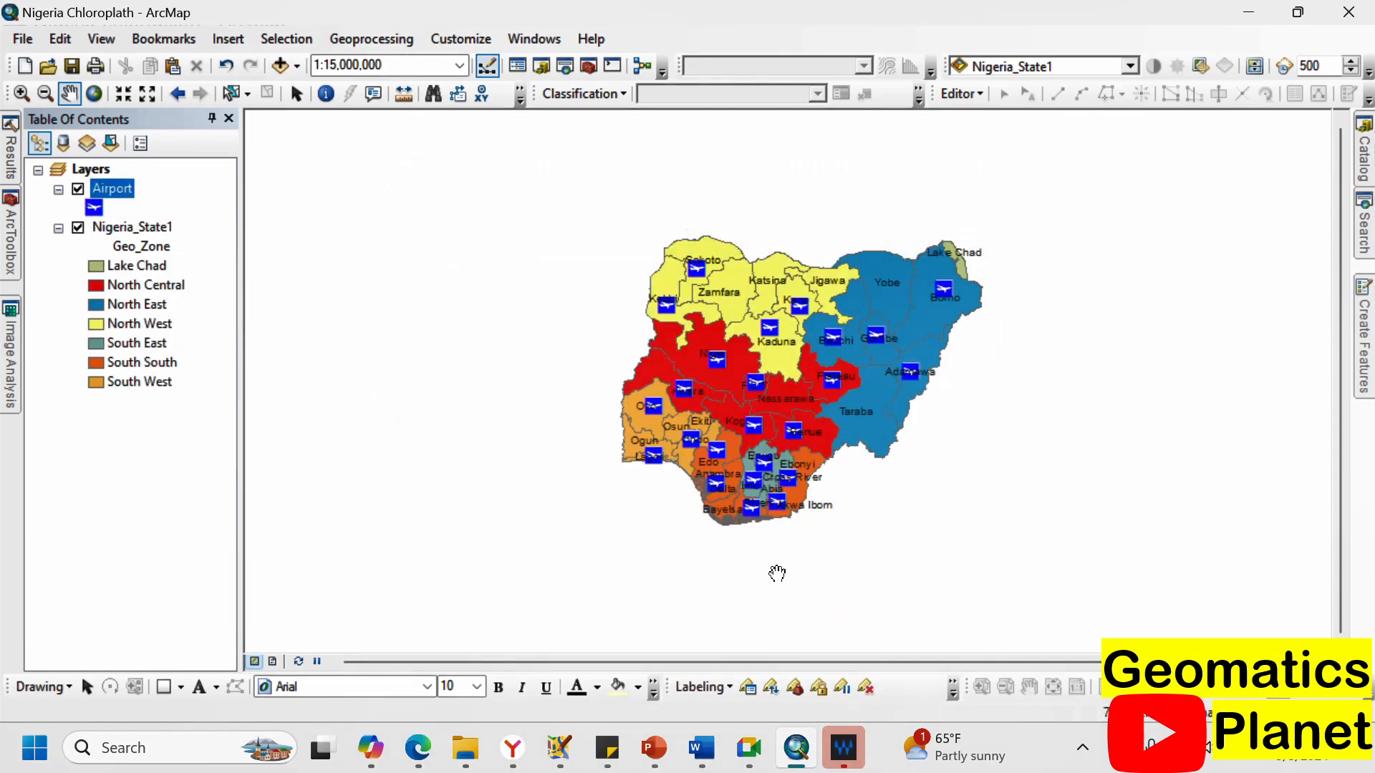
pyautogui.scroll(2, 776, 528)
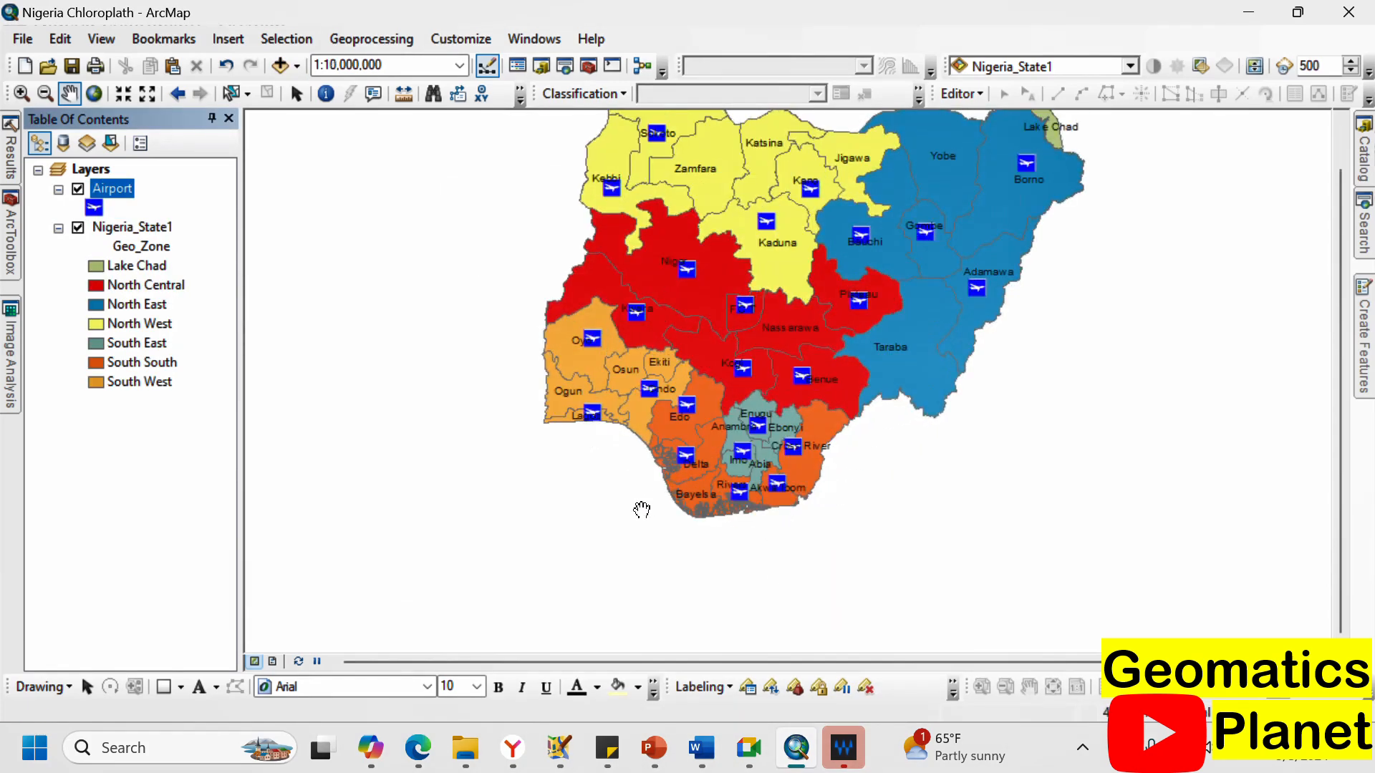
pyautogui.scroll(-2, 643, 506)
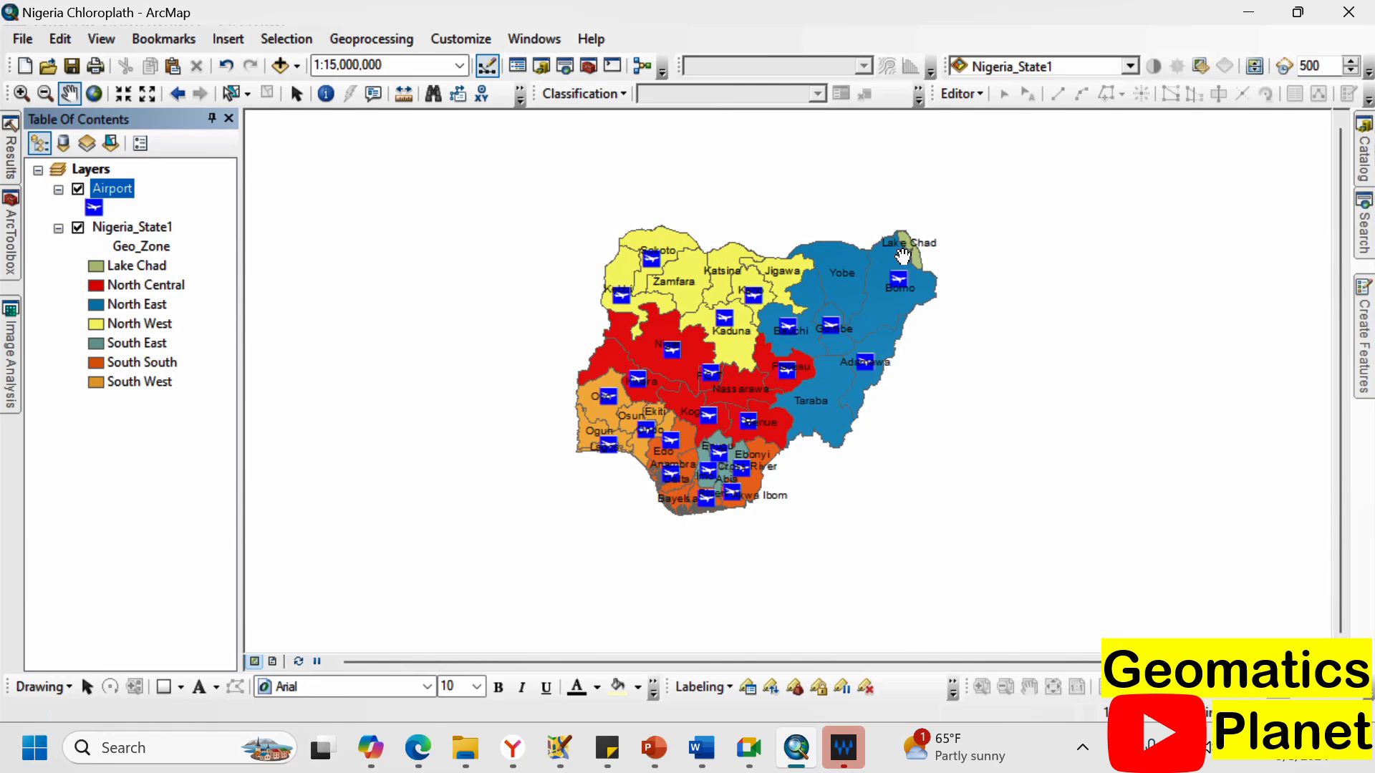
# Add Game_reserve.shp from the NGA_gamereserve folder to the map and inspect its points across the states.
pyautogui.click(282, 66)
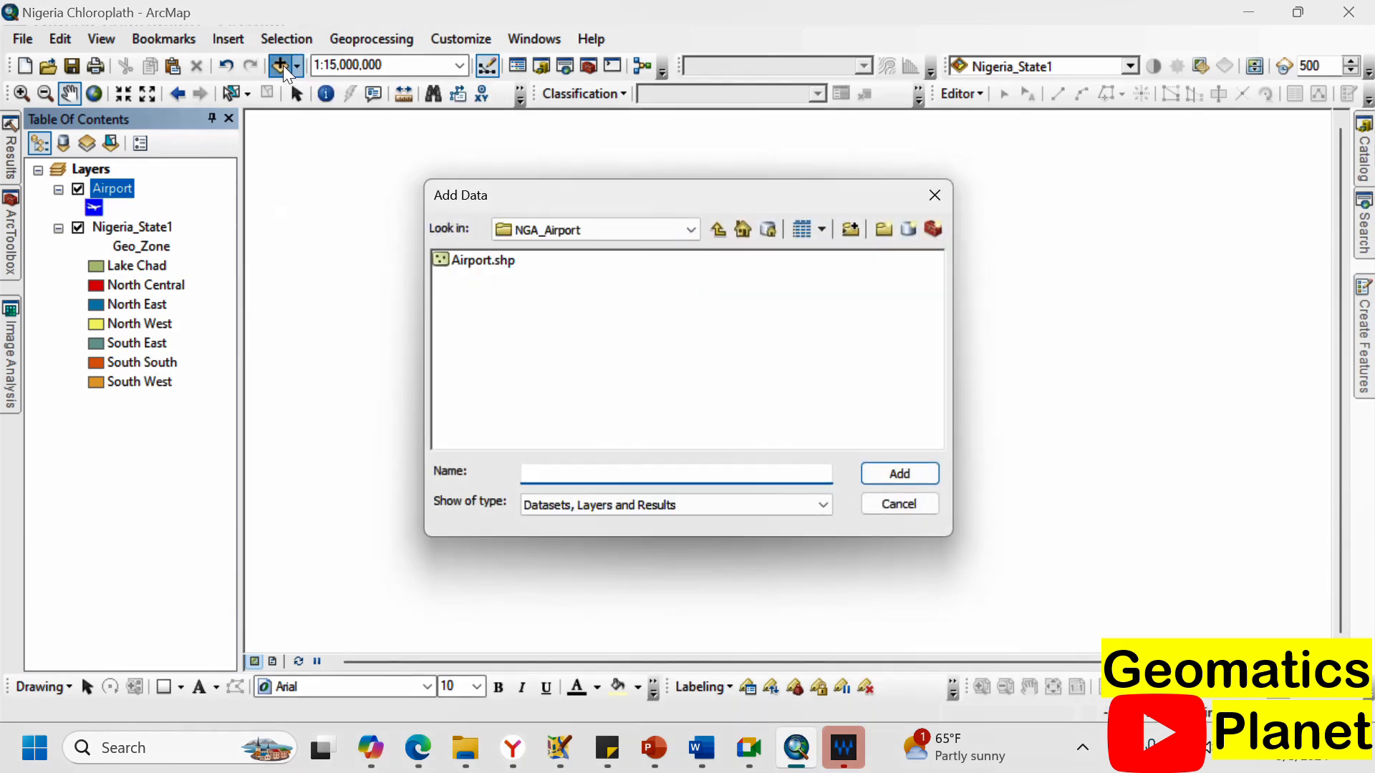
pyautogui.click(718, 229)
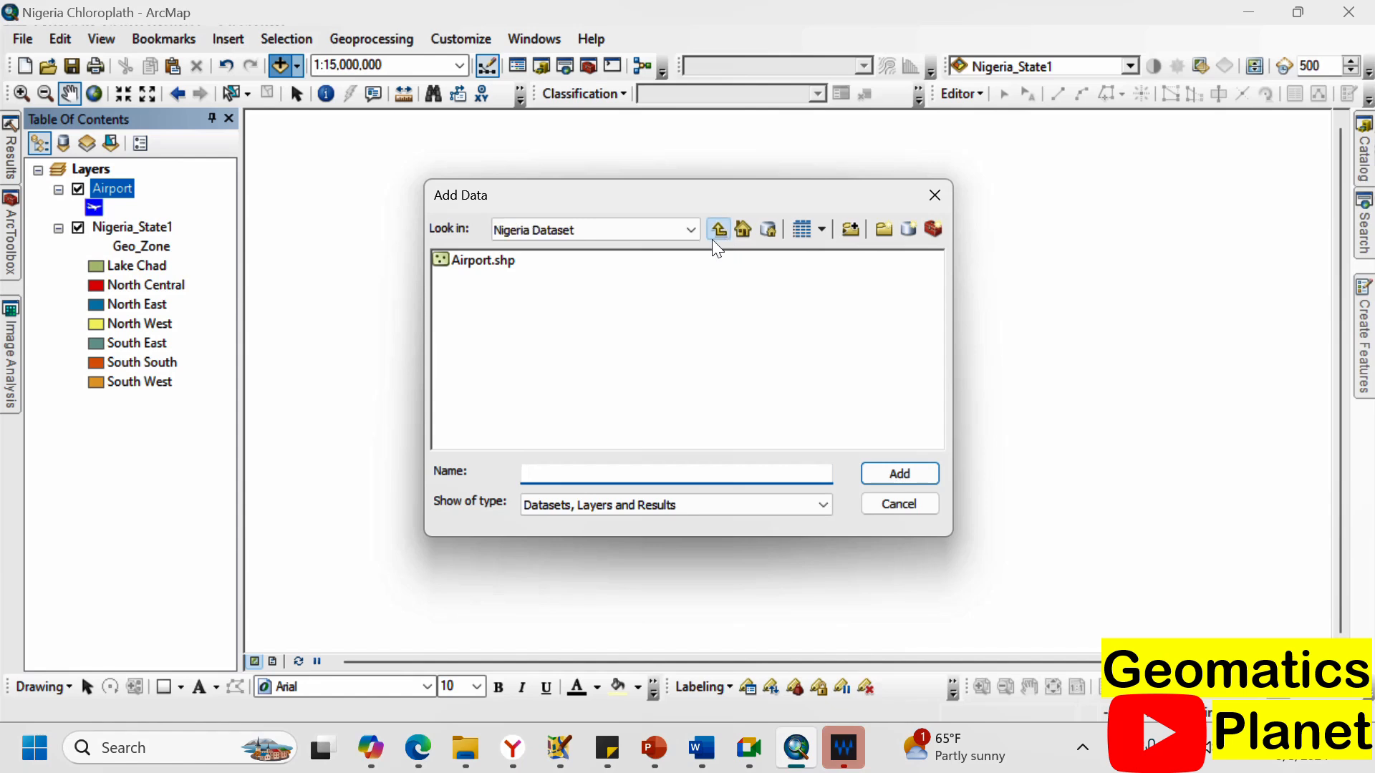
pyautogui.doubleClick(501, 297)
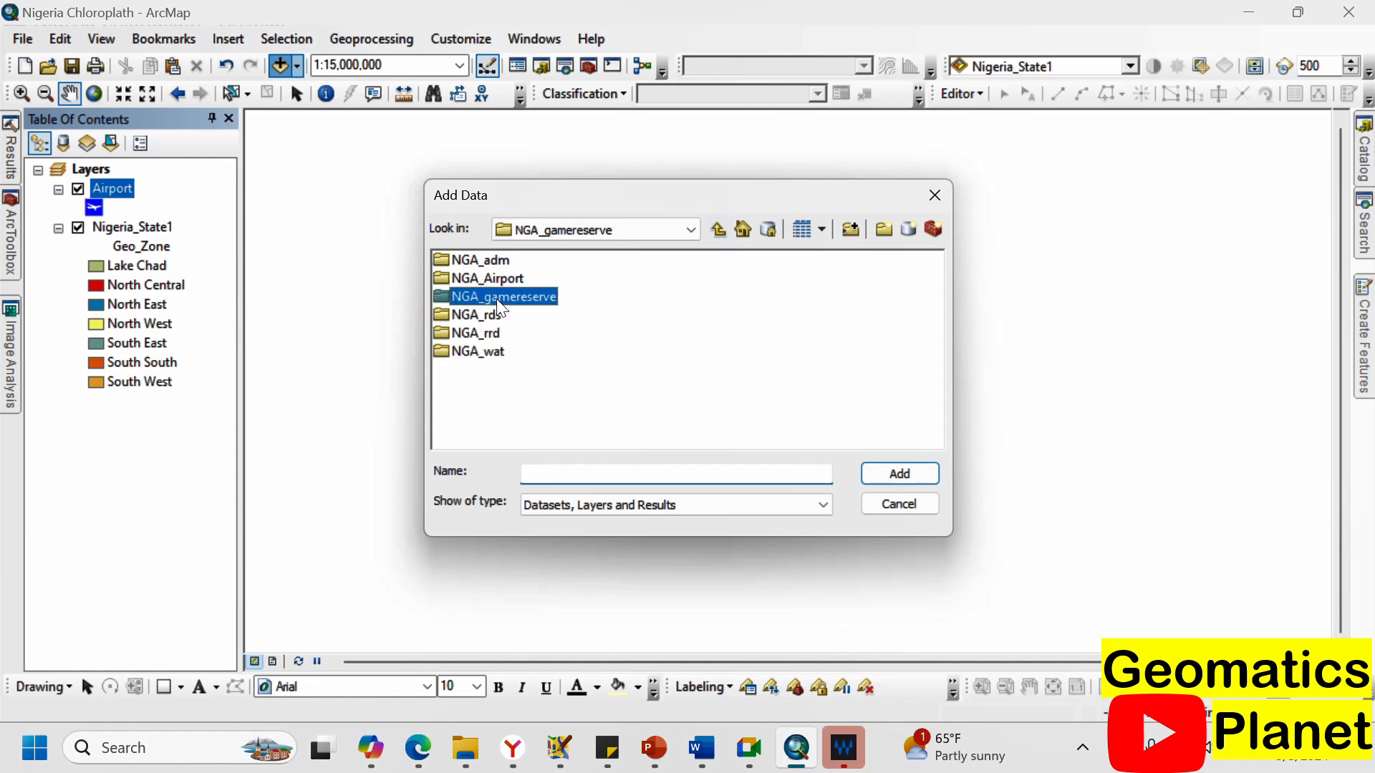
pyautogui.click(491, 261)
pyautogui.click(898, 473)
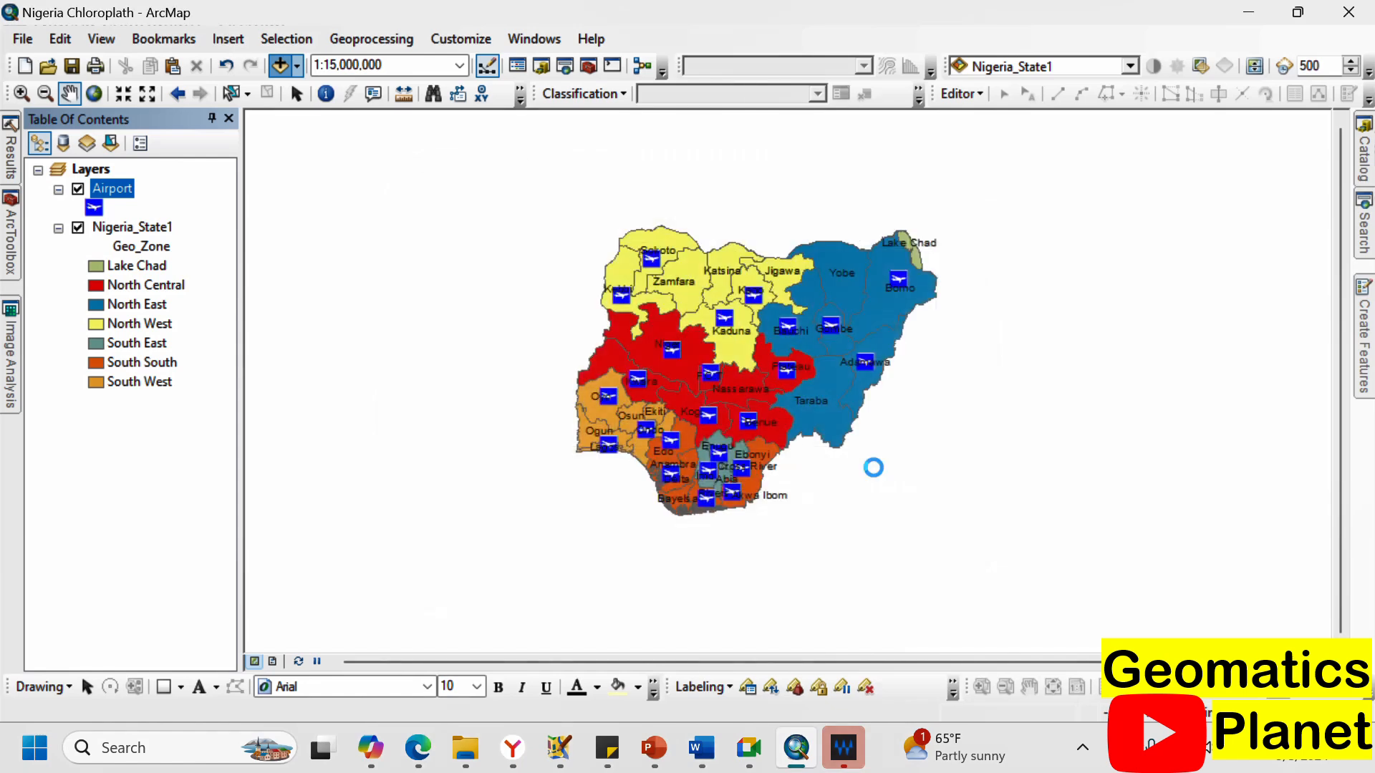
pyautogui.scroll(4, 659, 370)
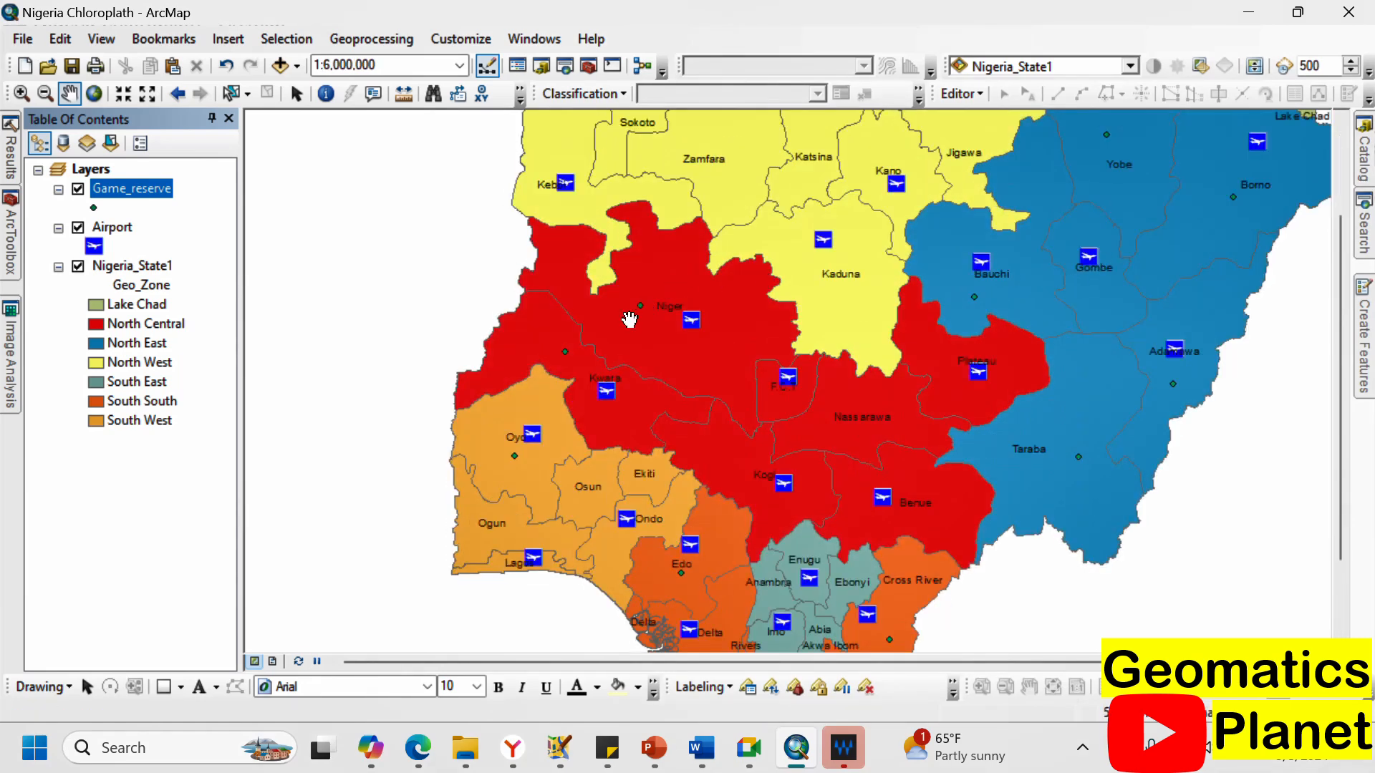
pyautogui.scroll(4, 630, 319)
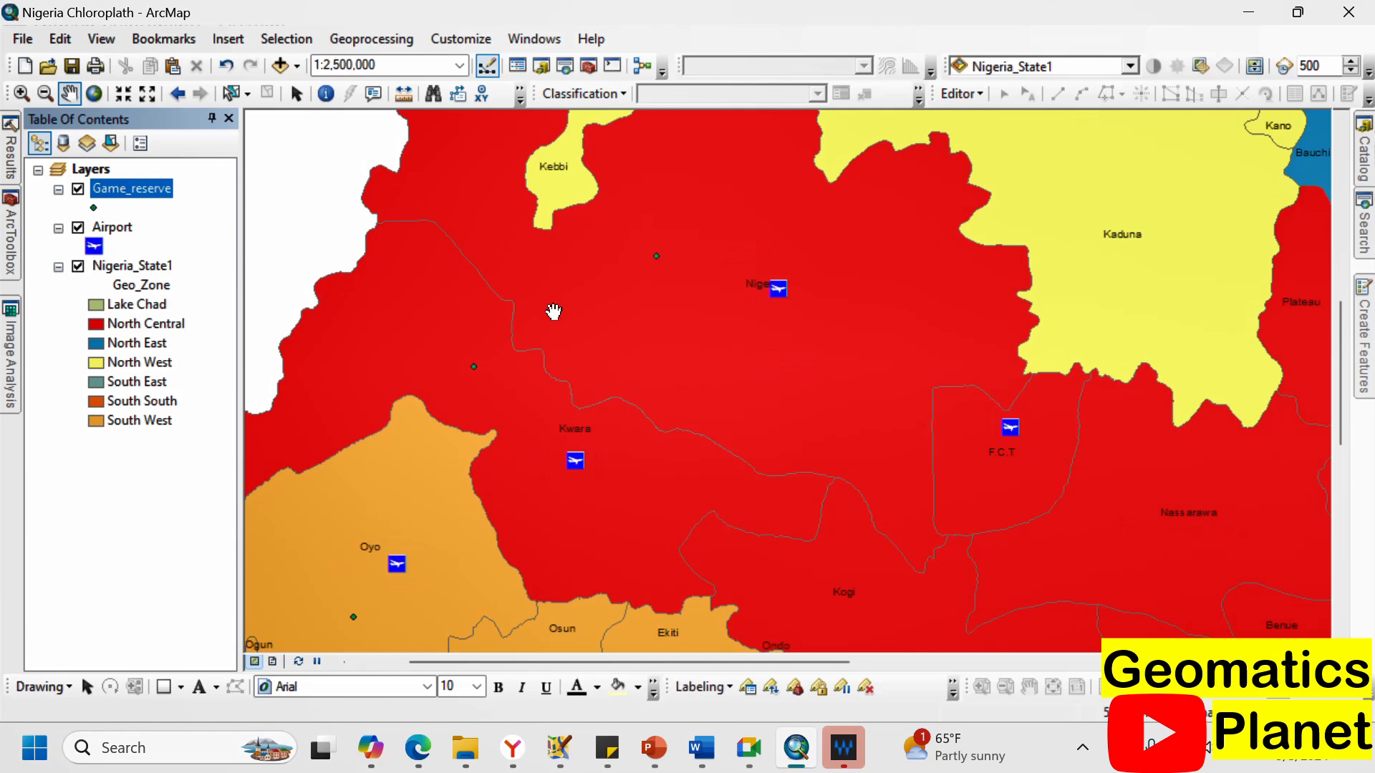
pyautogui.scroll(-3, 467, 357)
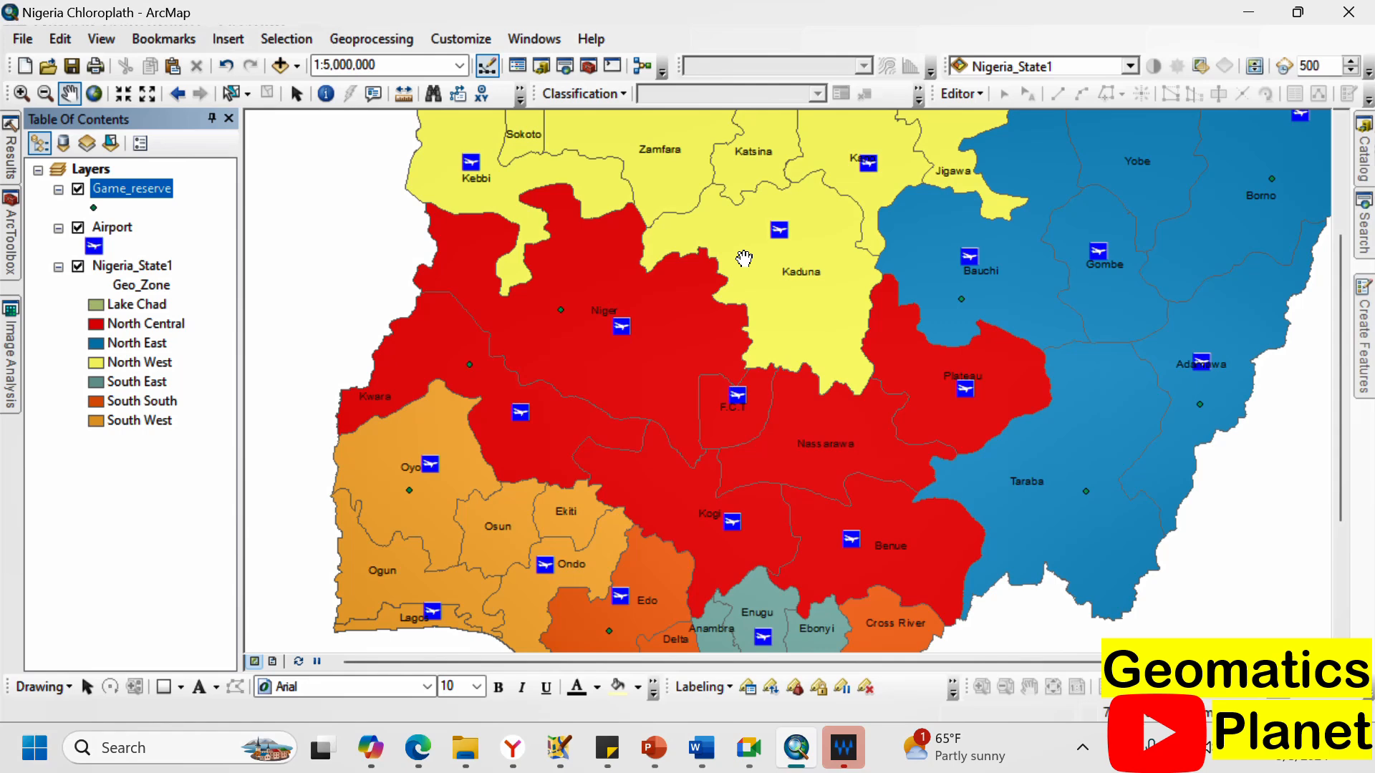
# Search the symbols for "Game" and "reserve", and assign the Reserved Parking (handicapped) symbol to the Game_reserve layer.
pyautogui.rightClick(123, 190)
pyautogui.click(108, 207)
pyautogui.click(94, 208)
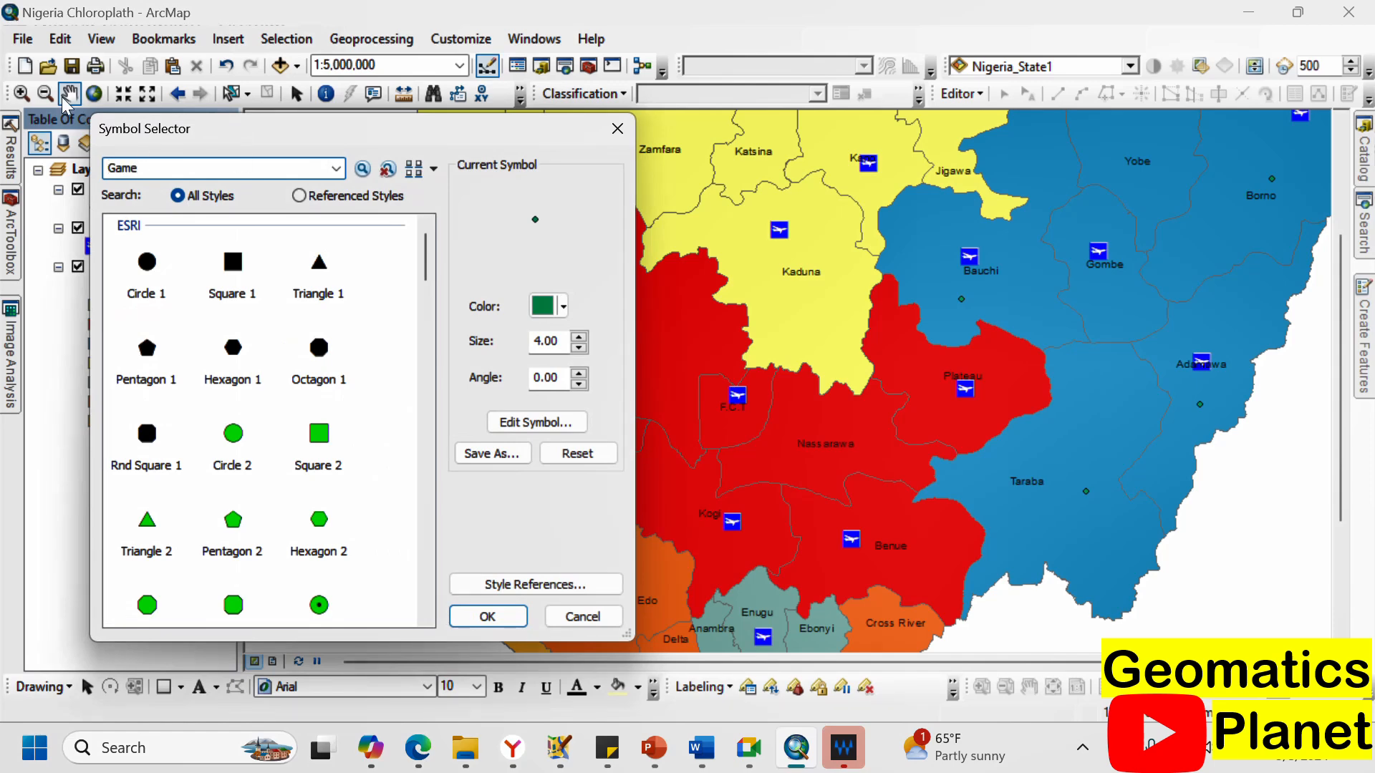
pyautogui.click(363, 171)
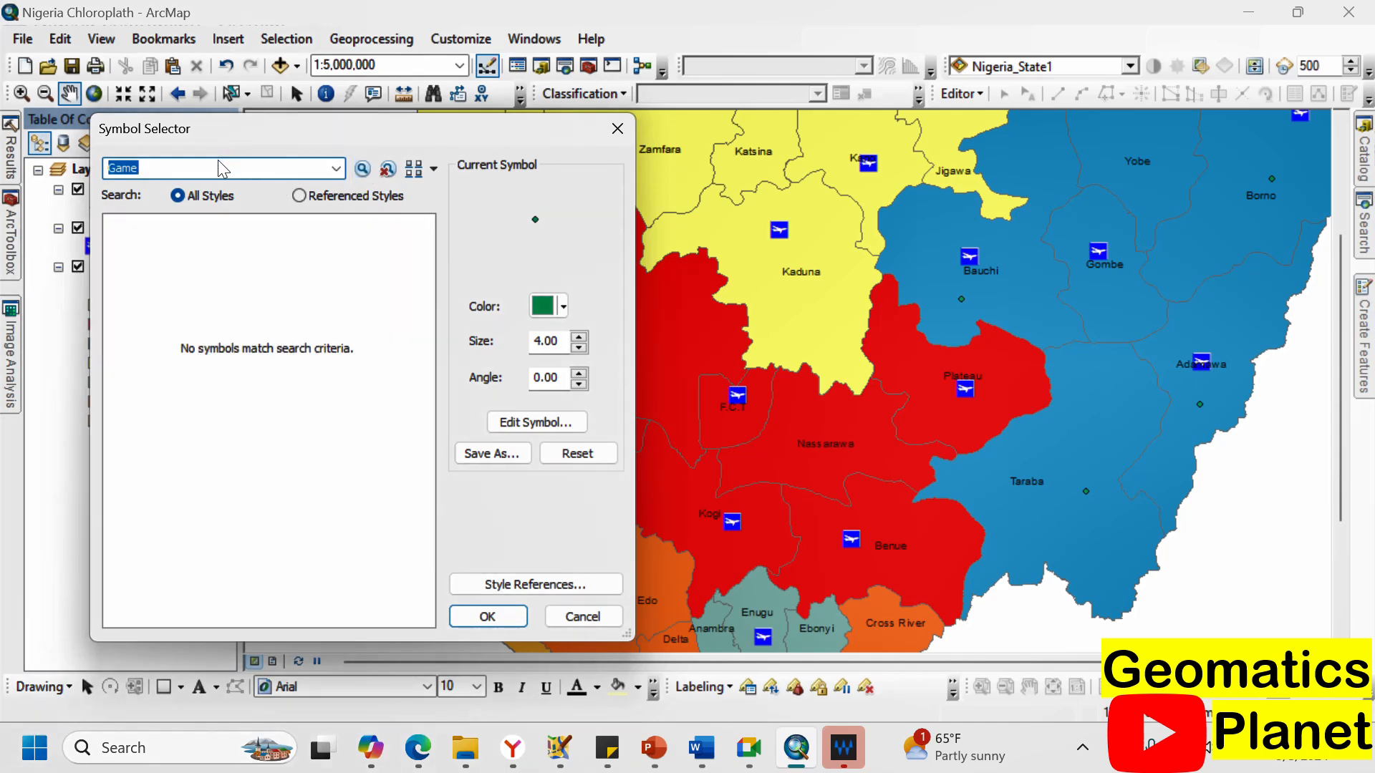
pyautogui.write('reserve')
pyautogui.click(363, 169)
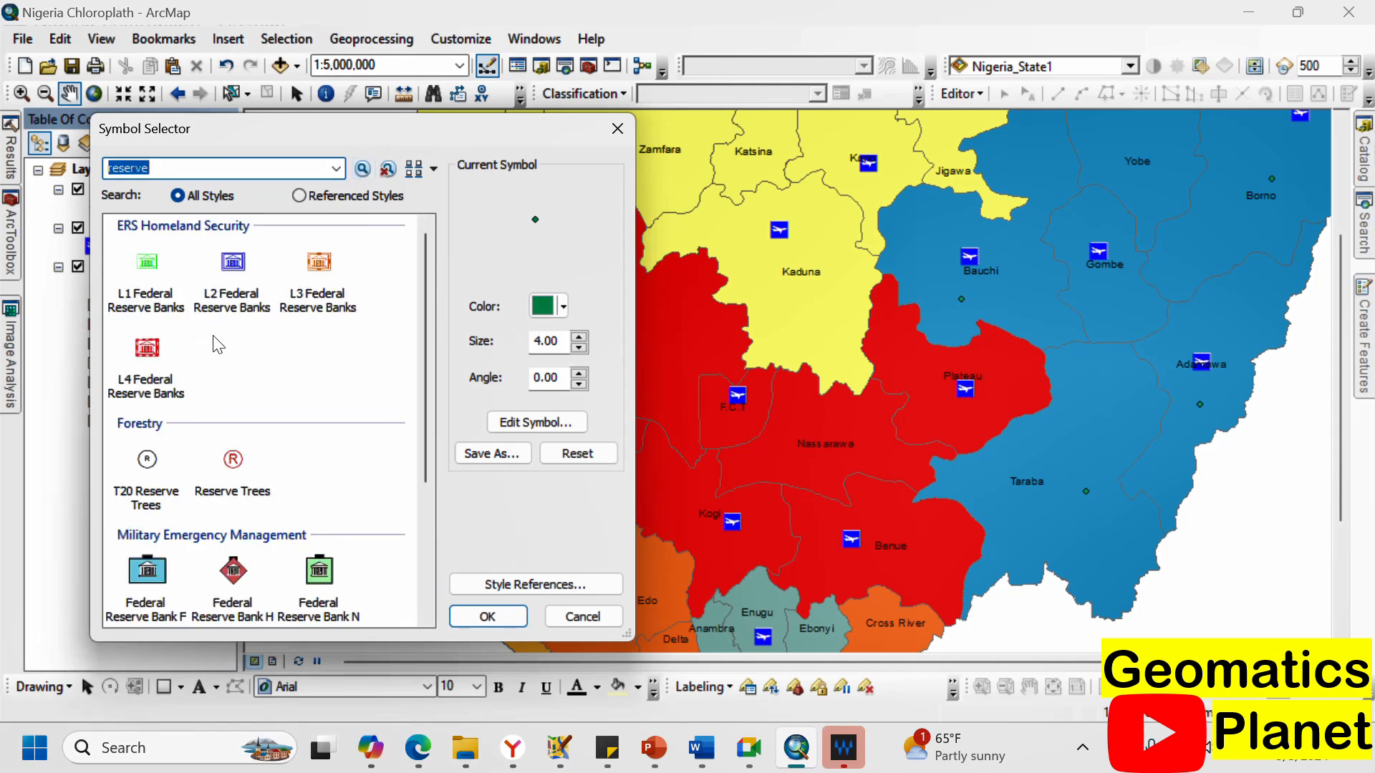
pyautogui.scroll(-3, 270, 445)
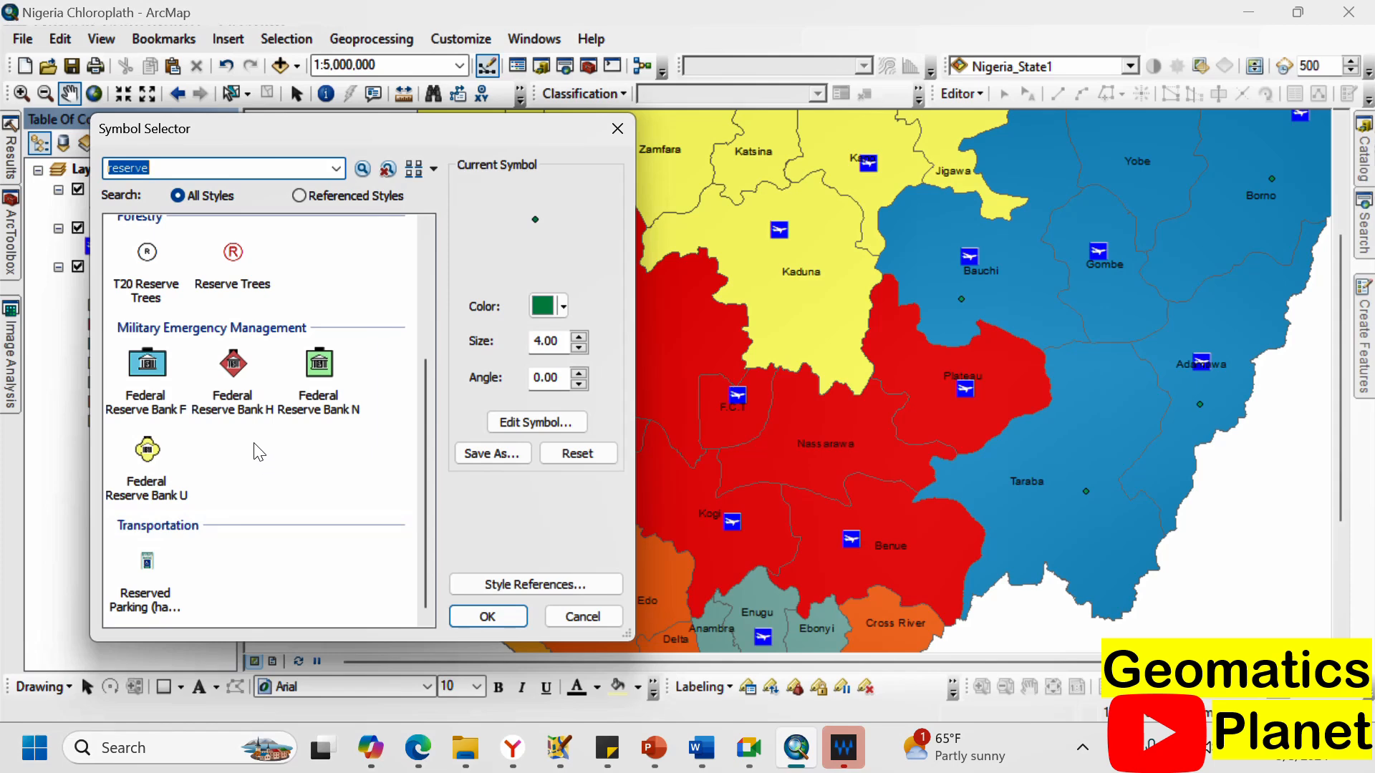
pyautogui.click(159, 577)
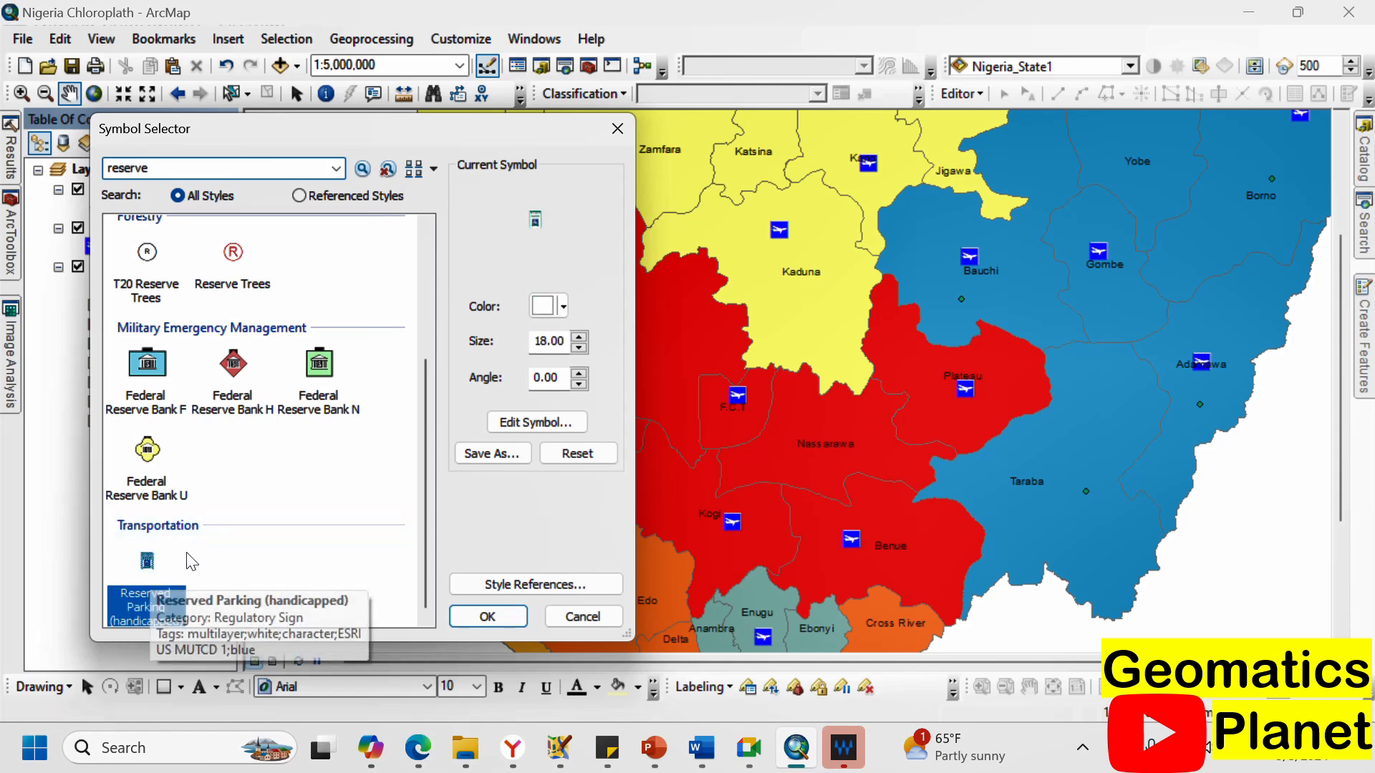
pyautogui.click(508, 620)
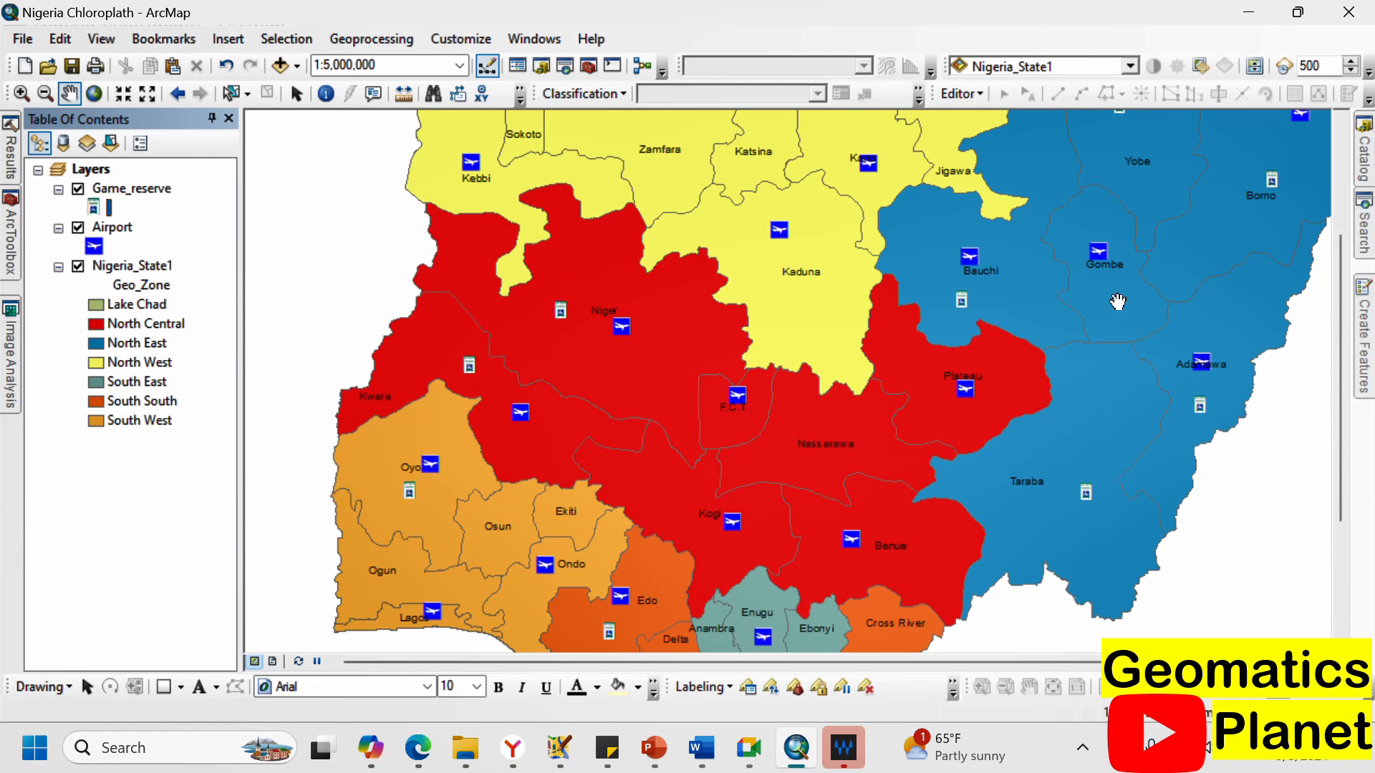
# Add the railway shapefile NGA_rails.shp from the NGA_rrd folder of Nigeria Dataset to the map.
pyautogui.click(286, 74)
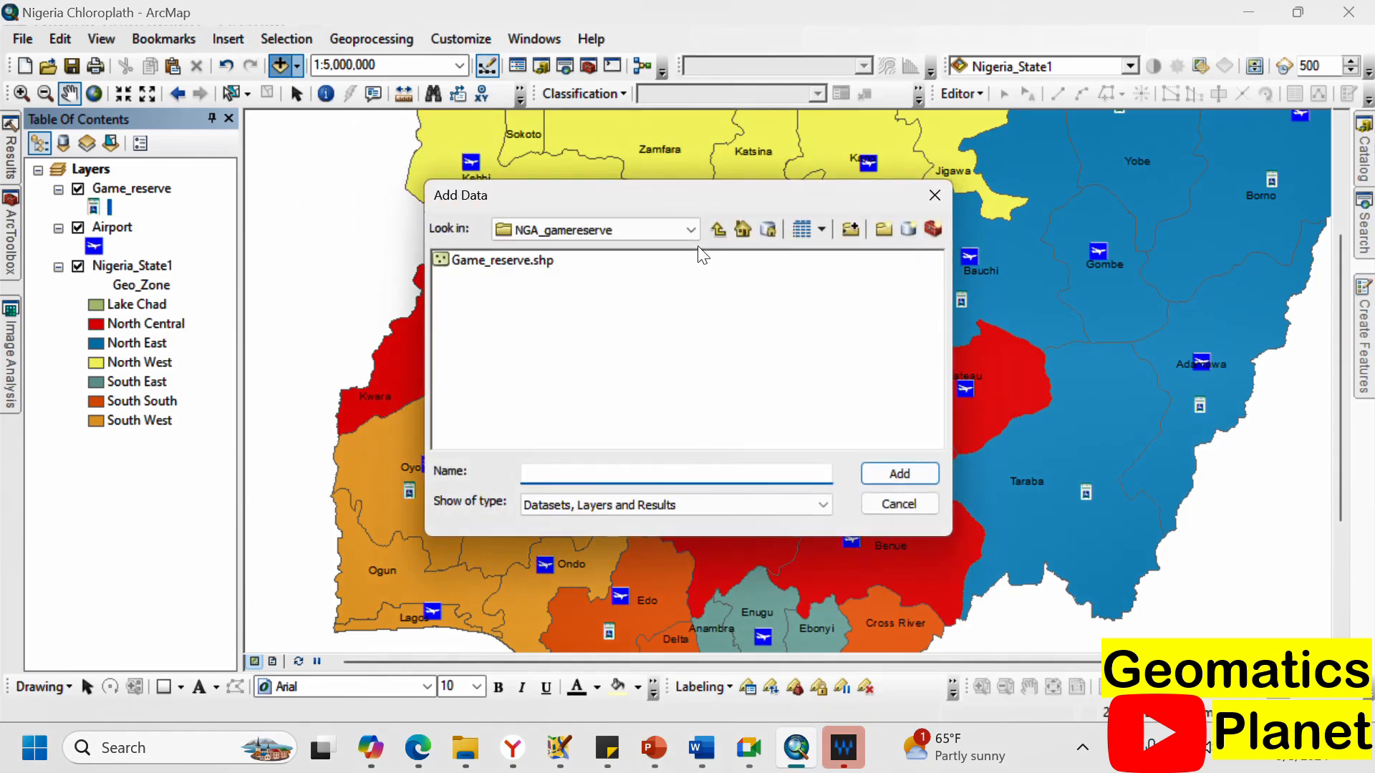
pyautogui.click(718, 230)
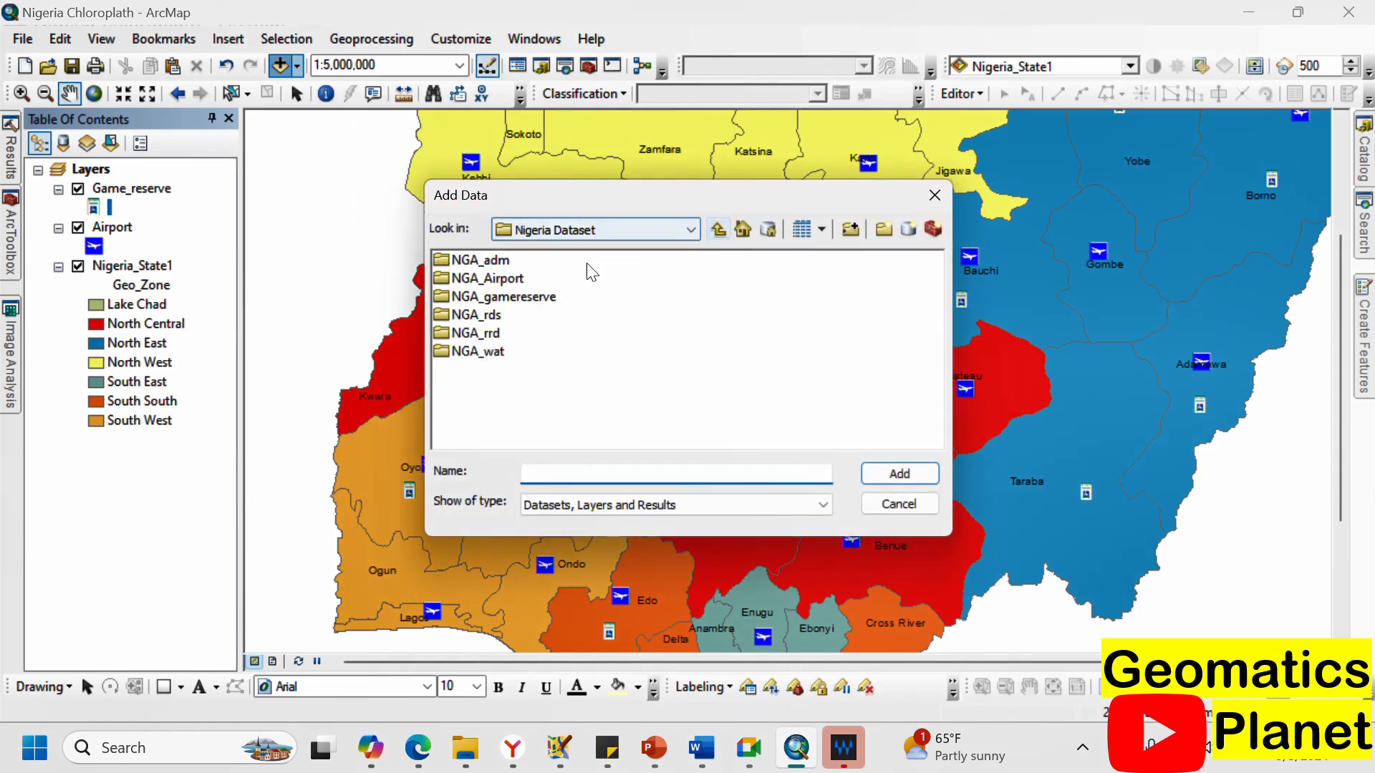
pyautogui.doubleClick(489, 333)
pyautogui.click(499, 264)
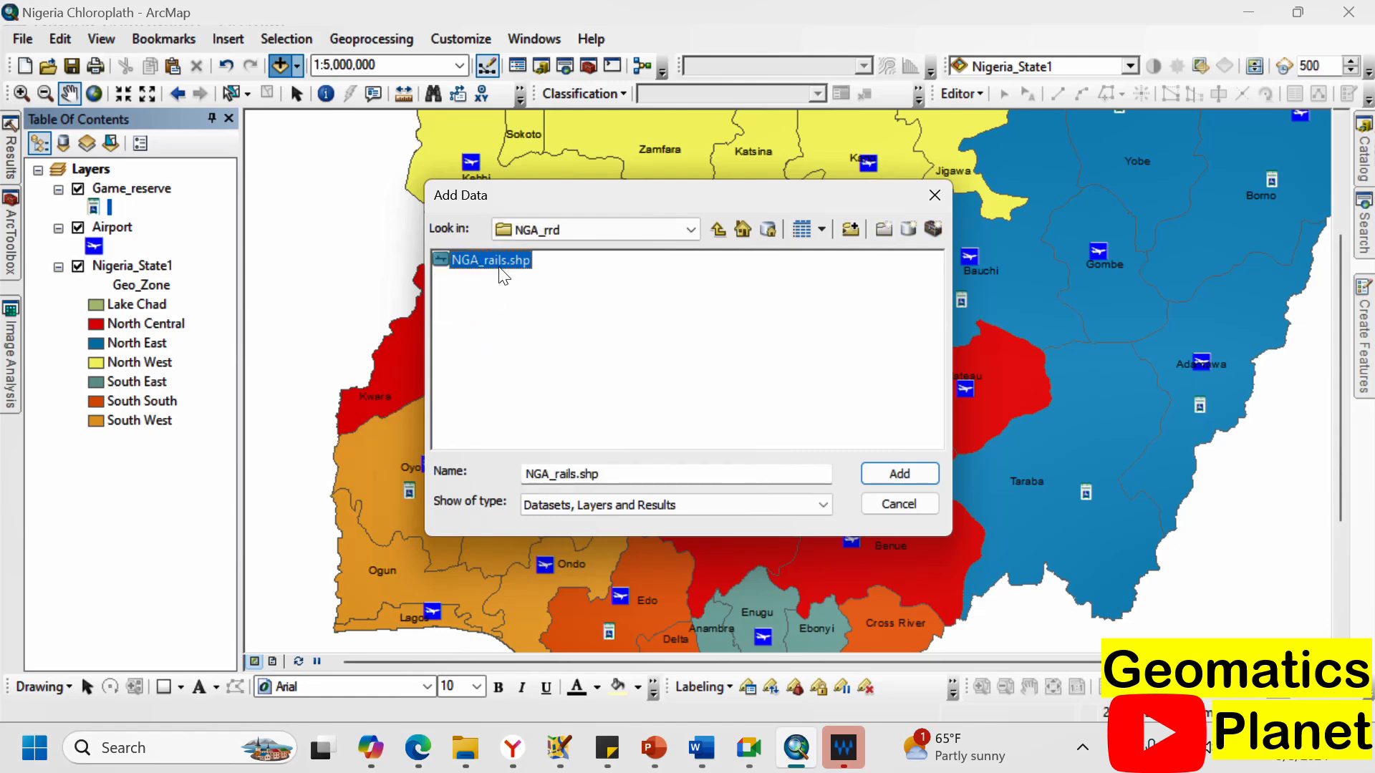
pyautogui.click(909, 474)
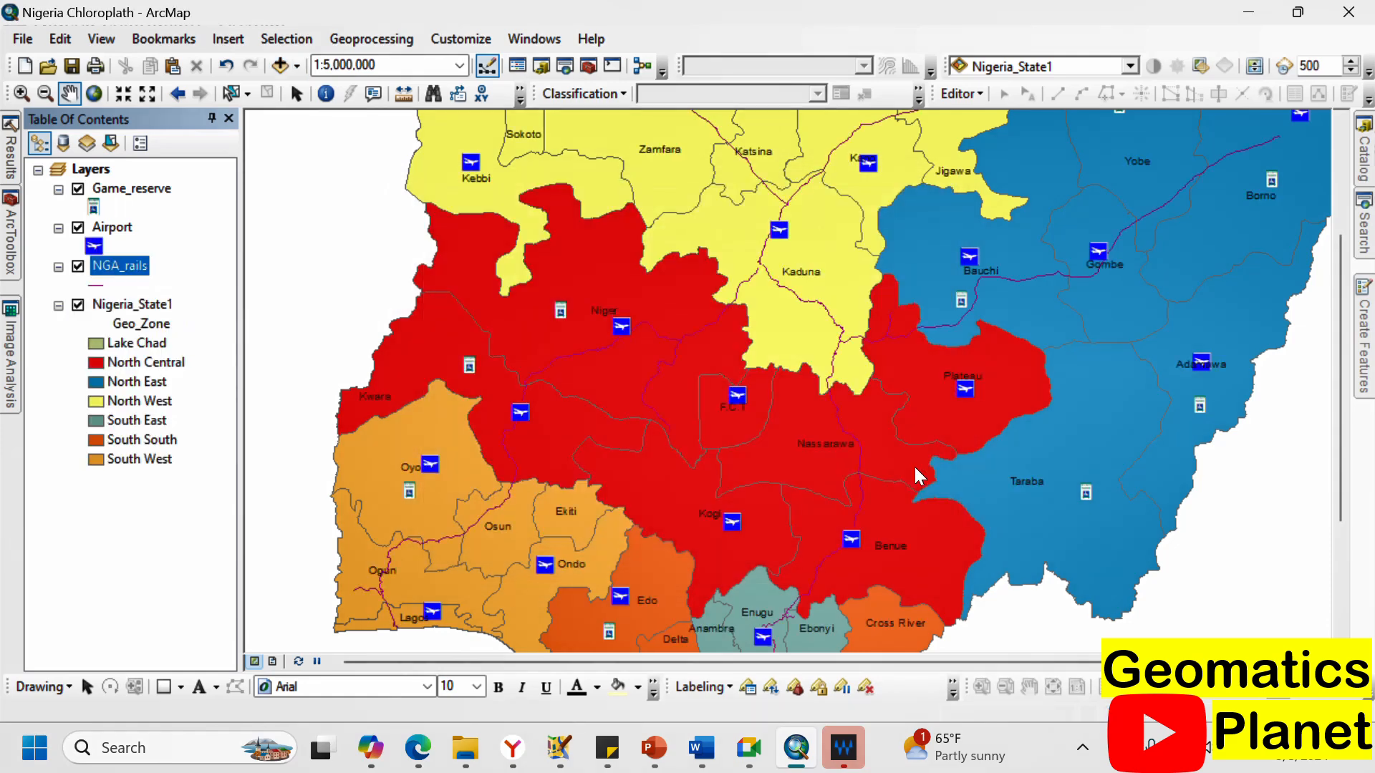
# Hide the Nigeria_State1 layer to expose the rails, airports and game reserves, and activate the Select Elements tool.
pyautogui.scroll(-2, 806, 340)
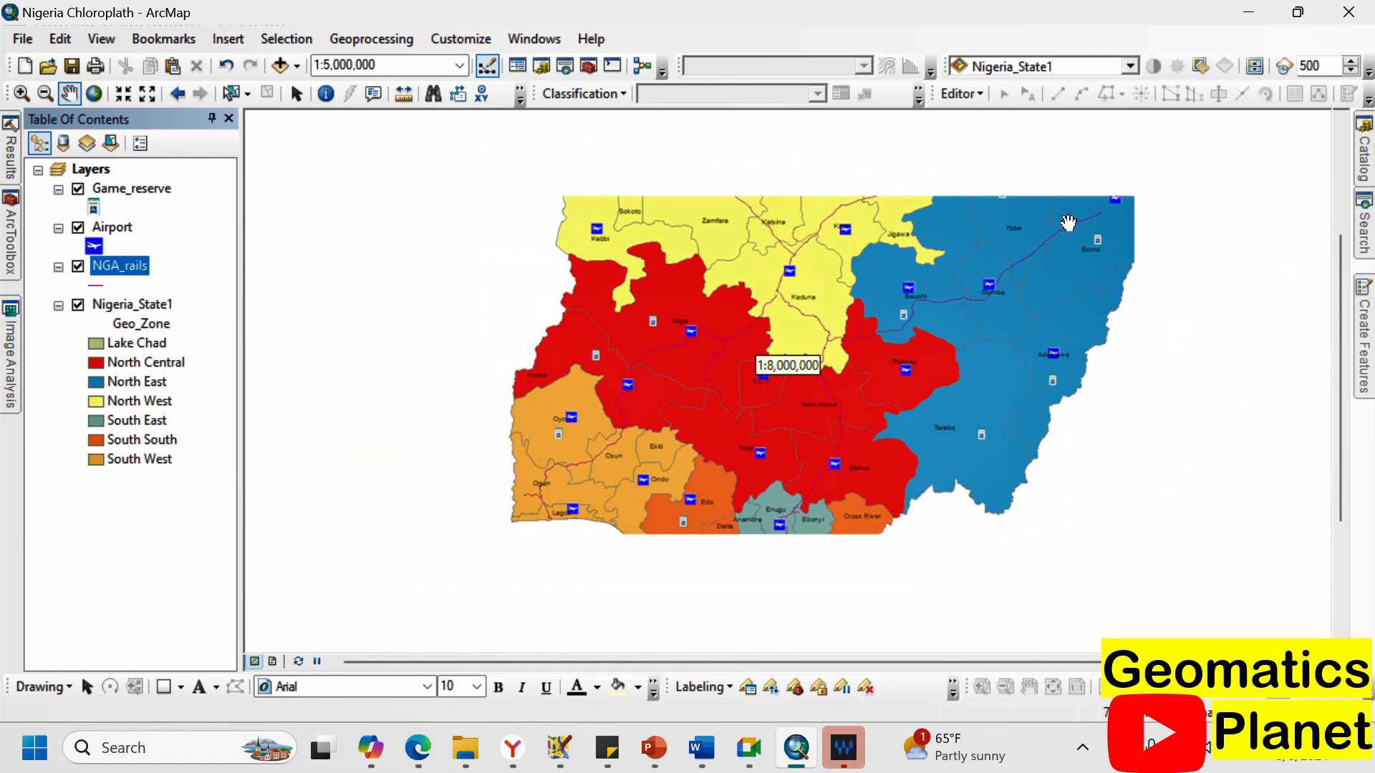
pyautogui.click(78, 305)
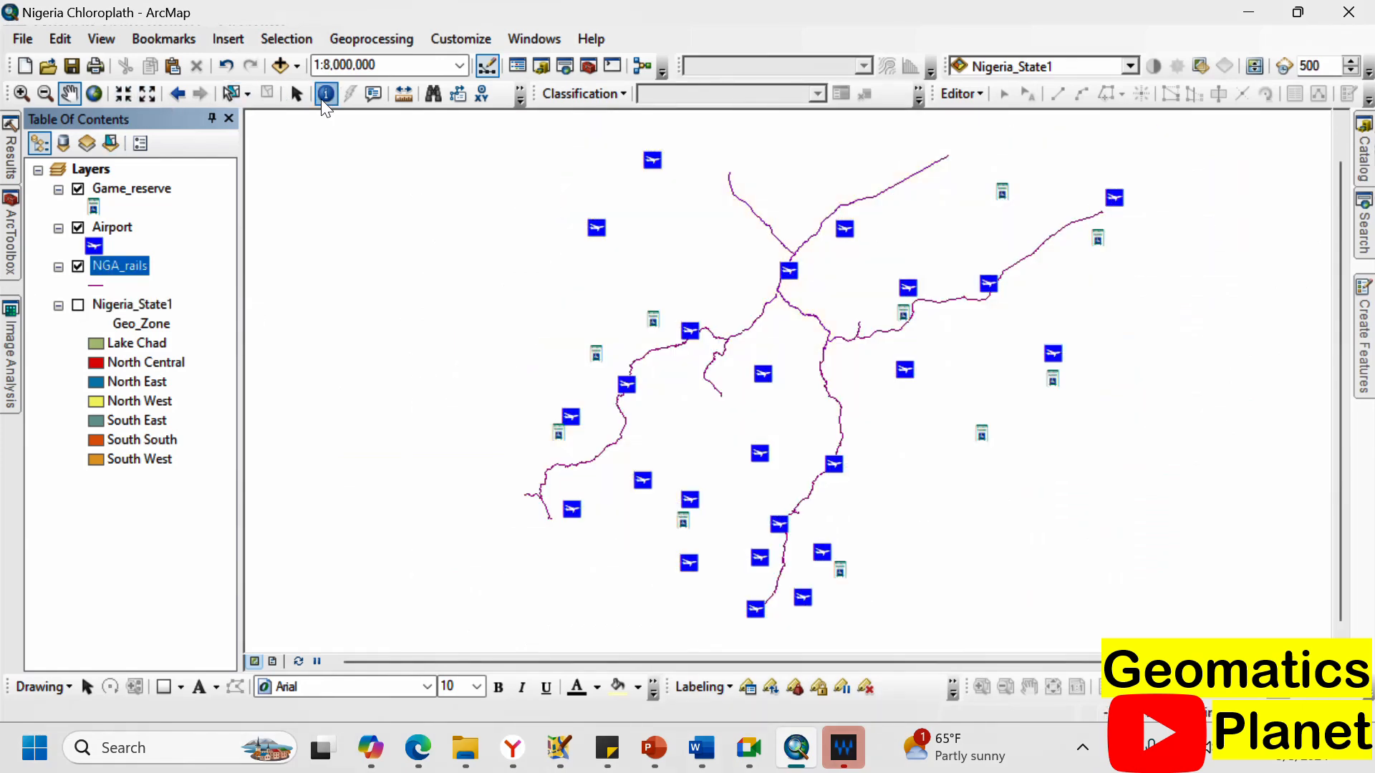
pyautogui.click(301, 93)
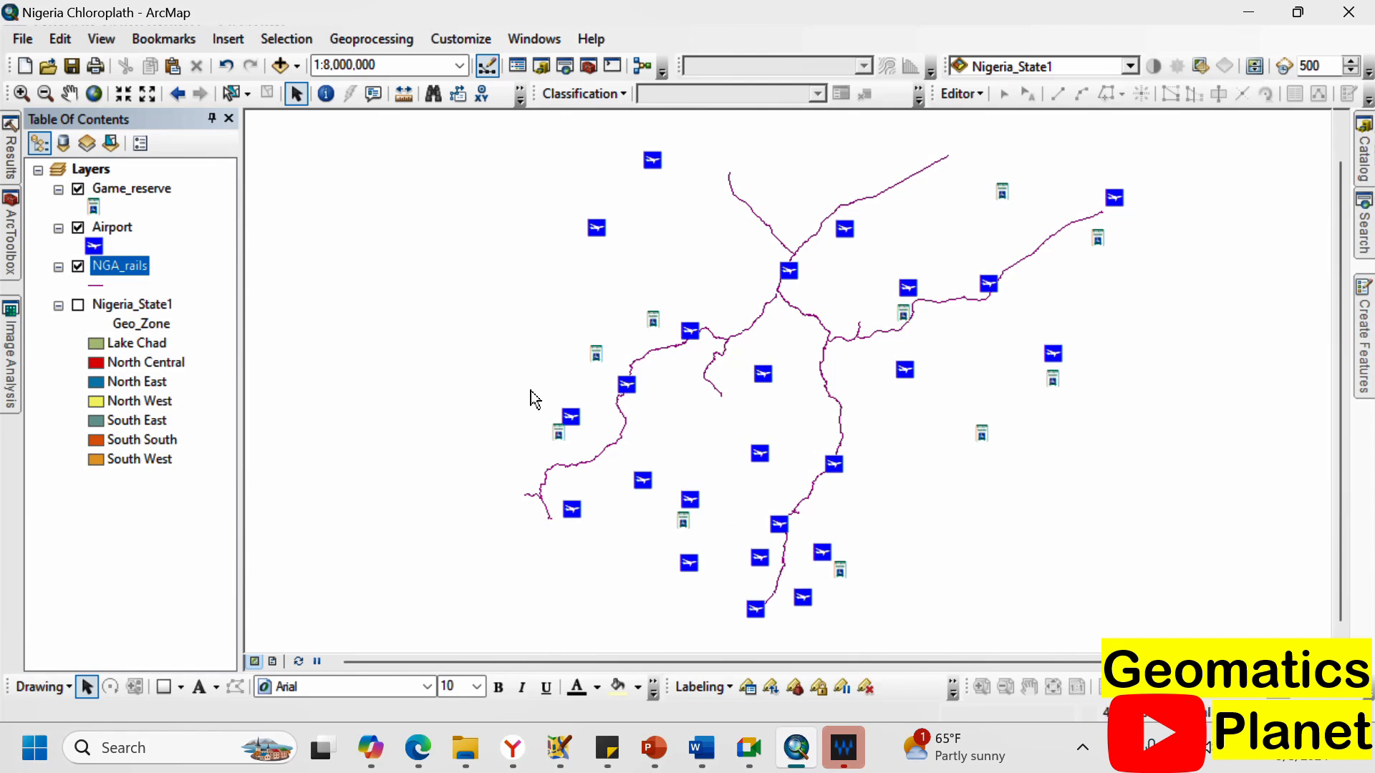
# Add major_rivers.shp, major_water_areas.shp, NGA_water_areas_dcw.shp and NGA_water_lines_dcw.shp from the NGA_wat folder of Nigeria Dataset to the map.
pyautogui.click(279, 66)
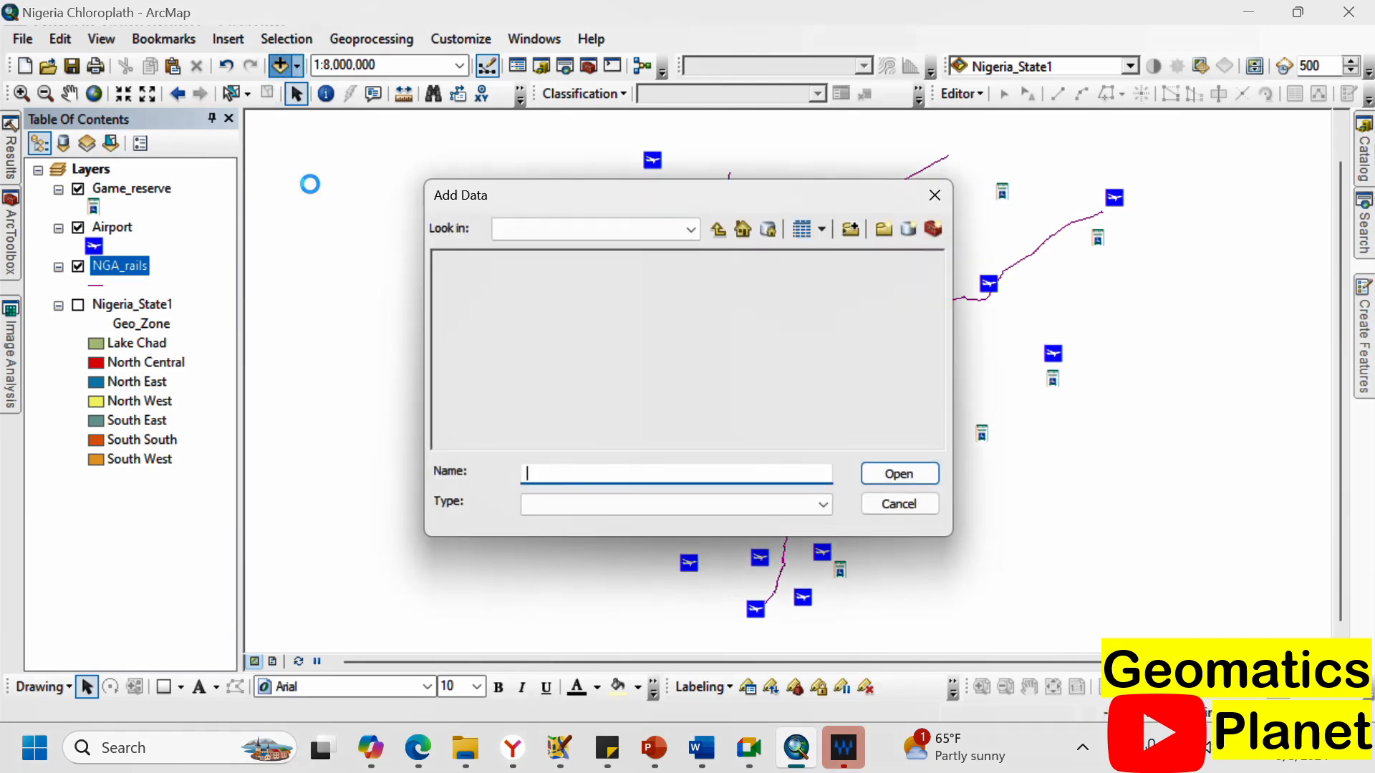
pyautogui.click(718, 229)
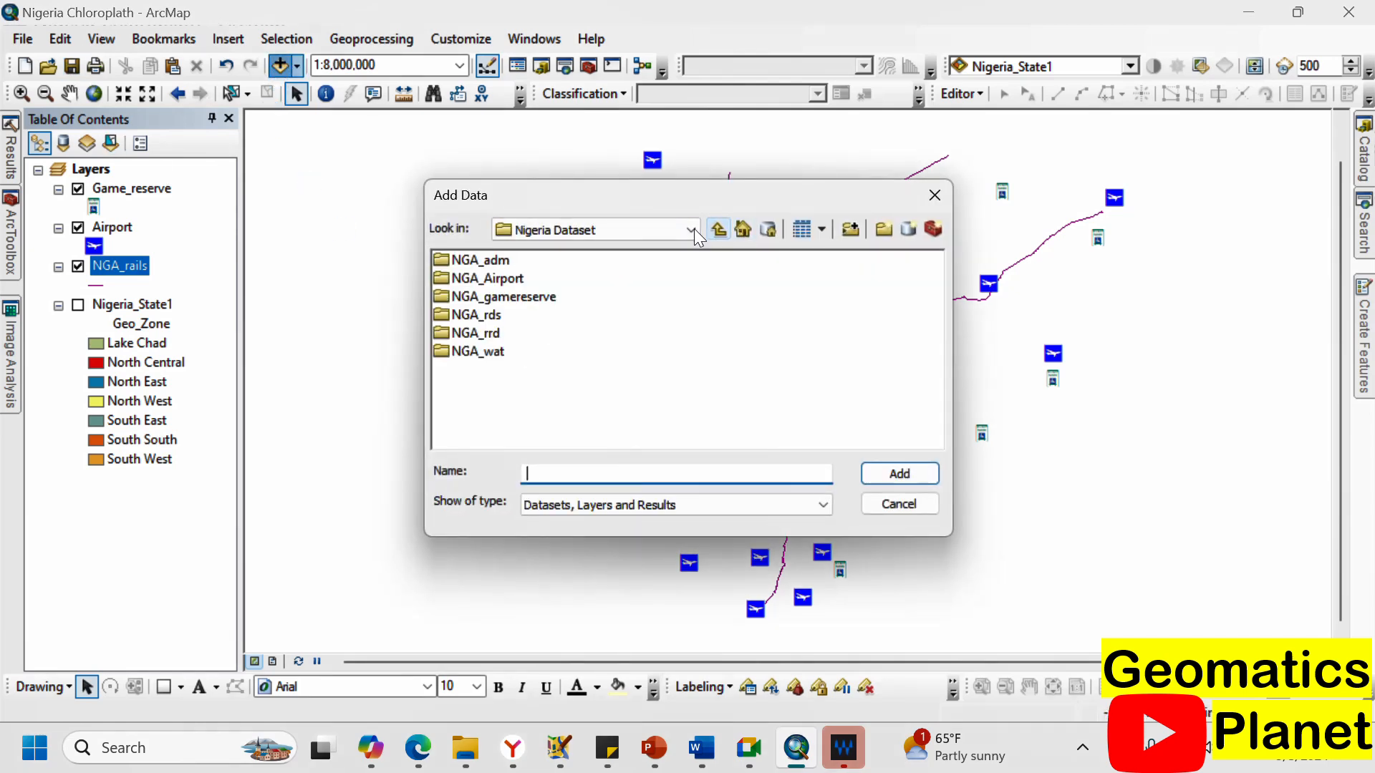
pyautogui.doubleClick(499, 360)
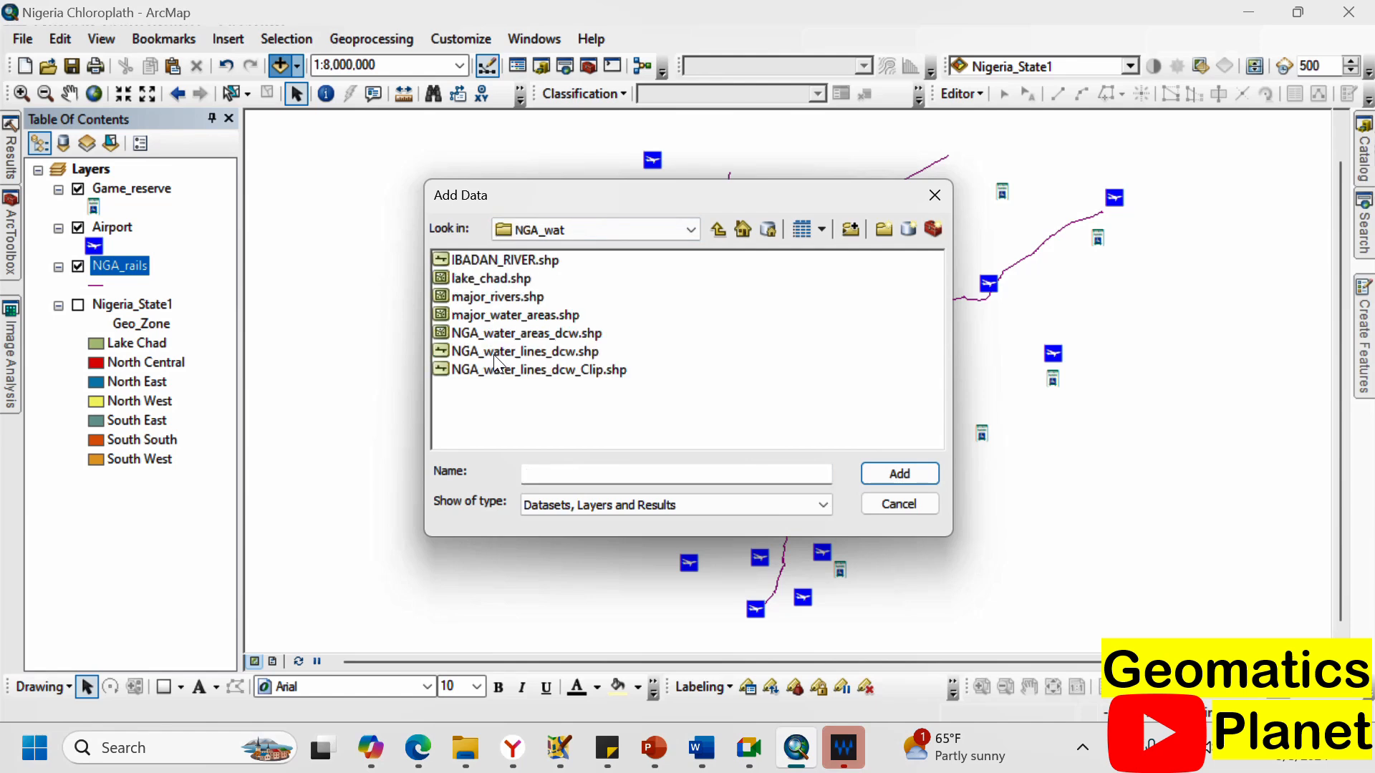
pyautogui.click(504, 298)
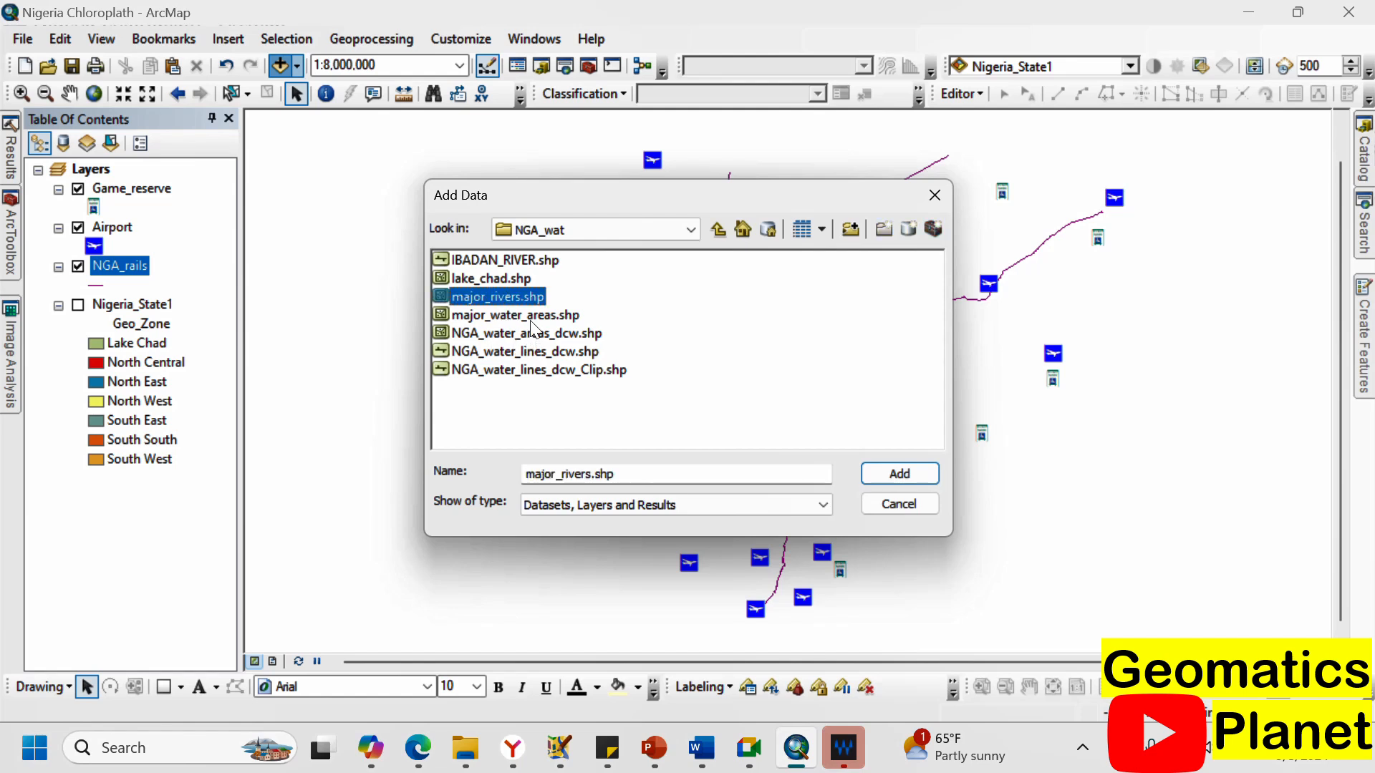
pyautogui.keyDown('ctrl'); pyautogui.click(531, 320); pyautogui.keyUp('ctrl')
pyautogui.keyDown('ctrl'); pyautogui.click(546, 338); pyautogui.keyUp('ctrl')
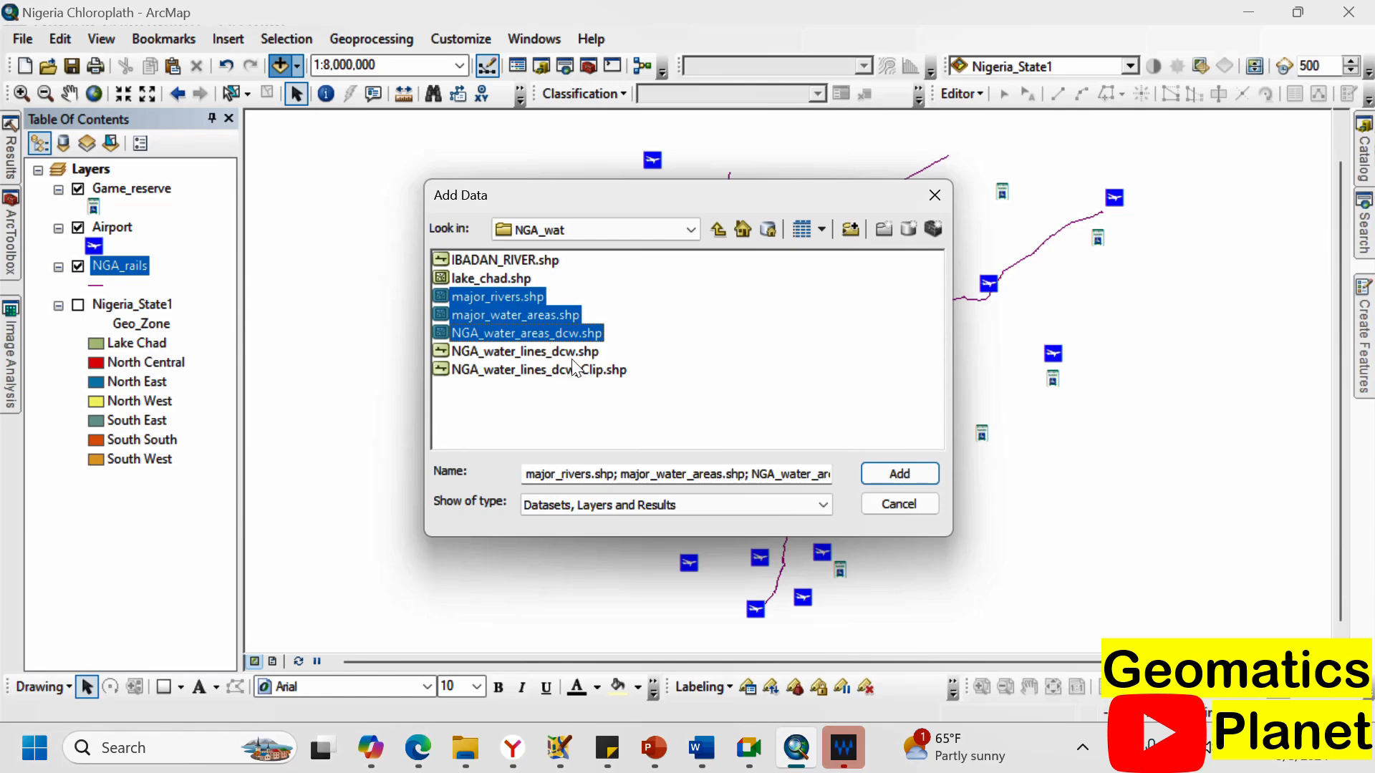
pyautogui.keyDown('ctrl'); pyautogui.click(570, 354); pyautogui.keyUp('ctrl')
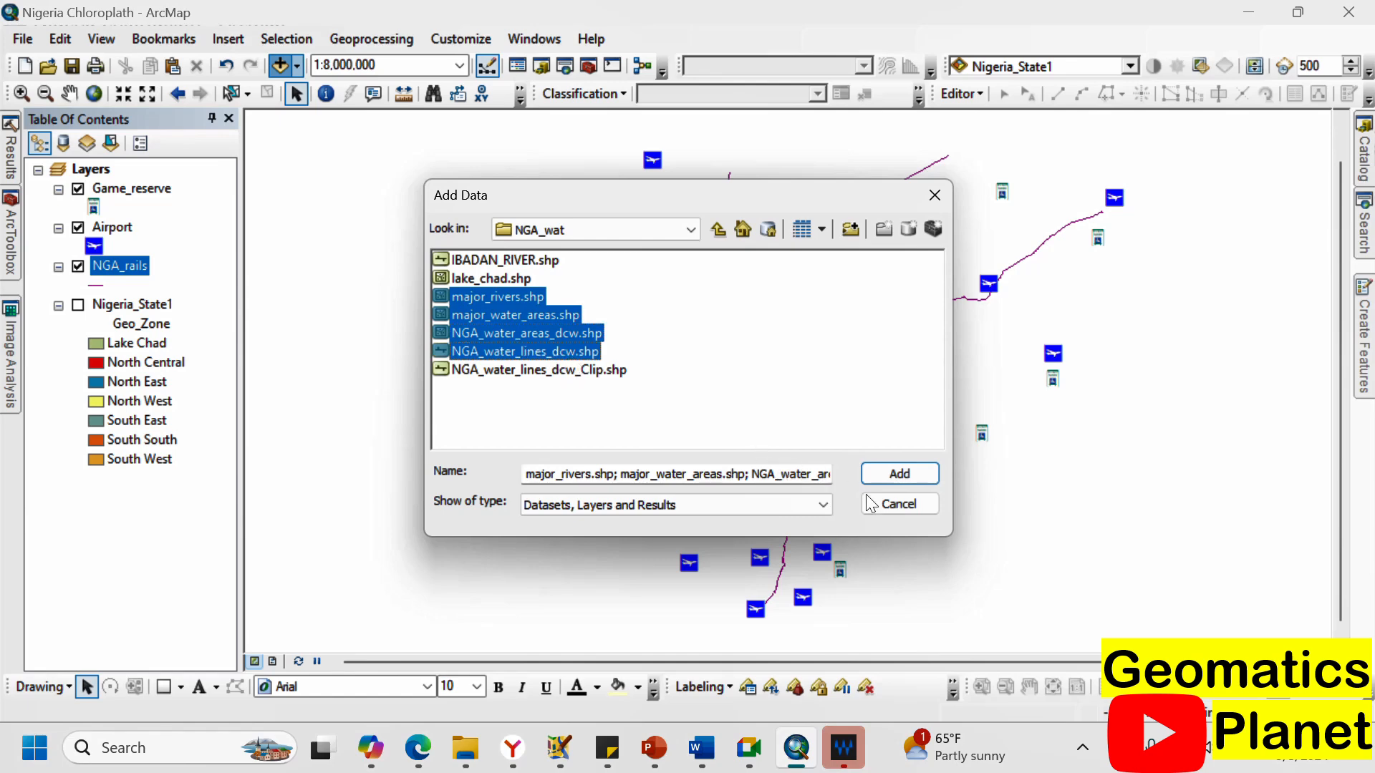
pyautogui.click(882, 473)
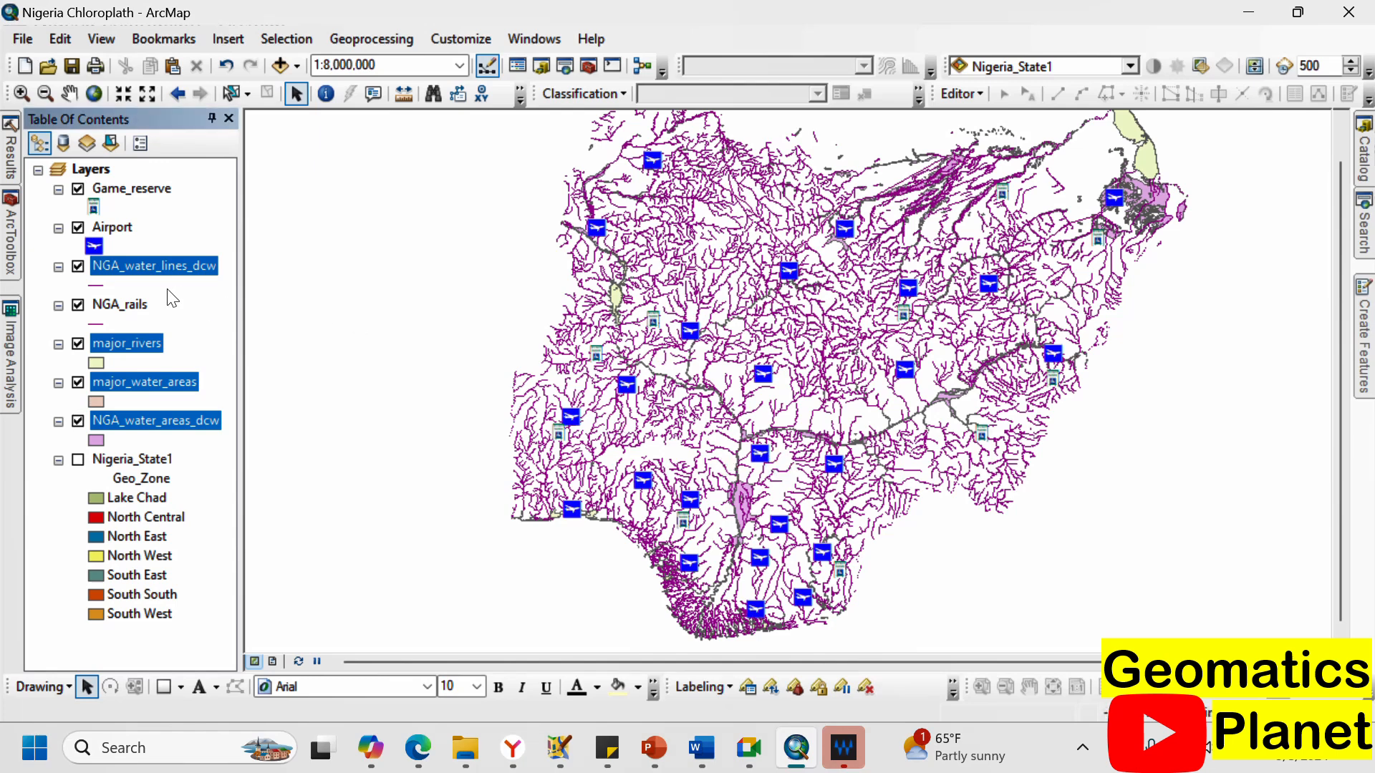
# Hide the NGA_water_lines_dcw layer and switch the major_rivers, major_water_areas and NGA_water_areas_dcw layers off and on to compare their coverage.
pyautogui.click(181, 307)
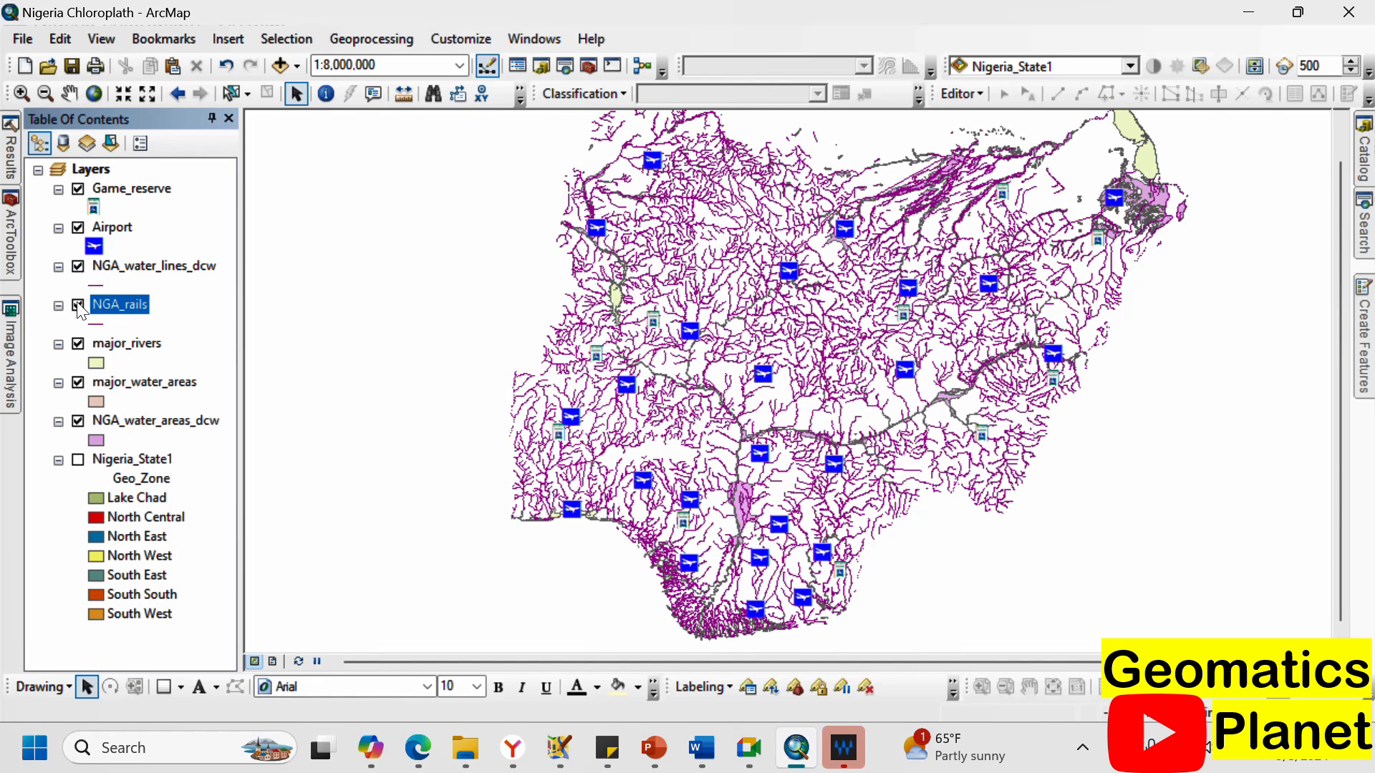
pyautogui.click(77, 269)
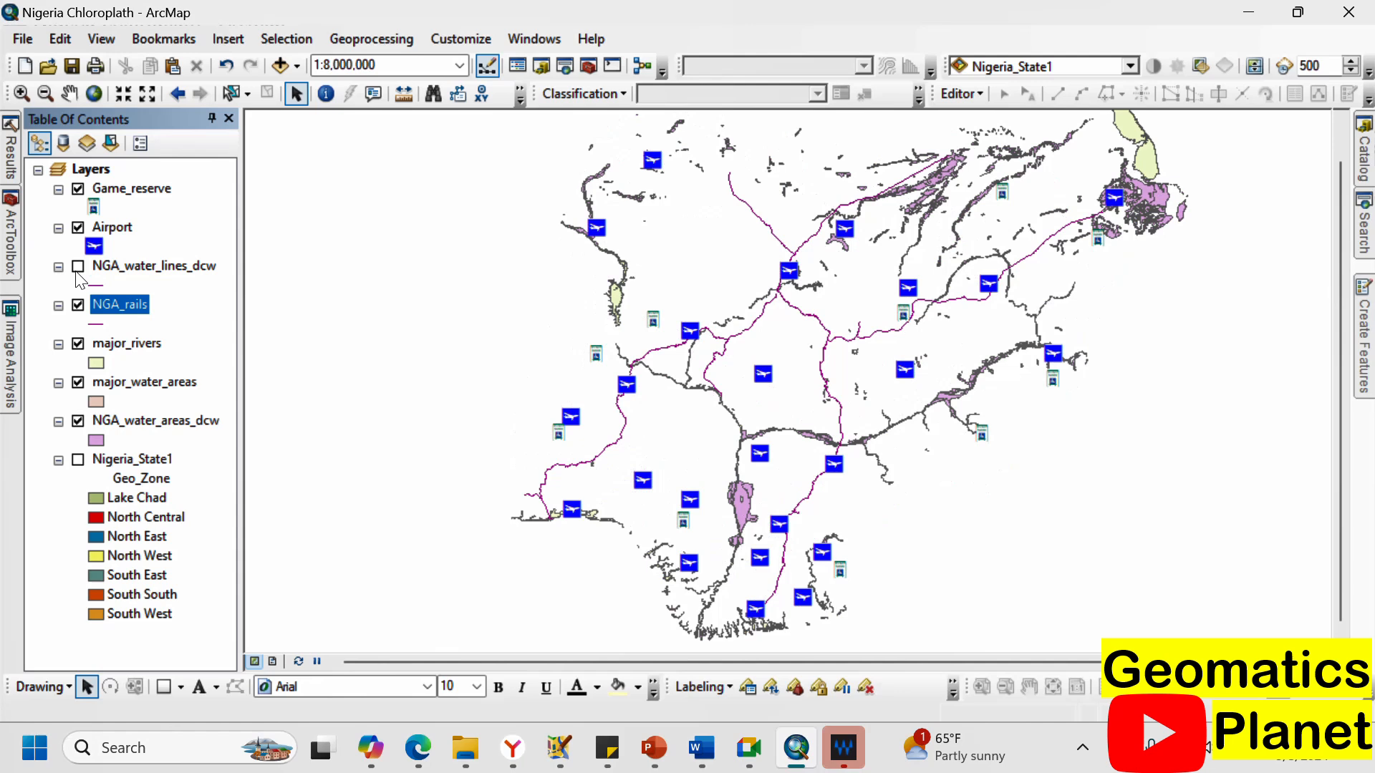
pyautogui.click(79, 345)
pyautogui.click(76, 346)
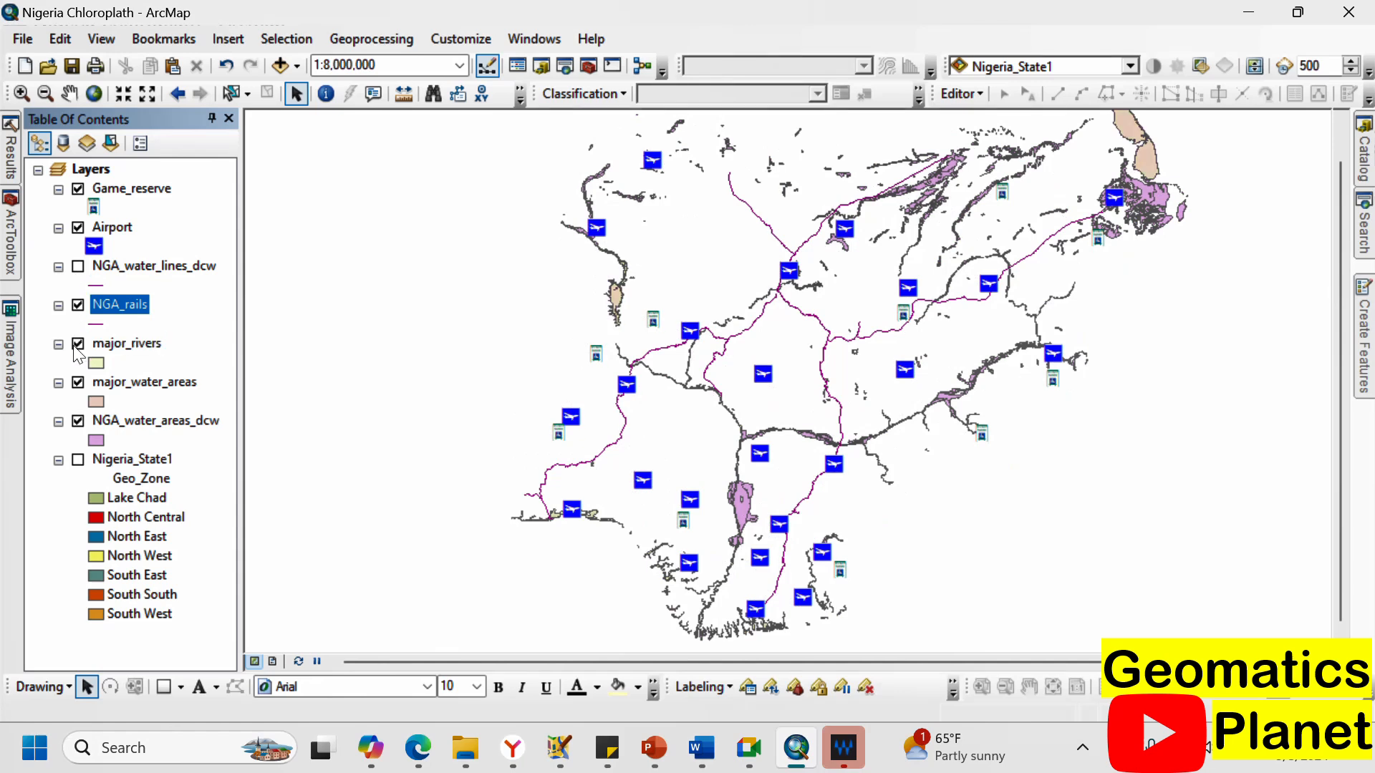
pyautogui.click(76, 346)
pyautogui.click(77, 347)
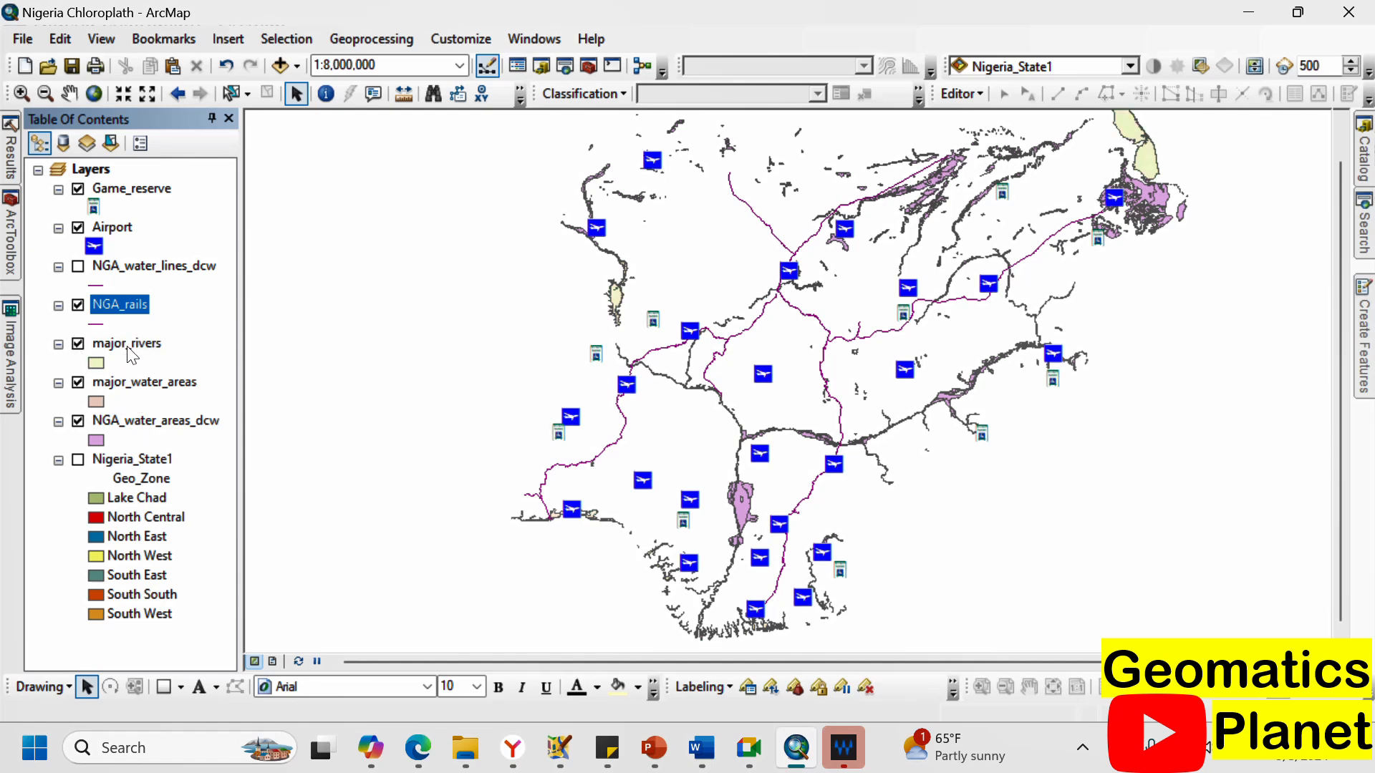
pyautogui.click(78, 384)
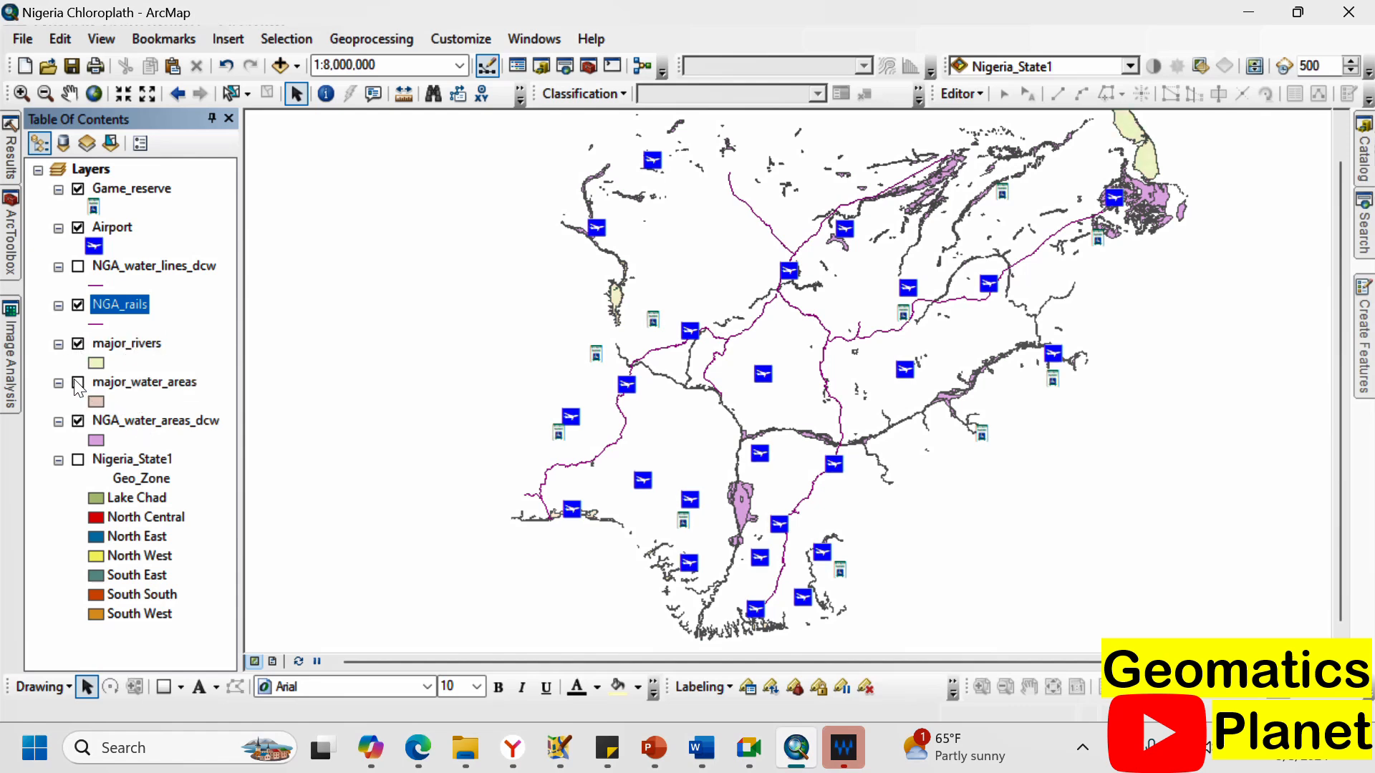
pyautogui.click(77, 422)
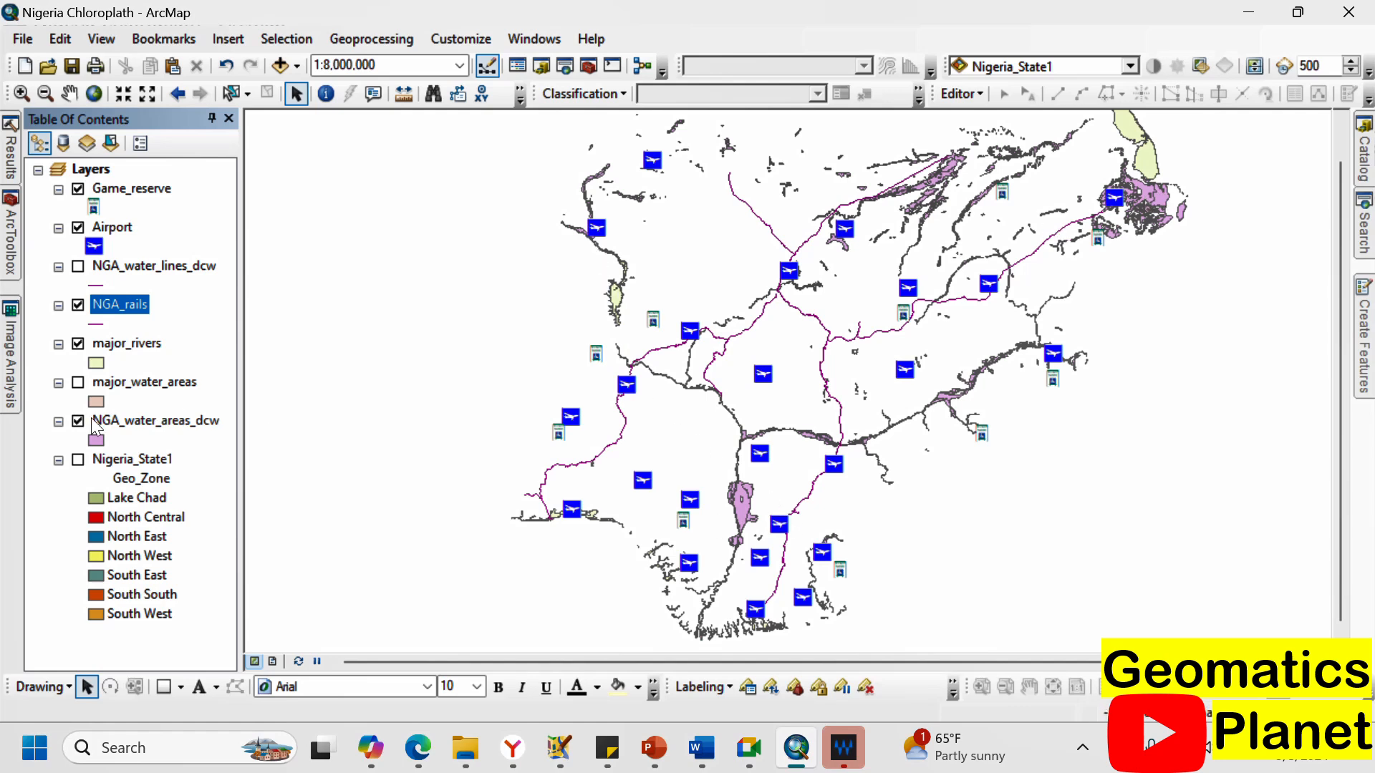
# Show the major_water_areas layer again and remove the major_rivers layer from the map.
pyautogui.click(79, 385)
pyautogui.click(79, 343)
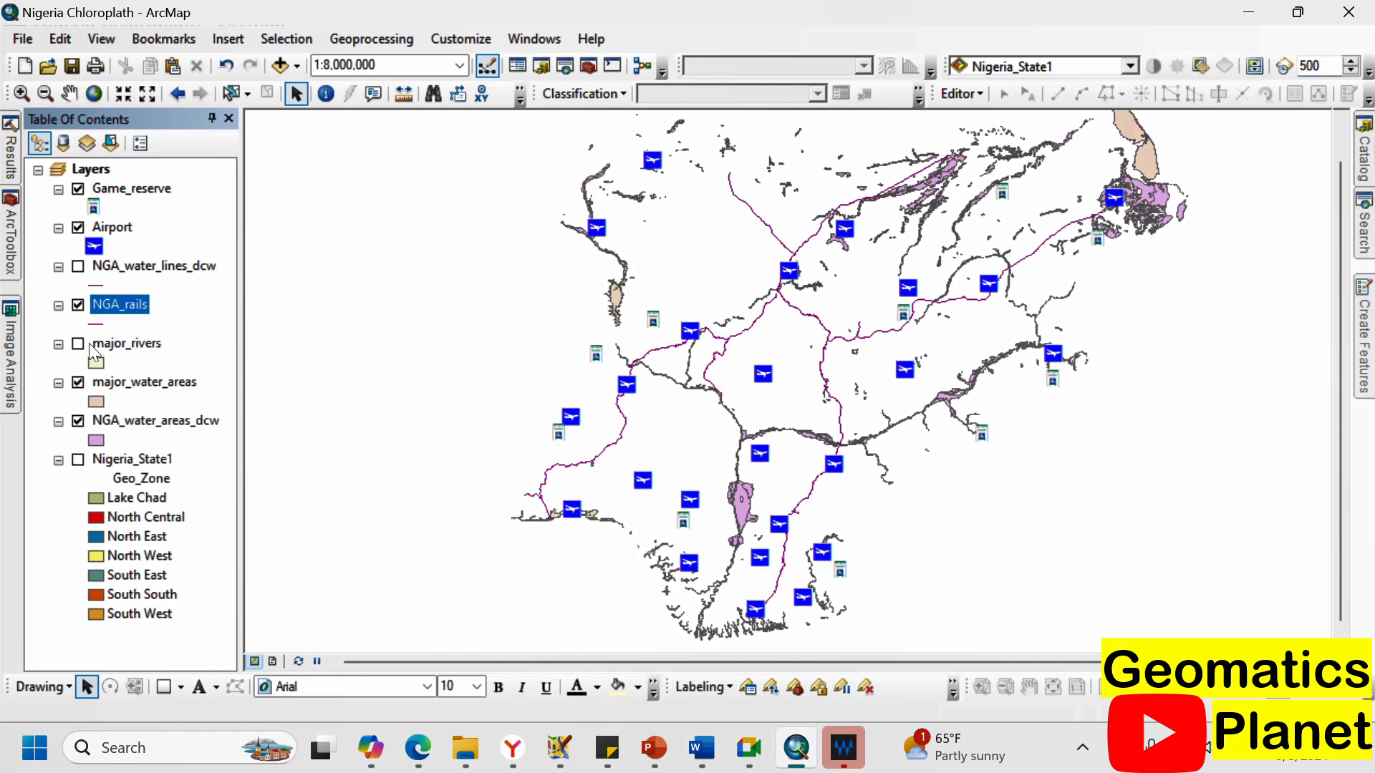
pyautogui.click(78, 343)
pyautogui.click(79, 344)
pyautogui.rightClick(122, 351)
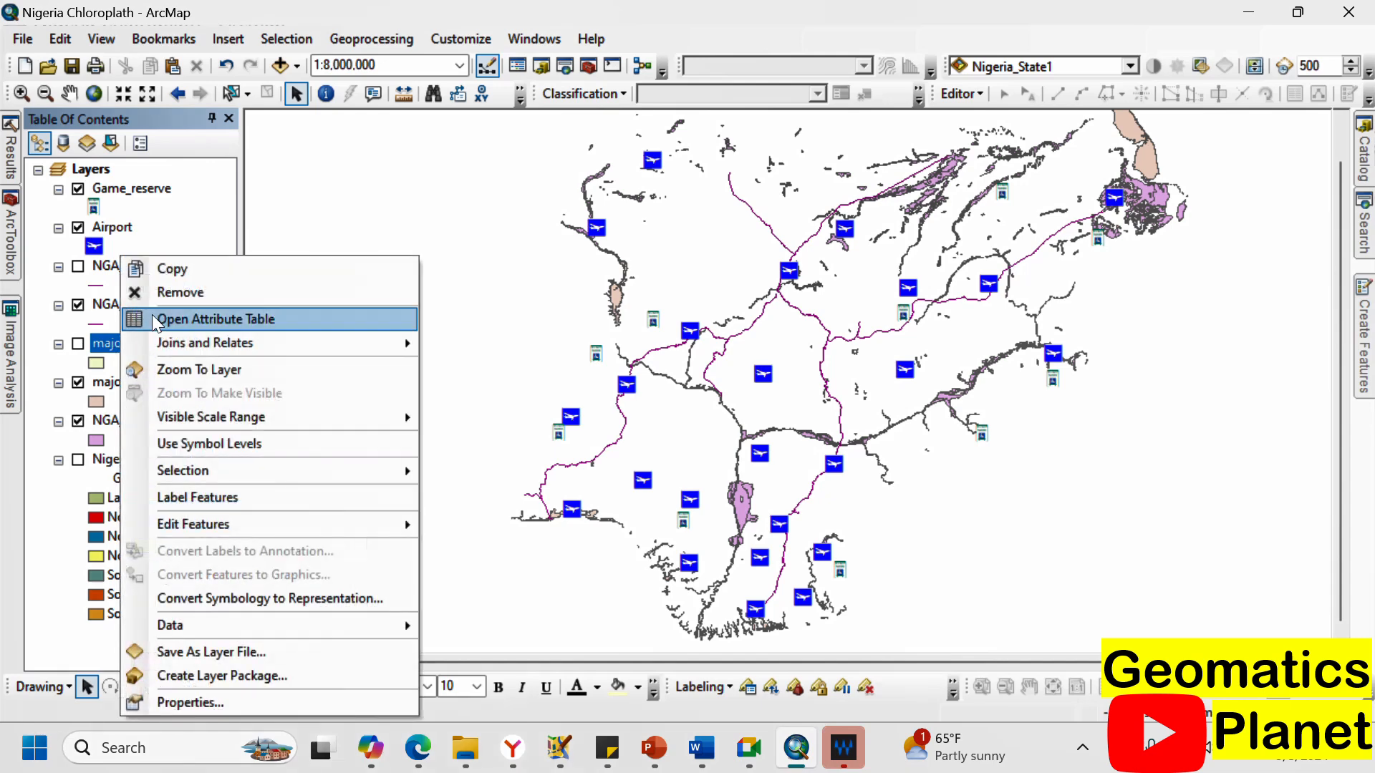
pyautogui.click(172, 291)
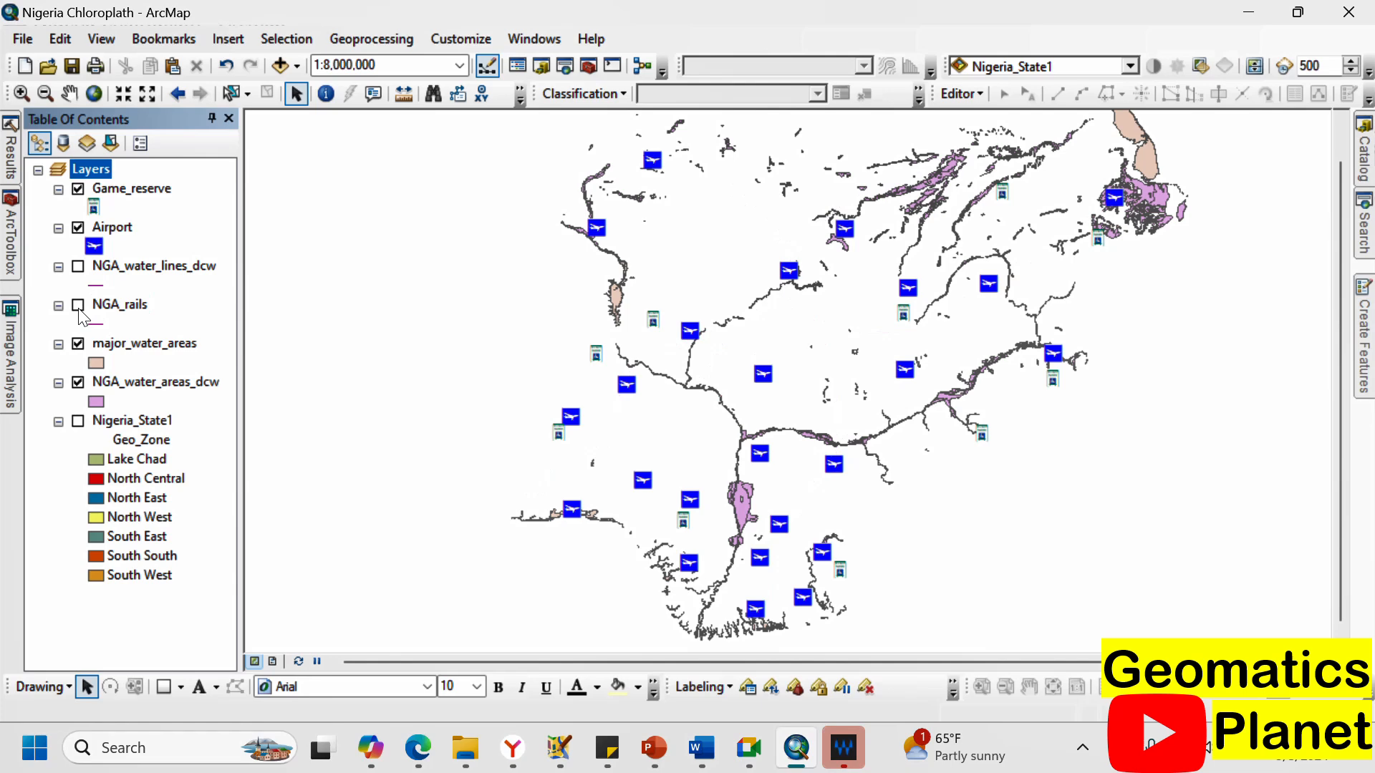
# Compare major_water_areas with NGA_water_areas_dcw up close at 1:2,000,000 and remove the major_water_areas layer.
pyautogui.scroll(5, 733, 458)
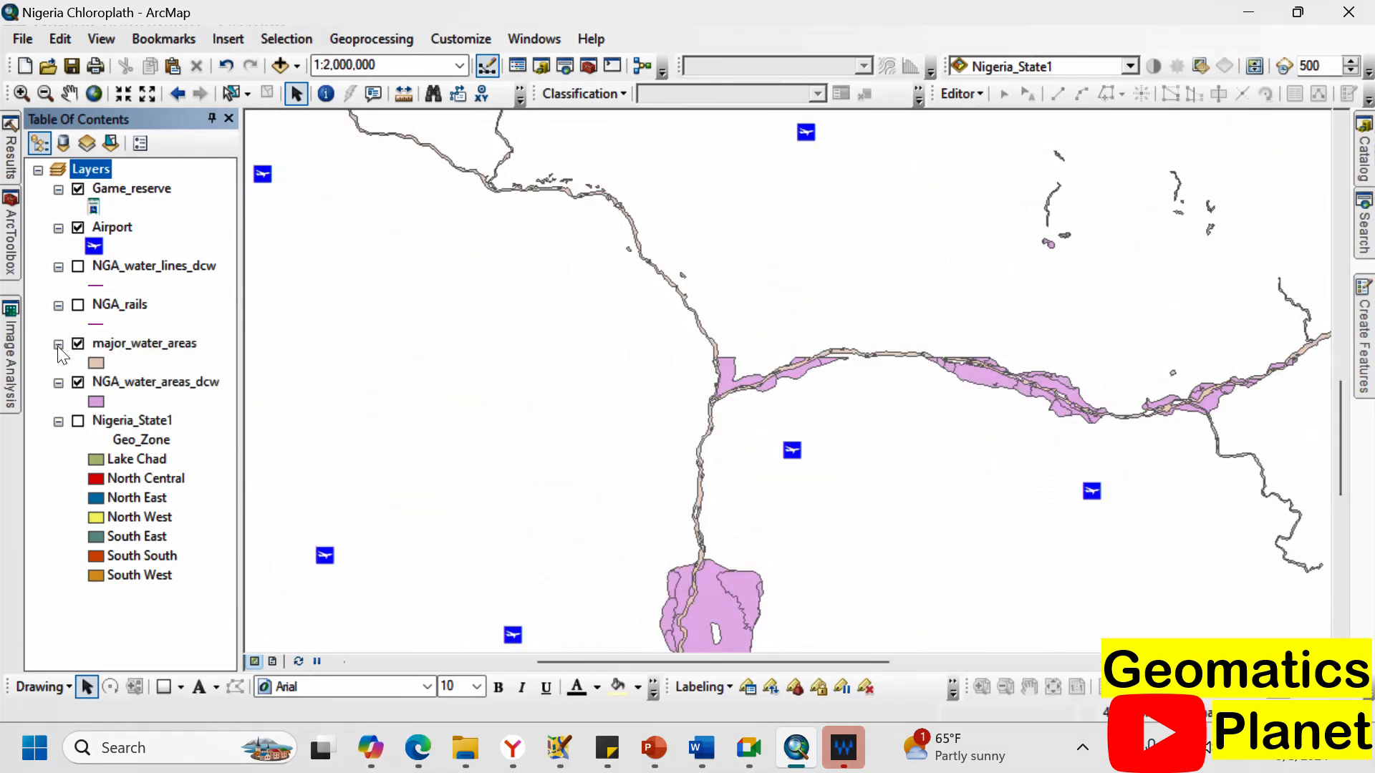
pyautogui.click(80, 344)
pyautogui.click(80, 343)
pyautogui.rightClick(148, 341)
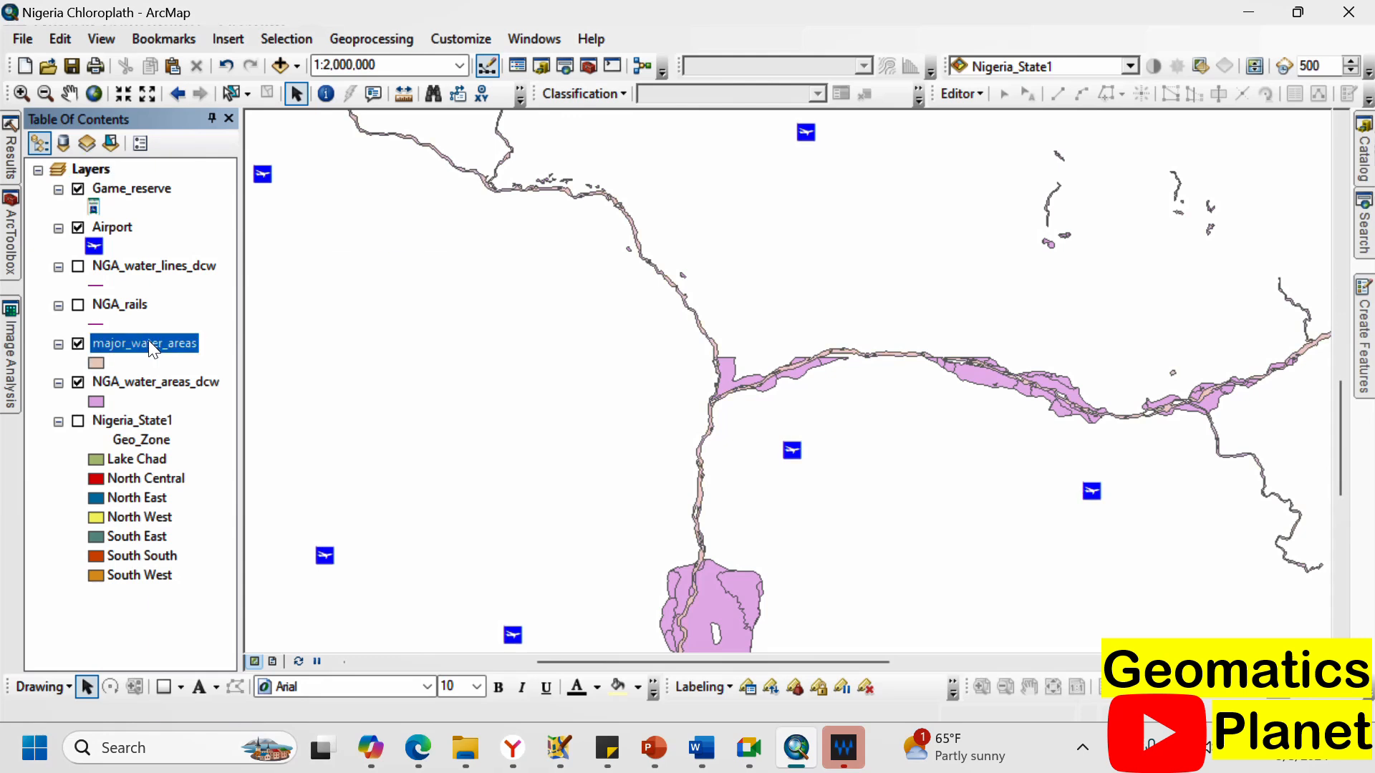
pyautogui.click(172, 290)
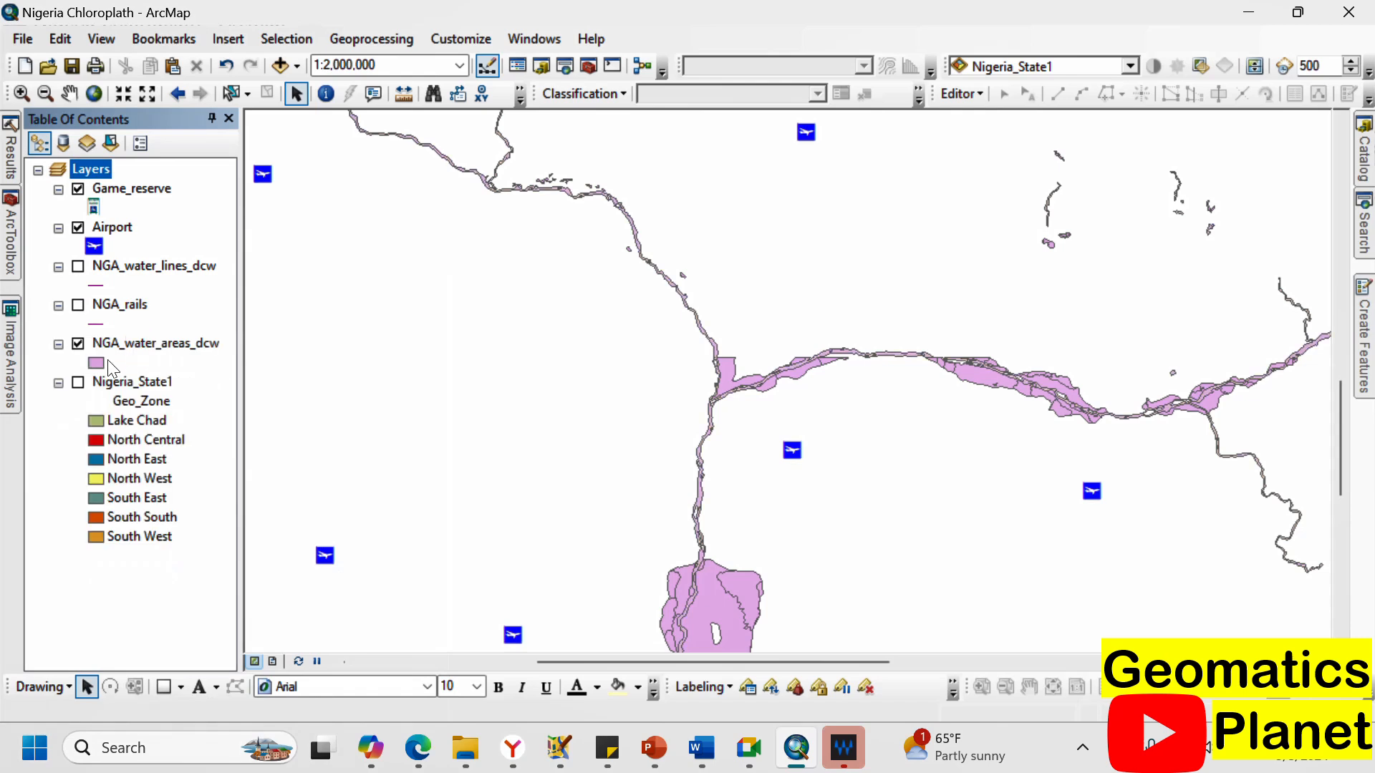
# Zoom to the extent of NGA_water_areas_dcw and display the NGA_water_lines_dcw, NGA_rails and NGA_water_areas_dcw layers together.
pyautogui.click(80, 346)
pyautogui.click(80, 345)
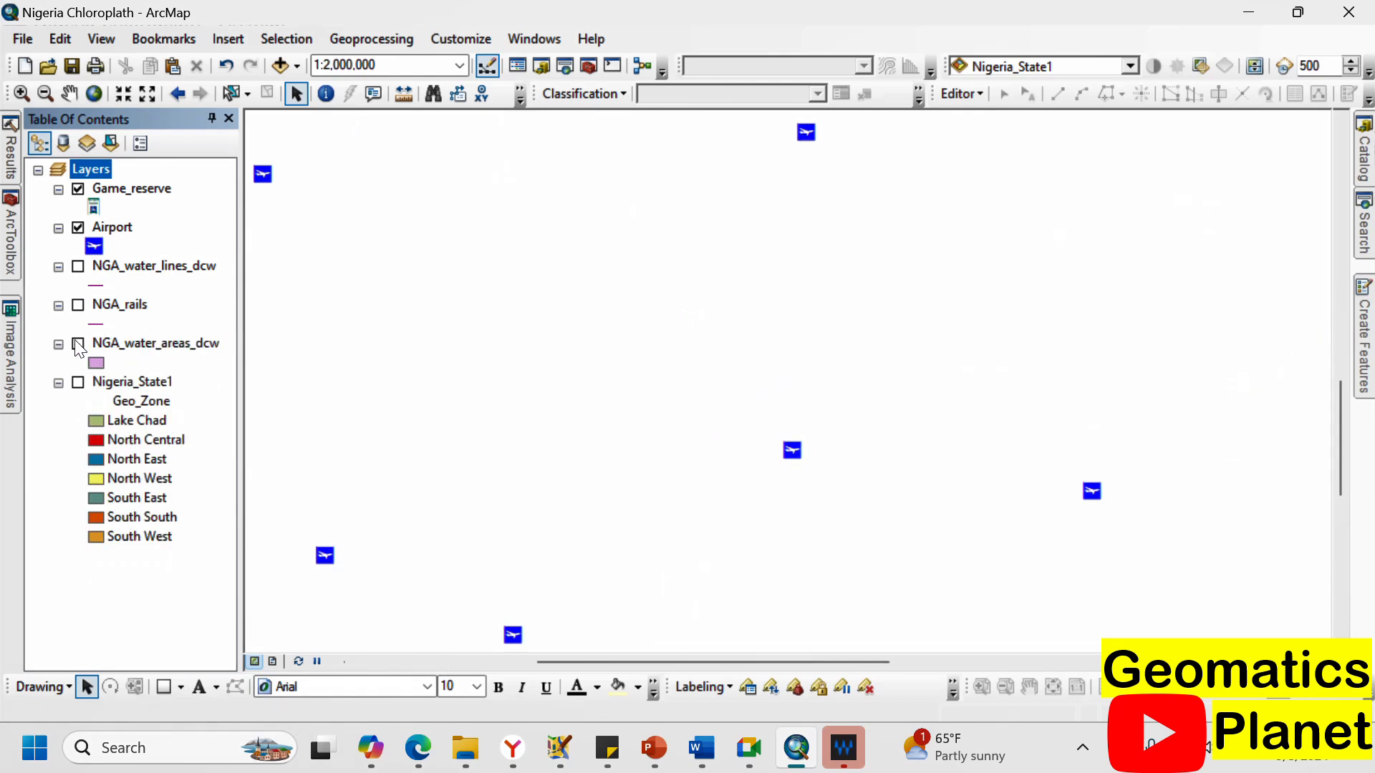
pyautogui.rightClick(120, 345)
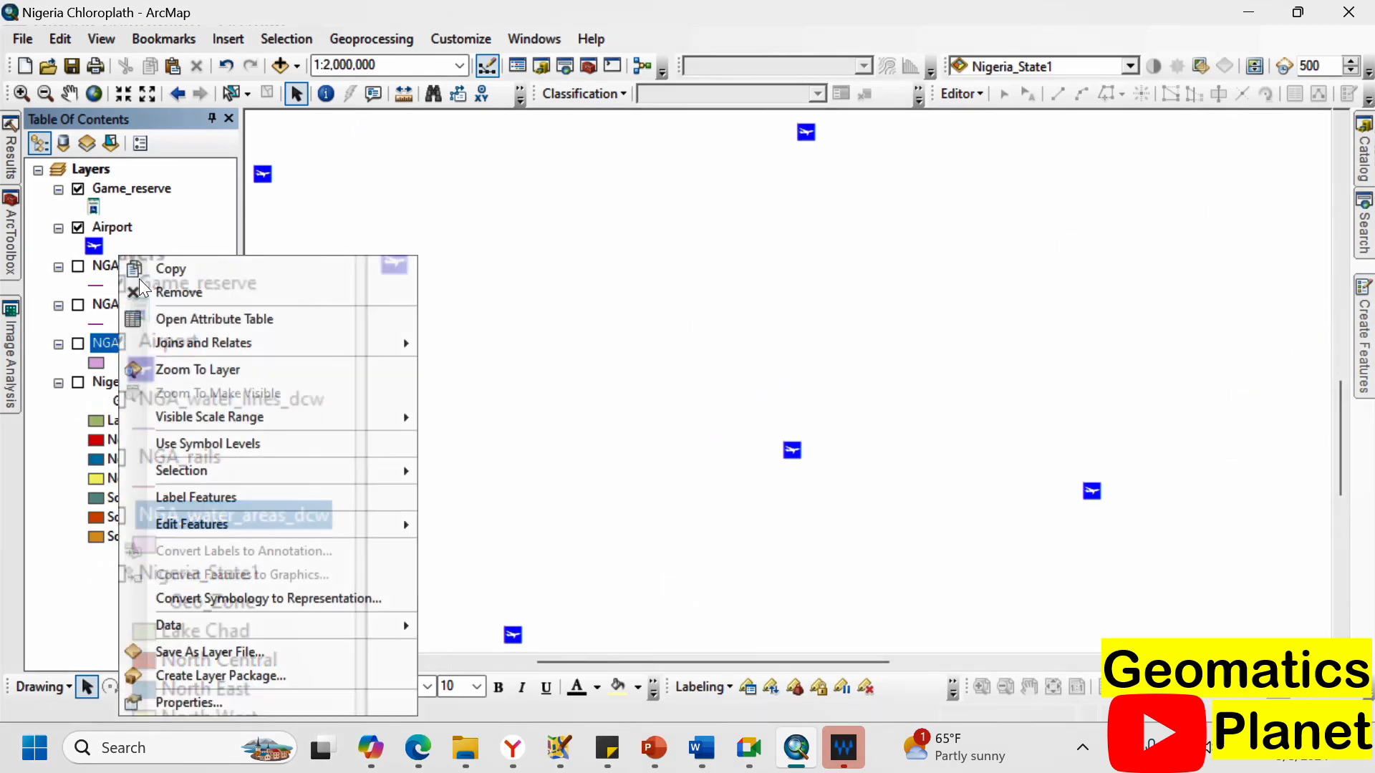
pyautogui.click(187, 369)
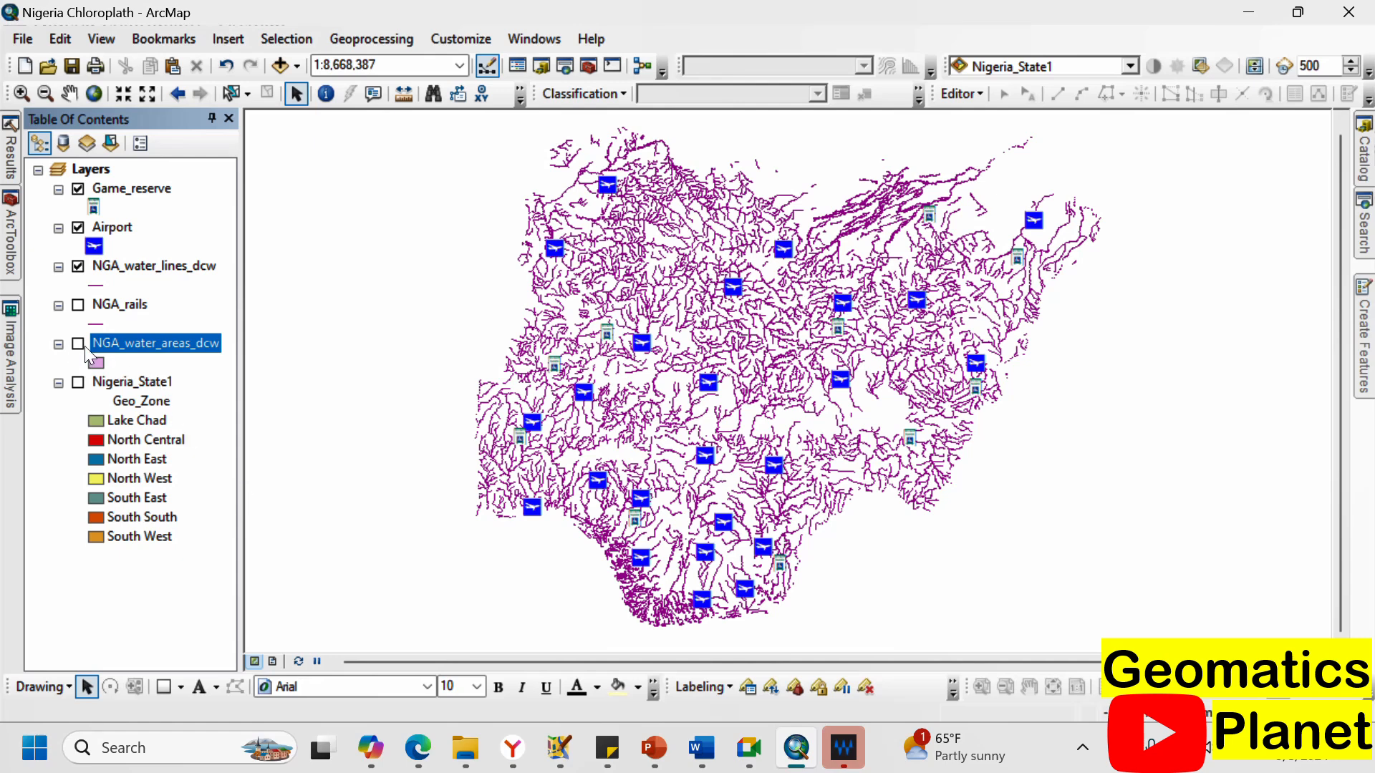
pyautogui.click(79, 306)
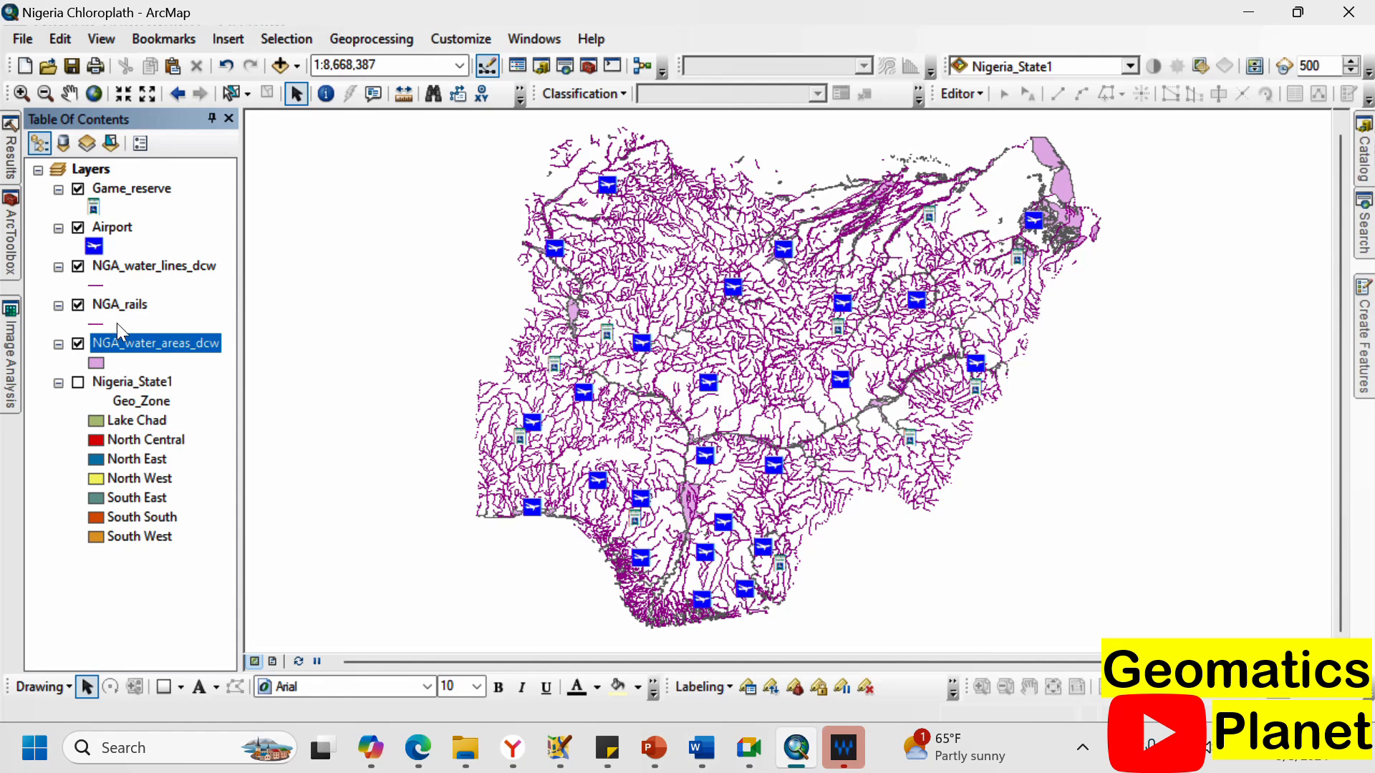
# Assign the Railroad line symbol to the NGA_rails layer and increase its width to 5.
pyautogui.doubleClick(96, 326)
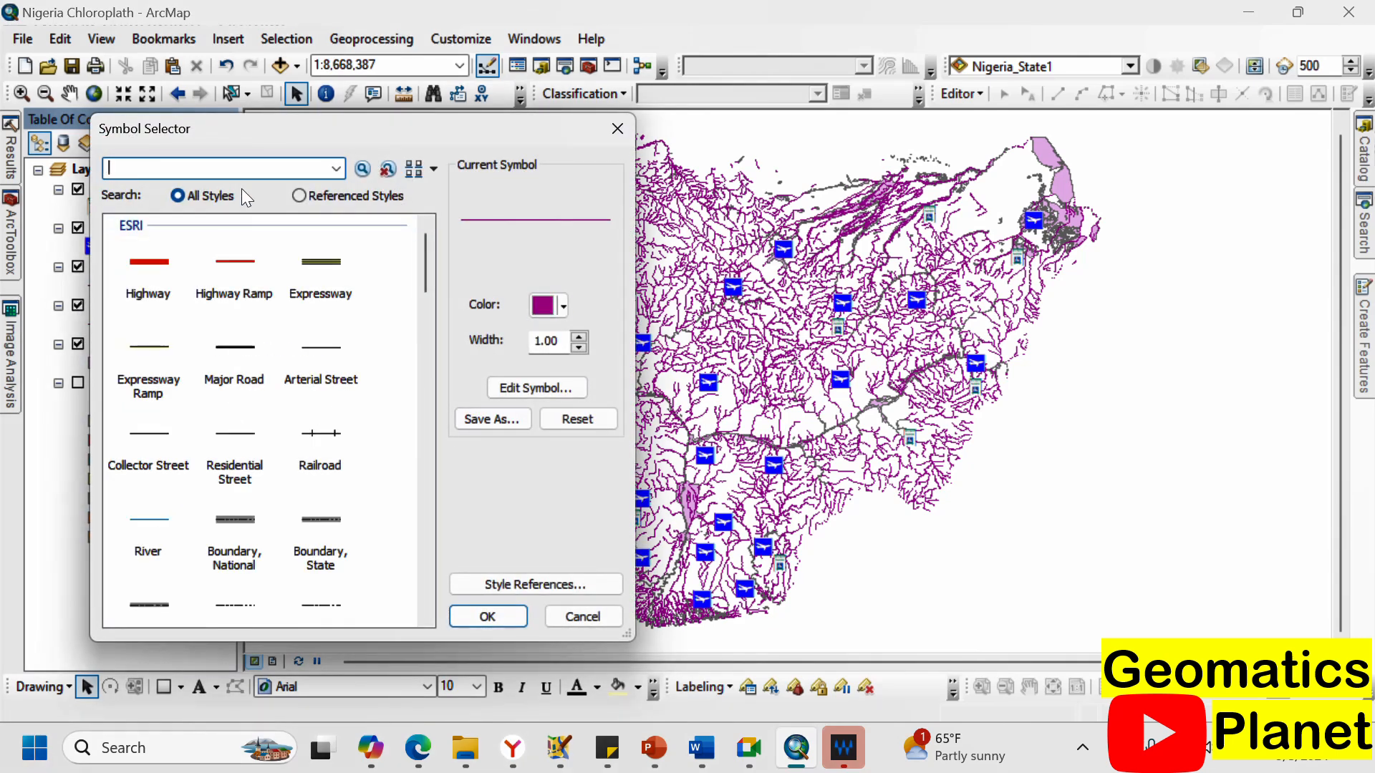
pyautogui.click(321, 436)
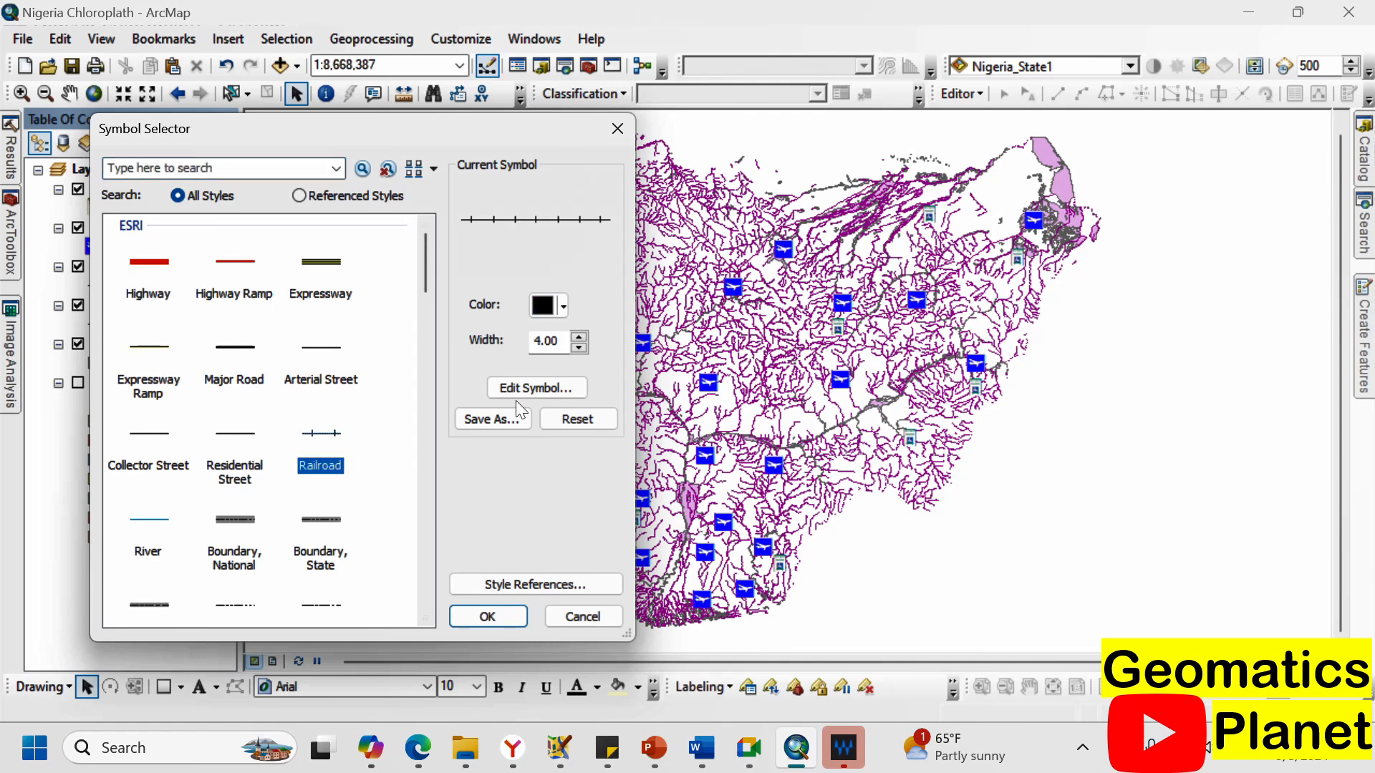
pyautogui.click(505, 609)
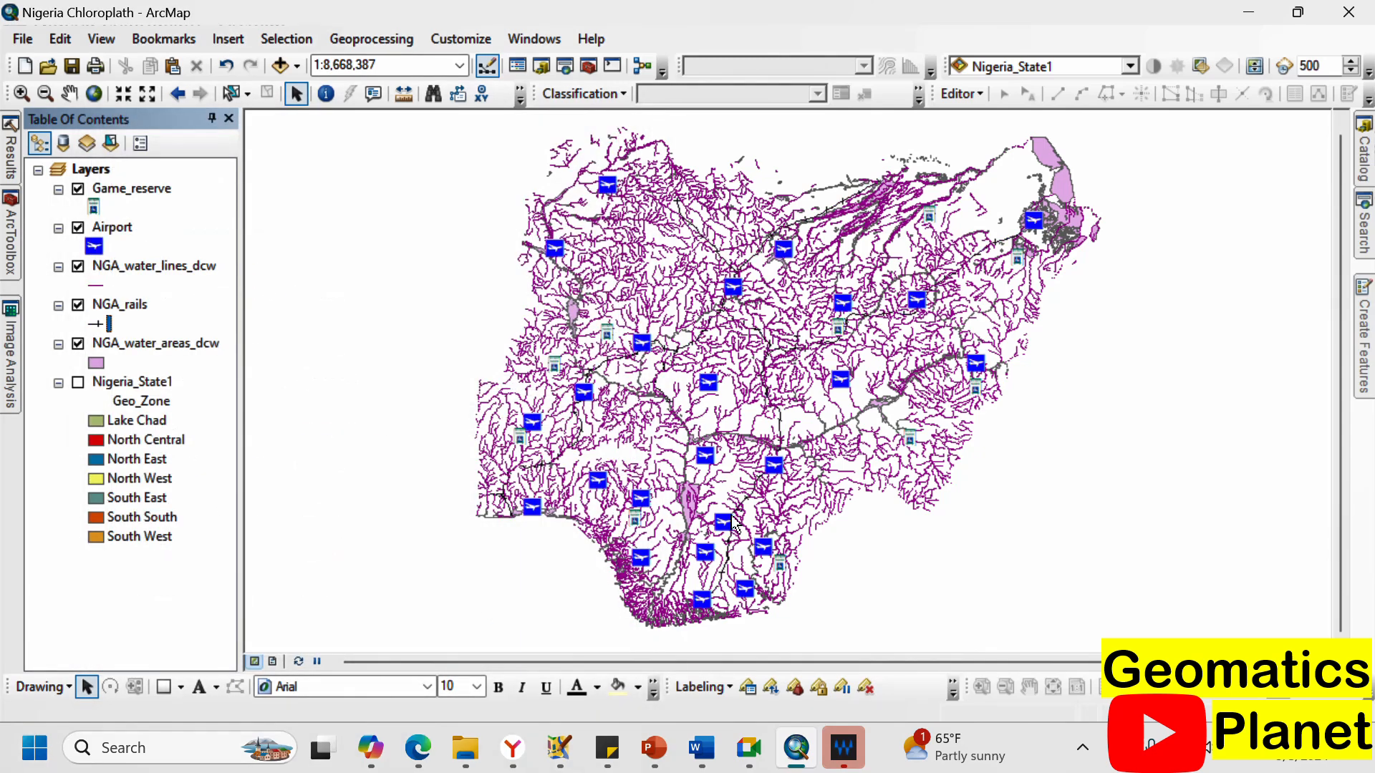
pyautogui.click(95, 327)
pyautogui.click(580, 334)
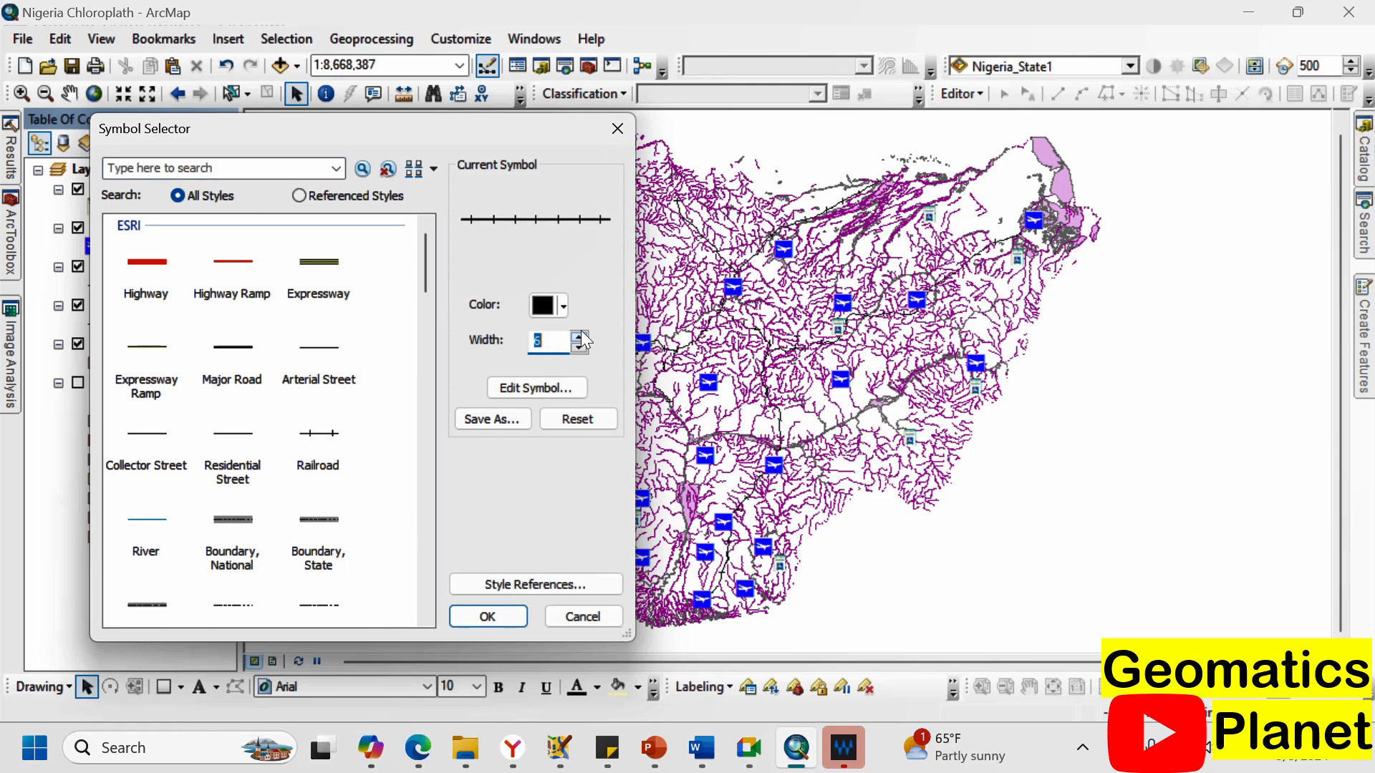
pyautogui.click(501, 619)
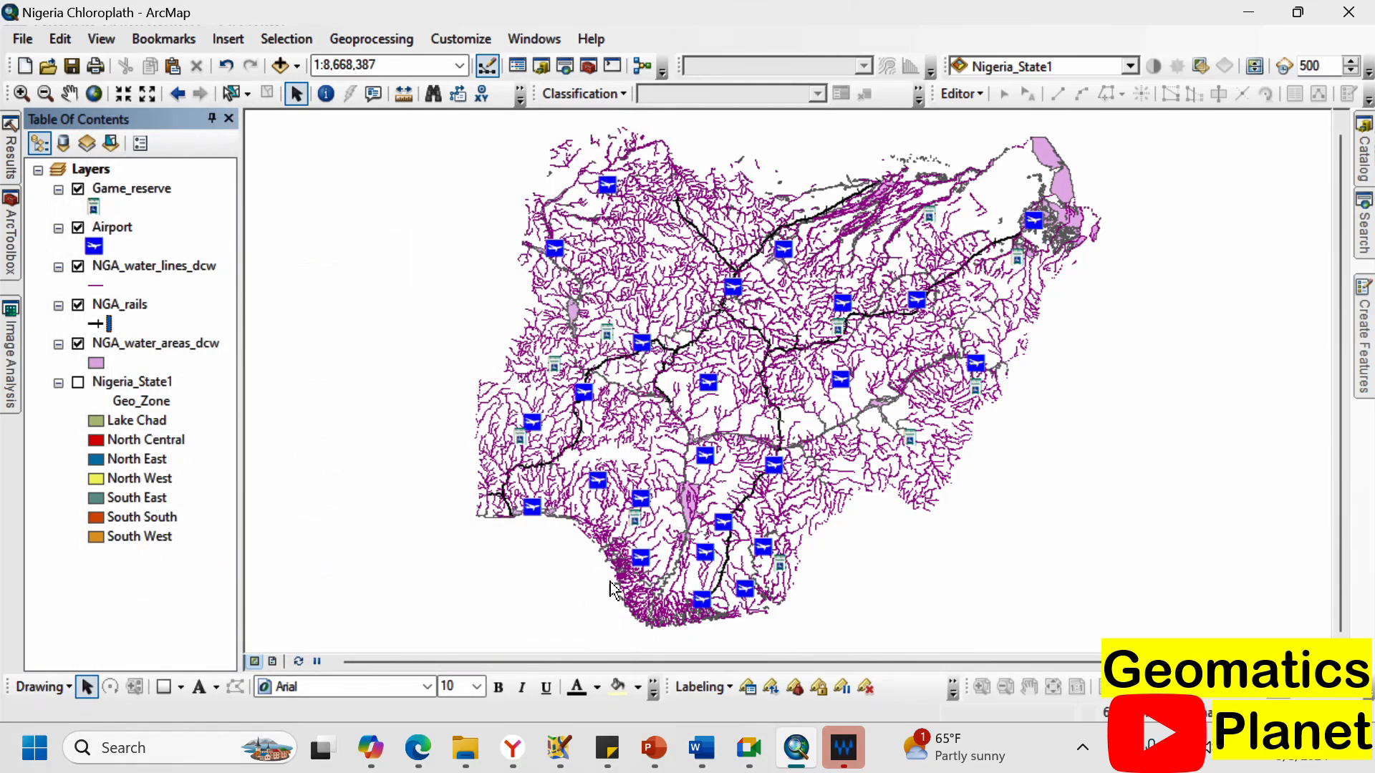
# Set the line width of the NGA_water_lines_dcw layer to 0.1.
pyautogui.click(95, 285)
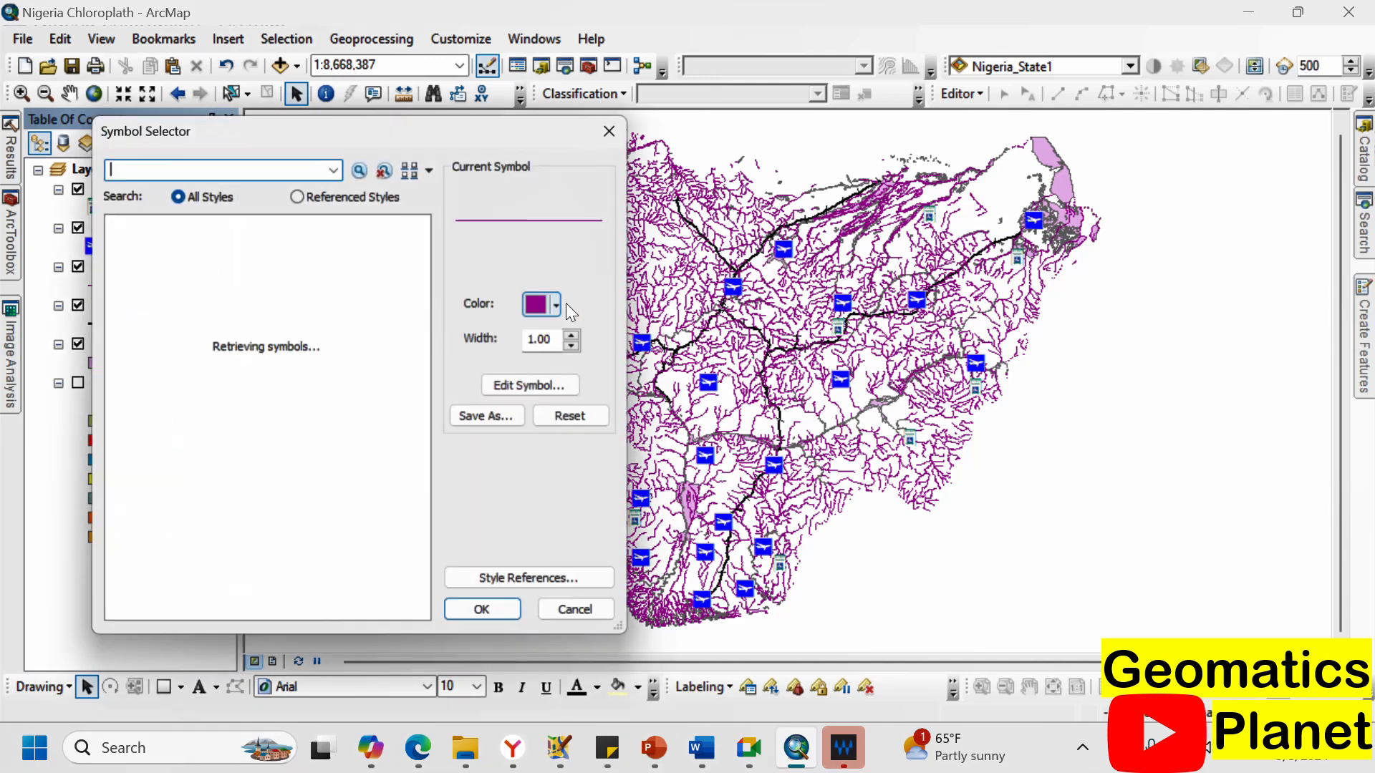
pyautogui.moveTo(566, 345); pyautogui.dragTo(494, 349)
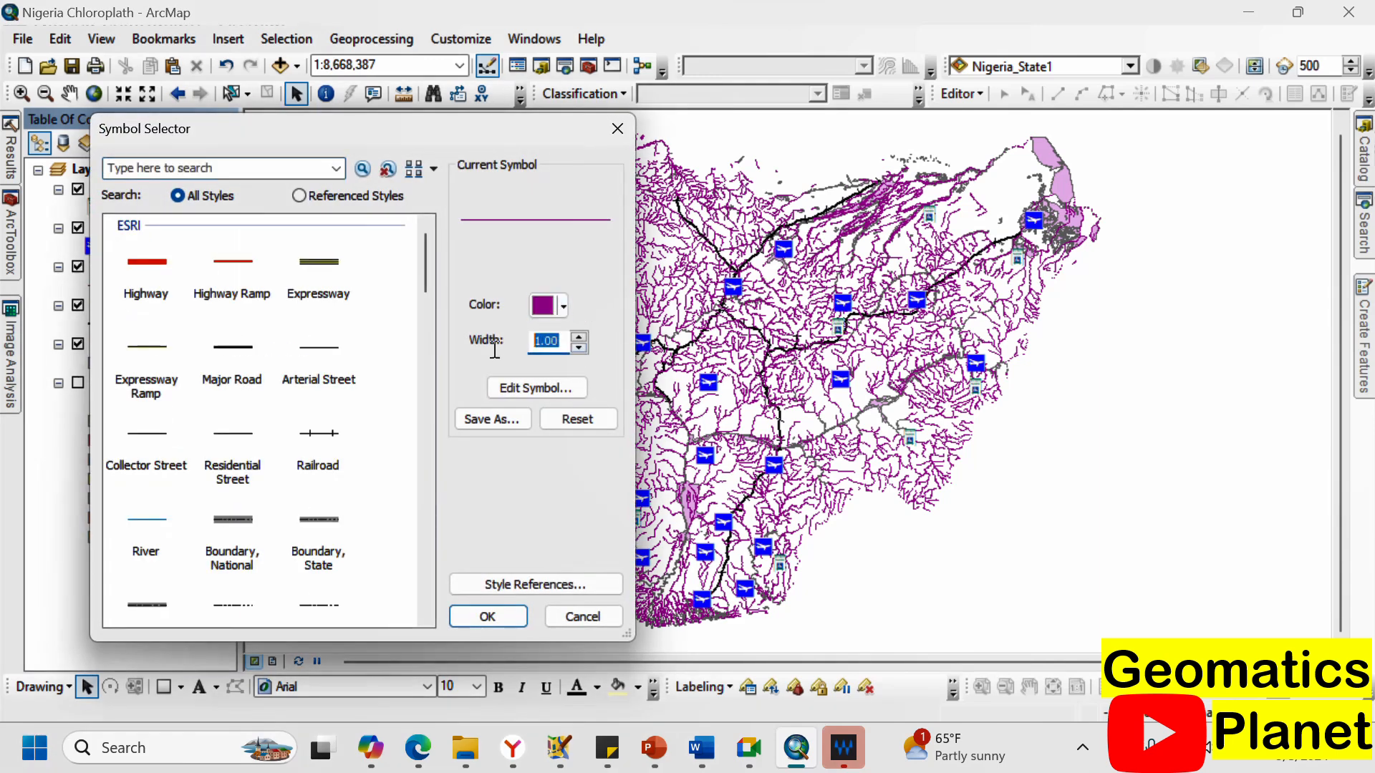
pyautogui.write('0.1')
pyautogui.click(487, 617)
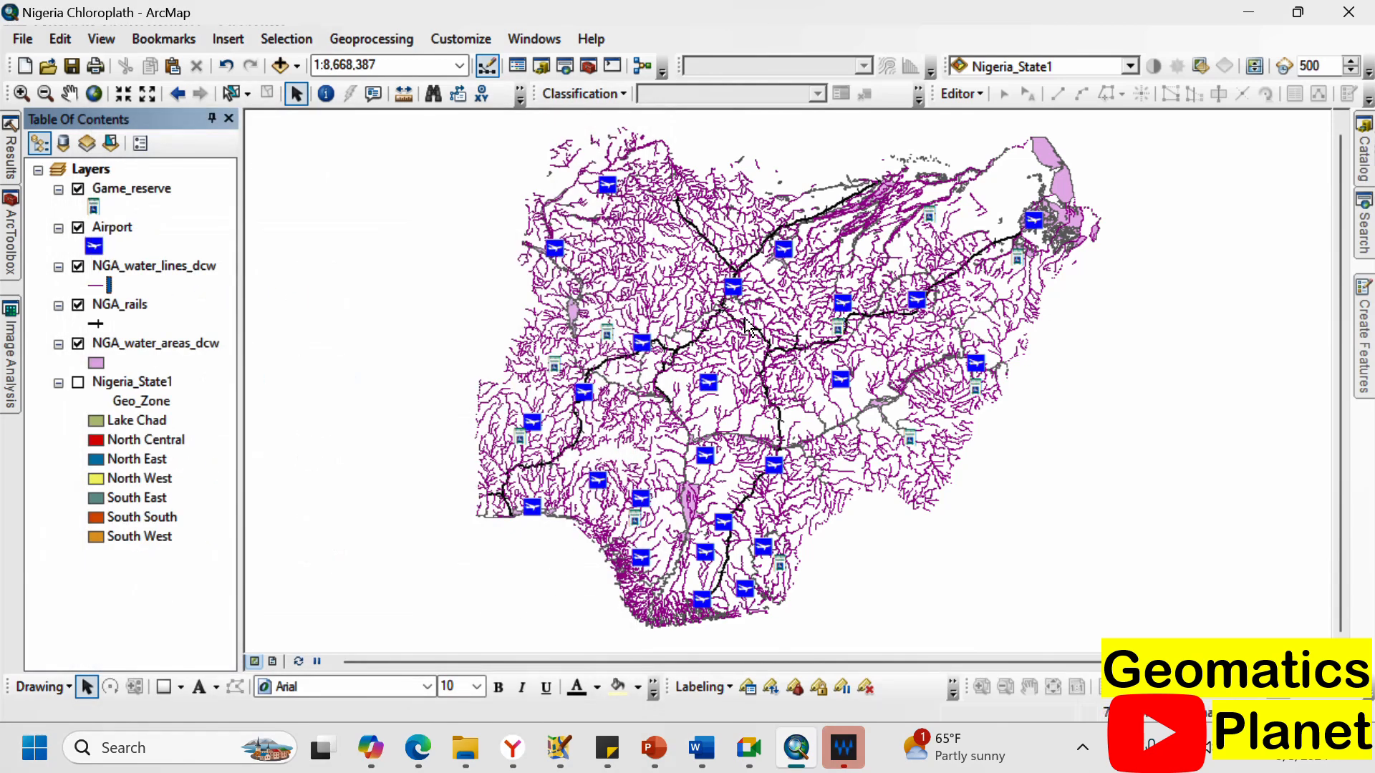
# Assign the River line symbol to the NGA_water_lines_dcw layer with a width of 0.1.
pyautogui.click(93, 287)
pyautogui.click(549, 310)
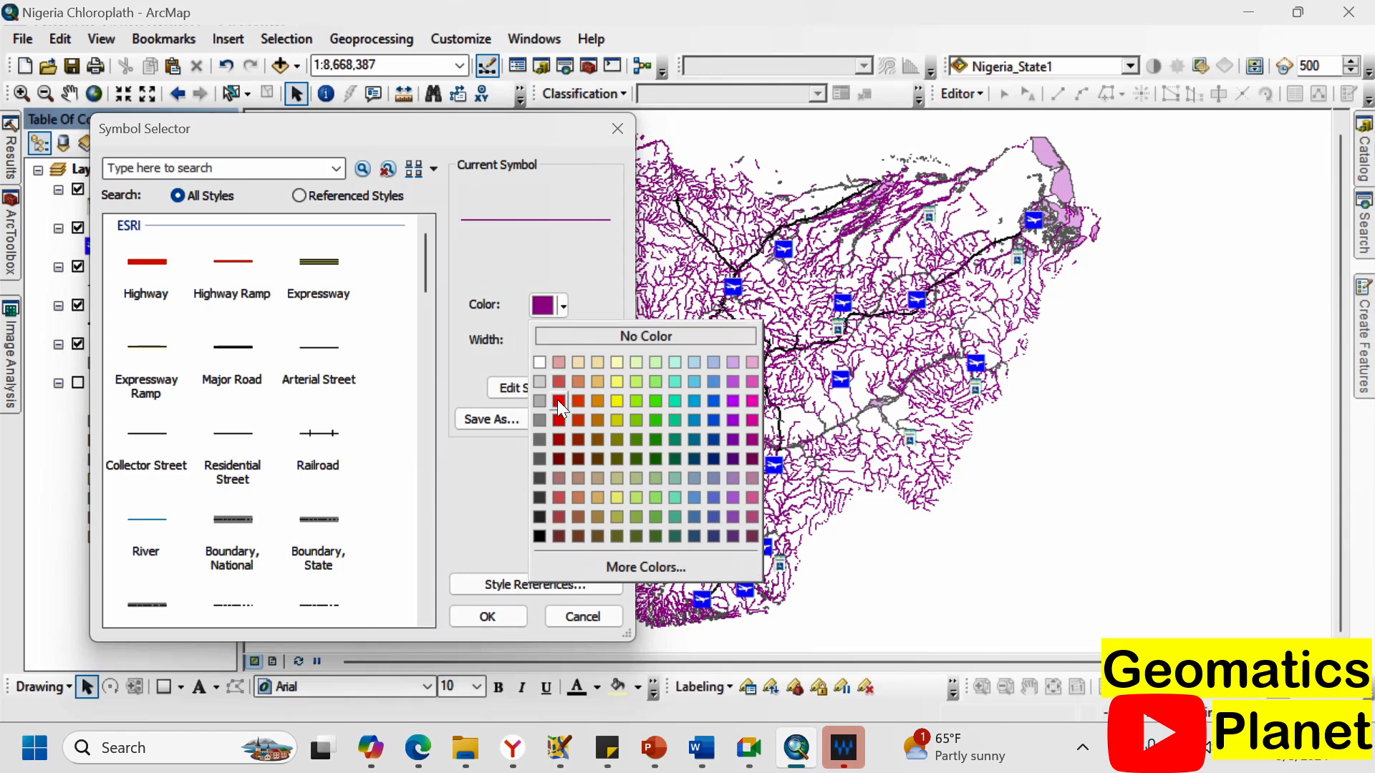
pyautogui.click(690, 437)
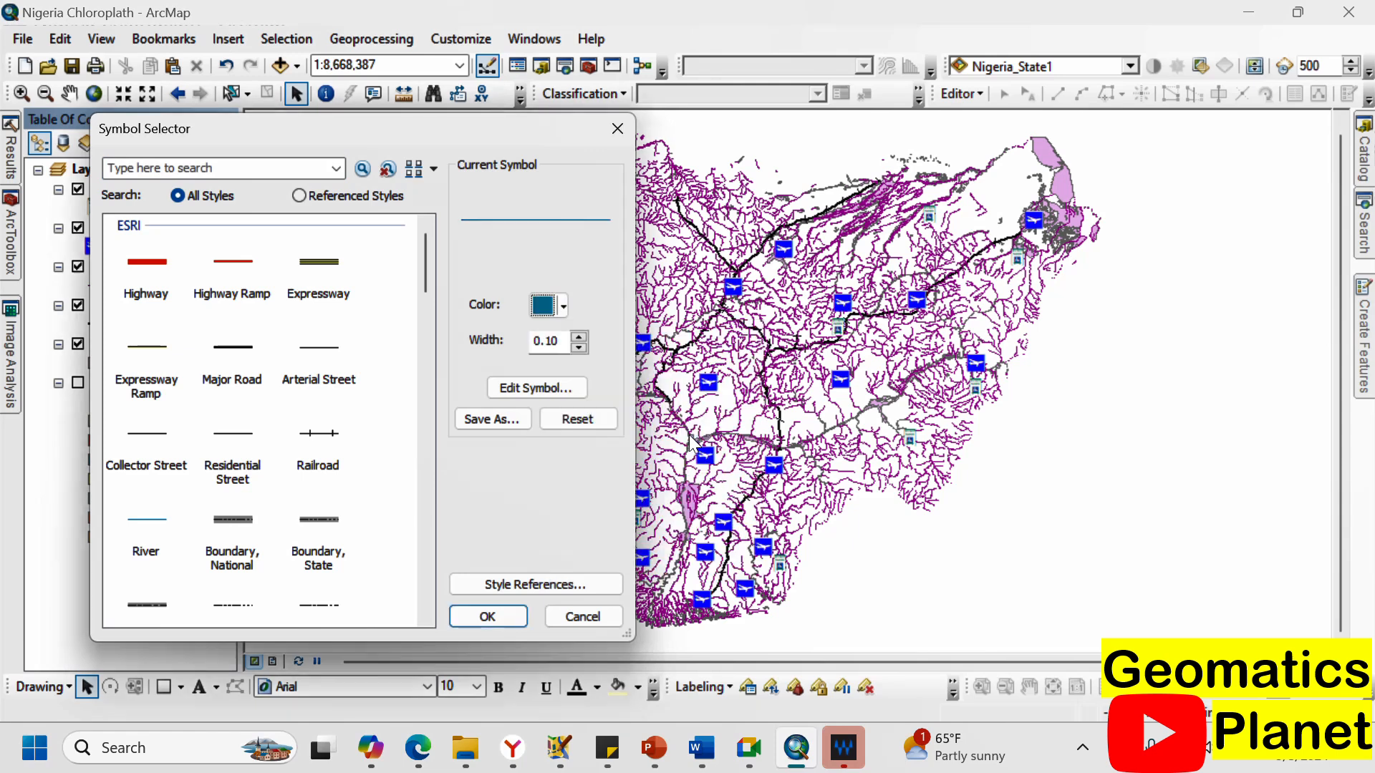
pyautogui.click(548, 311)
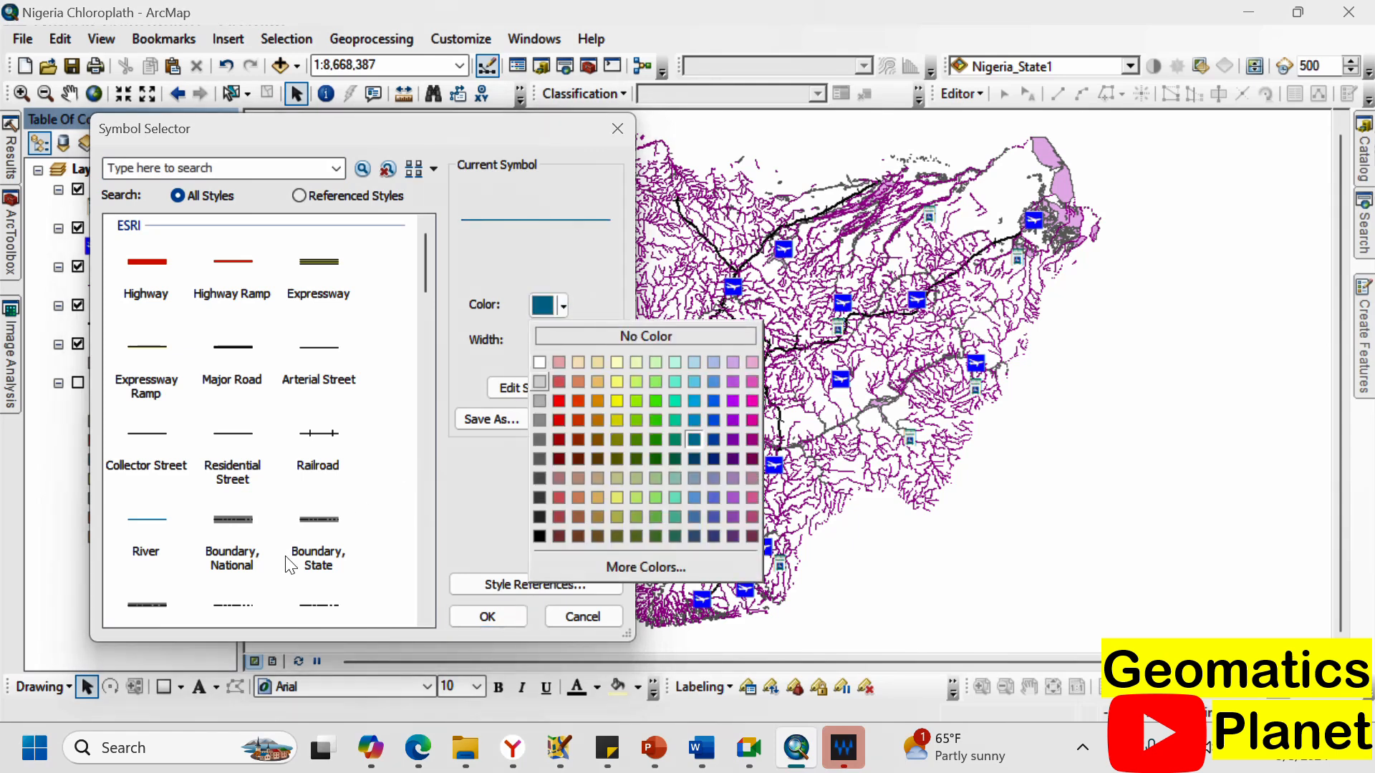
pyautogui.click(150, 523)
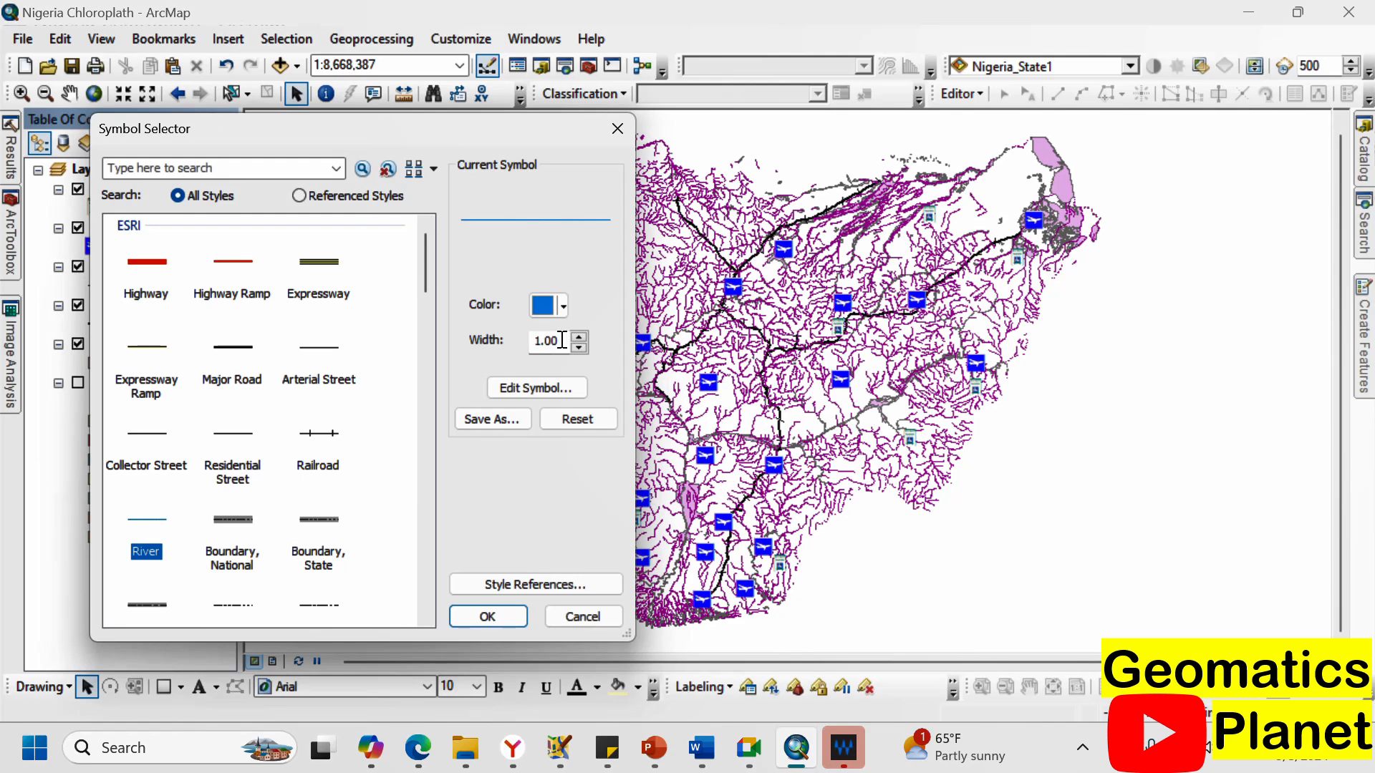
pyautogui.moveTo(562, 341); pyautogui.dragTo(478, 351)
pyautogui.write('0.1')
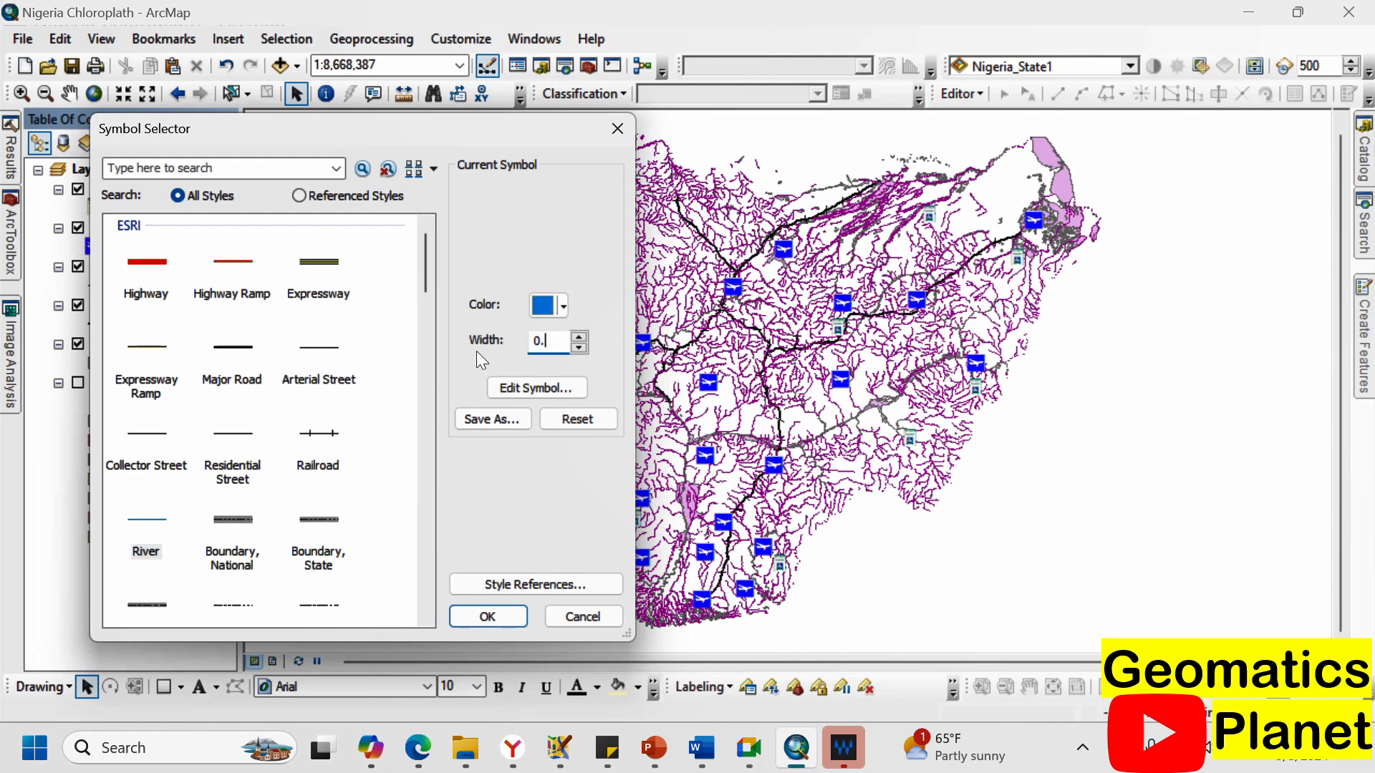
pyautogui.click(484, 617)
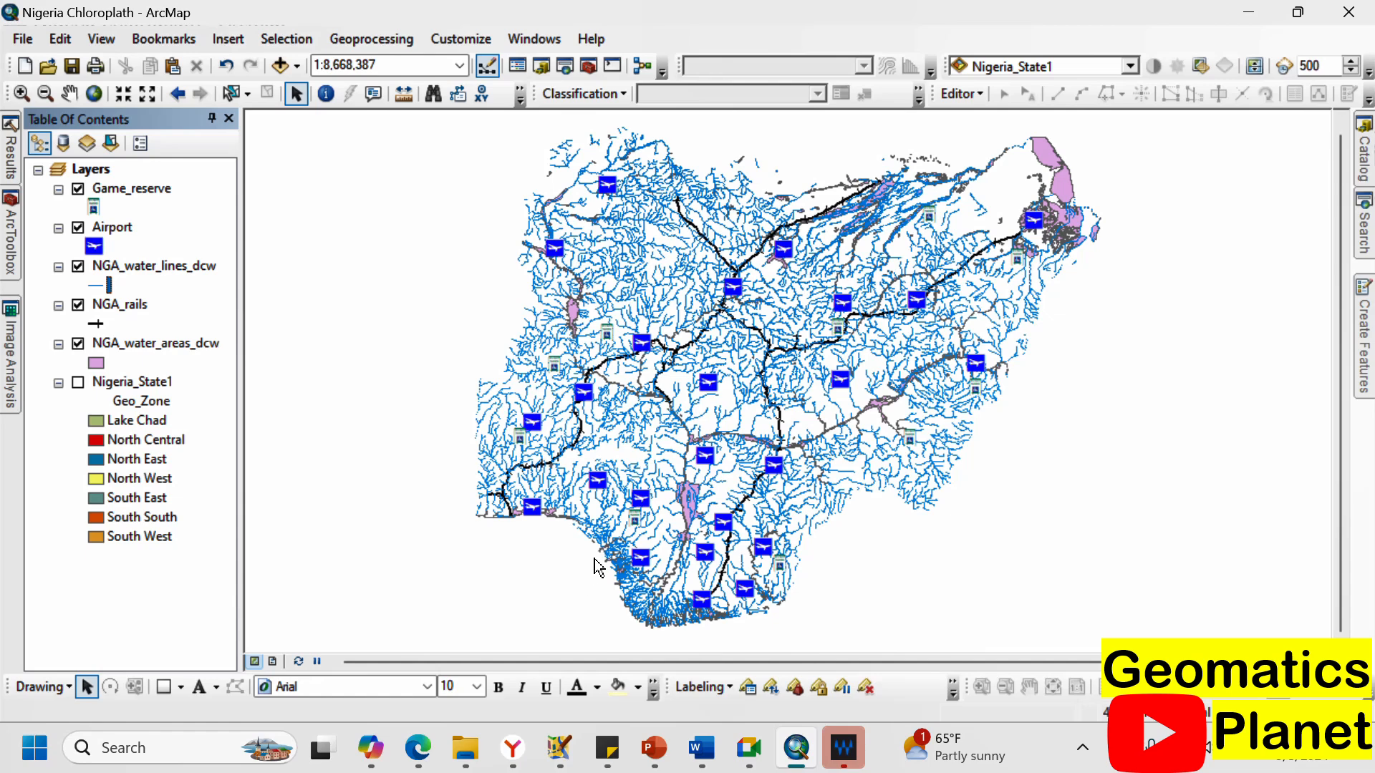
# Set the fill color of the NGA_water_areas_dcw layer to a strong blue.
pyautogui.click(94, 363)
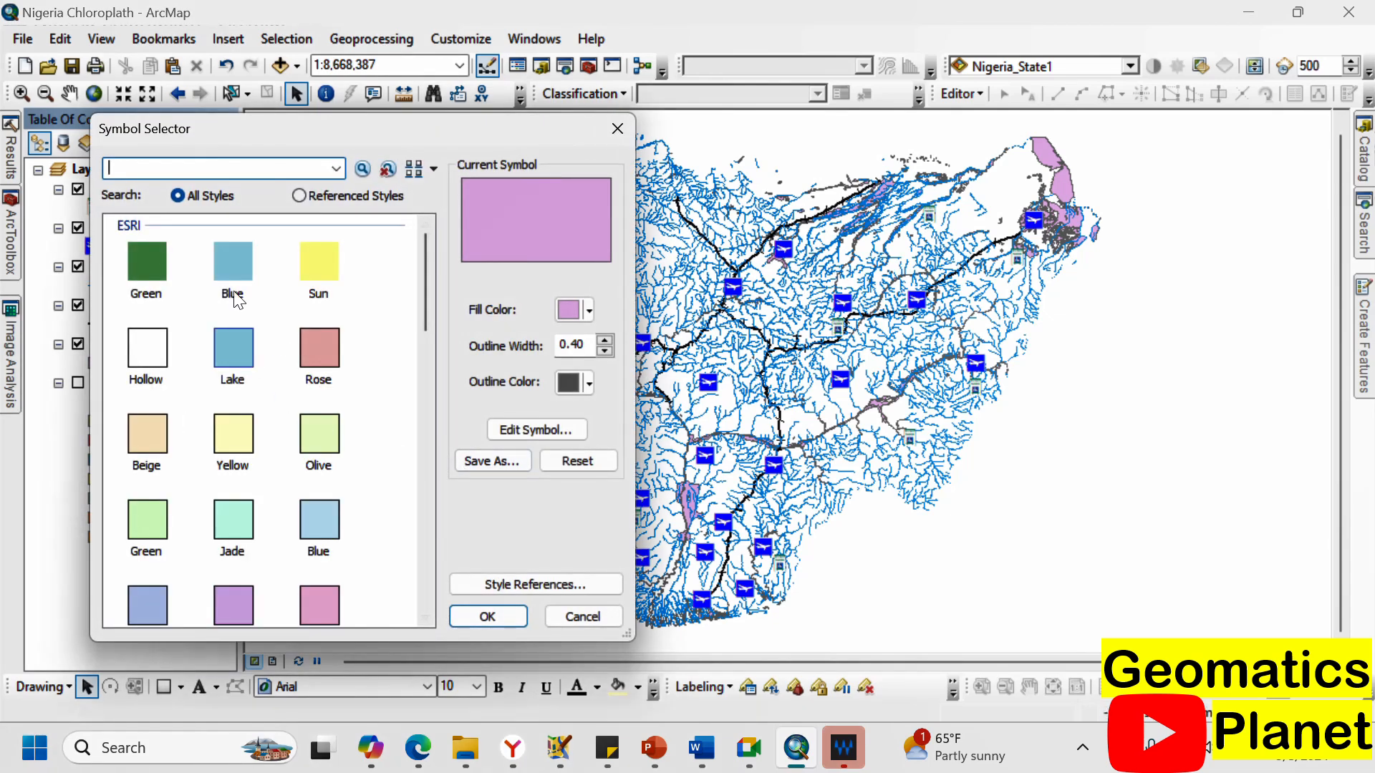
pyautogui.scroll(-5, 351, 430)
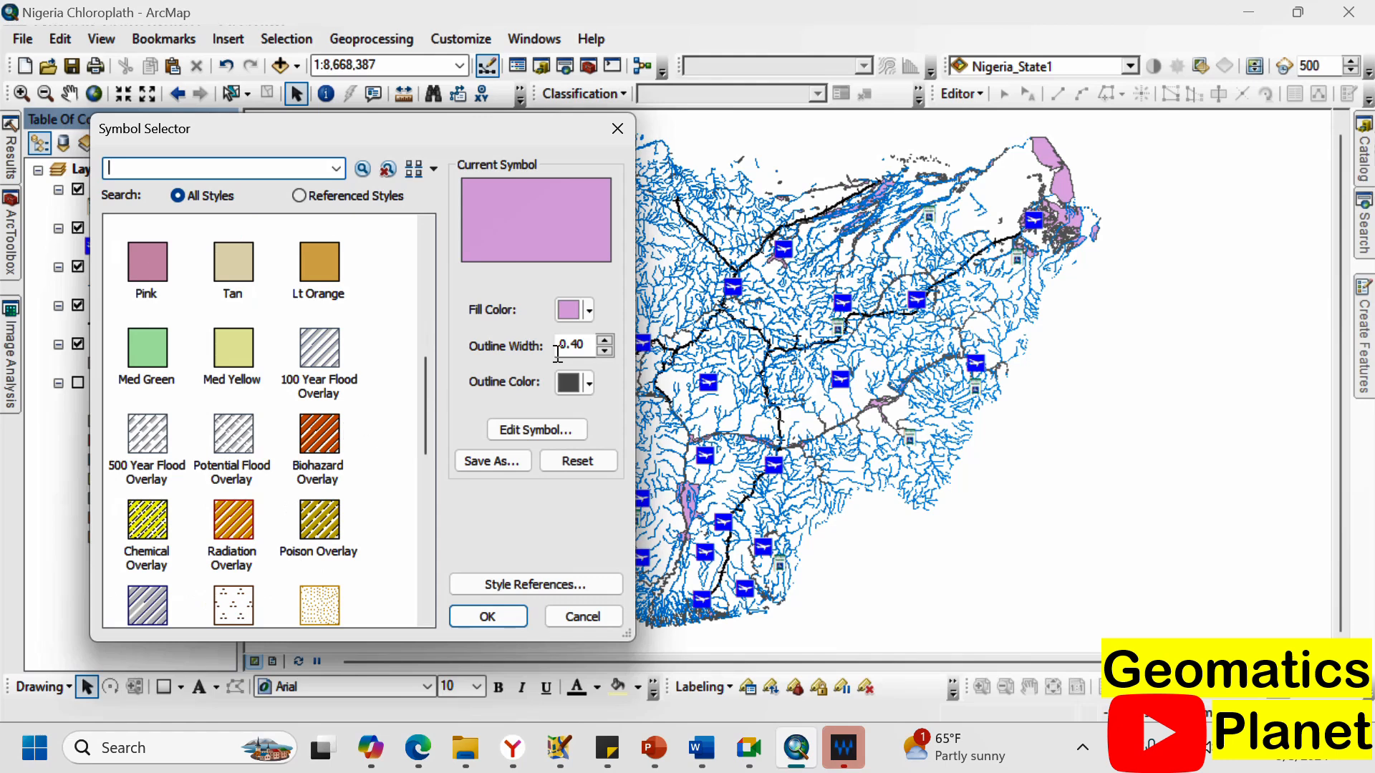
pyautogui.click(569, 309)
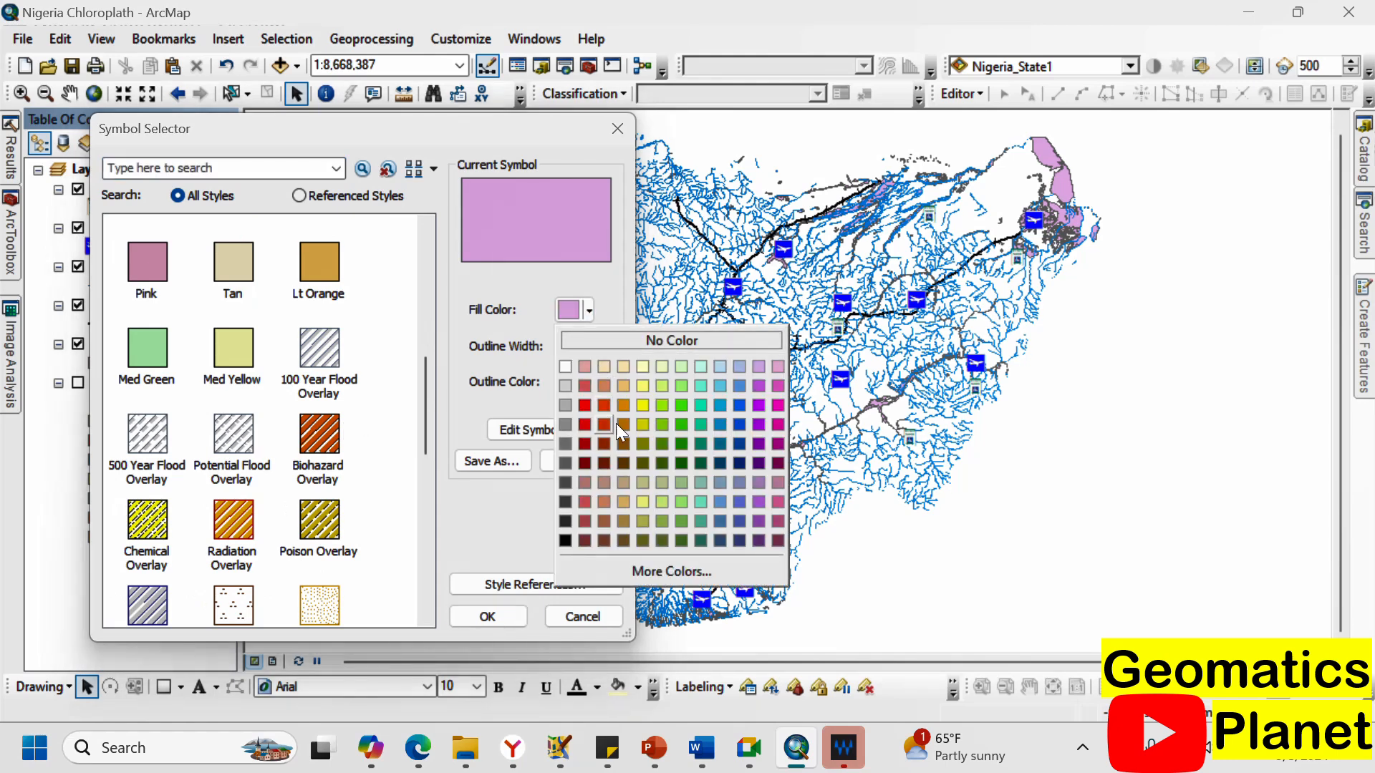
pyautogui.click(736, 425)
pyautogui.click(497, 615)
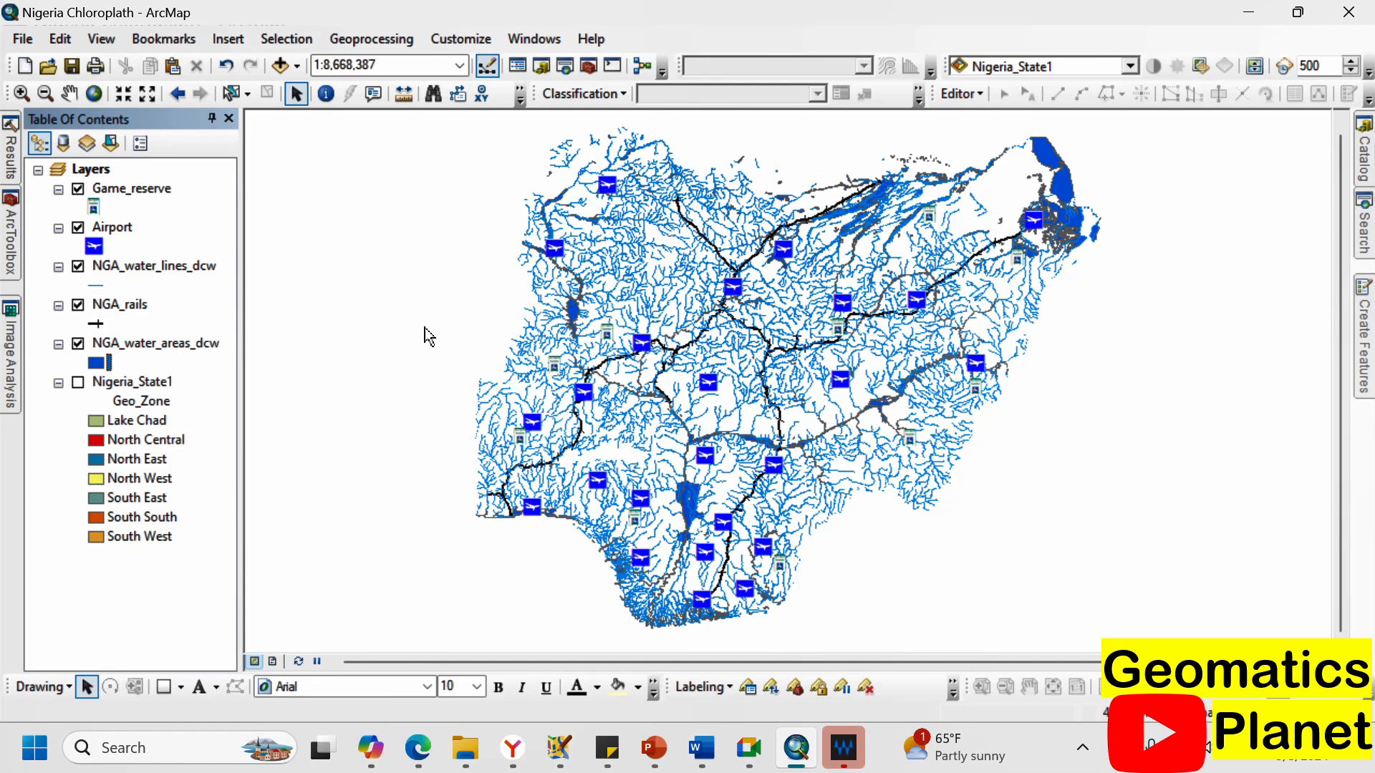
# Display the Nigeria_State1 layer and examine the water features over the North Central zone at 1:800,000.
pyautogui.click(78, 383)
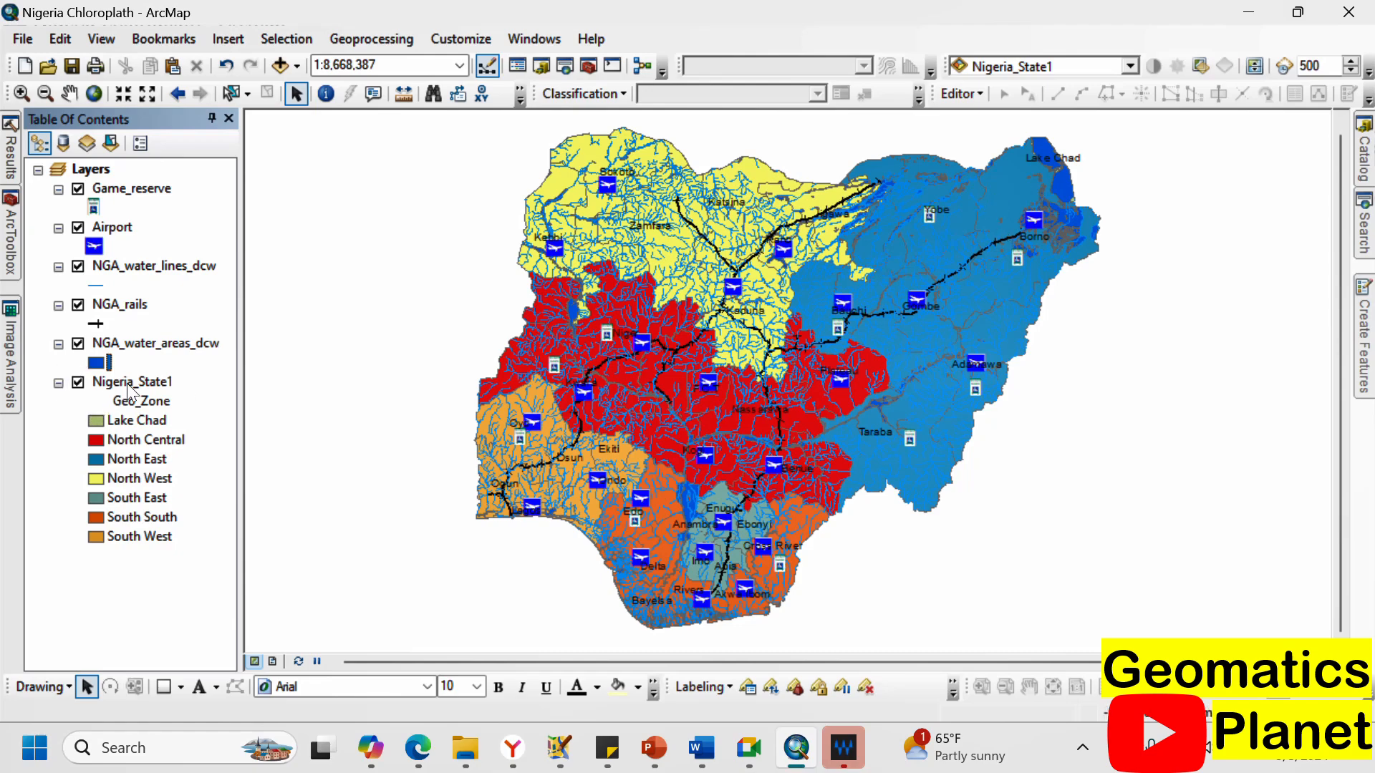
pyautogui.scroll(3, 638, 408)
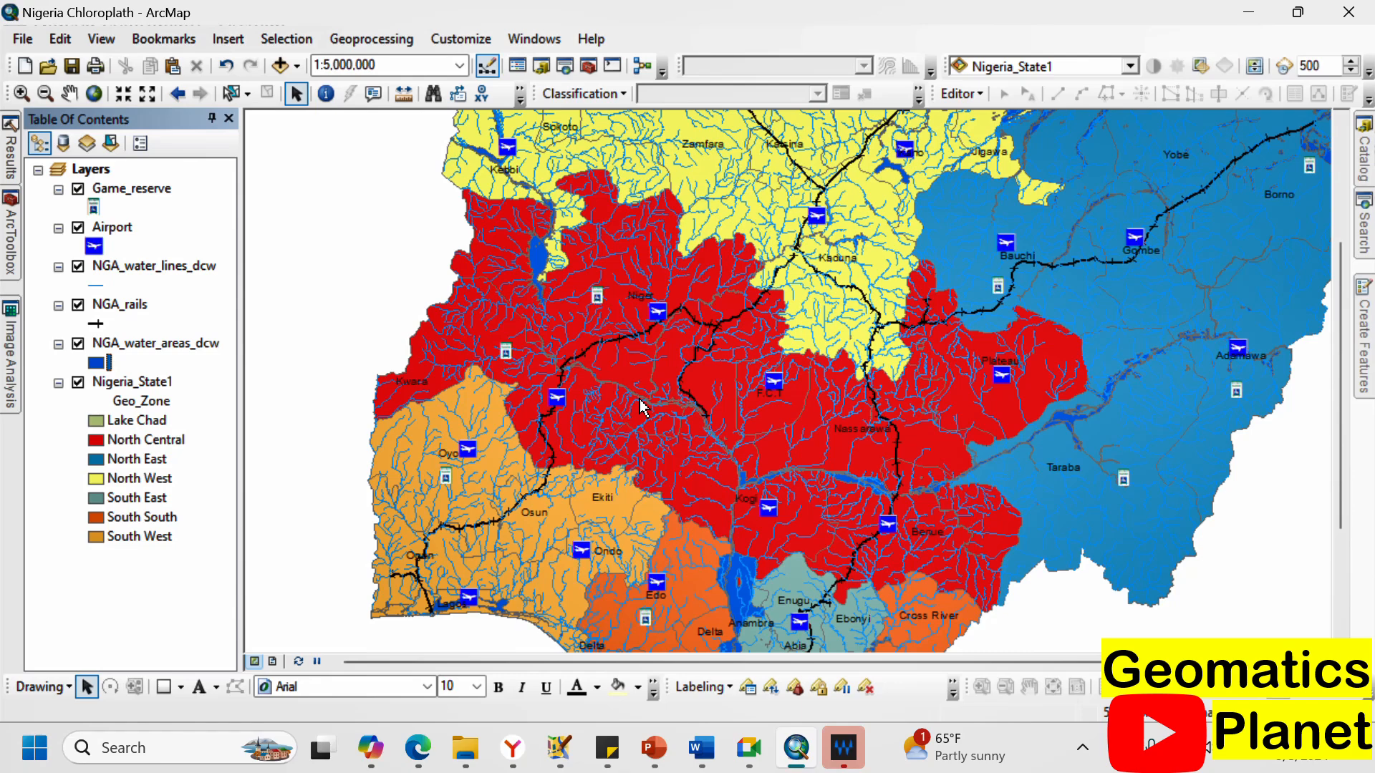
pyautogui.scroll(5, 639, 406)
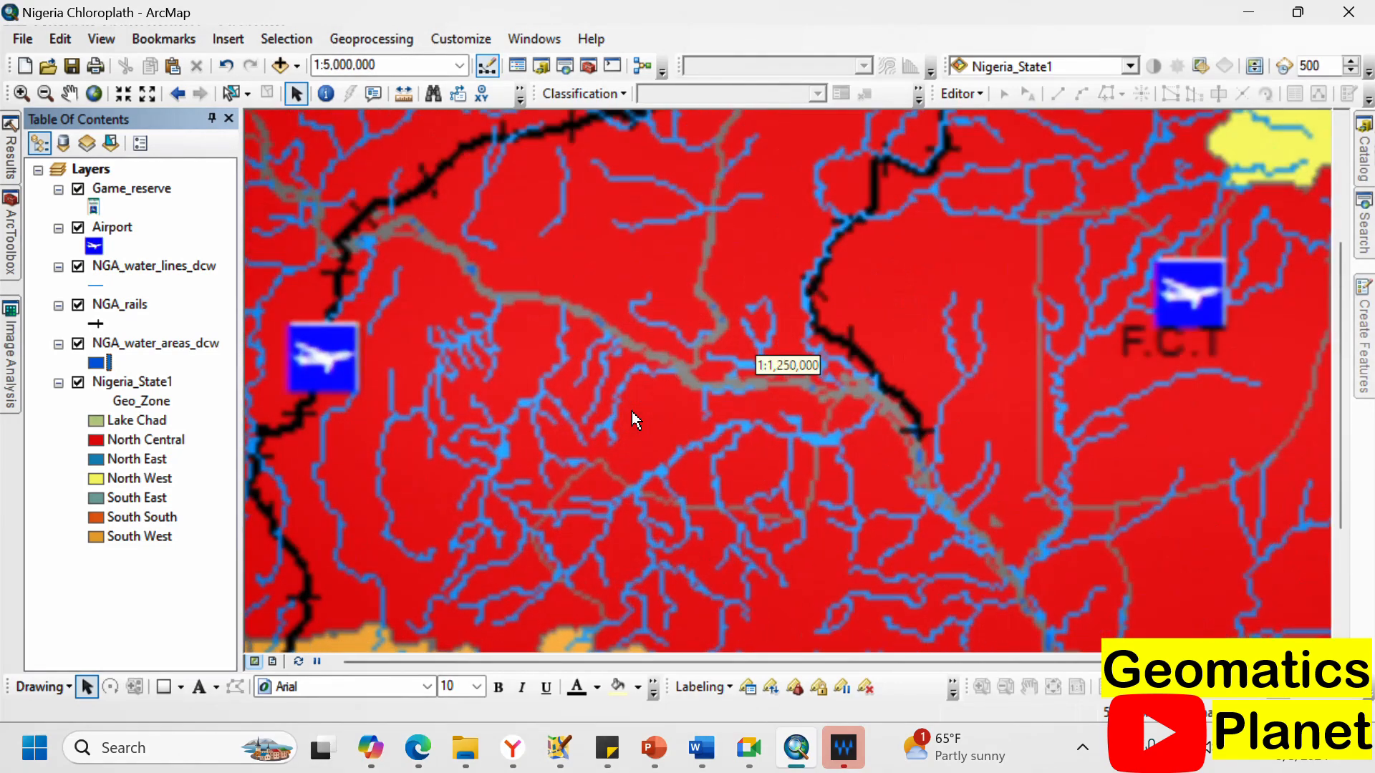
# Set the outline color of the NGA_water_areas_dcw symbol to No Color.
pyautogui.doubleClick(99, 365)
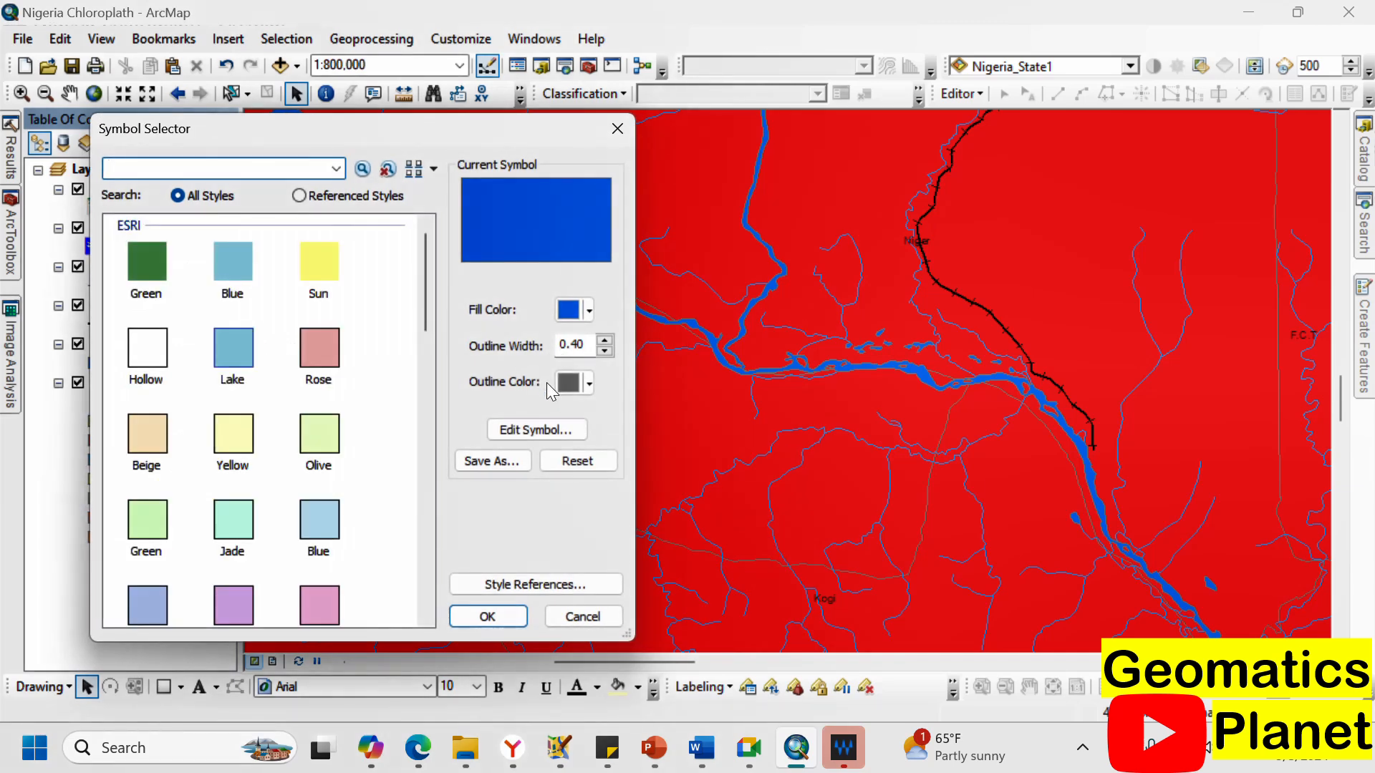
pyautogui.click(579, 392)
pyautogui.click(585, 406)
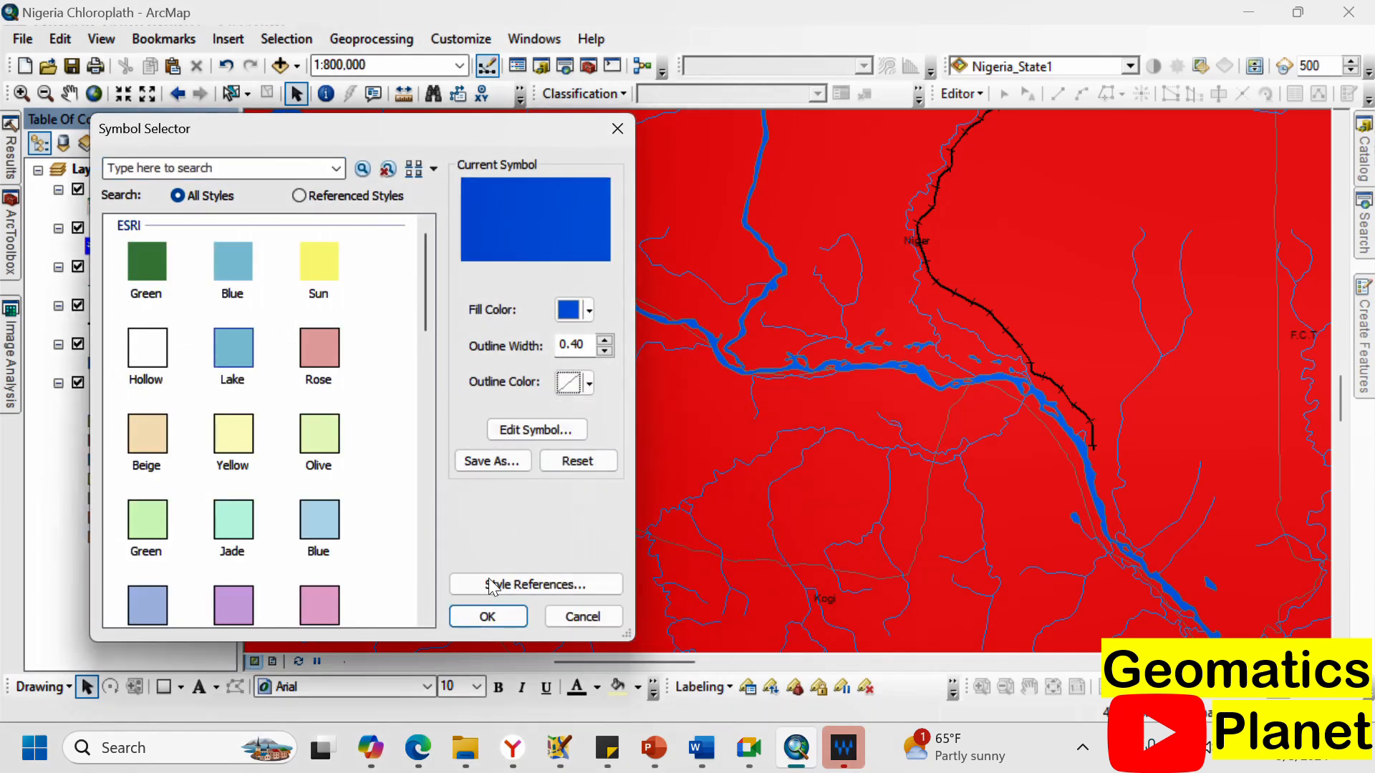
pyautogui.click(486, 617)
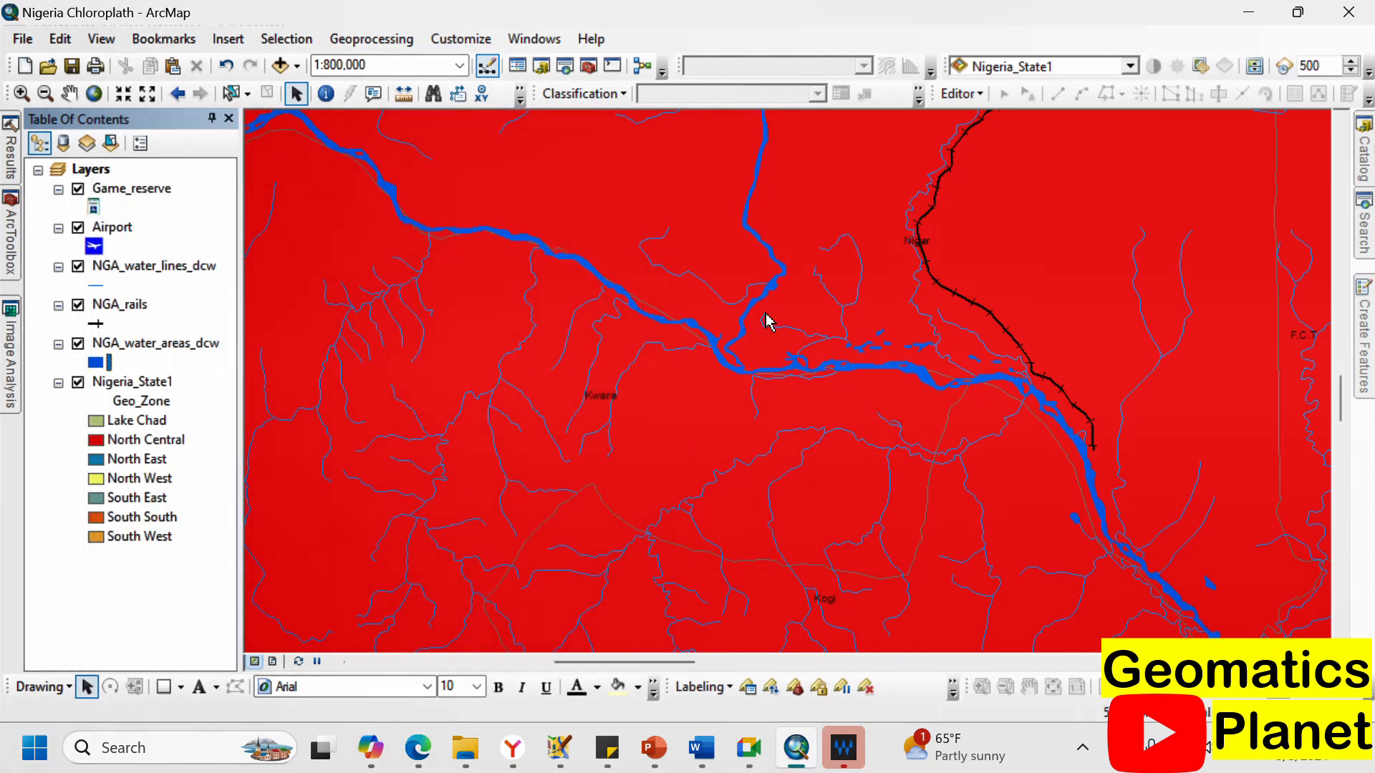
# Set the transparency of the Nigeria_State1 layer to 50%.
pyautogui.rightClick(132, 381)
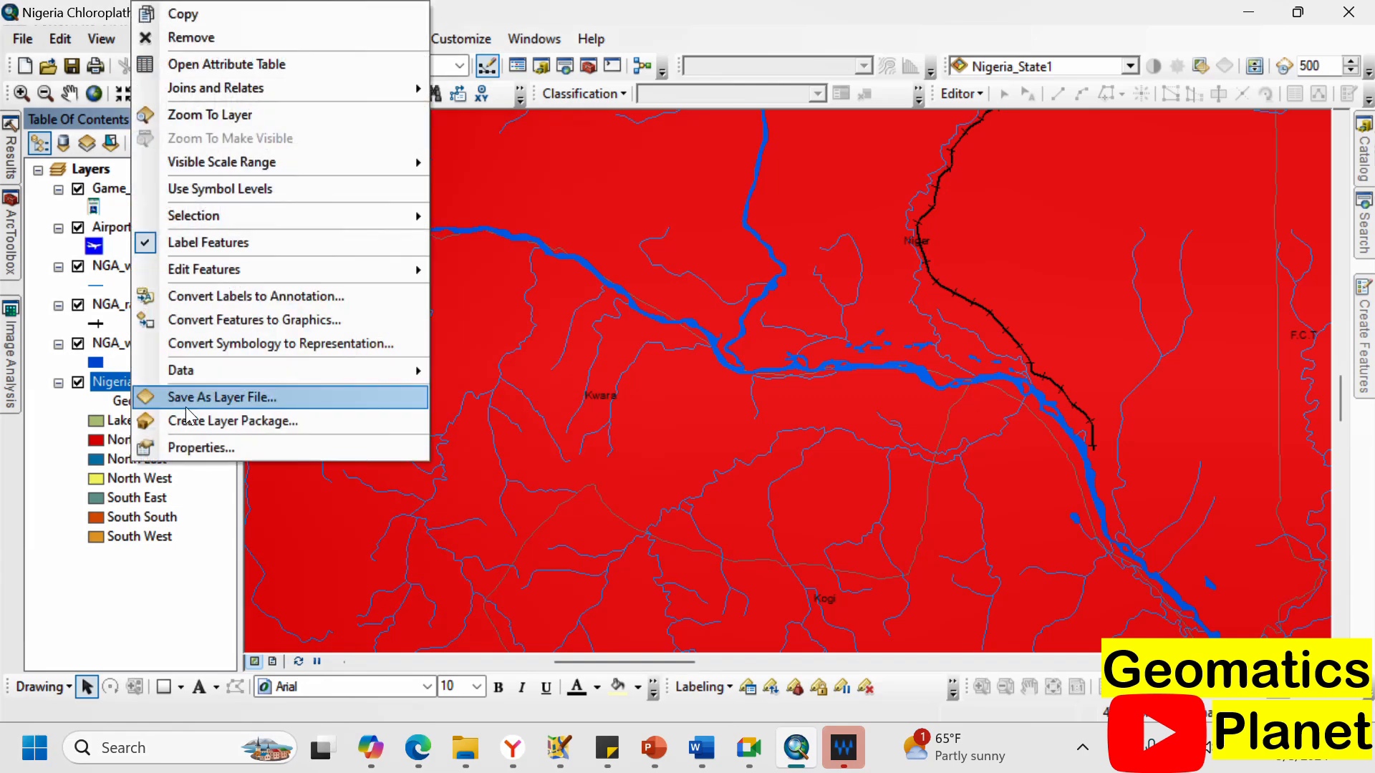
pyautogui.click(209, 449)
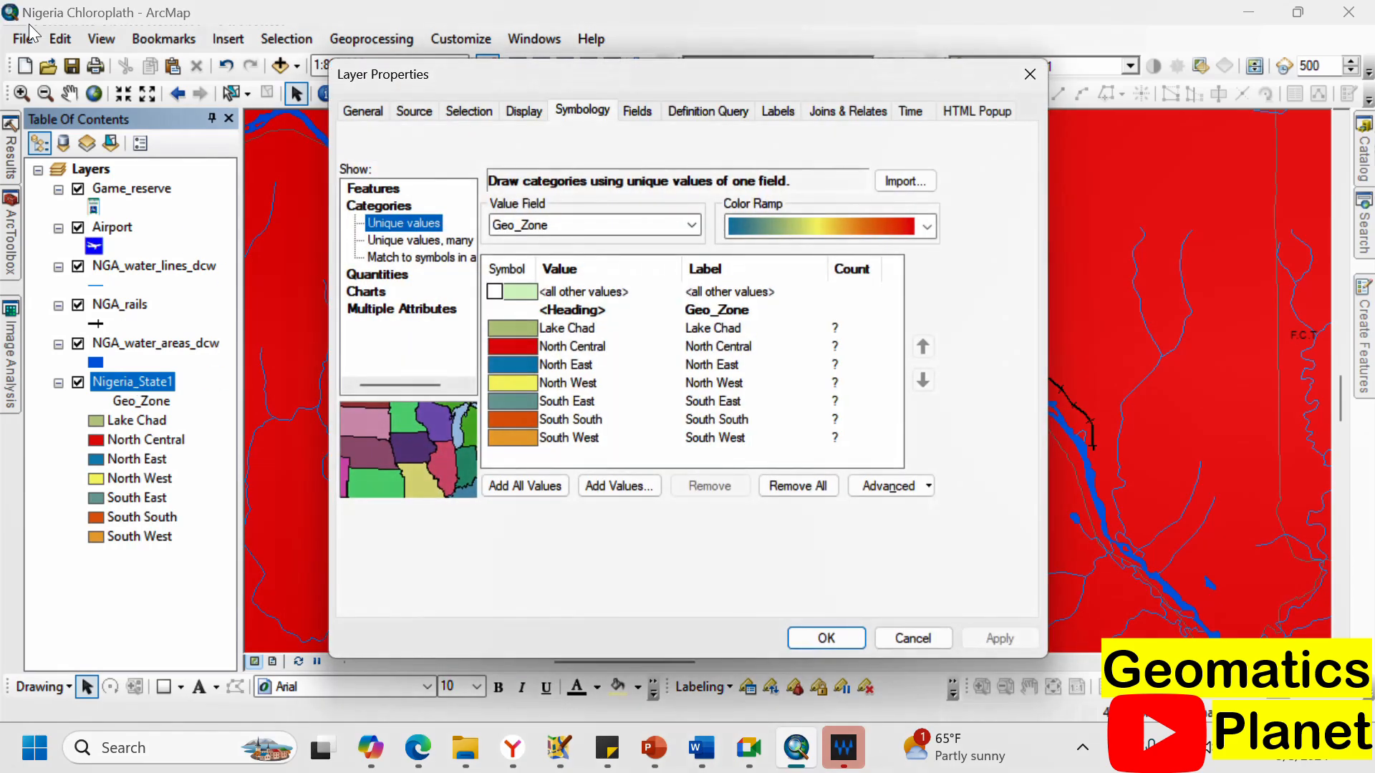
pyautogui.moveTo(845, 86); pyautogui.dragTo(460, 193)
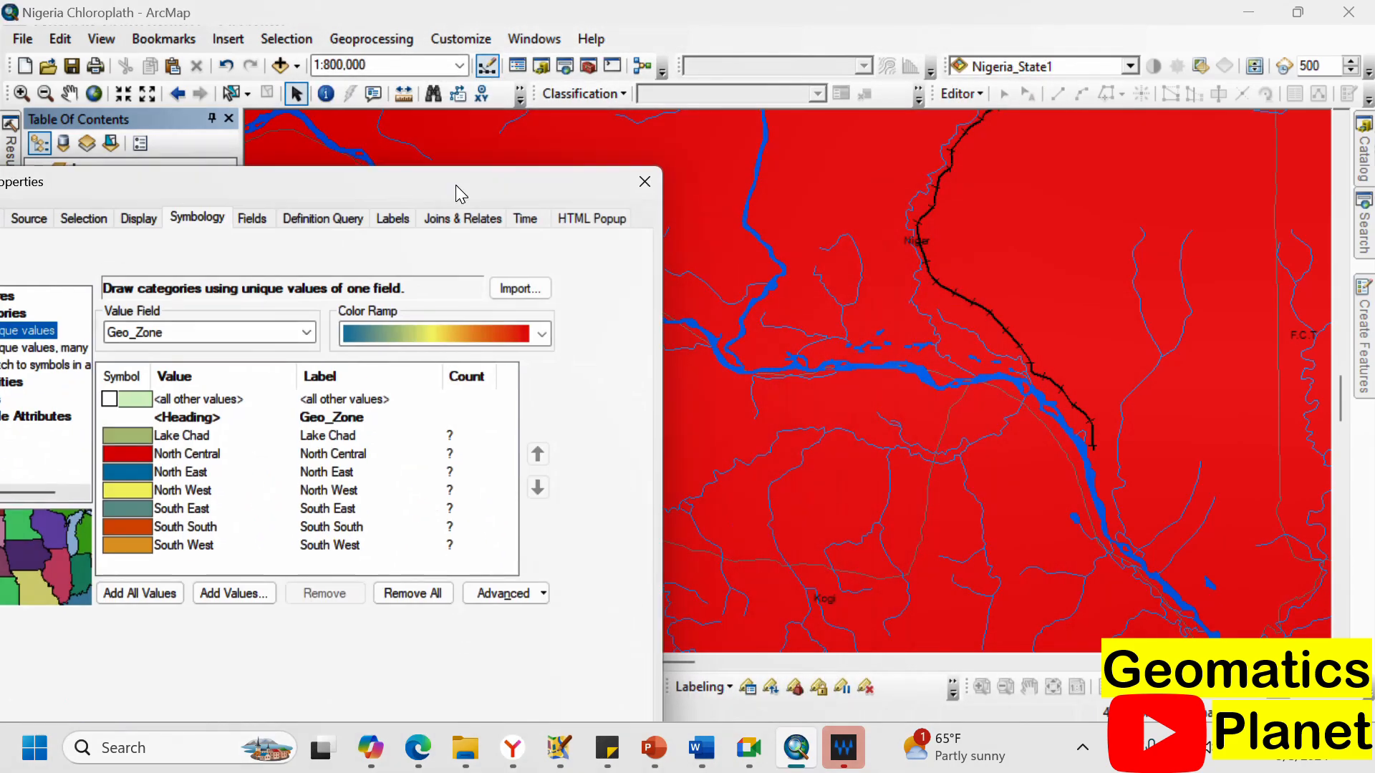
pyautogui.click(139, 220)
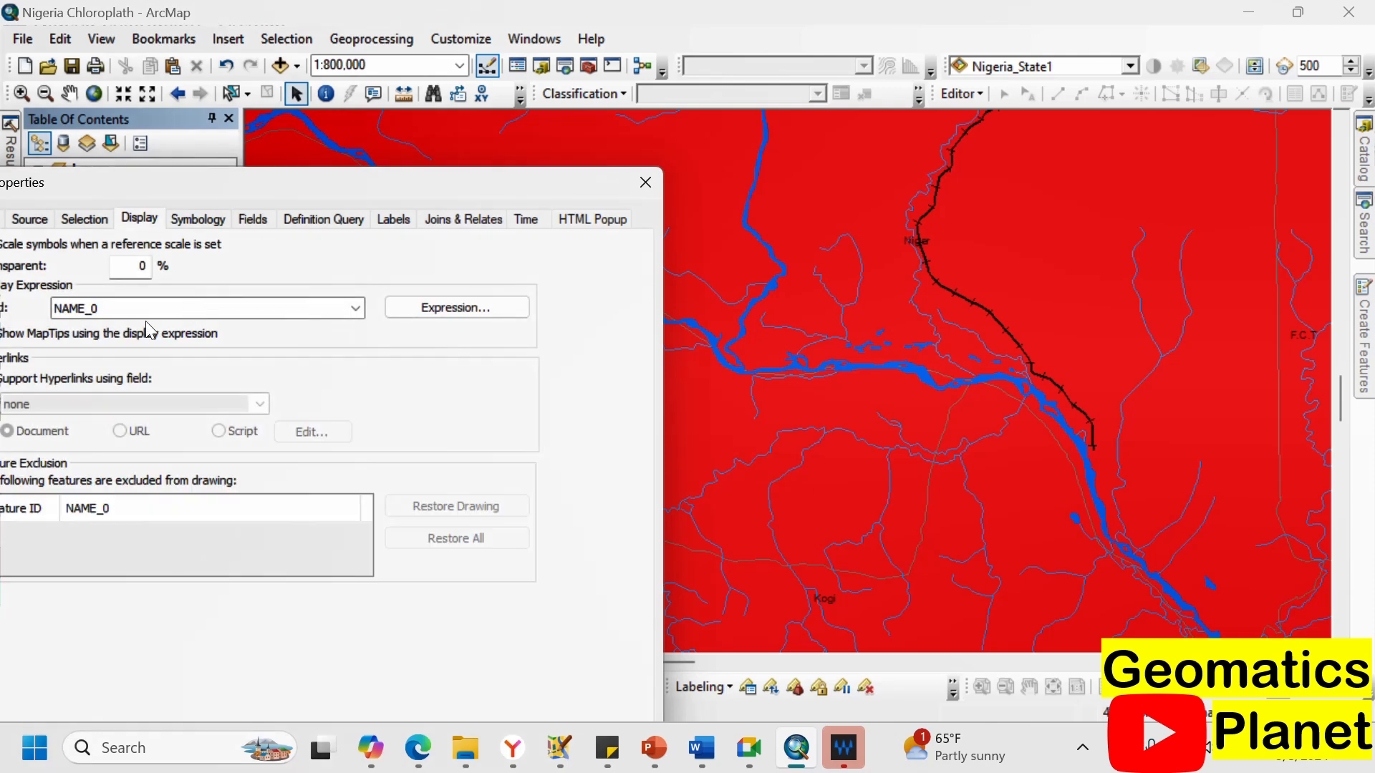
pyautogui.click(139, 265)
pyautogui.moveTo(526, 191); pyautogui.dragTo(609, 63)
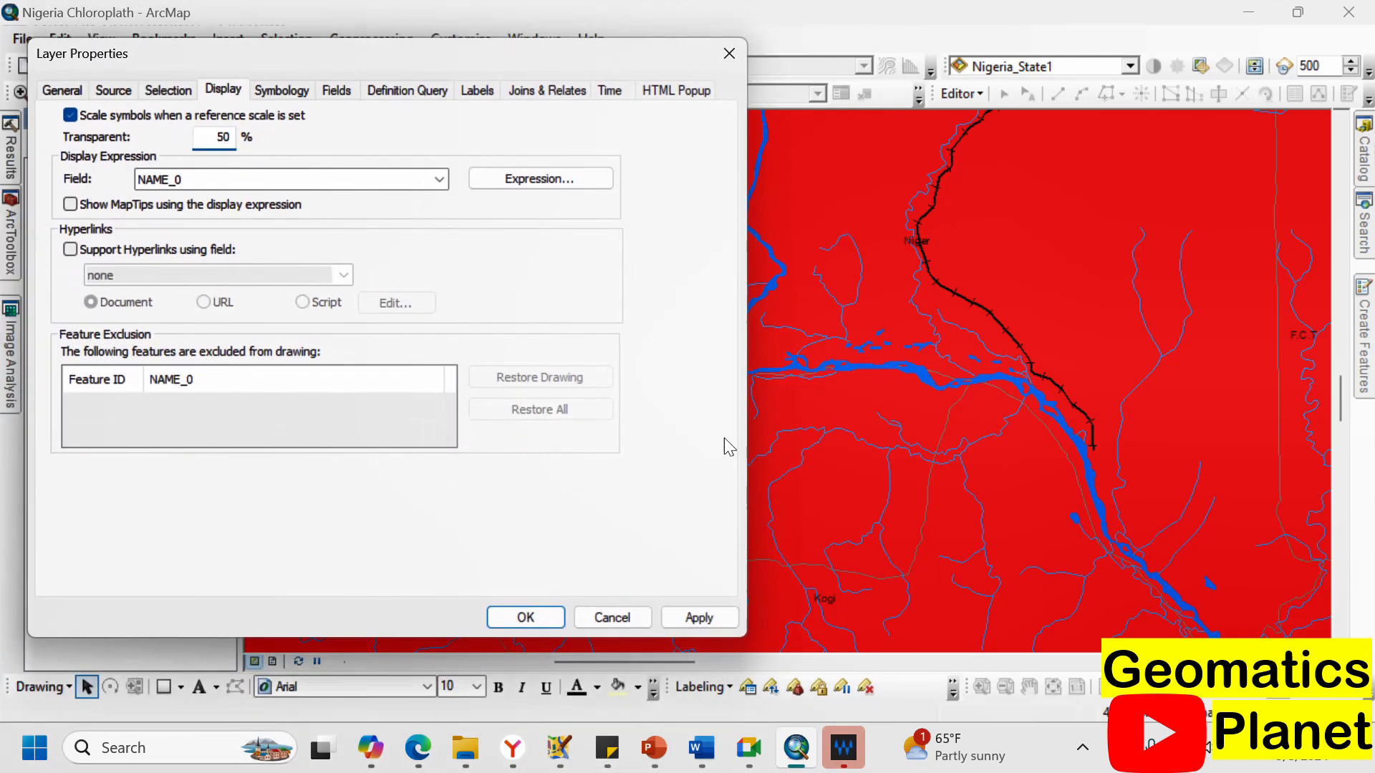
pyautogui.click(703, 616)
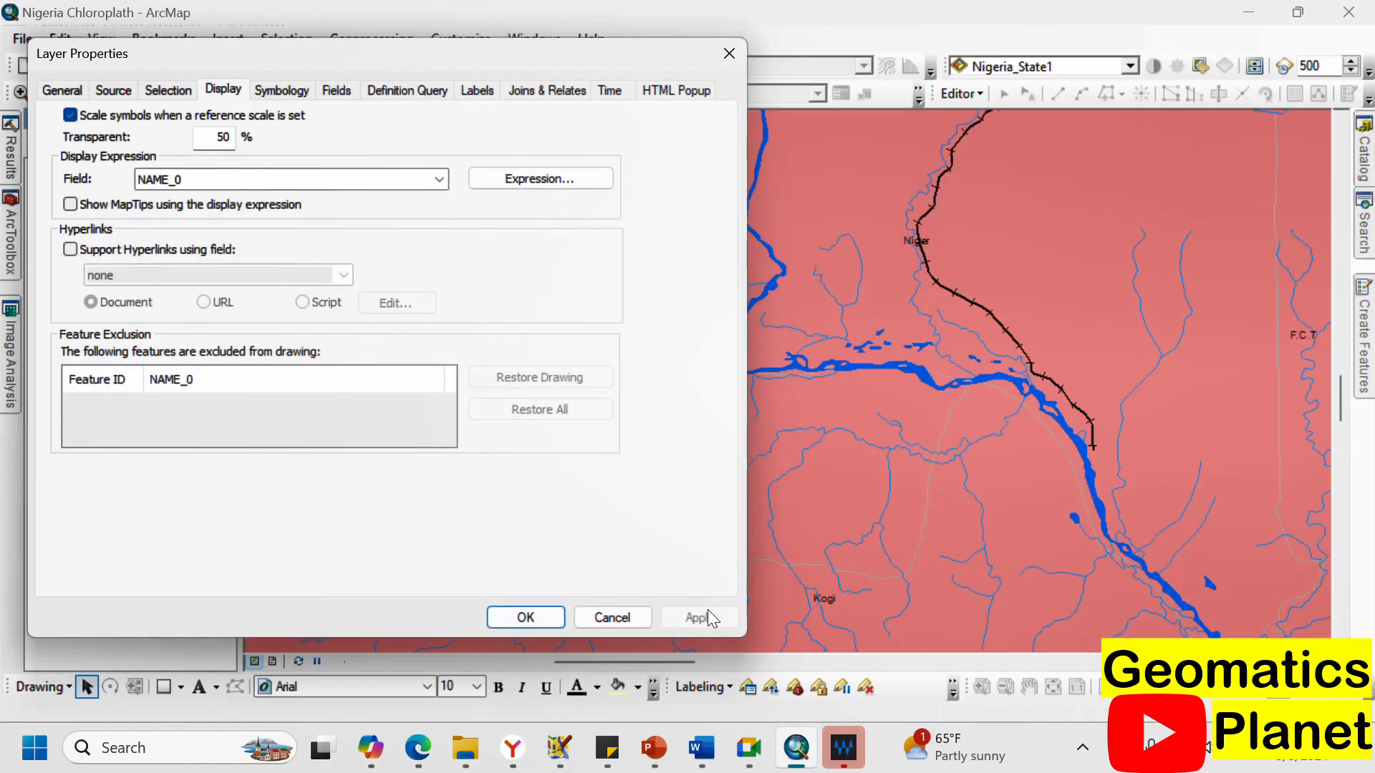
pyautogui.click(526, 617)
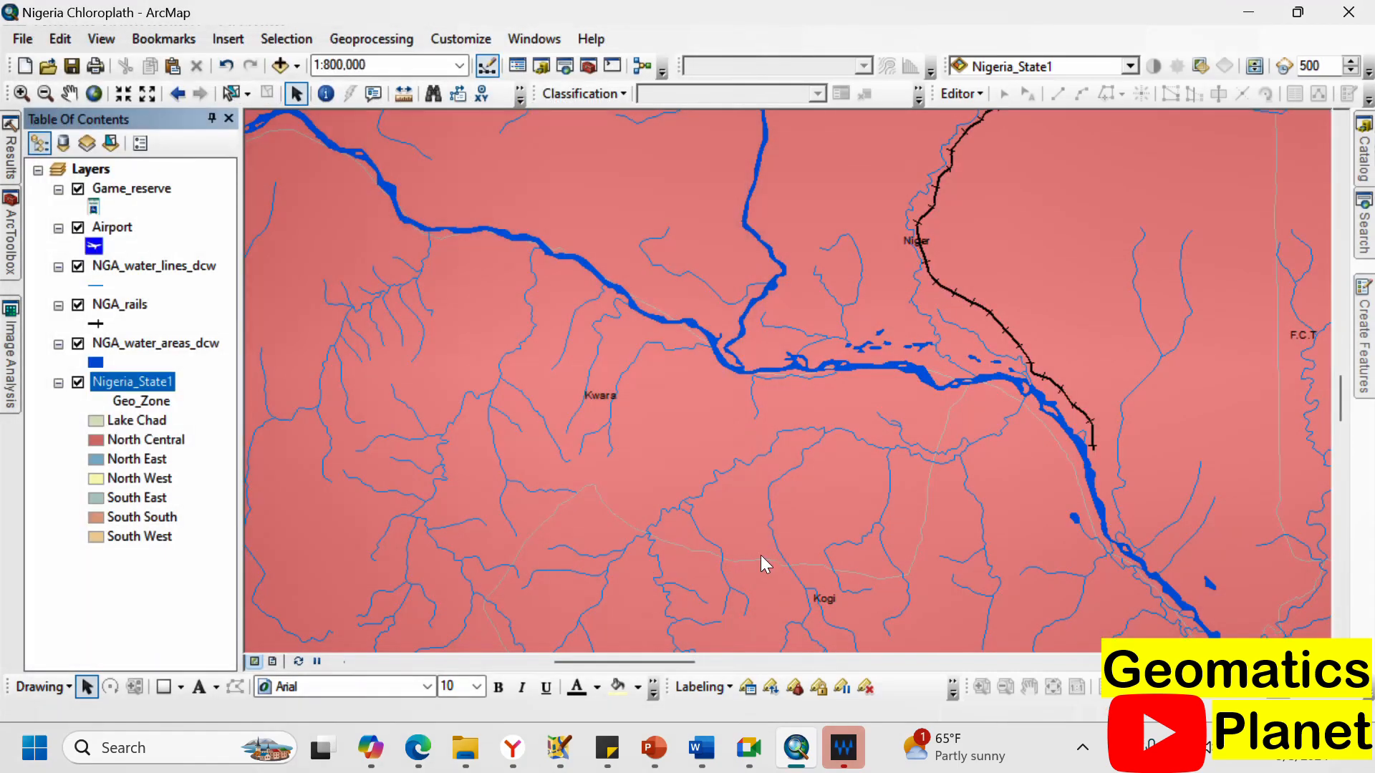
# View the whole country at 1:10,000,000 and apply 0% transparency to the Nigeria_State1 layer.
pyautogui.scroll(5, 737, 480)
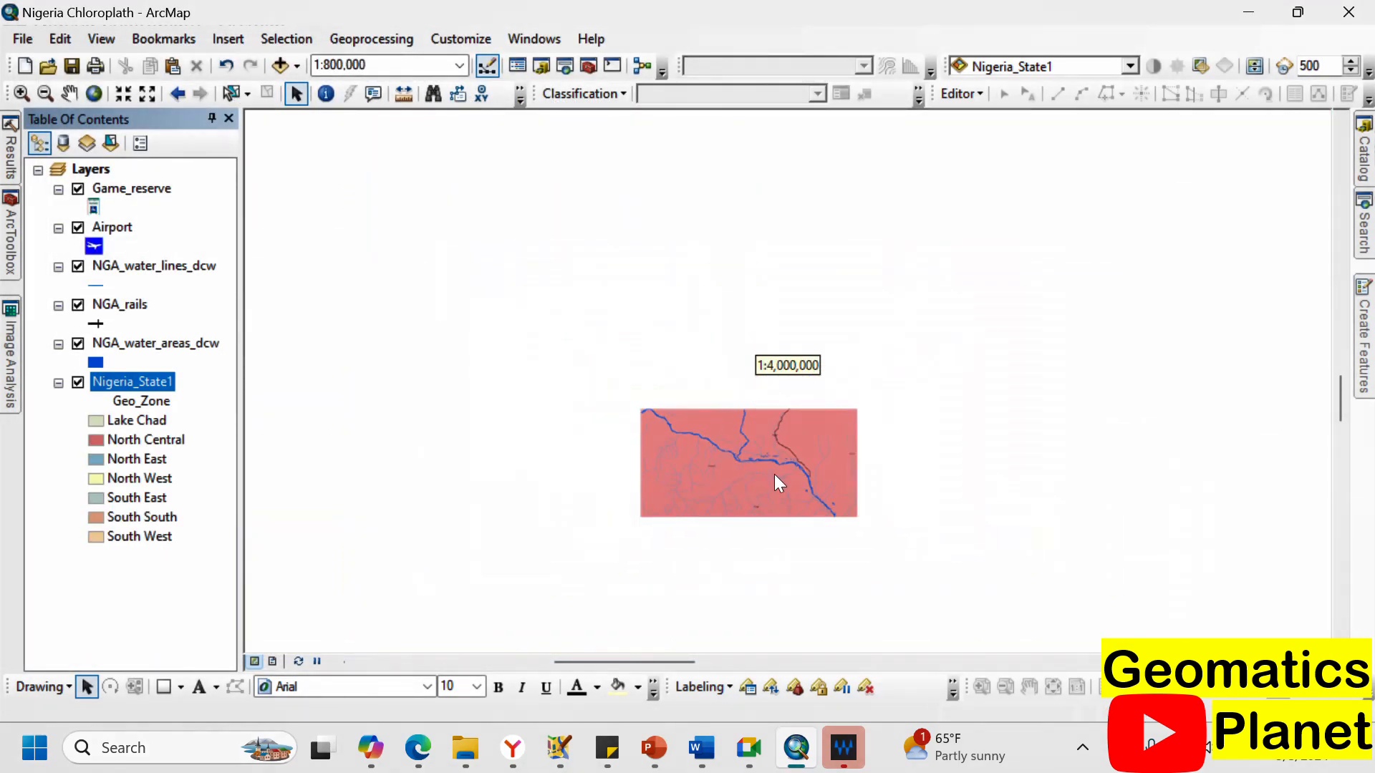
pyautogui.scroll(3, 754, 430)
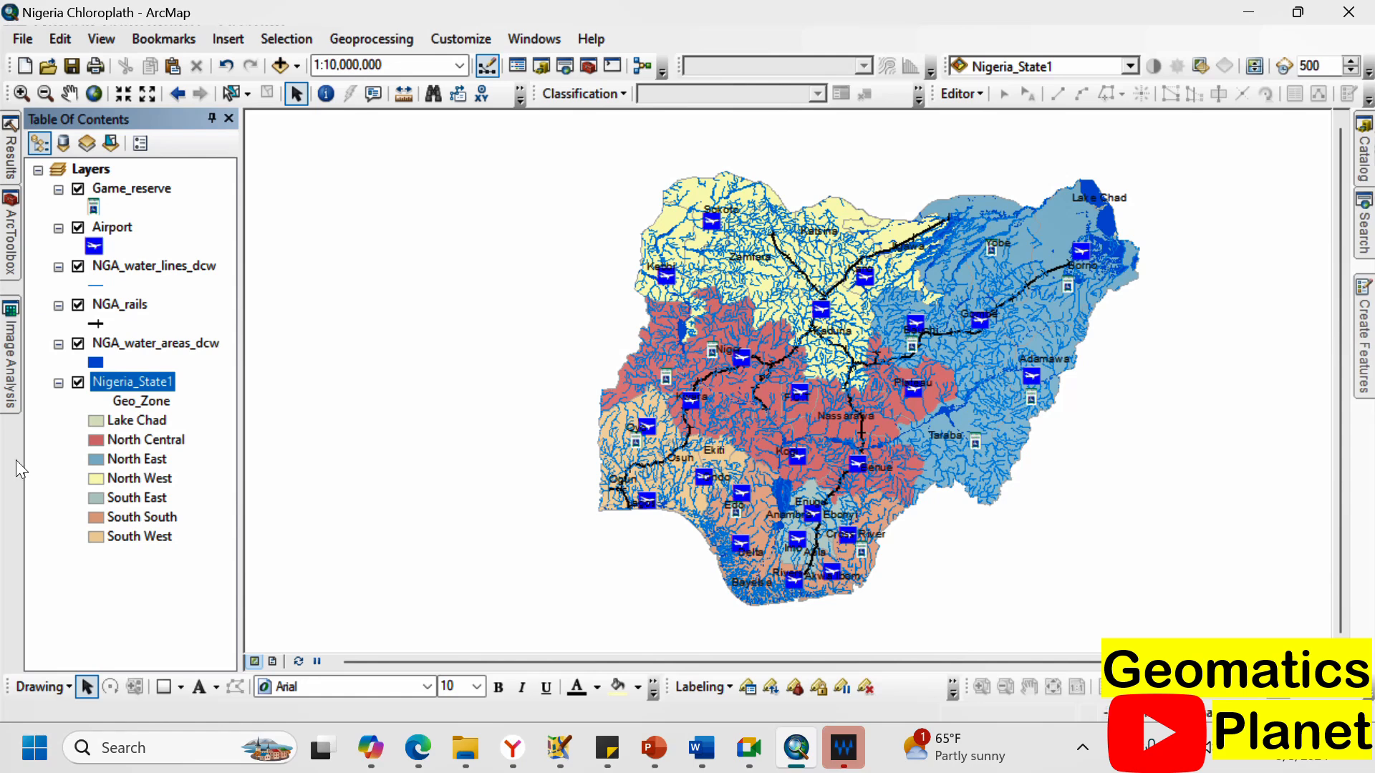
pyautogui.rightClick(114, 380)
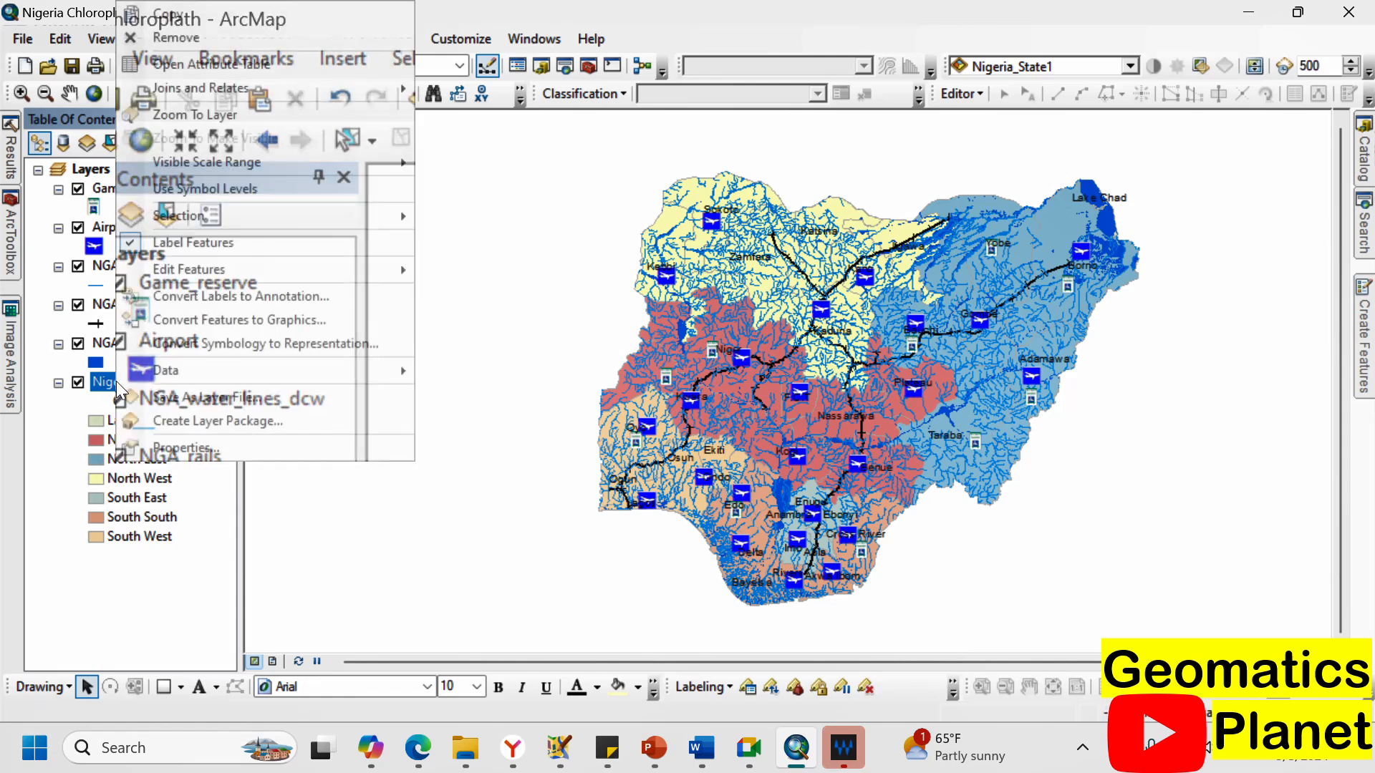
pyautogui.click(207, 453)
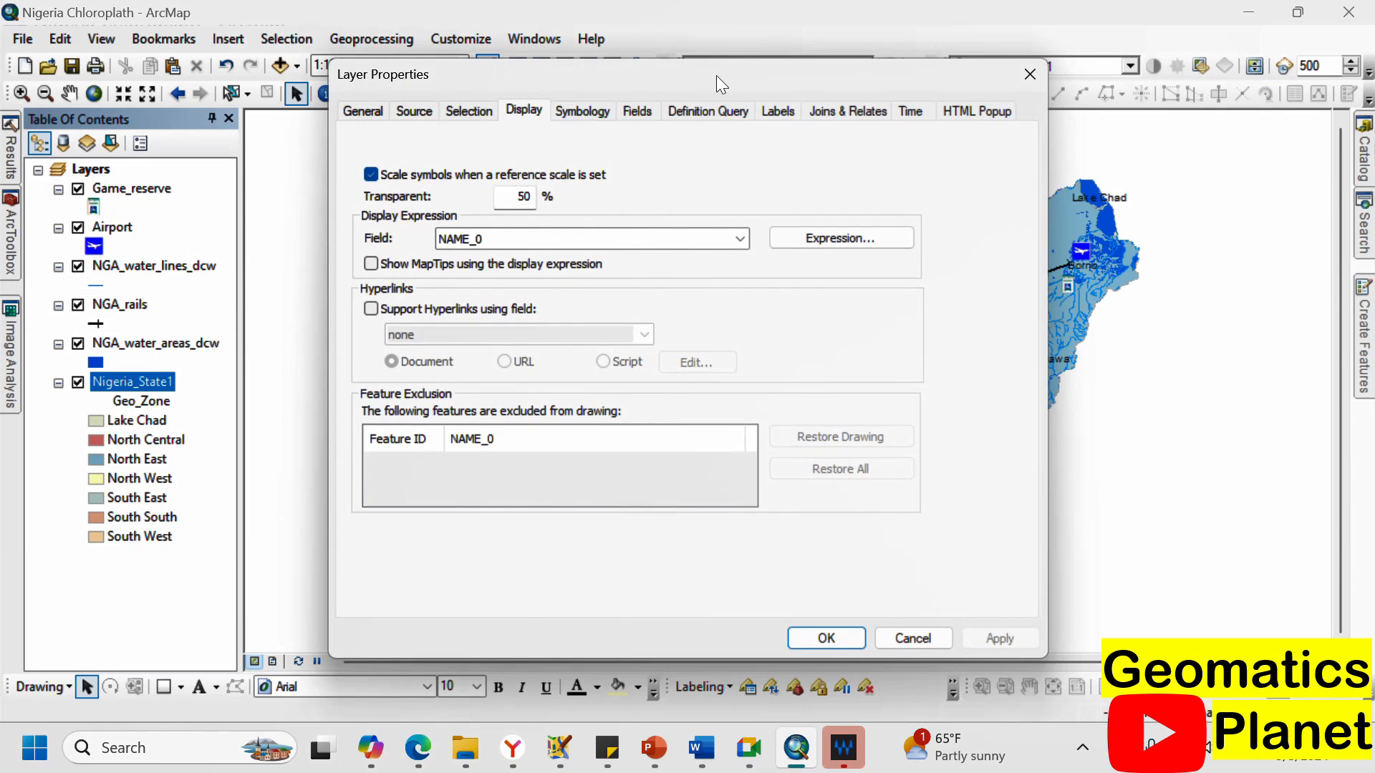
pyautogui.moveTo(716, 75); pyautogui.dragTo(354, 99)
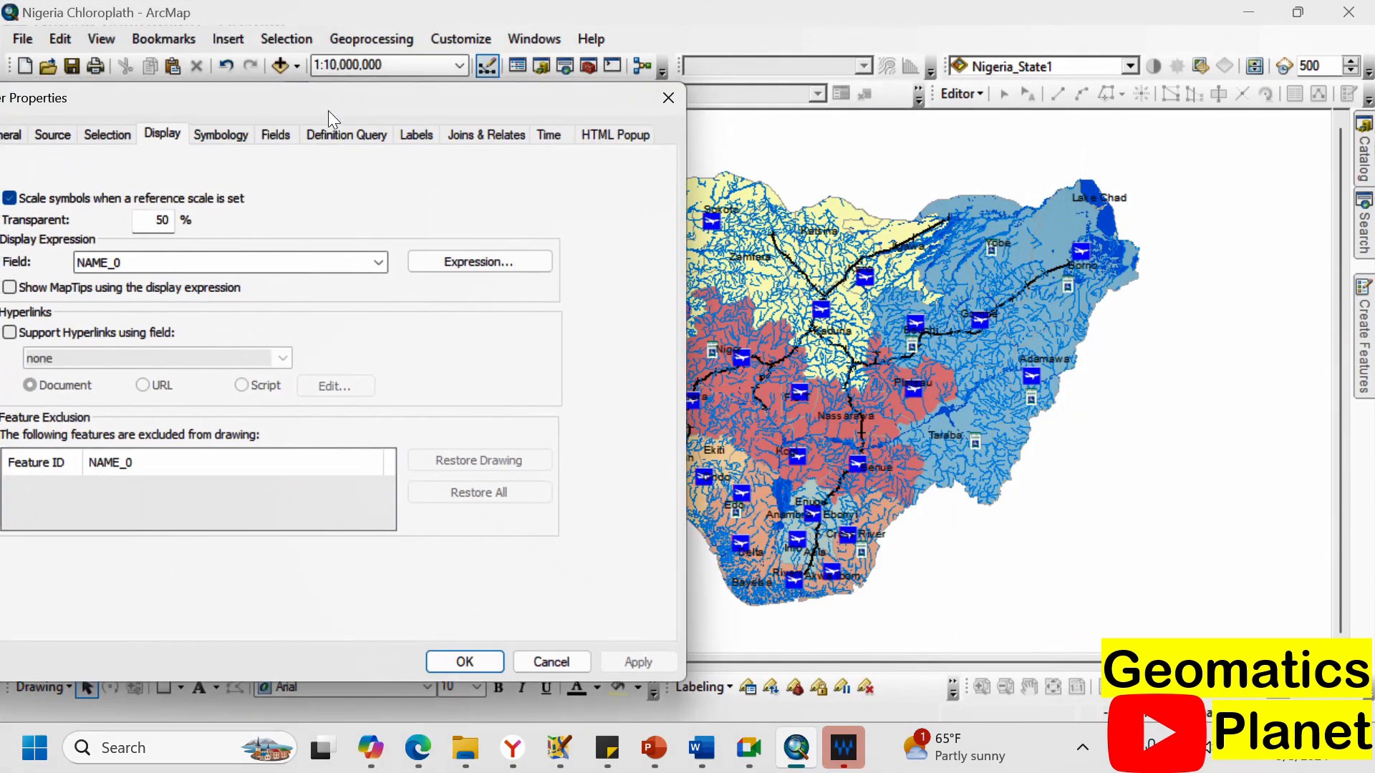
pyautogui.moveTo(245, 97); pyautogui.dragTo(491, 102)
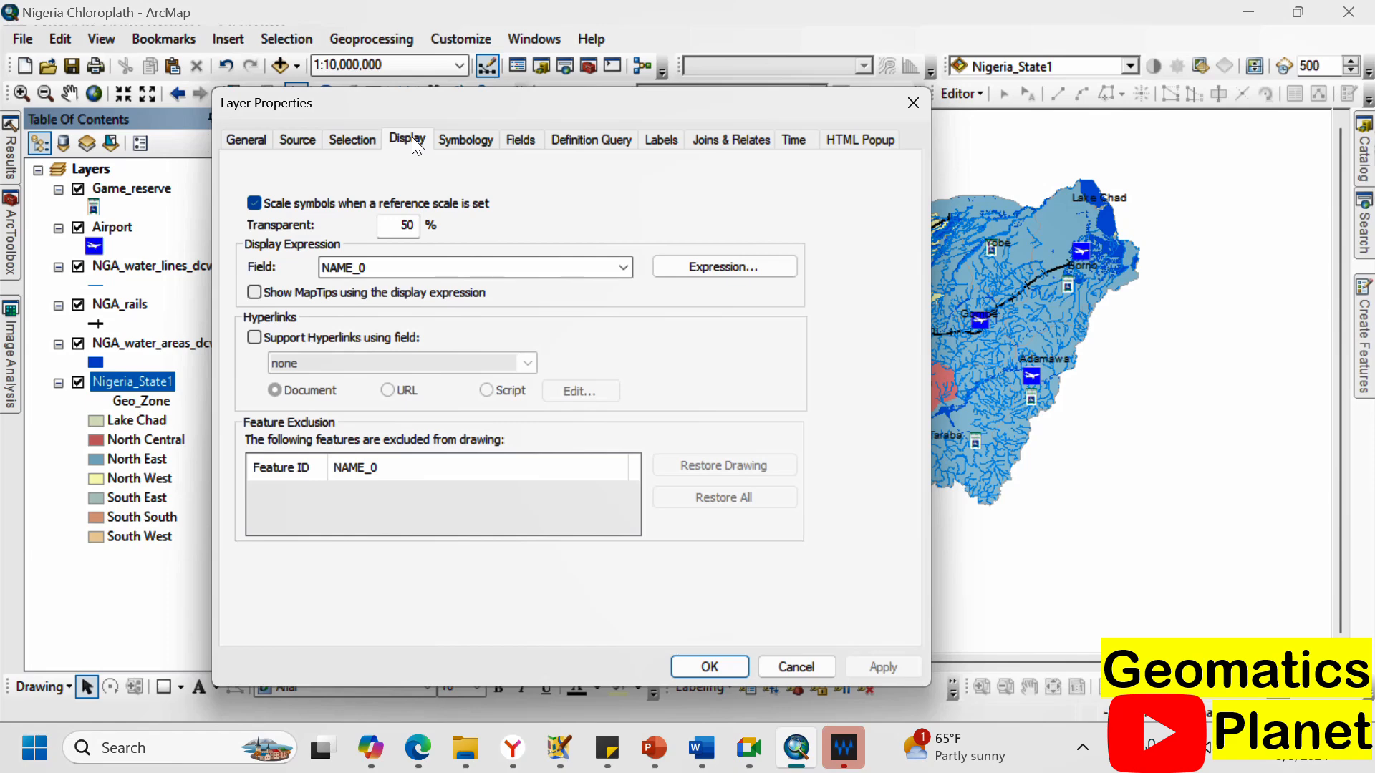
pyautogui.moveTo(407, 228); pyautogui.dragTo(396, 228)
pyautogui.press('BackSpace')
pyautogui.click(870, 669)
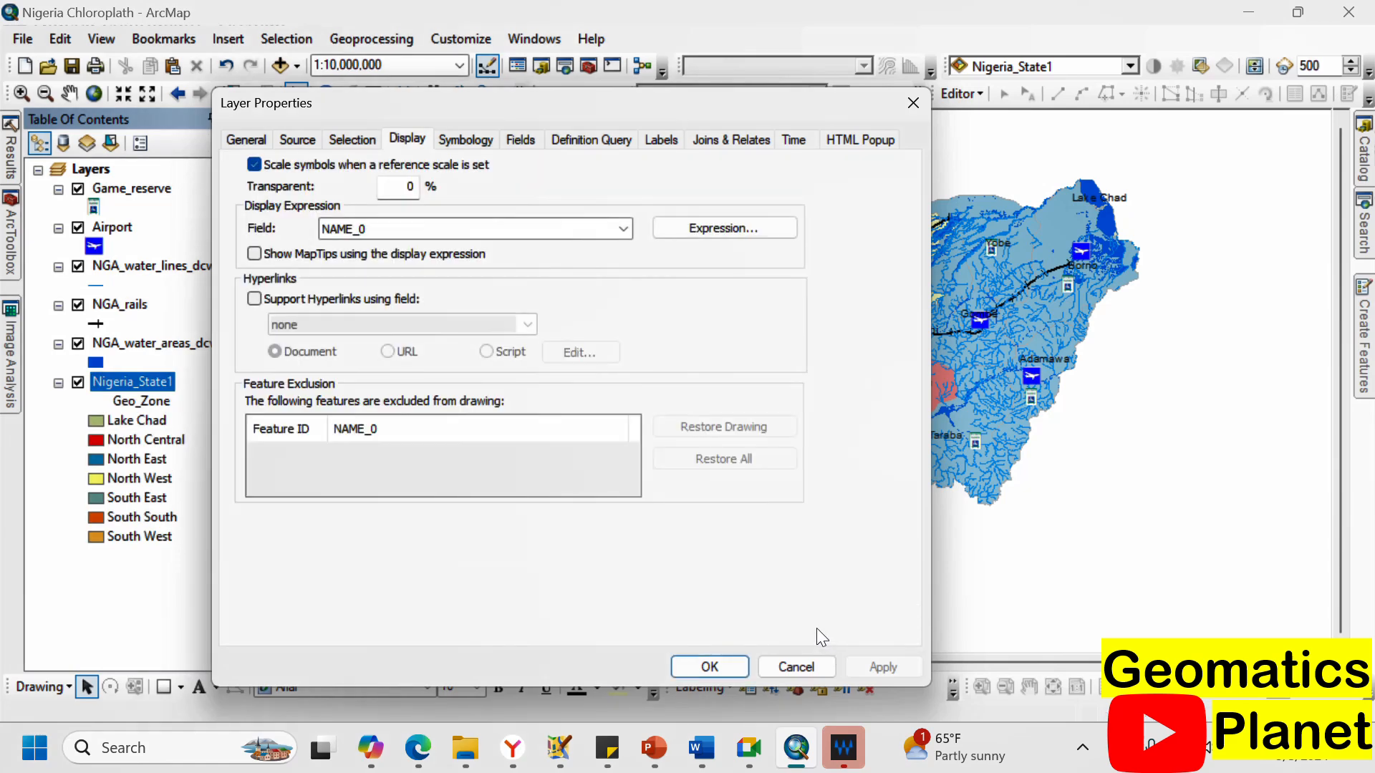
# Apply 50% transparency to the Nigeria_State1 layer again.
pyautogui.moveTo(718, 106); pyautogui.dragTo(691, 64)
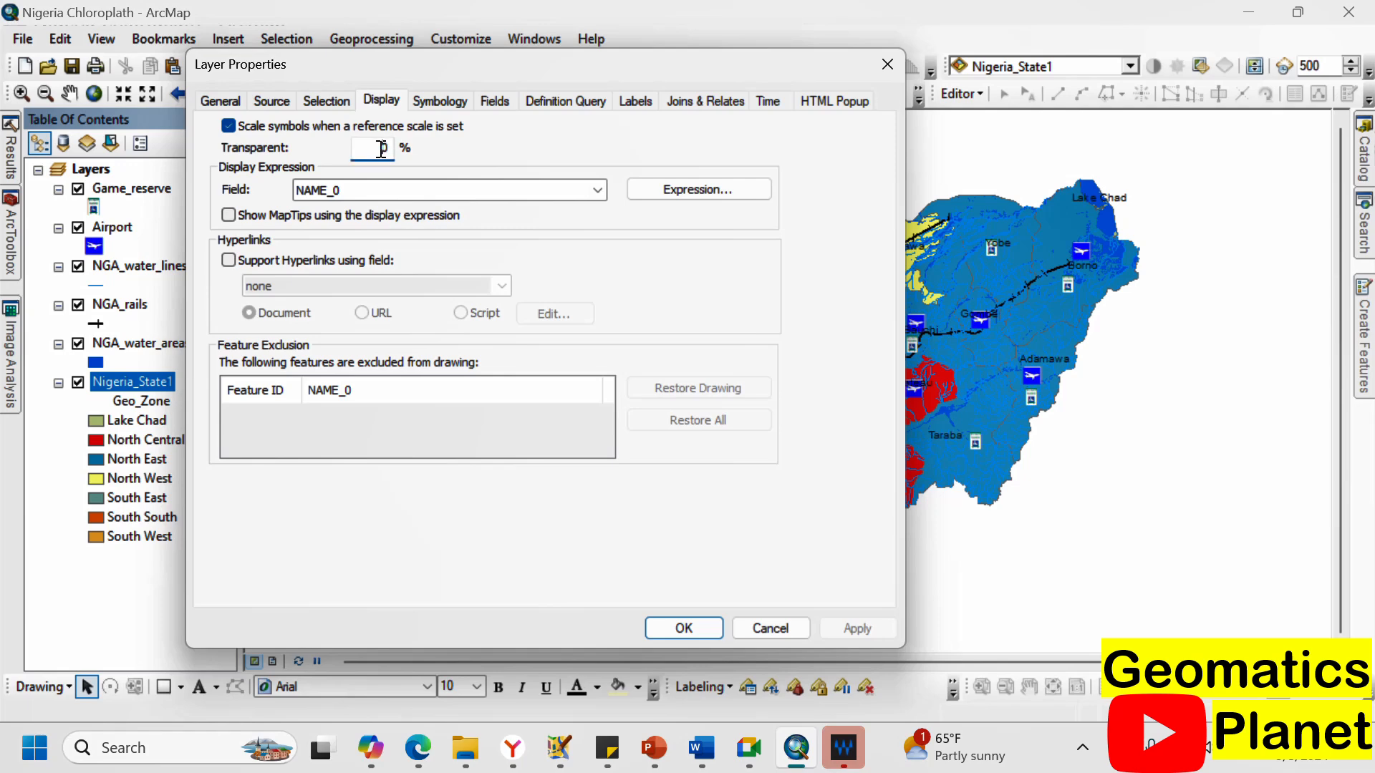
pyautogui.write('5')
pyautogui.click(854, 629)
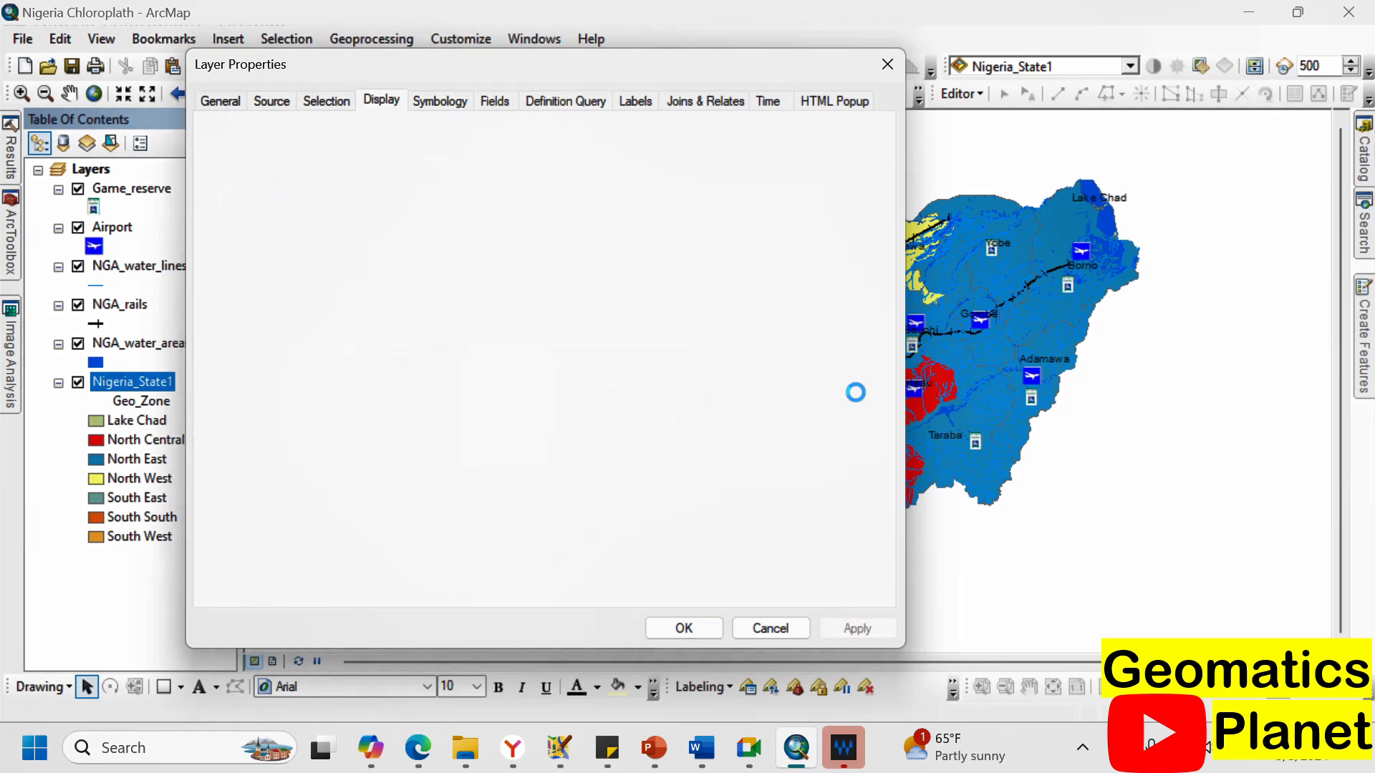
# Apply 80% transparency to the Nigeria_State1 layer and check the effect on the map.
pyautogui.moveTo(797, 67); pyautogui.dragTo(956, 66)
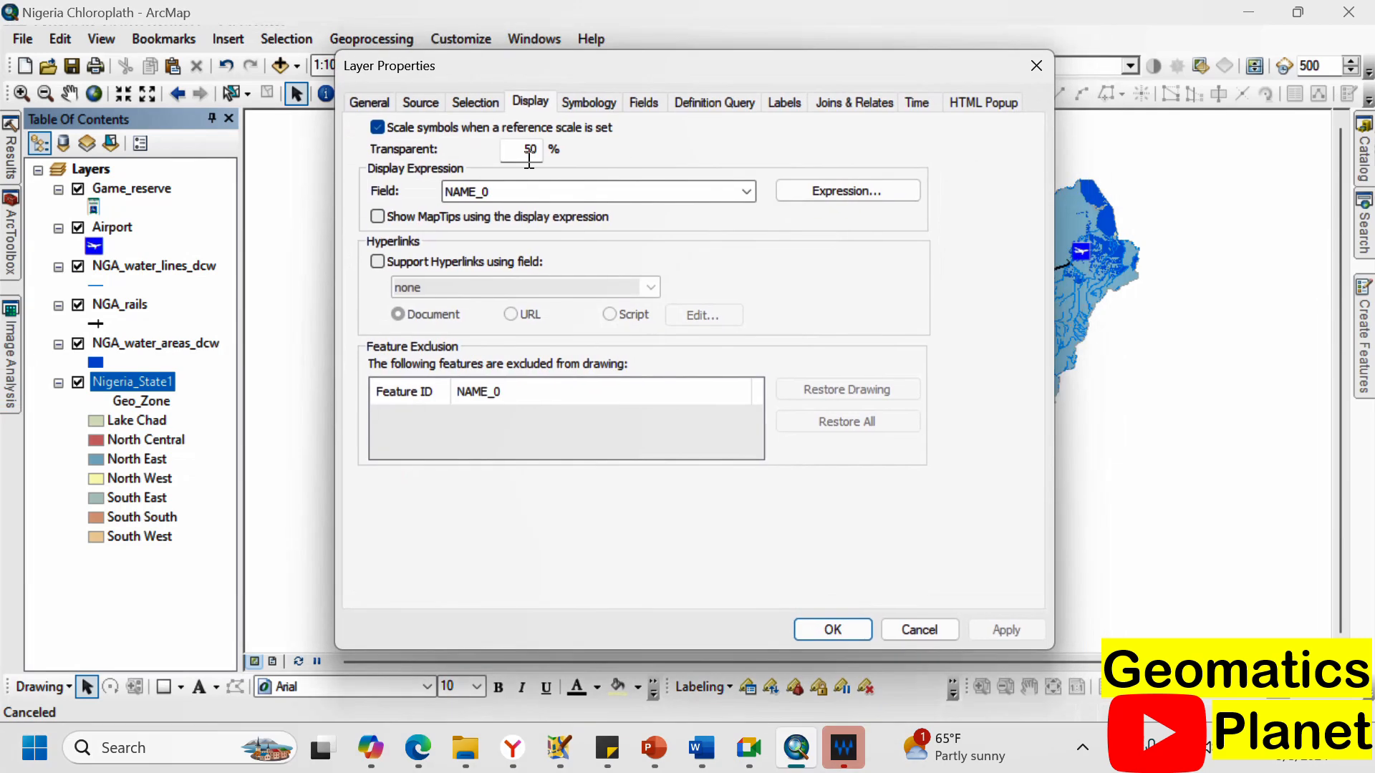
pyautogui.moveTo(538, 157); pyautogui.dragTo(509, 157)
pyautogui.write('80')
pyautogui.click(1006, 629)
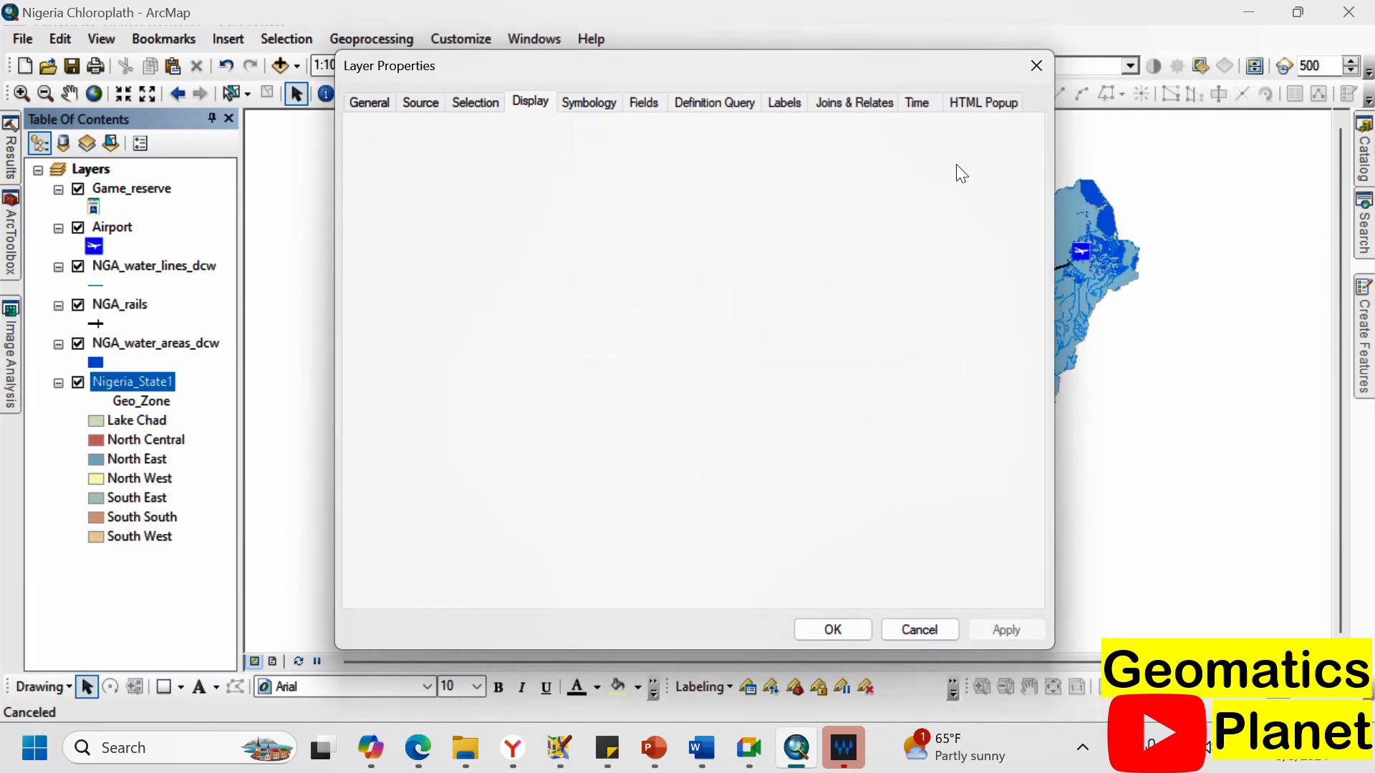
pyautogui.moveTo(947, 69); pyautogui.dragTo(418, 57)
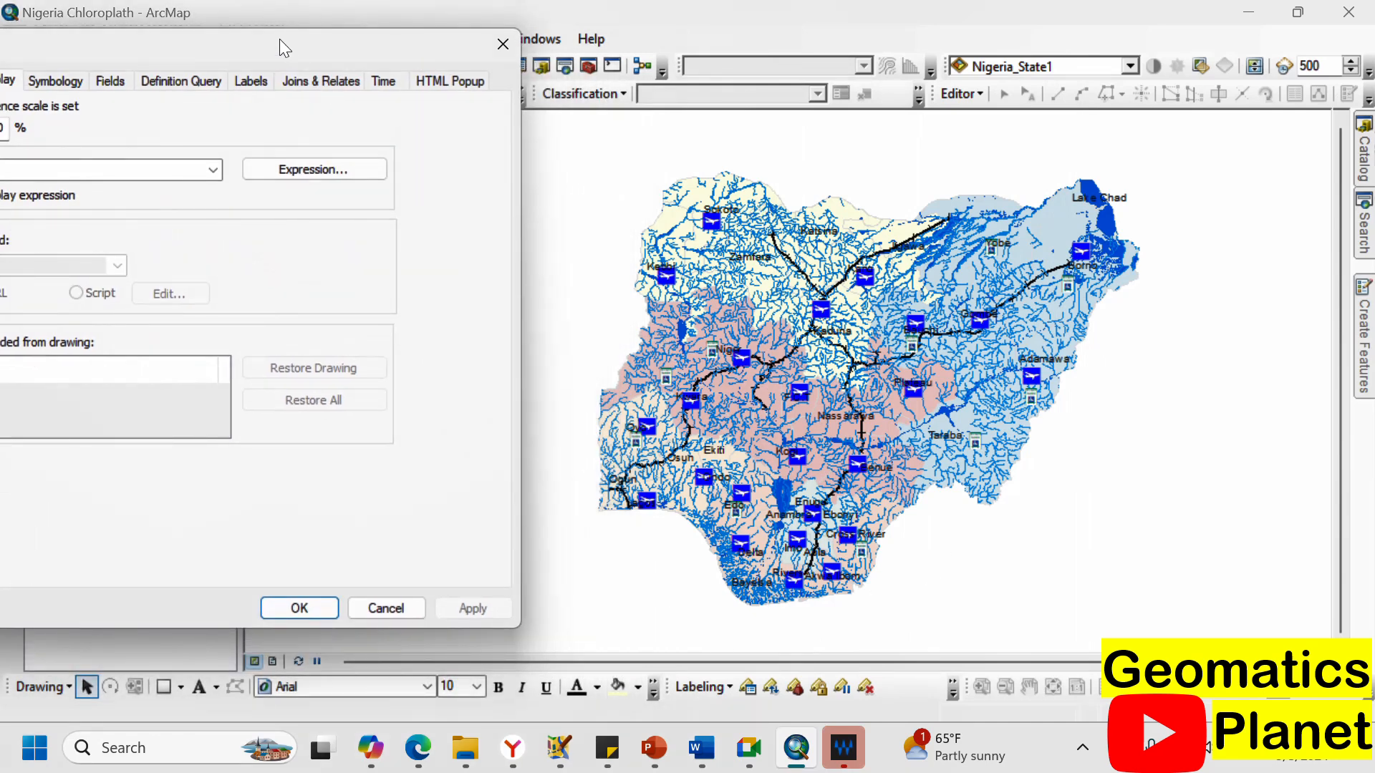
# Set the transparency of the Nigeria_State1 layer to 0%.
pyautogui.moveTo(327, 58); pyautogui.dragTo(735, 83)
pyautogui.moveTo(421, 158); pyautogui.dragTo(383, 159)
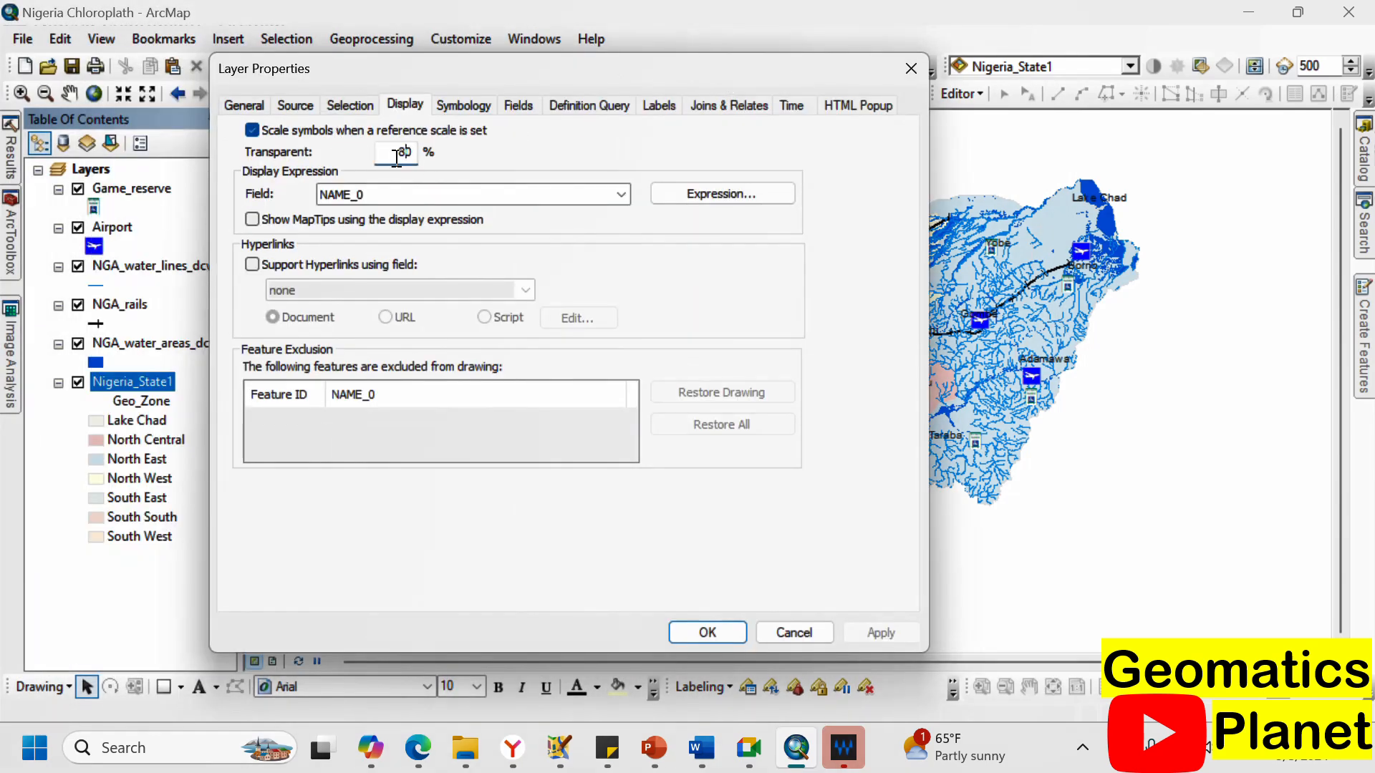
pyautogui.write('0')
pyautogui.click(688, 634)
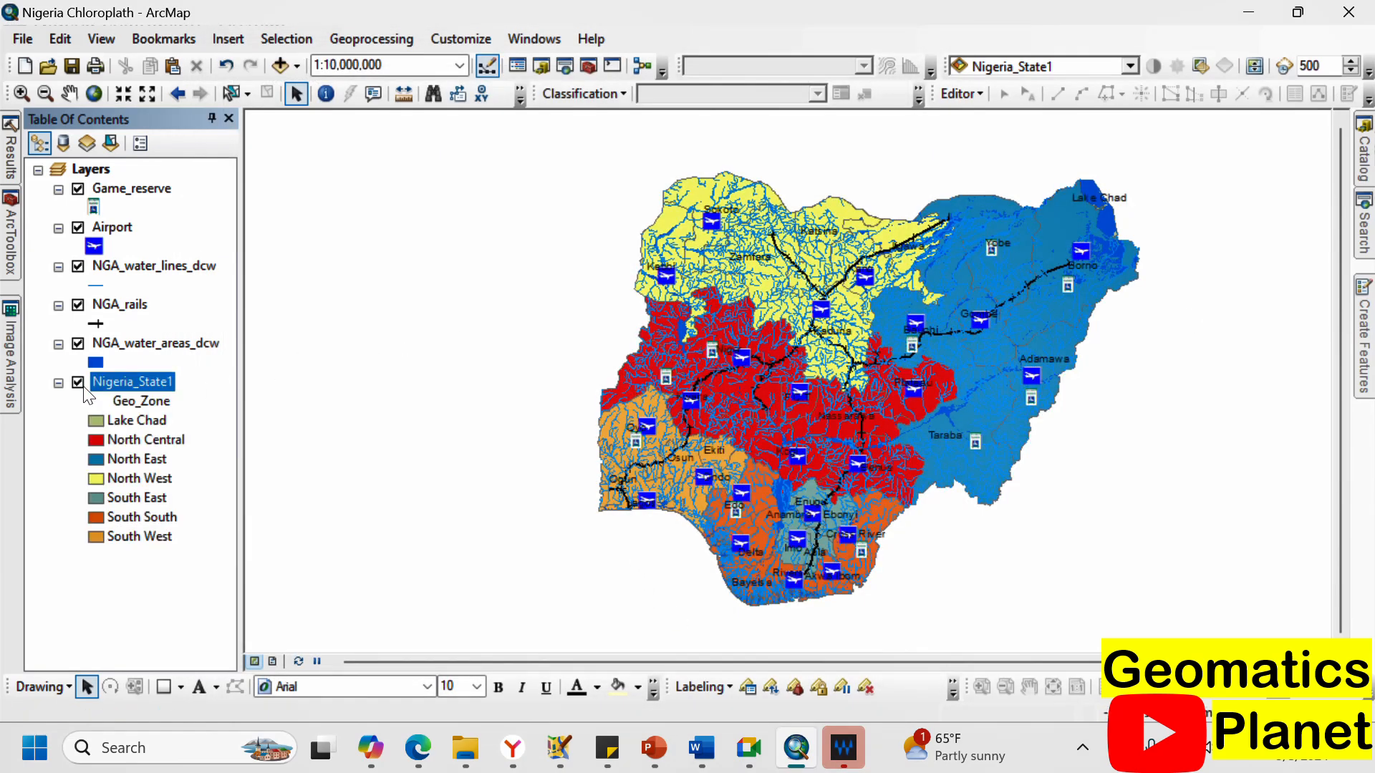
# Collapse the Nigeria_State1 classes, then hide and show the Airport layer to compare the map with and without it.
pyautogui.click(58, 383)
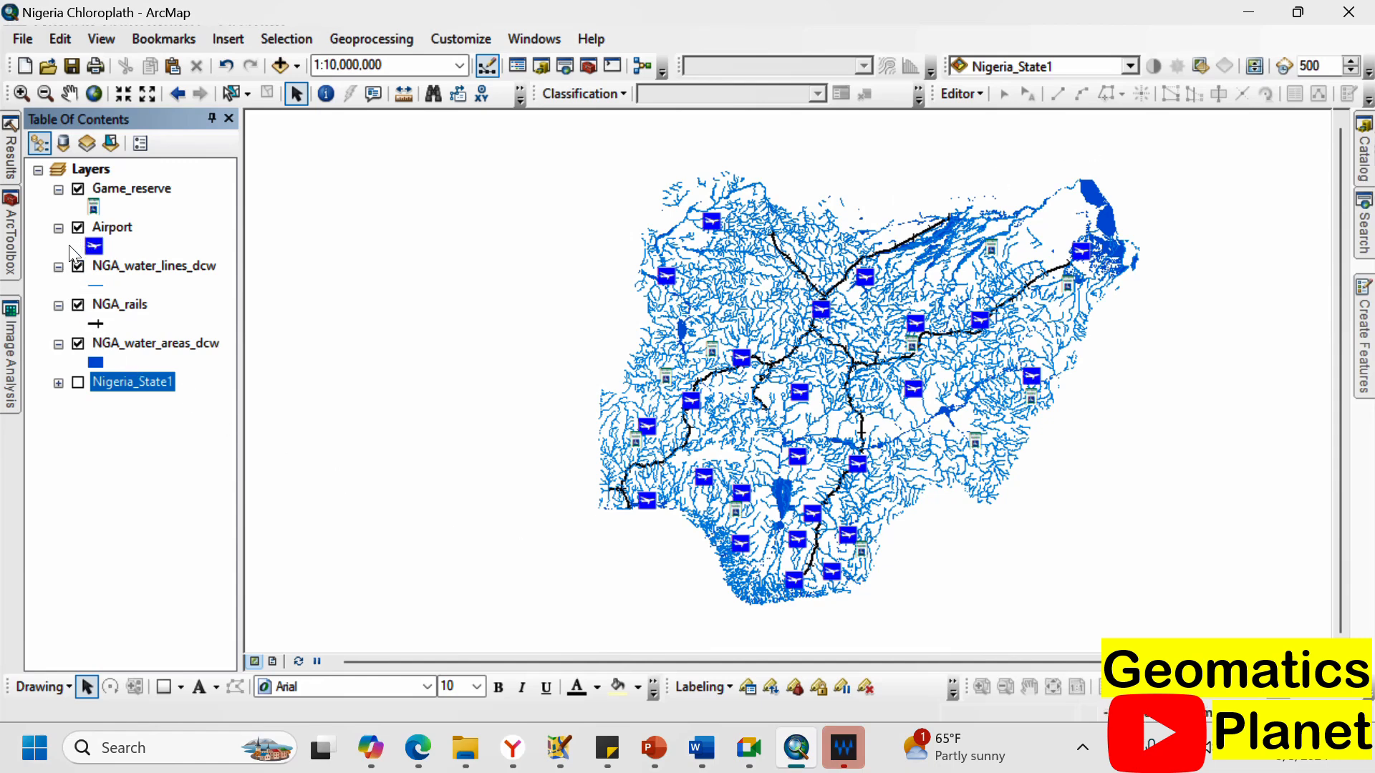
pyautogui.click(78, 227)
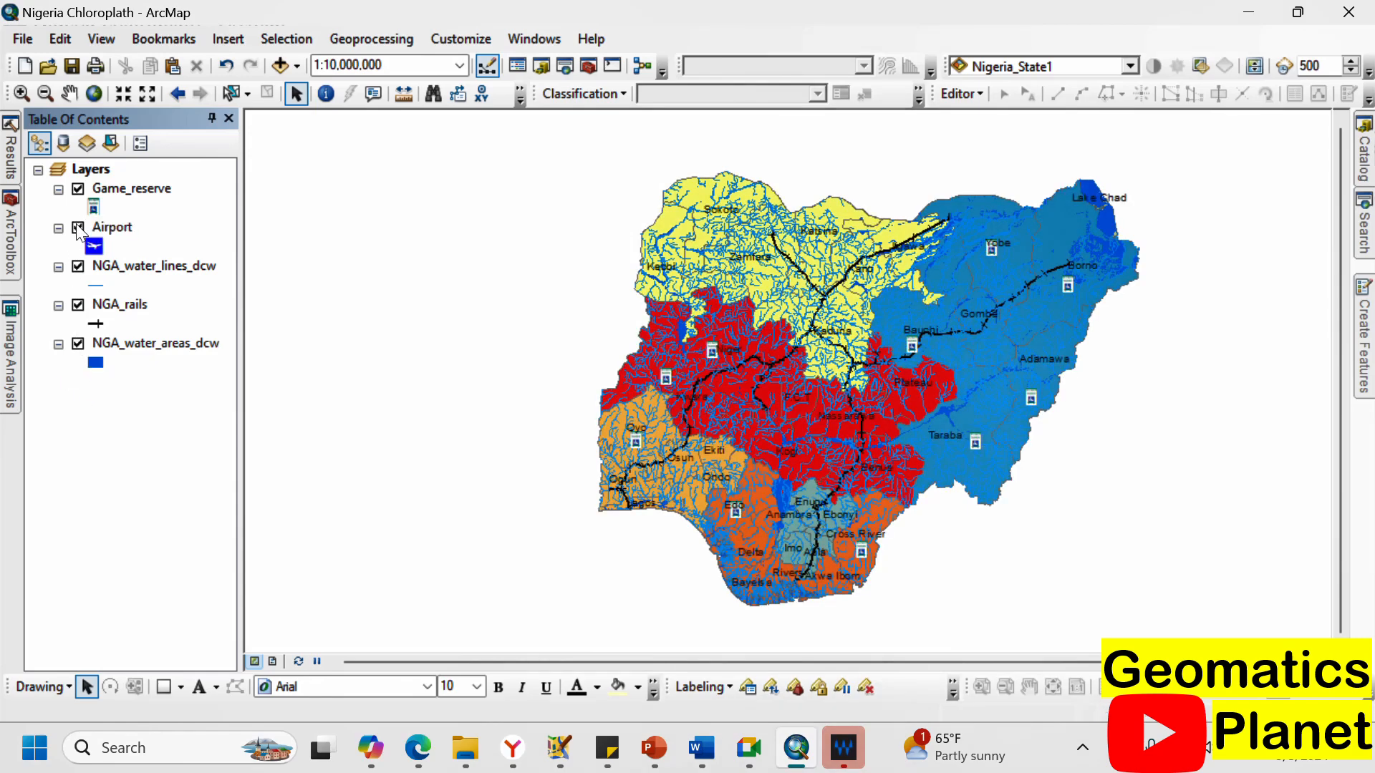
pyautogui.click(77, 227)
pyautogui.scroll(-4, 905, 519)
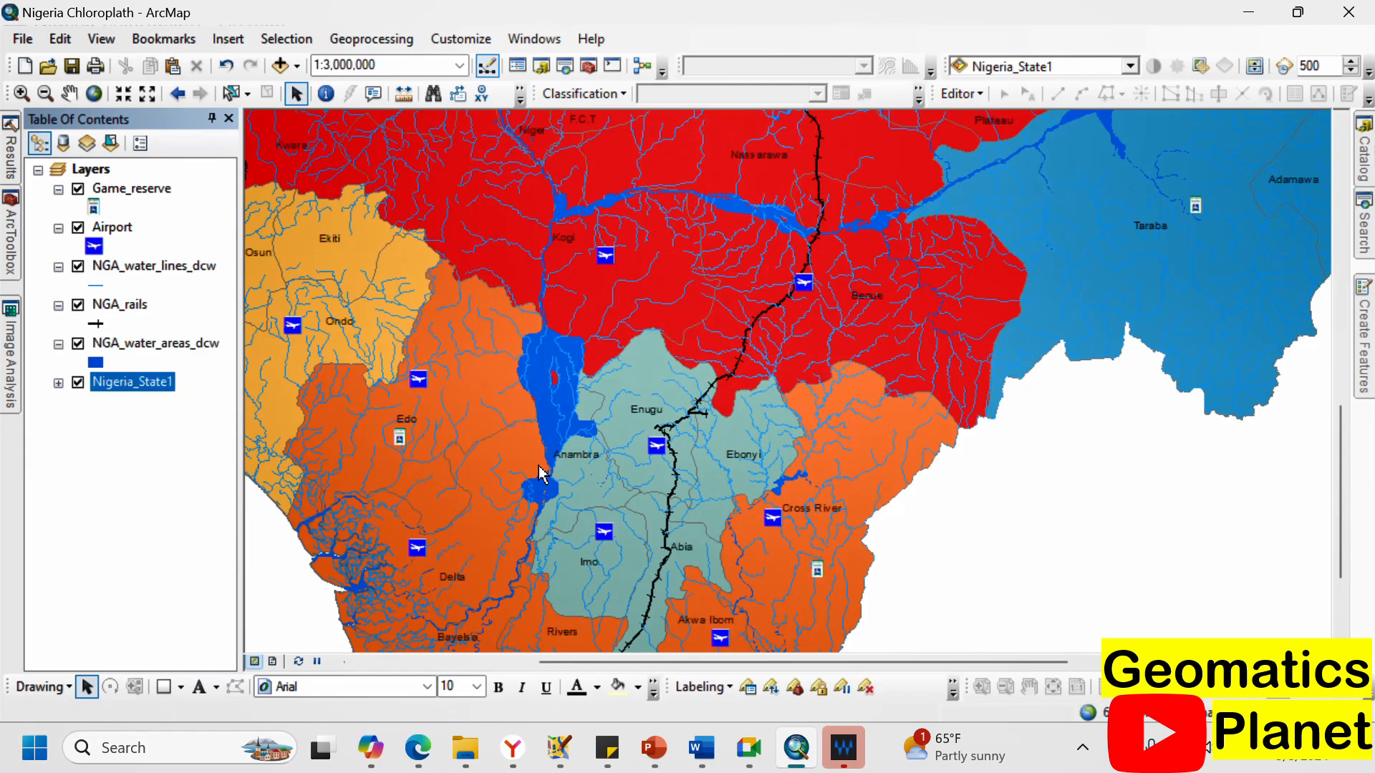
pyautogui.scroll(3, 687, 505)
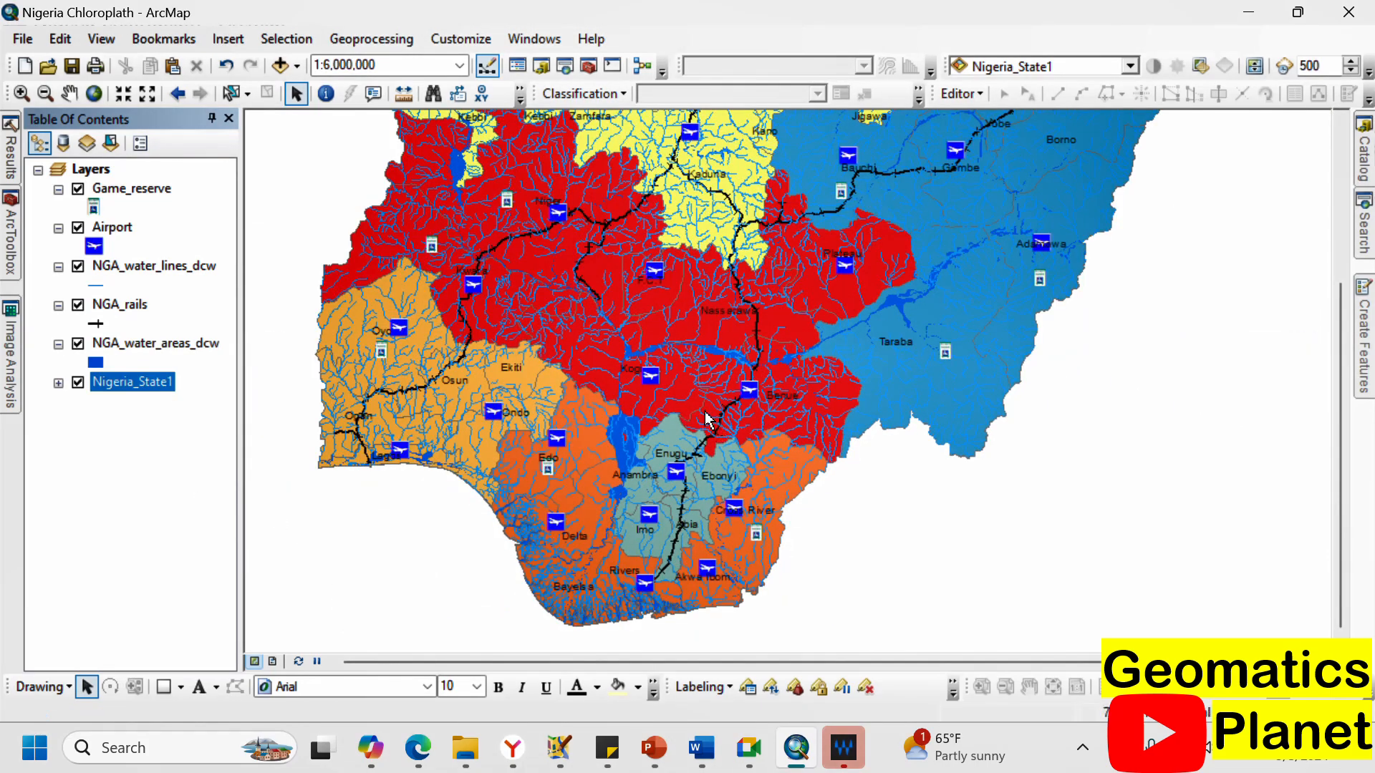
pyautogui.scroll(3, 705, 419)
# Switch to the page layout and zoom the data frame to the Nigeria bookmark.
pyautogui.click(272, 661)
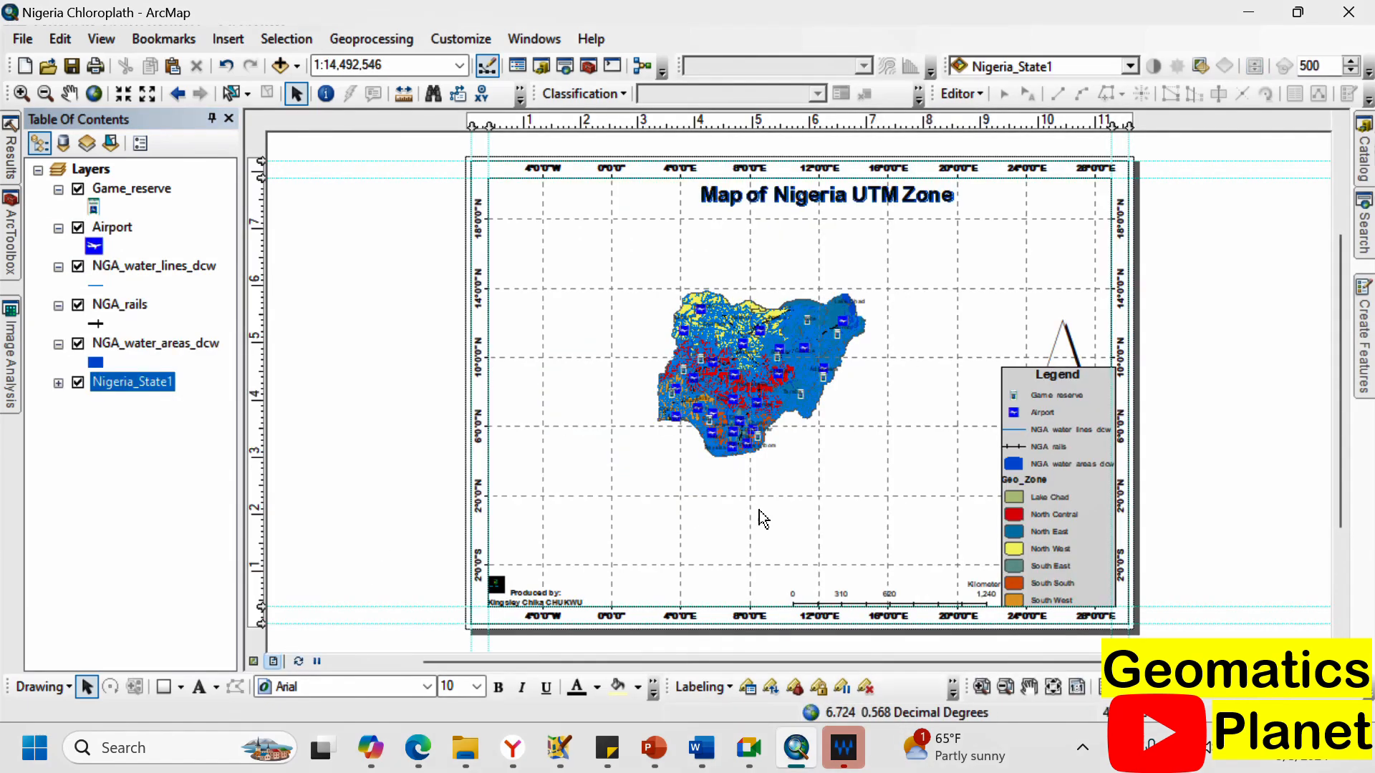
pyautogui.click(179, 43)
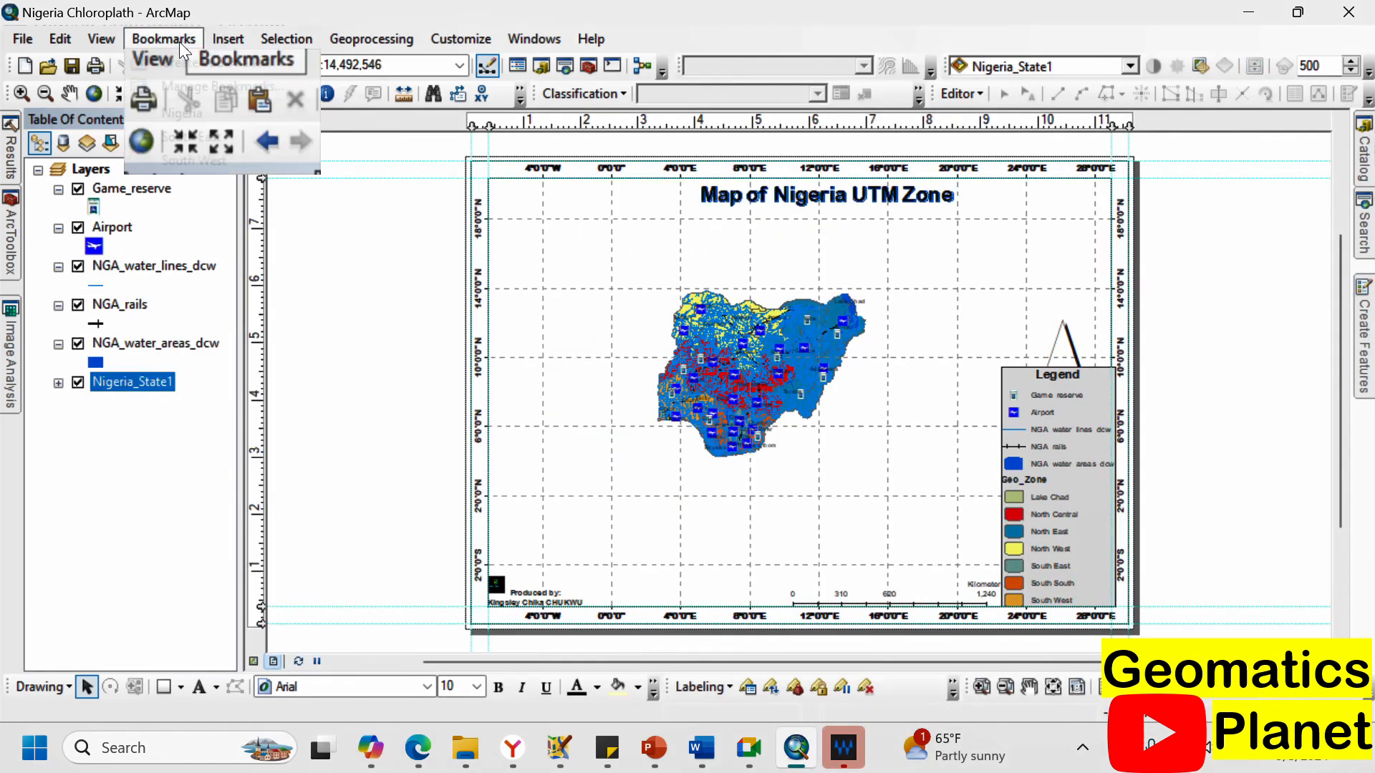
pyautogui.click(216, 115)
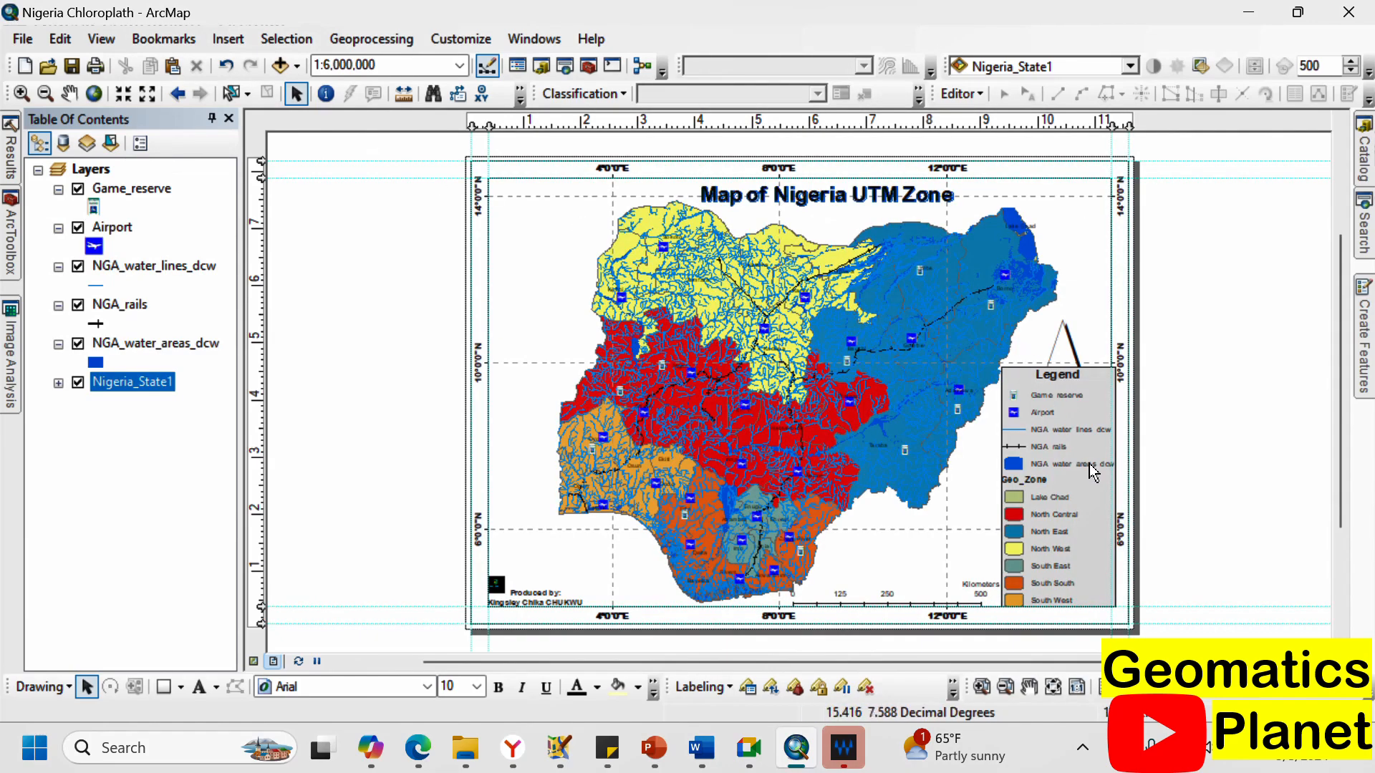
pyautogui.scroll(-2, 1096, 487)
pyautogui.scroll(3, 1021, 323)
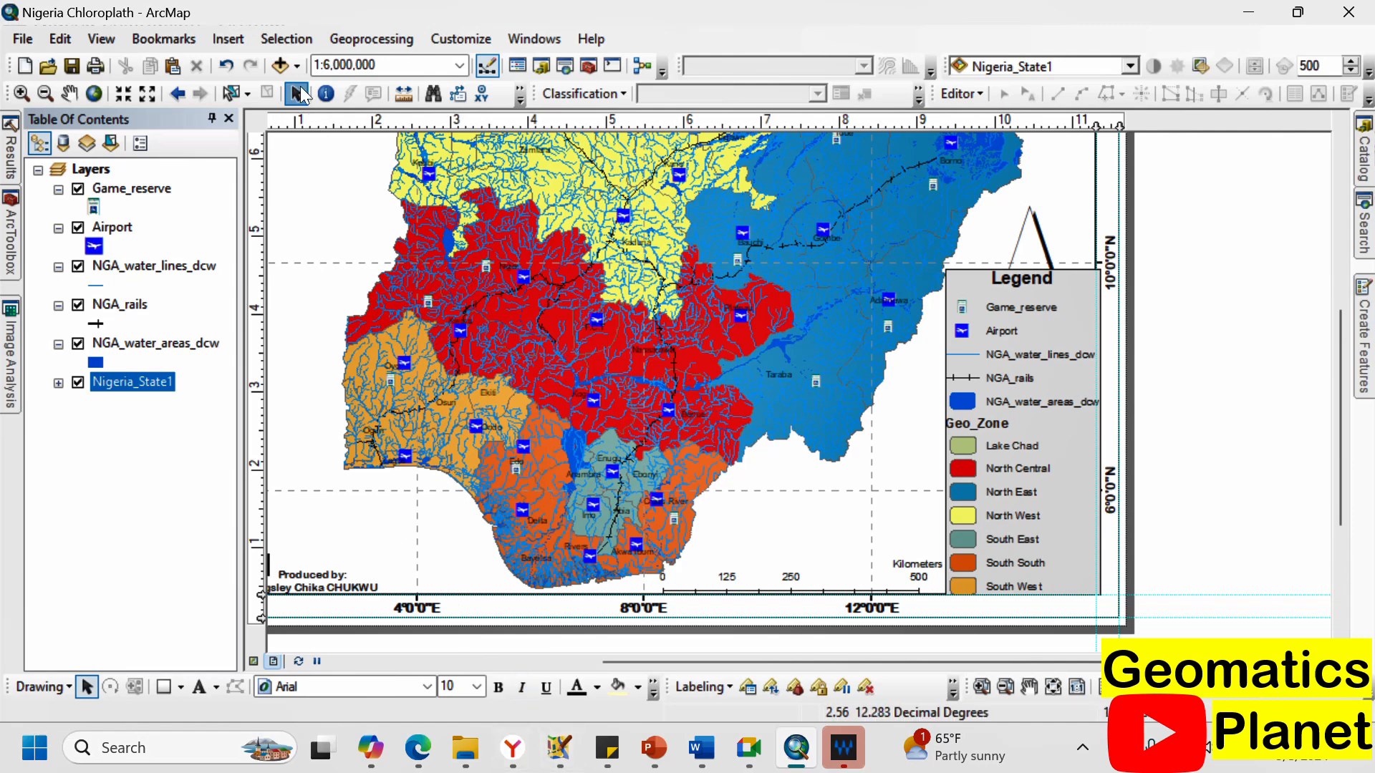
# Select Enugu state on the map and zoom to its record from the Nigeria_State1 attribute table.
pyautogui.click(230, 96)
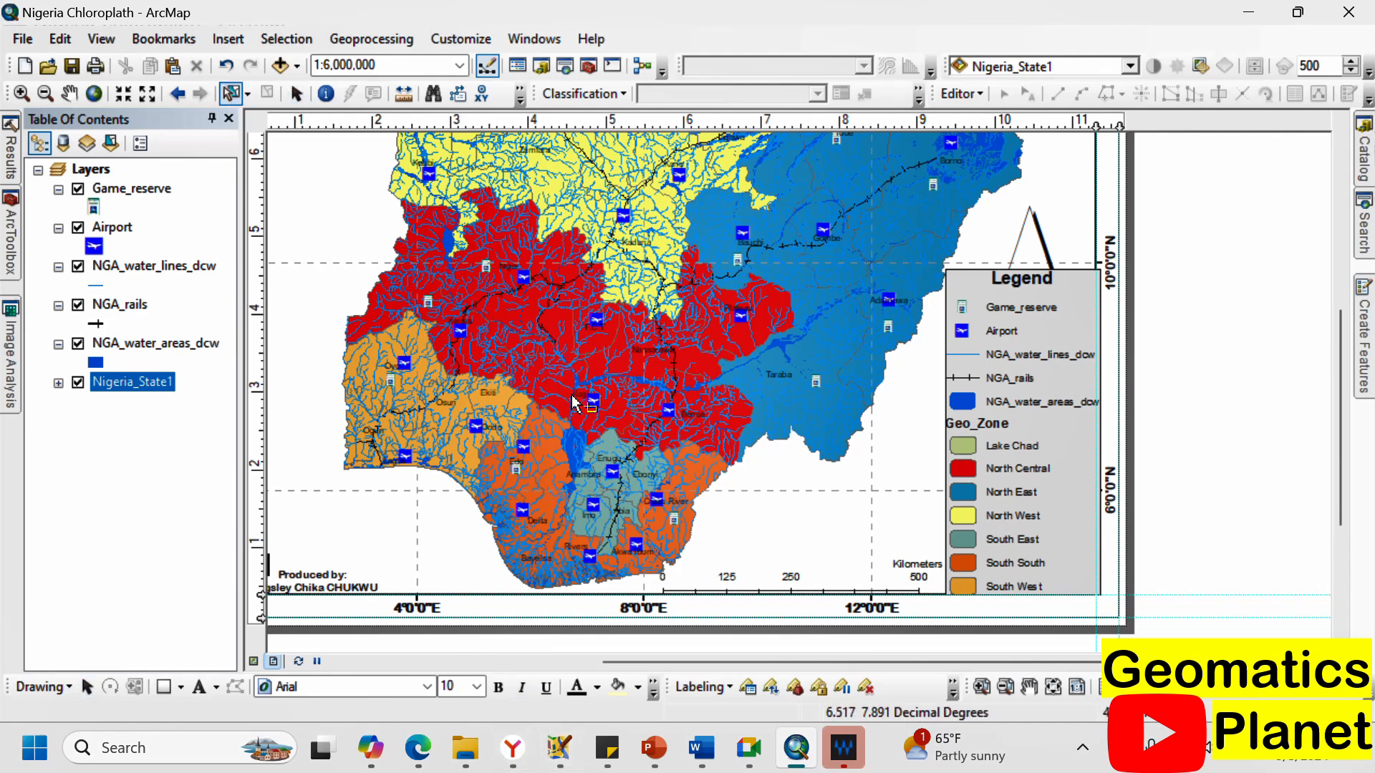
pyautogui.click(607, 466)
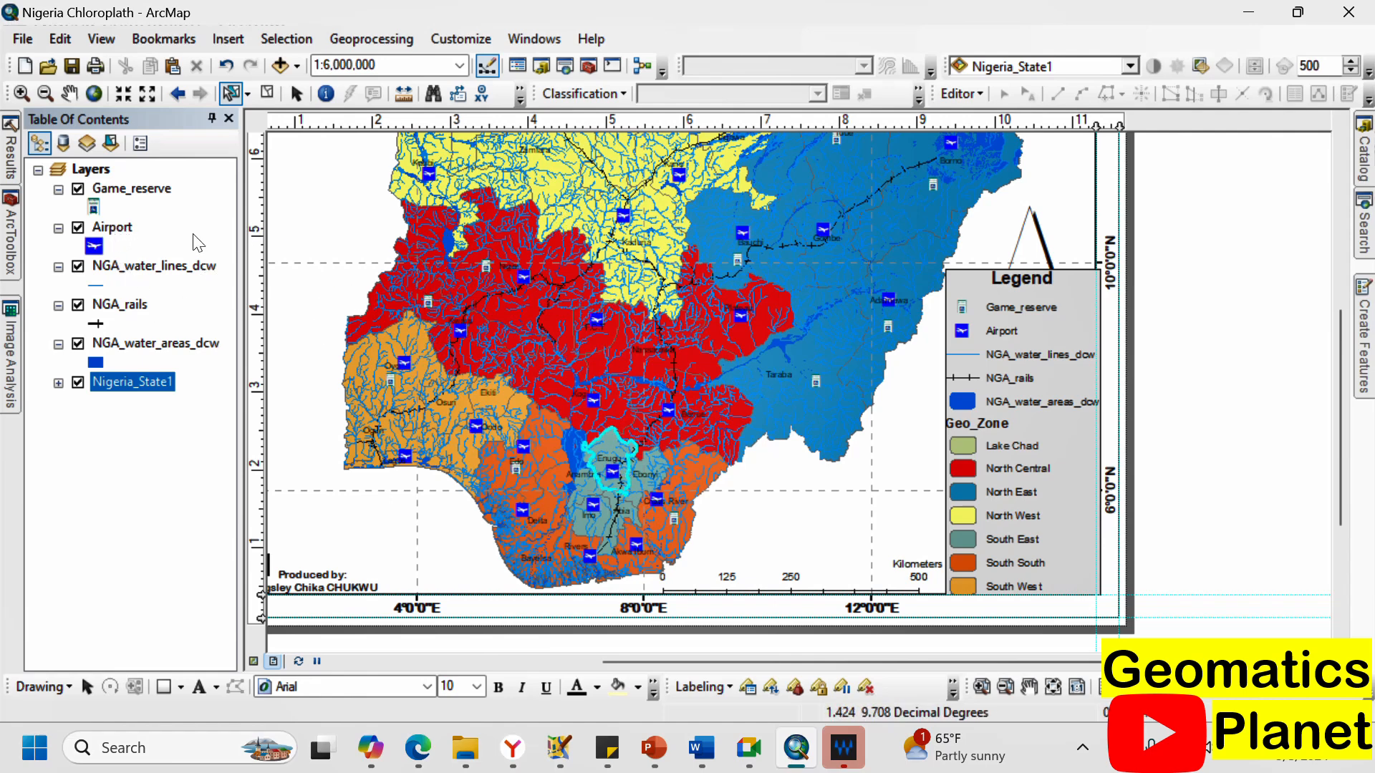
pyautogui.rightClick(127, 392)
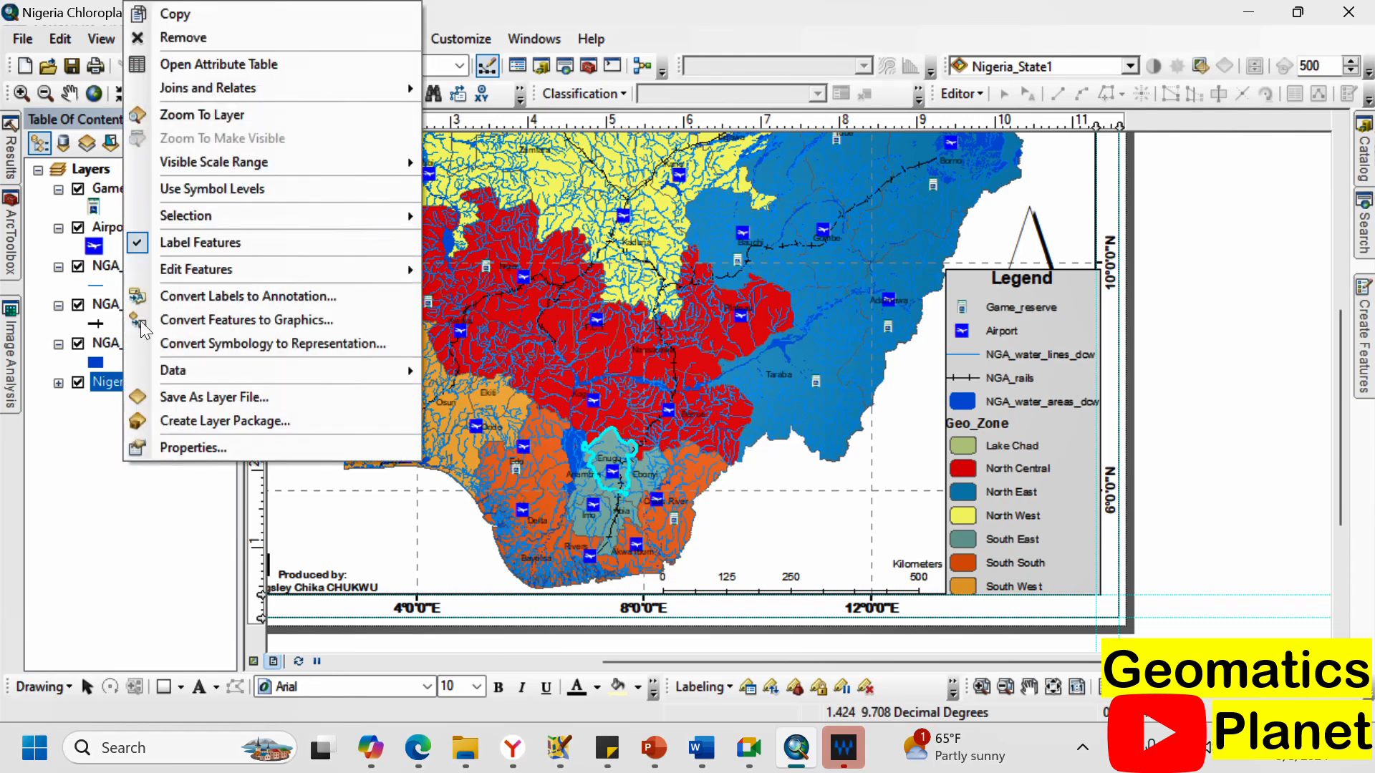
pyautogui.click(212, 61)
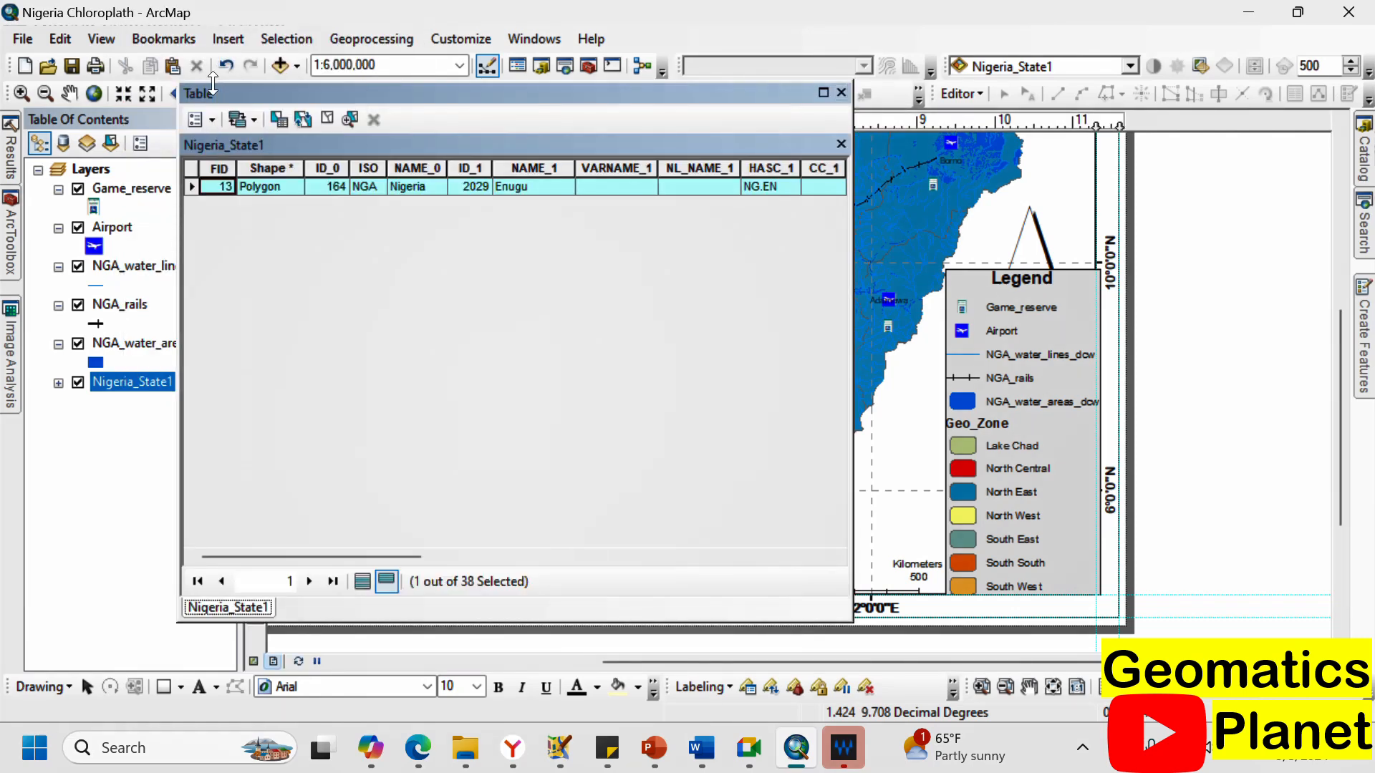
pyautogui.rightClick(191, 184)
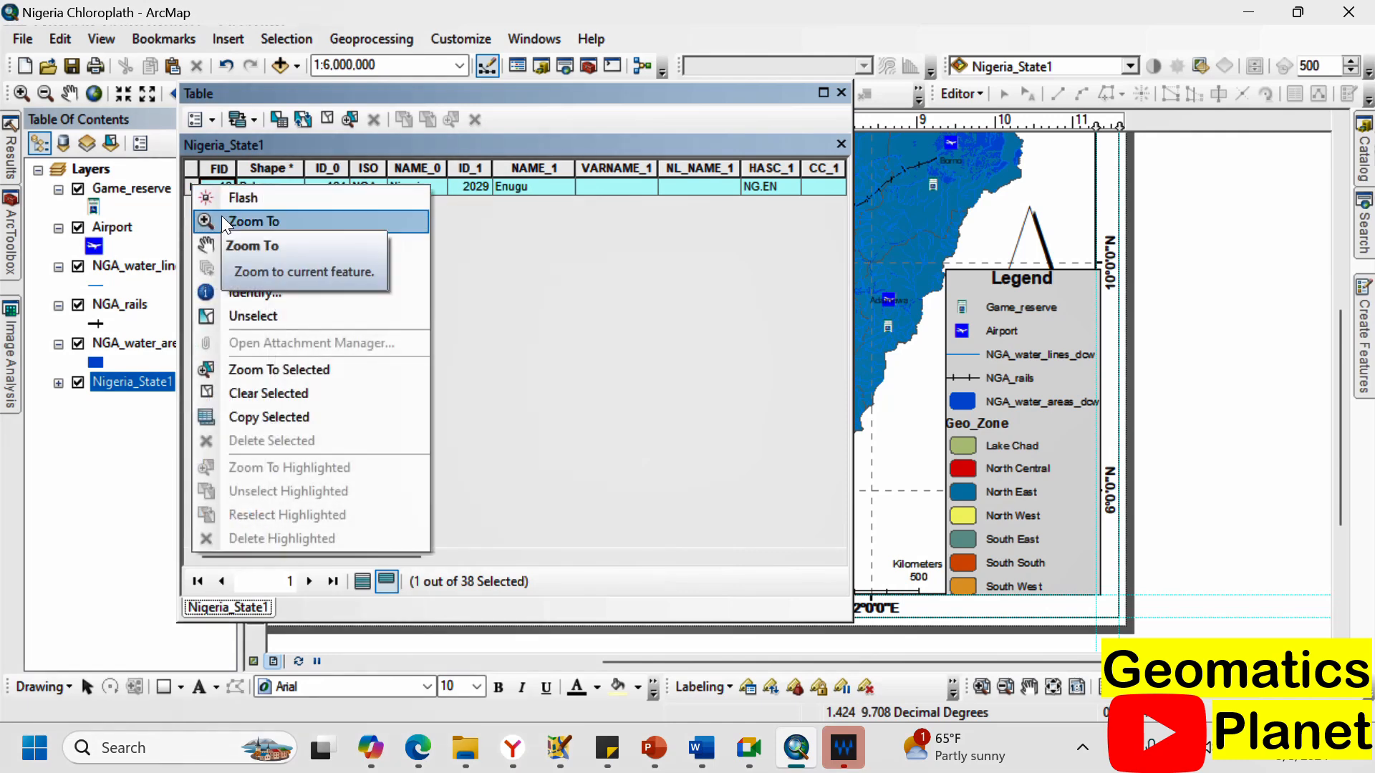
pyautogui.click(221, 218)
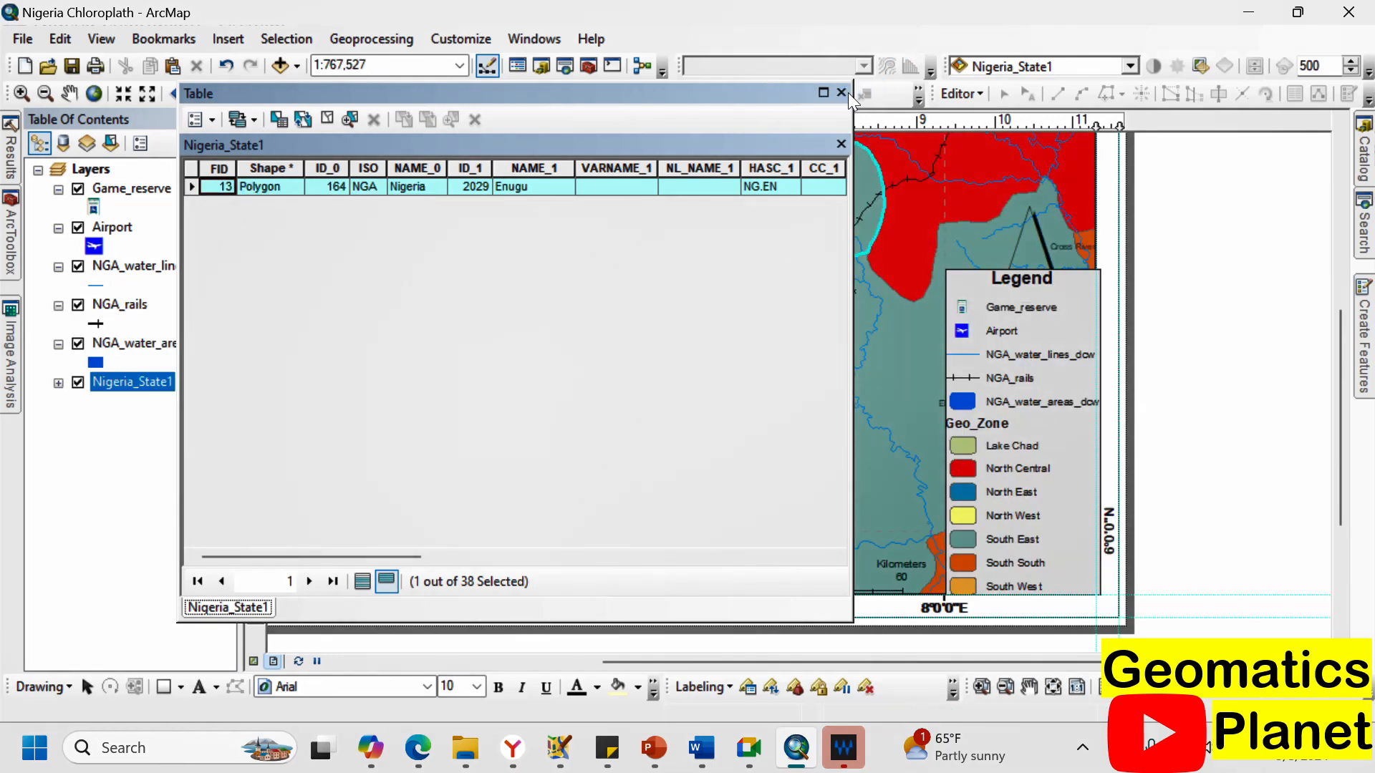
pyautogui.click(841, 92)
# Fit the whole layout page in view to examine how Enugu state fills the data frame.
pyautogui.scroll(-5, 878, 476)
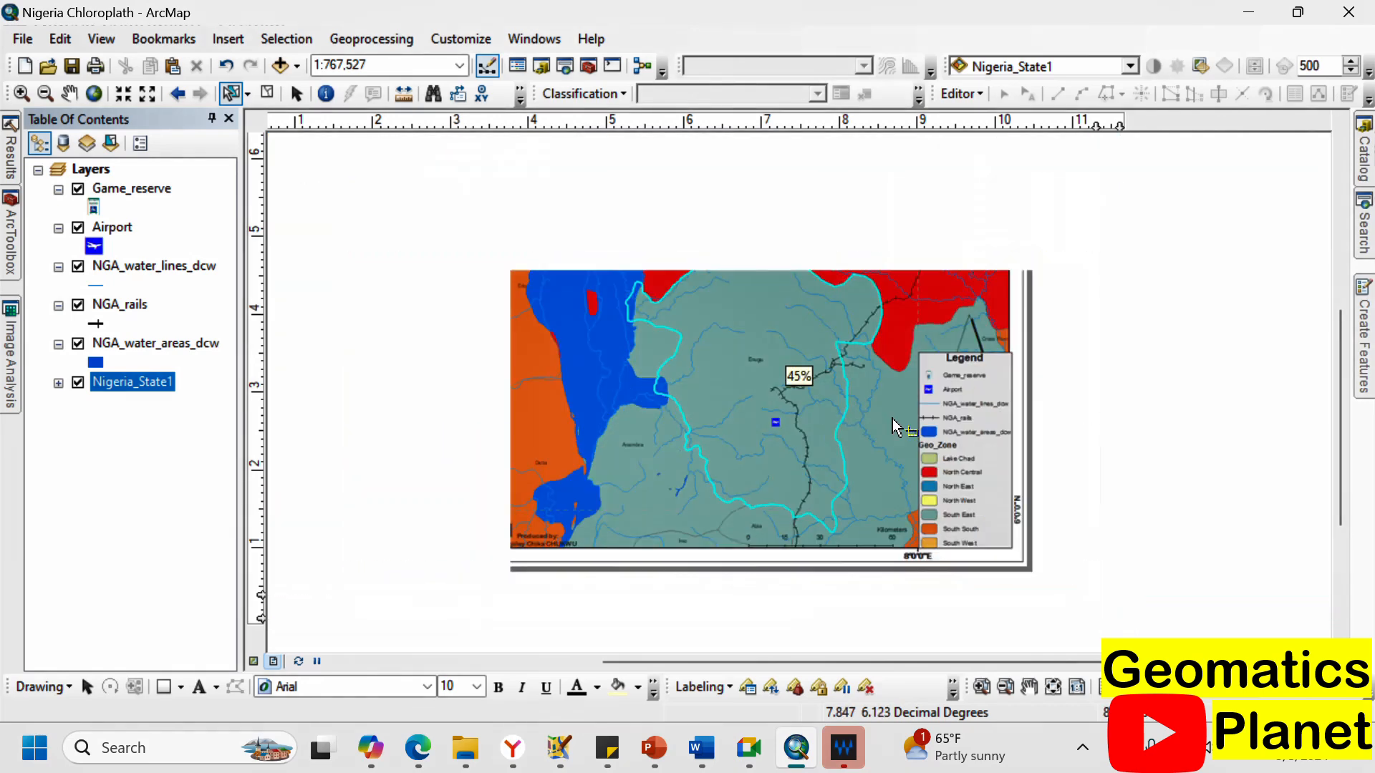
pyautogui.scroll(2, 865, 326)
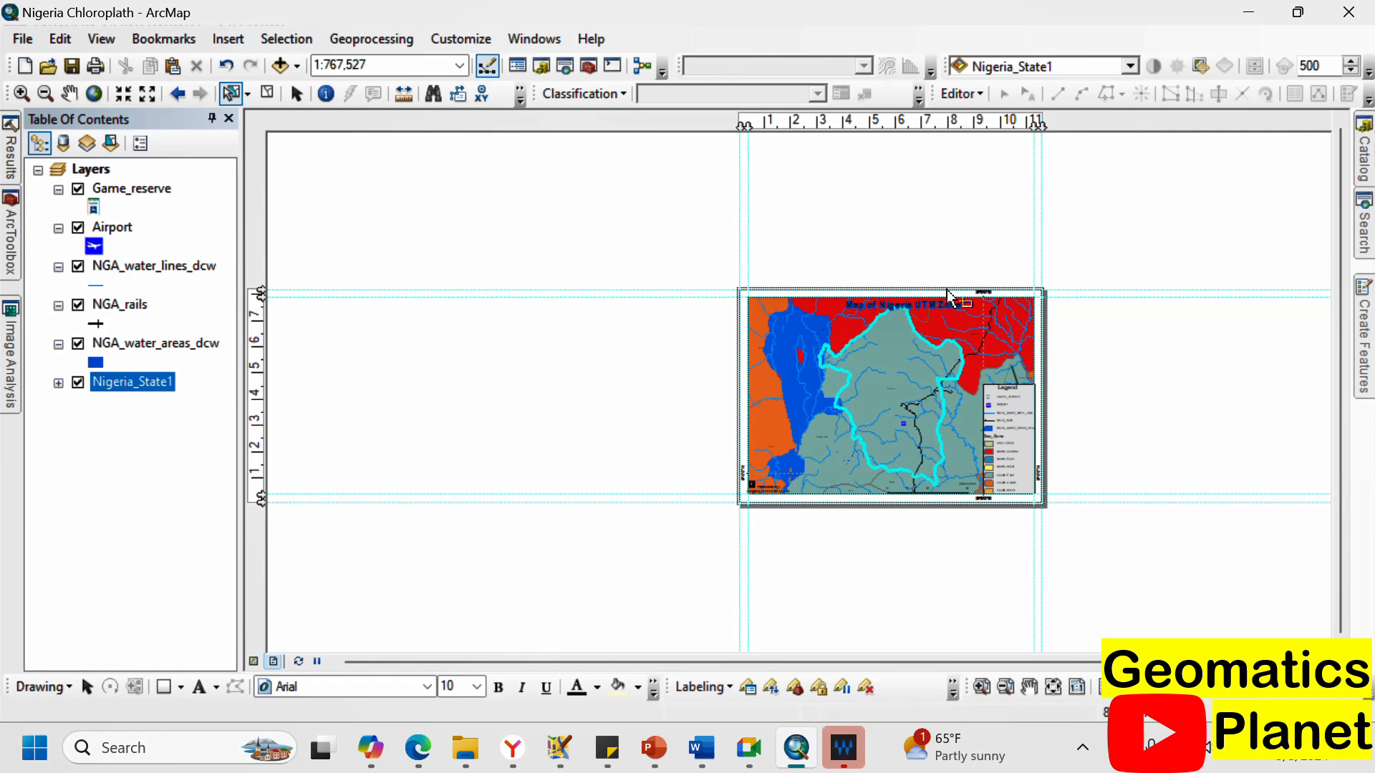
pyautogui.scroll(2, 951, 297)
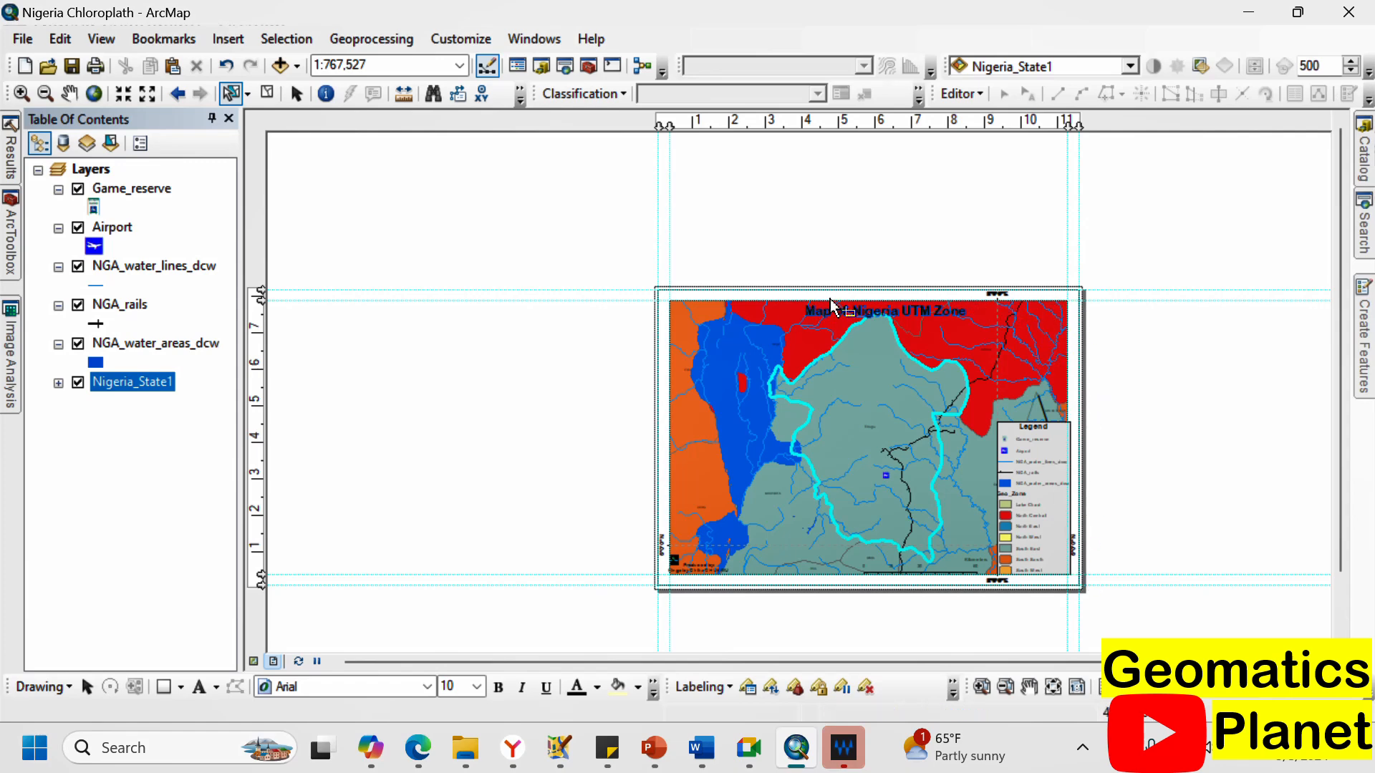
pyautogui.click(1051, 689)
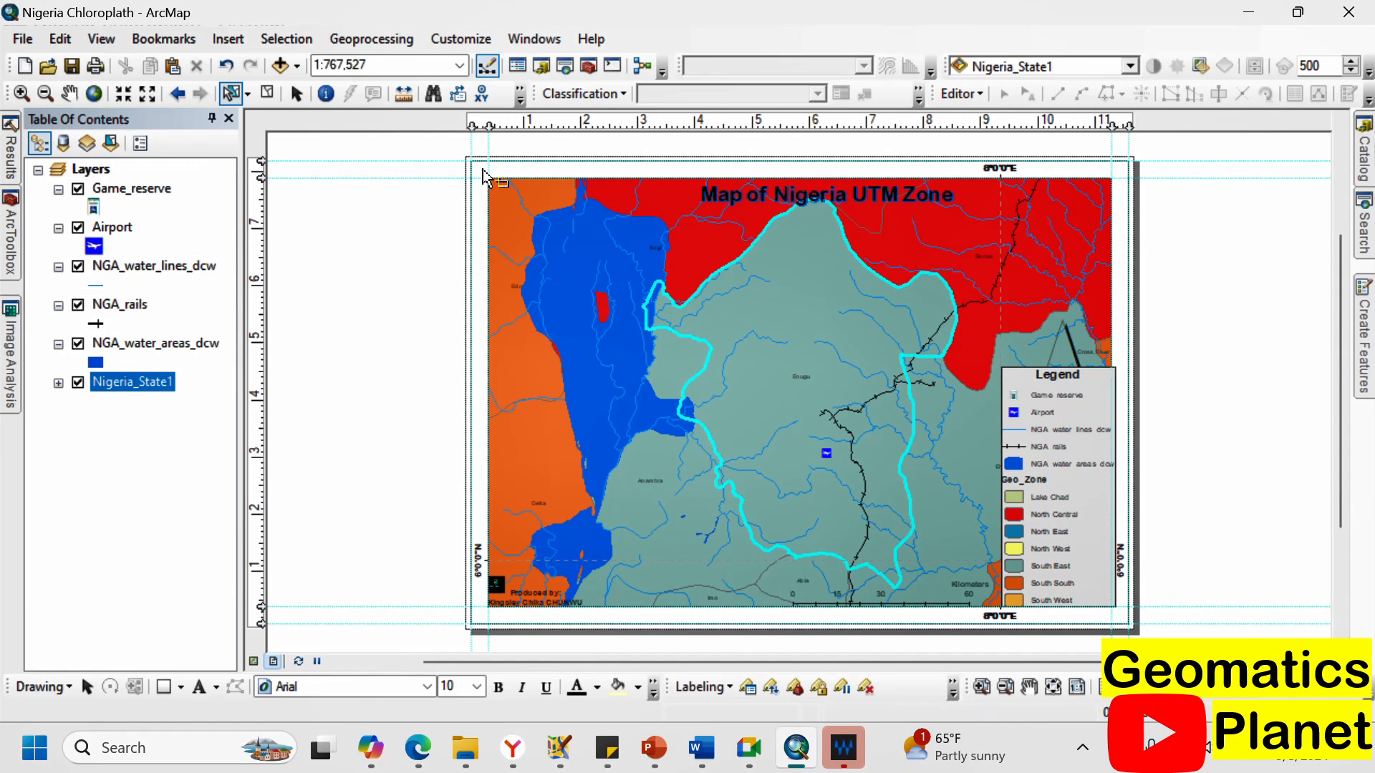
# Open the grid settings of the Layers data frame and select the existing Graticule grid.
pyautogui.click(299, 101)
pyautogui.rightClick(101, 171)
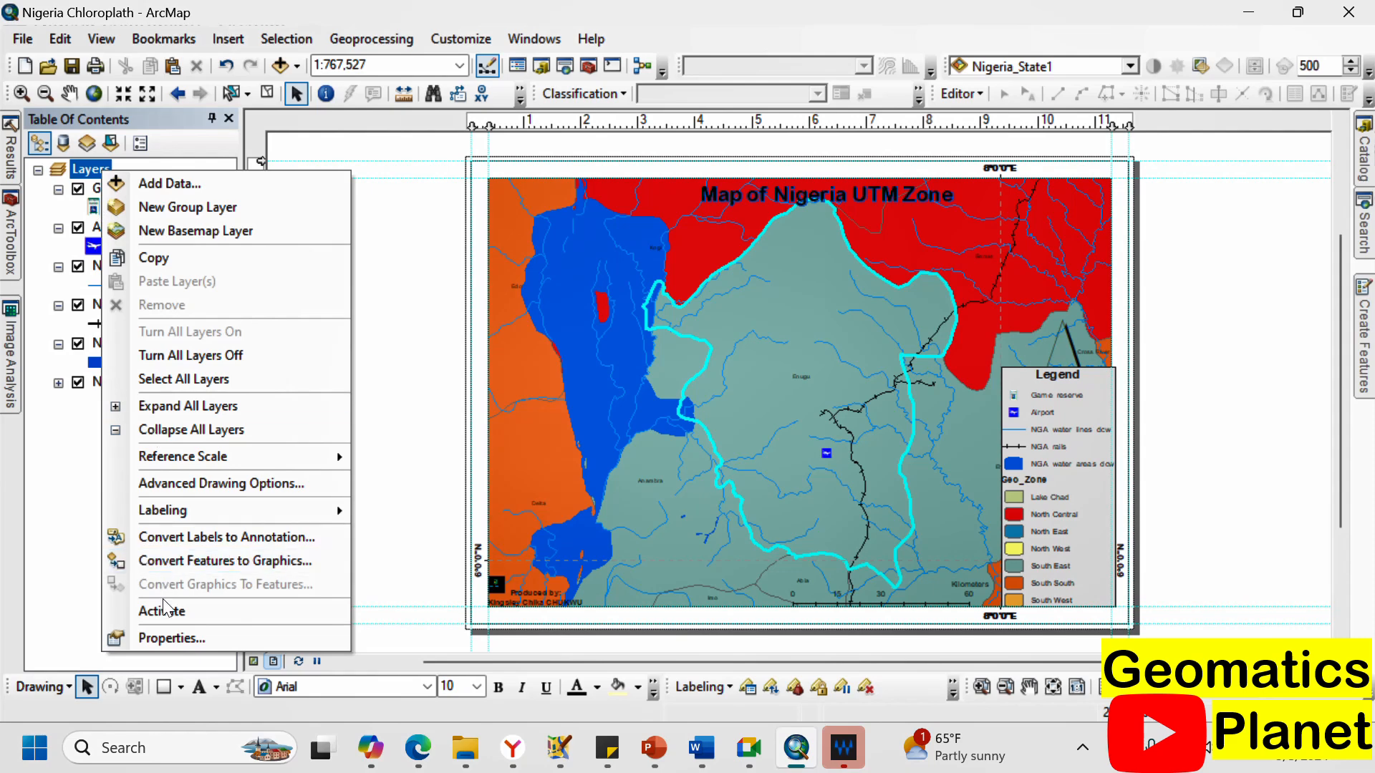
pyautogui.click(159, 639)
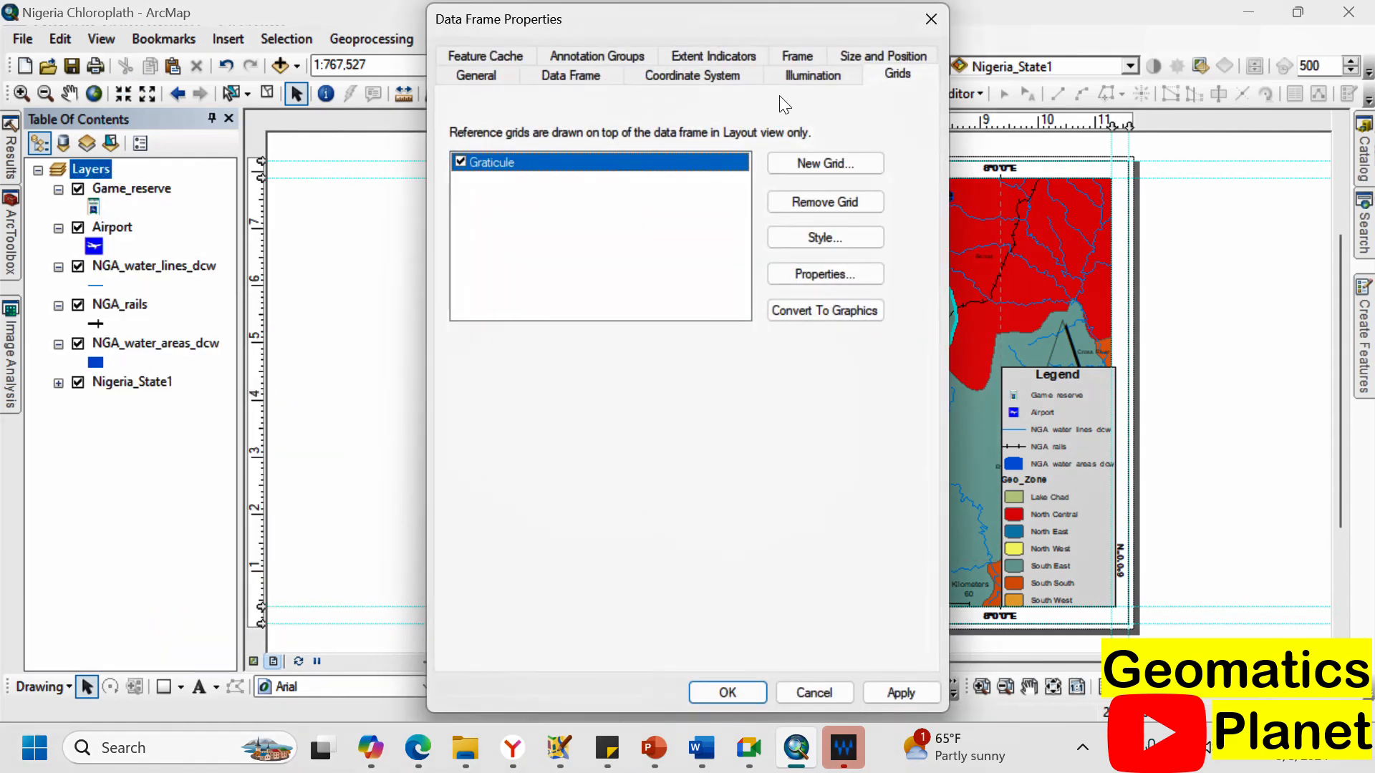
pyautogui.moveTo(785, 16); pyautogui.dragTo(495, 67)
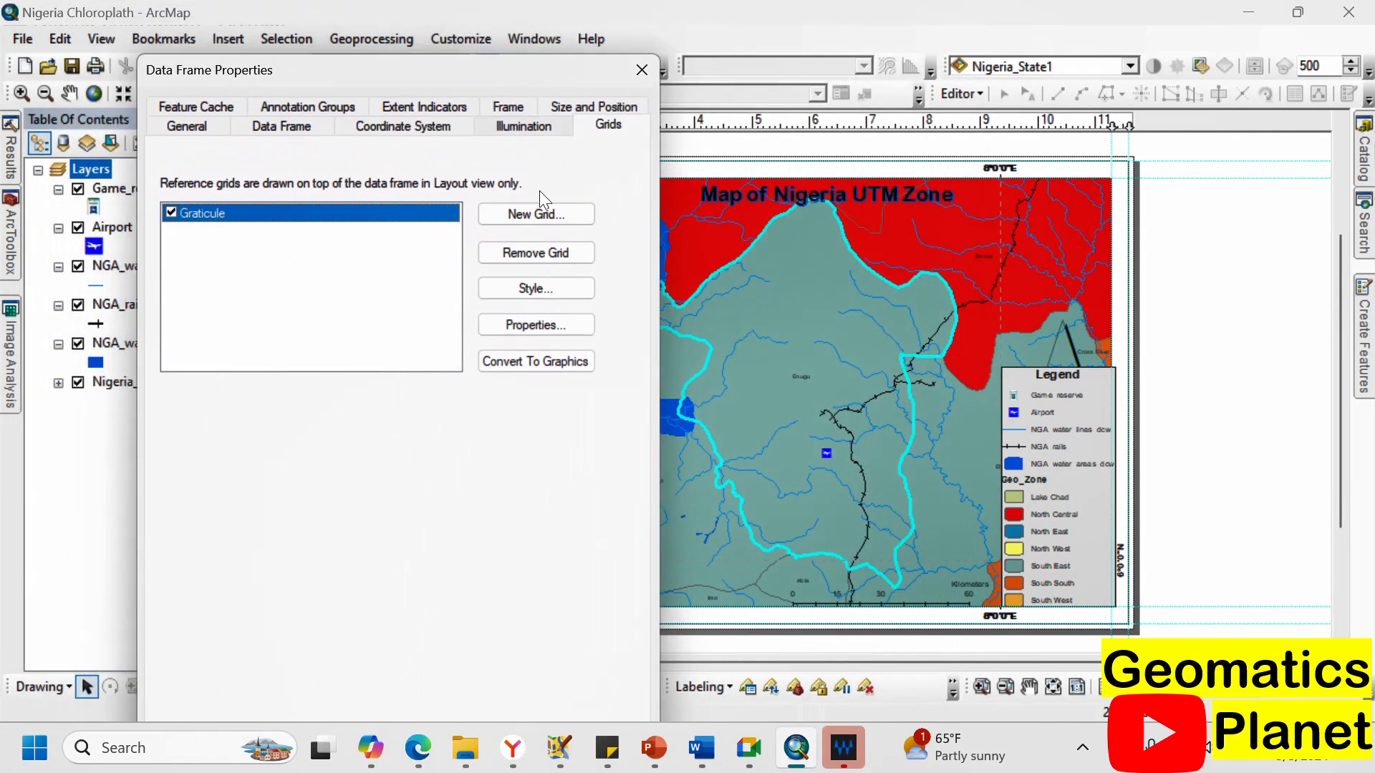
pyautogui.click(359, 215)
pyautogui.rightClick(347, 212)
pyautogui.click(260, 272)
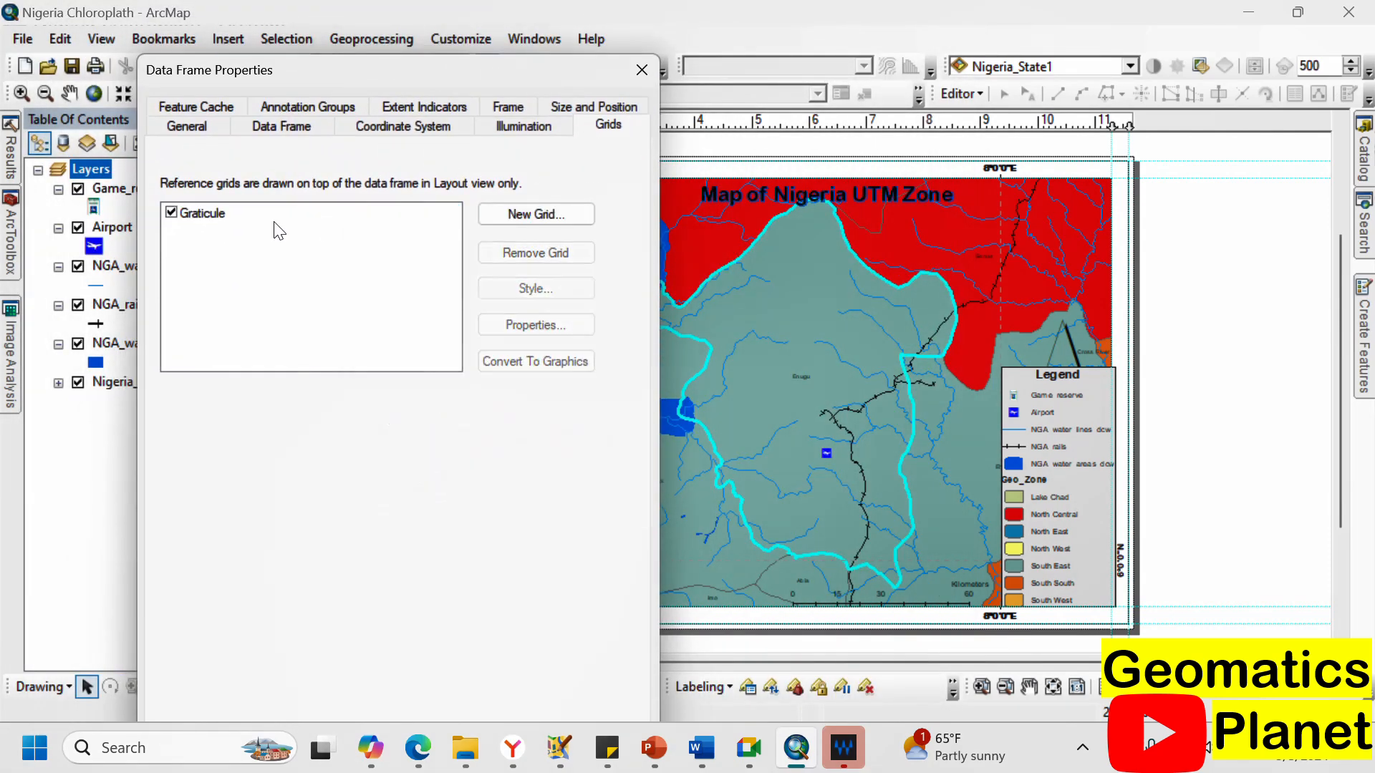
pyautogui.click(275, 215)
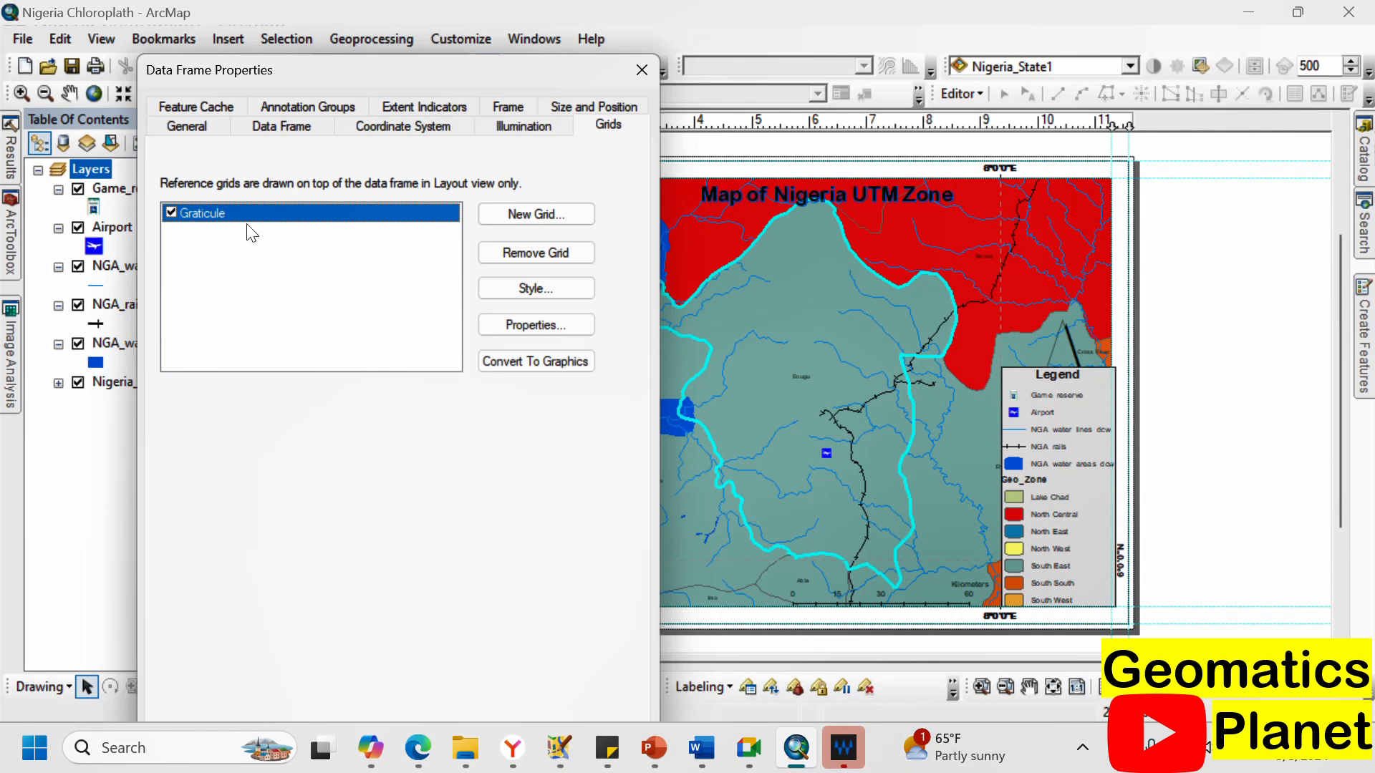
# Create a new graticule named Enugu with graticule lines and labels, placing parallels and meridians every 1 degree.
pyautogui.click(537, 216)
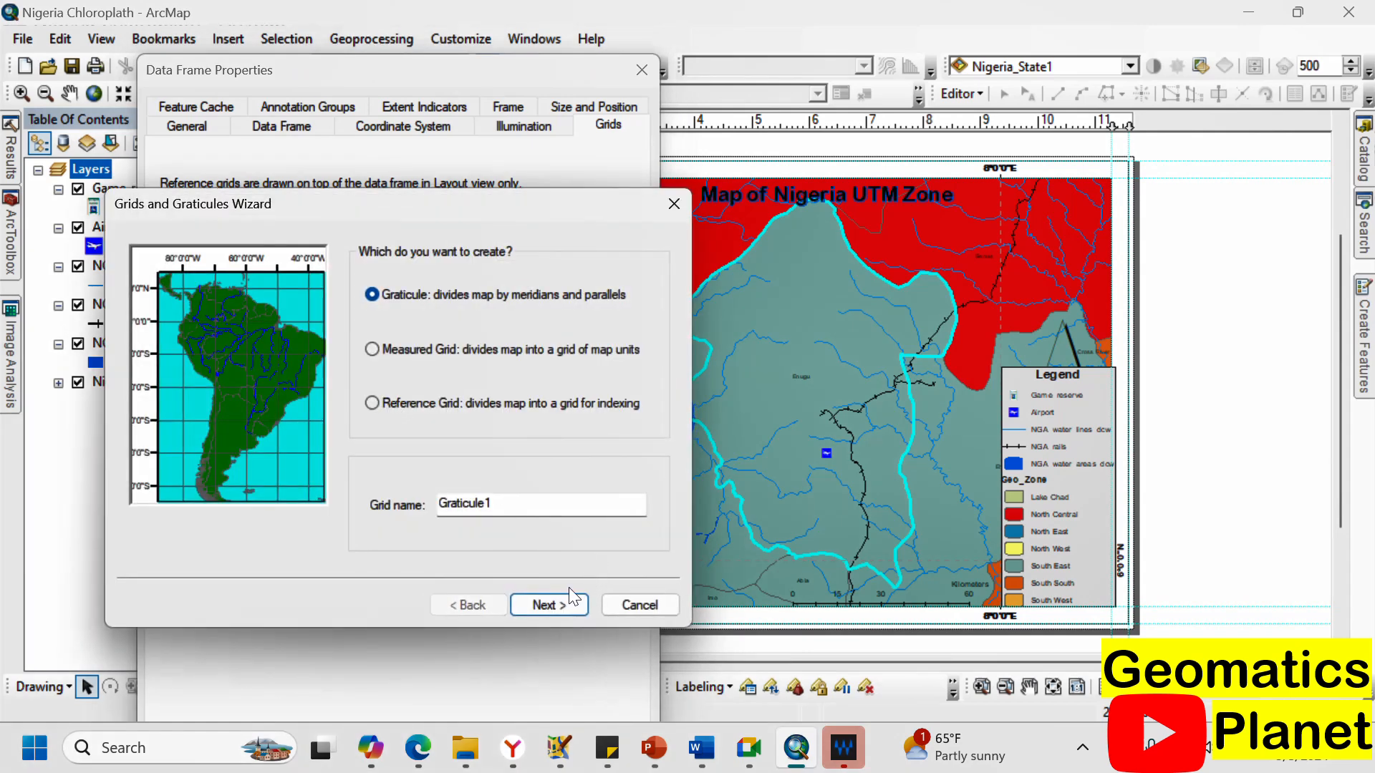
pyautogui.moveTo(522, 509); pyautogui.dragTo(402, 479)
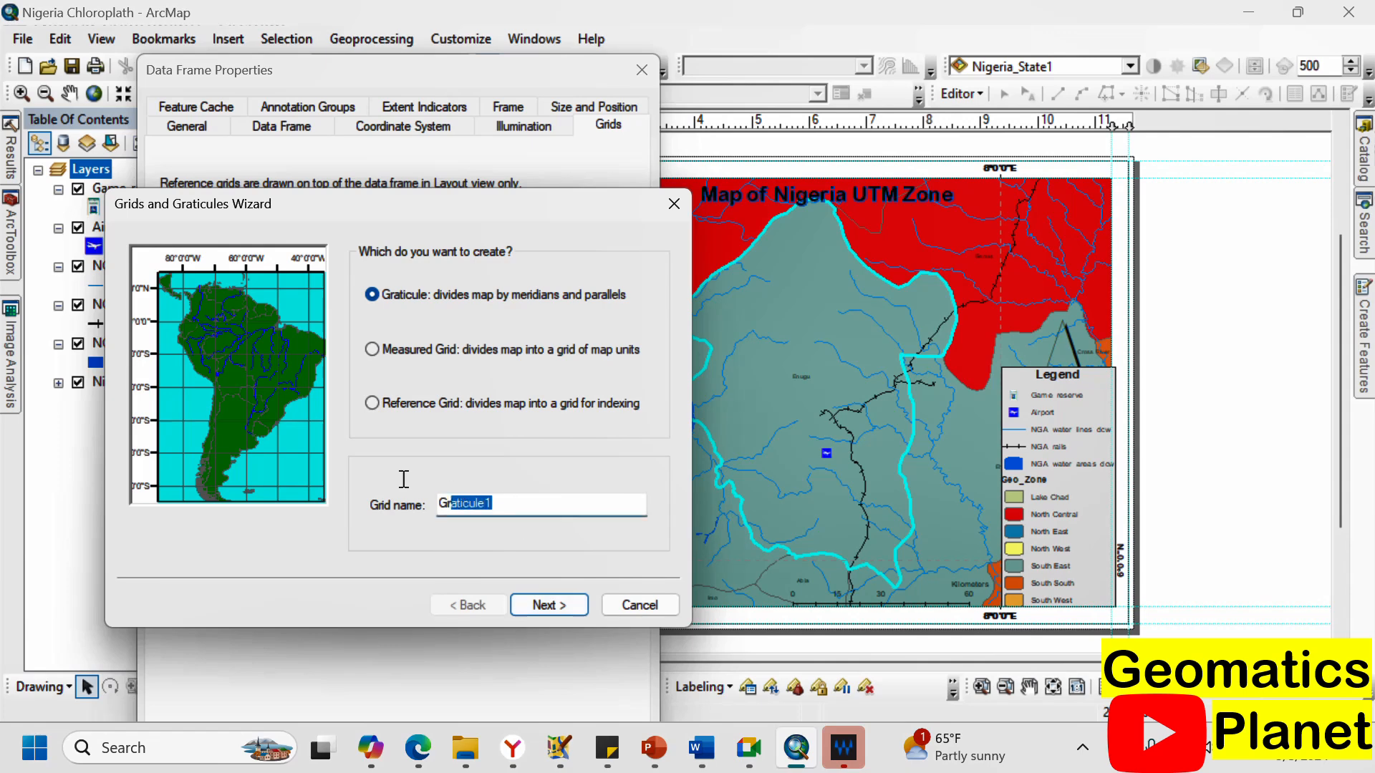
pyautogui.write('Enugu')
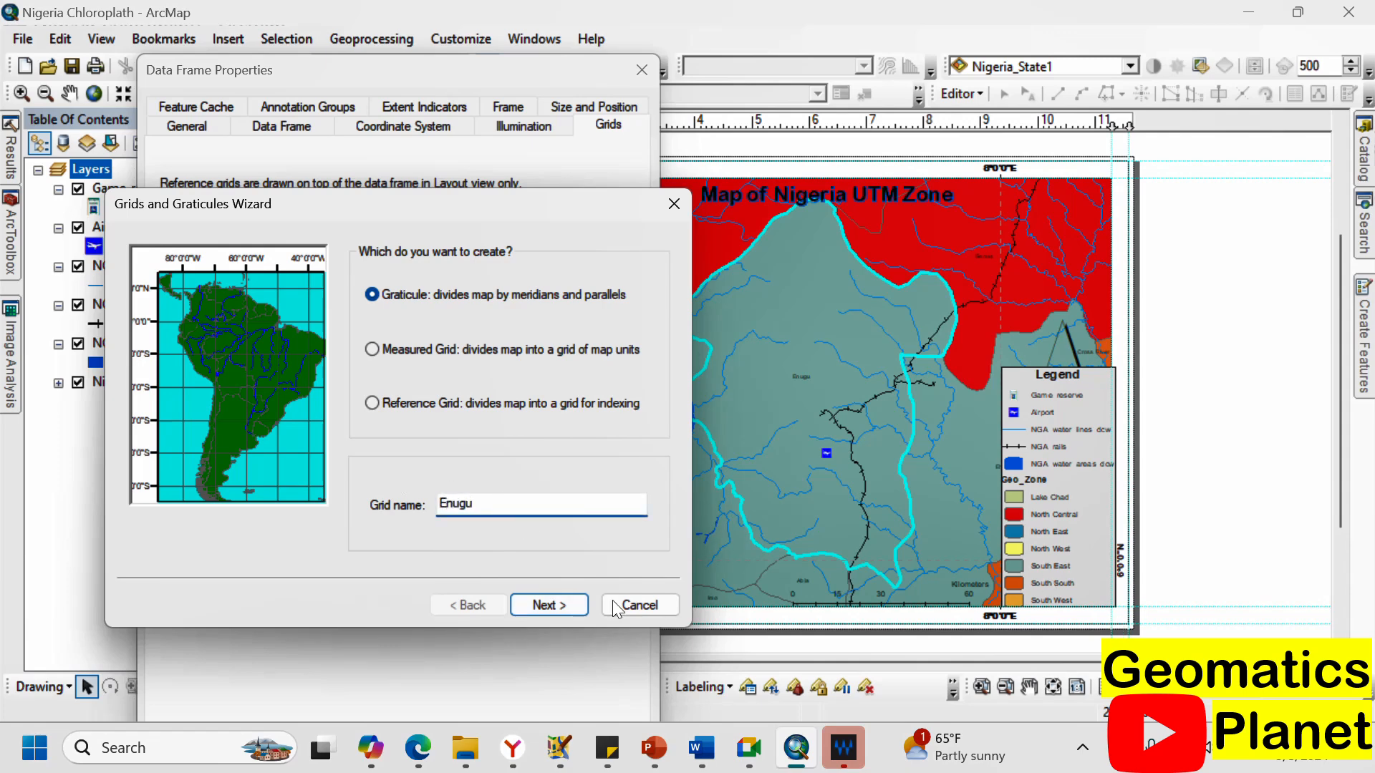
pyautogui.click(561, 603)
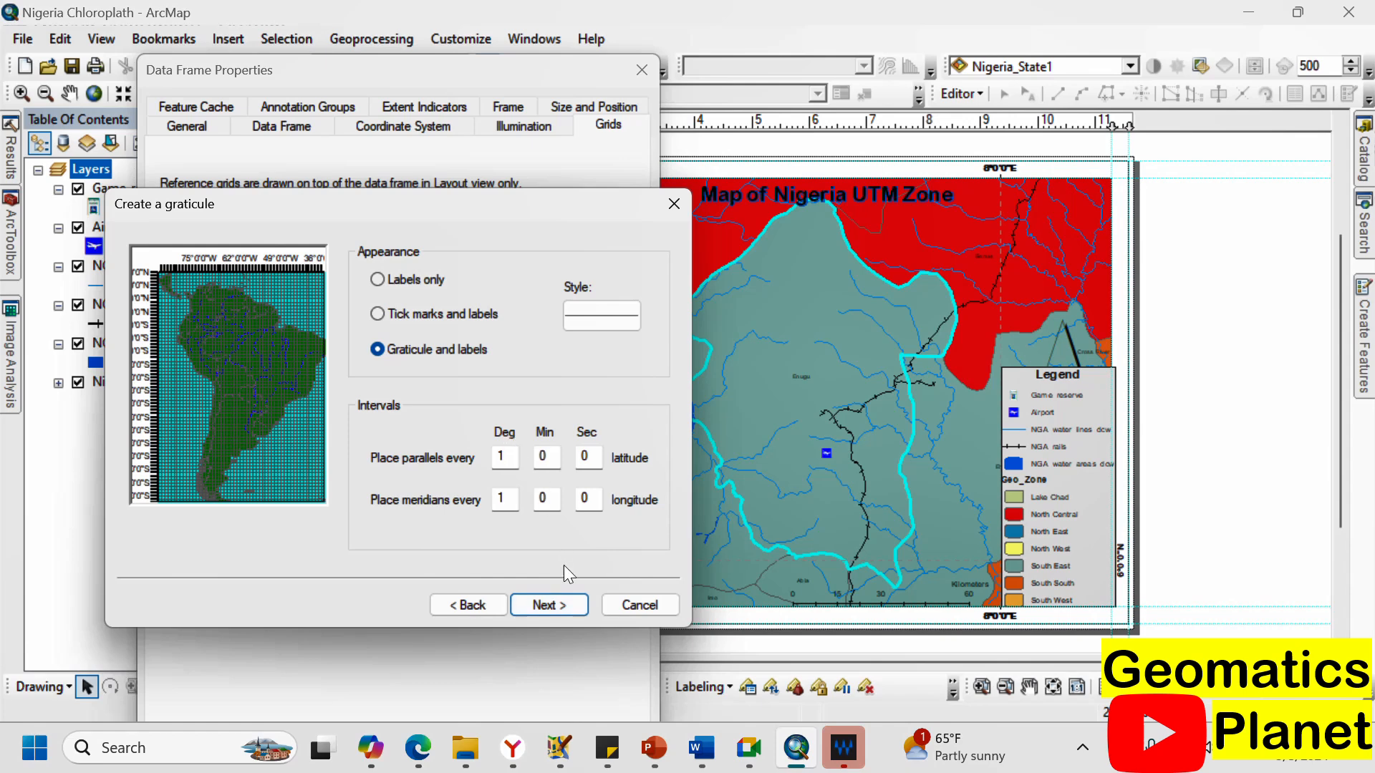
pyautogui.click(553, 605)
pyautogui.click(552, 605)
pyautogui.click(552, 603)
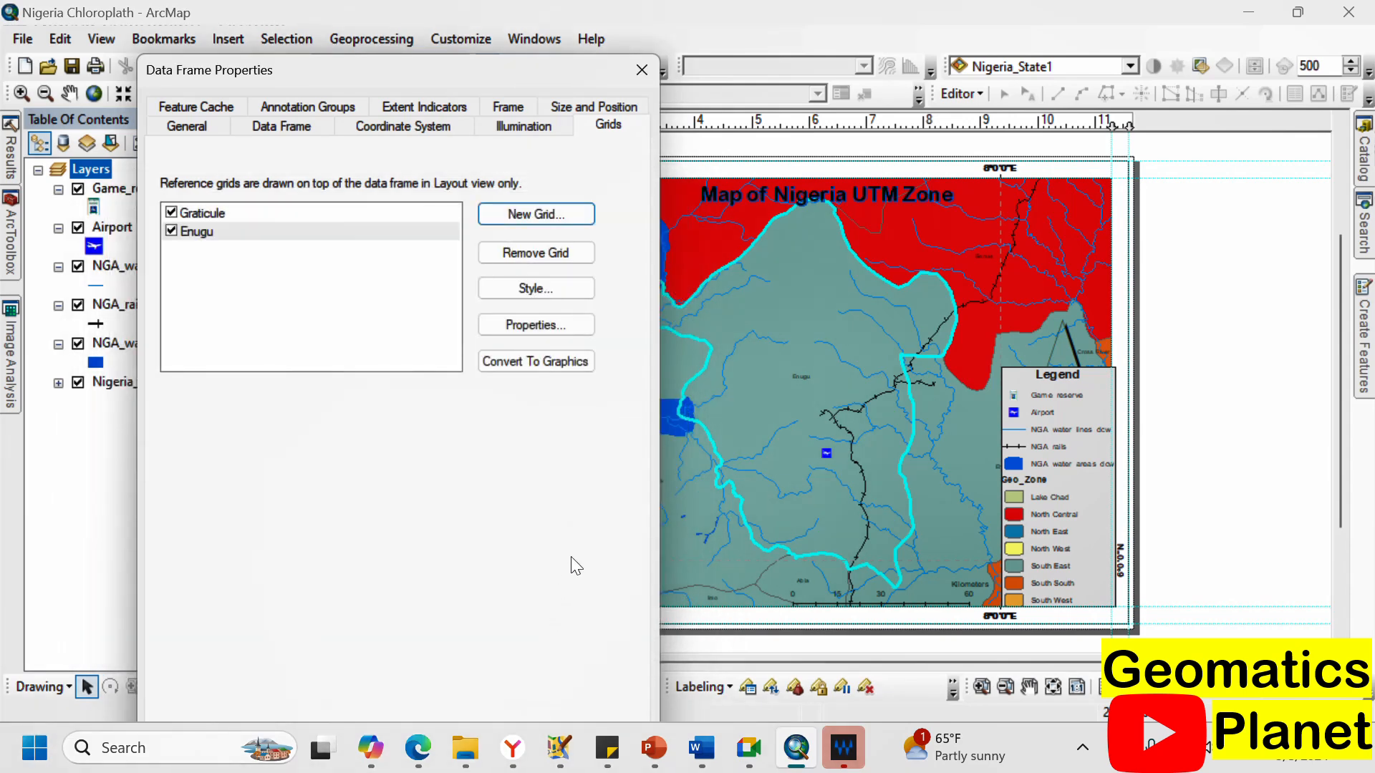
# Turn off the old Graticule grid and apply the data frame change so only the Enugu grid is drawn.
pyautogui.click(172, 213)
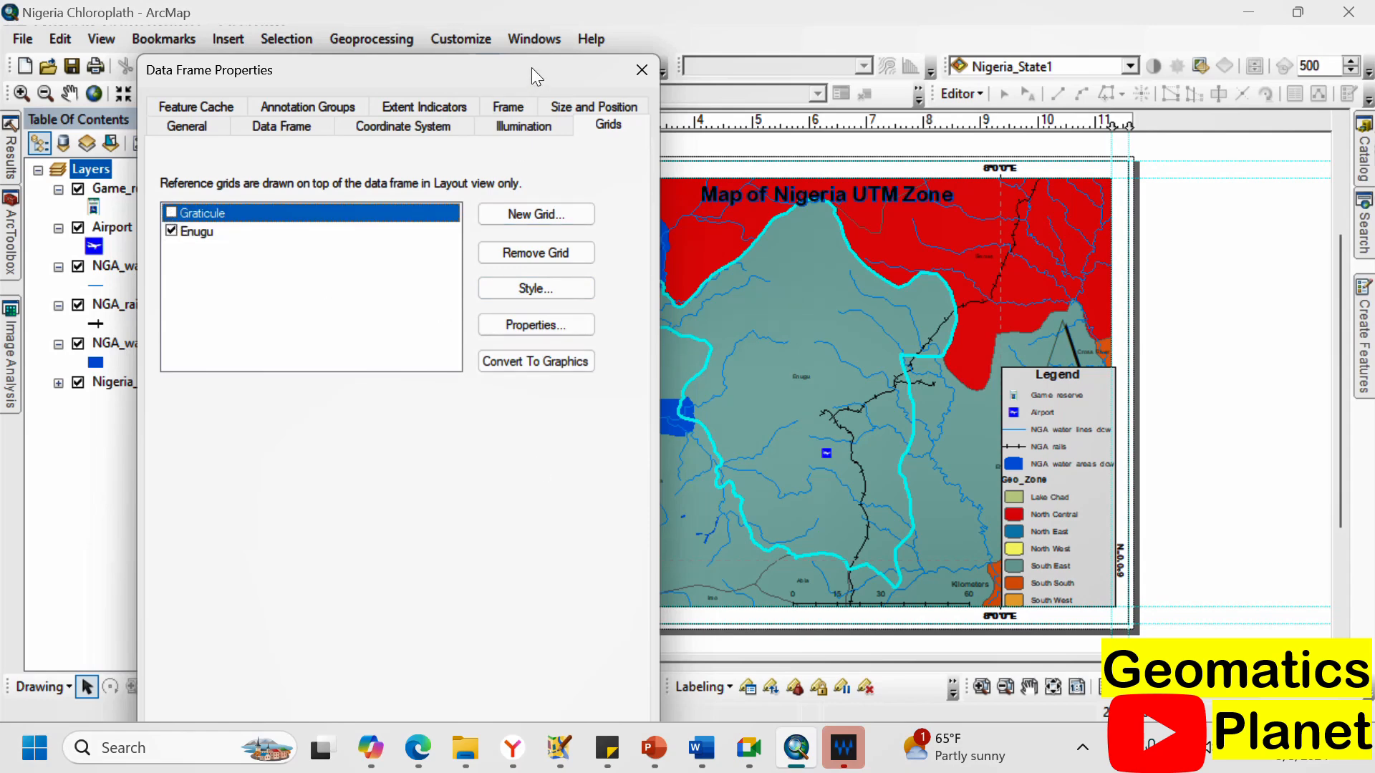
pyautogui.moveTo(541, 67); pyautogui.dragTo(503, 24)
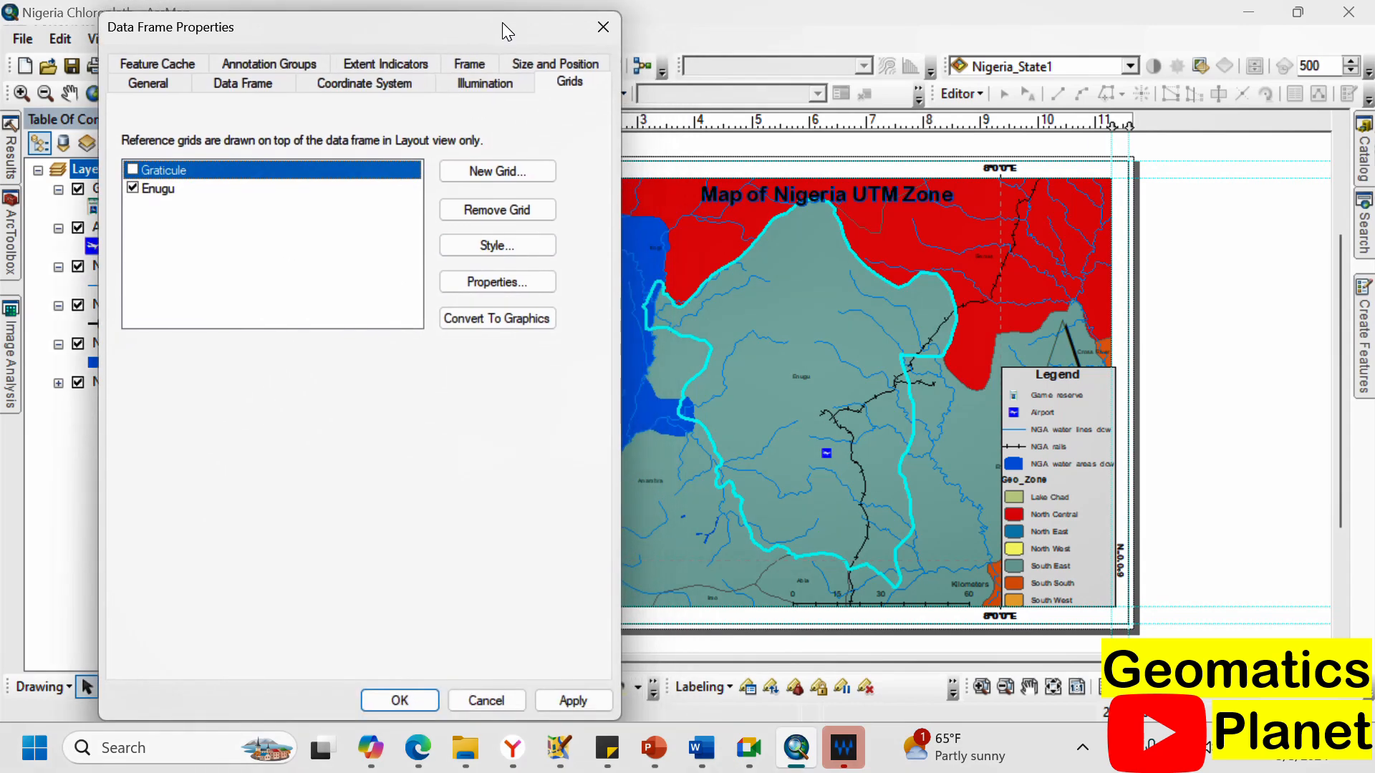
pyautogui.click(581, 694)
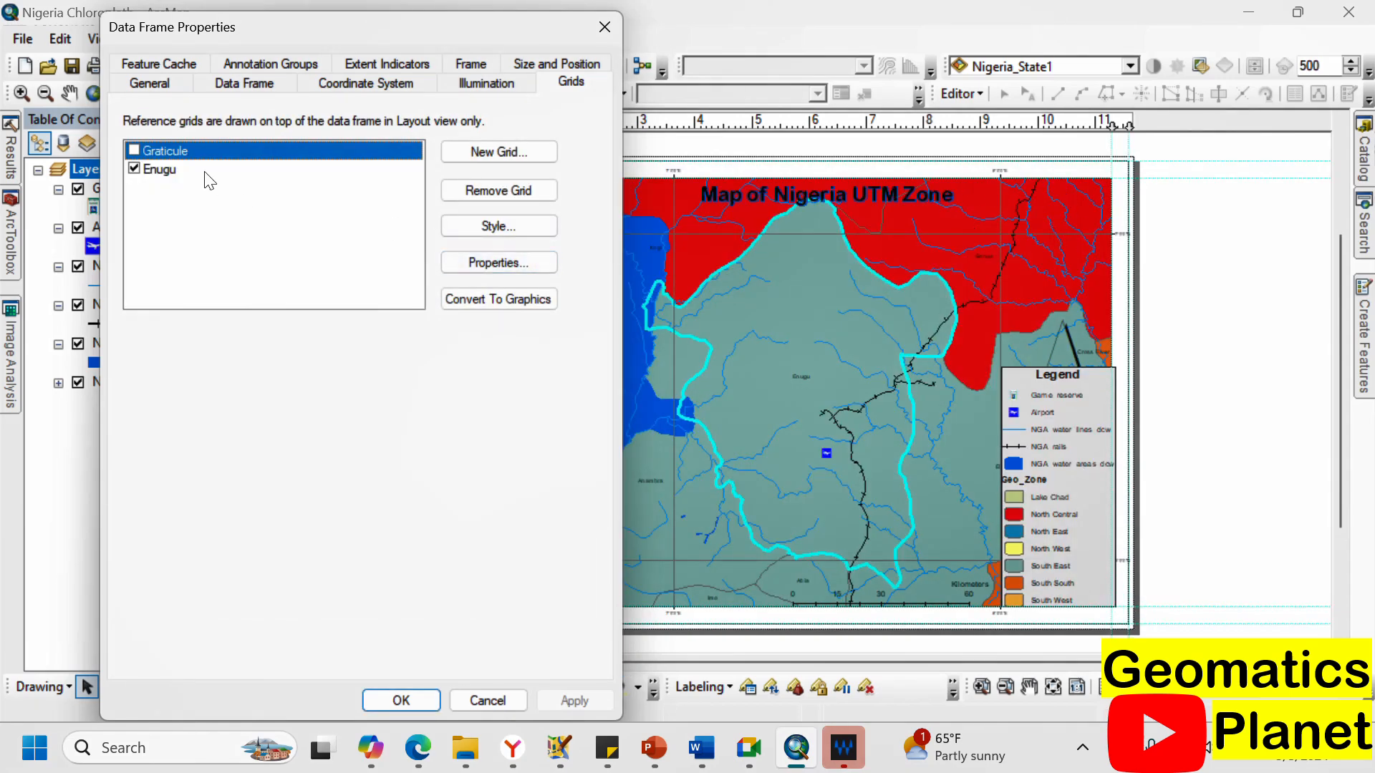
# Open the Enugu grid's properties and display the graticule as a grid of ticks.
pyautogui.click(320, 174)
pyautogui.click(473, 262)
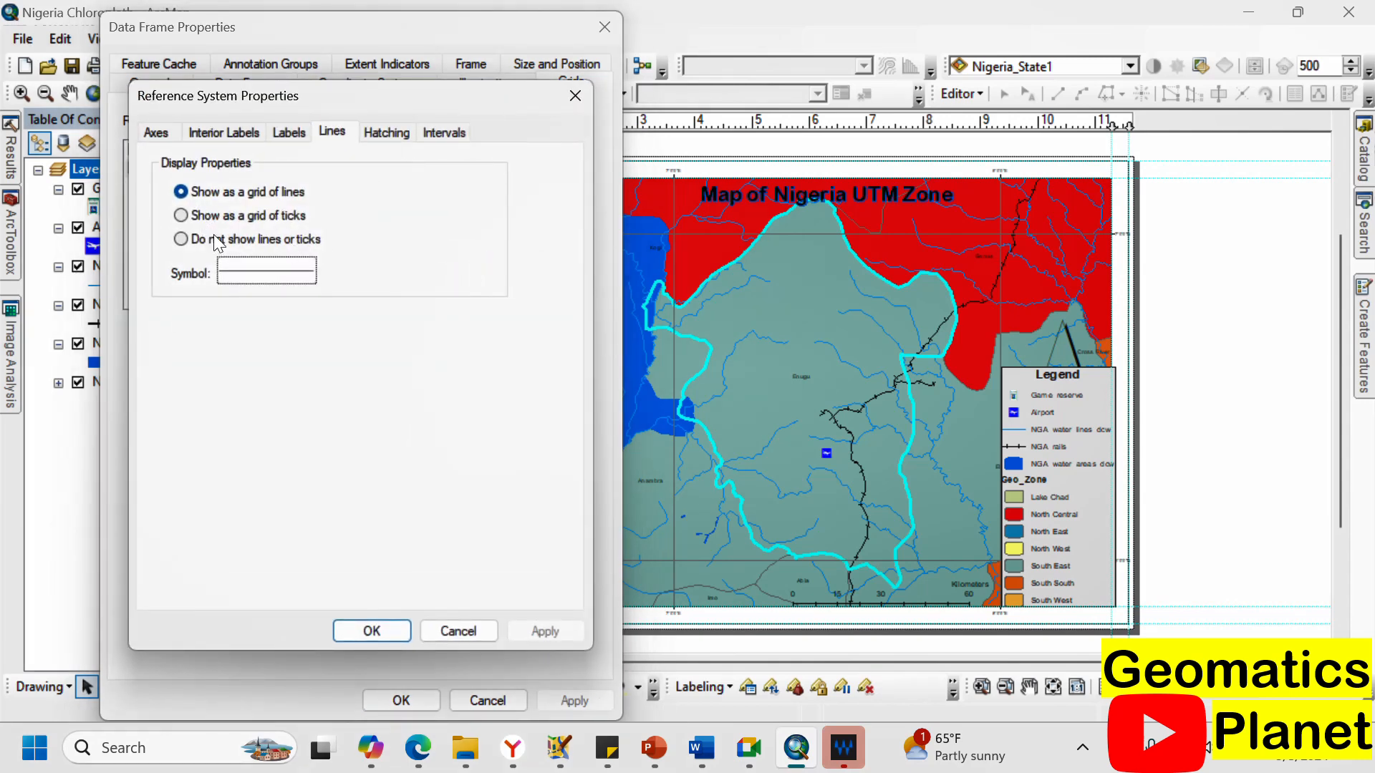
pyautogui.click(209, 216)
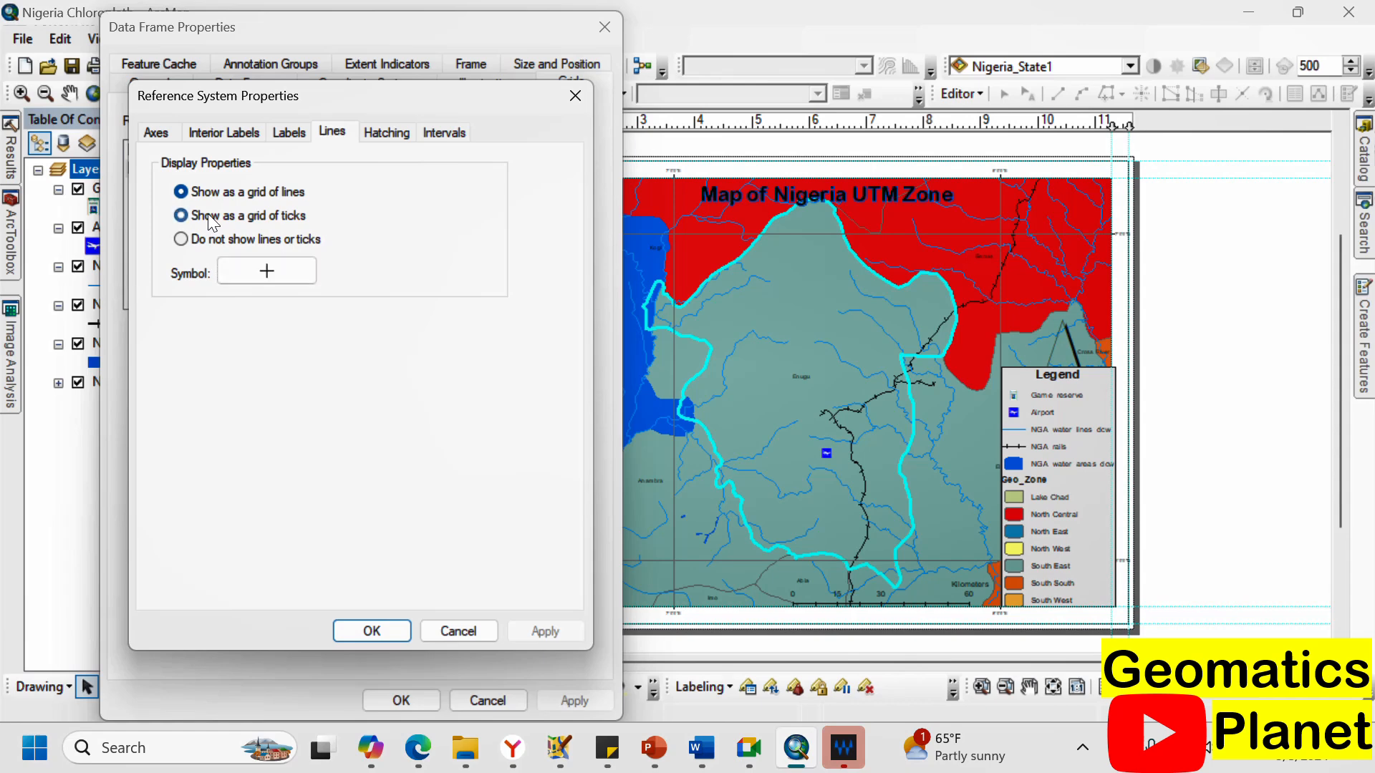
pyautogui.click(156, 132)
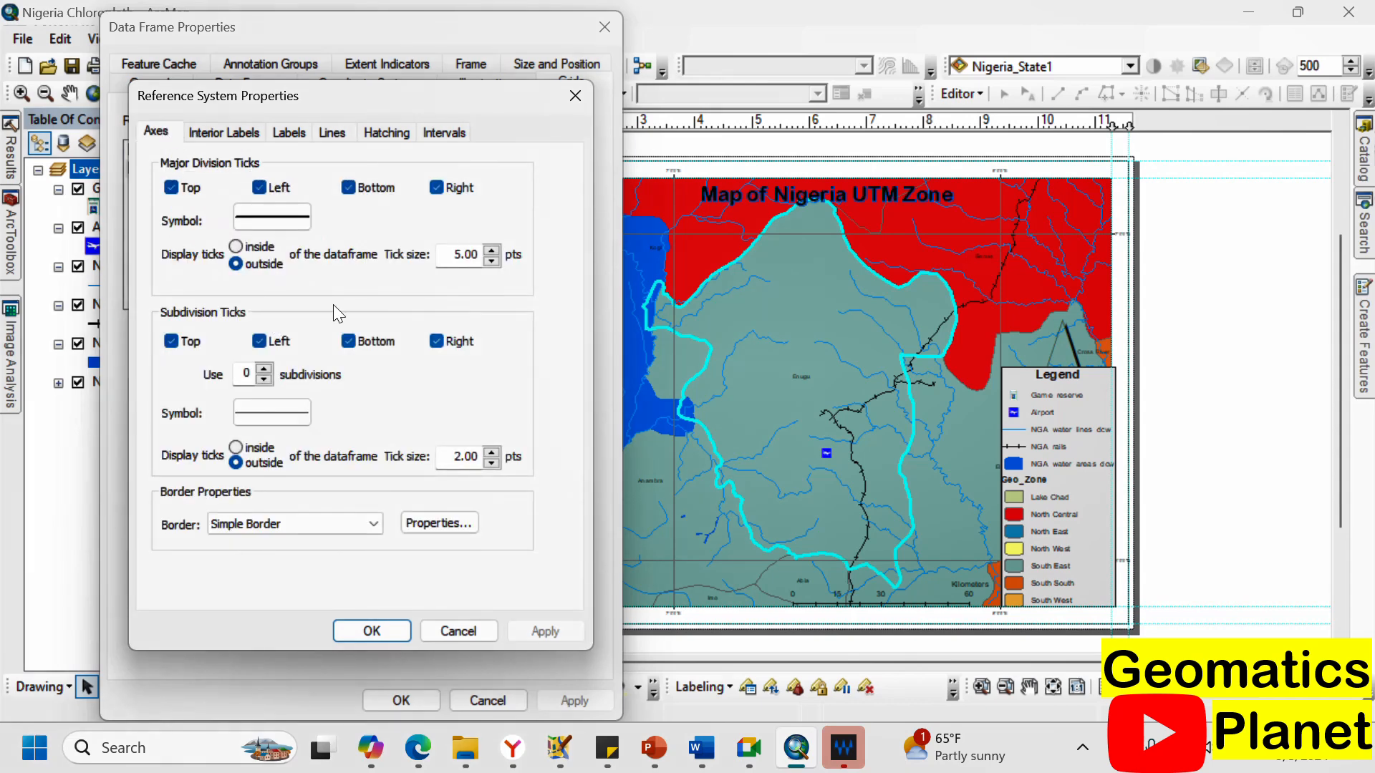
pyautogui.click(243, 135)
# Set the Enugu grid labels to Arial Rounded MT Bold, size 12, with vertical orientation for Left and Right, and apply the data frame change.
pyautogui.click(305, 135)
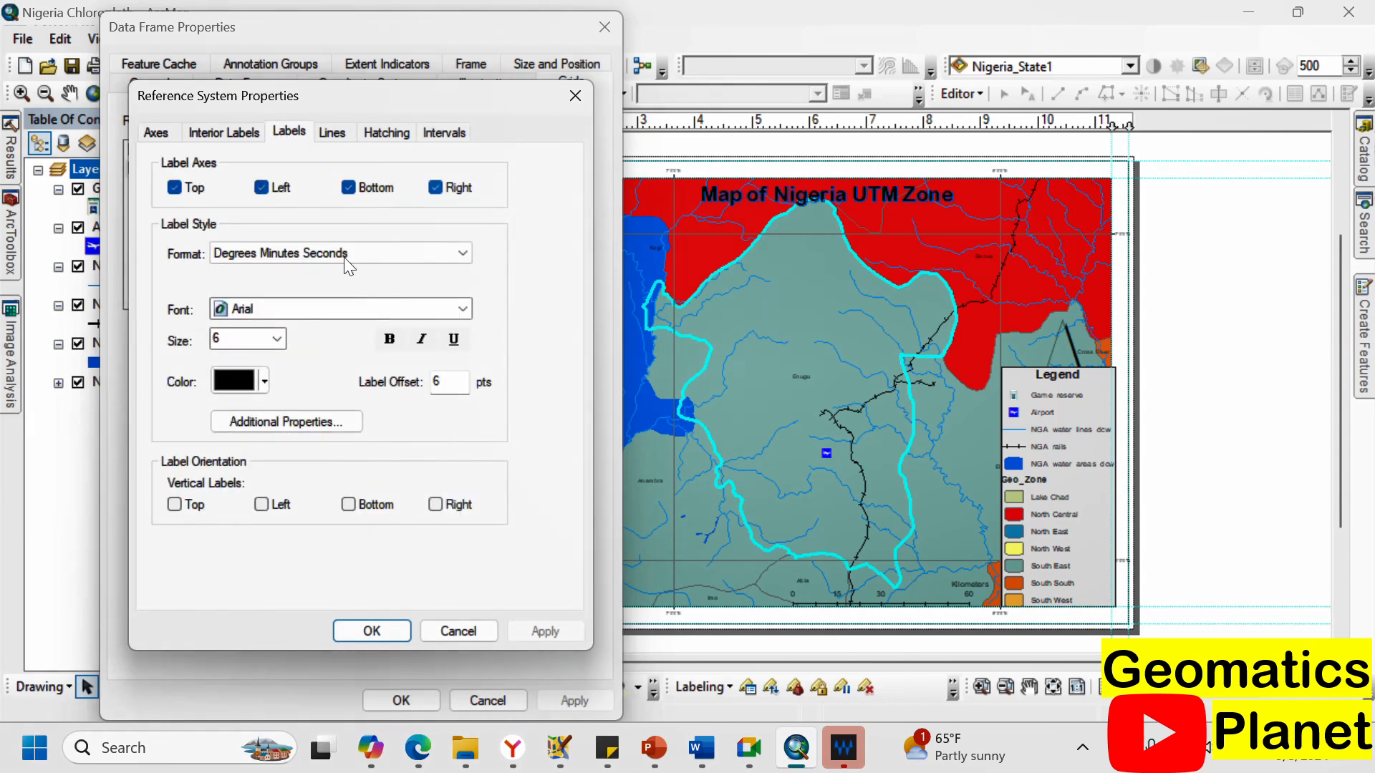
pyautogui.click(412, 307)
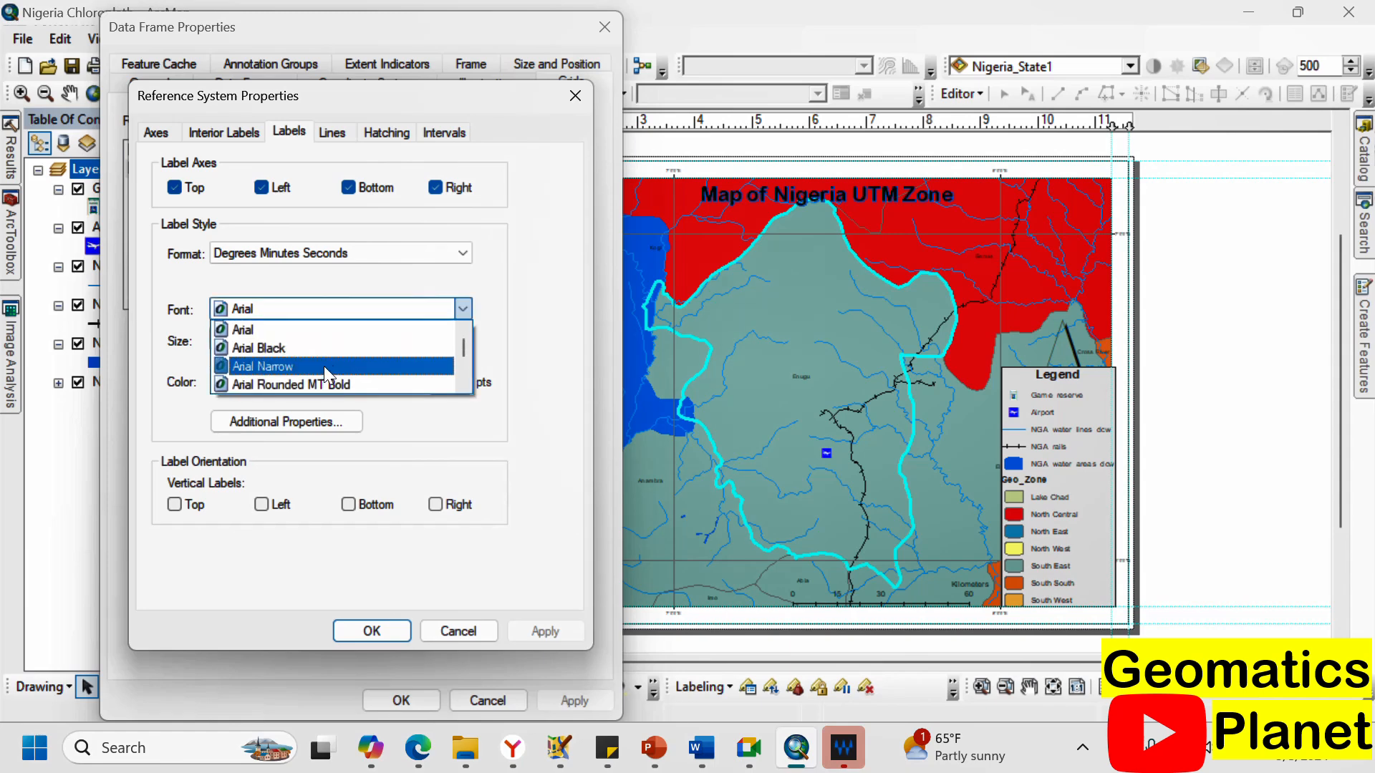
pyautogui.click(325, 385)
pyautogui.click(278, 339)
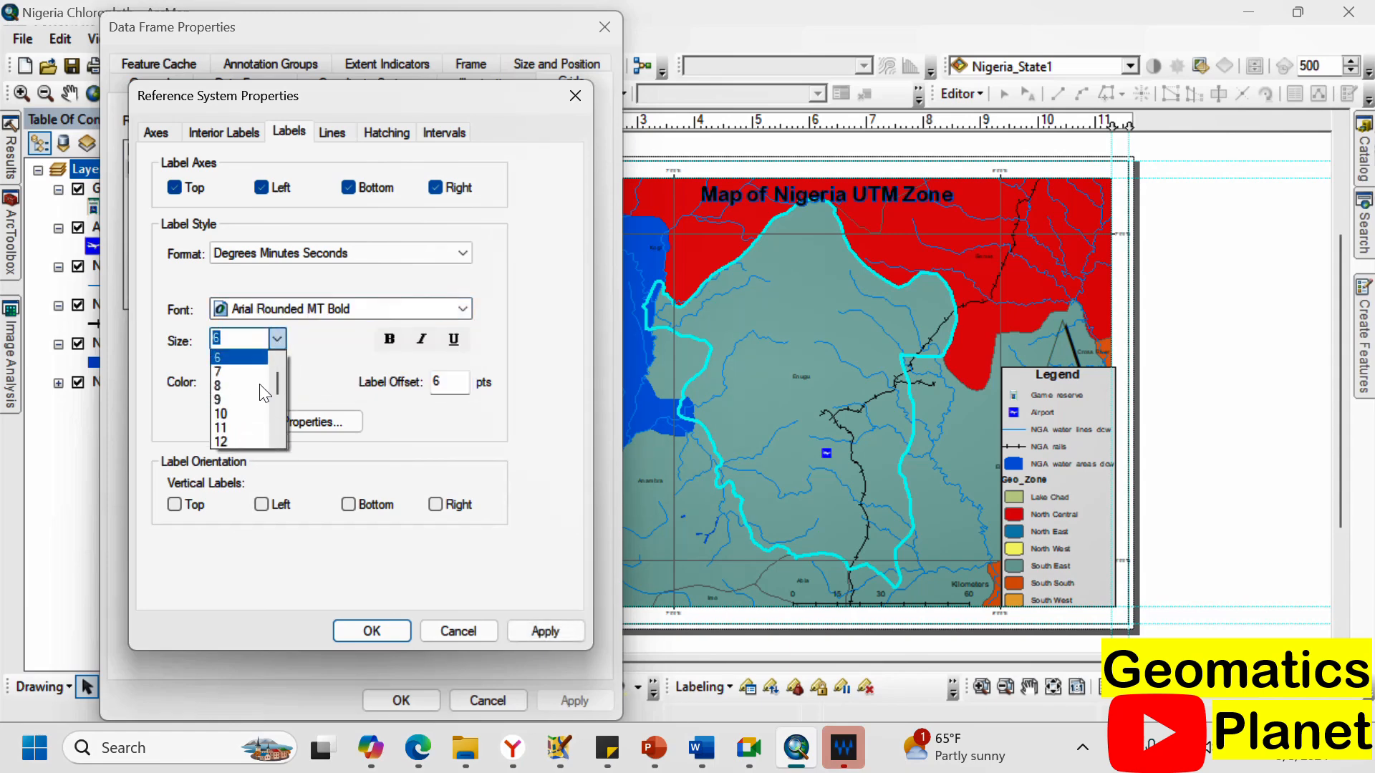
pyautogui.click(231, 441)
pyautogui.click(271, 508)
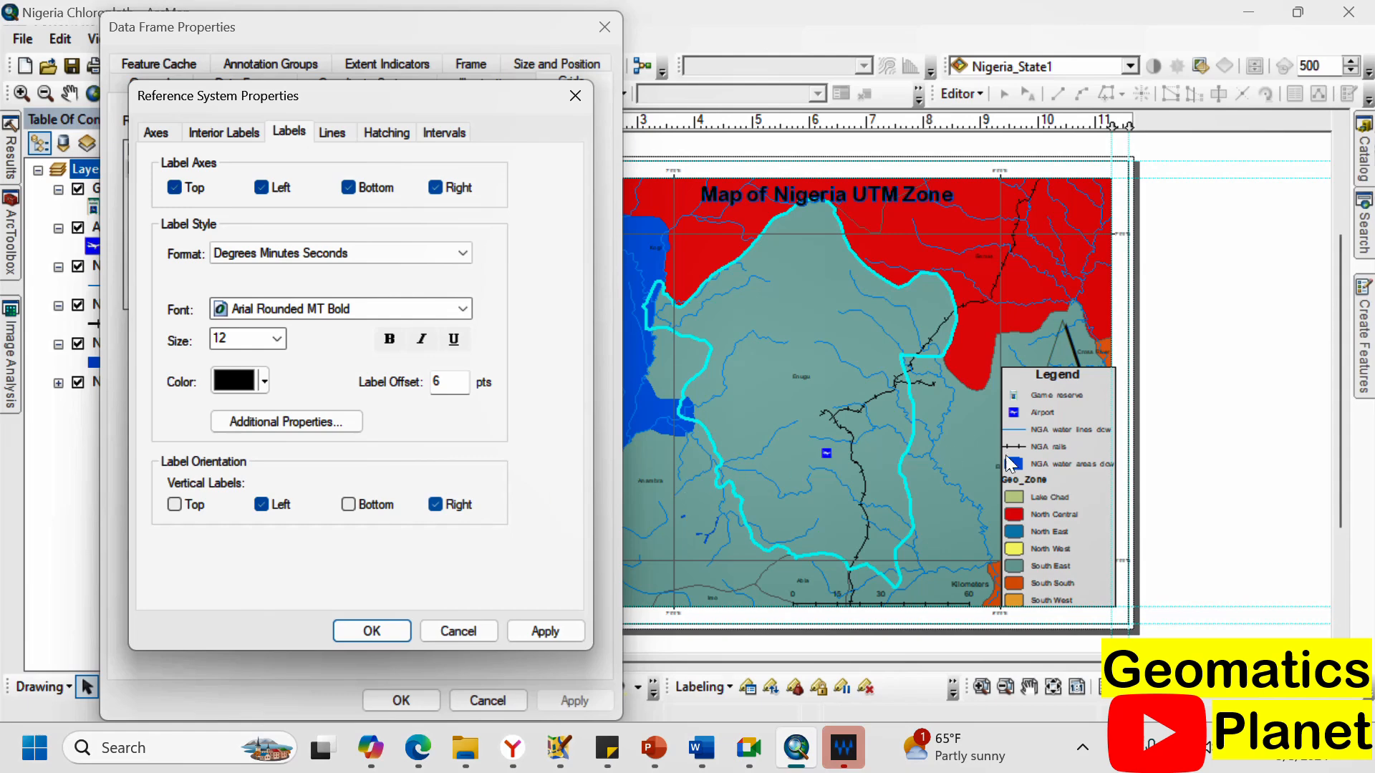
pyautogui.click(526, 632)
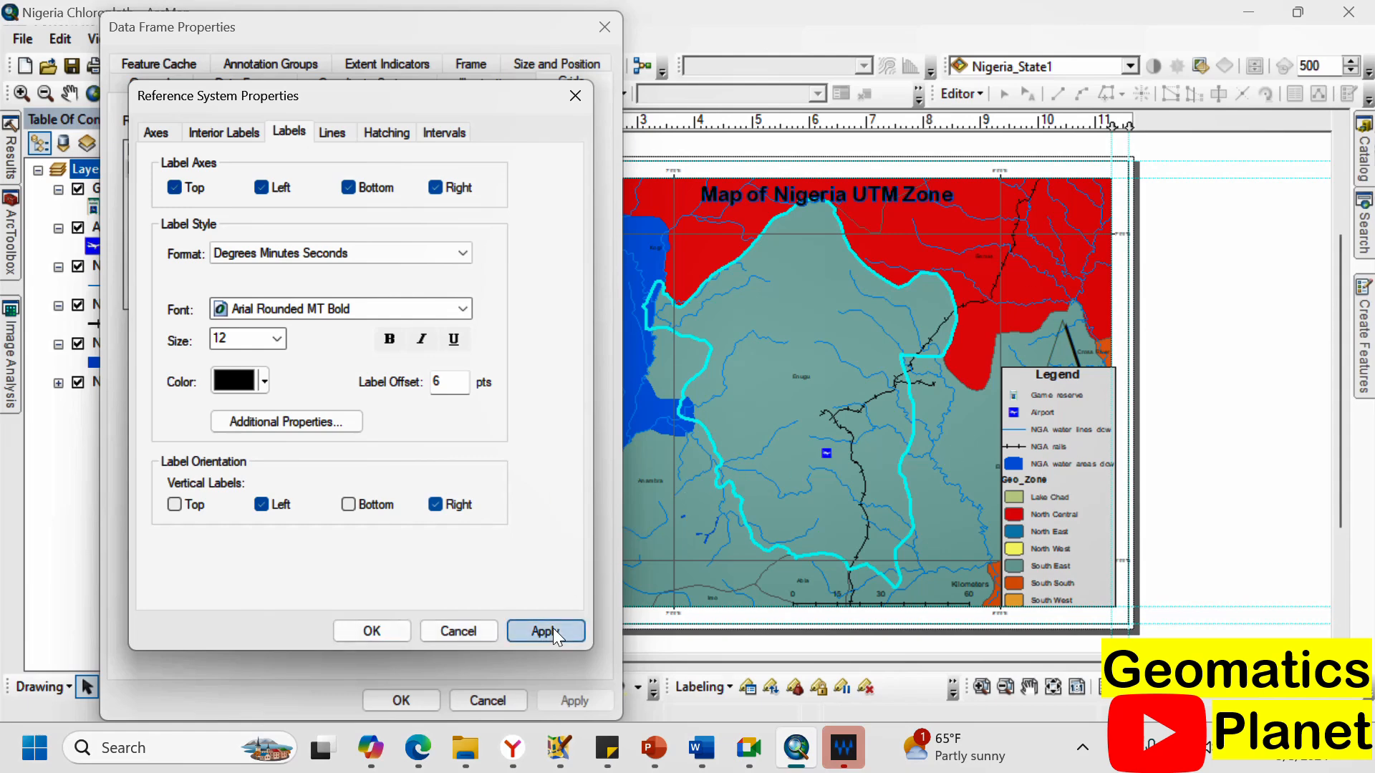
pyautogui.click(379, 632)
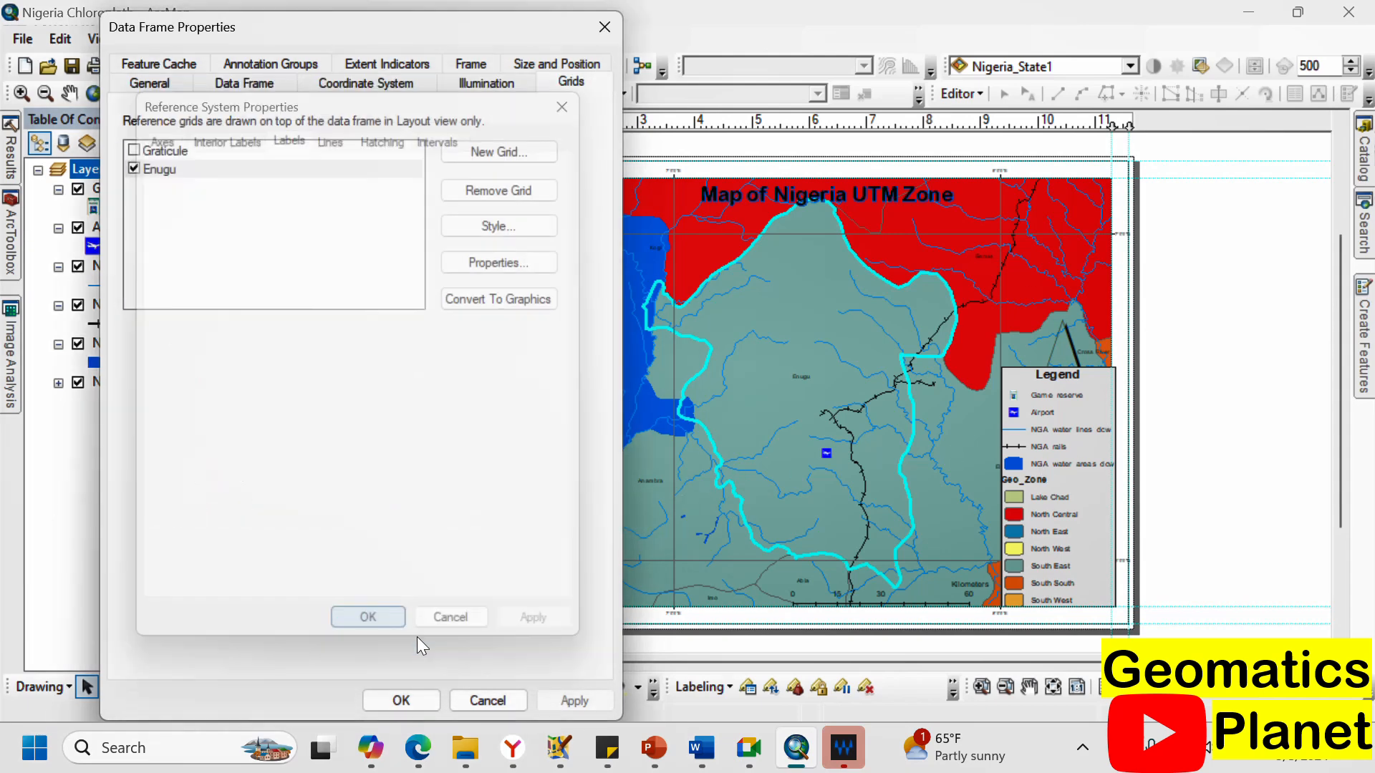
pyautogui.click(575, 701)
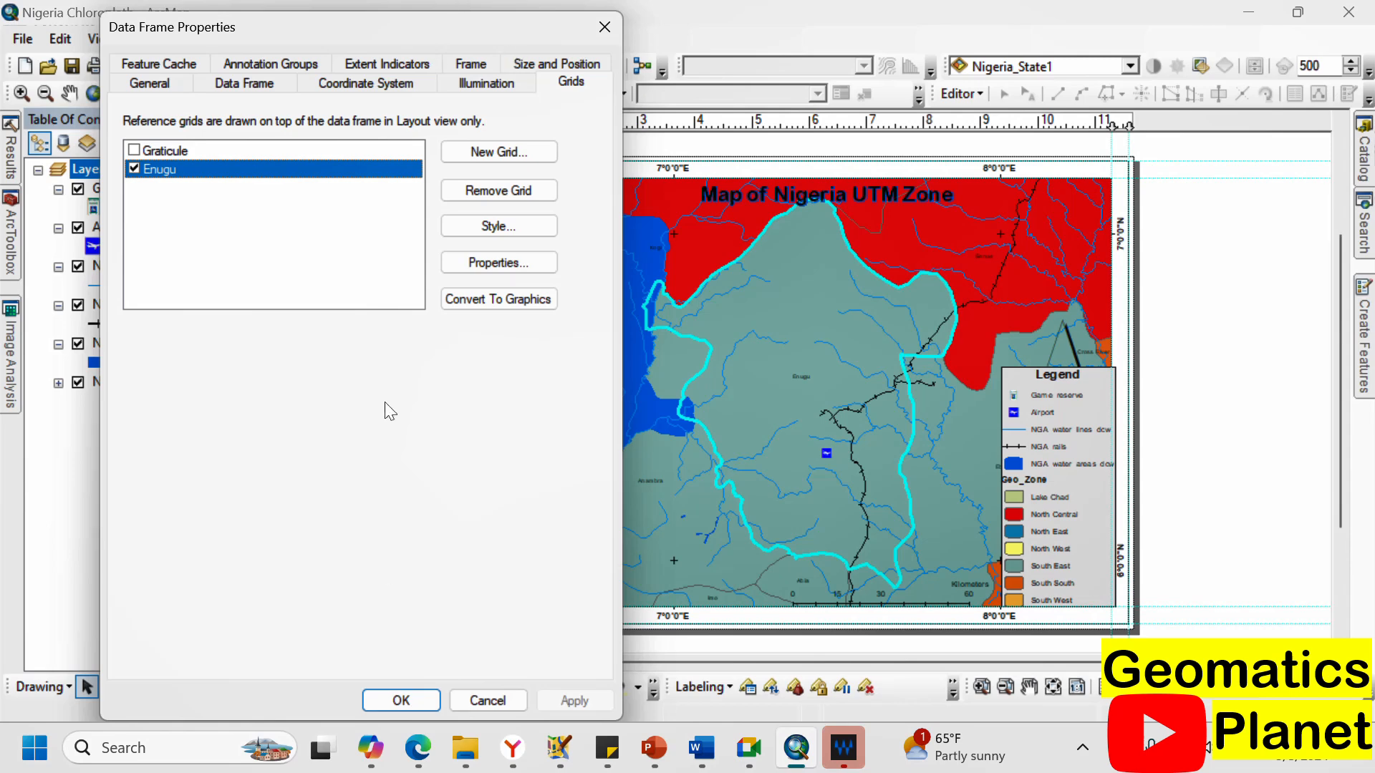
pyautogui.click(401, 702)
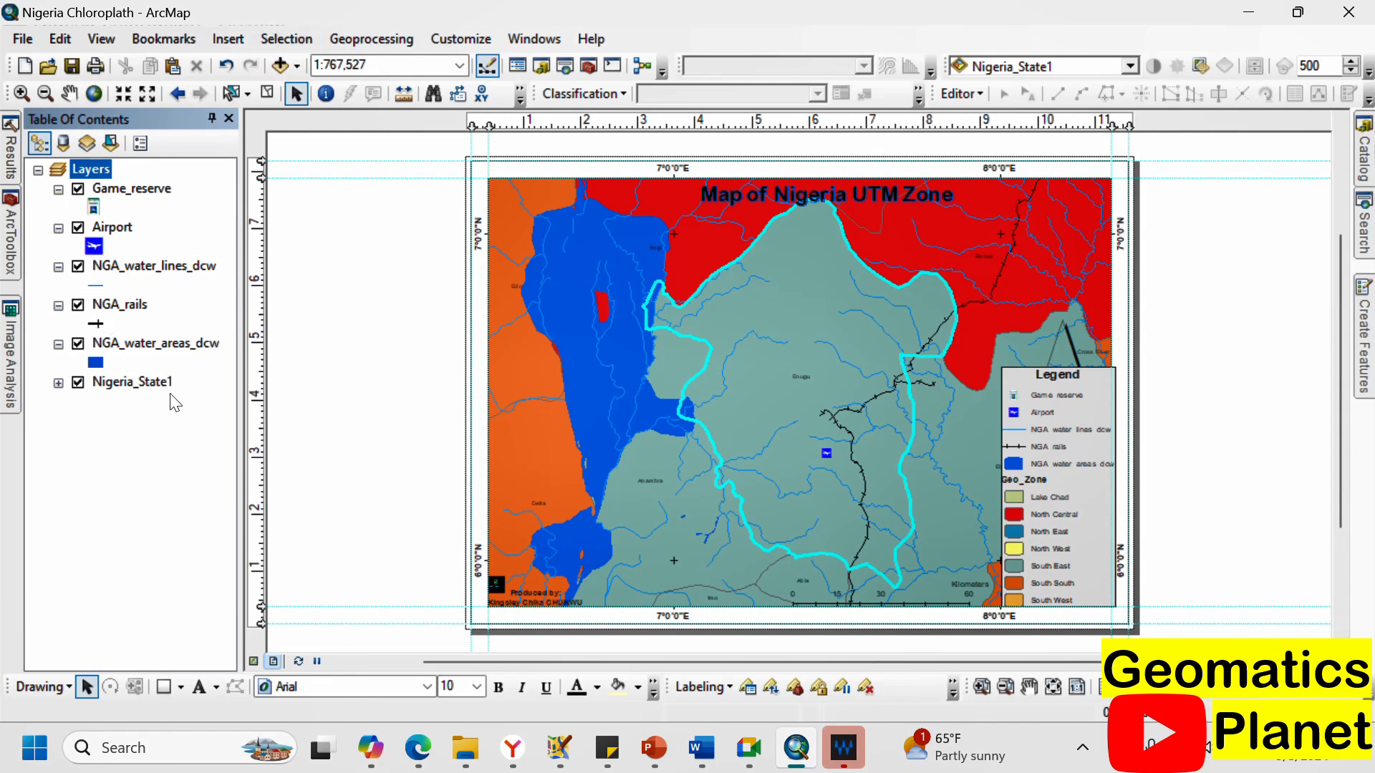
# Open the Query Builder for the definition query of the Nigeria_State1 layer.
pyautogui.rightClick(133, 377)
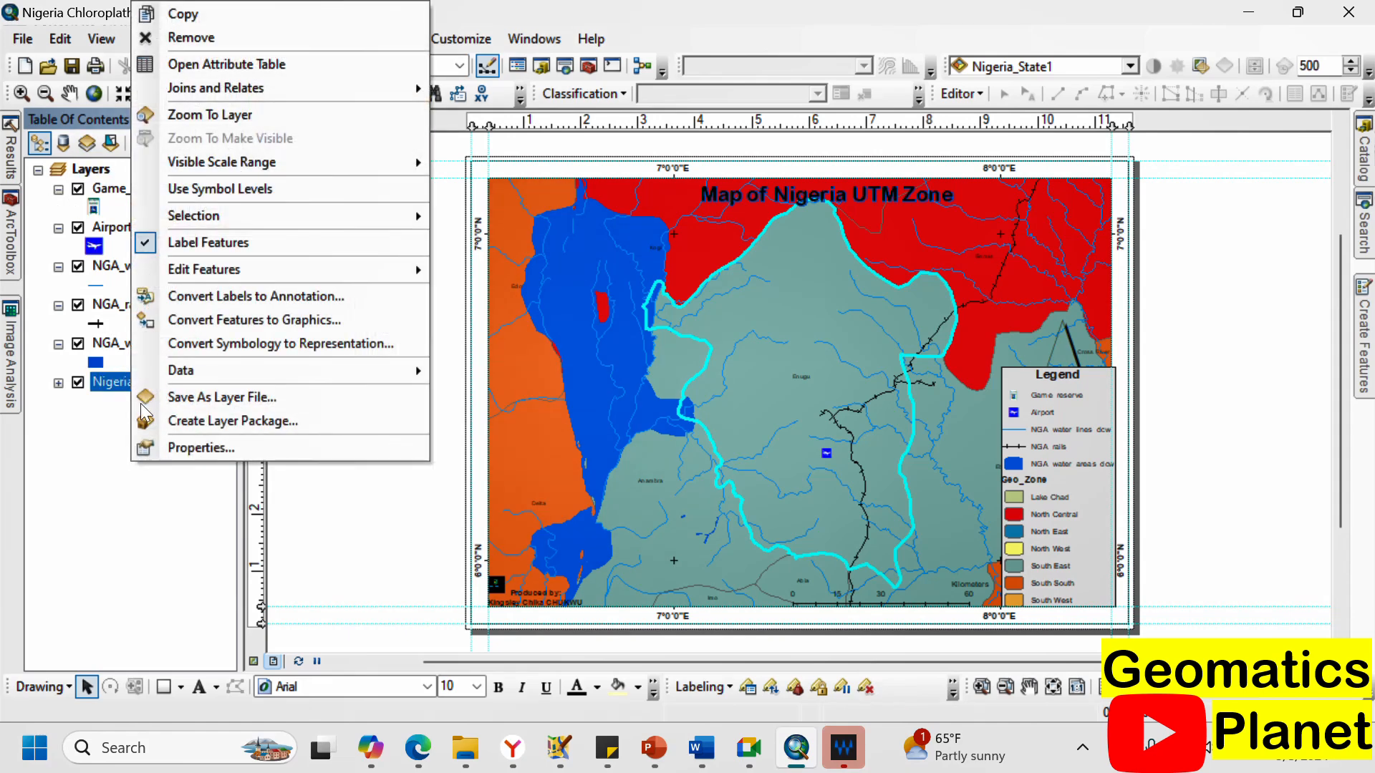
pyautogui.click(181, 444)
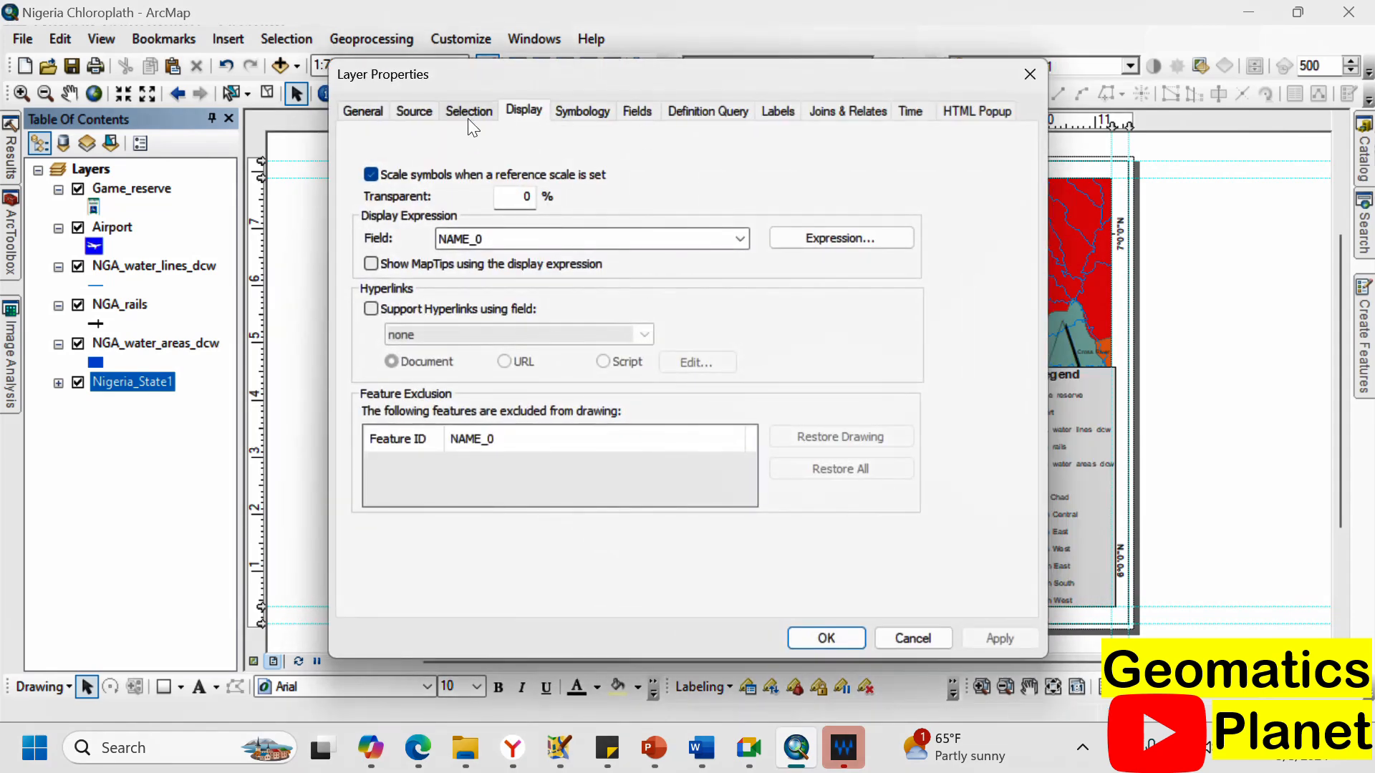
pyautogui.click(693, 111)
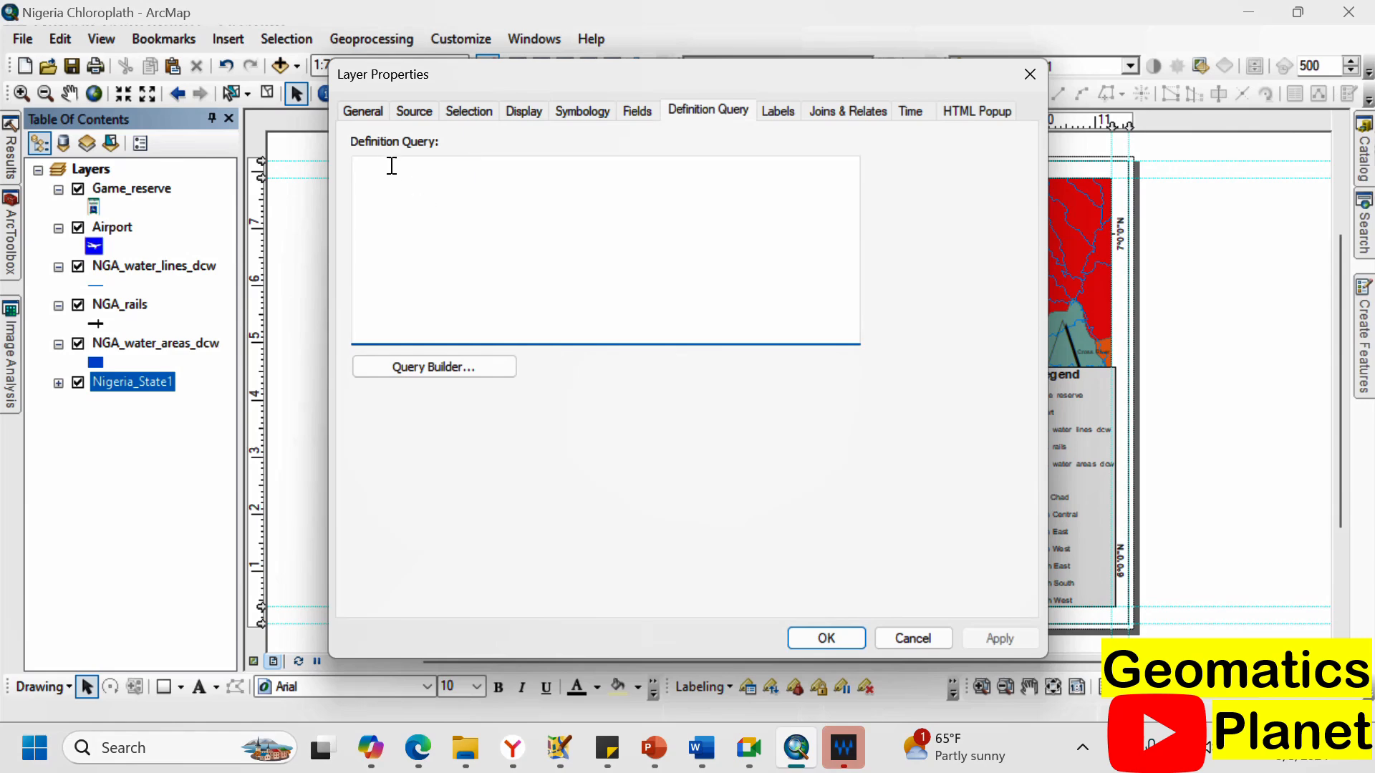
pyautogui.click(454, 373)
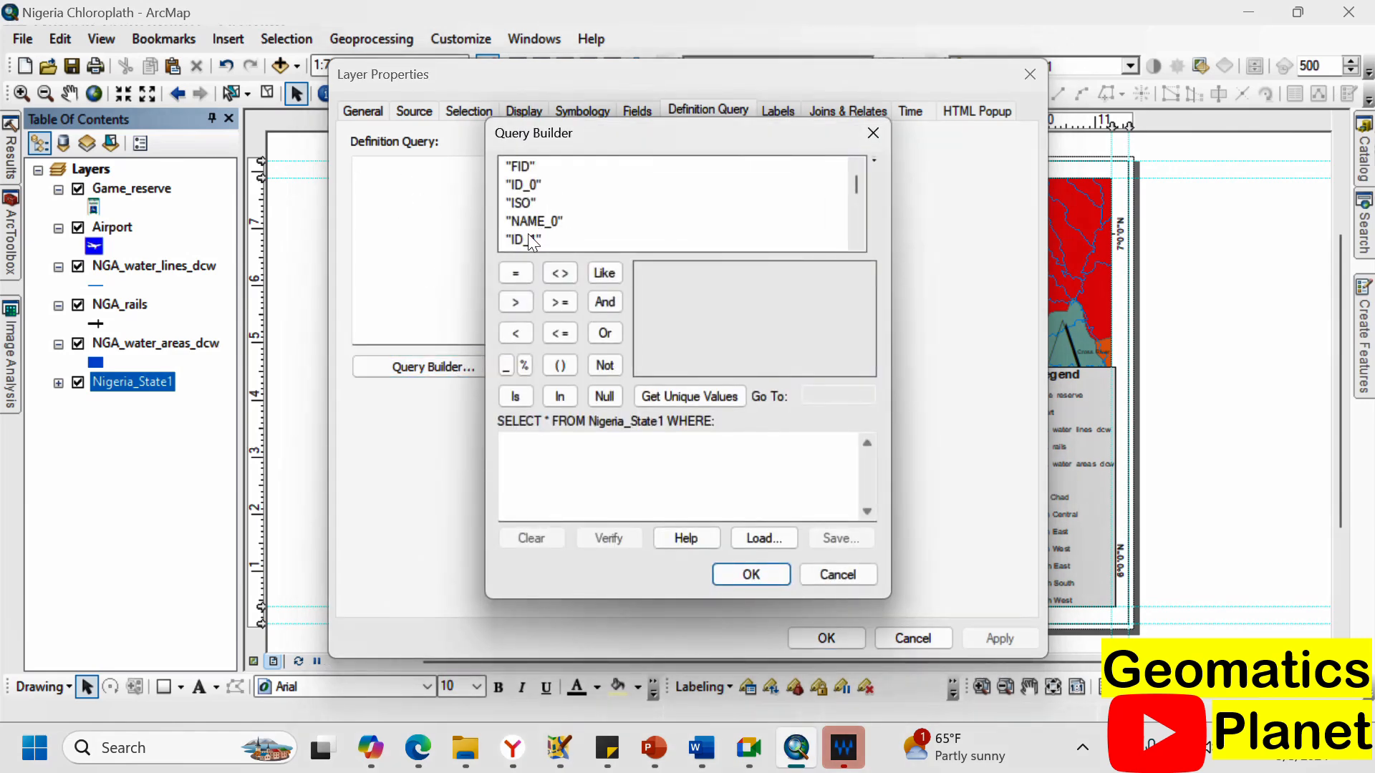
# Build the expression "NAME_1" = 'Enugu' from the field's unique values and verify it.
pyautogui.scroll(-1, 539, 228)
pyautogui.doubleClick(535, 204)
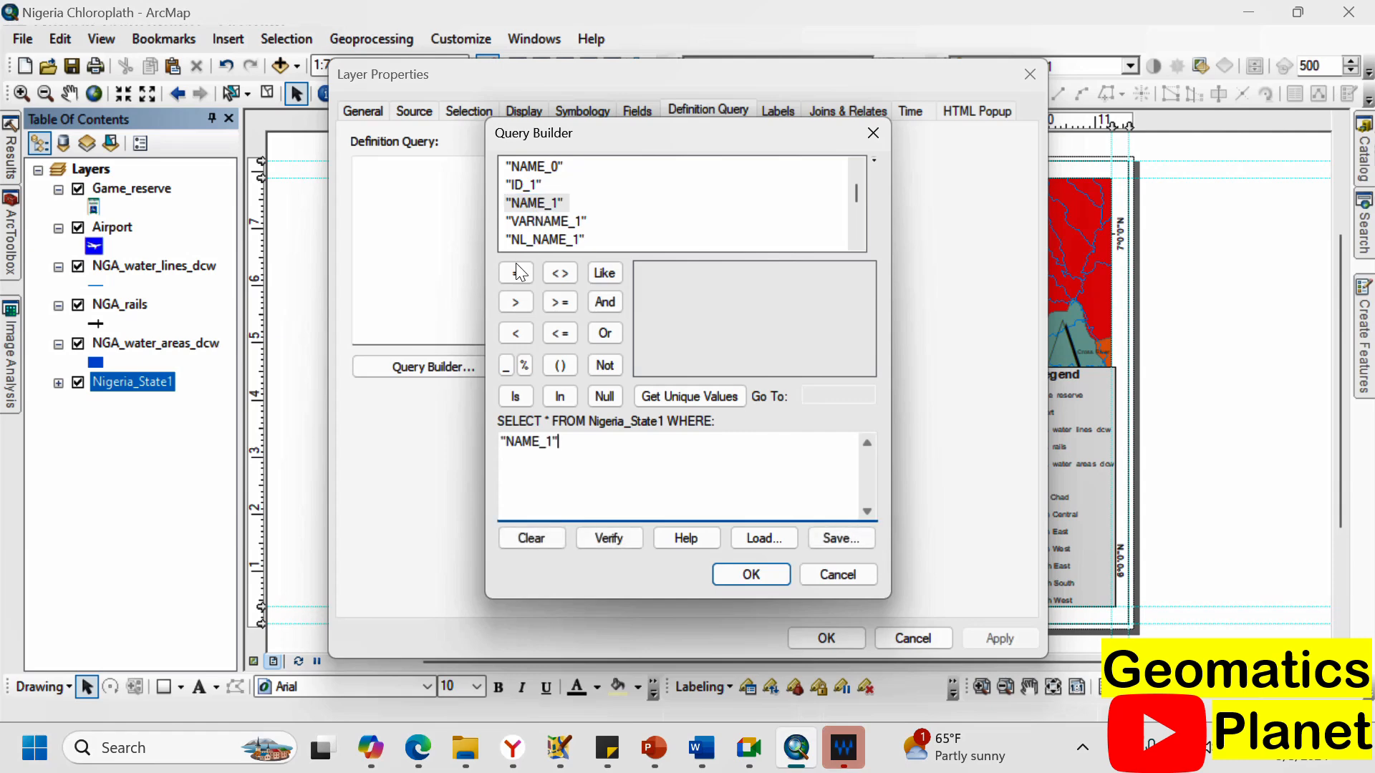
pyautogui.click(515, 273)
pyautogui.click(673, 396)
pyautogui.scroll(-3, 660, 321)
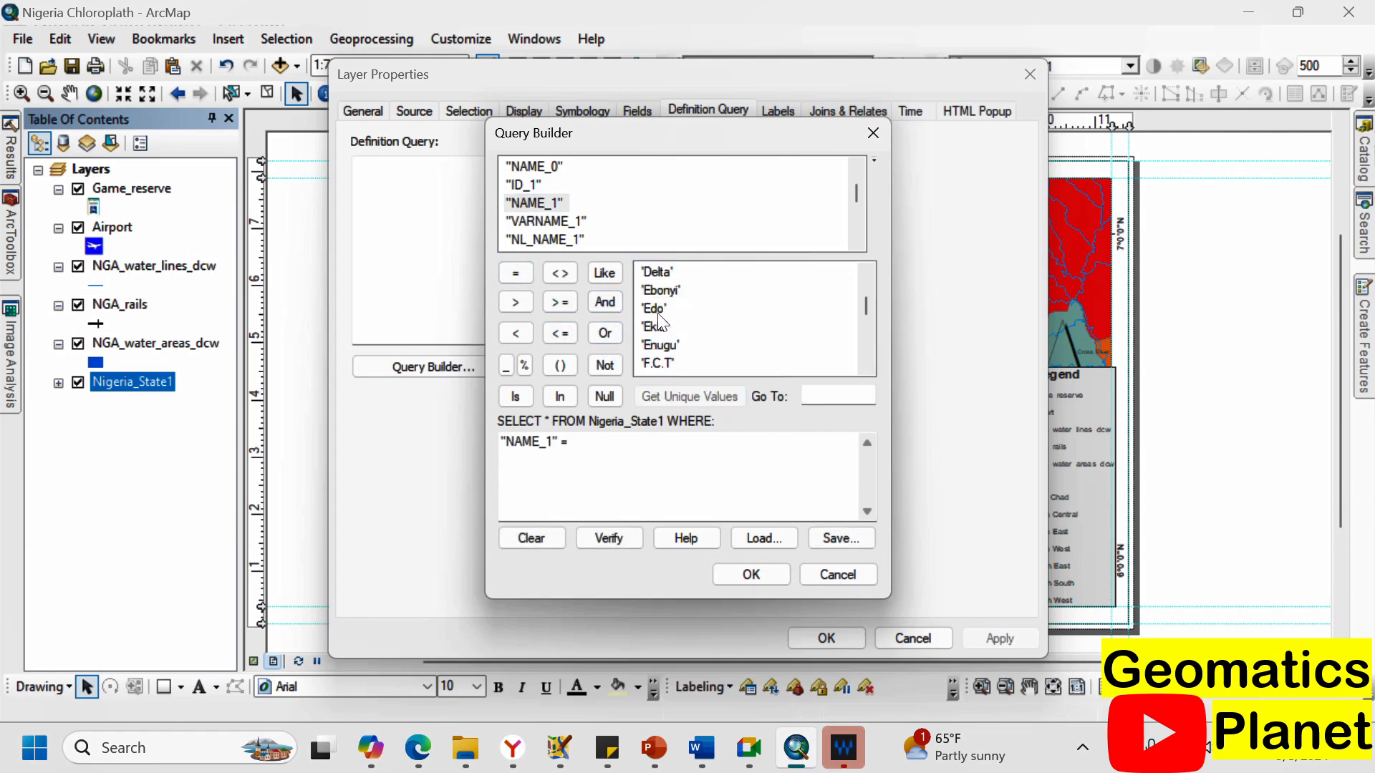
pyautogui.scroll(-1, 662, 316)
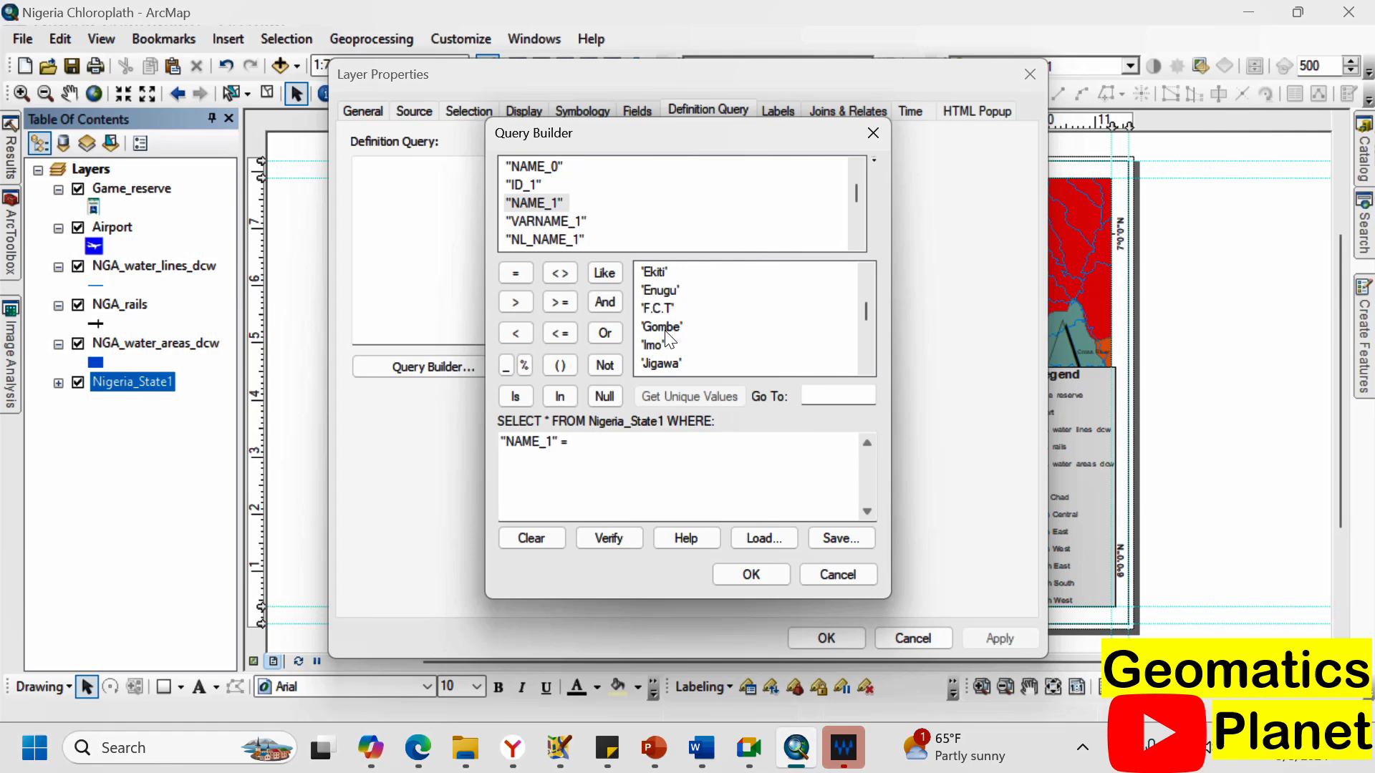
pyautogui.doubleClick(659, 290)
pyautogui.click(606, 539)
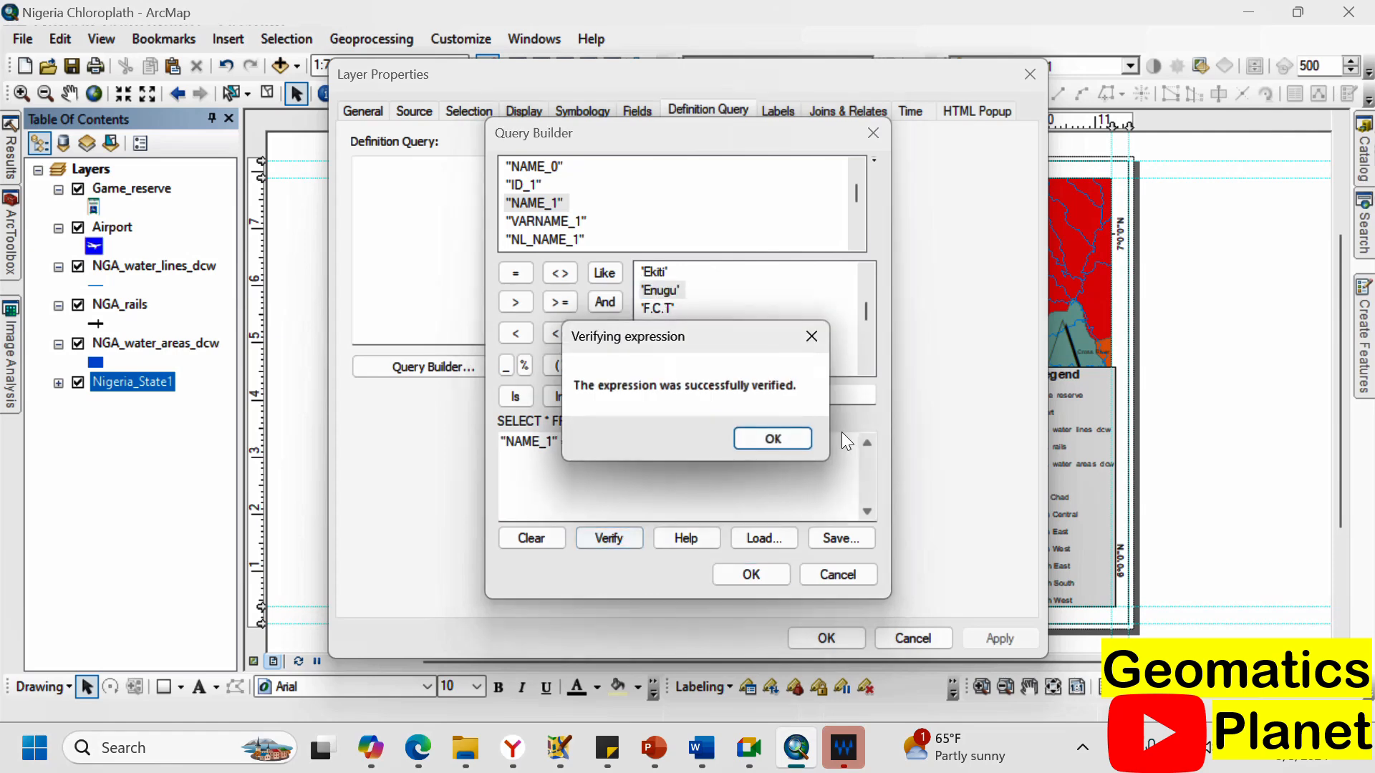
pyautogui.click(784, 439)
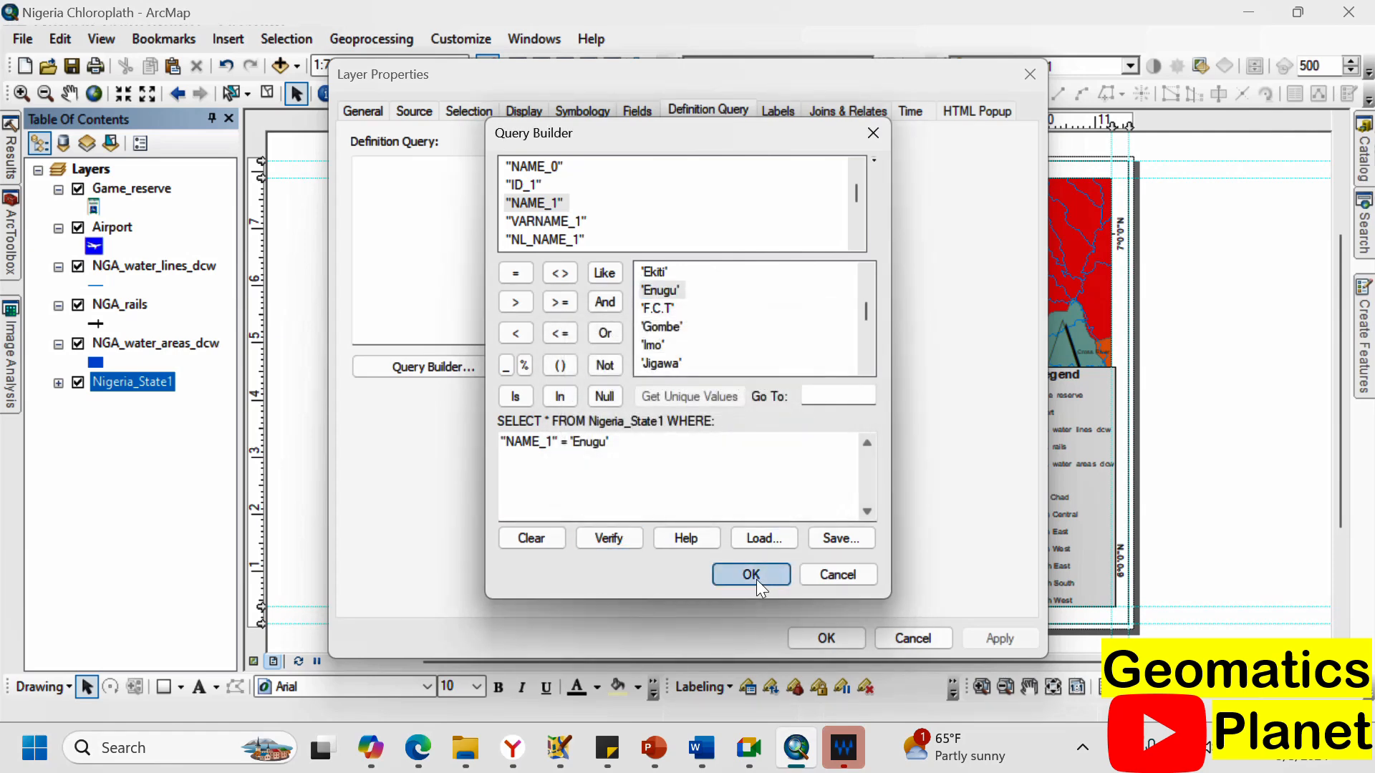
# Apply the Enugu definition query to Nigeria_State1 and uncover the layout to inspect the filtered map.
pyautogui.click(752, 575)
pyautogui.click(1000, 638)
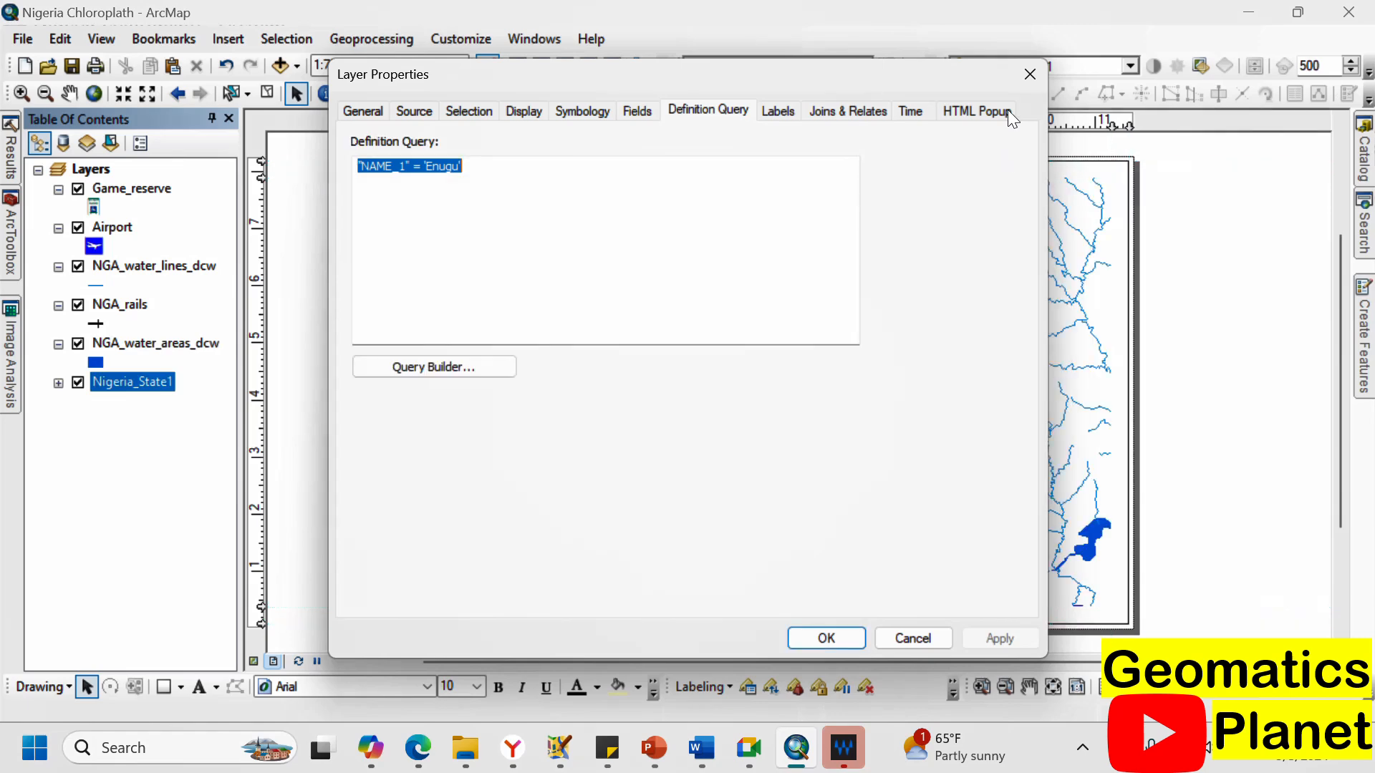
pyautogui.moveTo(976, 65); pyautogui.dragTo(400, 86)
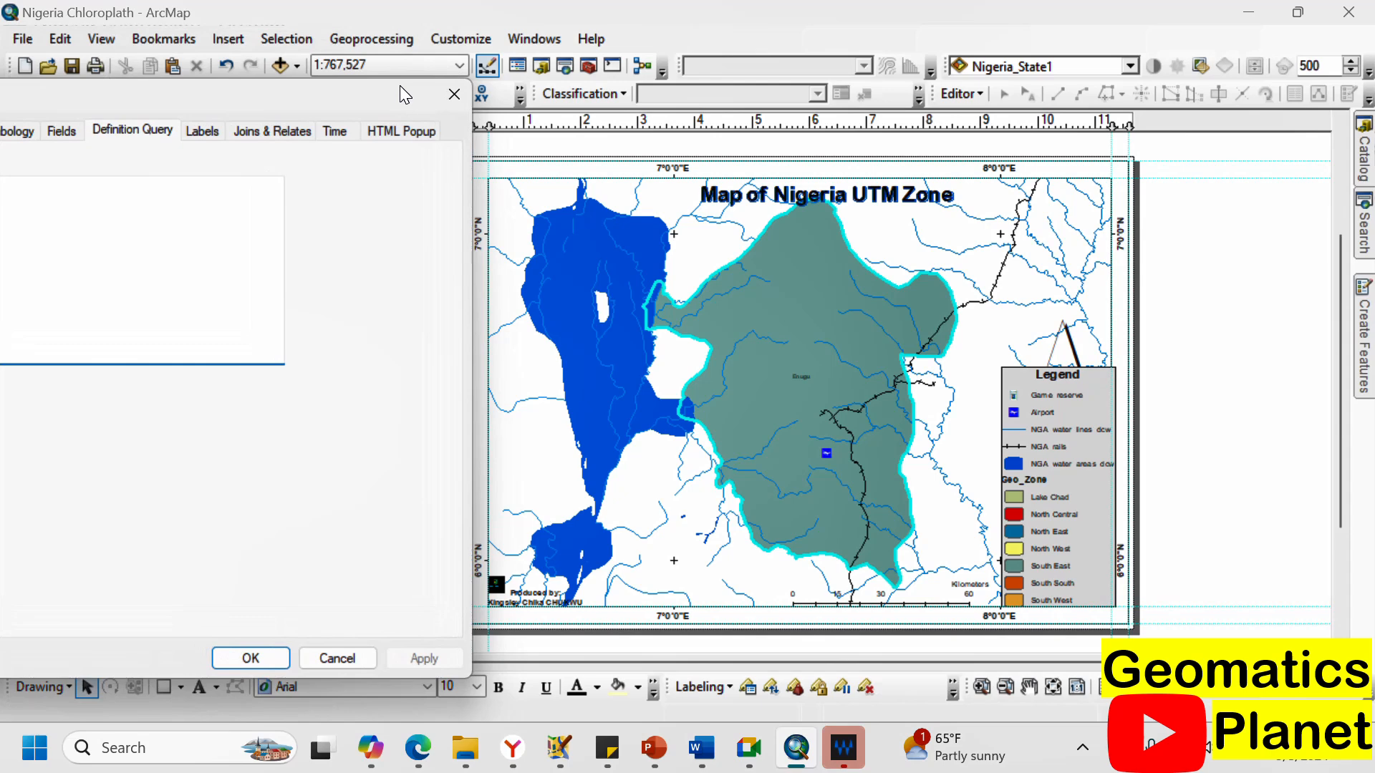
pyautogui.moveTo(399, 84); pyautogui.dragTo(686, 71)
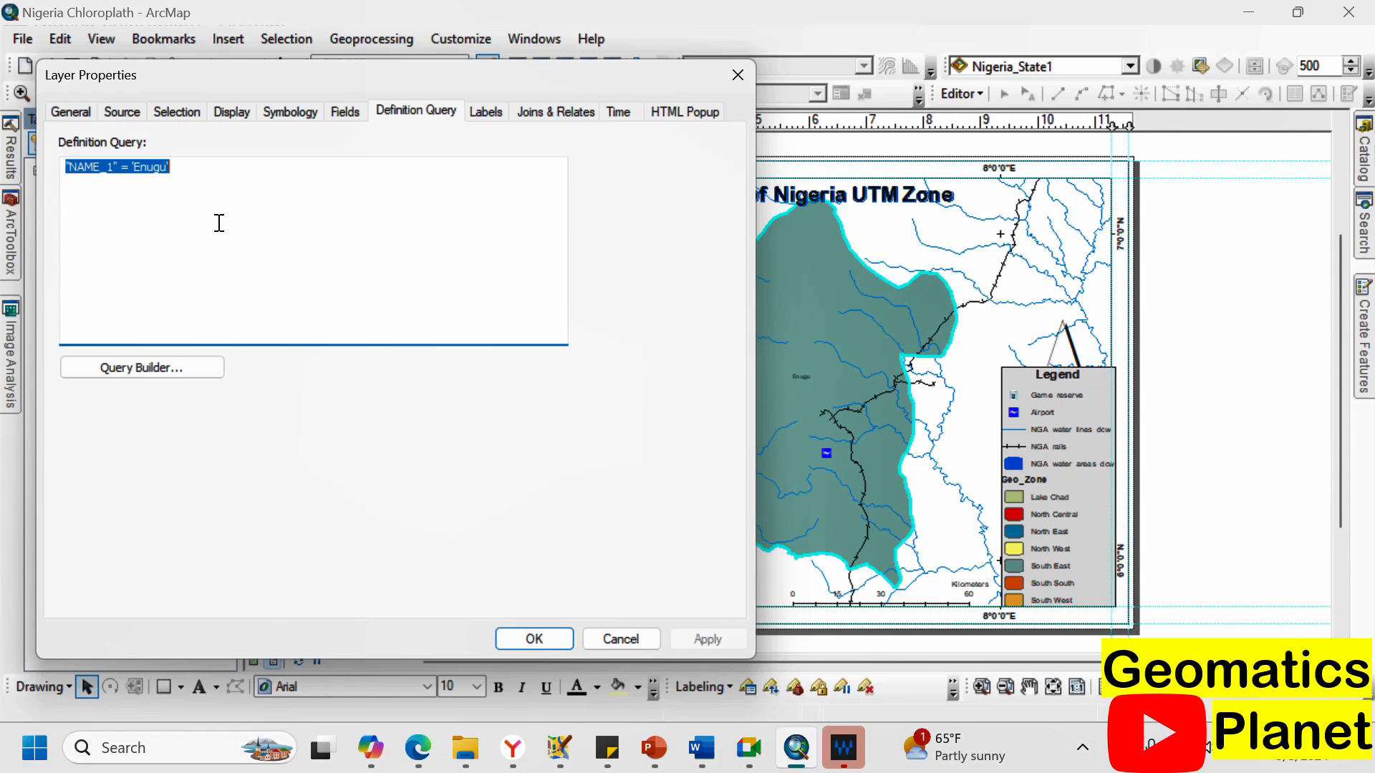
# Change the definition query to "NAME_1" <> 'Enugu', verify it and apply it to the layer.
pyautogui.click(133, 173)
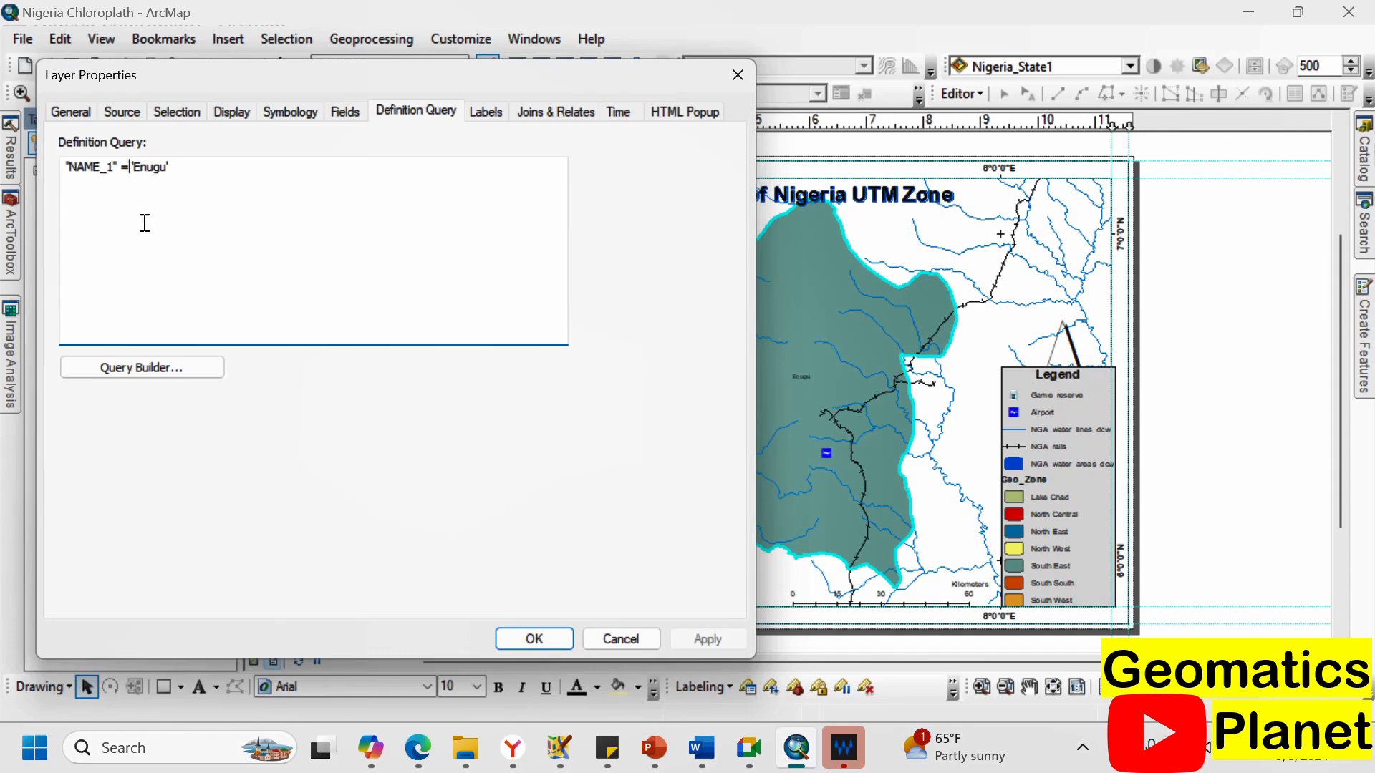
pyautogui.click(185, 368)
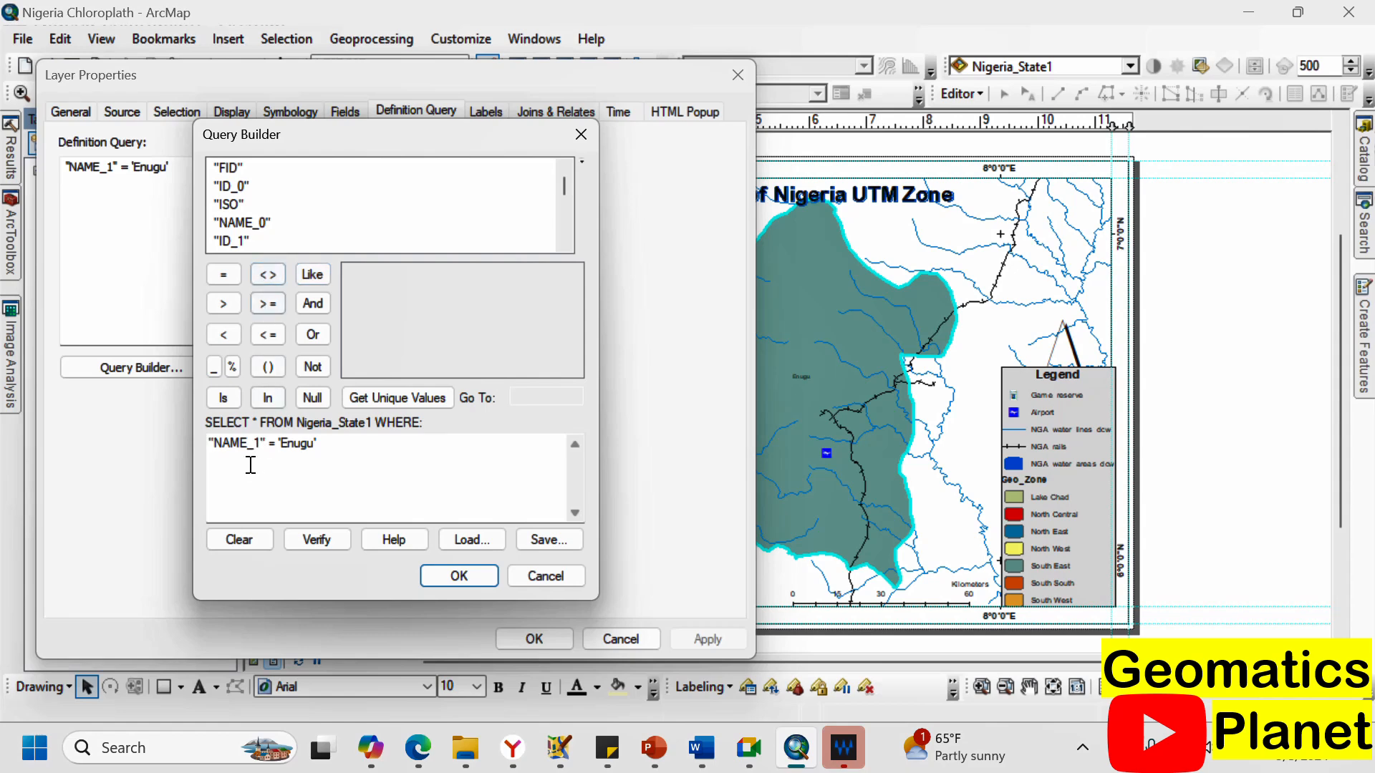
pyautogui.doubleClick(279, 444)
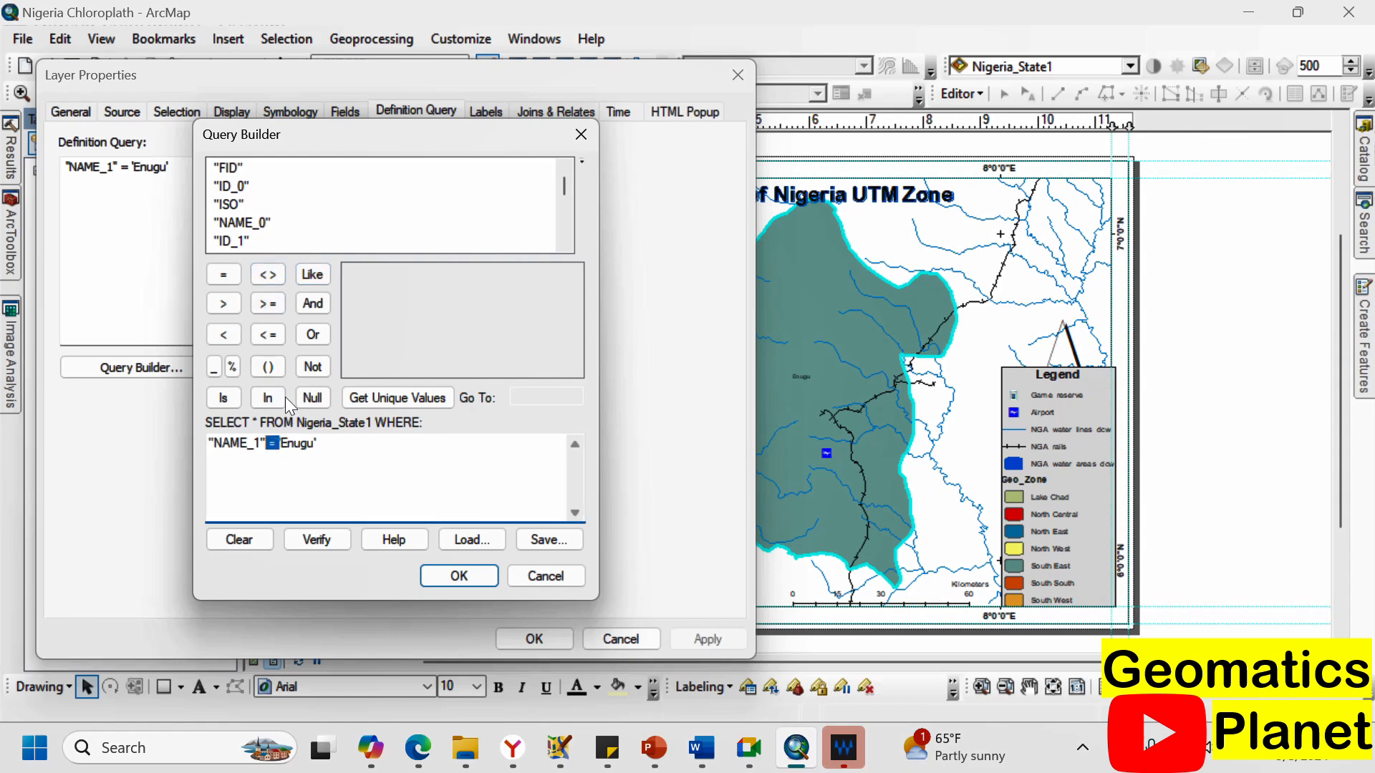
pyautogui.click(269, 279)
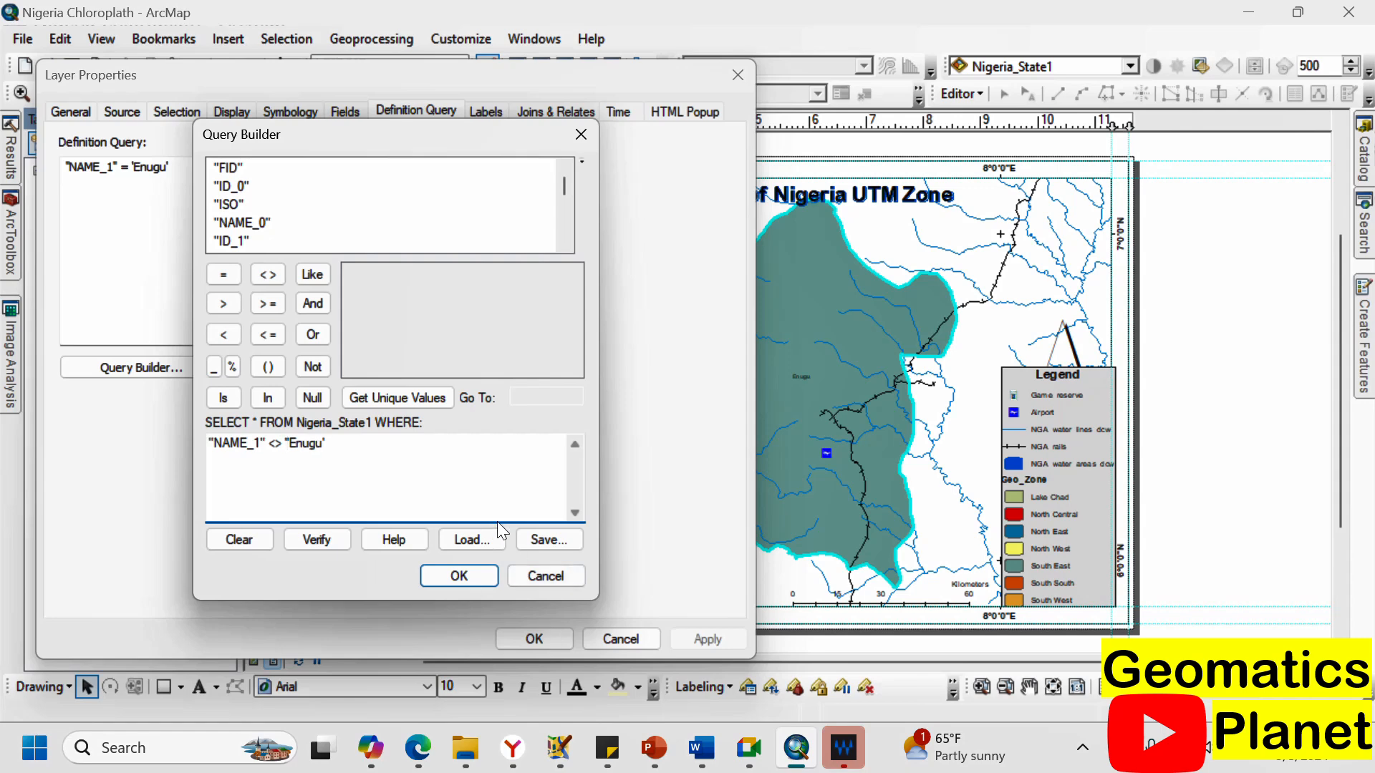
pyautogui.write("'")
pyautogui.press('BackSpace')
pyautogui.click(337, 544)
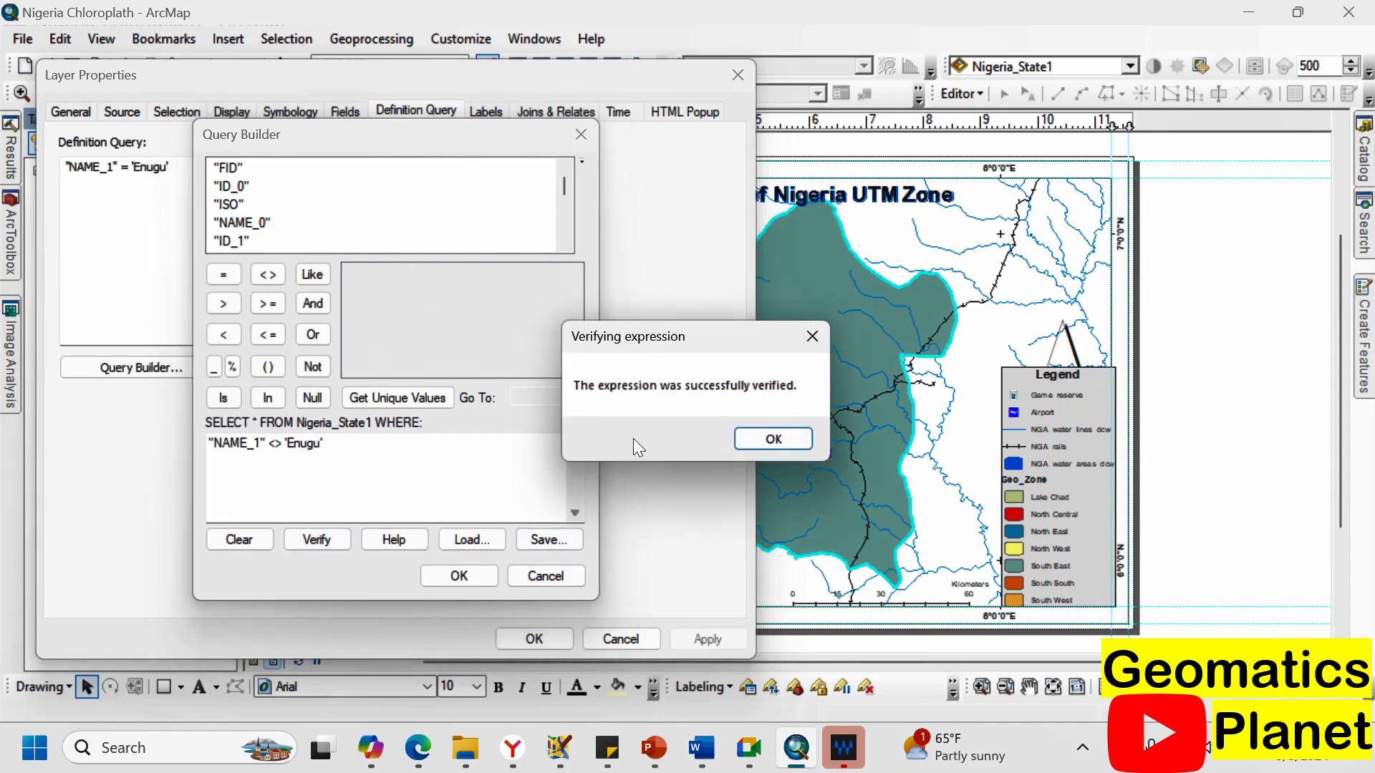
pyautogui.click(746, 440)
pyautogui.click(461, 578)
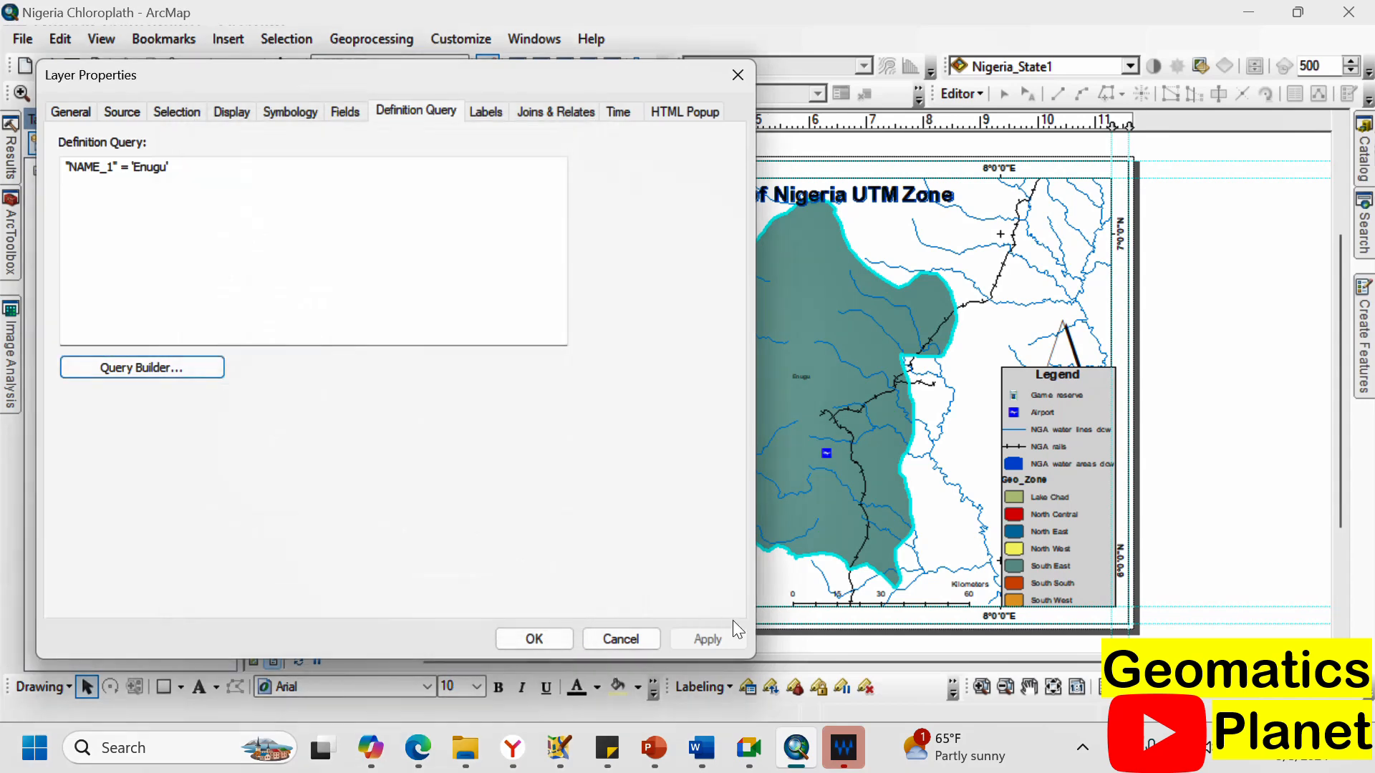
pyautogui.click(709, 639)
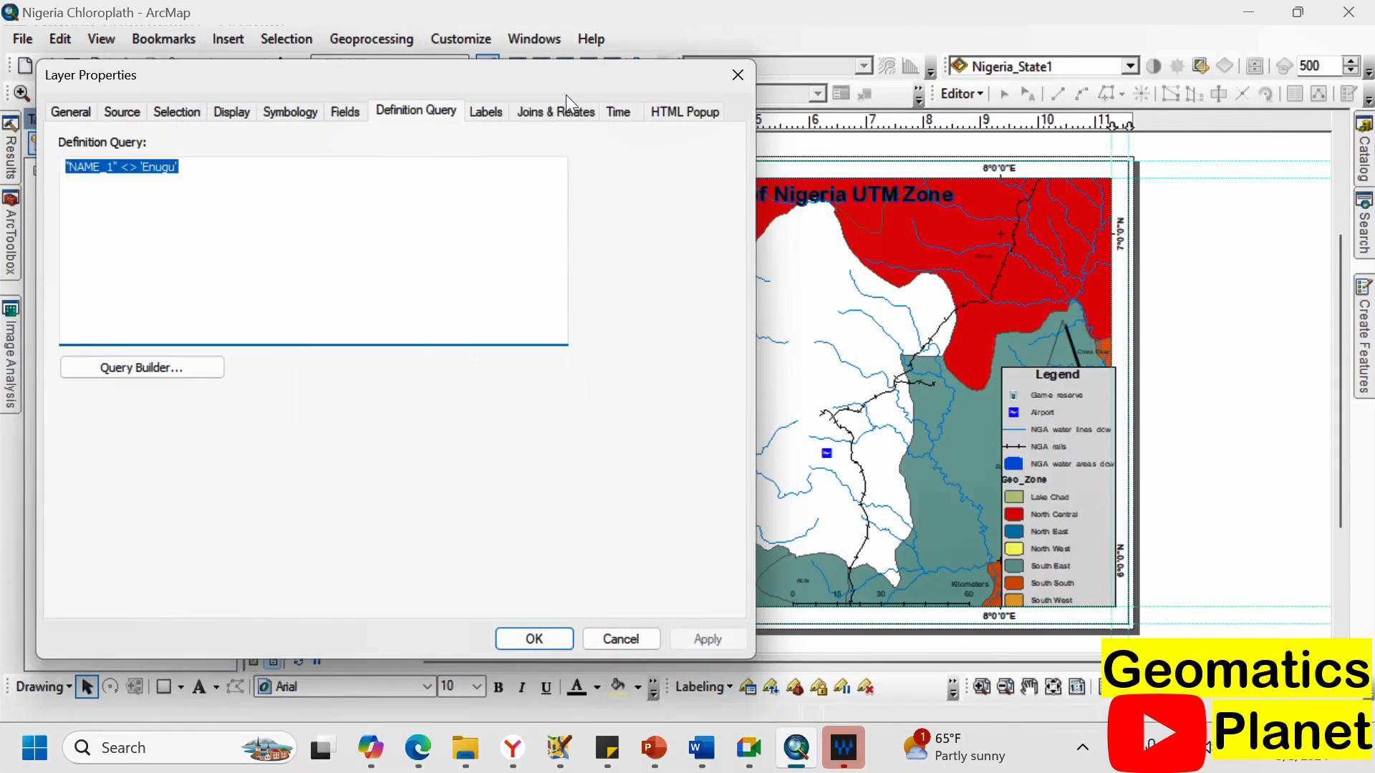
# Extend the Nigeria_State1 definition query to "NAME_1" <> 'Enugu' OR "NAME_1" <> 'Ebonyi', picking Ebonyi from the field's unique values.
pyautogui.moveTo(578, 63); pyautogui.dragTo(587, 159)
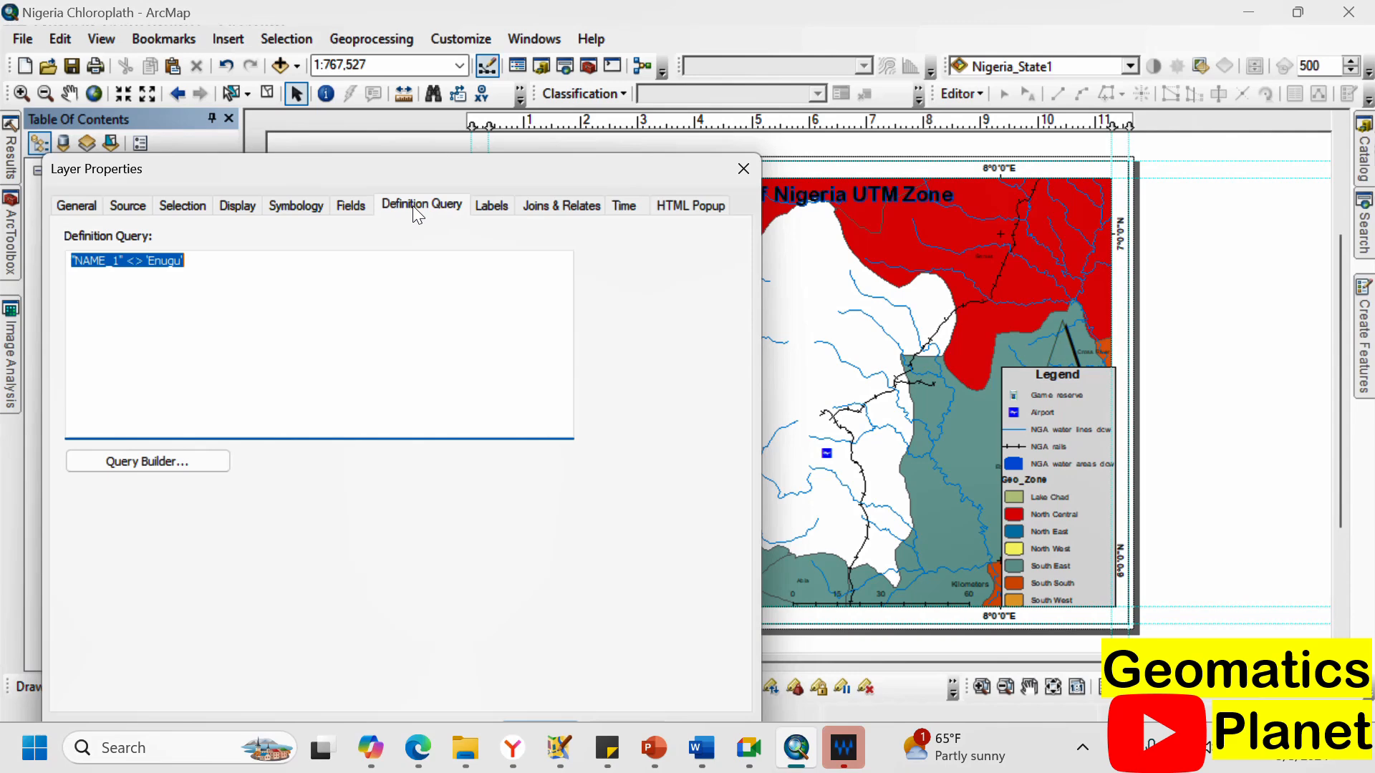
pyautogui.click(144, 464)
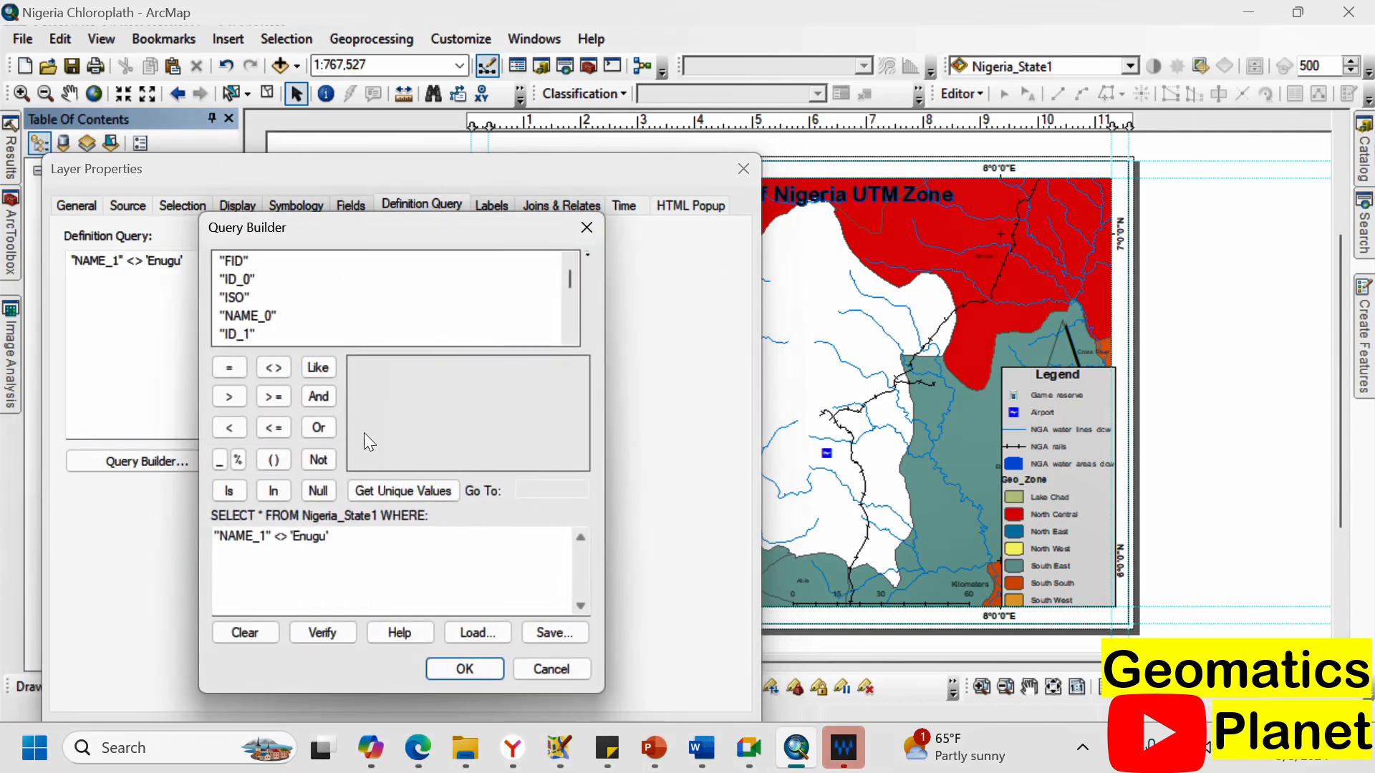
pyautogui.click(349, 538)
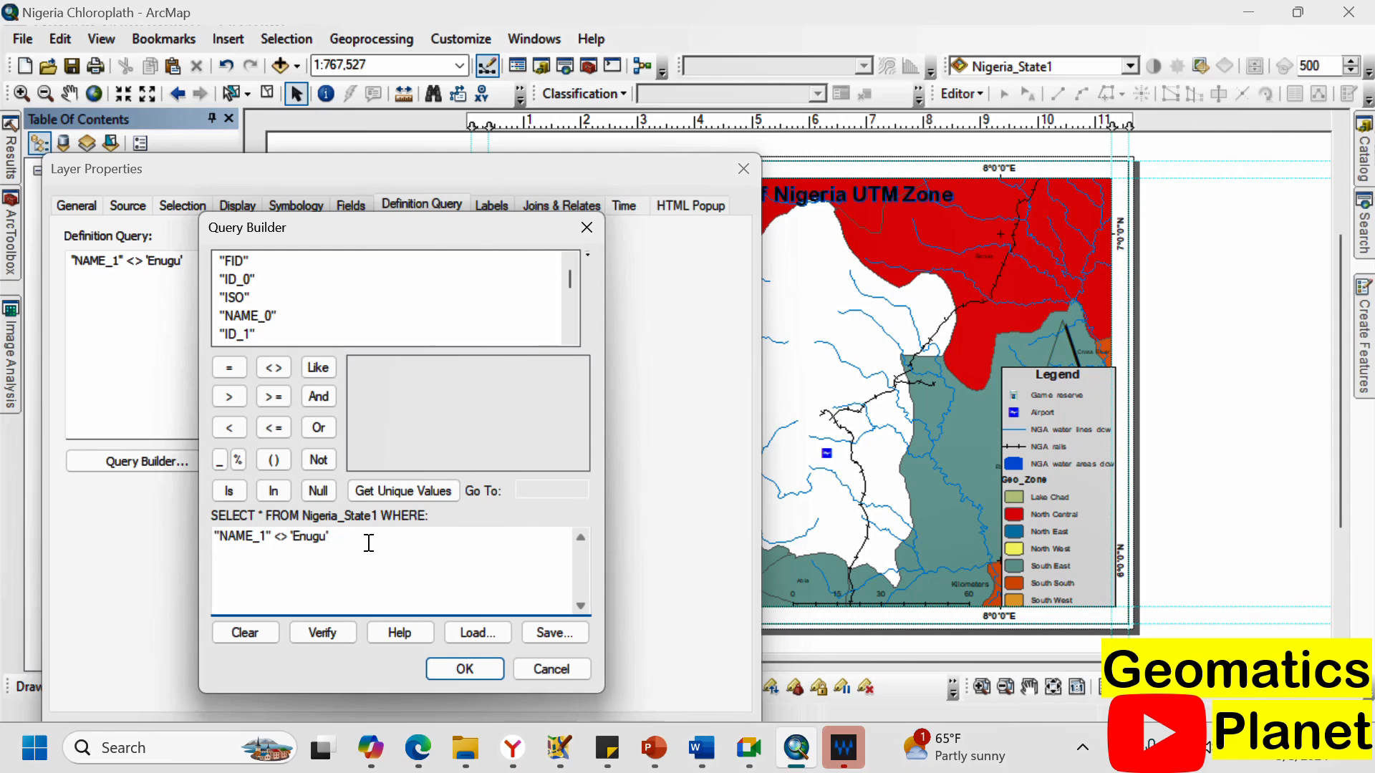
pyautogui.click(319, 428)
pyautogui.scroll(-1, 249, 333)
pyautogui.doubleClick(256, 300)
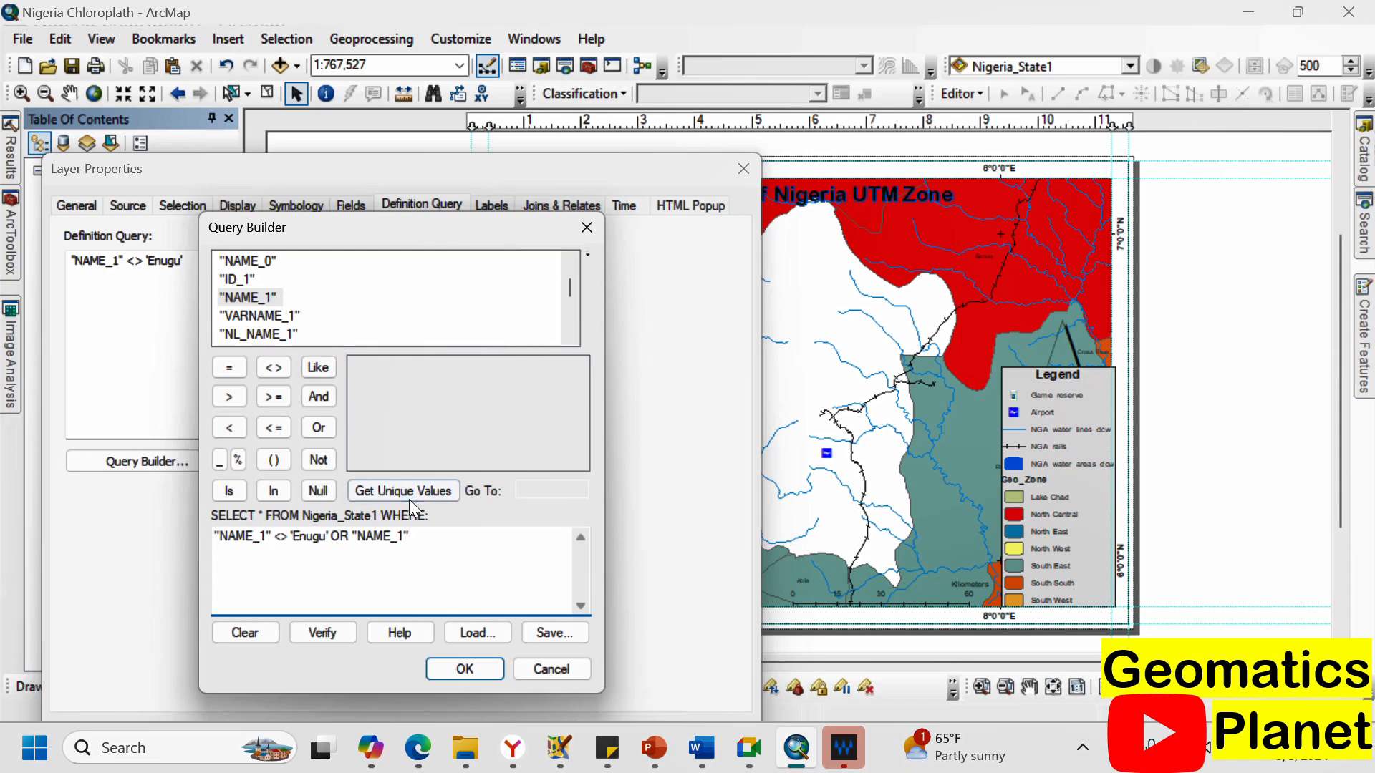
pyautogui.click(276, 376)
pyautogui.click(390, 490)
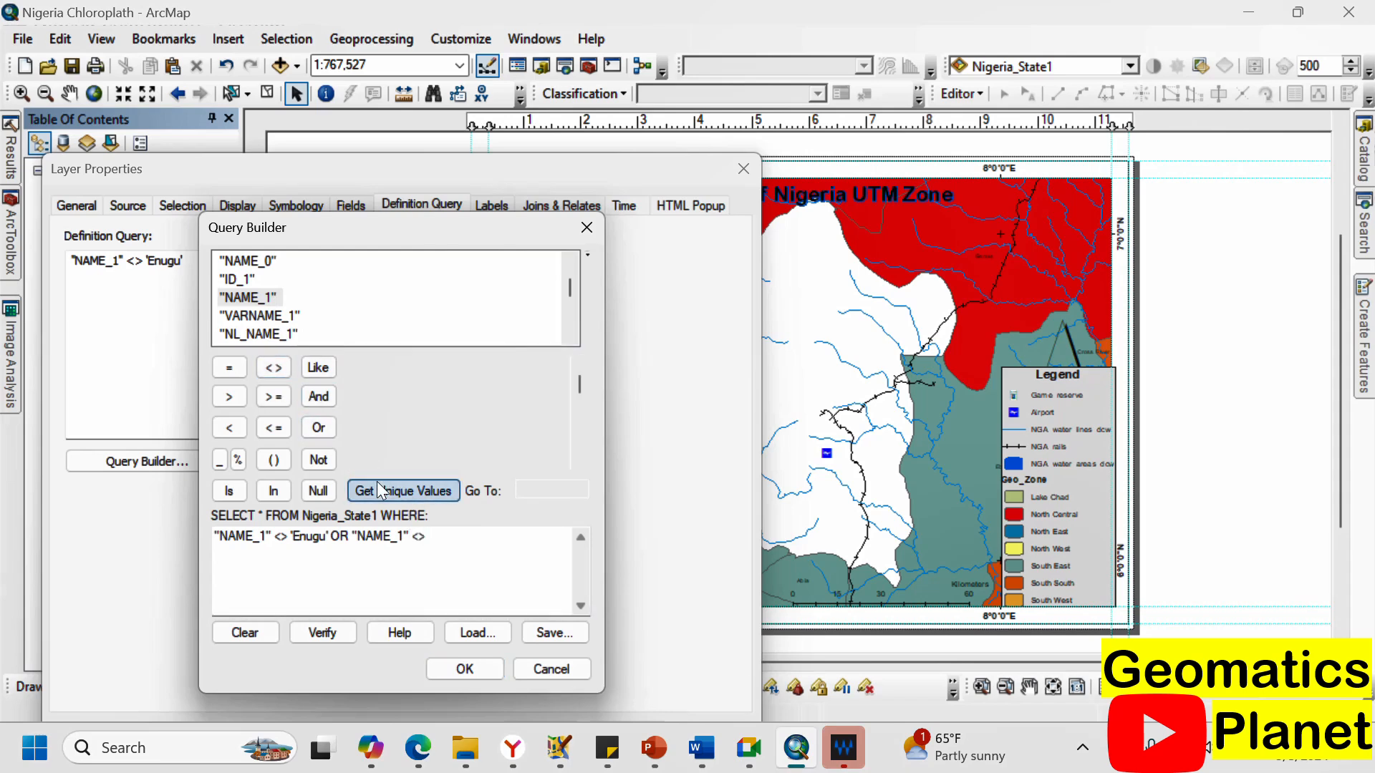
pyautogui.scroll(-3, 378, 447)
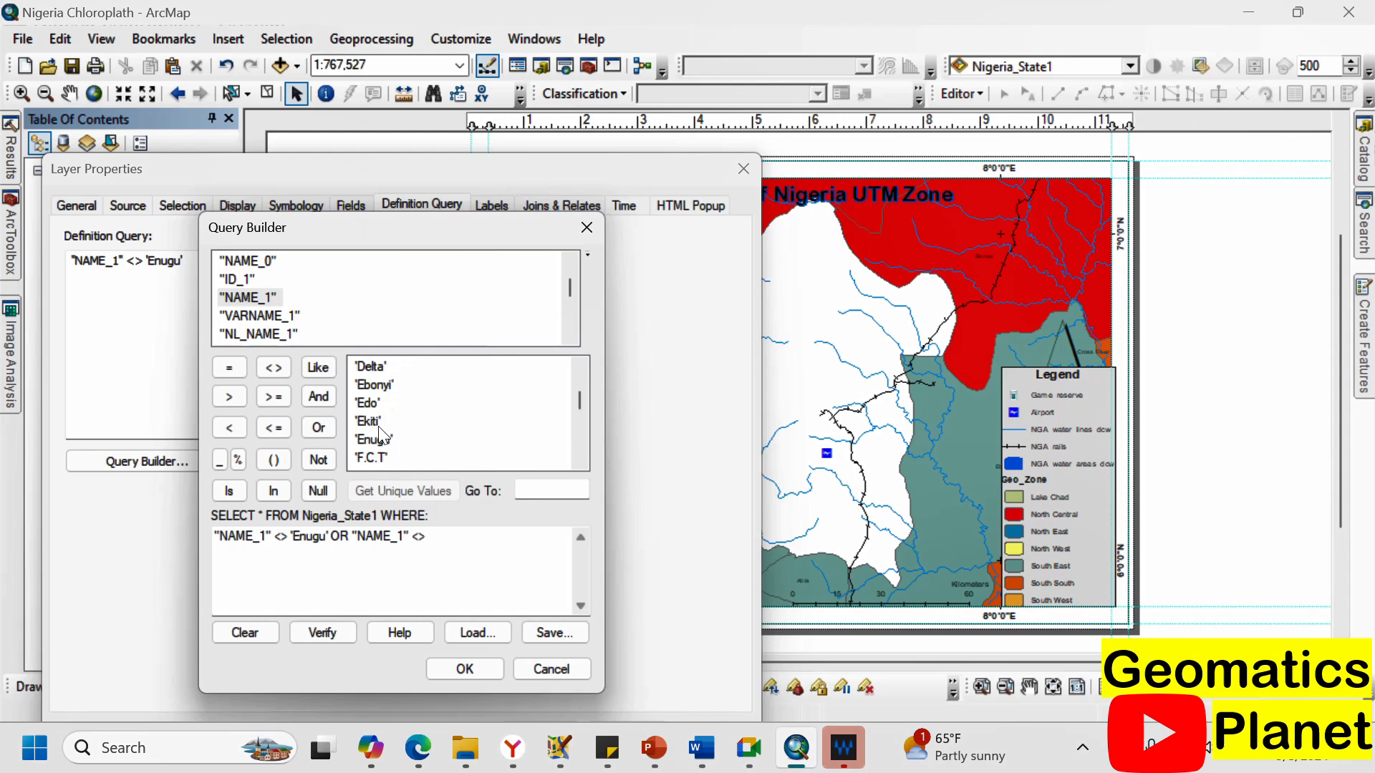
pyautogui.doubleClick(372, 385)
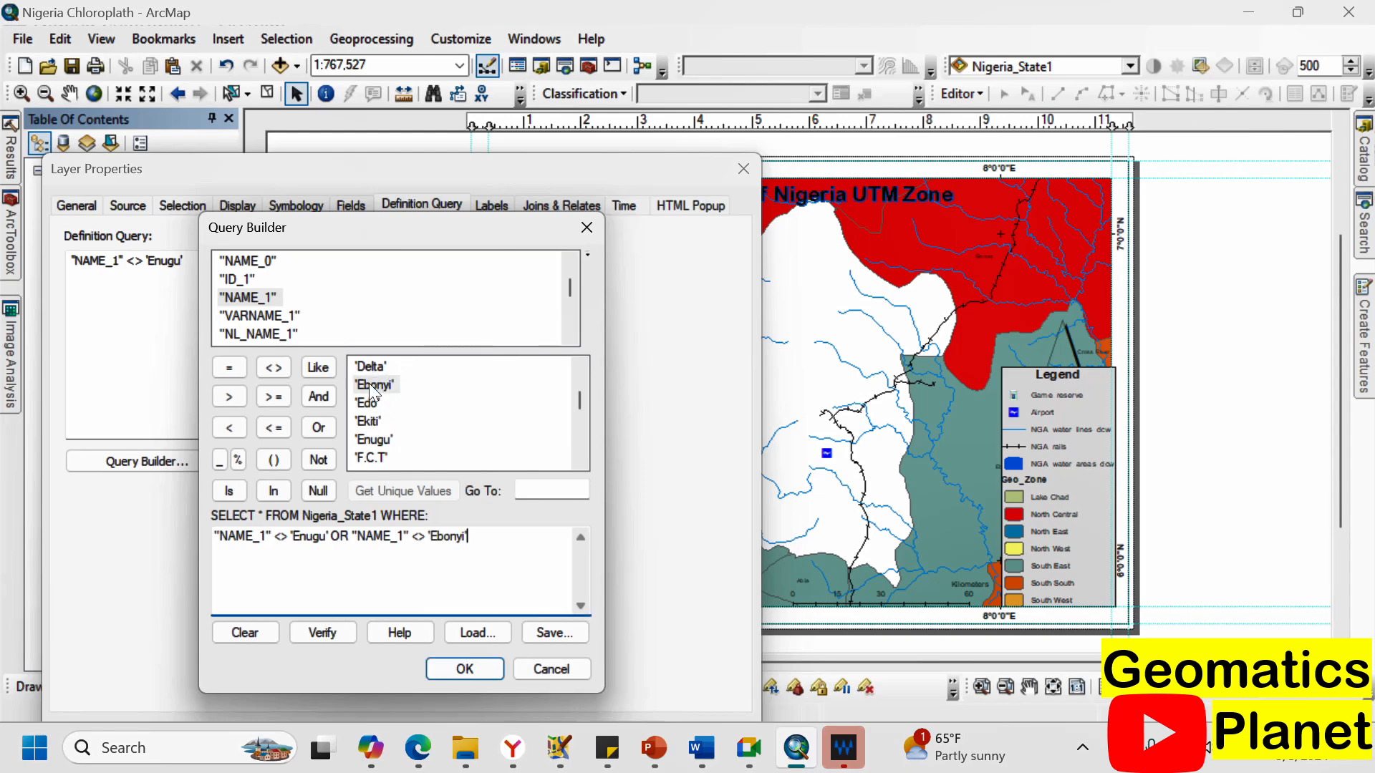
# Verify the OR expression and apply it to the layer, uncovering the map to inspect the filter.
pyautogui.click(322, 633)
pyautogui.click(770, 435)
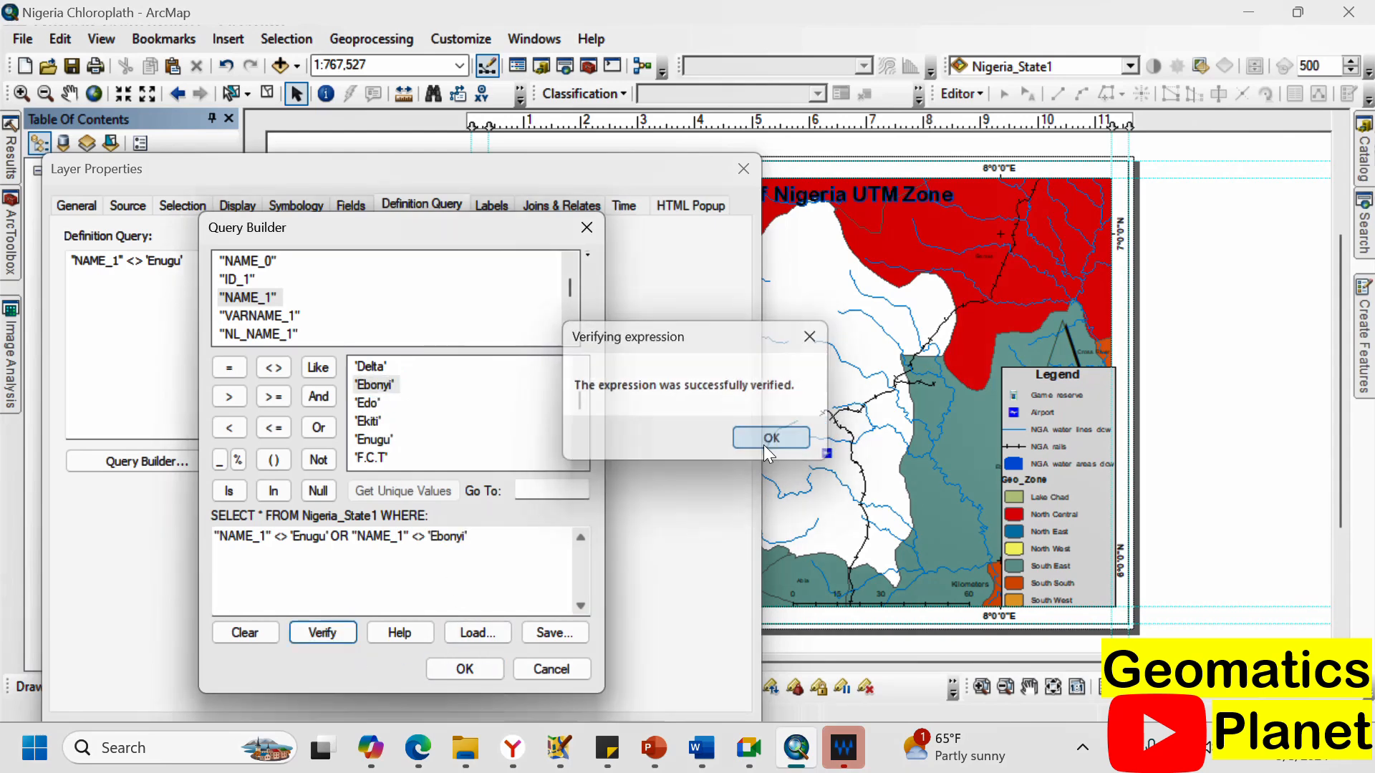
pyautogui.click(481, 670)
pyautogui.moveTo(552, 159); pyautogui.dragTo(491, 28)
pyautogui.click(640, 601)
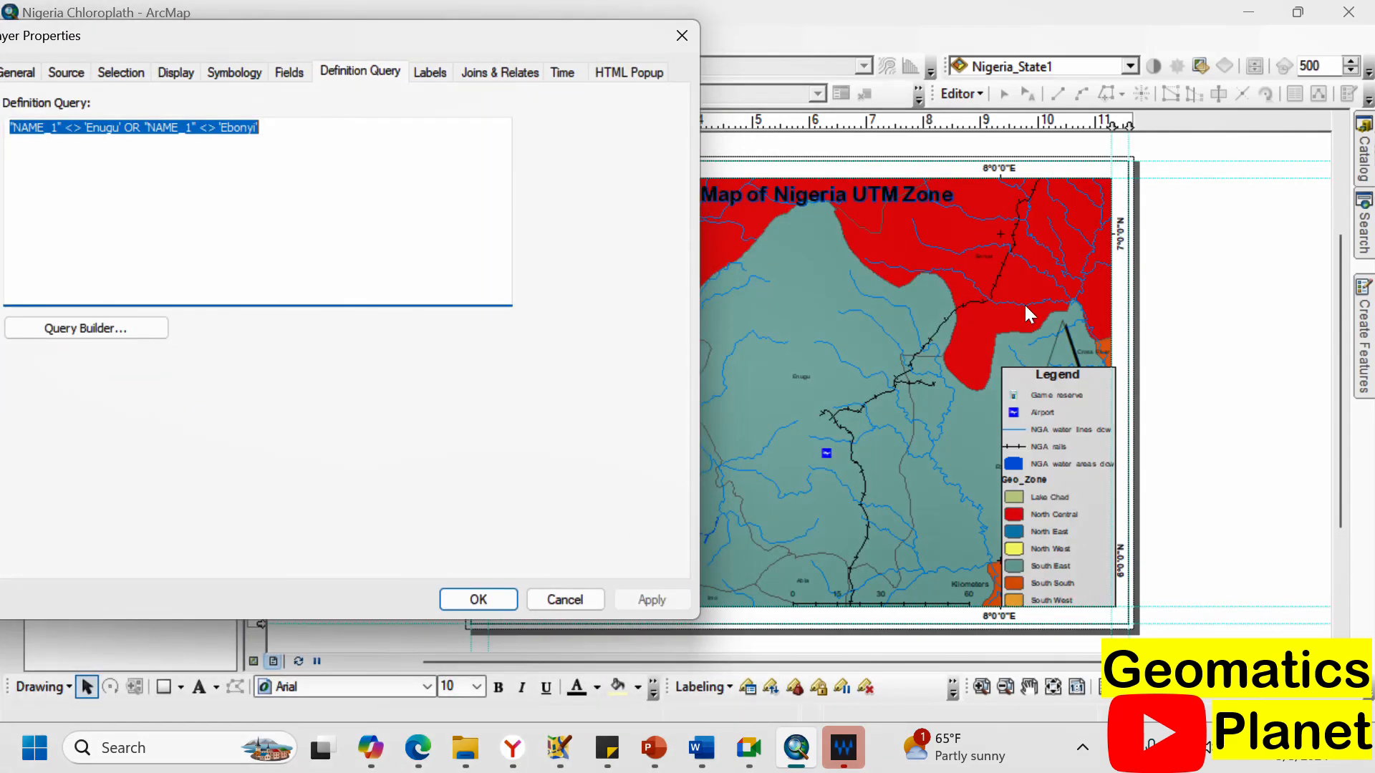
# Replace OR with AND in the definition query excluding Enugu and Ebonyi, verify the expression and apply it to the layer.
pyautogui.click(140, 127)
pyautogui.press('BackSpace')
pyautogui.press('BackSpace')
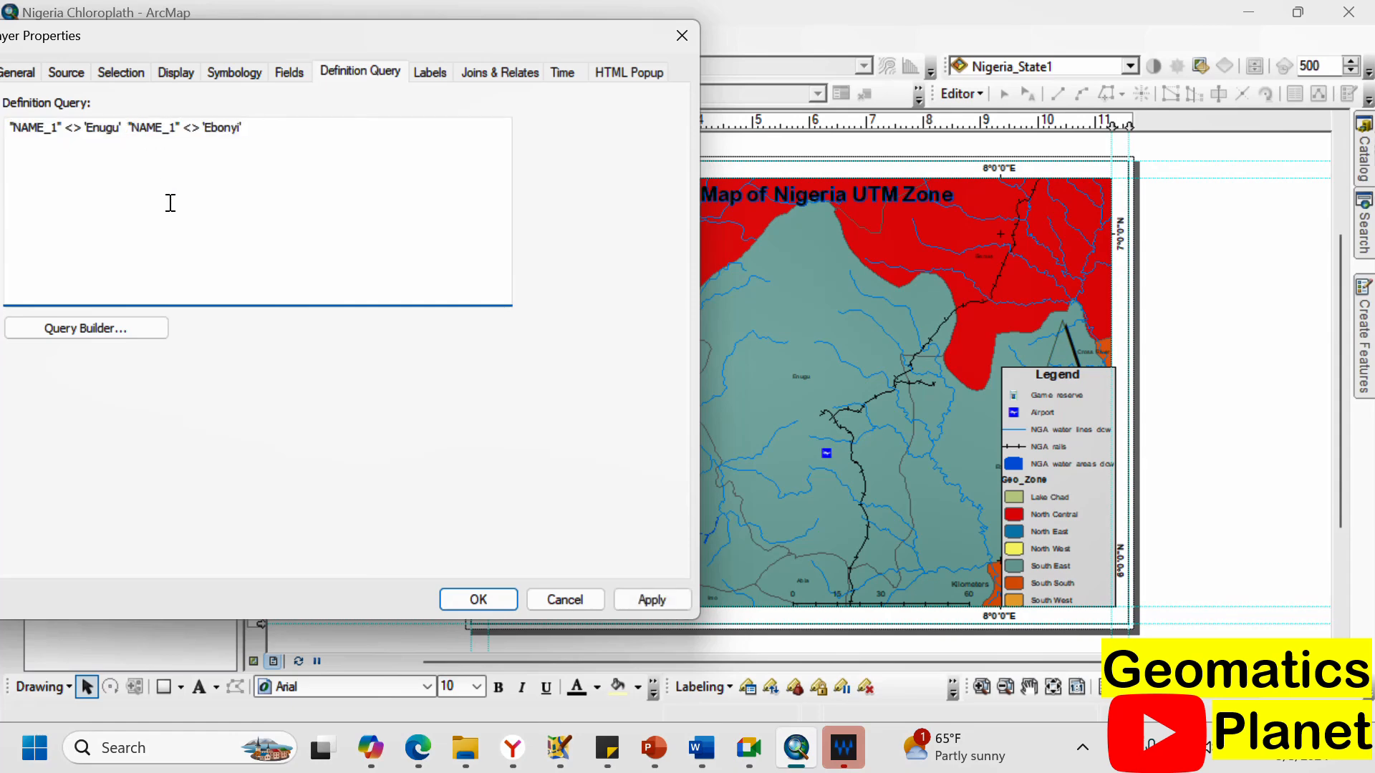
pyautogui.write('AND')
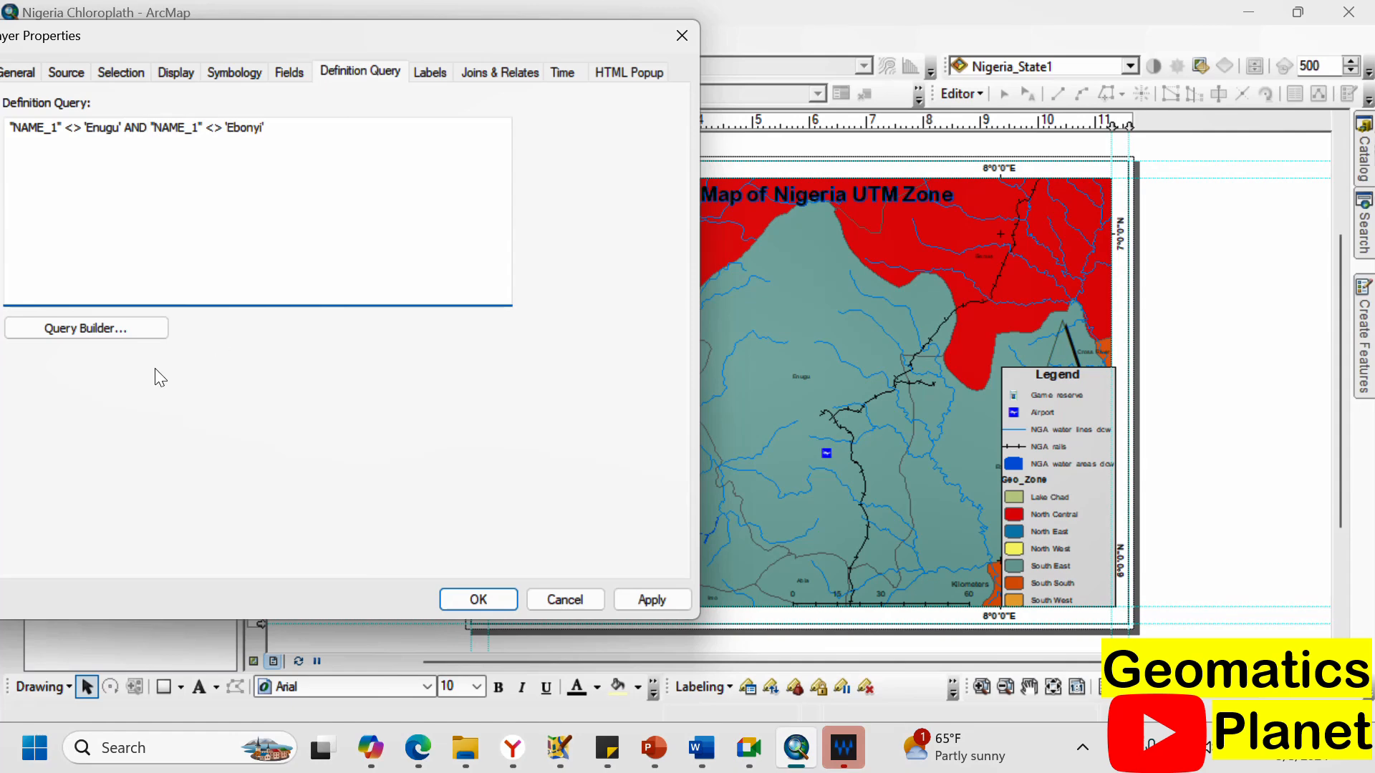
pyautogui.click(128, 331)
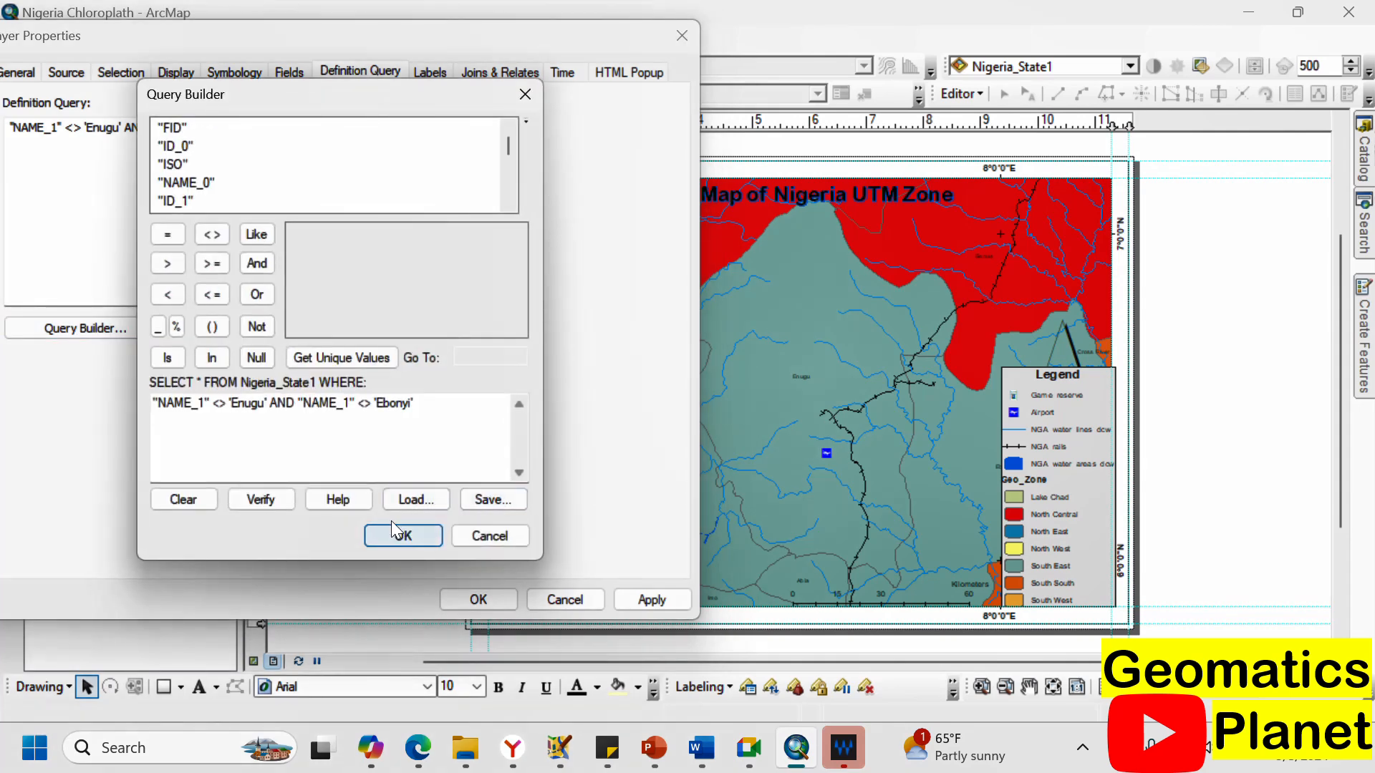
pyautogui.click(261, 499)
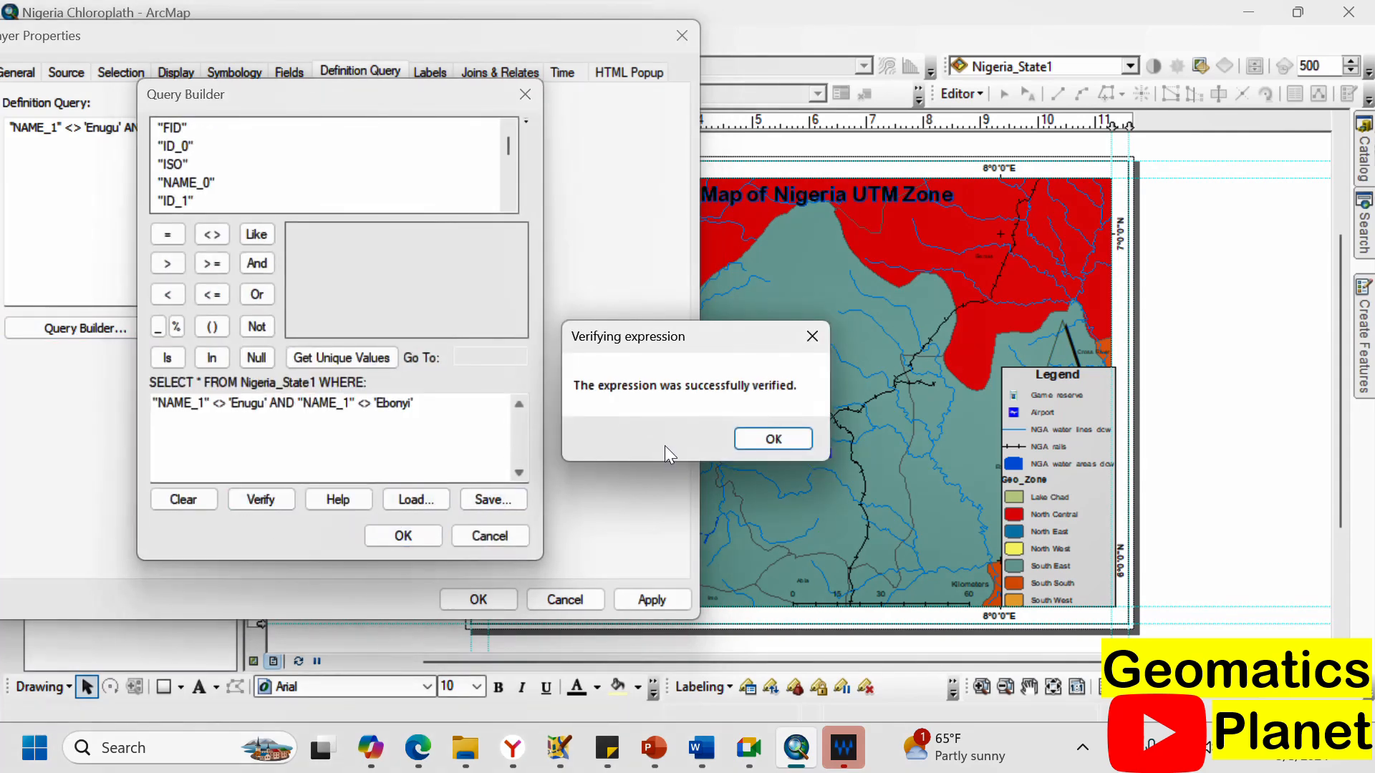
pyautogui.click(773, 439)
pyautogui.click(402, 536)
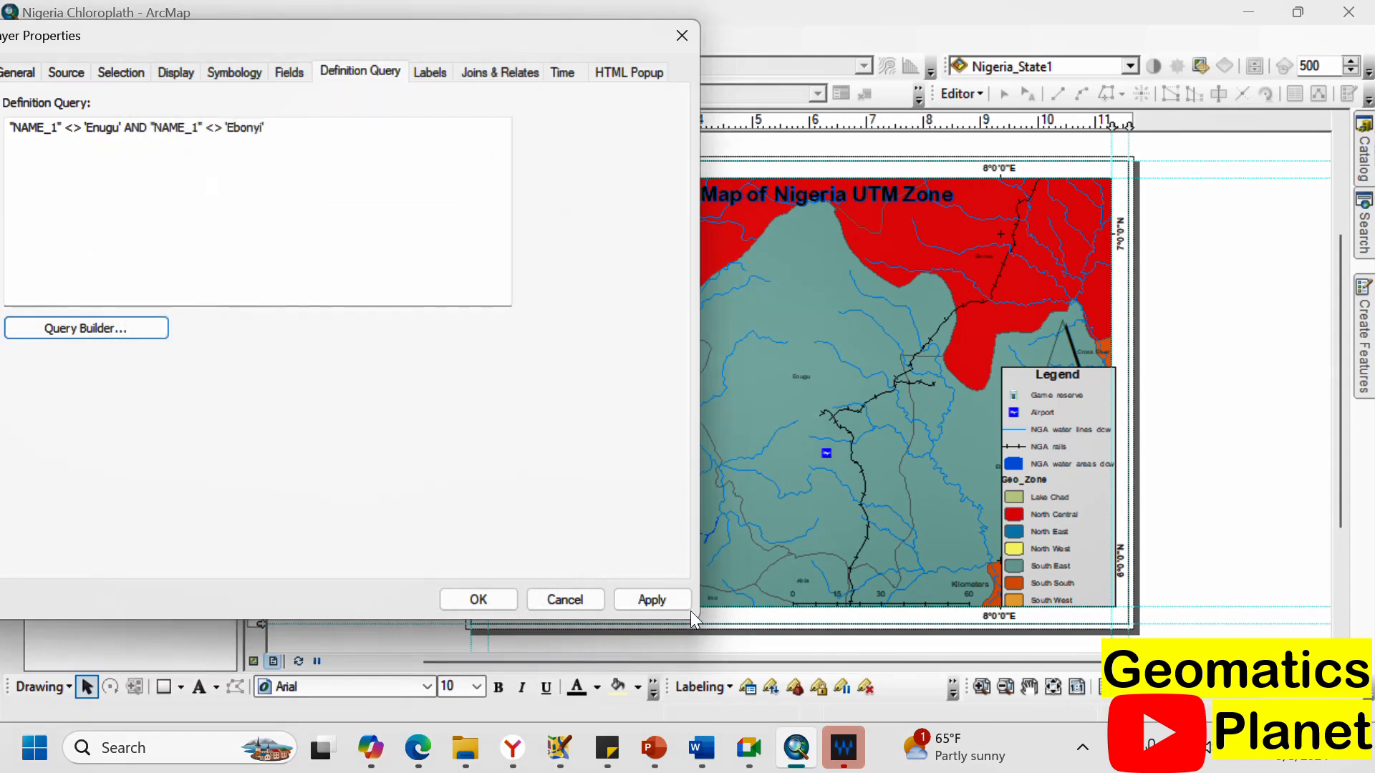
pyautogui.click(651, 600)
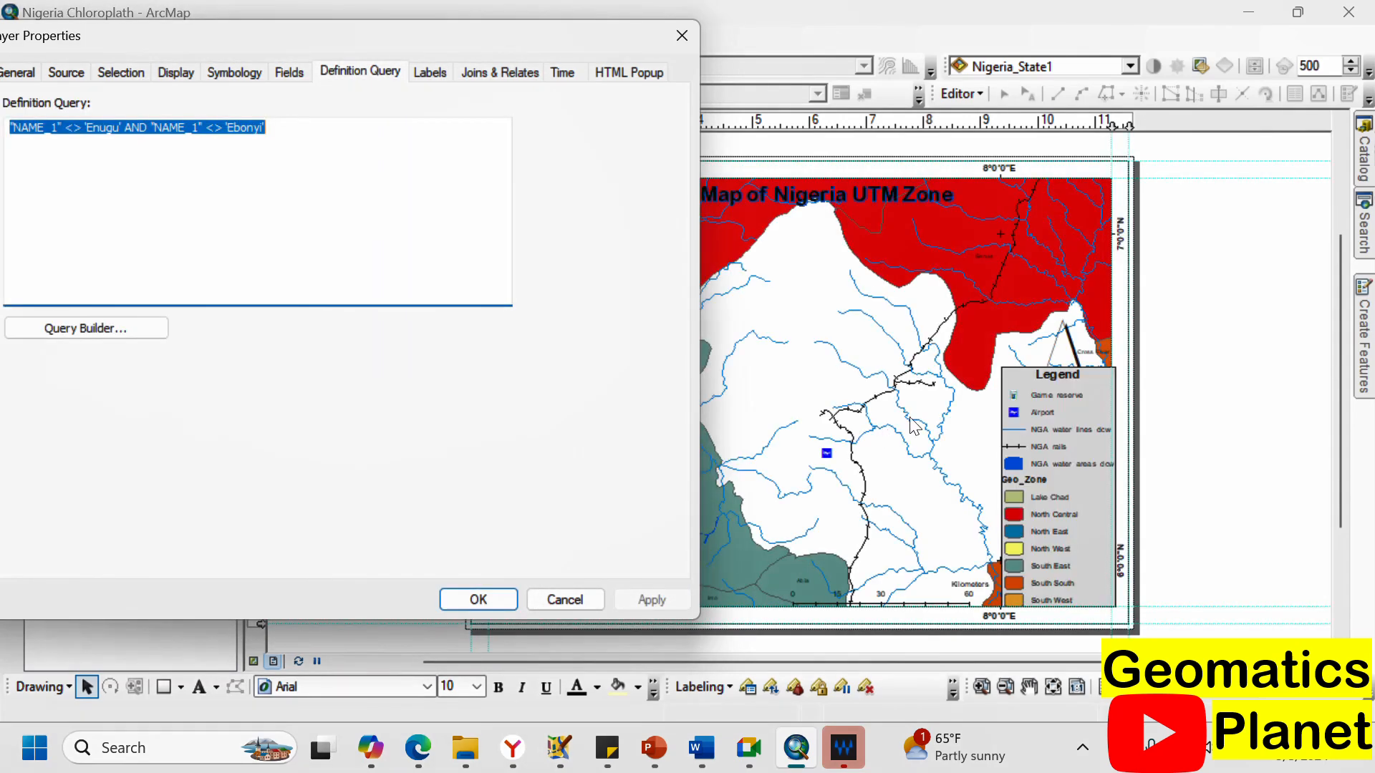
pyautogui.moveTo(483, 25); pyautogui.dragTo(349, 90)
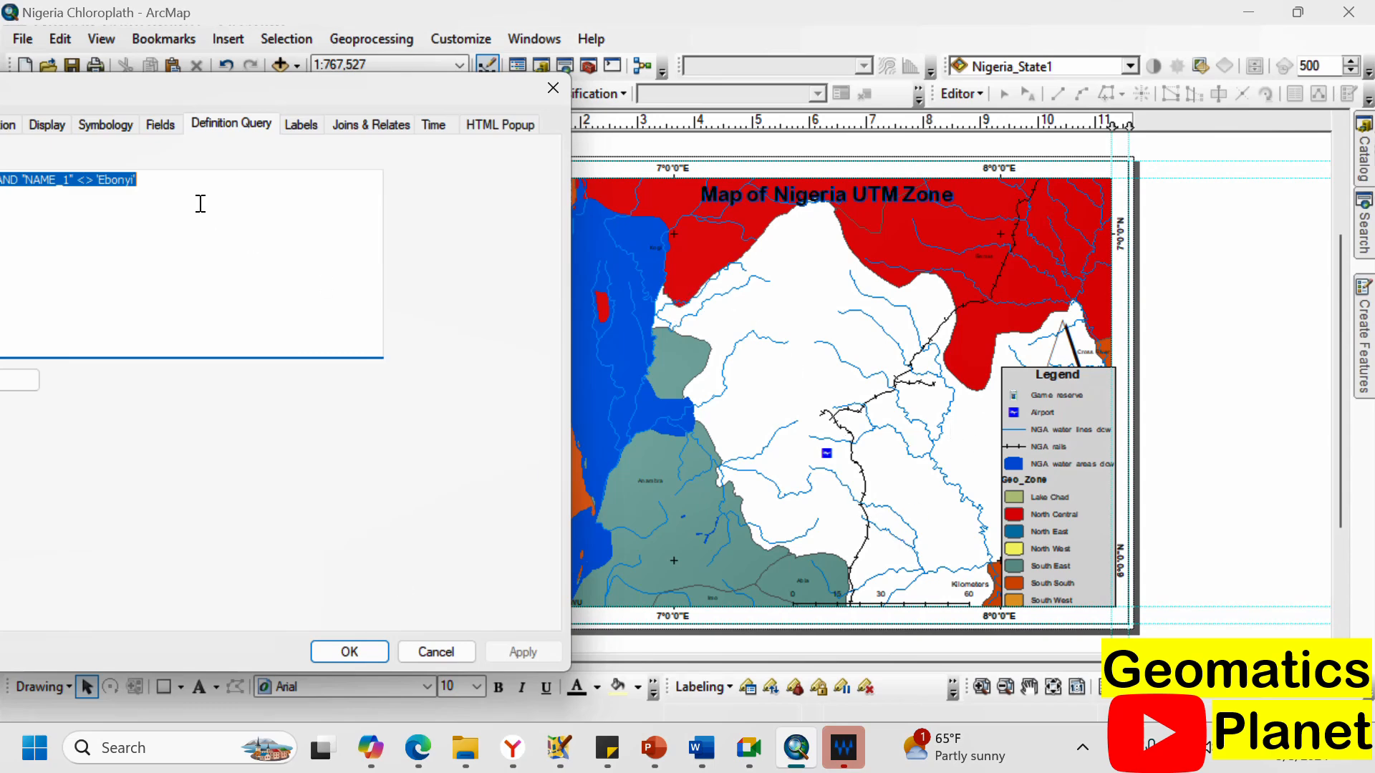
pyautogui.press('Delete')
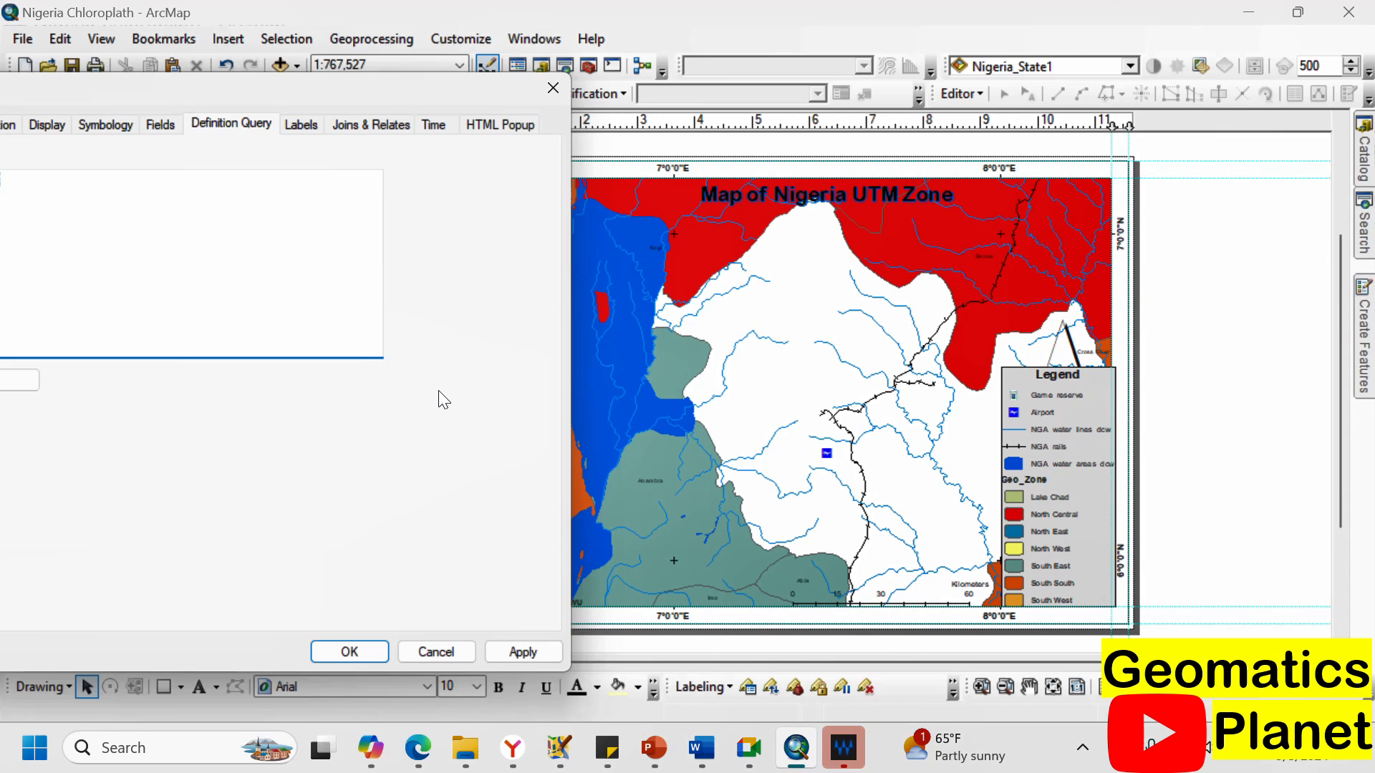
pyautogui.moveTo(372, 106); pyautogui.dragTo(823, 110)
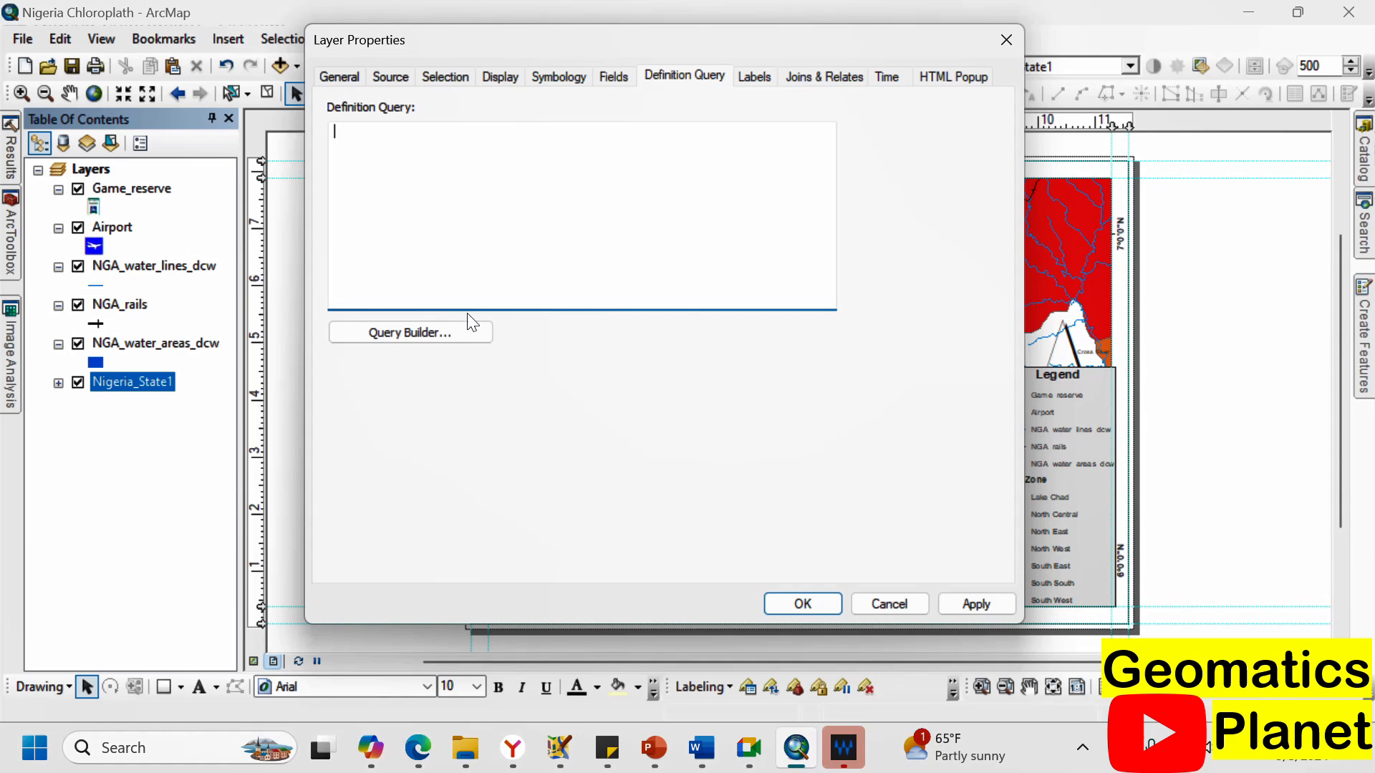
pyautogui.click(440, 337)
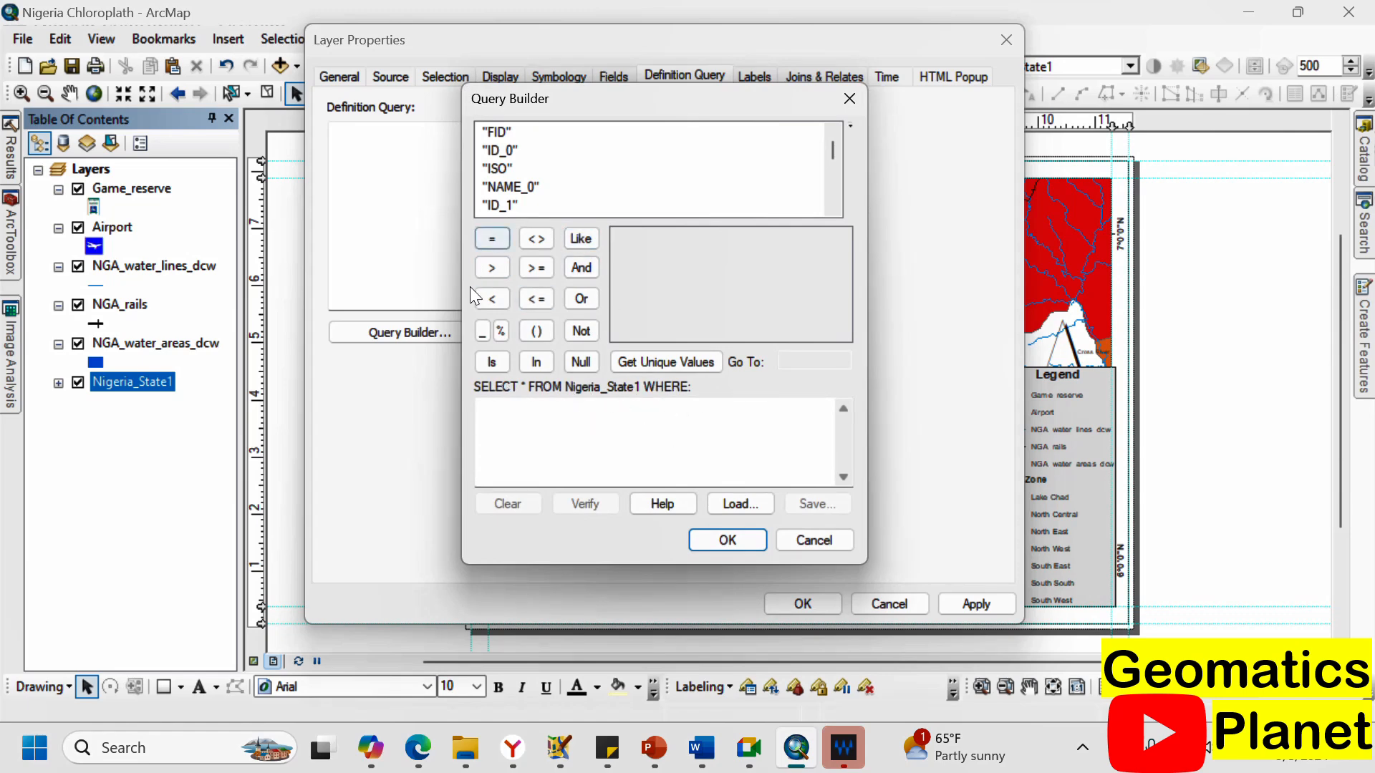
pyautogui.click(727, 540)
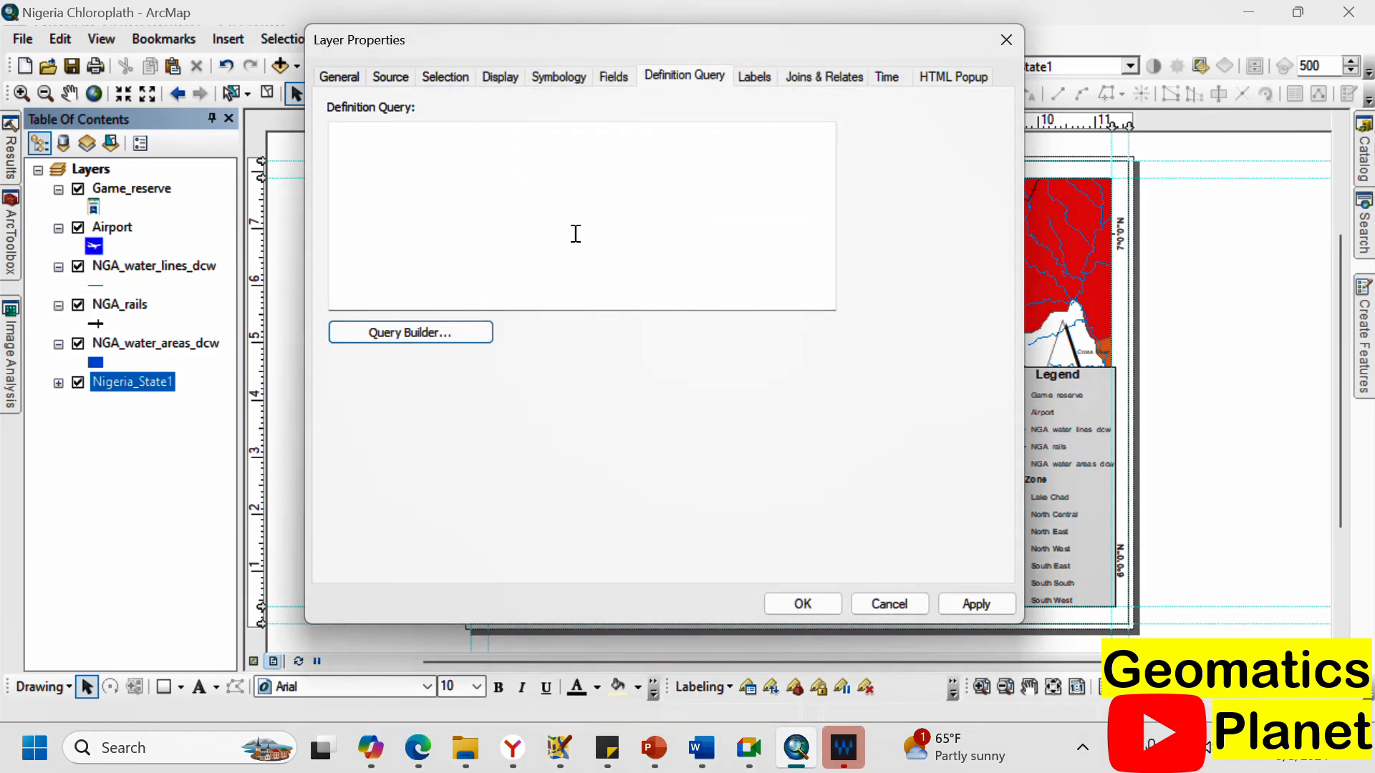
pyautogui.click(453, 75)
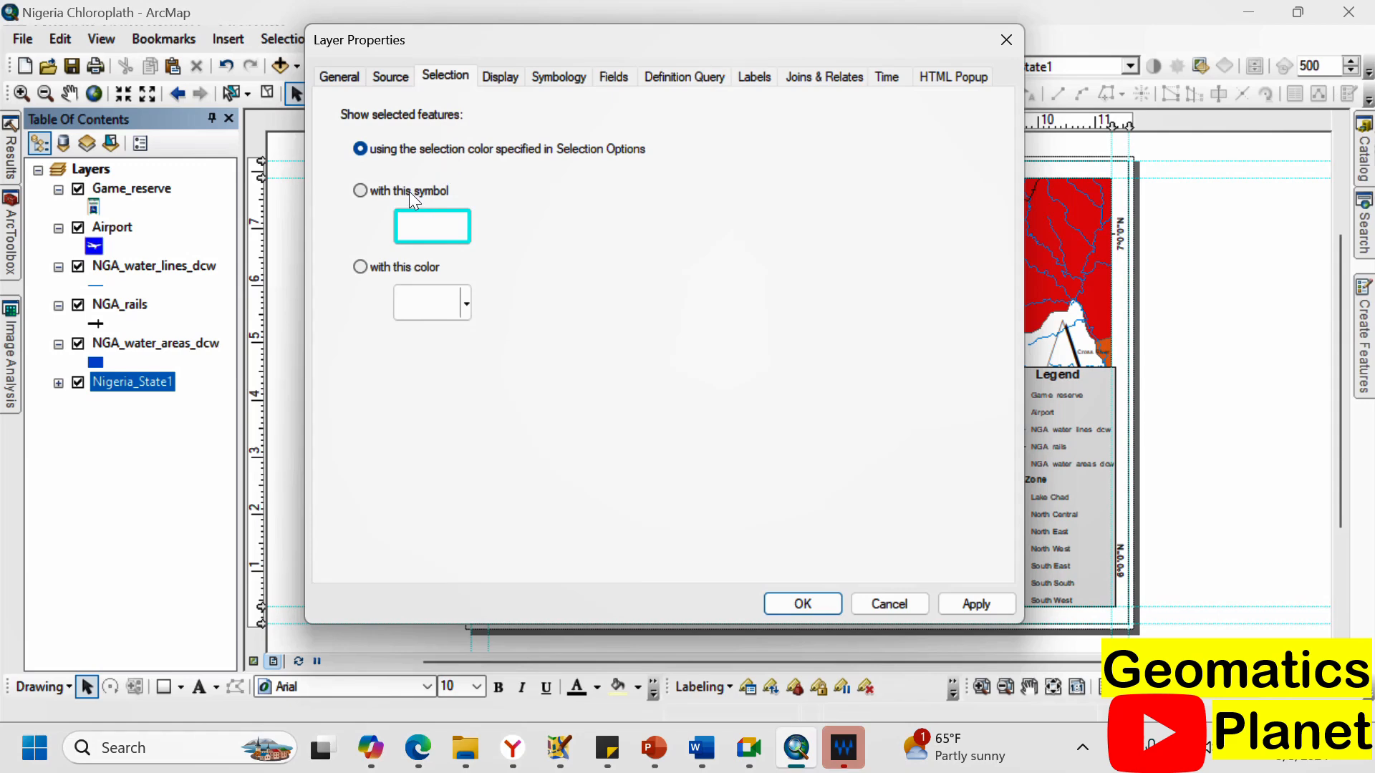
pyautogui.click(1006, 39)
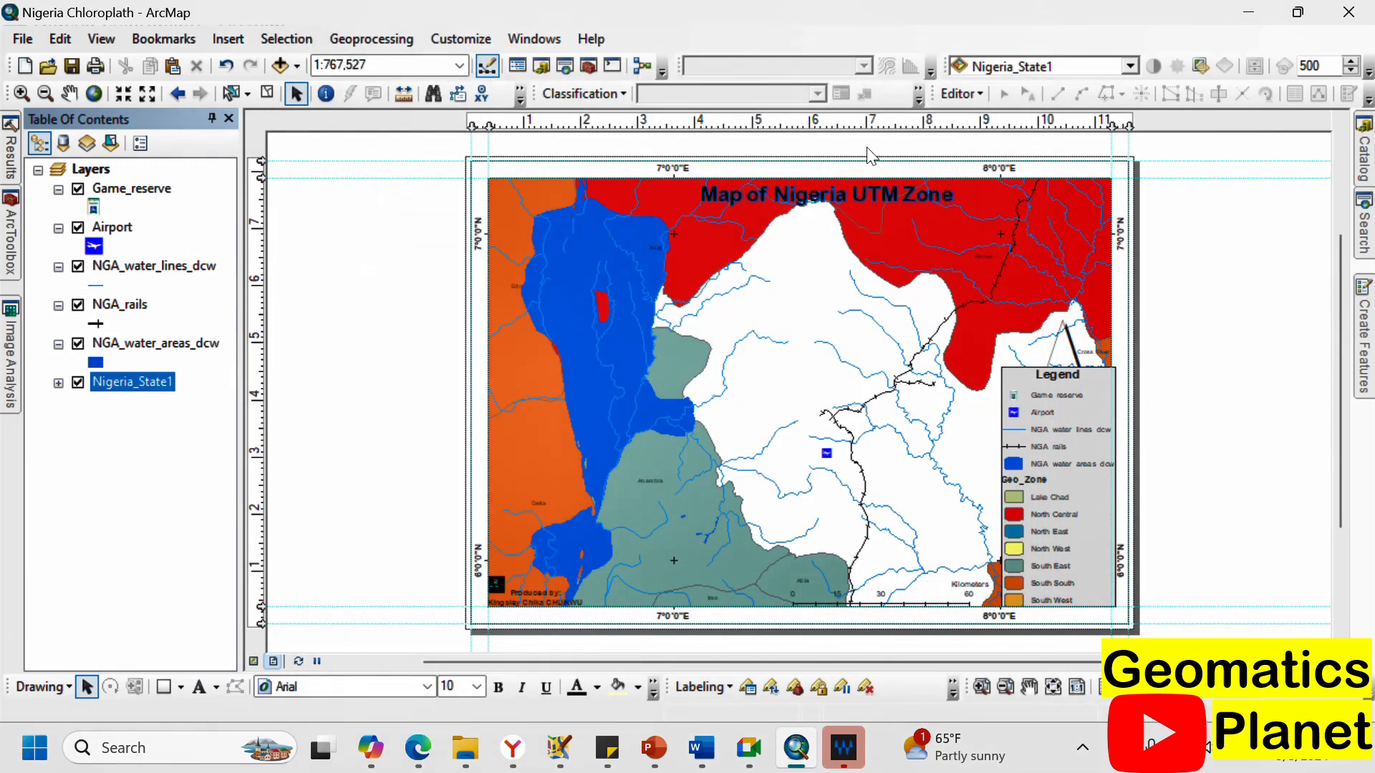
# Clear the entire definition query of the Nigeria_State1 layer and accept the layer properties.
pyautogui.rightClick(149, 380)
pyautogui.click(290, 449)
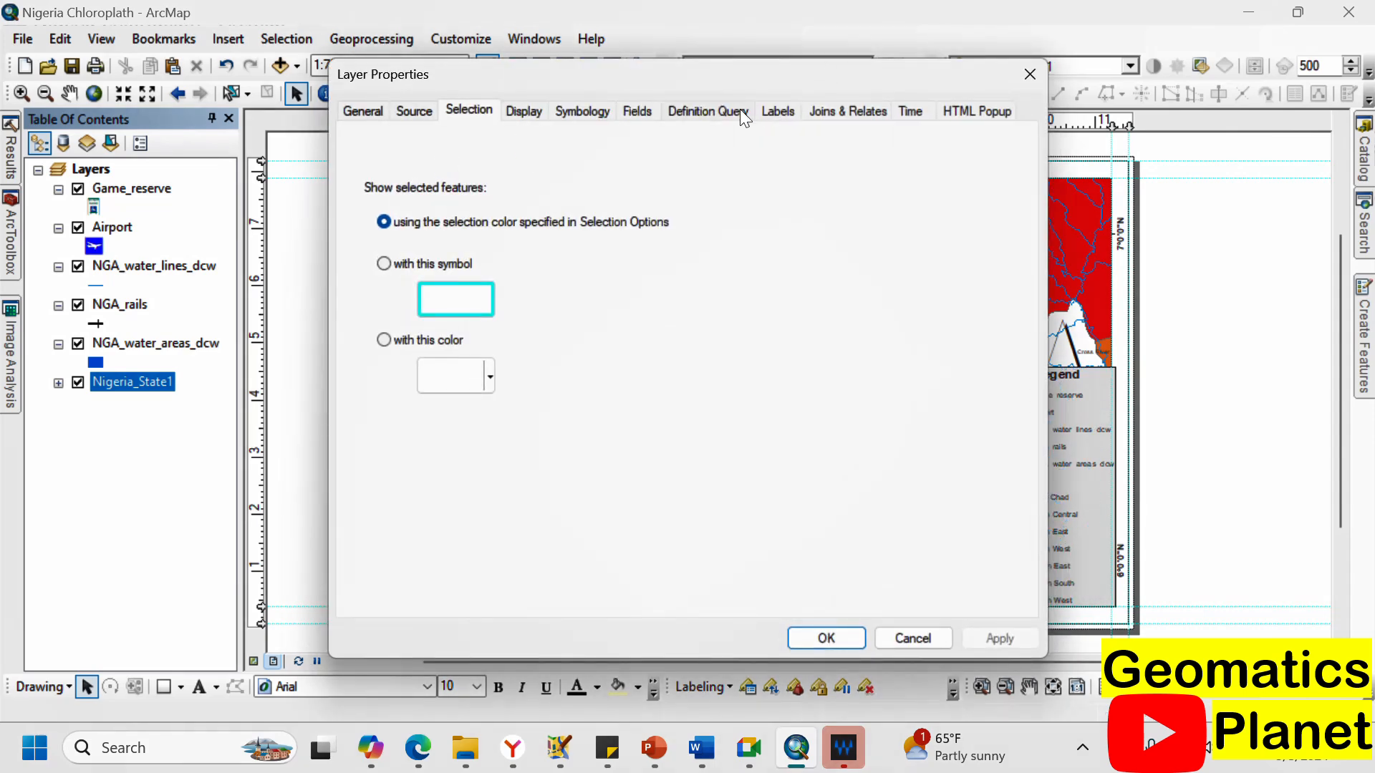
pyautogui.click(722, 118)
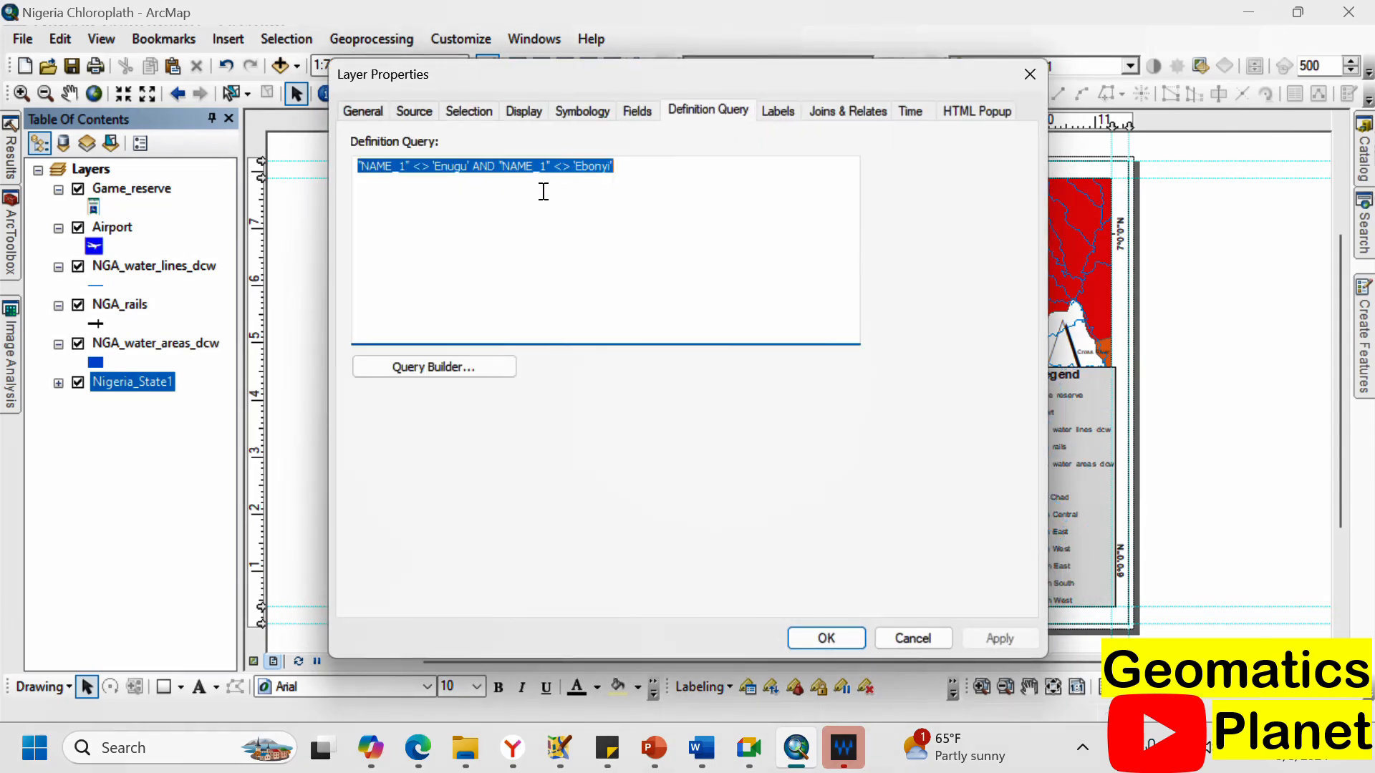
pyautogui.press('Delete')
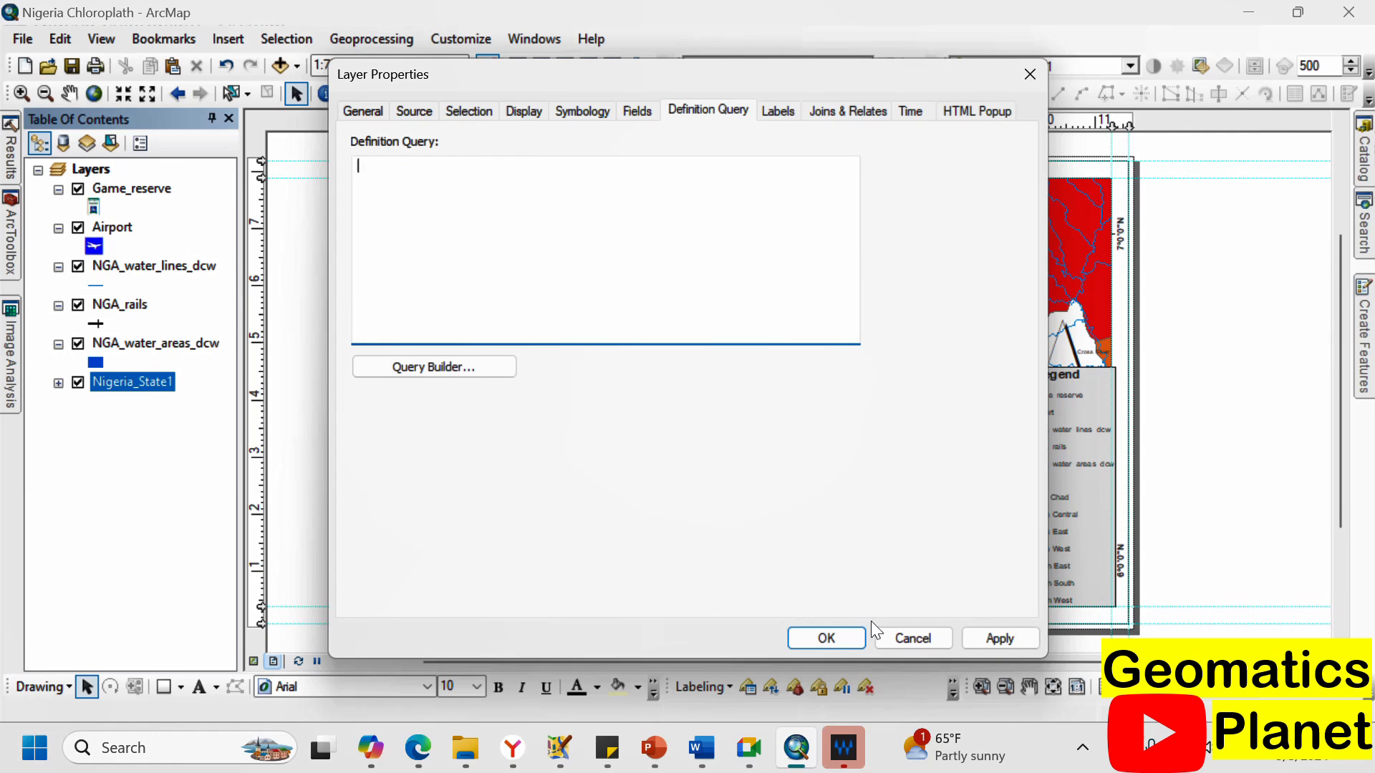
pyautogui.click(859, 637)
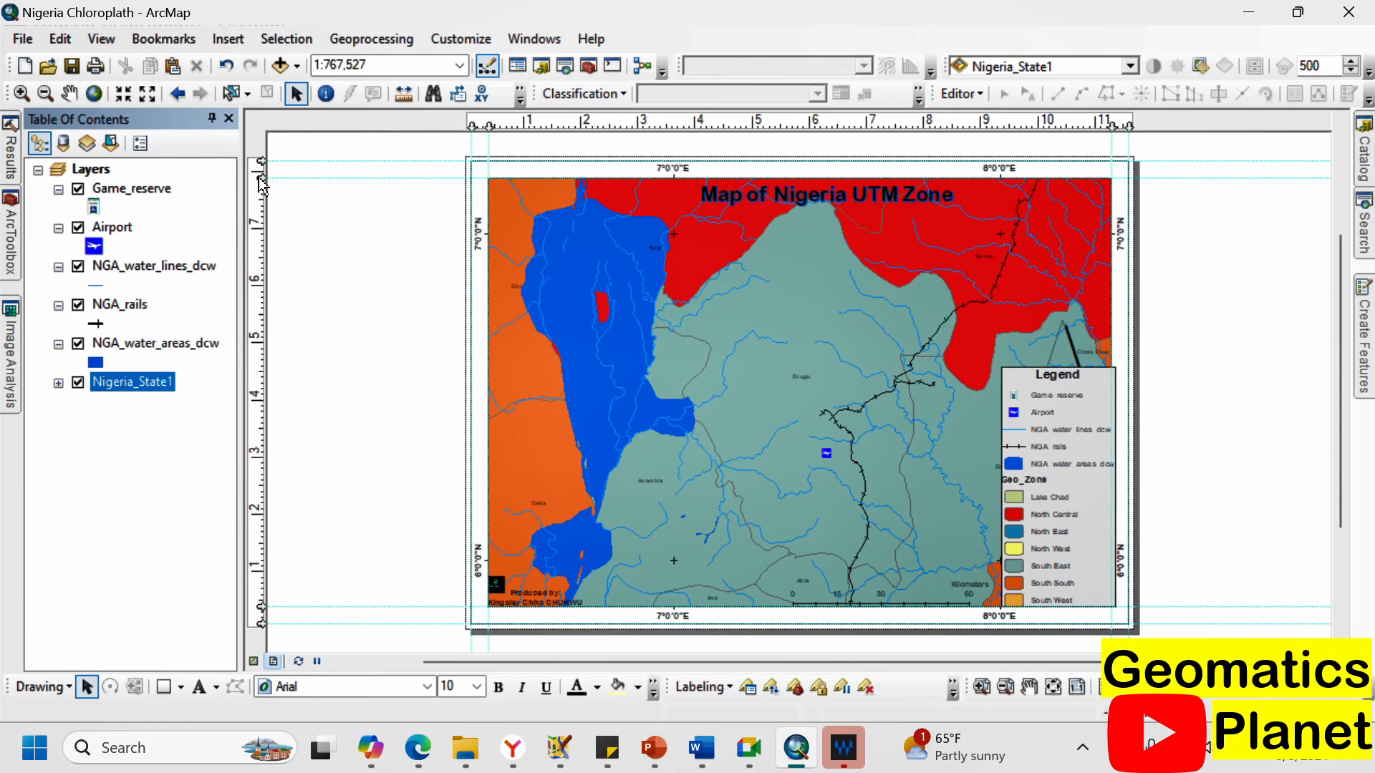
# Restore the bookmarked view that shows the whole of Nigeria at 1:6,000,000 in the layout.
pyautogui.rightClick(91, 169)
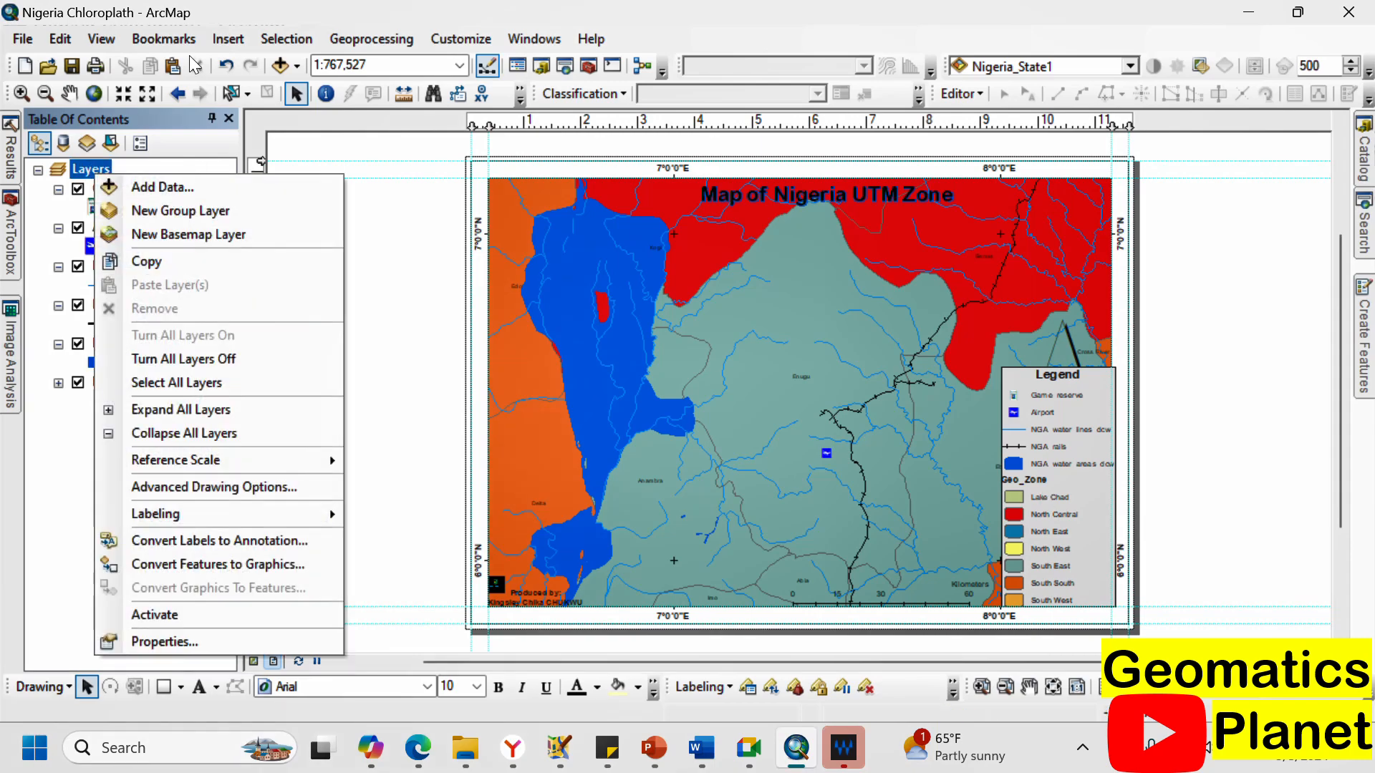
pyautogui.click(172, 41)
pyautogui.click(206, 118)
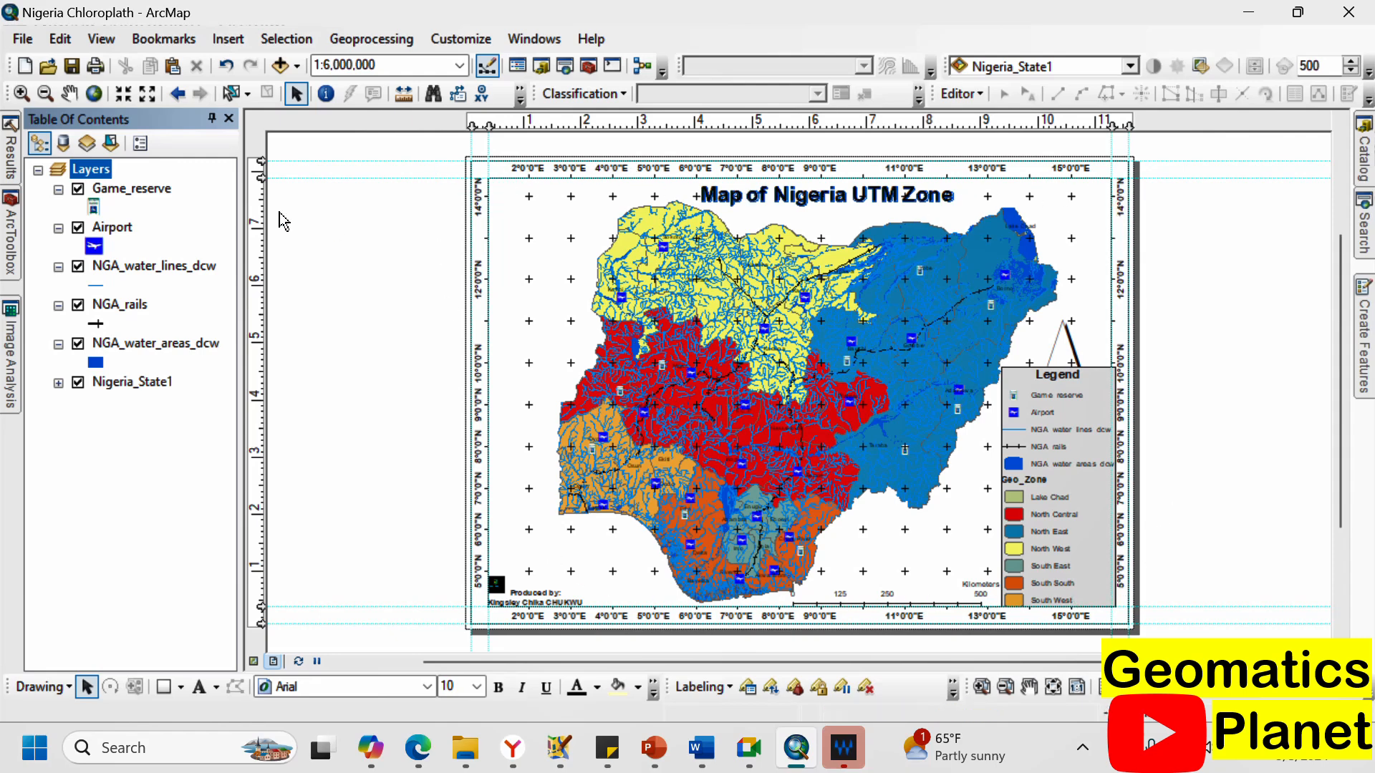
# Disable the Enugu grid and enable the Graticule grid in the Layers data frame properties, and apply the change.
pyautogui.rightClick(108, 177)
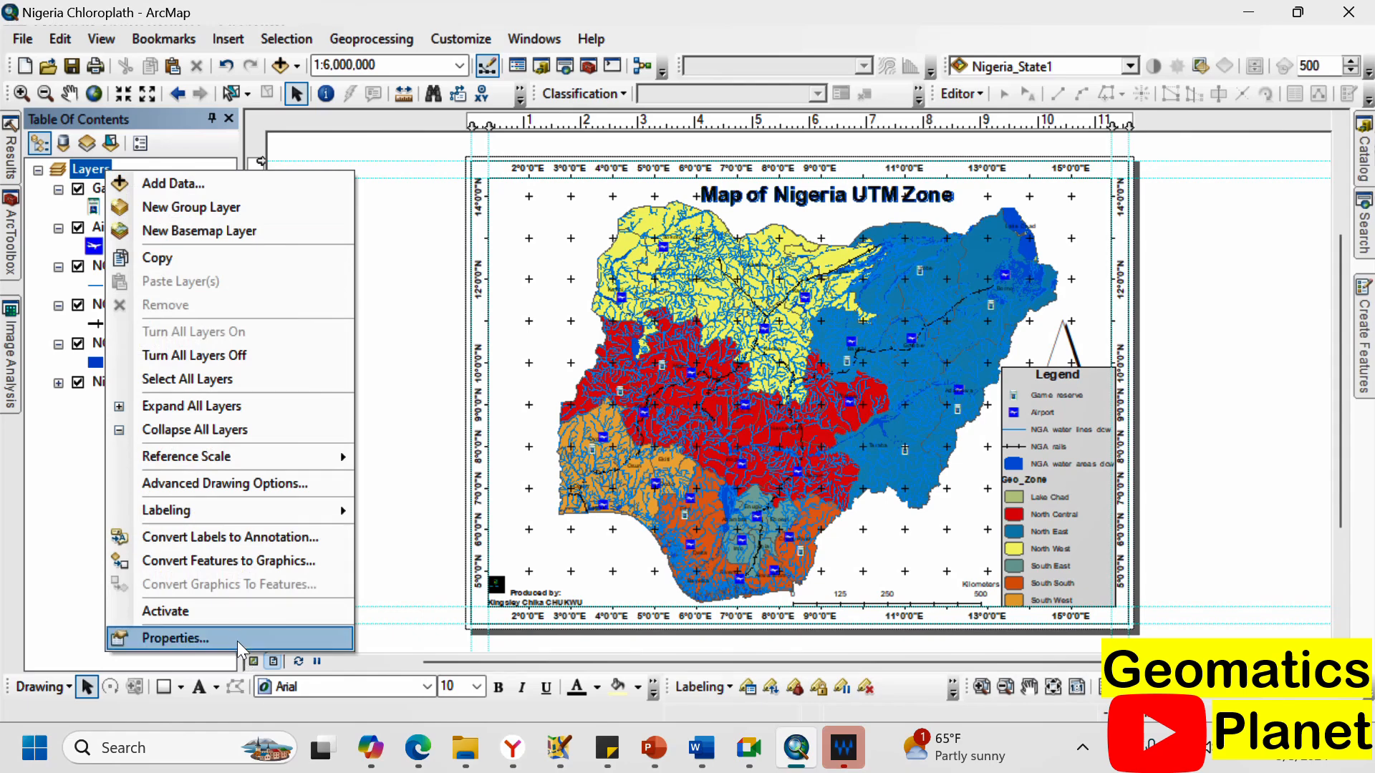
pyautogui.click(235, 637)
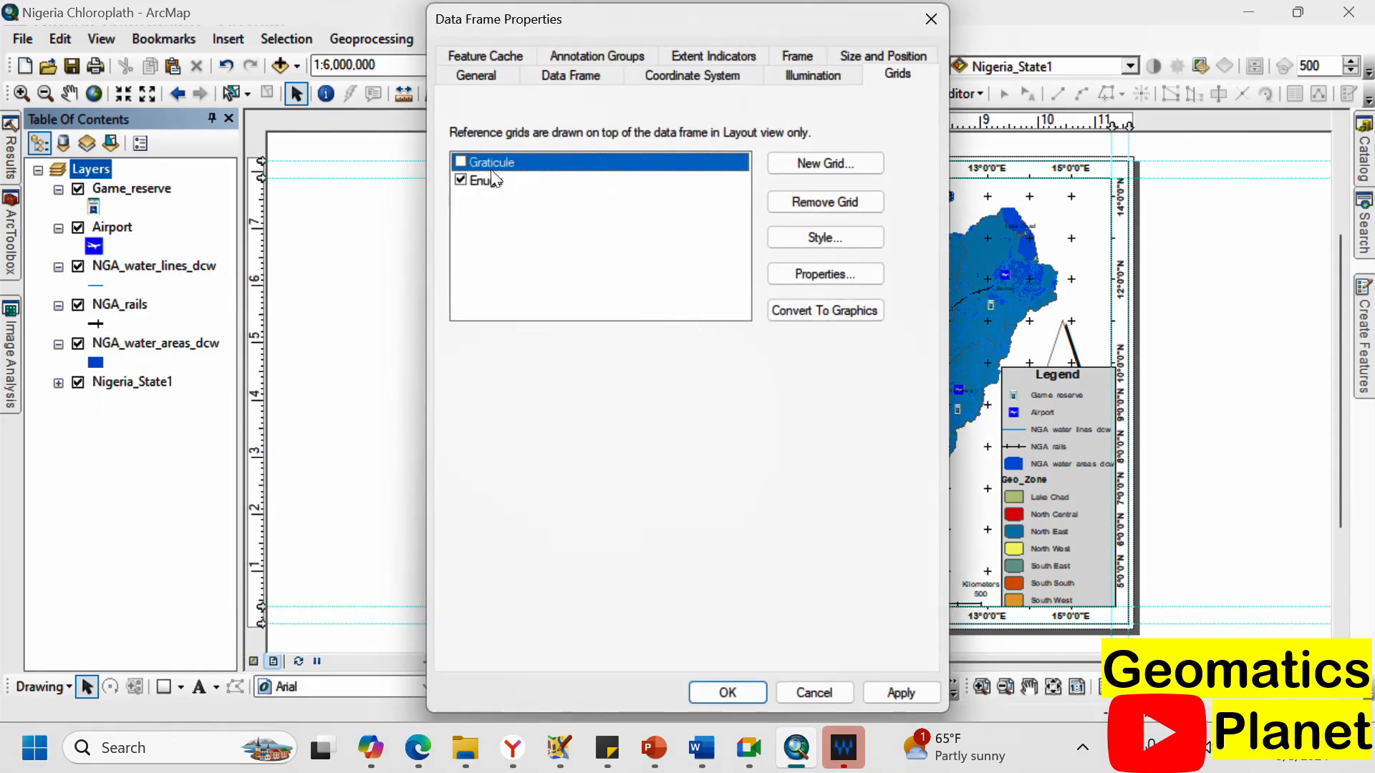
pyautogui.click(463, 179)
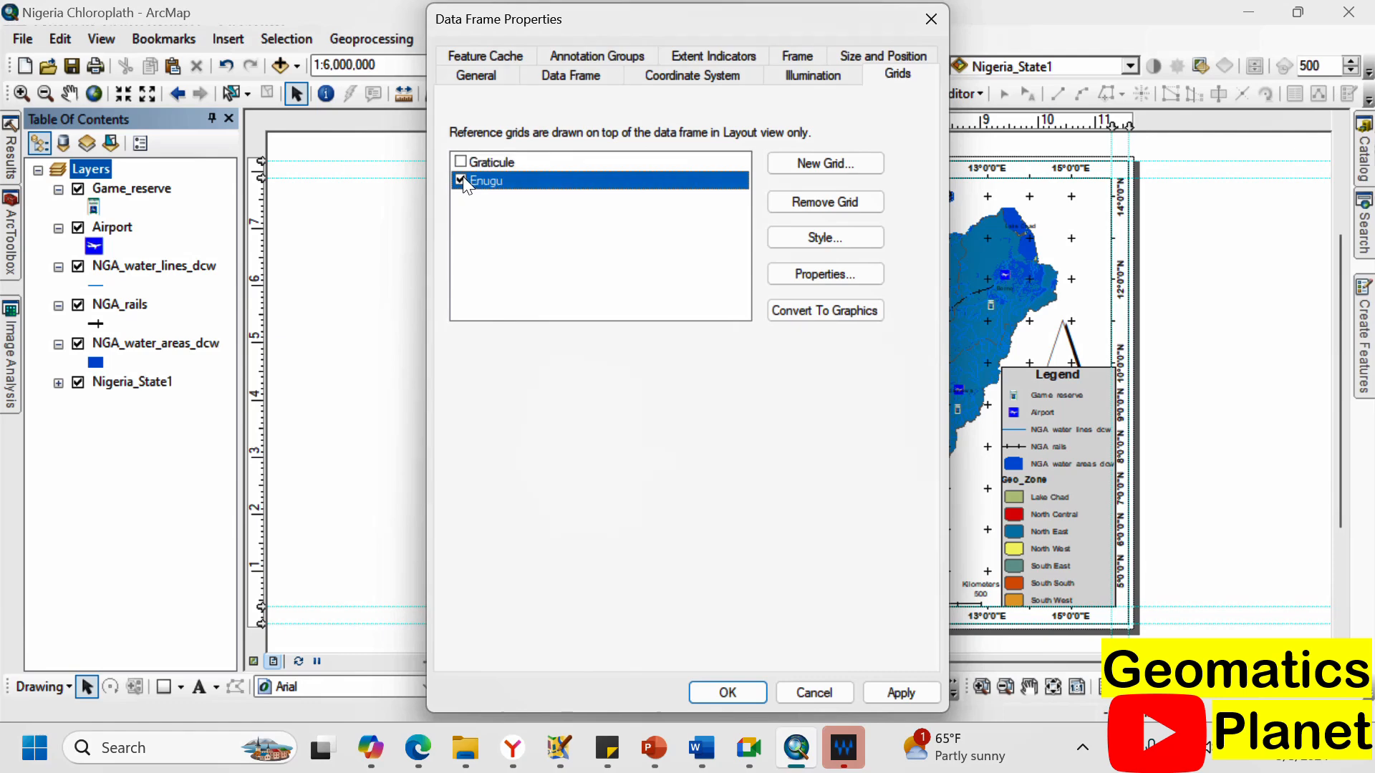
pyautogui.click(462, 161)
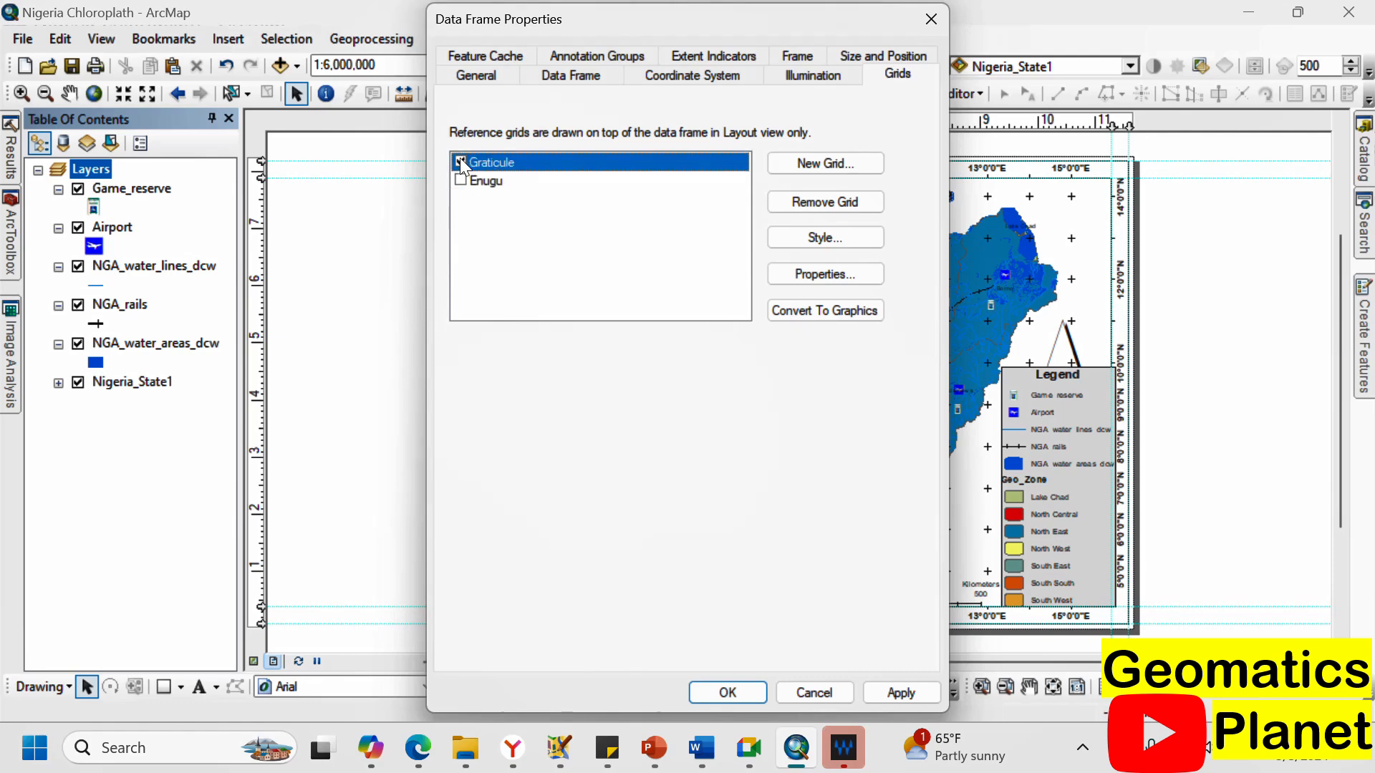
pyautogui.click(899, 691)
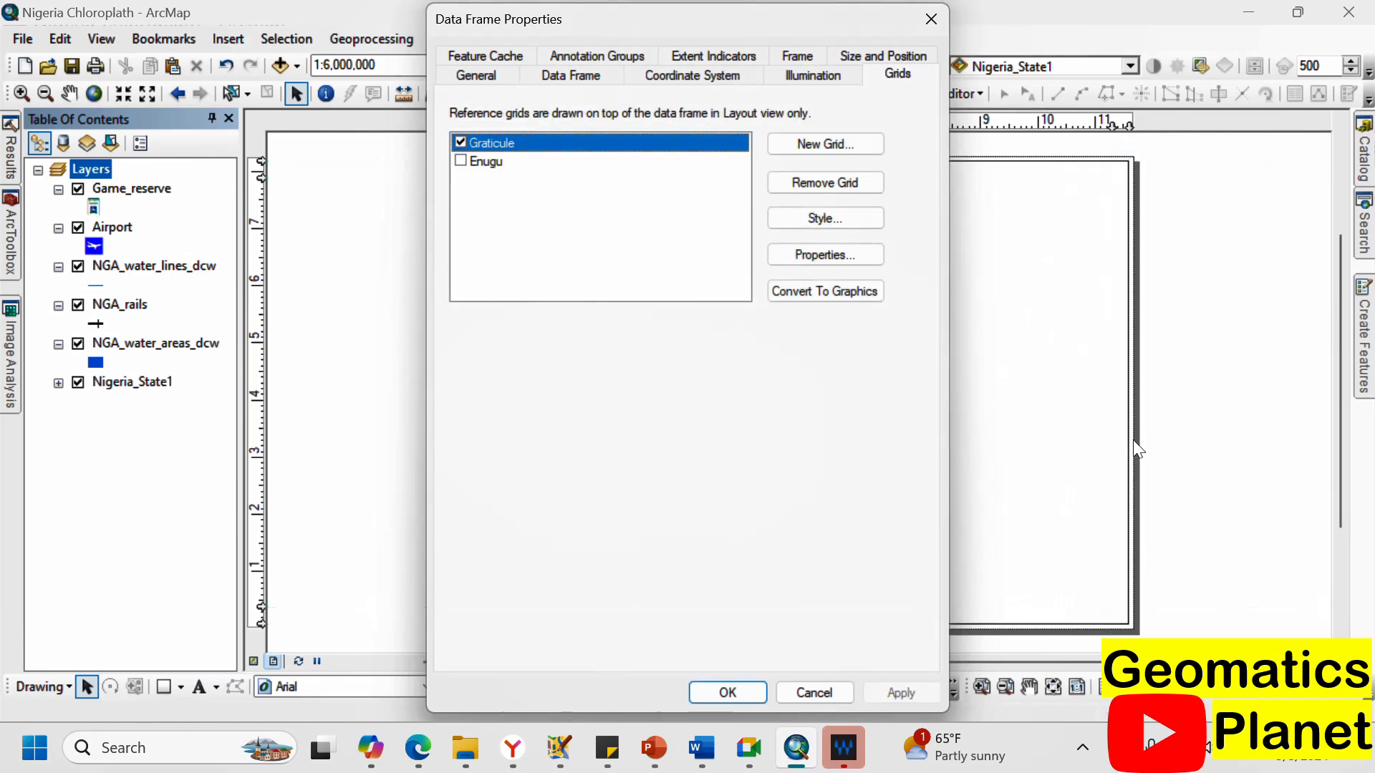
pyautogui.click(729, 693)
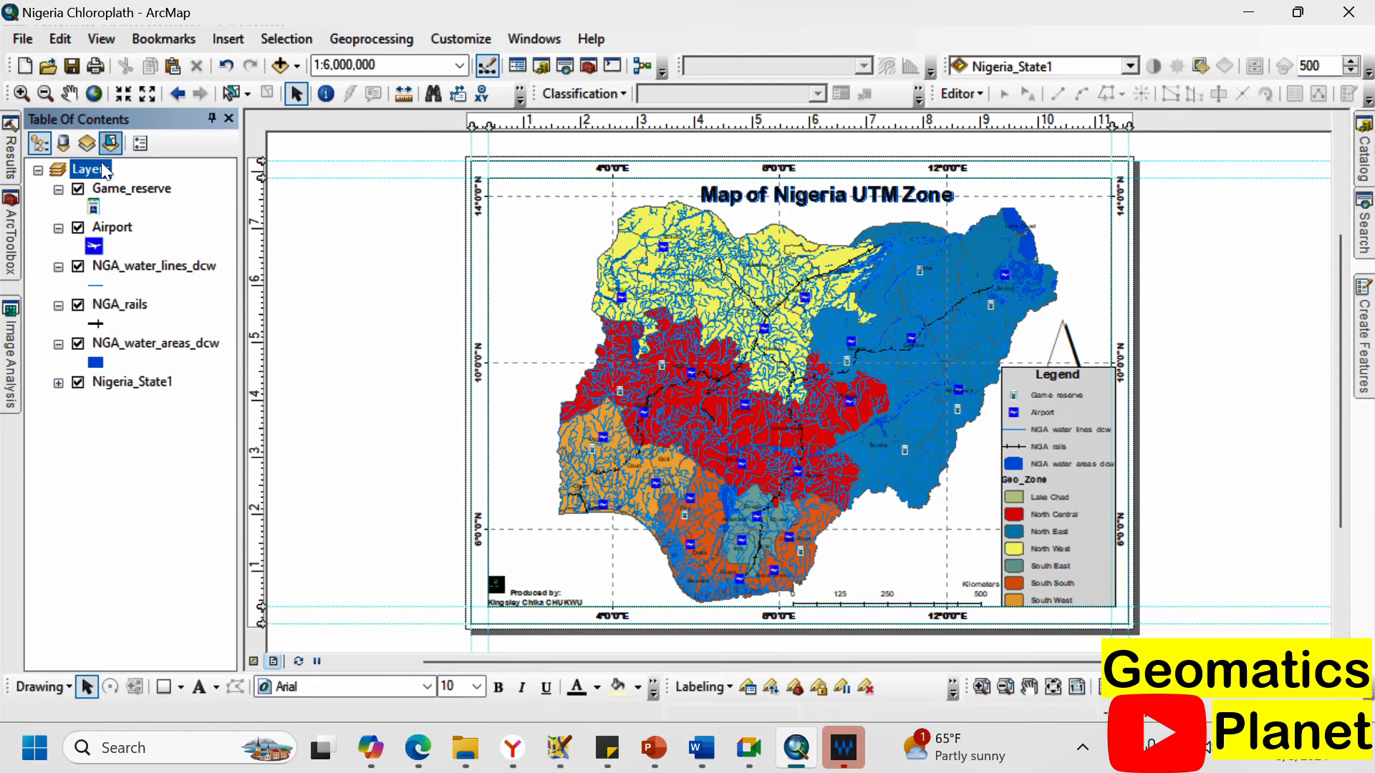
pyautogui.rightClick(99, 174)
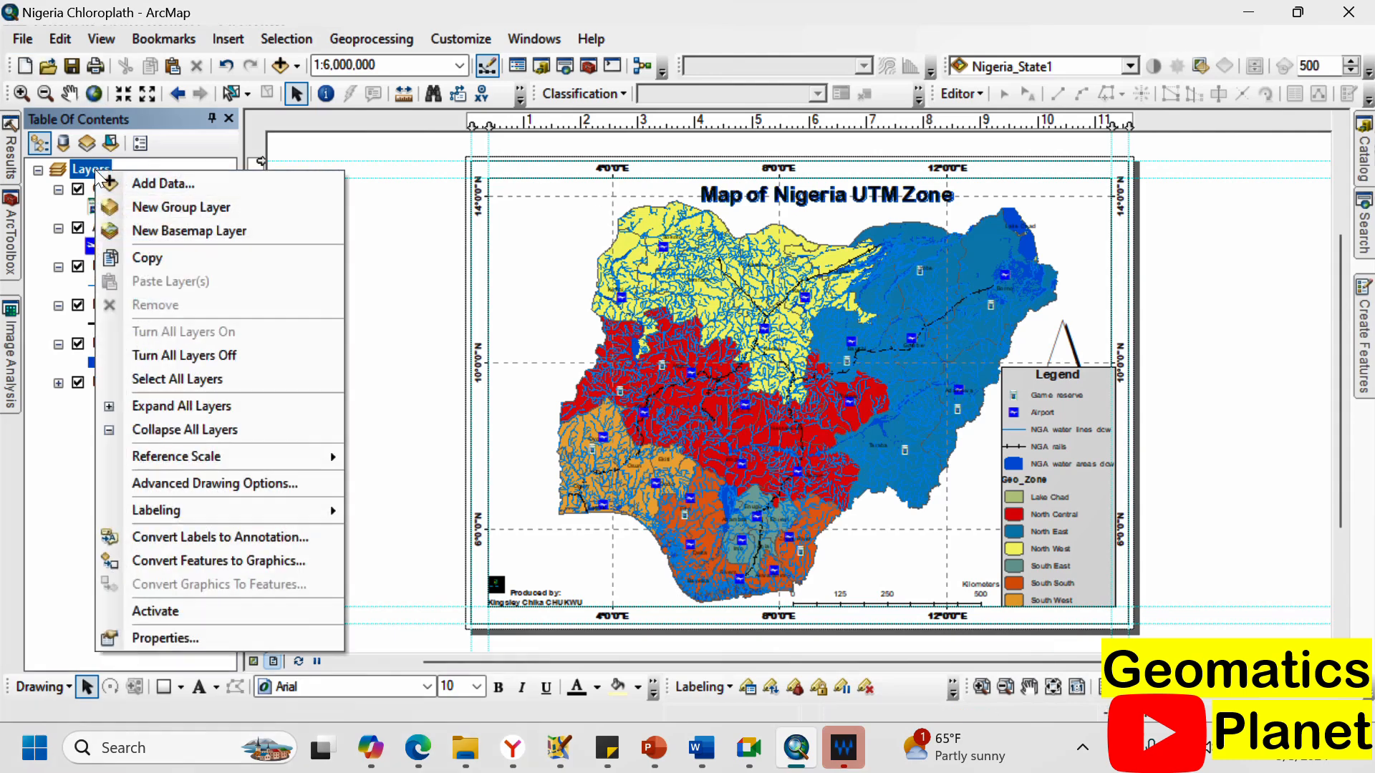
pyautogui.click(179, 638)
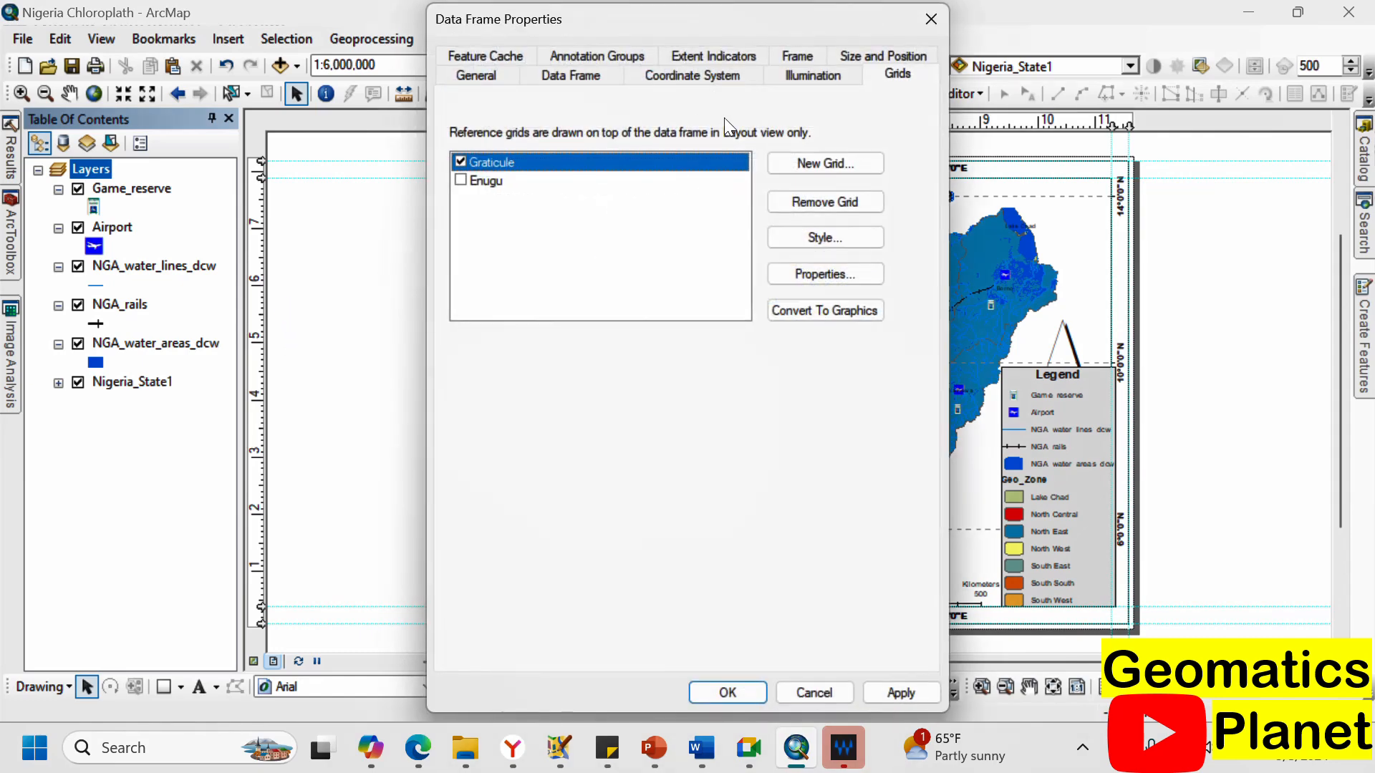
pyautogui.click(931, 19)
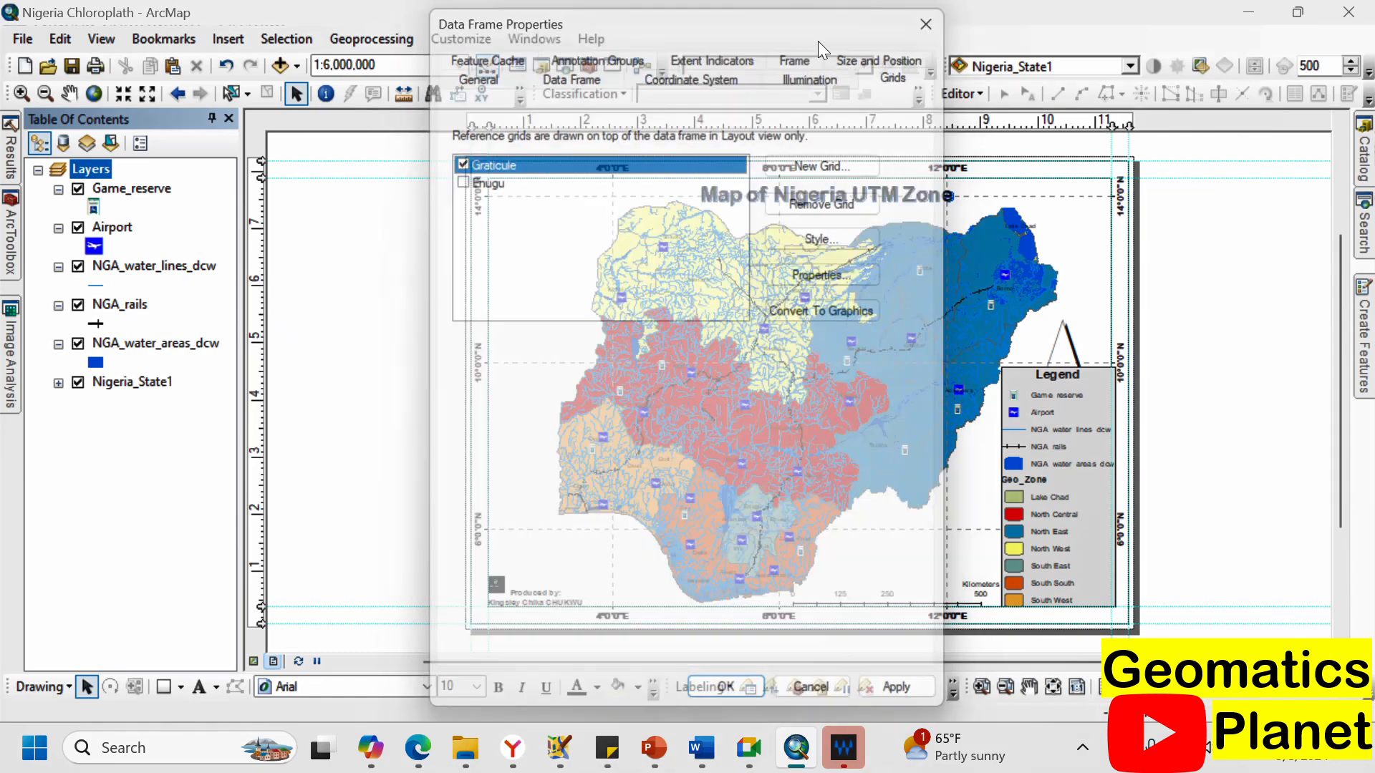
# Open the symbology settings of the Nigeria_State1 layer, switch to unique values categories and list the available value fields.
pyautogui.rightClick(131, 383)
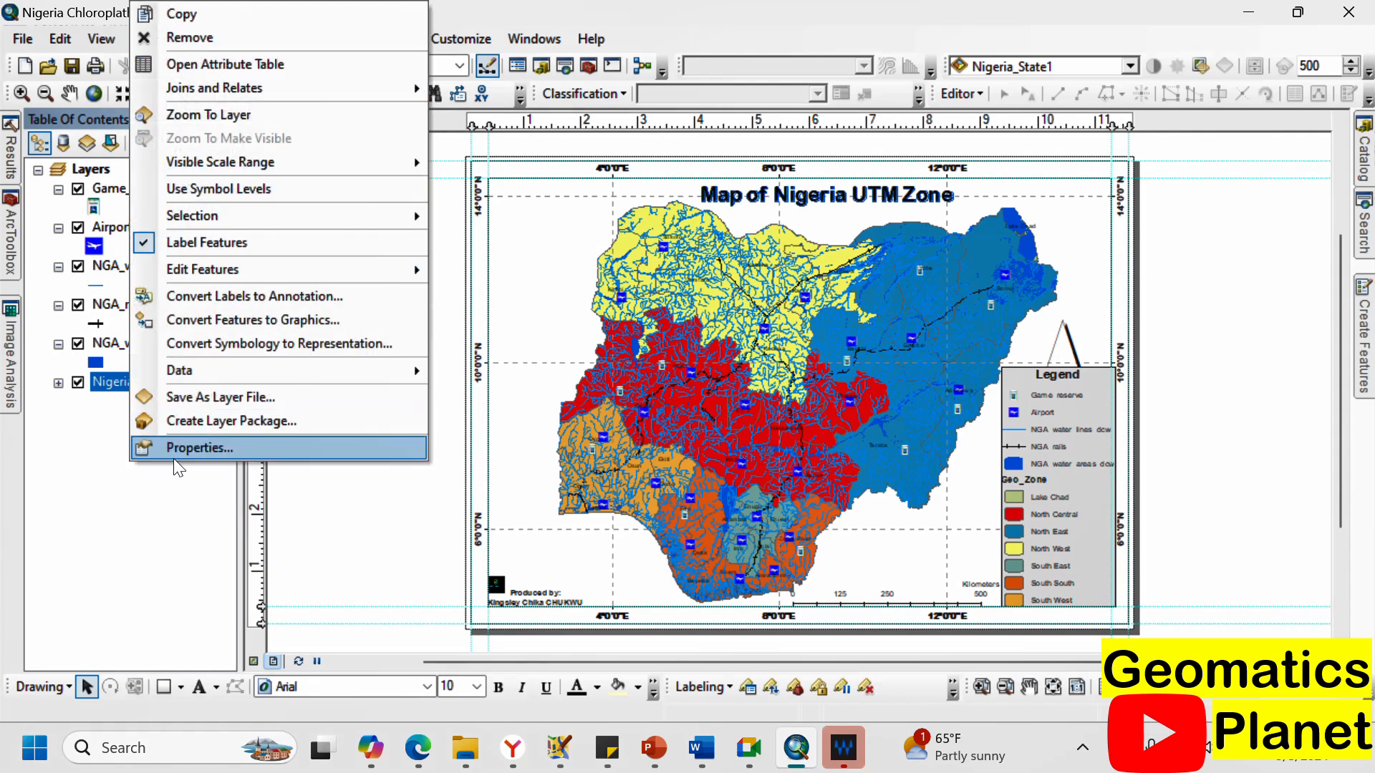
pyautogui.click(181, 449)
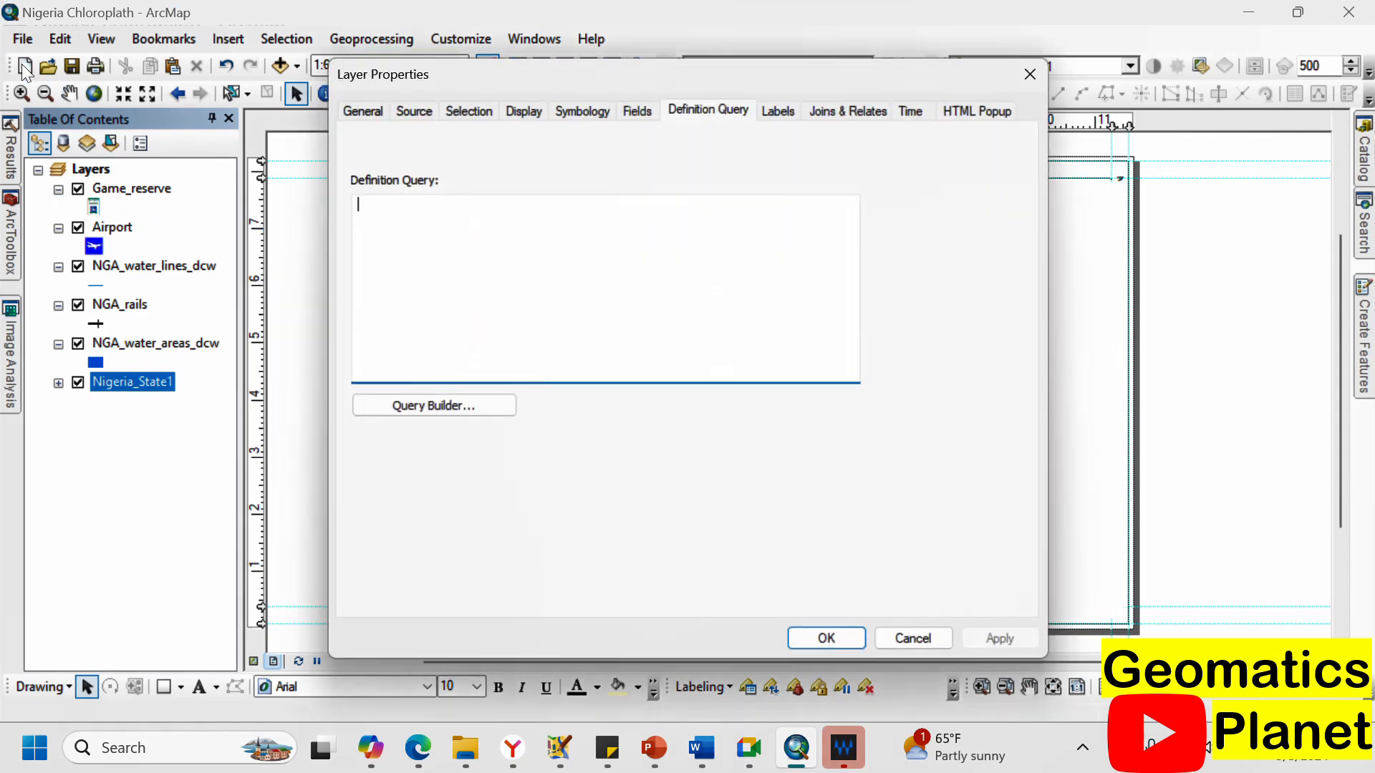
pyautogui.click(594, 115)
pyautogui.click(374, 149)
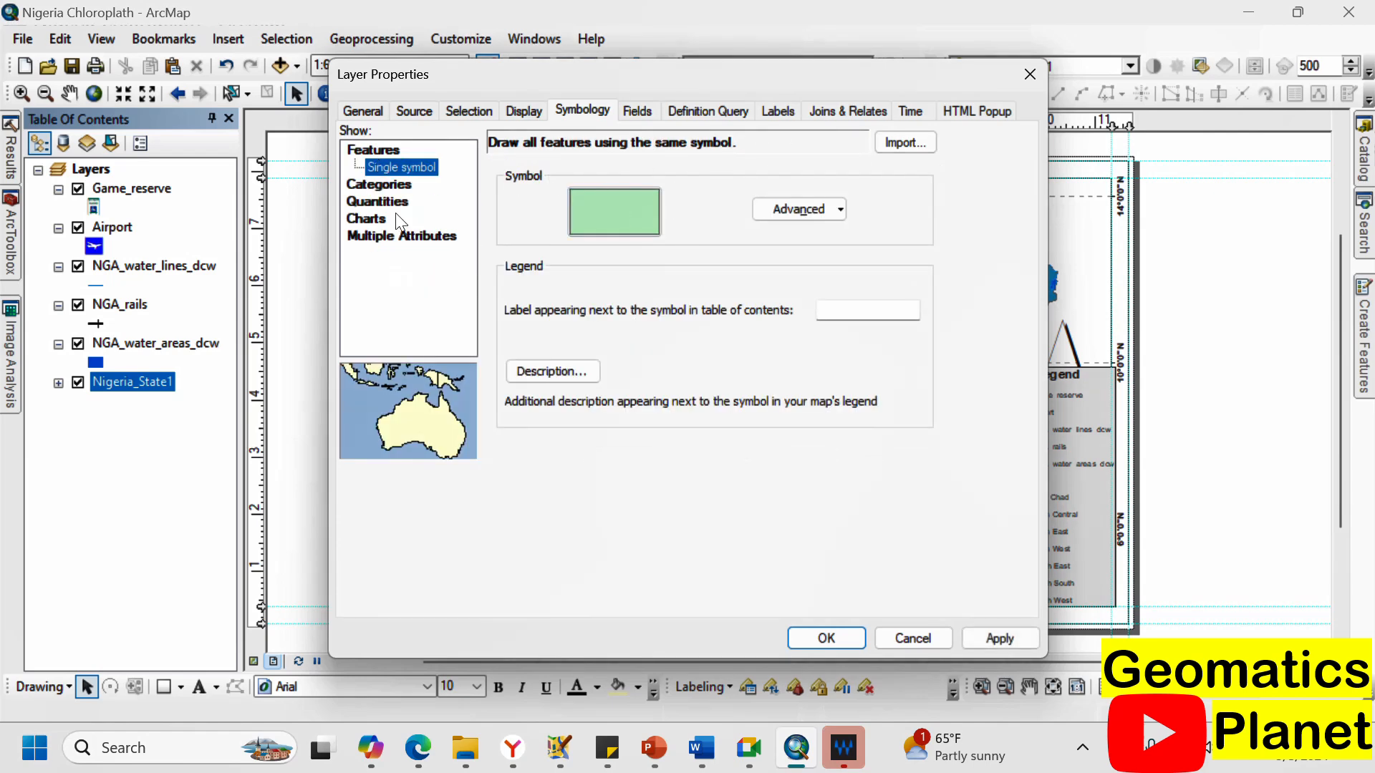
pyautogui.click(377, 184)
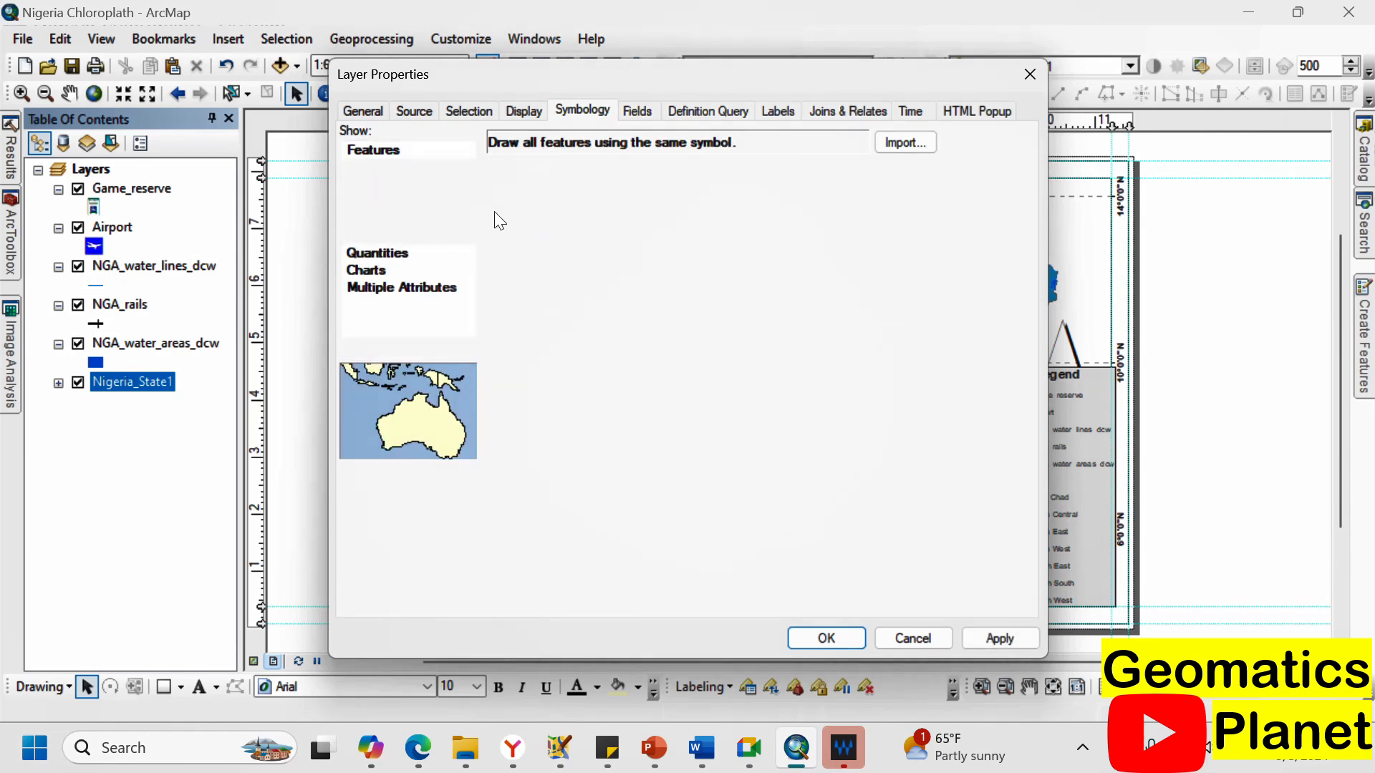
pyautogui.click(689, 187)
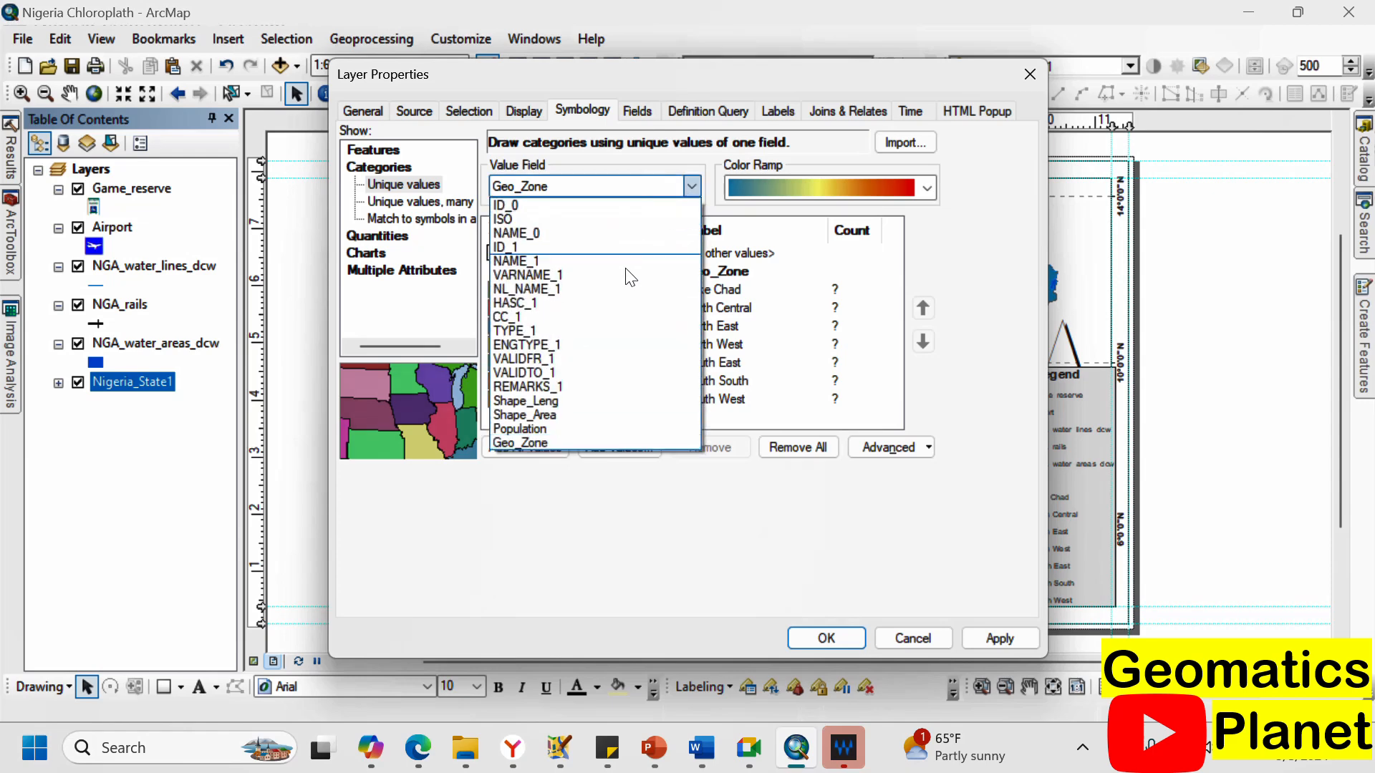
# Symbolize Nigeria_State1 by unique values of many fields, combining Geo_Zone and Population, add all values and apply.
pyautogui.click(406, 204)
pyautogui.click(407, 204)
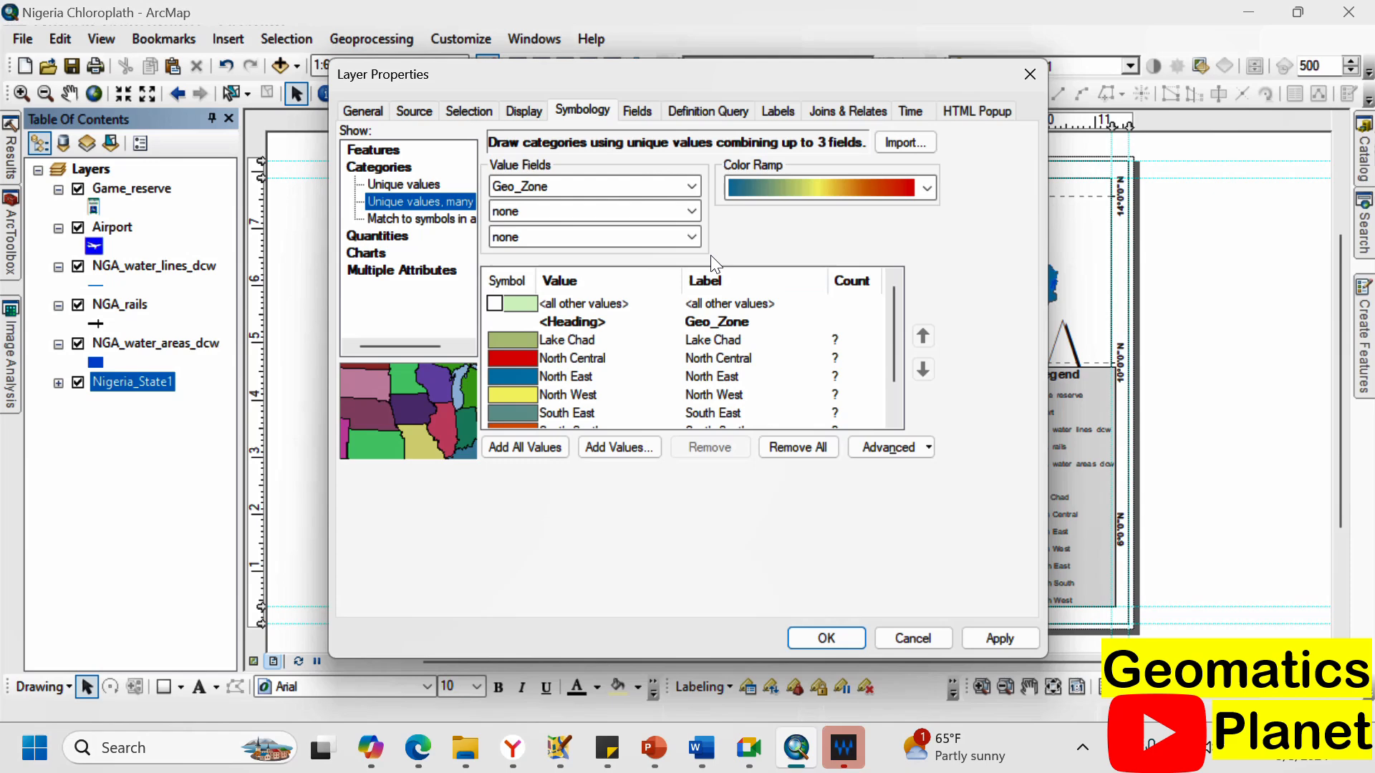
pyautogui.click(691, 210)
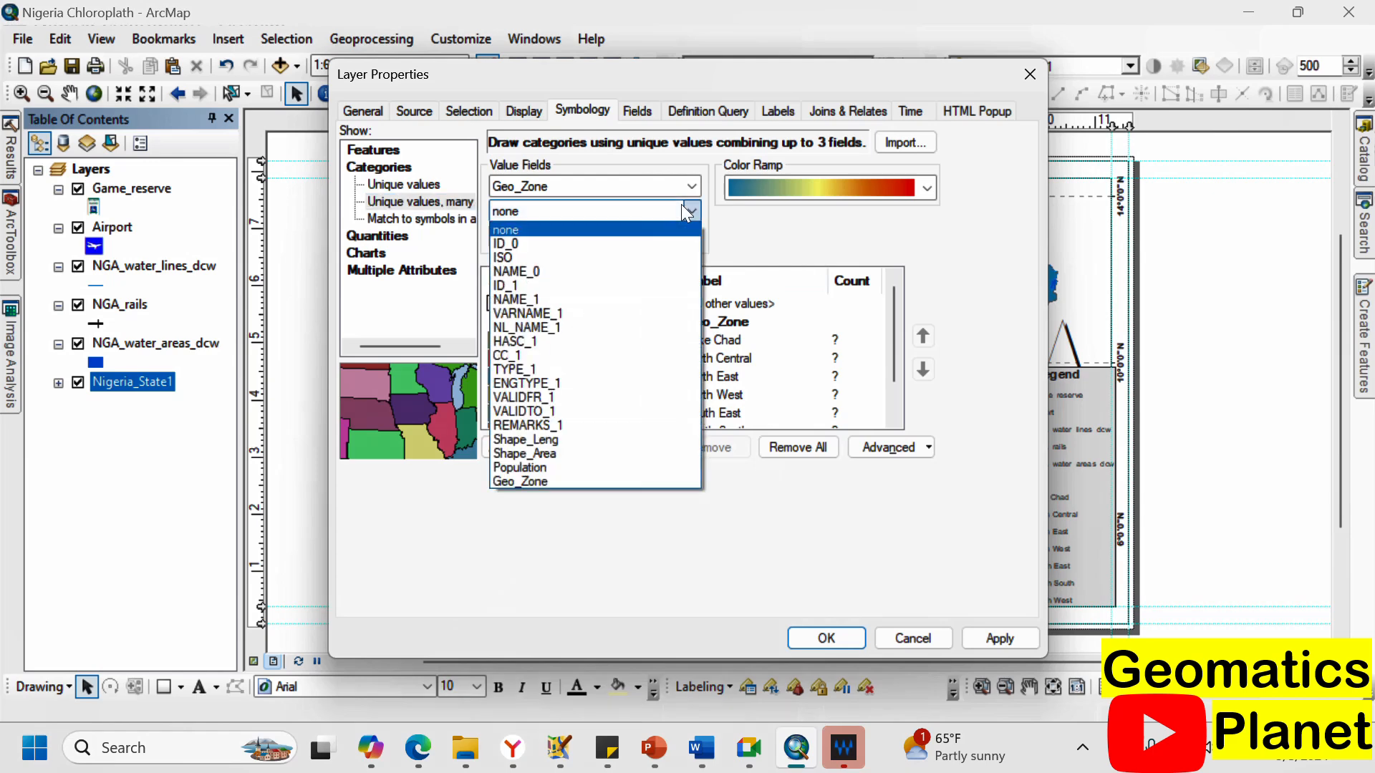
pyautogui.click(567, 470)
pyautogui.click(514, 447)
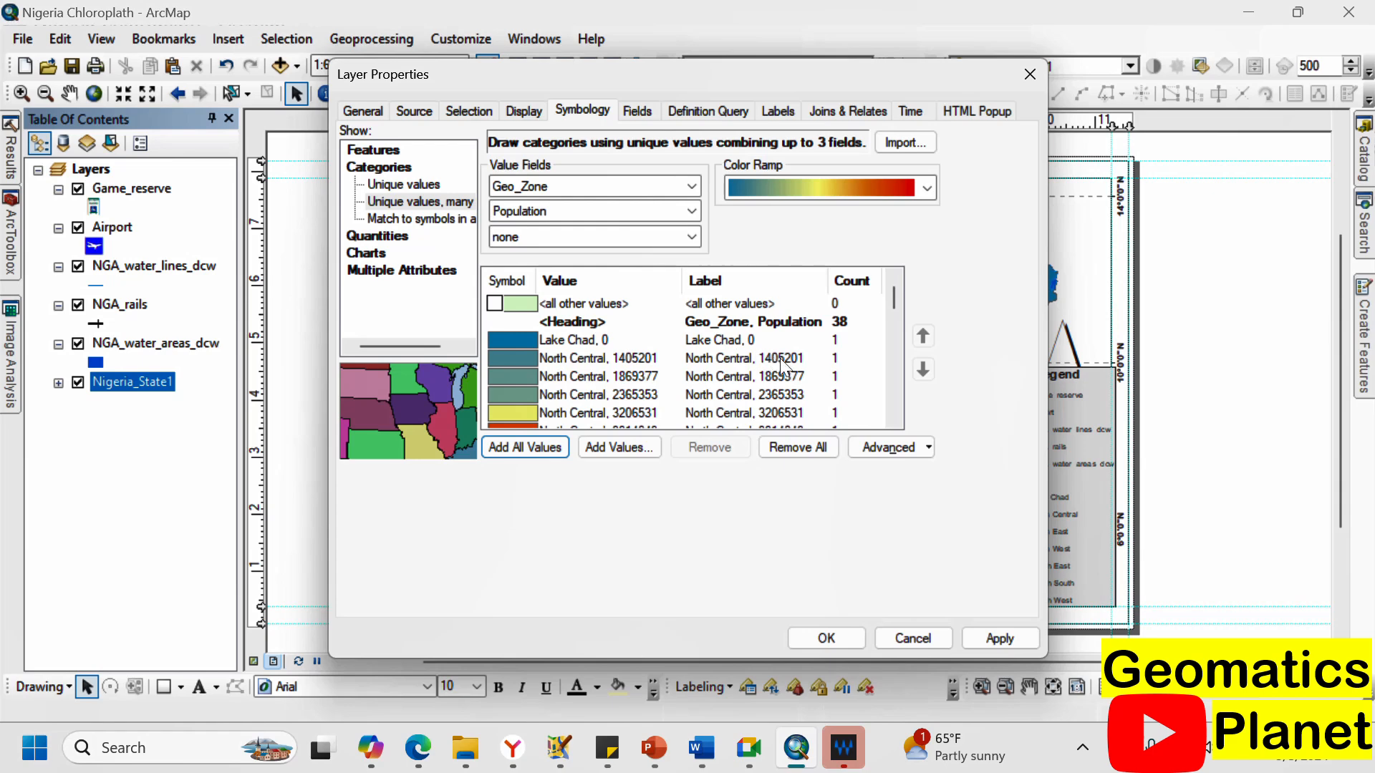
pyautogui.scroll(-10, 780, 358)
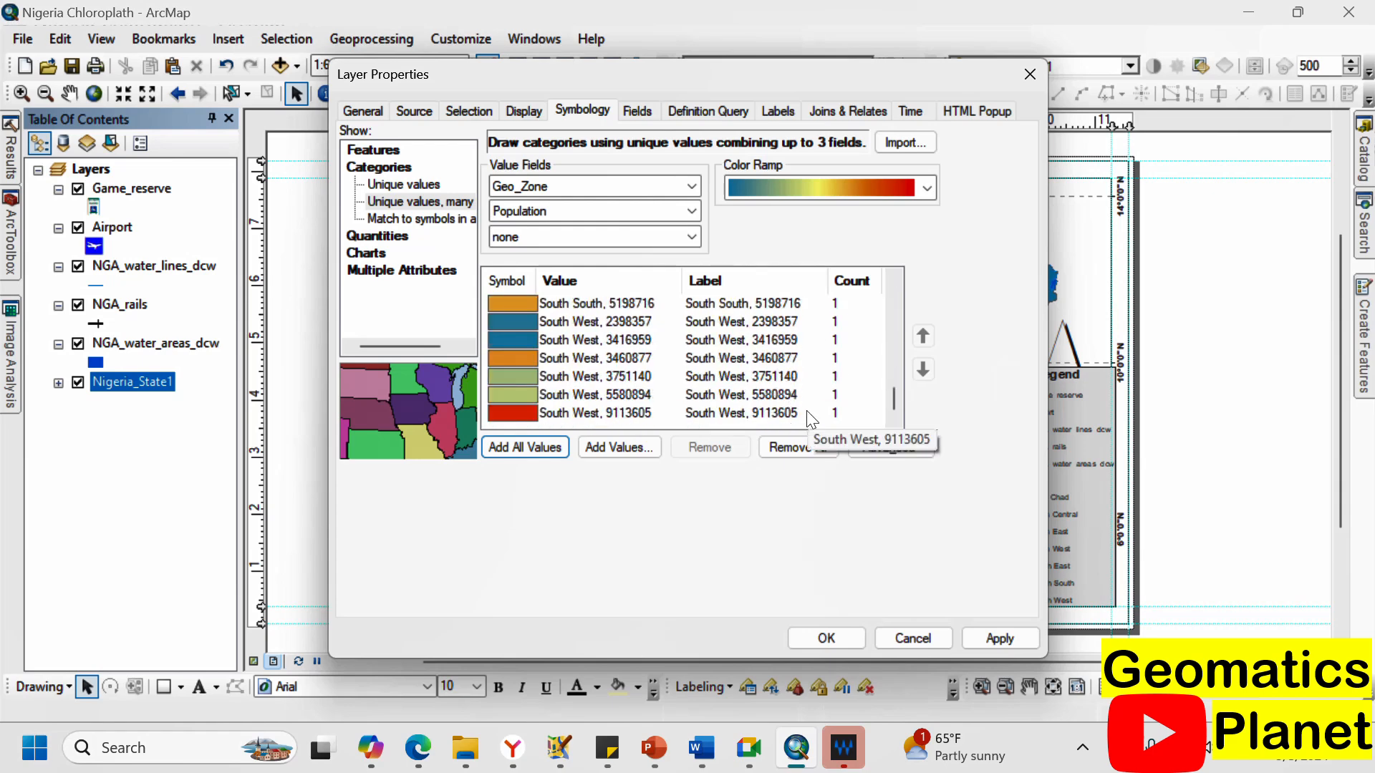
pyautogui.click(998, 638)
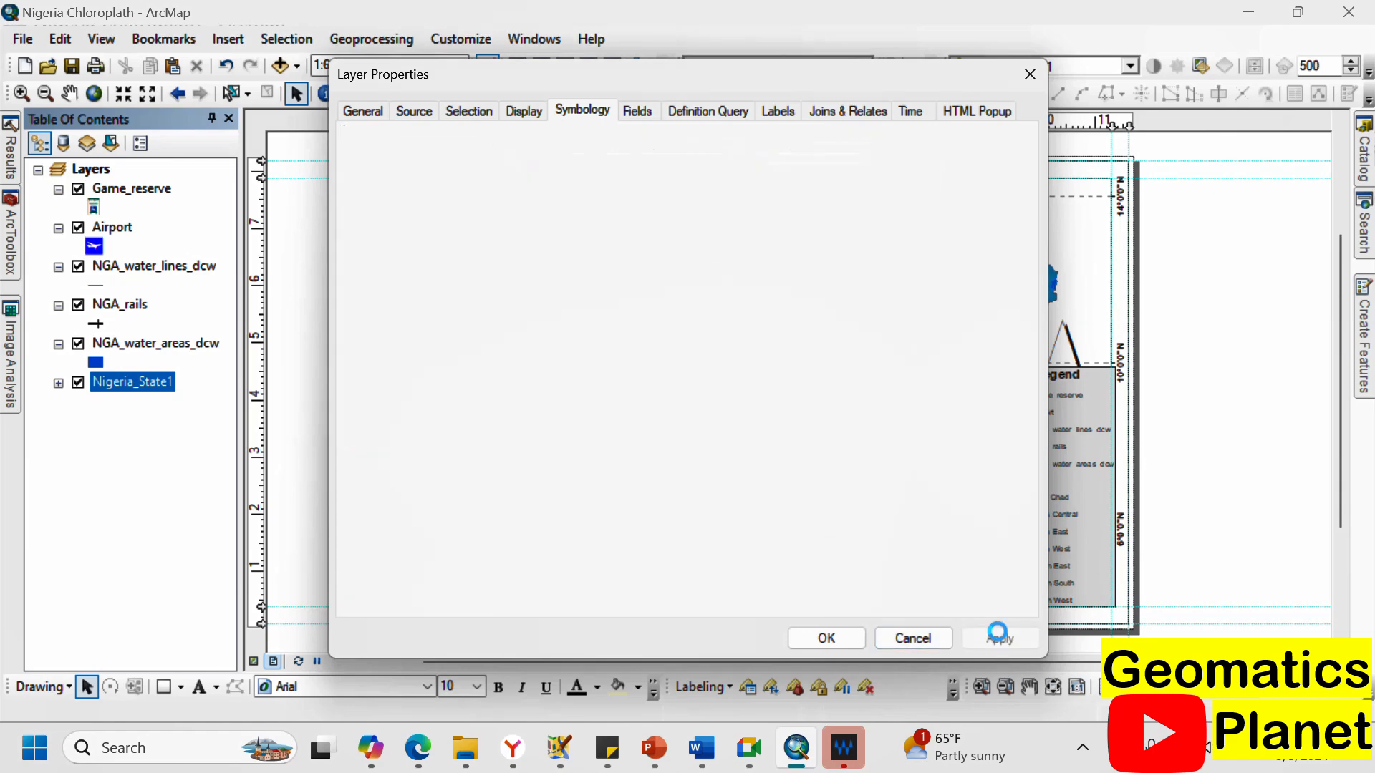
pyautogui.moveTo(959, 76); pyautogui.dragTo(942, 109)
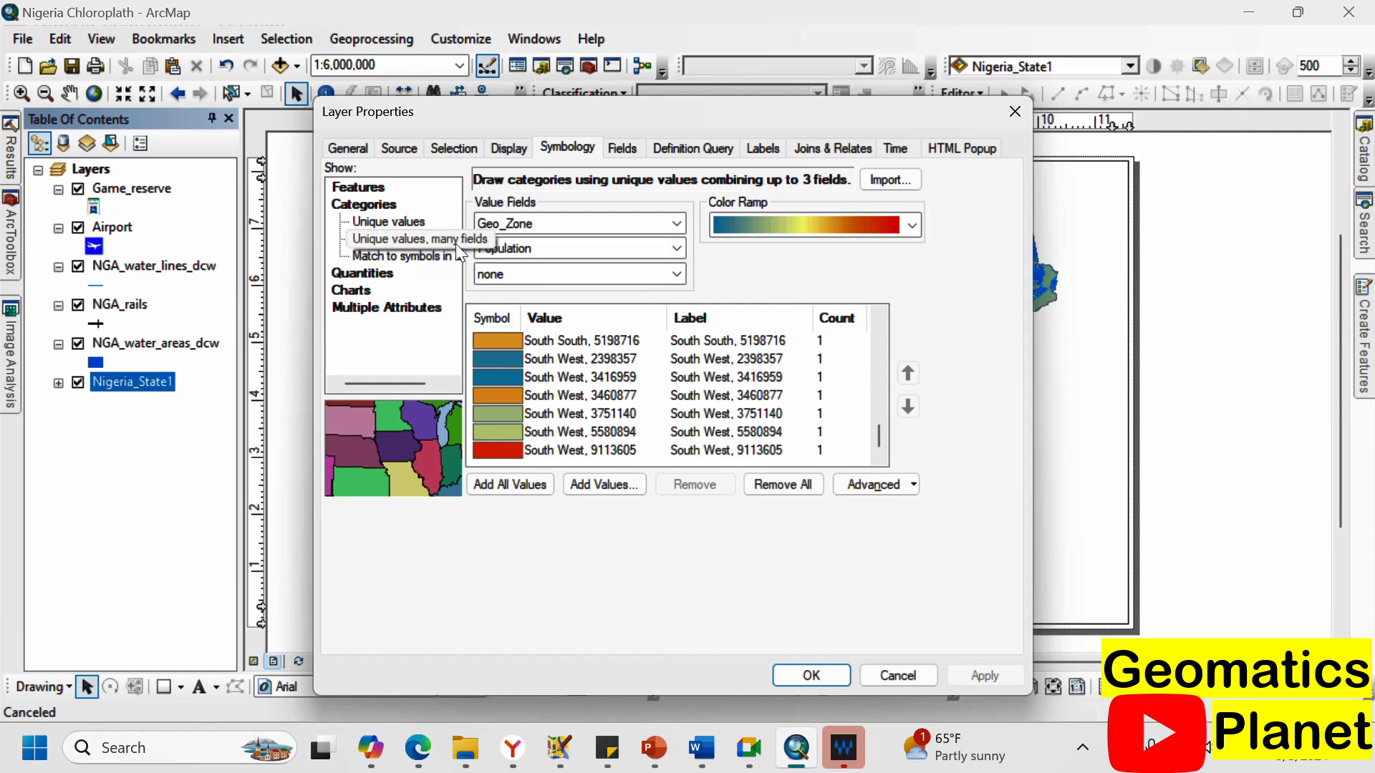
# Add Shape_Area as the third value field, add all combined values and apply the symbology to the map.
pyautogui.click(676, 274)
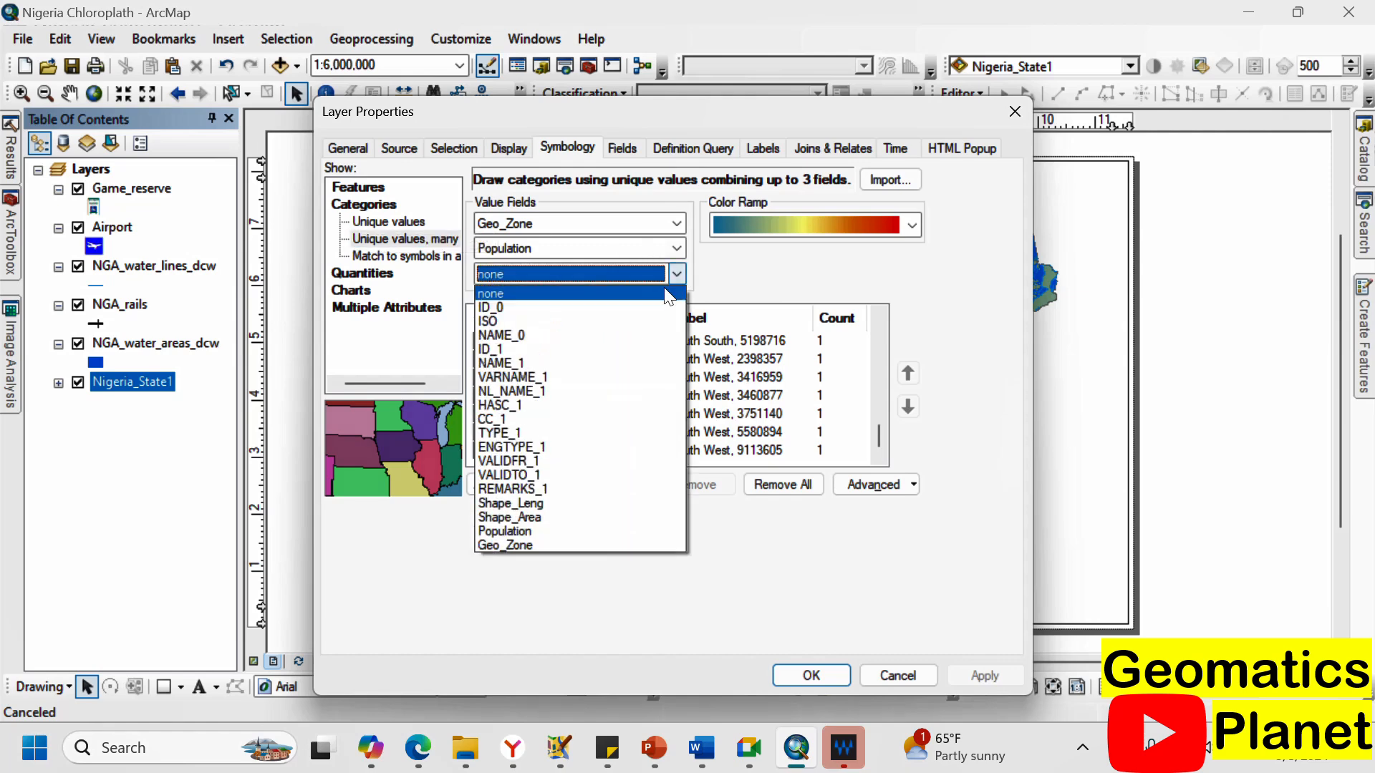
pyautogui.click(612, 518)
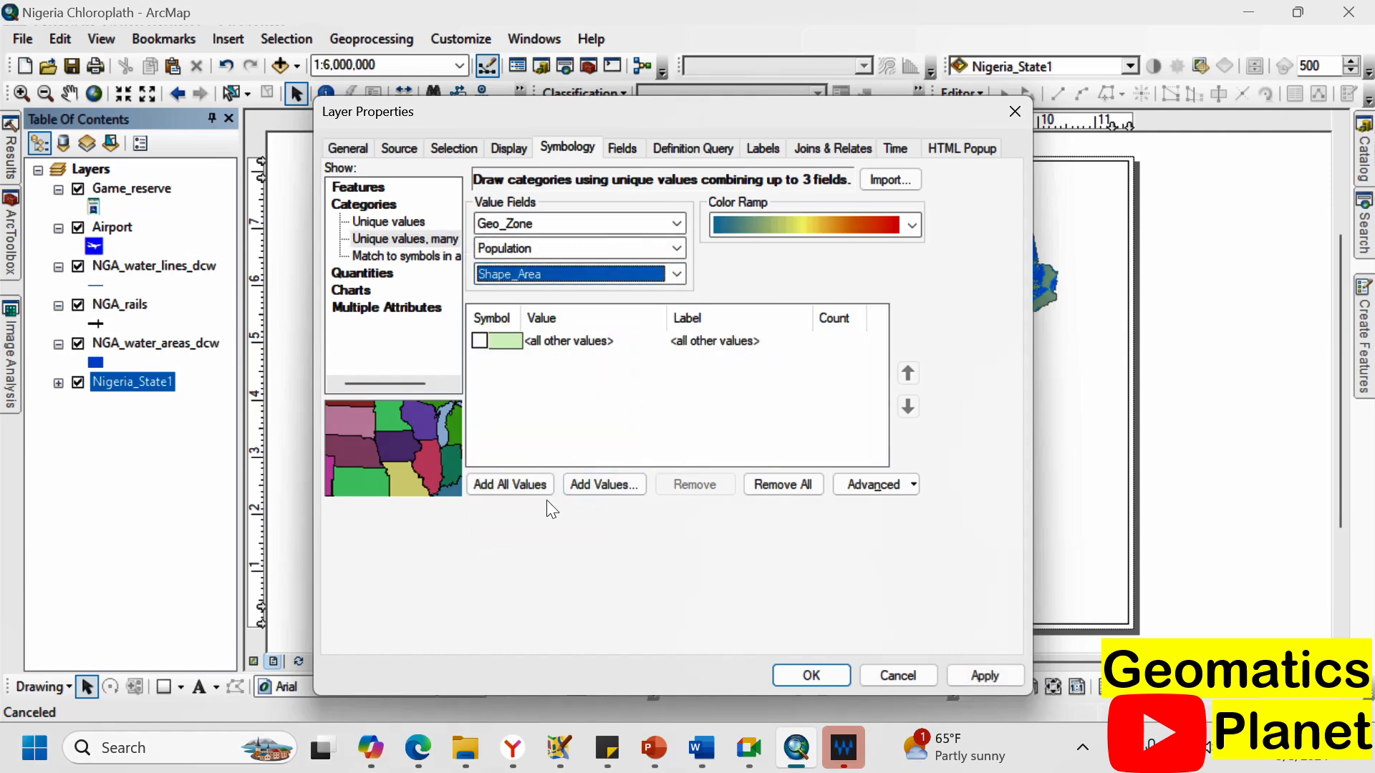
pyautogui.click(524, 481)
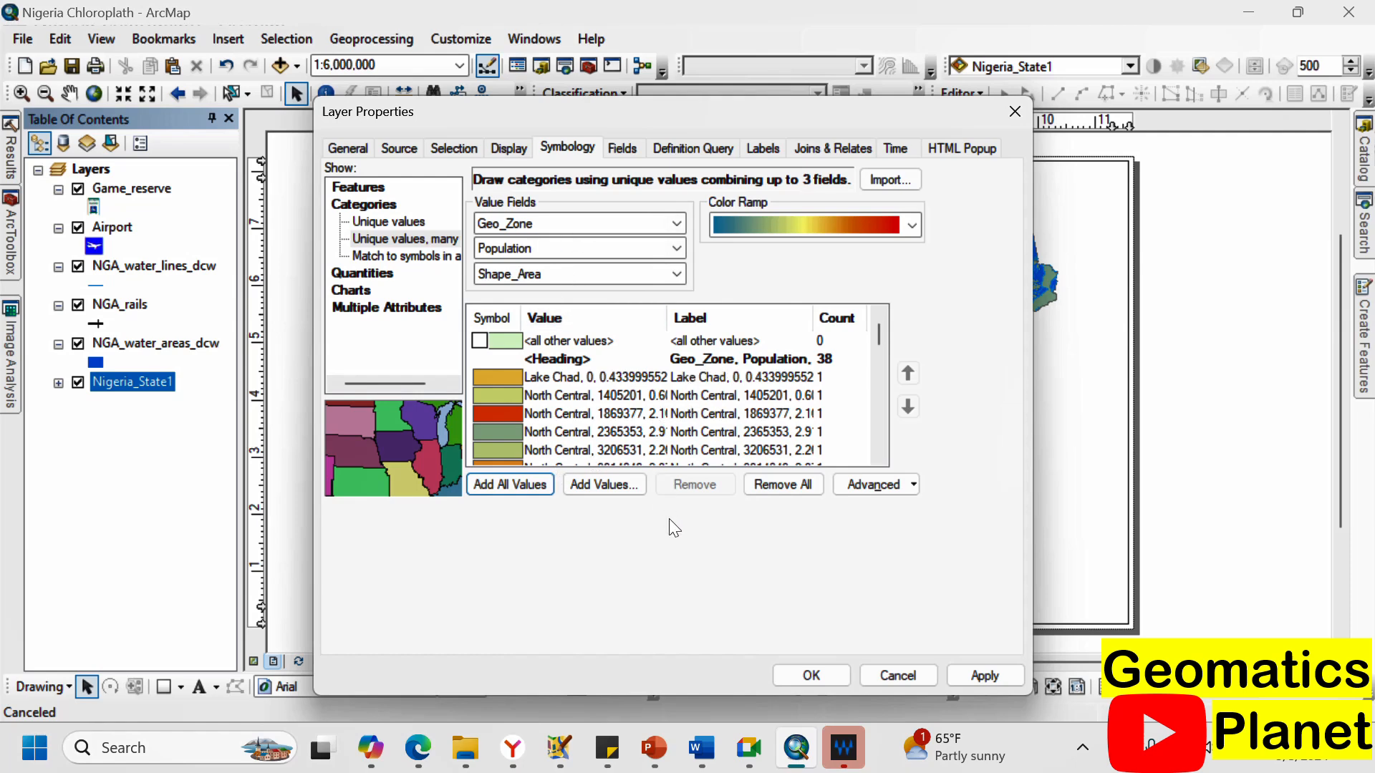
pyautogui.click(985, 676)
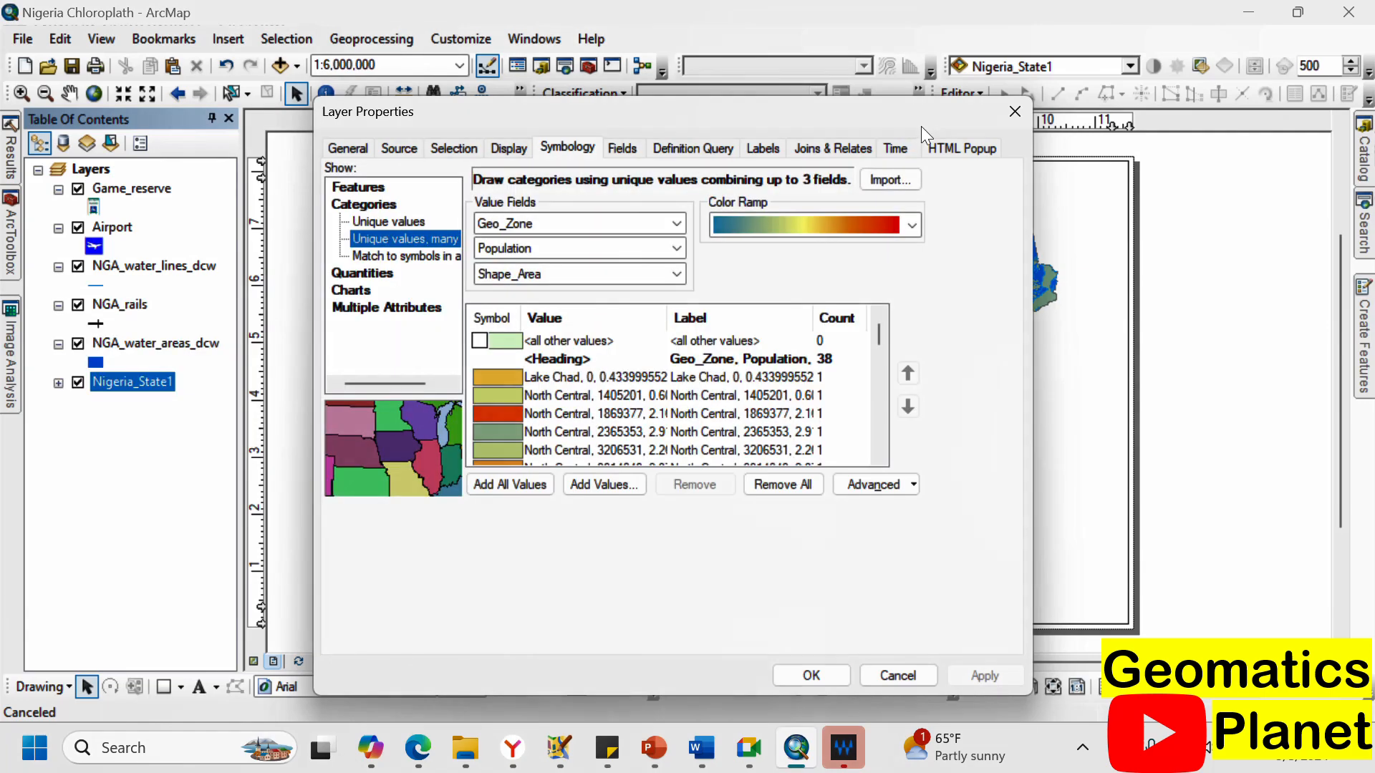
pyautogui.moveTo(917, 119); pyautogui.dragTo(765, 146)
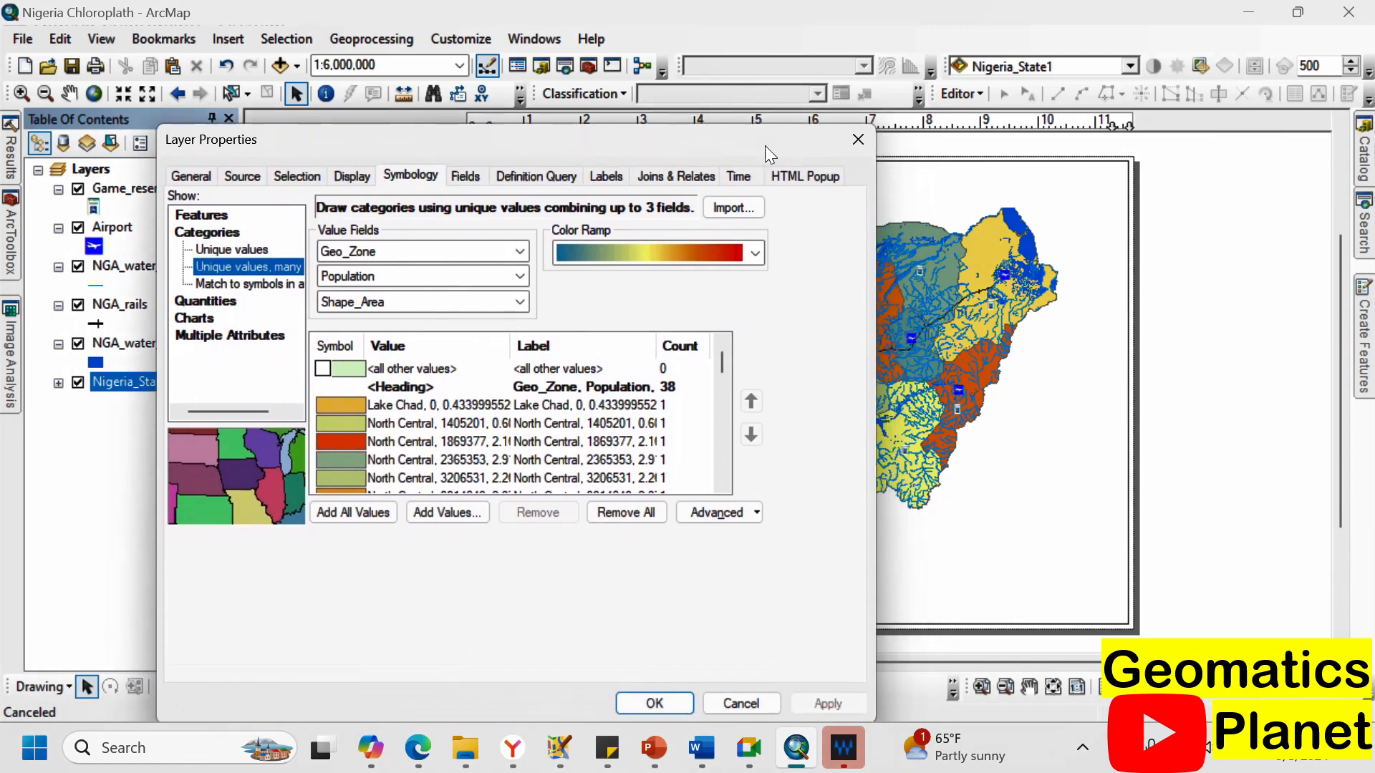
# Switch the layer's symbology to matching Geo_Zone values to symbols in a style and apply it.
pyautogui.click(270, 285)
pyautogui.click(285, 285)
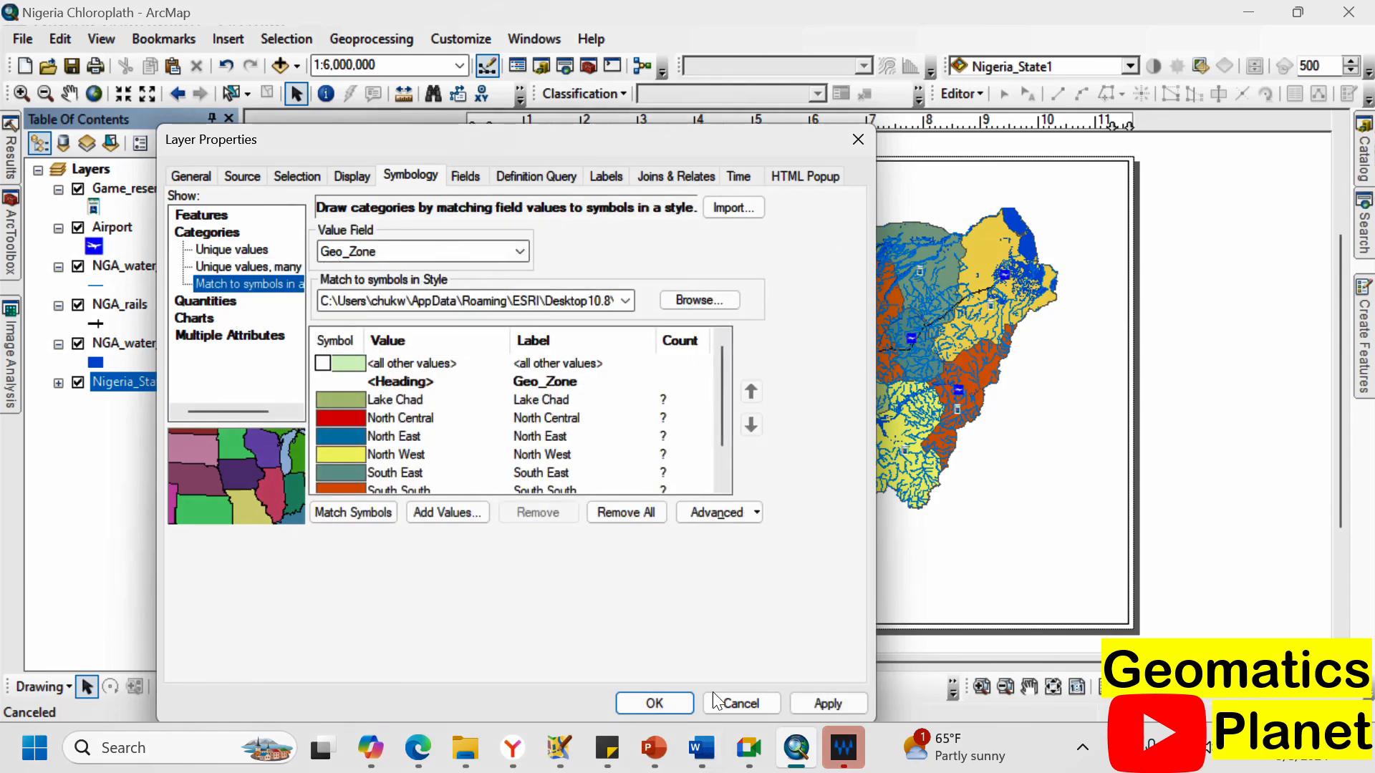
pyautogui.click(827, 703)
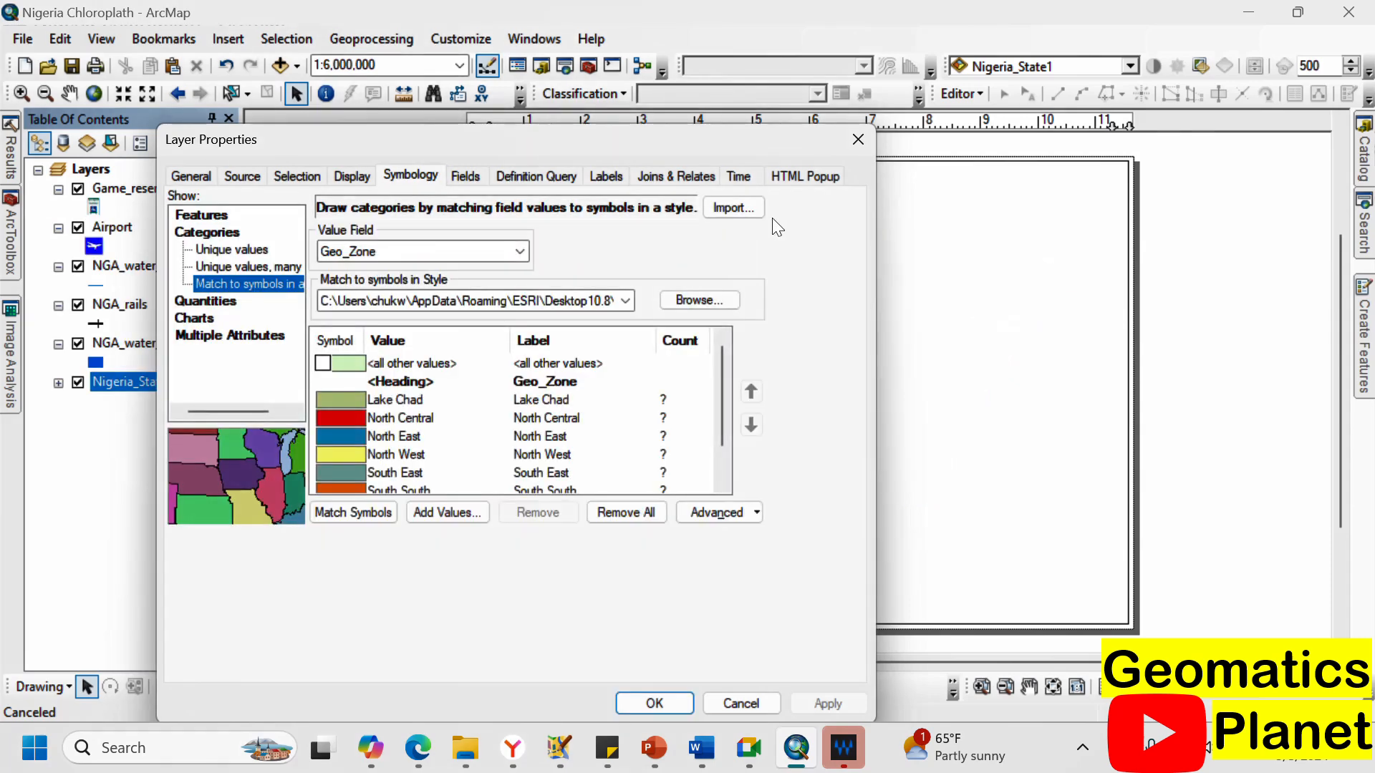
pyautogui.moveTo(809, 138); pyautogui.dragTo(878, 126)
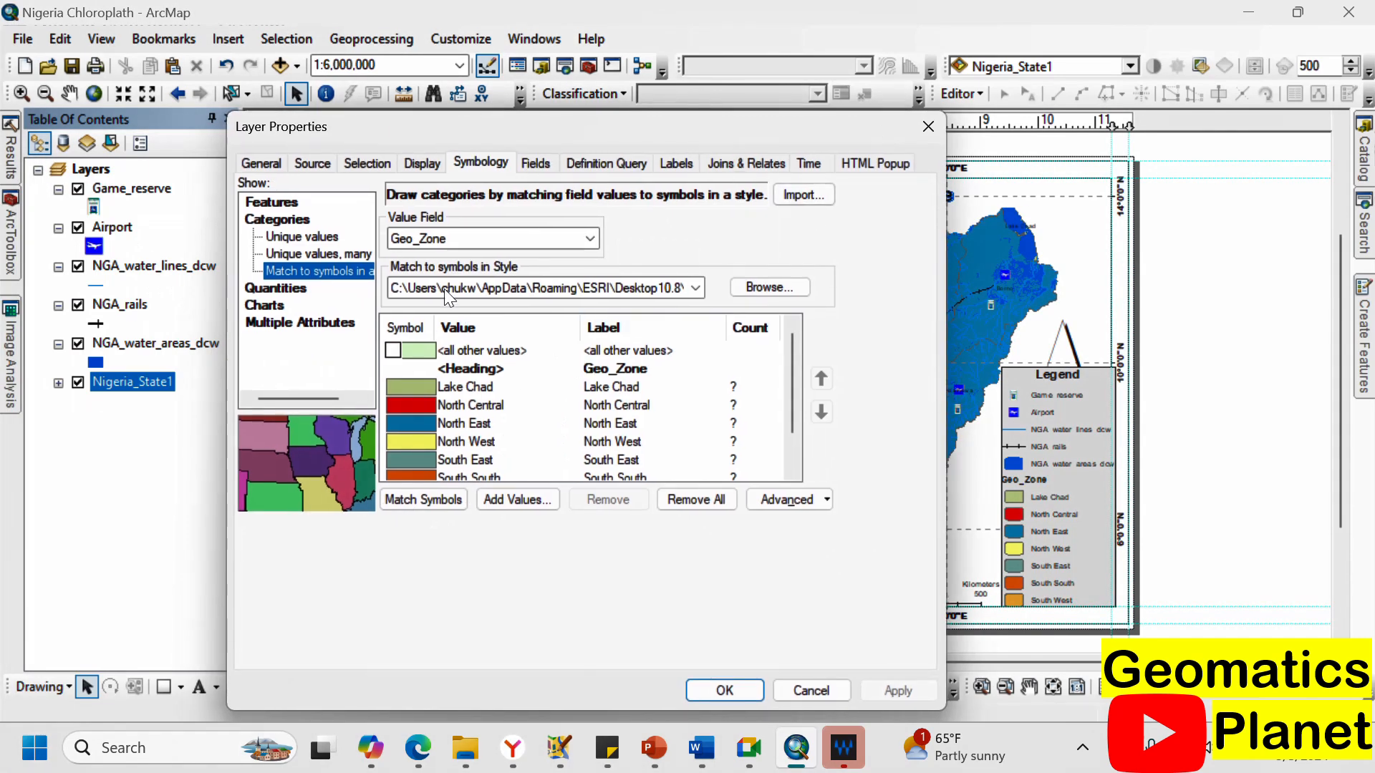
# Choose ESRI.style as the style to match symbols against, then browse for style set files without opening one.
pyautogui.click(696, 287)
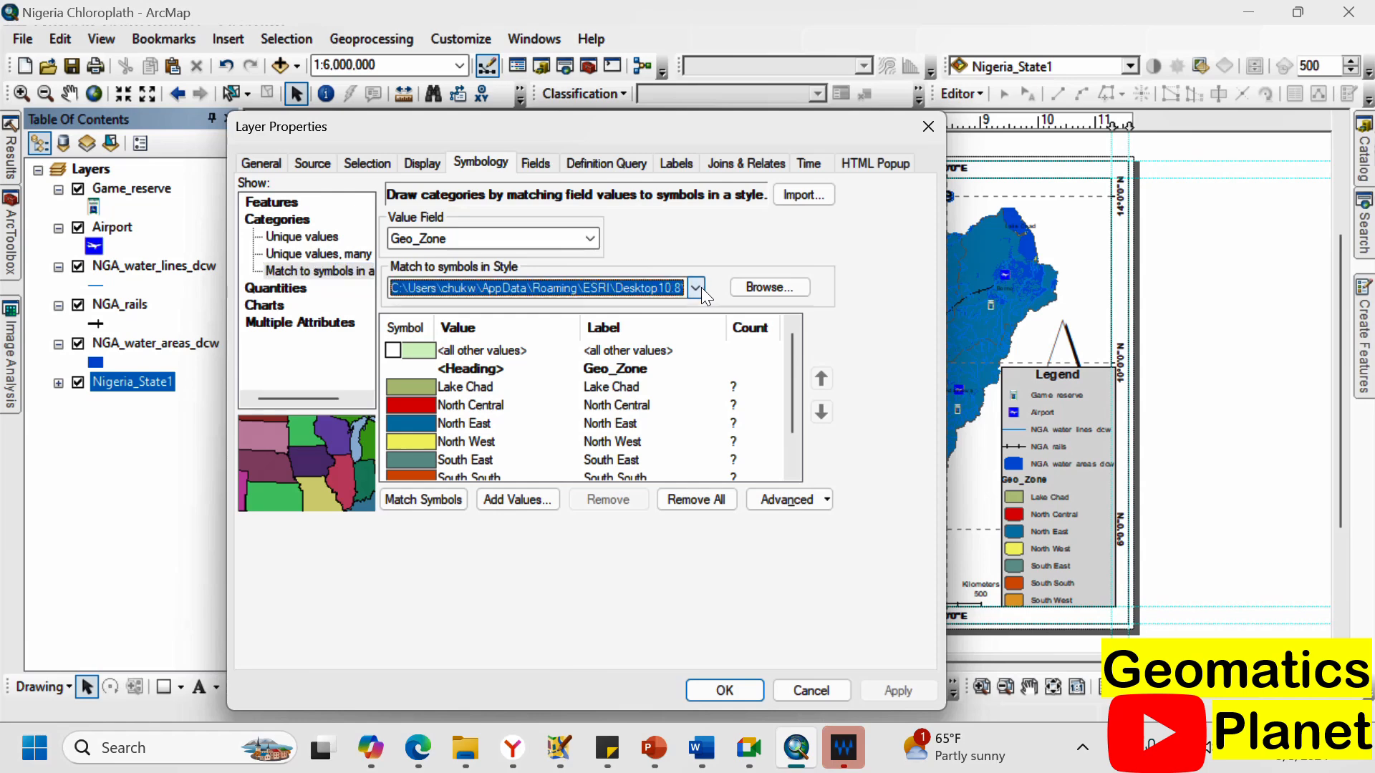
pyautogui.click(680, 320)
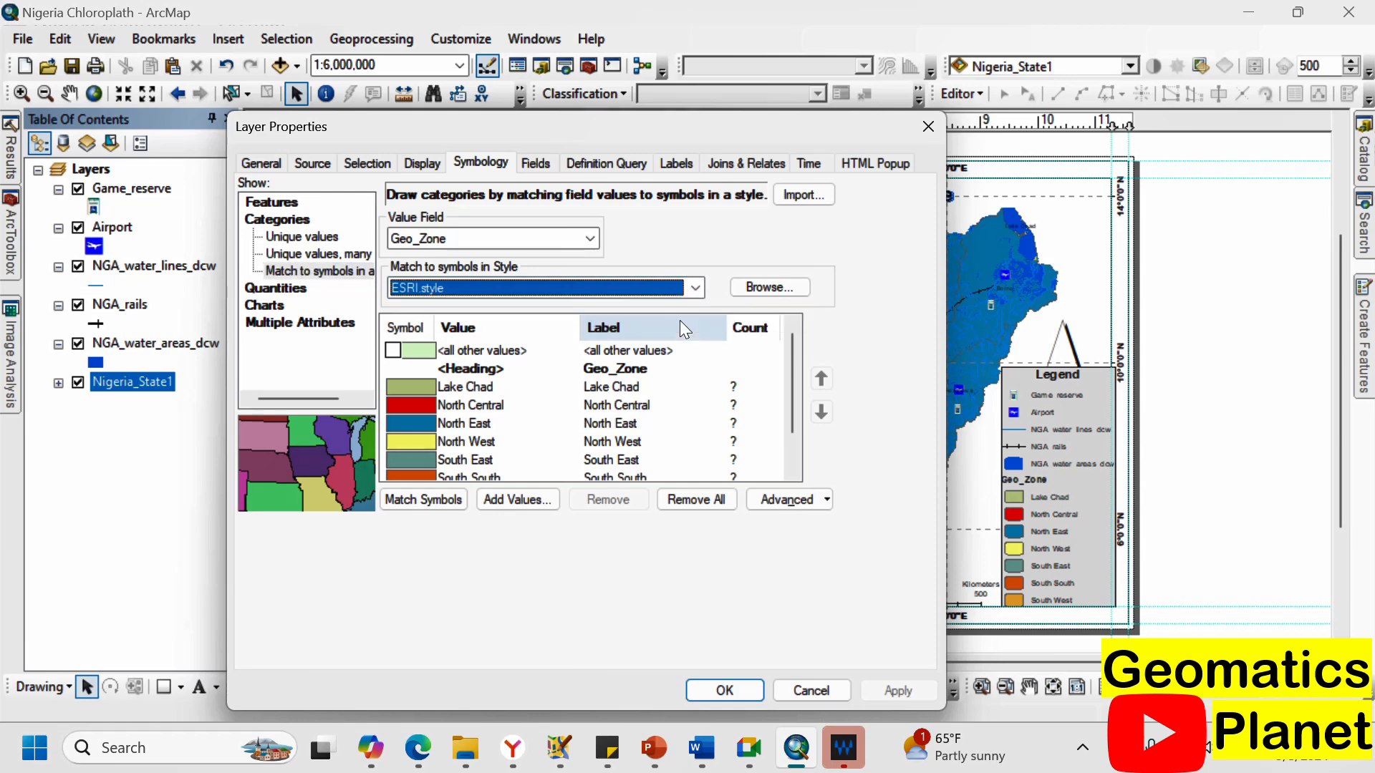
pyautogui.click(779, 289)
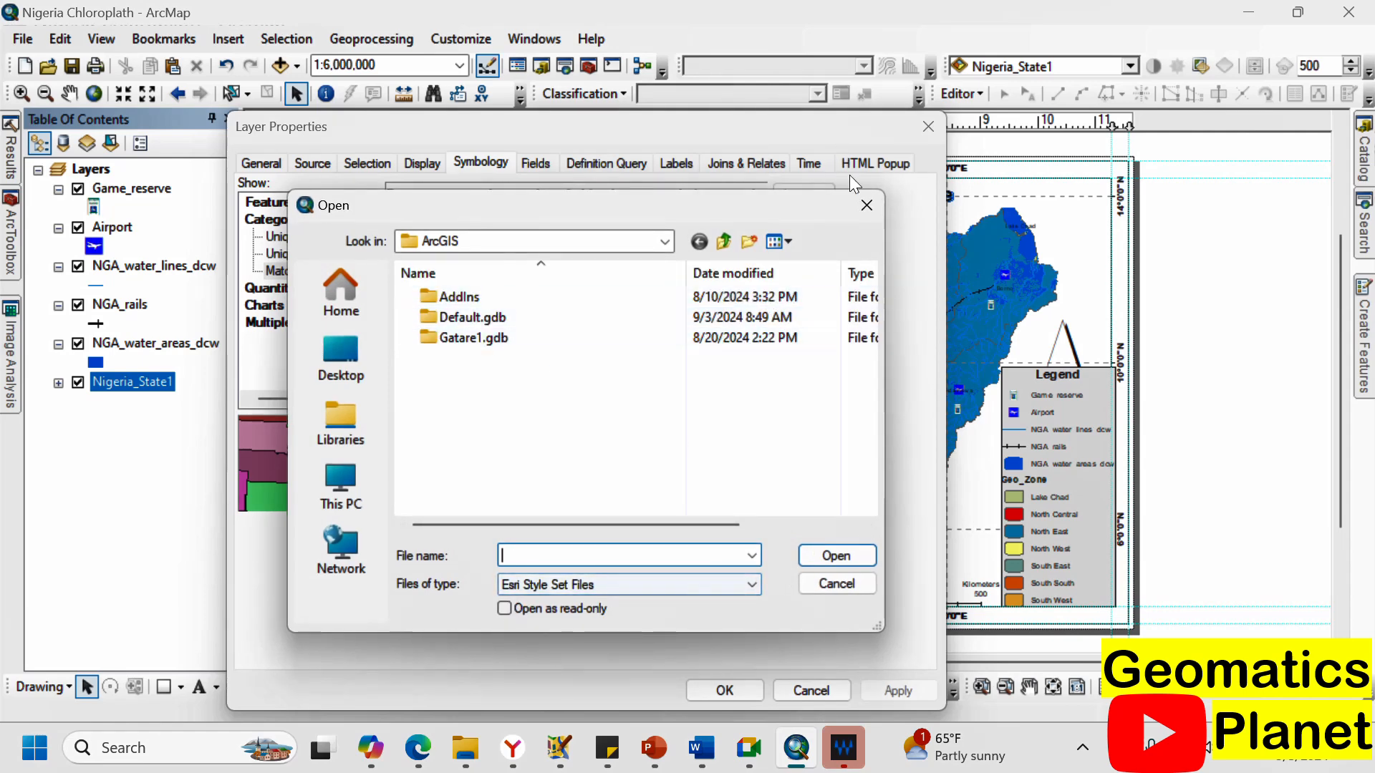
pyautogui.click(866, 206)
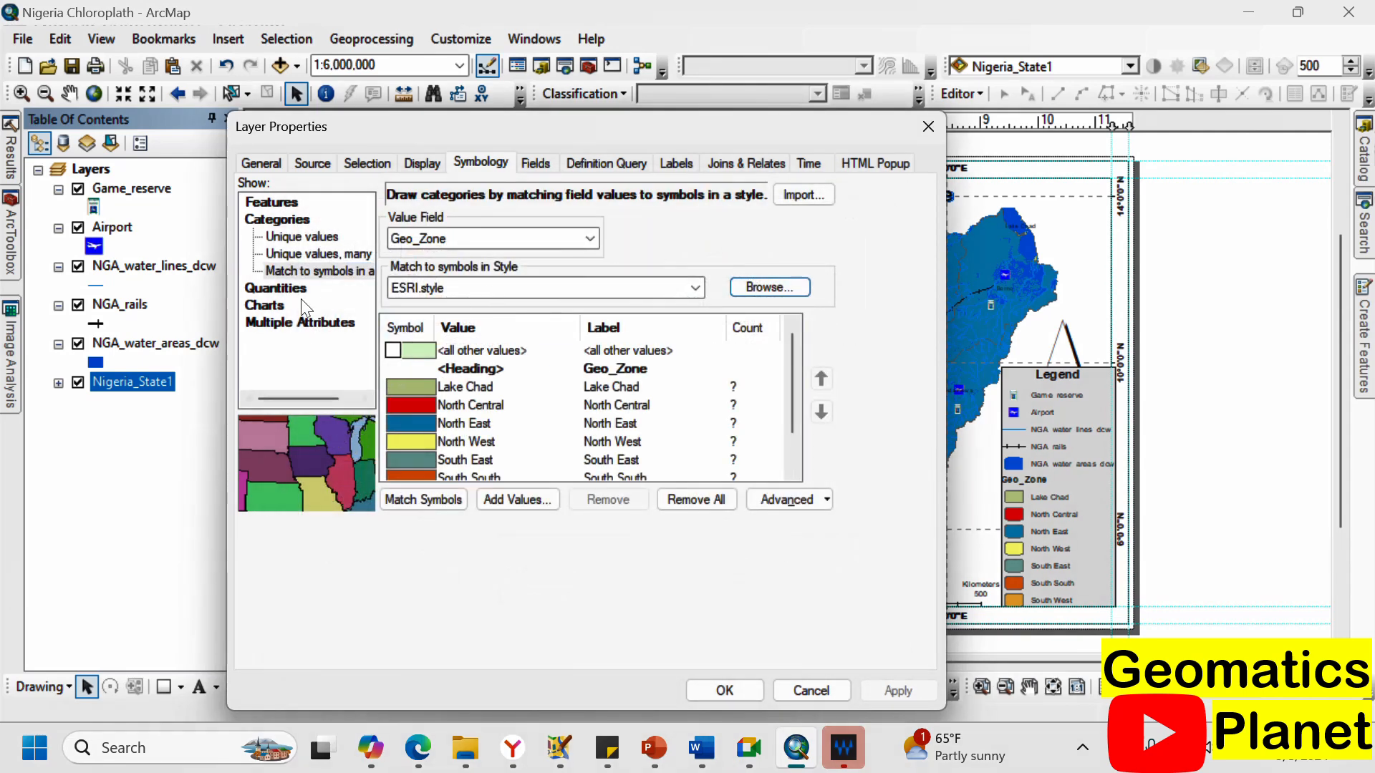
# Symbolize Nigeria_State1 with graduated colors based on the Population field, apply it and close the layer properties.
pyautogui.click(276, 289)
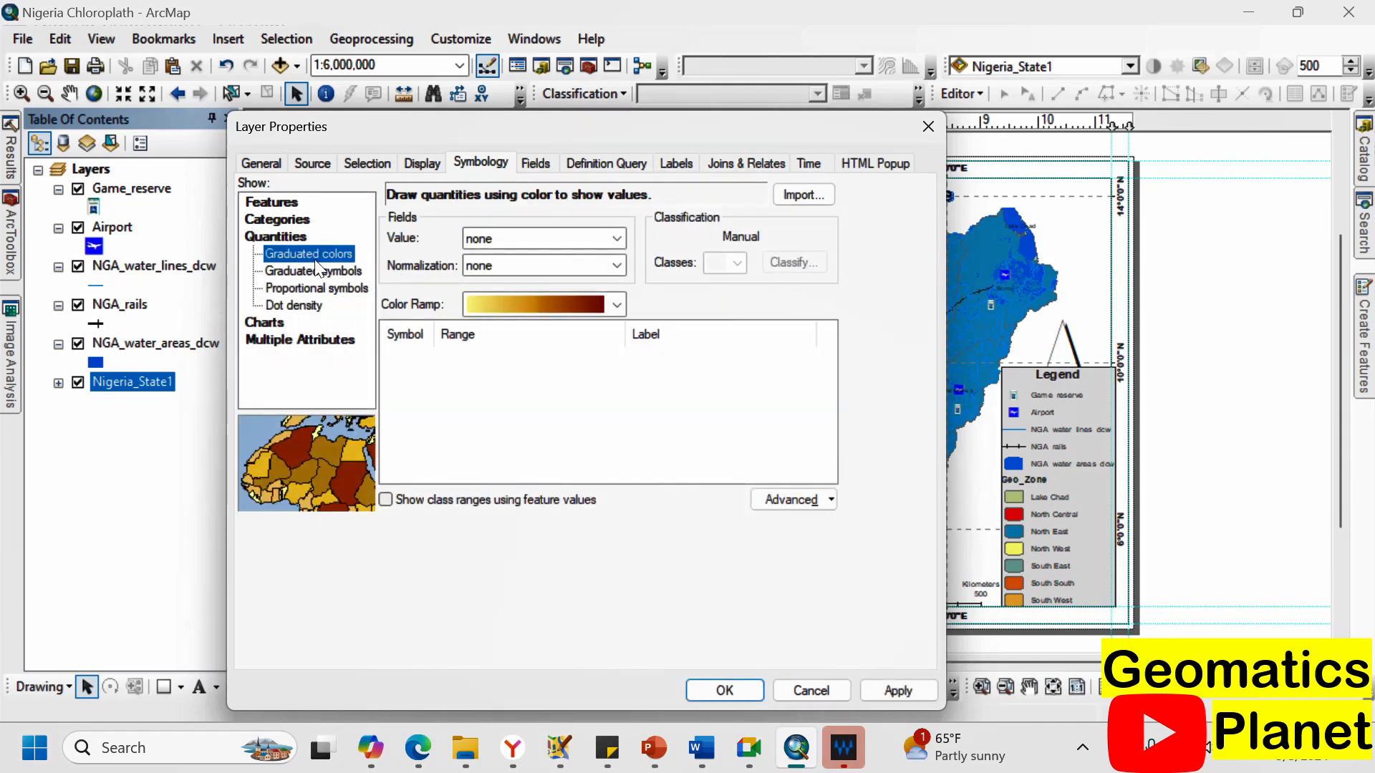
pyautogui.click(622, 237)
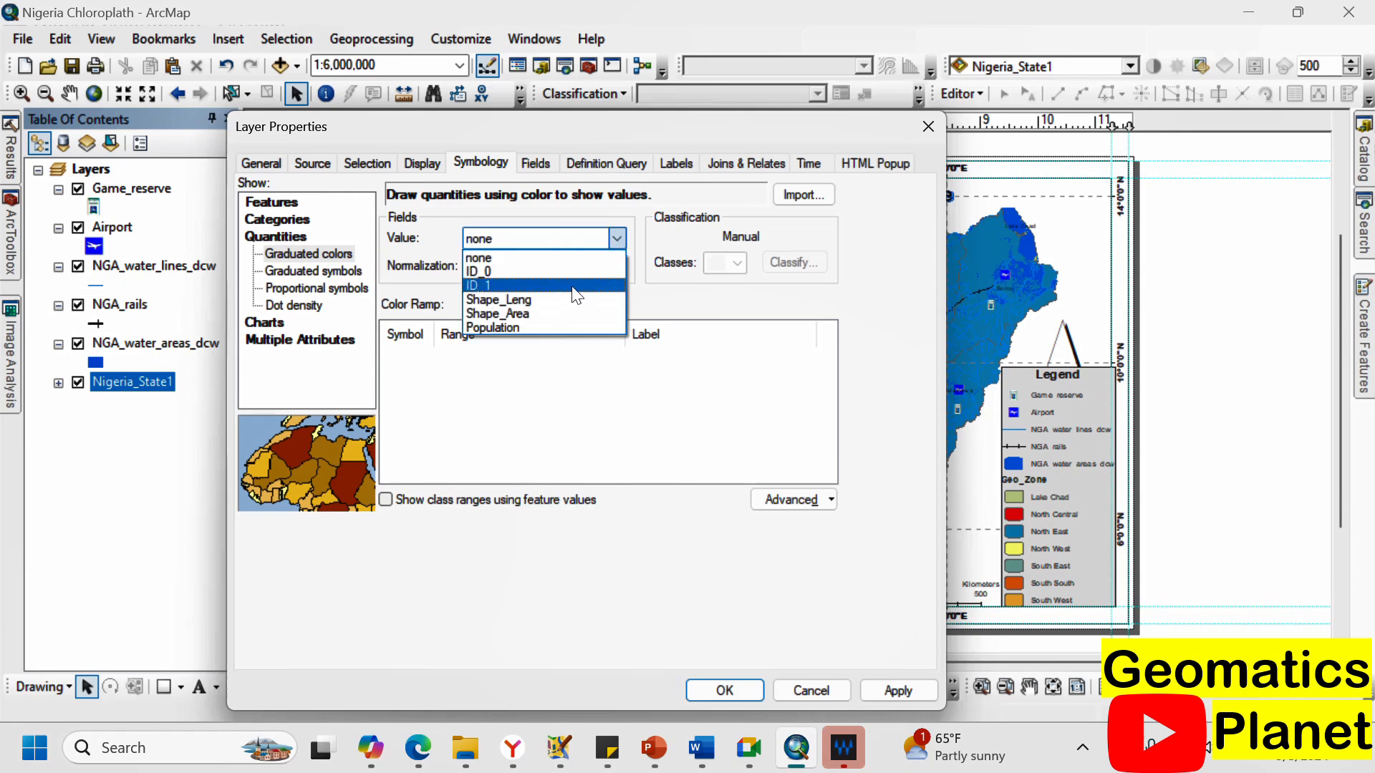
pyautogui.click(539, 326)
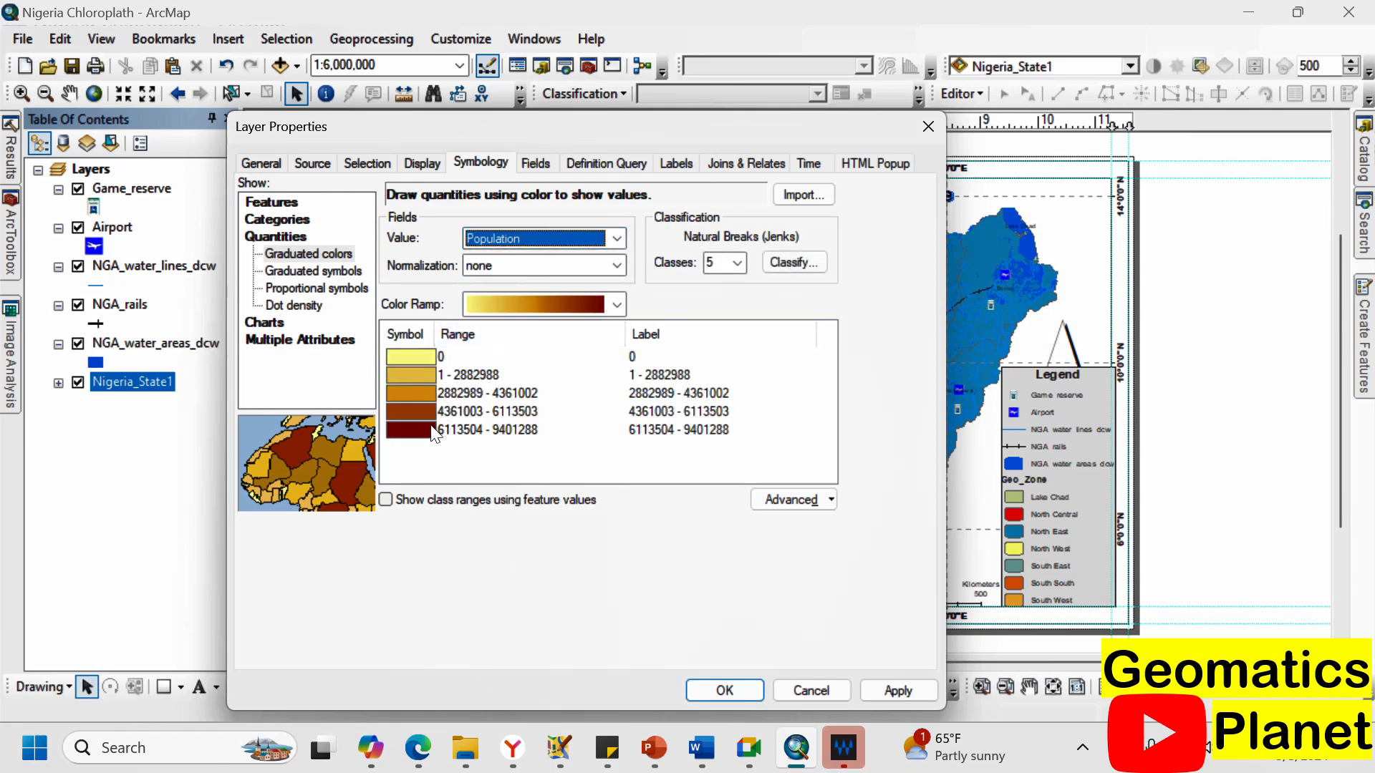
pyautogui.click(910, 689)
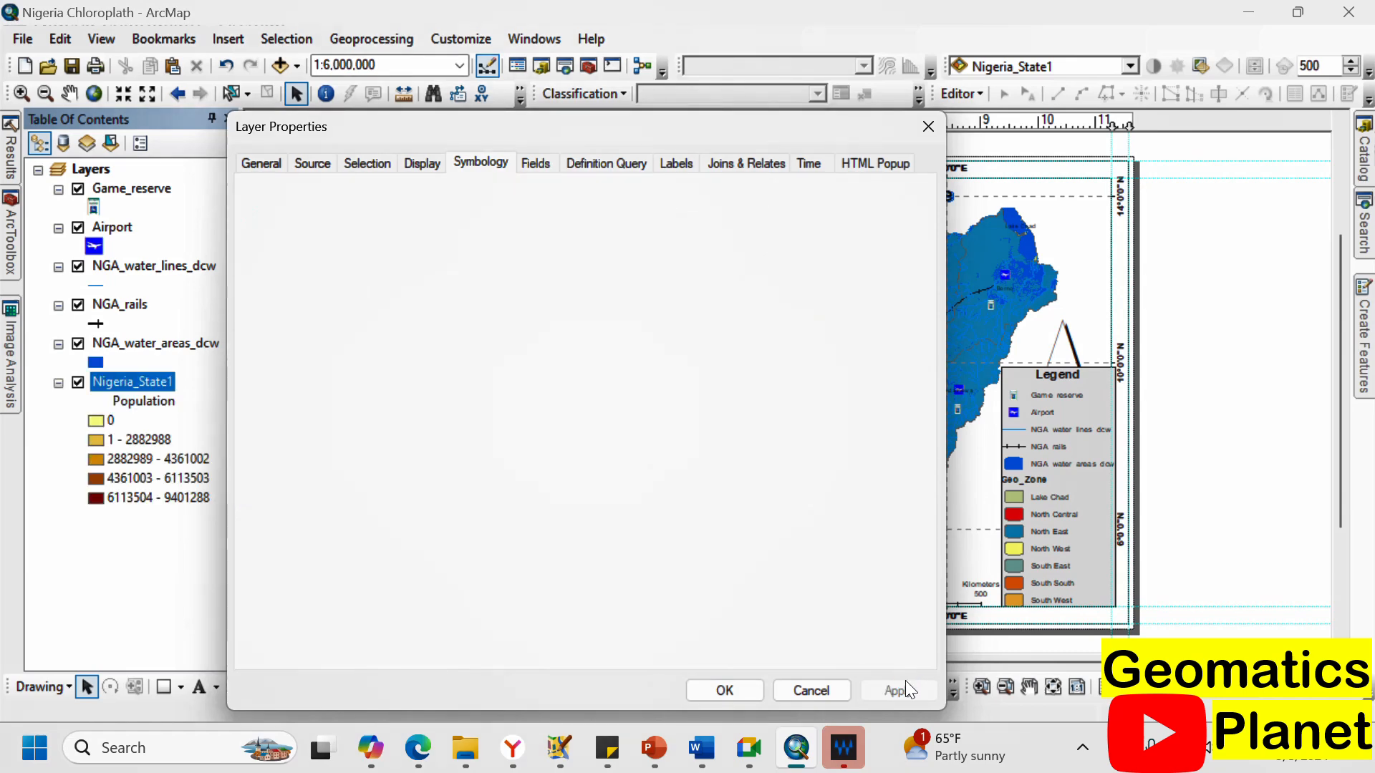
pyautogui.moveTo(865, 126); pyautogui.dragTo(689, 81)
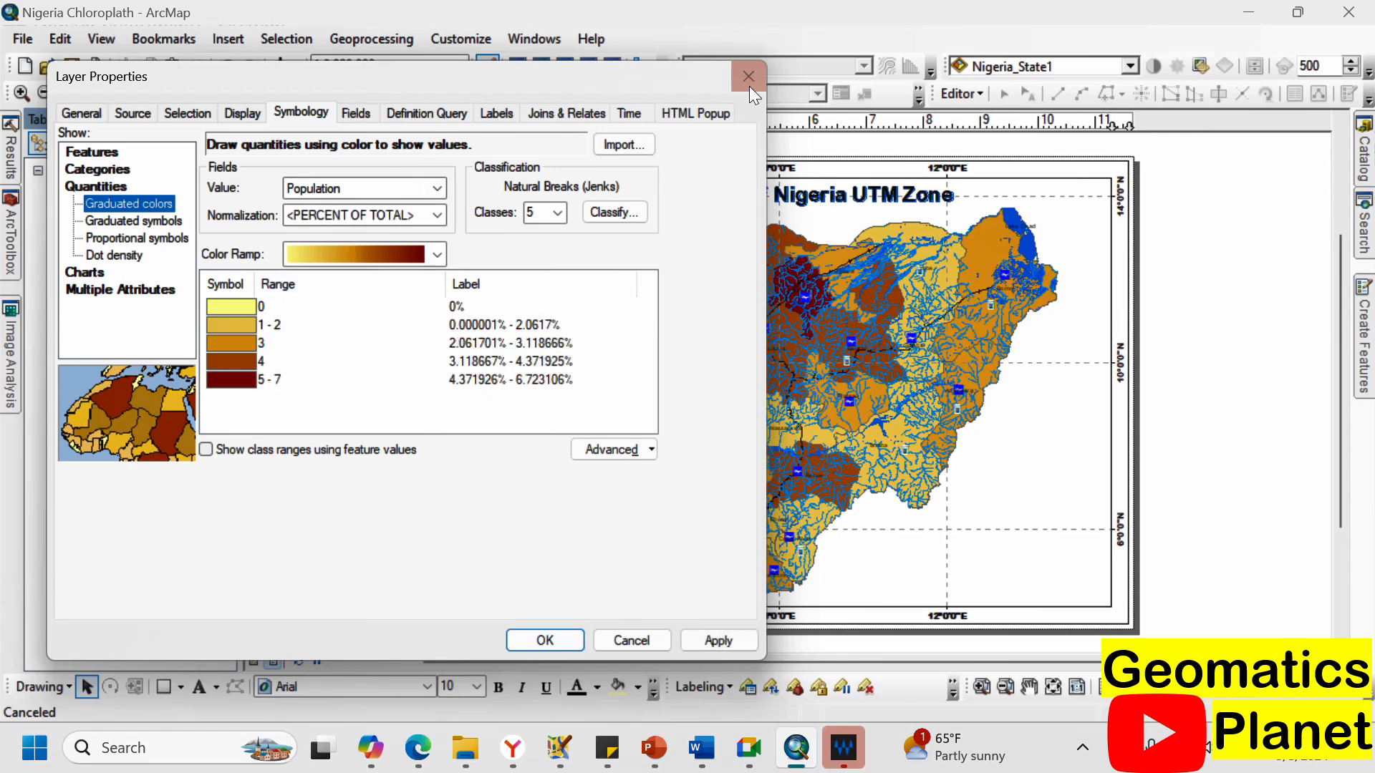
pyautogui.click(747, 89)
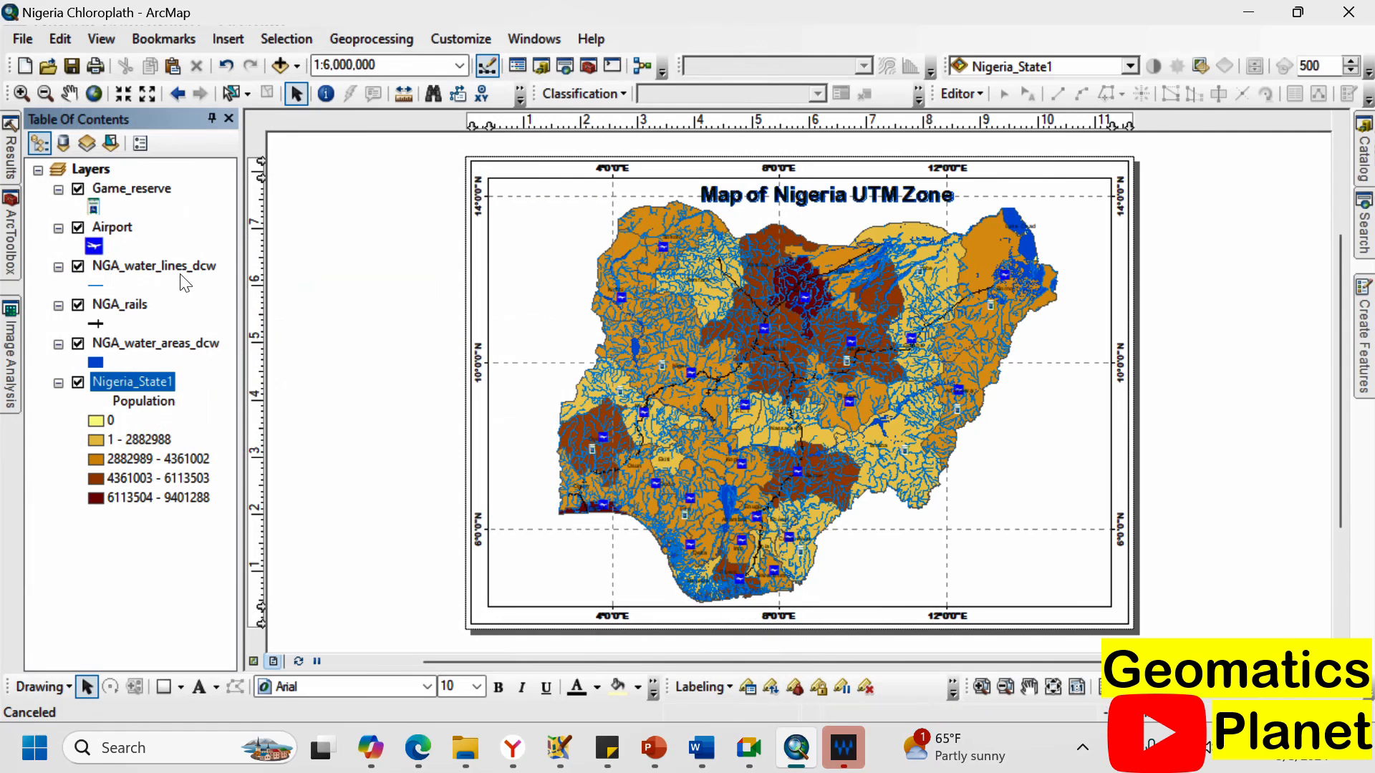
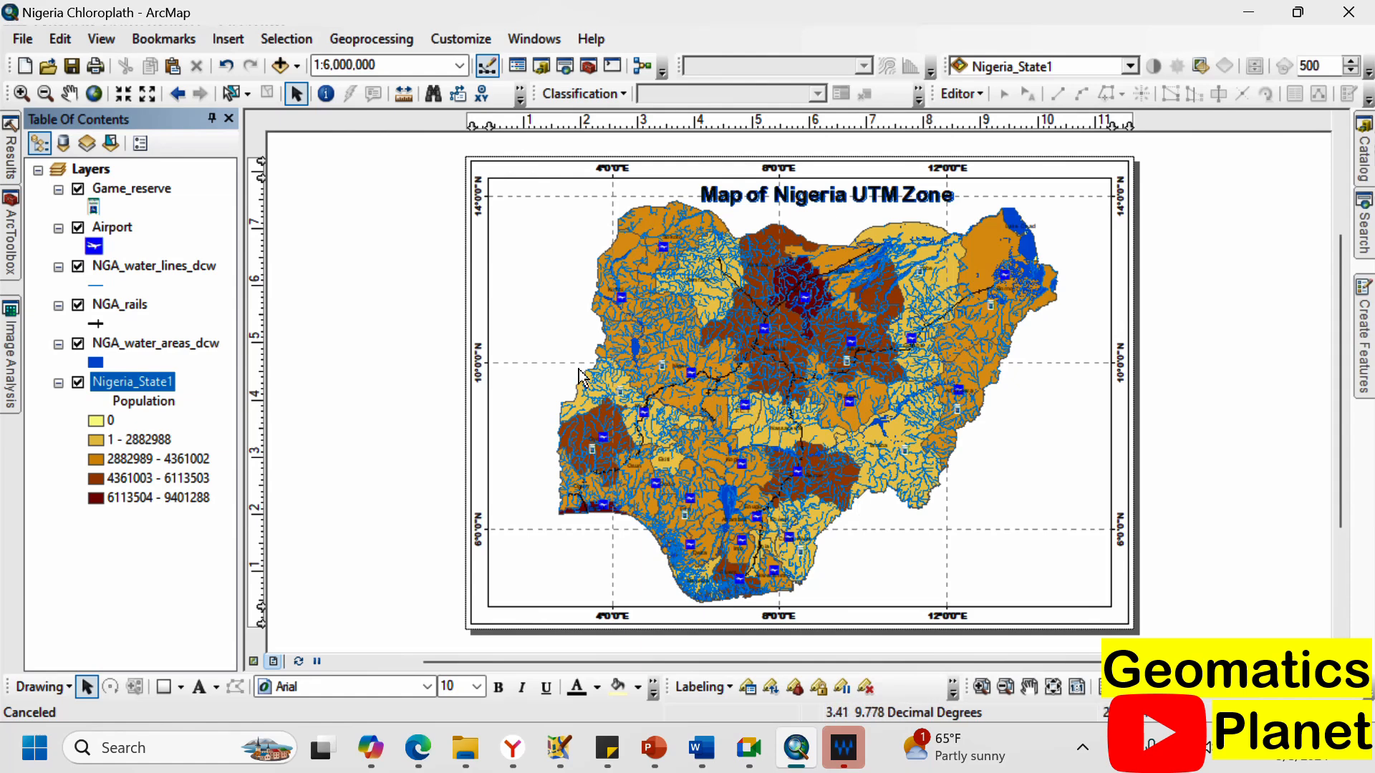
# Symbolize Nigeria_State1 by unique values of Geo_Zone, add all values, exclude all other values and apply it to the map.
pyautogui.rightClick(133, 392)
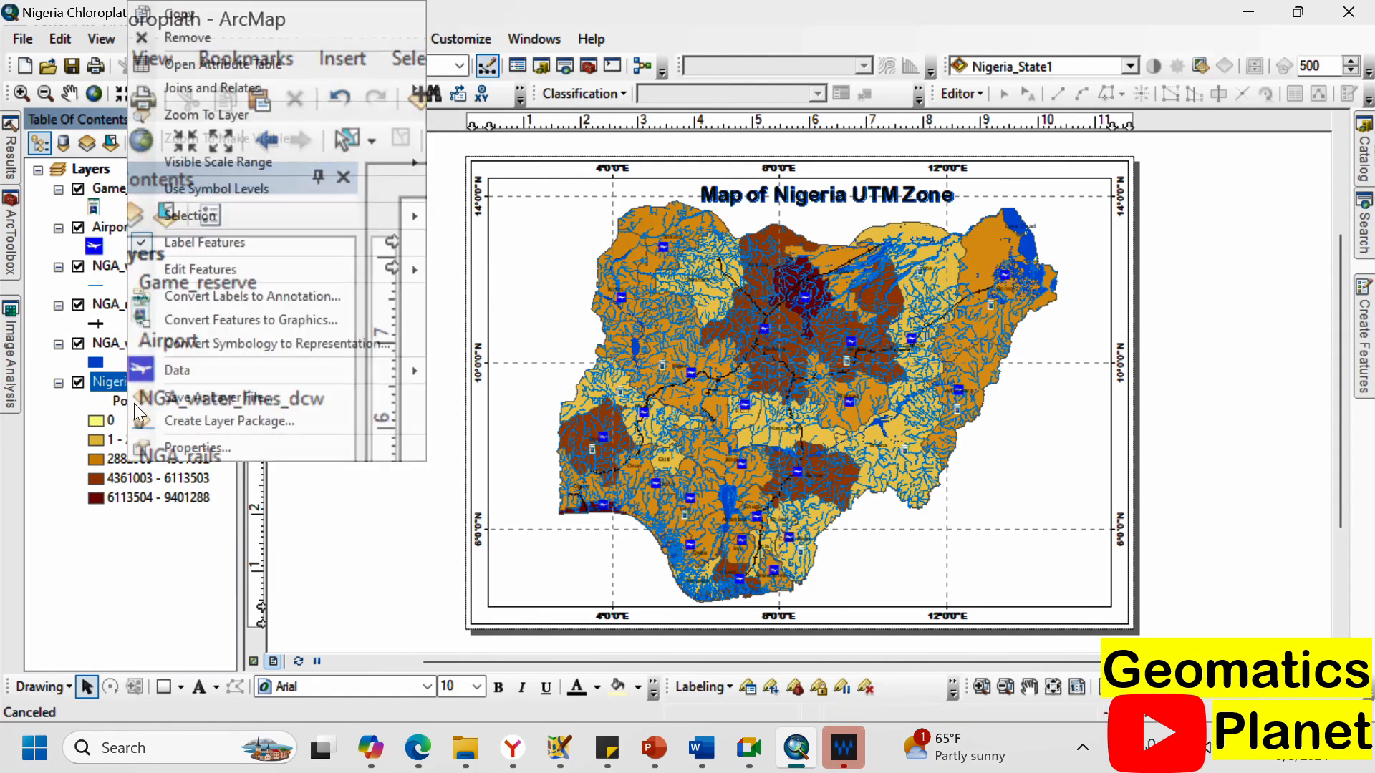
pyautogui.click(172, 450)
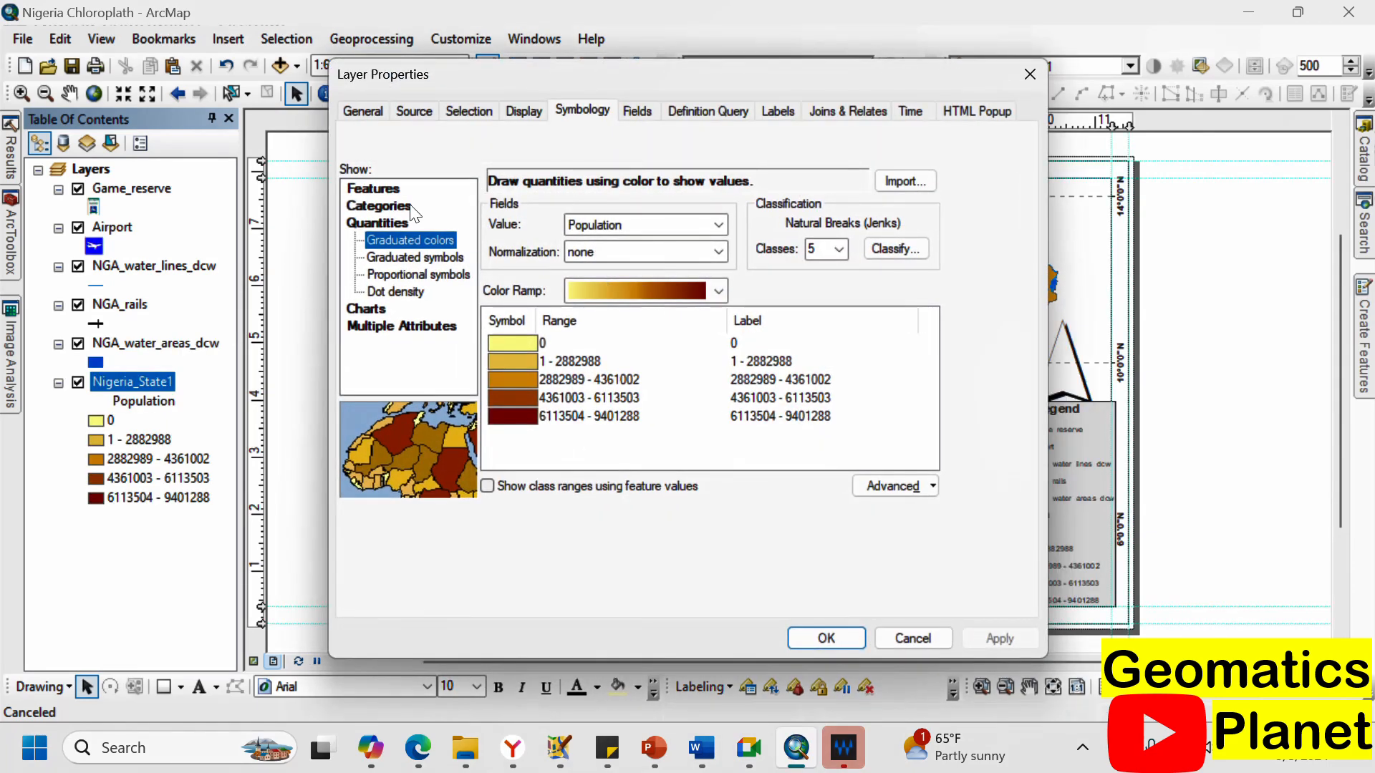
pyautogui.click(412, 207)
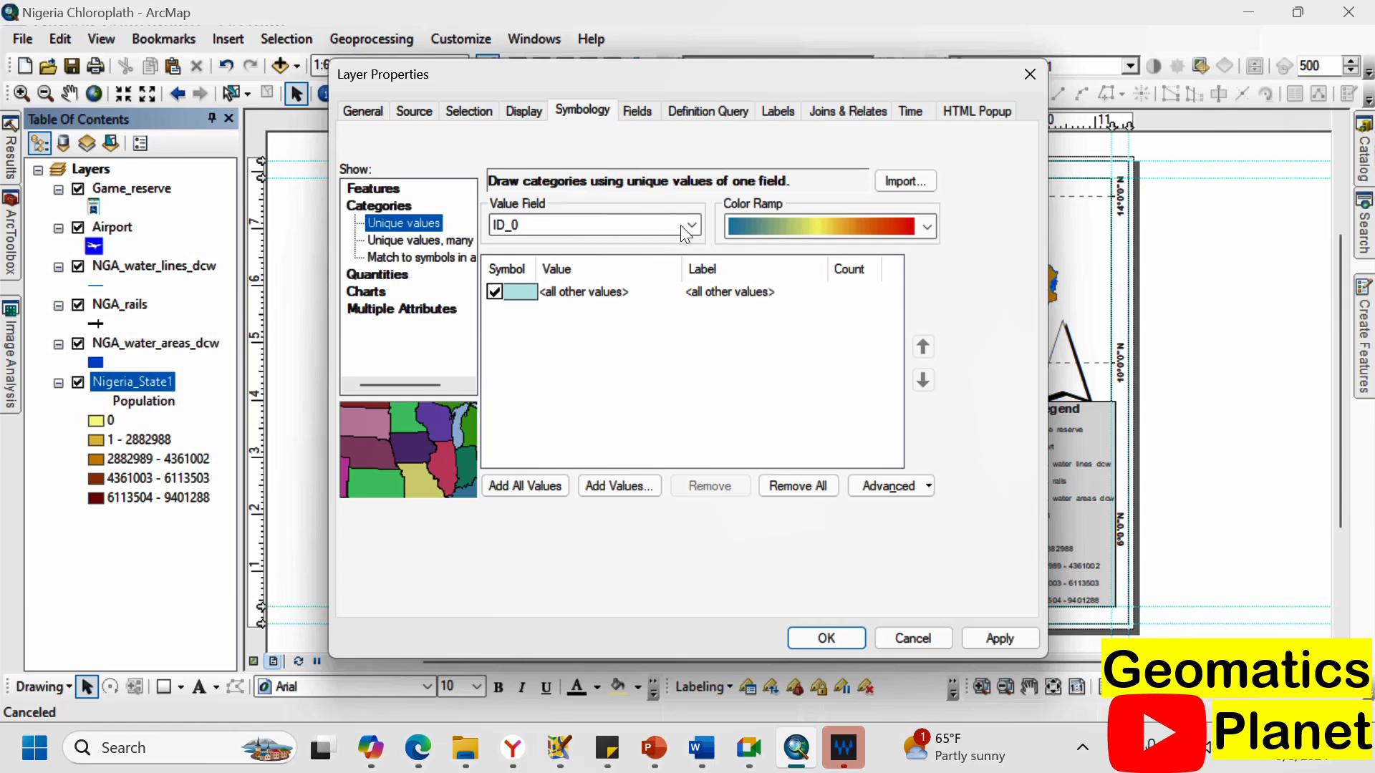
pyautogui.click(681, 225)
pyautogui.click(522, 483)
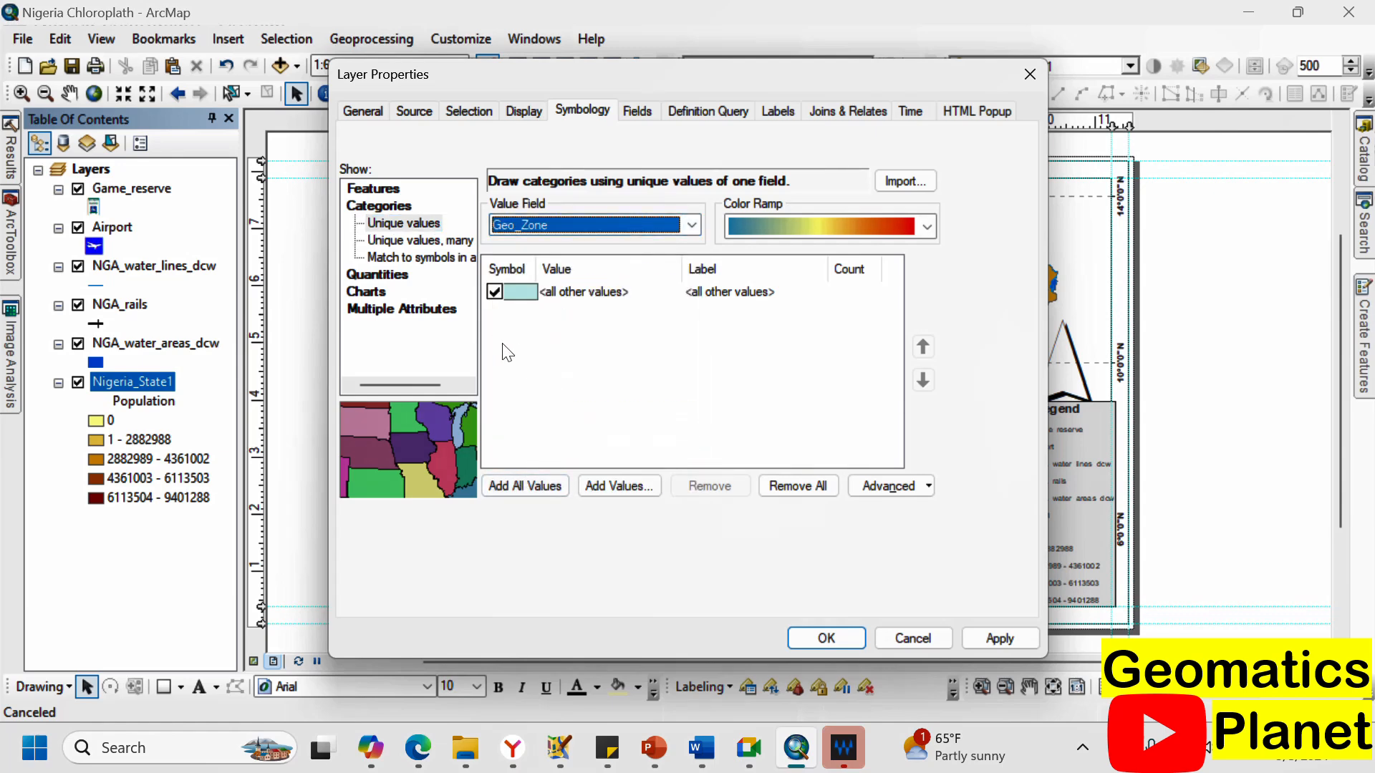
pyautogui.click(517, 485)
pyautogui.click(494, 293)
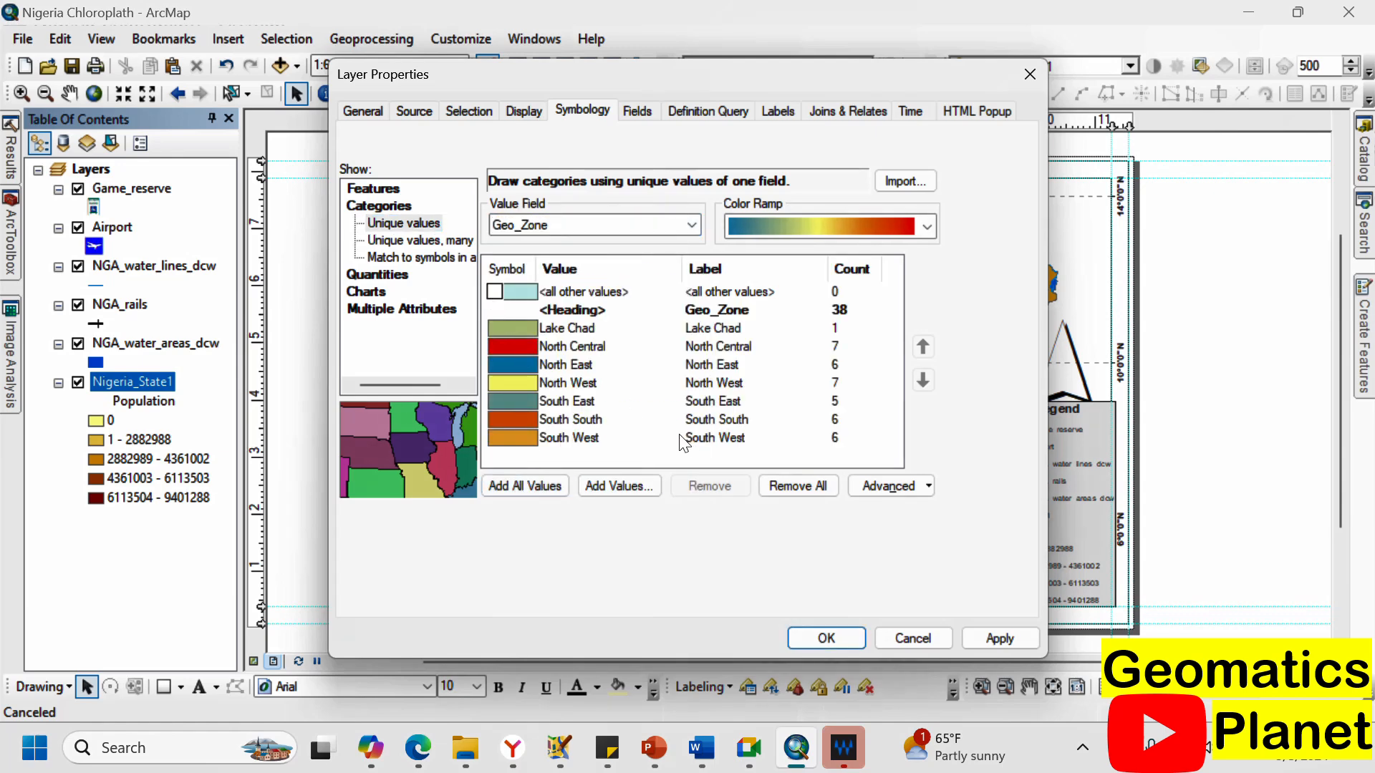
pyautogui.click(517, 325)
pyautogui.rightClick(517, 326)
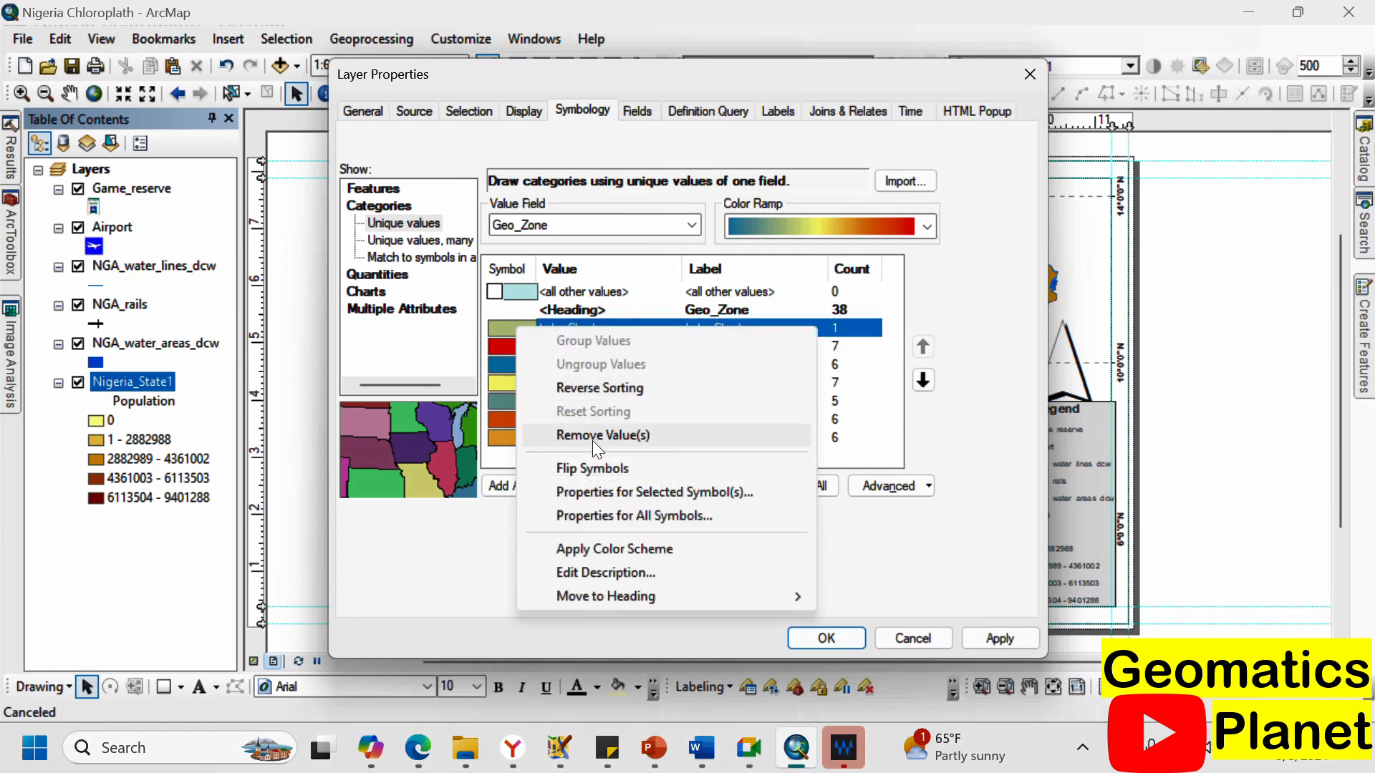
pyautogui.click(831, 641)
pyautogui.click(827, 638)
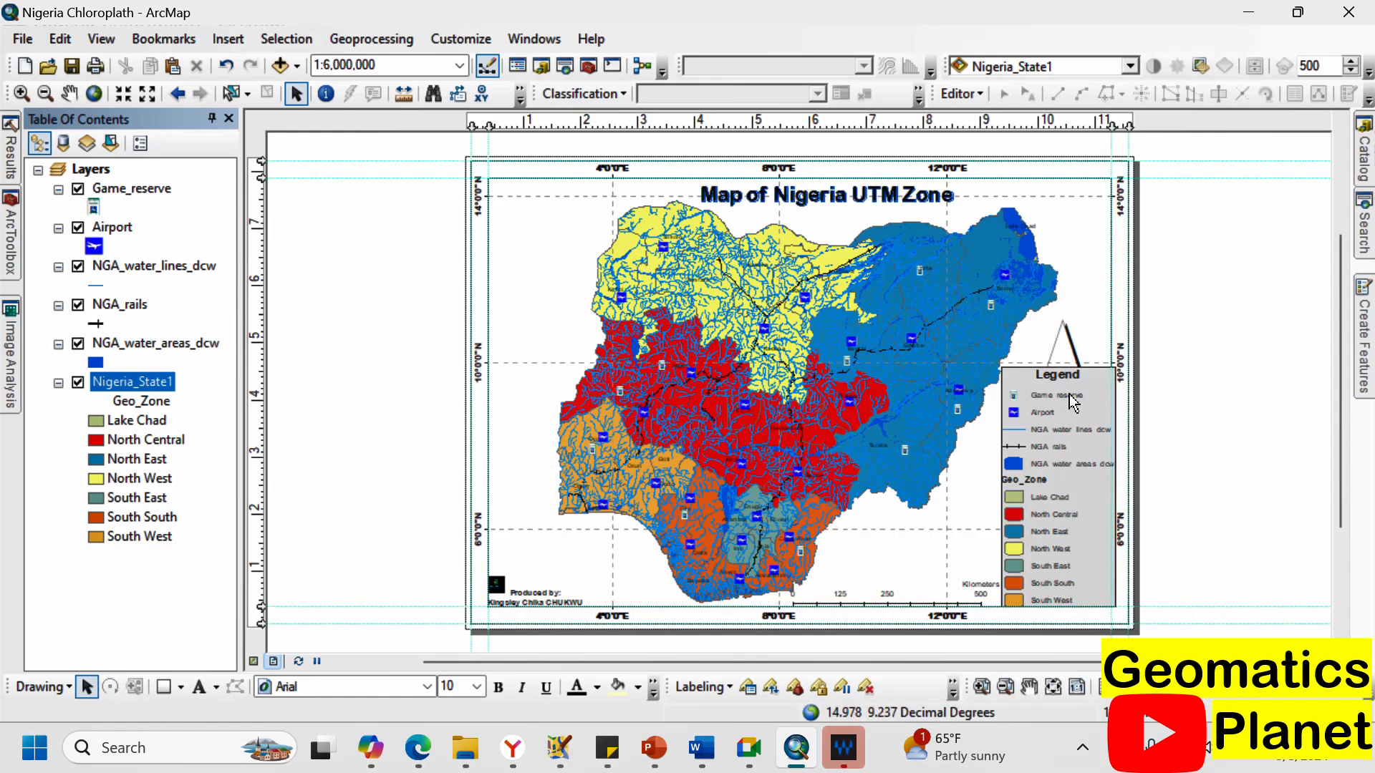
# Hide the Geo_Zone heading of the Nigeria_State1 item in the layout legend and confirm the legend properties.
pyautogui.scroll(2, 1127, 617)
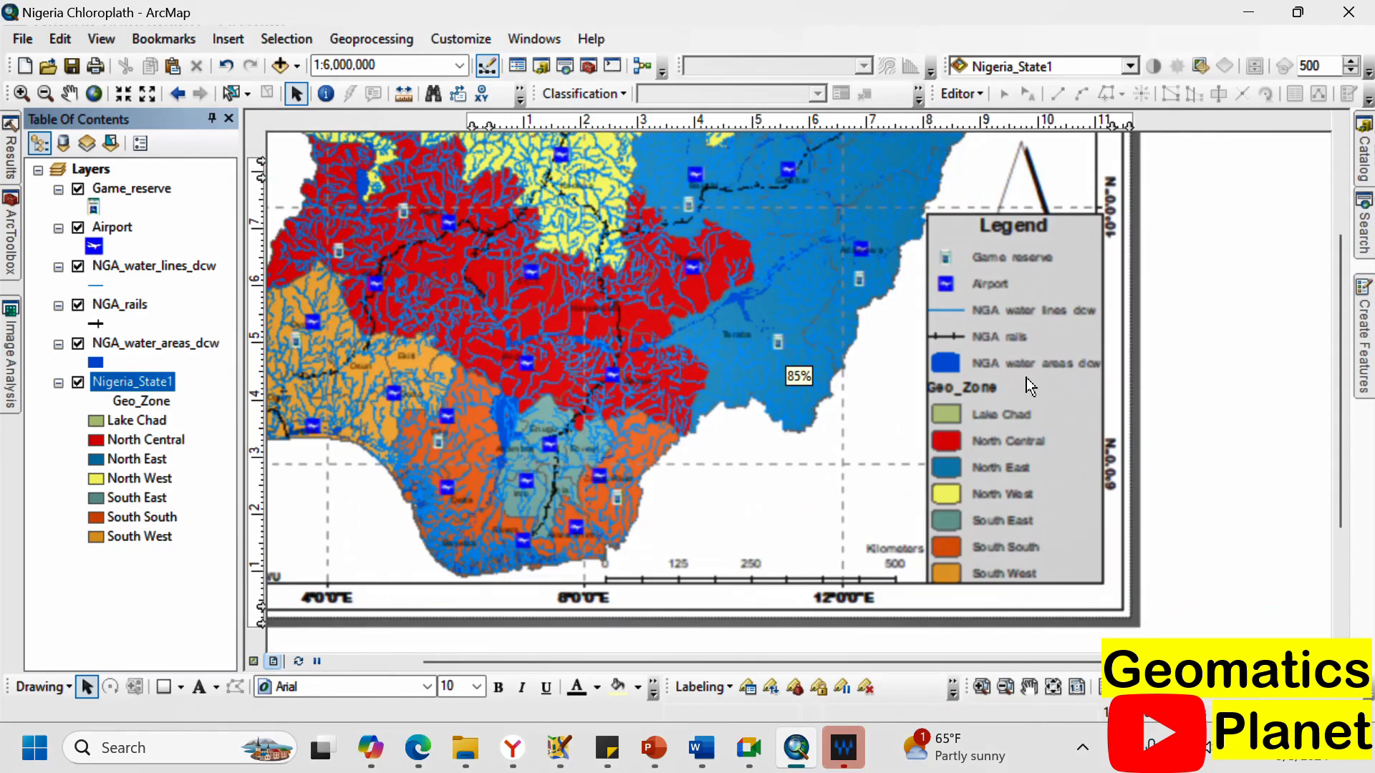
pyautogui.click(972, 394)
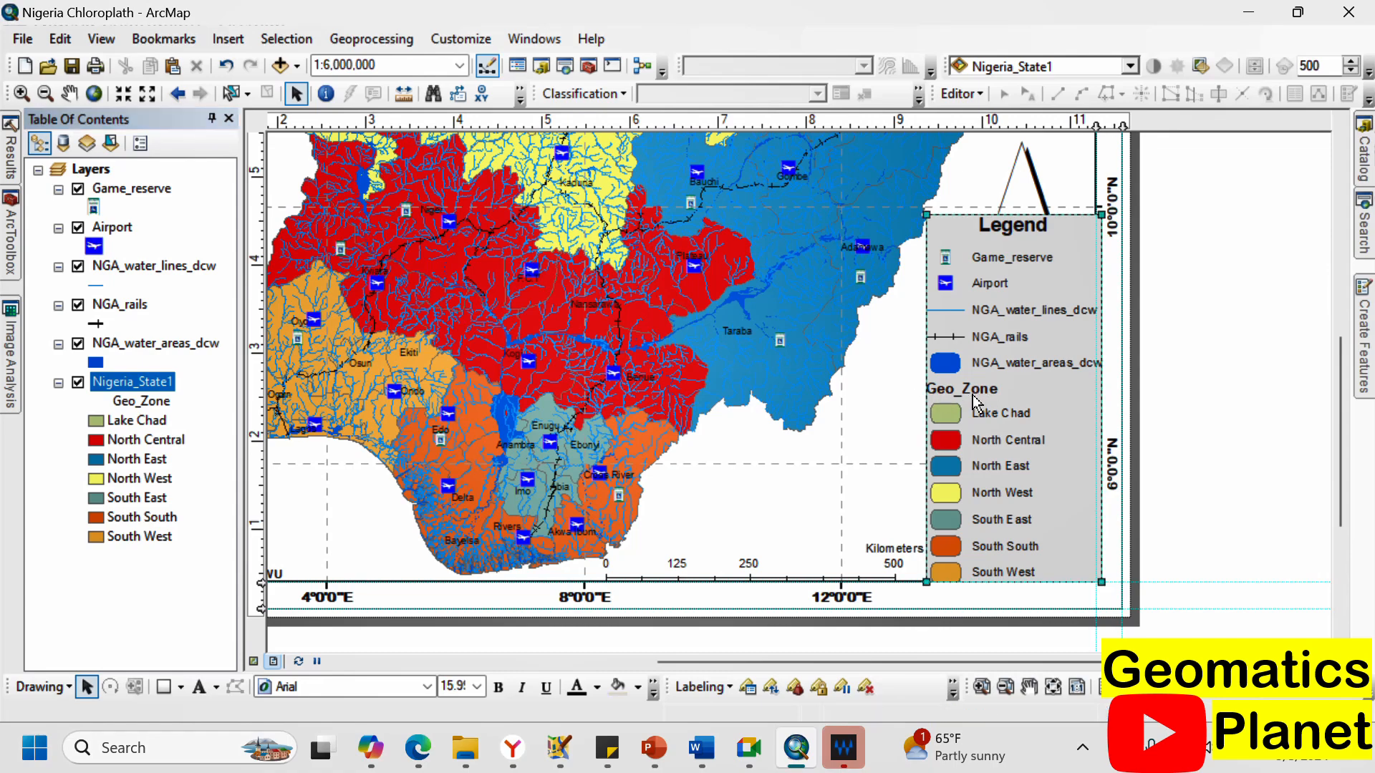
pyautogui.rightClick(973, 396)
pyautogui.click(1002, 386)
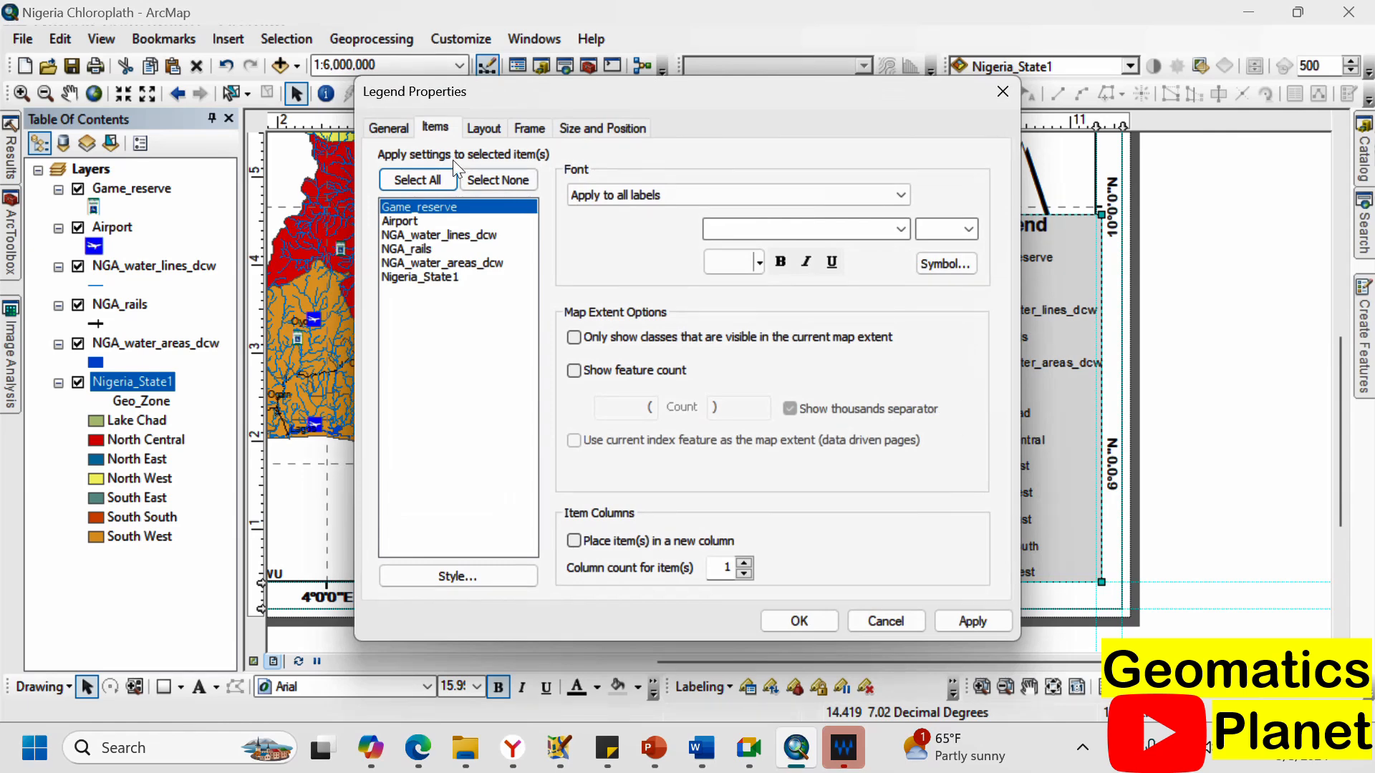
pyautogui.click(428, 278)
pyautogui.rightClick(428, 278)
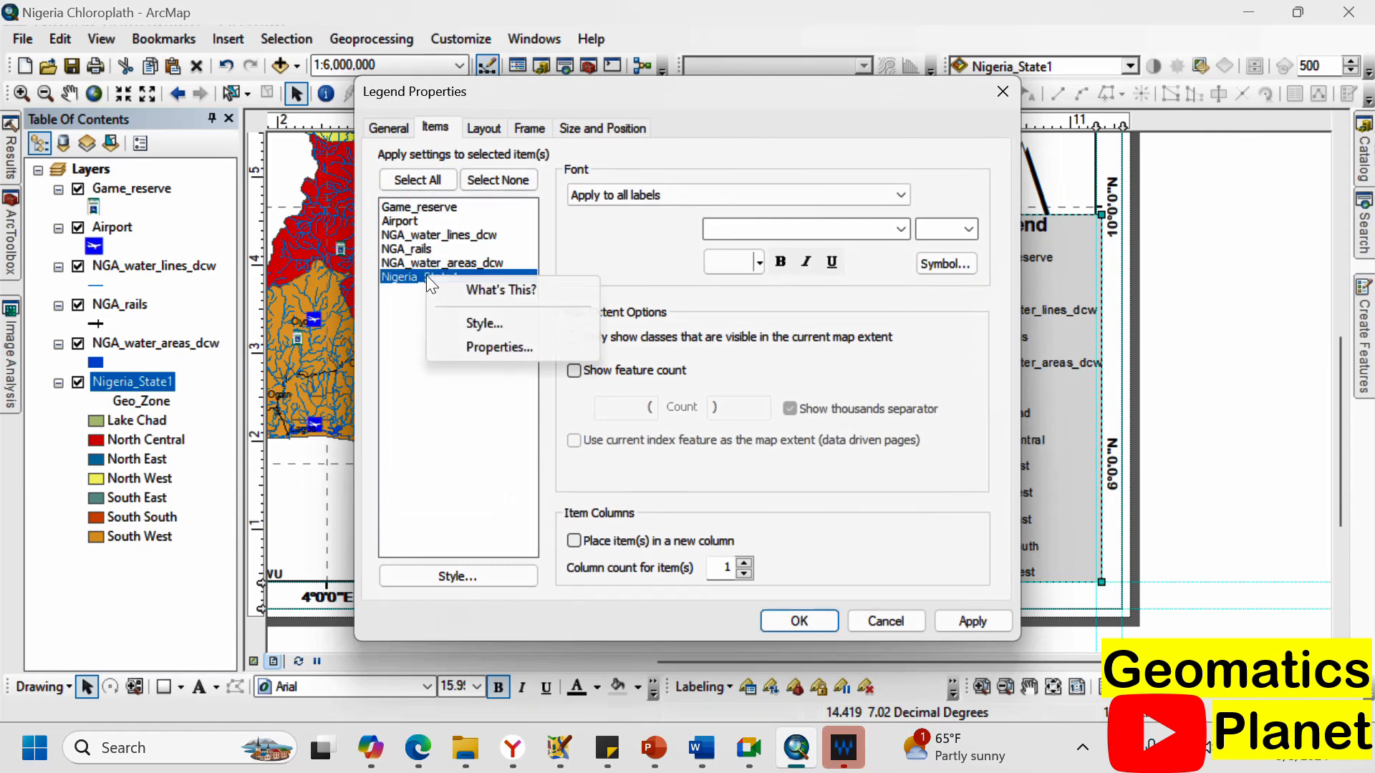
pyautogui.click(499, 347)
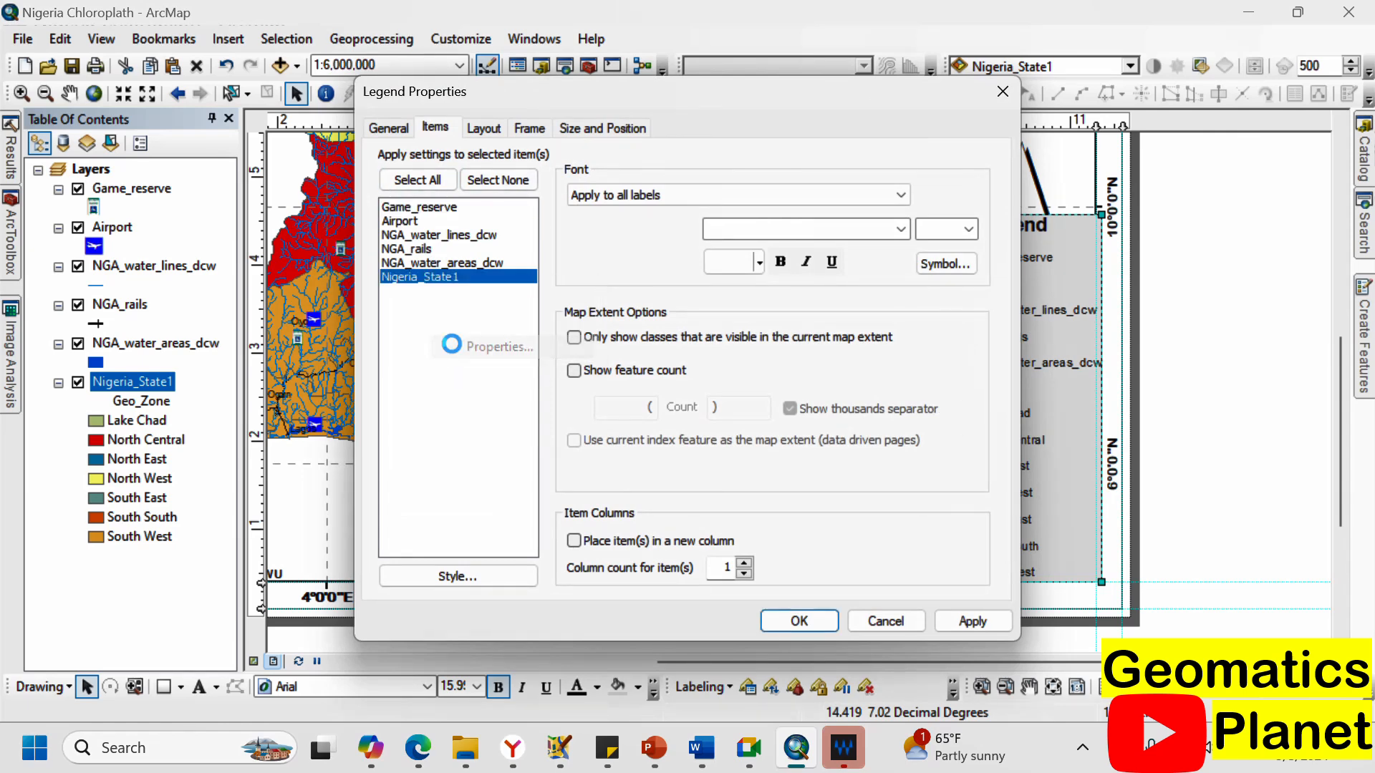
pyautogui.click(530, 313)
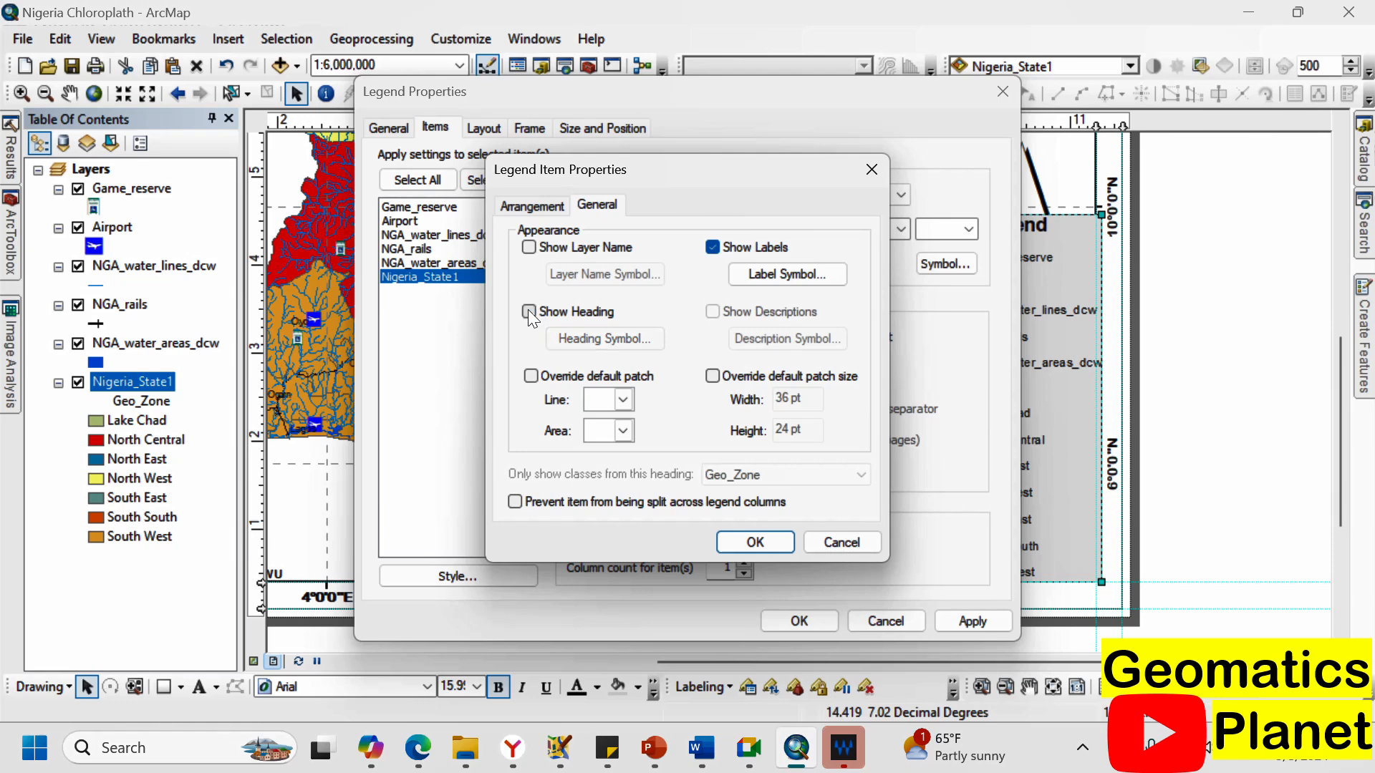
pyautogui.click(753, 542)
pyautogui.click(797, 620)
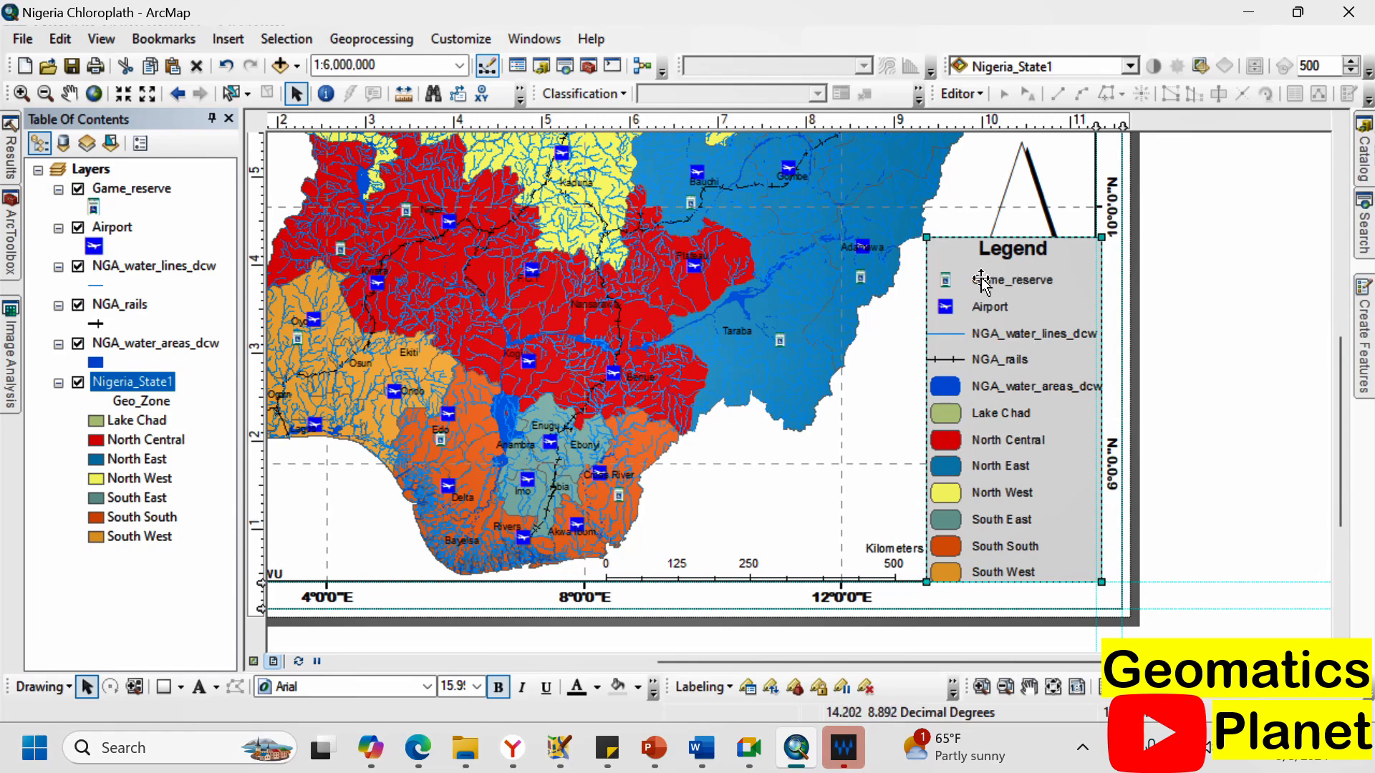
# Shrink the legend slightly and move the north arrow out from behind it to the space just above.
pyautogui.moveTo(928, 238); pyautogui.dragTo(932, 249)
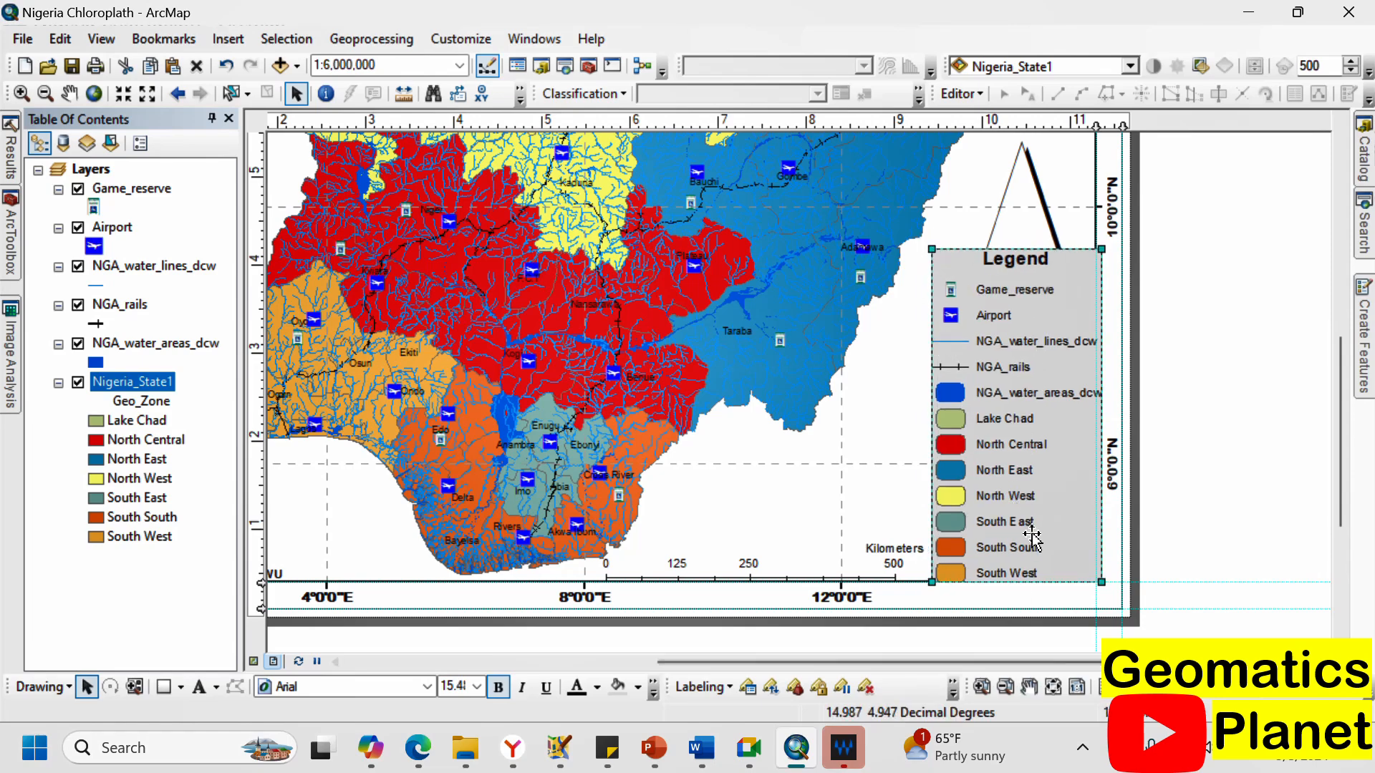
pyautogui.scroll(-2, 1040, 438)
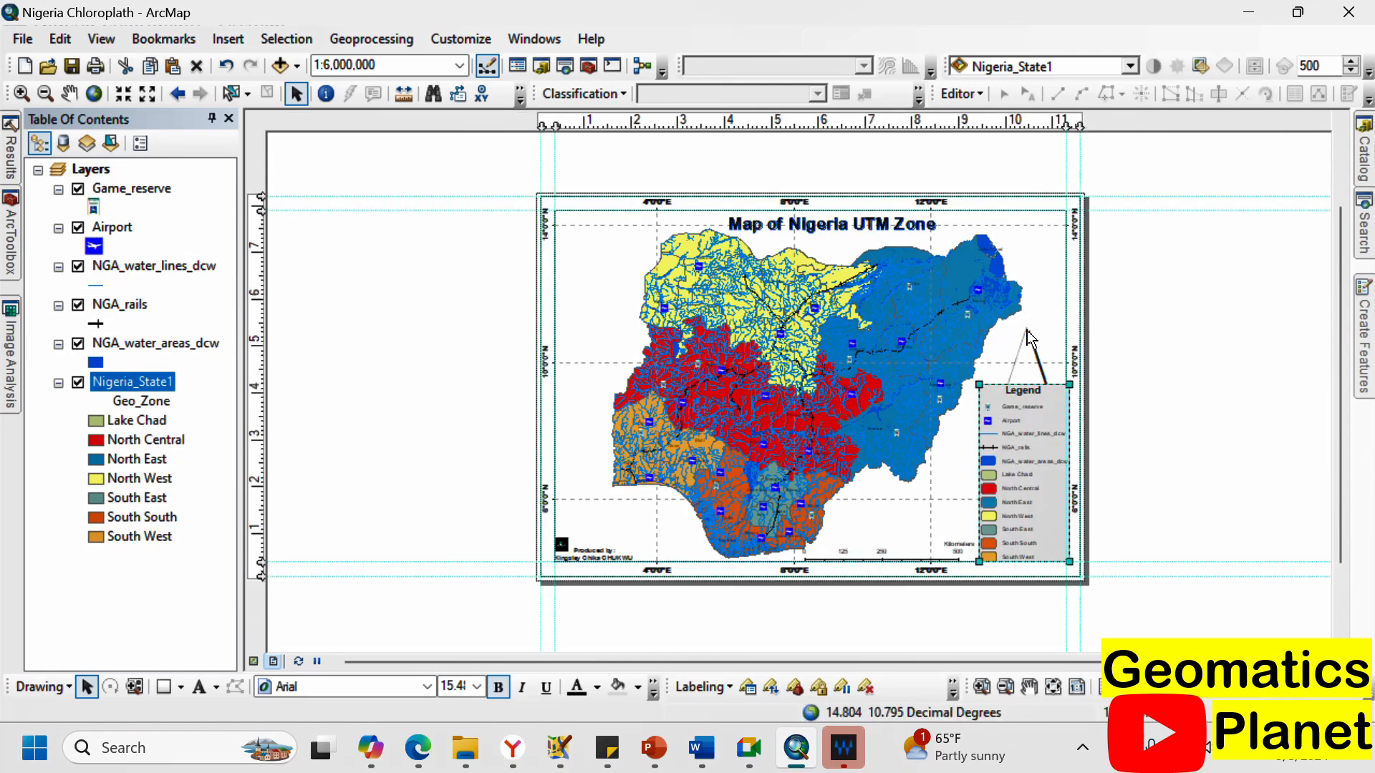
pyautogui.click(1026, 356)
pyautogui.moveTo(1028, 357); pyautogui.dragTo(1038, 316)
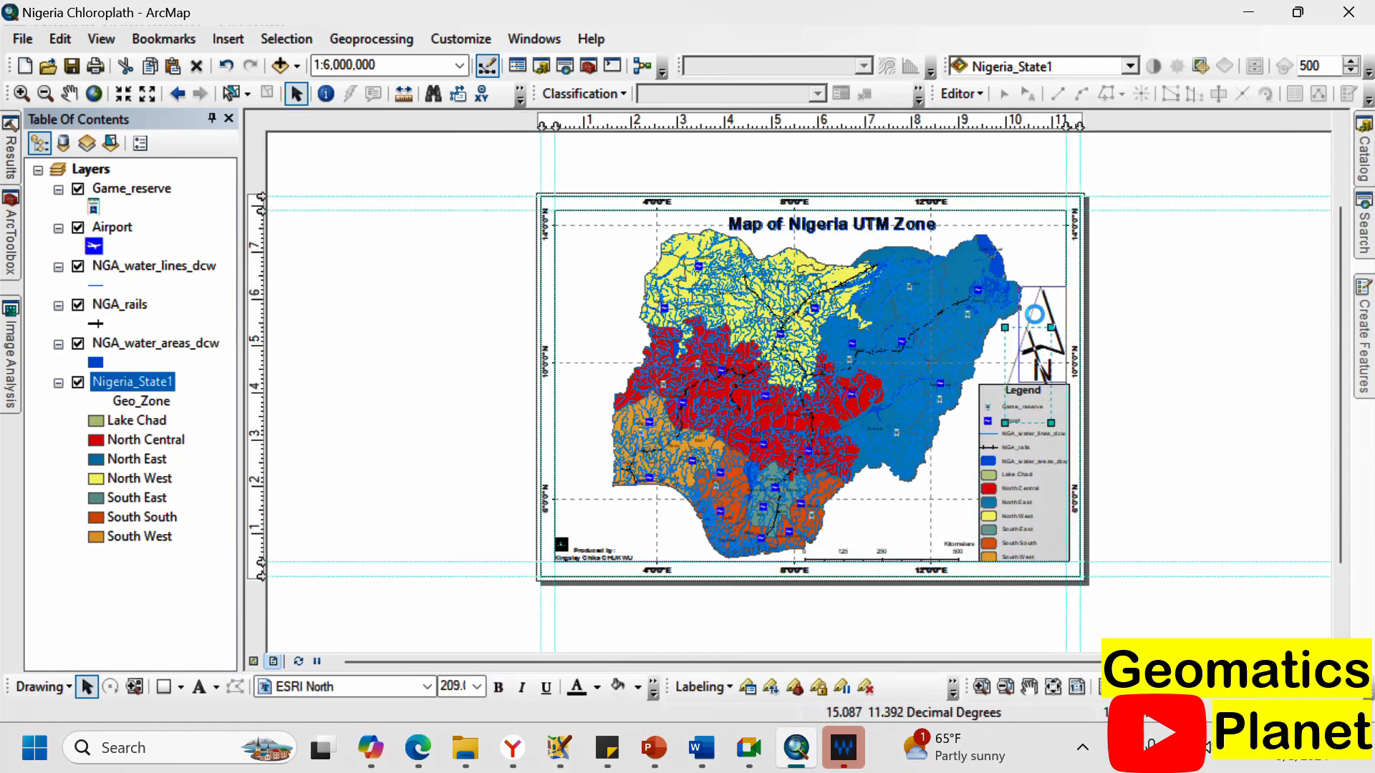
pyautogui.click(1174, 387)
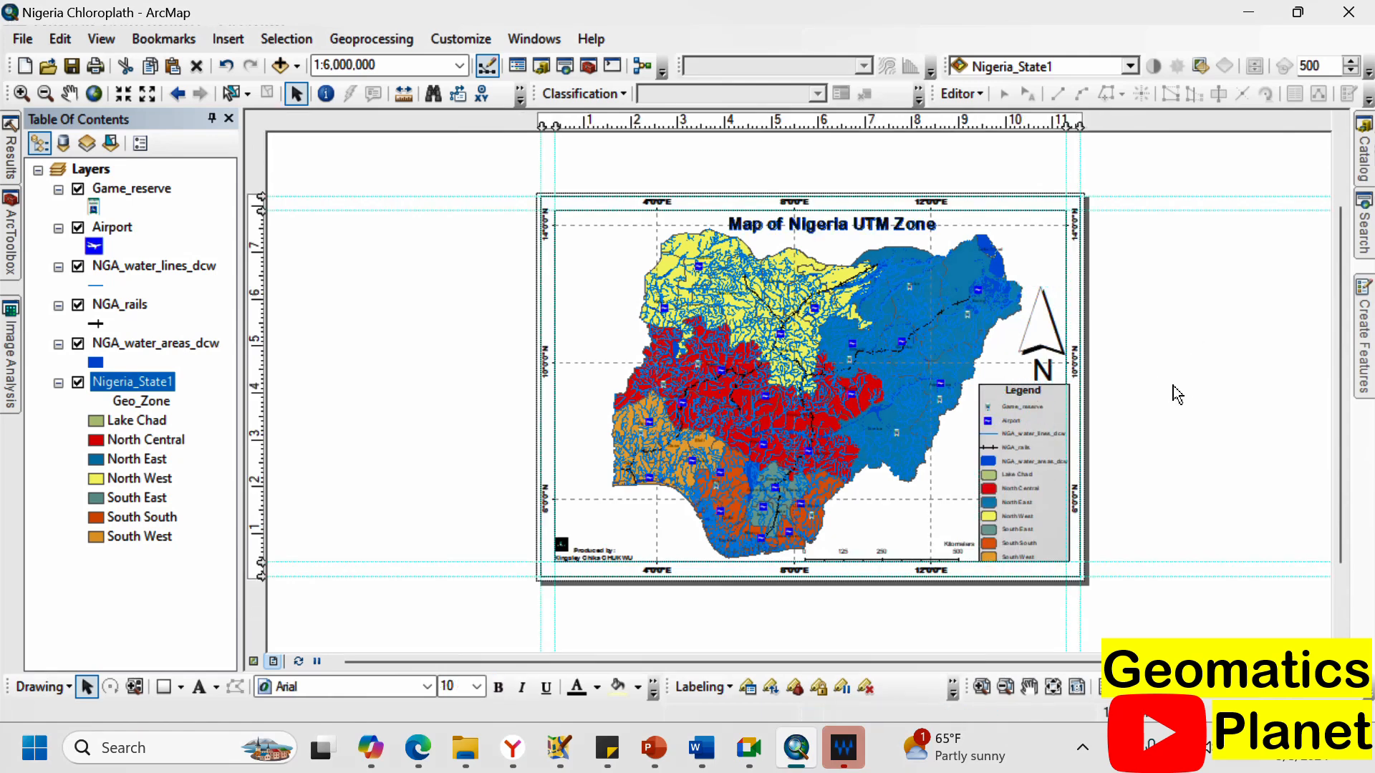
# Change the map title to "Map of Nigeria Geo Zones and other Features" and fit the whole page in view.
pyautogui.click(783, 226)
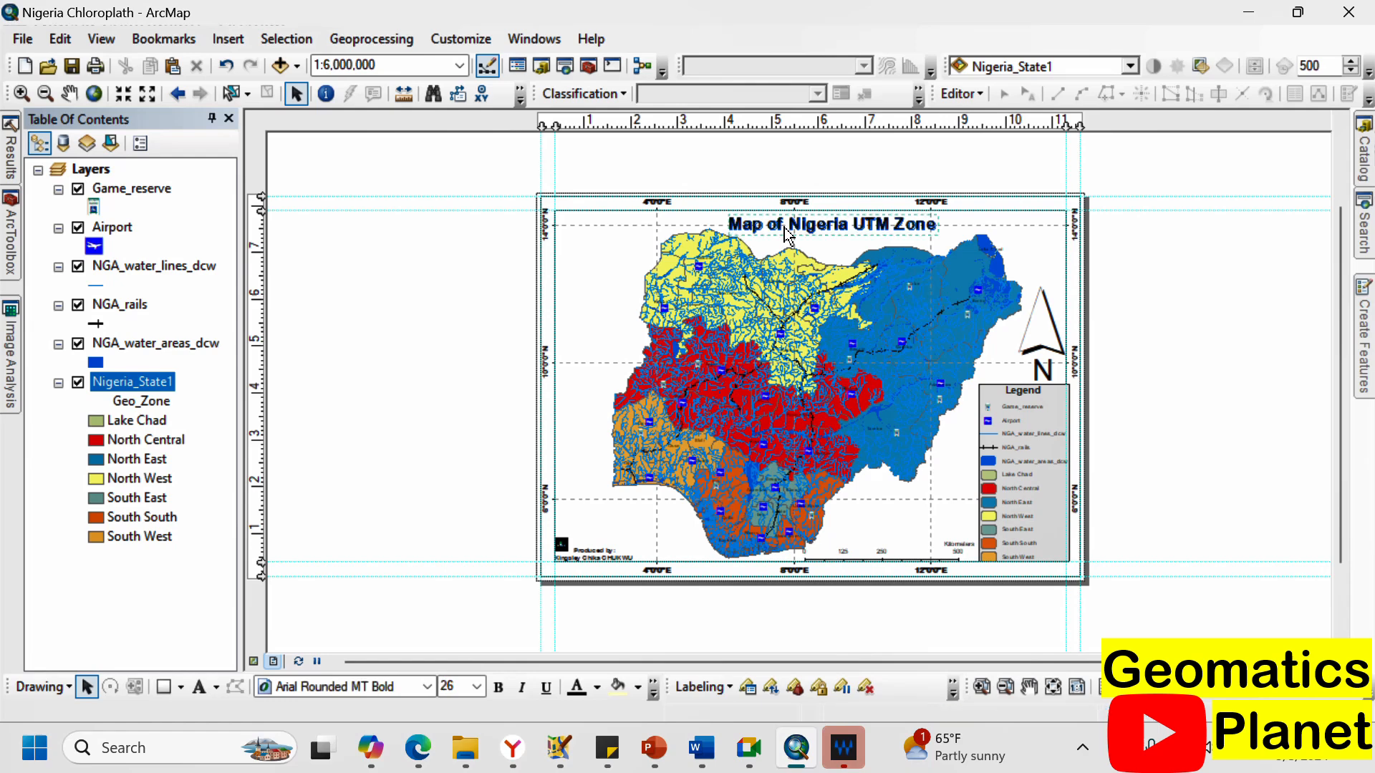
pyautogui.rightClick(783, 227)
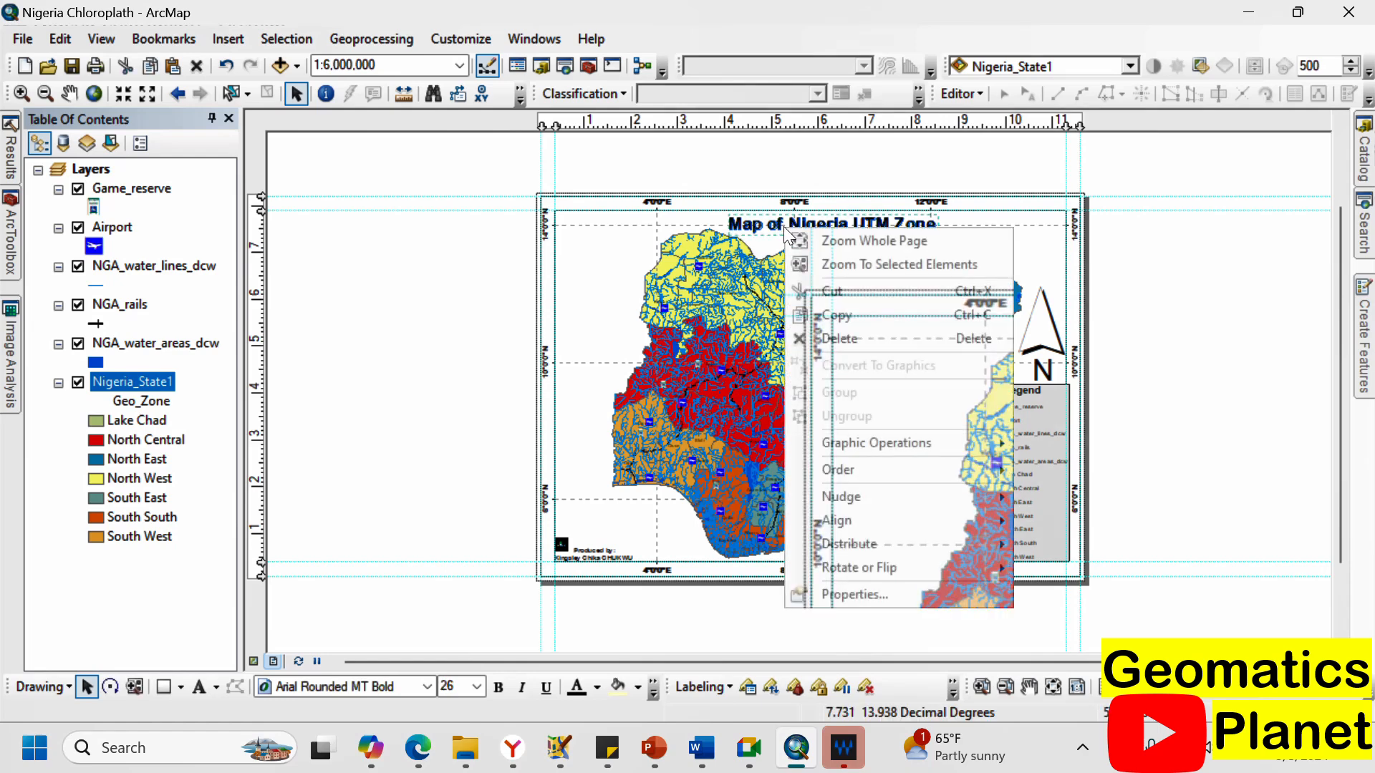
pyautogui.click(912, 593)
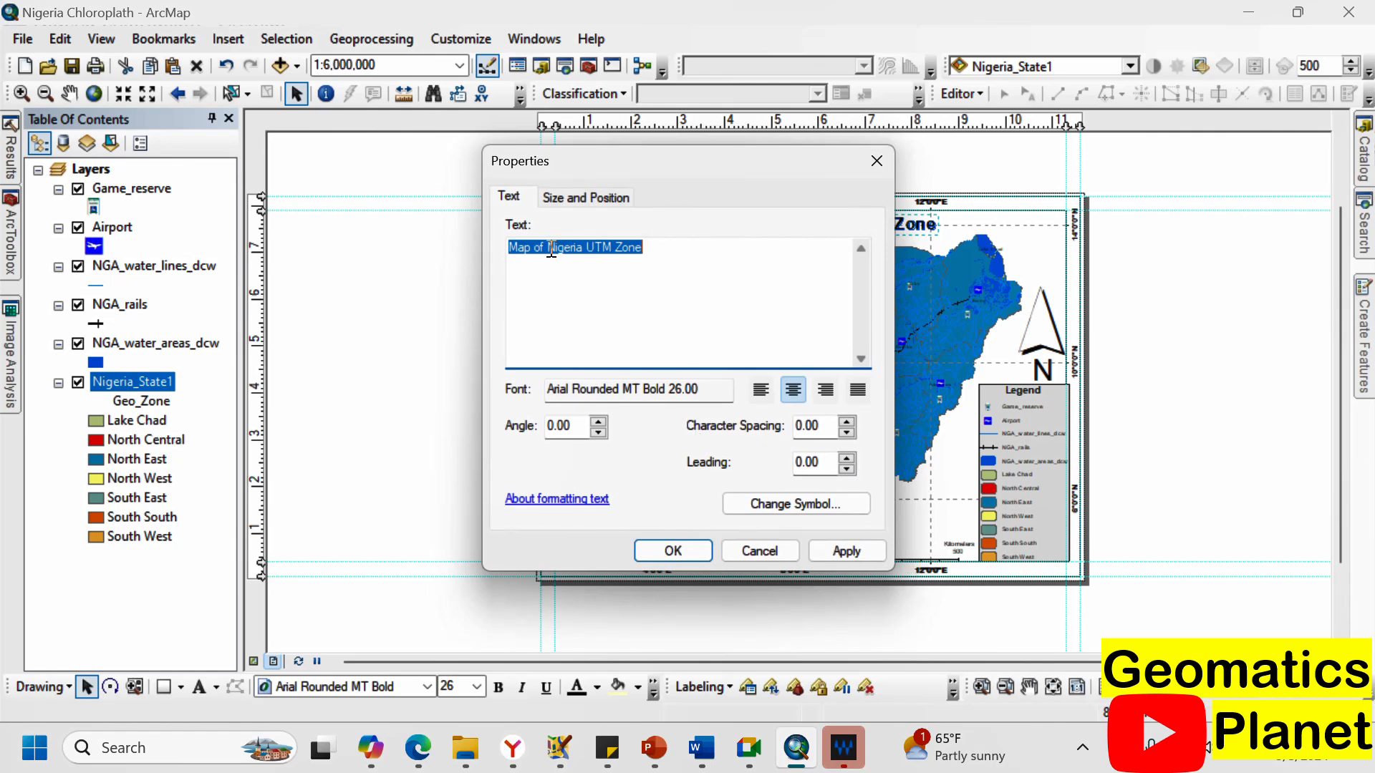
pyautogui.moveTo(588, 248); pyautogui.dragTo(736, 249)
pyautogui.write('Geo')
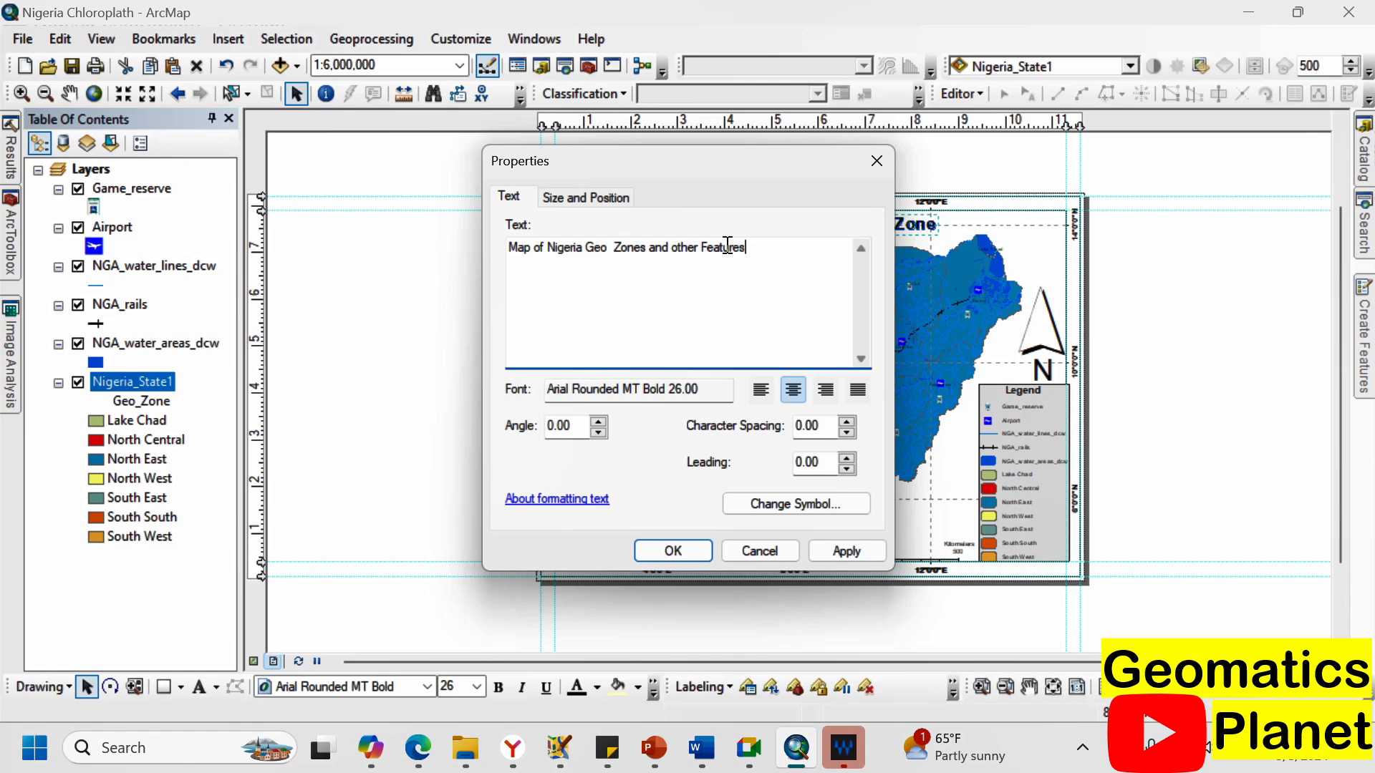
pyautogui.click(673, 550)
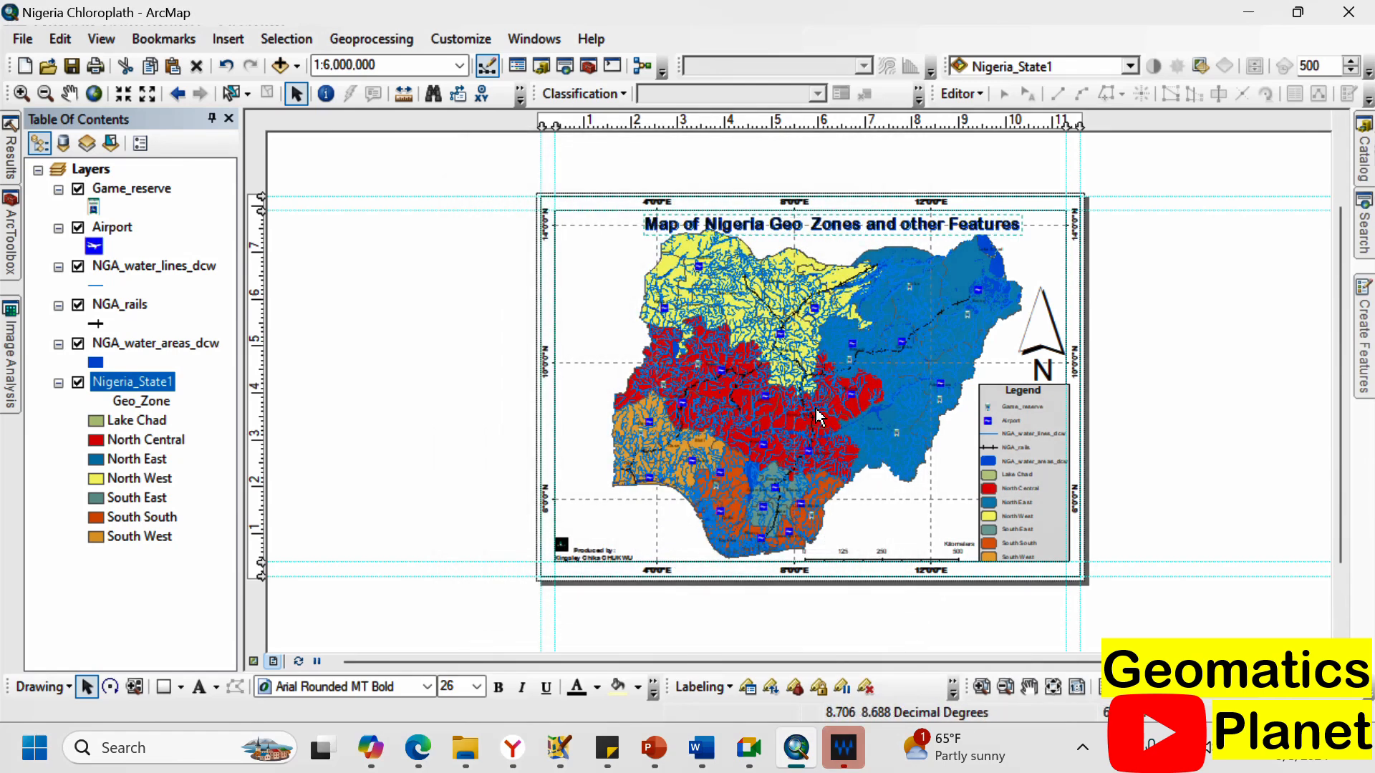
pyautogui.scroll(-1, 824, 428)
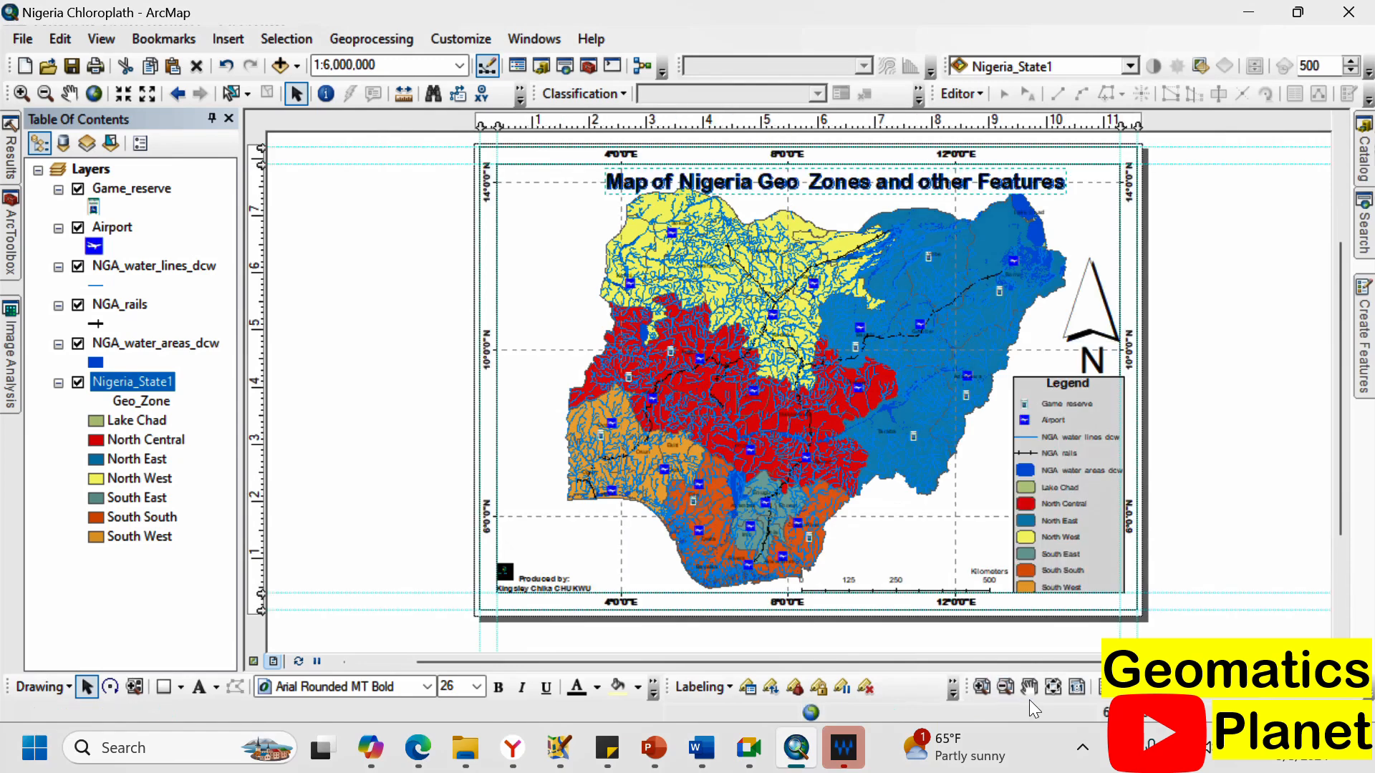
pyautogui.click(1047, 689)
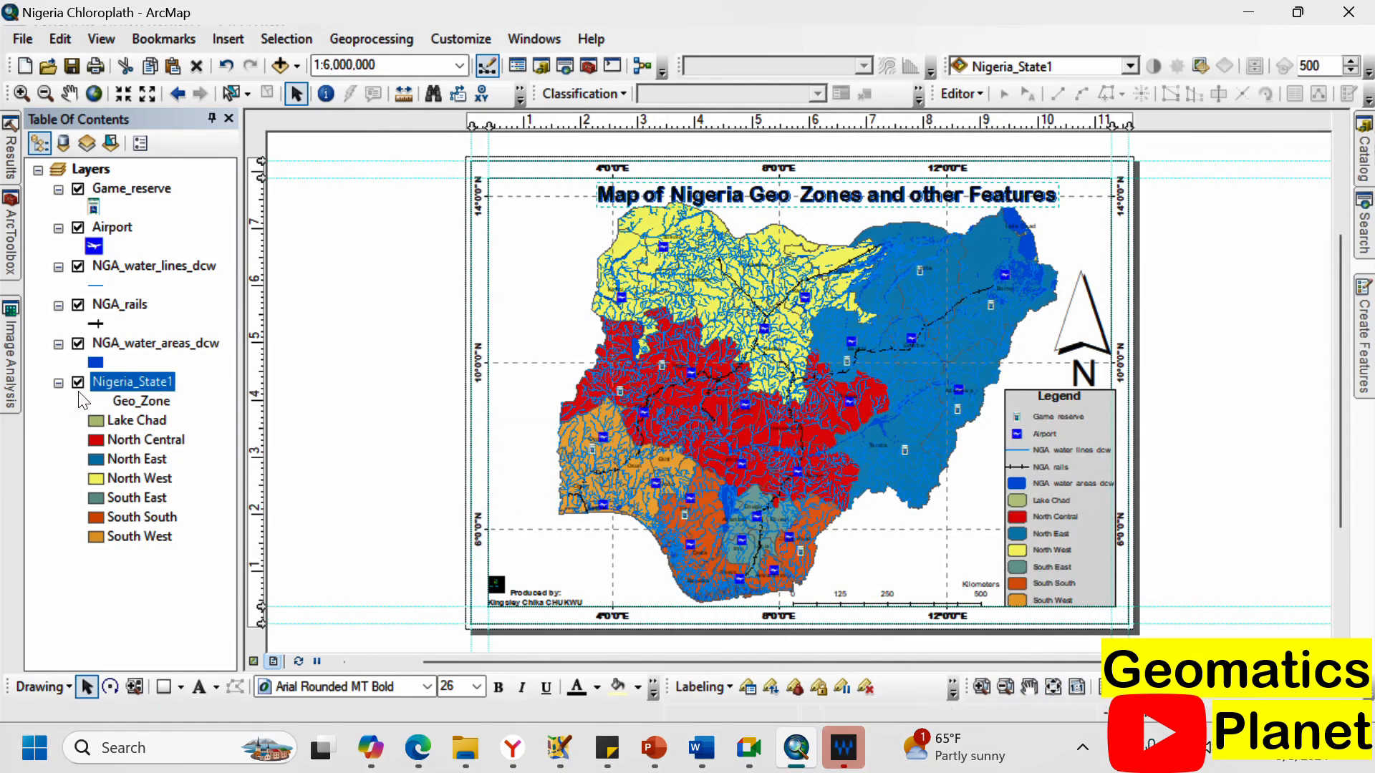
# Collapse Nigeria_State1 and hide Airport, Game_reserve, NGA_water_areas_dcw and NGA_rails, keeping NGA_water_lines_dcw and Nigeria_State1 displayed.
pyautogui.click(58, 383)
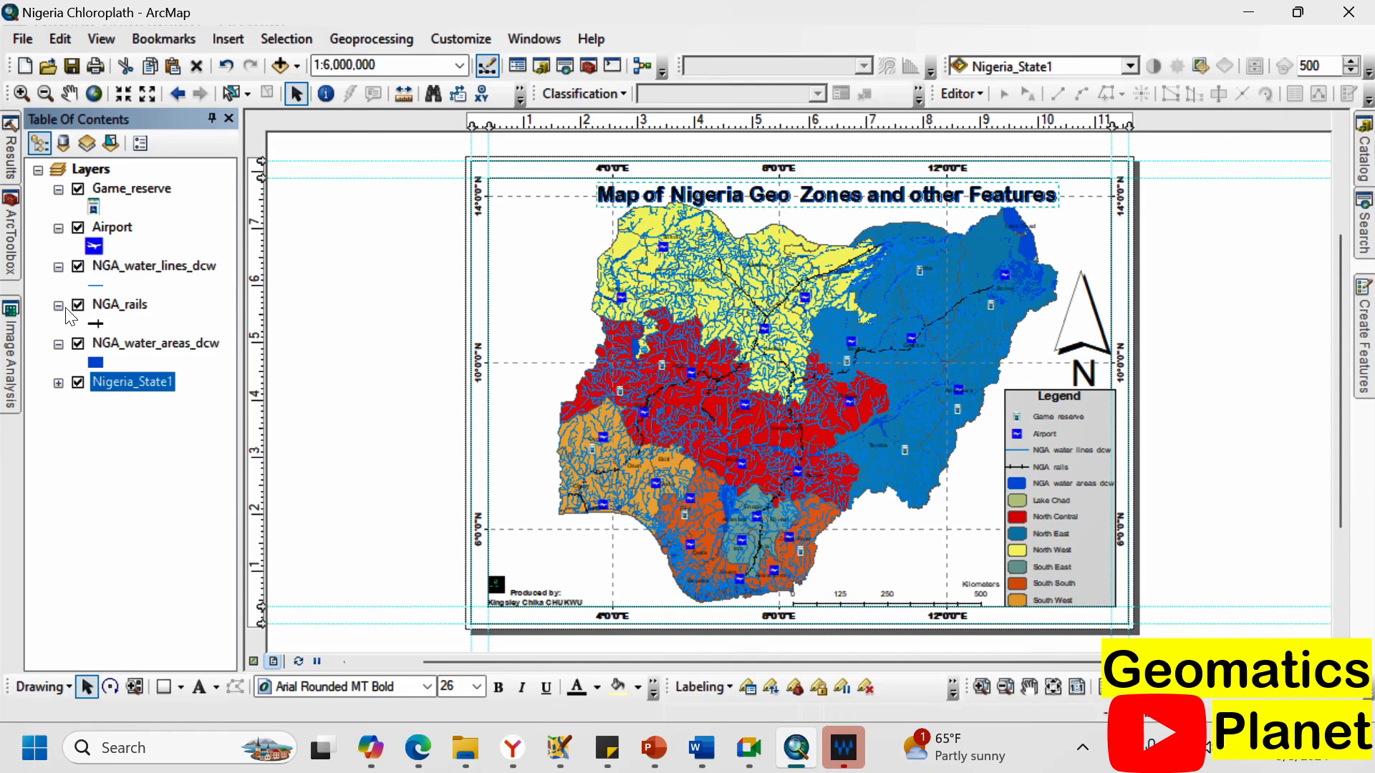
pyautogui.click(78, 384)
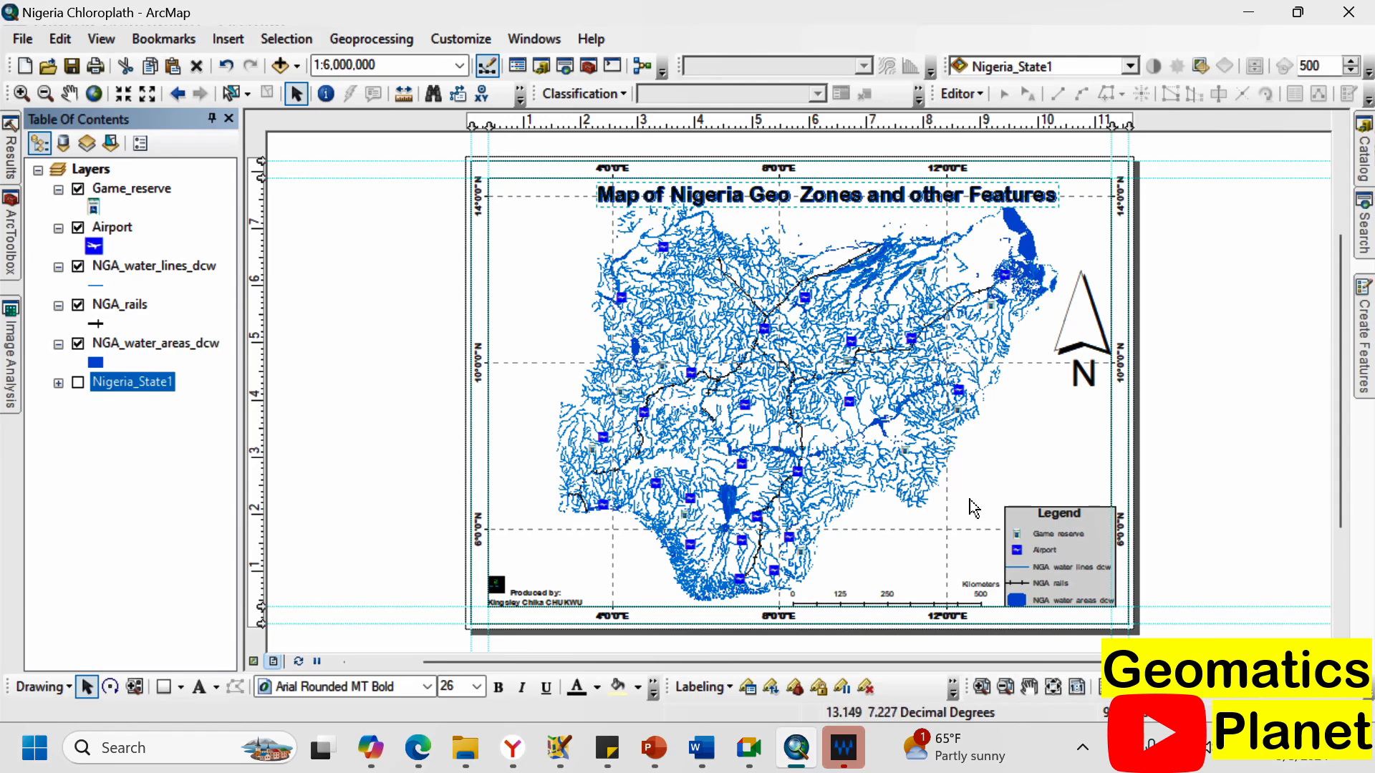
pyautogui.click(79, 227)
pyautogui.click(77, 189)
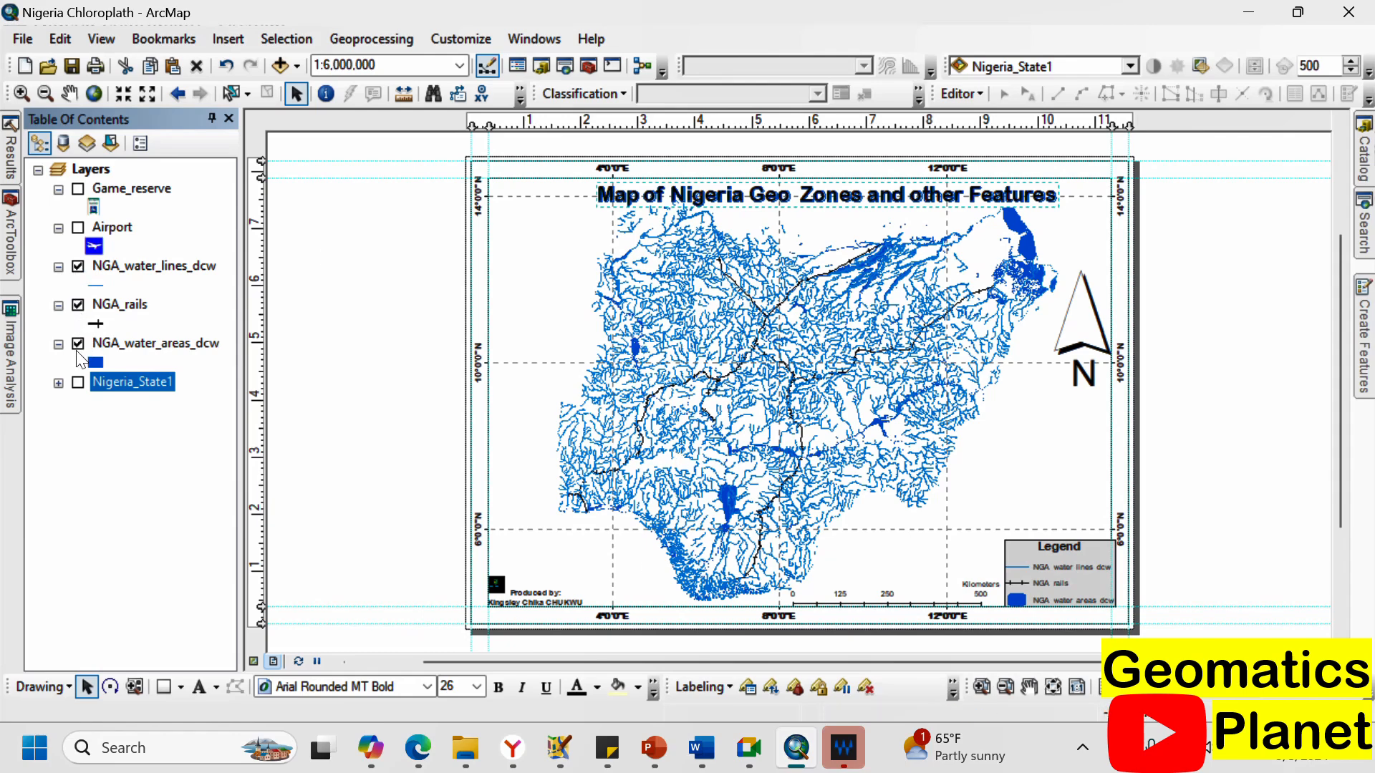
pyautogui.click(78, 343)
pyautogui.click(78, 305)
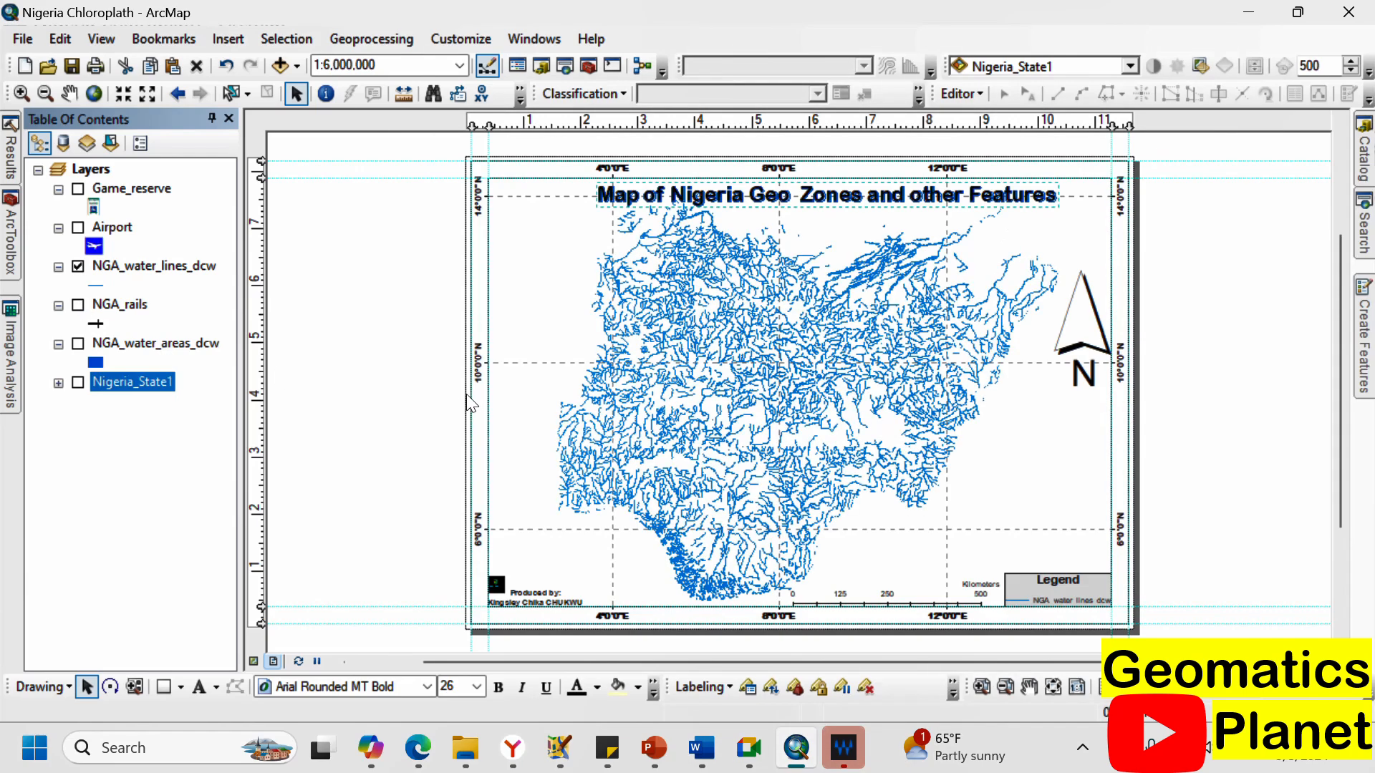
pyautogui.click(78, 383)
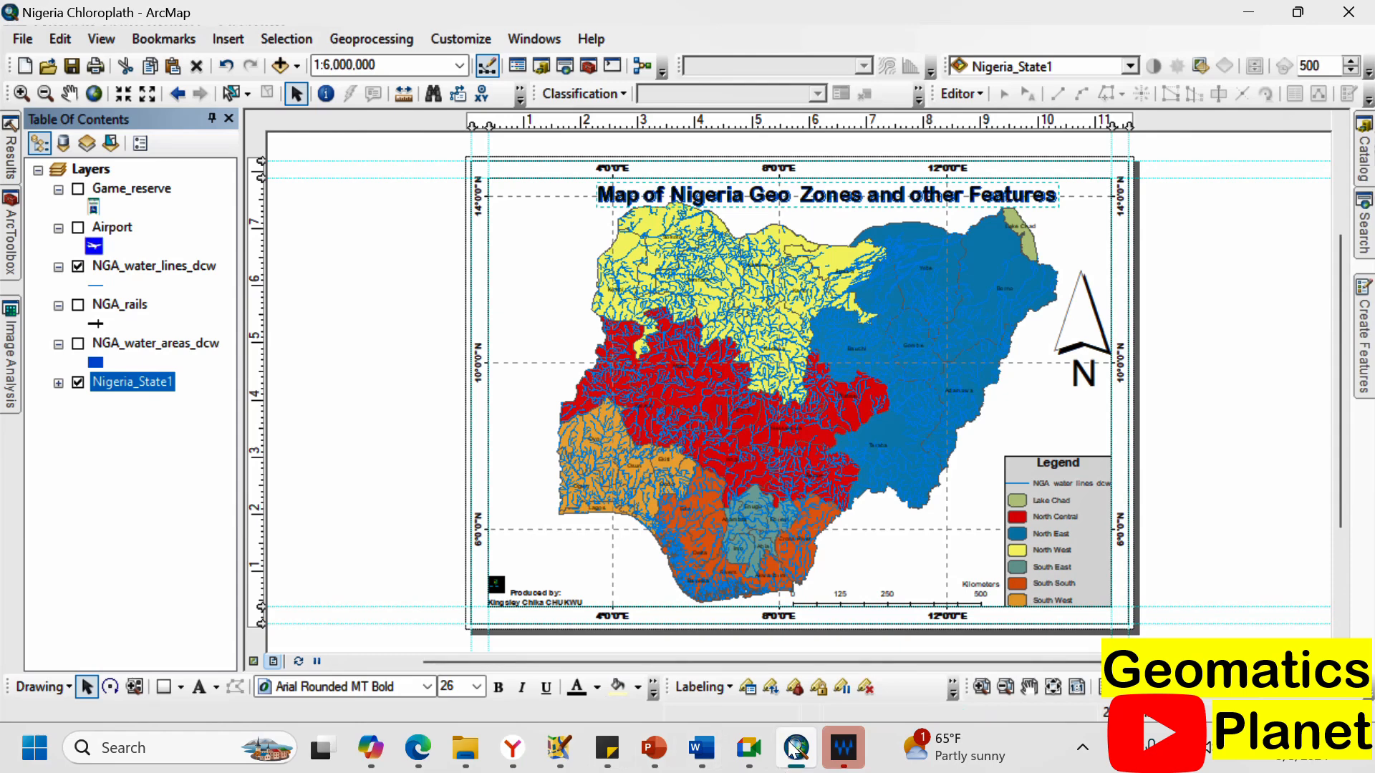
# Show the layer name and heading of the Nigeria_State1 item in the layout legend and apply the change.
pyautogui.moveTo(794, 747)
pyautogui.scroll(2, 1095, 587)
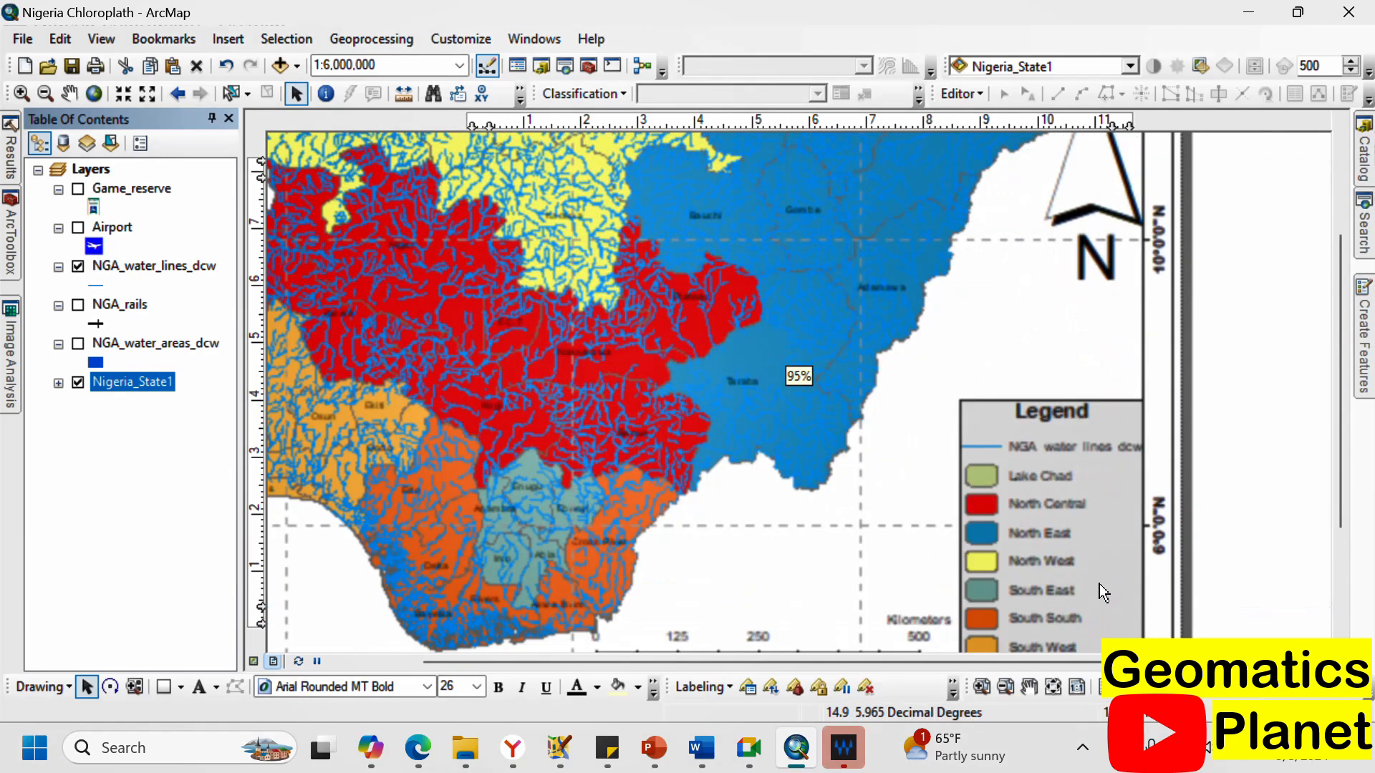
pyautogui.scroll(-2, 1074, 533)
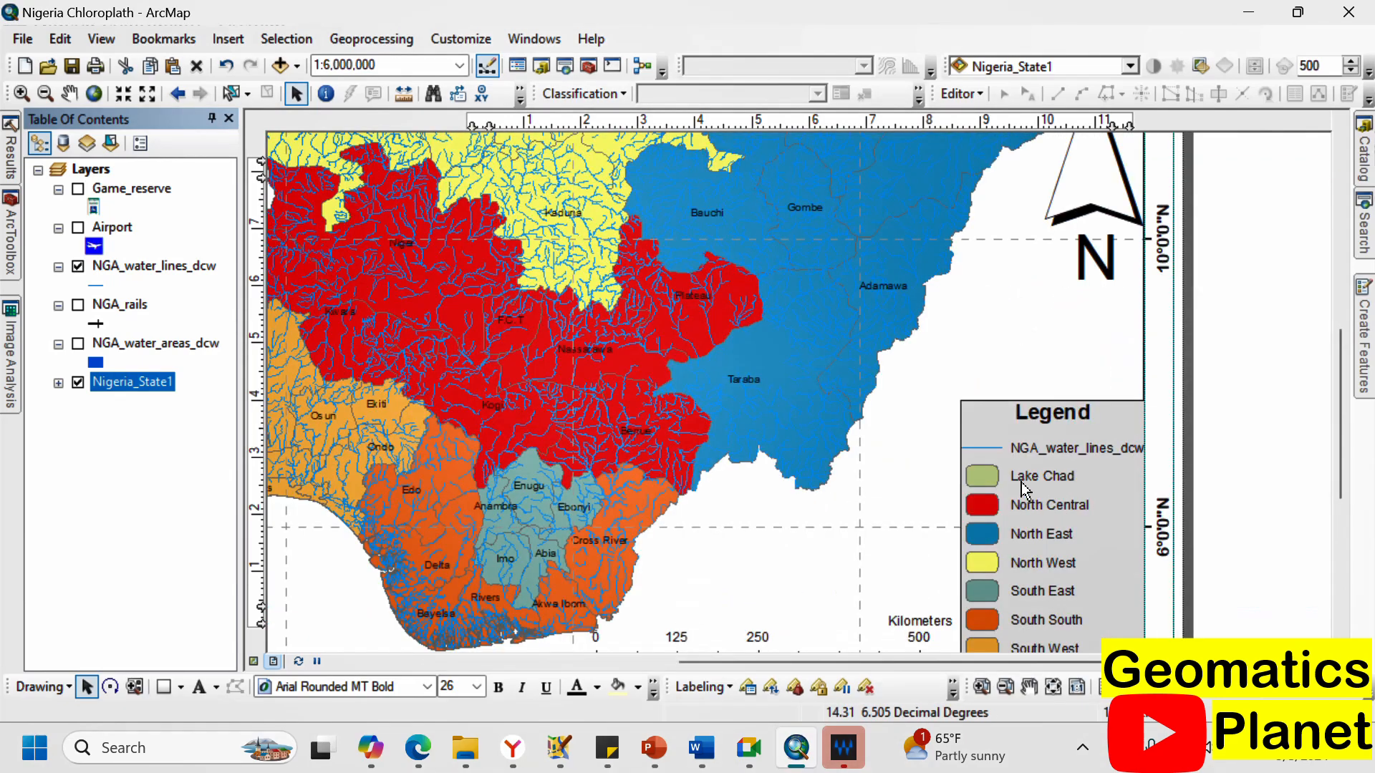
pyautogui.scroll(-1, 563, 256)
pyautogui.scroll(3, 847, 464)
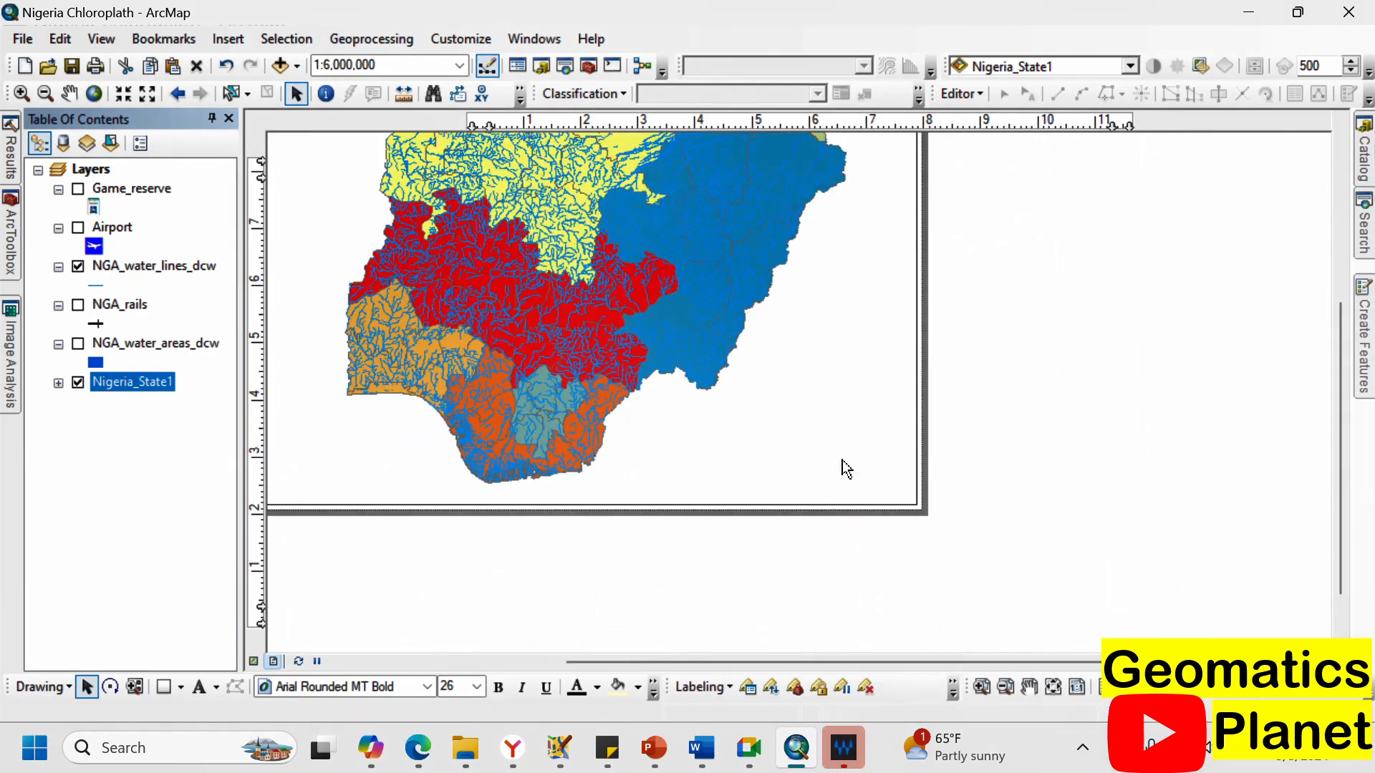
pyautogui.scroll(1, 829, 350)
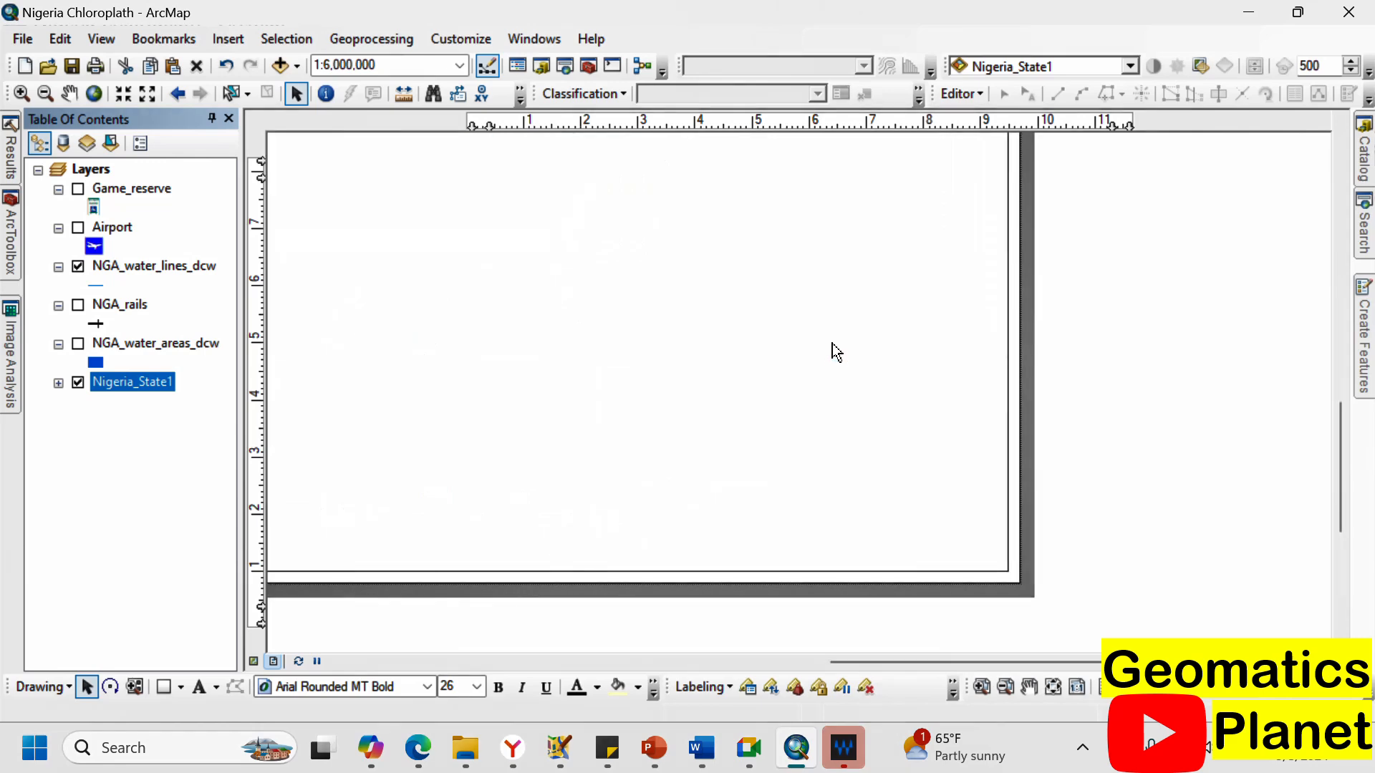
pyautogui.click(846, 329)
pyautogui.rightClick(847, 336)
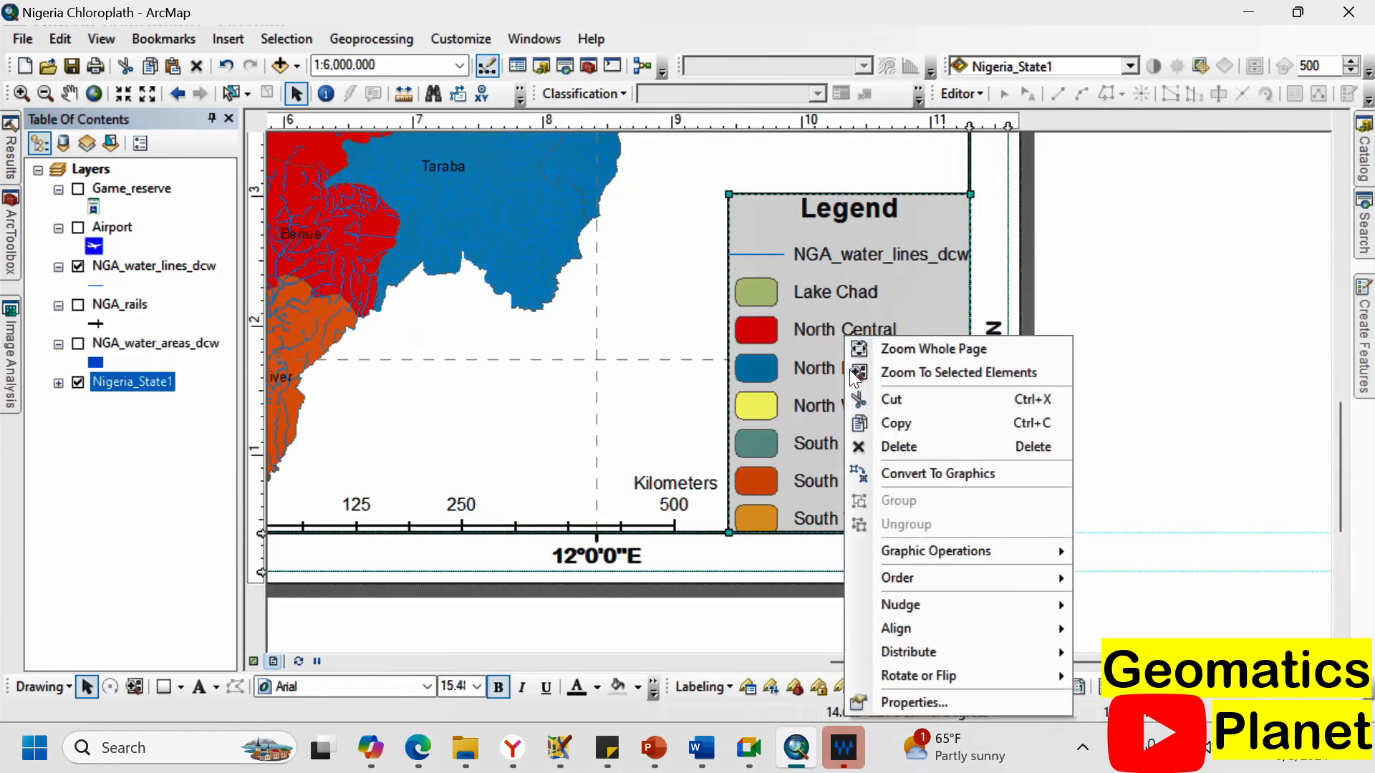
pyautogui.click(917, 694)
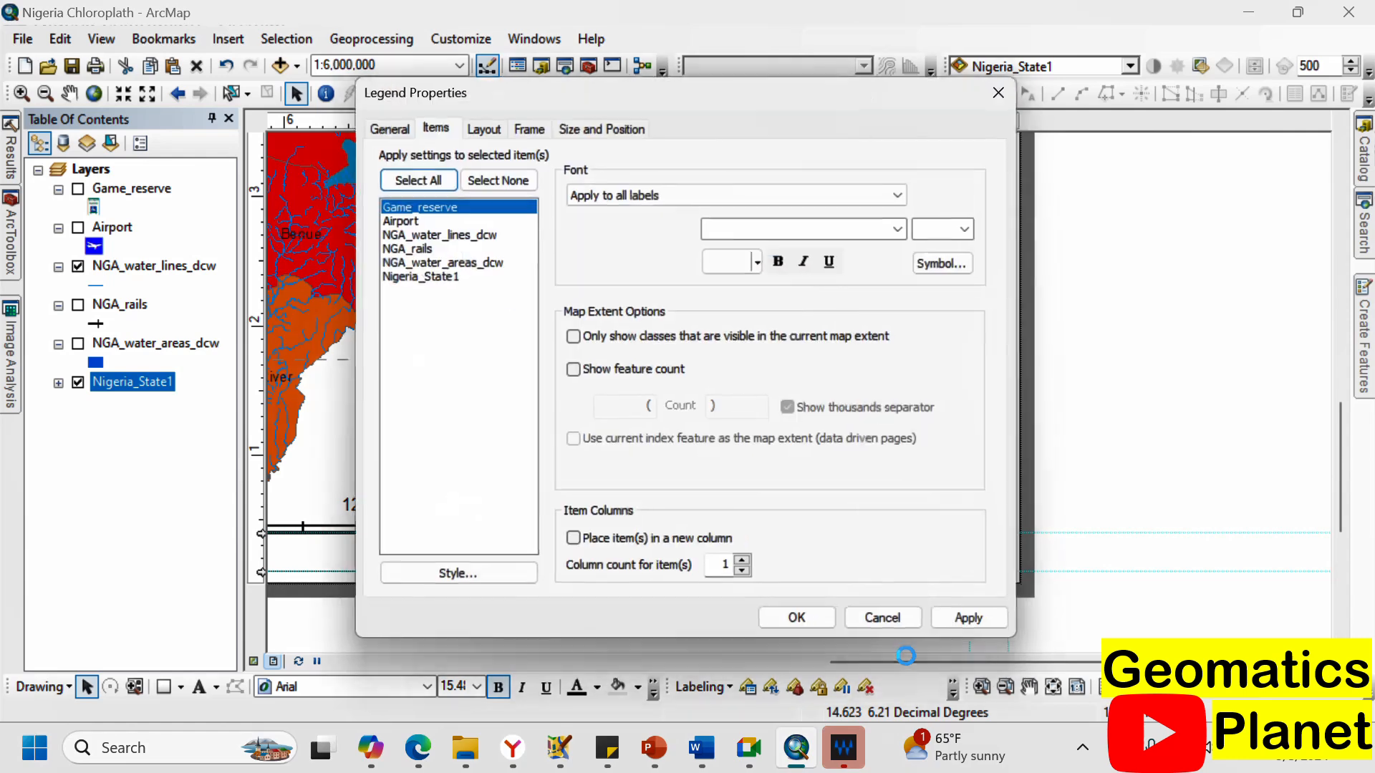
pyautogui.moveTo(753, 97); pyautogui.dragTo(429, 67)
pyautogui.click(66, 251)
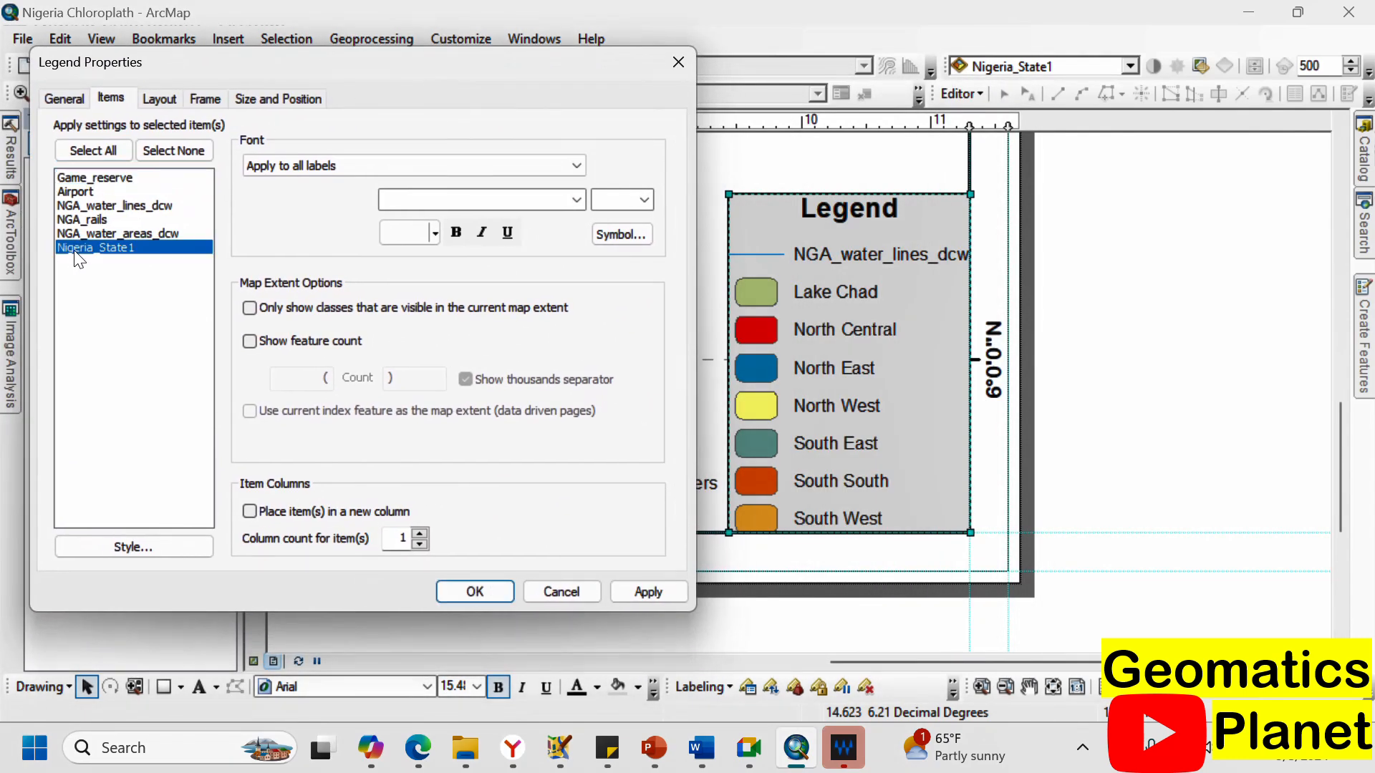
pyautogui.rightClick(96, 258)
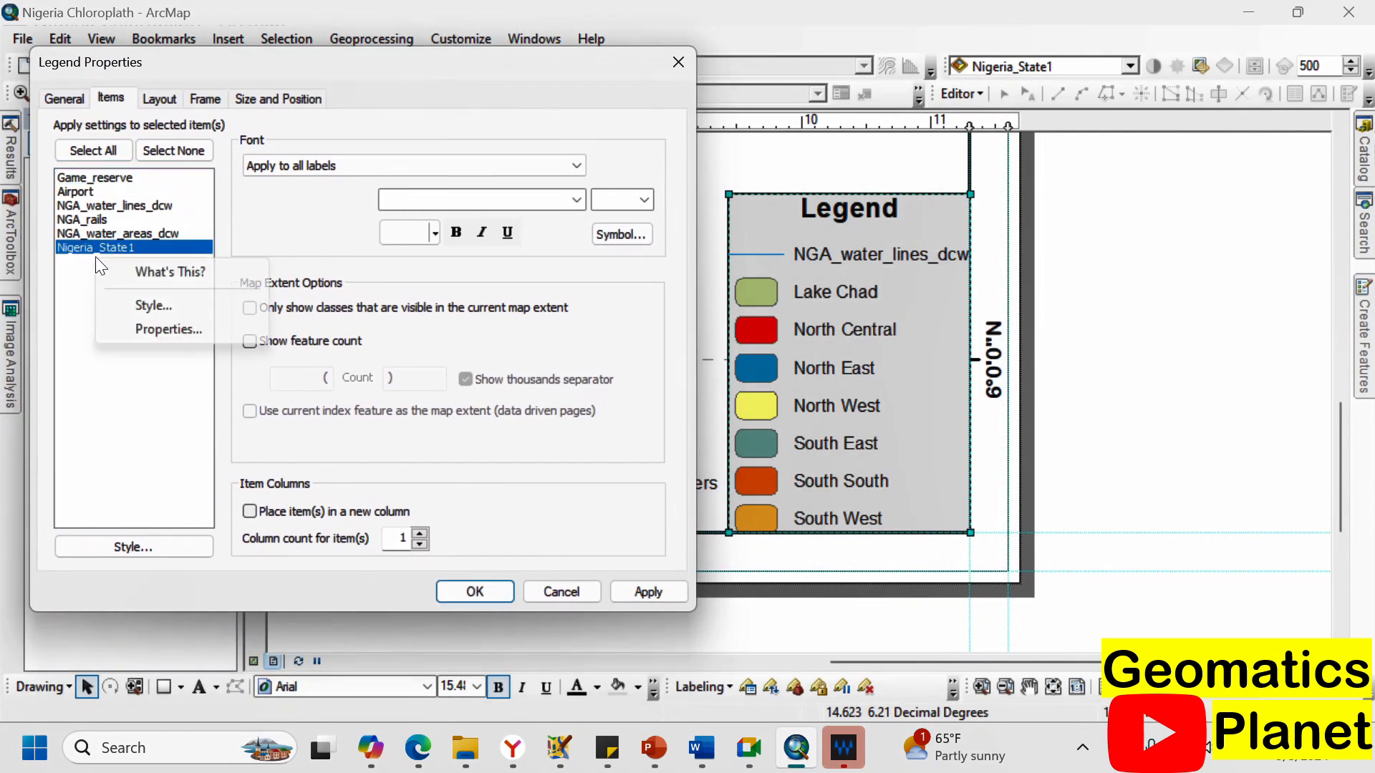
pyautogui.click(208, 329)
pyautogui.click(222, 218)
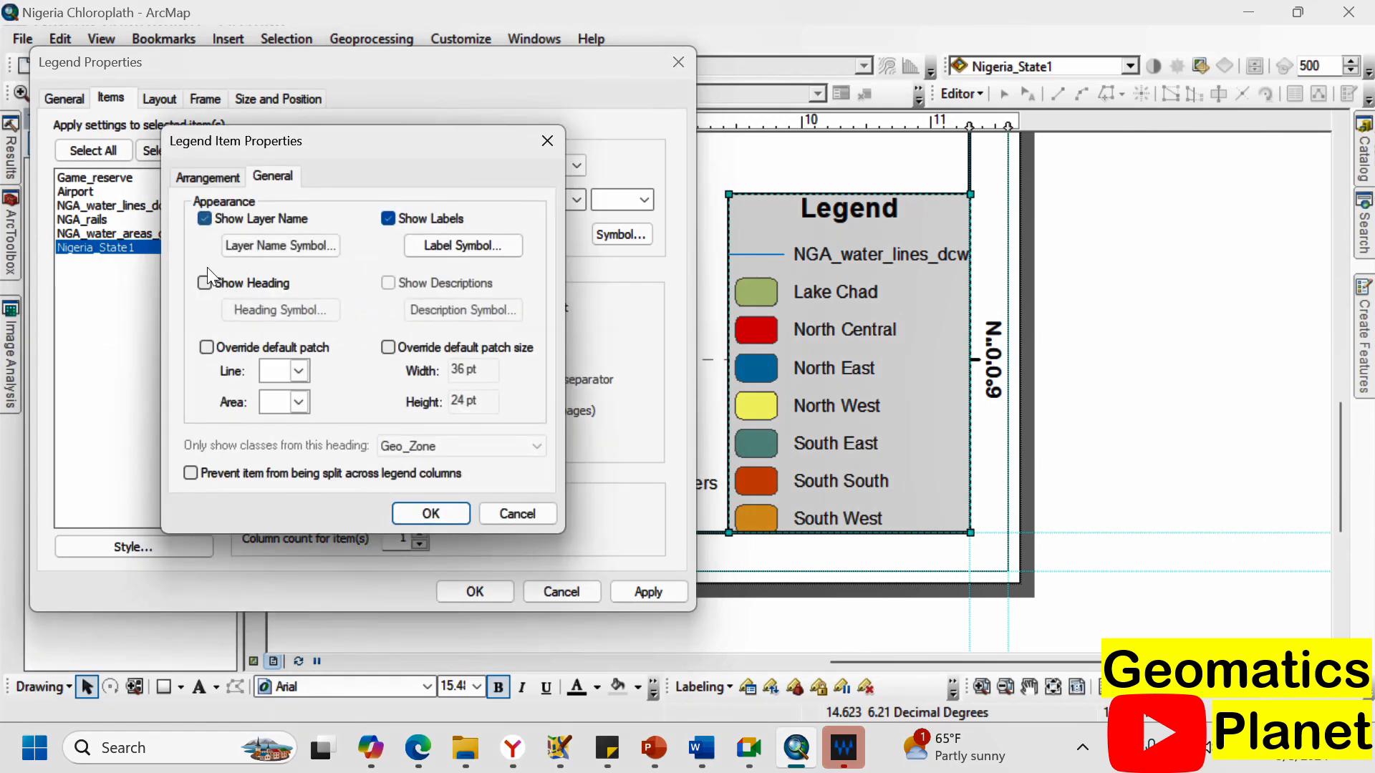
pyautogui.click(208, 284)
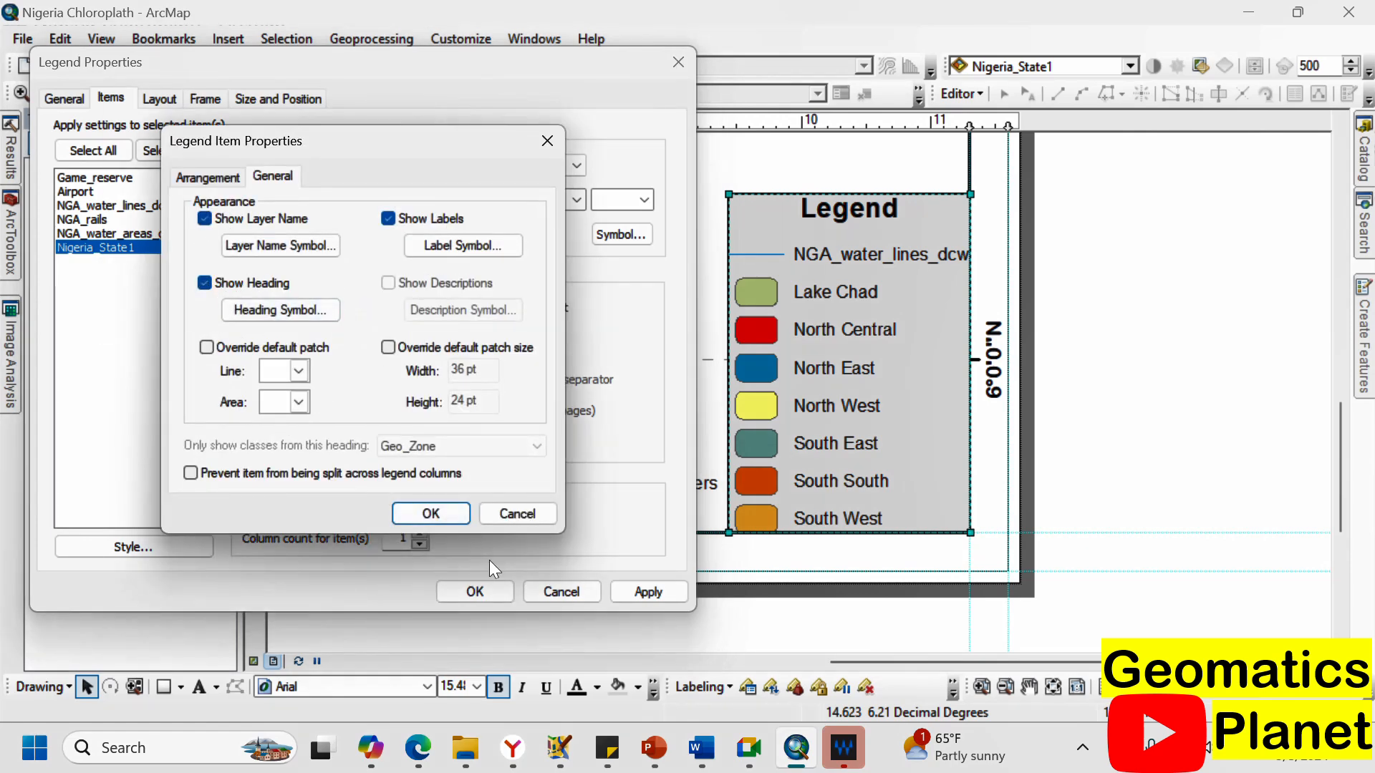
pyautogui.click(431, 514)
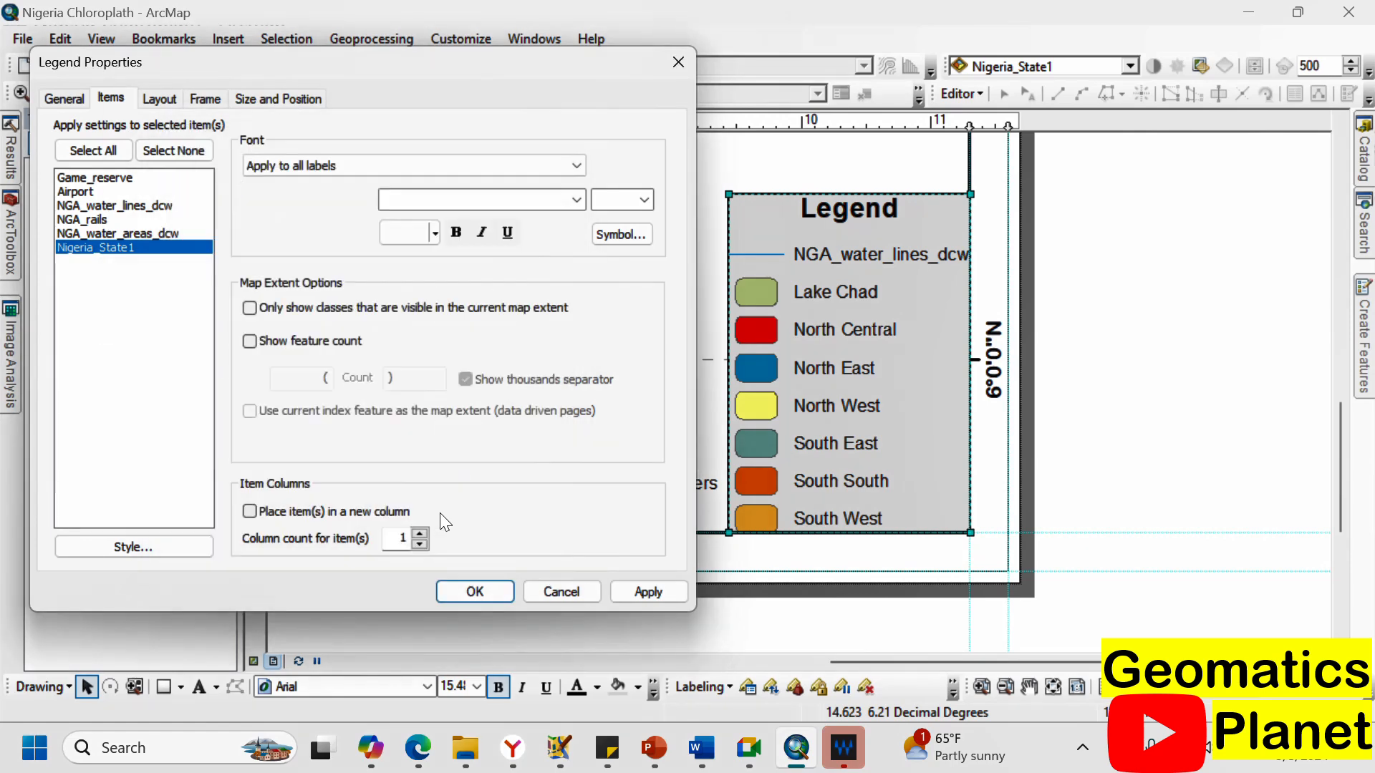
pyautogui.click(650, 592)
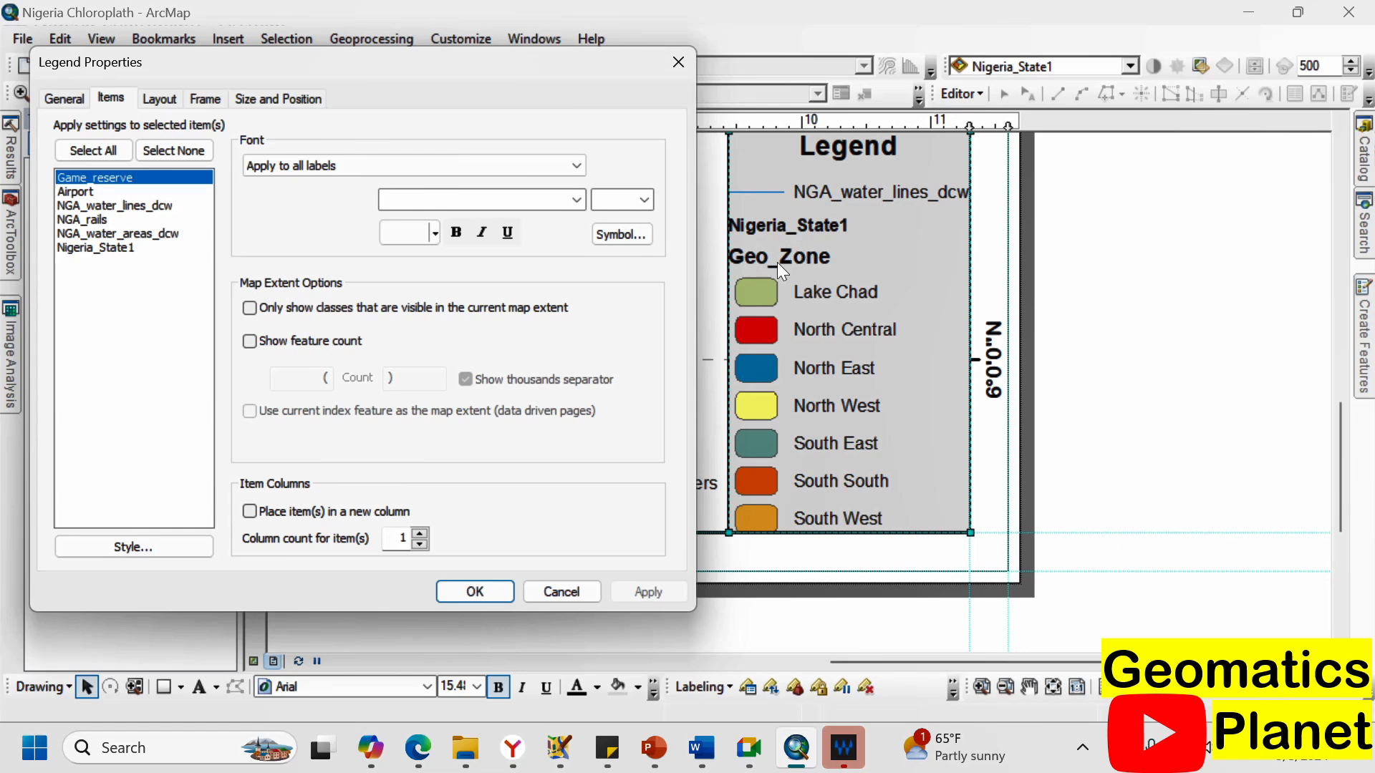
# Hide both the layer name and the heading of the Nigeria_State1 legend item again and apply the change.
pyautogui.click(88, 233)
pyautogui.click(87, 246)
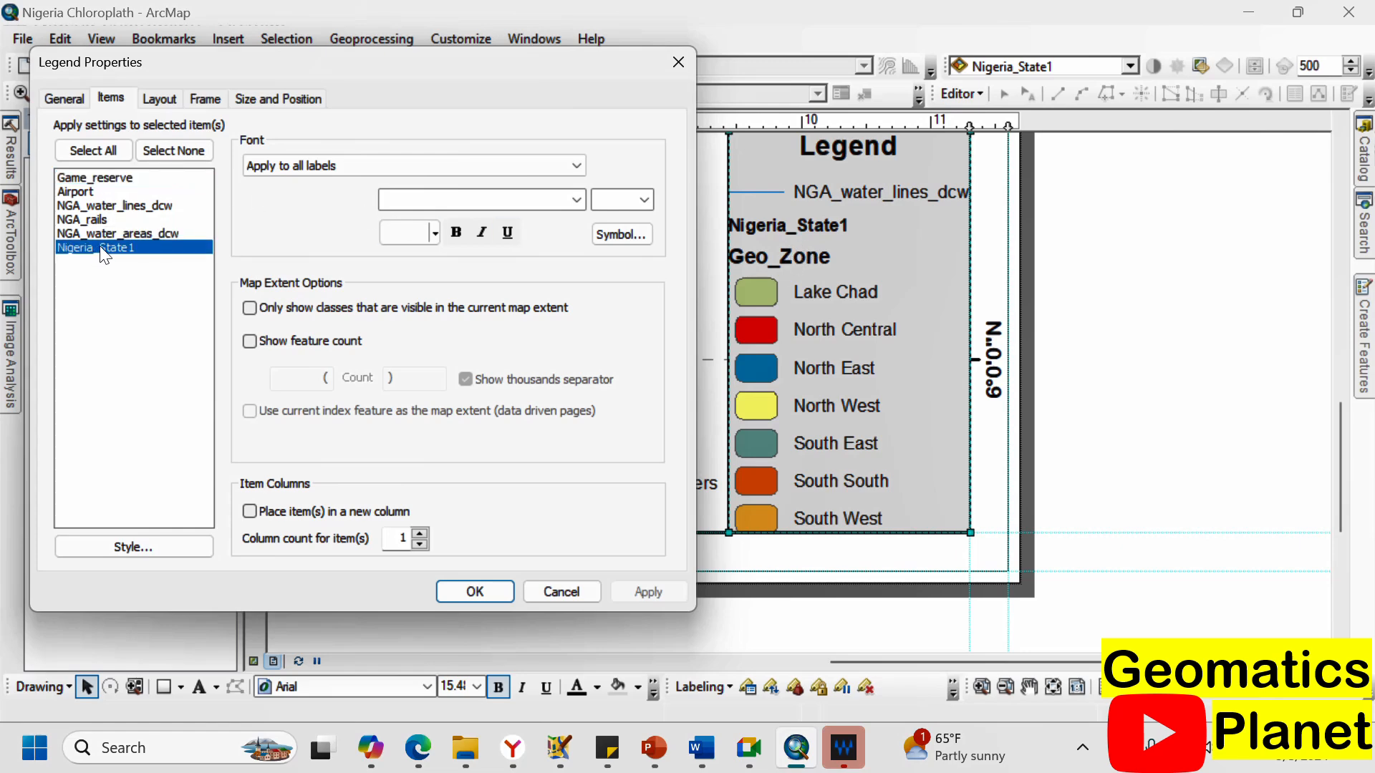
pyautogui.rightClick(103, 253)
pyautogui.click(136, 316)
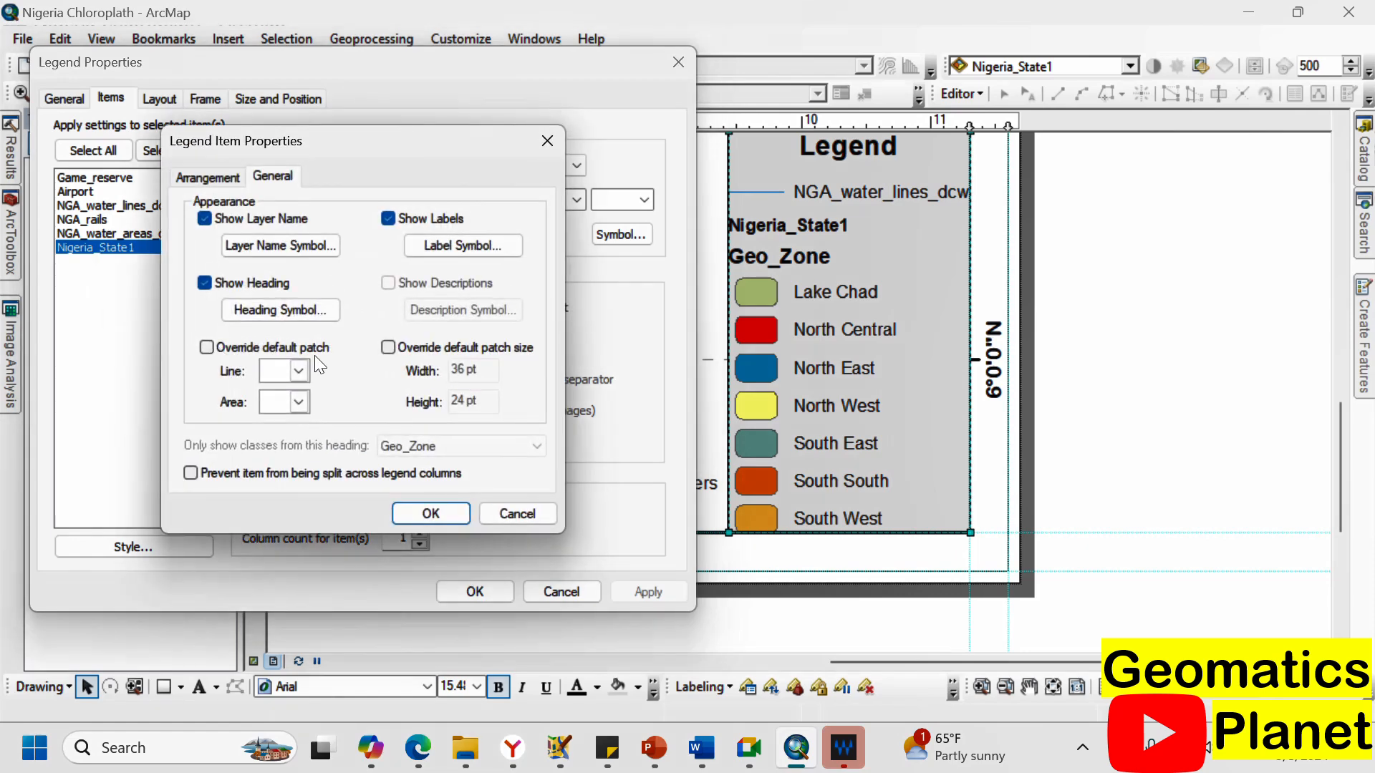
pyautogui.click(240, 222)
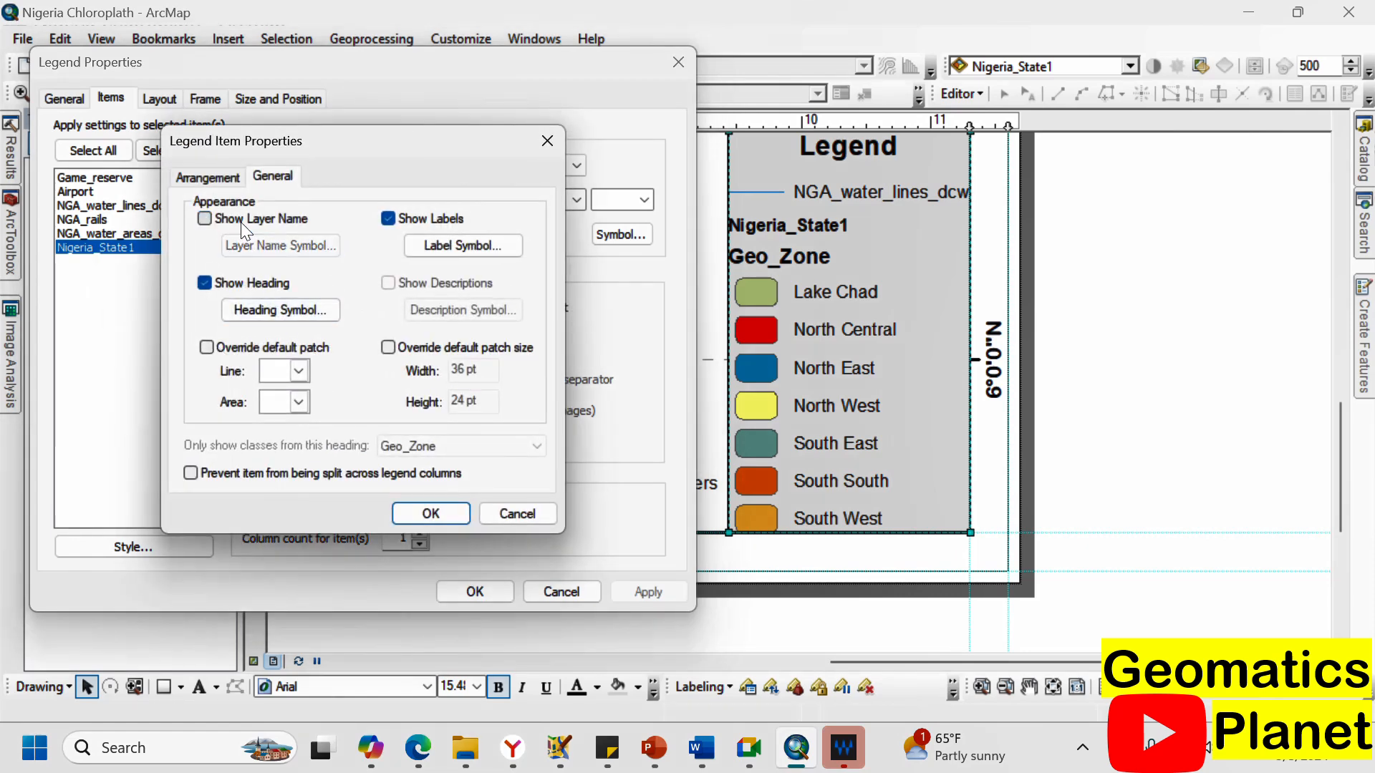
pyautogui.click(214, 288)
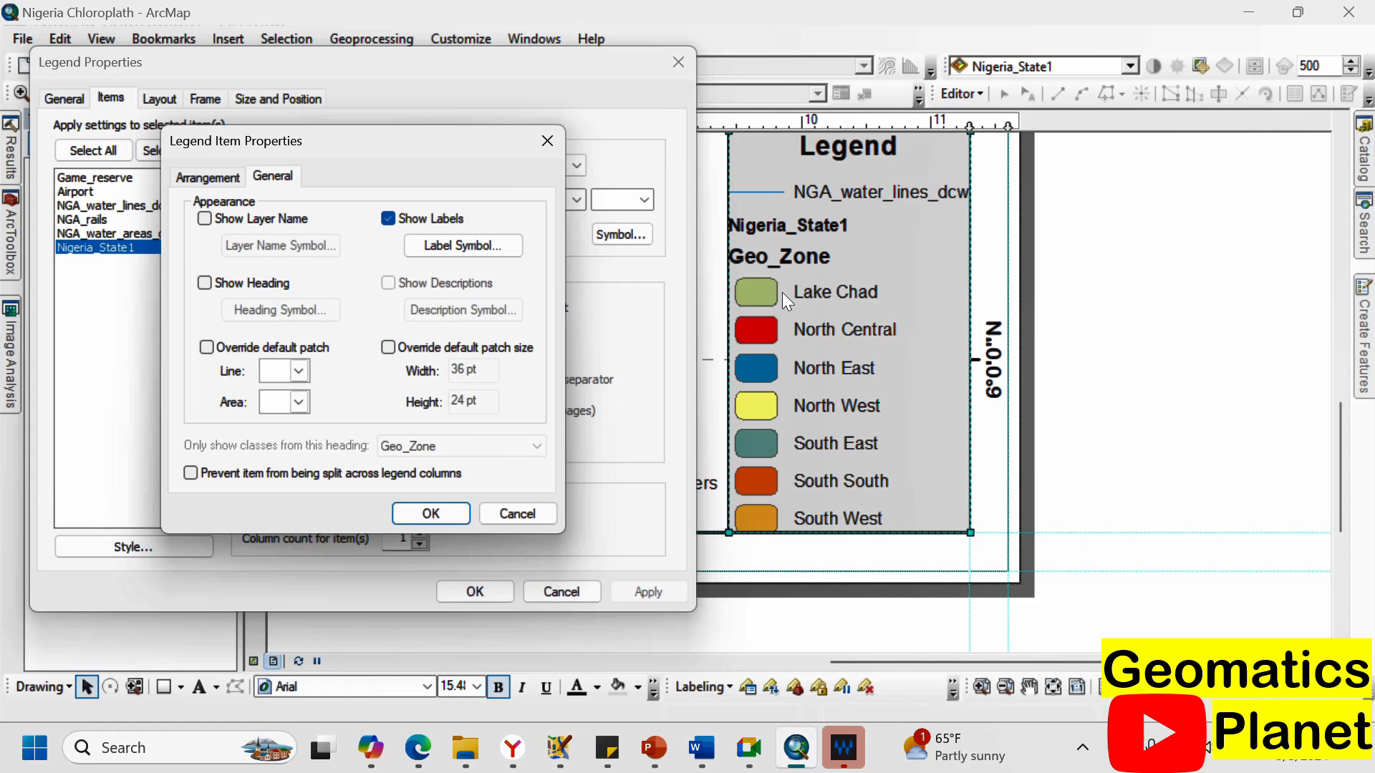
pyautogui.click(297, 403)
pyautogui.click(337, 120)
pyautogui.click(433, 520)
pyautogui.click(636, 591)
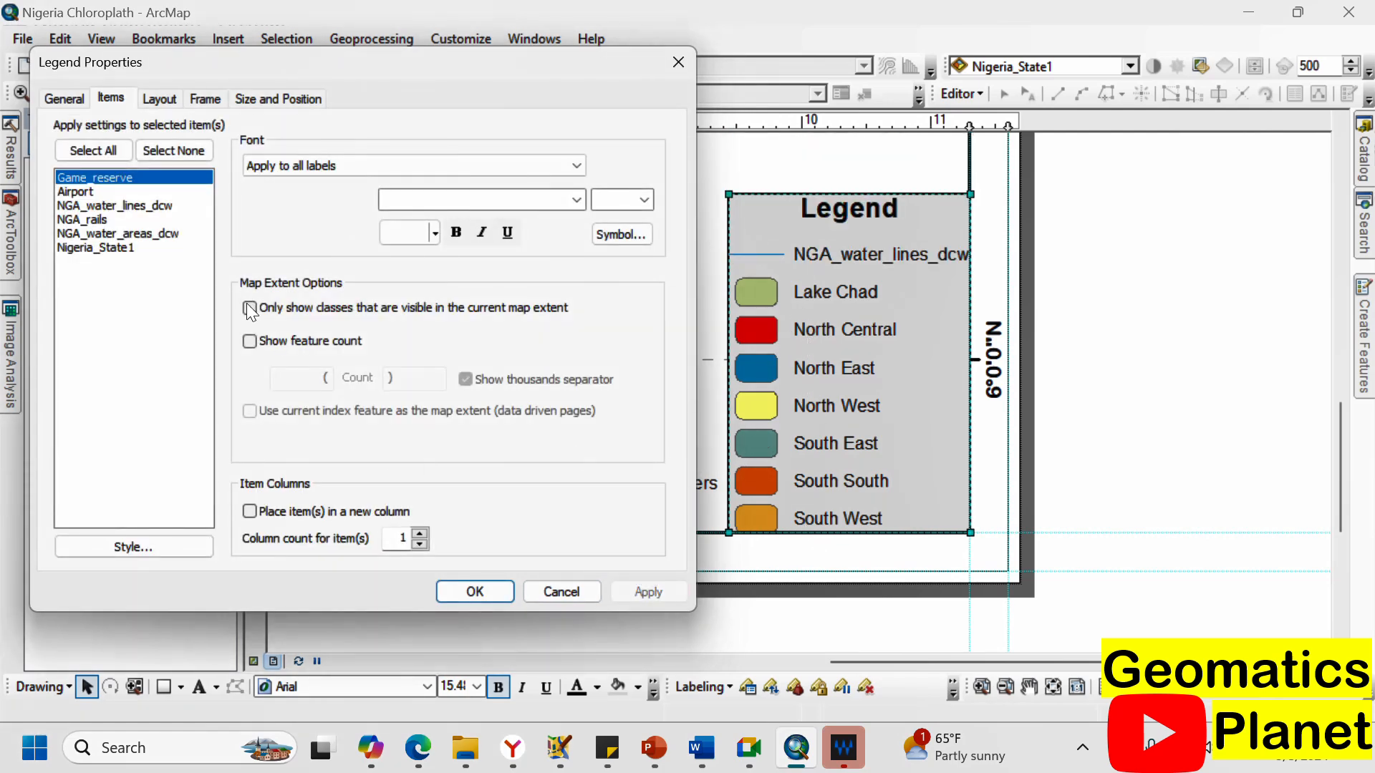
# Override the default patch of the Nigeria_State1 legend item with the Ellipse area shape, apply it and close the legend properties.
pyautogui.click(107, 248)
pyautogui.rightClick(107, 249)
pyautogui.click(153, 315)
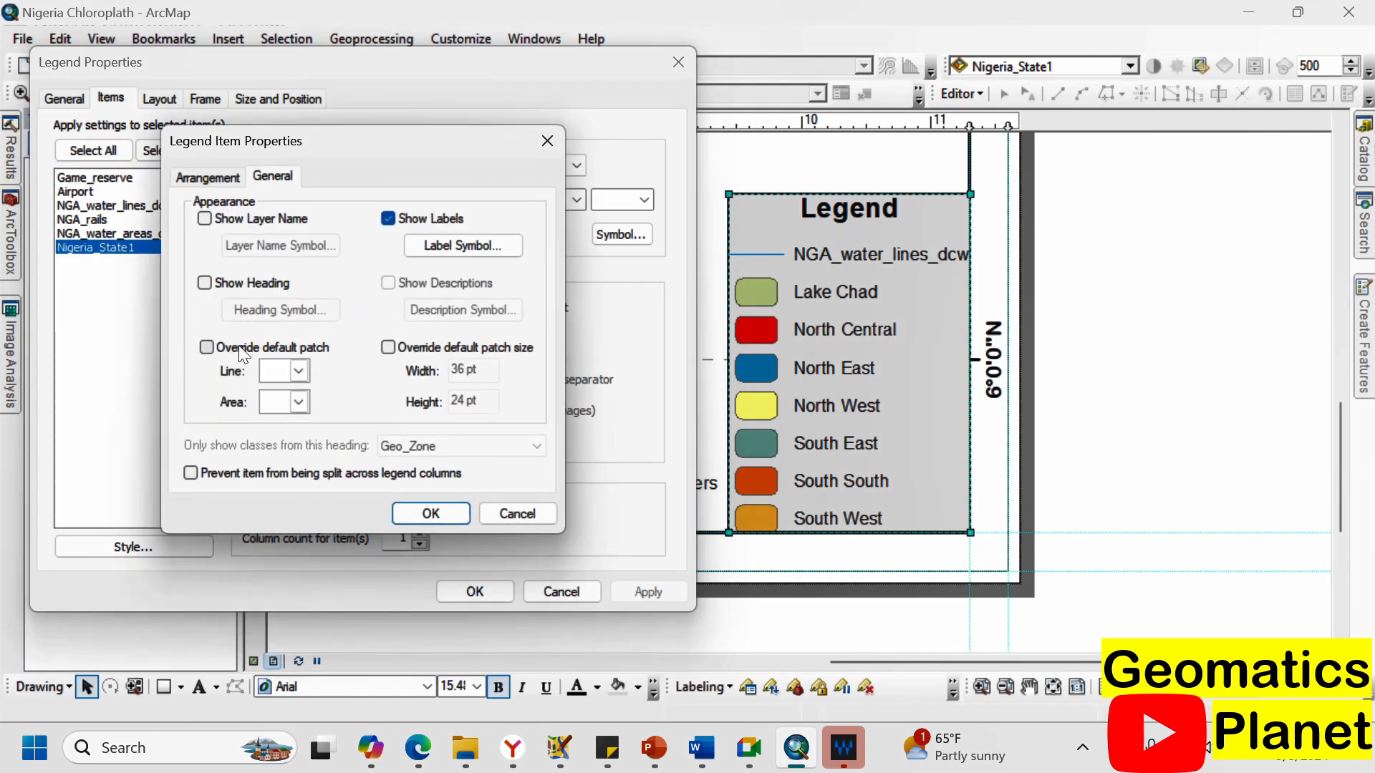
pyautogui.click(299, 371)
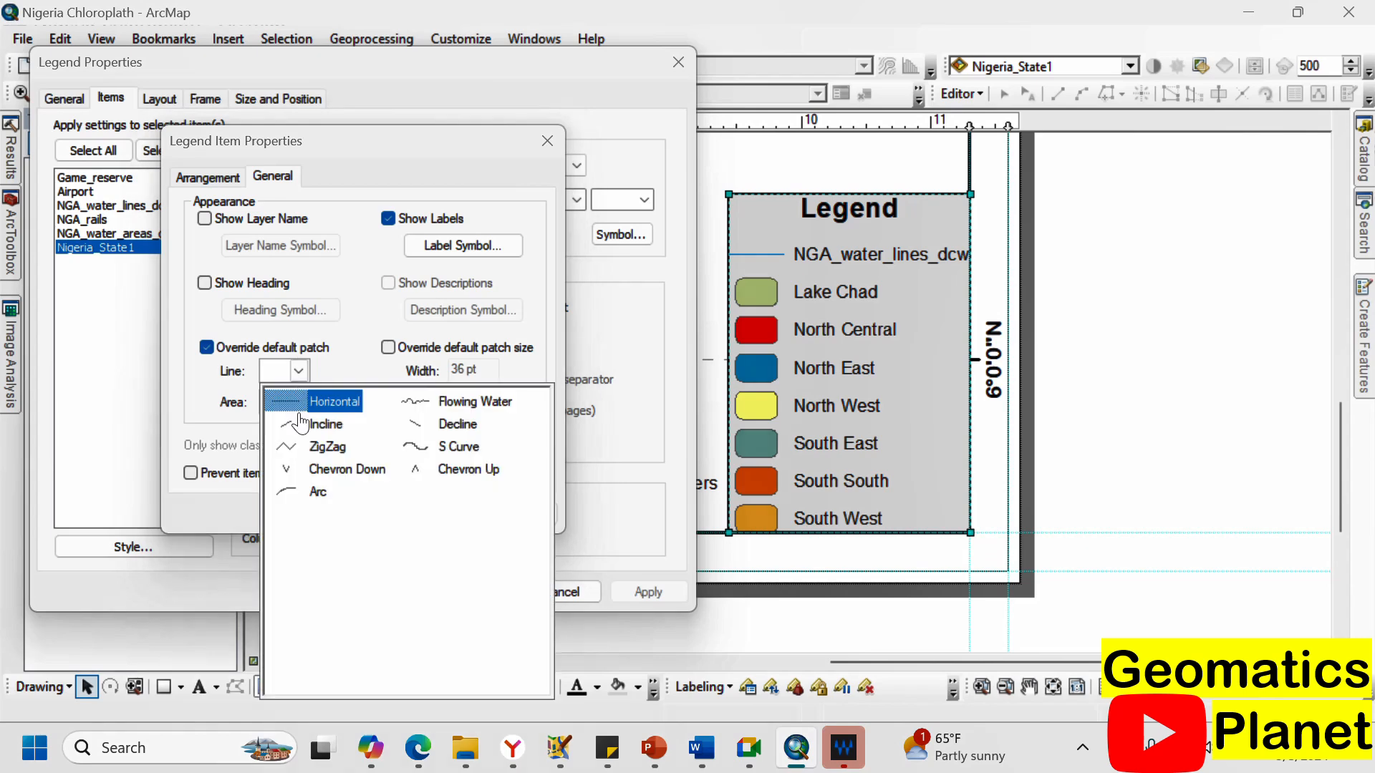
pyautogui.click(223, 387)
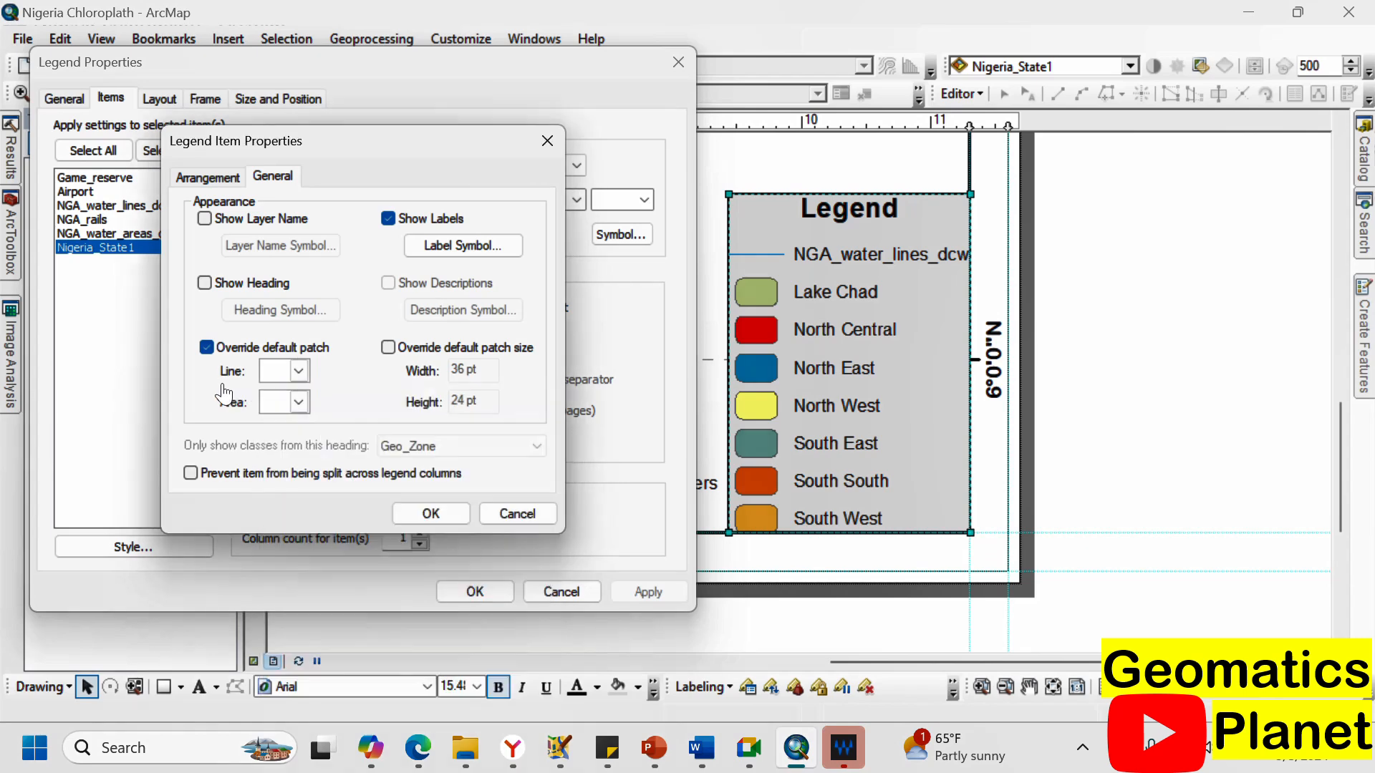
pyautogui.click(299, 402)
pyautogui.click(297, 112)
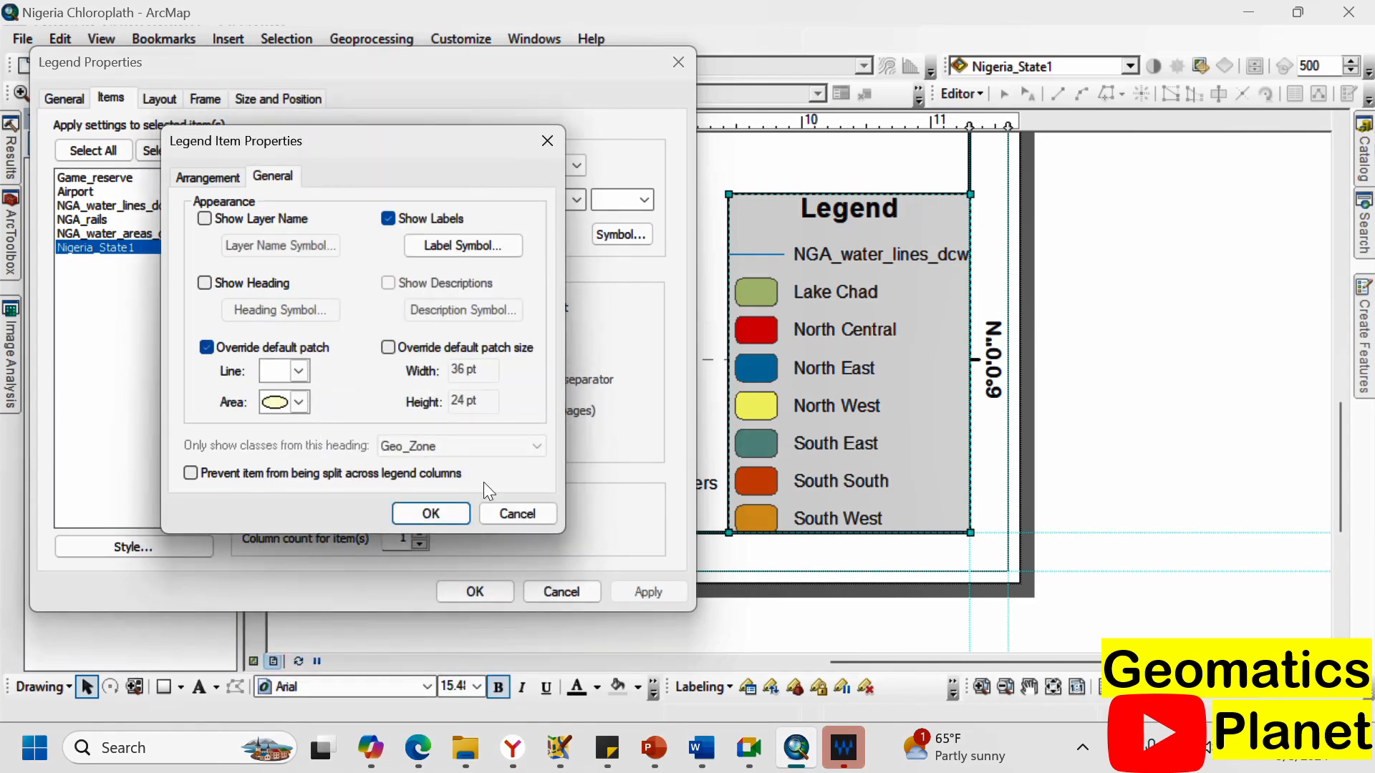
pyautogui.click(449, 508)
pyautogui.click(655, 590)
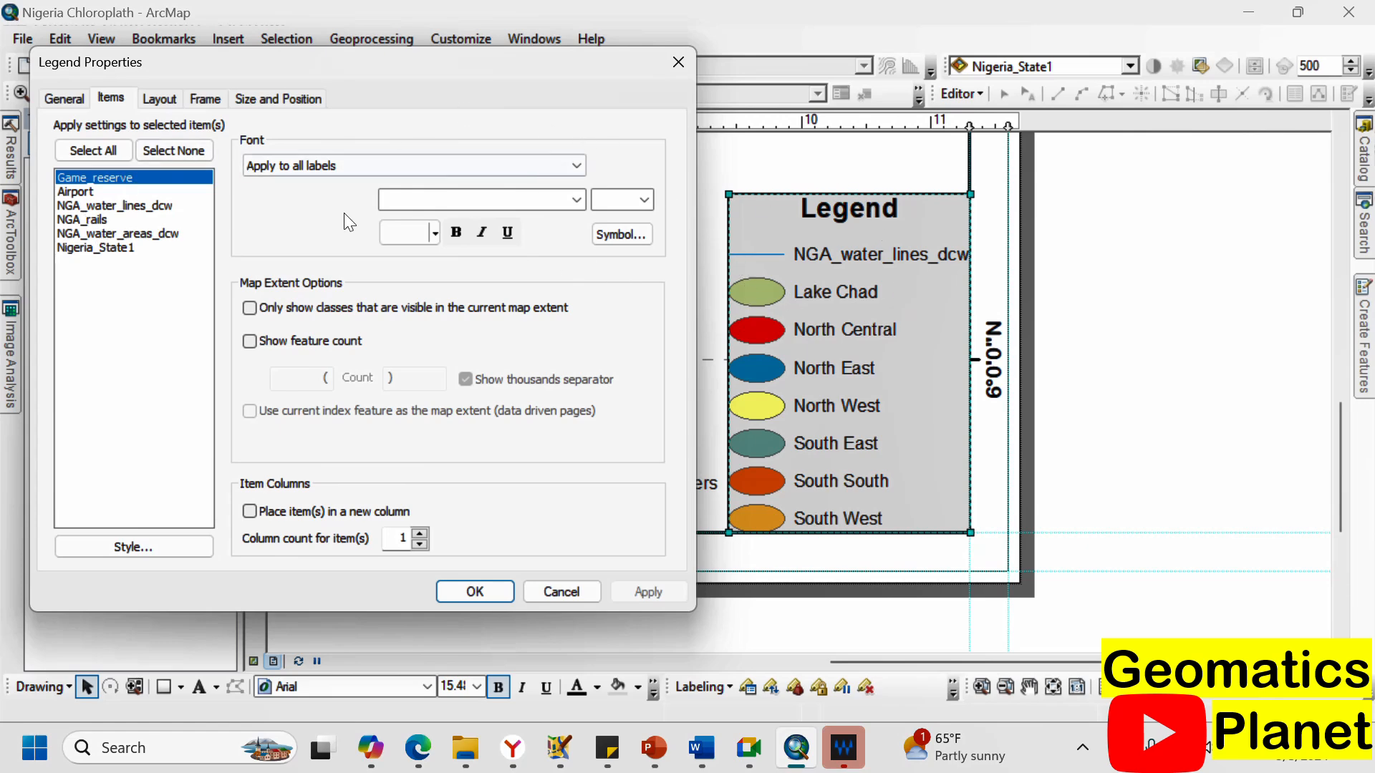
pyautogui.click(676, 63)
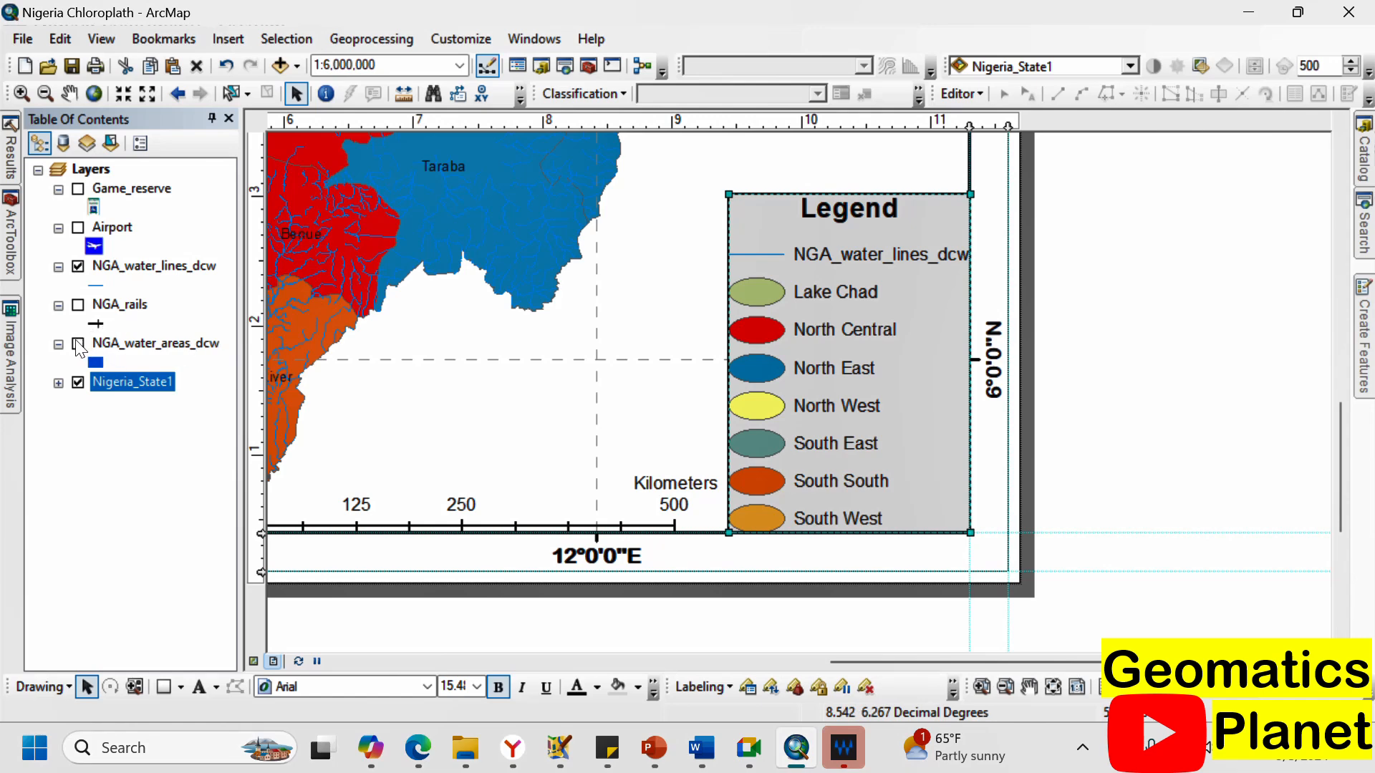
# Display the NGA_water_areas_dcw layer so that it appears on the map and in the legend.
pyautogui.click(79, 345)
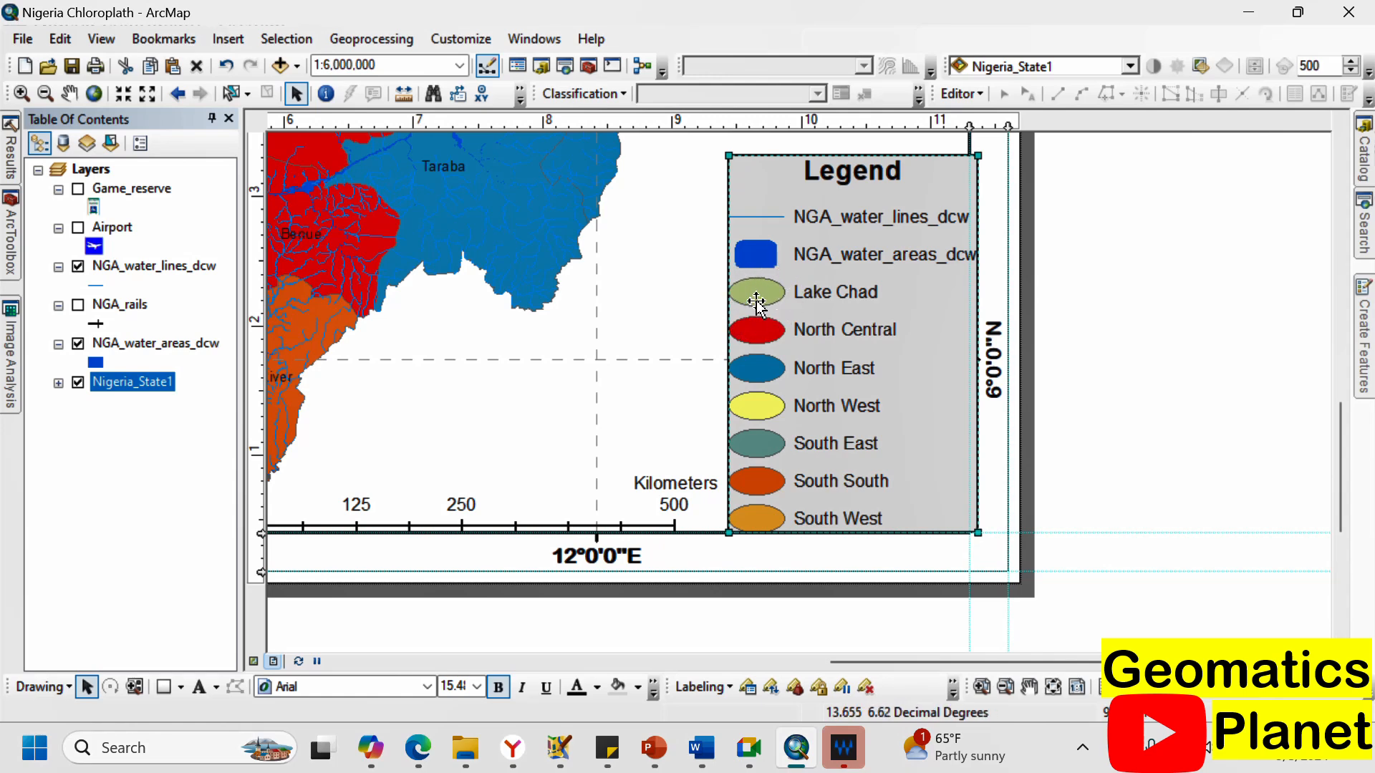
pyautogui.click(760, 262)
pyautogui.click(767, 575)
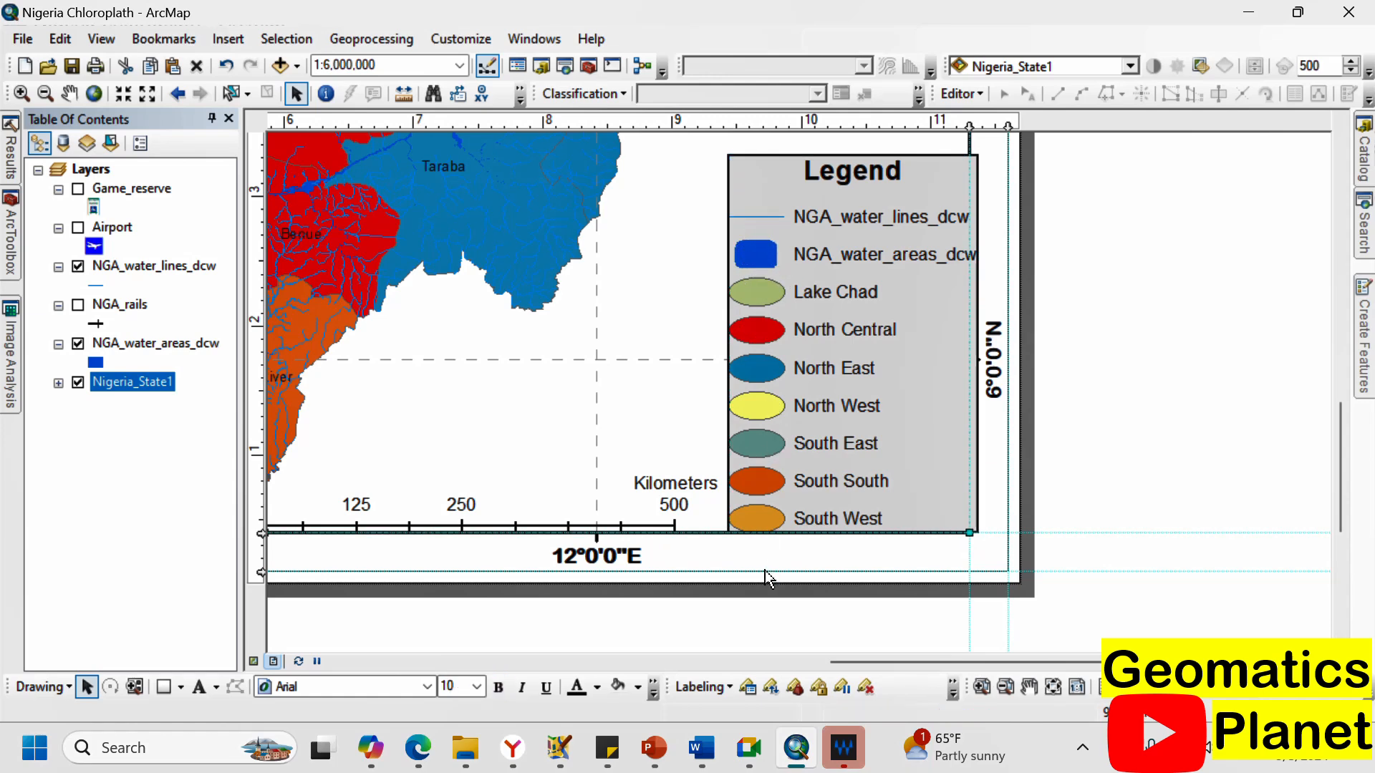
pyautogui.scroll(-2, 1000, 487)
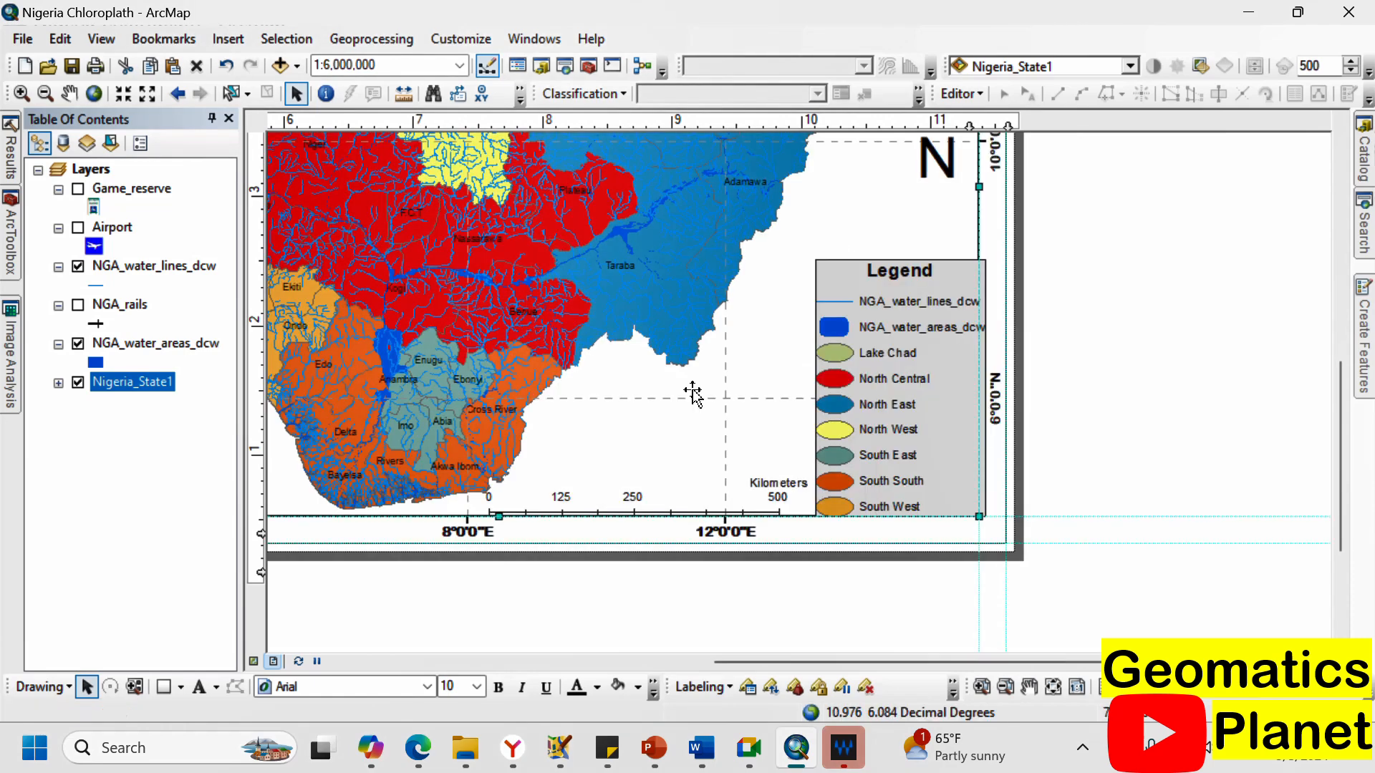
# Change the area patch of the Nigeria_State1 legend item to Urbanized Area and apply the legend properties.
pyautogui.click(863, 366)
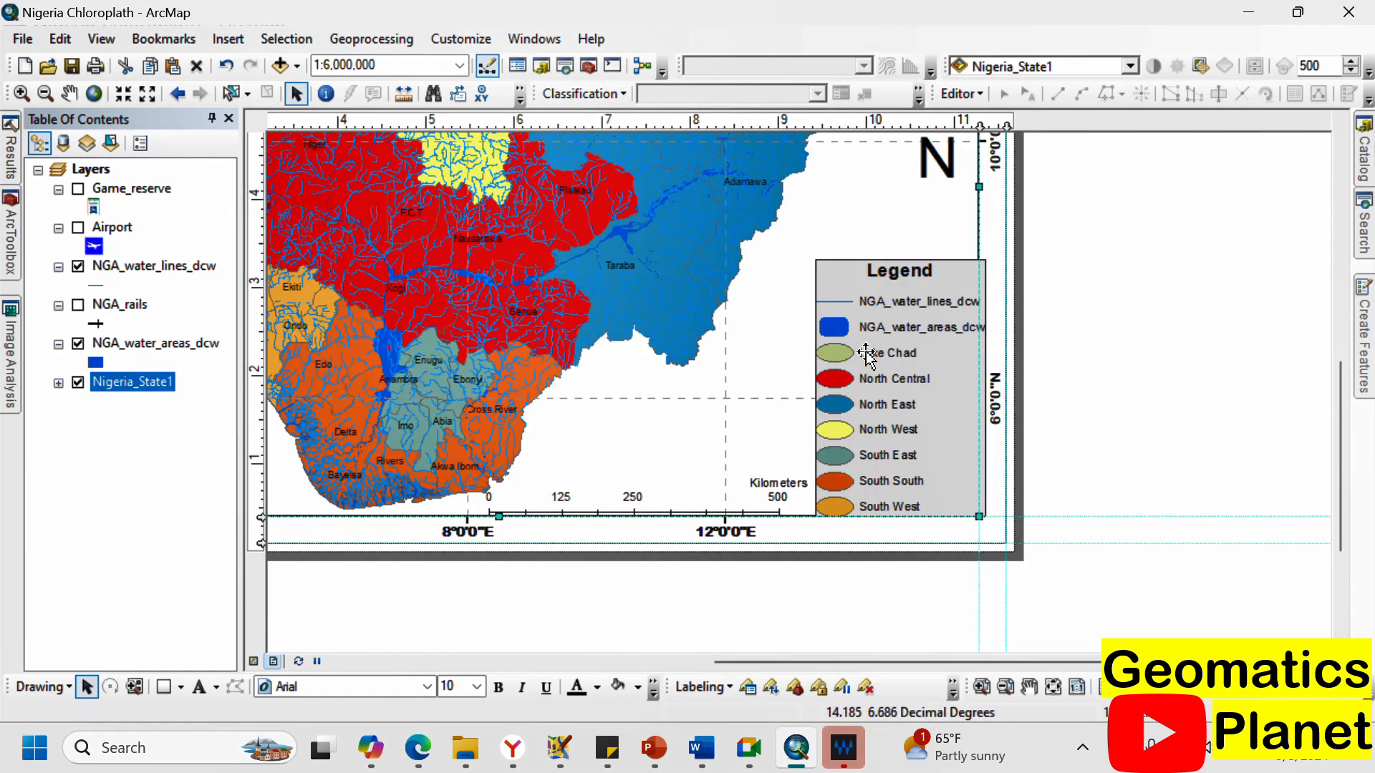
pyautogui.rightClick(837, 287)
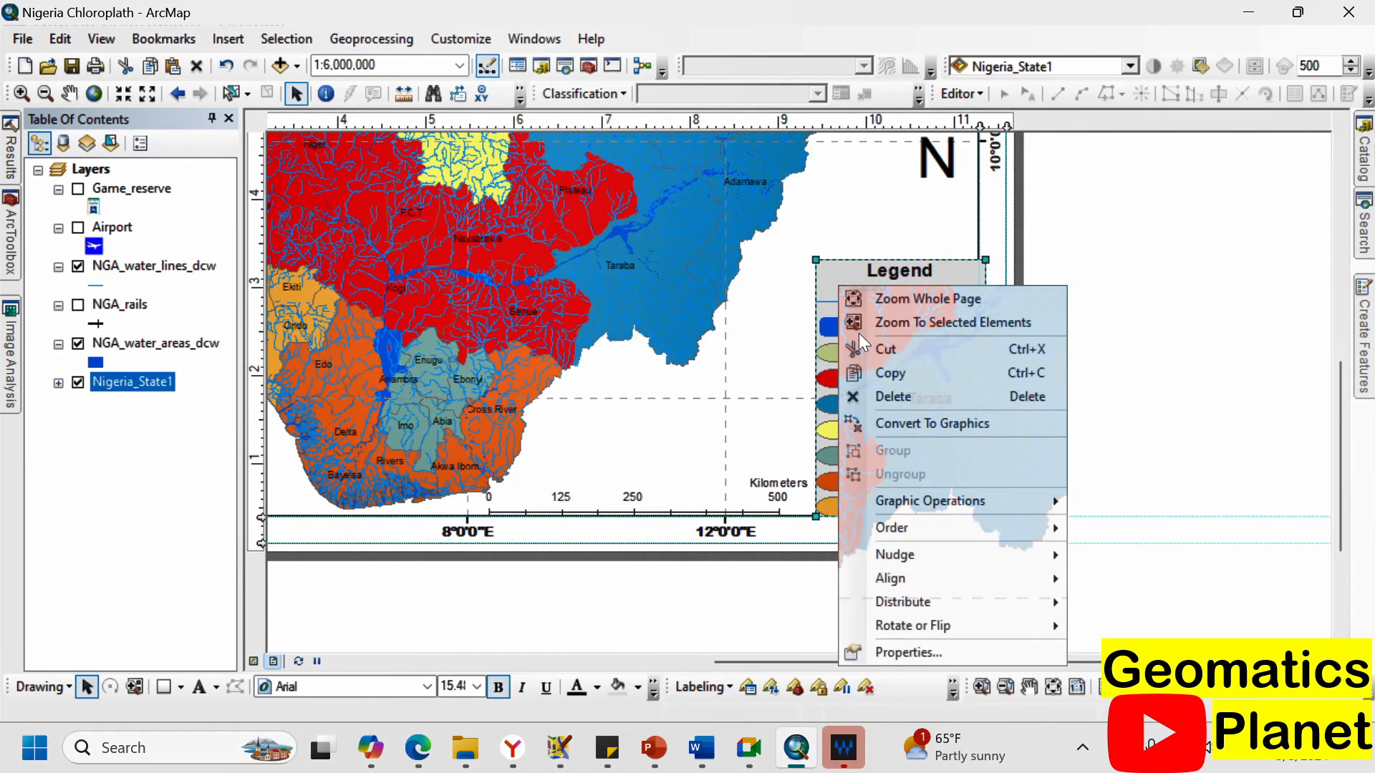
pyautogui.click(895, 647)
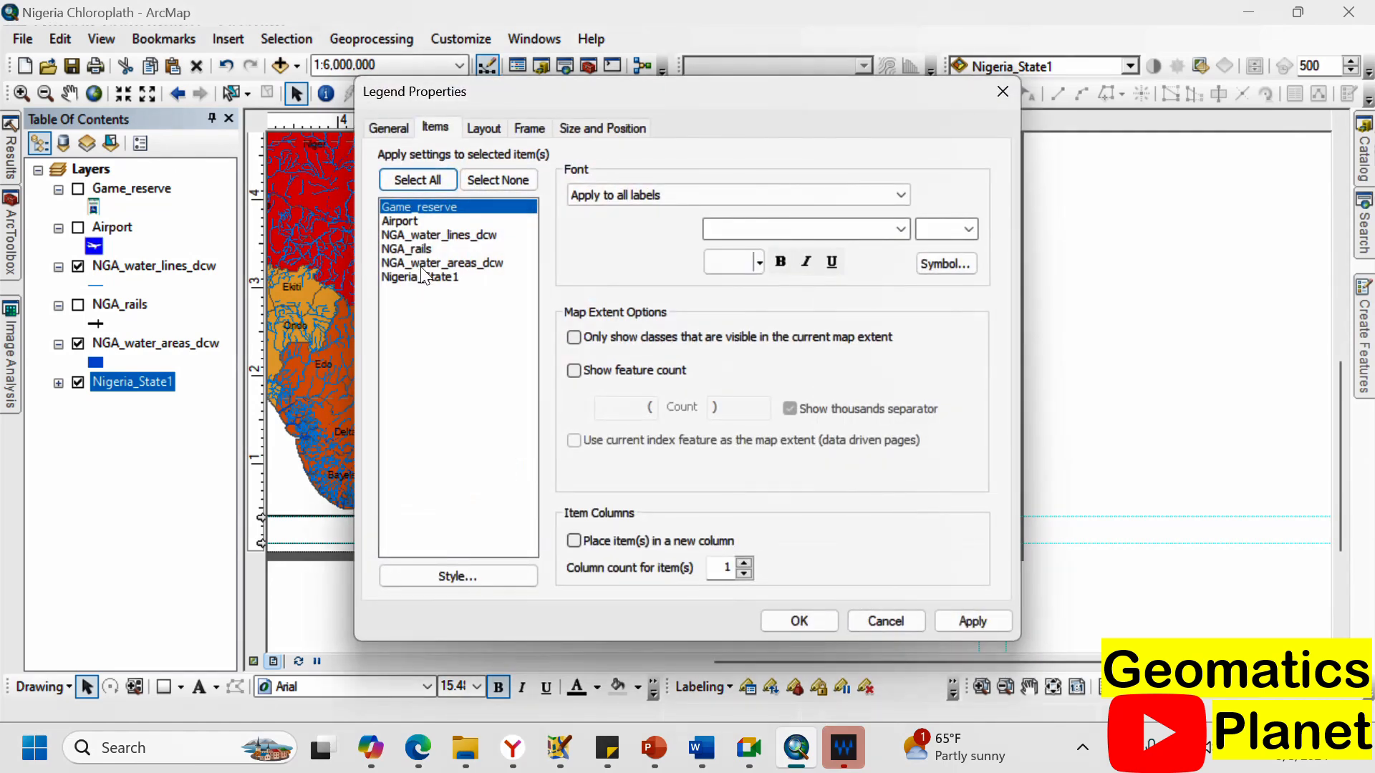
pyautogui.click(425, 275)
pyautogui.rightClick(428, 270)
pyautogui.click(466, 336)
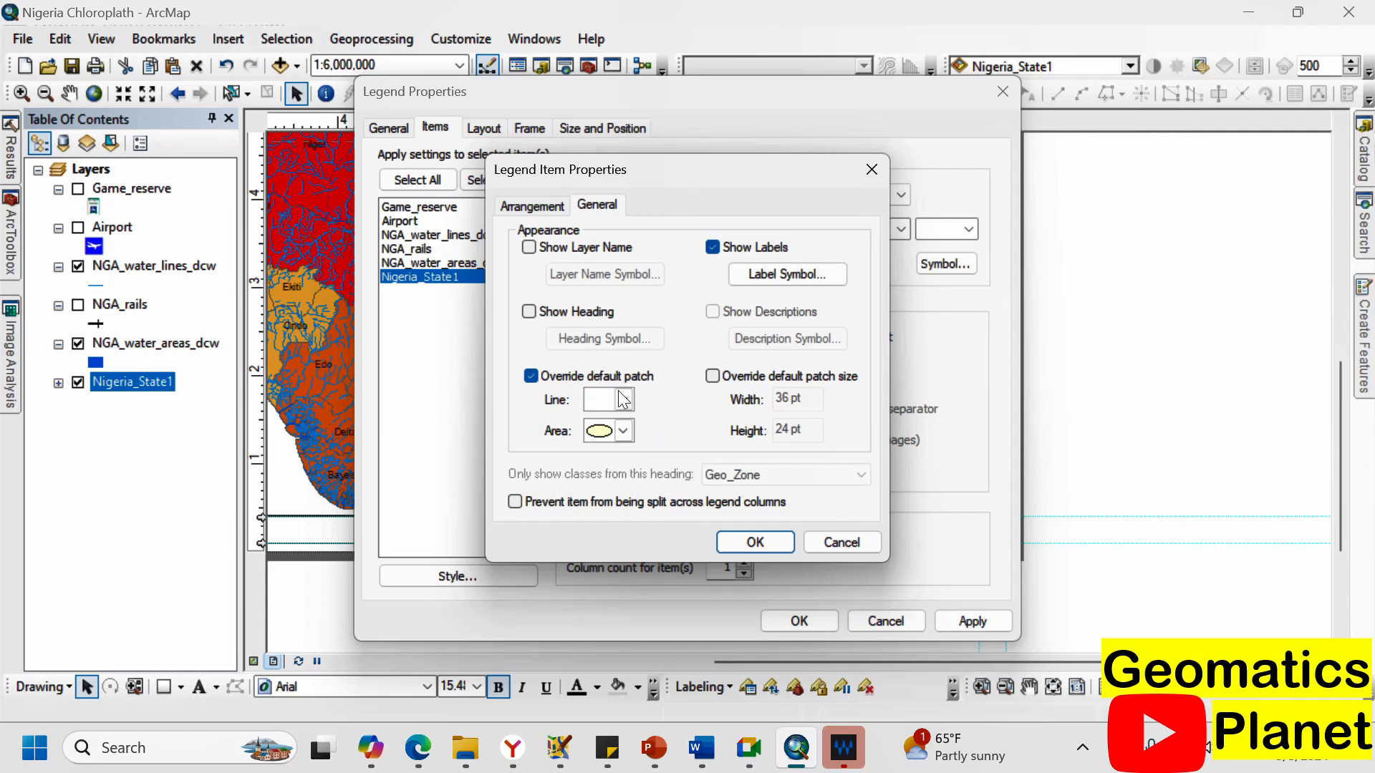
pyautogui.click(623, 400)
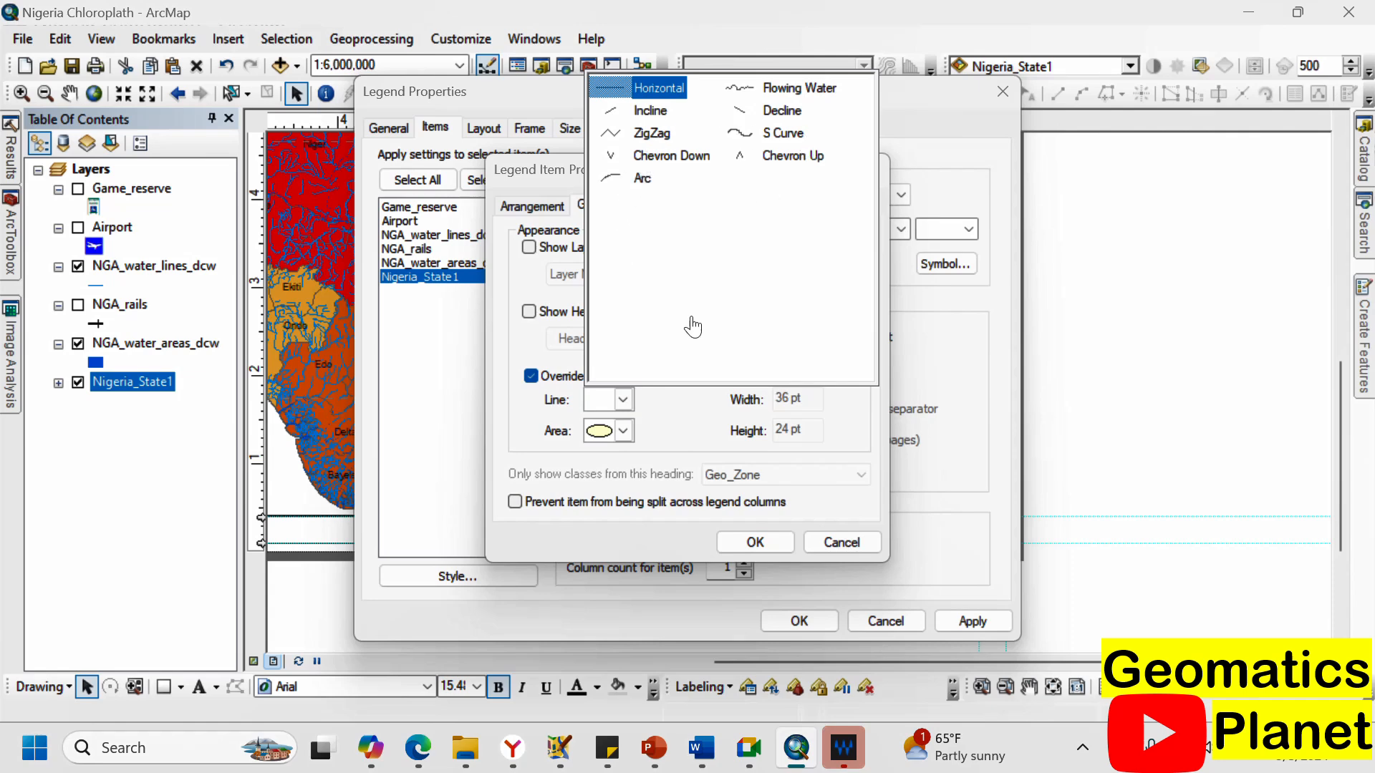
pyautogui.click(534, 437)
pyautogui.click(624, 431)
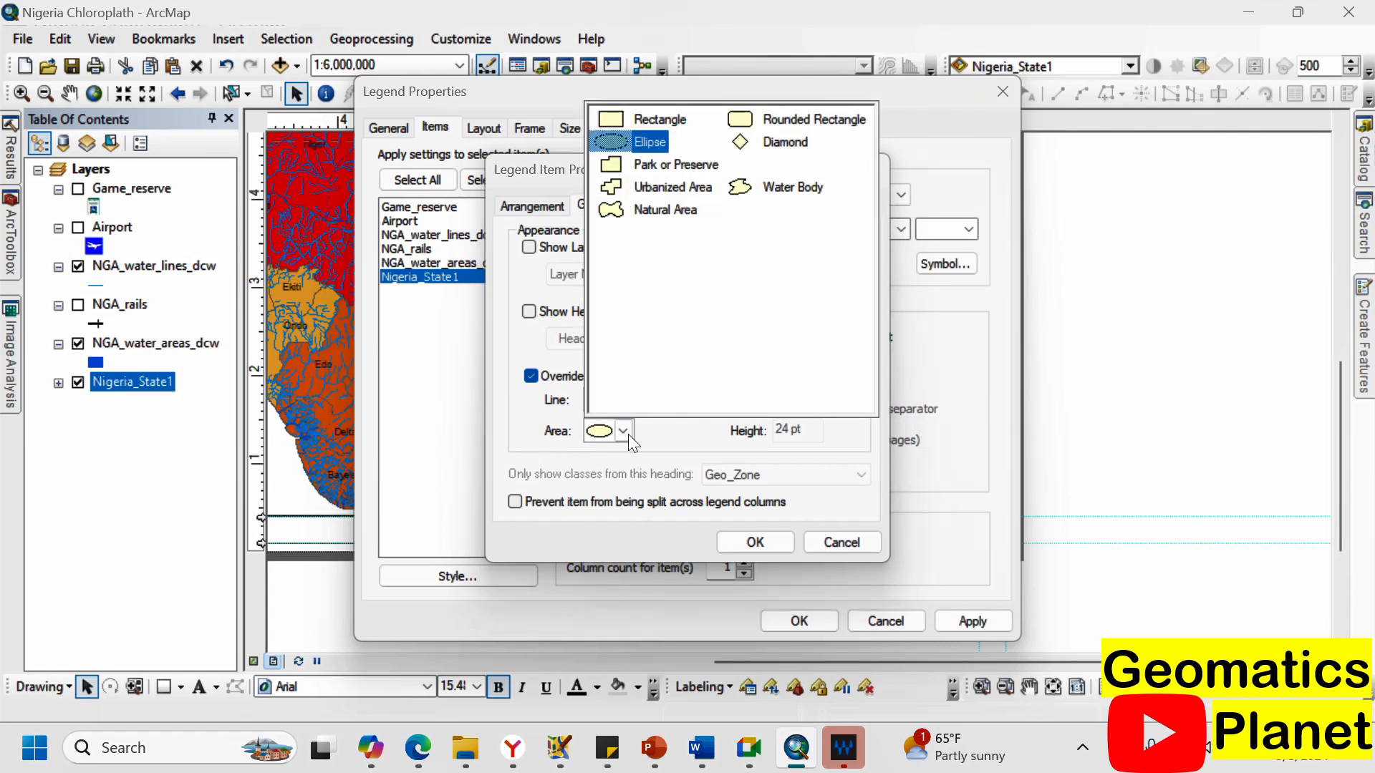
pyautogui.click(686, 187)
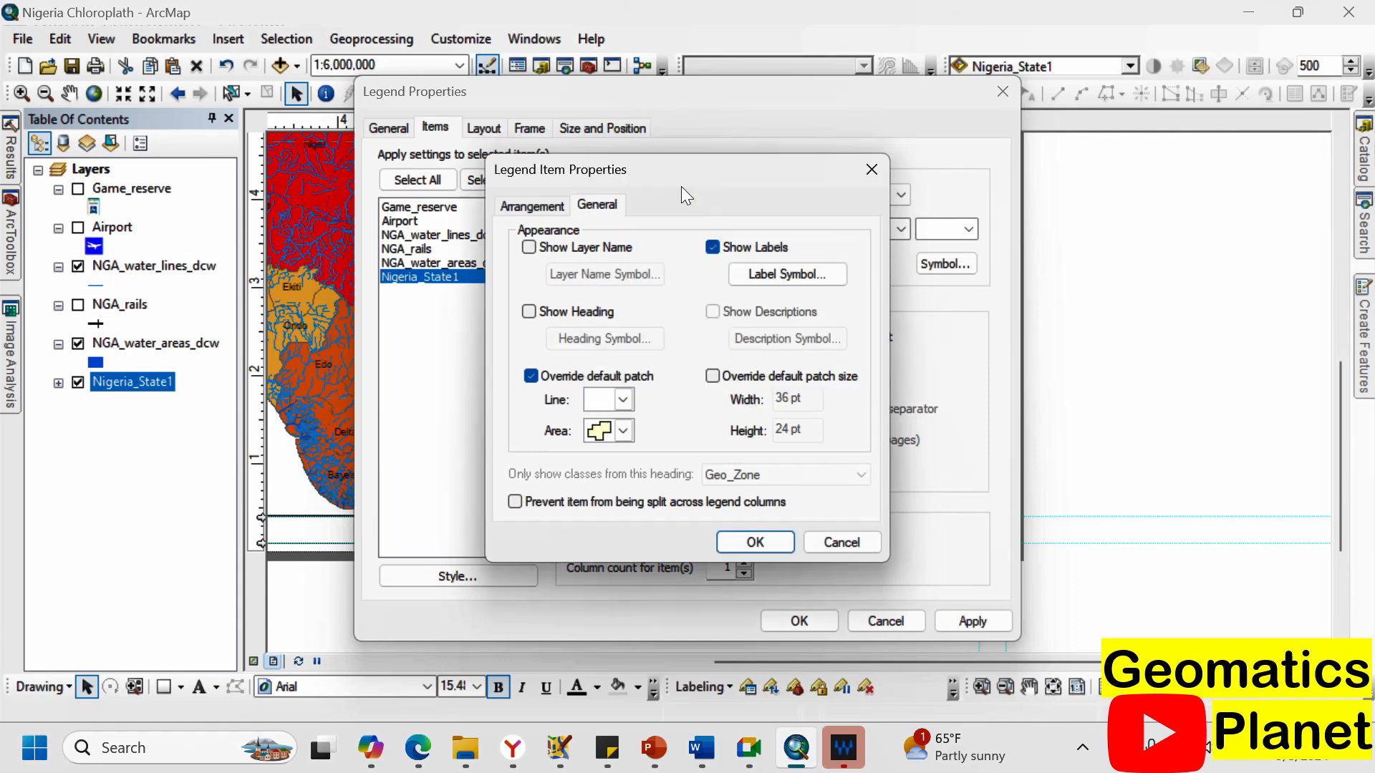
pyautogui.click(761, 543)
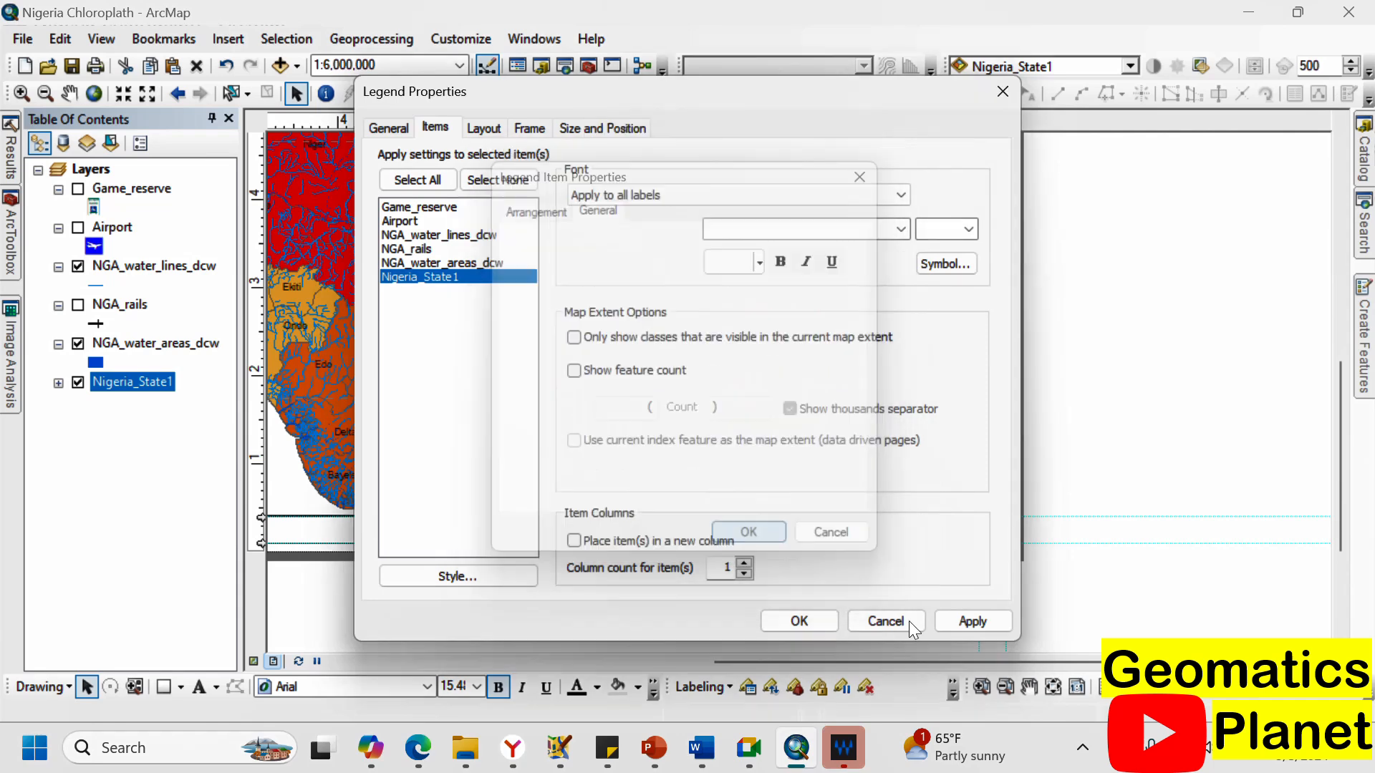
pyautogui.click(956, 622)
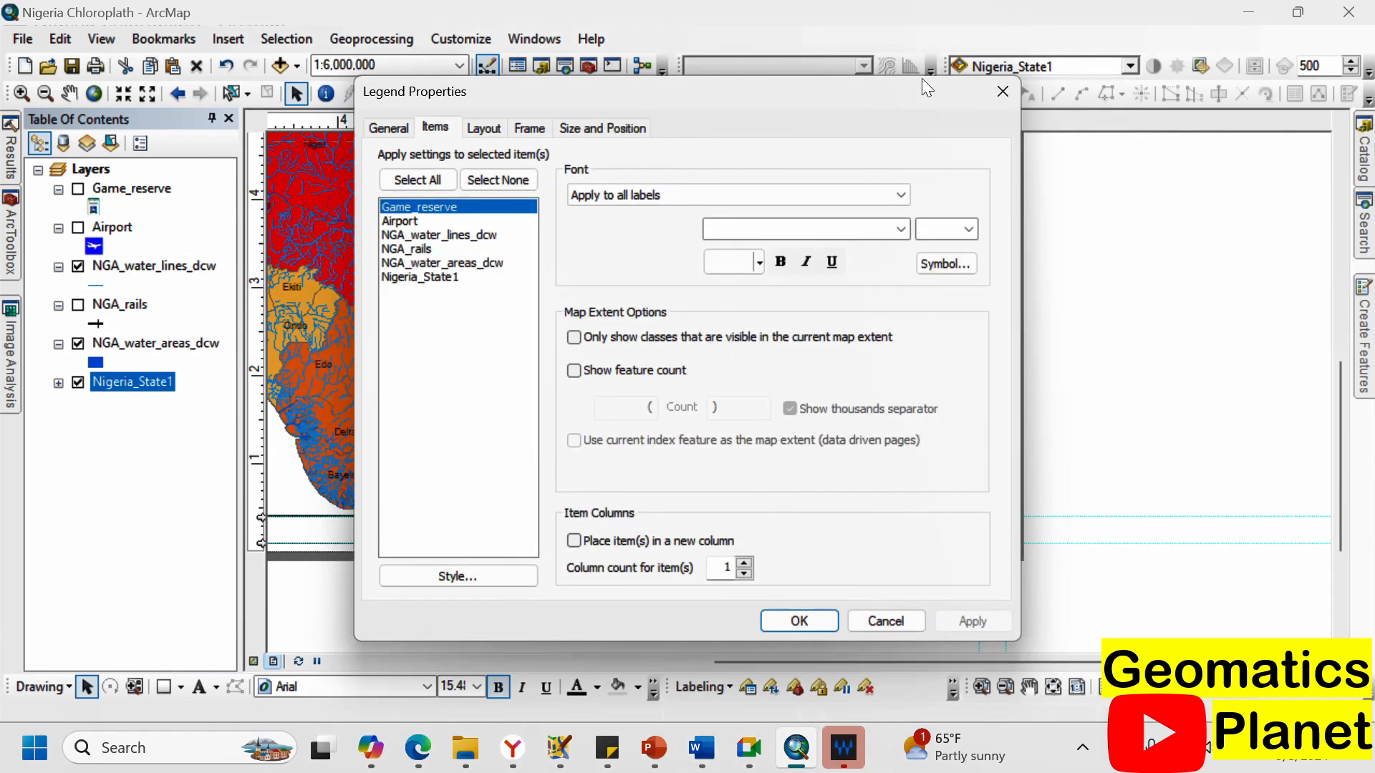
# Stop overriding the default patch of the Nigeria_State1 legend item and apply the change.
pyautogui.moveTo(924, 93); pyautogui.dragTo(452, 5)
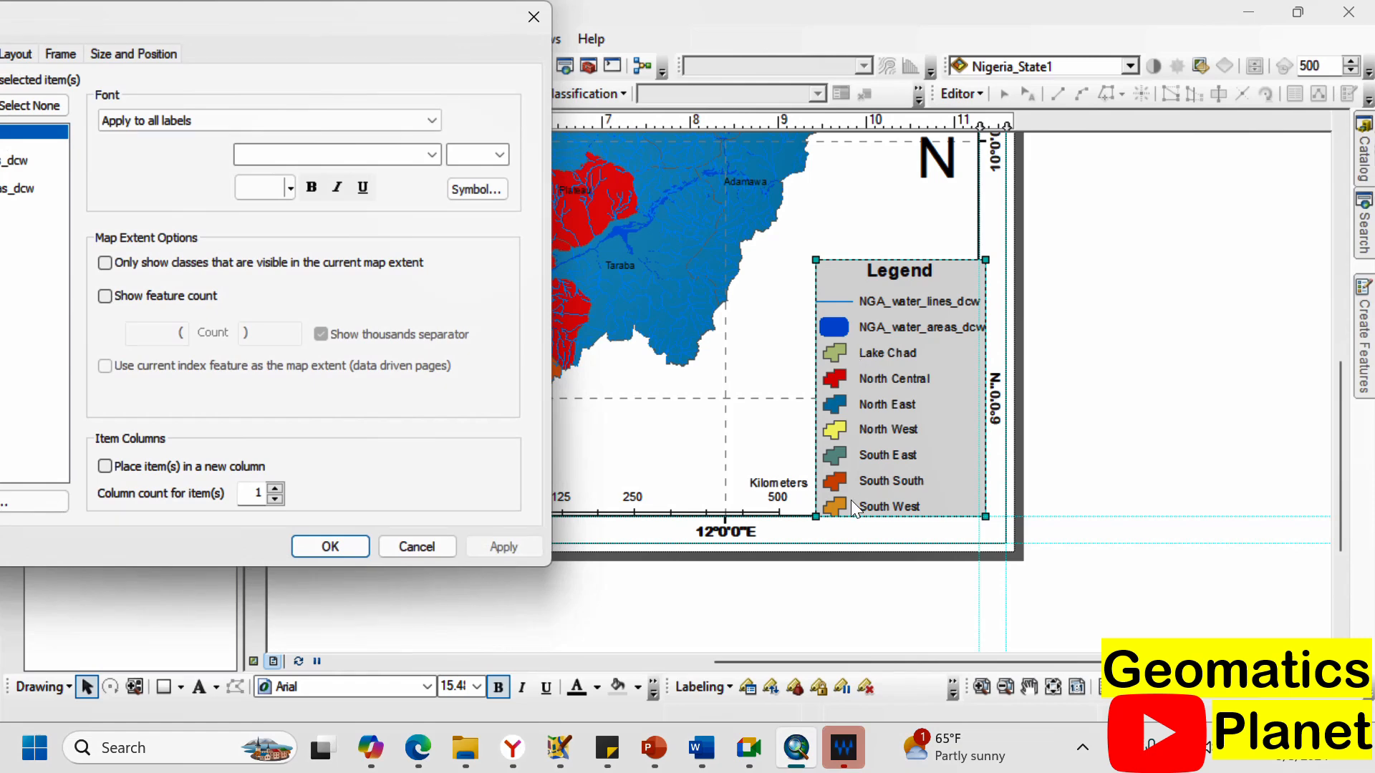
pyautogui.moveTo(486, 40); pyautogui.dragTo(740, 40)
pyautogui.click(222, 201)
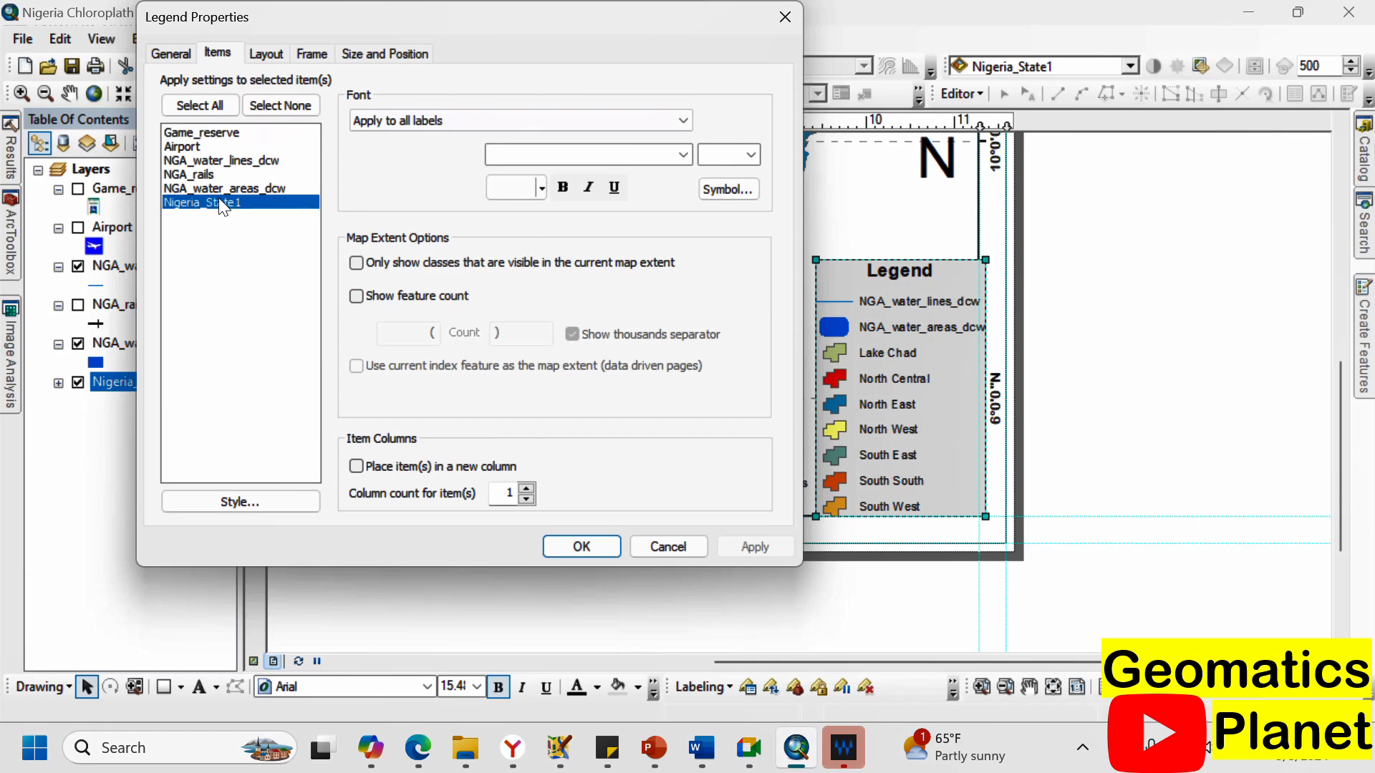
pyautogui.rightClick(219, 202)
pyautogui.click(281, 274)
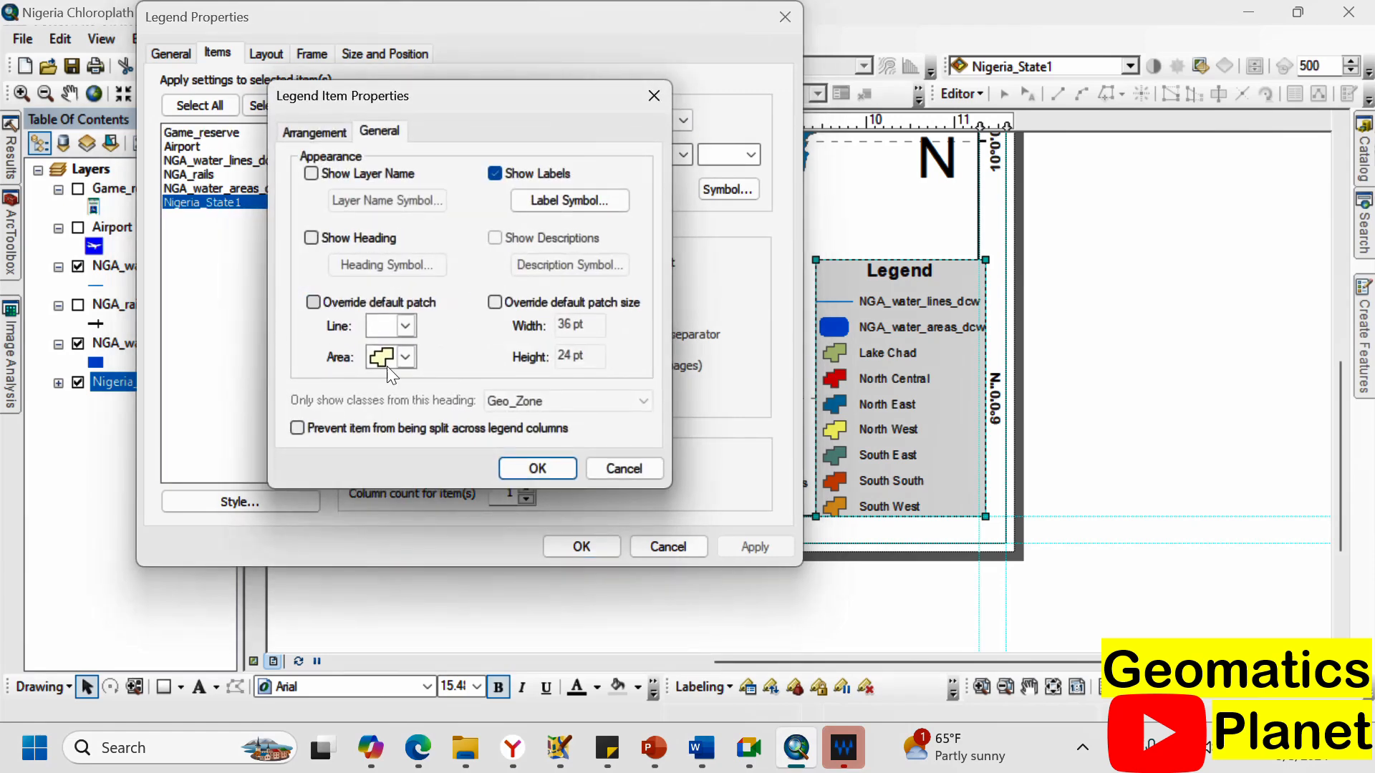
pyautogui.click(557, 469)
pyautogui.click(768, 550)
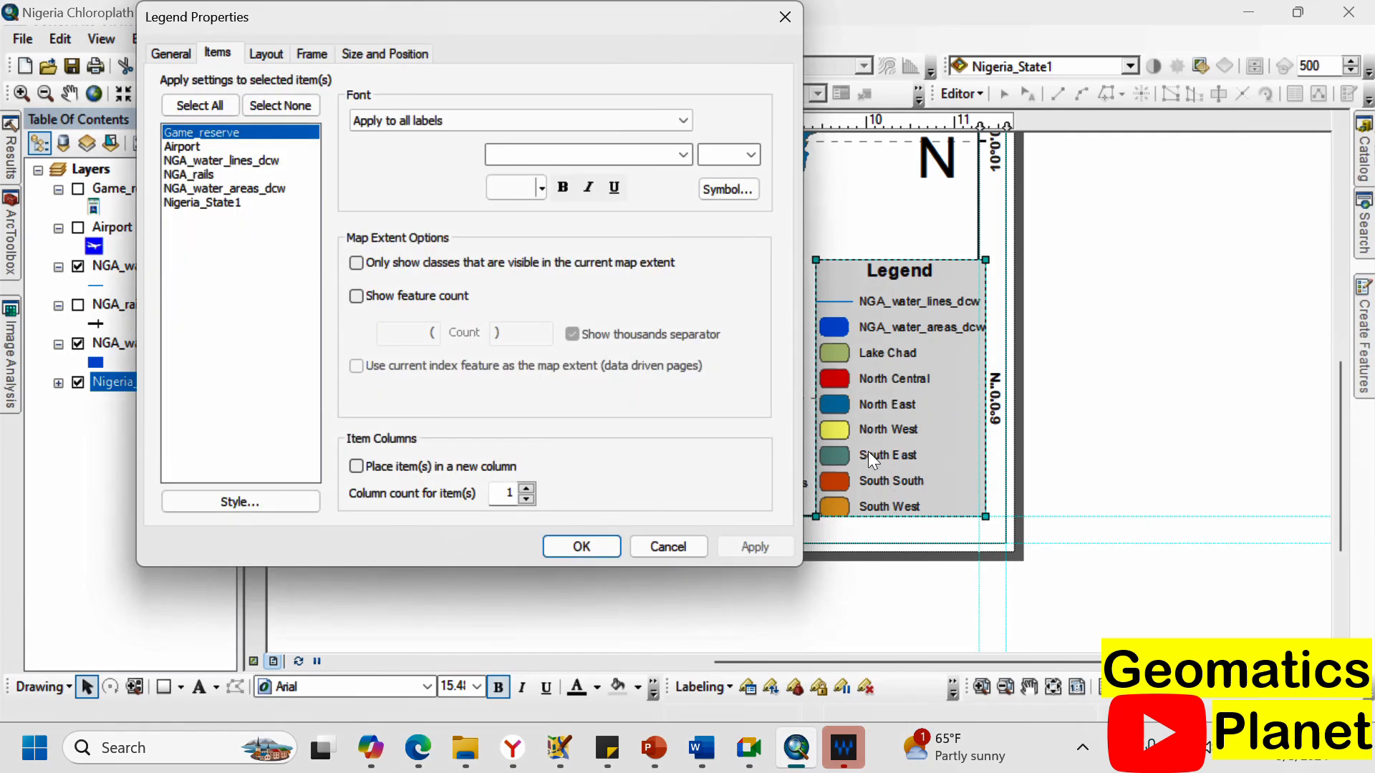
# Turn on label wrapping in the legend's layout settings and apply it.
pyautogui.click(165, 48)
pyautogui.click(265, 53)
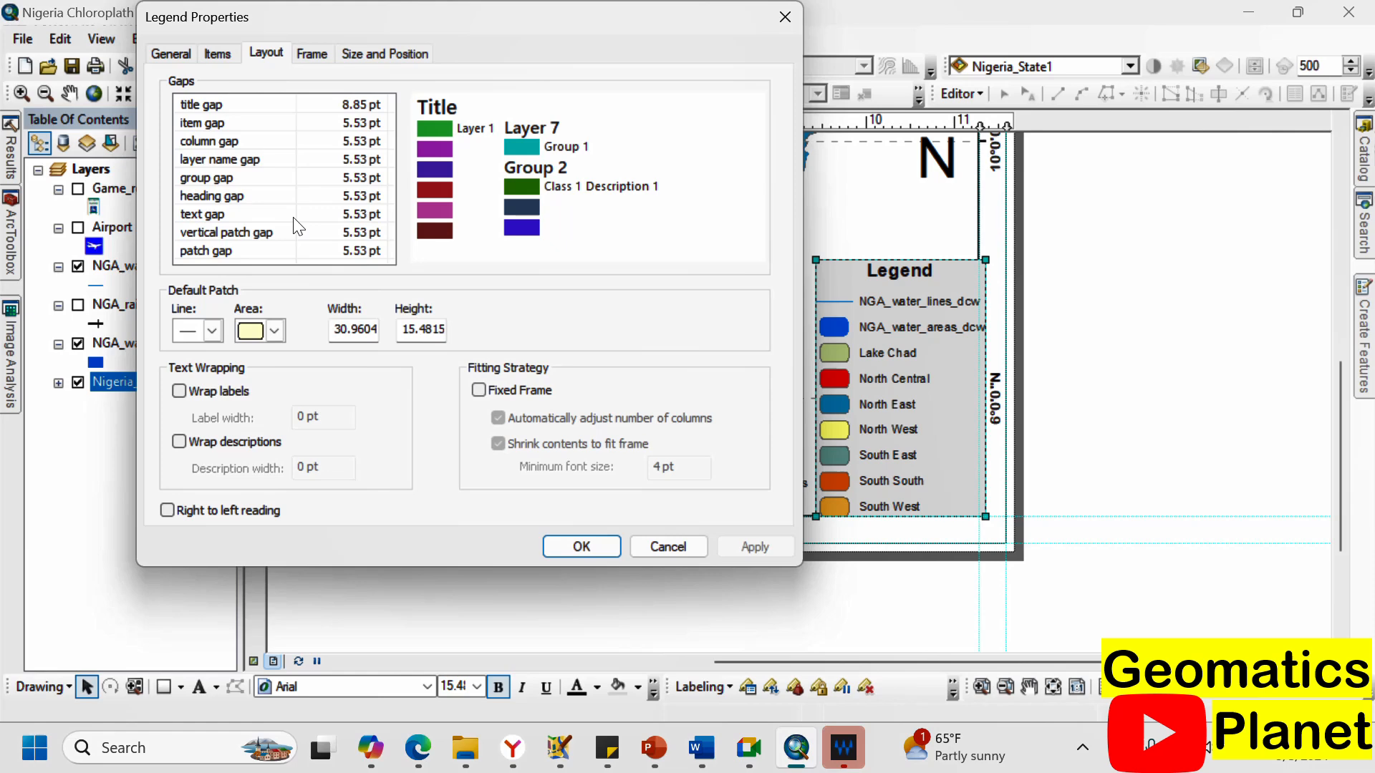
pyautogui.click(274, 330)
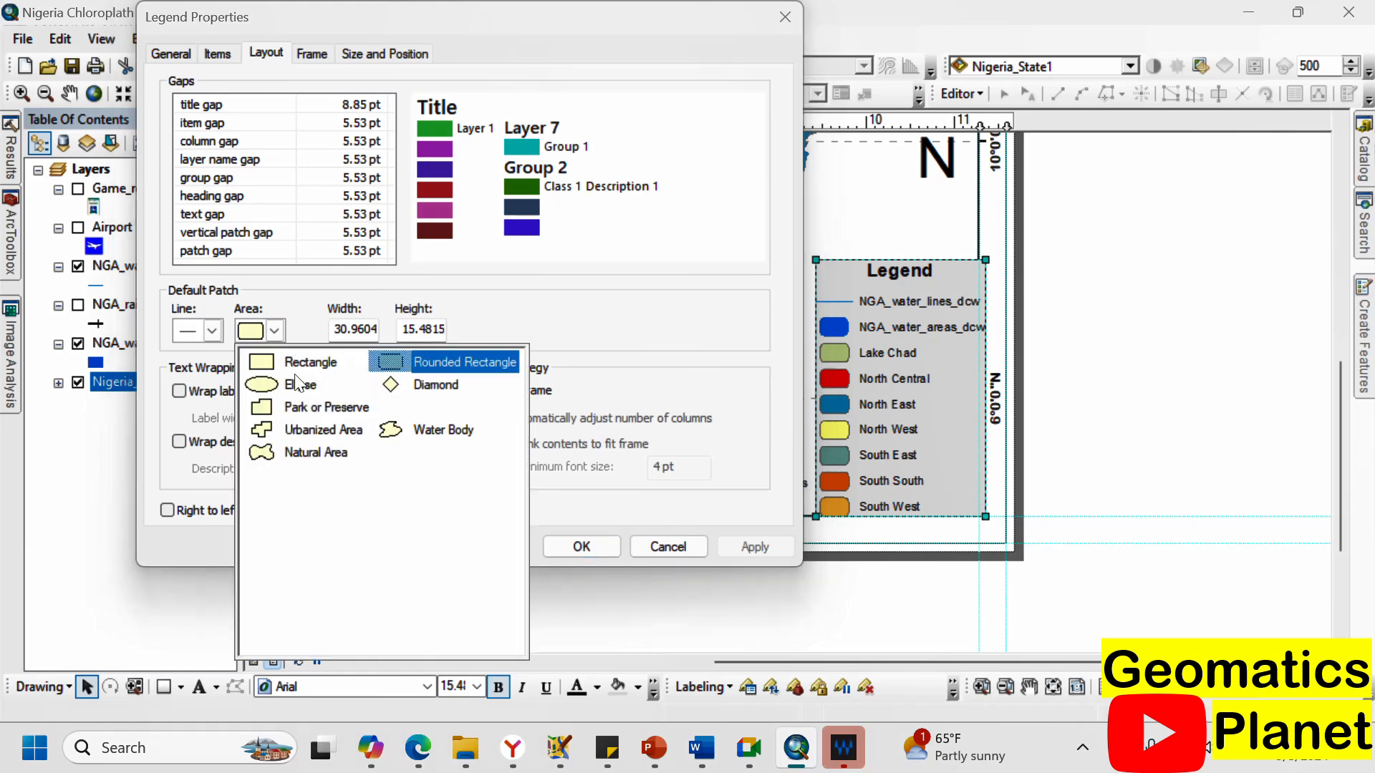
pyautogui.click(303, 65)
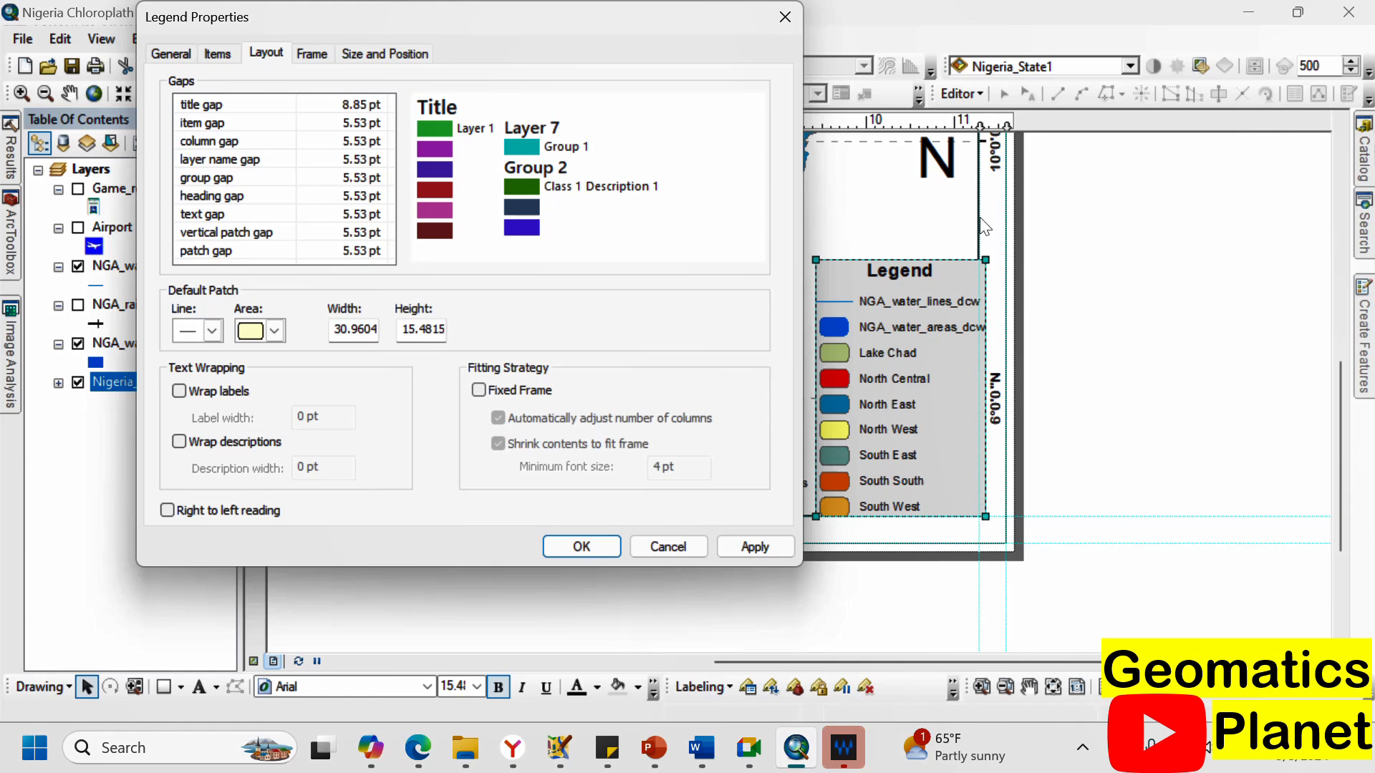
pyautogui.click(209, 395)
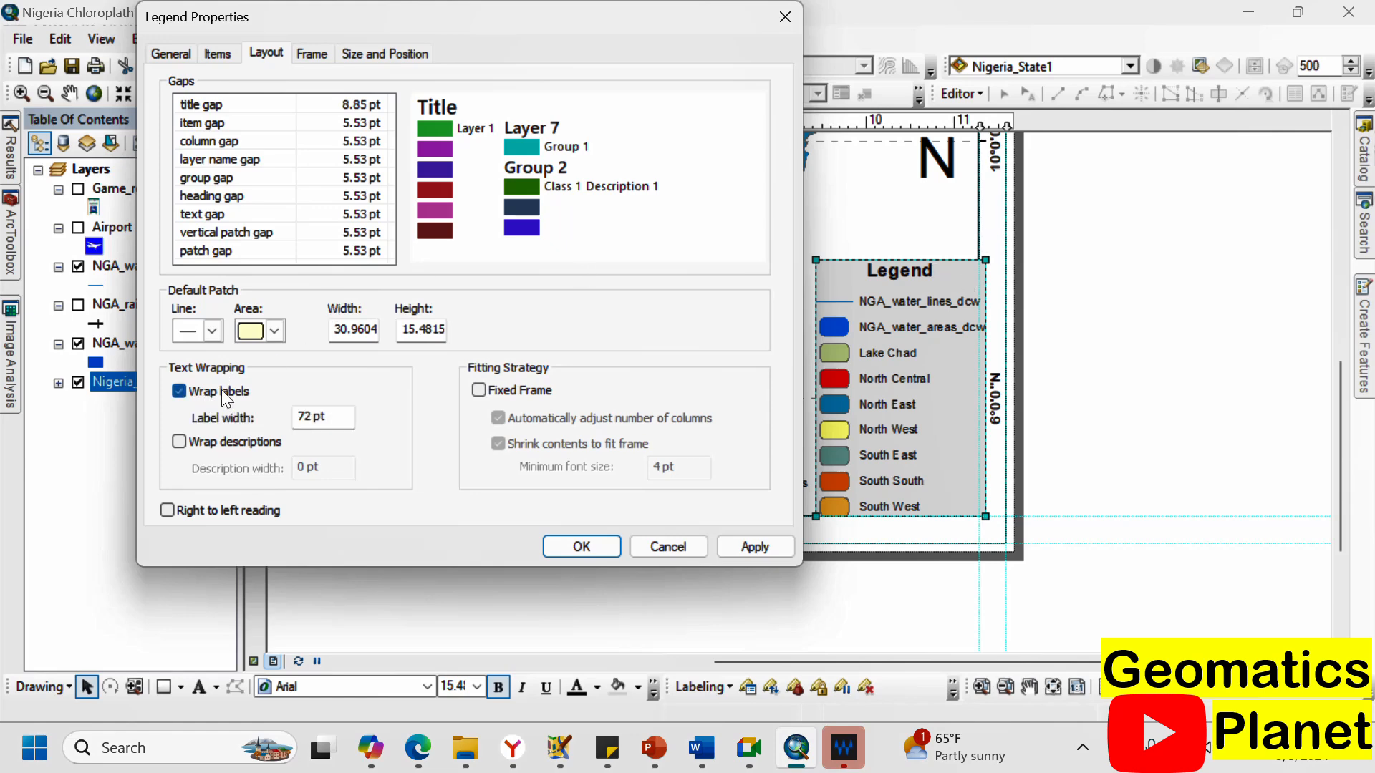
pyautogui.click(754, 549)
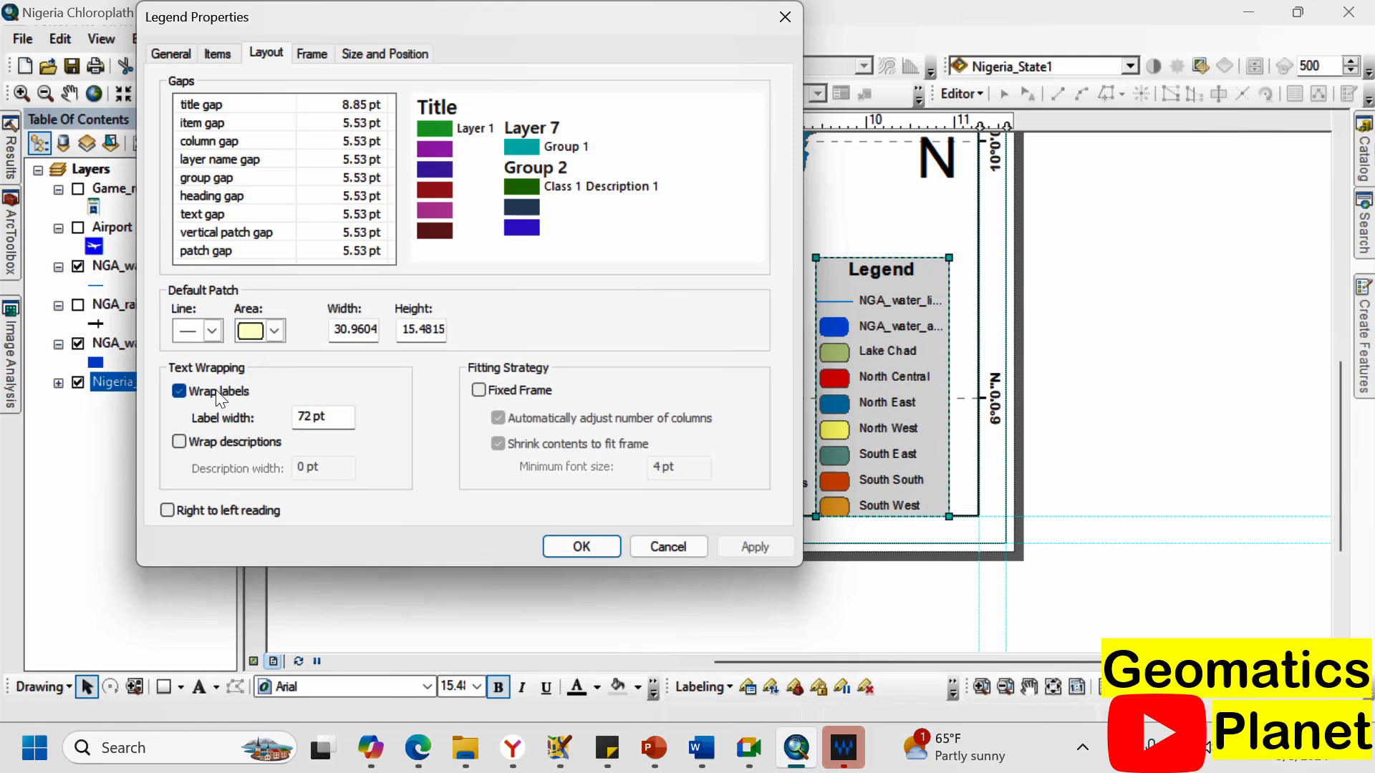
# Set the legend's wrapped label width to 2 pt and apply it.
pyautogui.click(310, 421)
pyautogui.press('BackSpace')
pyautogui.click(338, 181)
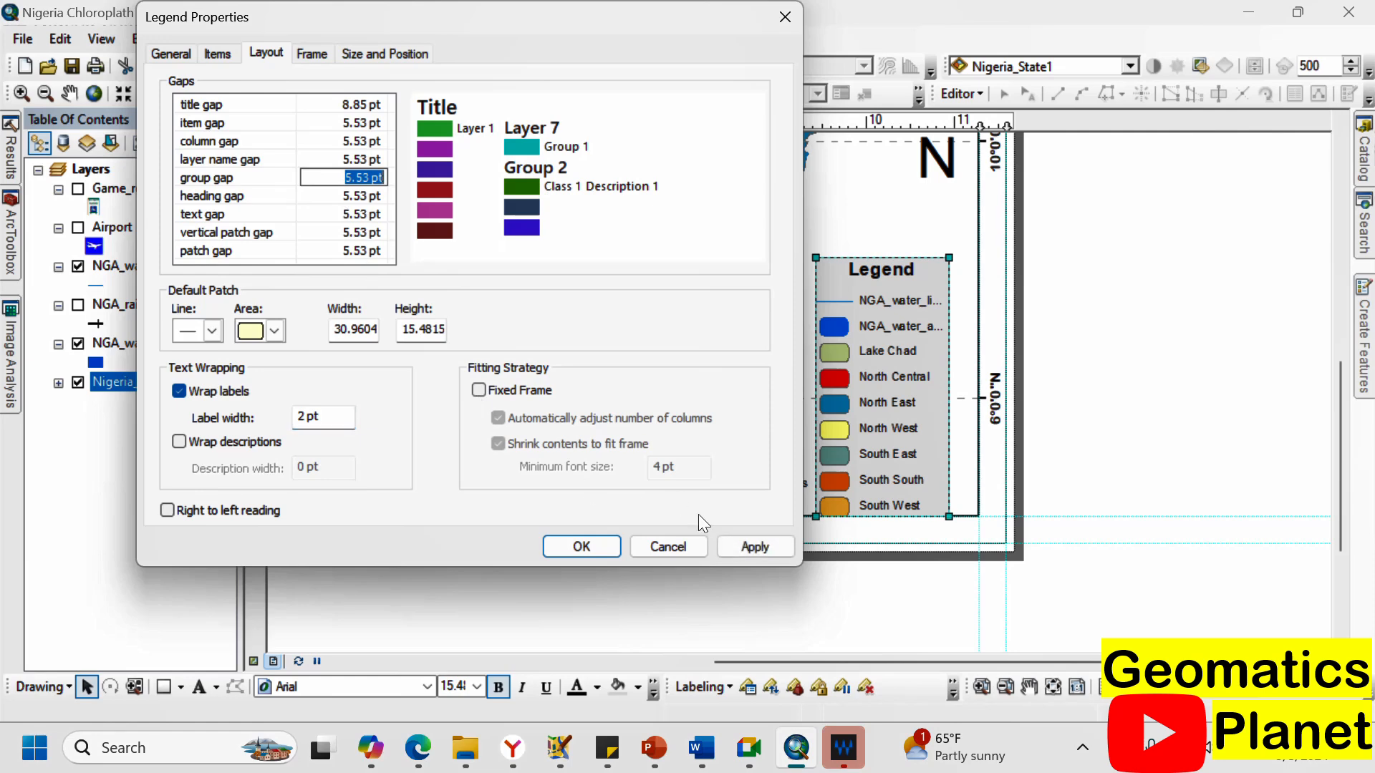
pyautogui.click(743, 545)
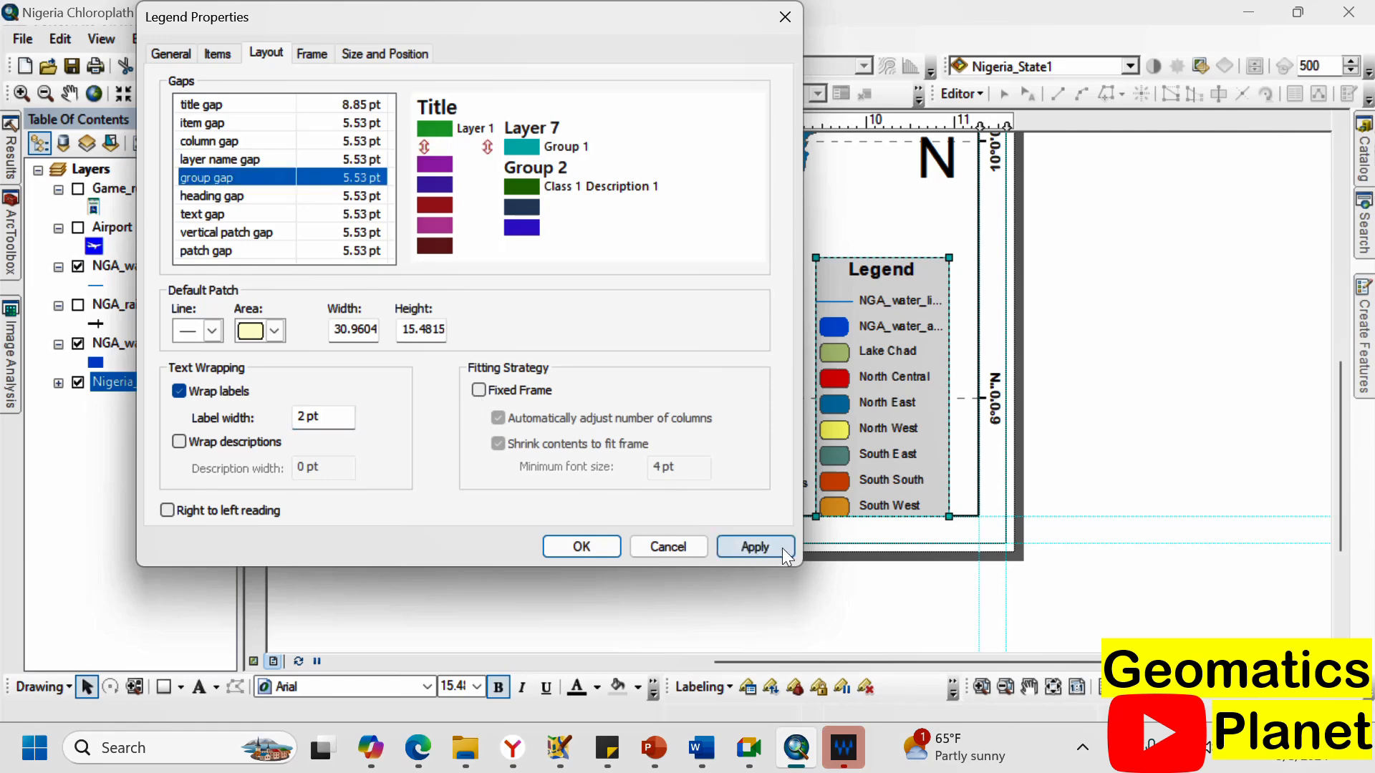
pyautogui.click(765, 543)
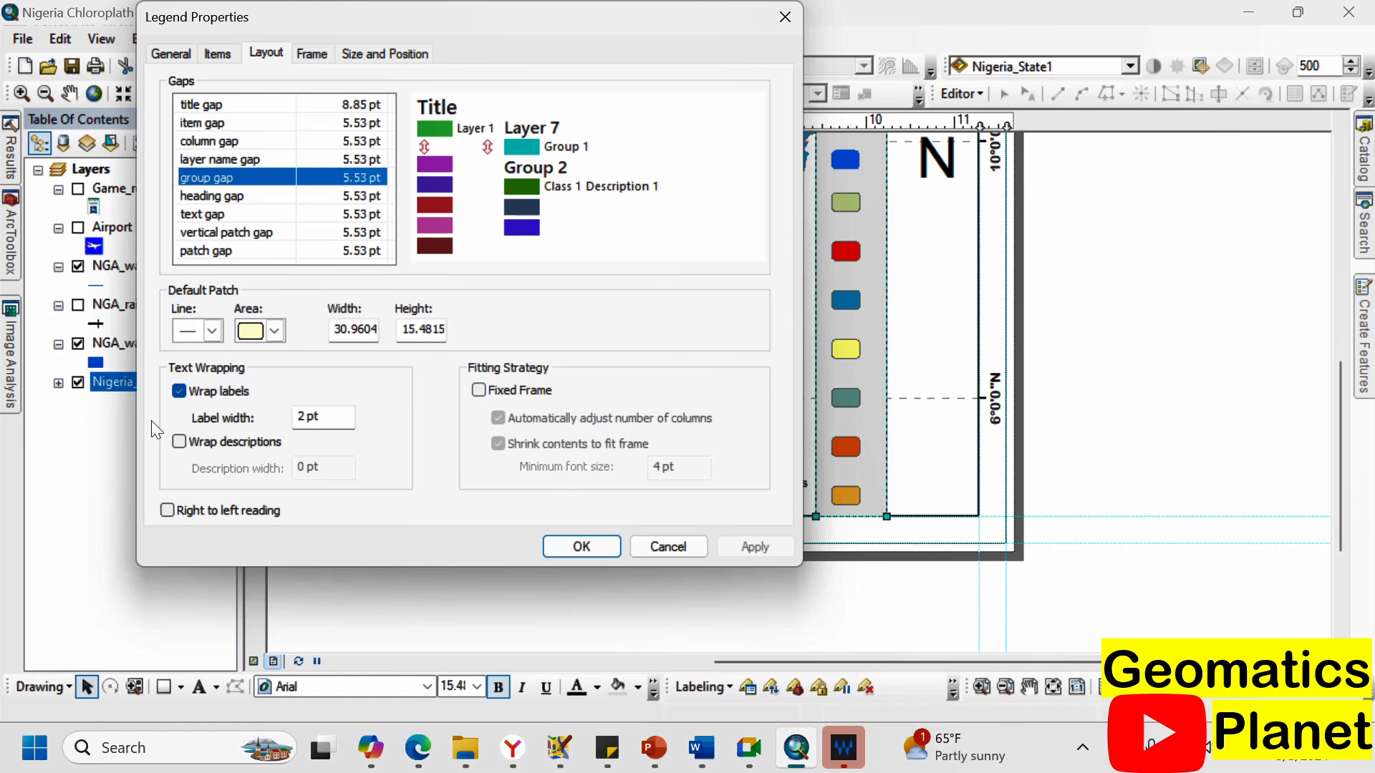
# Set the legend's wrapped label width to 200 pt and apply it.
pyautogui.click(303, 415)
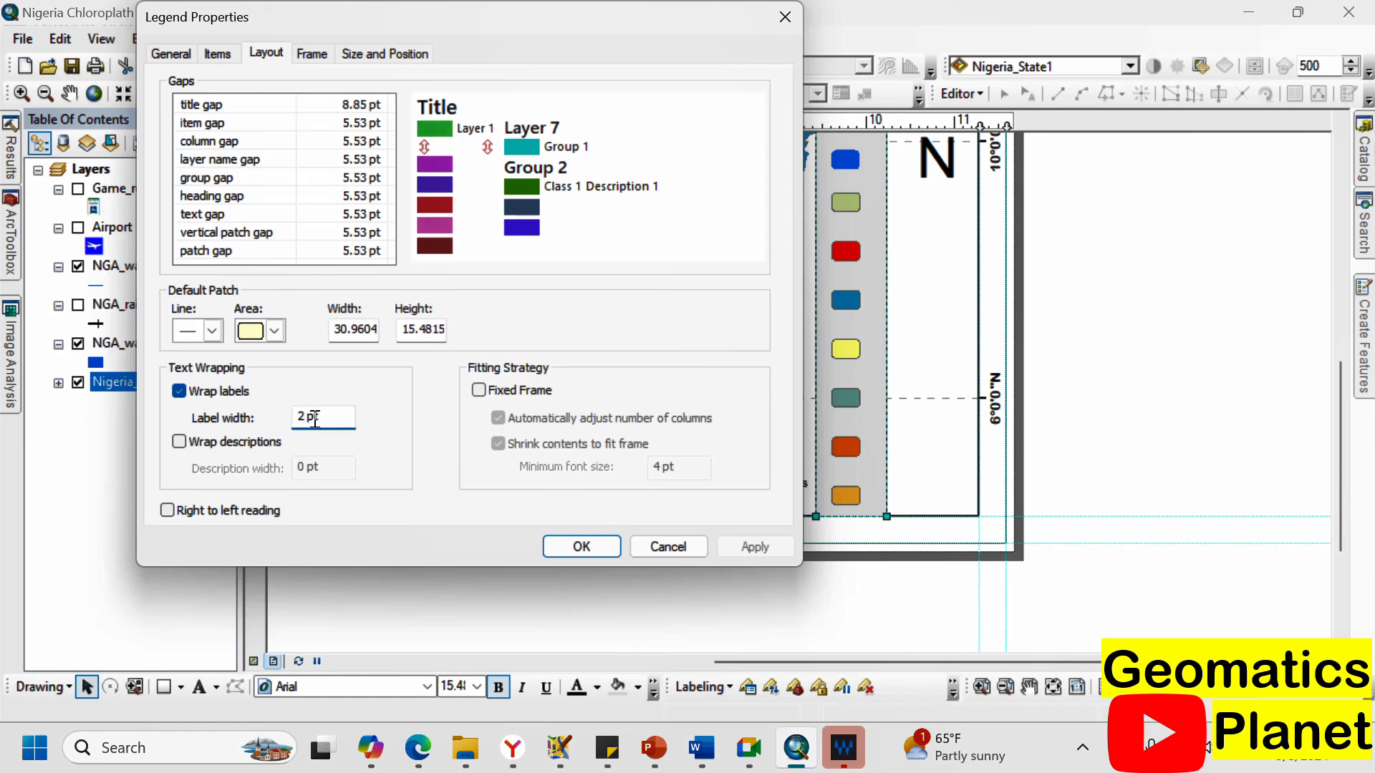
pyautogui.write('00')
pyautogui.click(217, 165)
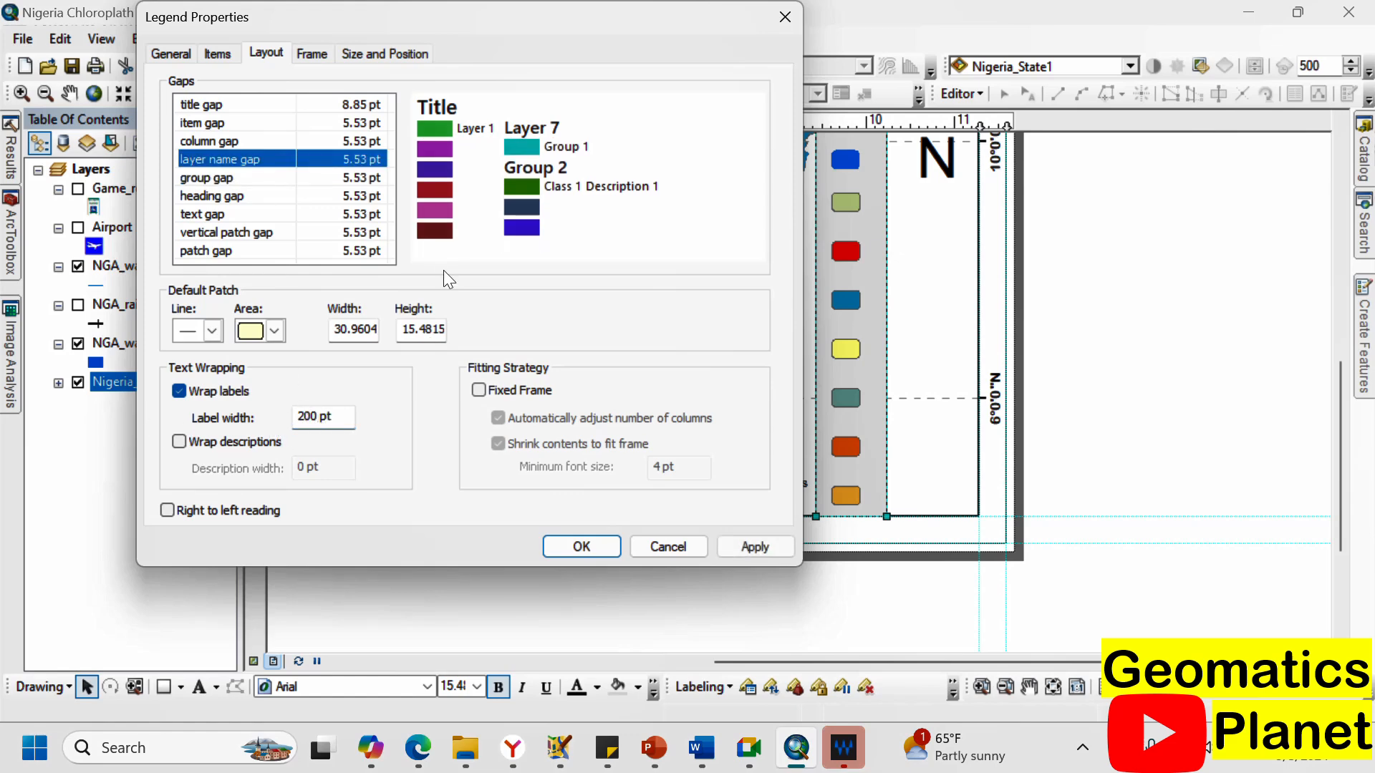
pyautogui.click(780, 546)
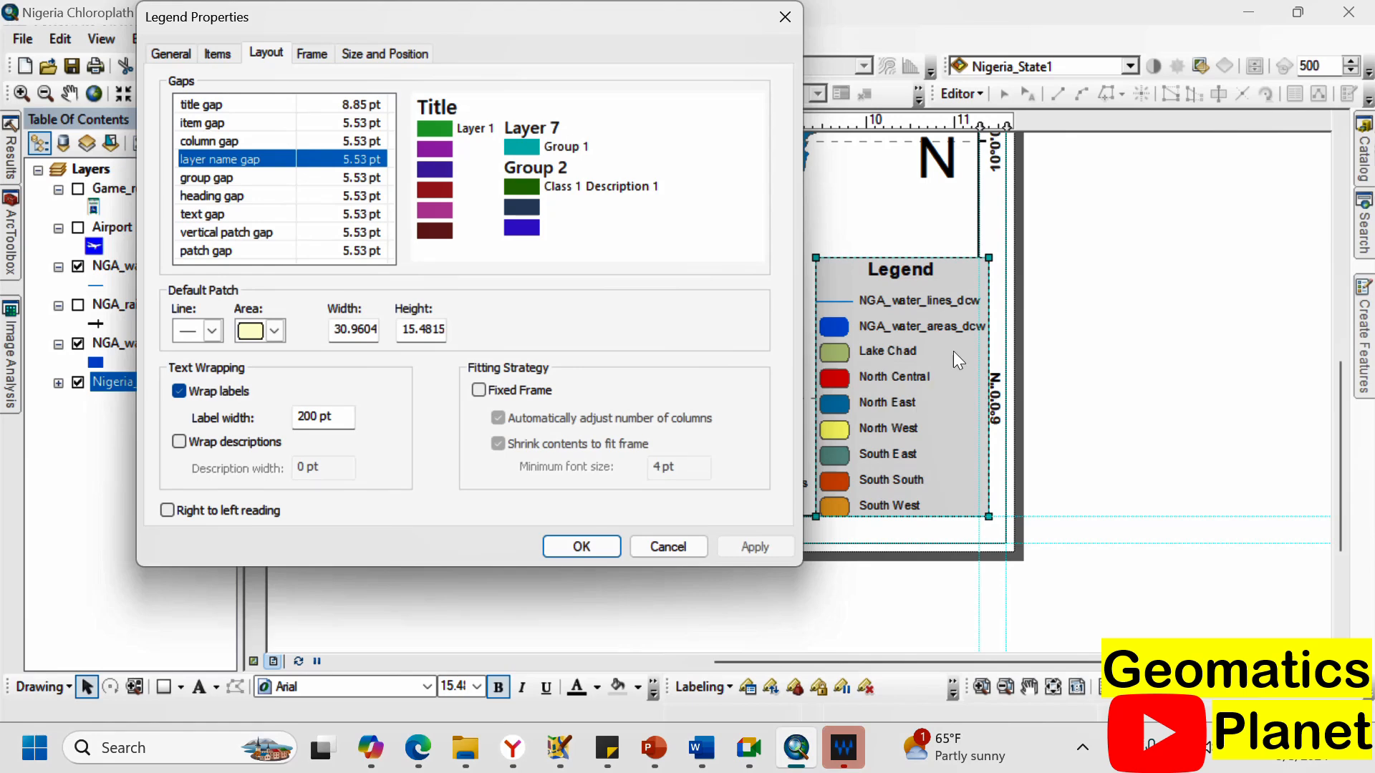
# Set the legend's wrapped label width to 120 pt and apply it.
pyautogui.click(309, 422)
pyautogui.press('BackSpace')
pyautogui.press('BackSpace')
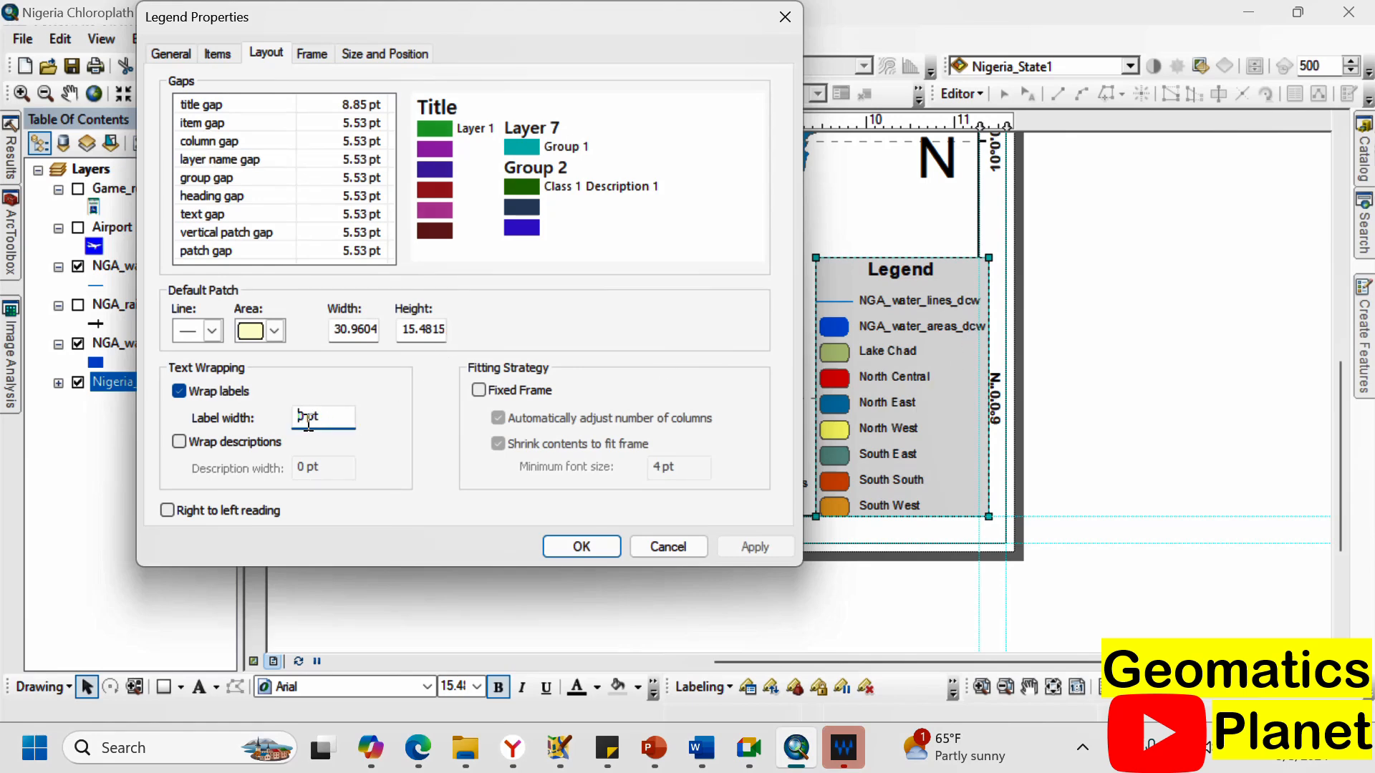
pyautogui.write('12')
pyautogui.click(335, 199)
pyautogui.click(747, 549)
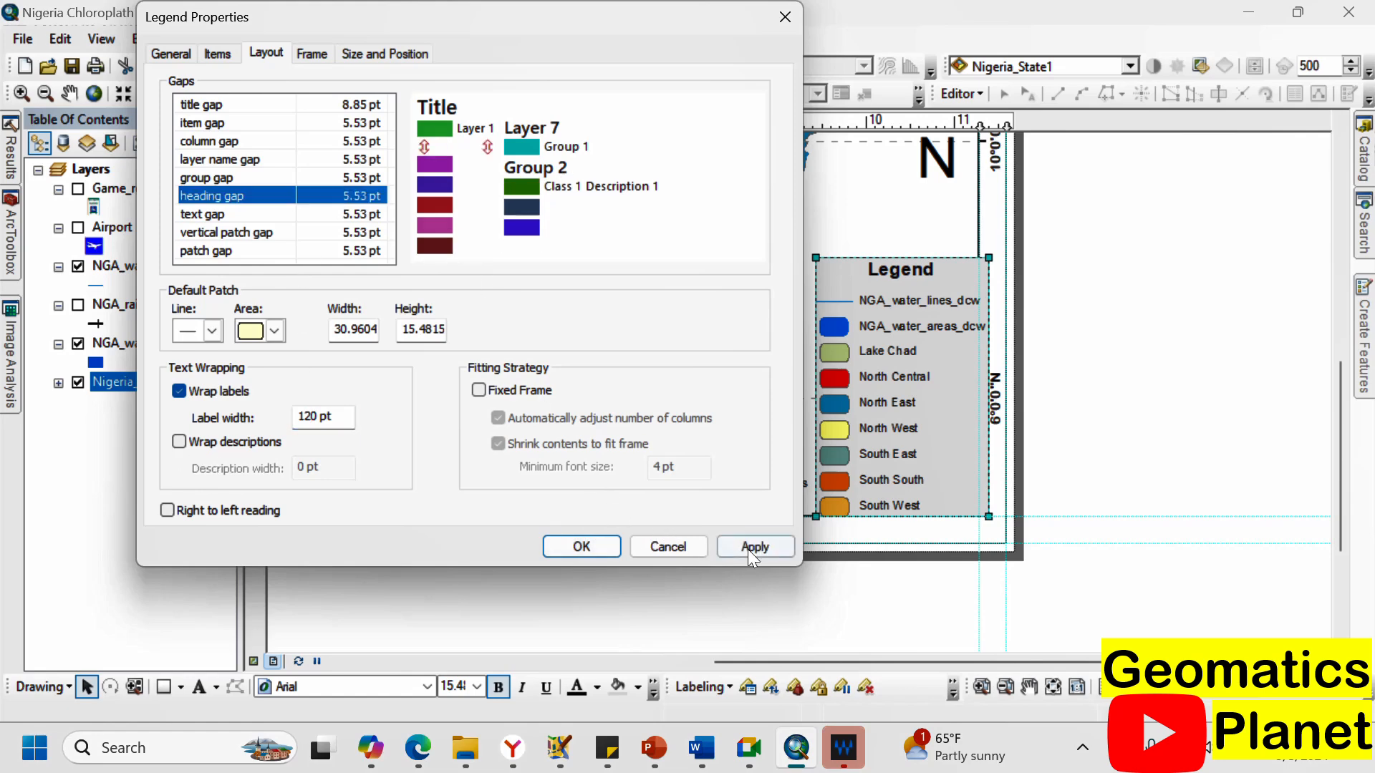
pyautogui.click(759, 546)
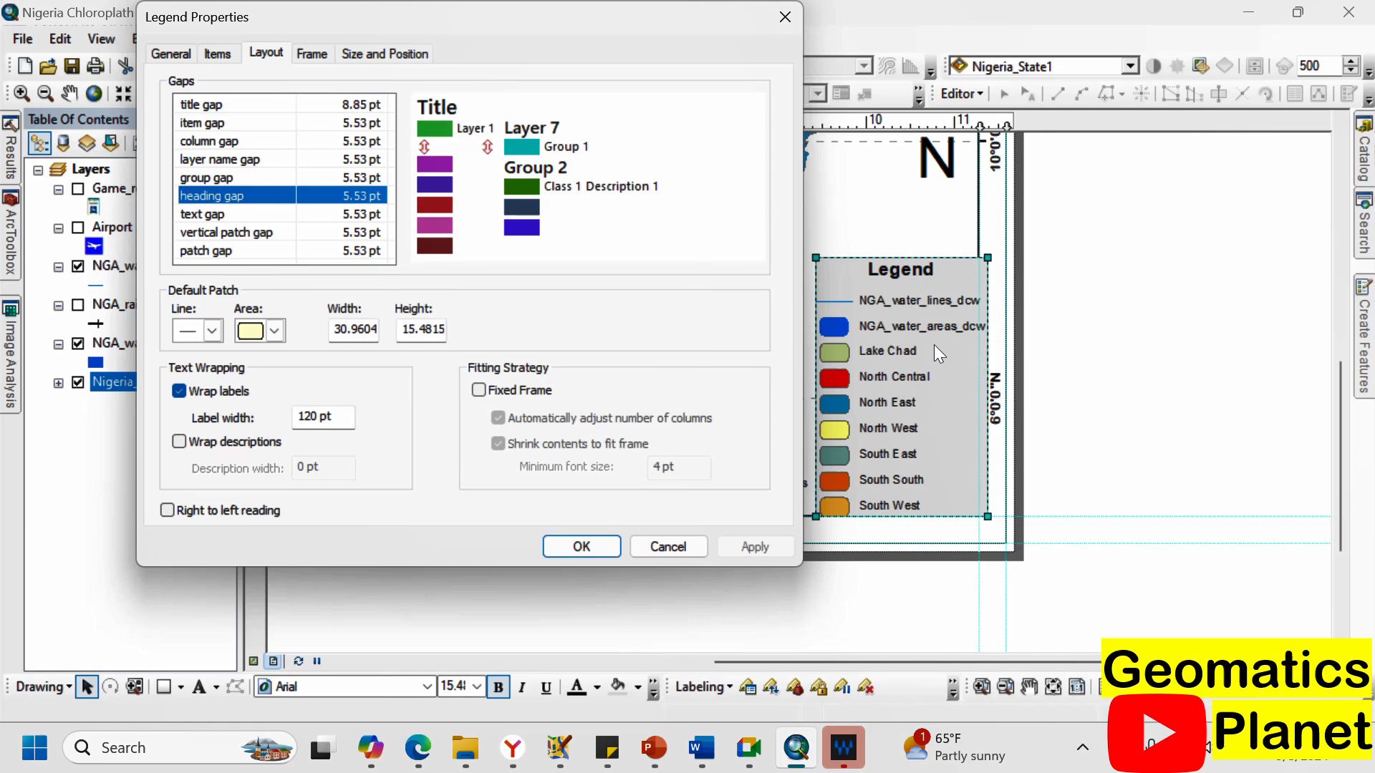
# Set the legend's wrapped label width to 125 pt and apply it.
pyautogui.click(314, 418)
pyautogui.press('BackSpace')
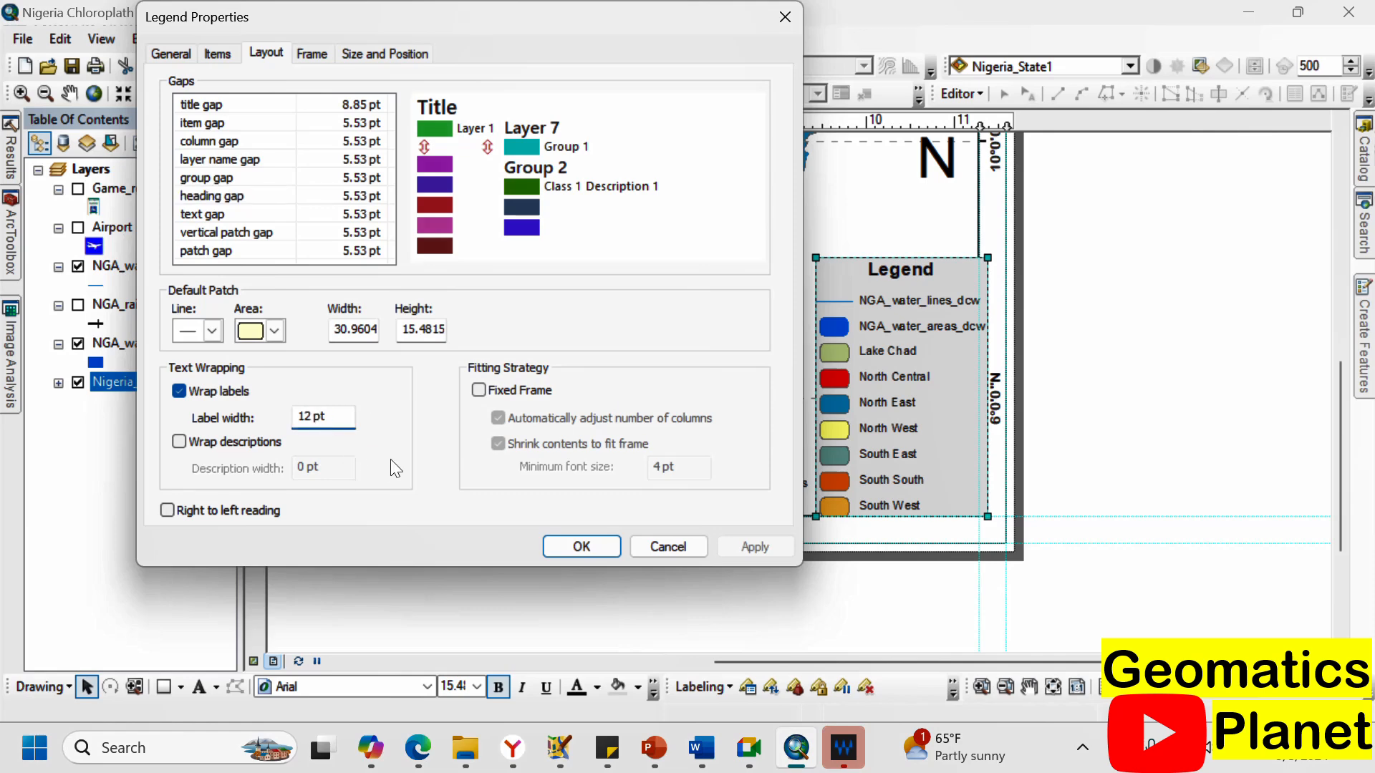
pyautogui.write('5')
pyautogui.click(312, 214)
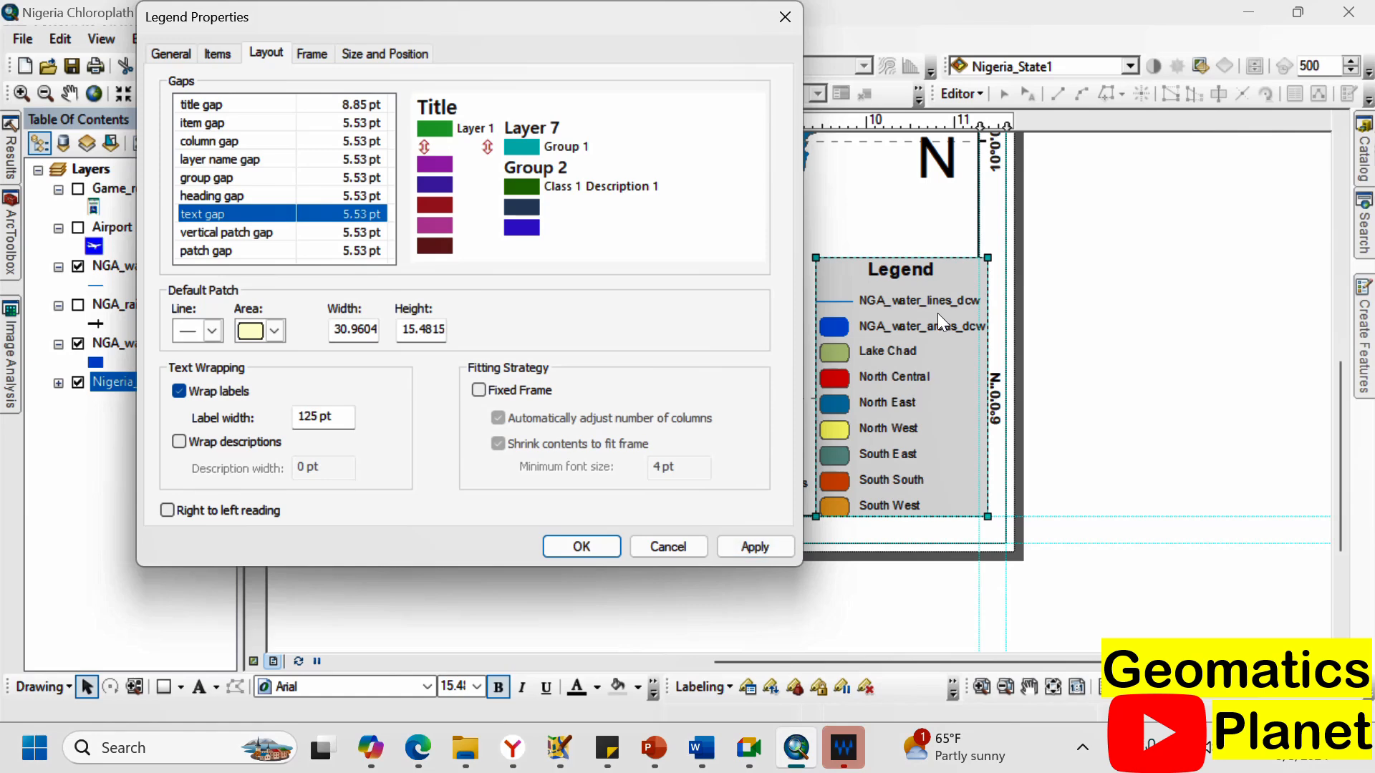
pyautogui.click(754, 547)
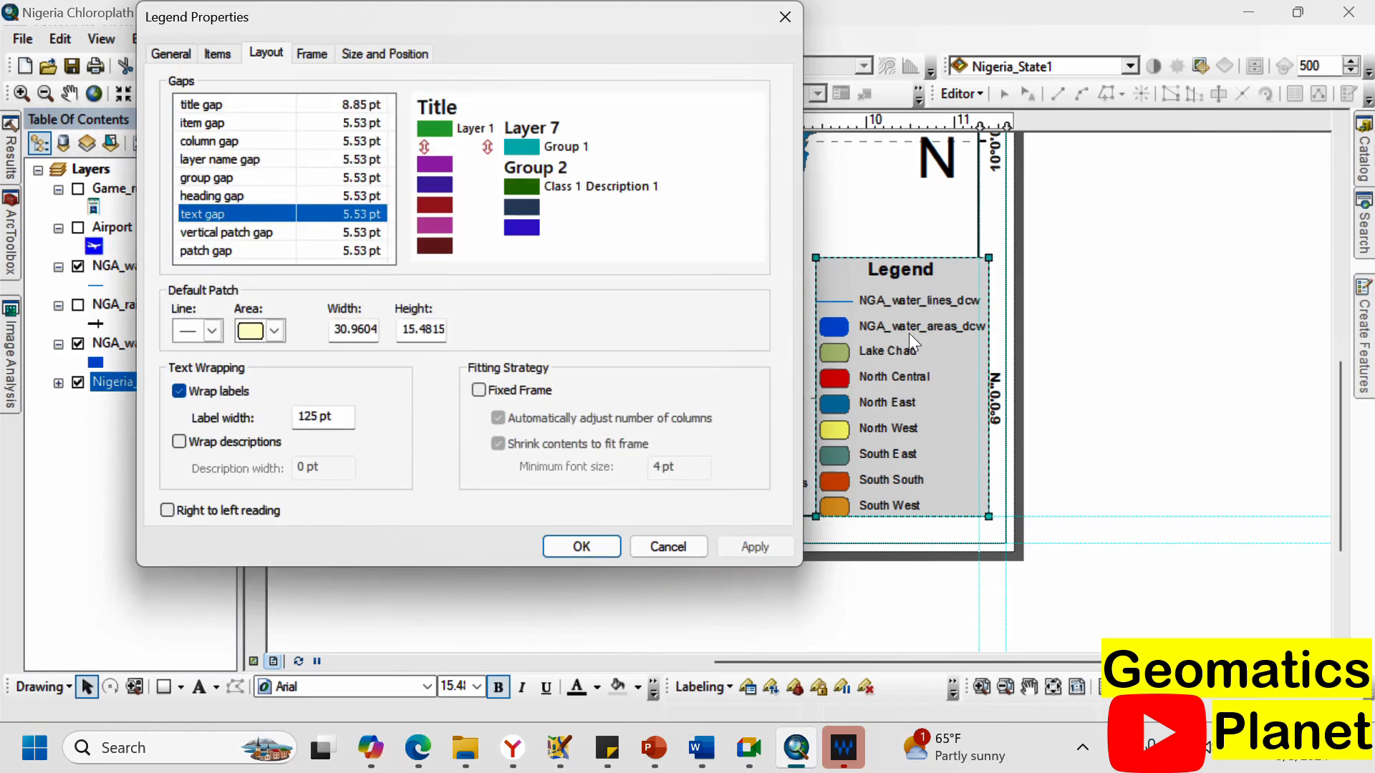
# Set the legend's wrapped label width to 60 pt, apply it and close the legend properties.
pyautogui.click(328, 420)
pyautogui.moveTo(316, 419); pyautogui.dragTo(271, 420)
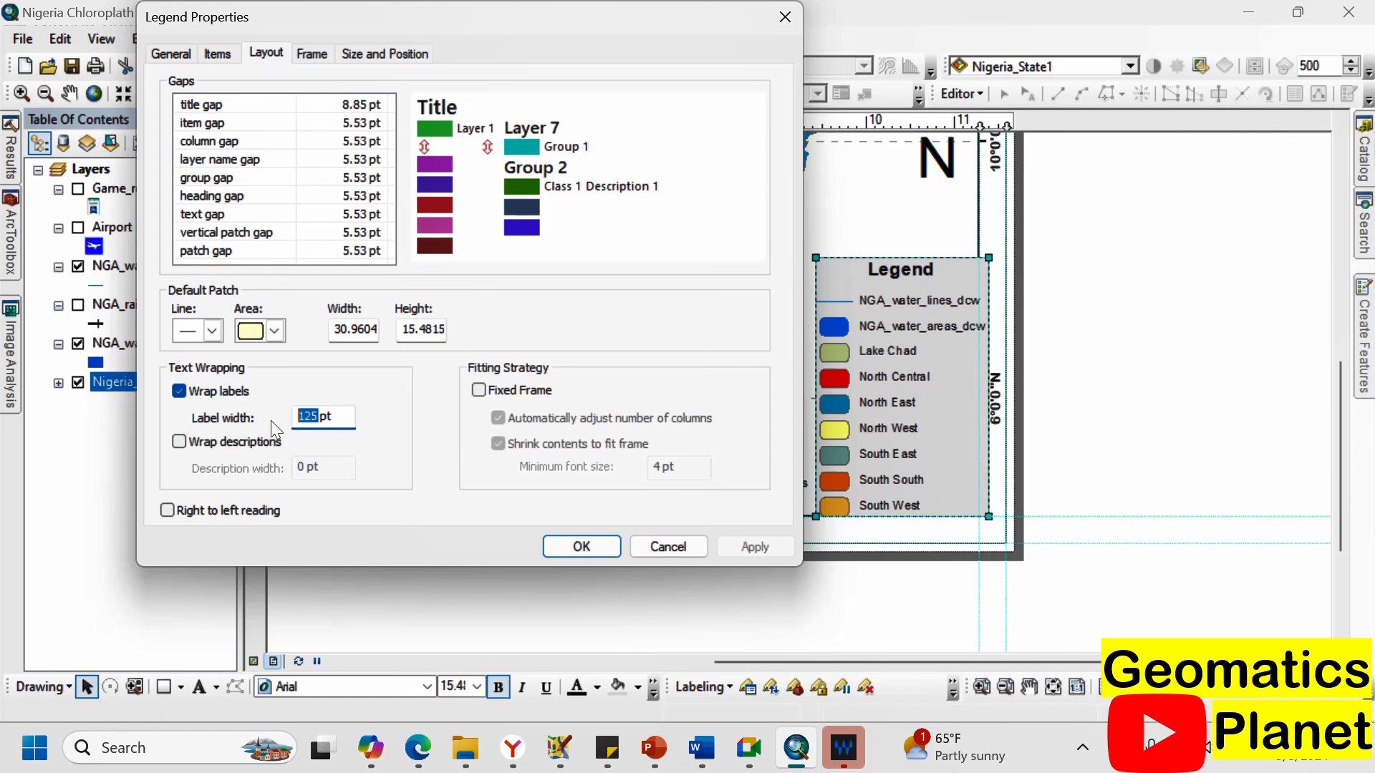
pyautogui.write('69')
pyautogui.press('BackSpace')
pyautogui.write('0')
pyautogui.click(267, 203)
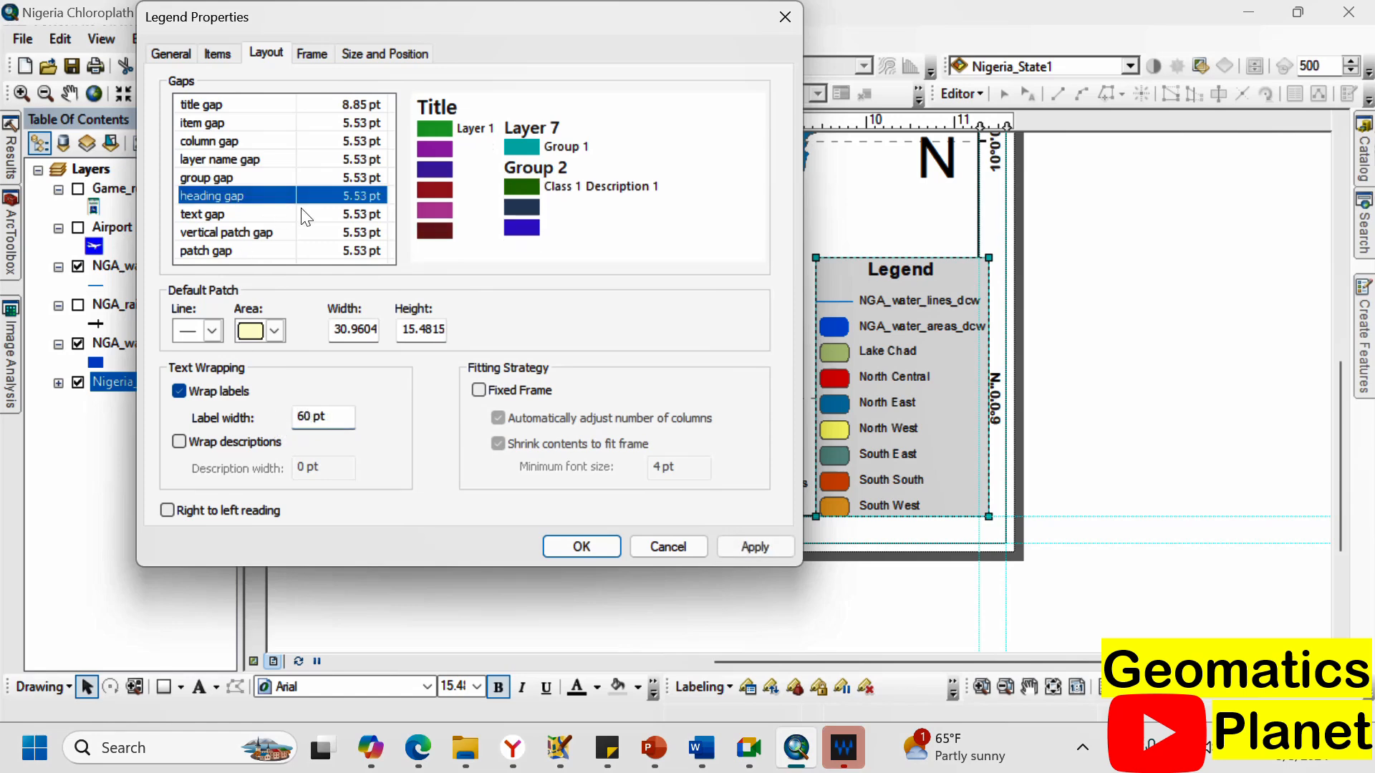
pyautogui.click(731, 548)
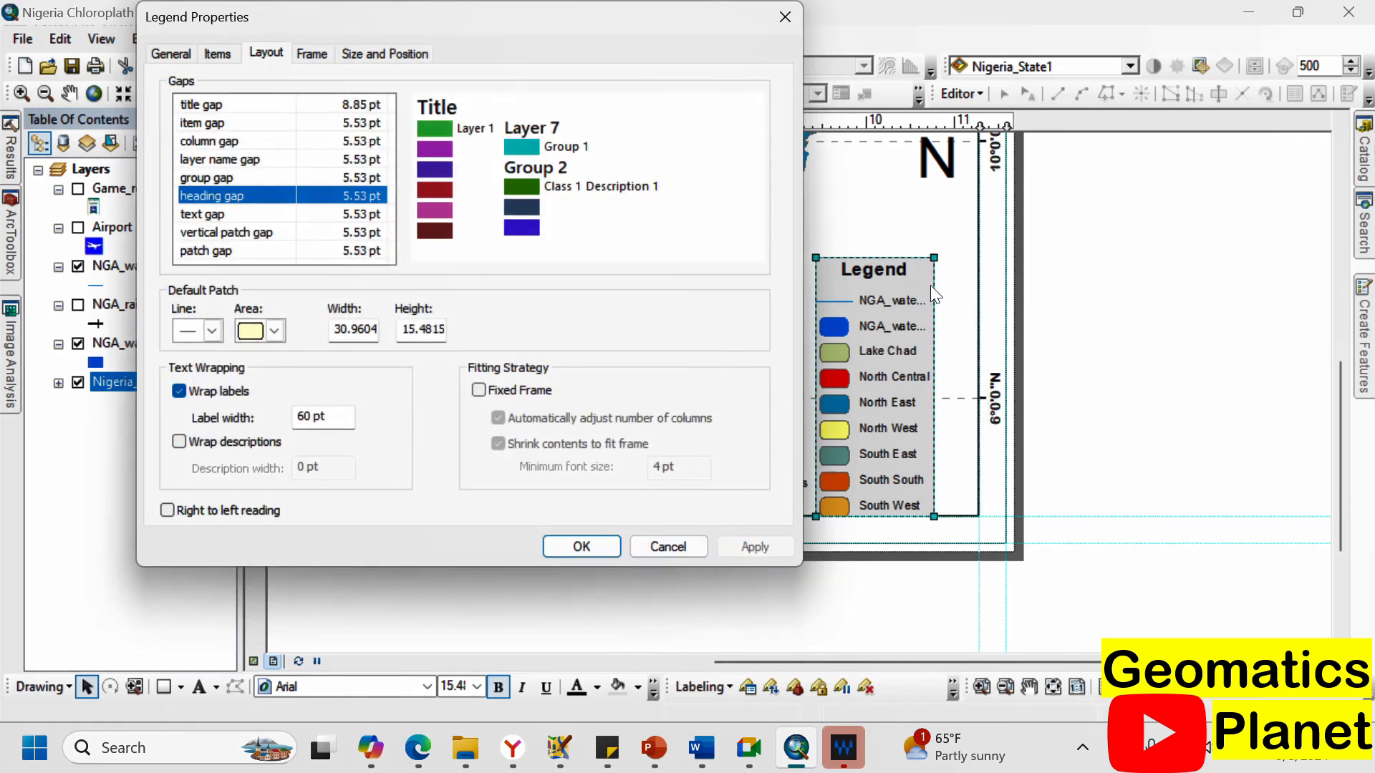
pyautogui.click(610, 550)
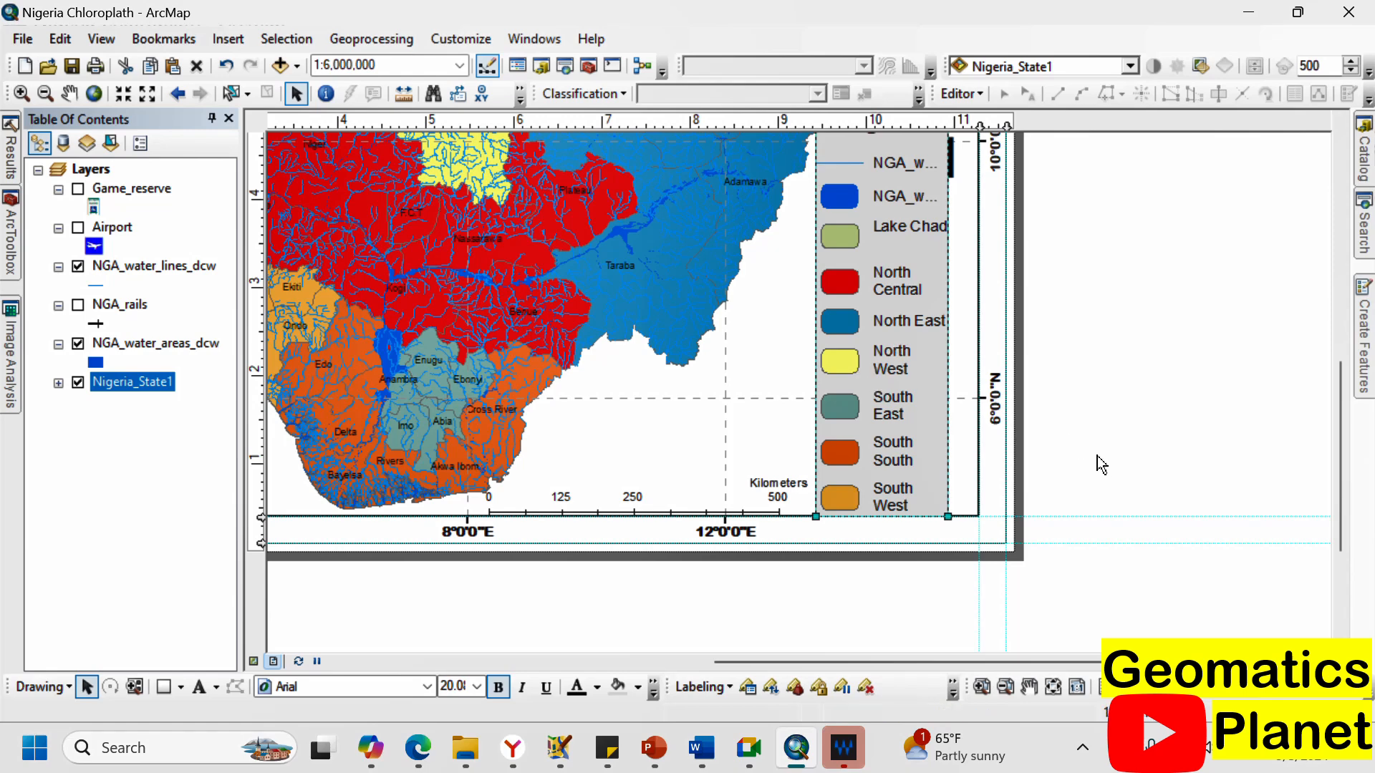
# Turn off label wrapping for the legend, apply the change and close the legend properties.
pyautogui.rightClick(858, 367)
pyautogui.click(881, 366)
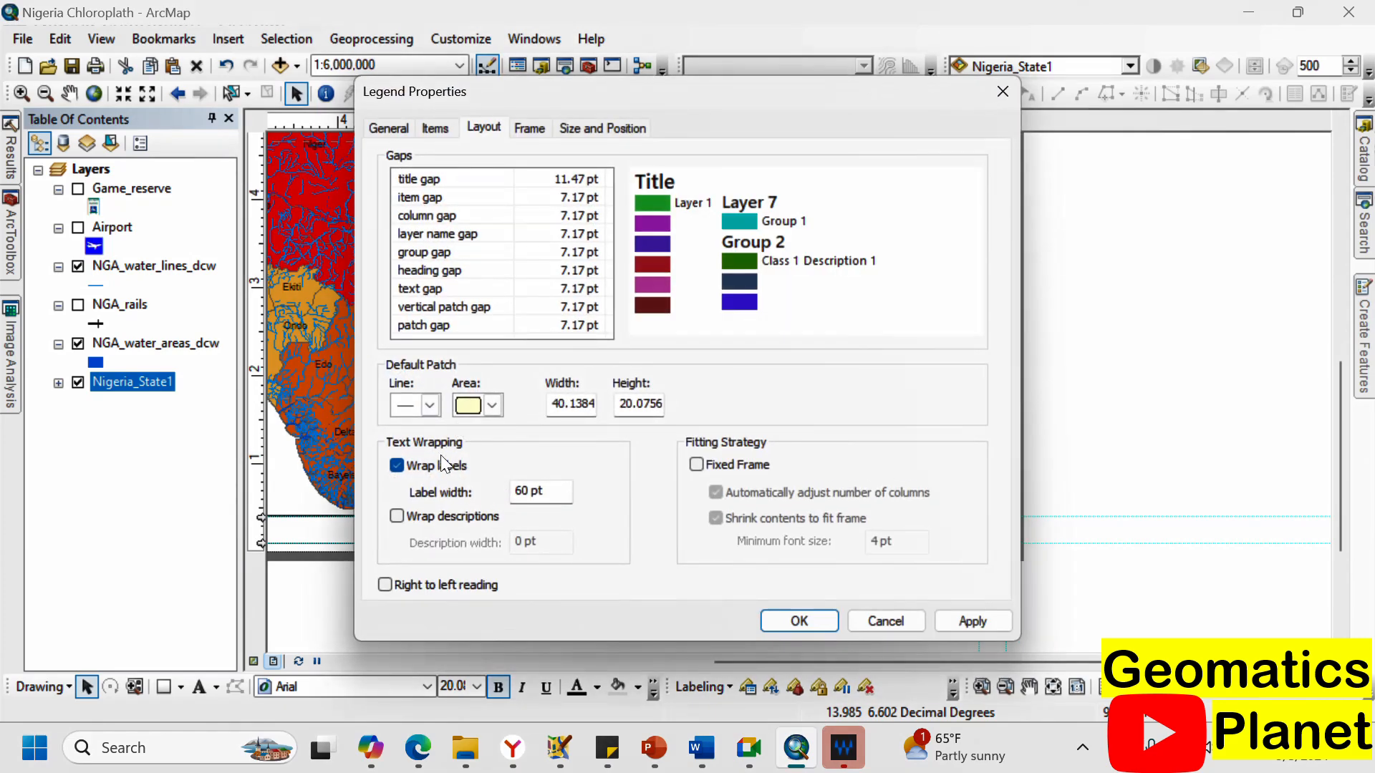
pyautogui.click(437, 466)
pyautogui.click(952, 620)
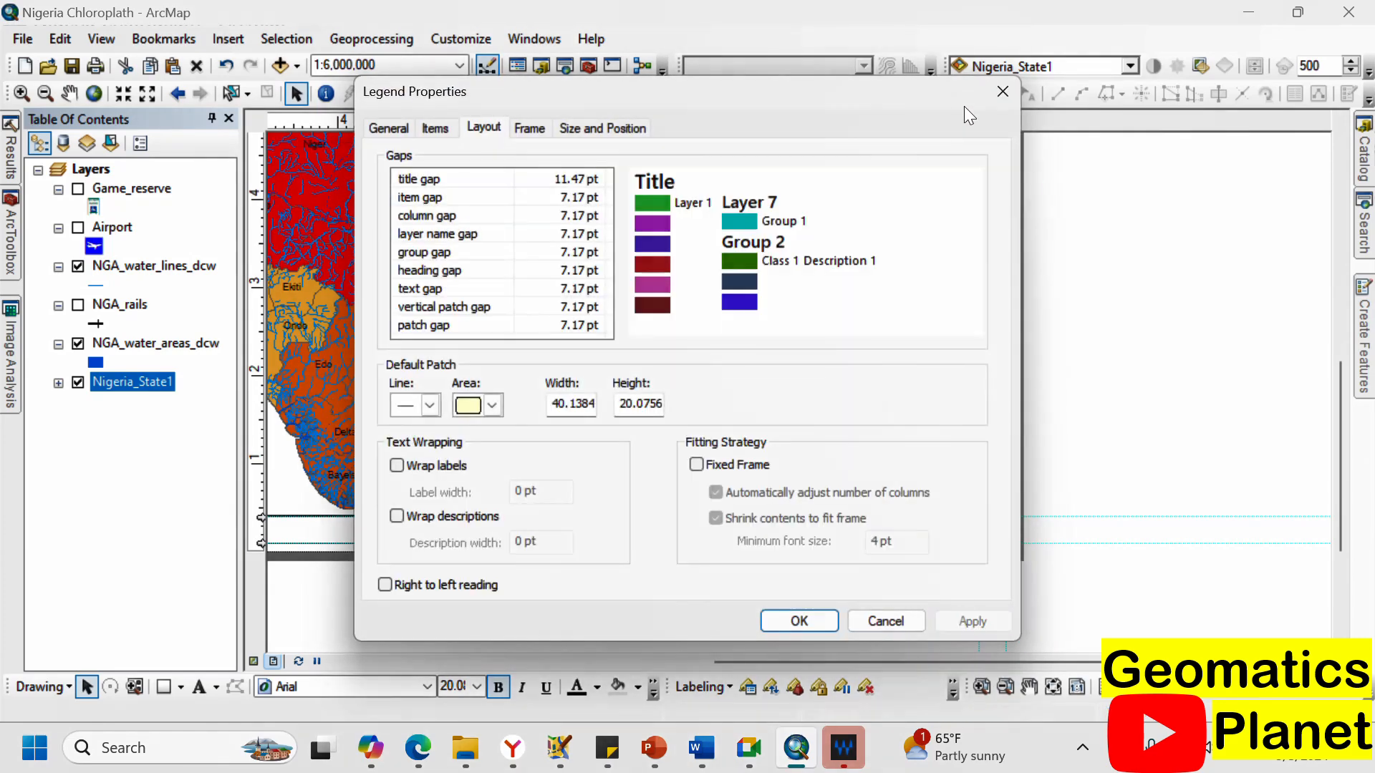
pyautogui.moveTo(964, 106); pyautogui.dragTo(719, 116)
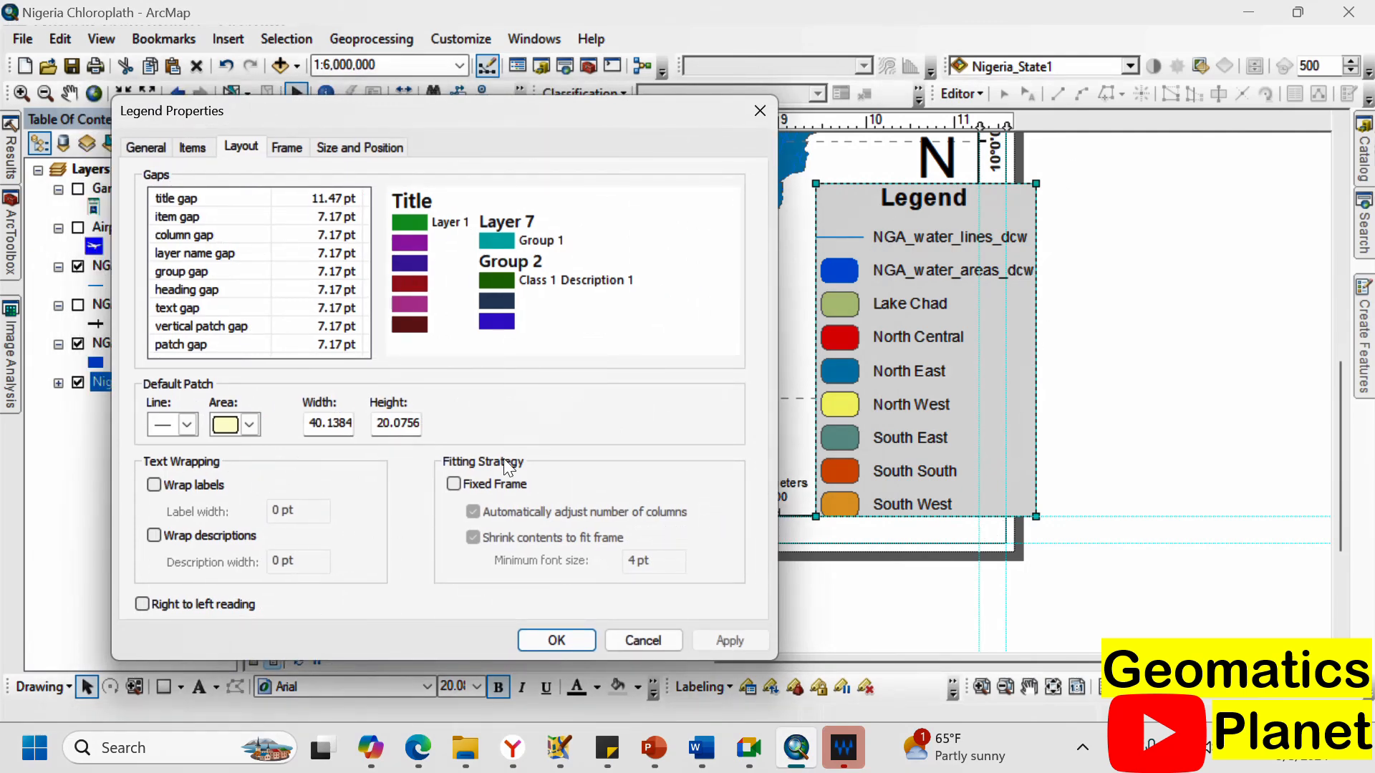
pyautogui.click(556, 640)
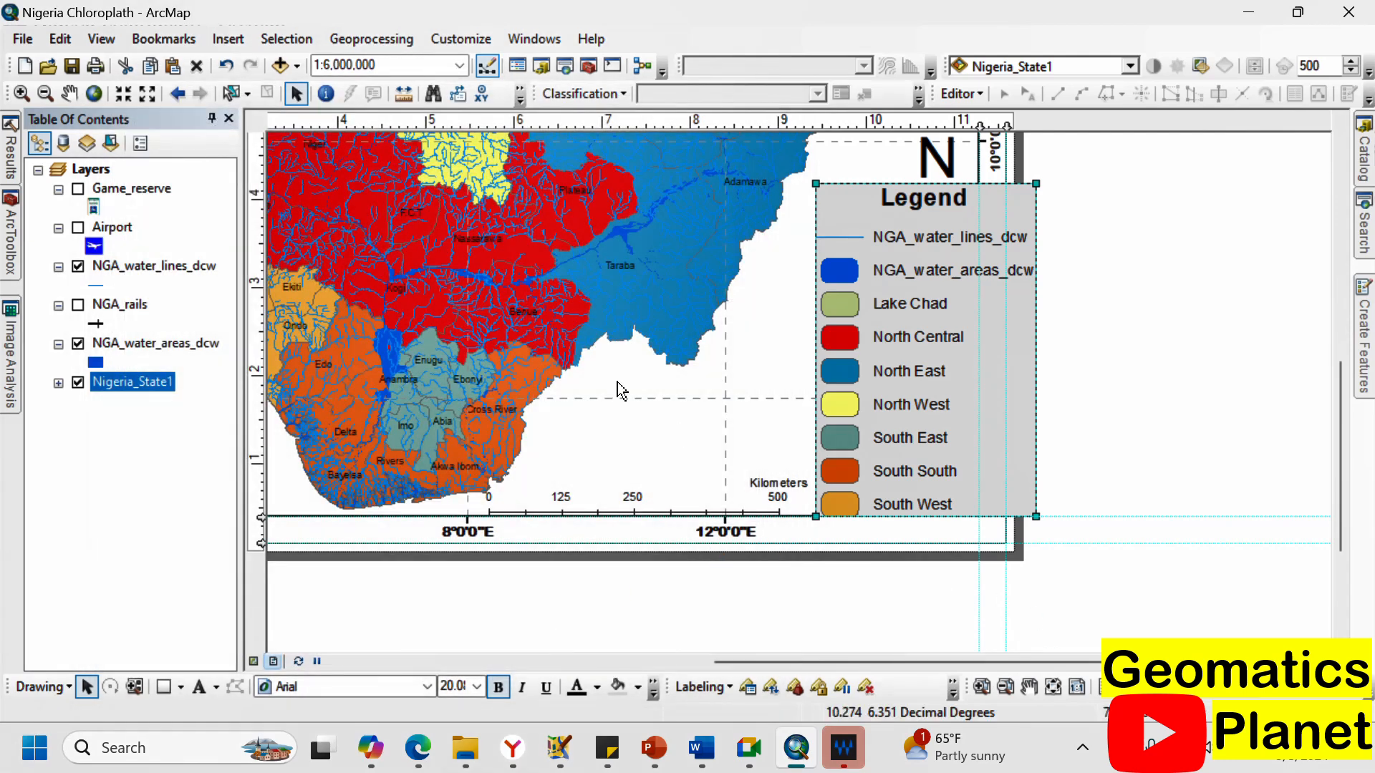
pyautogui.click(1043, 691)
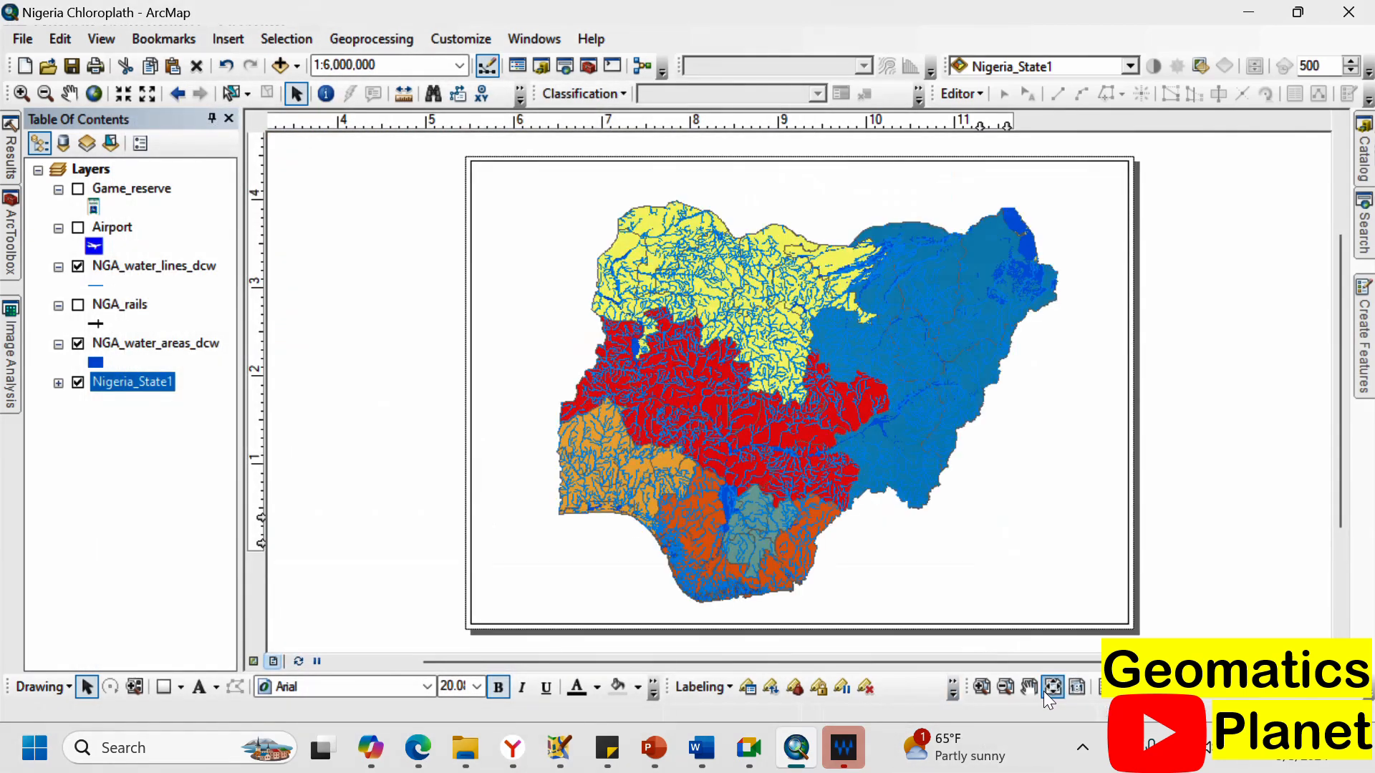